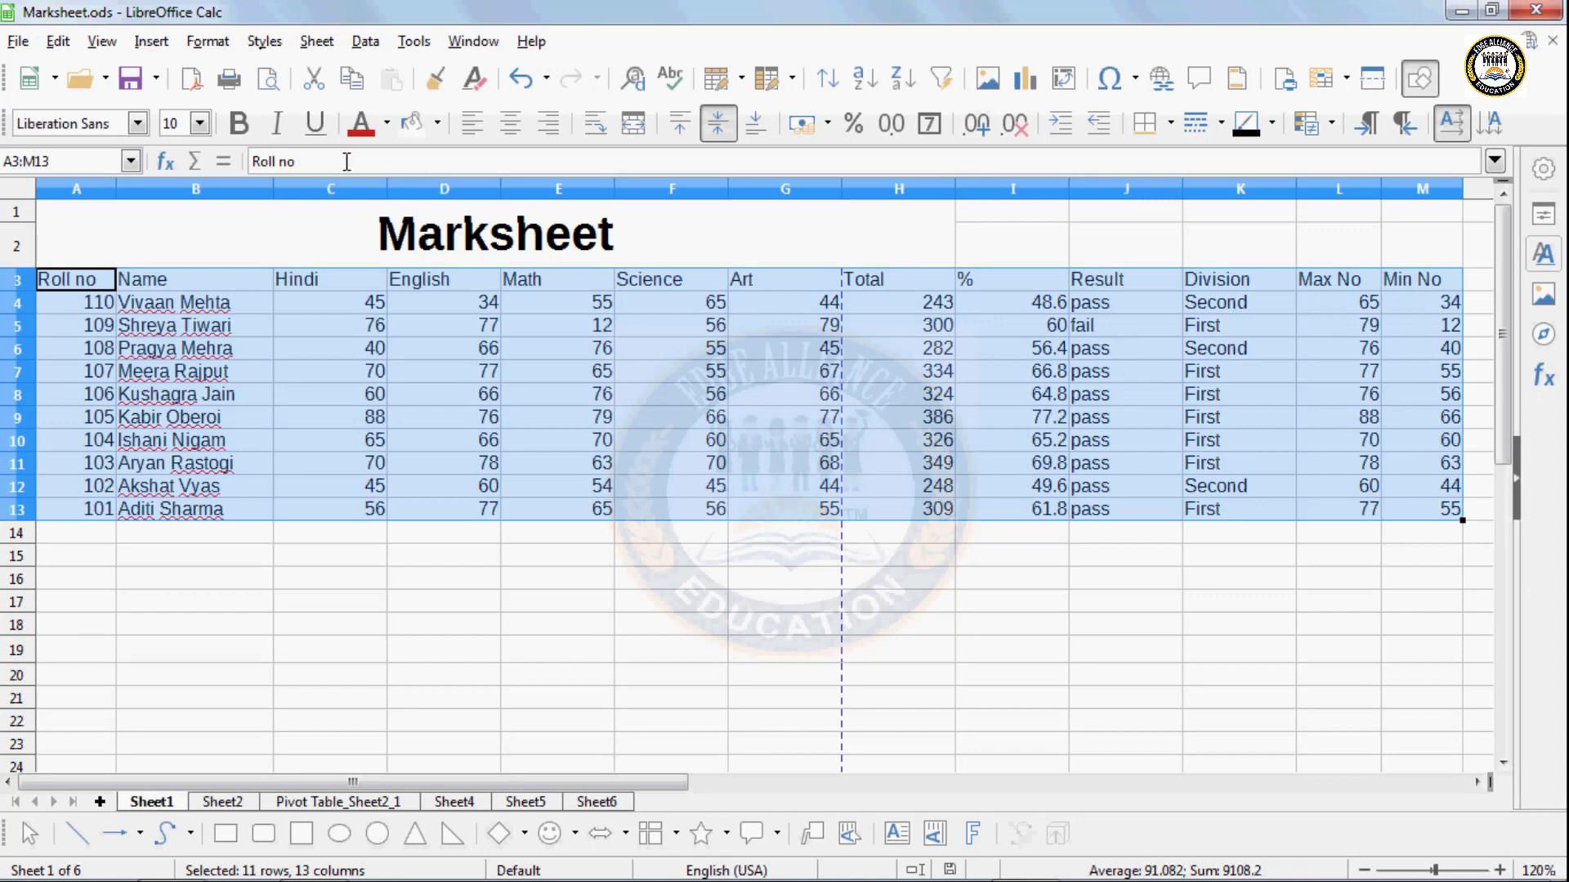
# - Sort the selected marksheet range by Roll no in ascending order using the Sort dialog
pyautogui.click(367, 43)
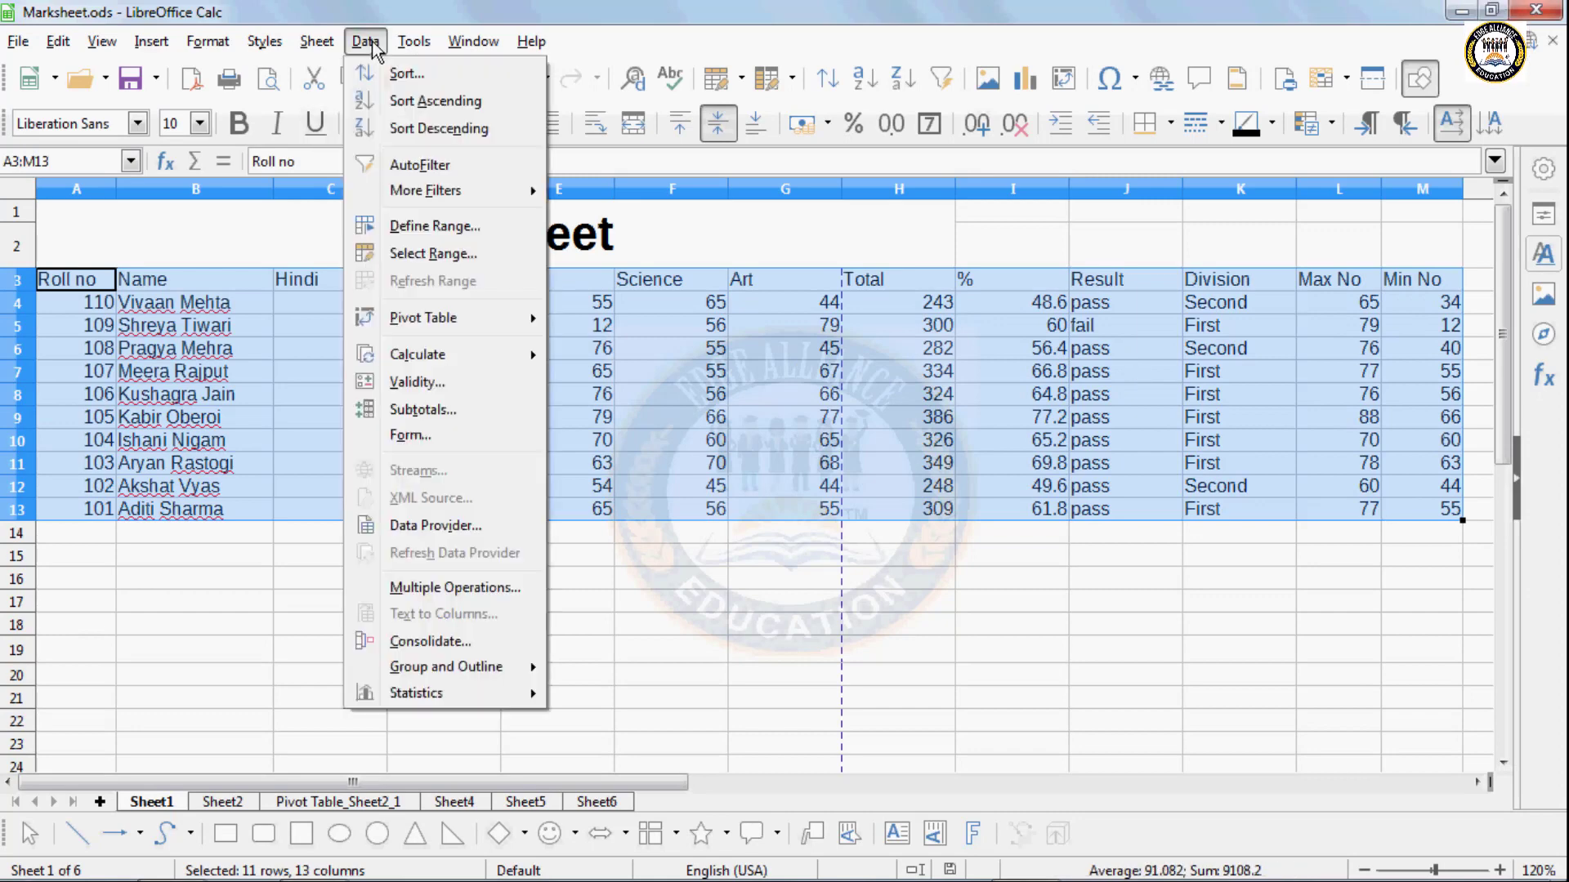
pyautogui.click(406, 74)
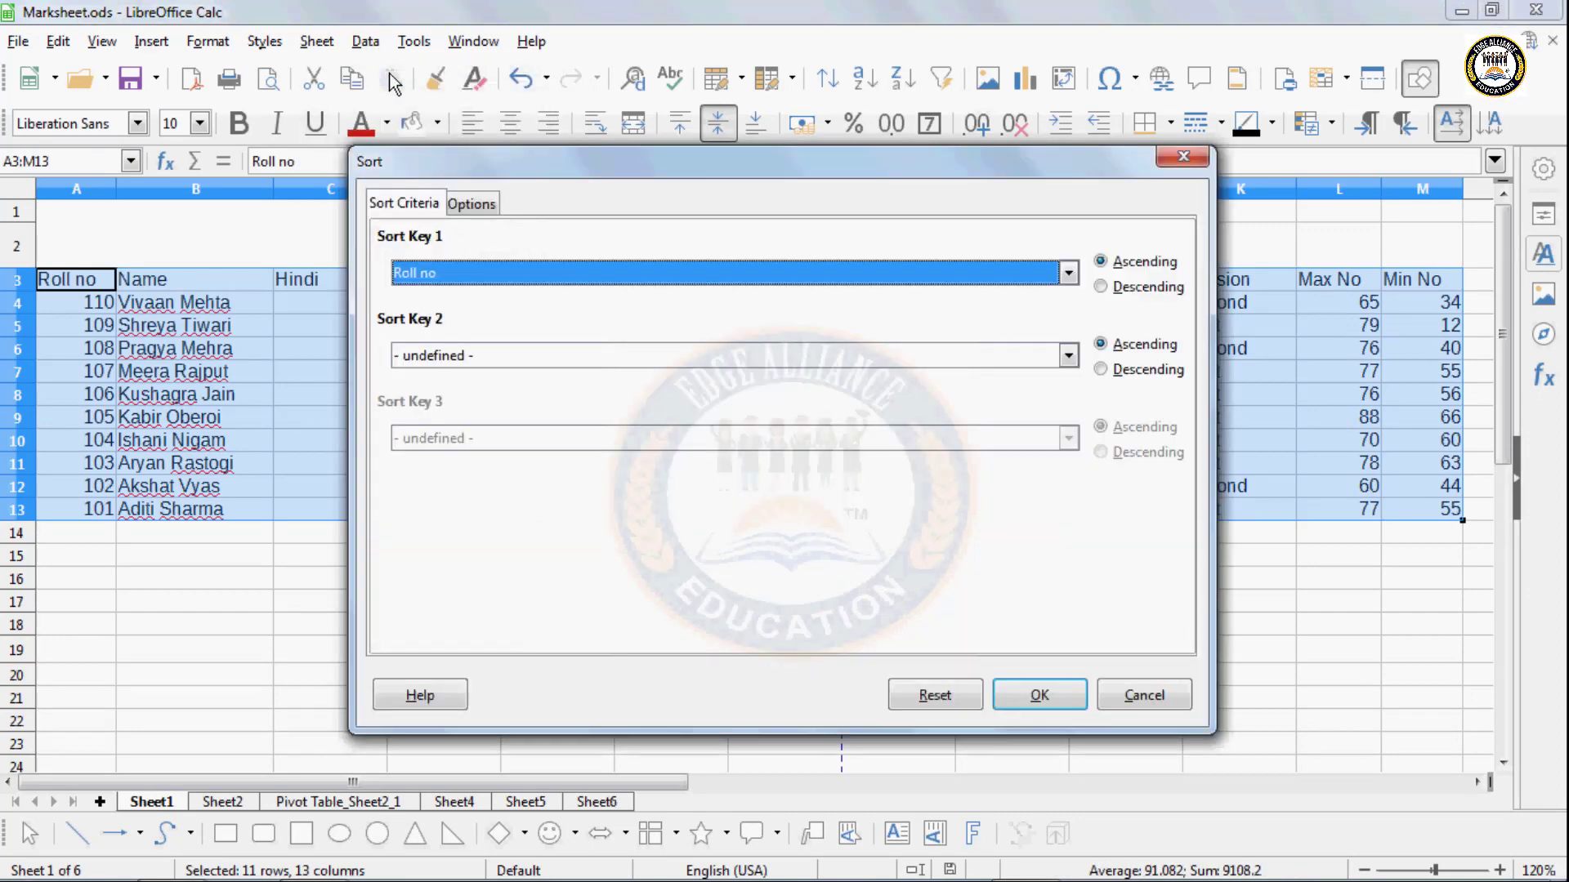
pyautogui.click(435, 274)
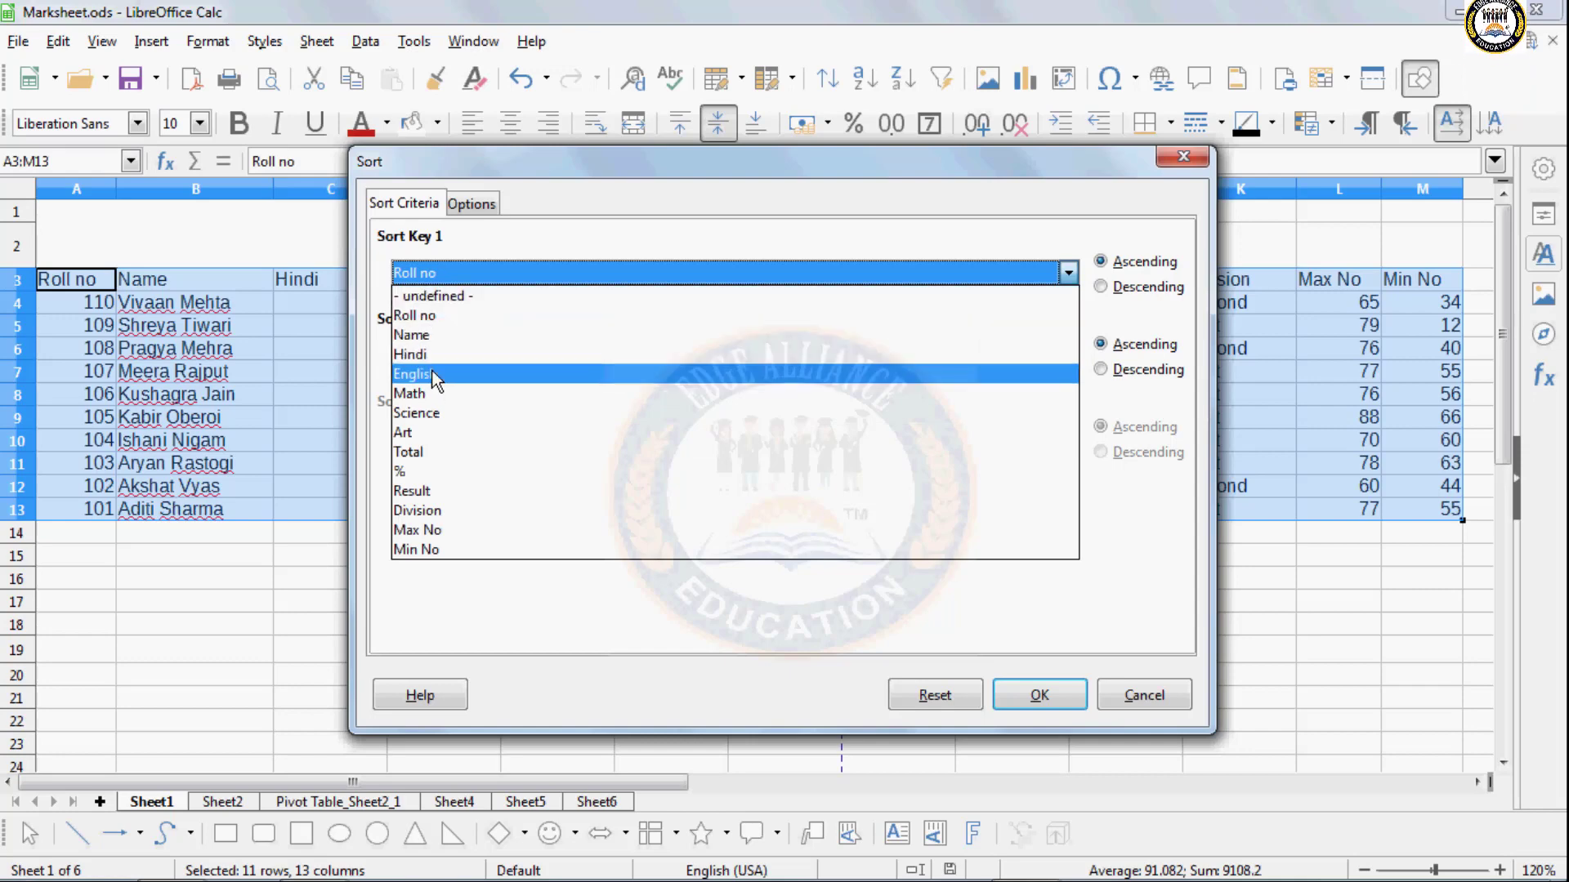
pyautogui.click(403, 321)
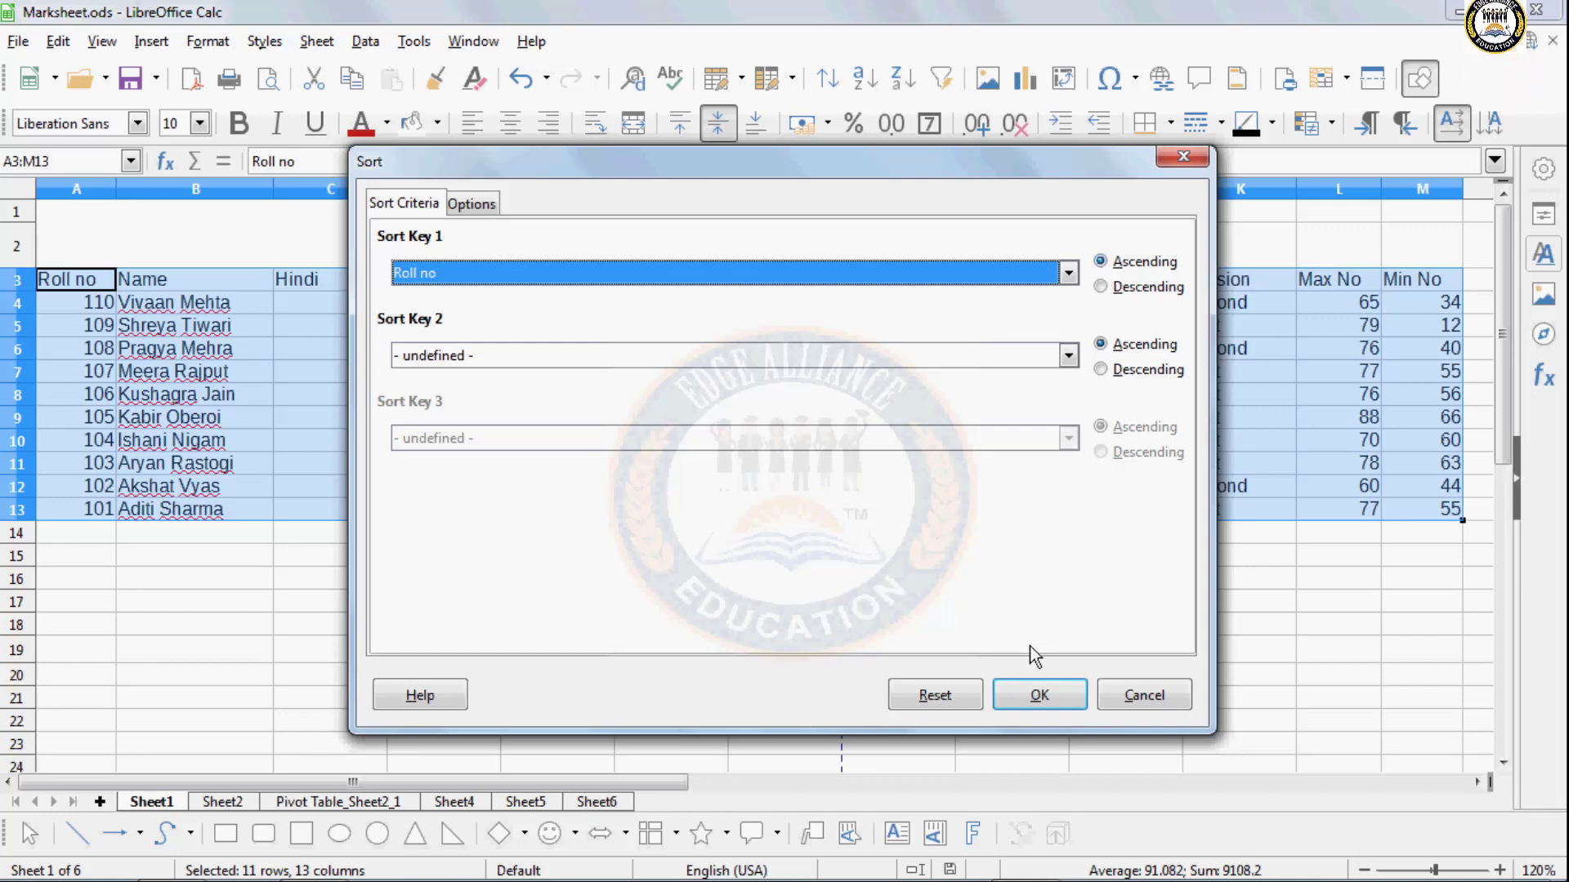
pyautogui.click(1042, 694)
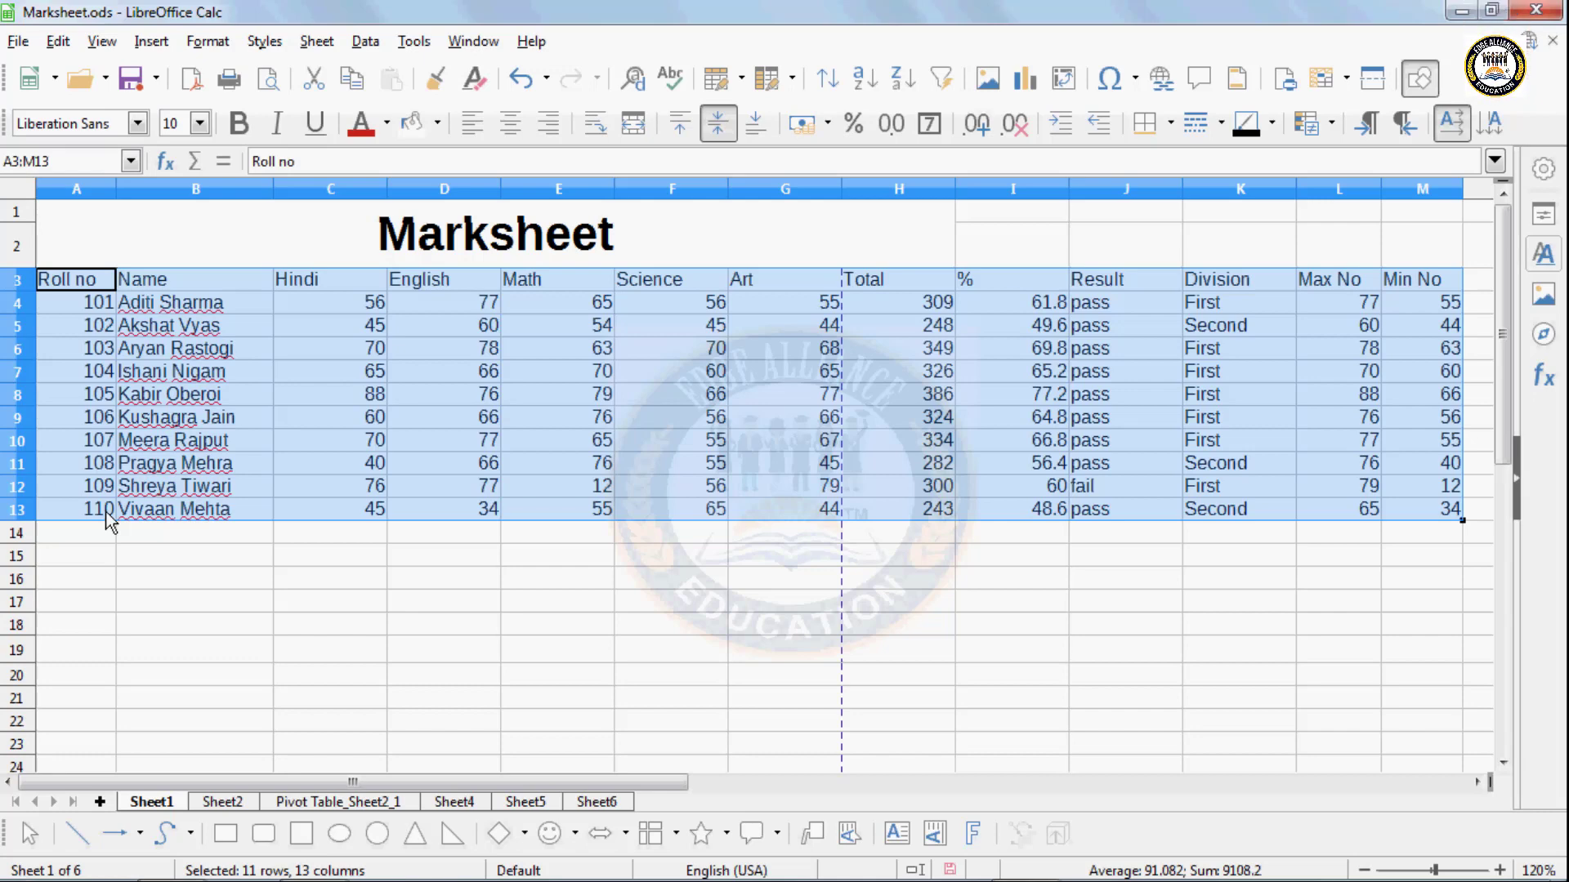
# - Re-sort the marksheet range by Roll no in descending order using the Sort dialog
pyautogui.click(375, 43)
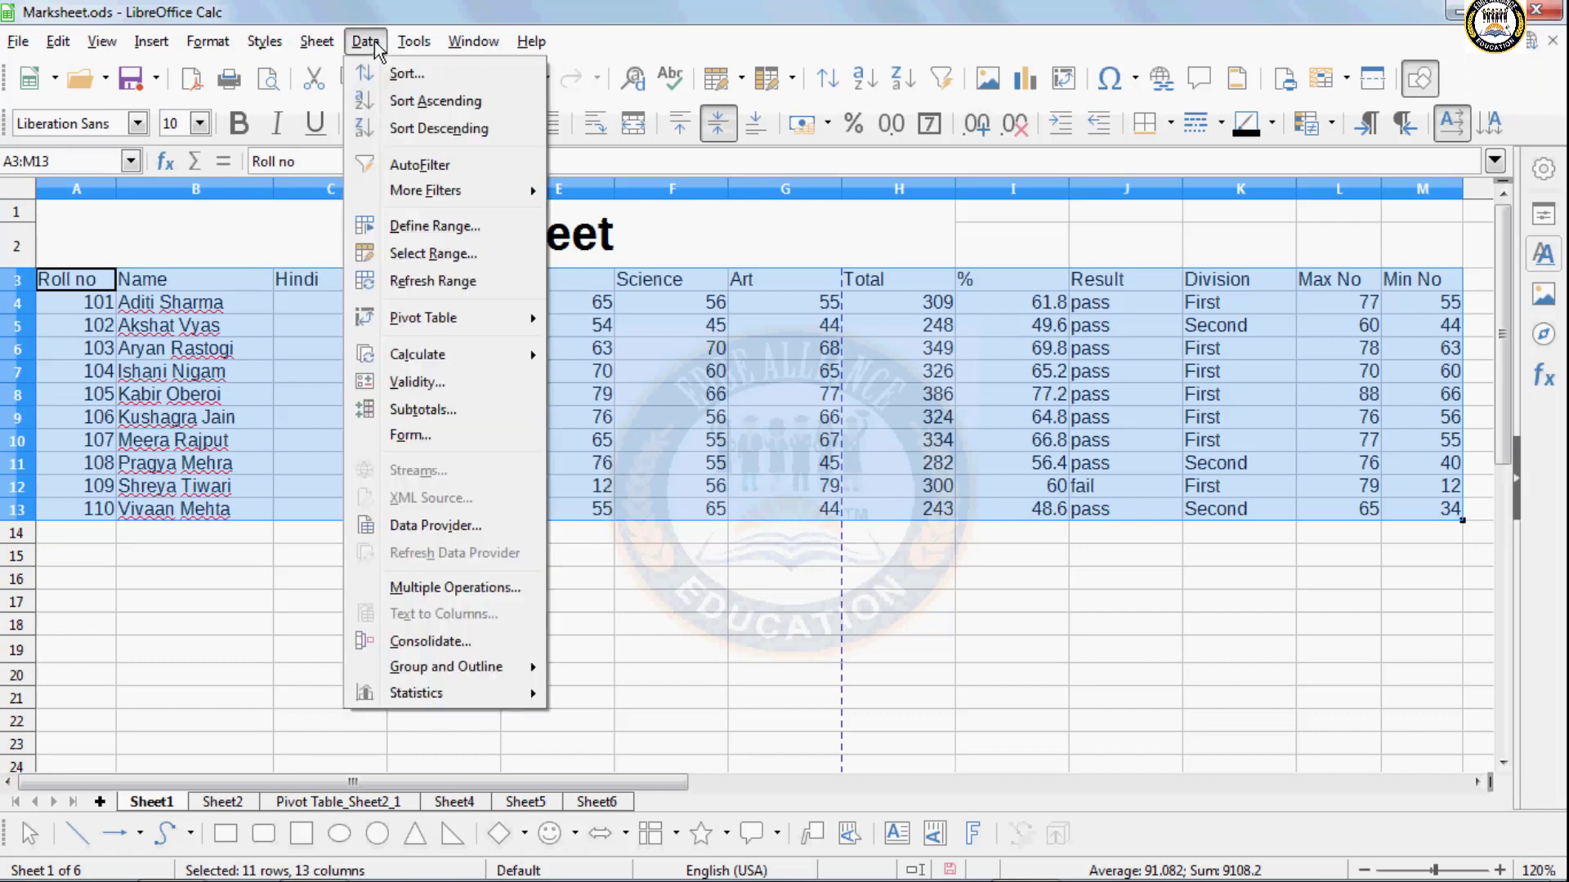
pyautogui.click(389, 69)
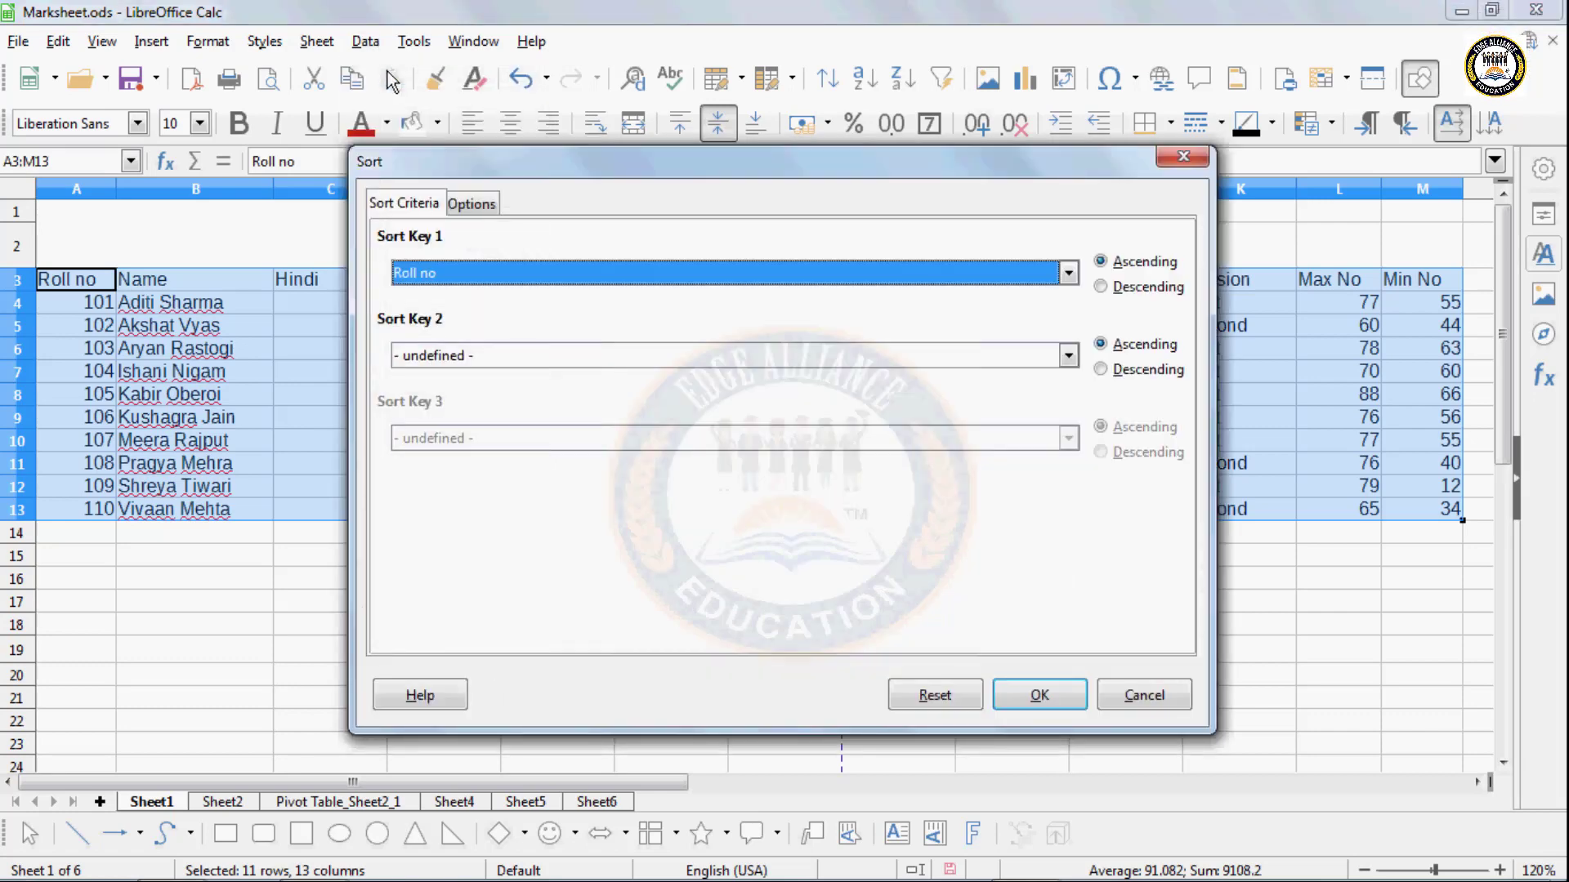
pyautogui.click(1102, 287)
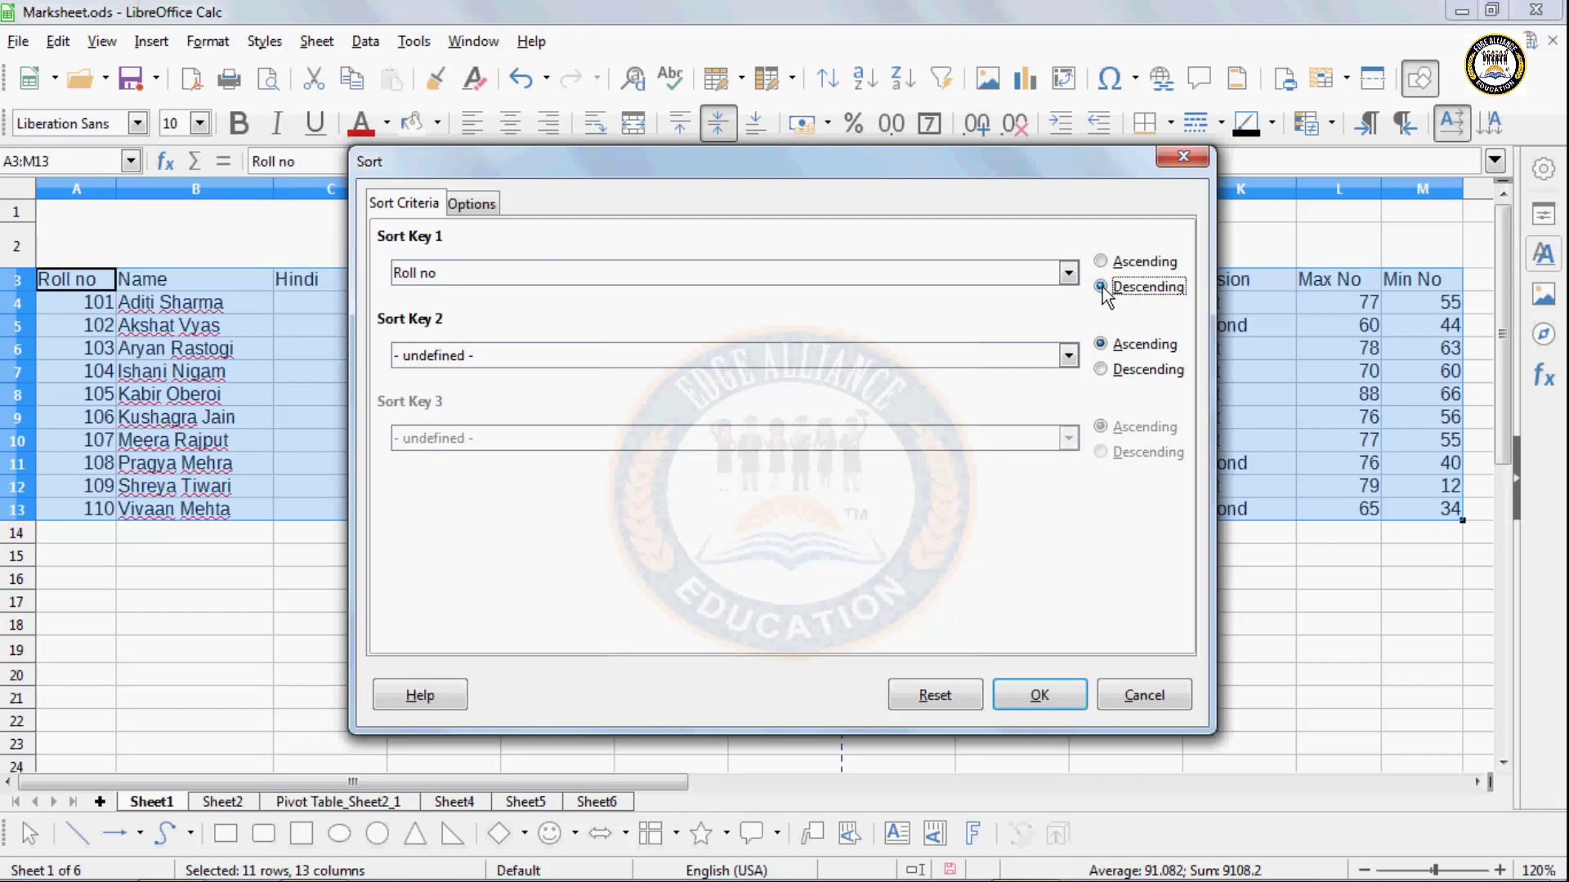
pyautogui.click(1017, 691)
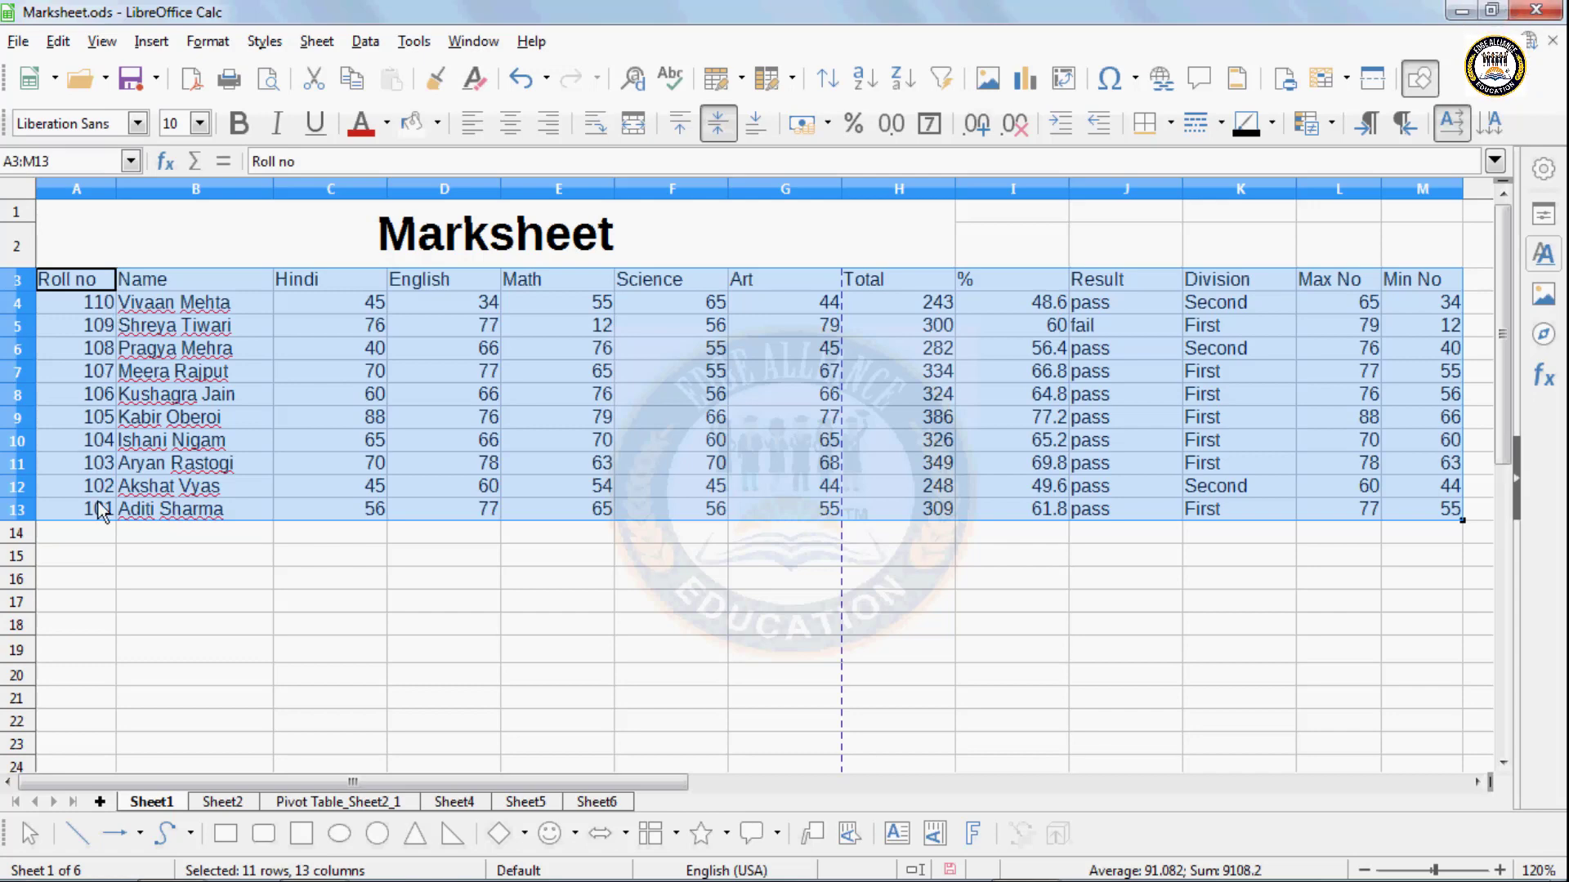
# - Apply the quick Sort Ascending command to the selected marksheet range
pyautogui.click(367, 43)
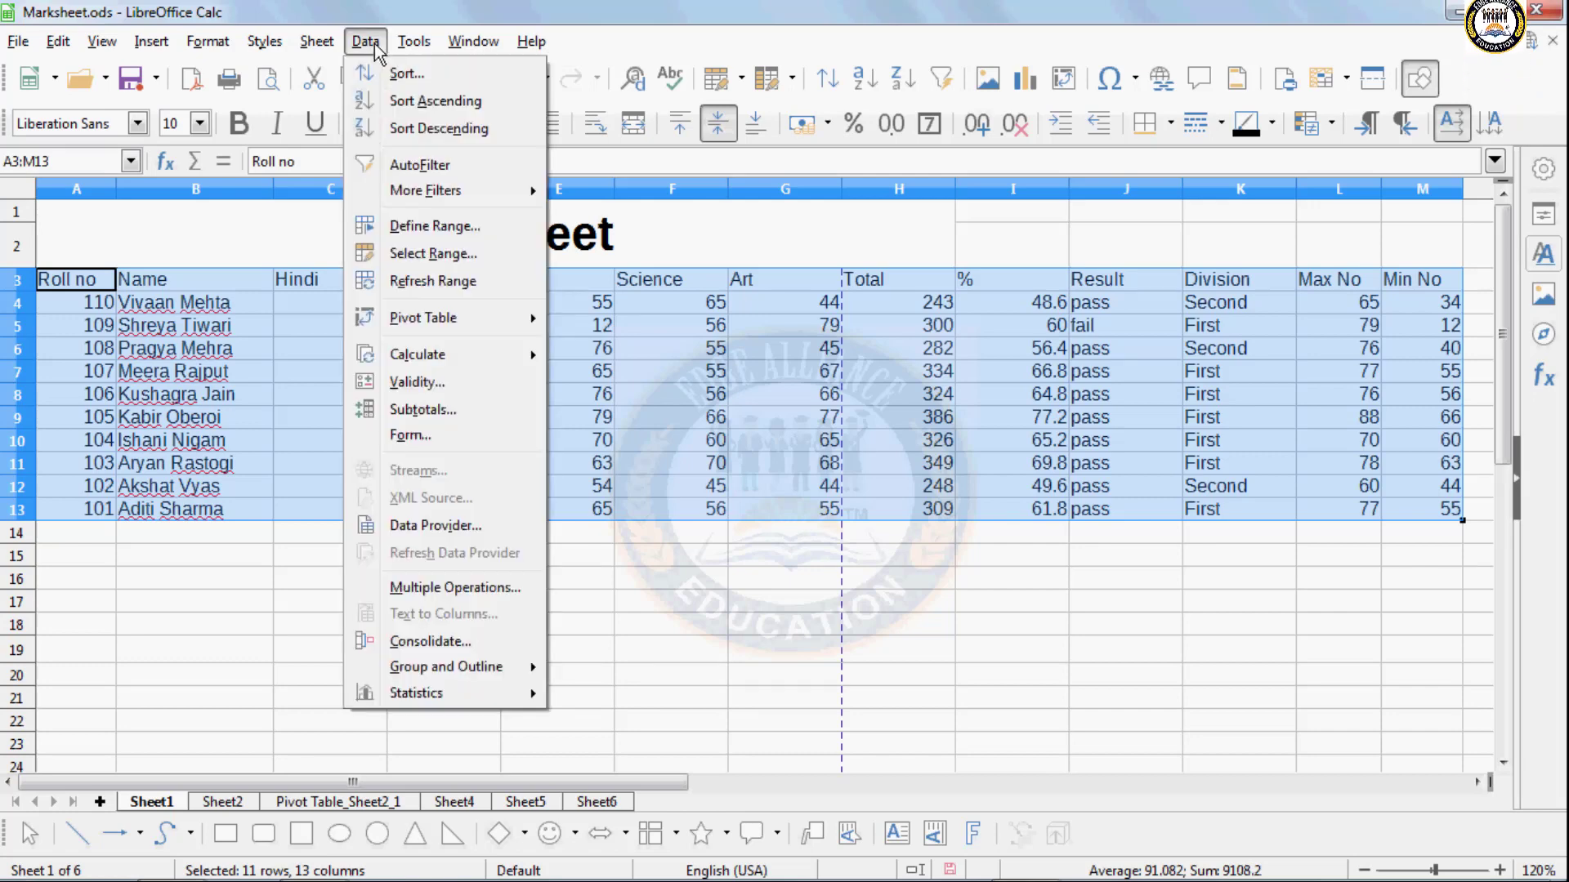
pyautogui.click(409, 105)
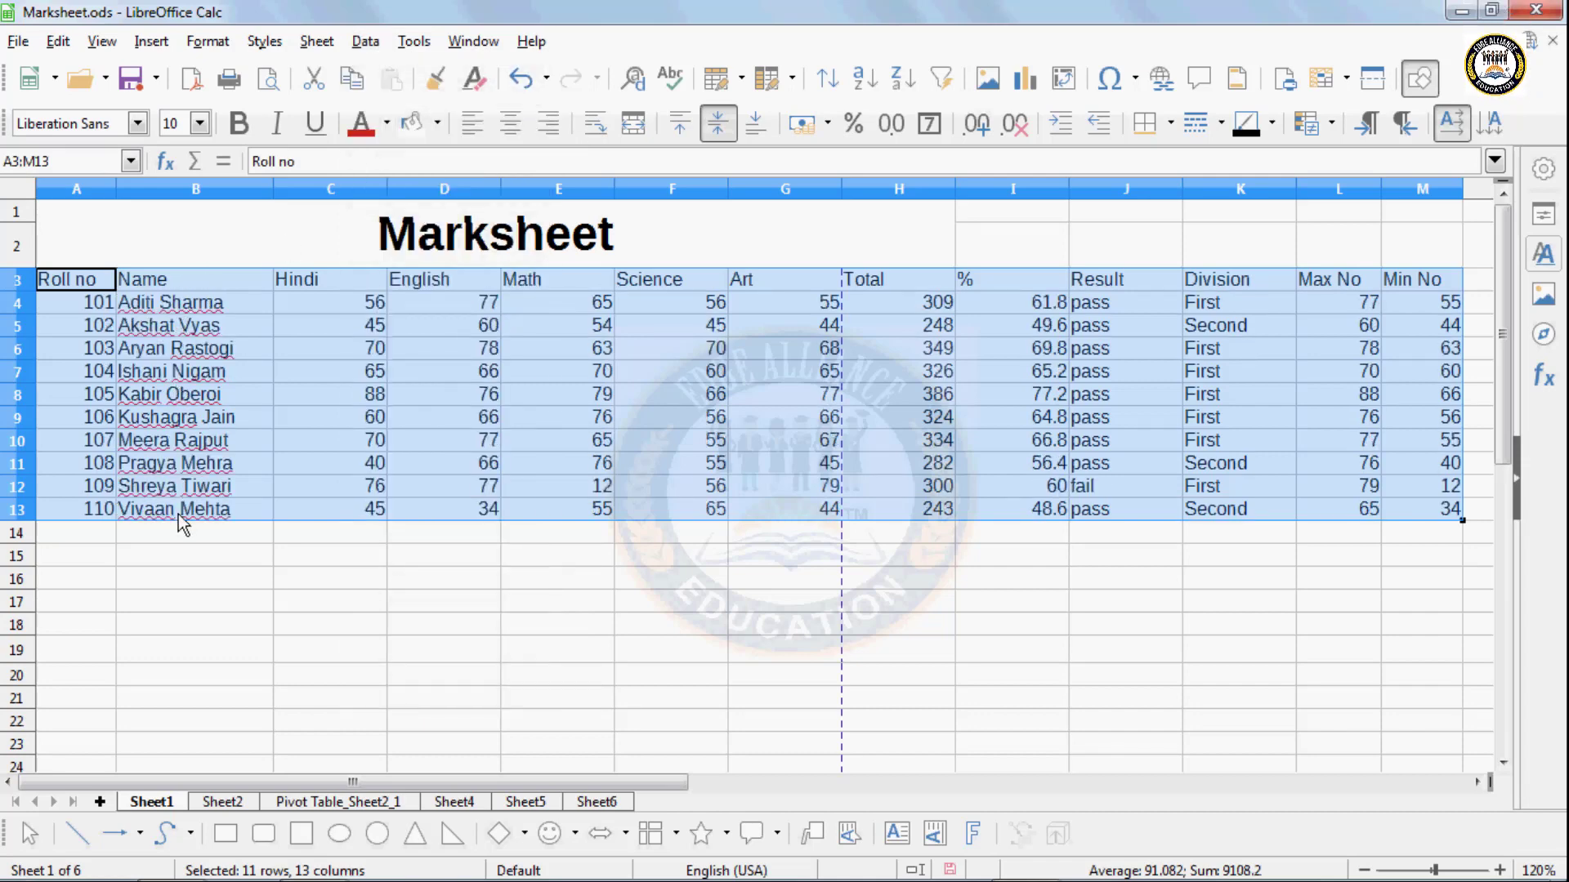
pyautogui.click(365, 41)
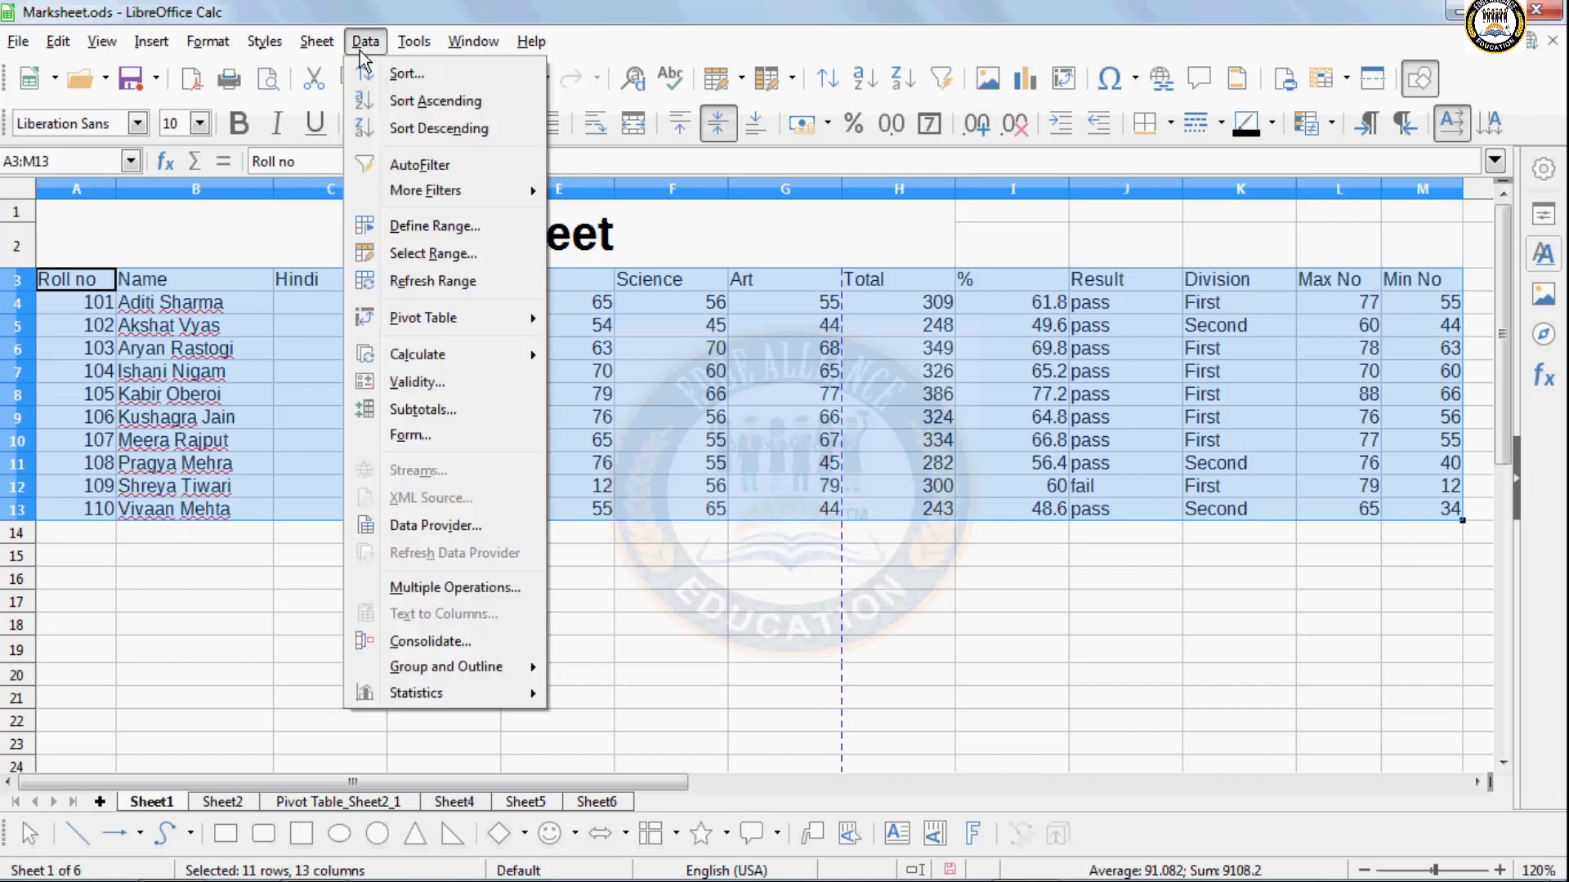
pyautogui.click(405, 73)
pyautogui.click(436, 282)
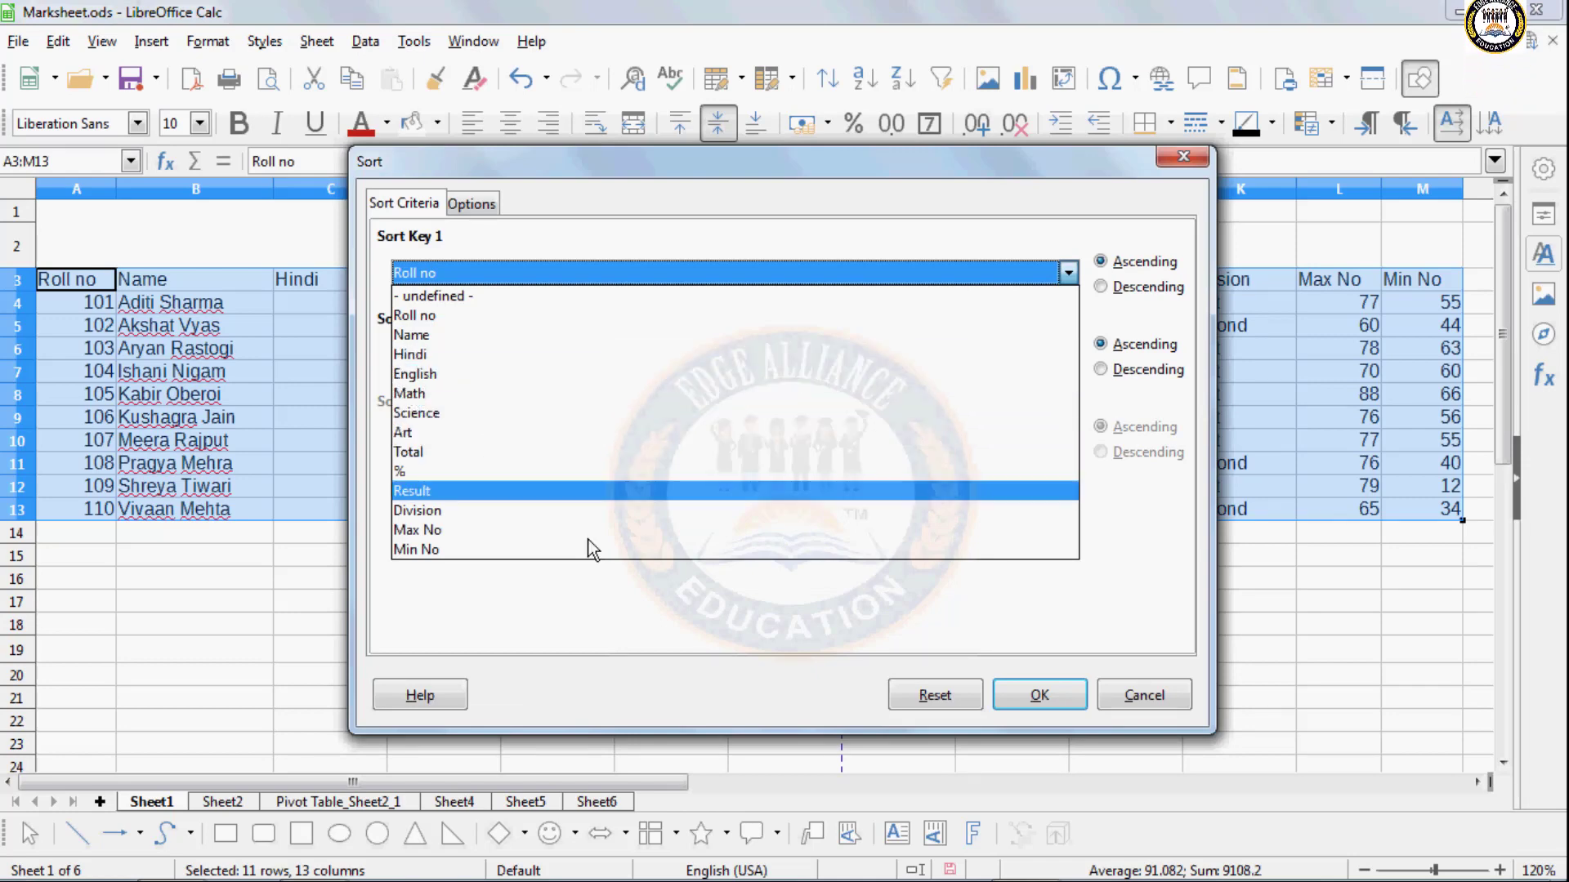
pyautogui.click(1121, 701)
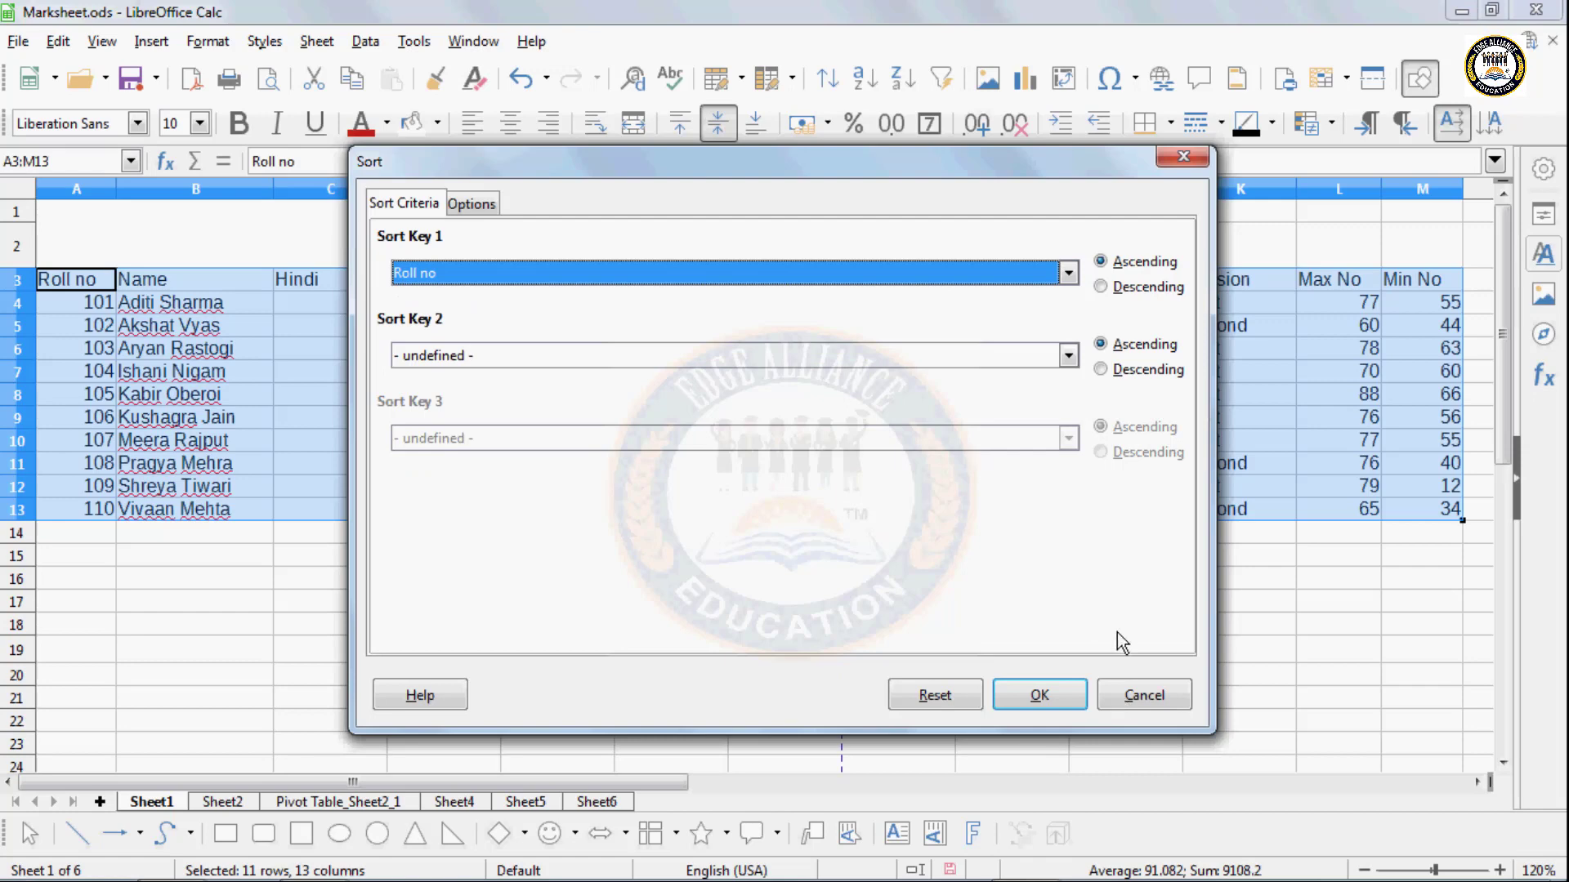
pyautogui.click(1144, 696)
# - Turn on AutoFilter for the marksheet's header row and deselect the range
pyautogui.click(365, 42)
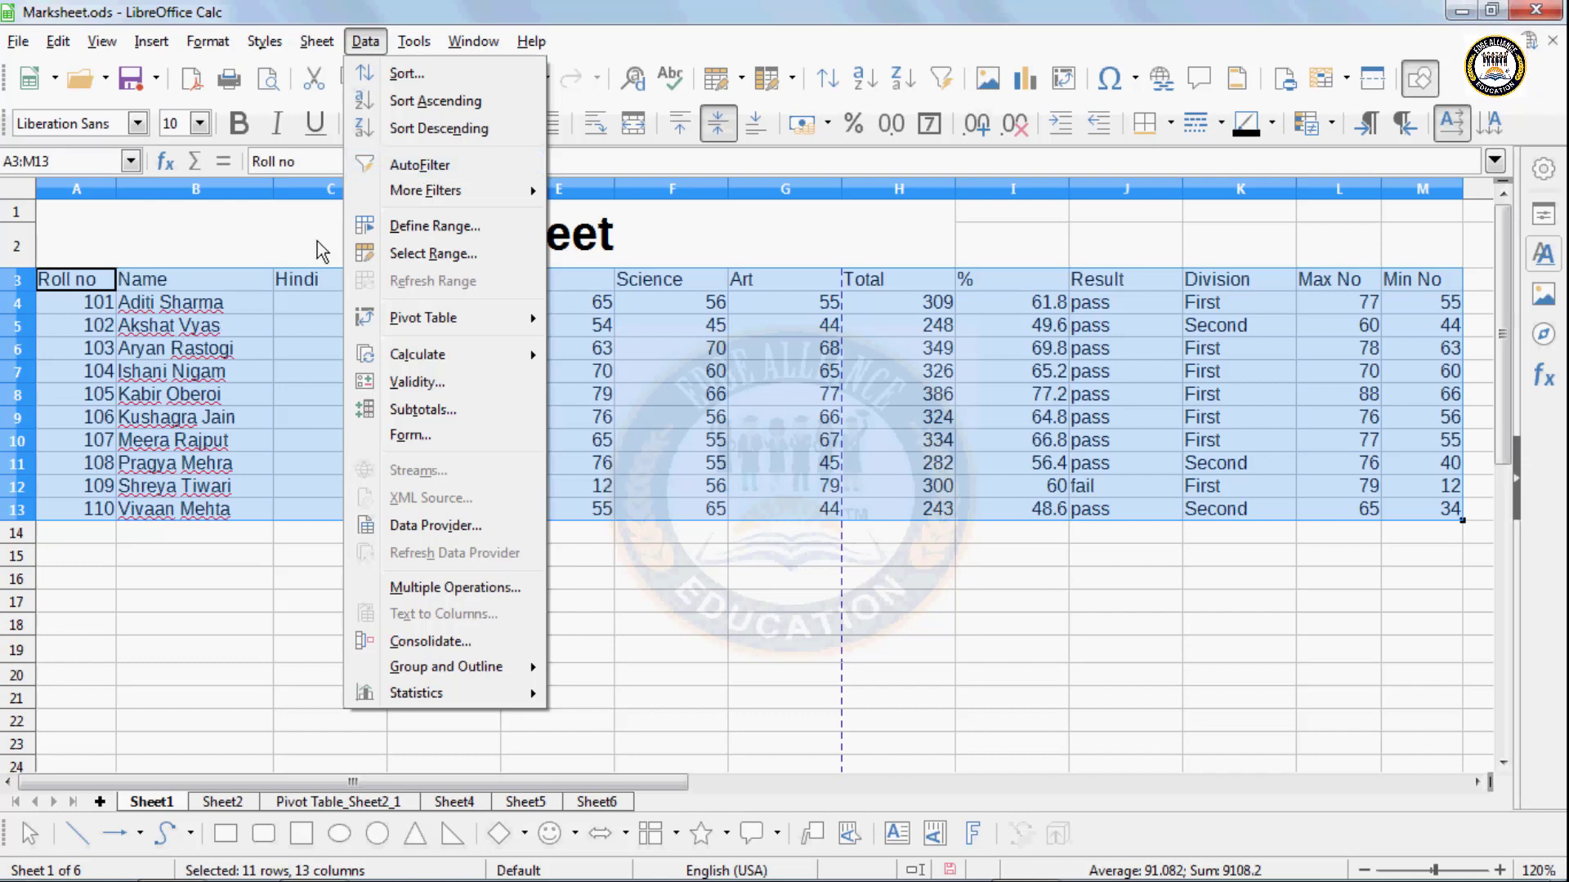
pyautogui.click(424, 166)
pyautogui.click(259, 368)
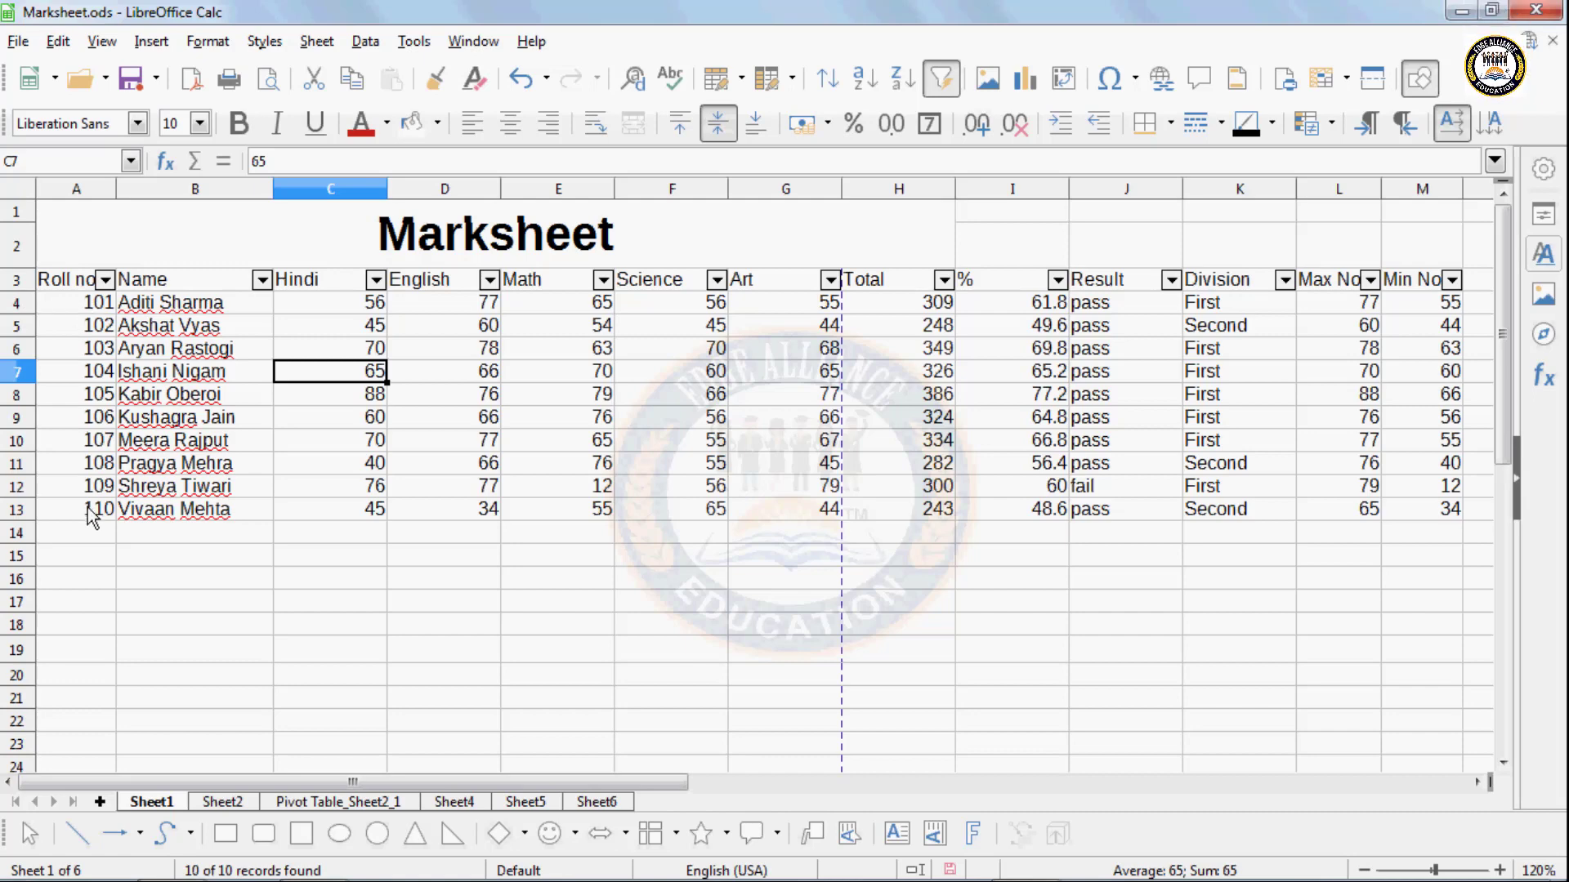
# - Filter the Roll no column to show only the records 101, 105 and 110
pyautogui.click(106, 281)
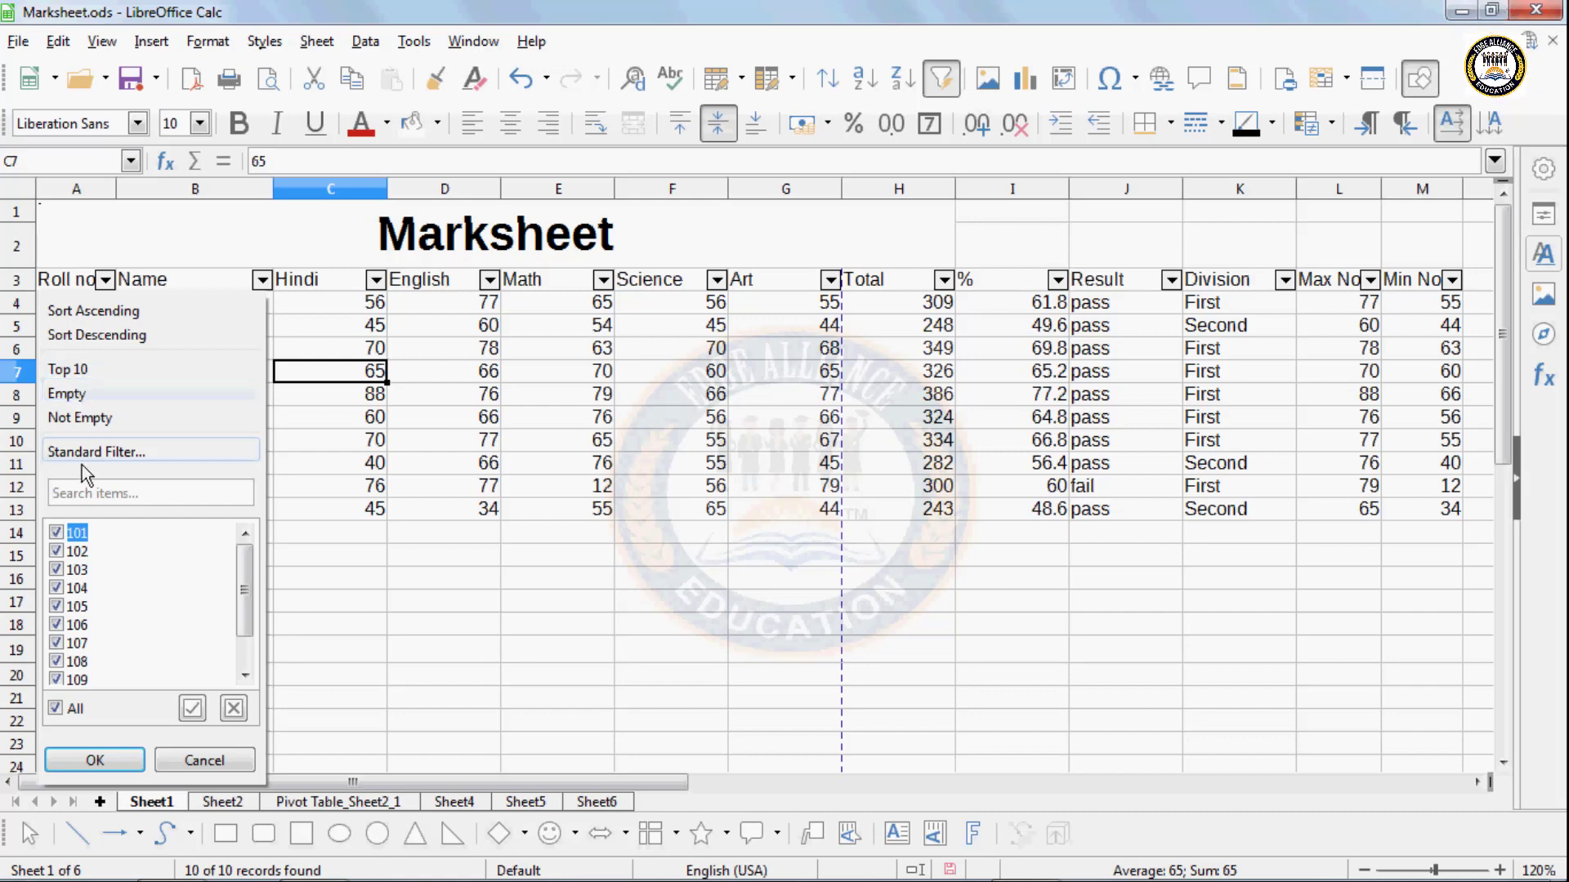
pyautogui.click(58, 709)
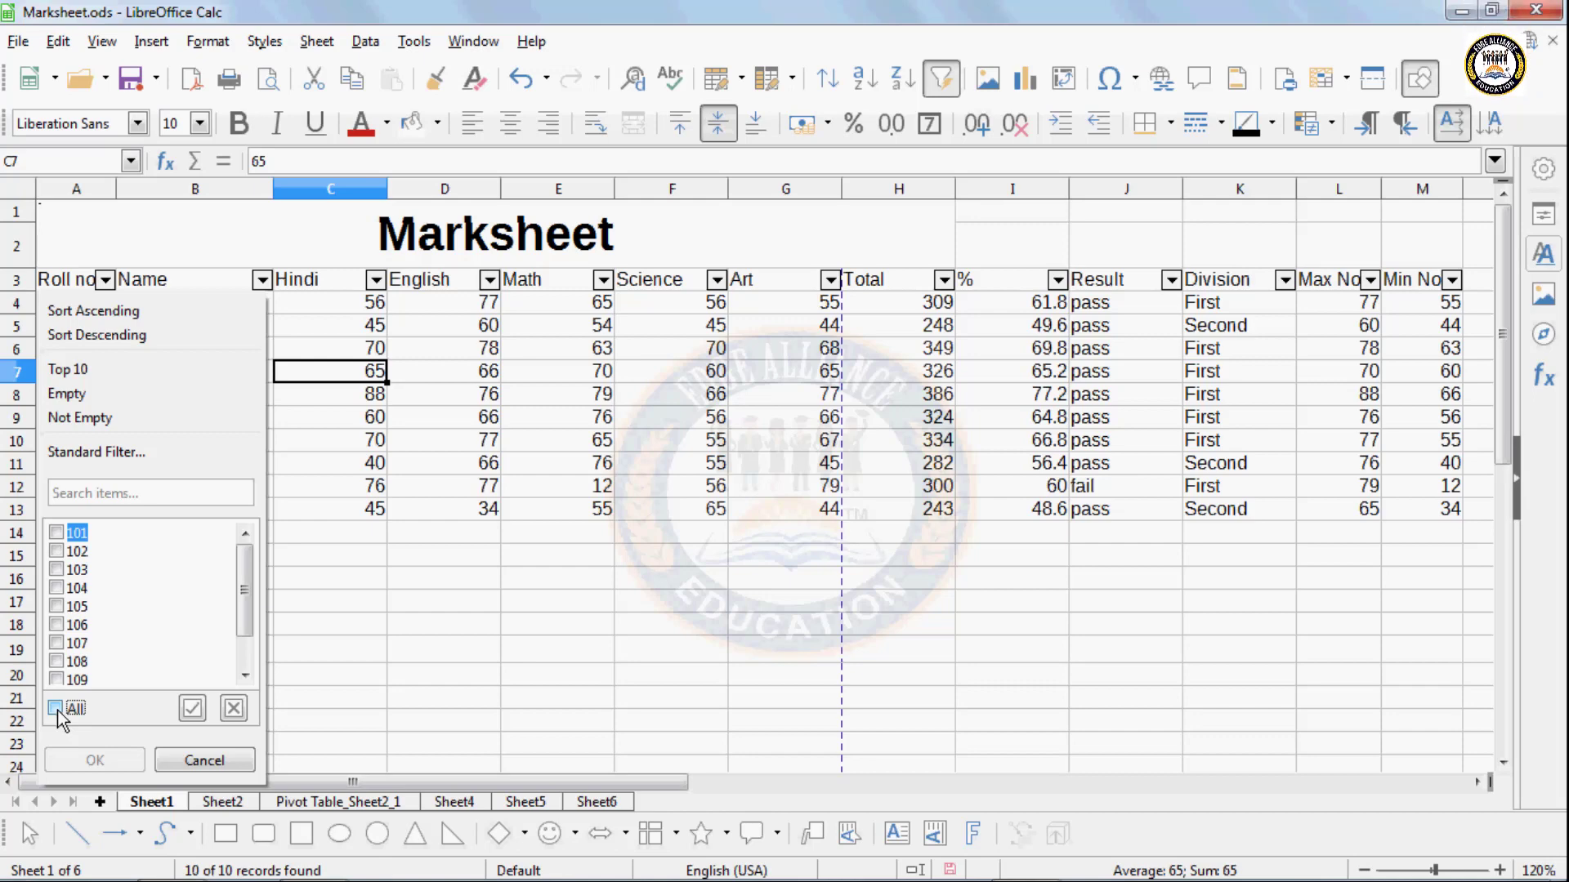
pyautogui.click(57, 534)
pyautogui.click(55, 606)
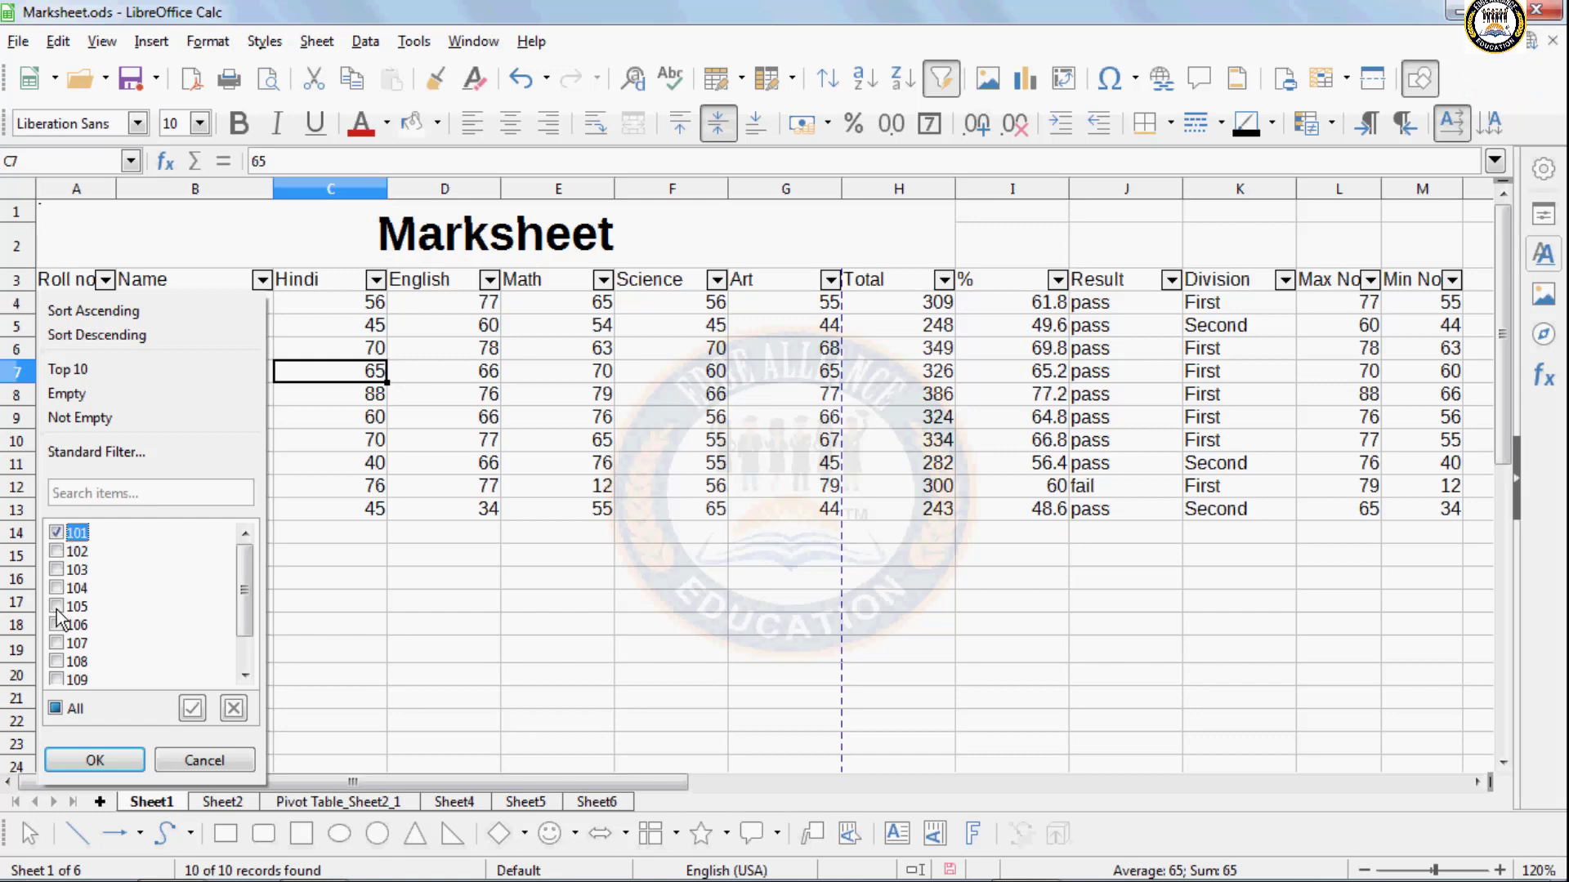
pyautogui.moveTo(244, 613); pyautogui.dragTo(245, 633)
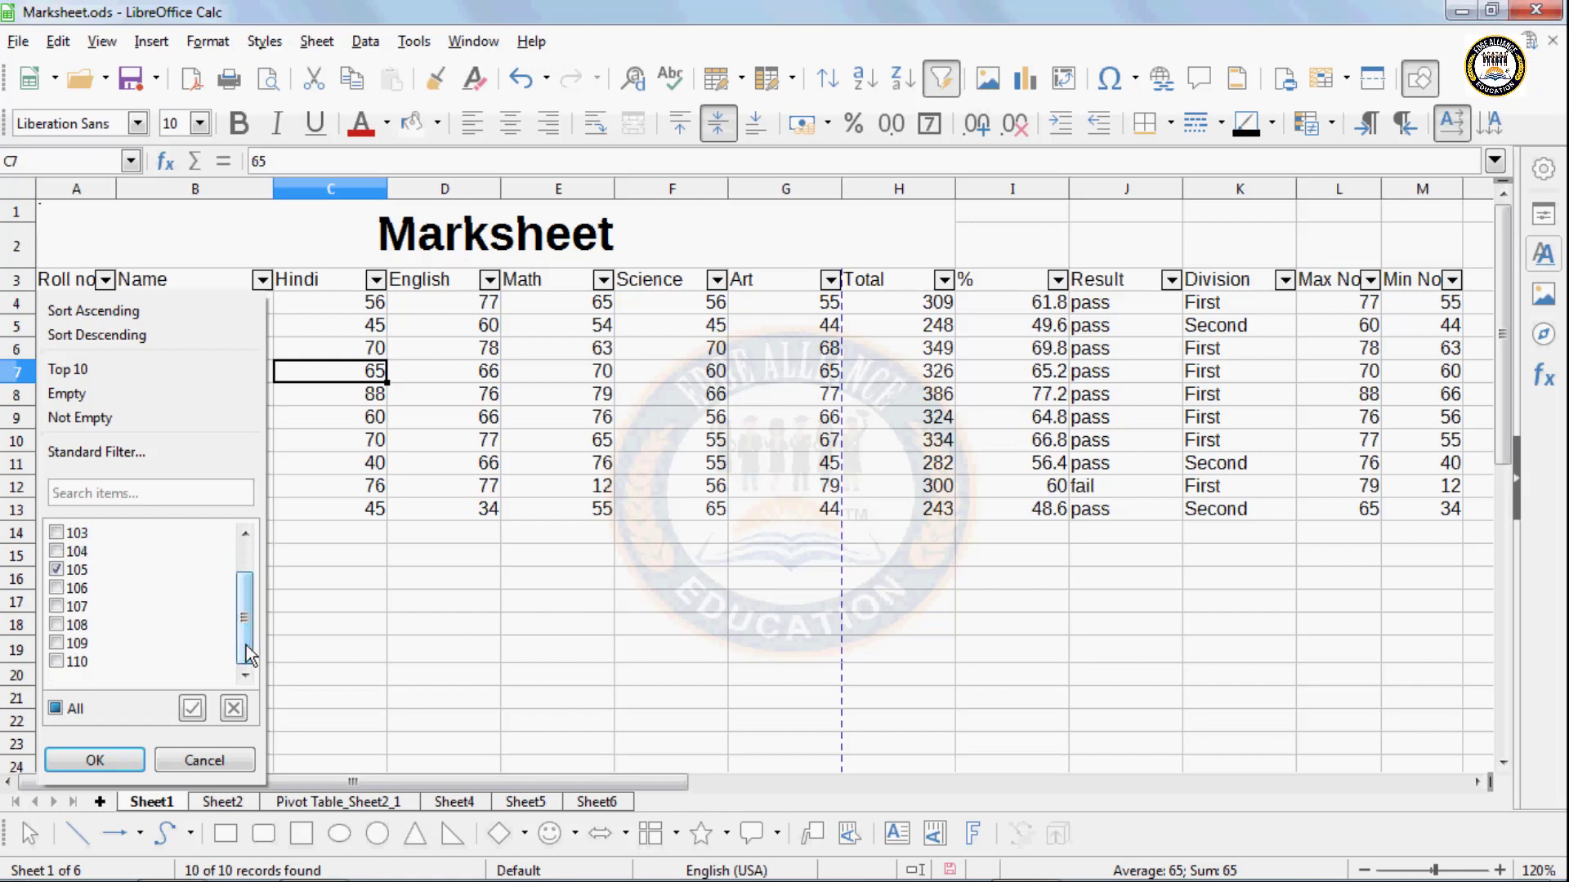
pyautogui.click(58, 662)
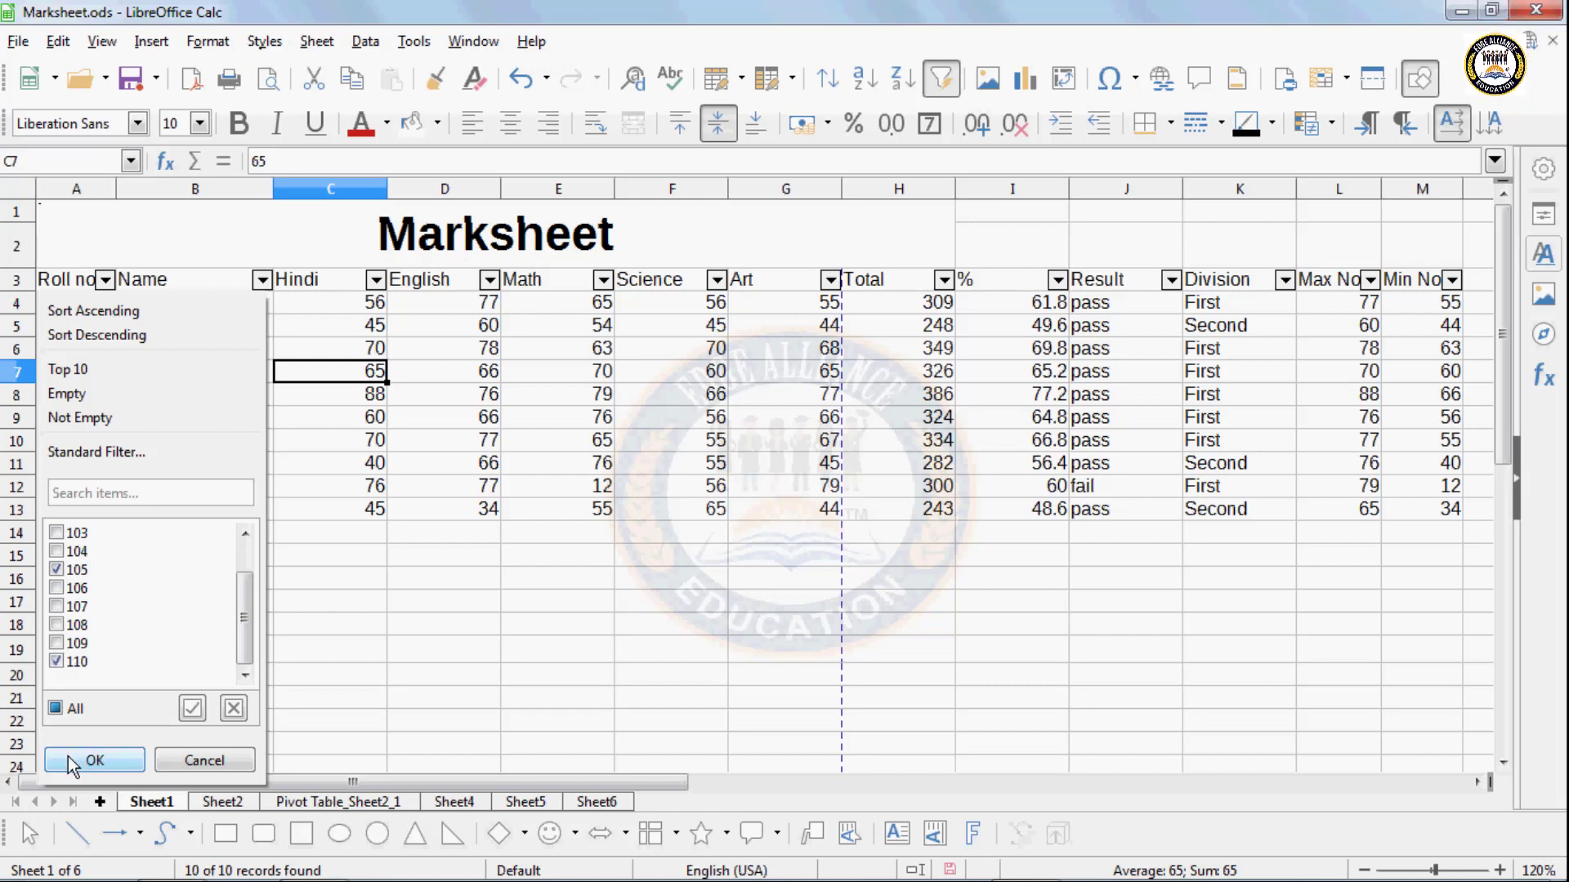
pyautogui.click(93, 761)
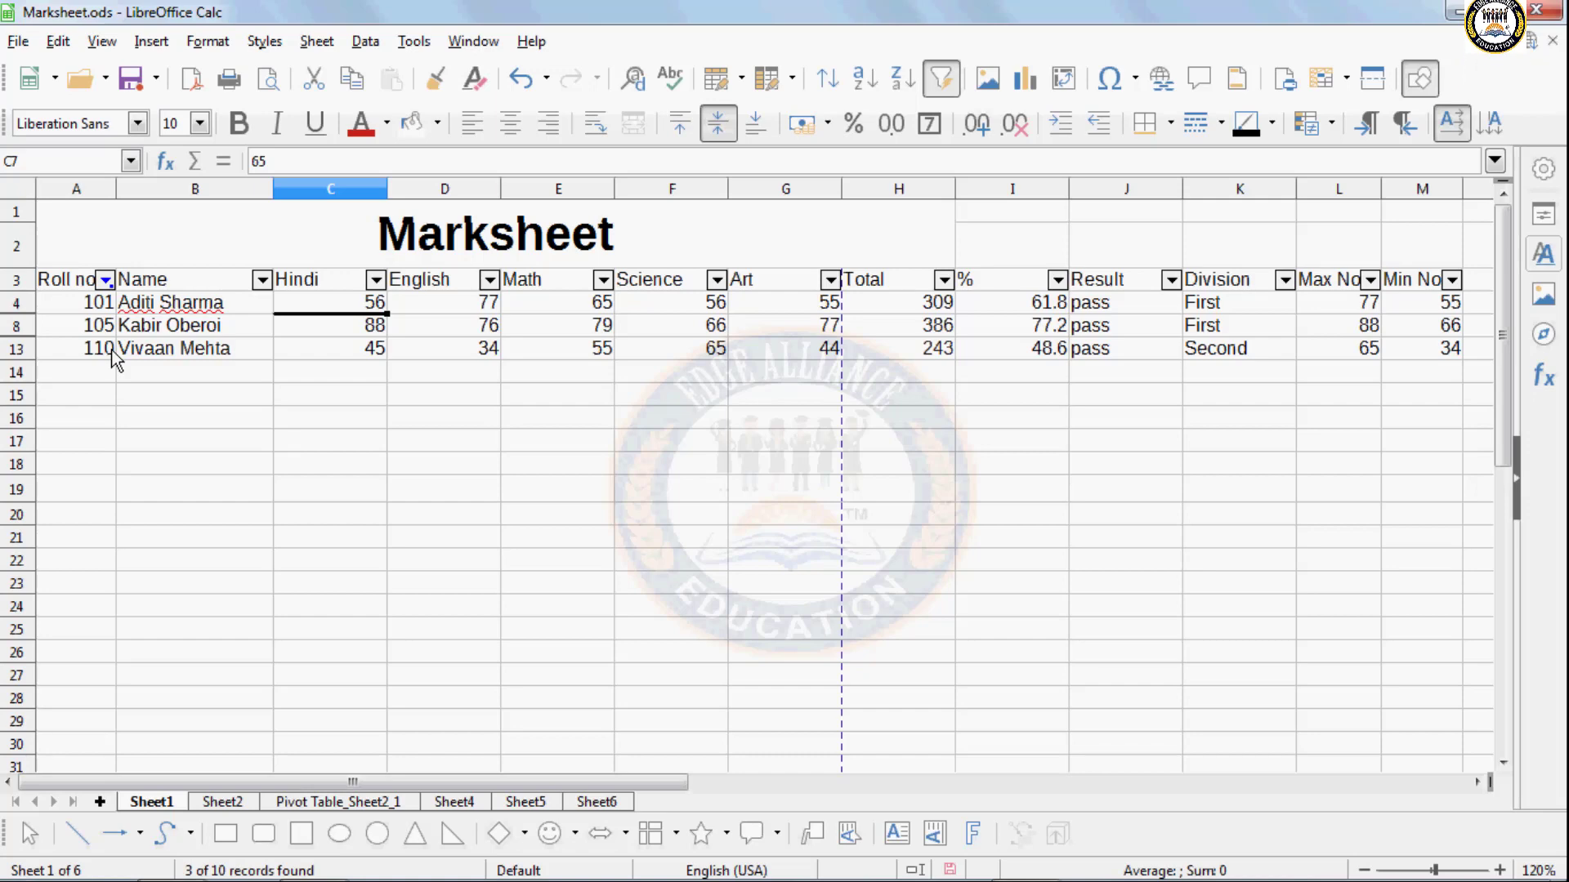
# - Clear the Roll no filter by including all of its values again
pyautogui.click(106, 280)
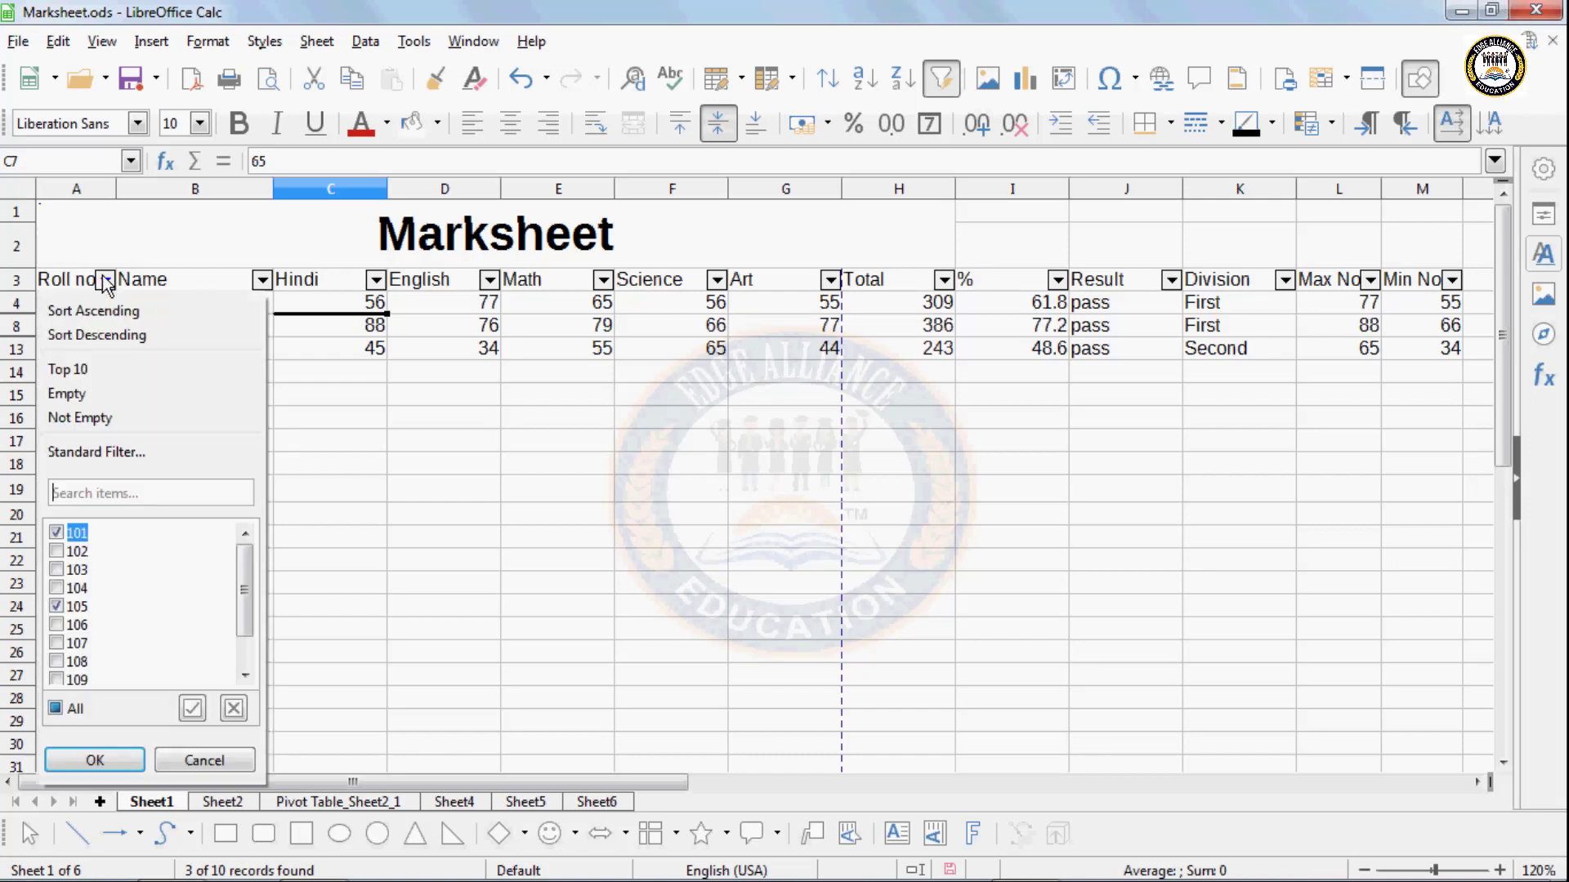
pyautogui.click(56, 709)
pyautogui.click(73, 760)
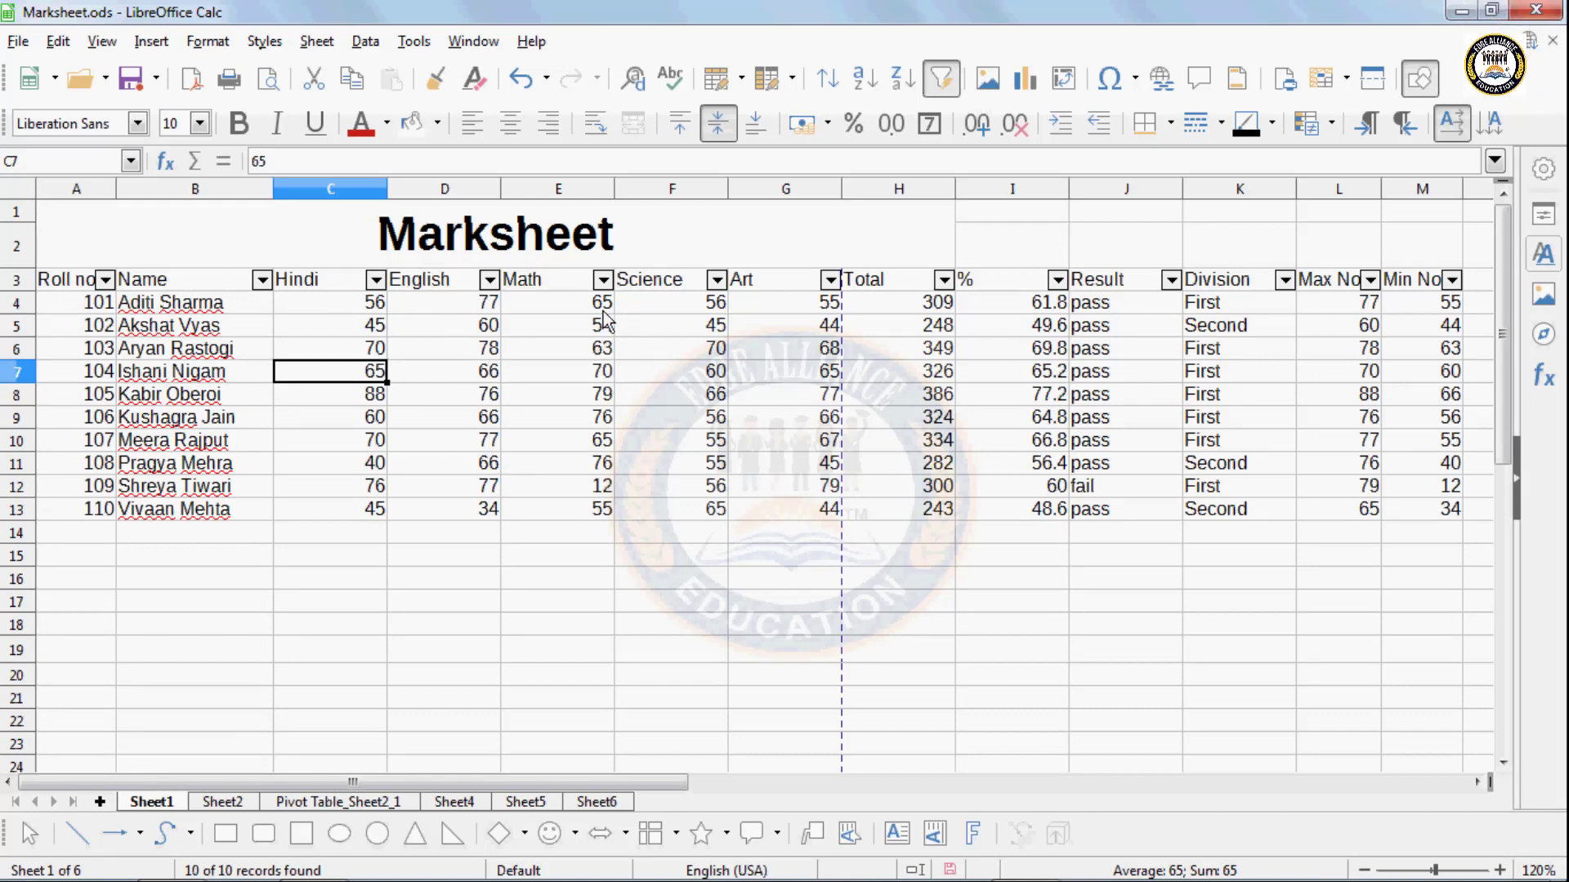
# - Filter the Division column to show only the students with First division
pyautogui.click(1284, 281)
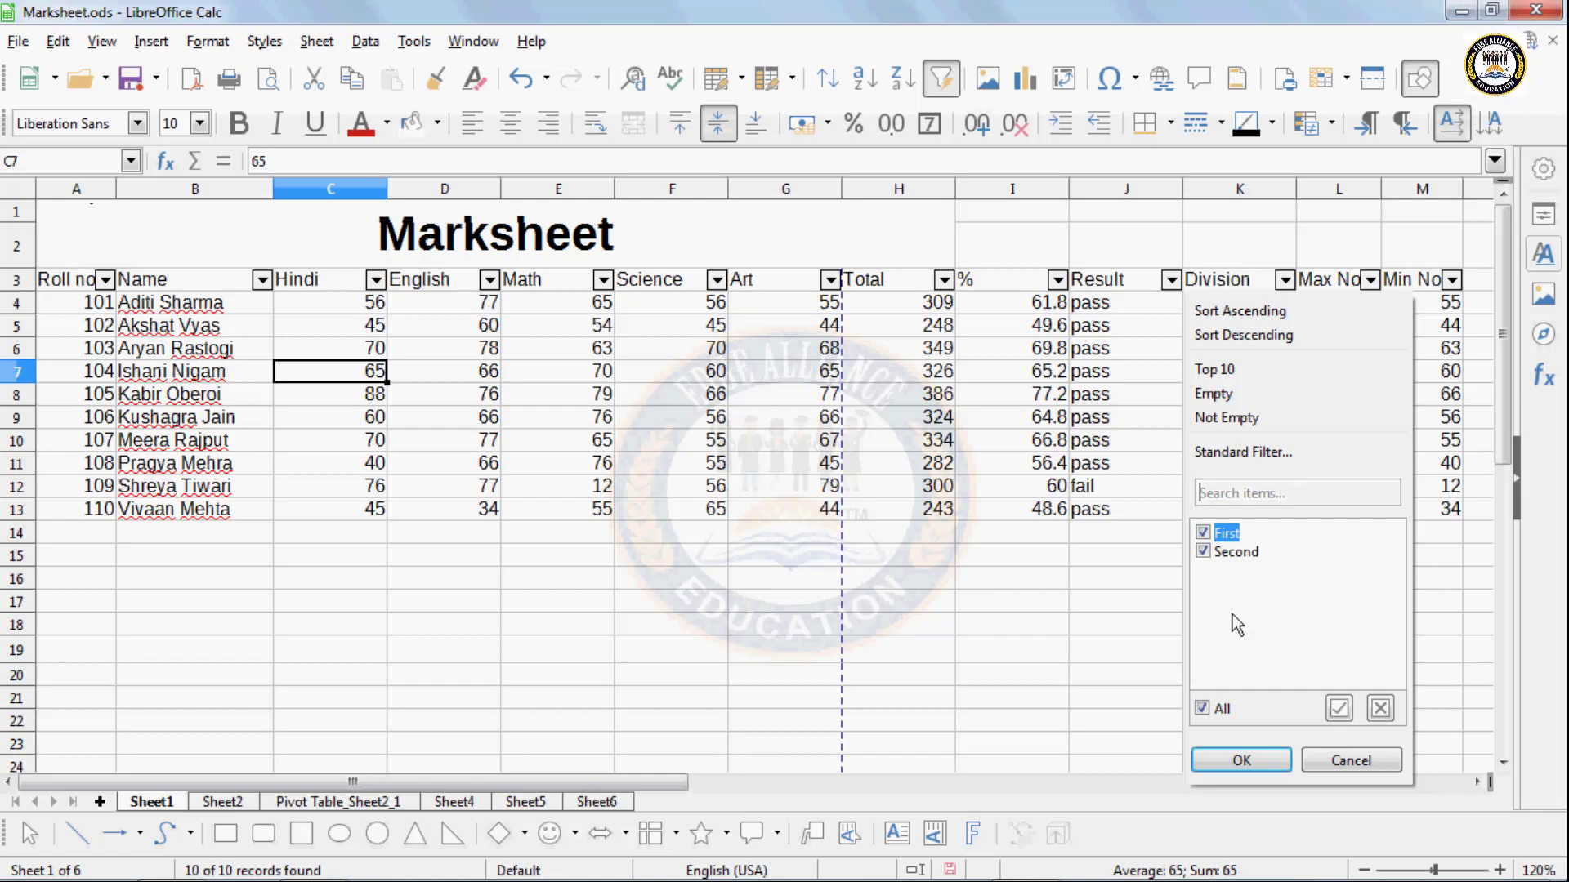
pyautogui.click(1206, 708)
pyautogui.click(1204, 536)
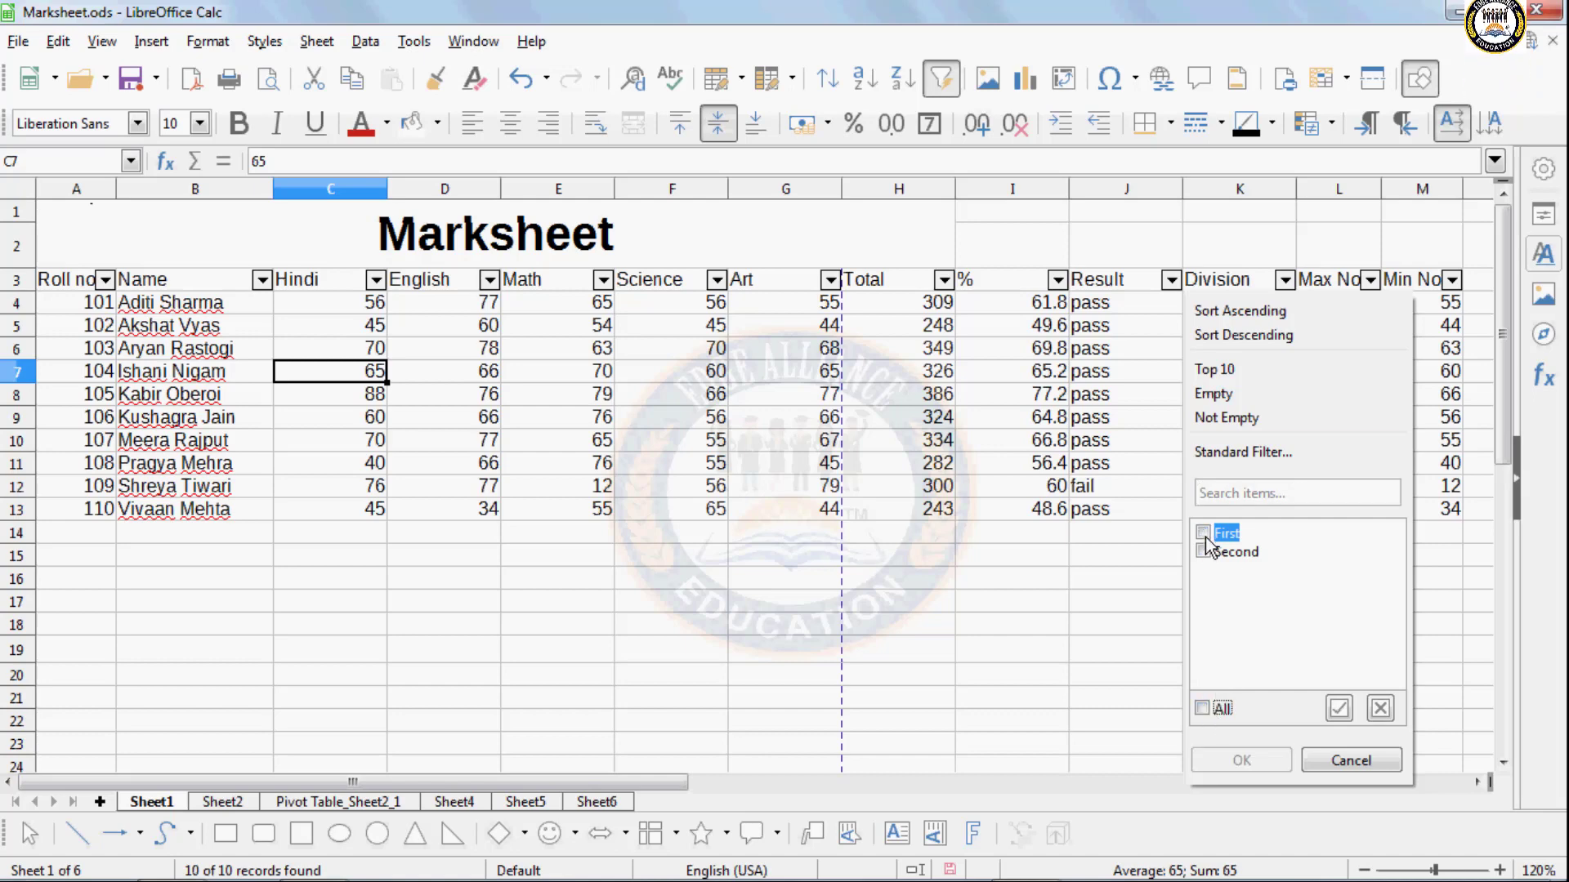
pyautogui.click(1219, 760)
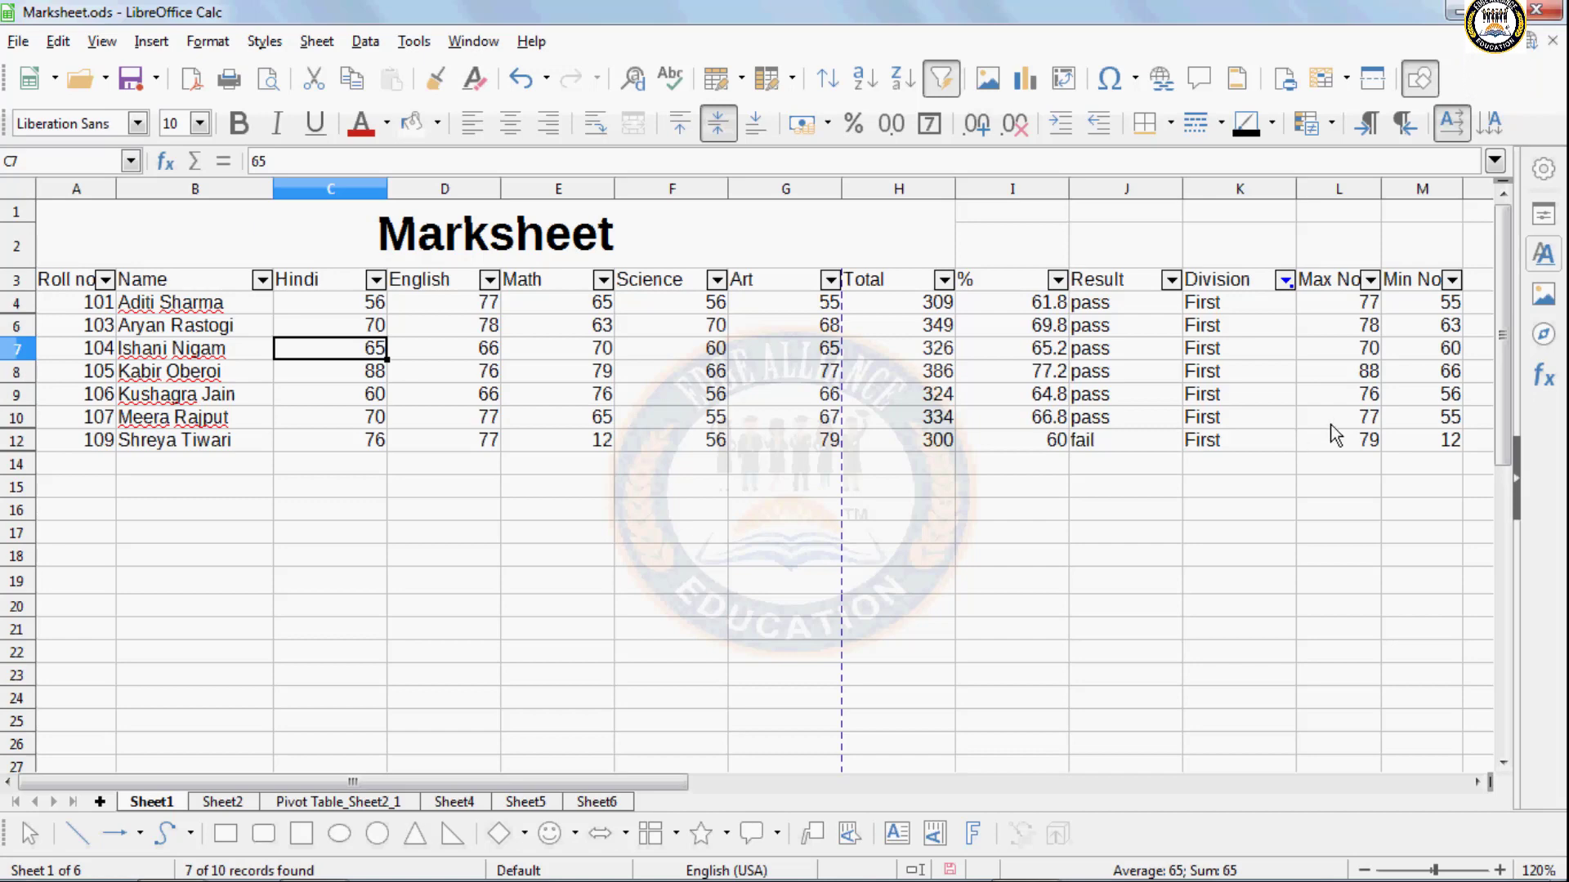
# - Clear the Division filter by including all of its values again
pyautogui.click(1286, 280)
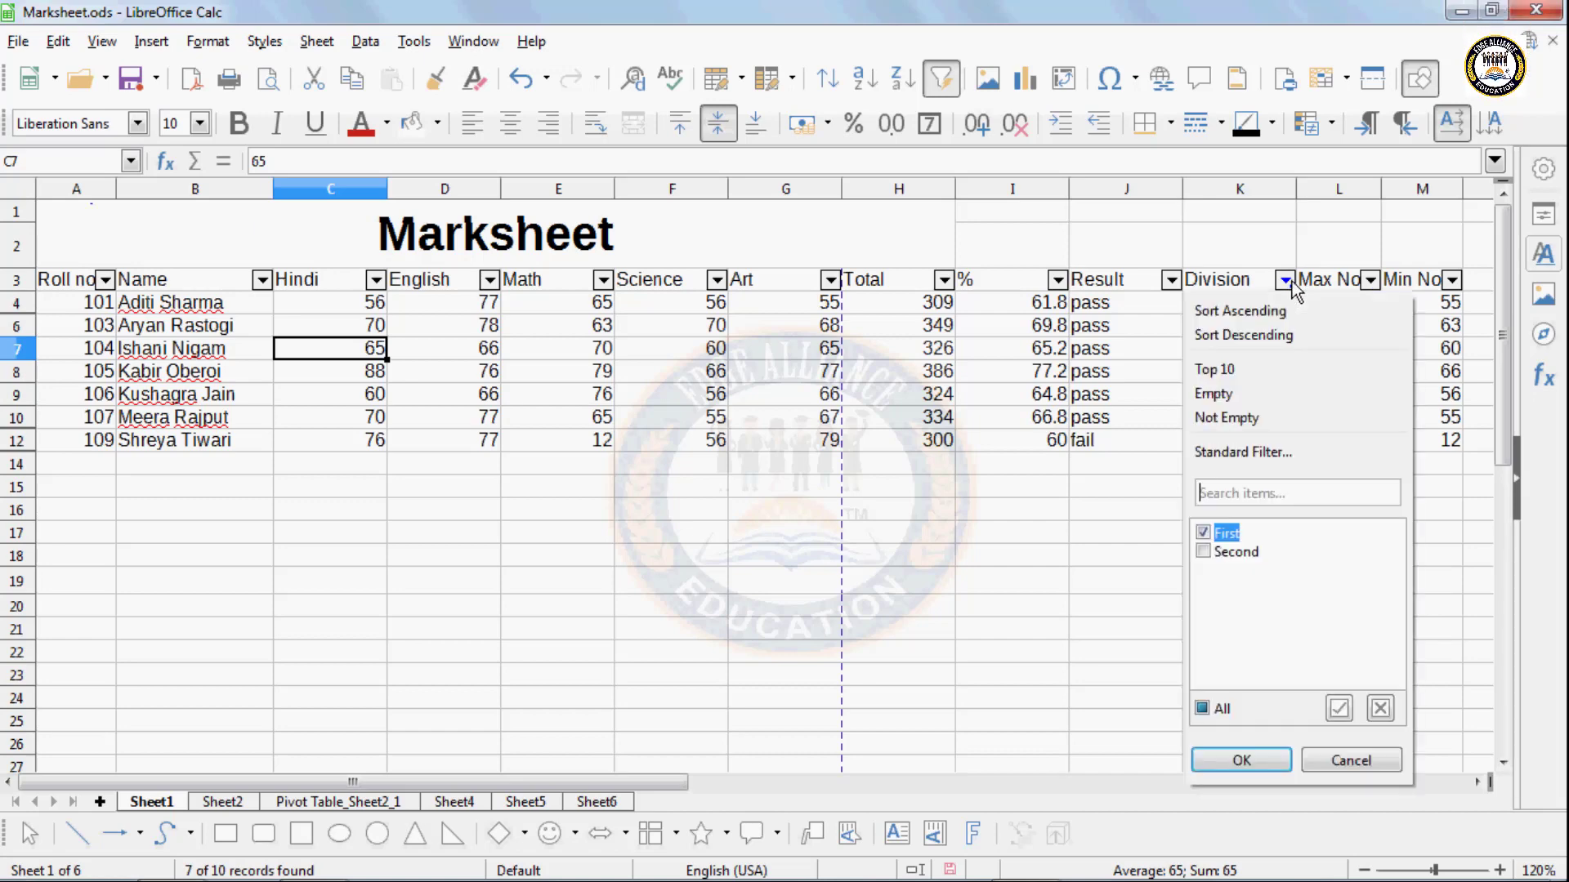
pyautogui.click(1202, 707)
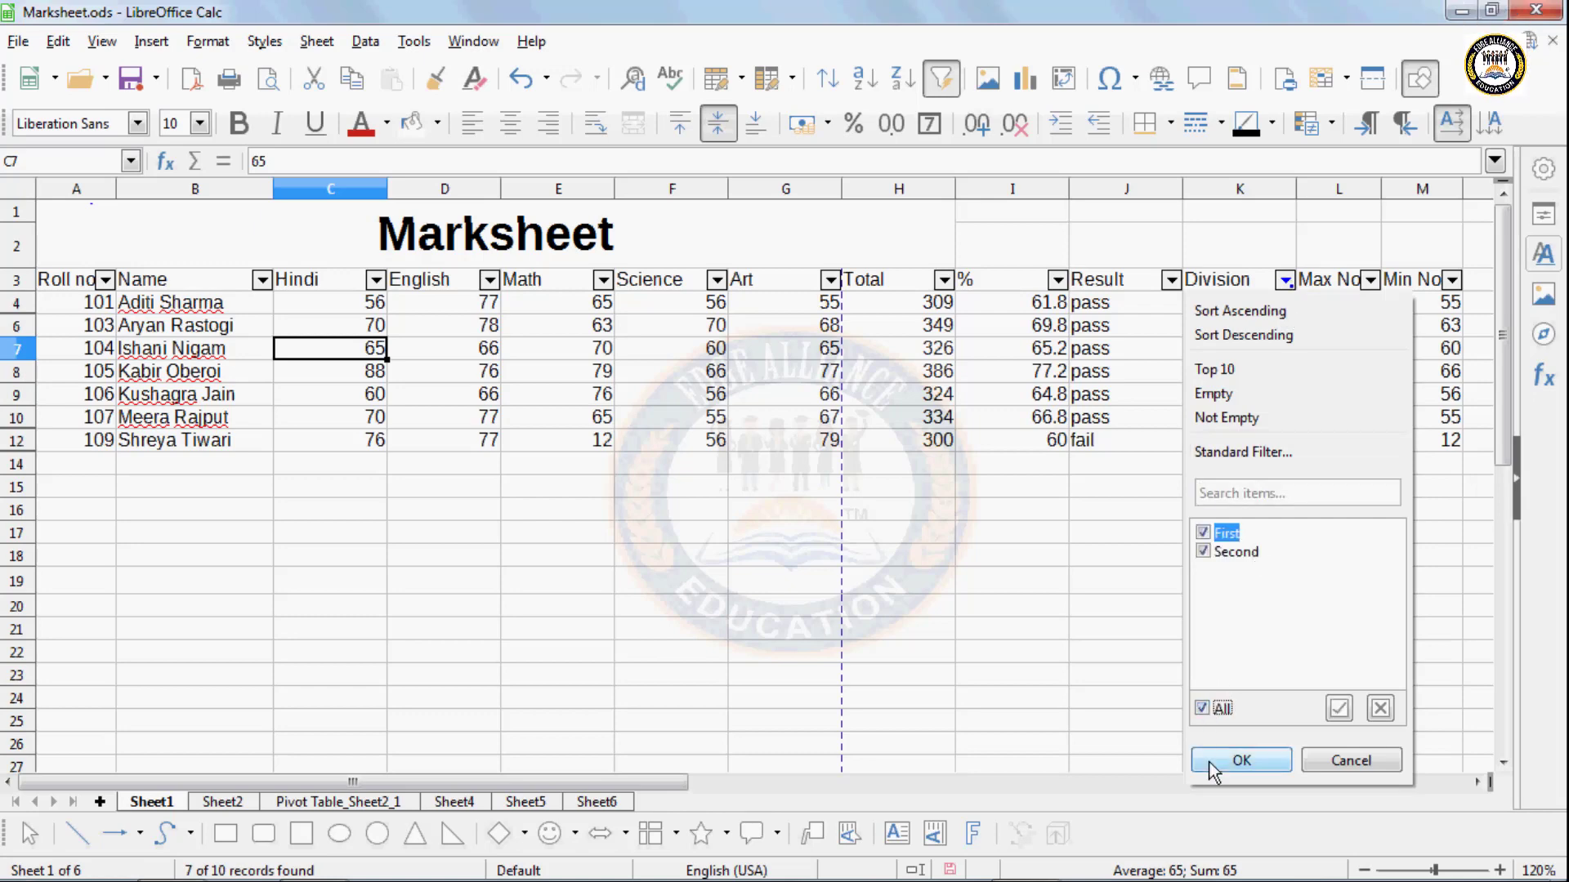
pyautogui.click(1240, 760)
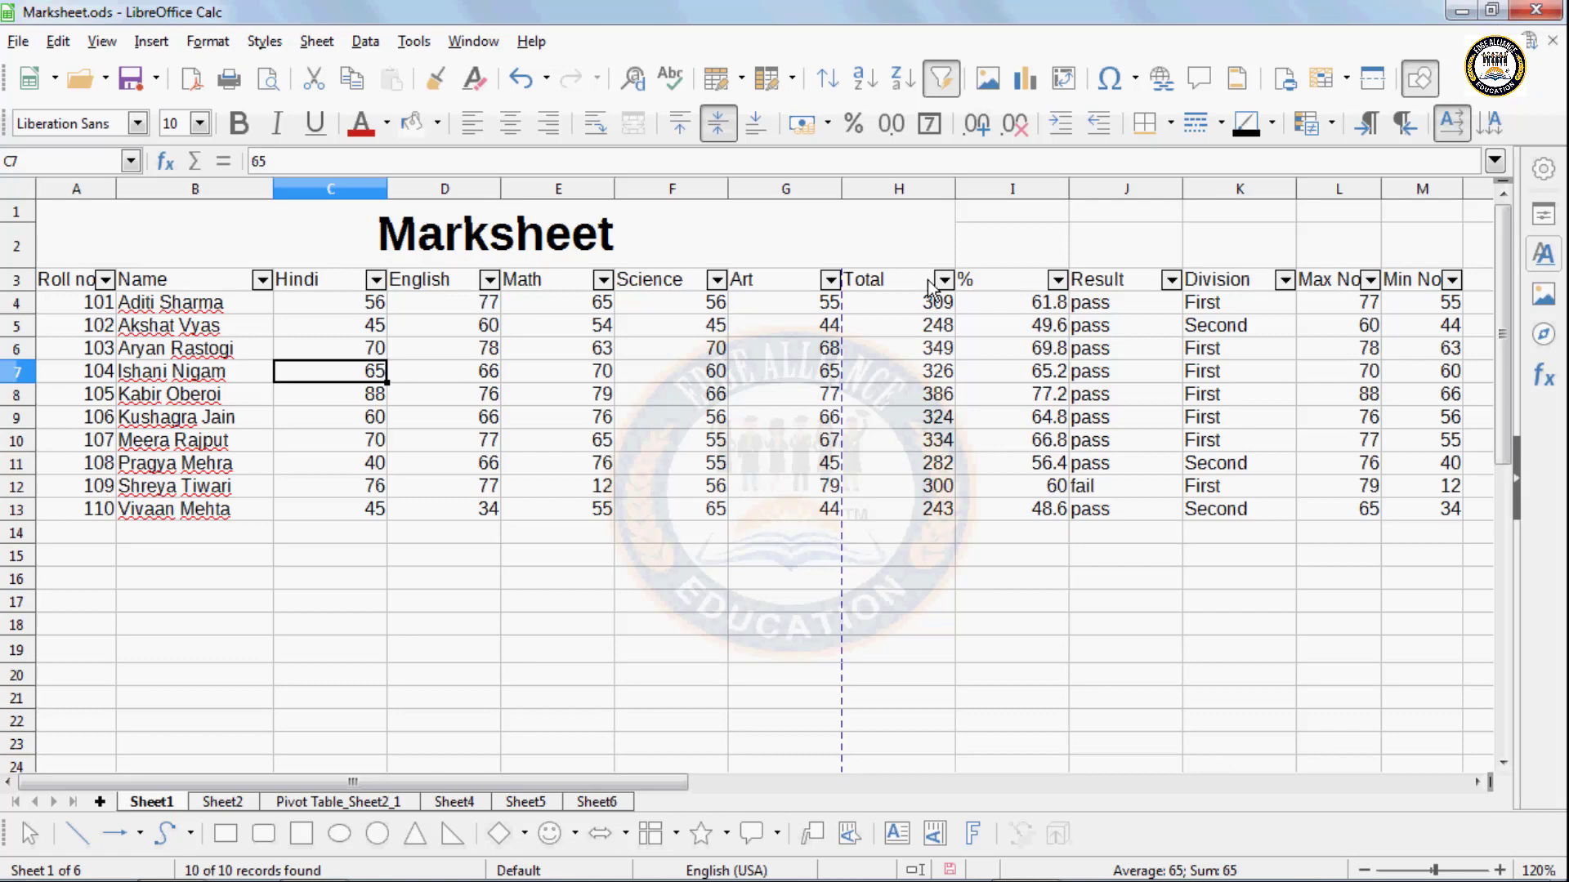
# - Hide the AutoFilter on the marksheet so the header cells have no filter controls
pyautogui.click(365, 42)
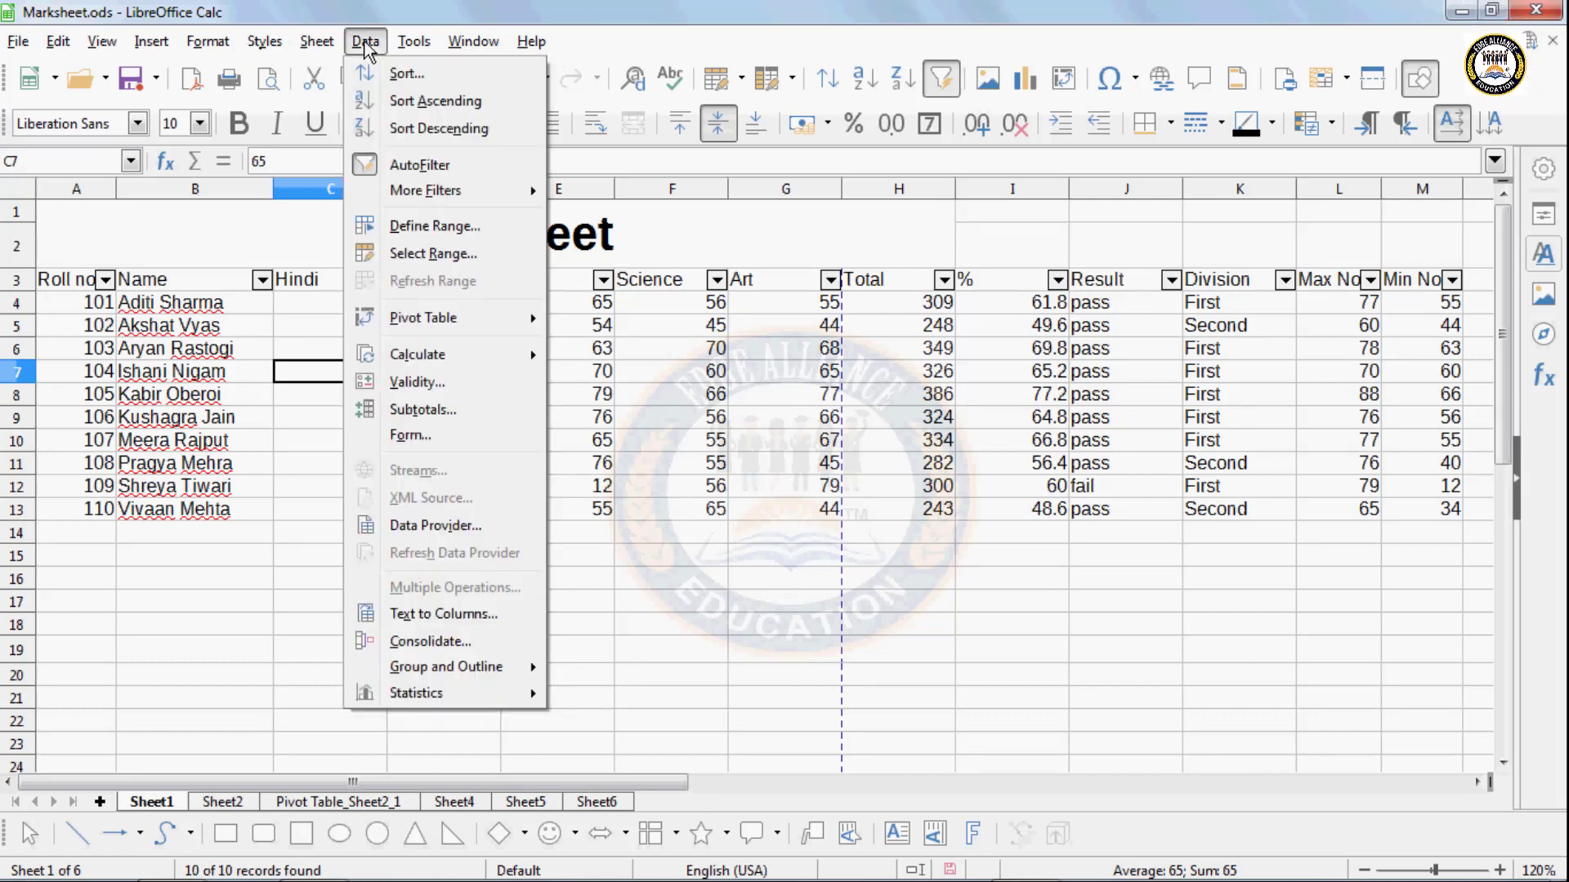
pyautogui.moveTo(392, 191)
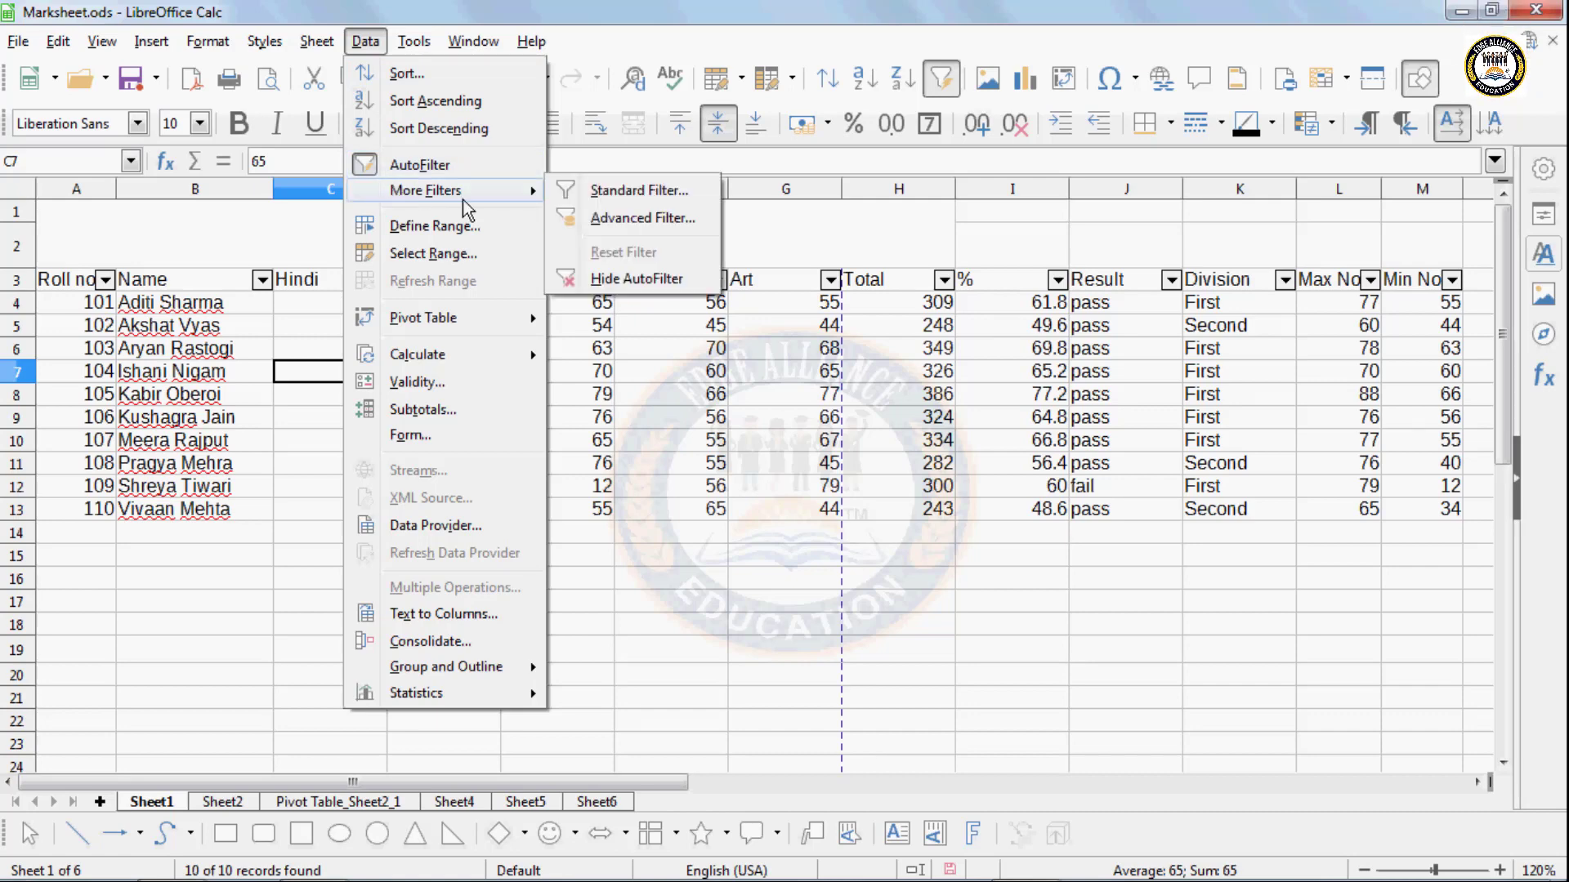
pyautogui.click(602, 280)
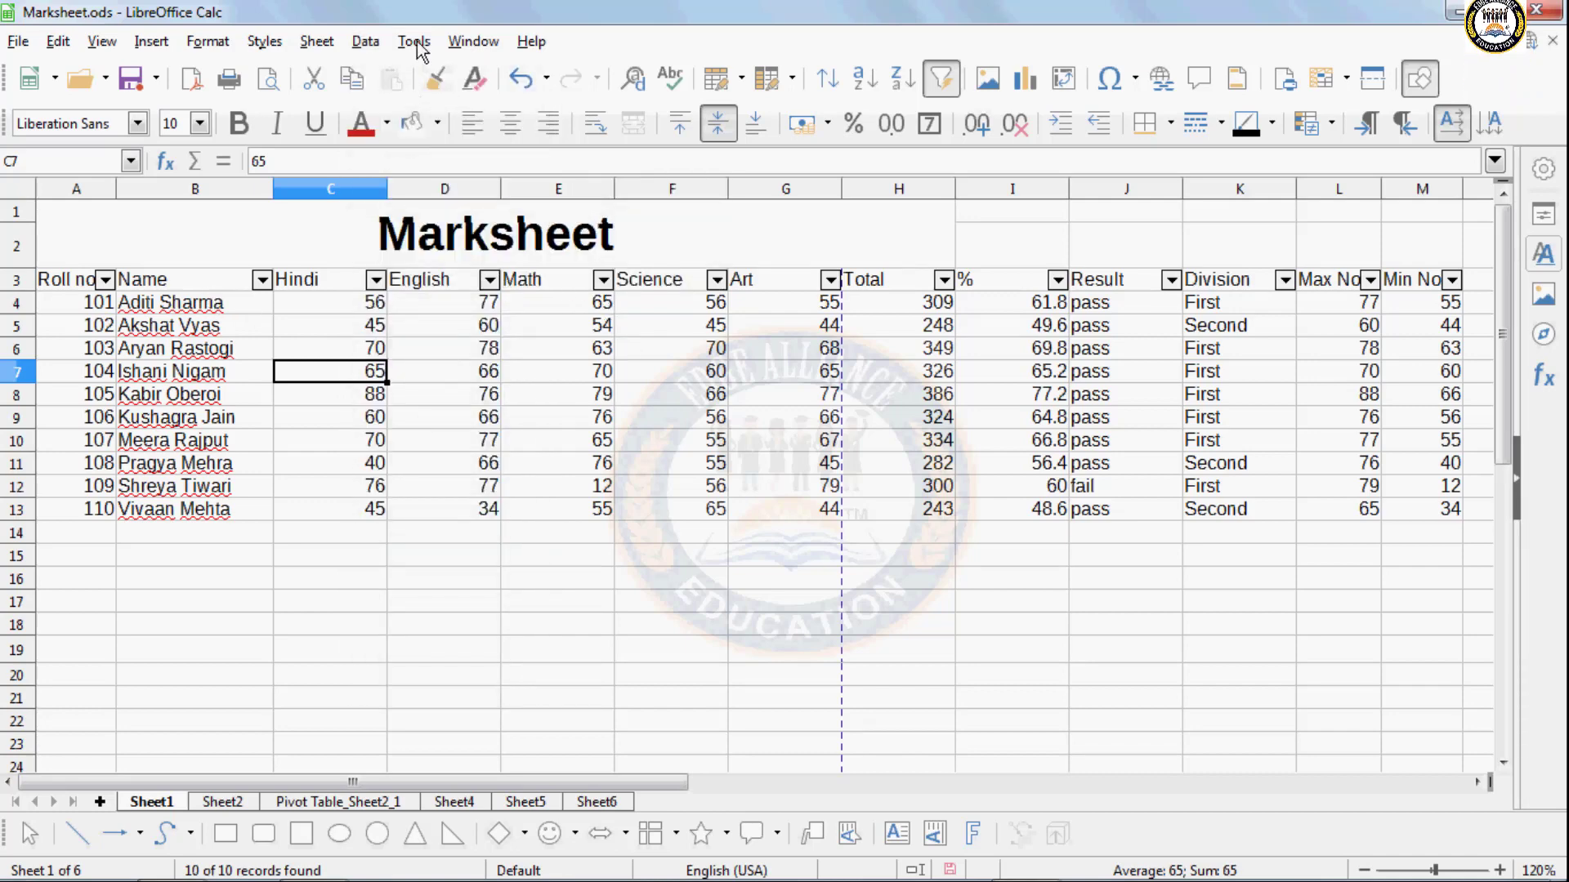
pyautogui.click(366, 40)
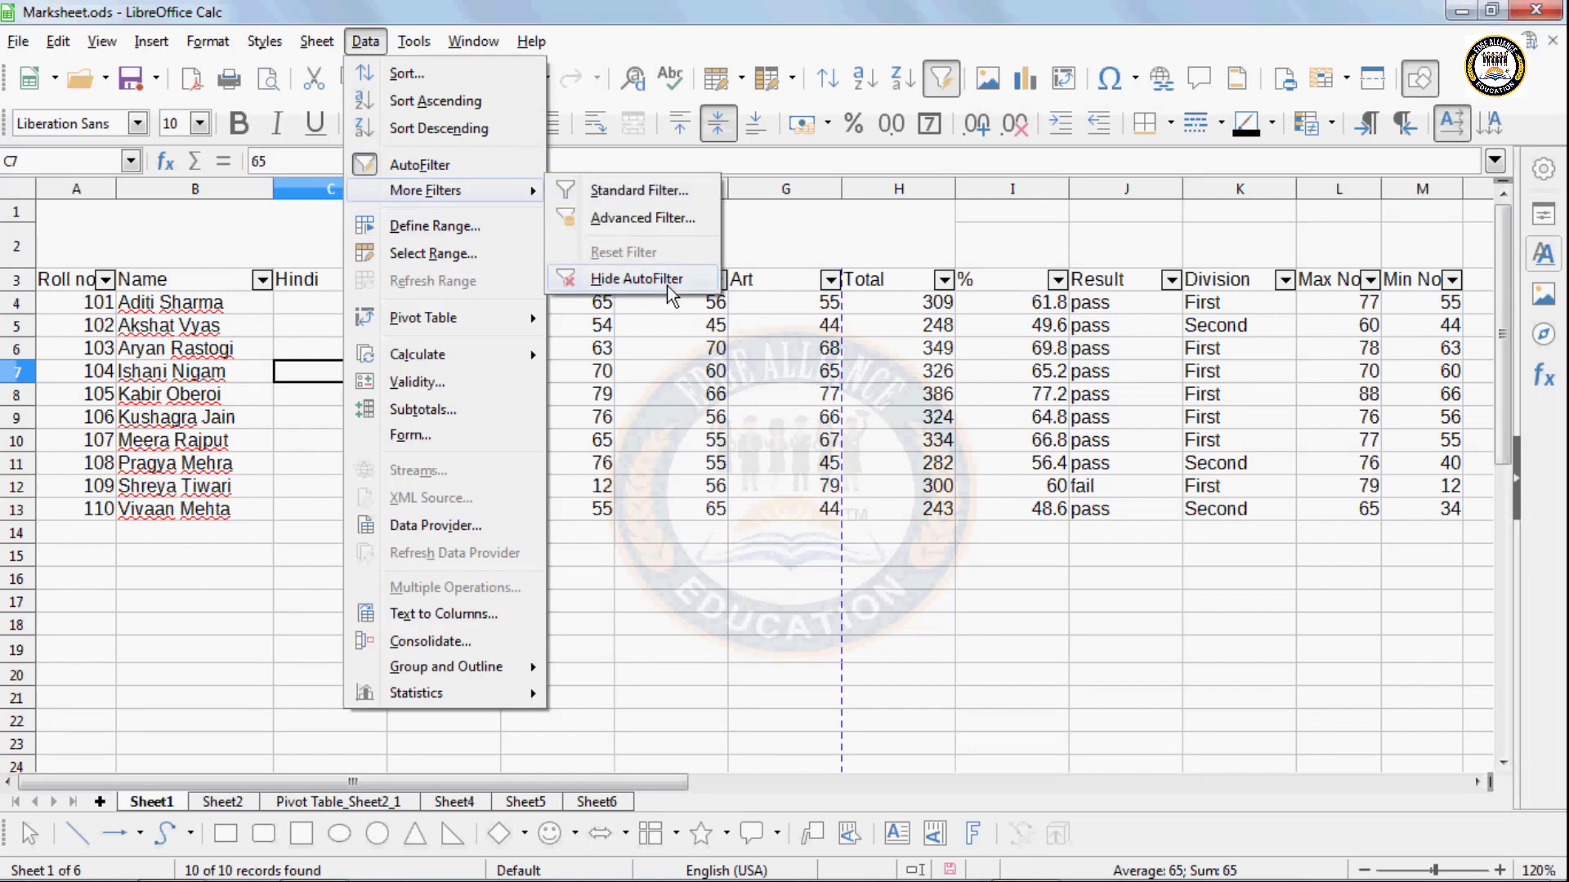
pyautogui.click(637, 279)
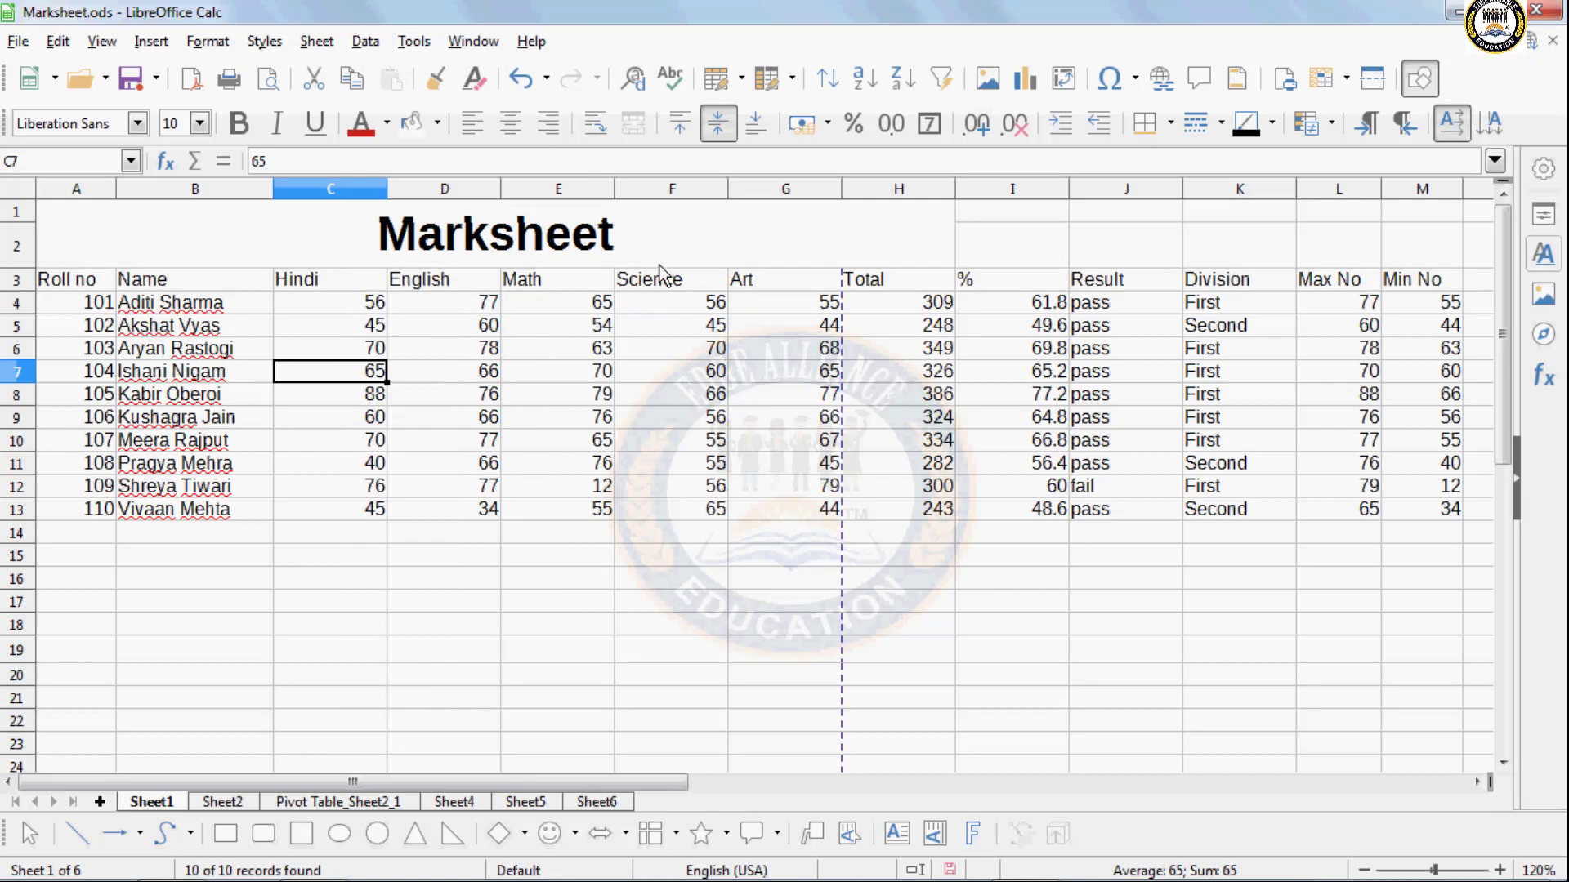
# - Turn AutoFilter on for the marksheet and switch it off again
pyautogui.click(365, 41)
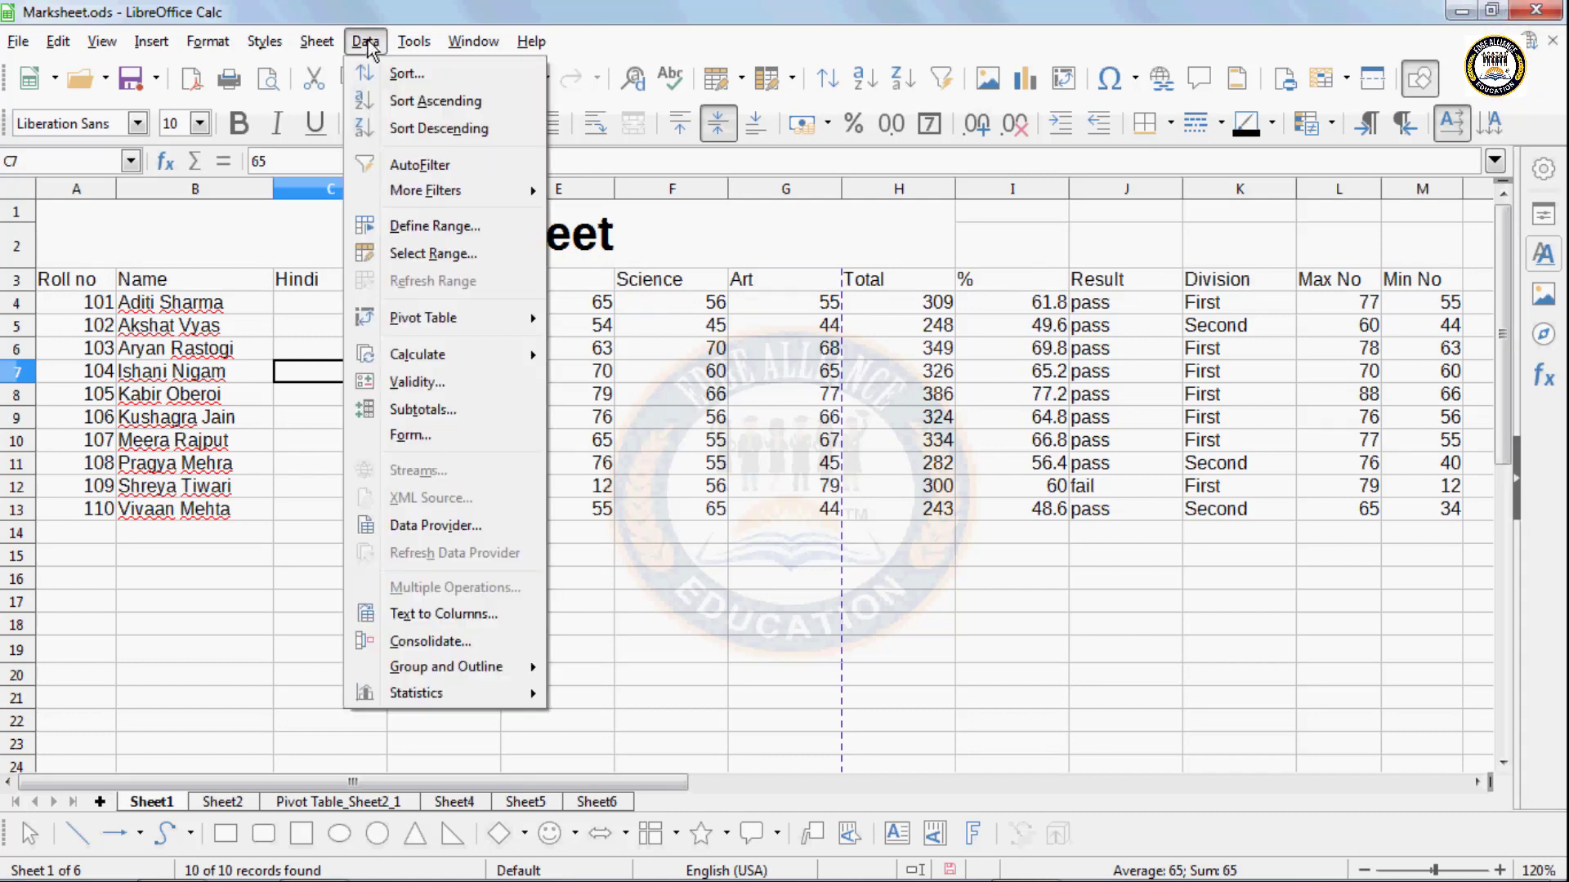
pyautogui.click(402, 166)
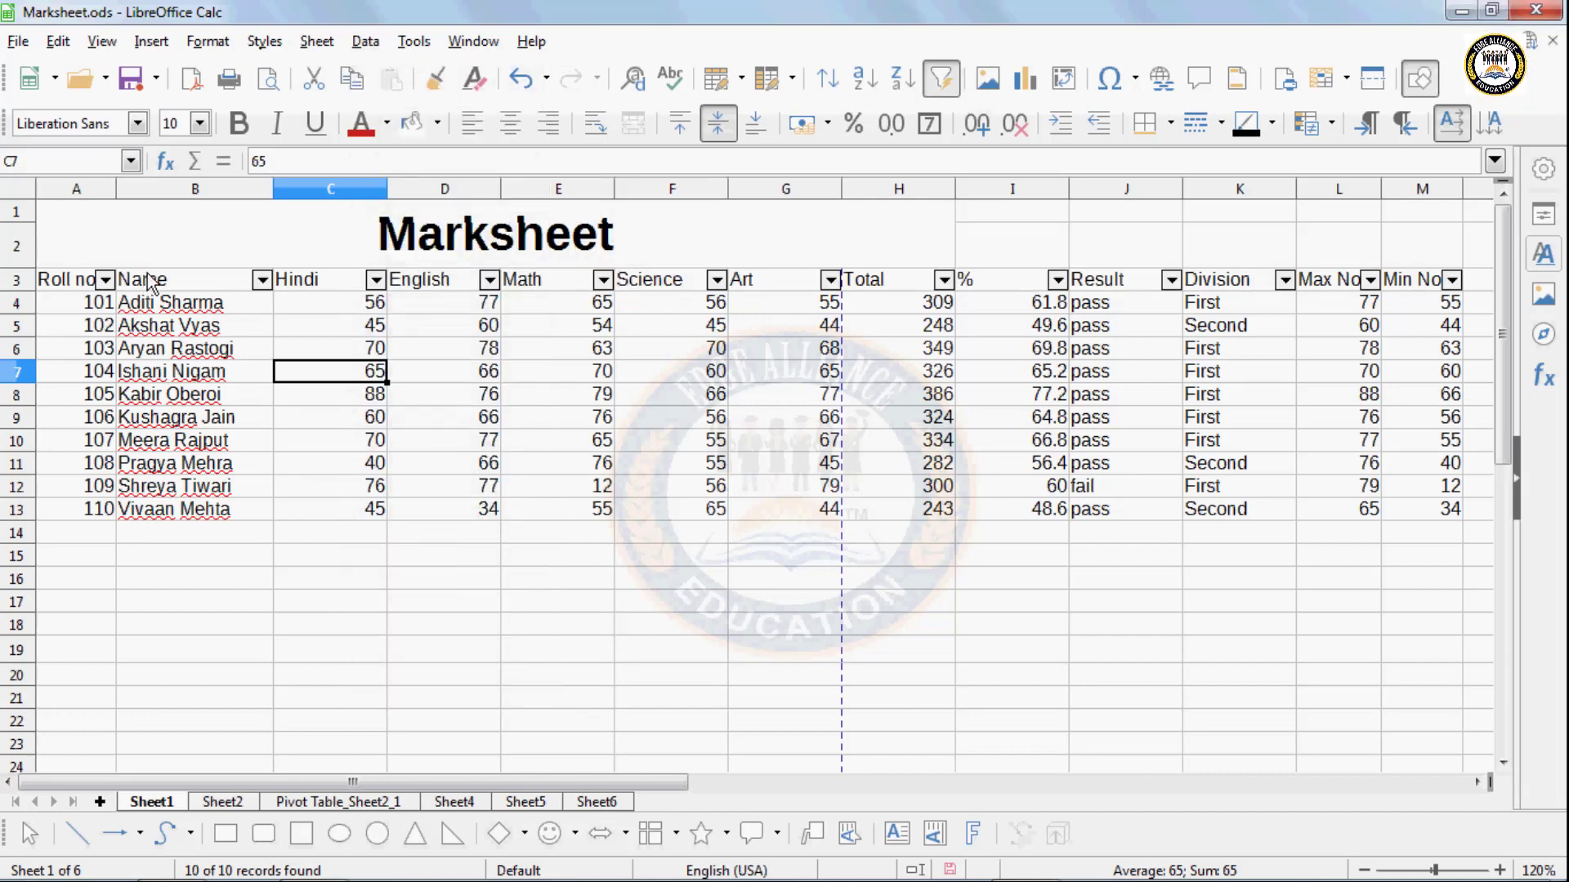
pyautogui.click(378, 44)
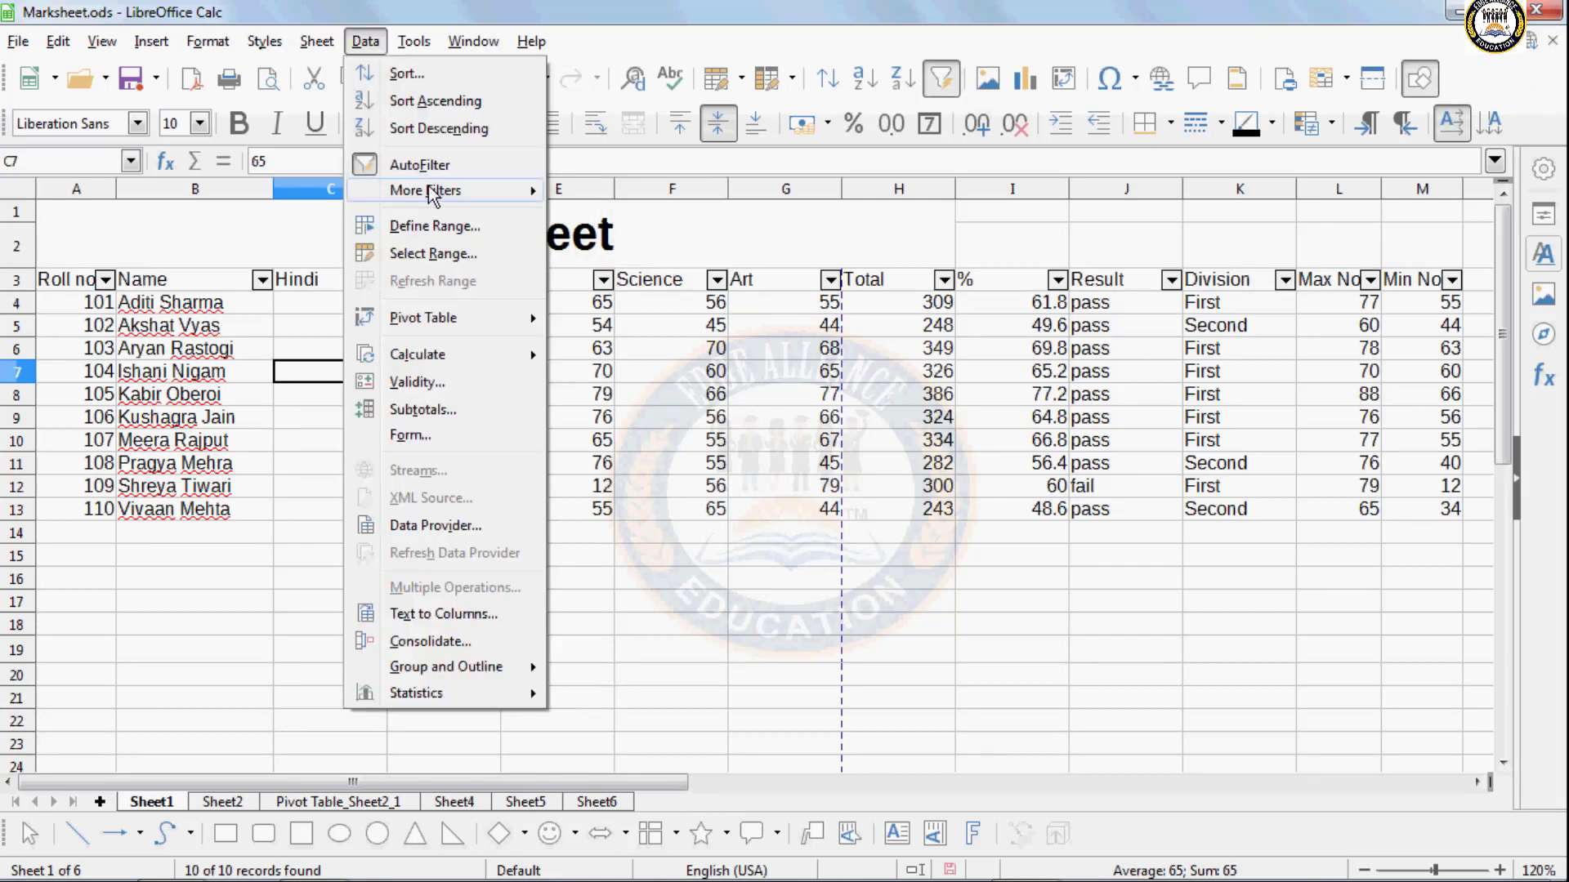
pyautogui.moveTo(427, 190)
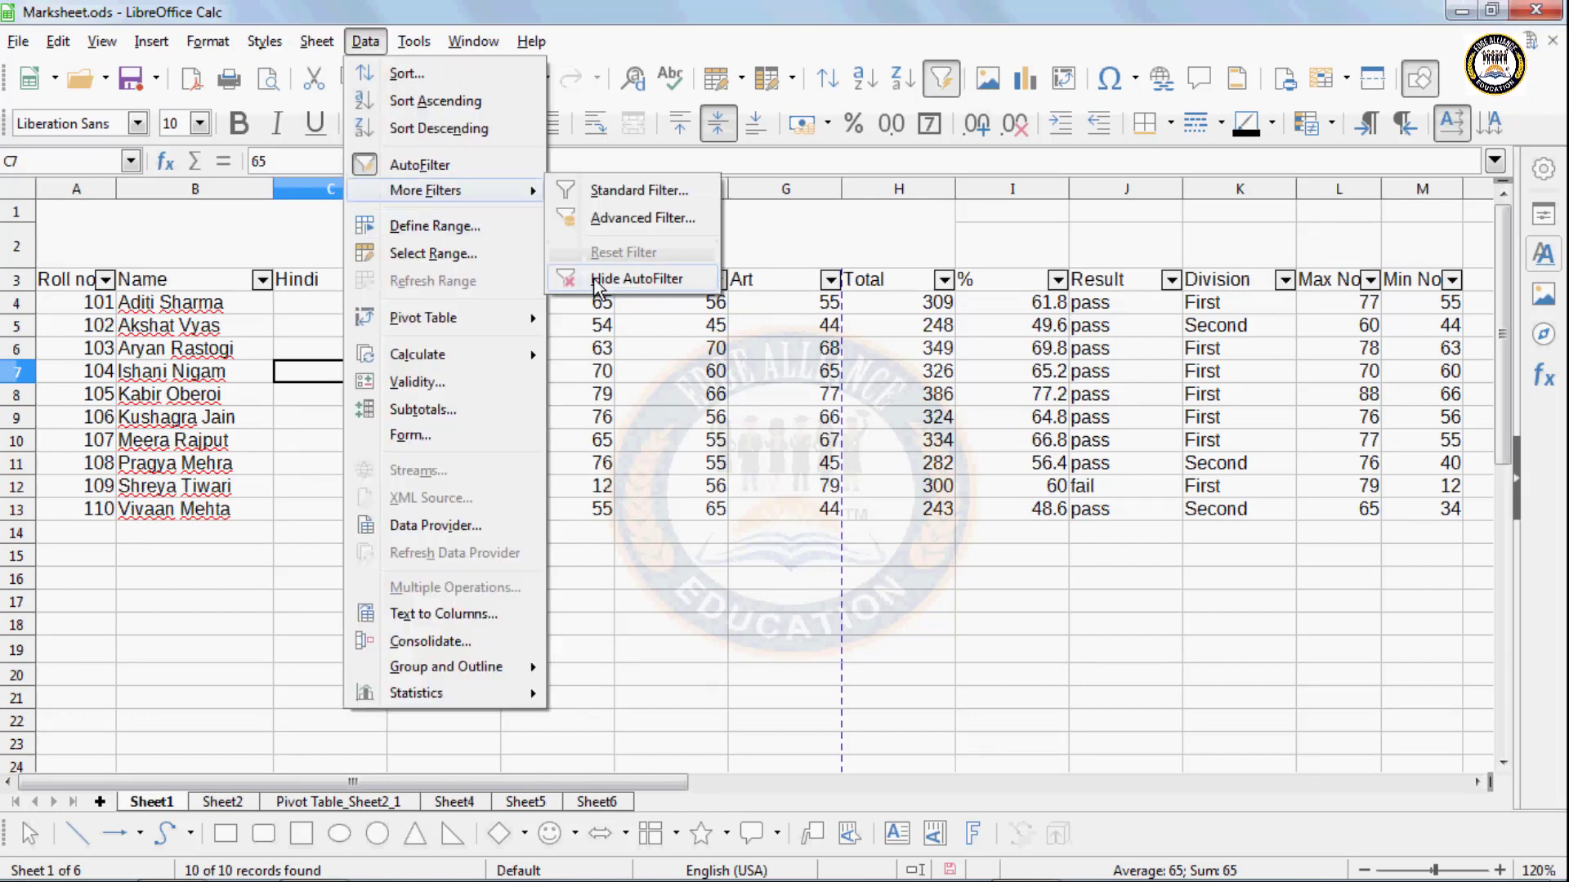
pyautogui.click(426, 164)
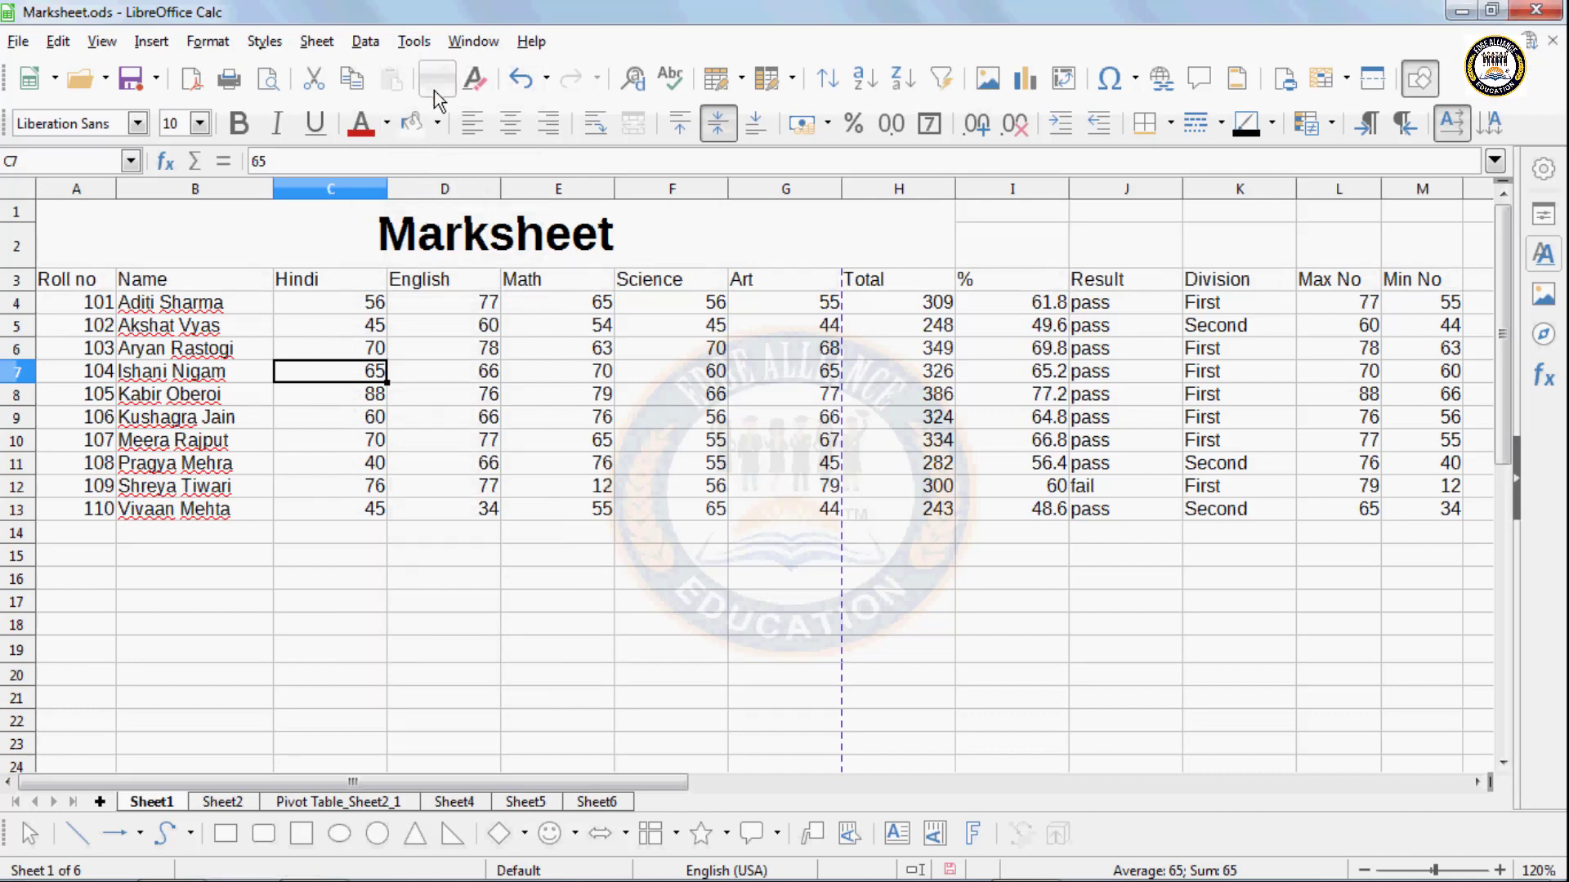
pyautogui.click(413, 41)
pyautogui.moveTo(365, 43)
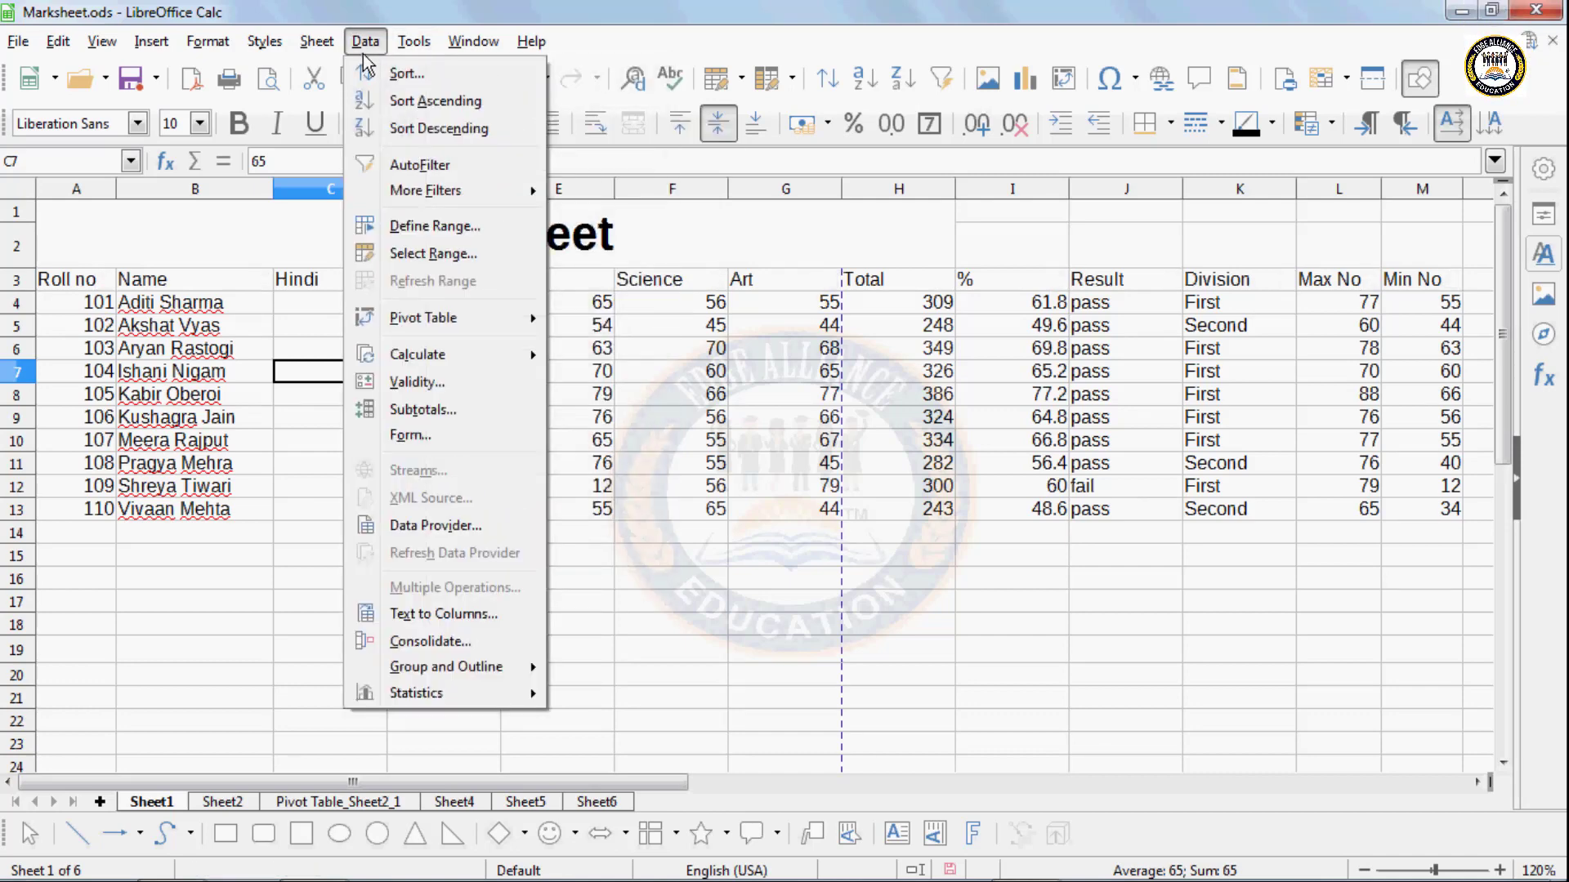
pyautogui.moveTo(425, 189)
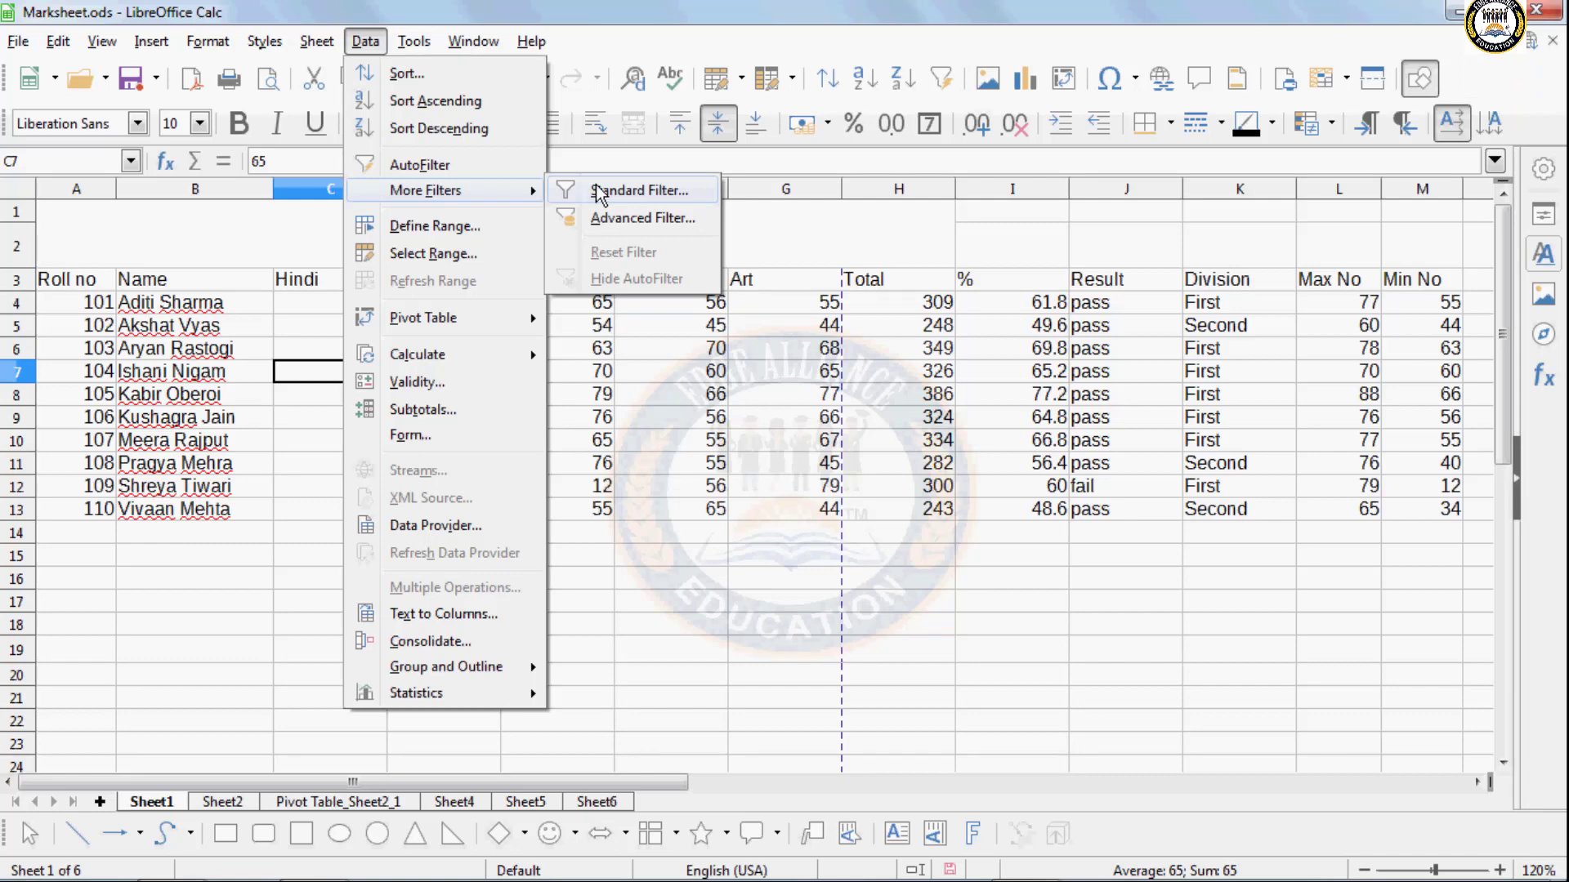
pyautogui.click(270, 375)
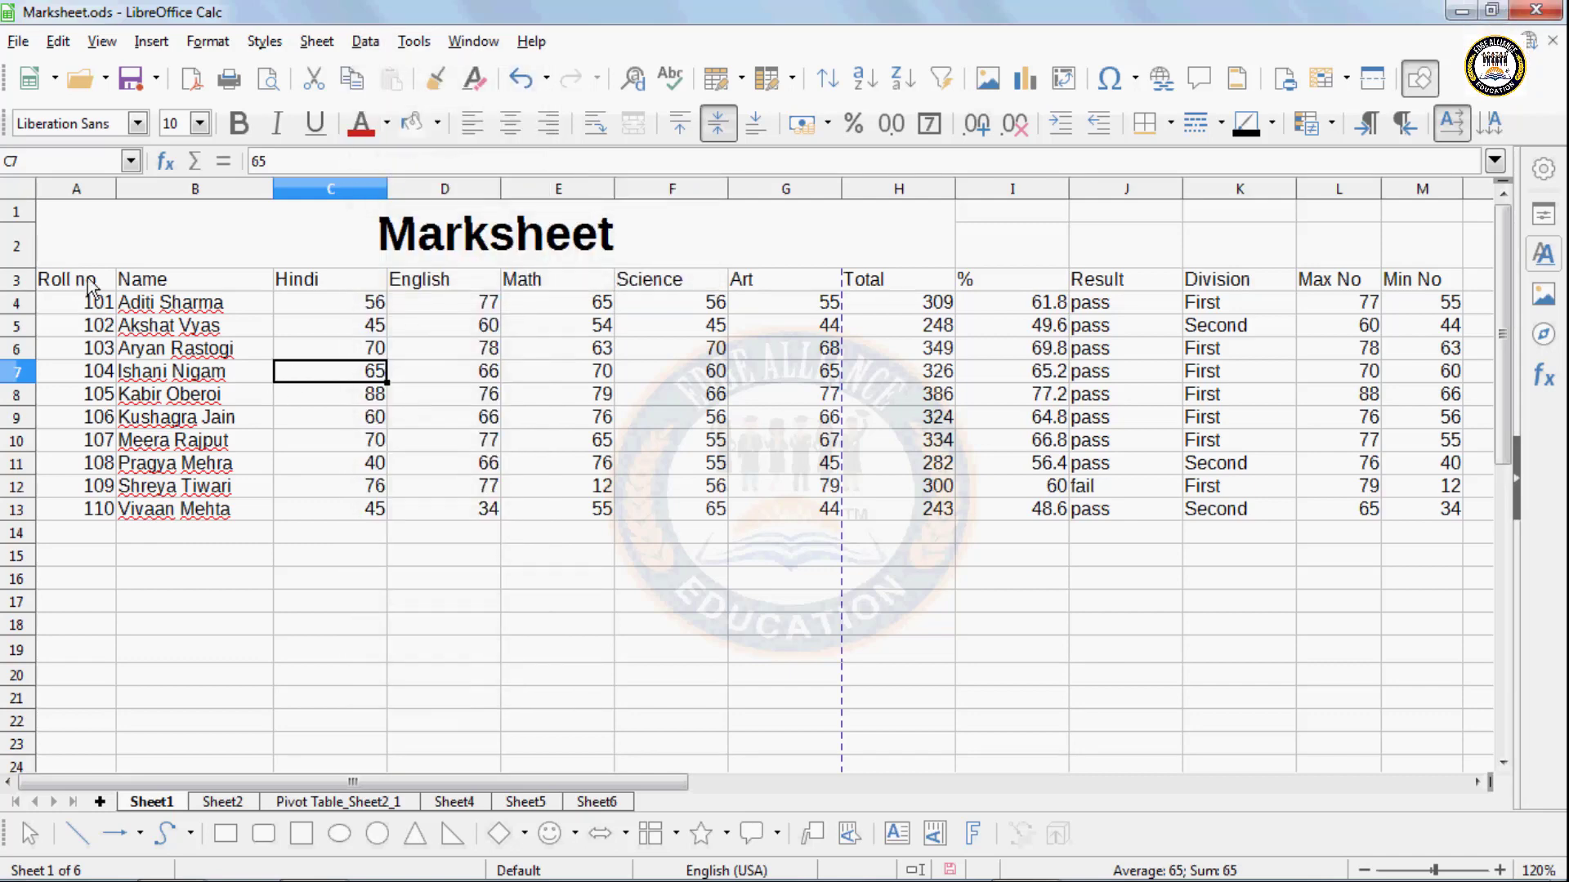
# - Select the marksheet range A3:M13 and open a Standard Filter for it, moving the dialog clear of the data columns
pyautogui.moveTo(65, 279); pyautogui.dragTo(1428, 520)
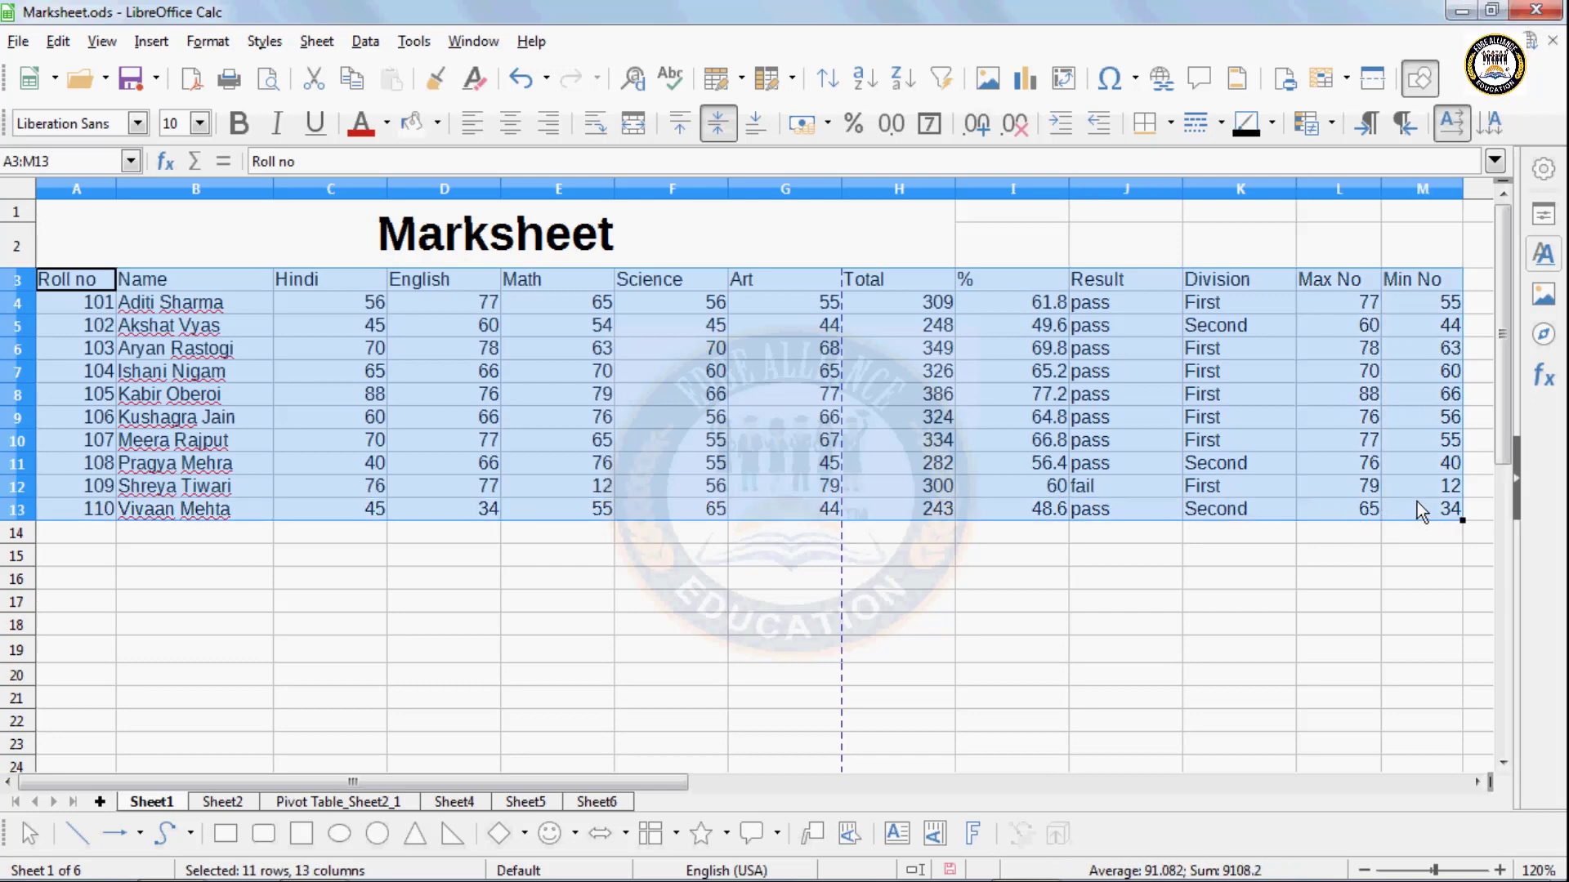
pyautogui.click(316, 43)
pyautogui.click(359, 43)
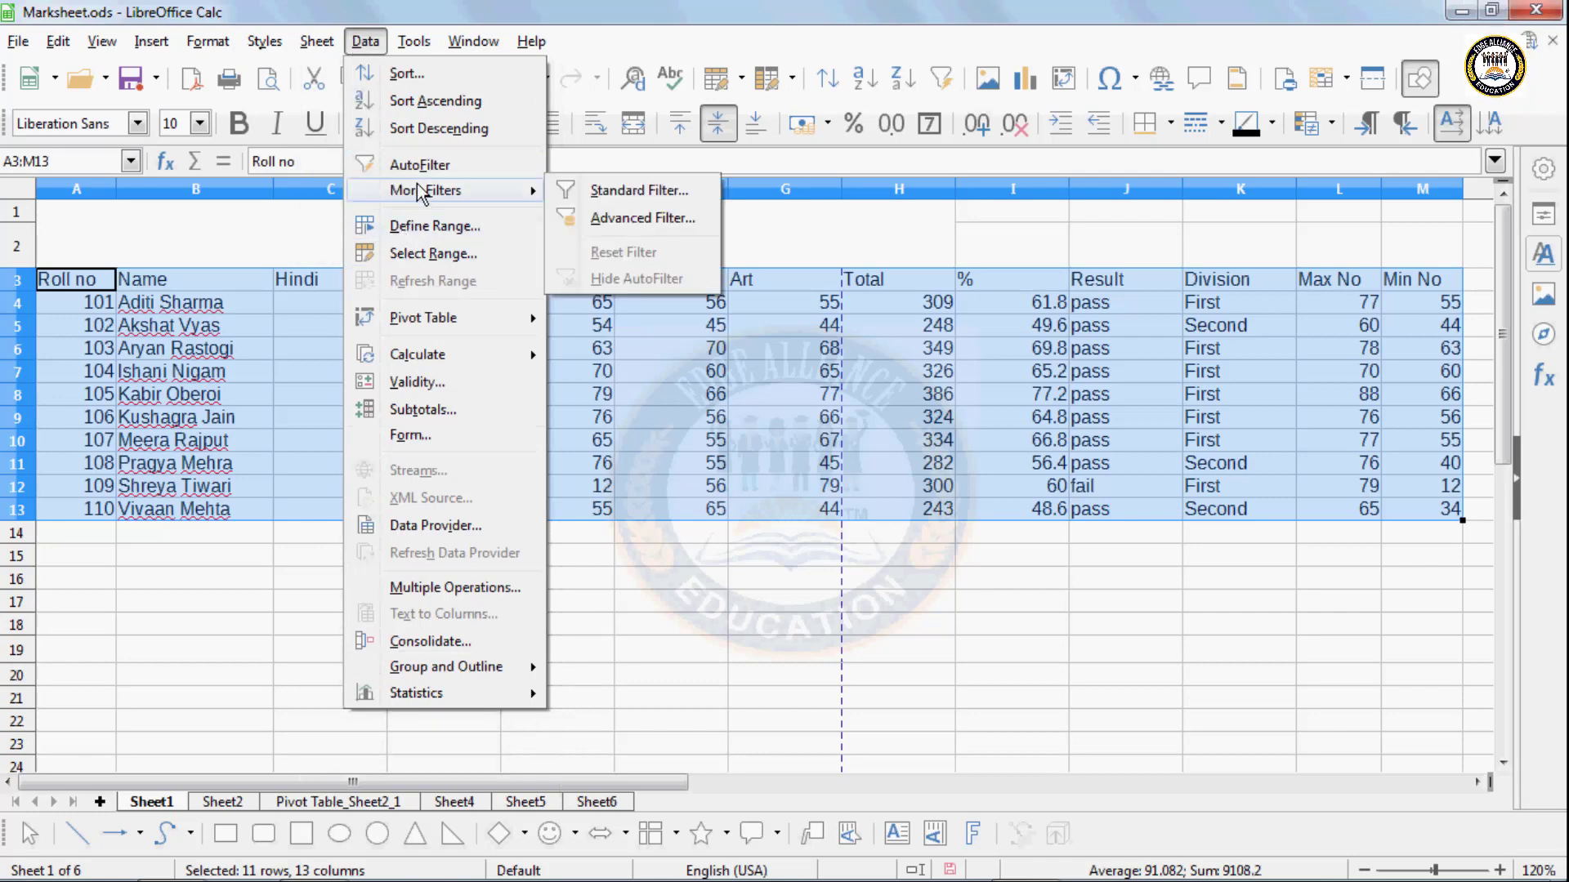
pyautogui.click(614, 191)
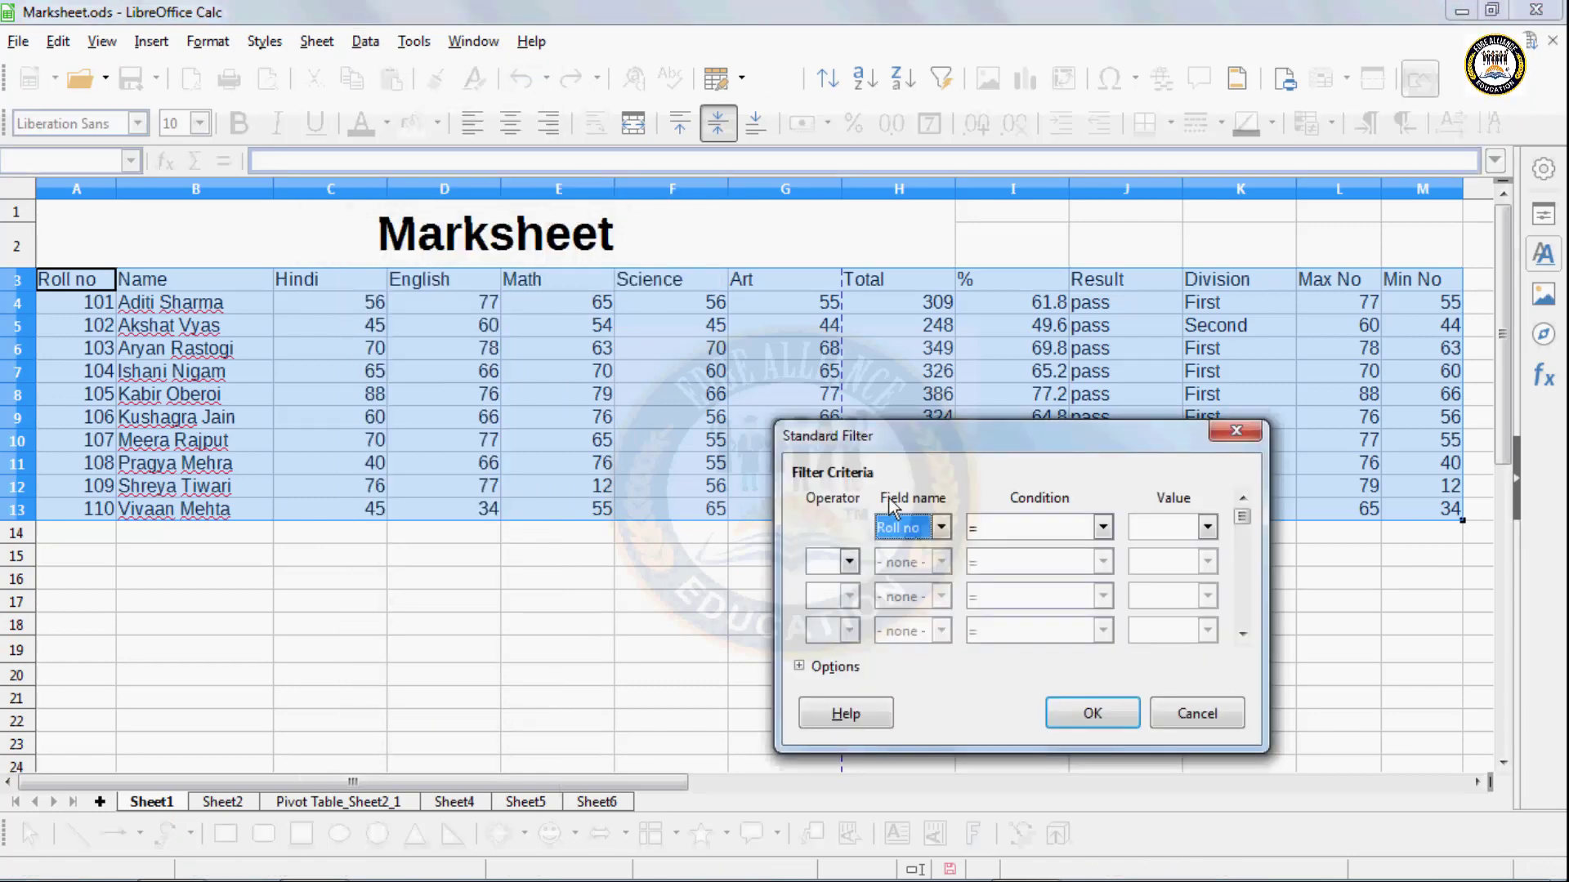
pyautogui.moveTo(905, 444); pyautogui.dragTo(578, 473)
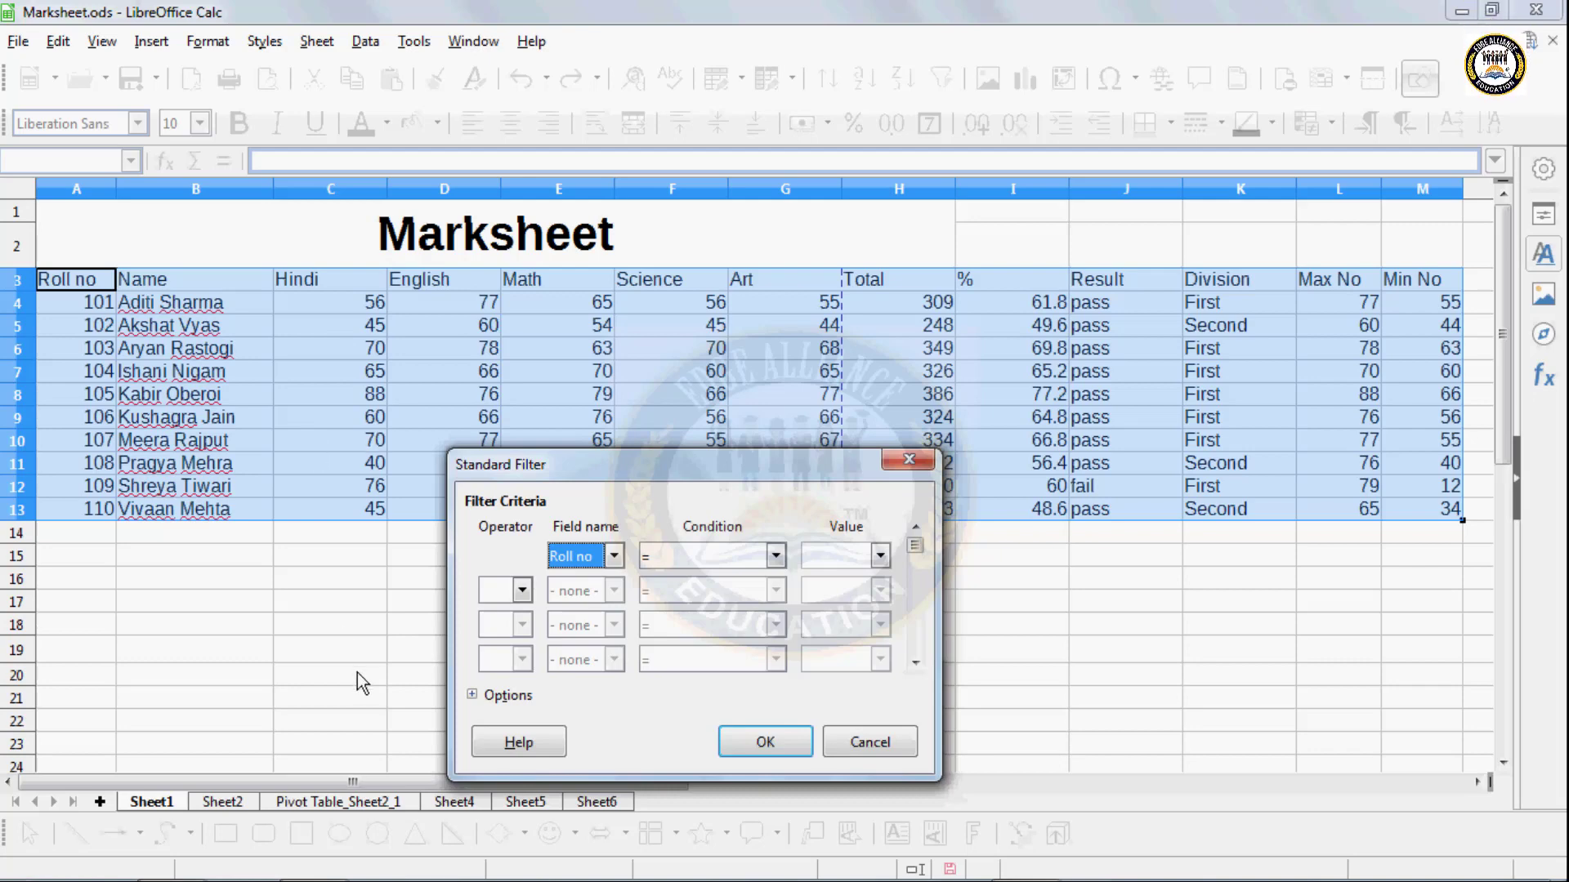
# - Set the first filter criterion to Roll no greater than 105
pyautogui.click(619, 559)
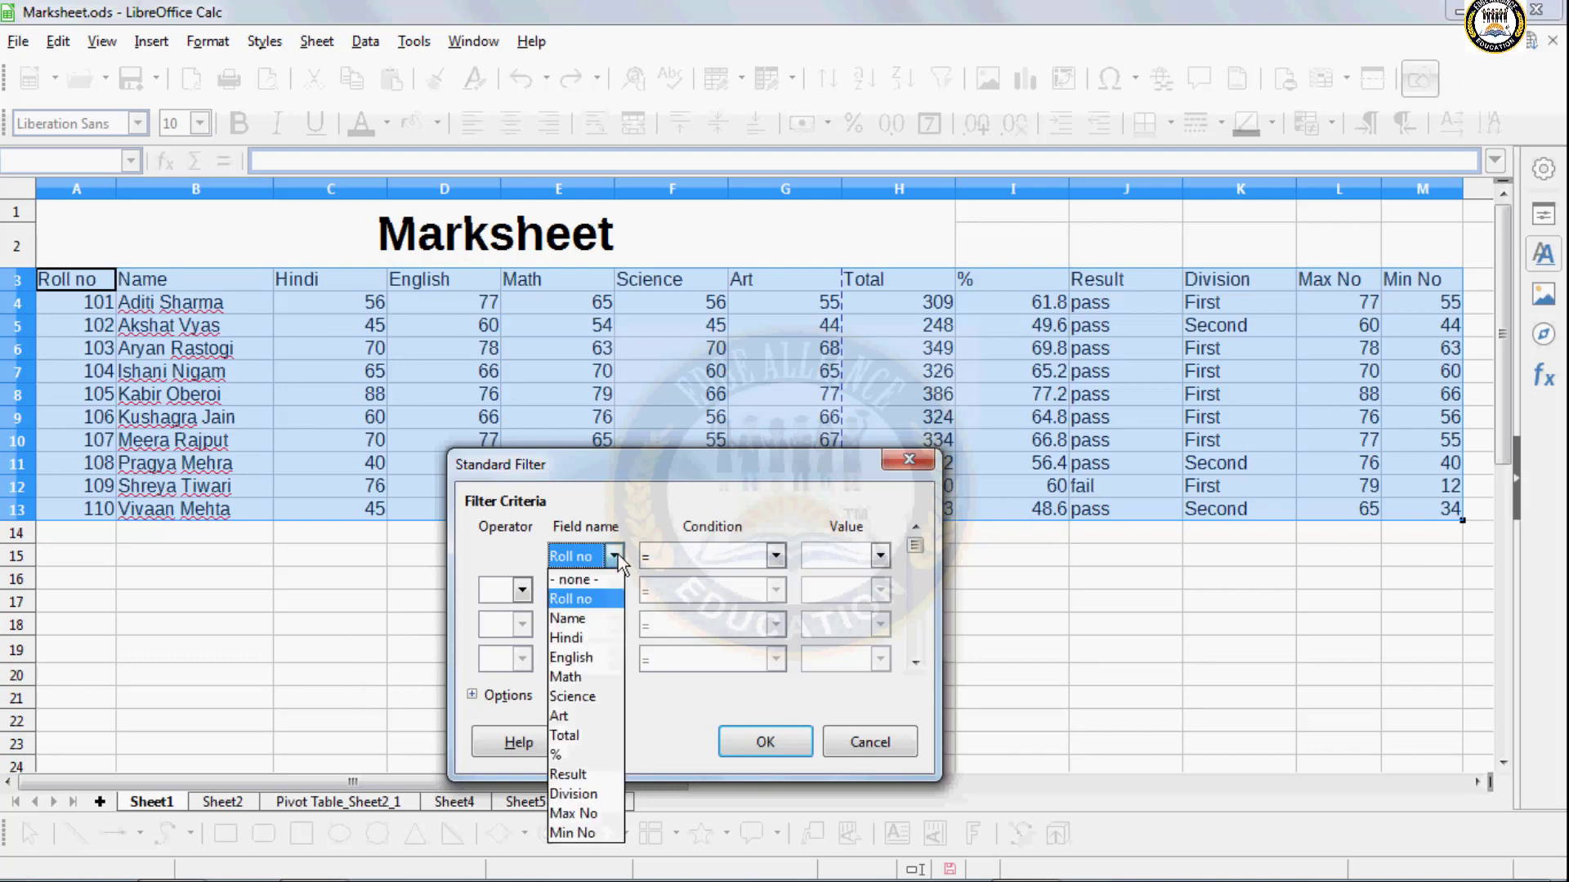
pyautogui.click(572, 599)
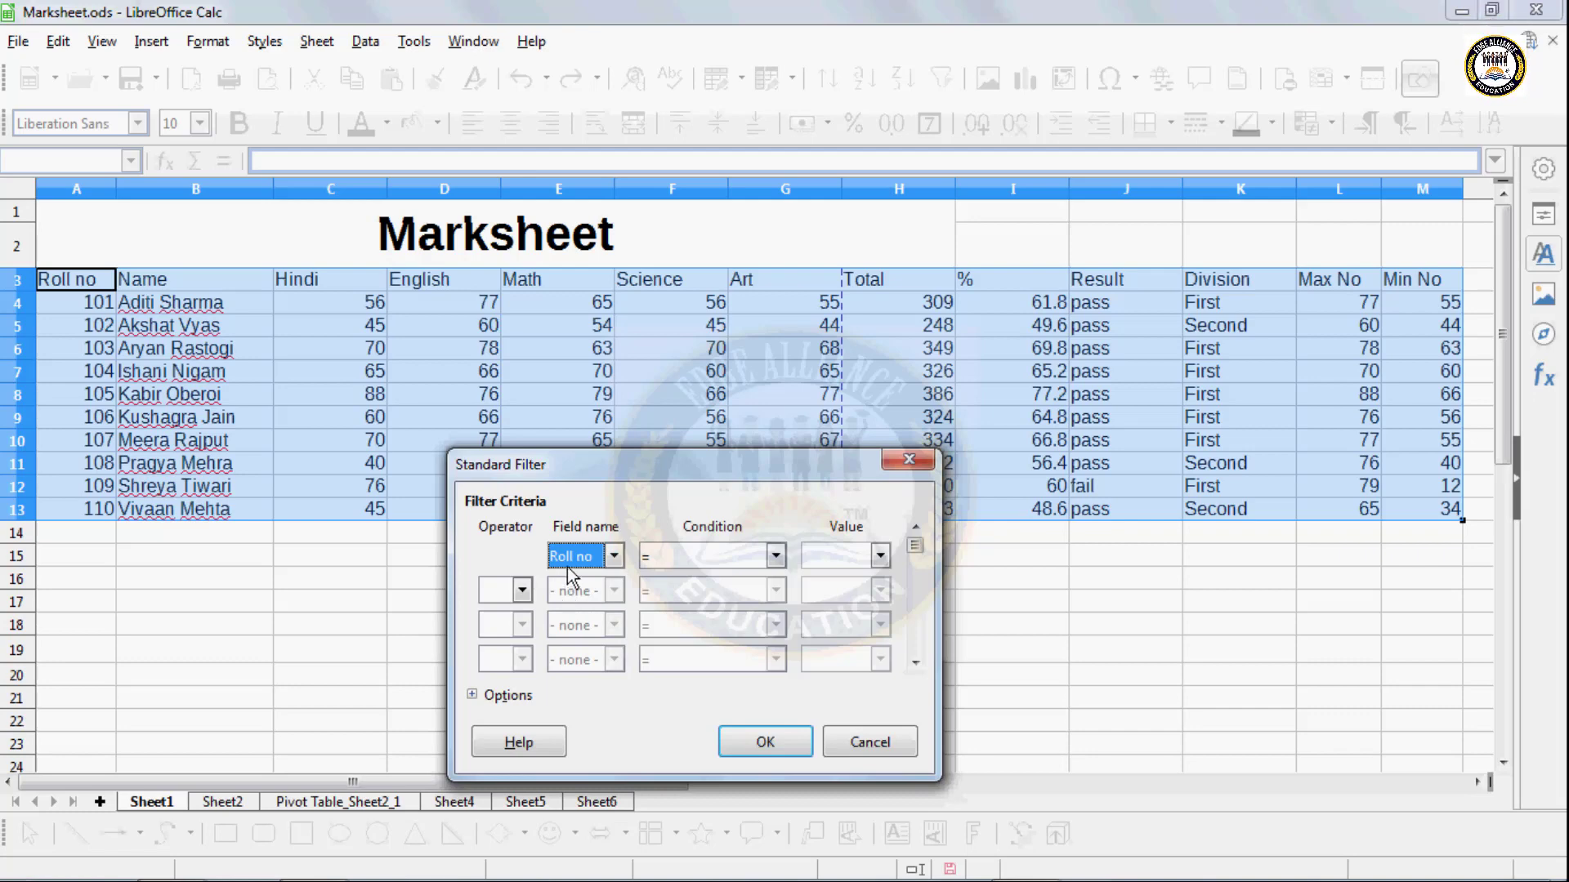
pyautogui.click(774, 557)
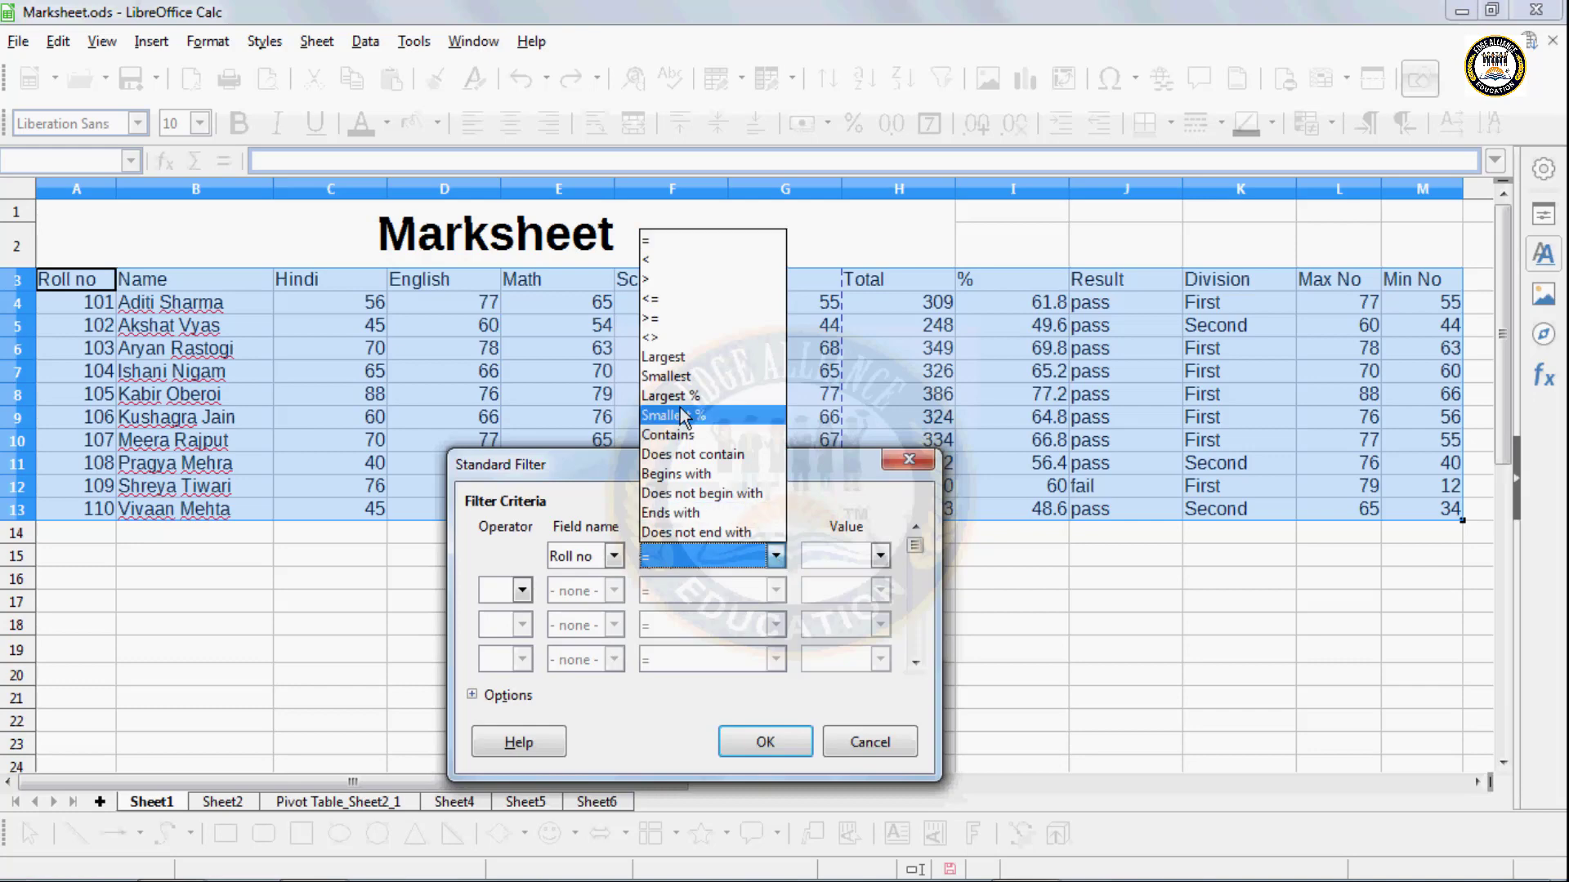
pyautogui.click(655, 279)
pyautogui.click(809, 553)
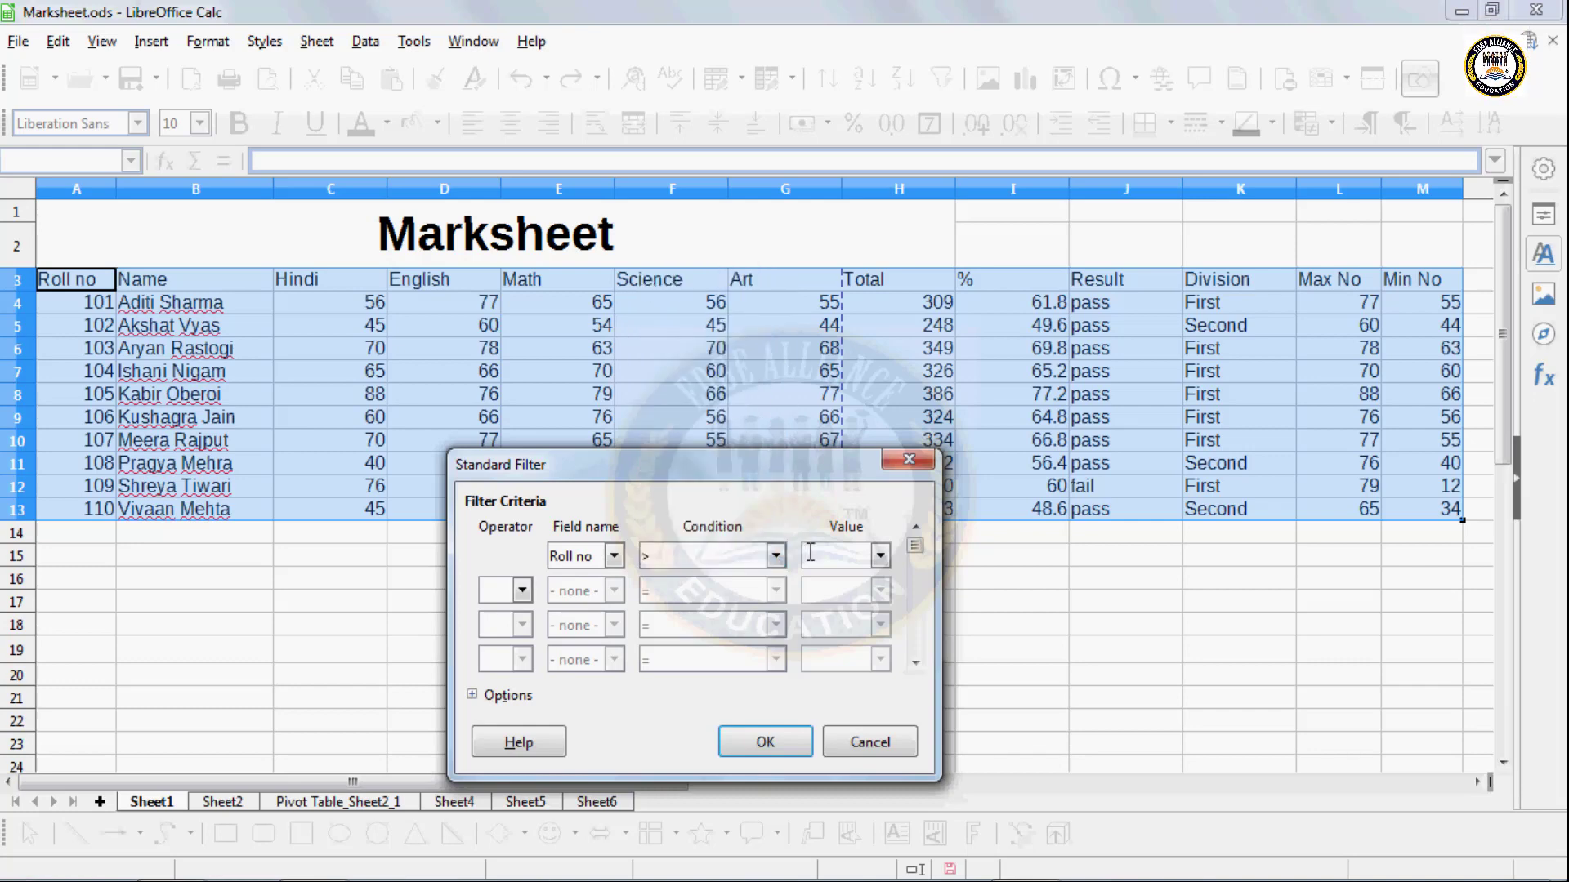
pyautogui.write('105')
# - Set the filter results to be copied to Sheet1 cell A16 with no duplications, and apply the filter
pyautogui.click(473, 696)
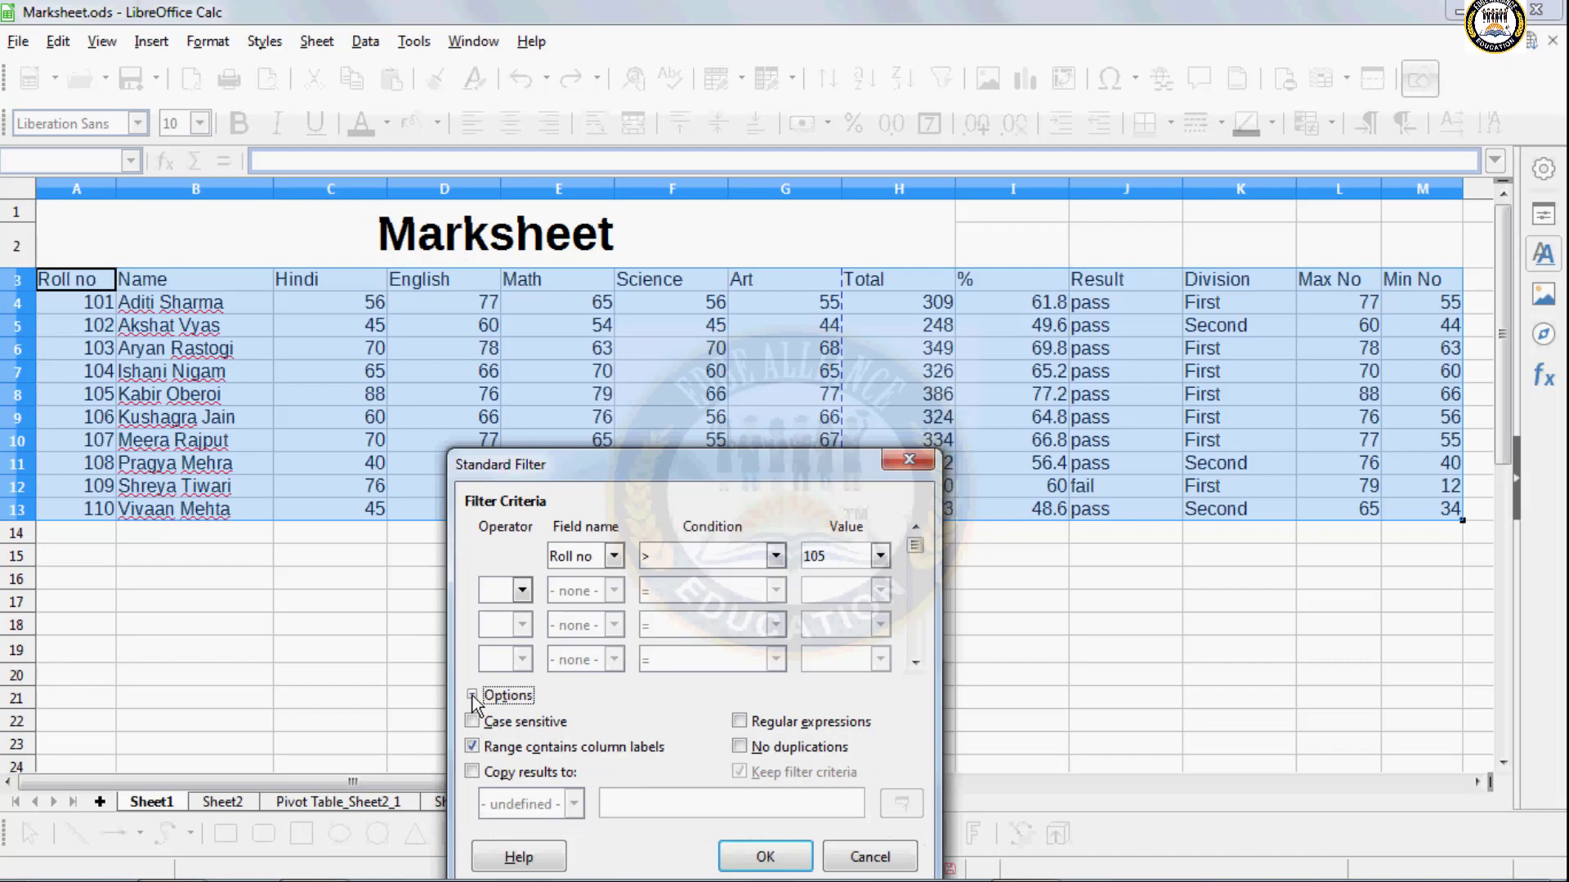
pyautogui.click(472, 747)
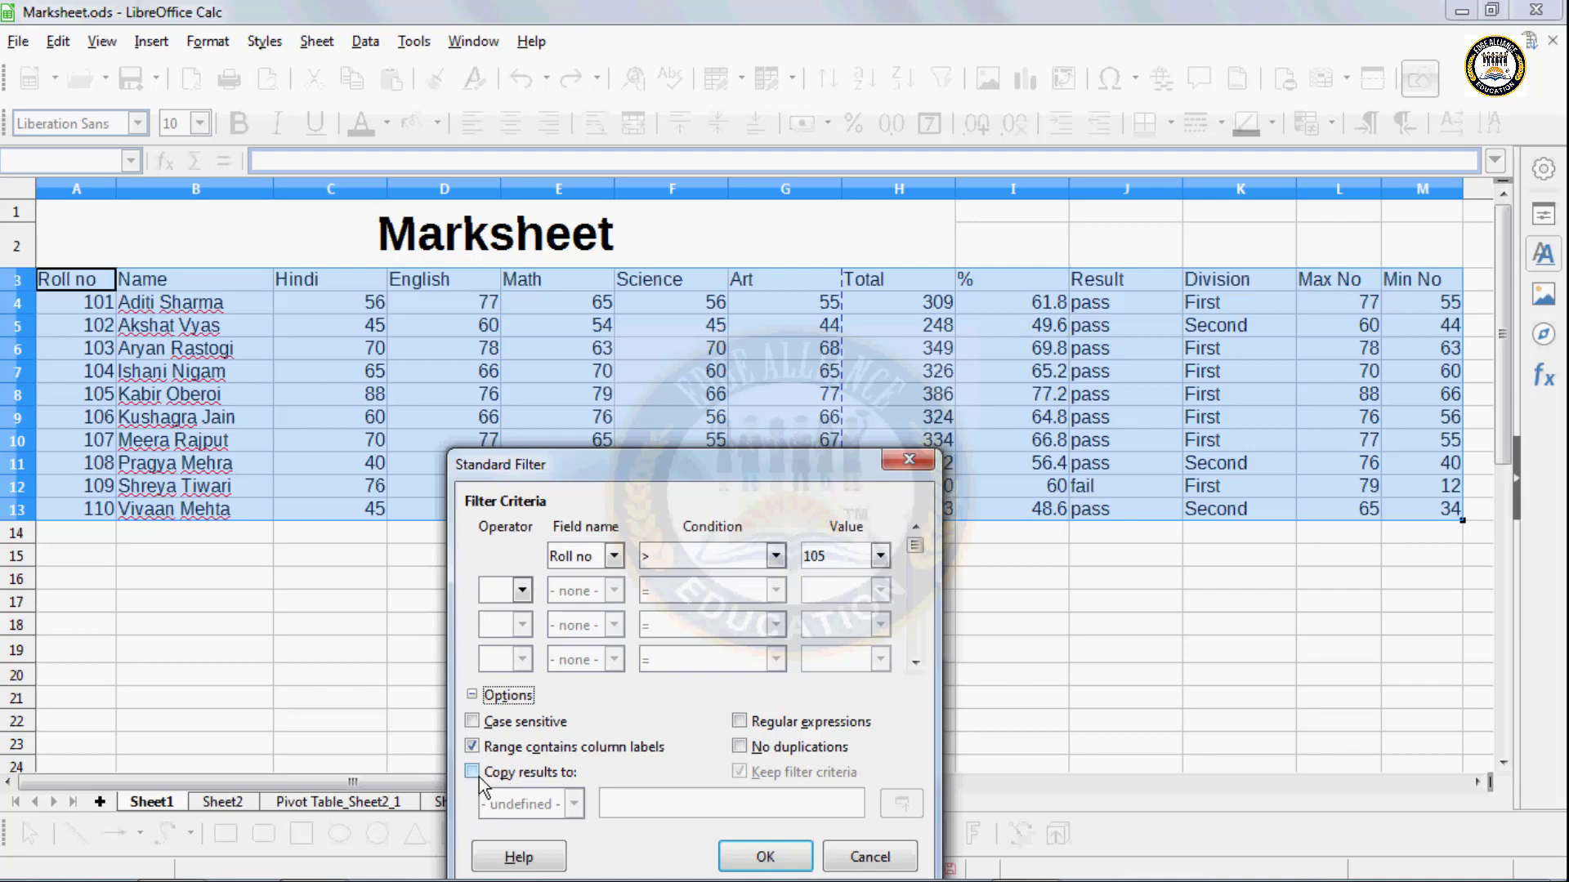
pyautogui.click(473, 773)
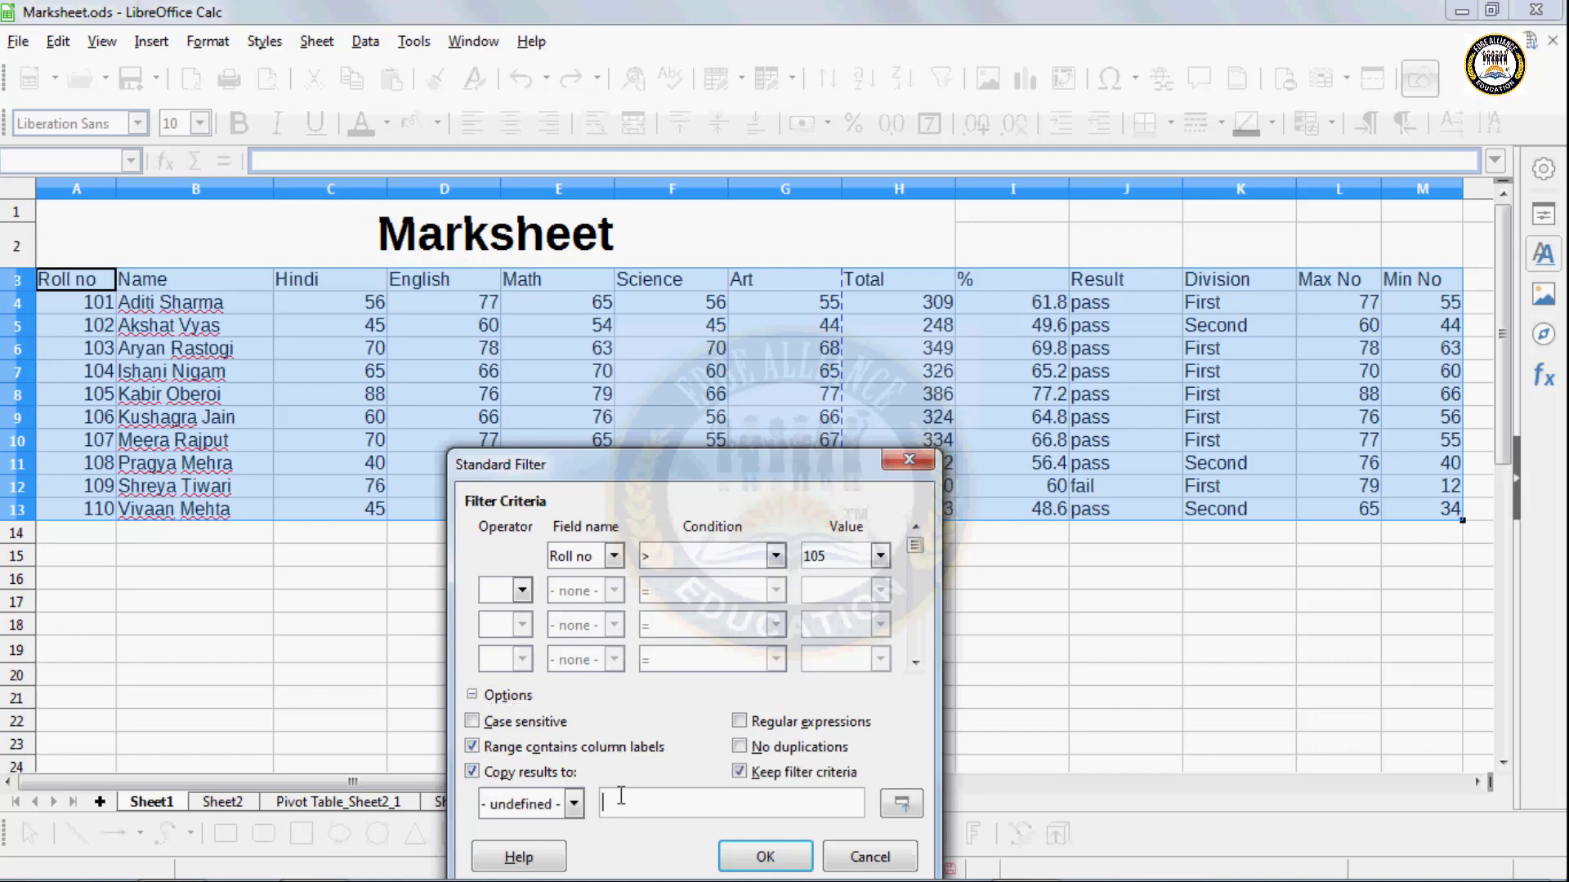
pyautogui.click(98, 585)
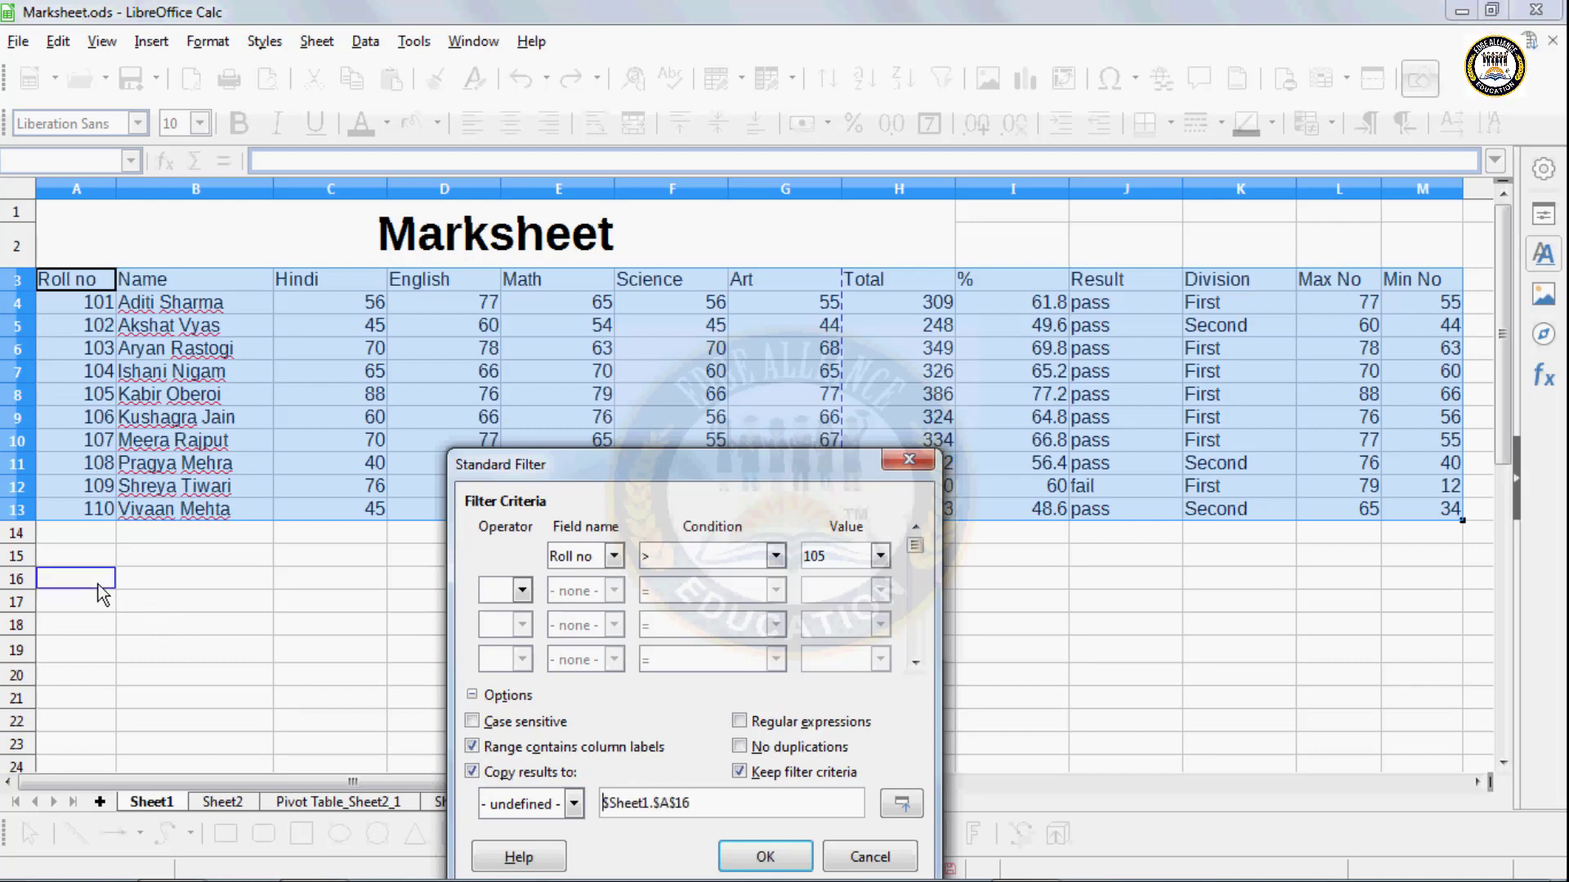
pyautogui.click(744, 750)
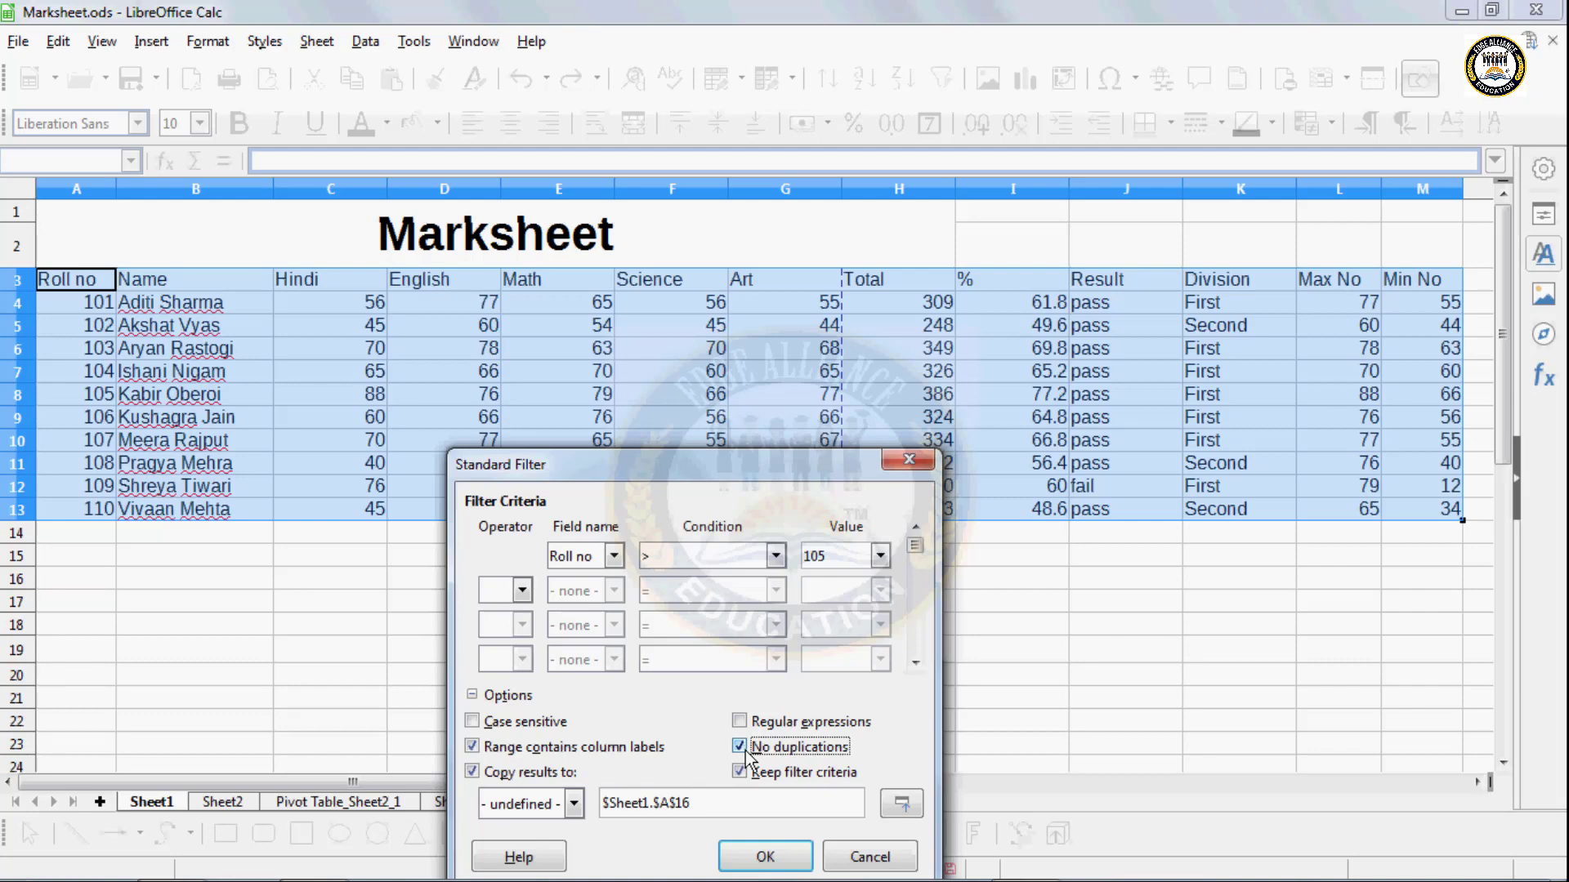
pyautogui.click(764, 856)
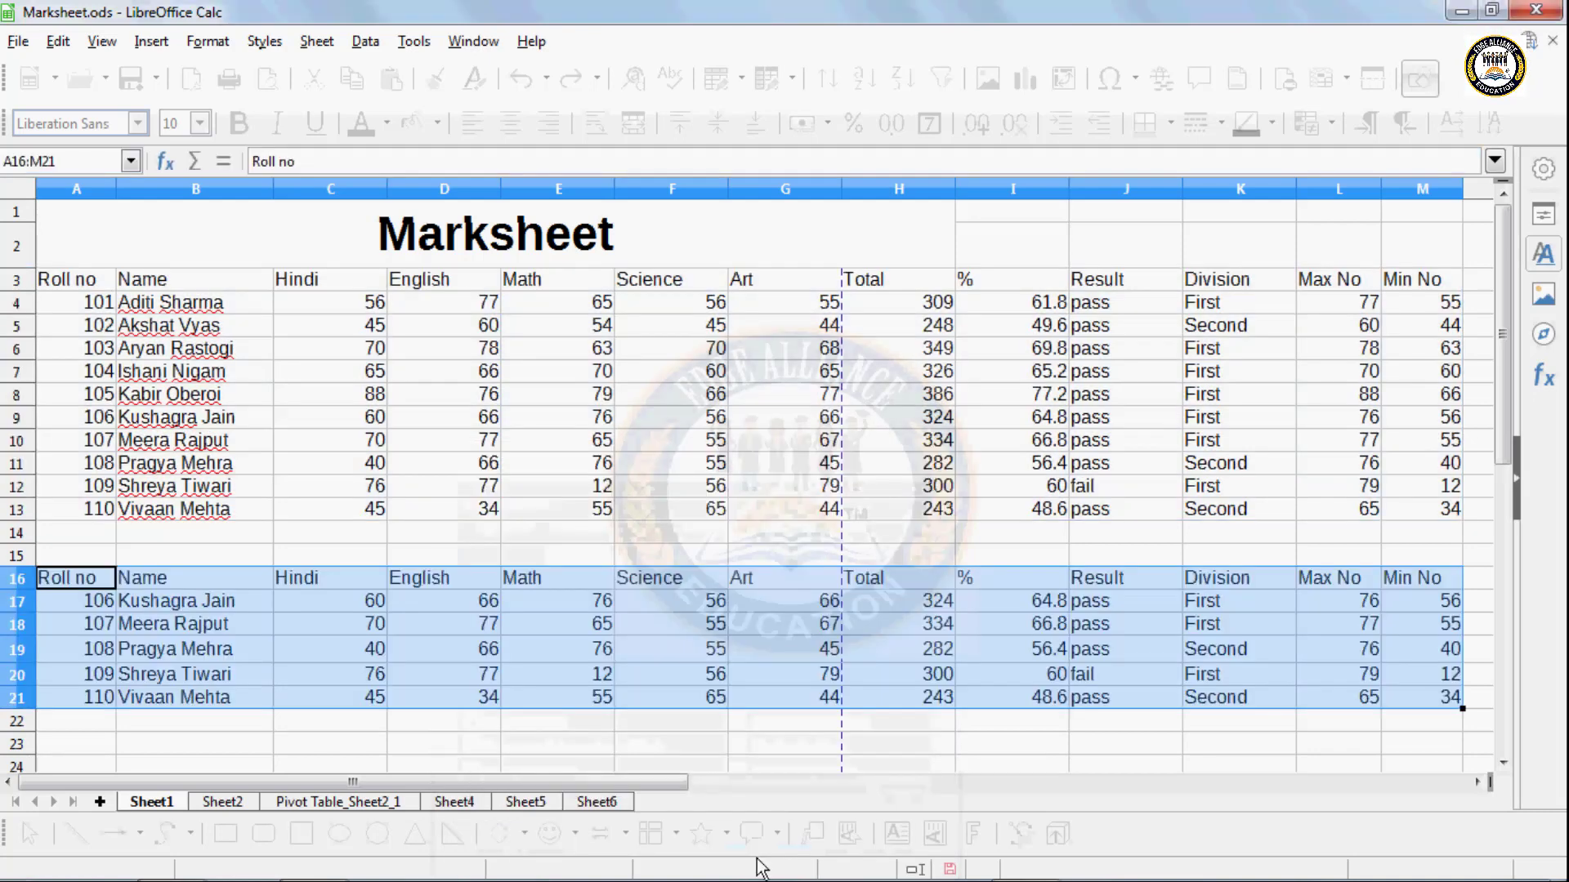
# - Delete the copied filter results in range A16:M22 below the marksheet
pyautogui.click(132, 629)
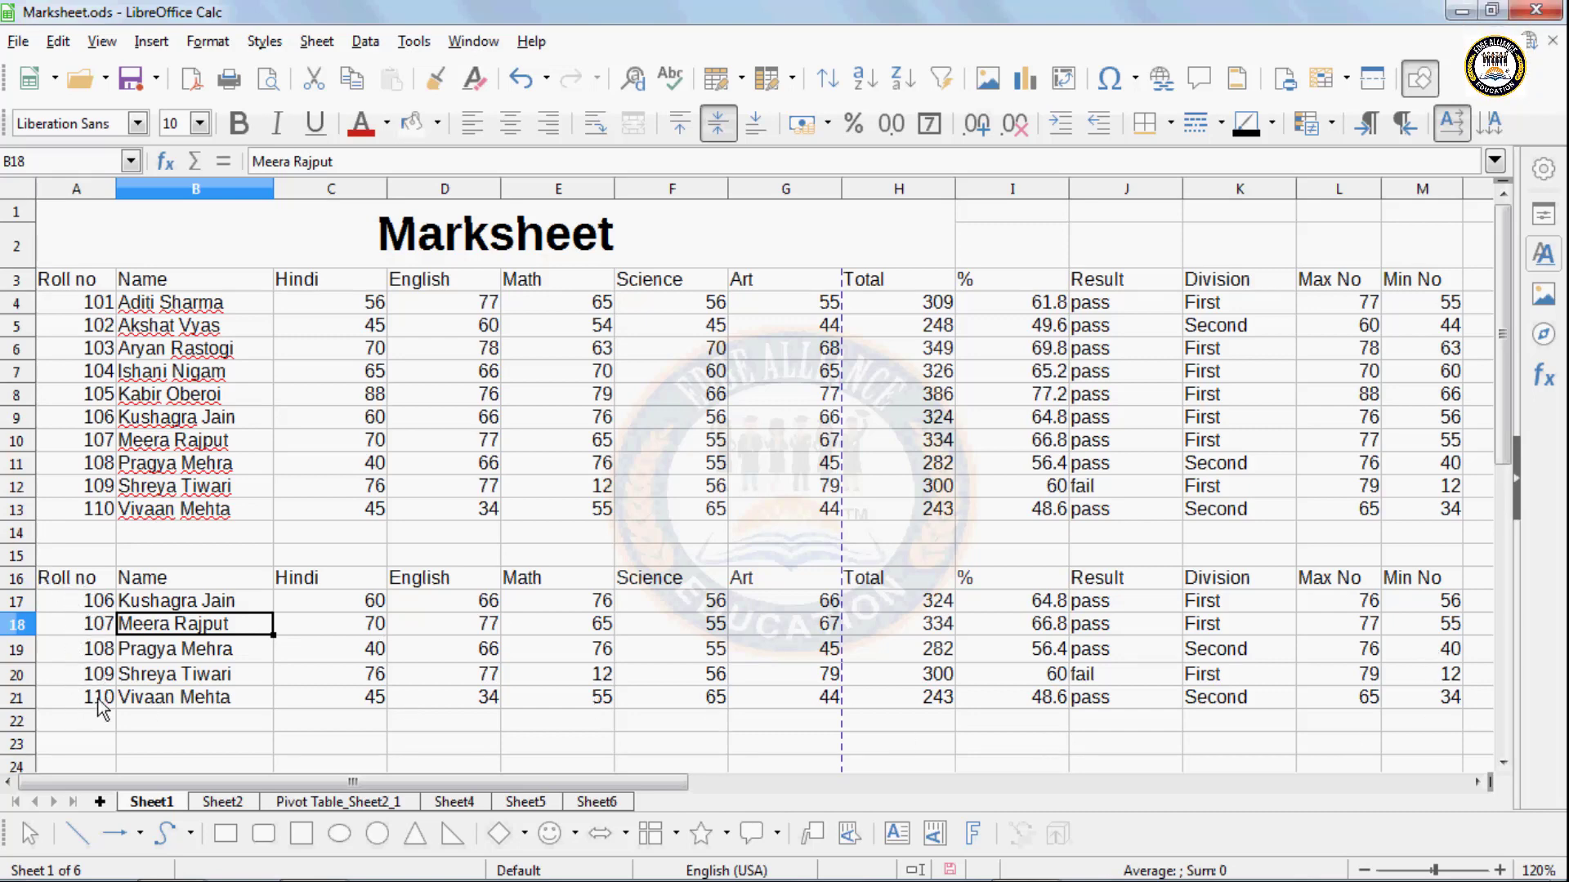
pyautogui.moveTo(78, 582); pyautogui.dragTo(1448, 713)
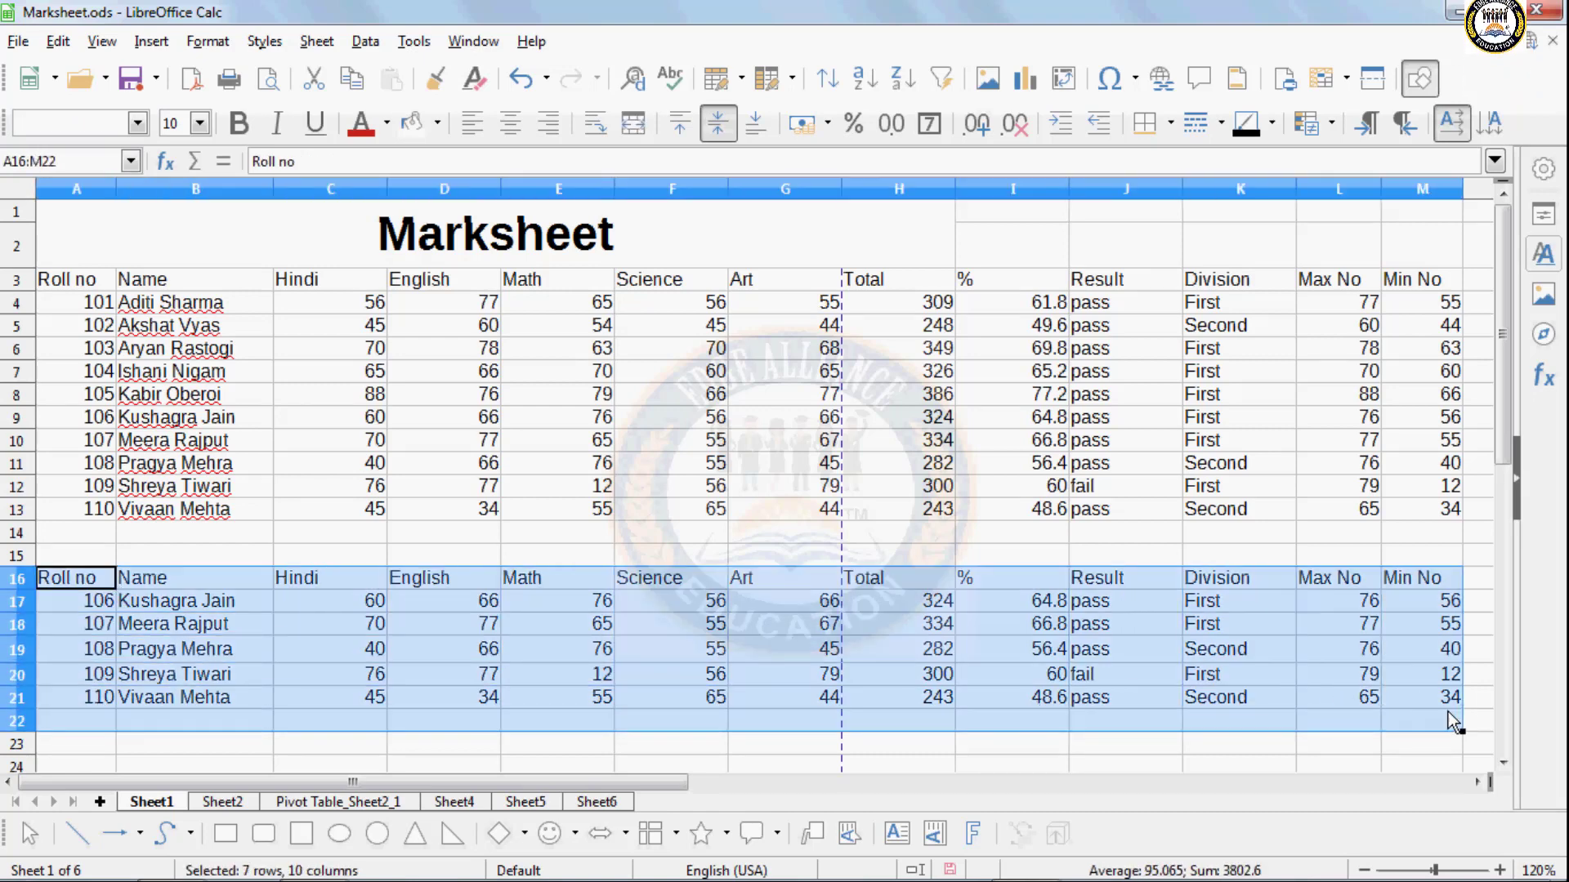
pyautogui.press('Delete')
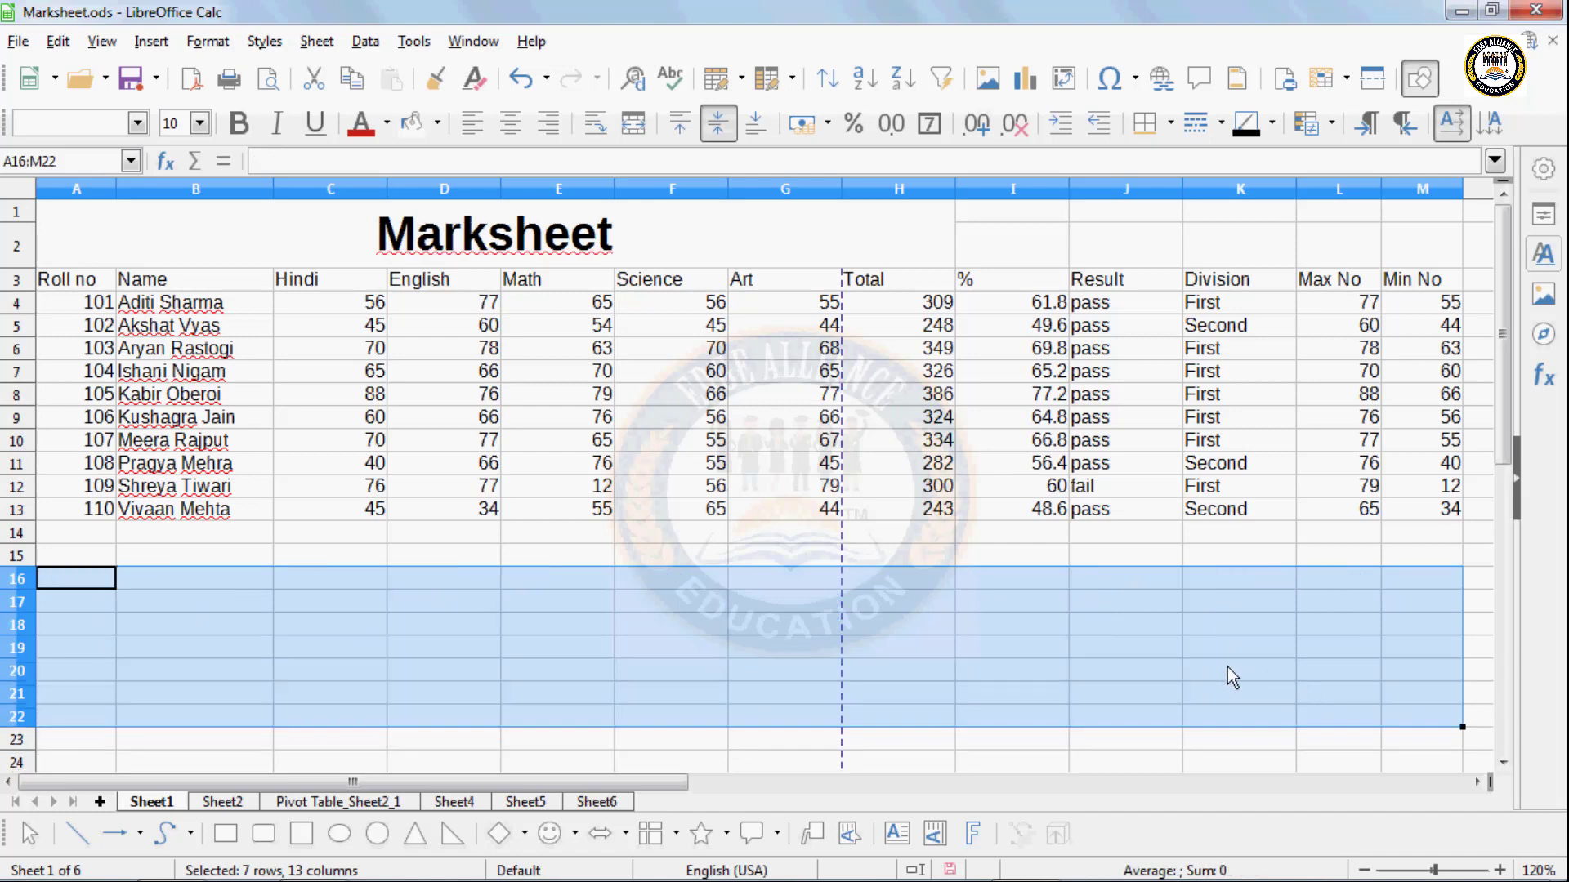
# - Reselect the marksheet data A3:M13 and open the Standard Filter on it again
pyautogui.click(196, 372)
pyautogui.moveTo(107, 279); pyautogui.dragTo(1417, 518)
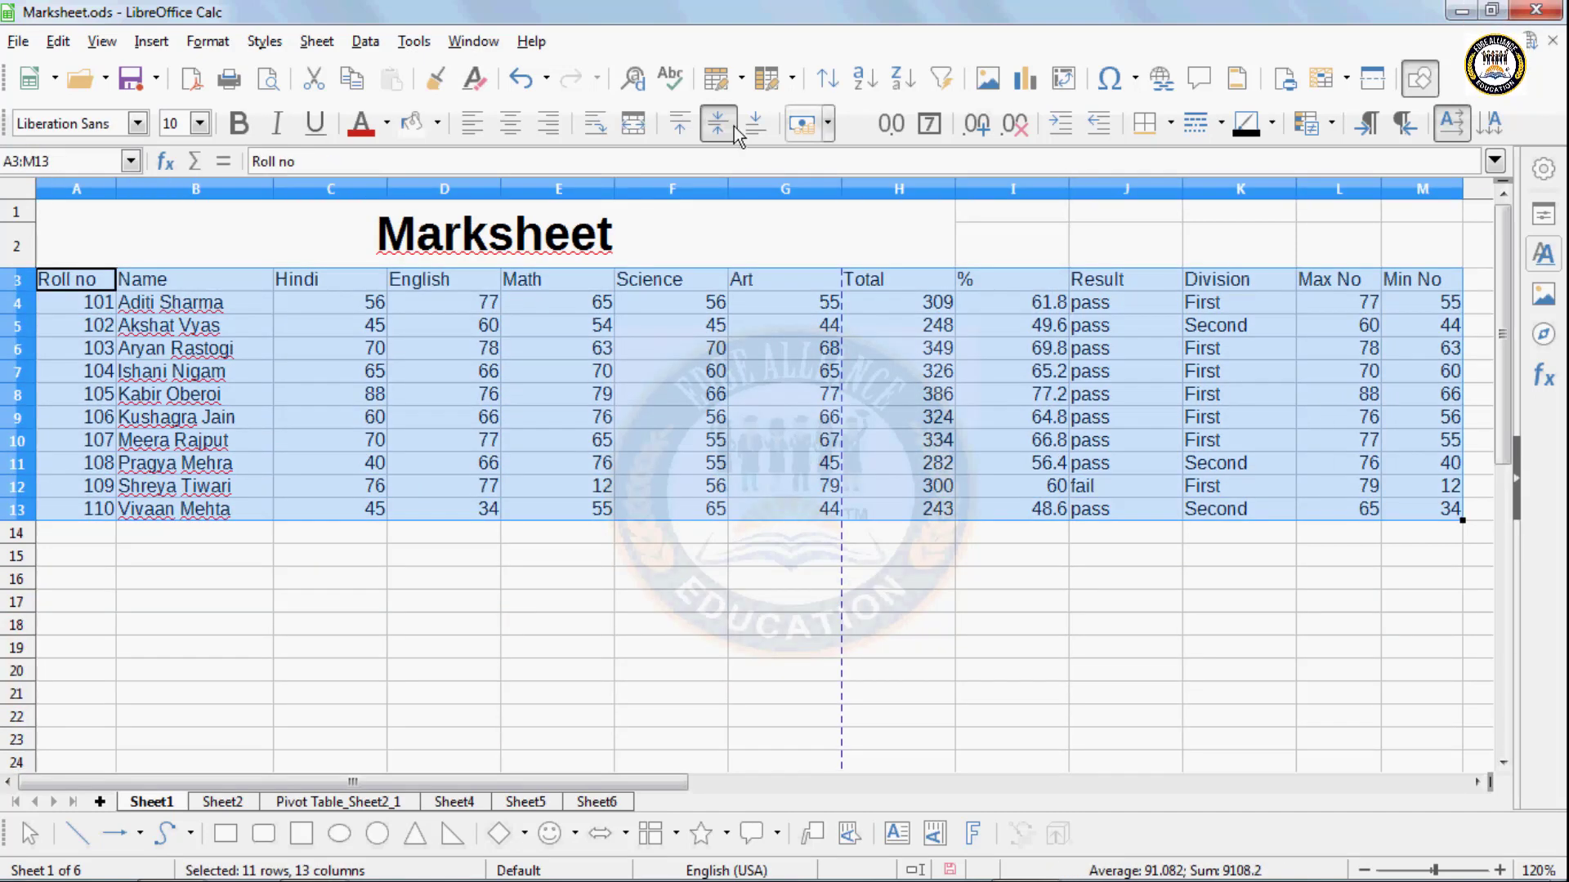
pyautogui.click(372, 45)
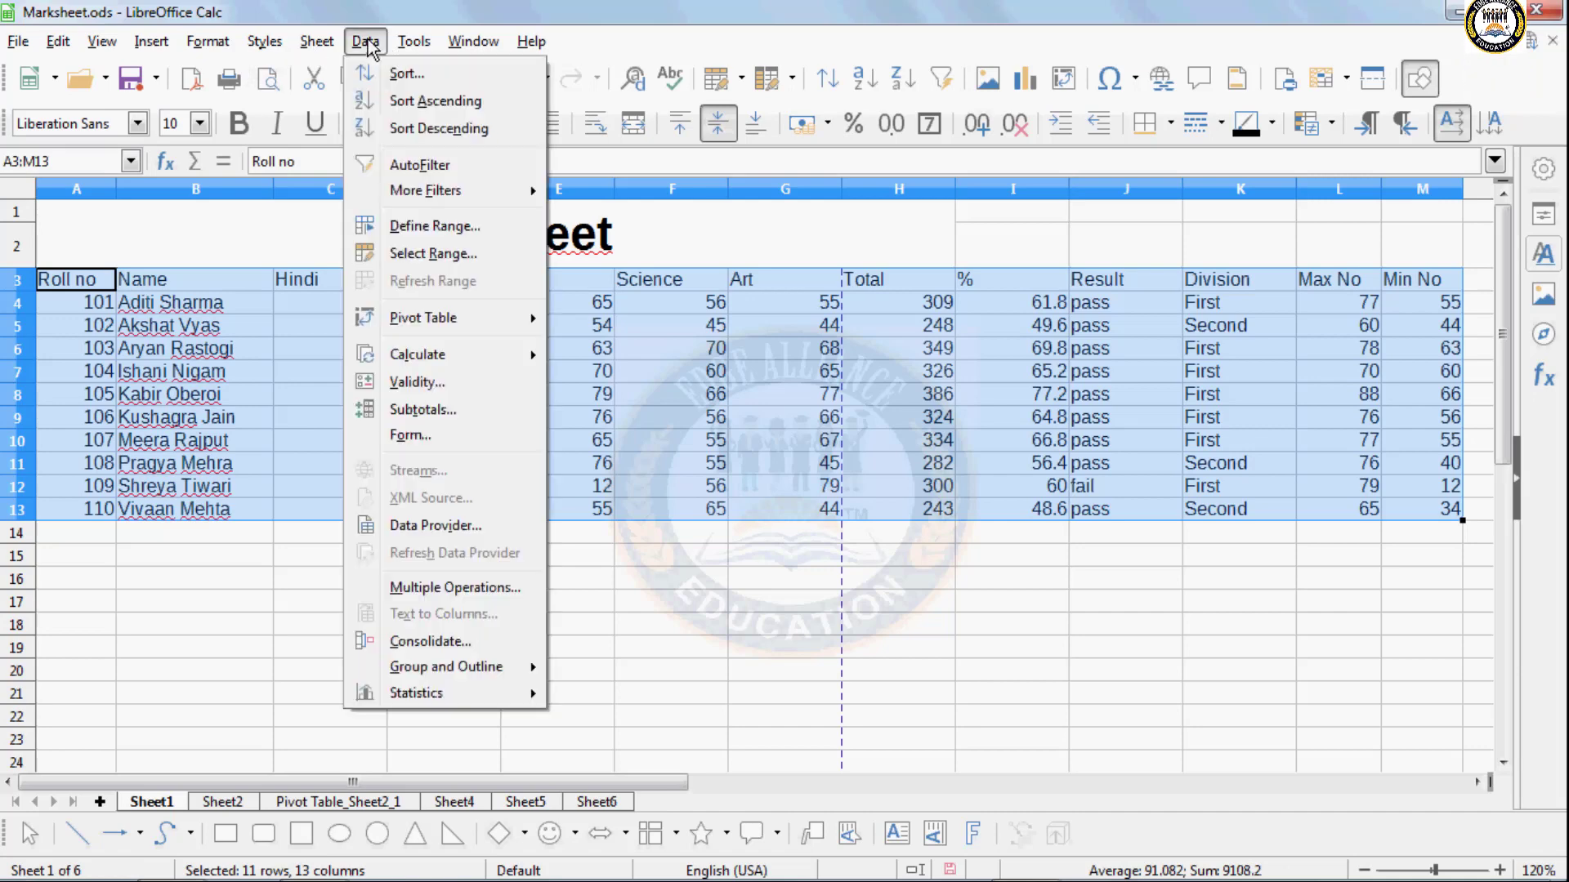
pyautogui.moveTo(400, 196)
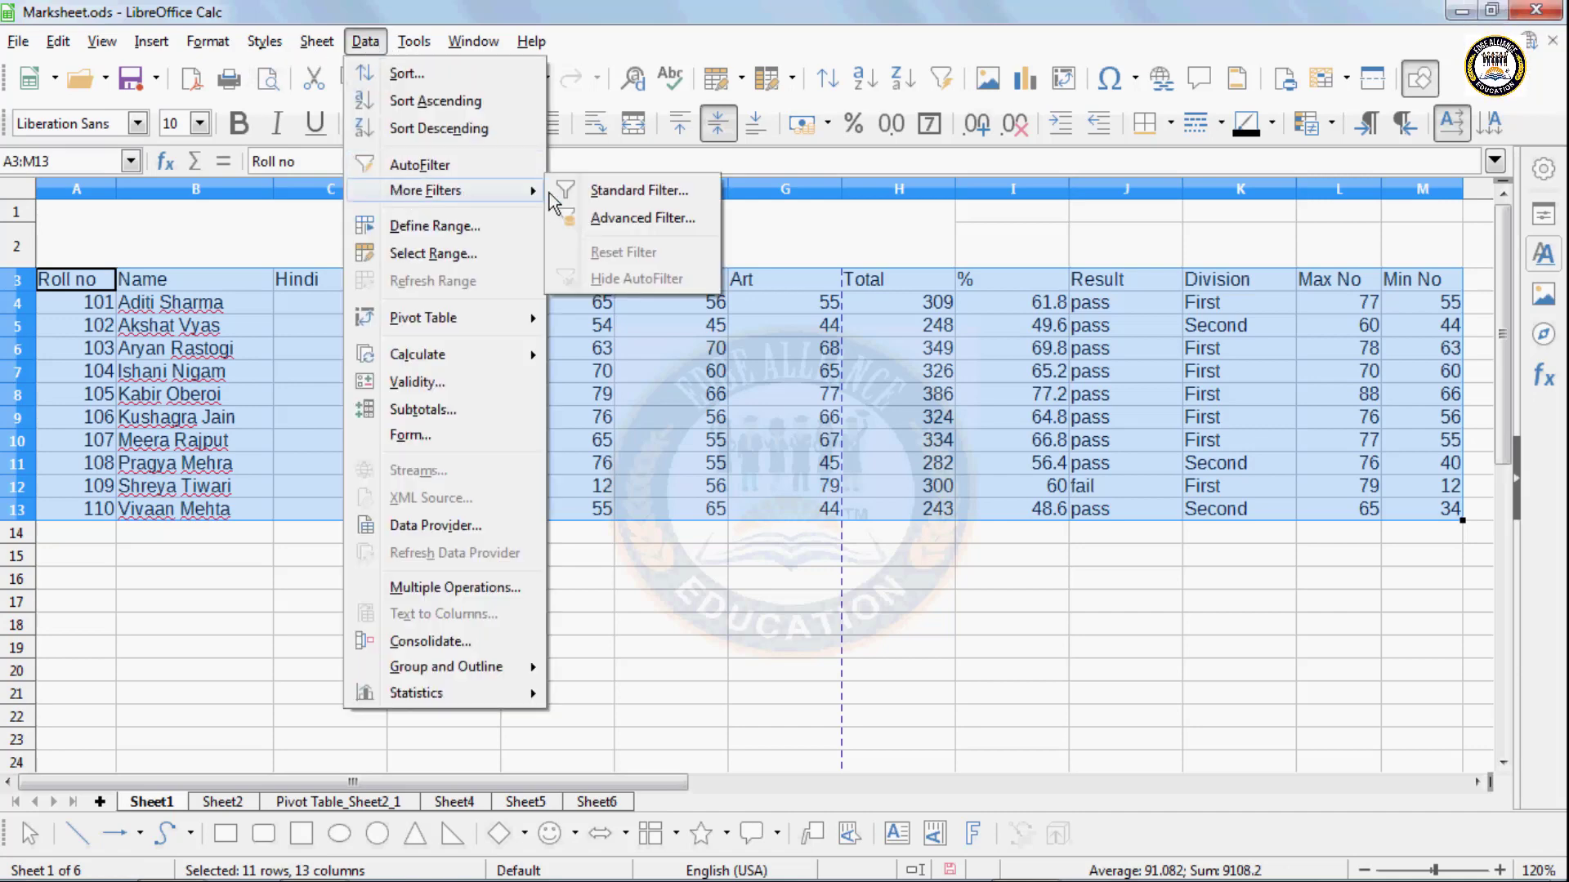
pyautogui.click(600, 193)
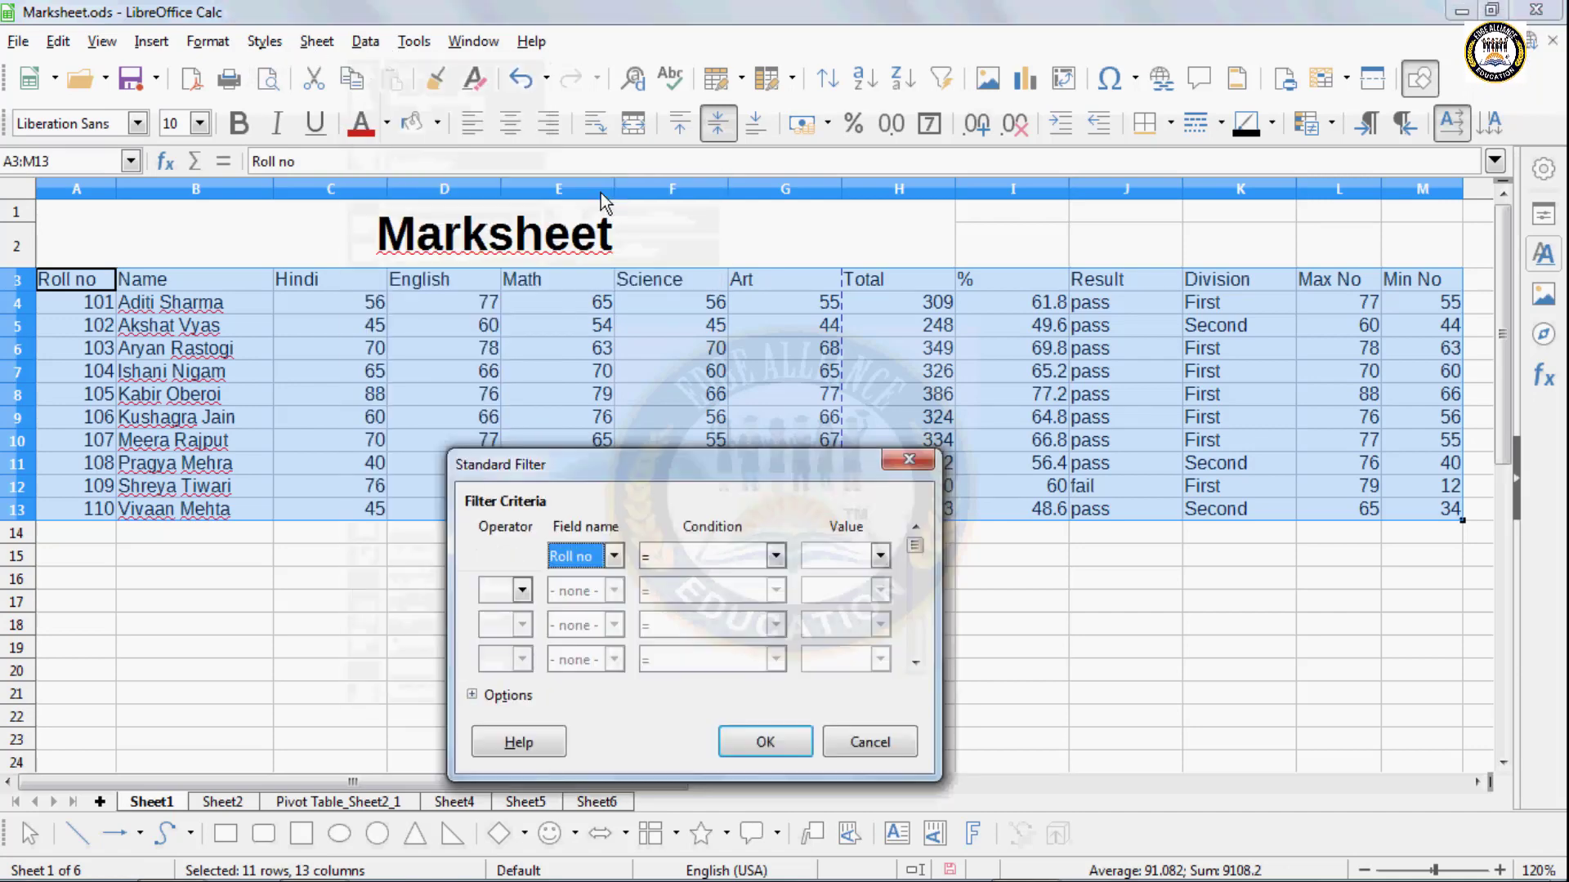
# - Set the first filter criterion to Name begins with A
pyautogui.click(614, 557)
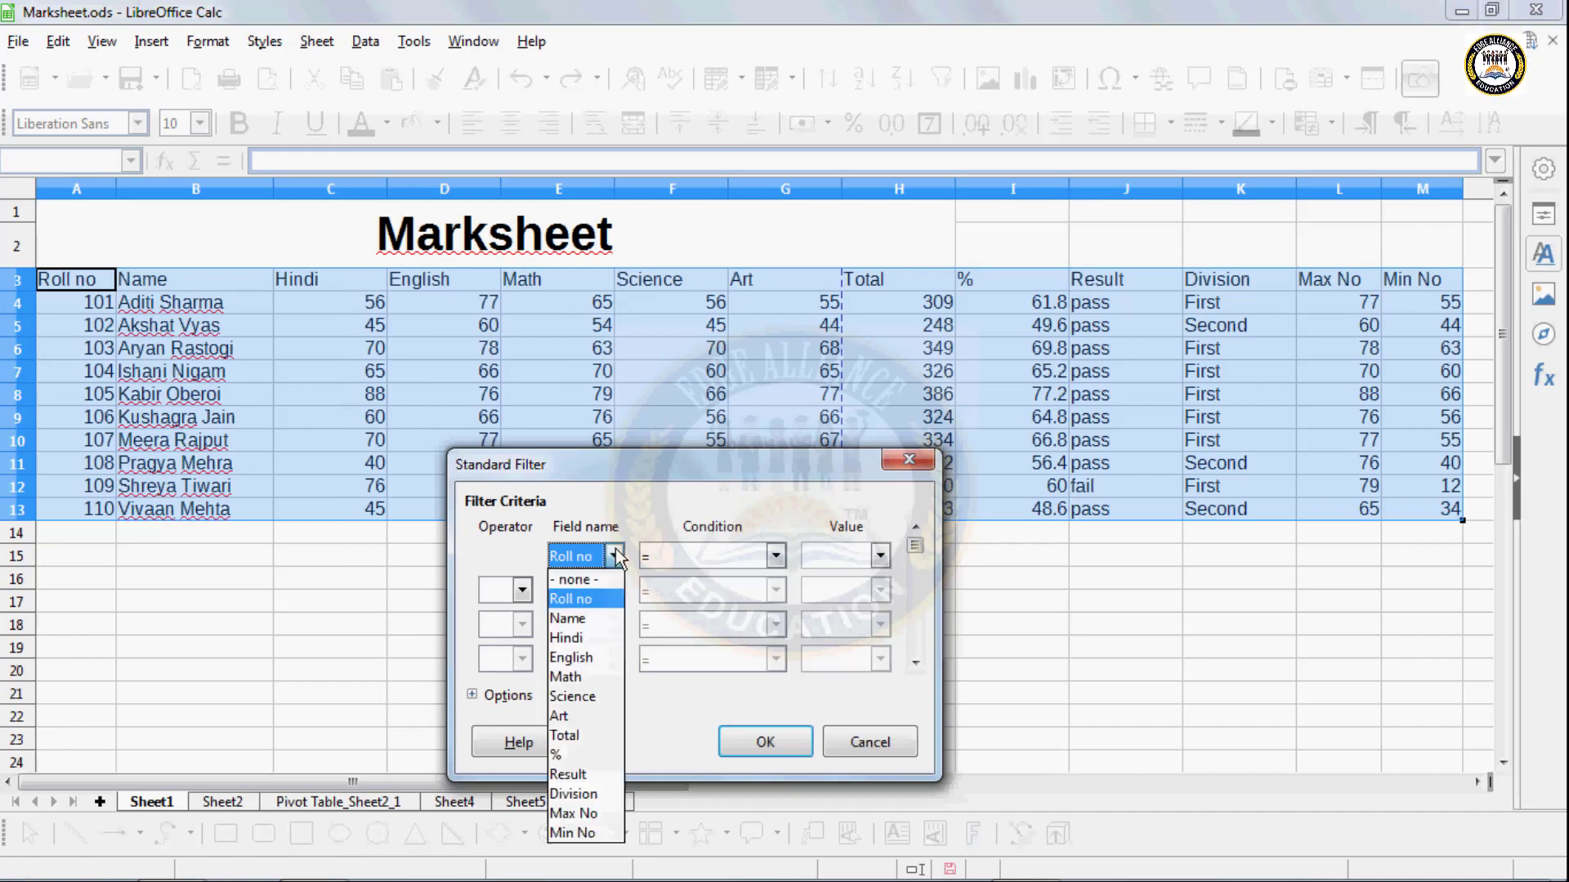
pyautogui.click(576, 621)
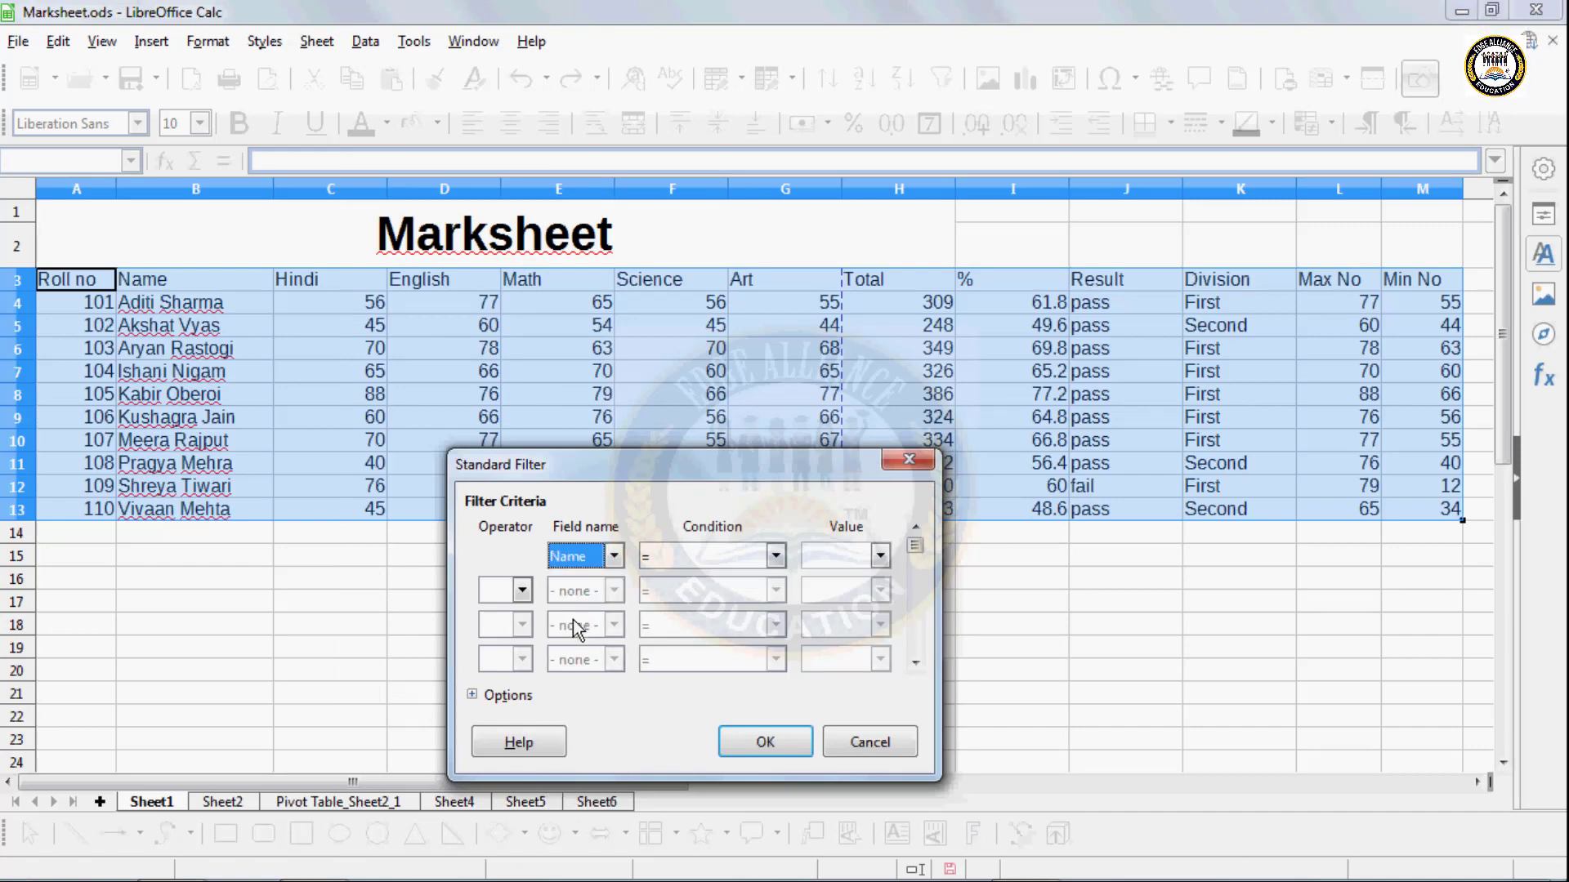
pyautogui.click(772, 559)
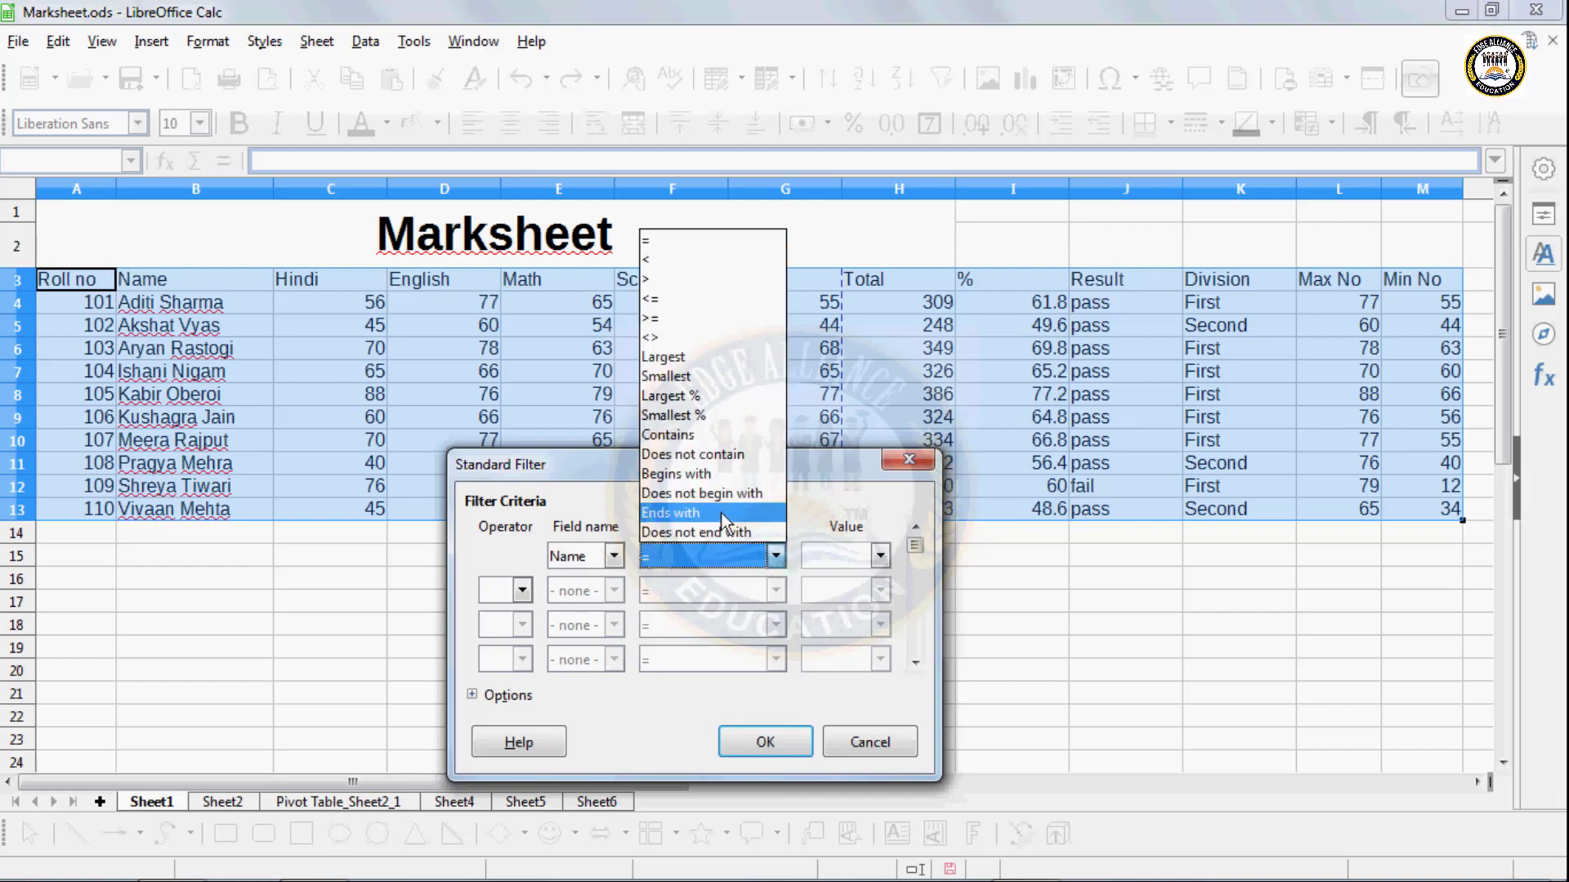
pyautogui.click(664, 475)
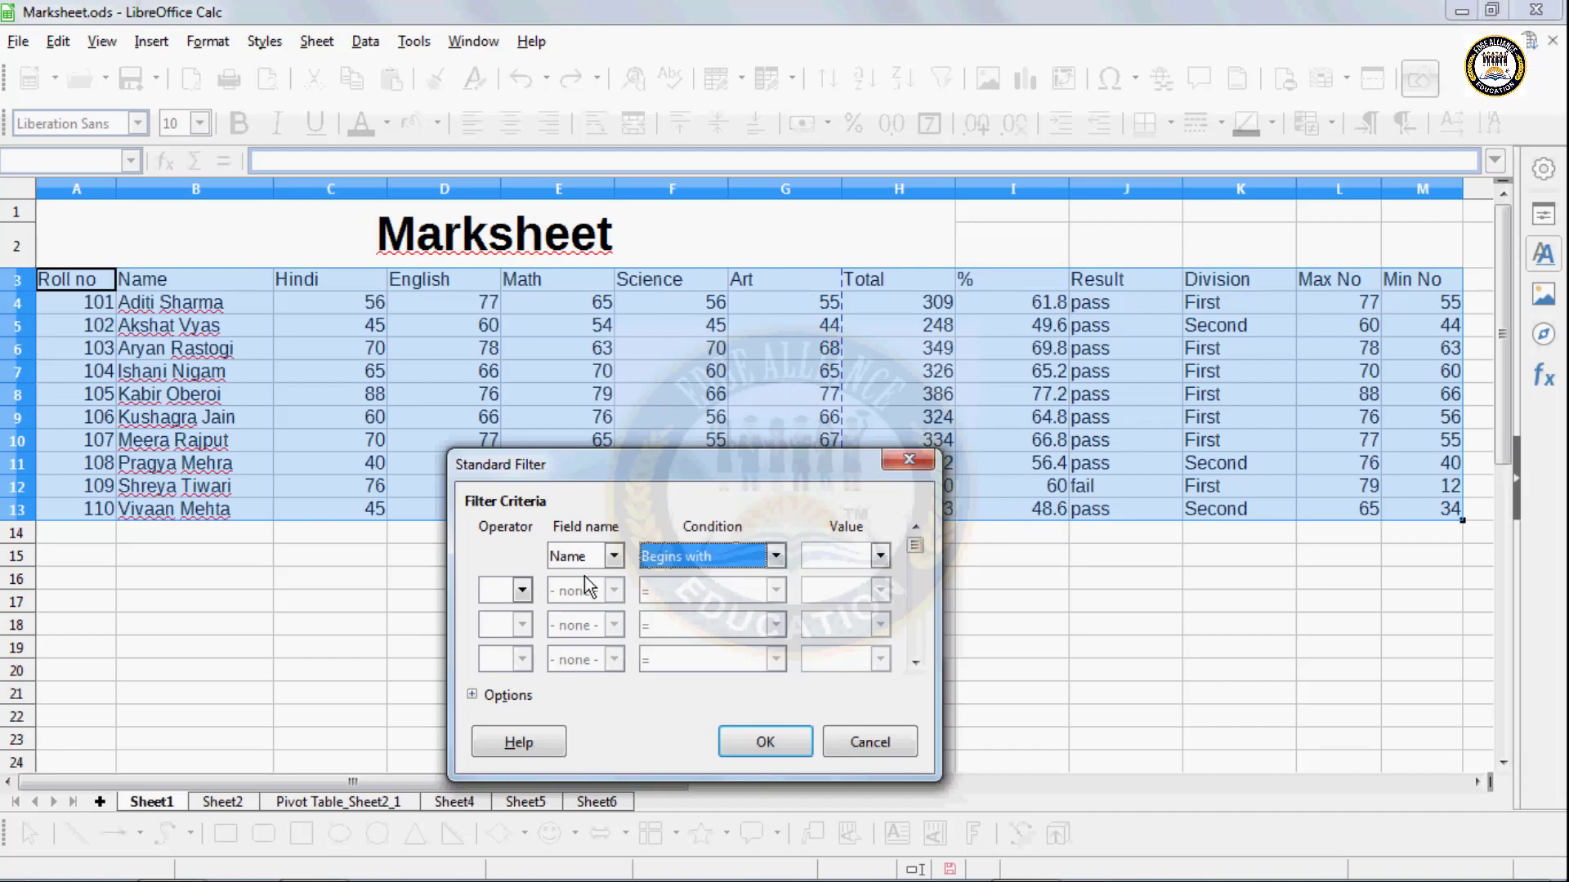
pyautogui.click(825, 558)
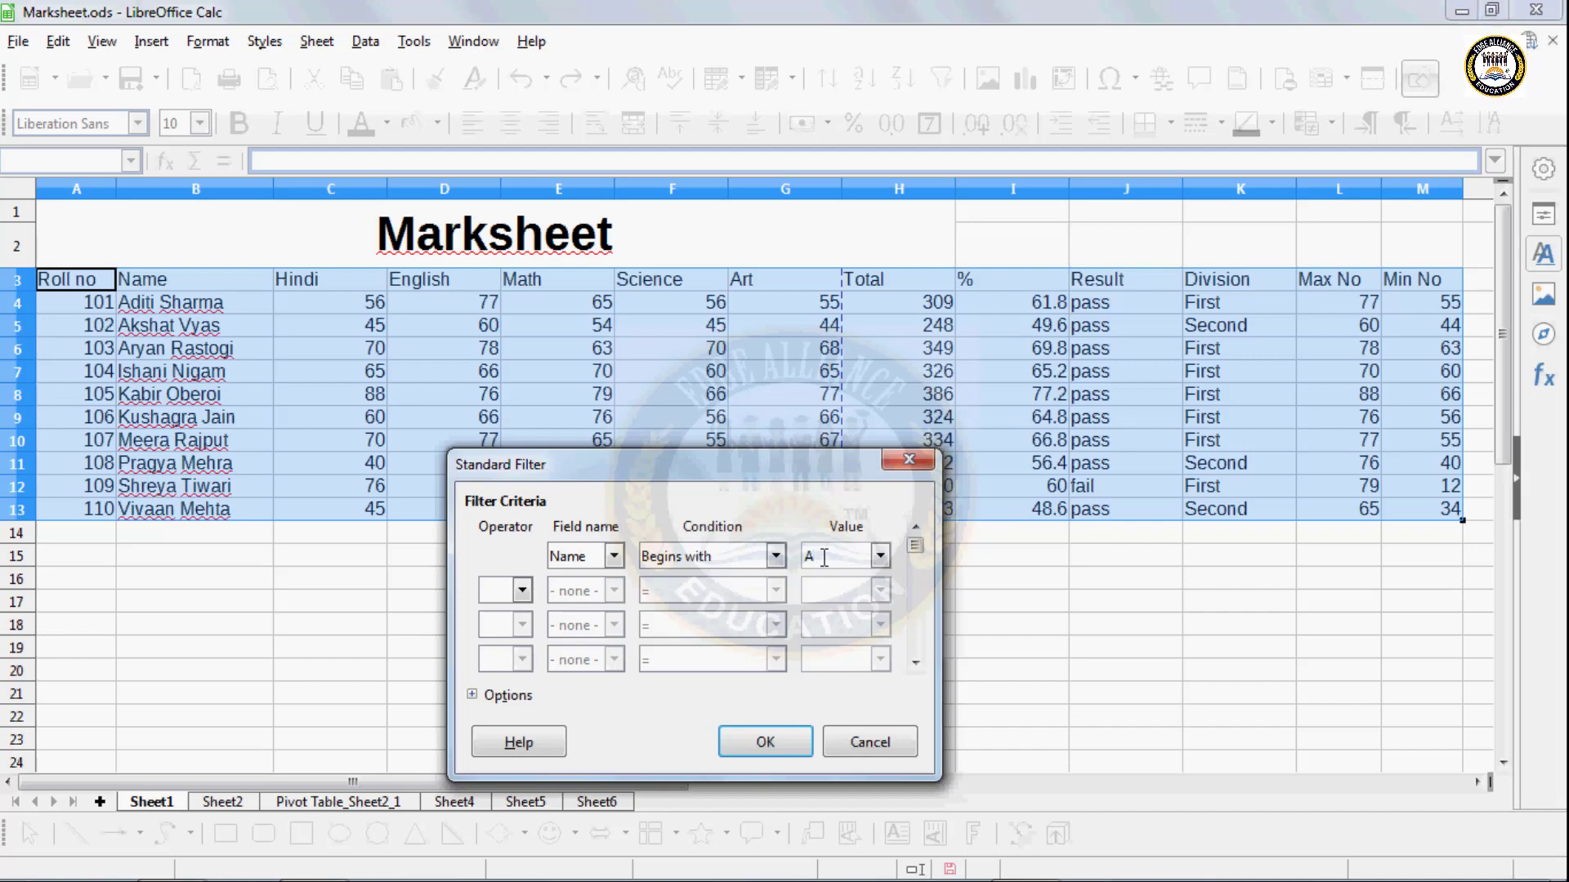
# - Add a second filter criterion joined by AND: Total greater than or equal to 250
pyautogui.click(520, 591)
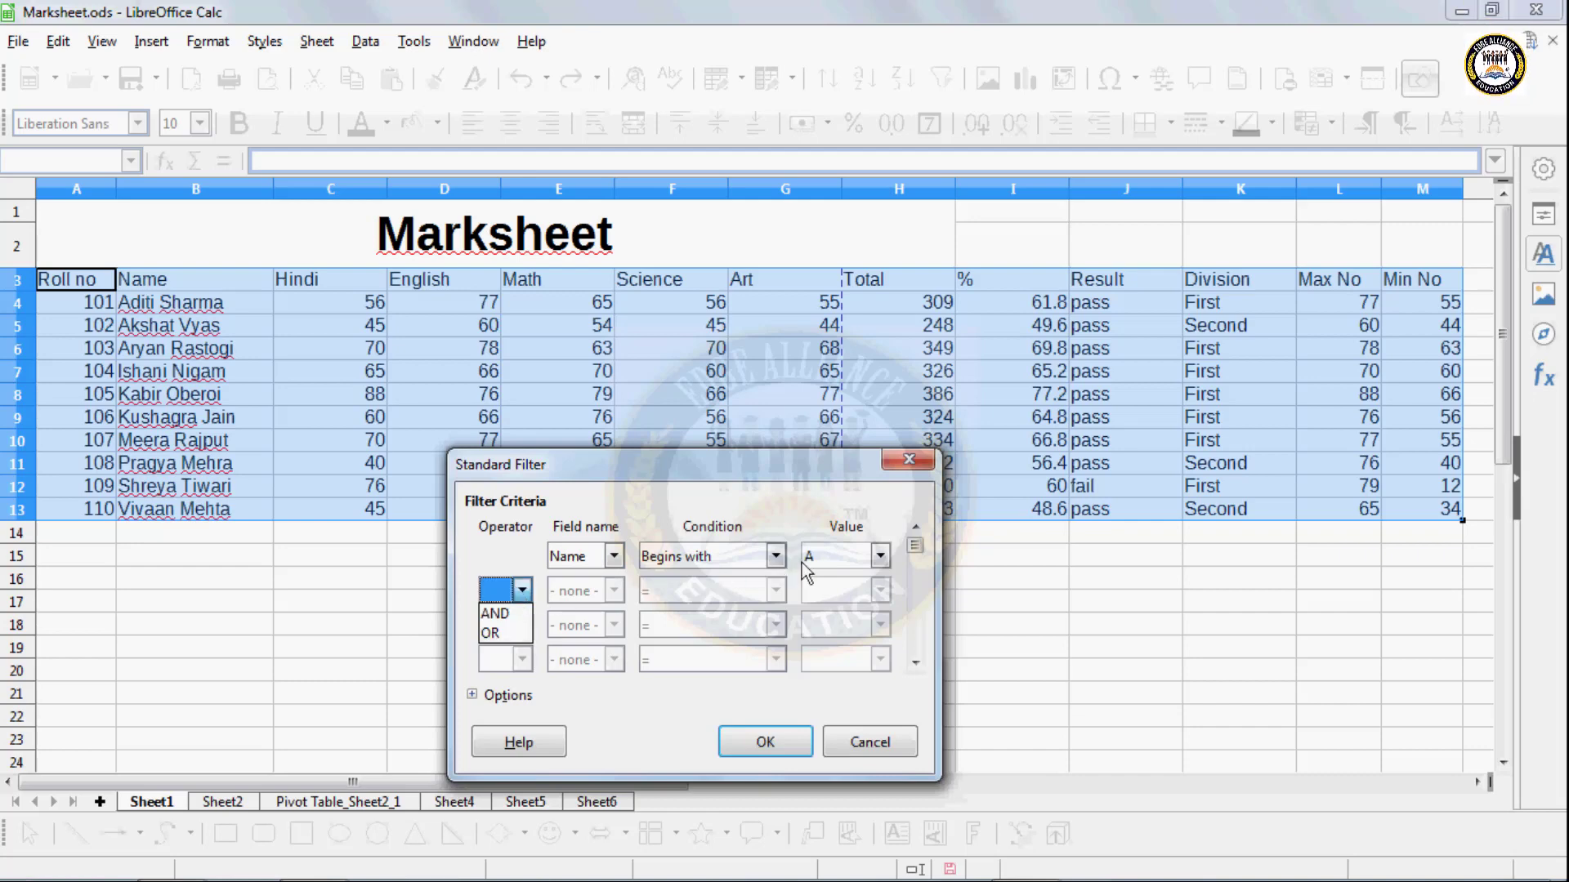
pyautogui.click(515, 614)
pyautogui.click(613, 591)
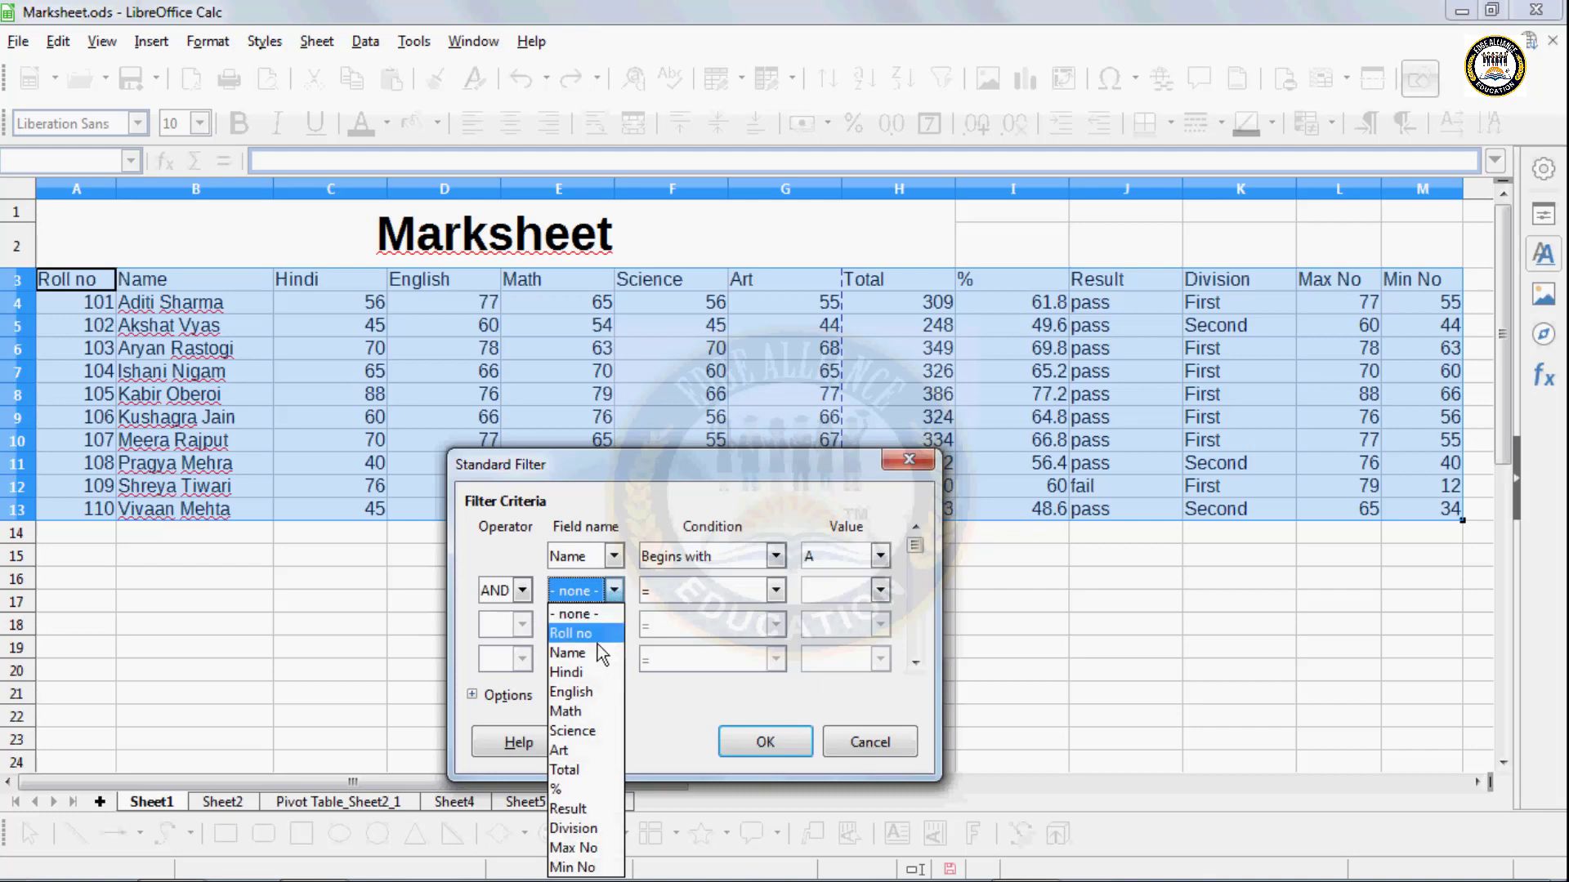
pyautogui.click(576, 769)
pyautogui.click(669, 595)
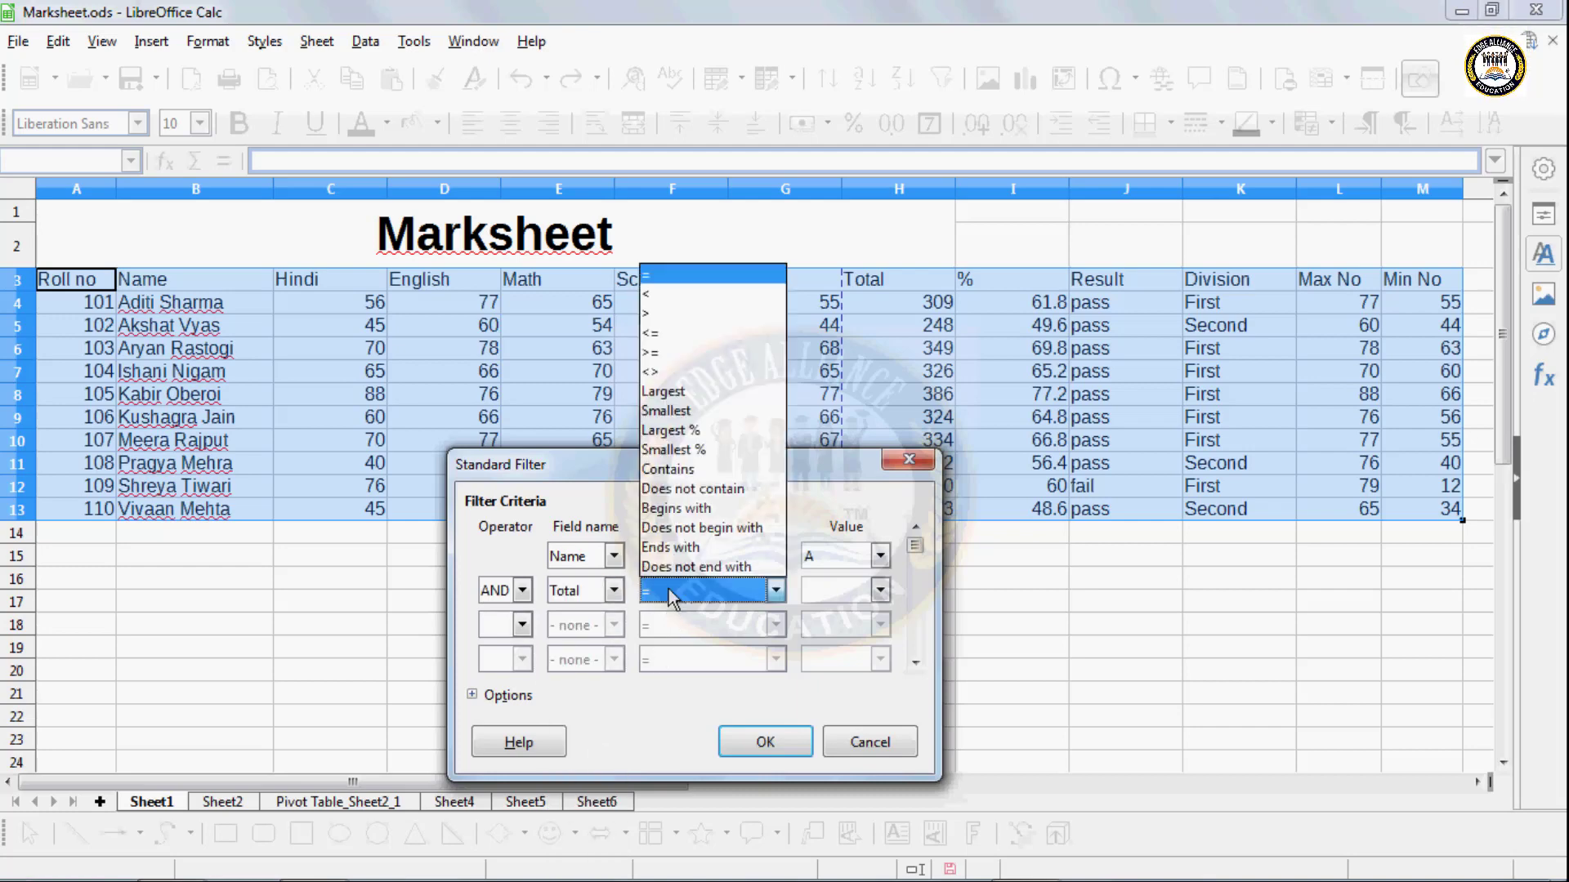
pyautogui.click(650, 353)
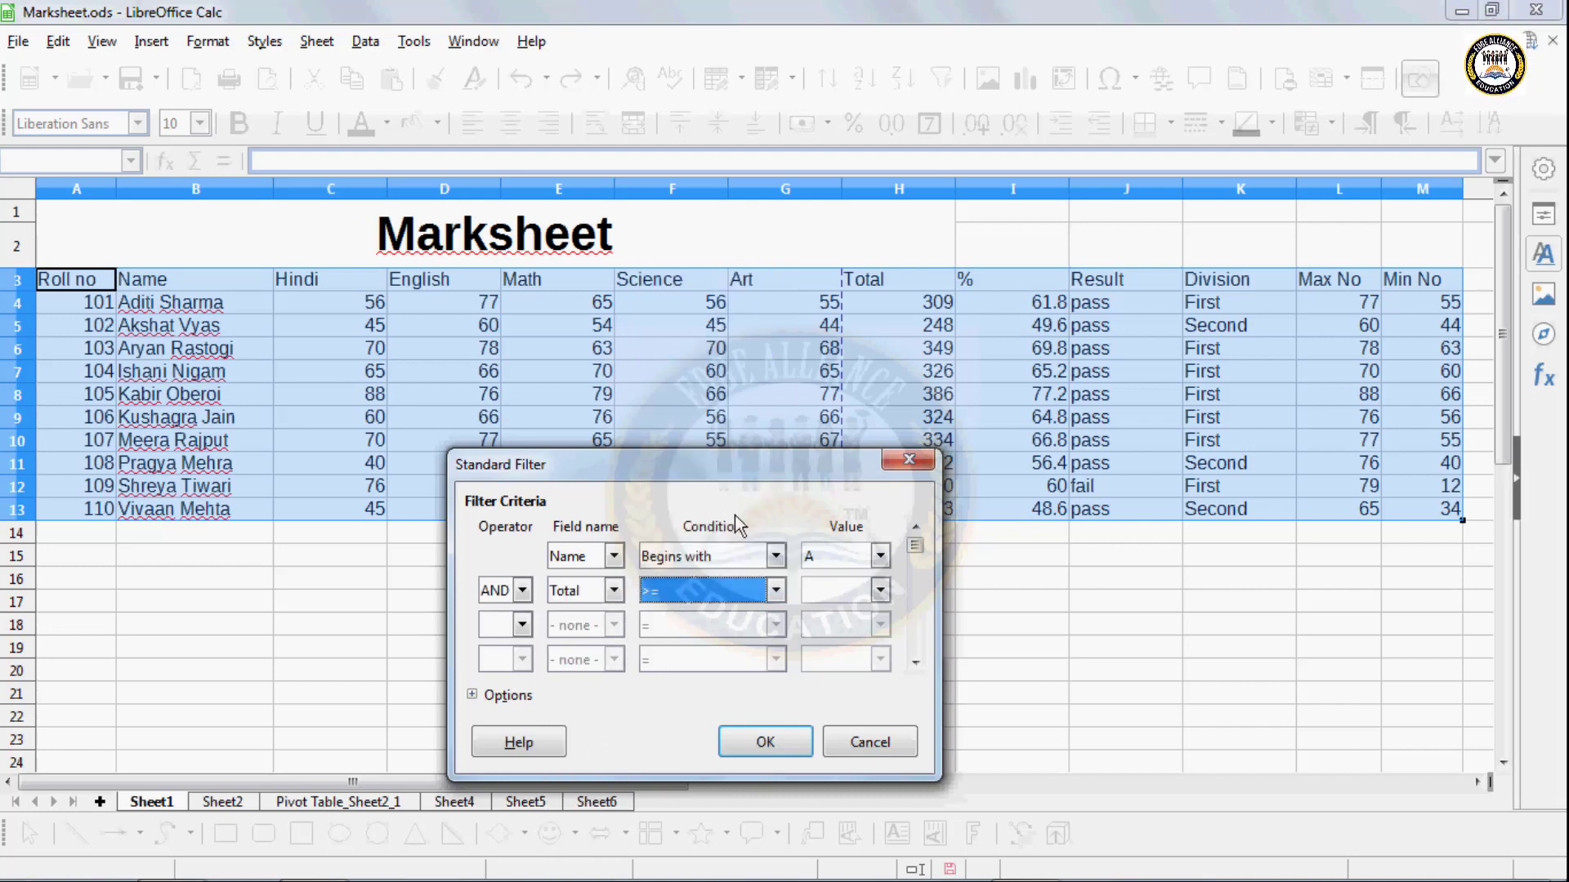
pyautogui.click(822, 587)
pyautogui.write('250')
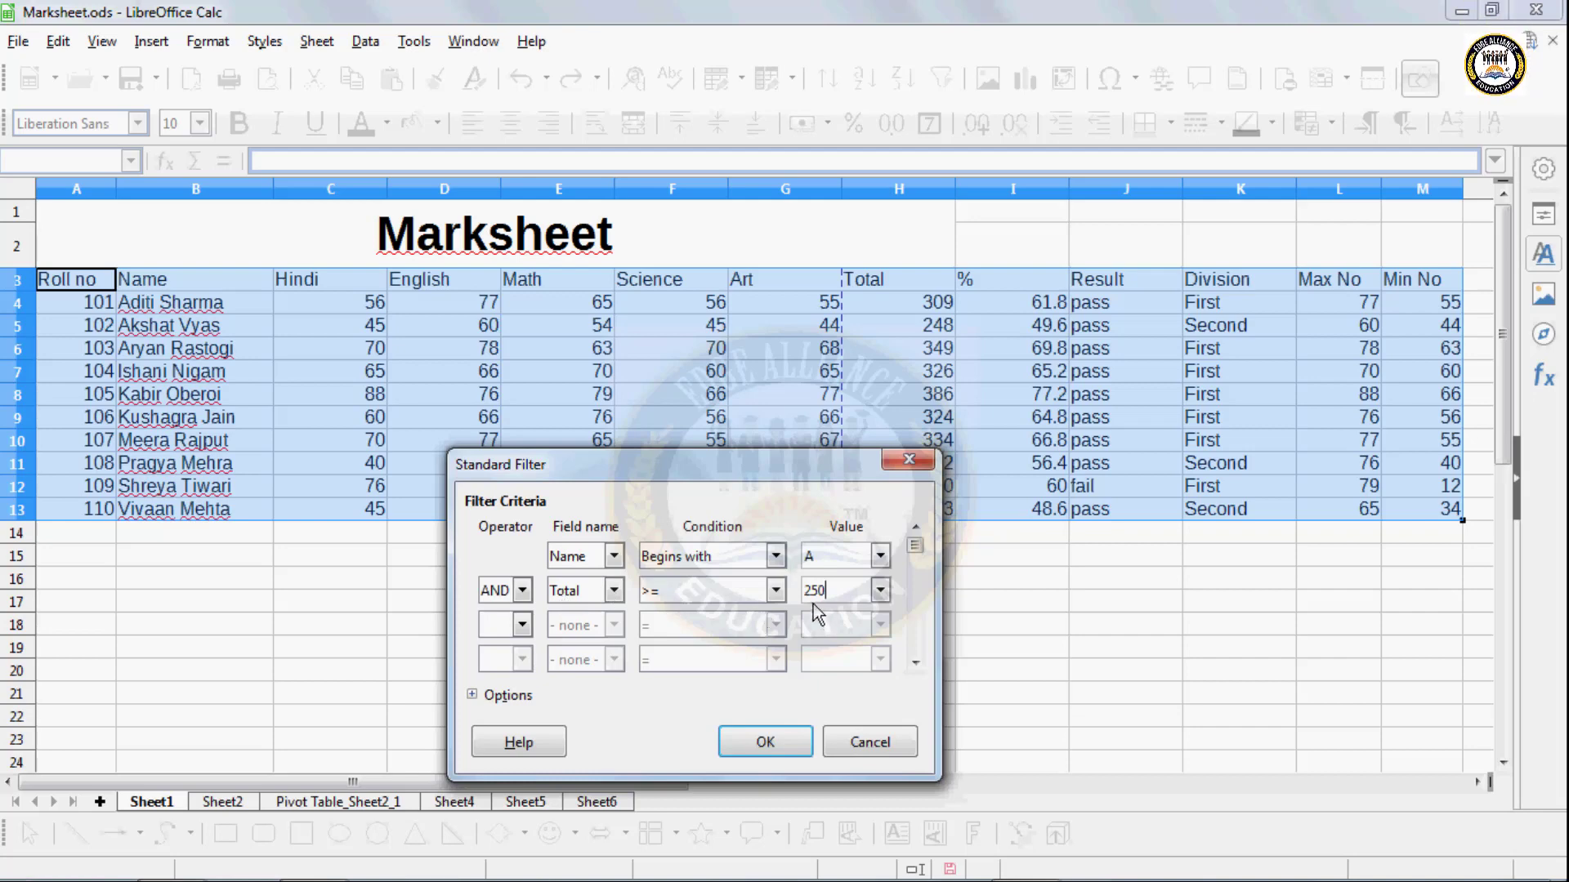
# - Set the filter results to be copied to Sheet1 cell A17 and apply the filter
pyautogui.click(472, 694)
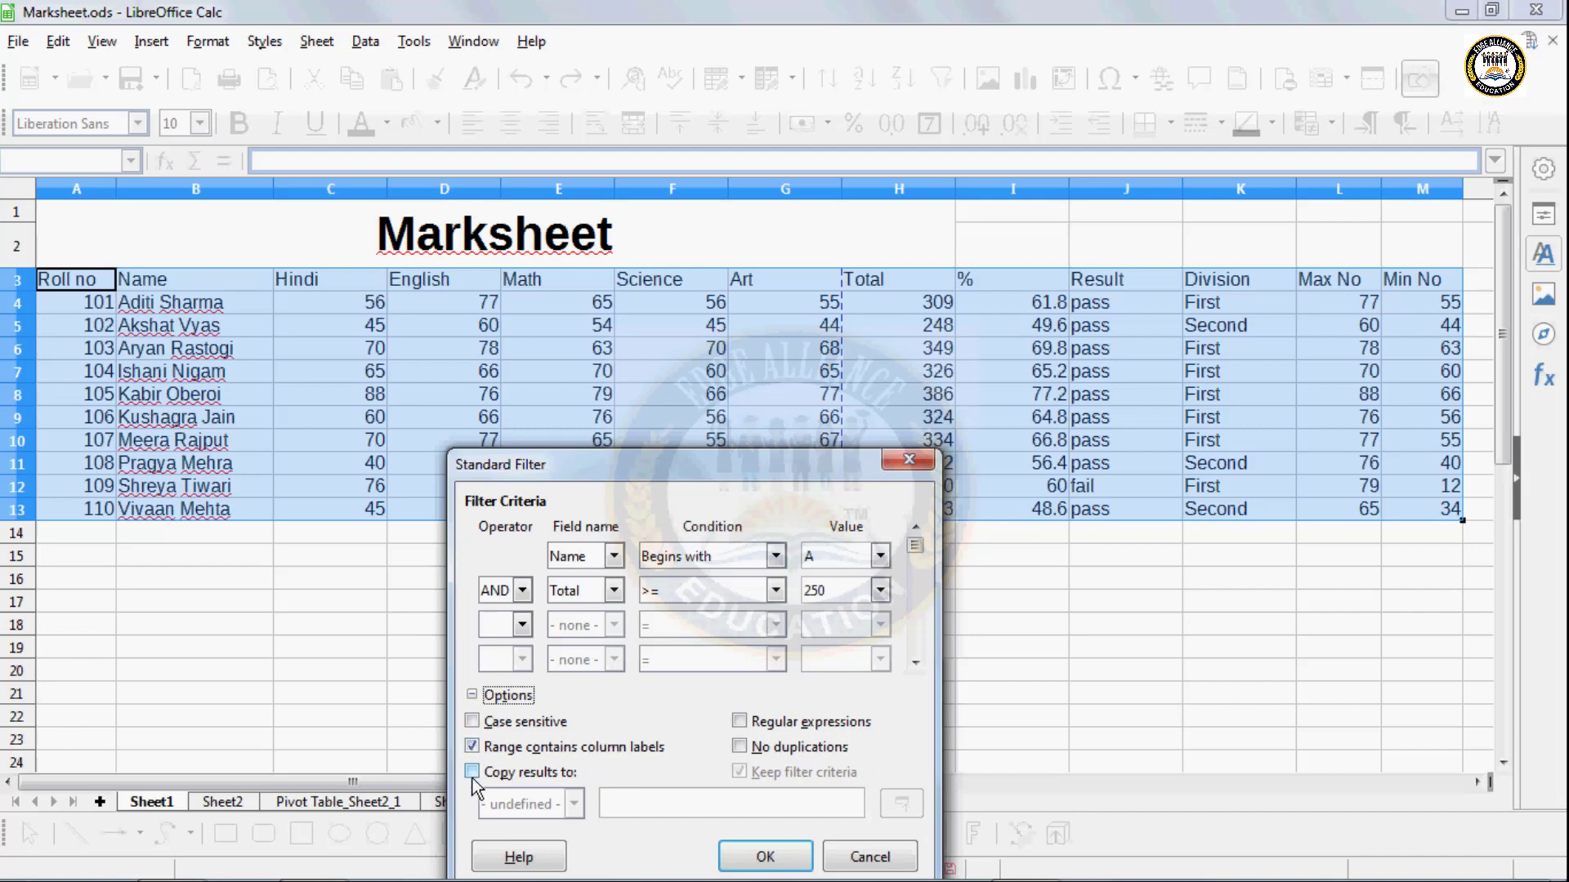
pyautogui.click(472, 773)
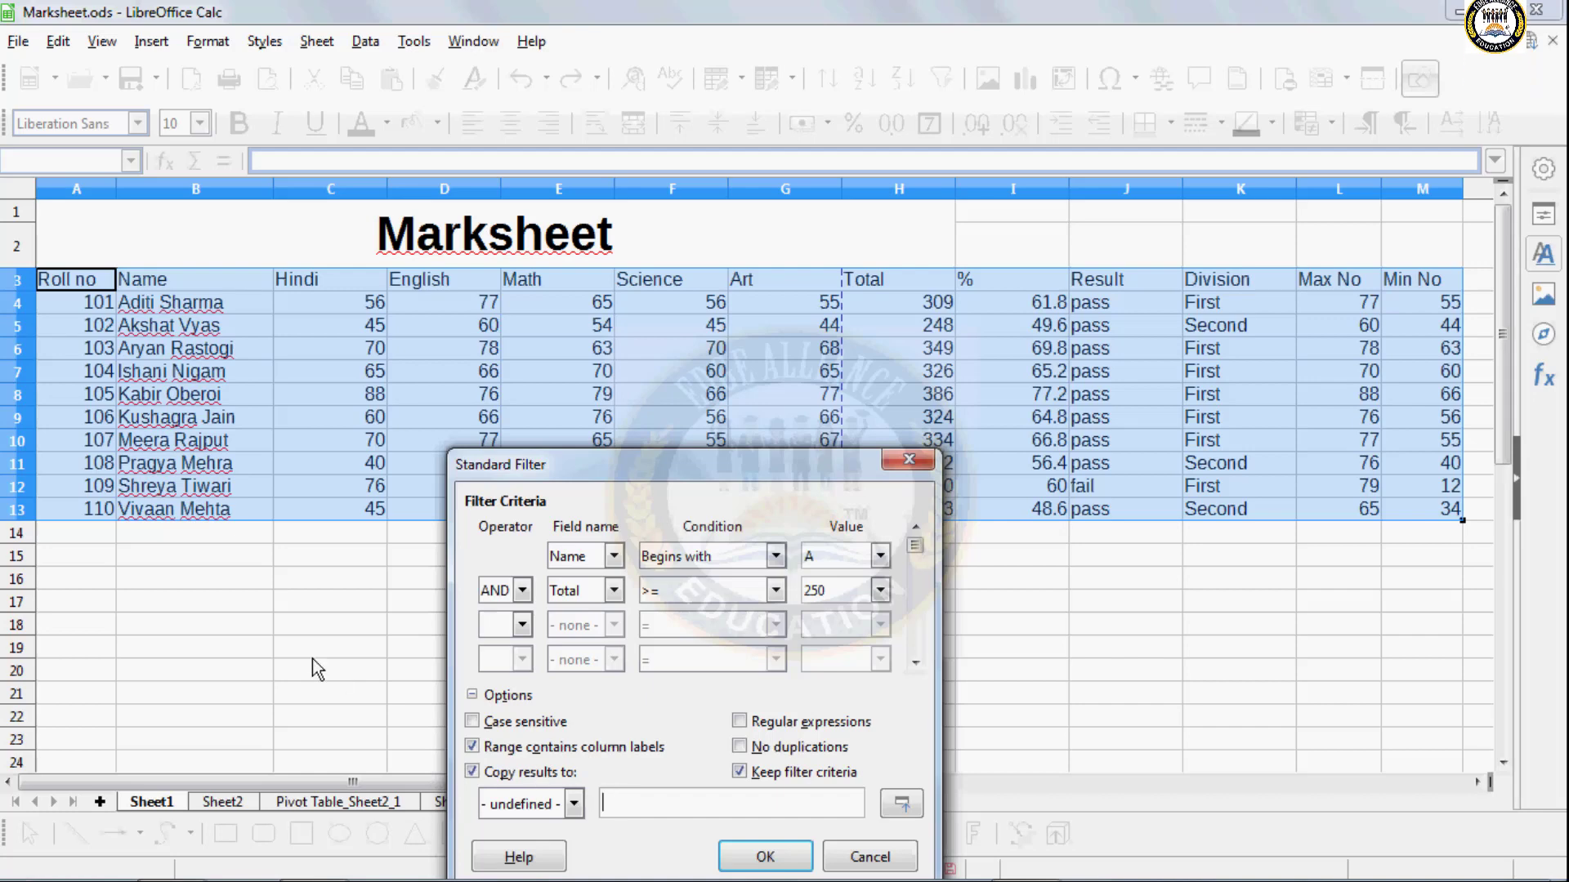
pyautogui.click(95, 606)
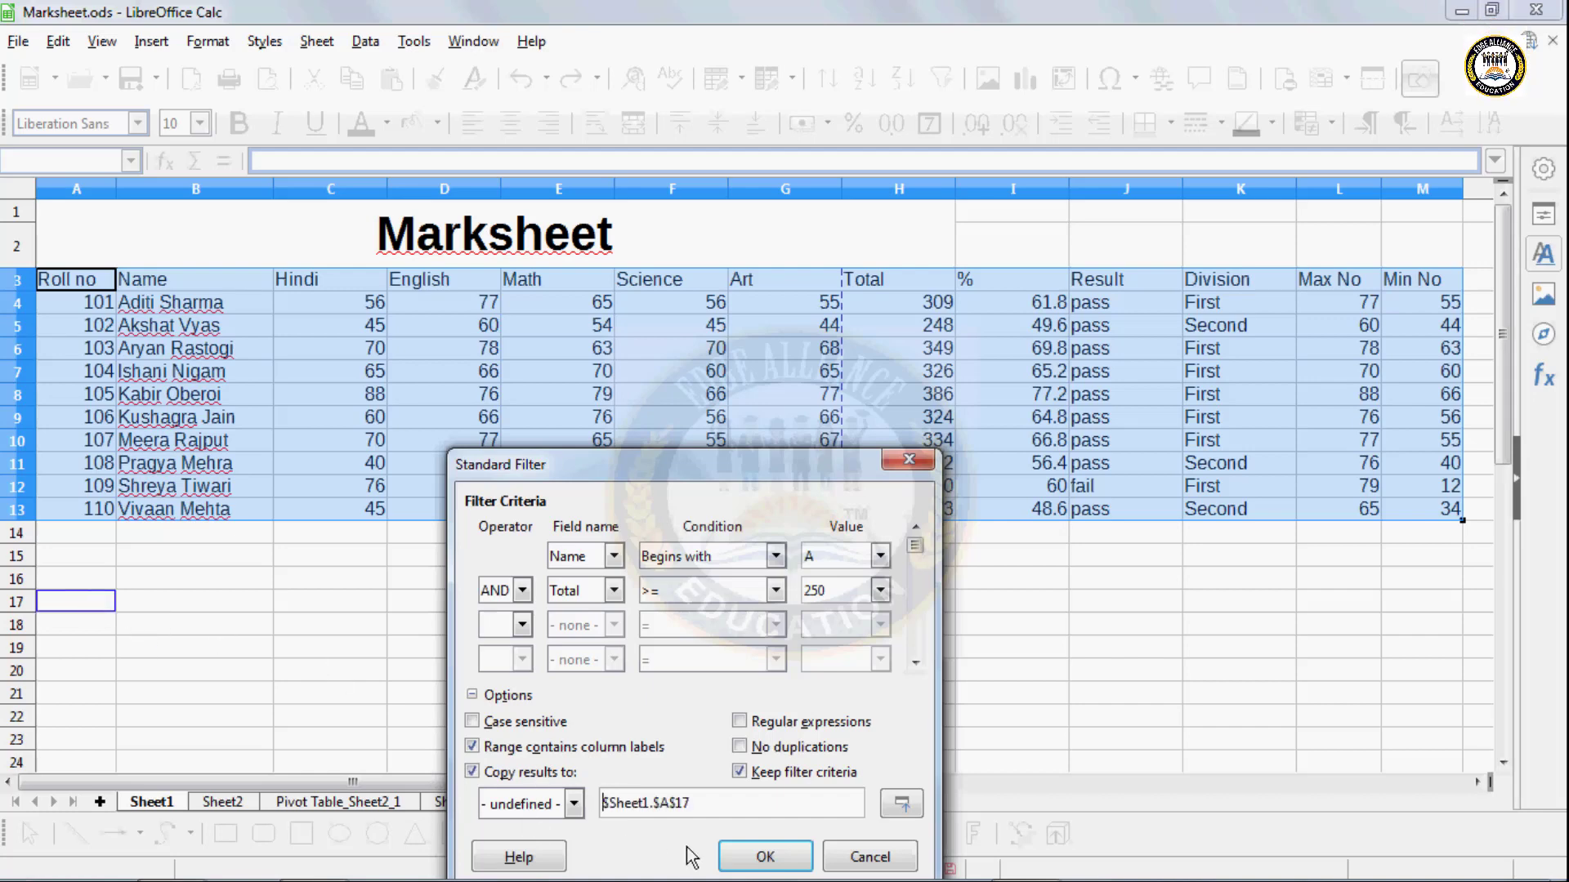
pyautogui.click(739, 858)
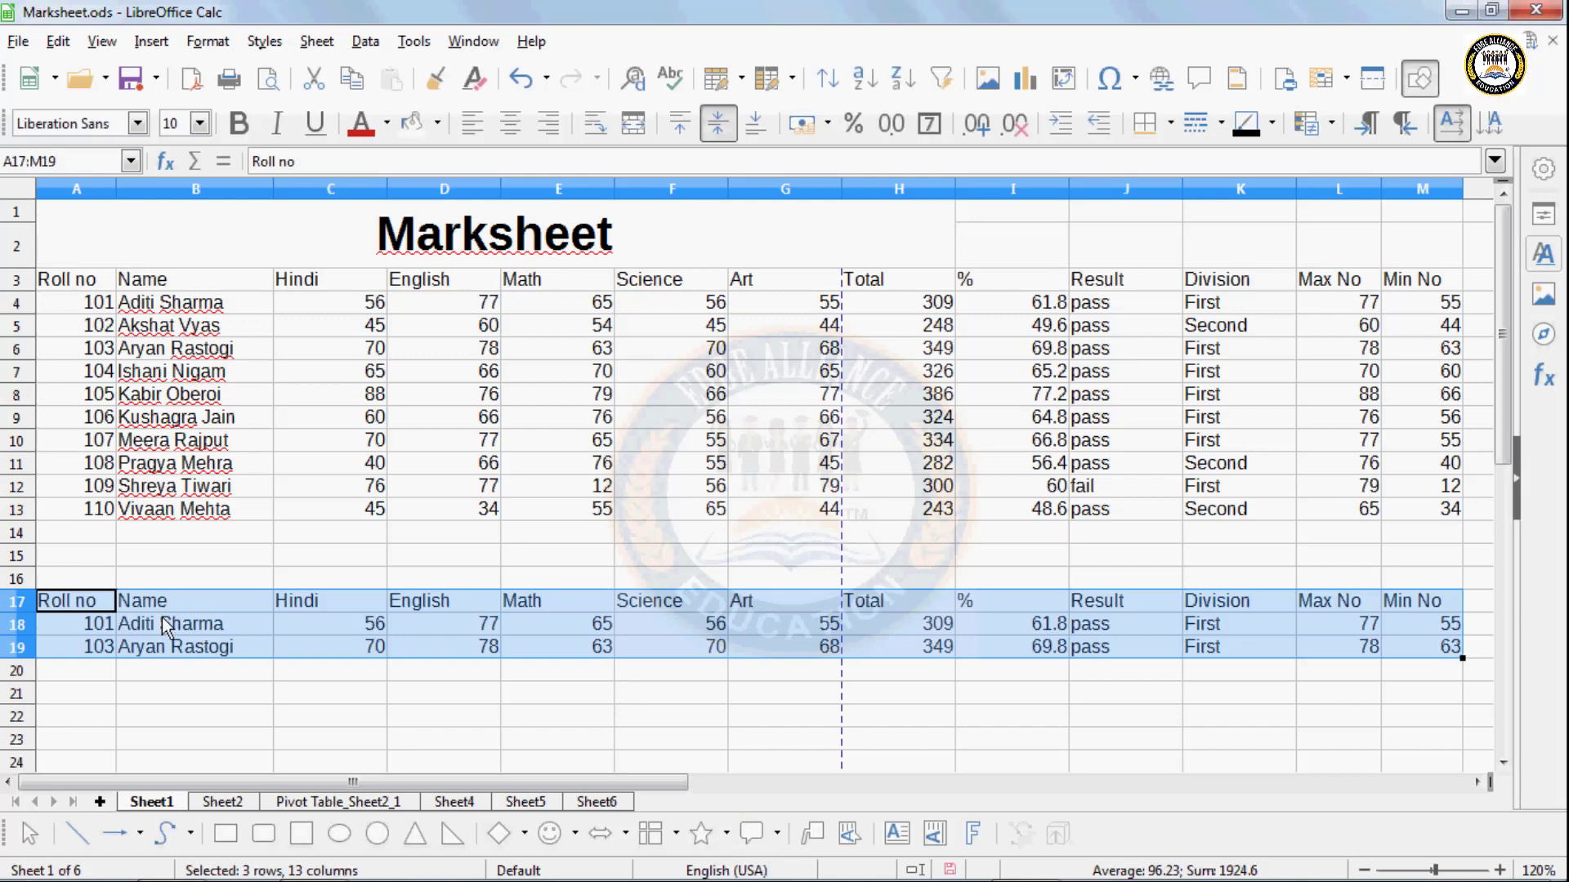
# - Clear the copied filter results by deleting the contents of A16:Q20 below the marksheet
pyautogui.click(951, 645)
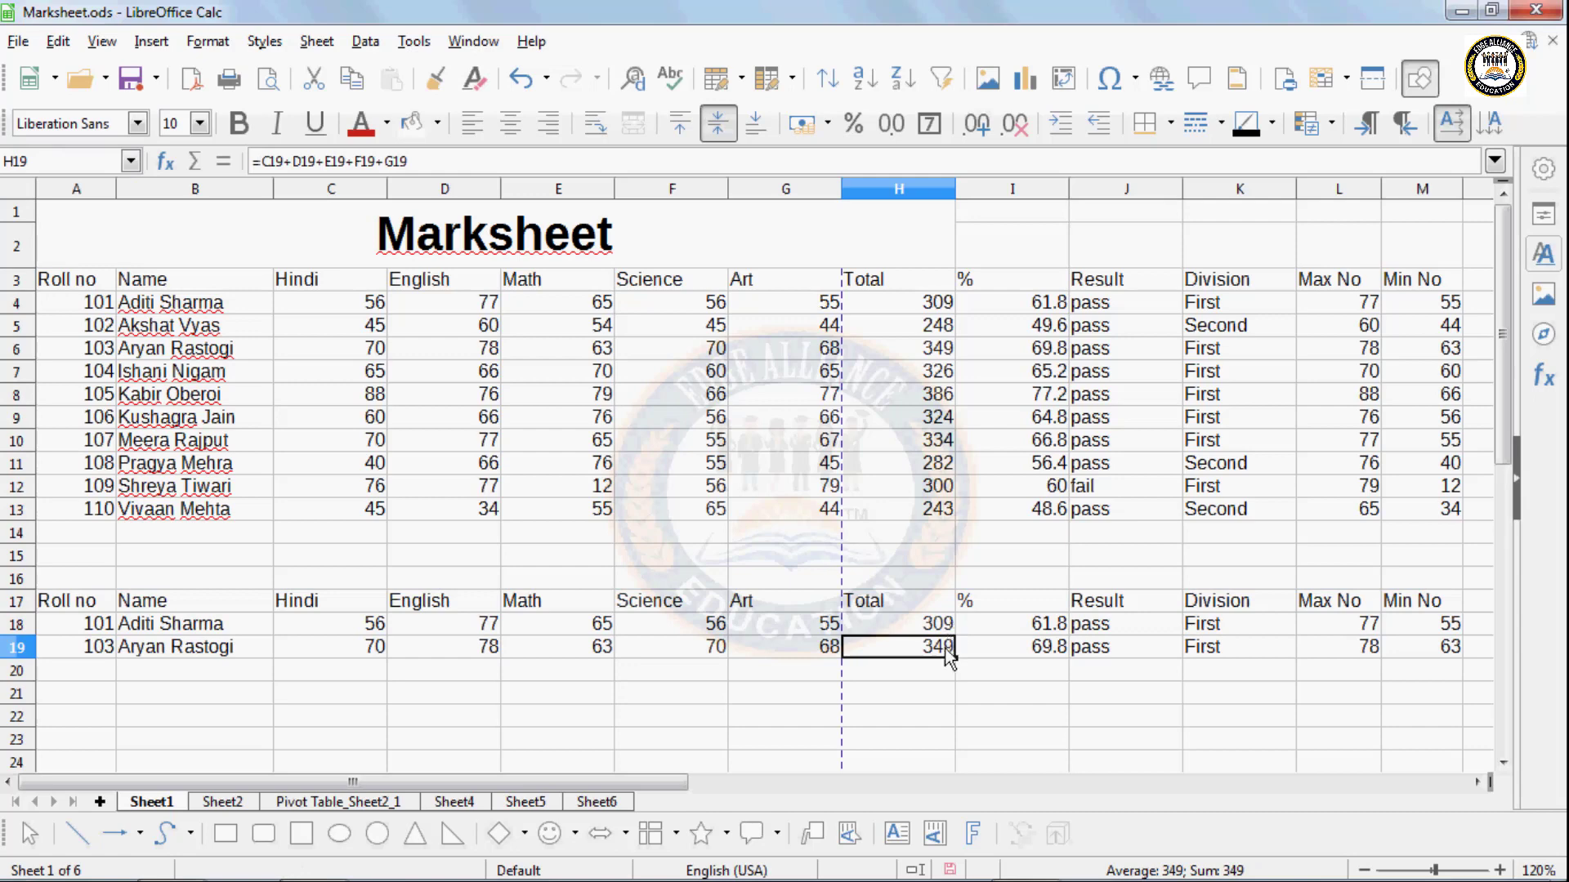
pyautogui.moveTo(193, 312); pyautogui.dragTo(1056, 366)
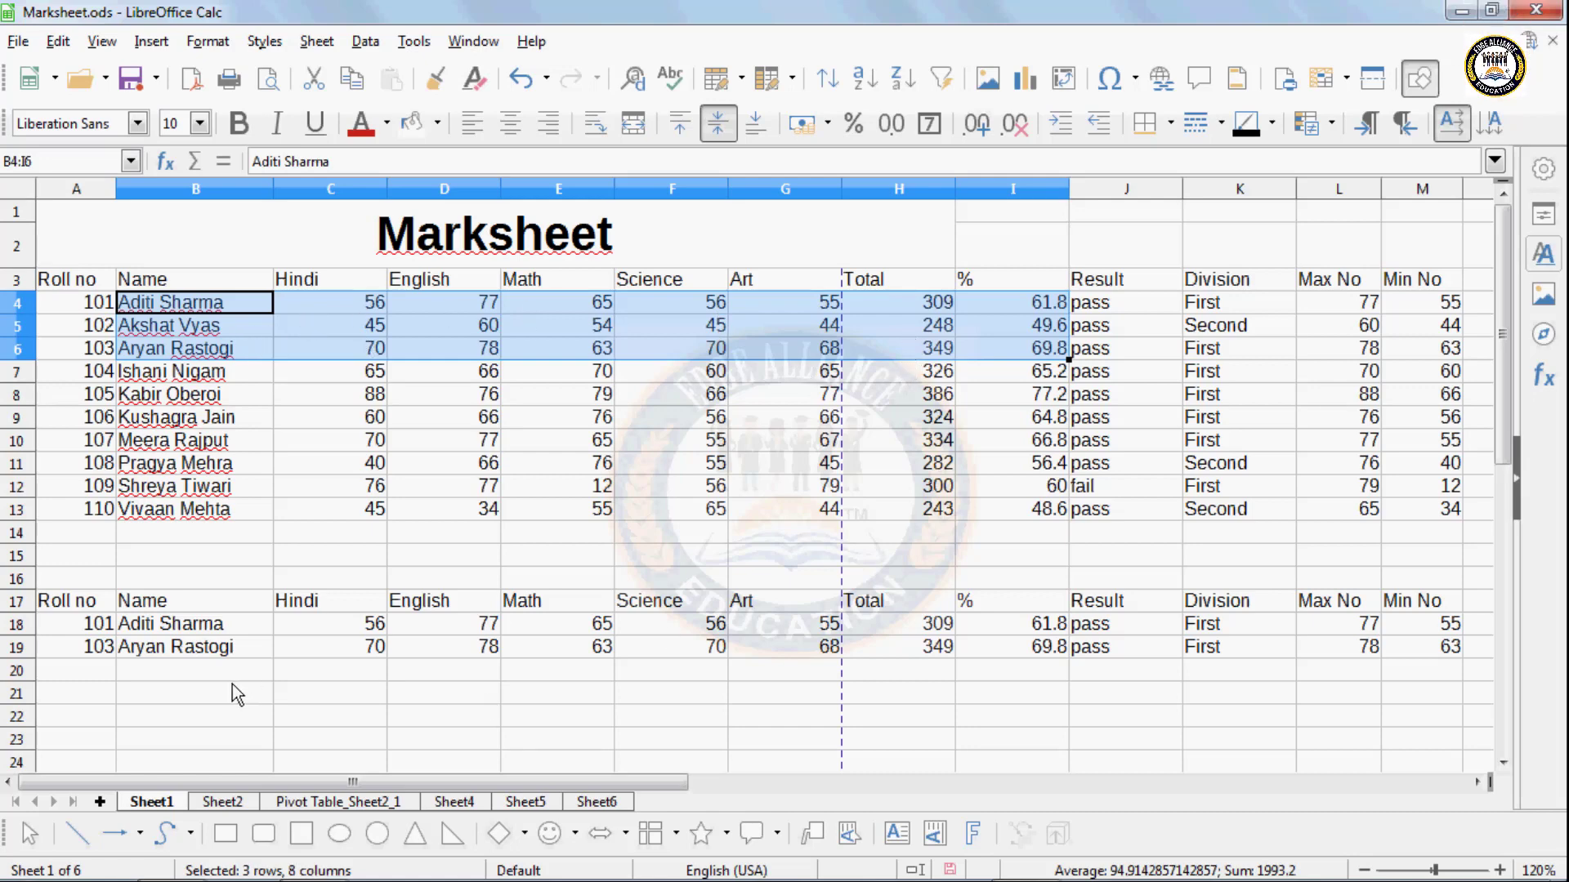
pyautogui.click(97, 667)
pyautogui.moveTo(77, 577); pyautogui.dragTo(1463, 687)
pyautogui.press('Delete')
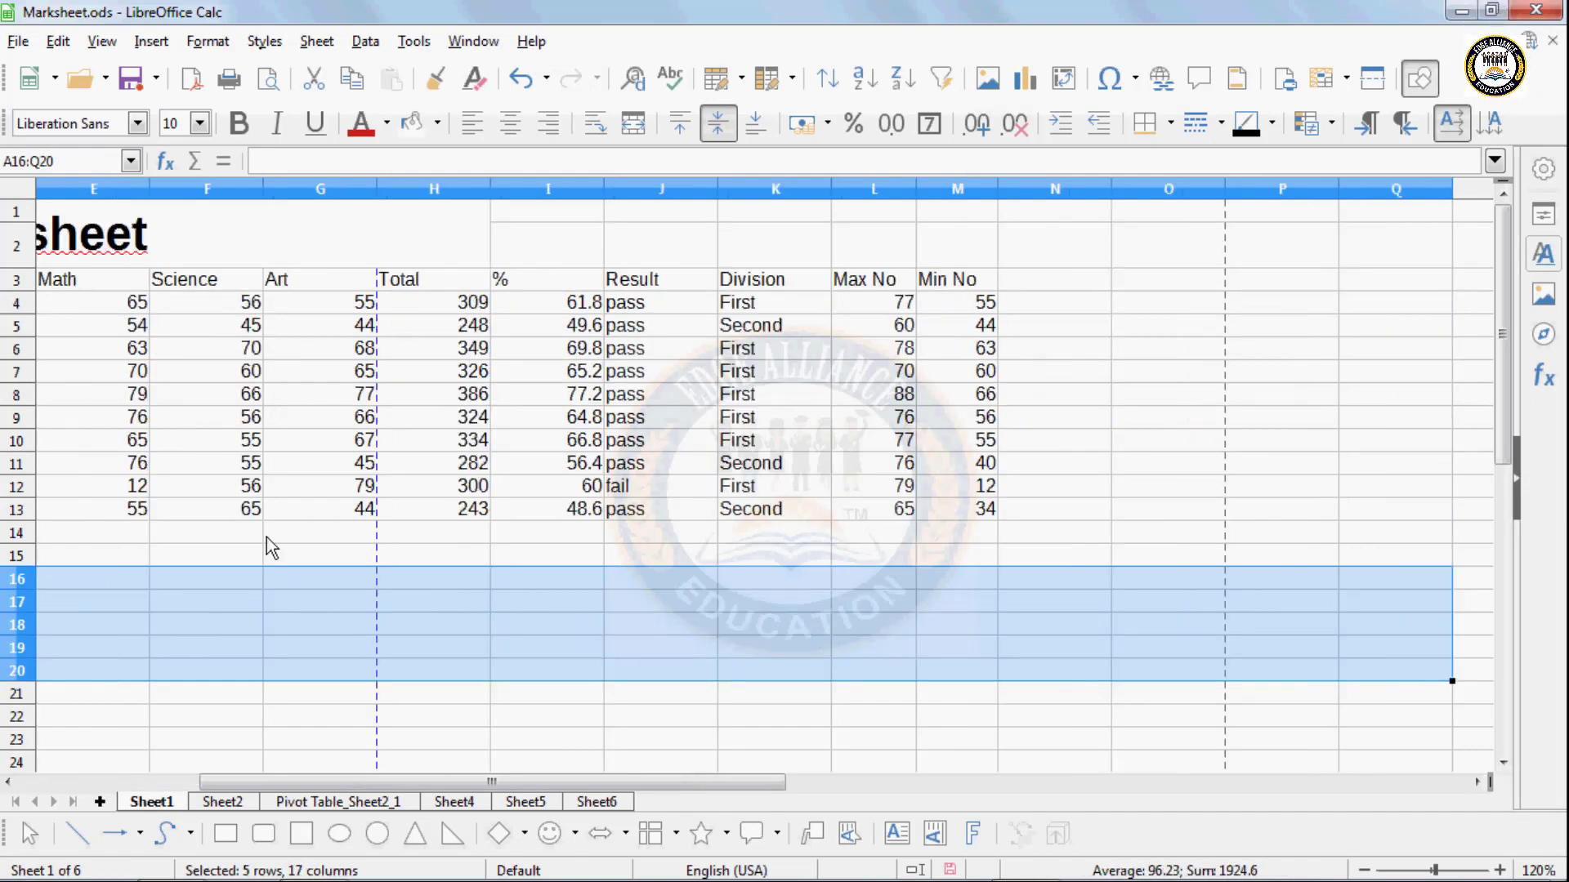
pyautogui.moveTo(217, 782); pyautogui.dragTo(72, 686)
pyautogui.click(67, 610)
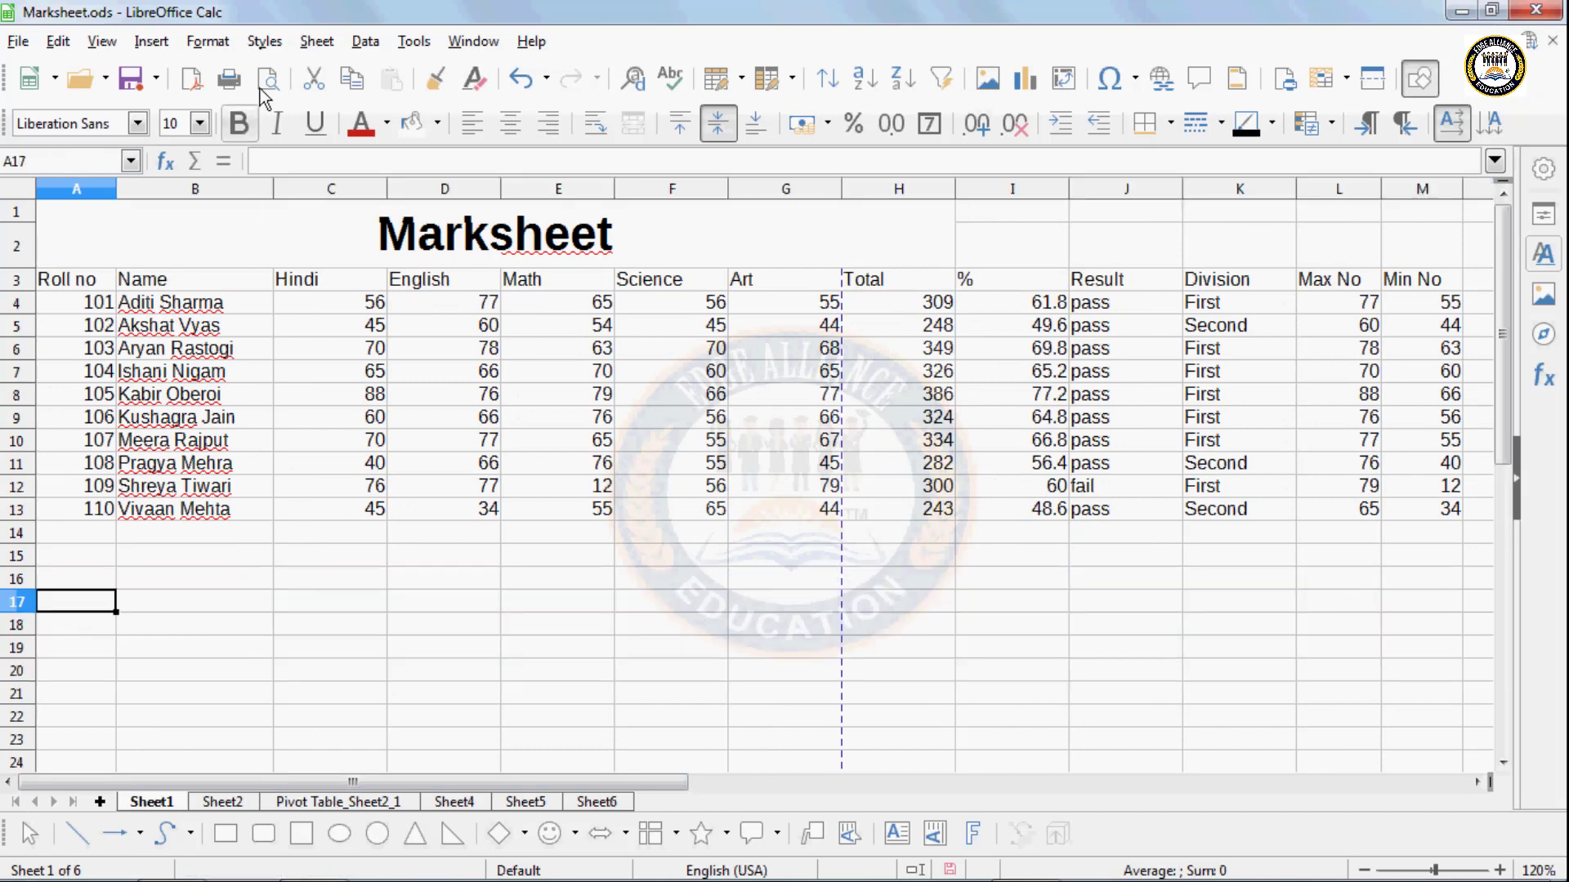
pyautogui.click(366, 41)
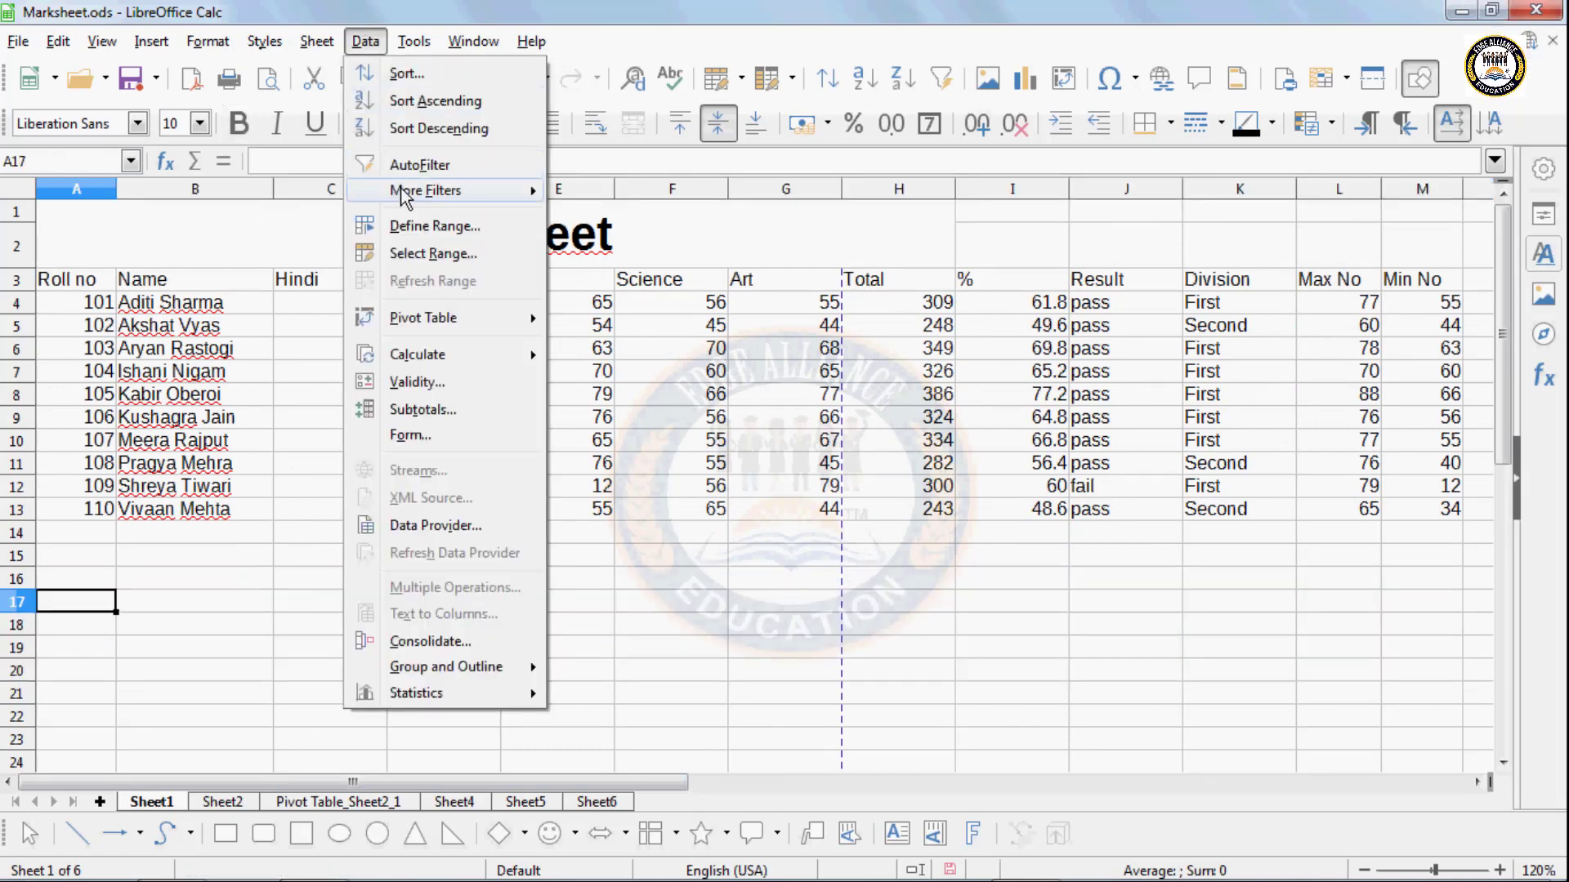
pyautogui.moveTo(403, 196)
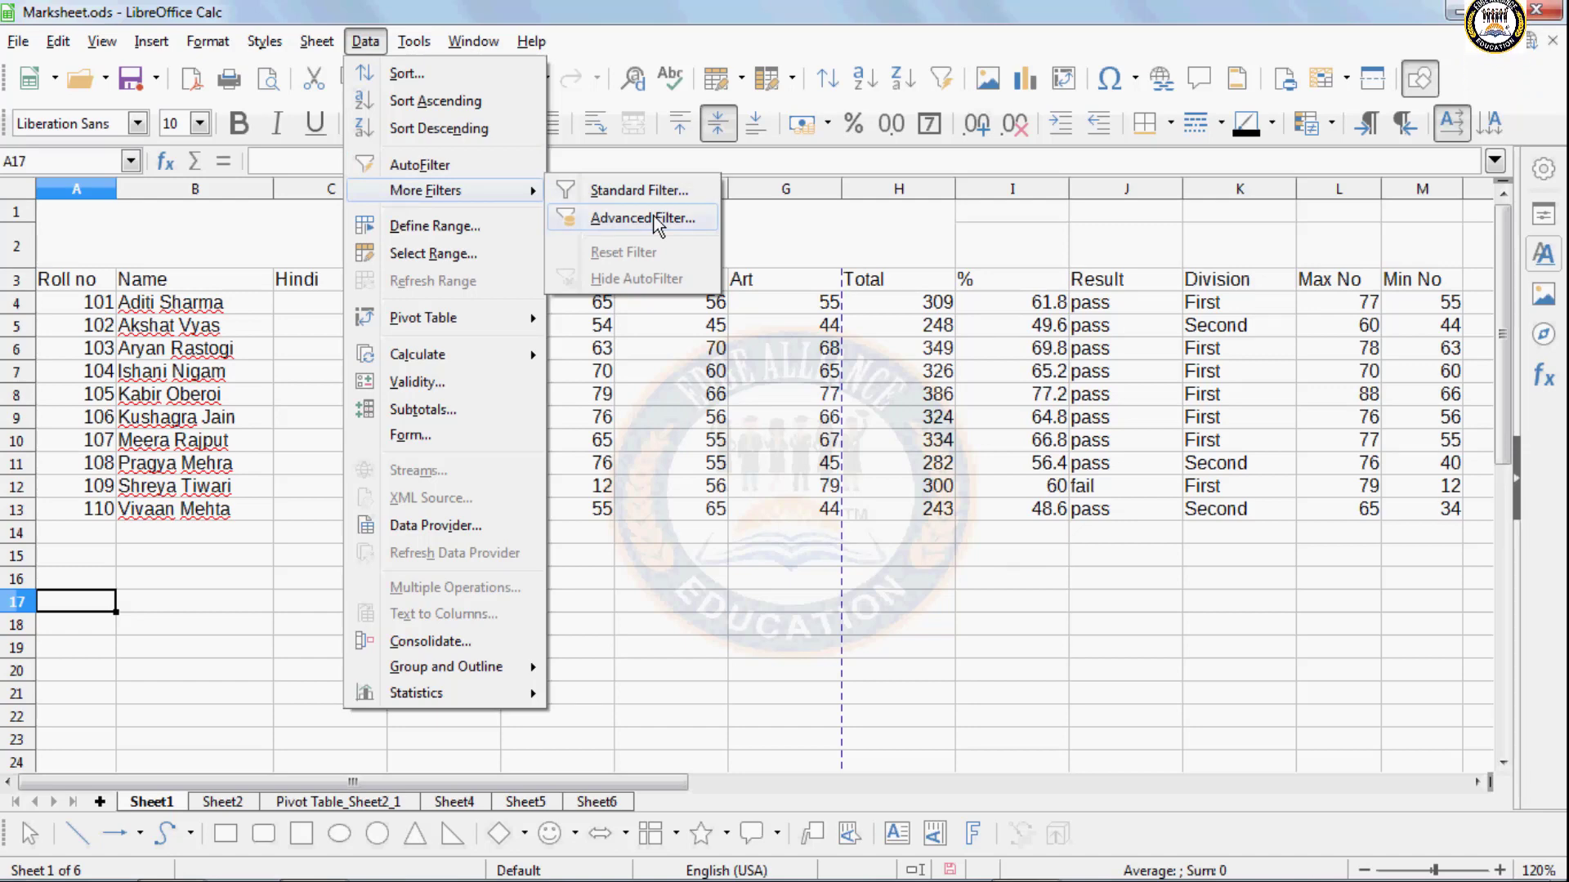
pyautogui.click(589, 686)
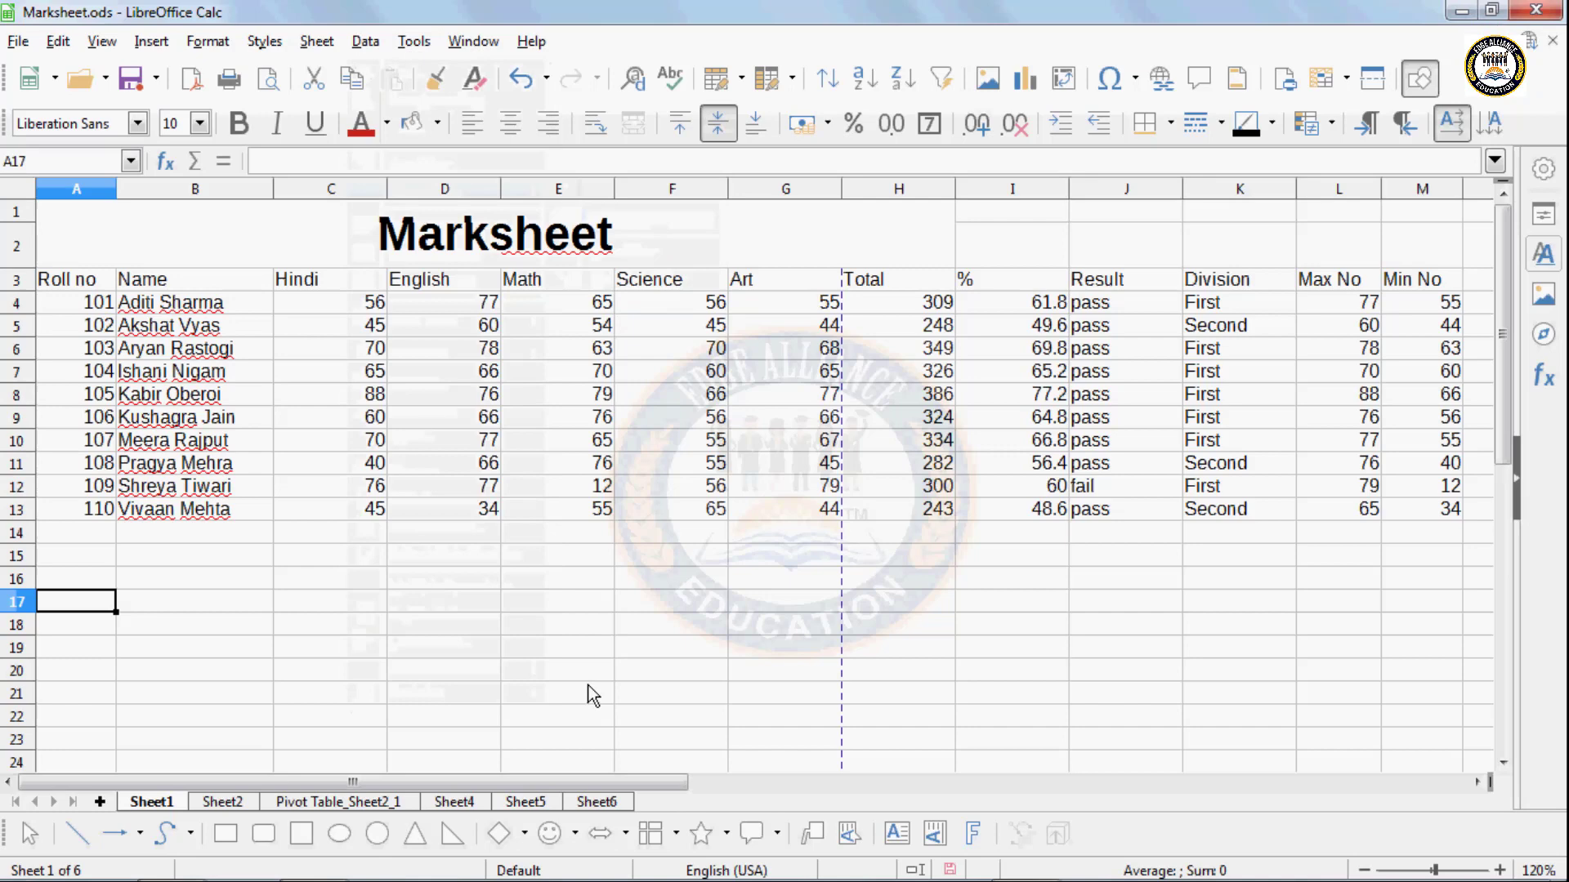
# - Enter a filter criteria block below the marksheet, with the heading division in C16 and the value Second in C17
pyautogui.click(320, 579)
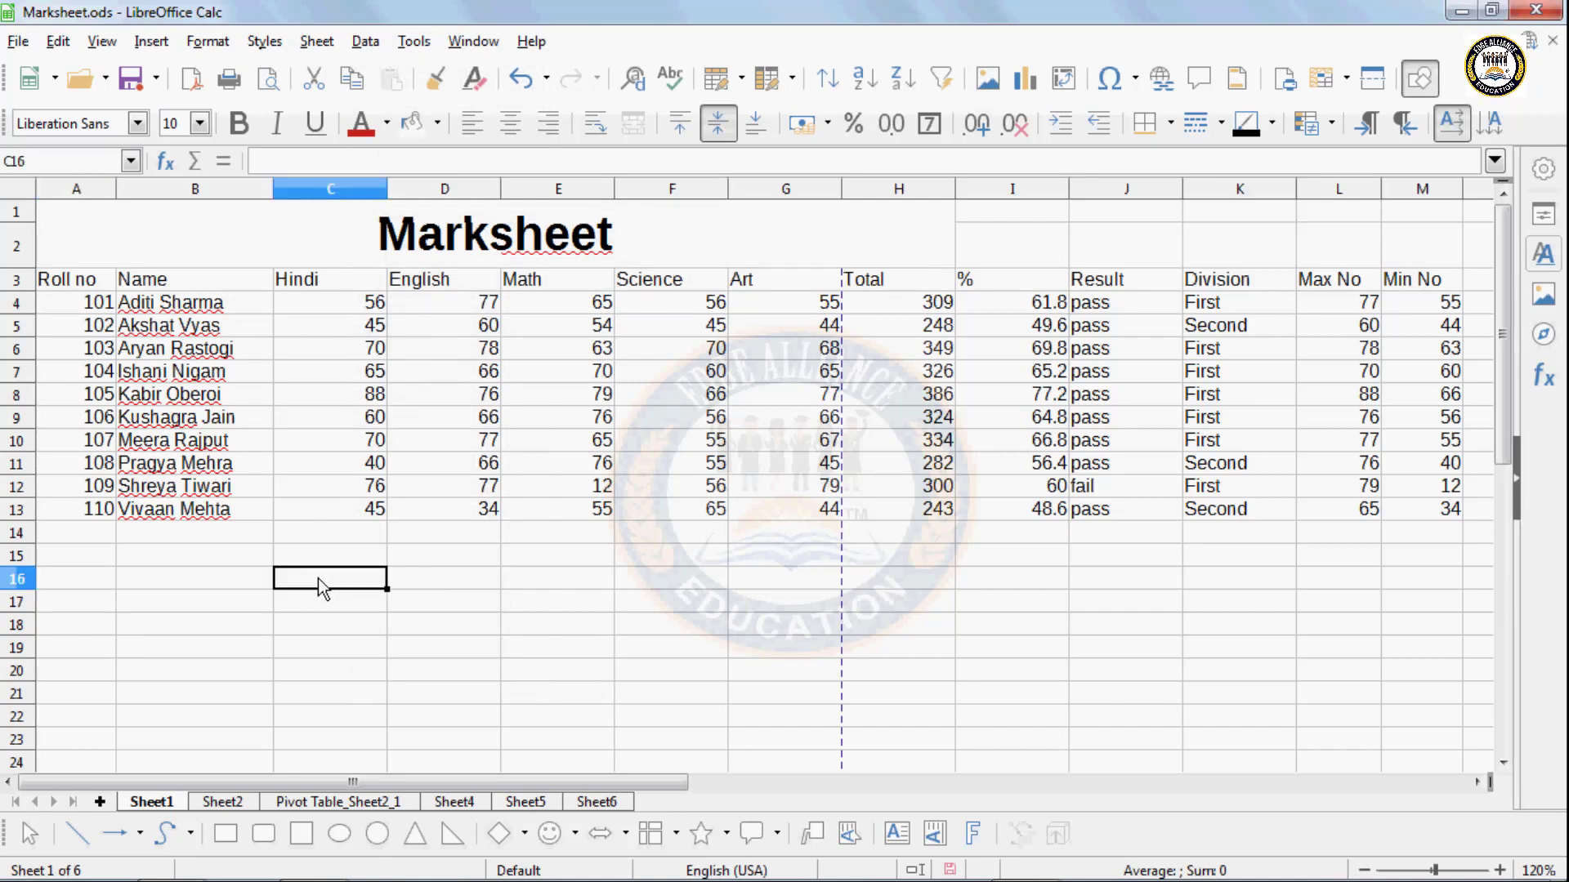
pyautogui.write('divi')
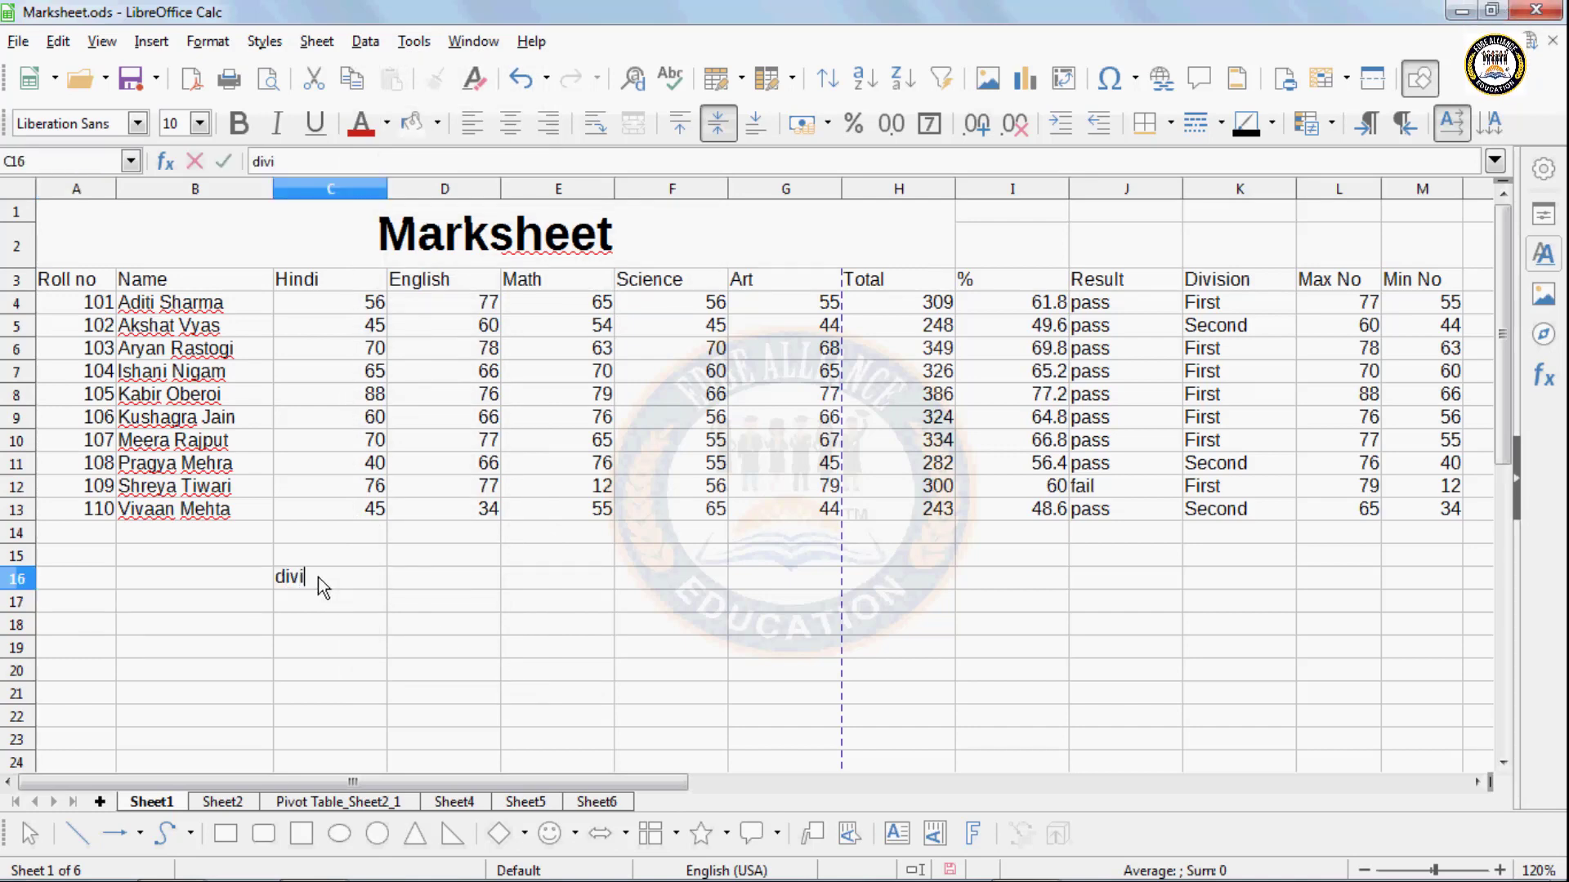
pyautogui.write('sion')
pyautogui.press('Return')
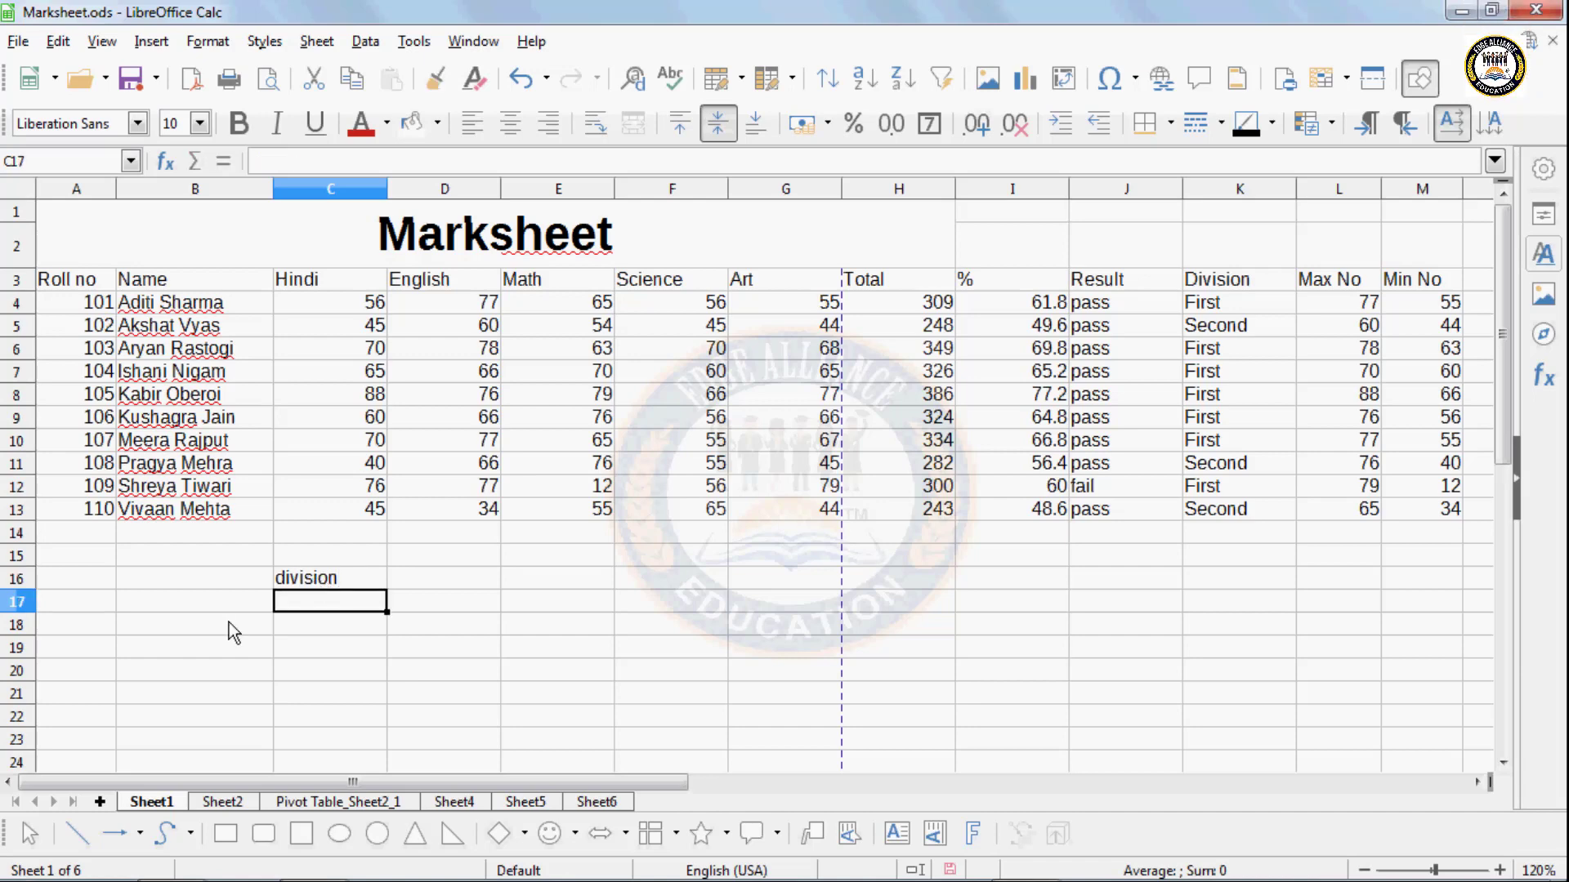
pyautogui.write('Secon')
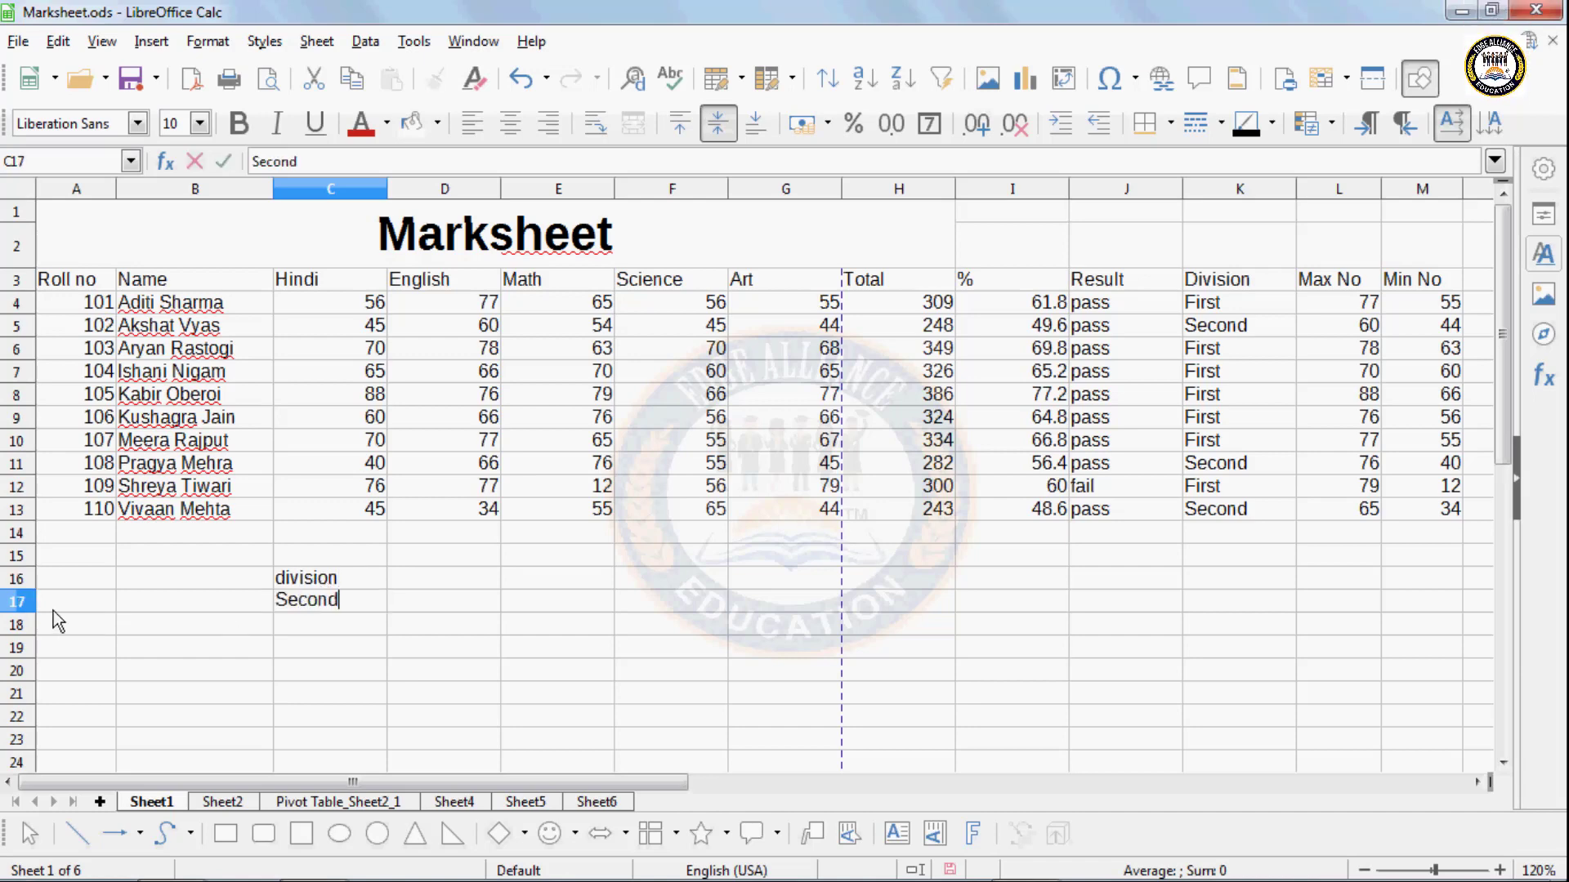
pyautogui.write('d')
pyautogui.click(297, 643)
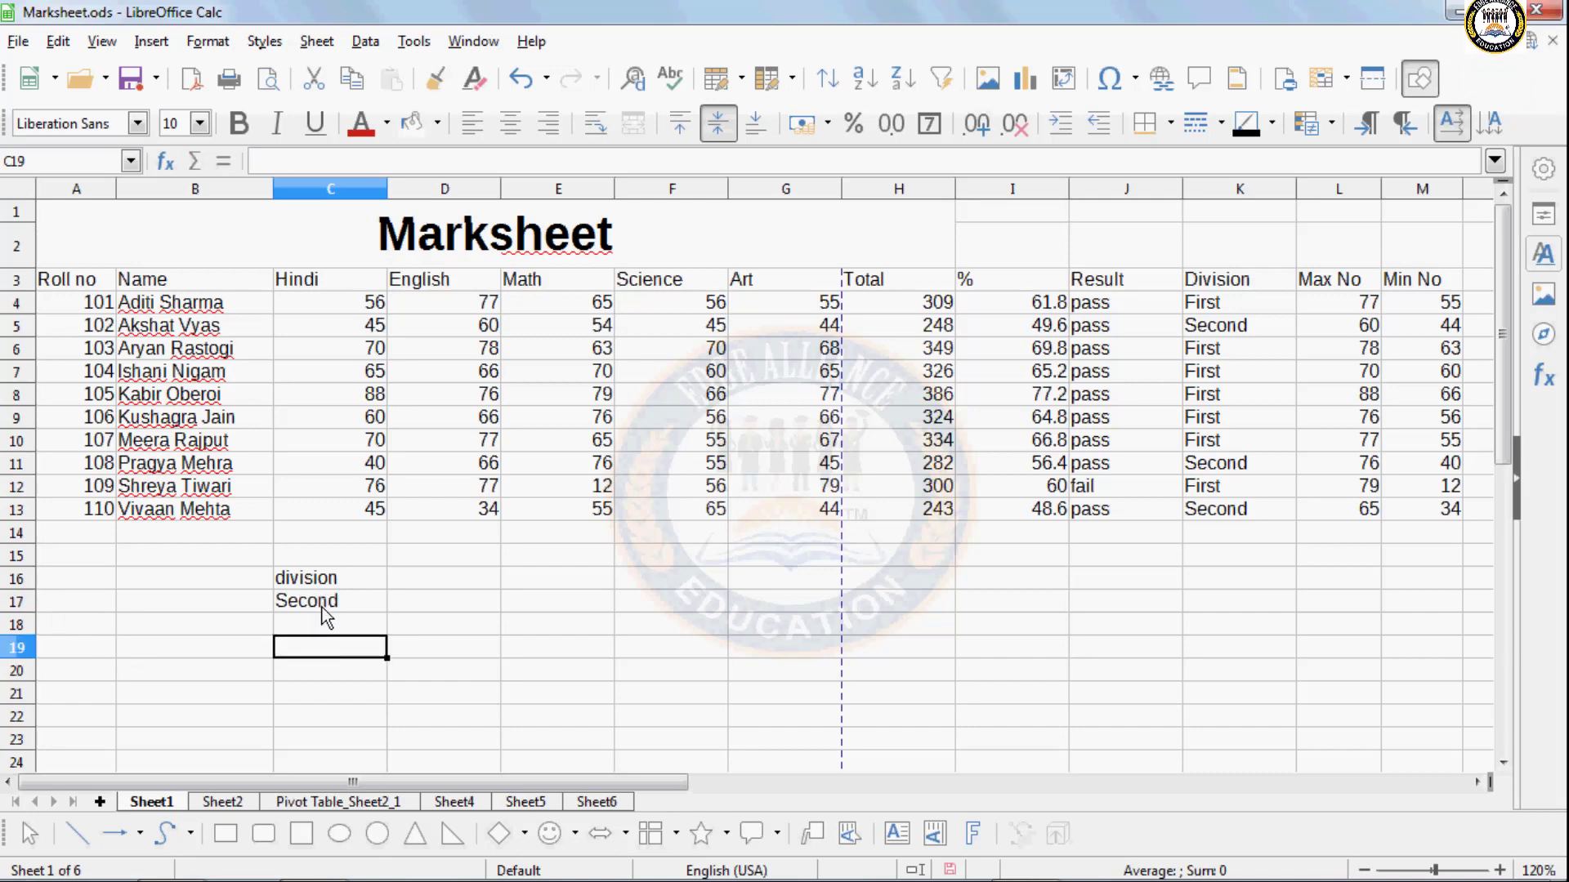
# - Open the Advanced Filter on the marksheet data A3:M13 and read its criteria from Sheet1 range C16:C17
pyautogui.moveTo(104, 281); pyautogui.dragTo(967, 413)
pyautogui.click(112, 327)
pyautogui.moveTo(90, 282); pyautogui.dragTo(1396, 507)
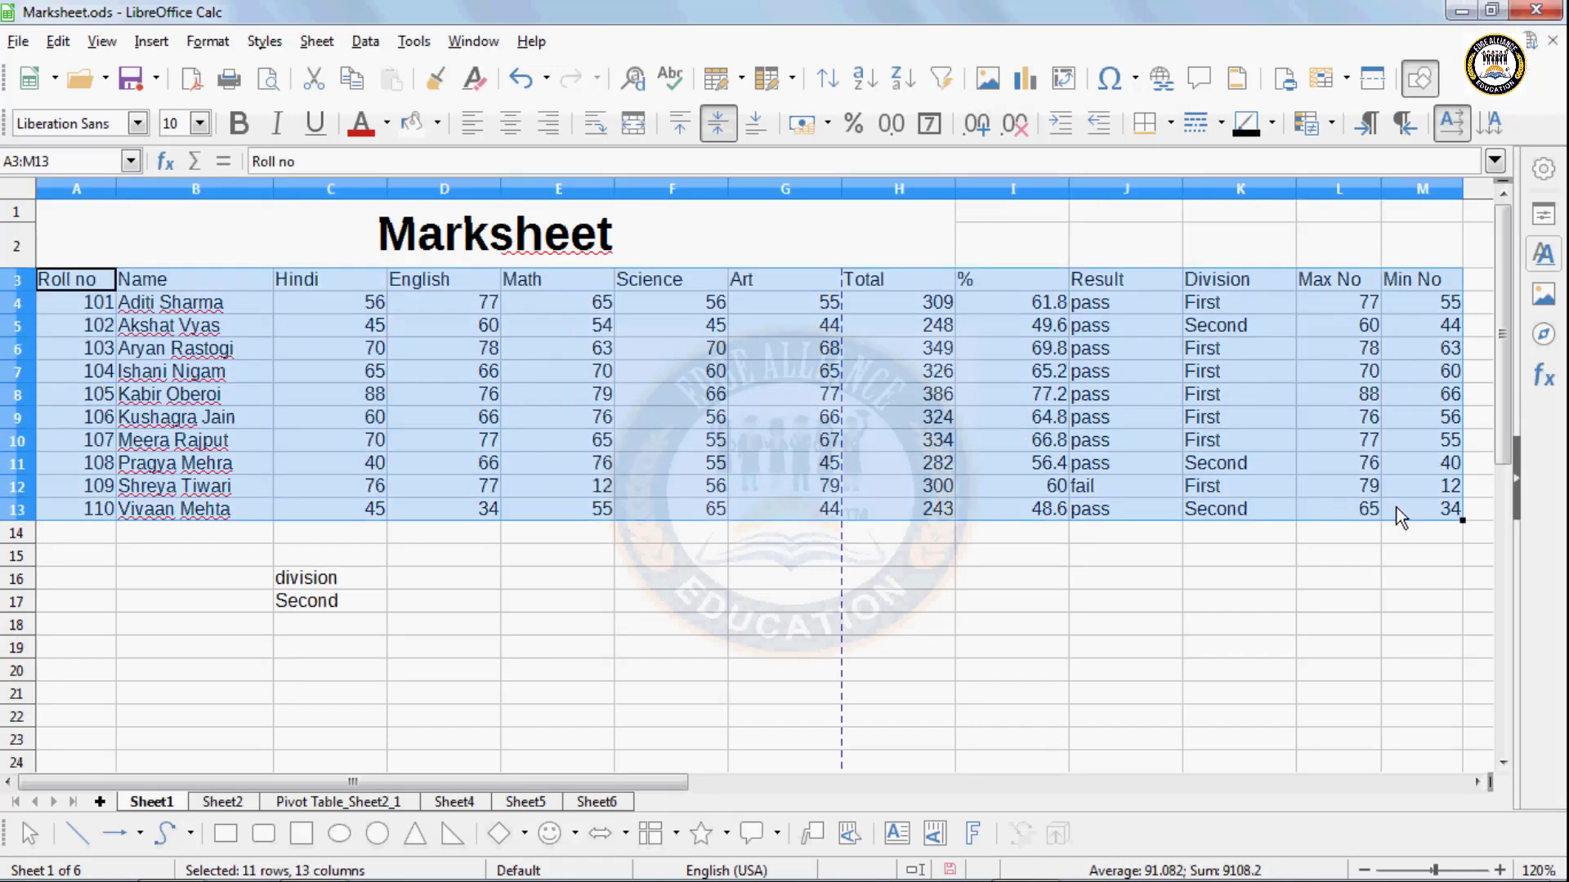
pyautogui.click(365, 42)
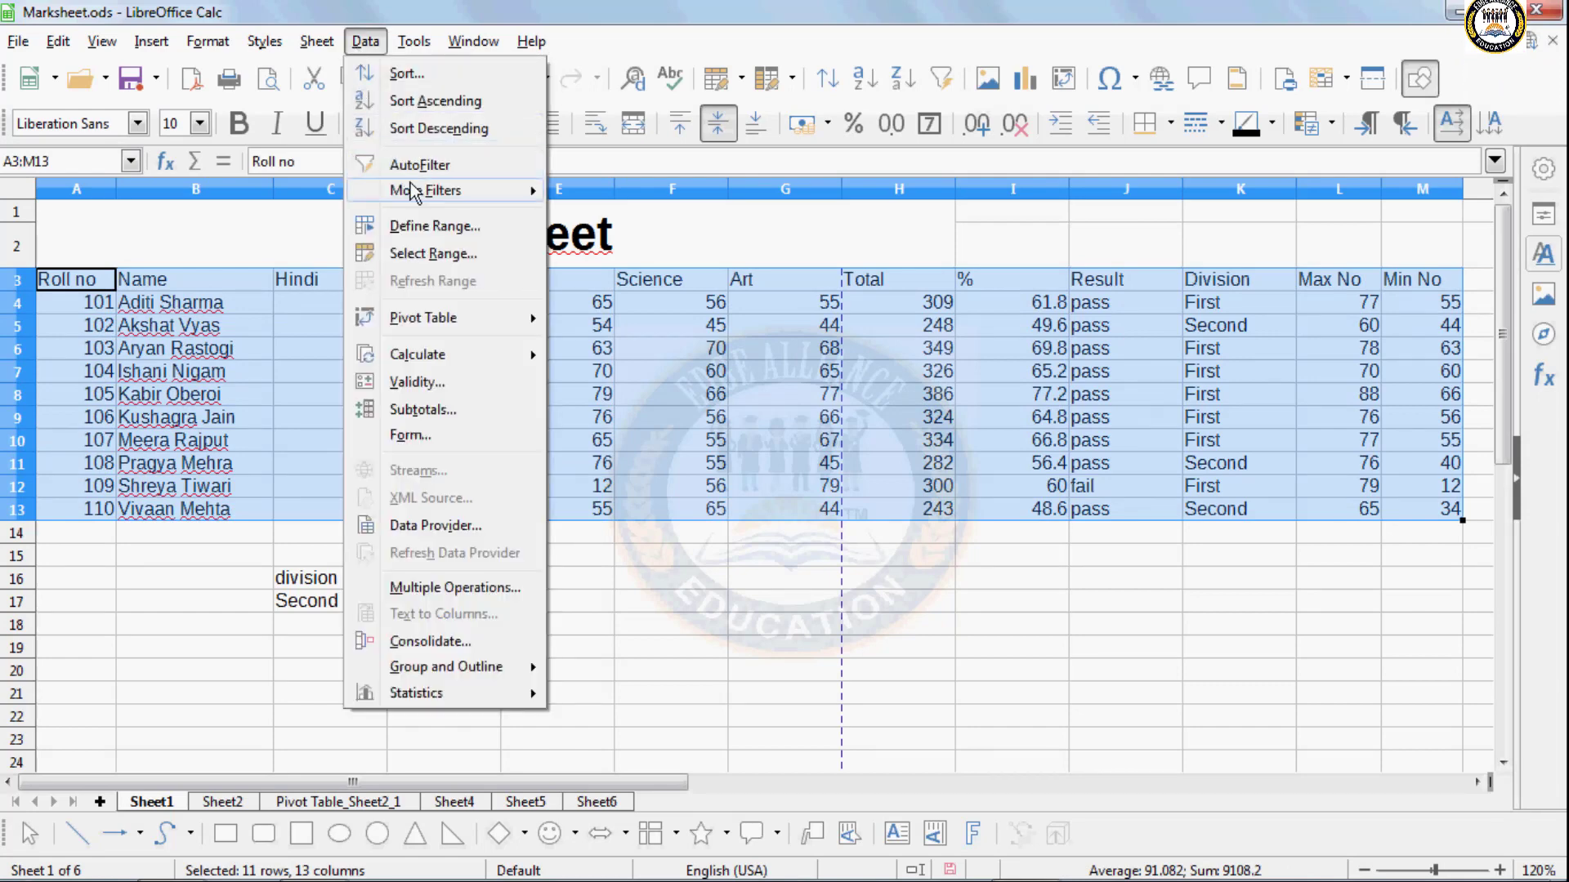
pyautogui.moveTo(490, 190)
pyautogui.click(642, 218)
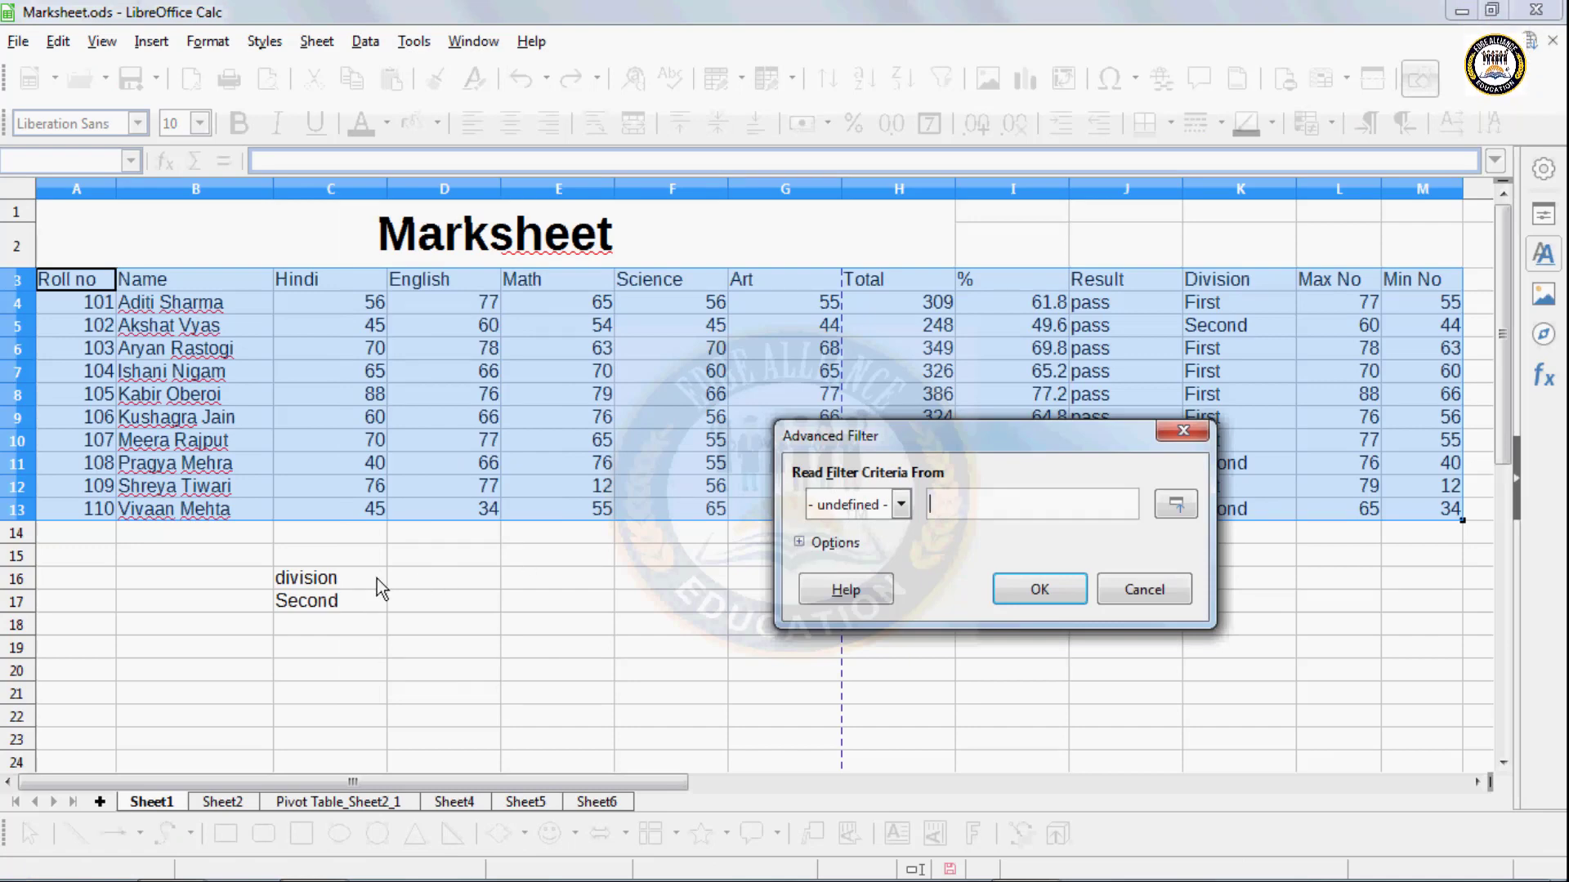
pyautogui.click(354, 582)
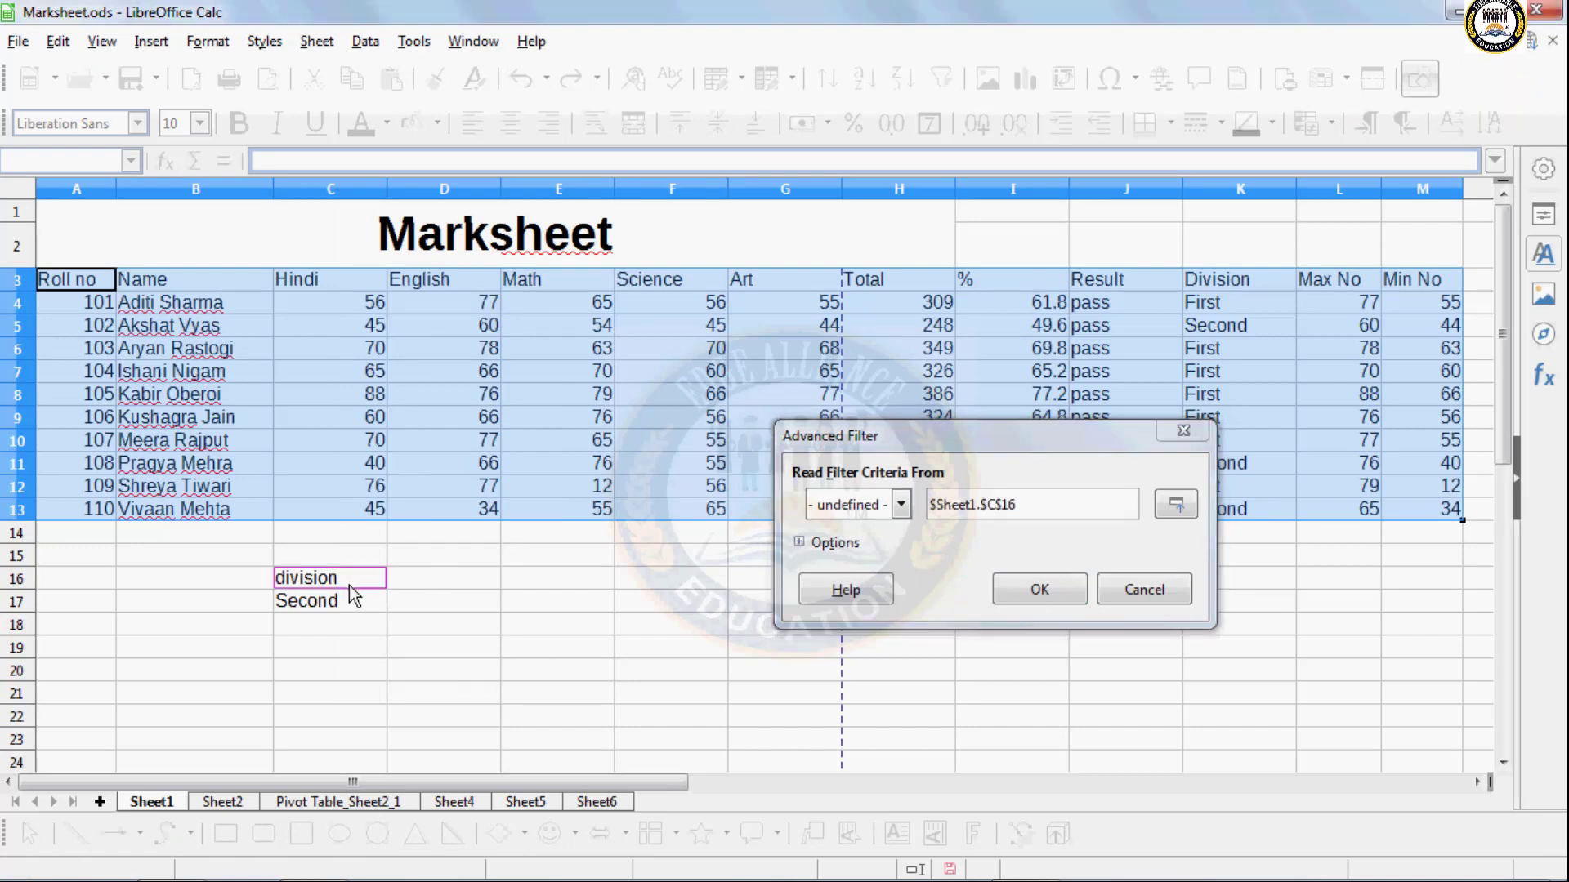
pyautogui.moveTo(351, 581); pyautogui.dragTo(348, 605)
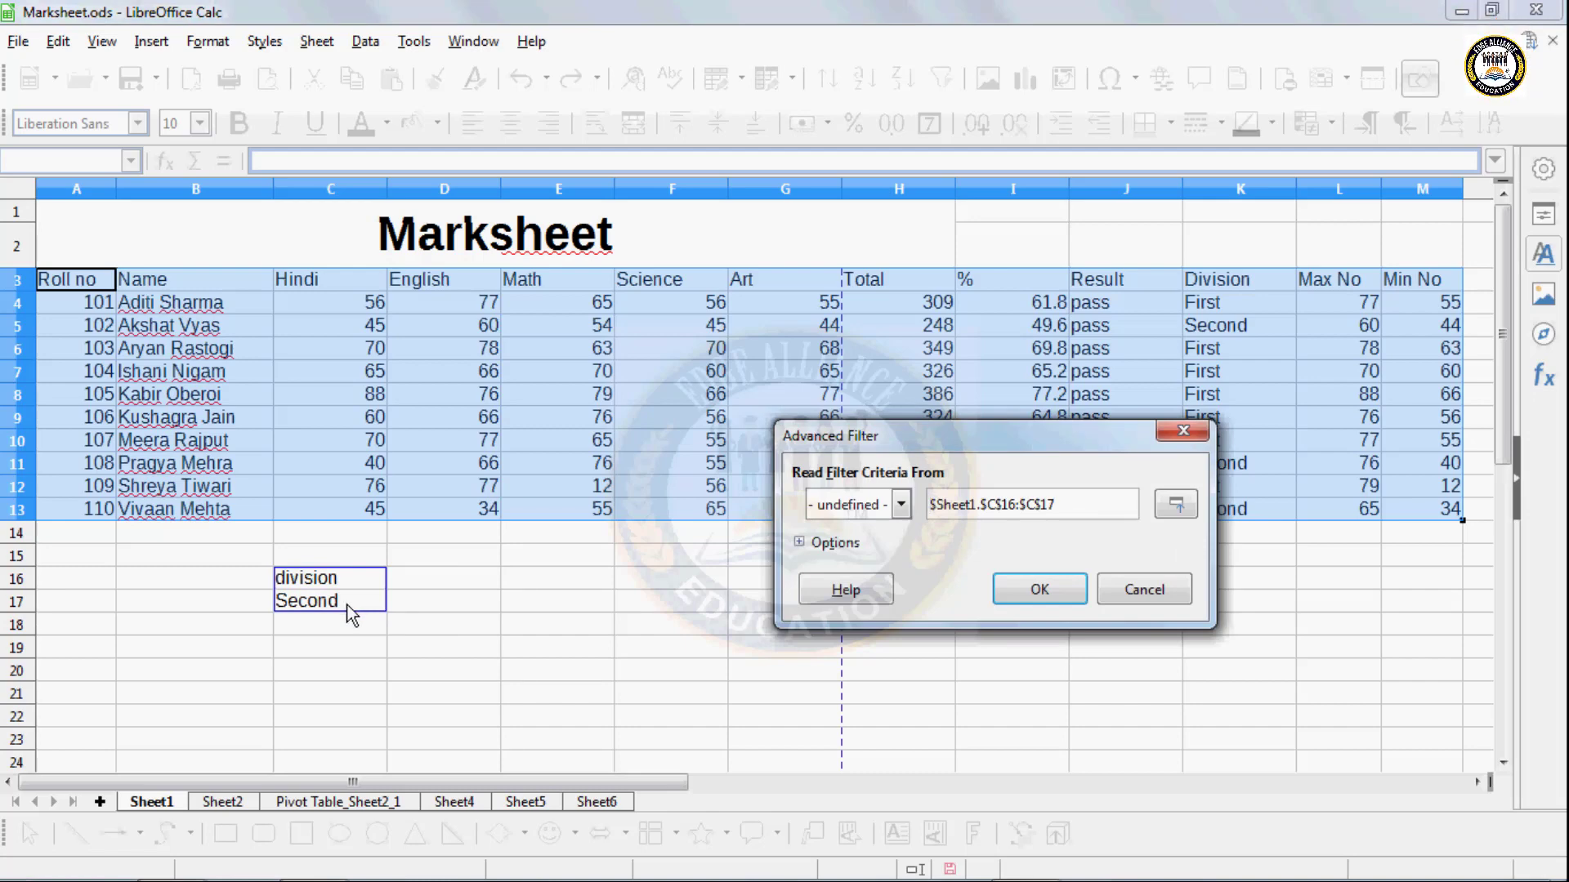
# - Set the advanced filter results to be copied to Sheet1 cell A18 and apply the filter
pyautogui.click(798, 542)
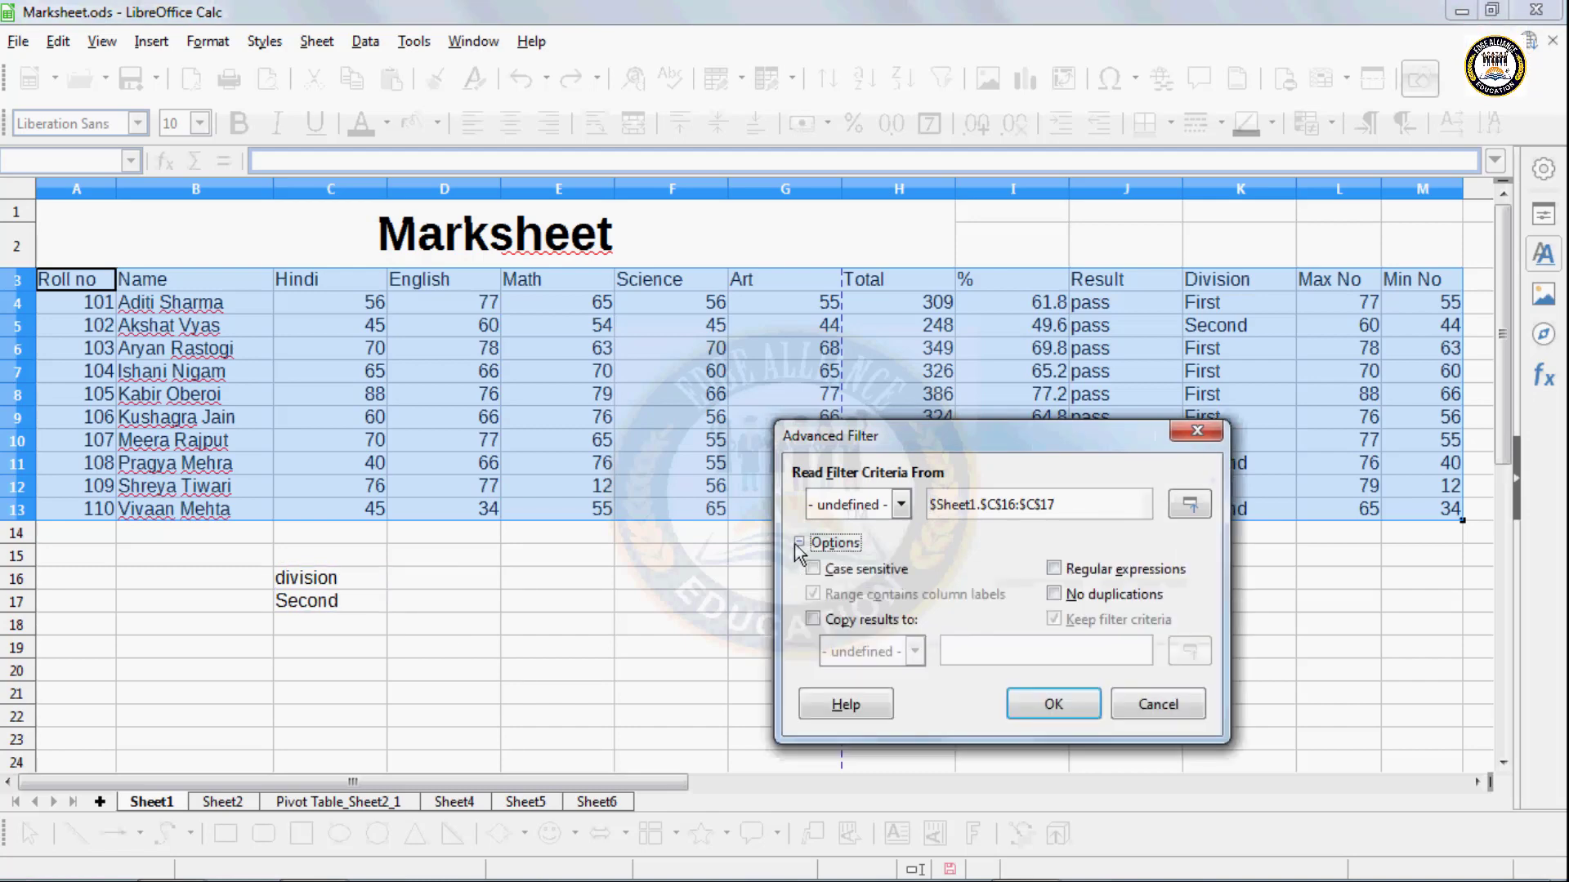
pyautogui.click(813, 619)
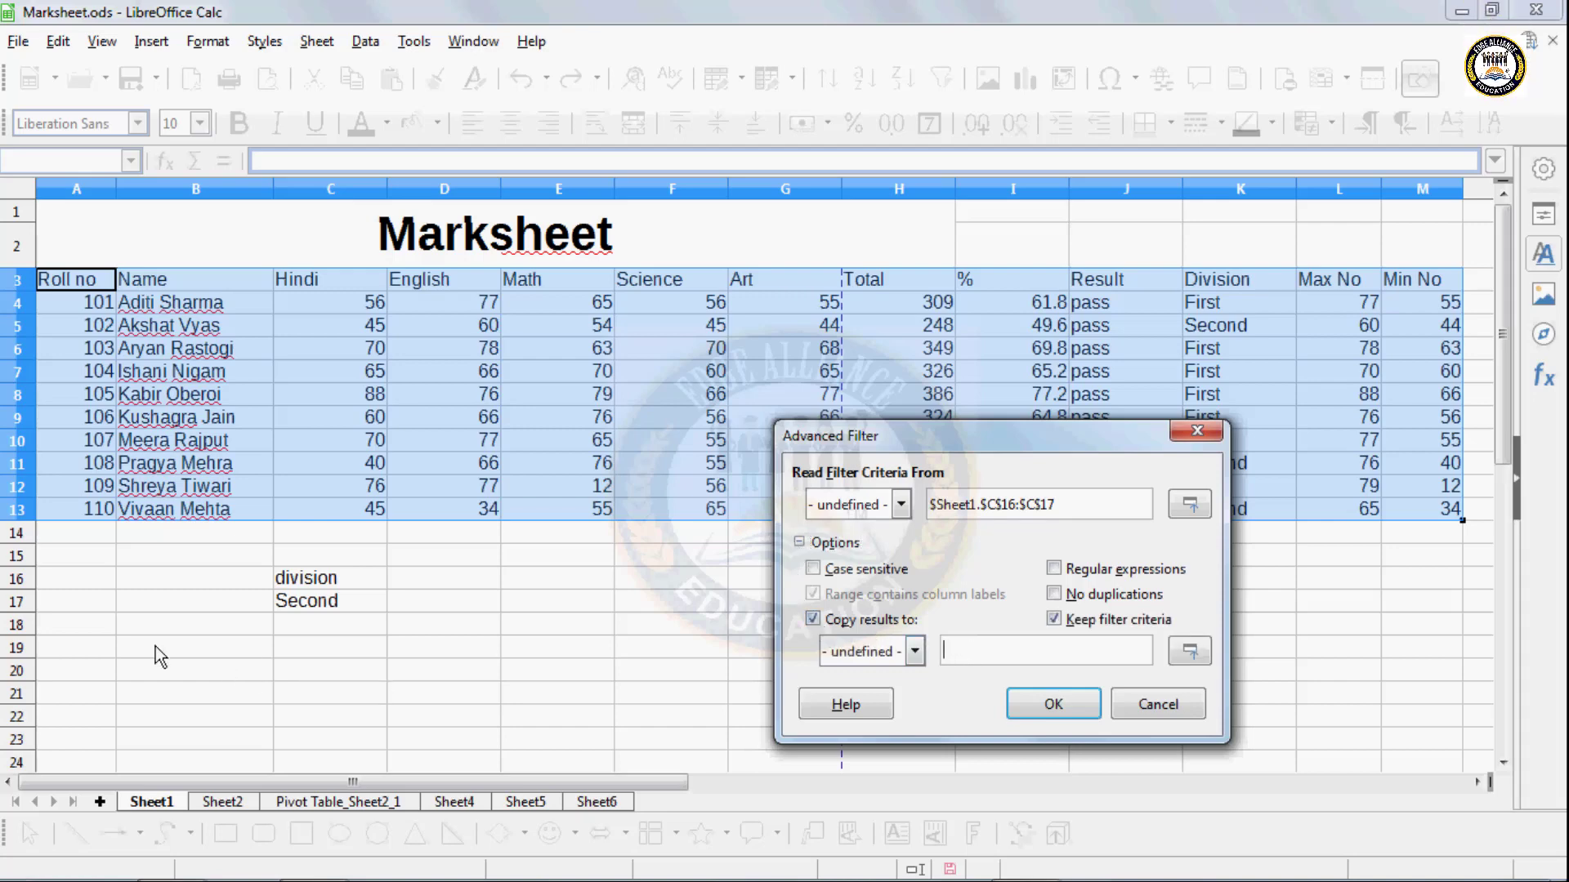
pyautogui.click(93, 632)
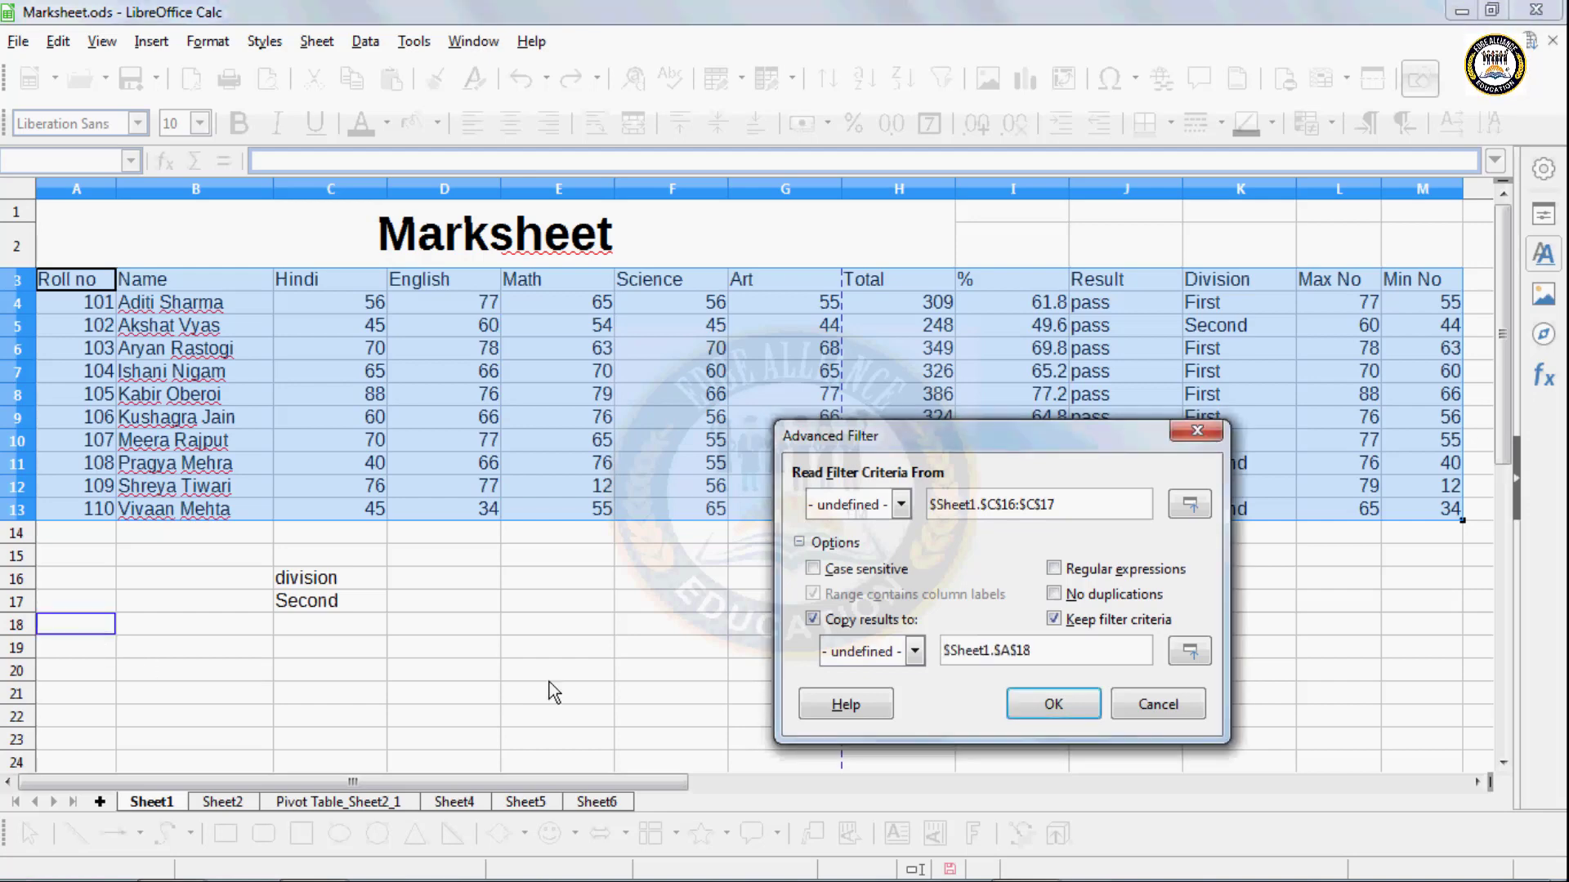
pyautogui.click(1095, 699)
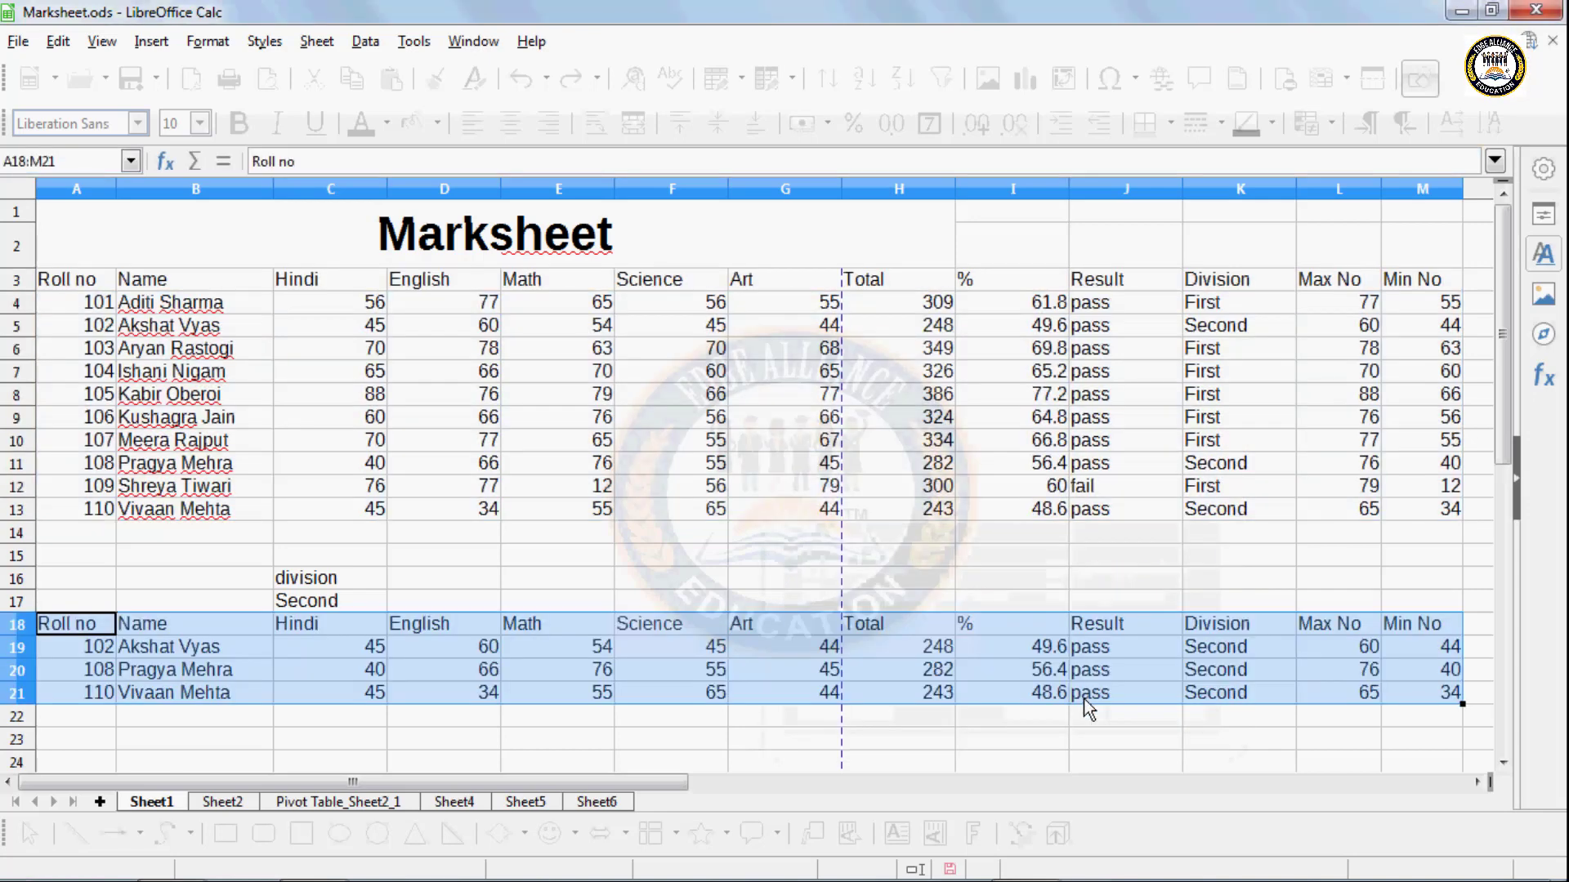
# - Clear the criteria block and copied filter results by deleting the contents of A15:M22 below the marksheet
pyautogui.click(365, 677)
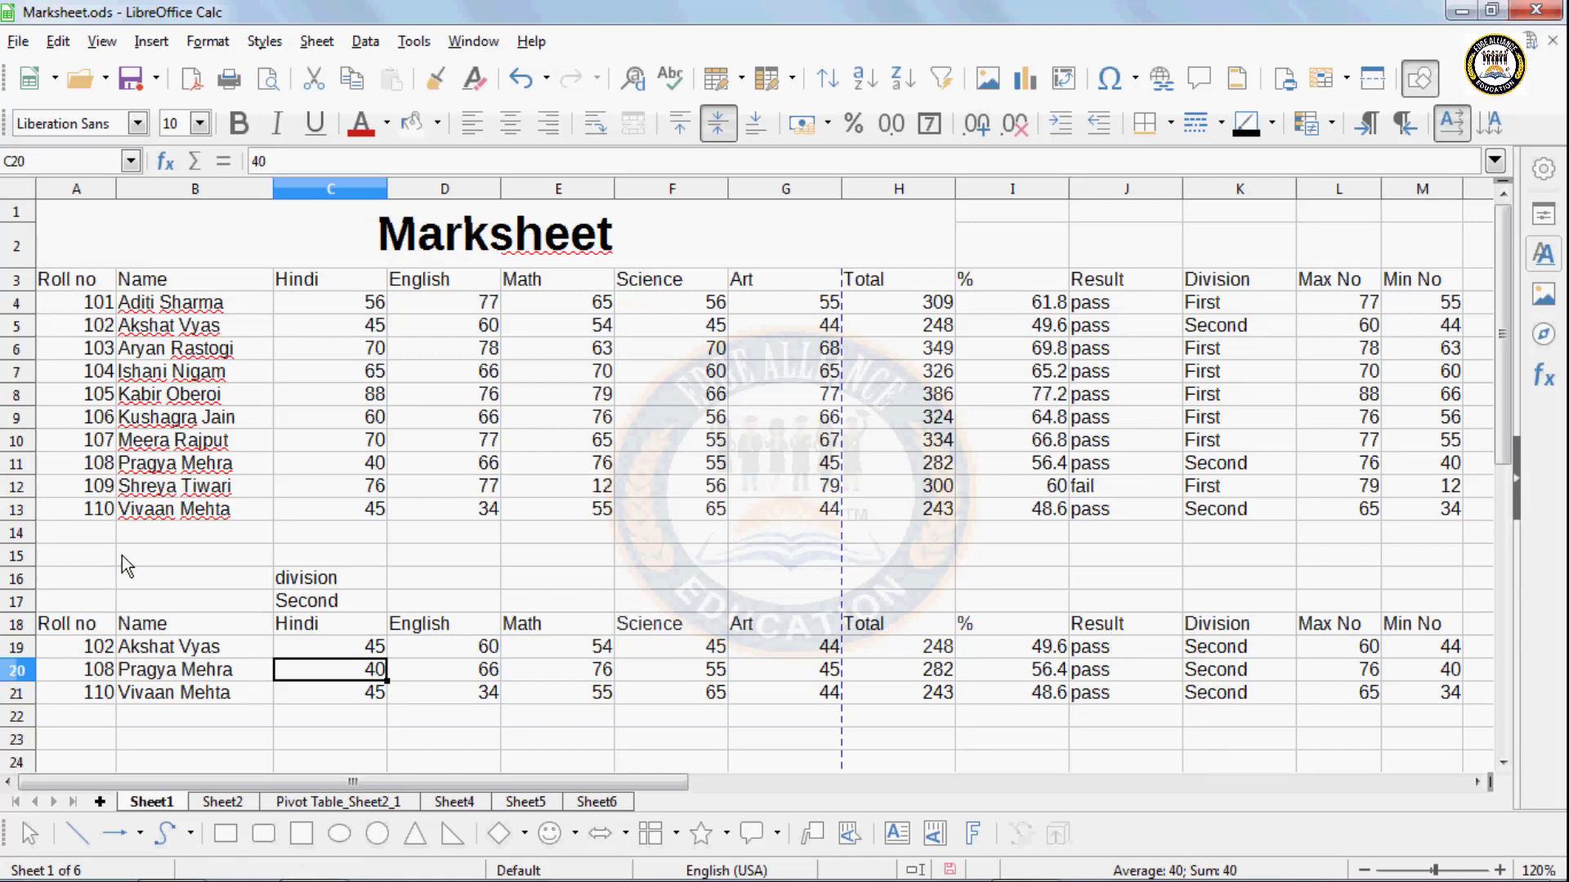
pyautogui.moveTo(85, 555); pyautogui.dragTo(1455, 730)
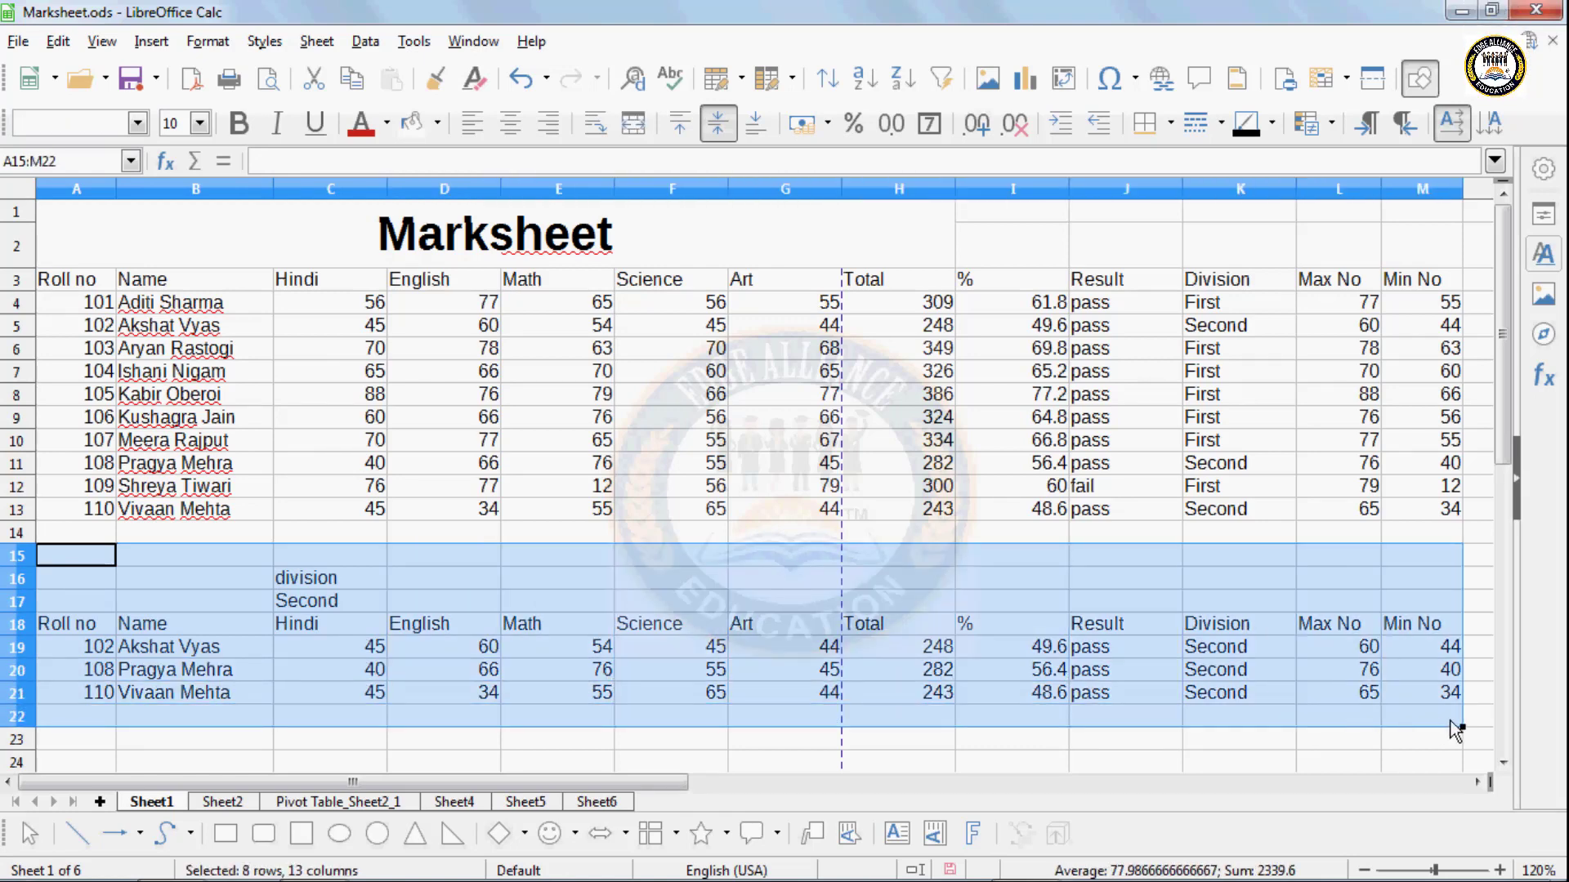
pyautogui.press('Delete')
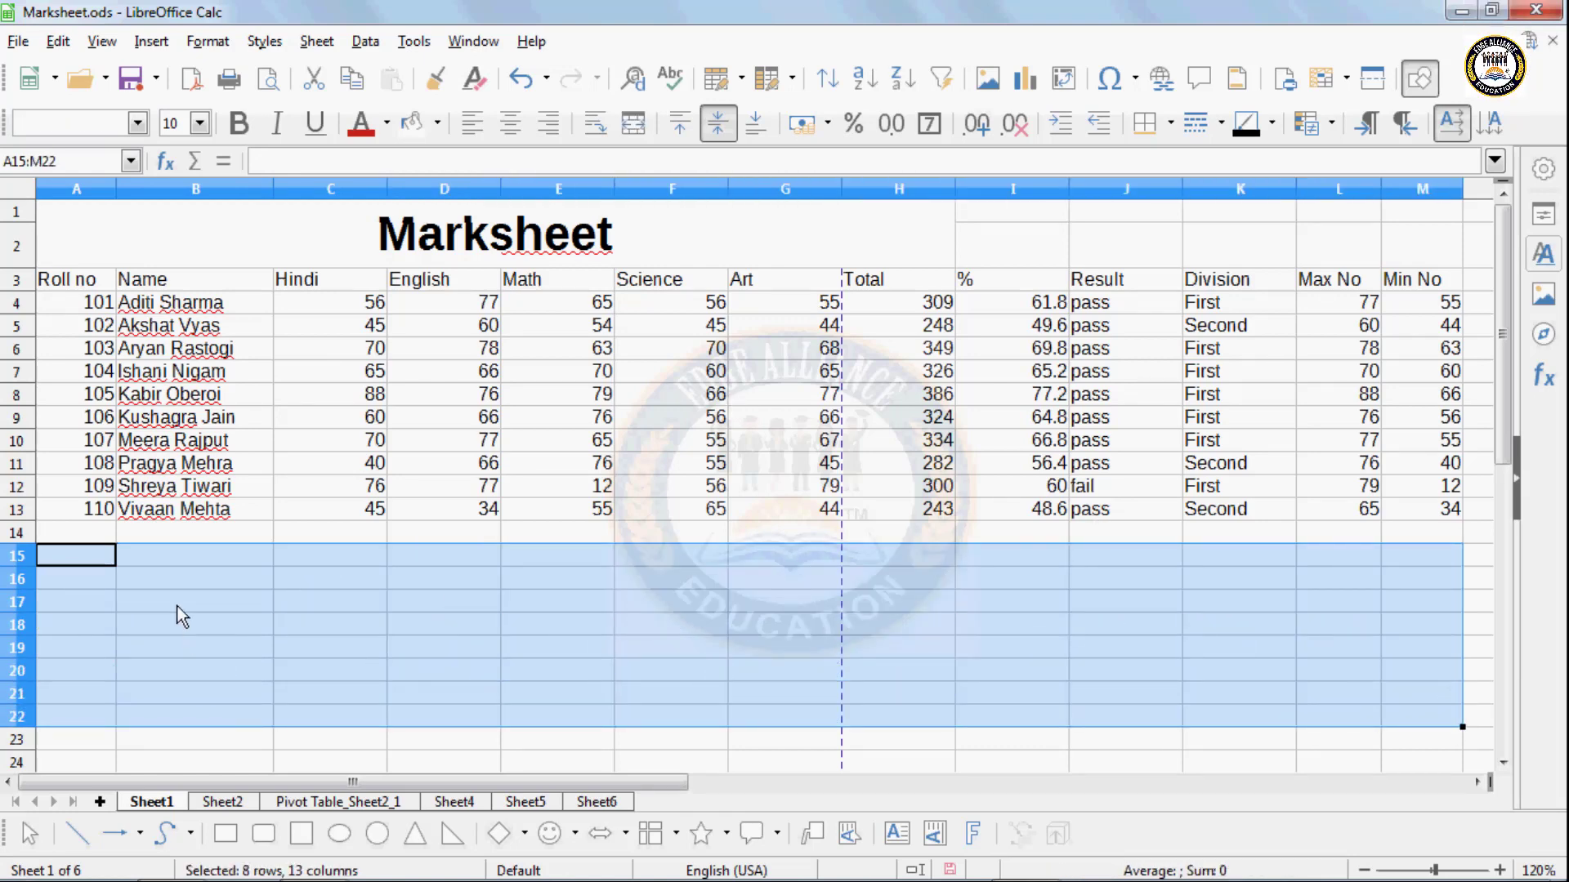
pyautogui.click(178, 606)
pyautogui.click(412, 41)
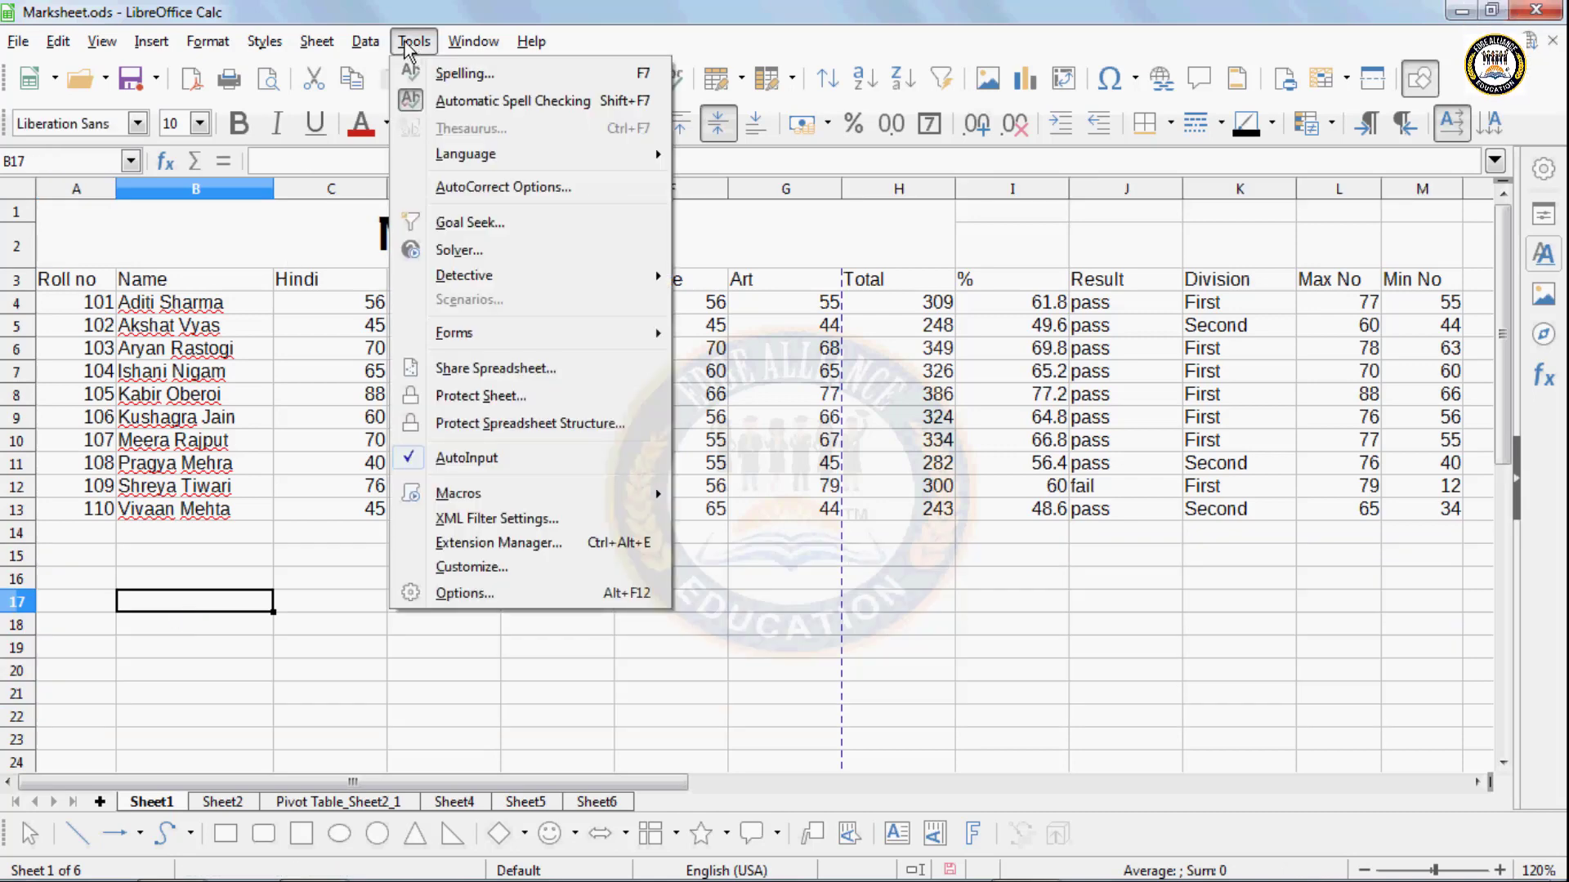
pyautogui.moveTo(366, 41)
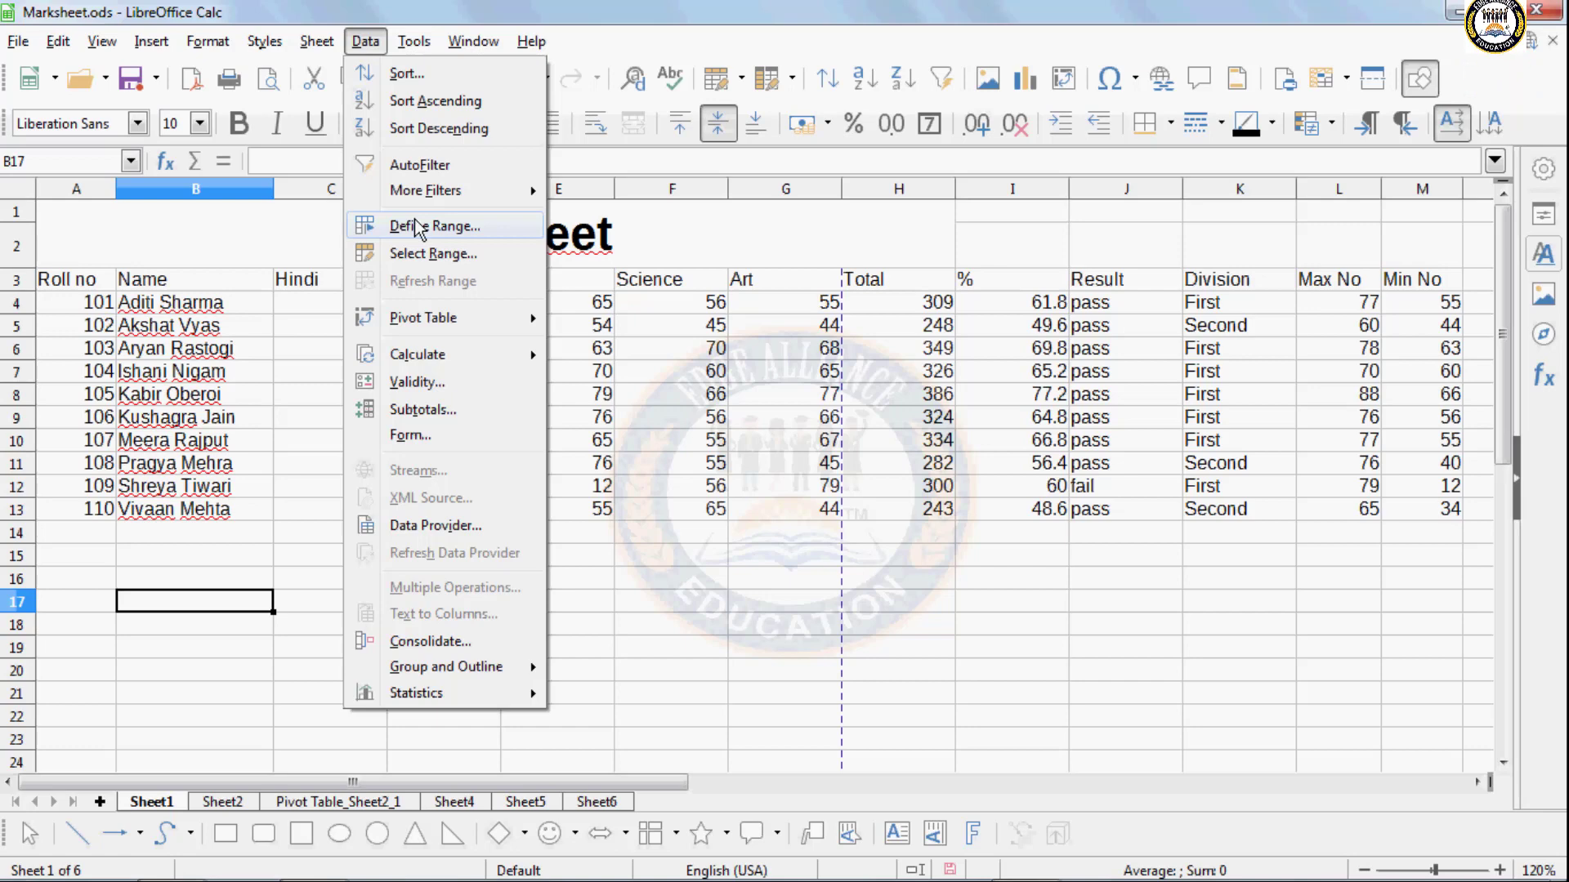
pyautogui.click(210, 415)
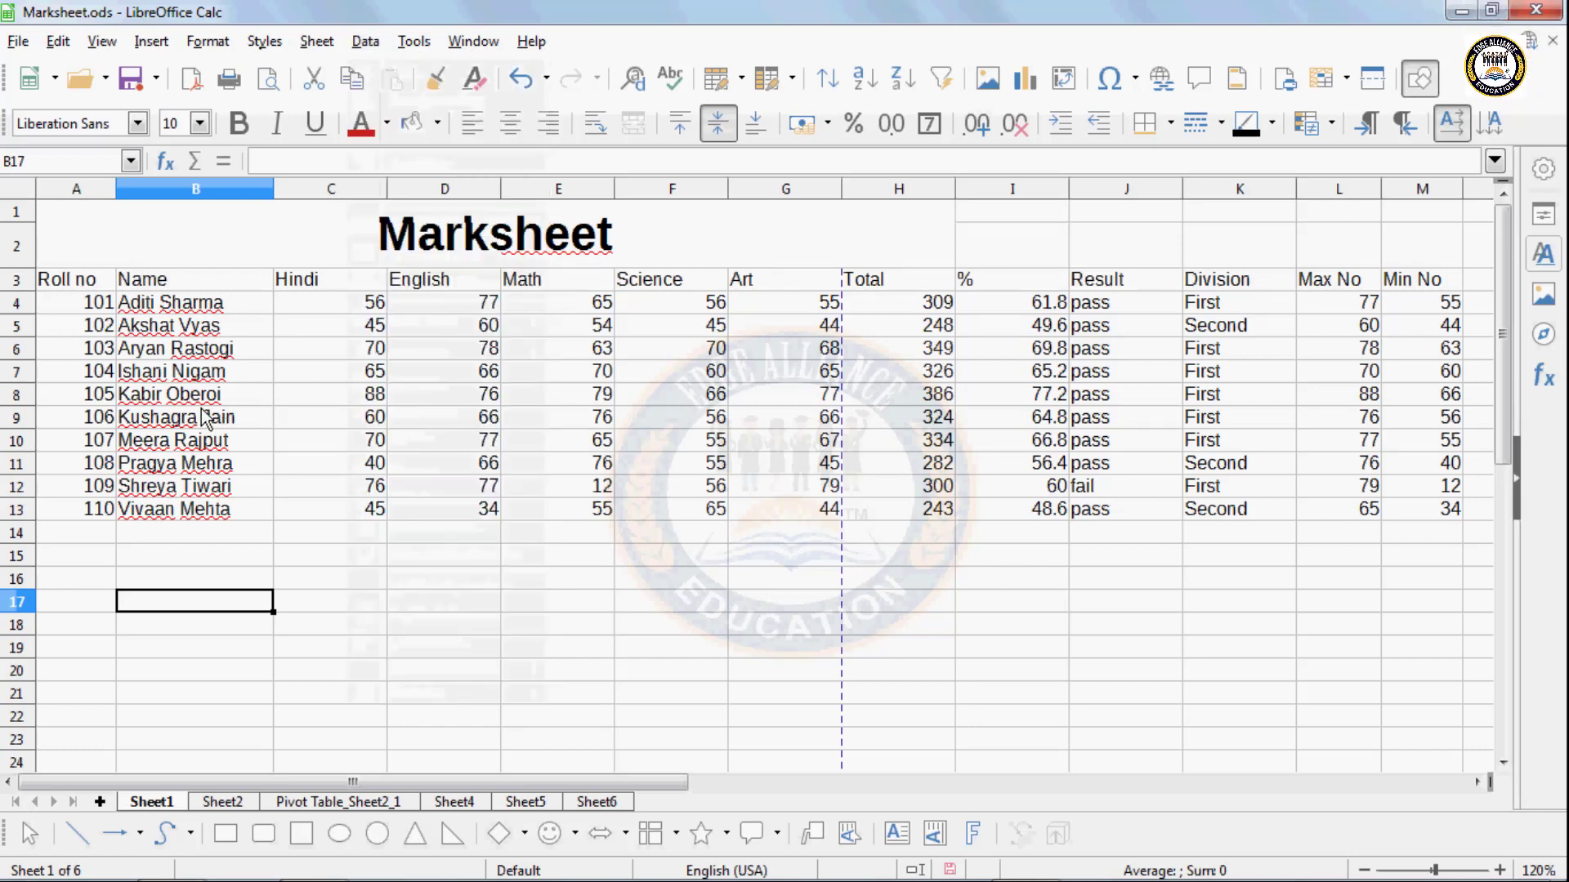
pyautogui.moveTo(92, 284); pyautogui.dragTo(1100, 375)
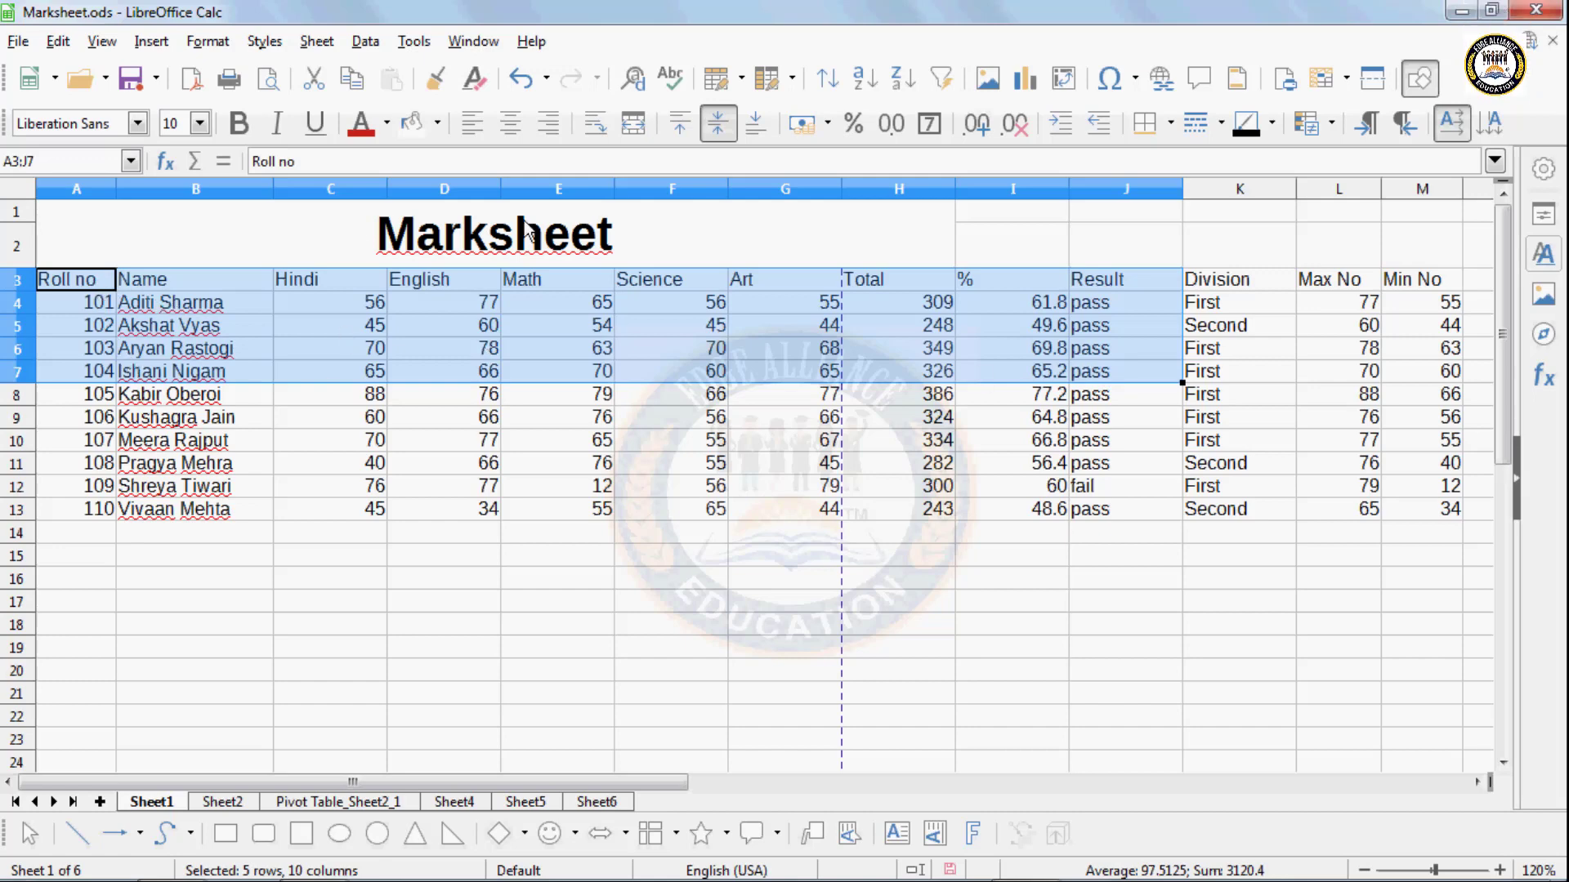
pyautogui.click(214, 421)
# - Define a database range named First for marksheet cells A3:I8
pyautogui.moveTo(100, 281); pyautogui.dragTo(997, 397)
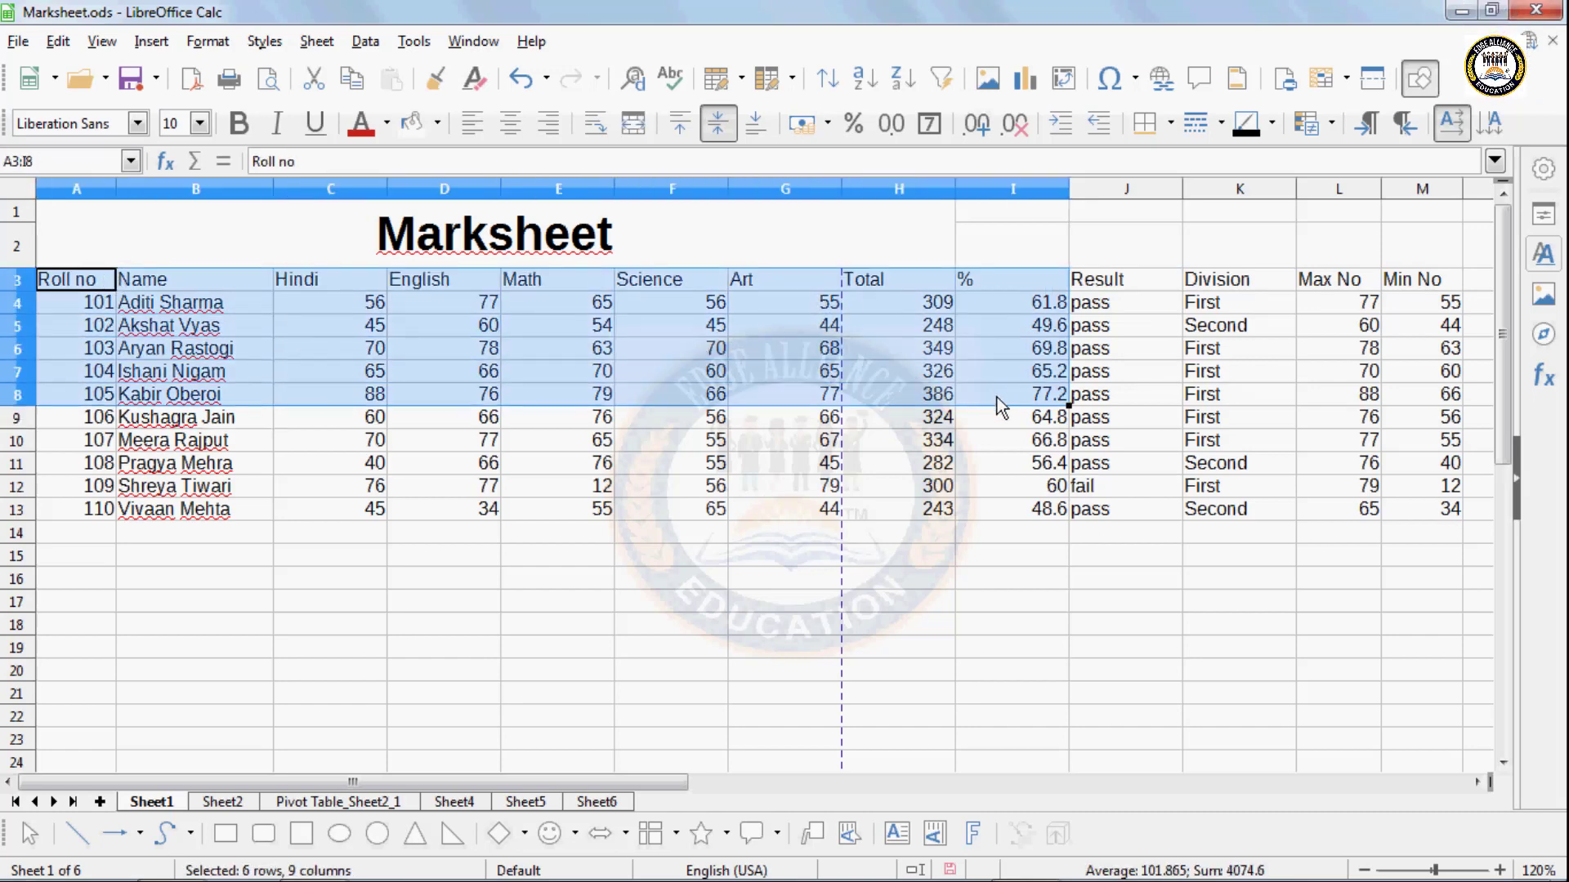
pyautogui.click(365, 42)
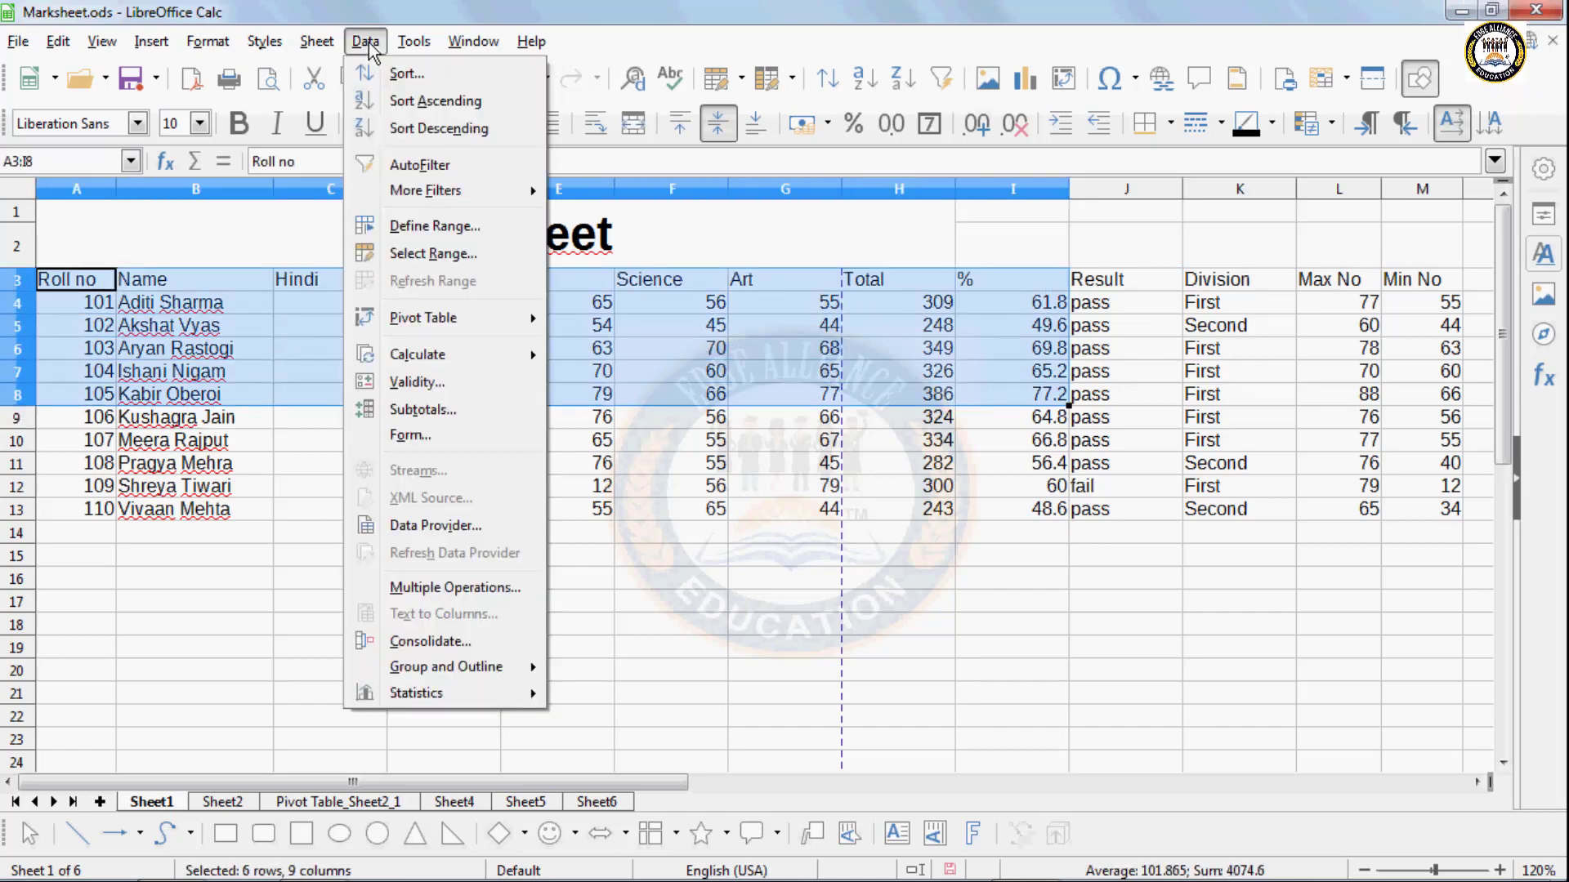
pyautogui.click(434, 227)
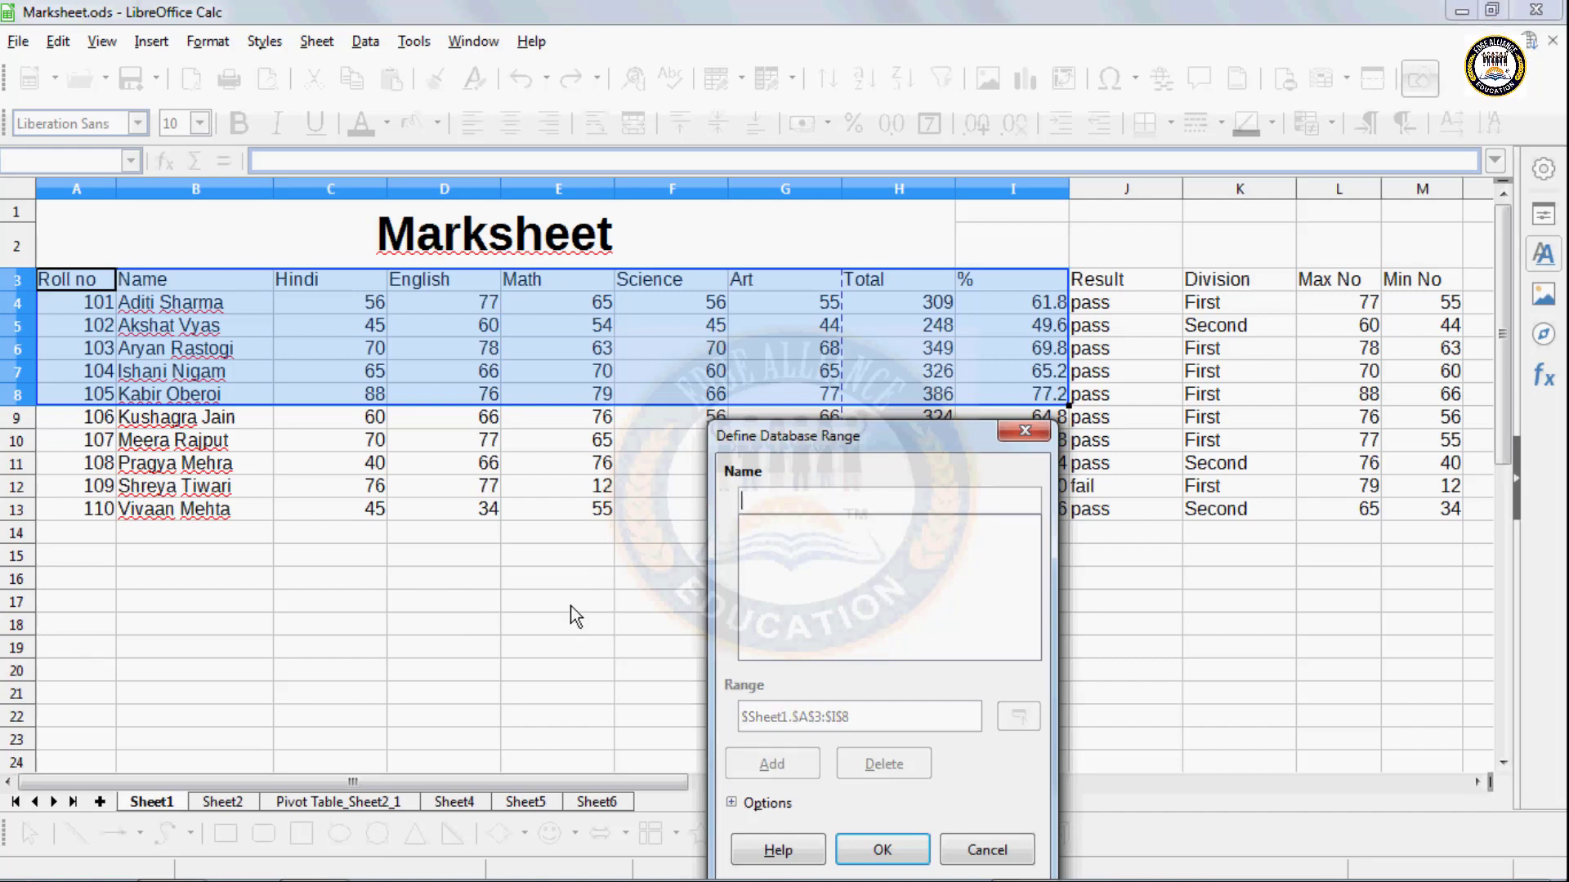
pyautogui.write('First')
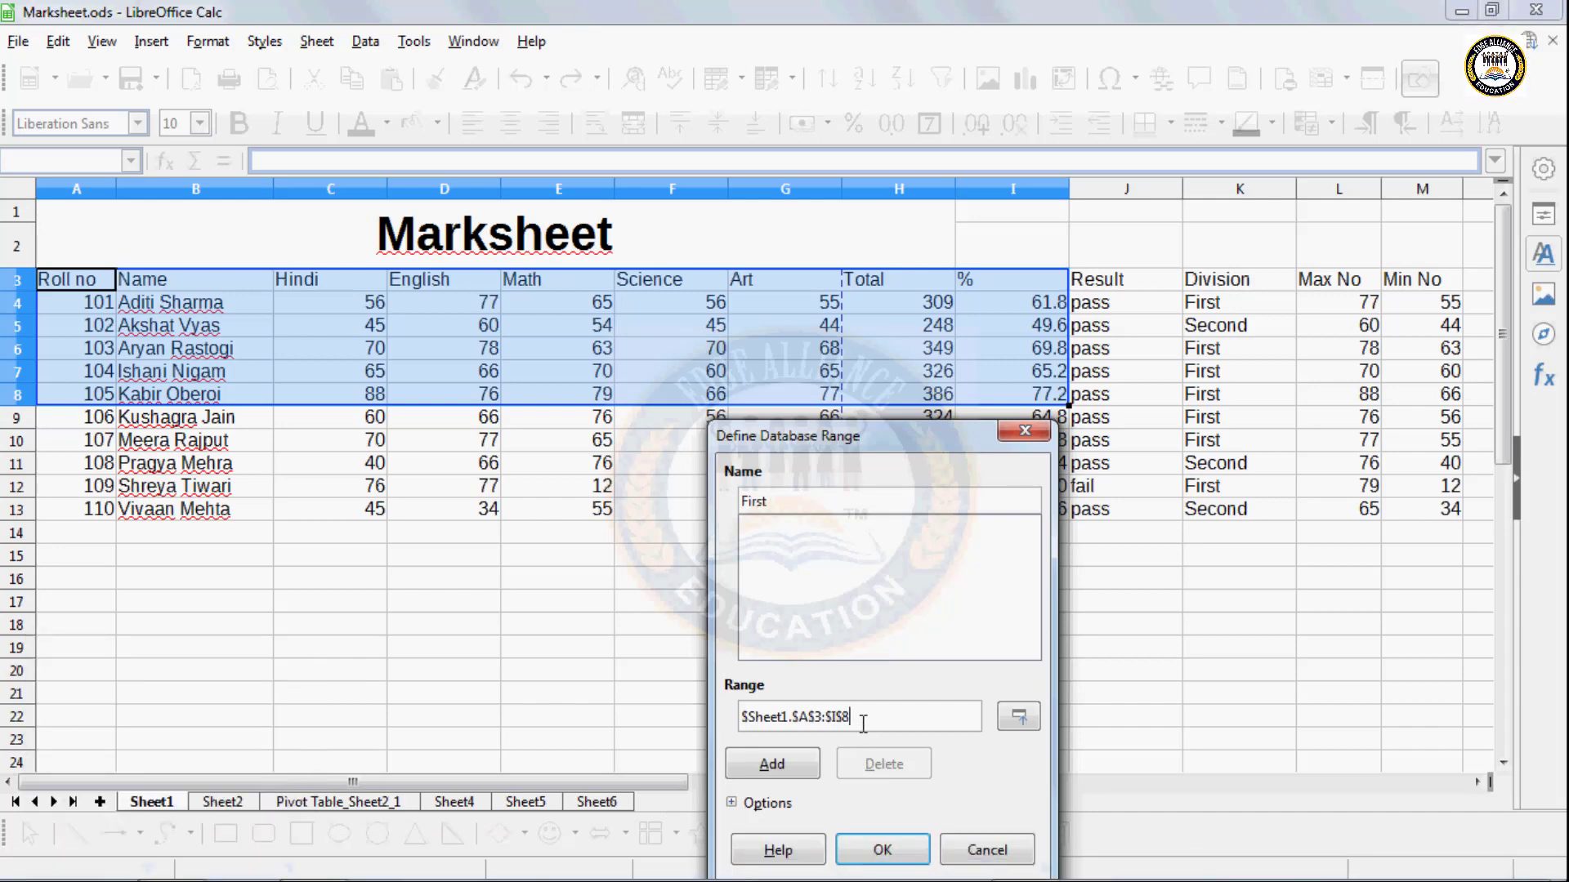
pyautogui.click(797, 762)
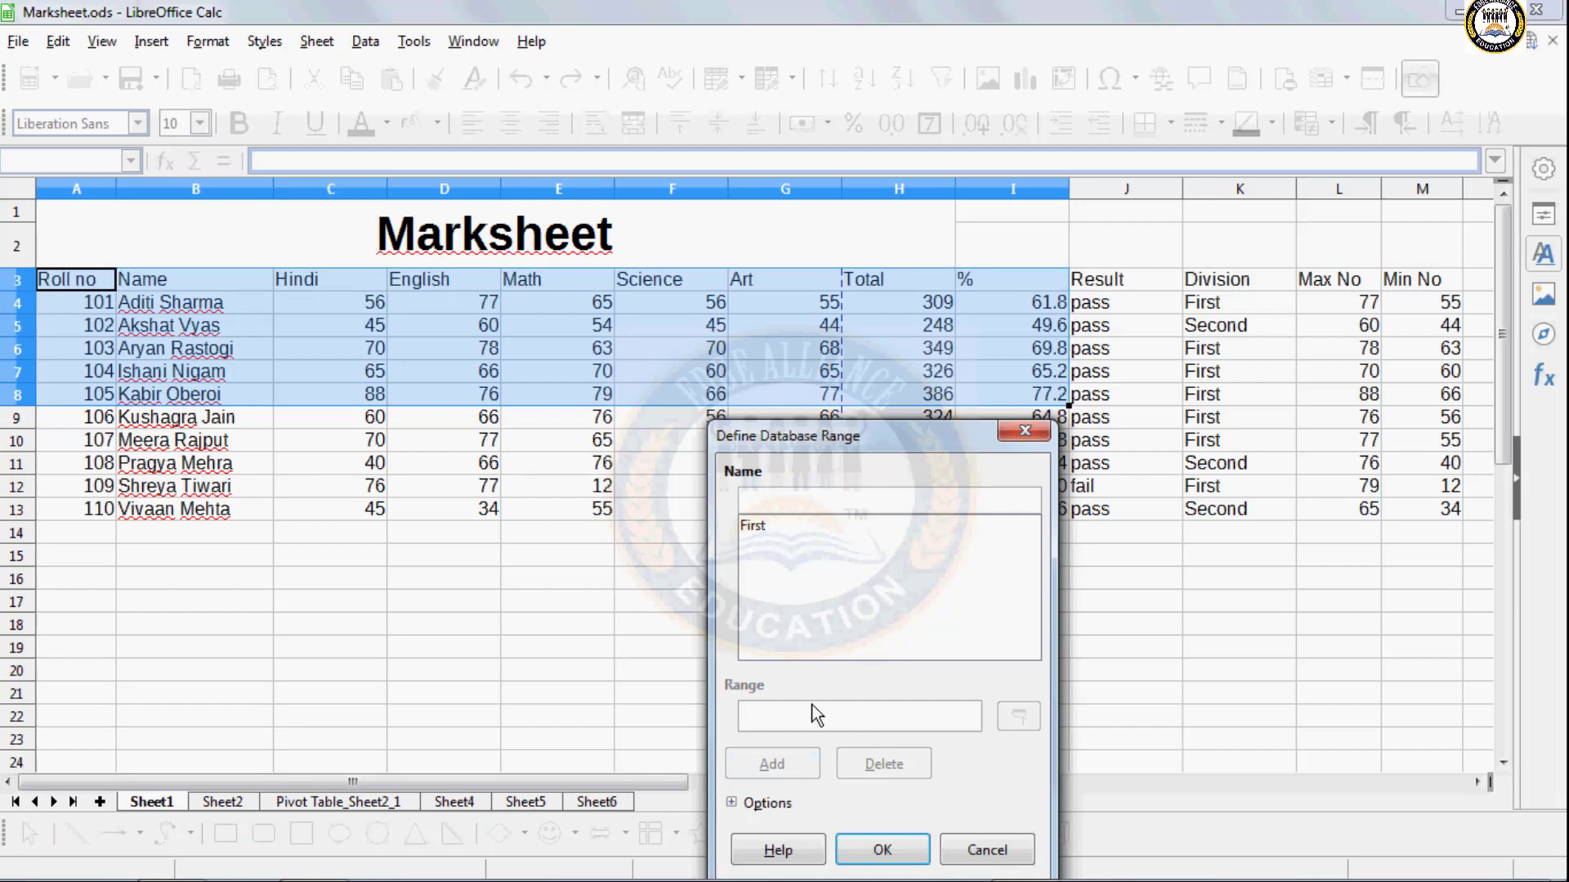
pyautogui.click(884, 848)
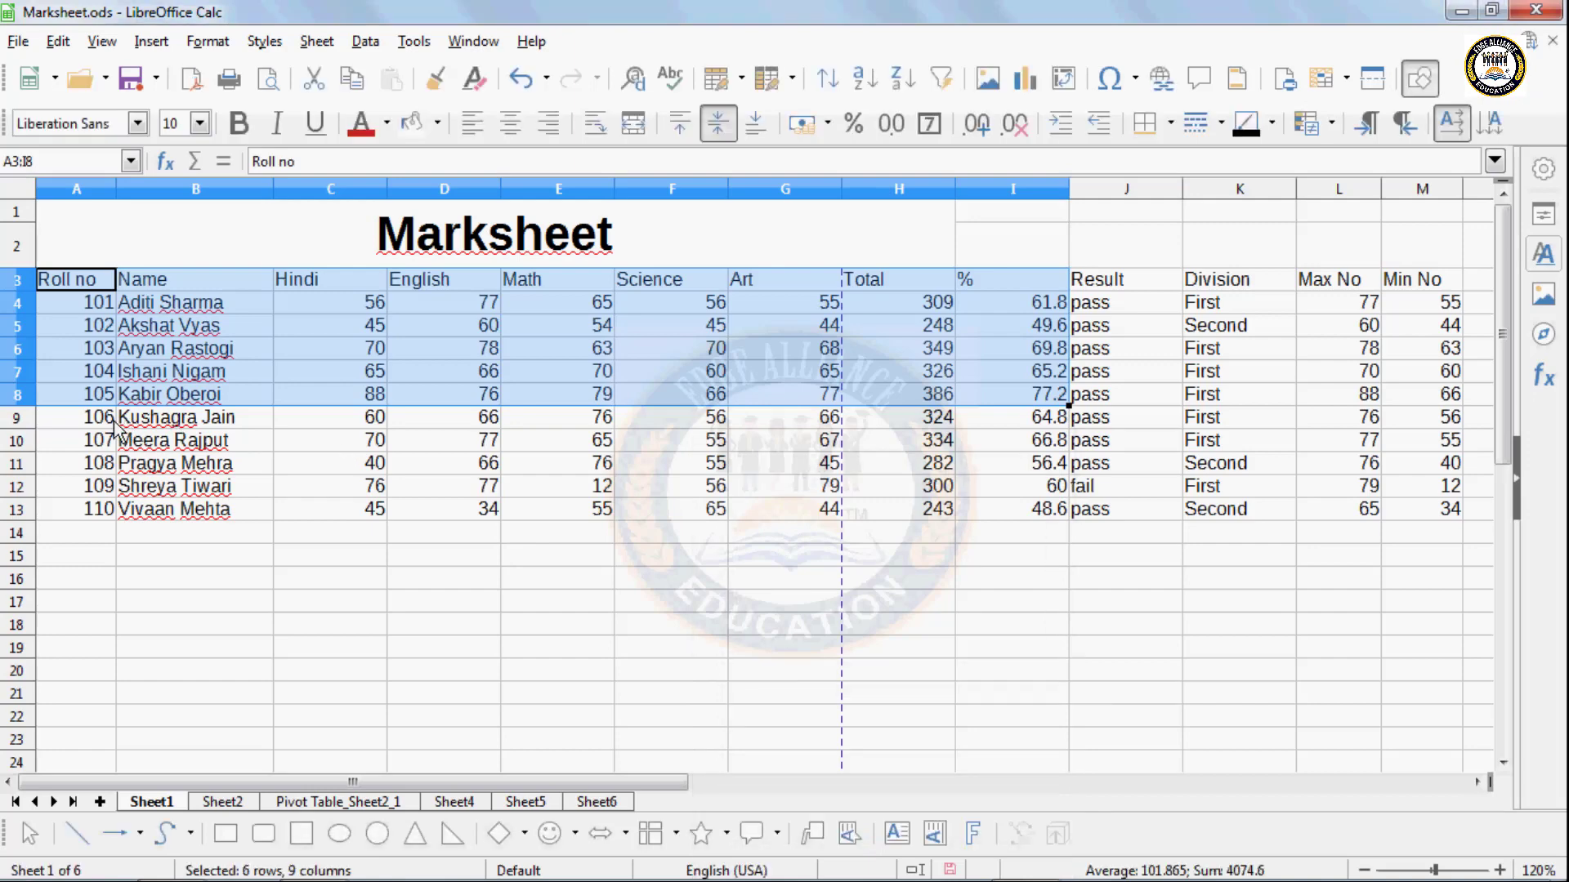
# - Define a database range named Second for marksheet cells A9:H13
pyautogui.moveTo(111, 425); pyautogui.dragTo(899, 519)
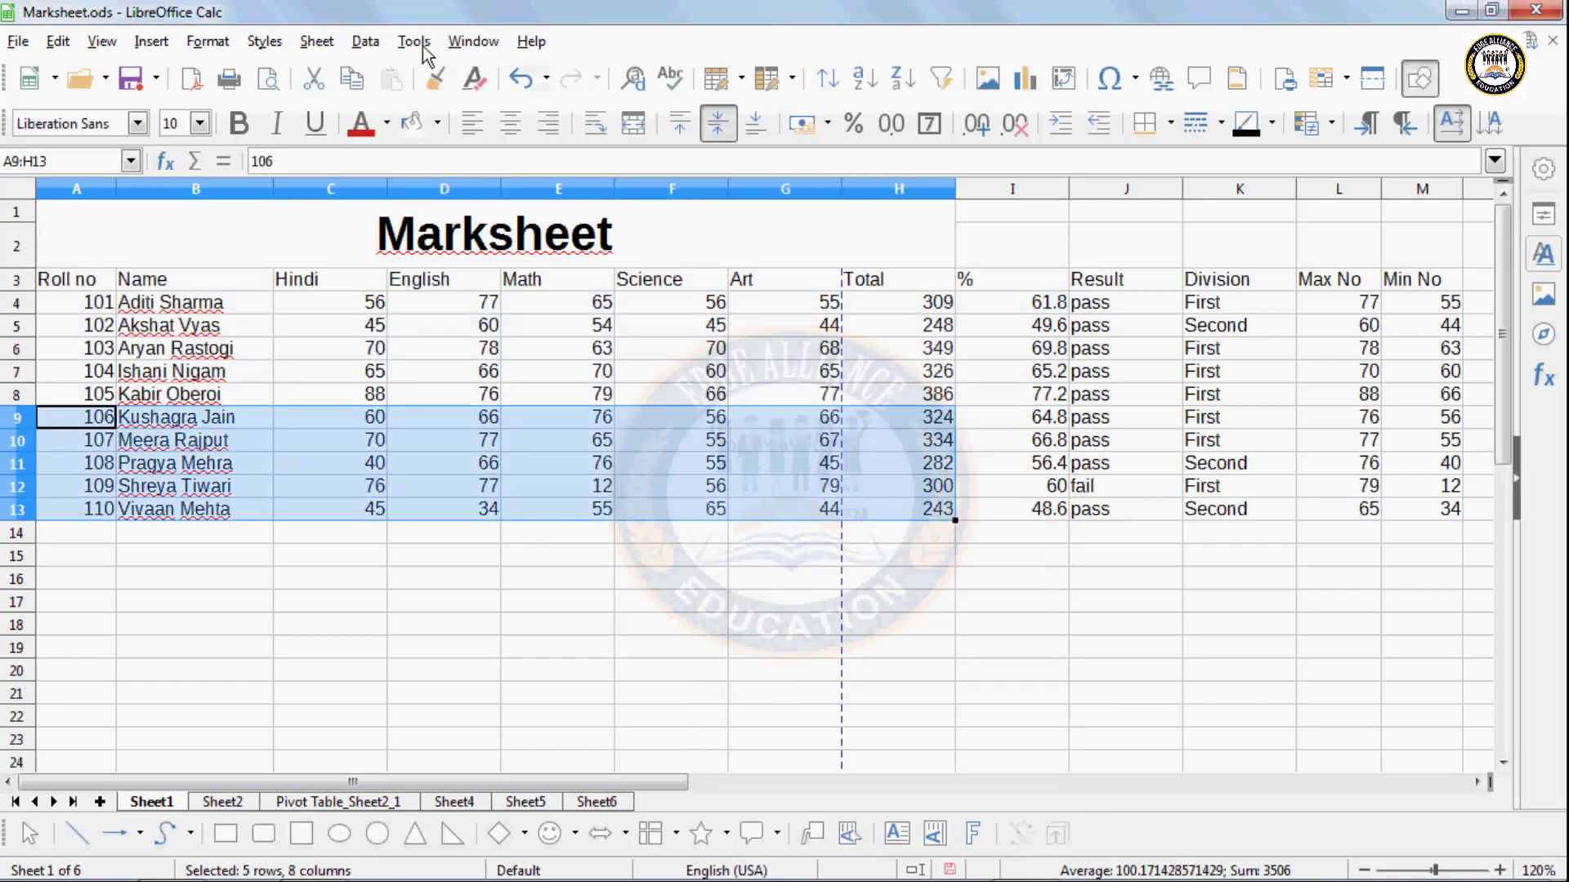
pyautogui.click(352, 44)
pyautogui.click(433, 225)
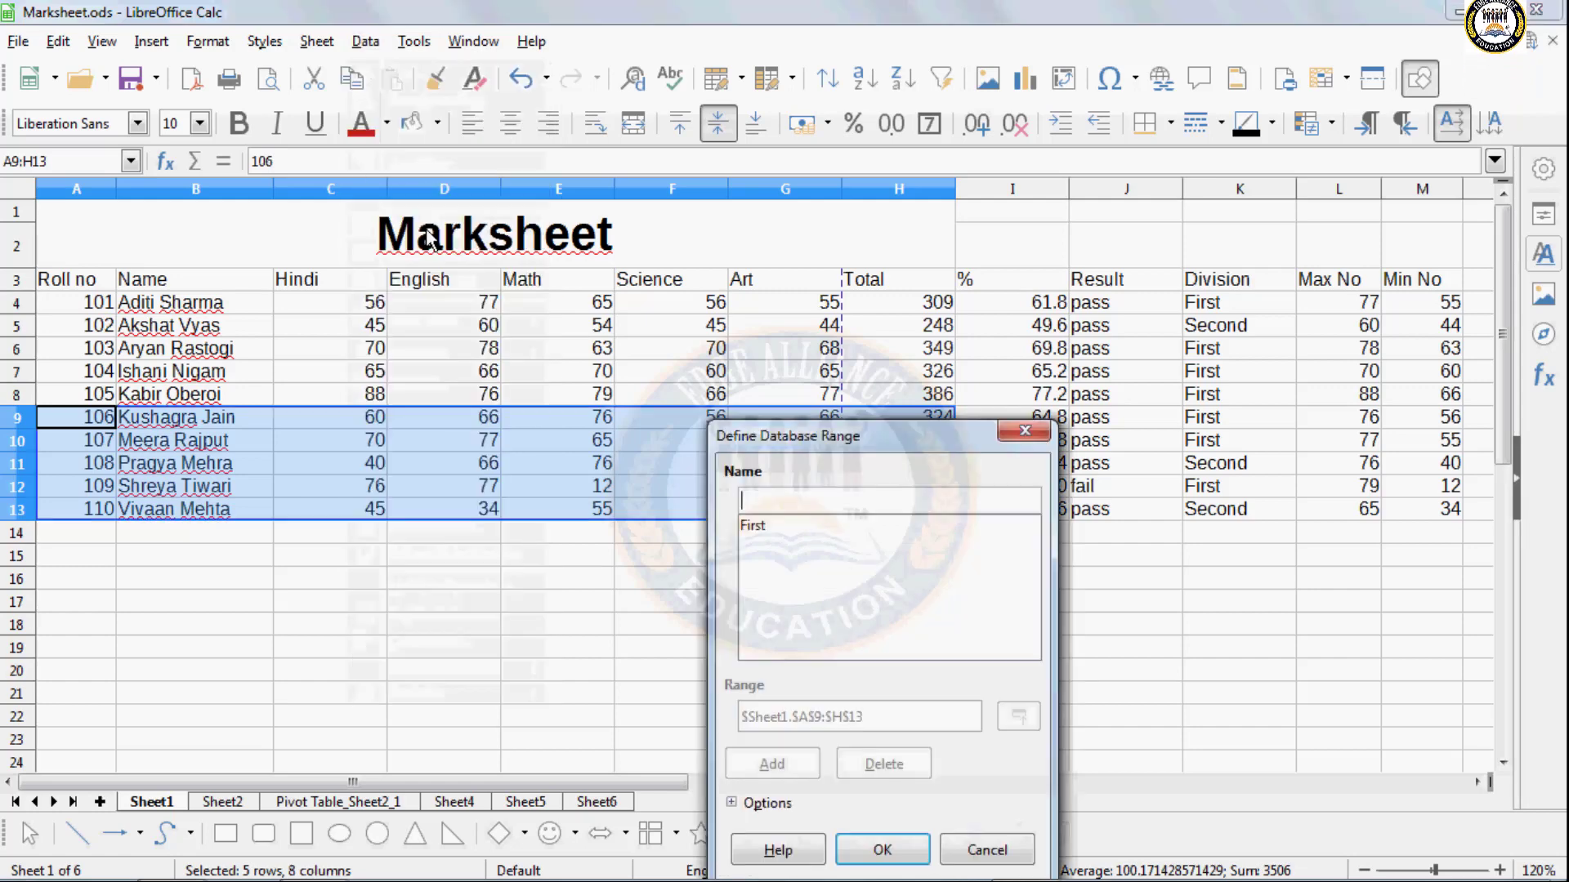
pyautogui.write('Se')
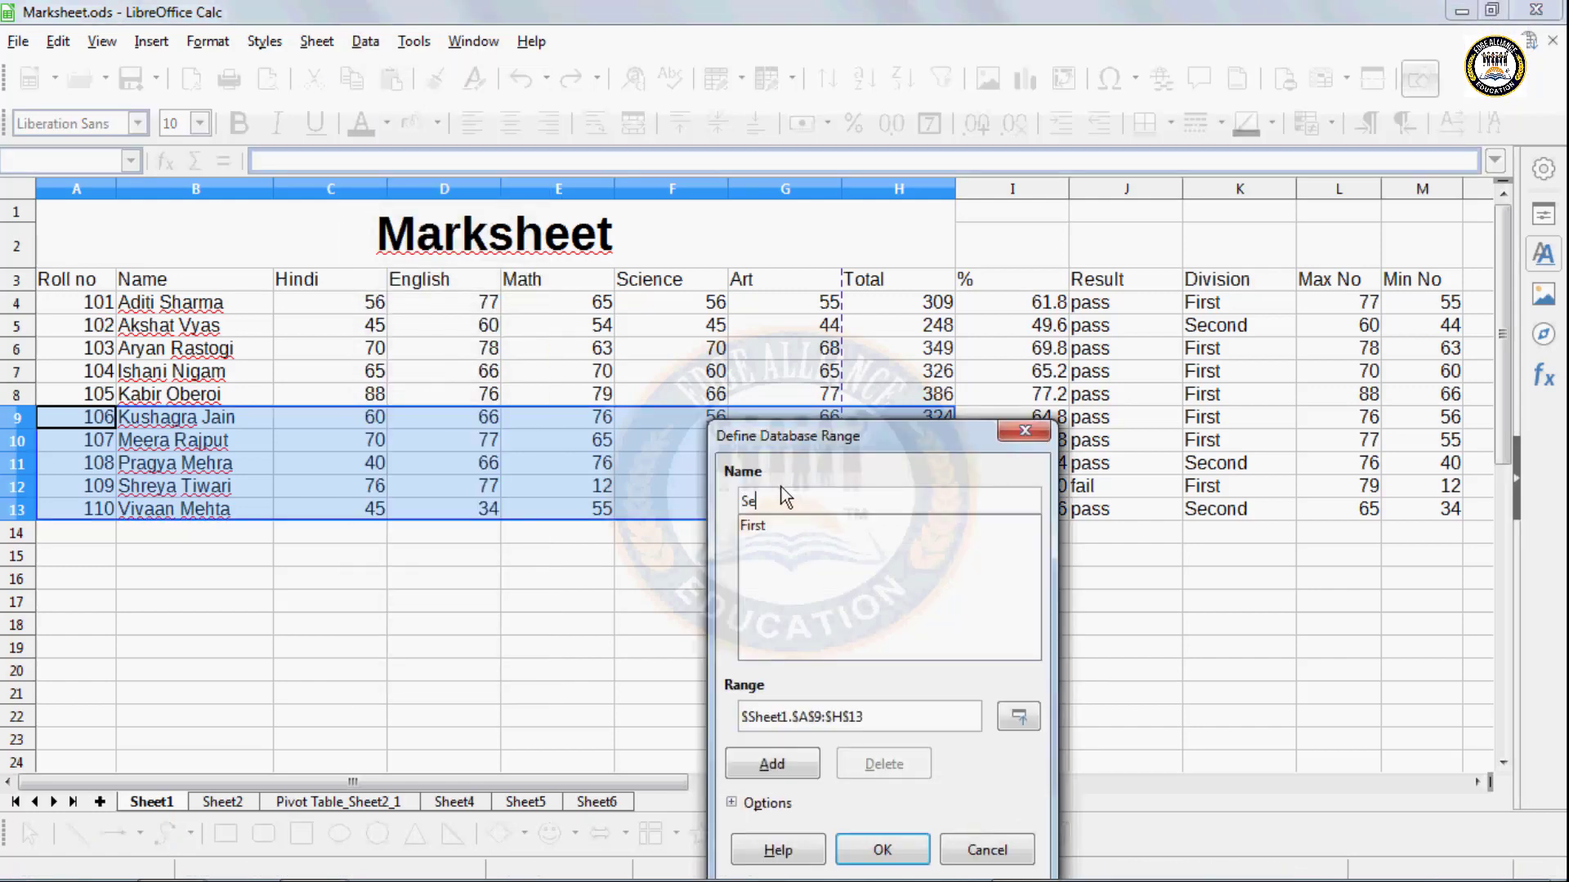
pyautogui.write('cond')
pyautogui.click(800, 768)
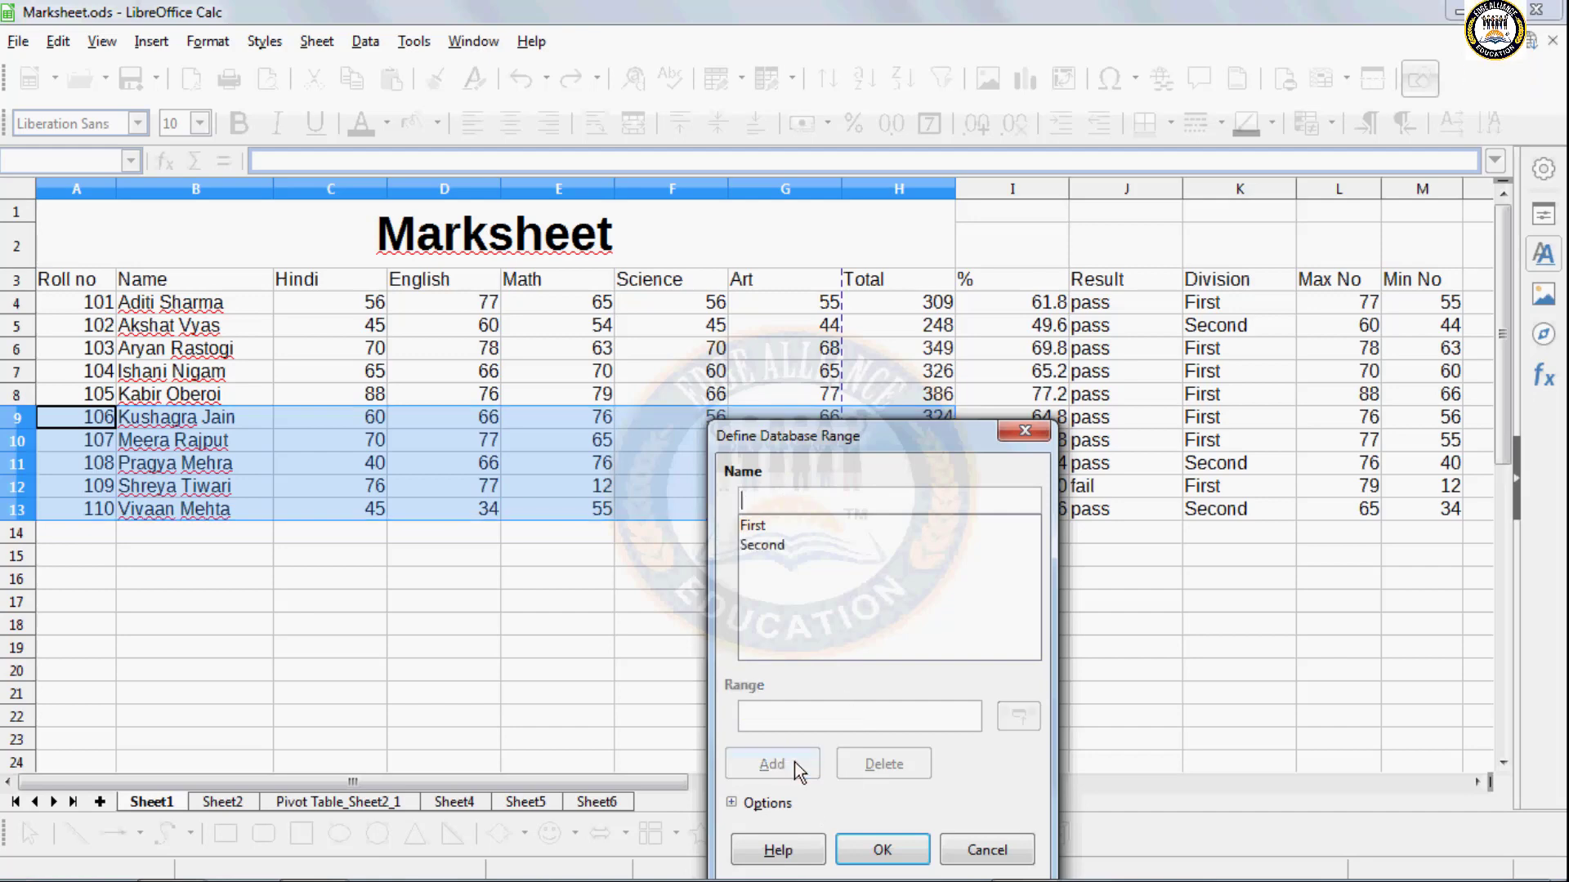
pyautogui.click(881, 848)
# - Start from an empty cell below the marksheet and select the database range First with Select Range
pyautogui.click(748, 706)
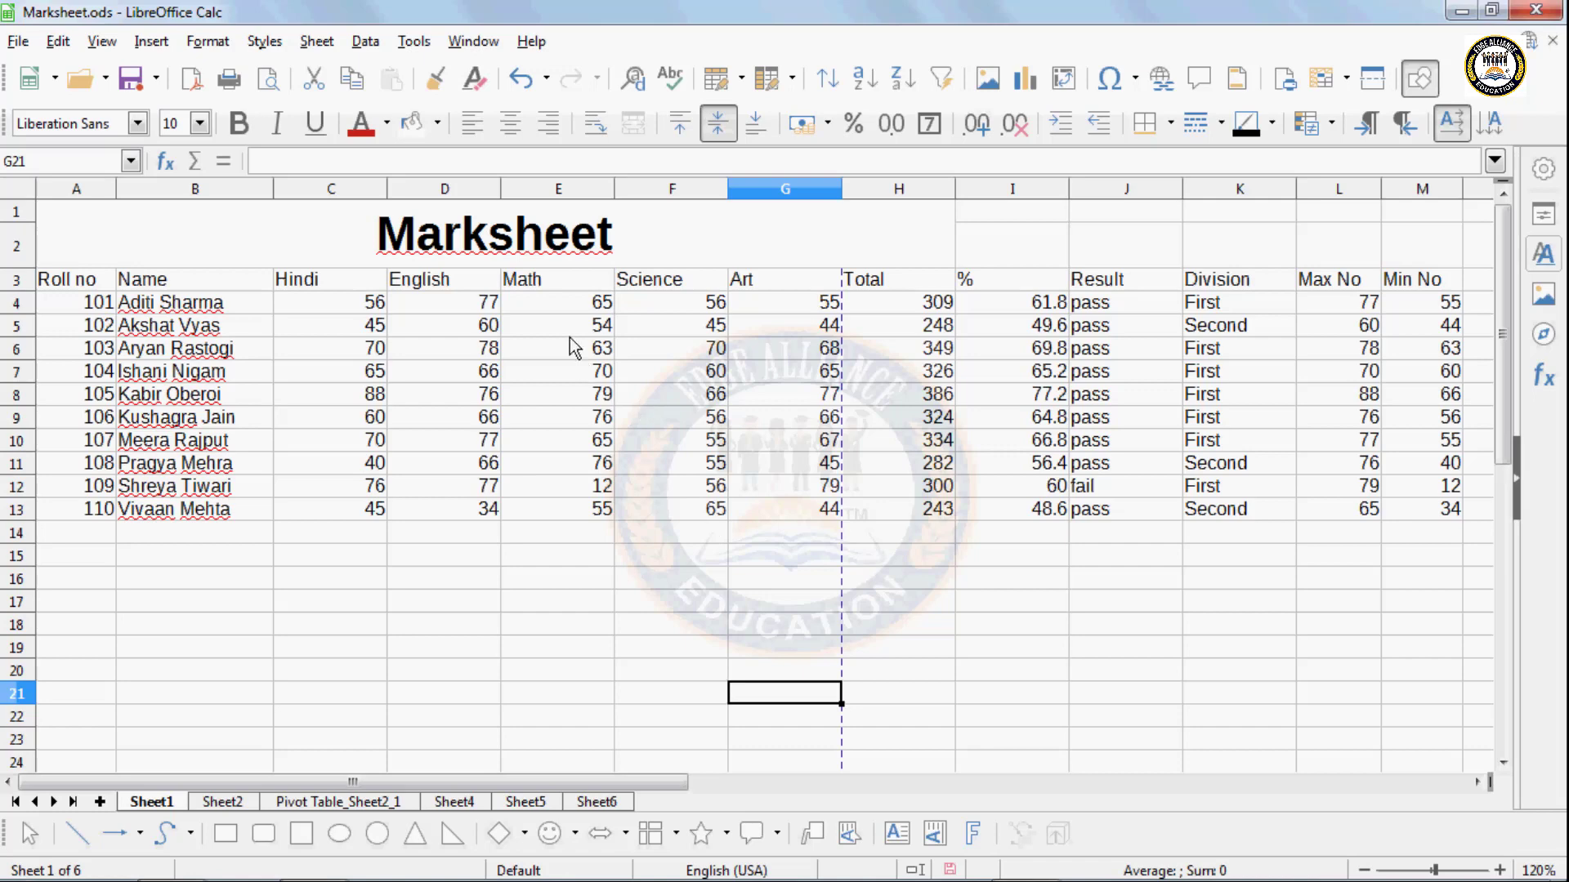
pyautogui.click(367, 42)
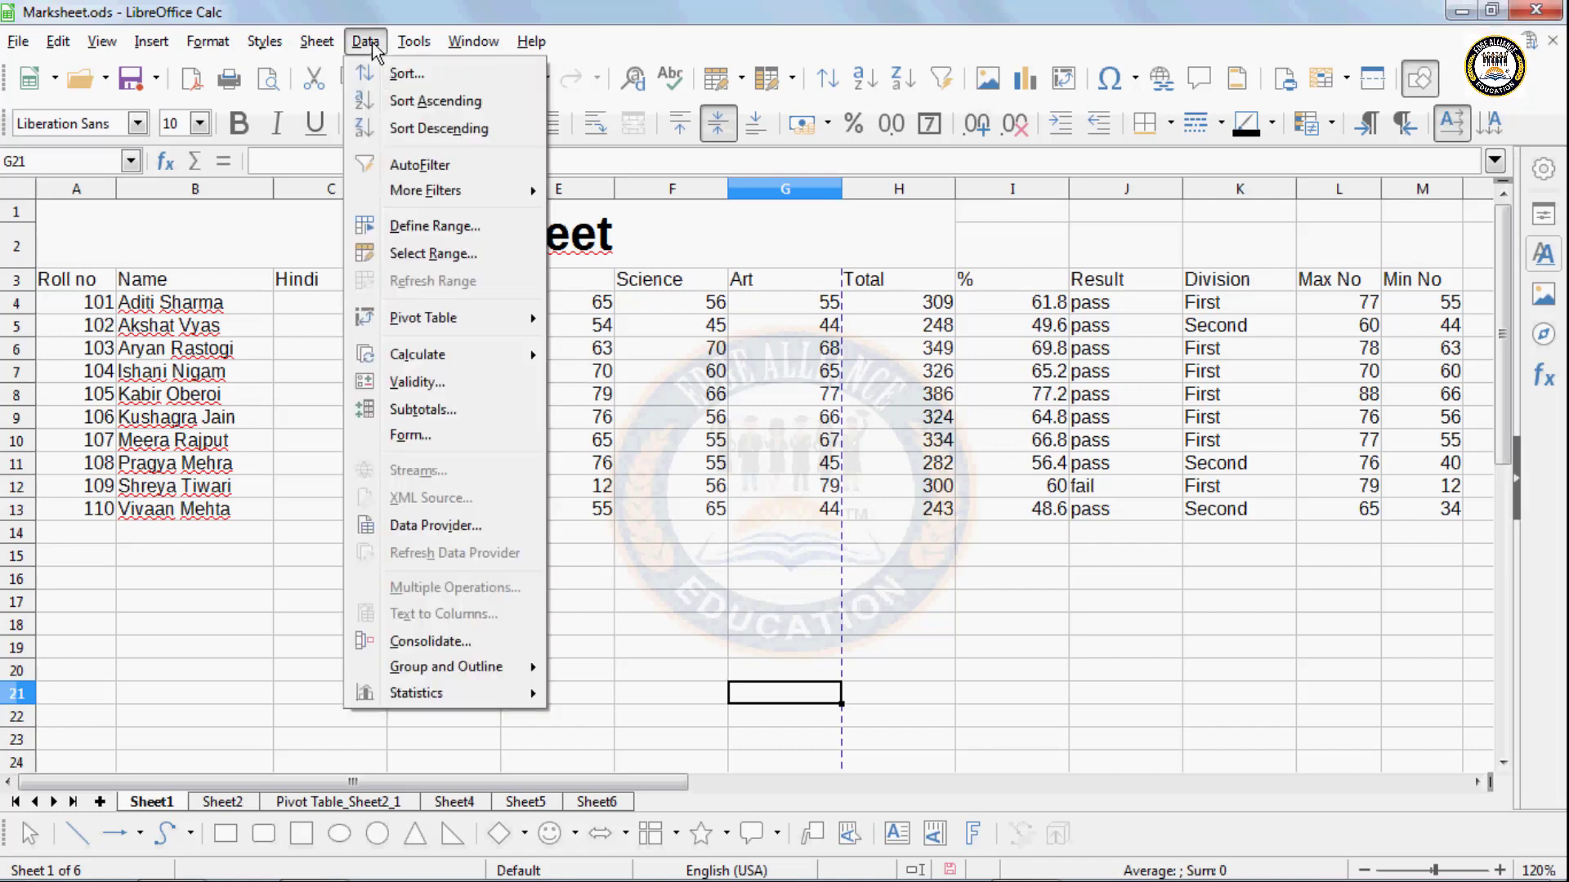
pyautogui.click(409, 258)
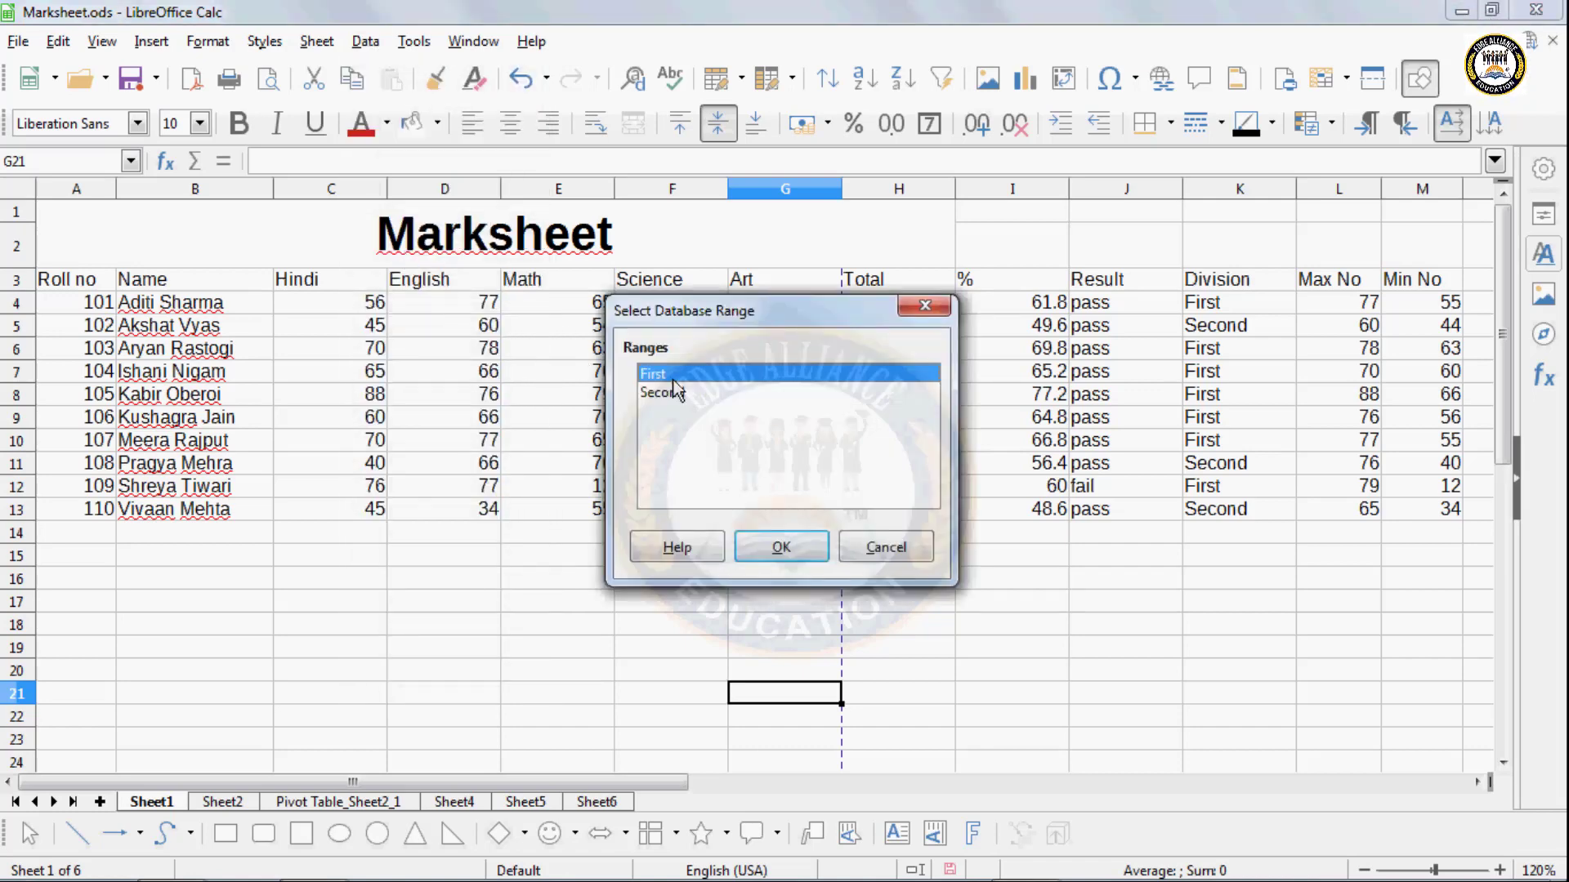
pyautogui.click(764, 540)
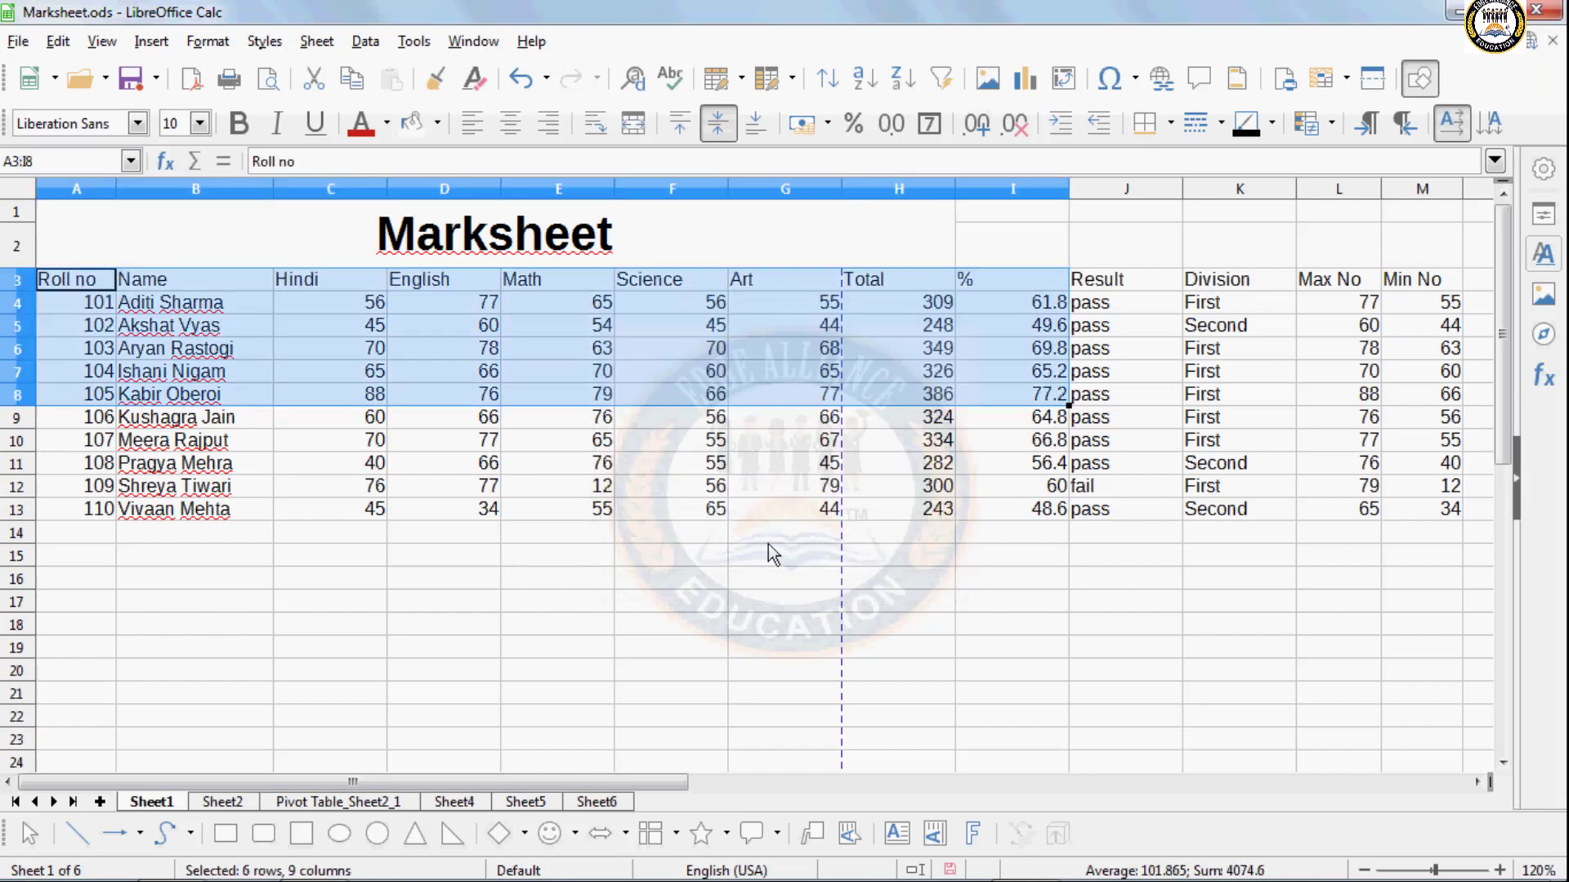
# - Switch the selection to the database range Second using Select Range
pyautogui.click(366, 43)
pyautogui.click(409, 255)
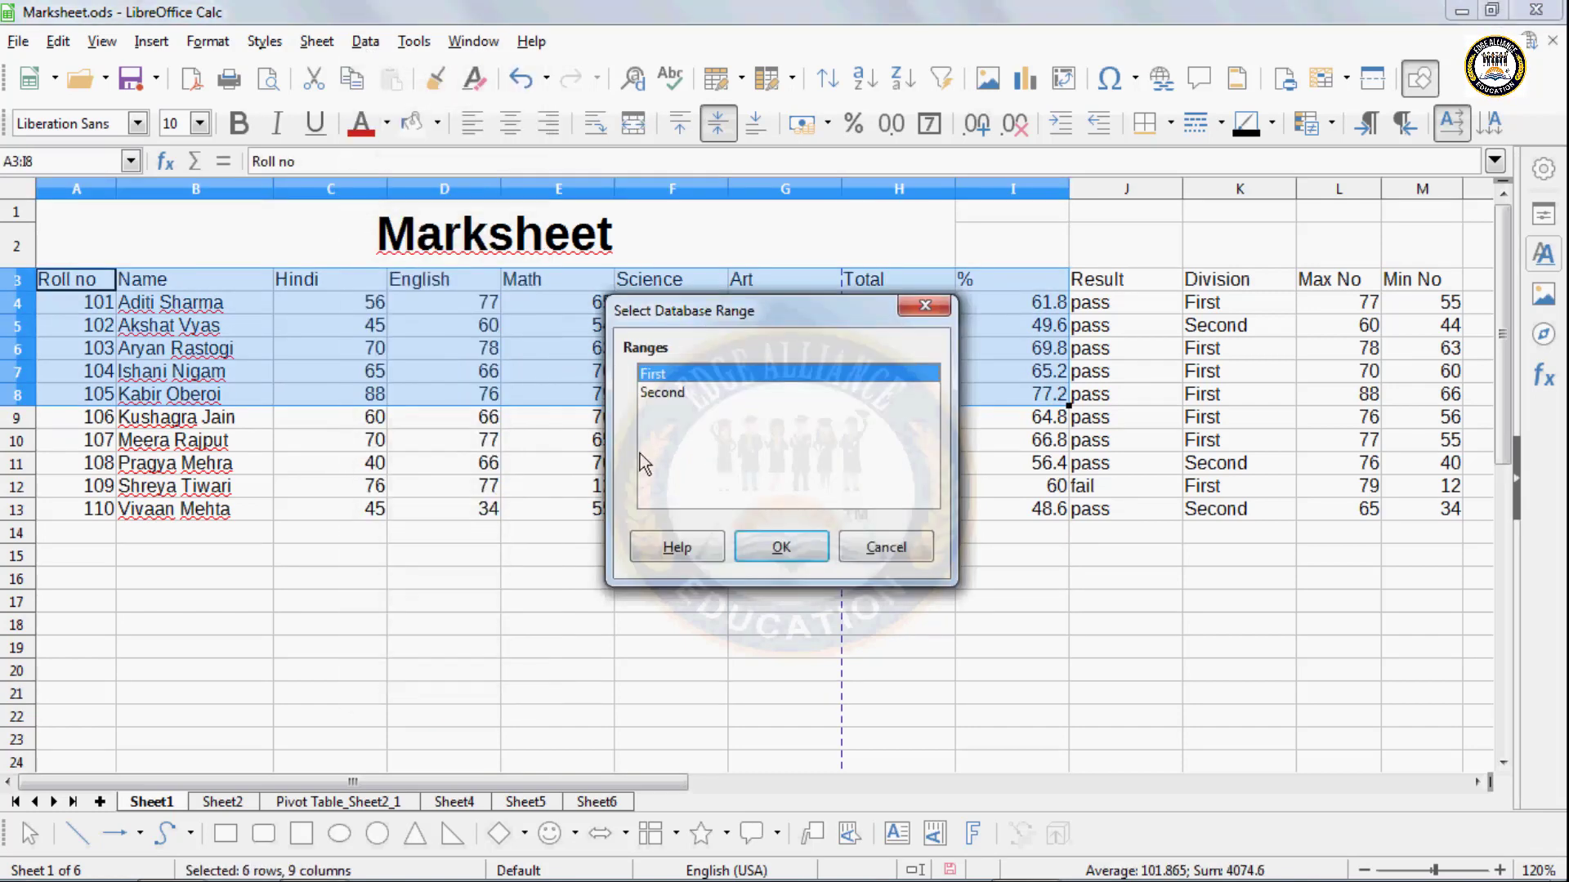
pyautogui.click(668, 395)
pyautogui.click(780, 545)
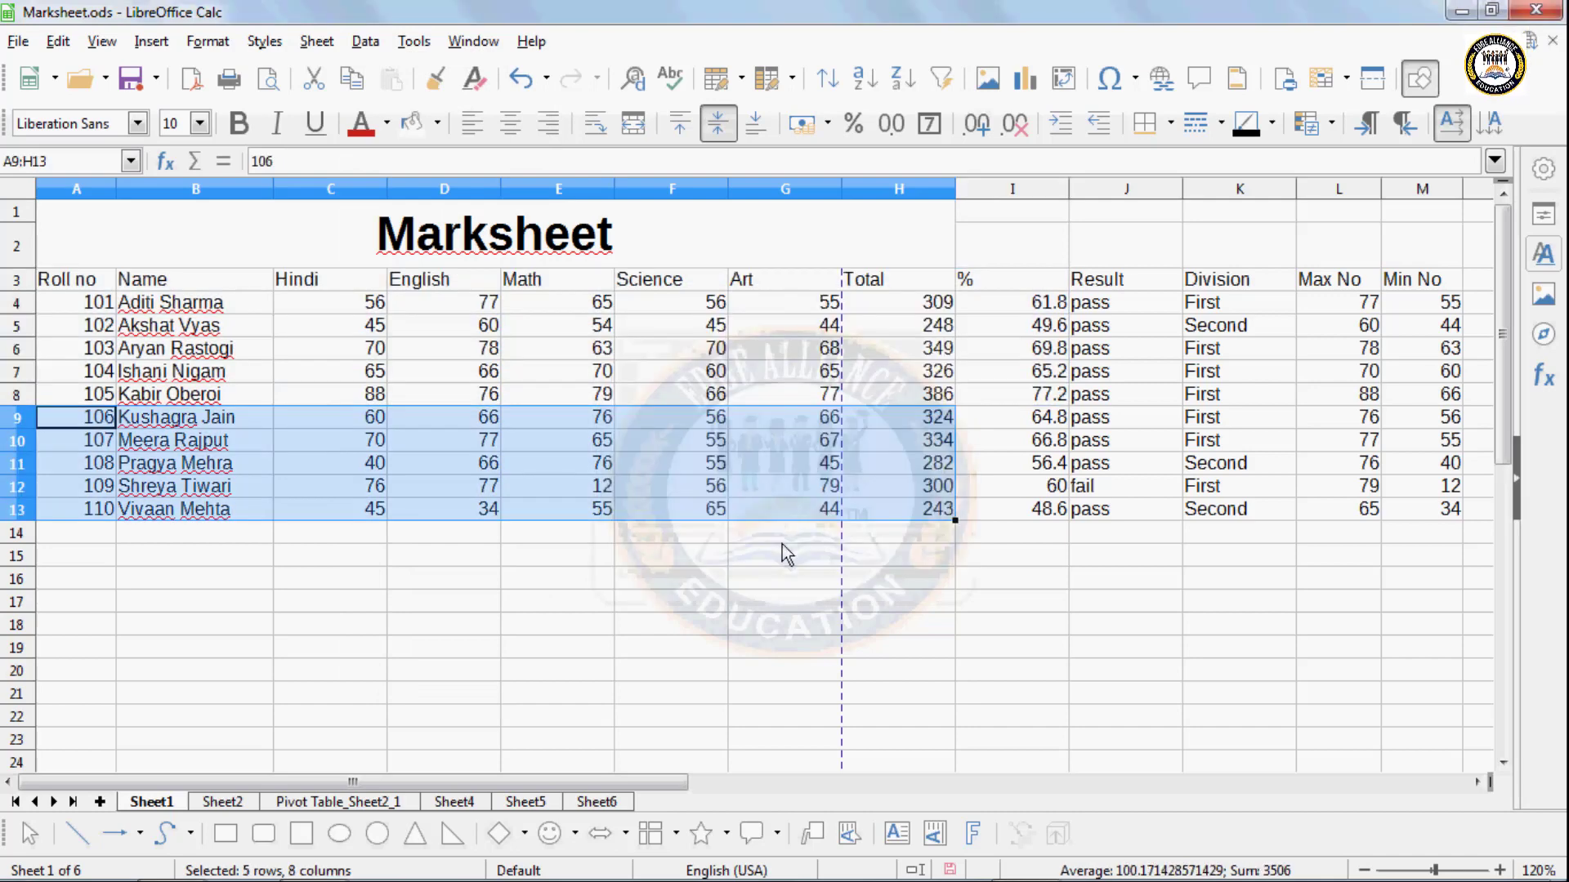
pyautogui.click(365, 42)
pyautogui.press('Escape')
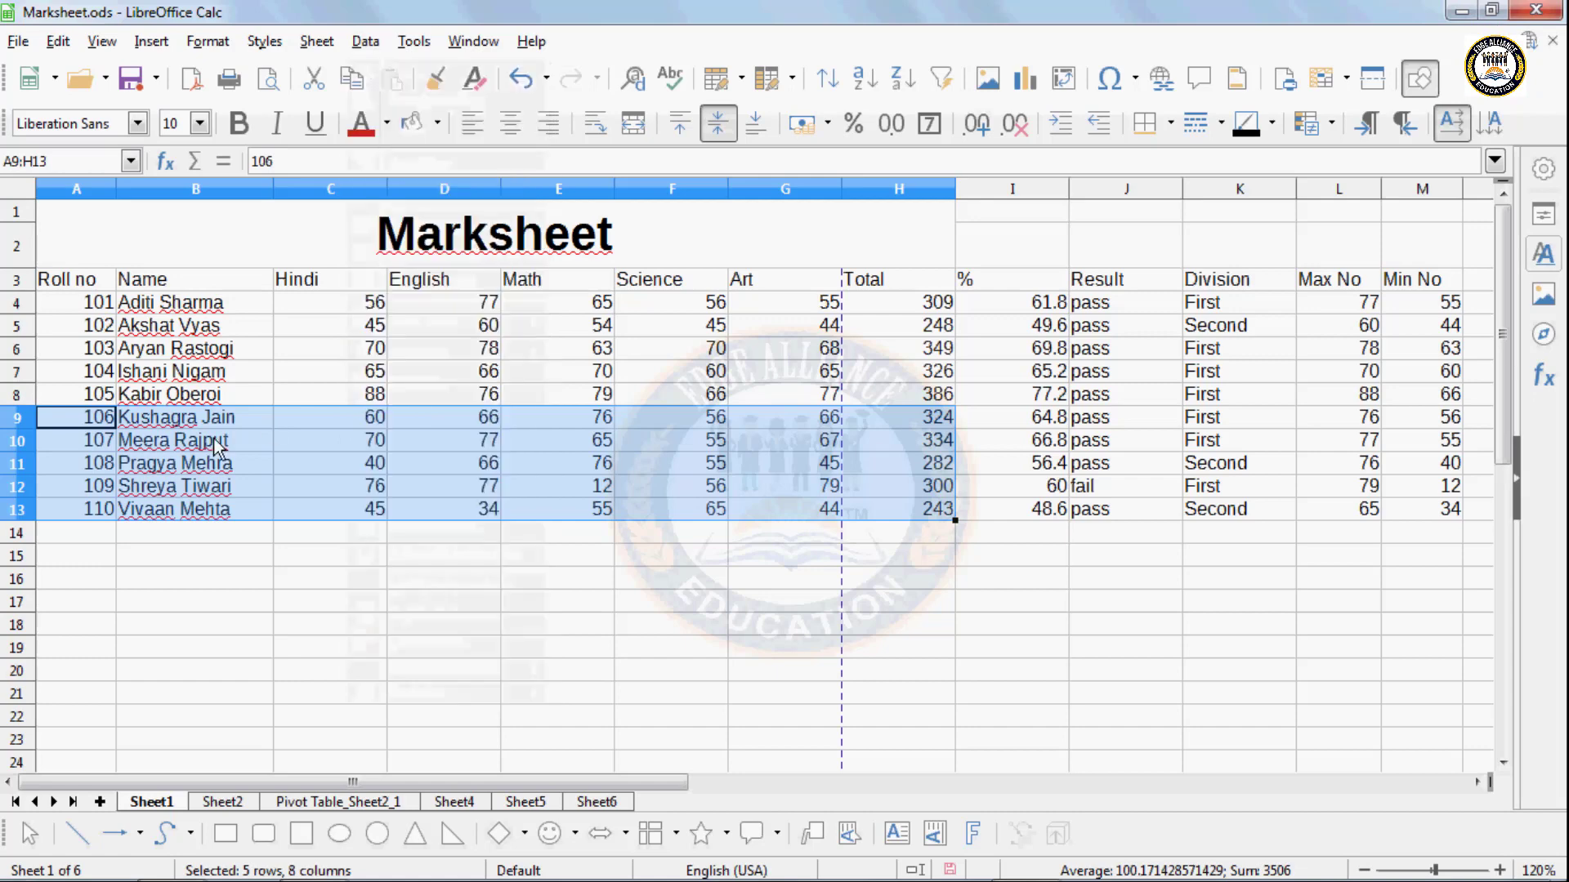
# - Select cells A9:J13, open Define Range and delete the database range First
pyautogui.click(140, 446)
pyautogui.moveTo(86, 419); pyautogui.dragTo(1108, 514)
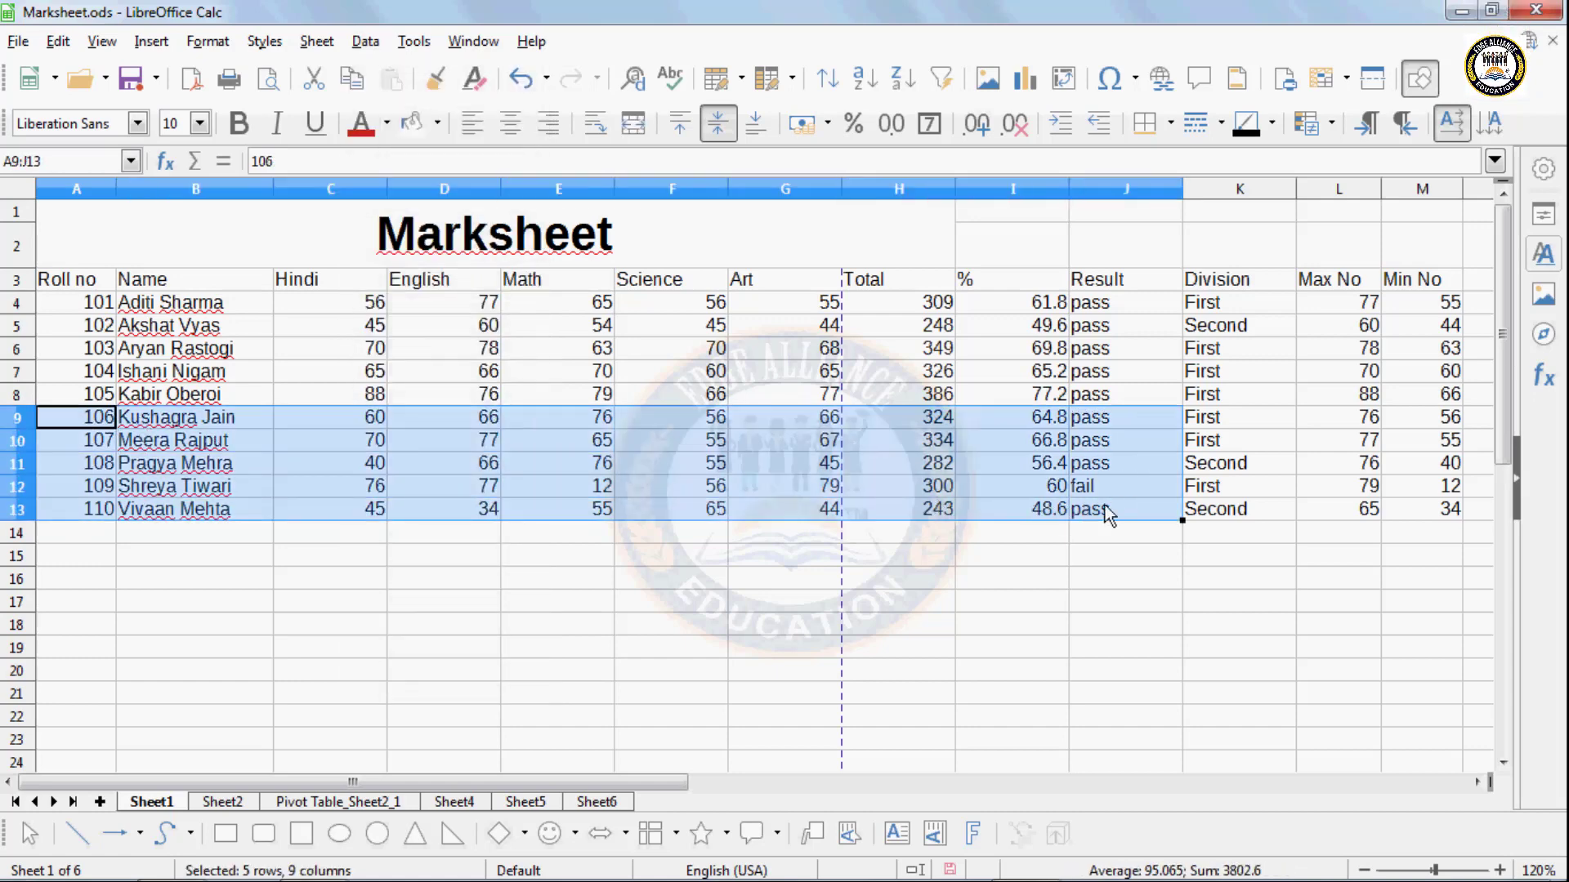
pyautogui.click(360, 37)
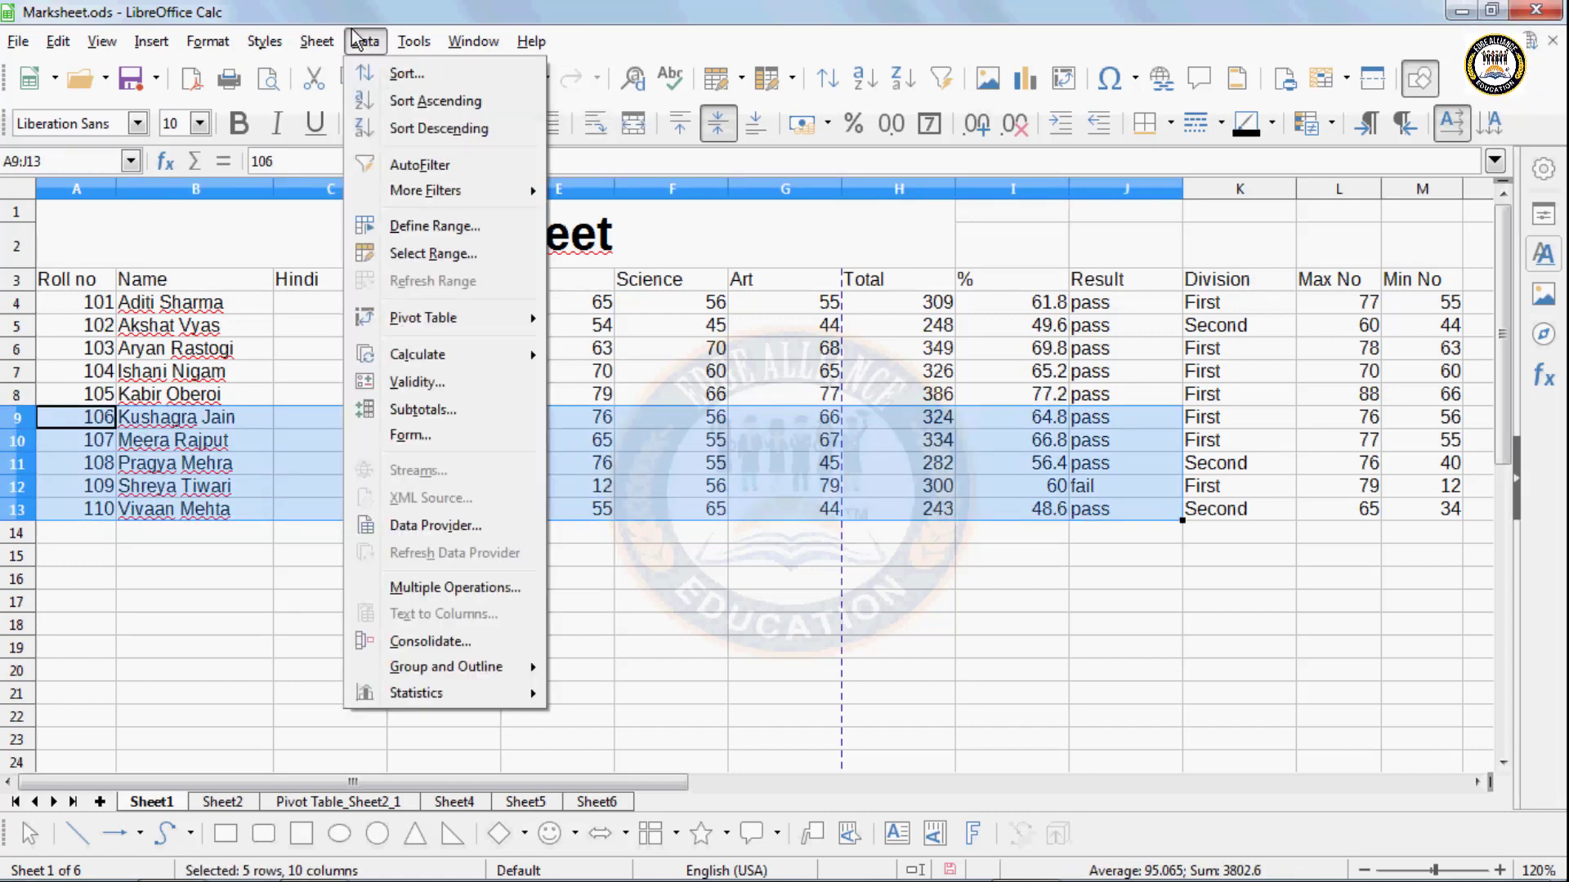
pyautogui.click(417, 229)
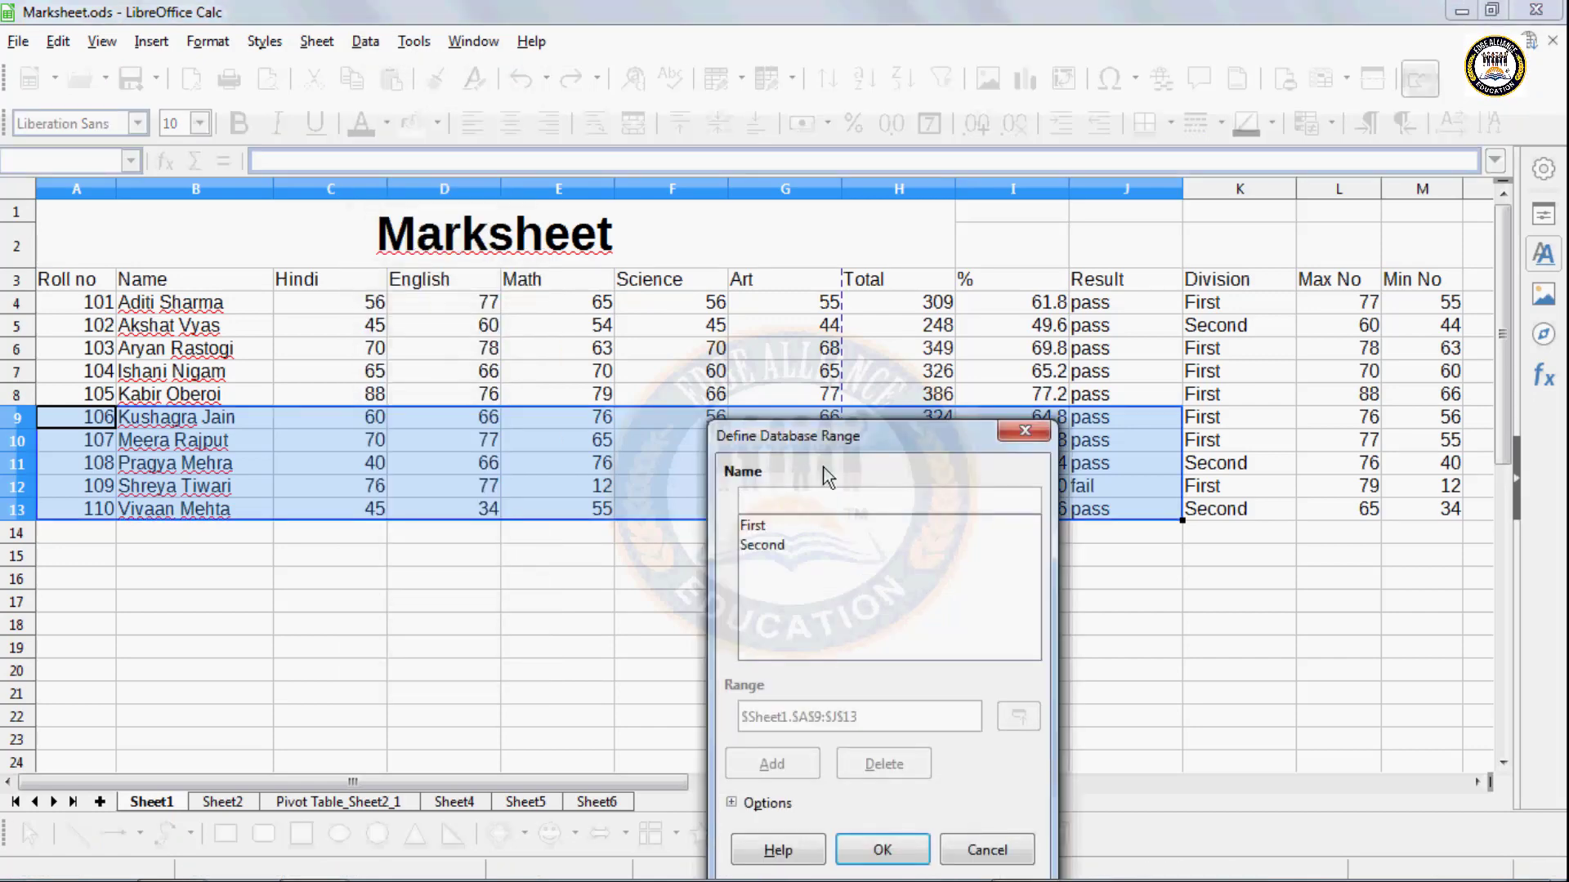
pyautogui.moveTo(812, 430); pyautogui.dragTo(804, 317)
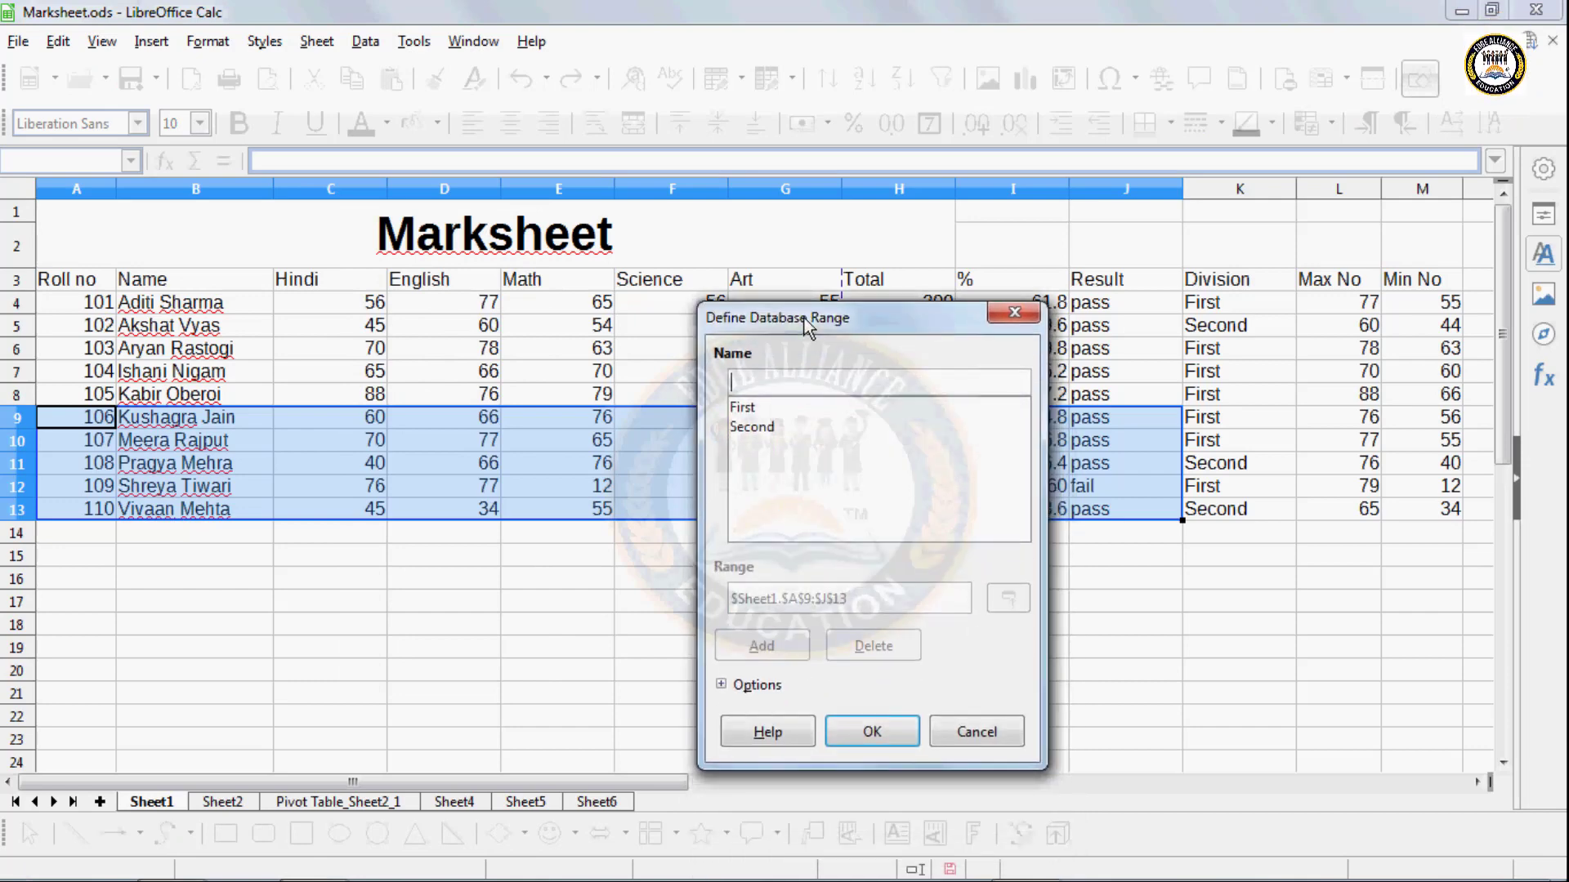
pyautogui.click(778, 409)
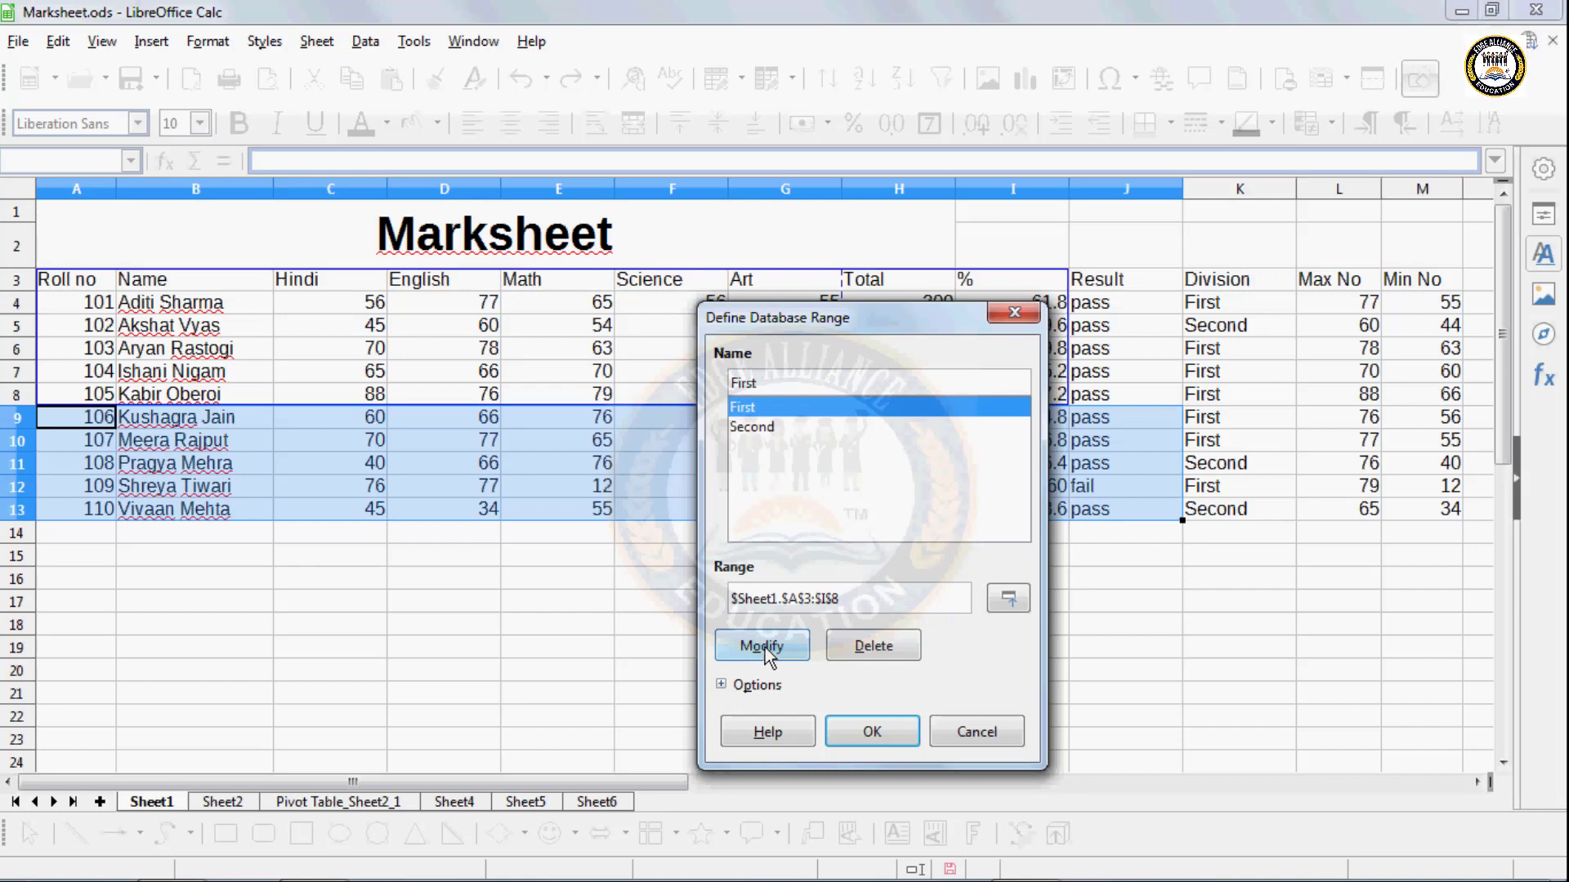
pyautogui.click(898, 656)
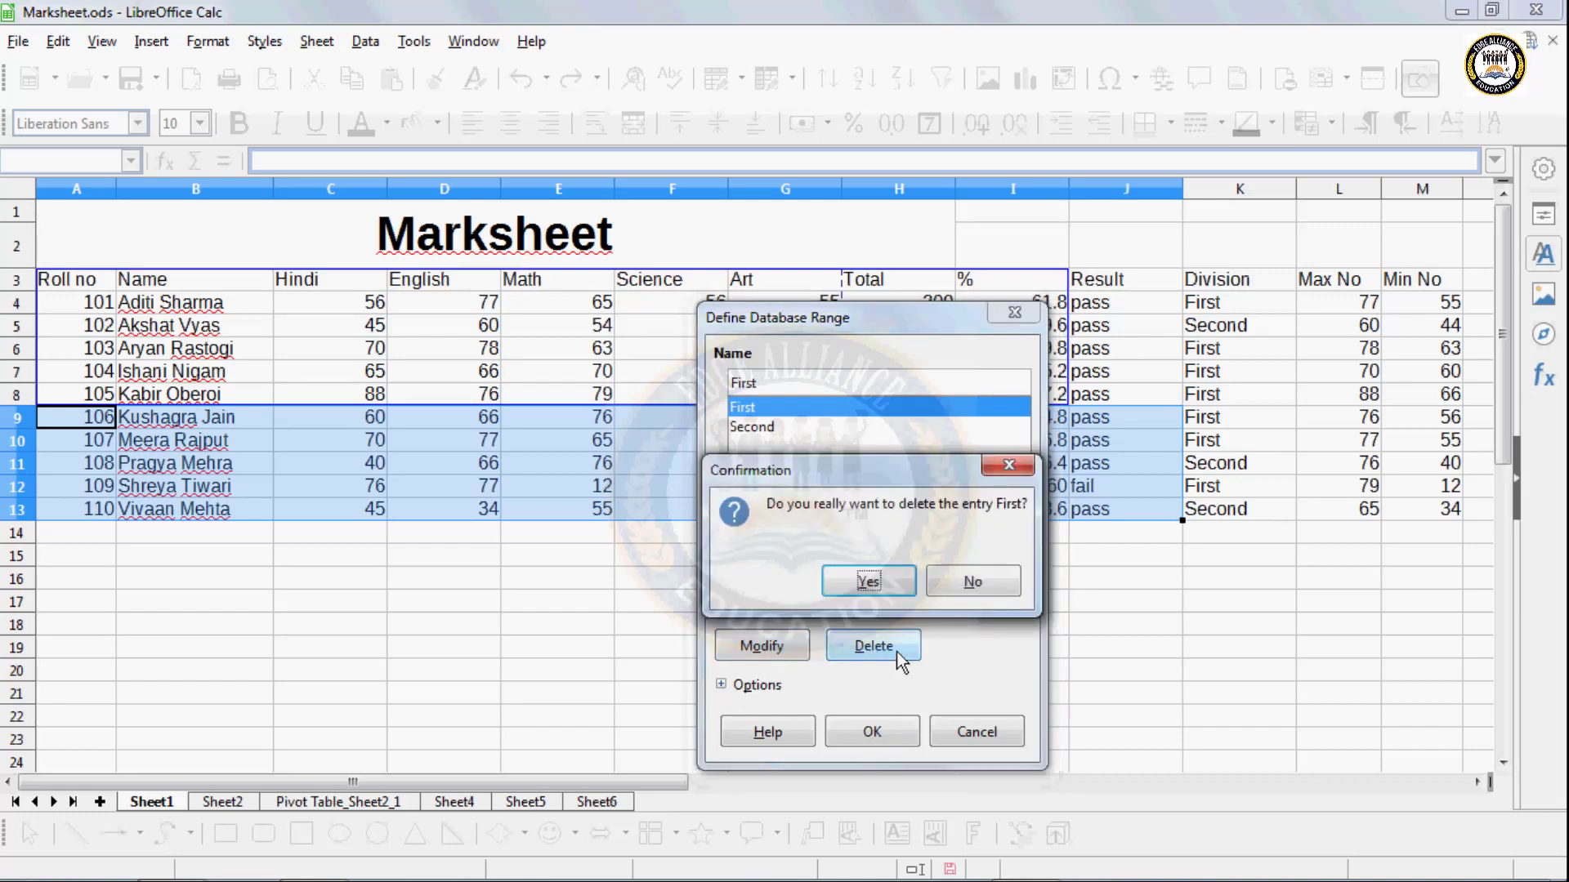
pyautogui.click(864, 570)
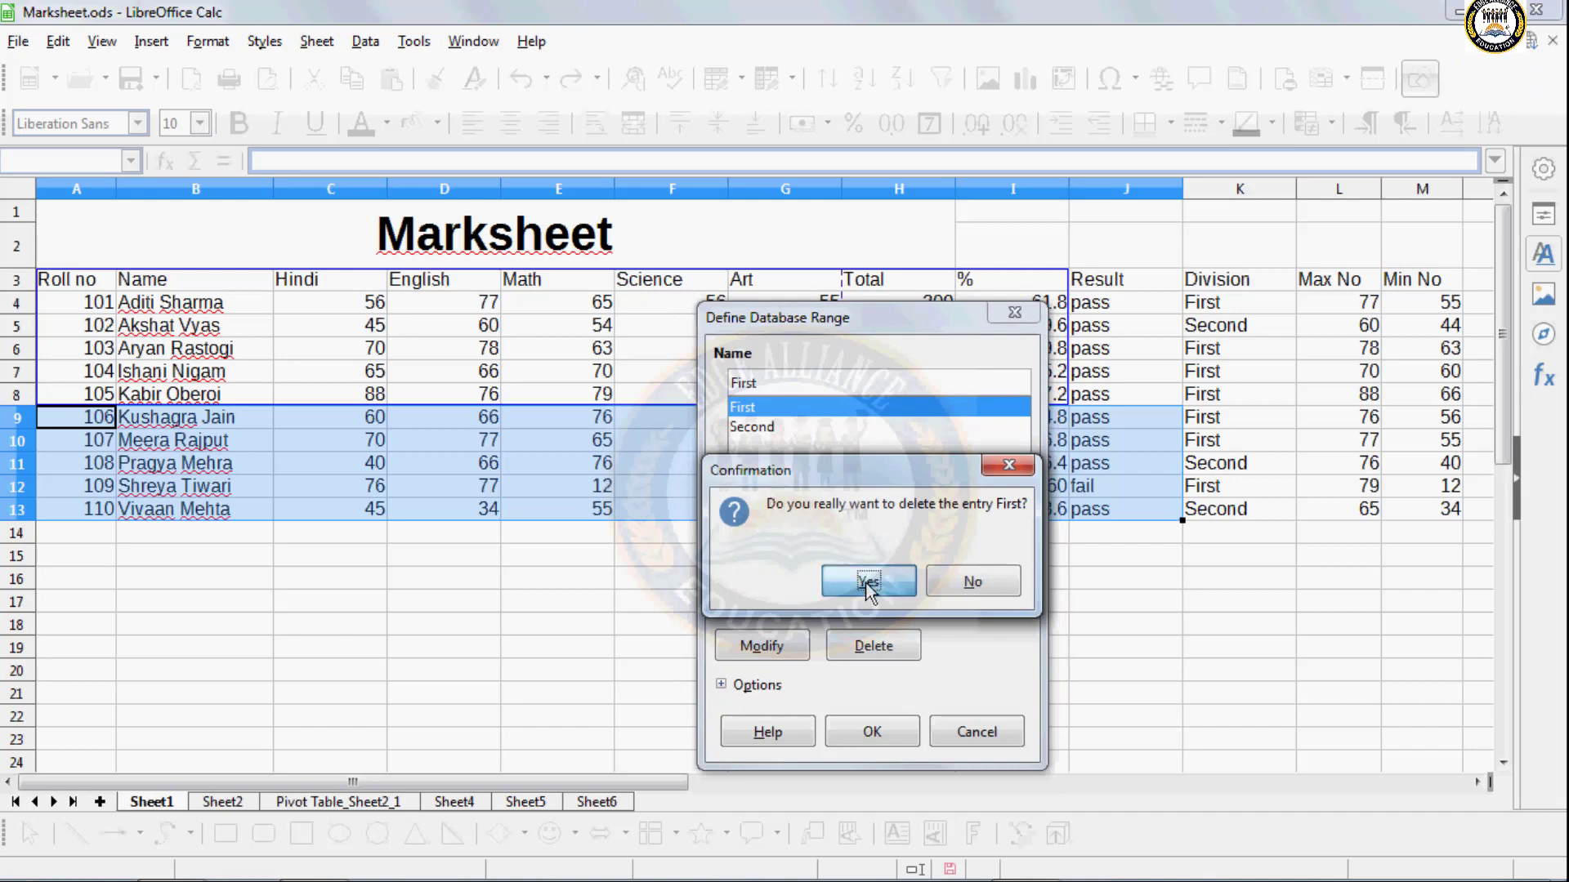
# - Delete the database range Second as well, close Define Database Range and select cell G19
pyautogui.click(767, 417)
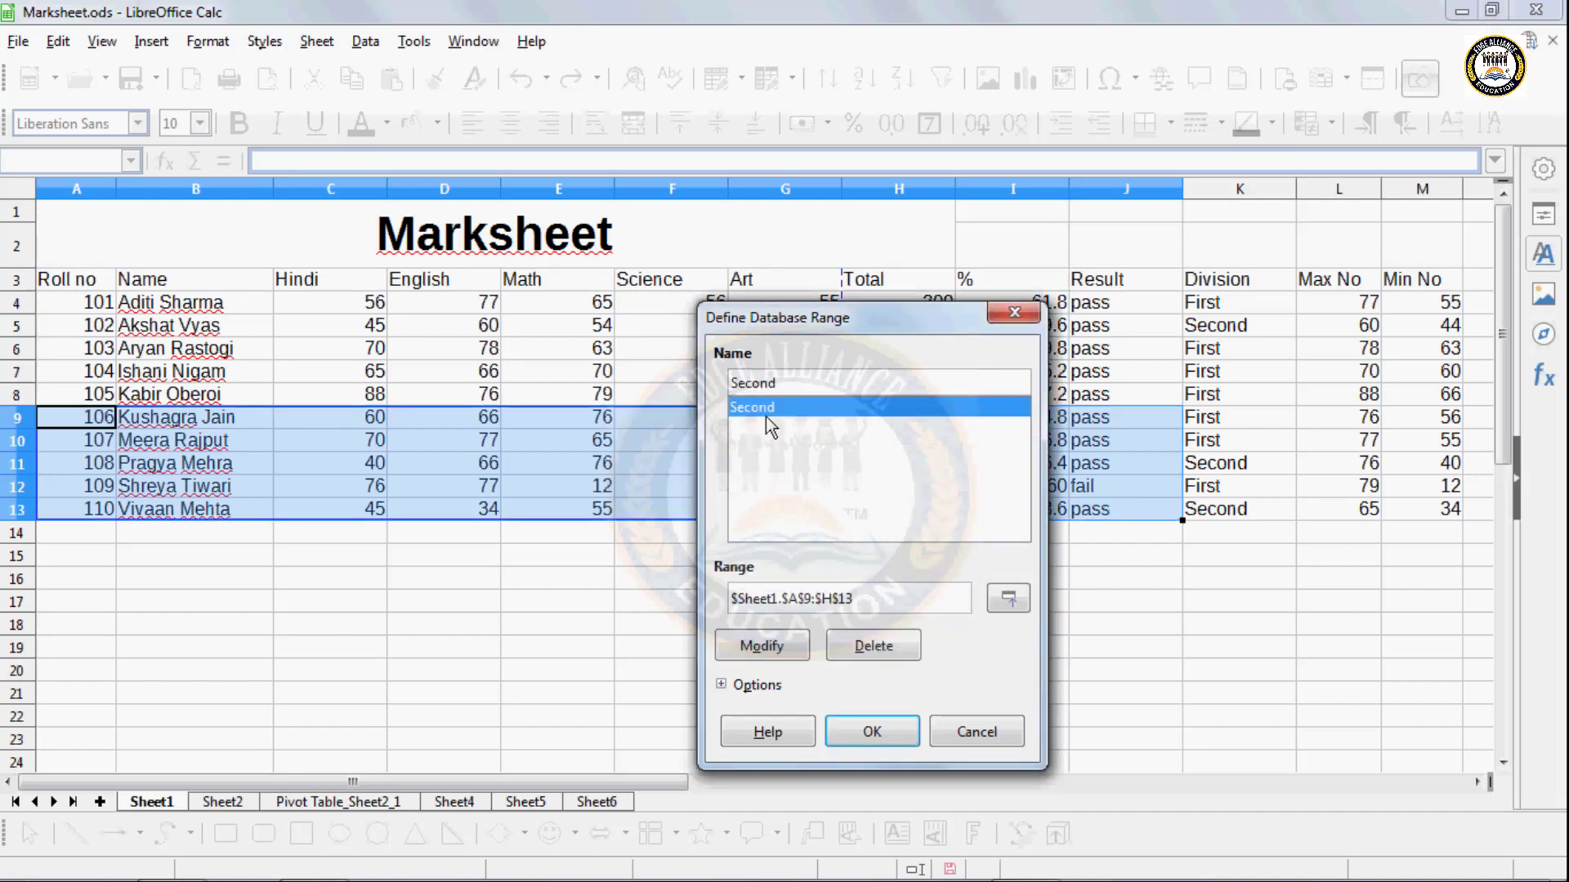
pyautogui.click(860, 664)
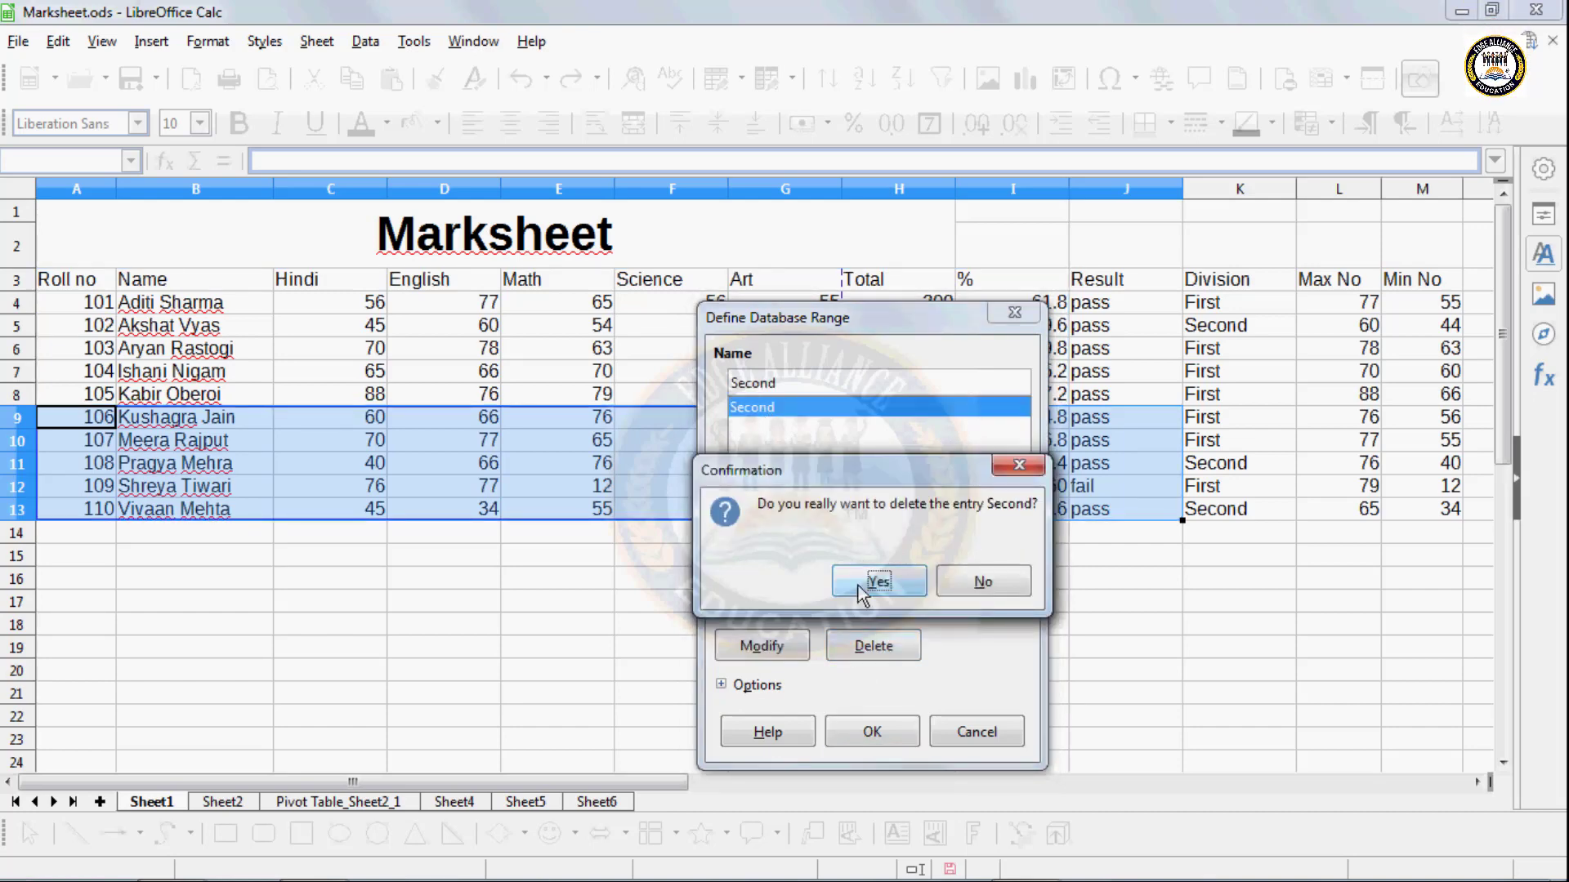
pyautogui.click(859, 585)
pyautogui.click(1003, 732)
pyautogui.click(825, 649)
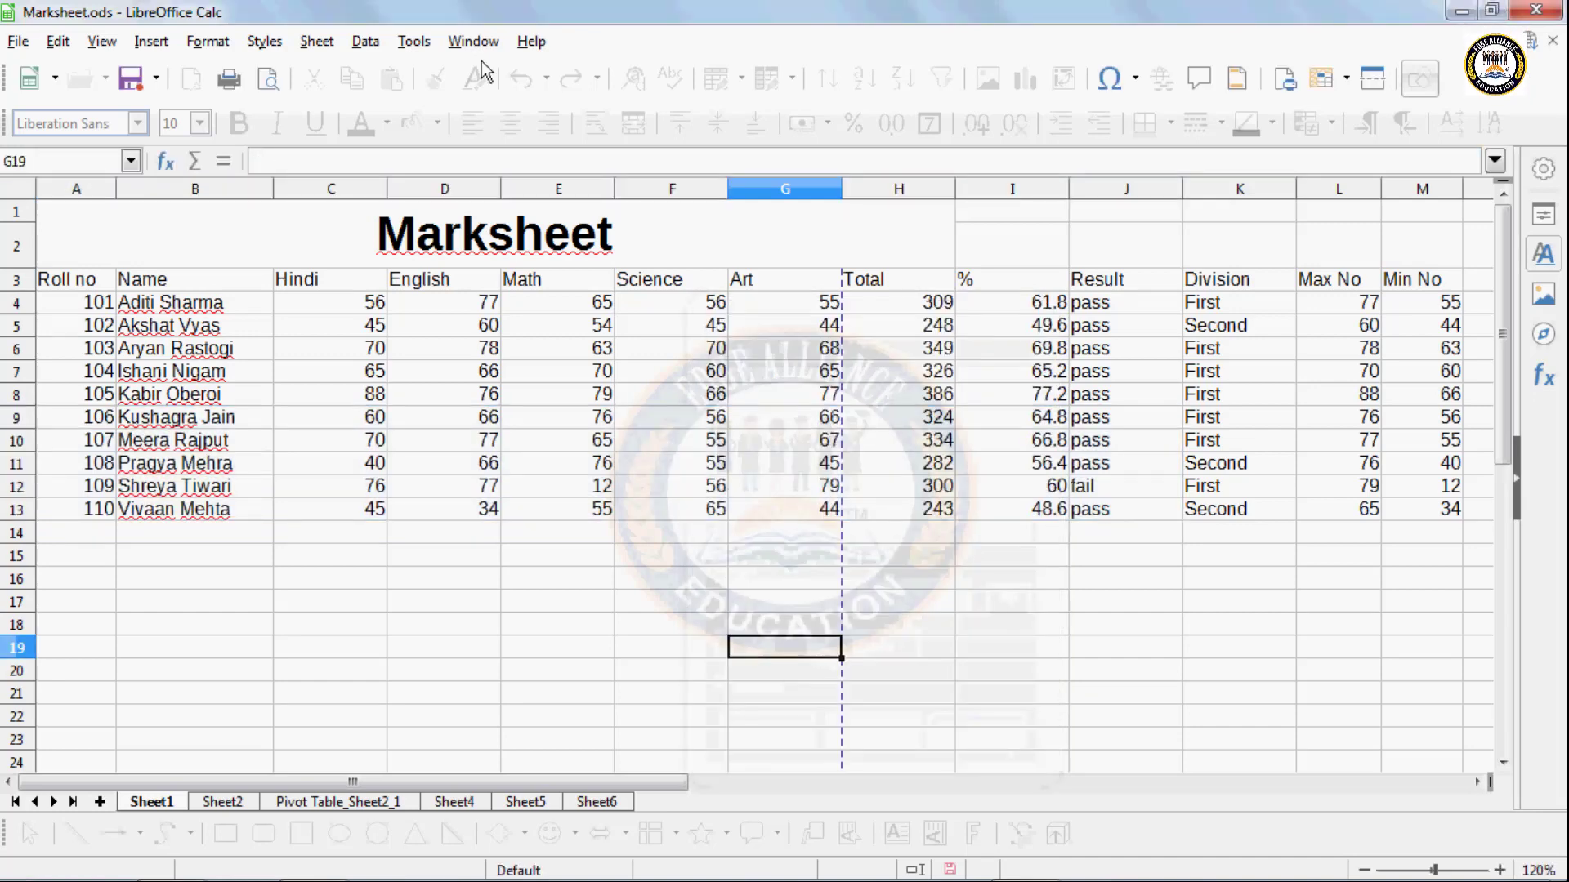
pyautogui.click(377, 46)
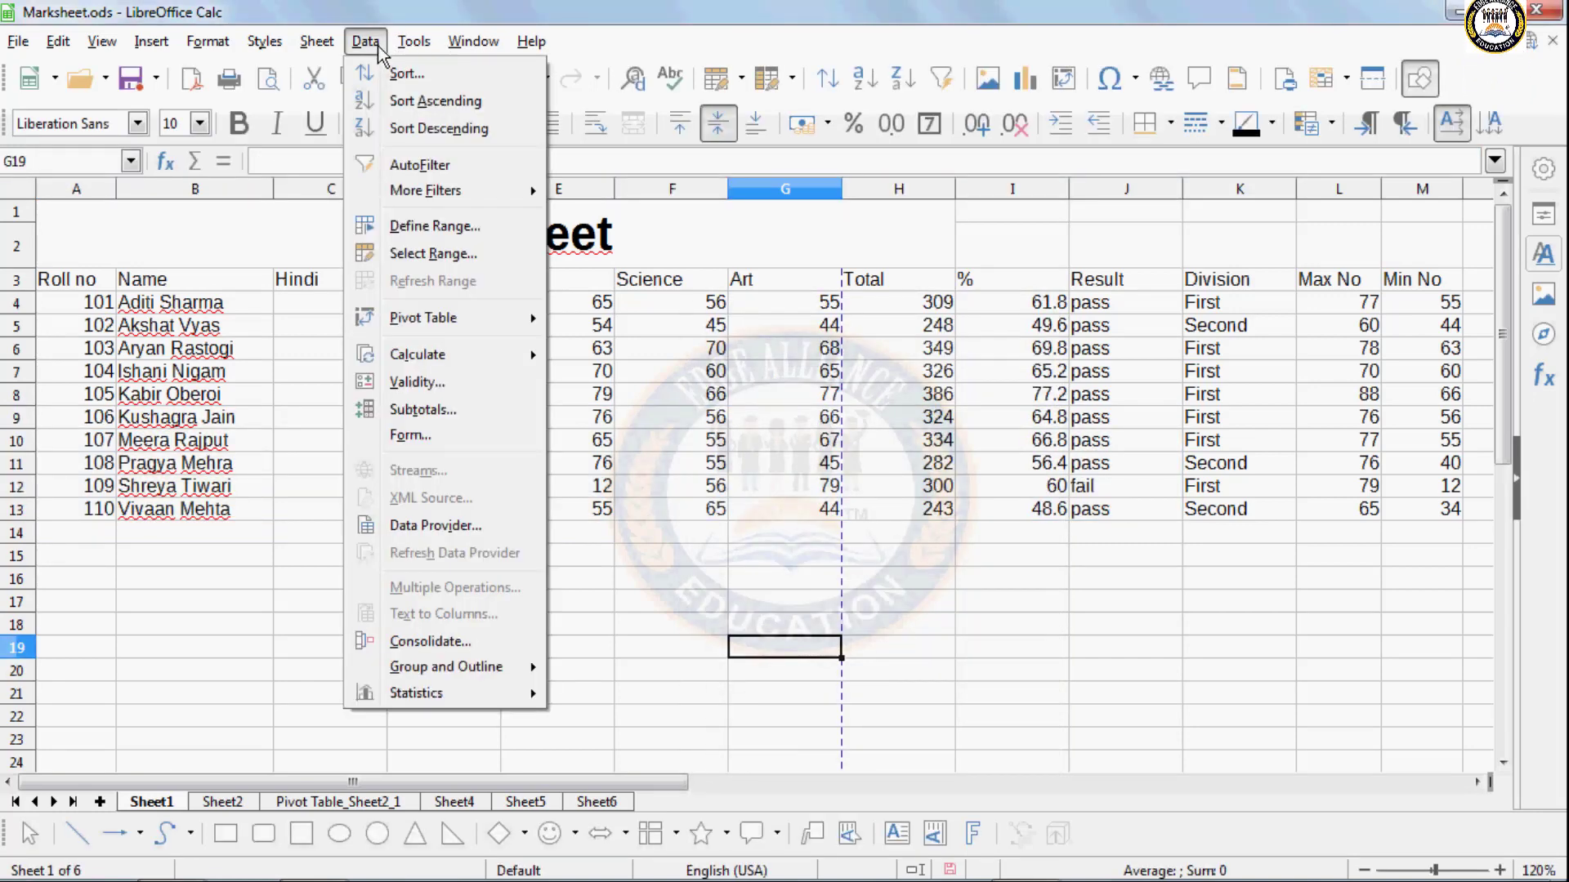
pyautogui.moveTo(434, 326)
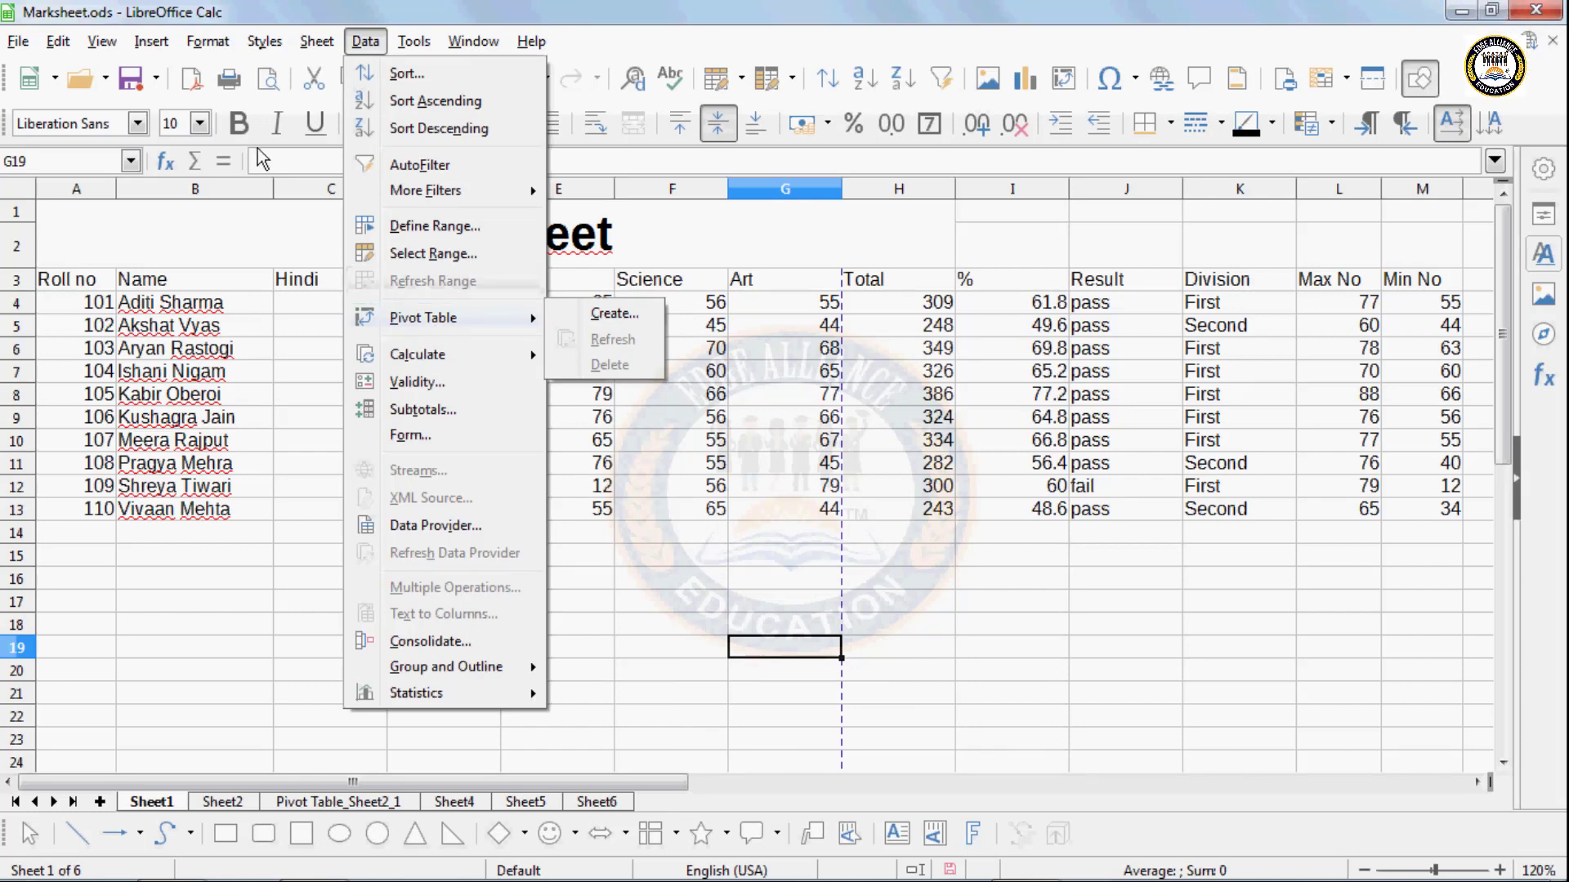
pyautogui.moveTo(158, 46)
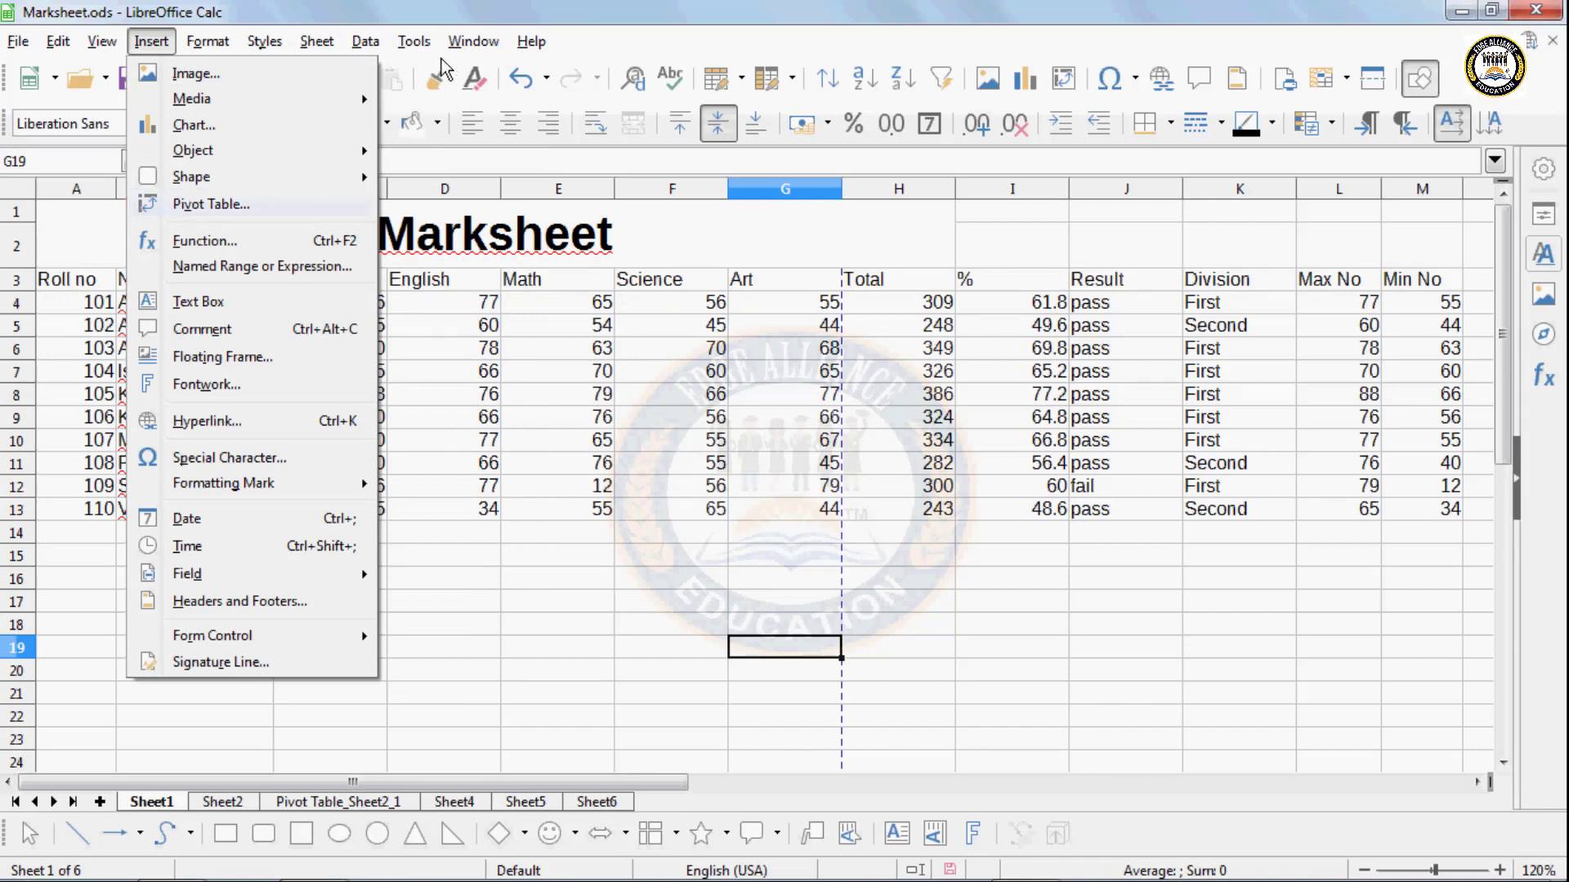
pyautogui.moveTo(410, 46)
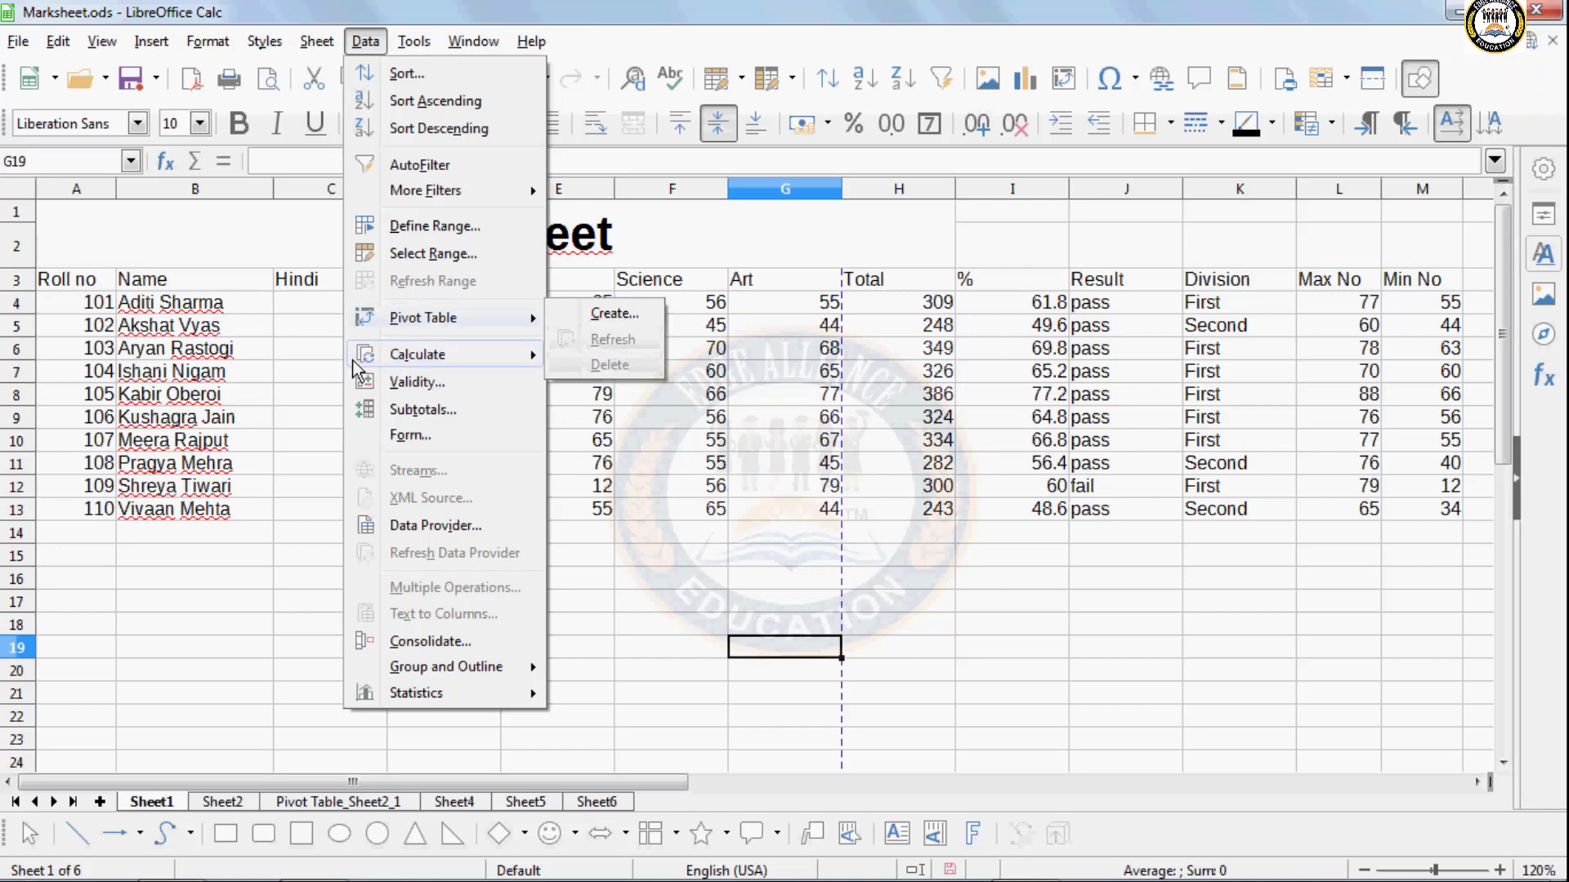
pyautogui.moveTo(357, 364)
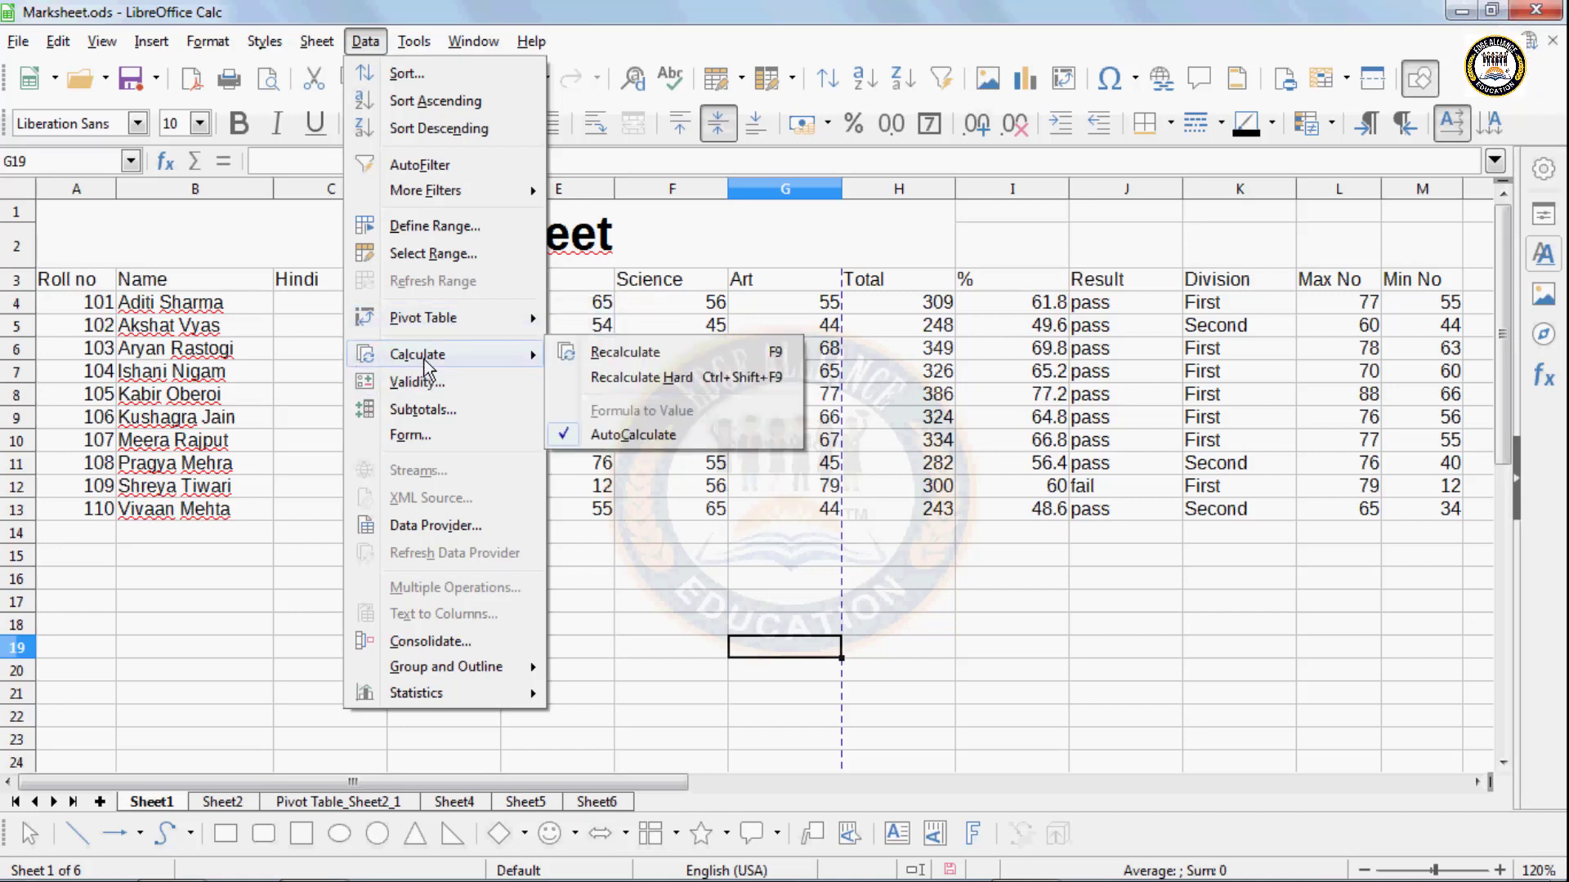
pyautogui.click(659, 683)
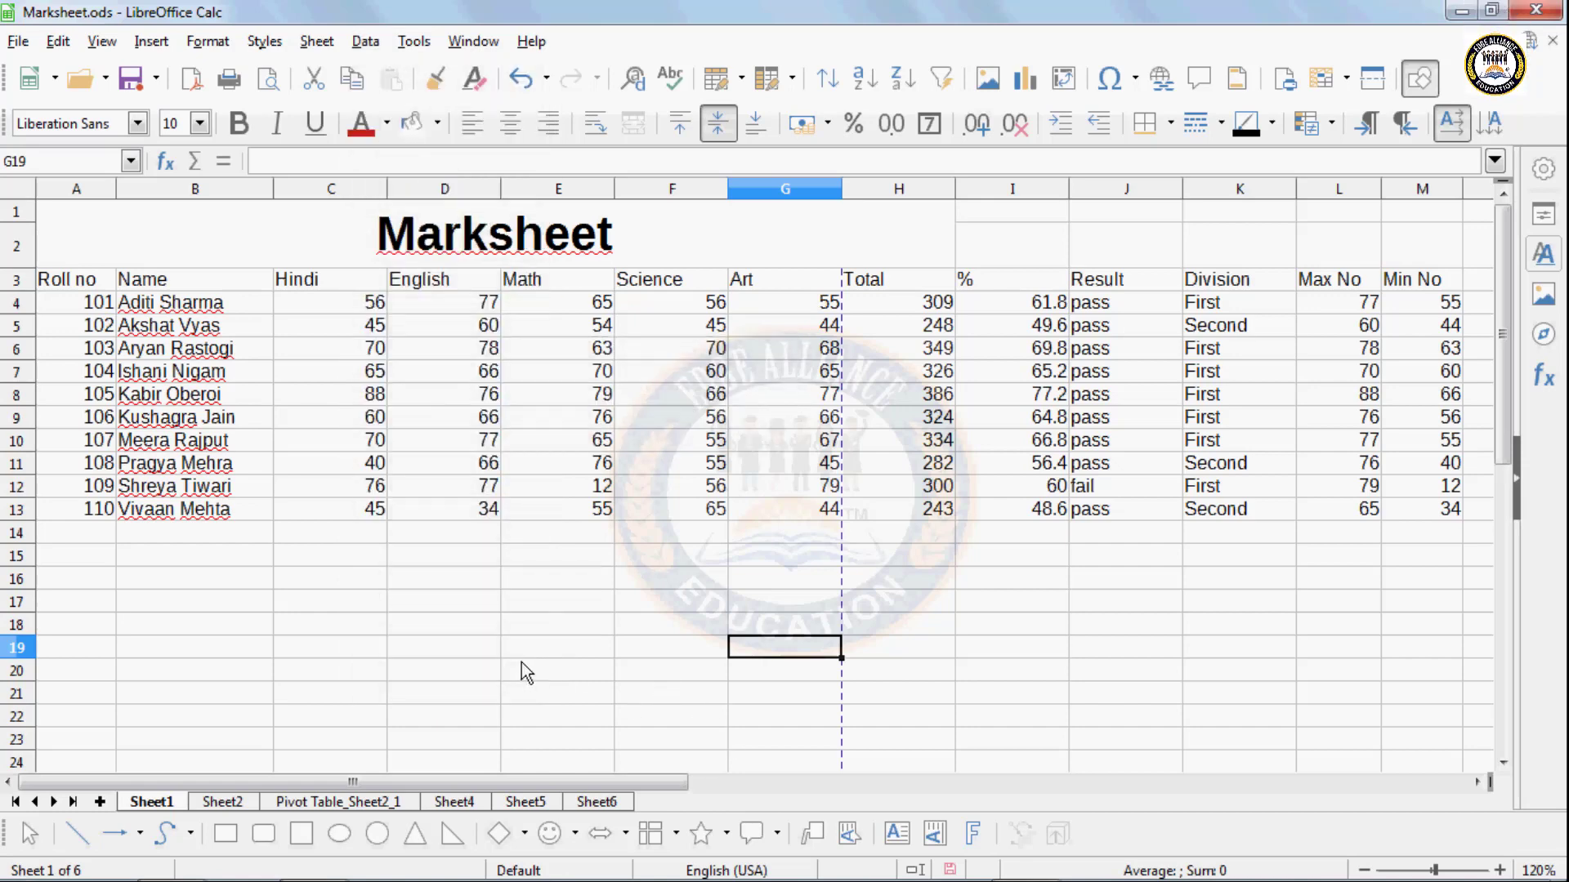
# - Enter the numbers 5, 10, 6, 27, 15 and 30 down cells D17:D22 below the marksheet
pyautogui.scroll(-2, 521, 661)
pyautogui.click(526, 503)
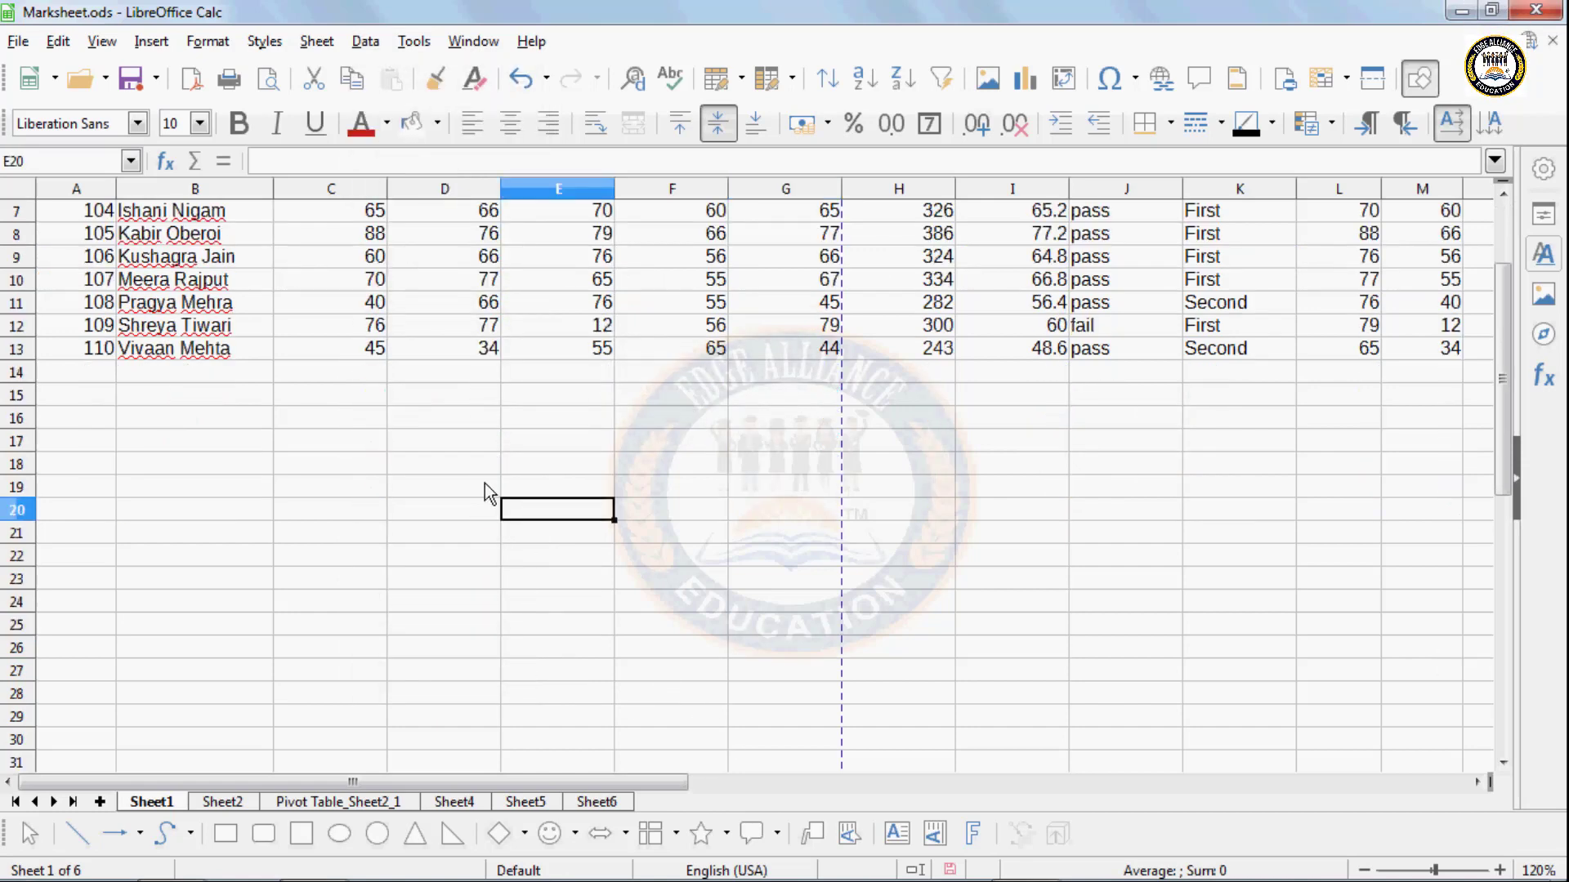
pyautogui.click(456, 451)
pyautogui.write('5')
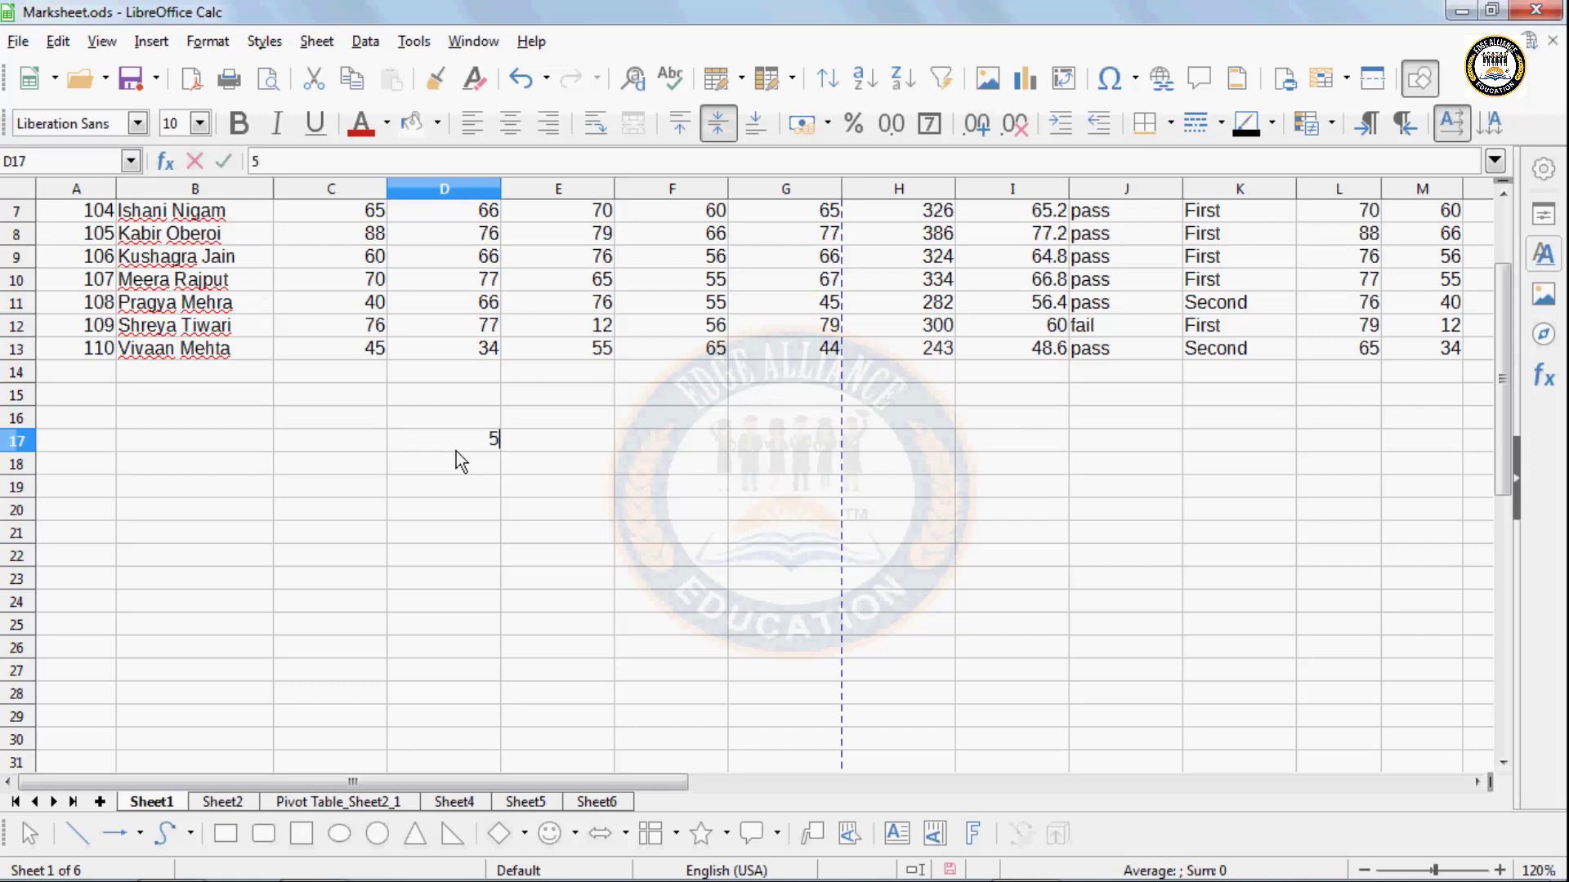
pyautogui.press('Return')
pyautogui.write('0')
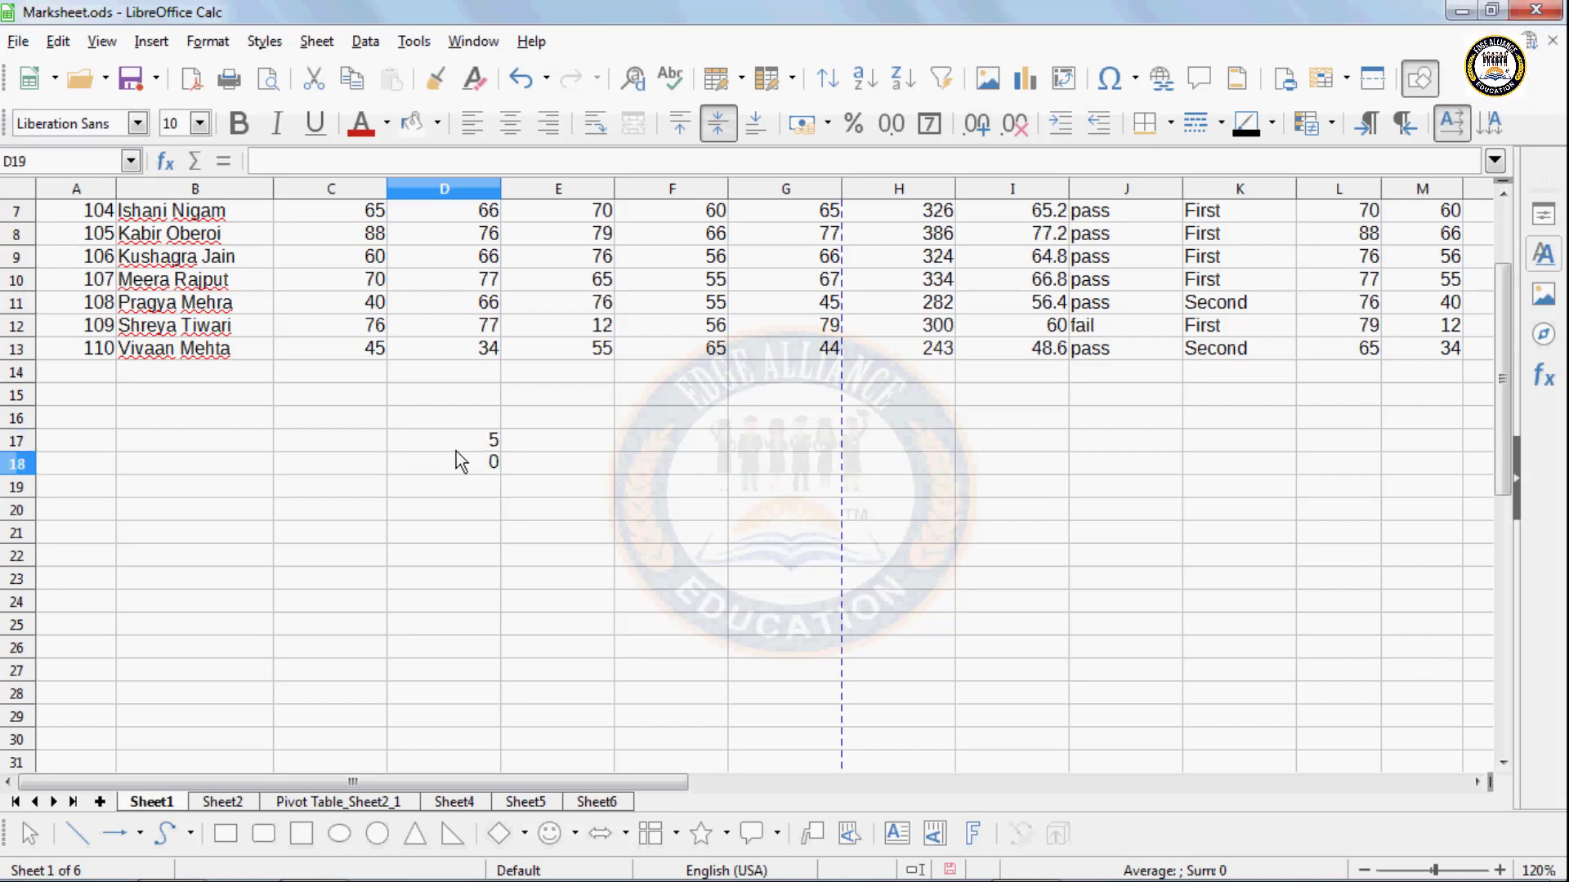
pyautogui.press('Return')
pyautogui.click(452, 454)
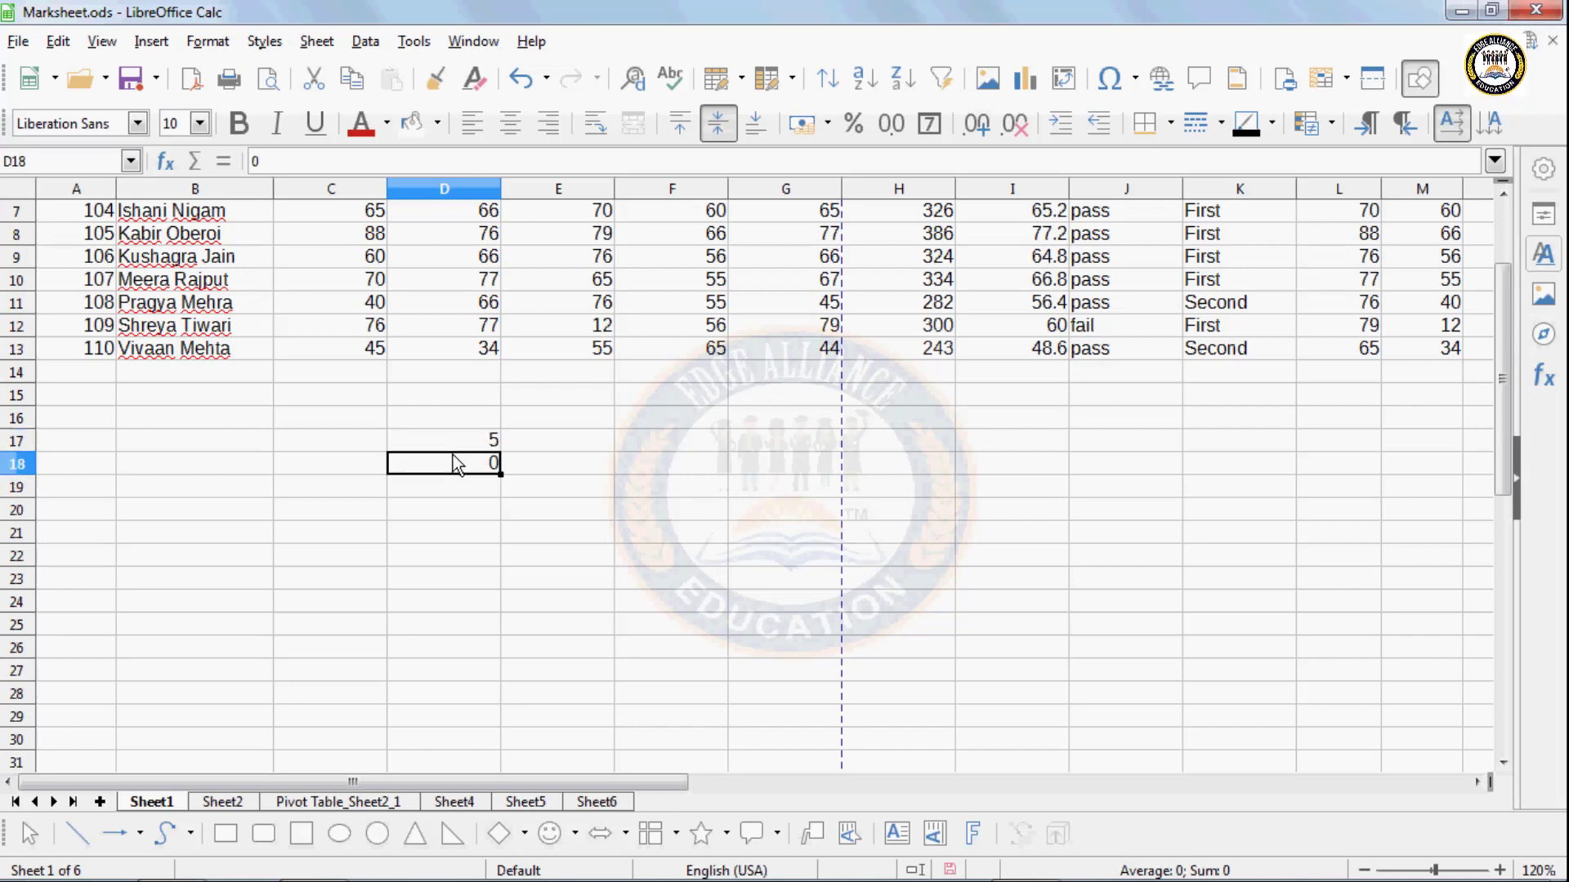
pyautogui.write('10')
pyautogui.press('Return')
pyautogui.write('6')
pyautogui.press('Return')
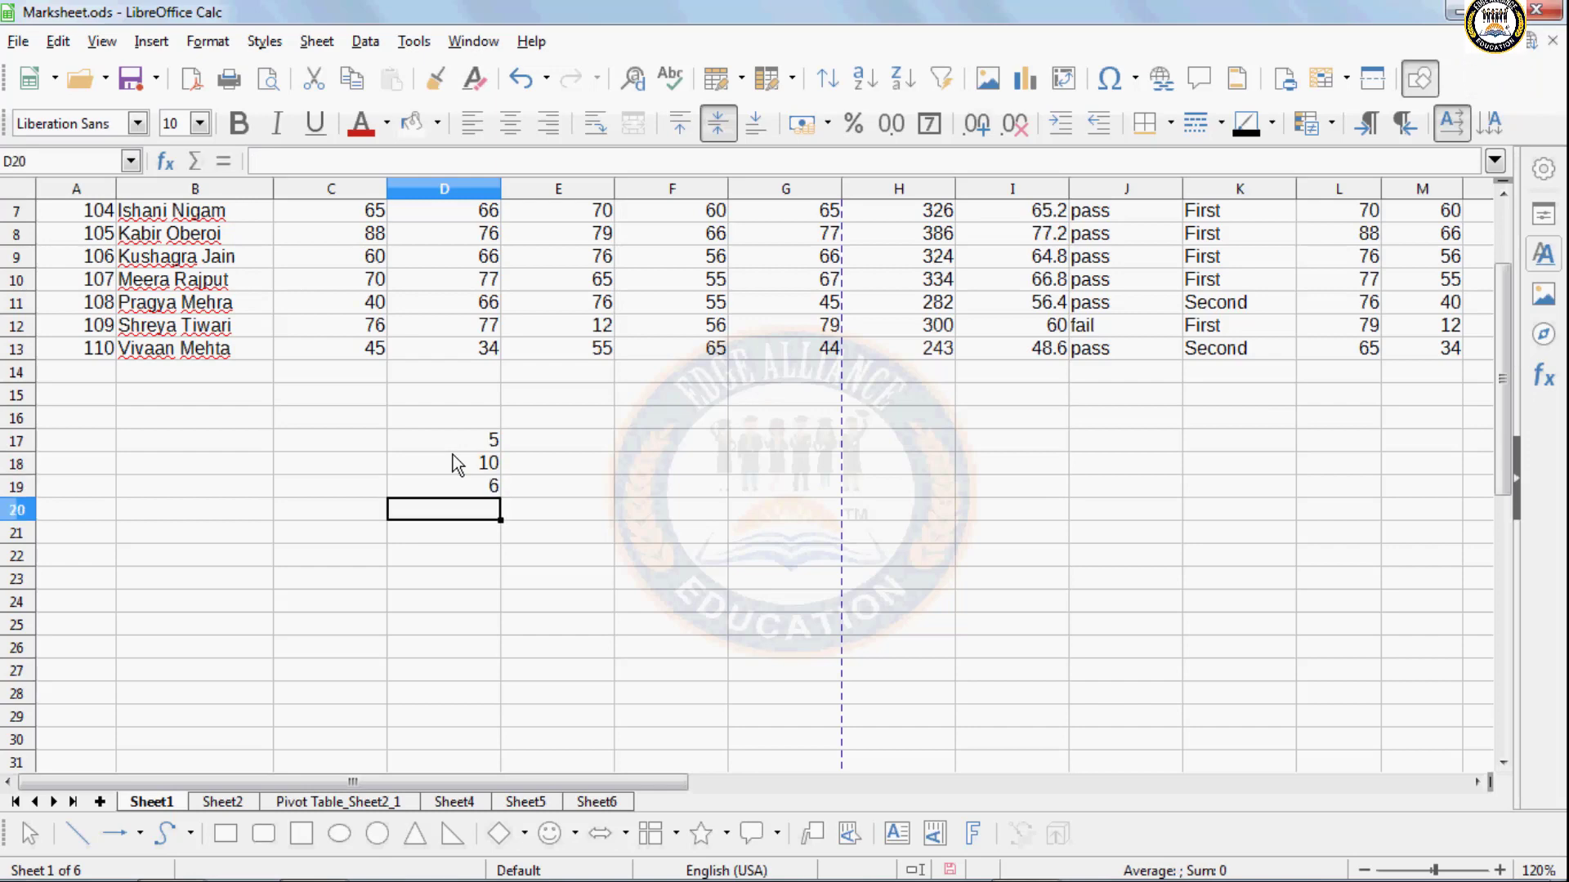
pyautogui.write('27')
pyautogui.press('Return')
pyautogui.write('15')
pyautogui.press('Return')
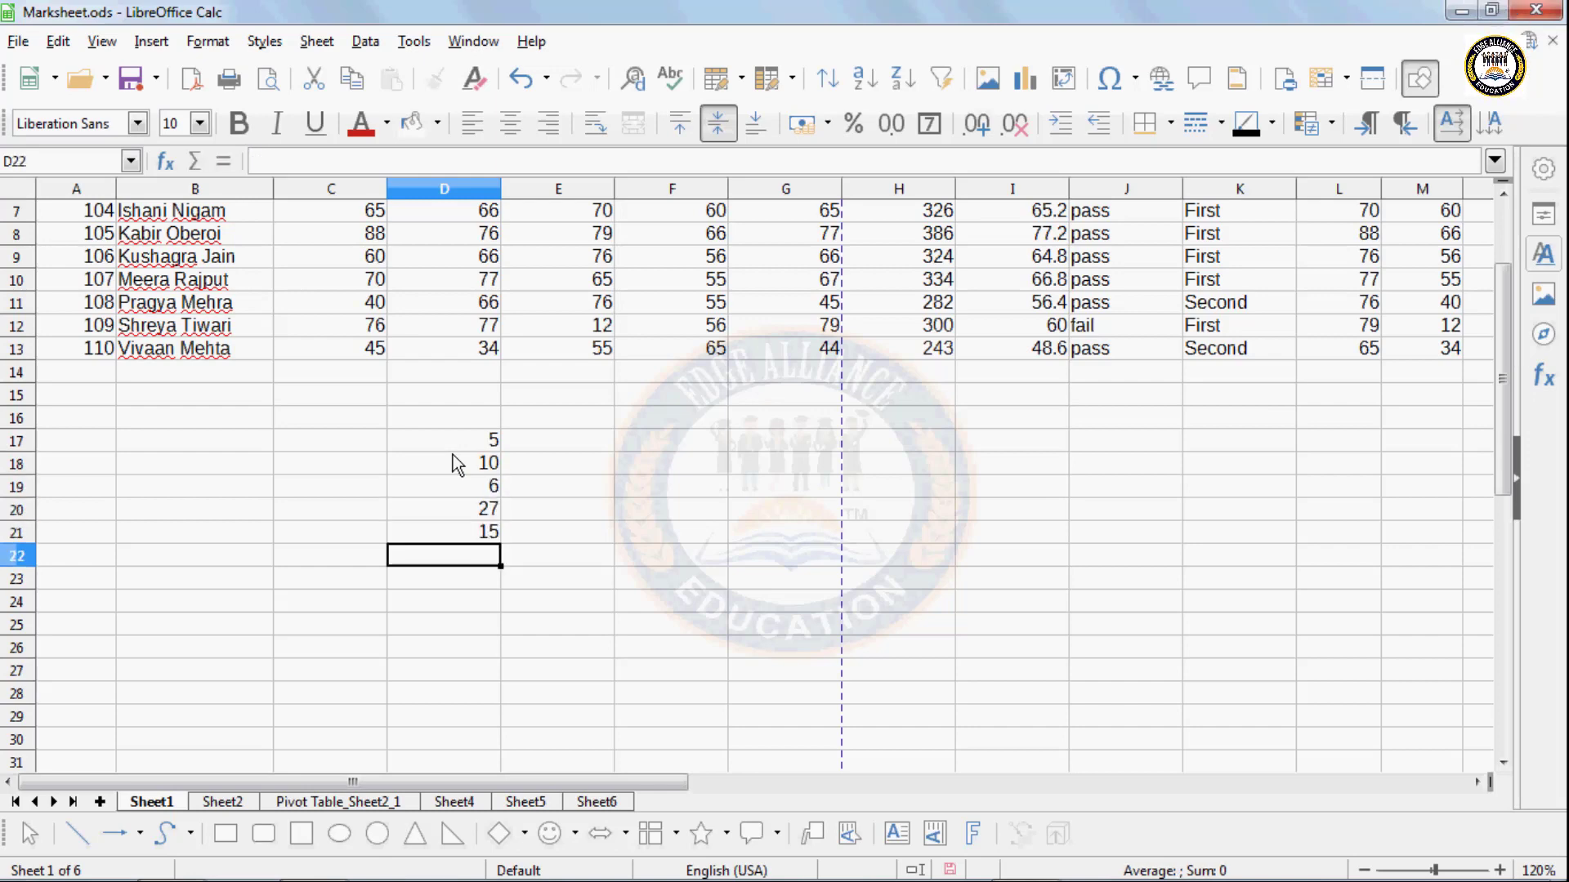
pyautogui.write('30')
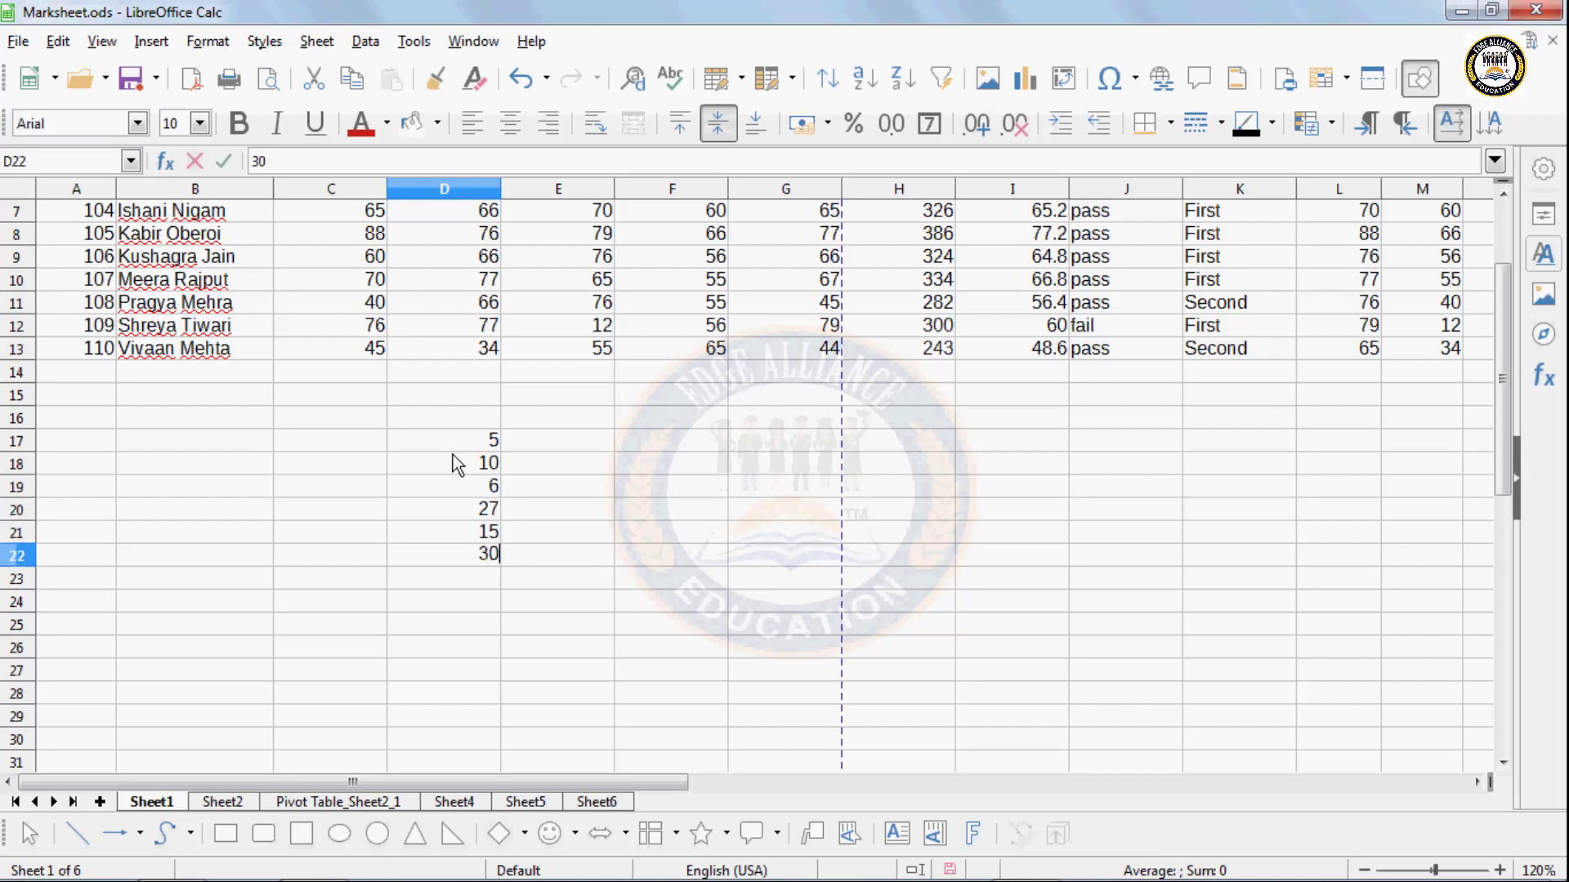
pyautogui.press('Return')
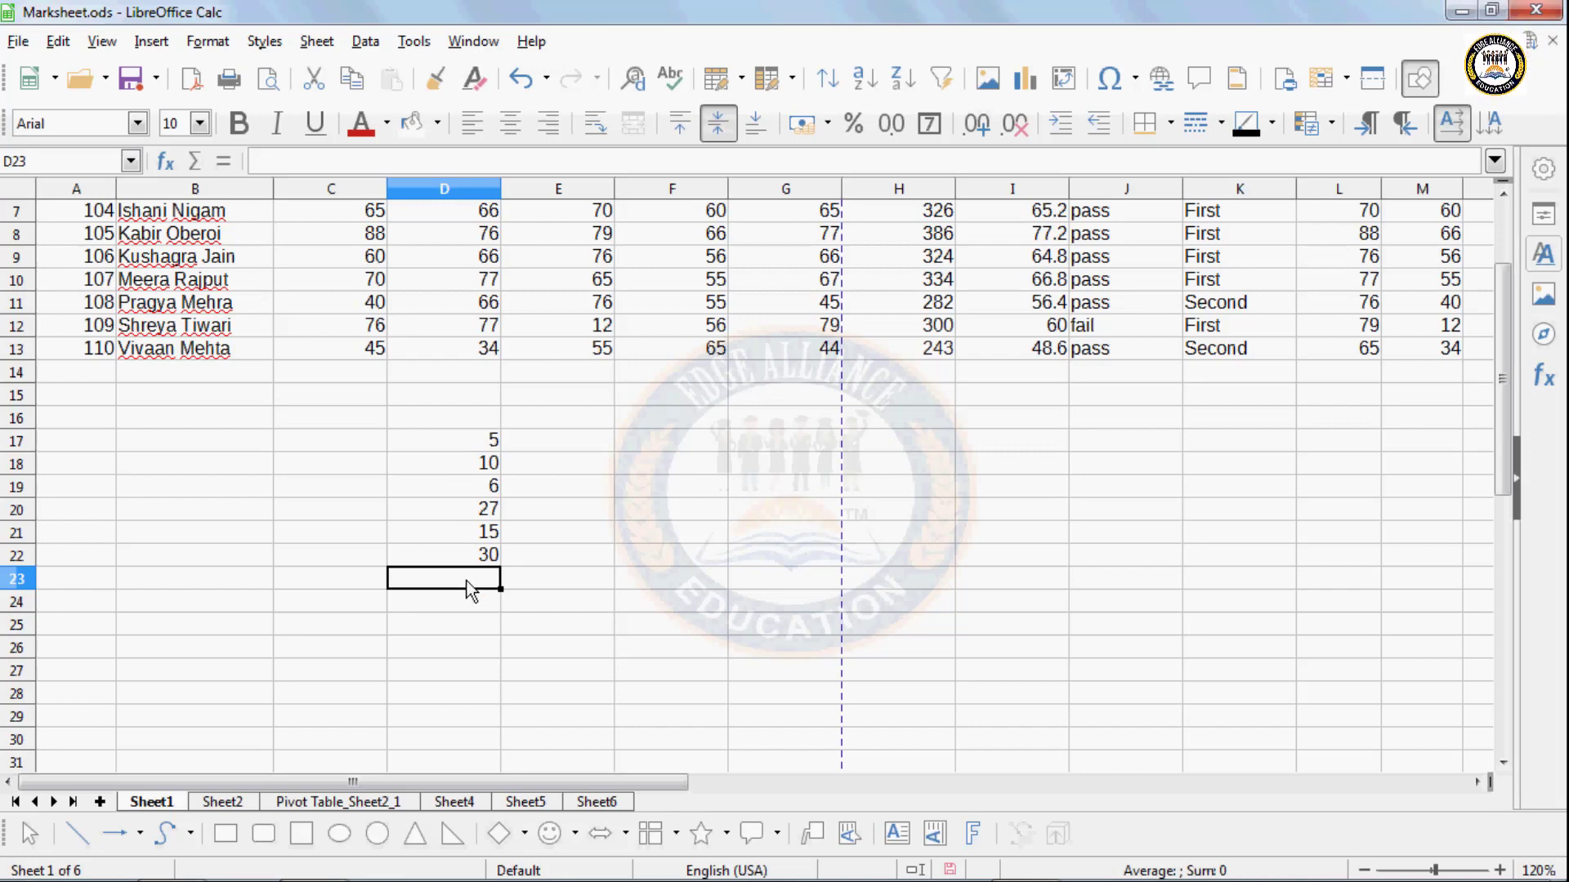
# - Total the six numbers in cell D24 with the formula =SUM(D17:D22)
pyautogui.click(470, 605)
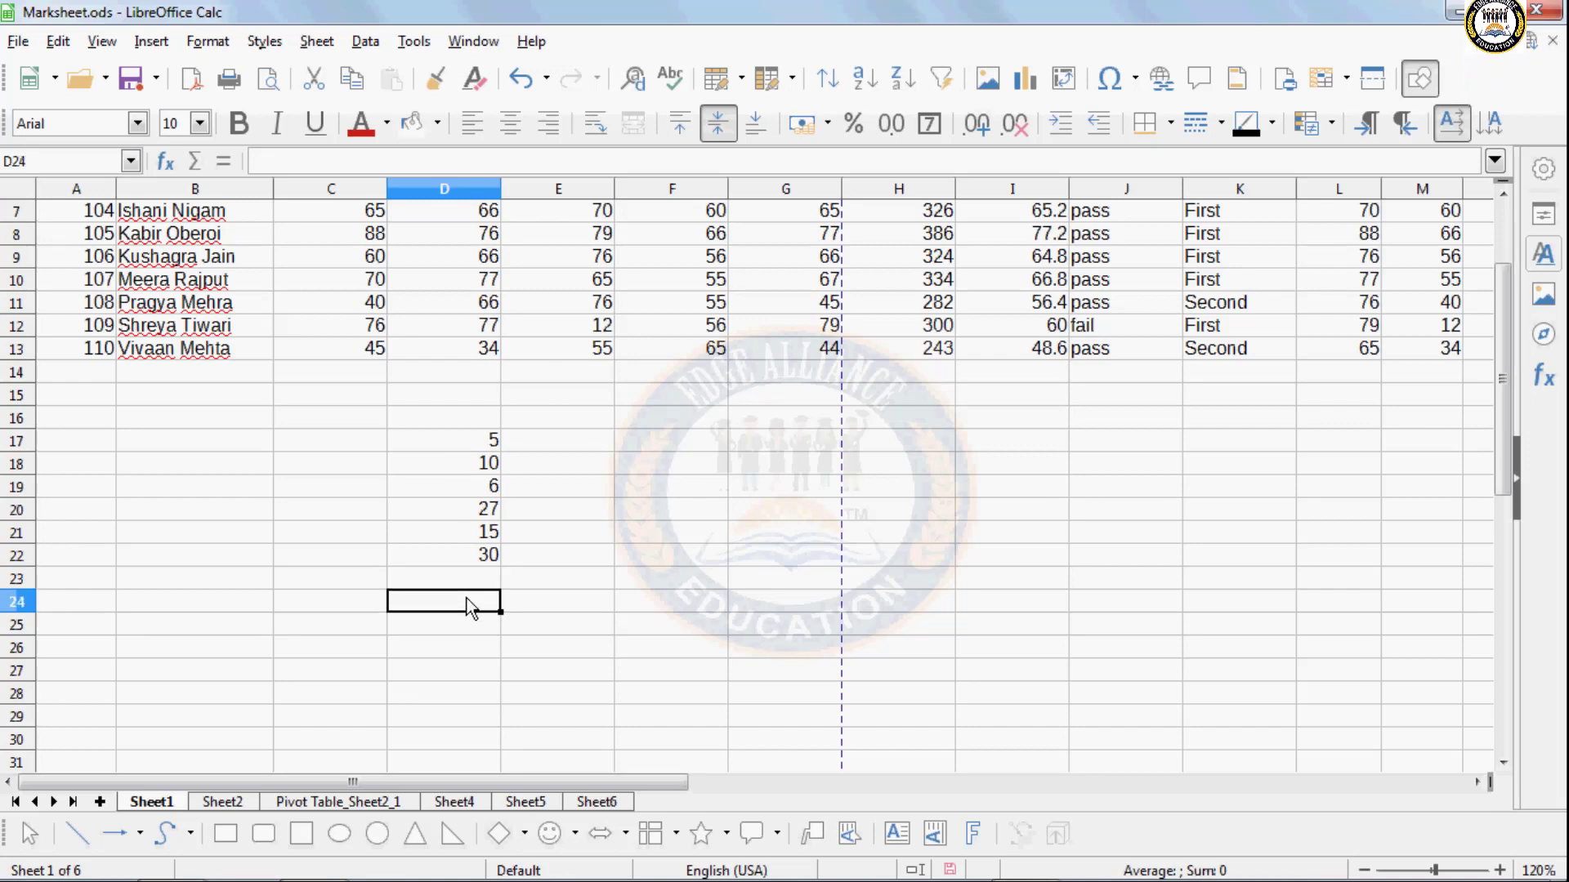
pyautogui.write('=')
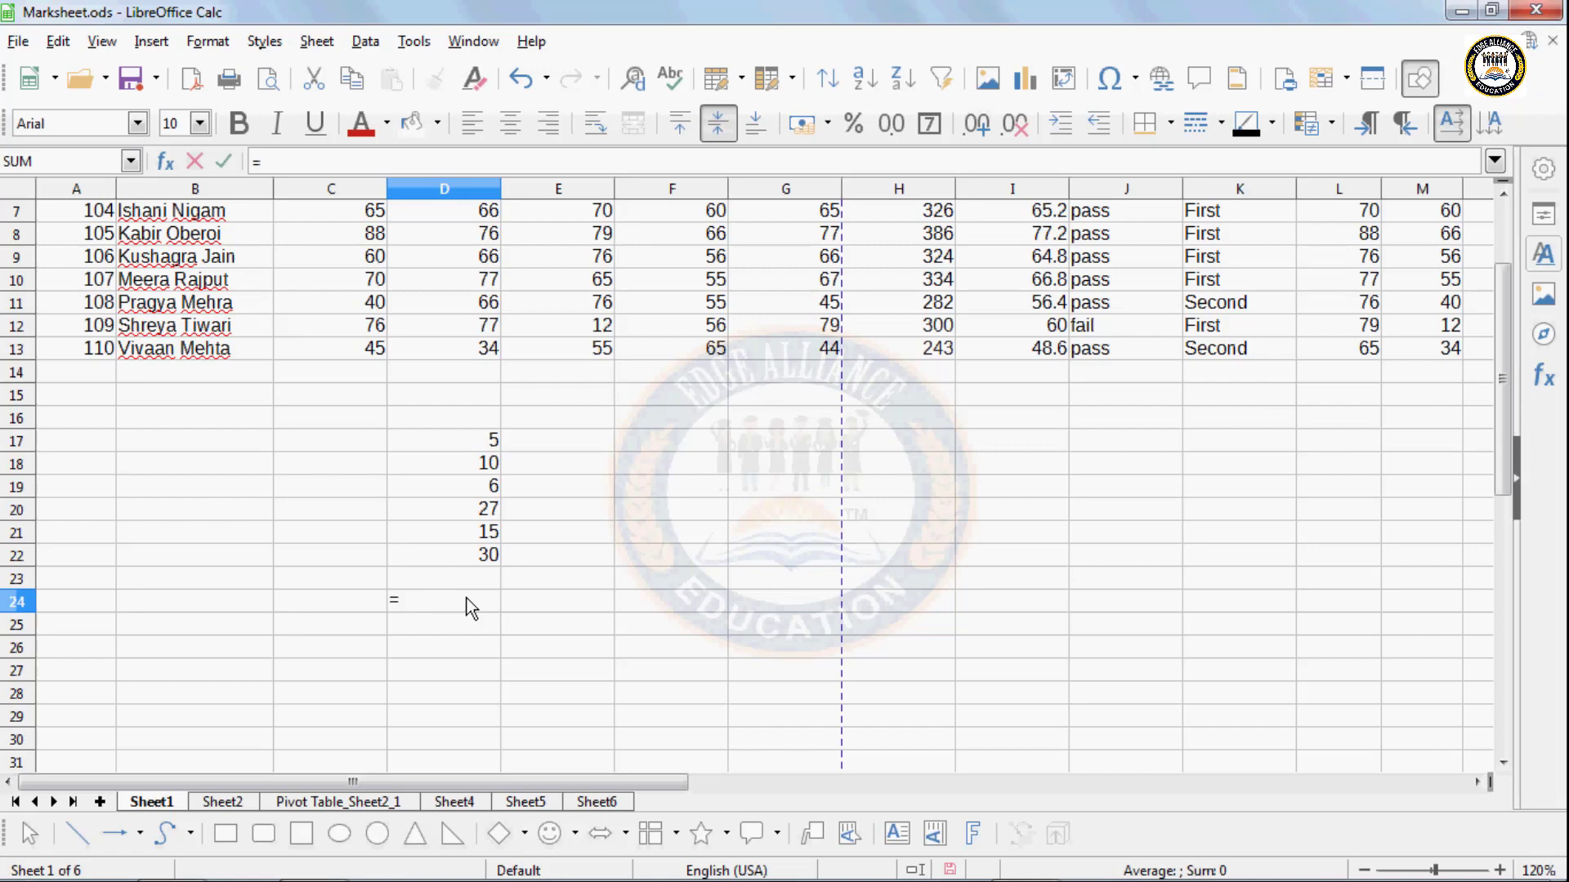
pyautogui.write('sum')
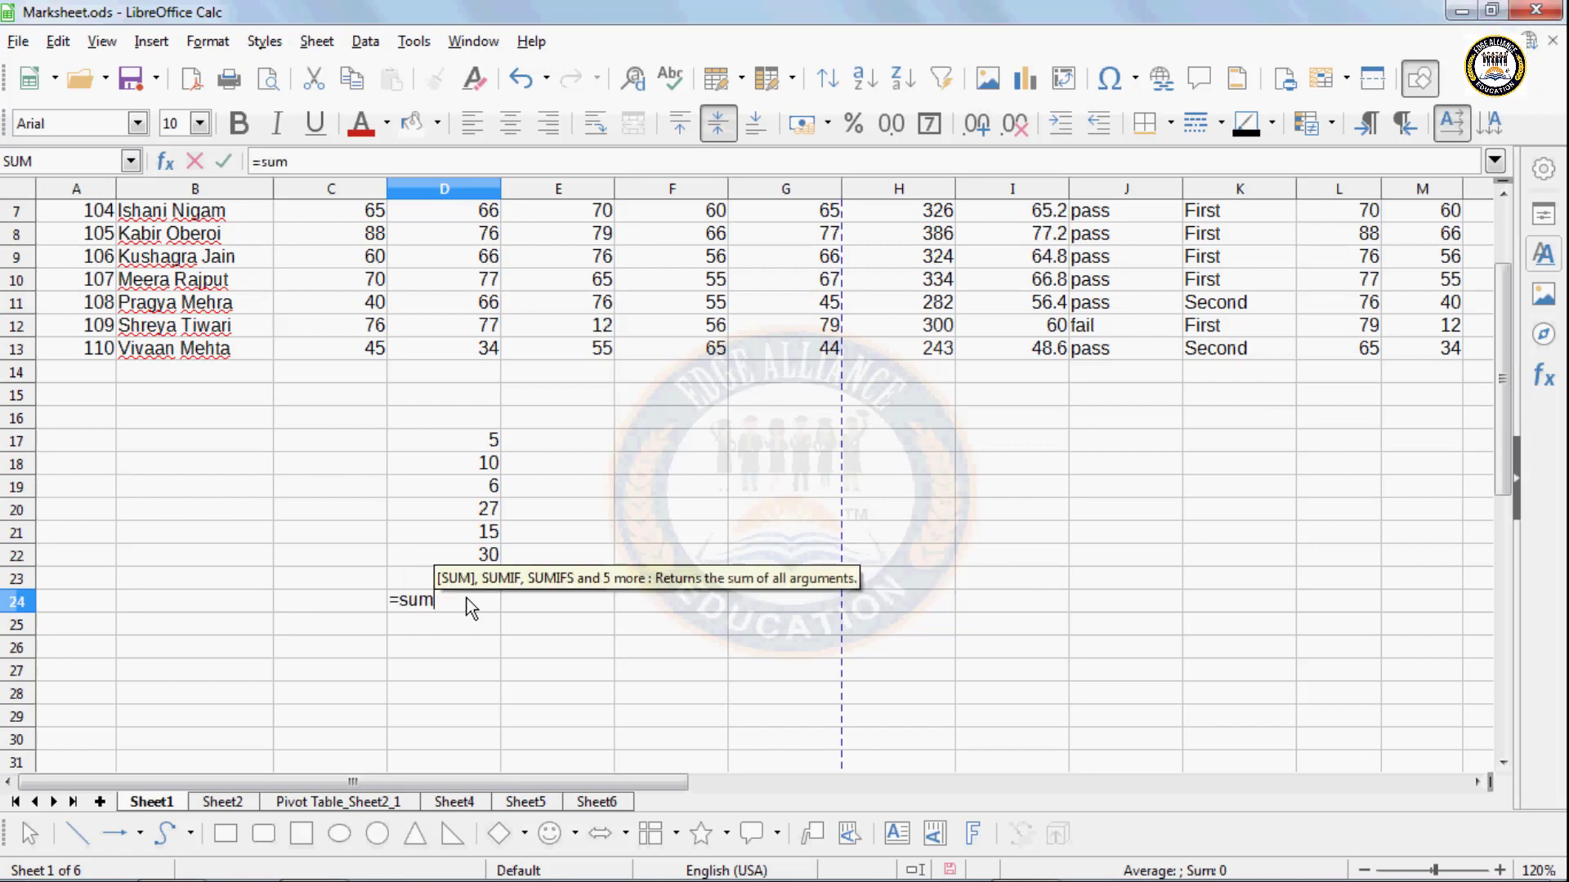
pyautogui.write('(')
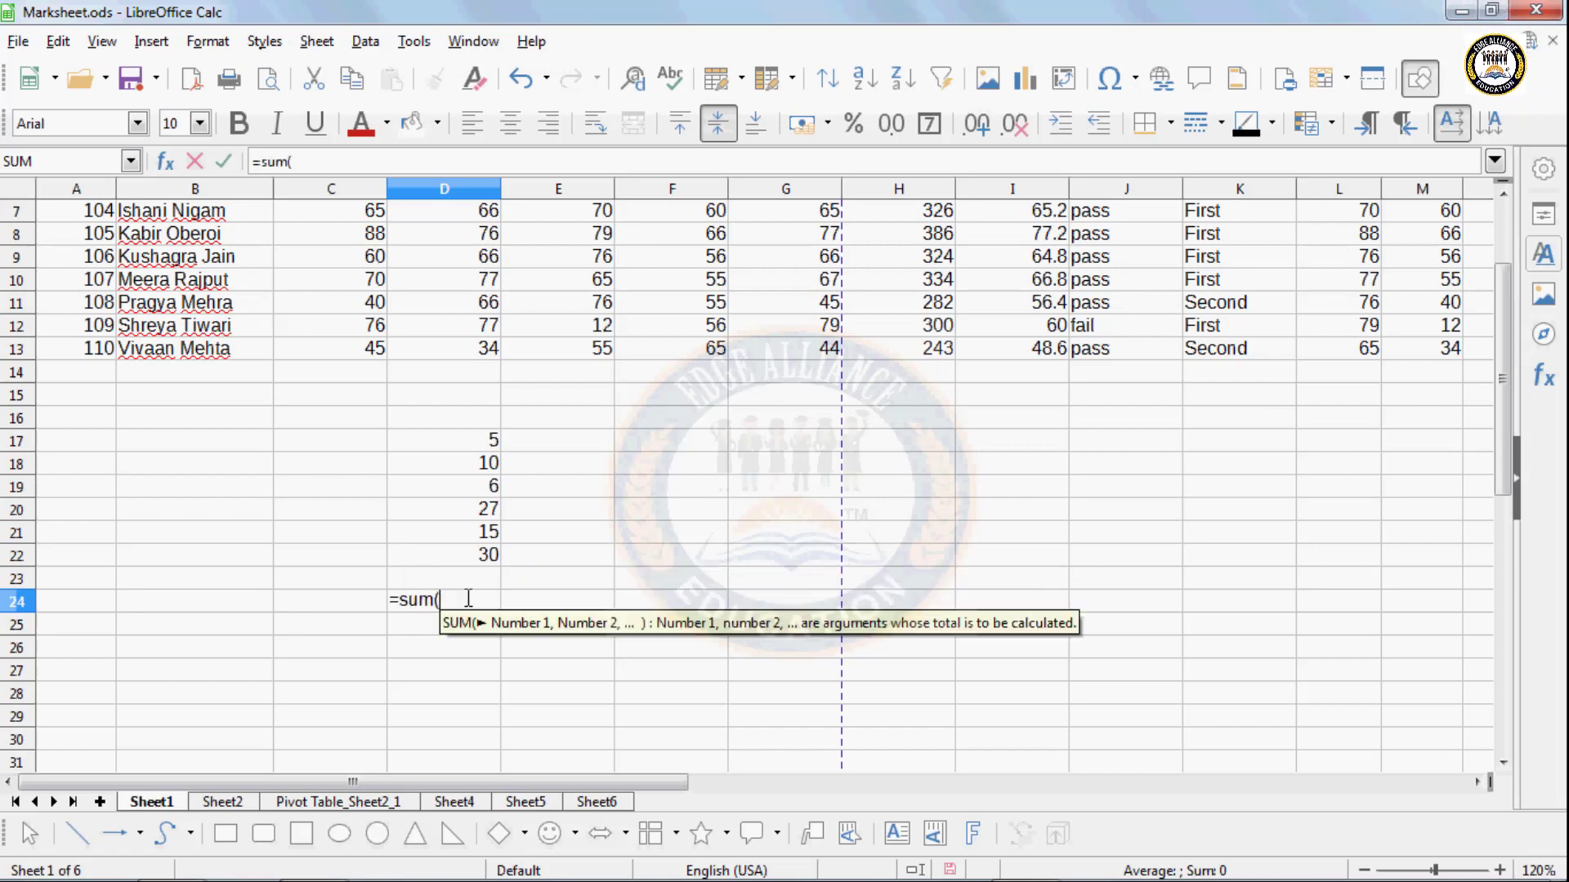
pyautogui.moveTo(469, 445); pyautogui.dragTo(471, 553)
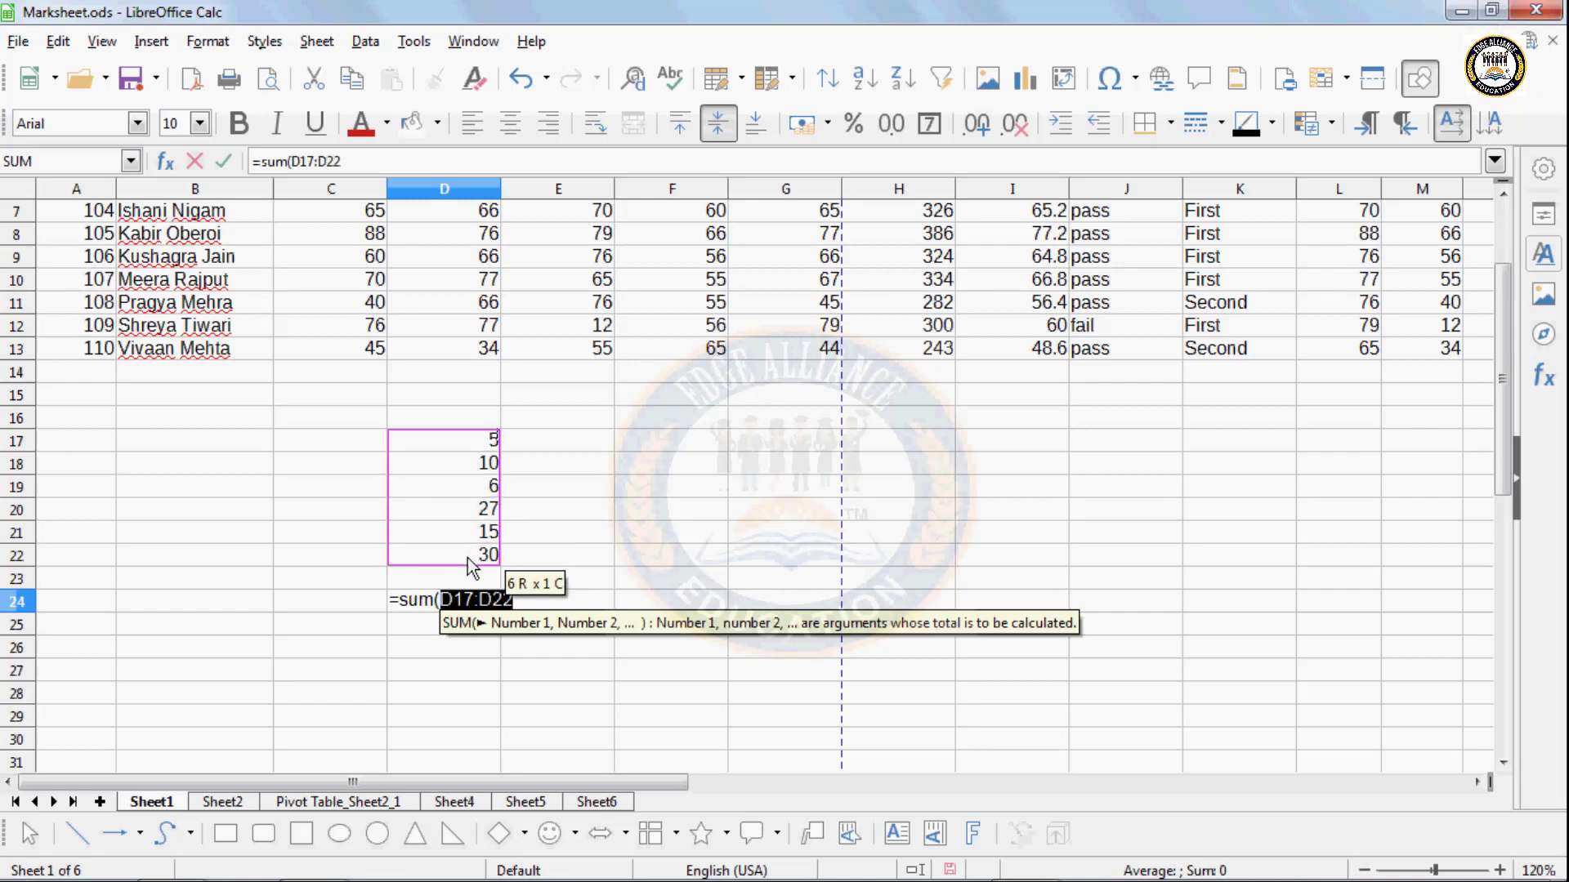
pyautogui.write(')')
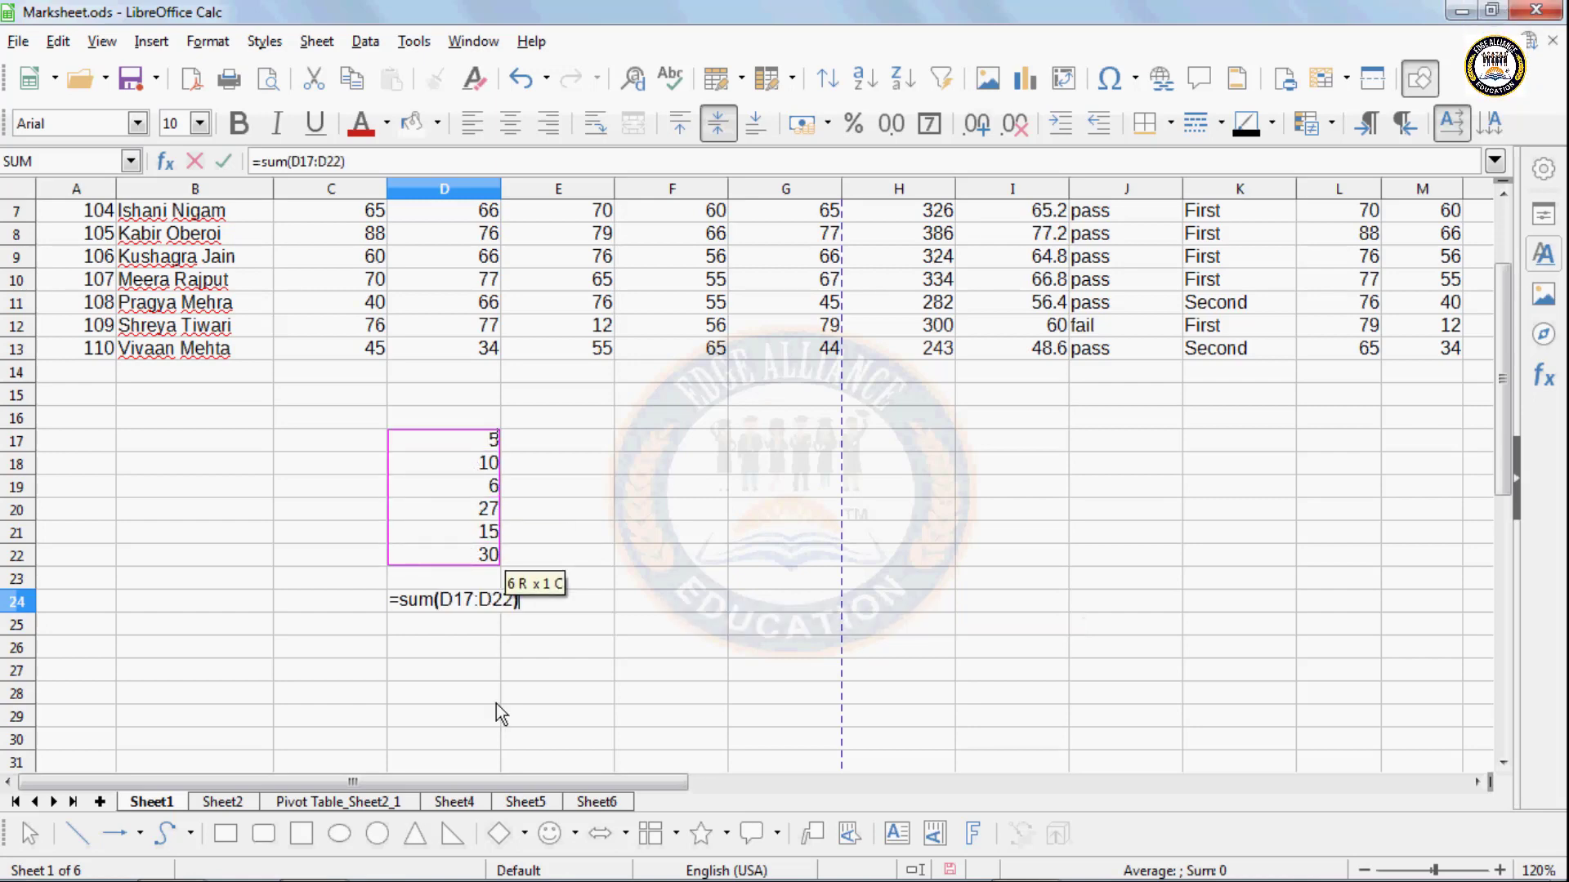
pyautogui.press('Return')
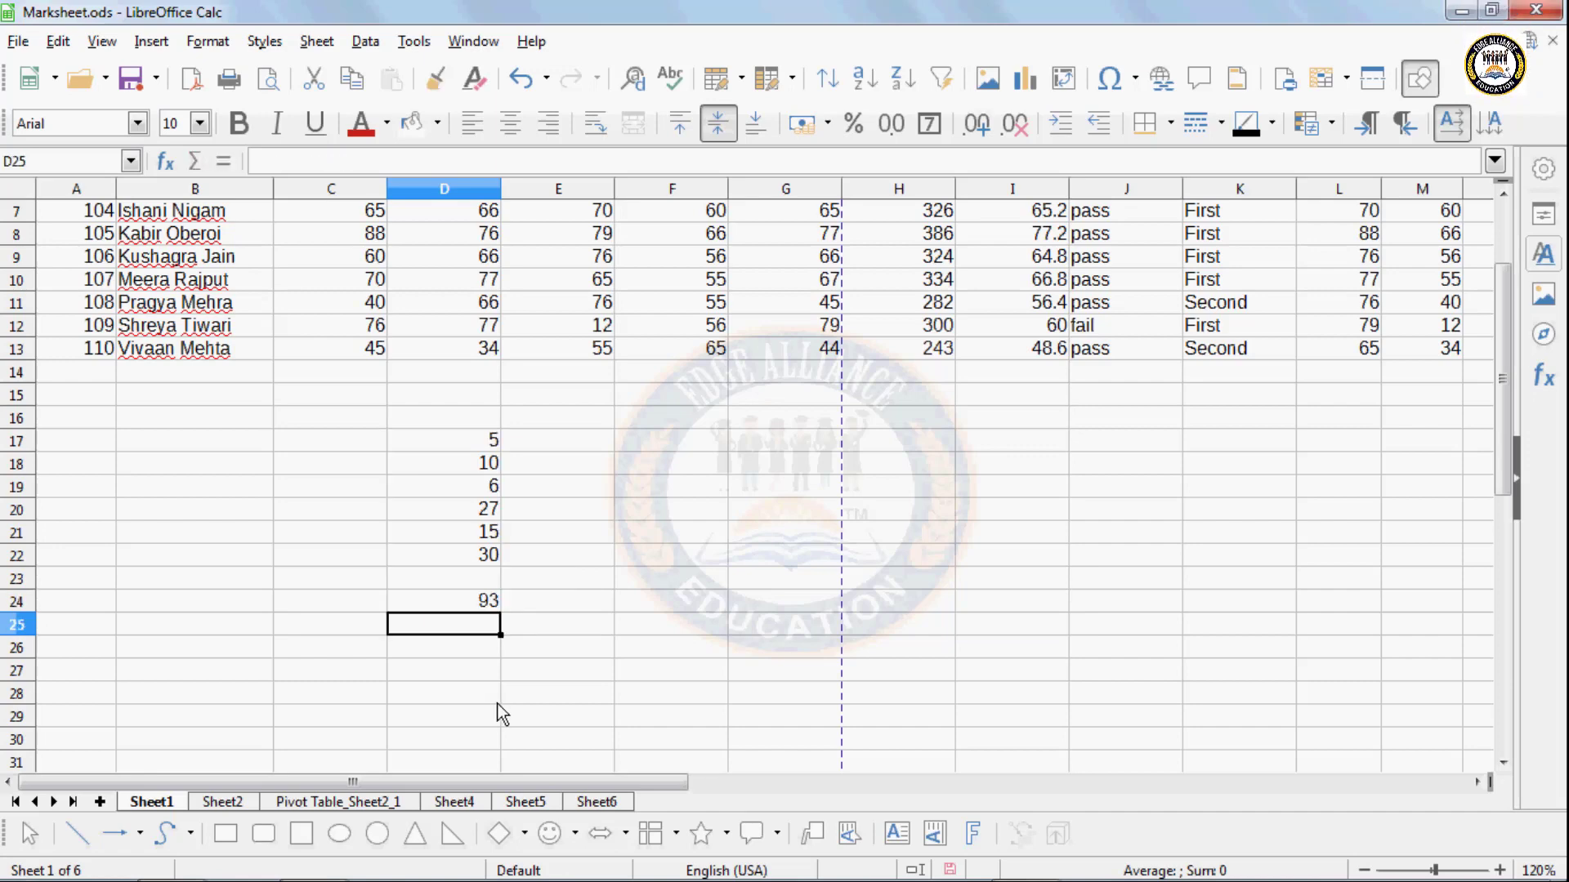
# - Change the third number in the list, cell D19, to 20 to test the SUM formula
pyautogui.click(470, 611)
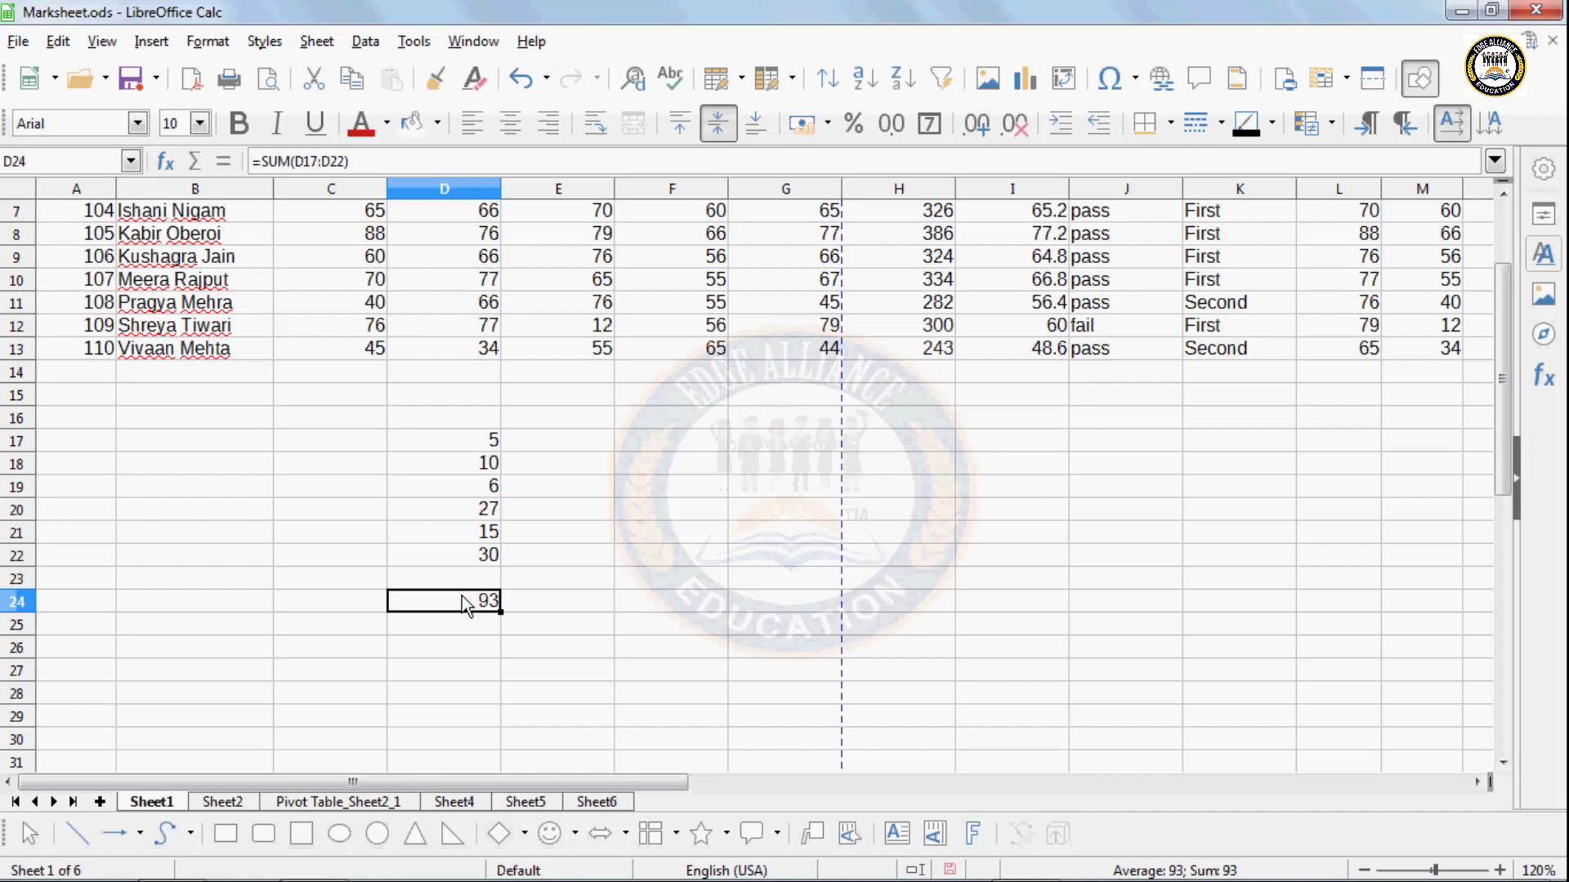
pyautogui.click(459, 485)
pyautogui.write('20')
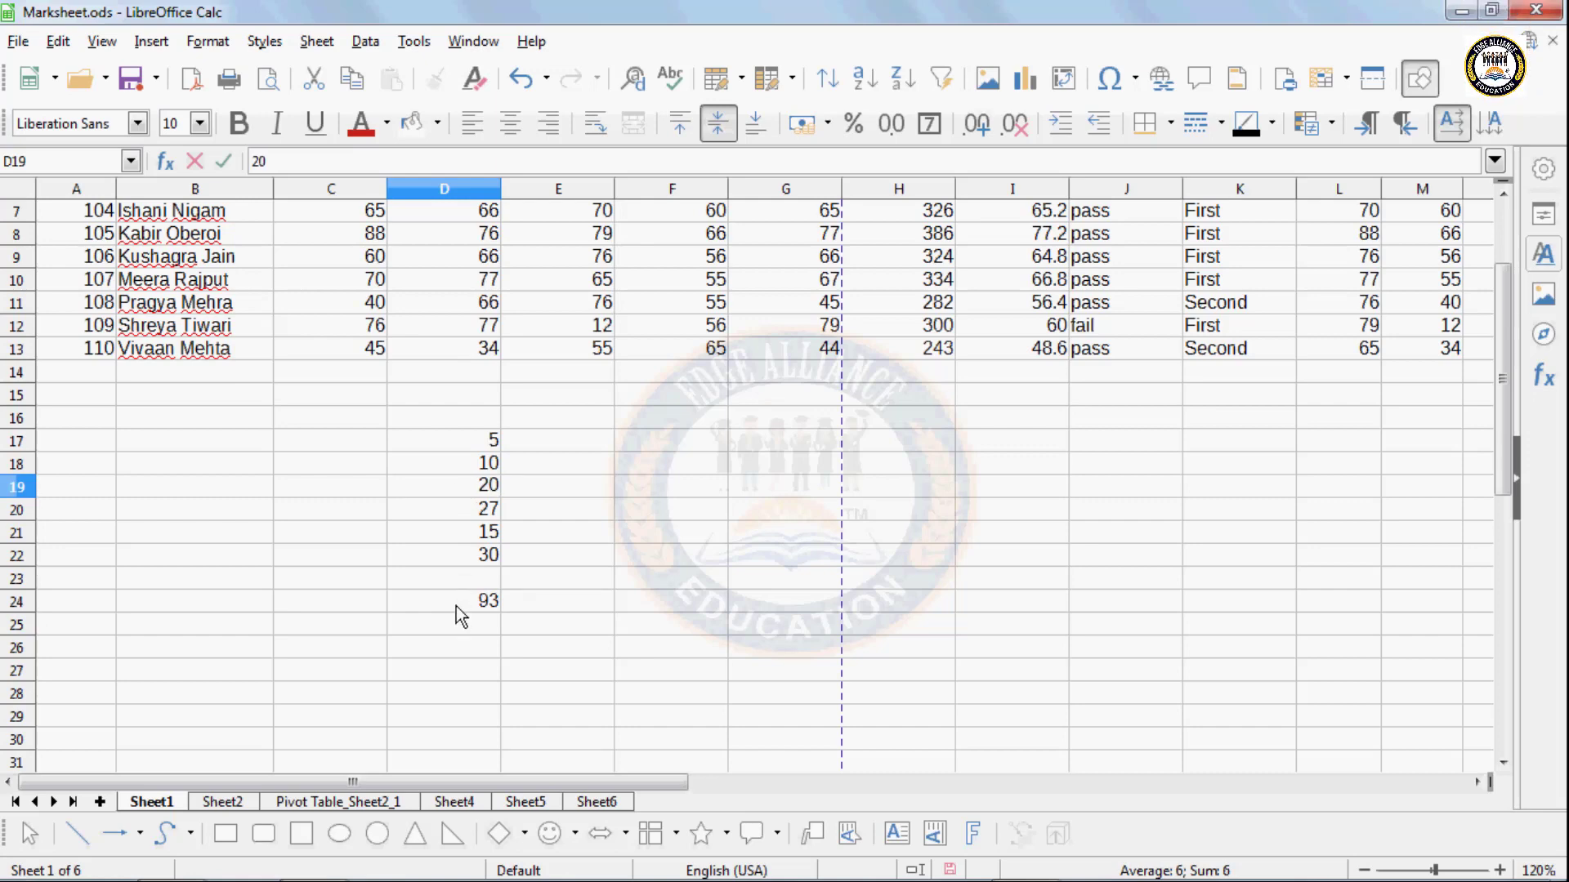
pyautogui.press('Return')
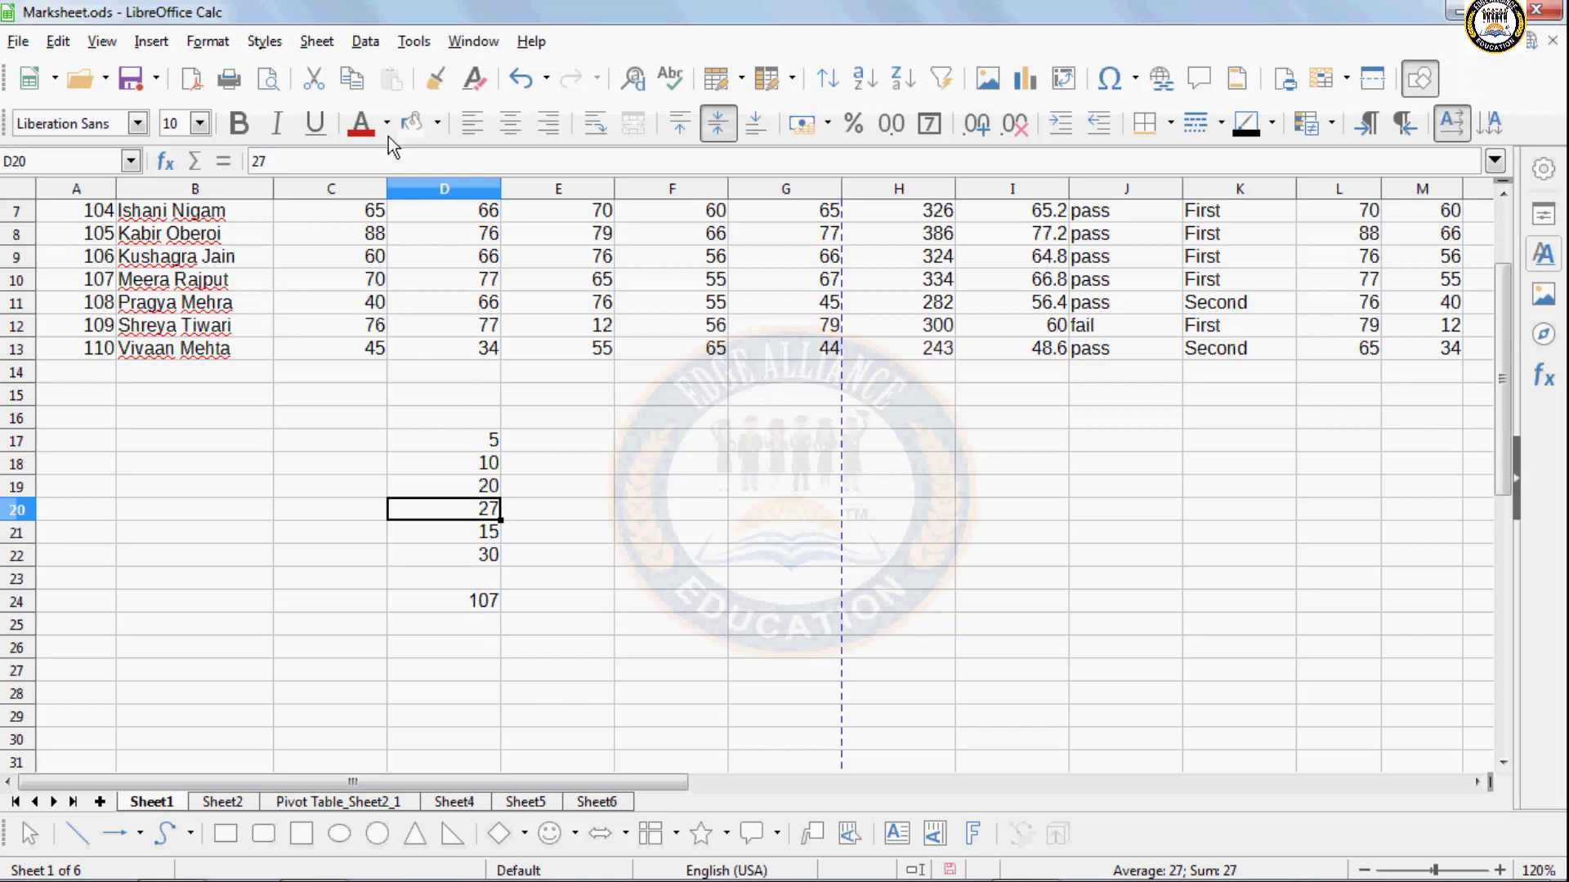
# - Change the first number in the list, cell D17, to 50
pyautogui.click(366, 42)
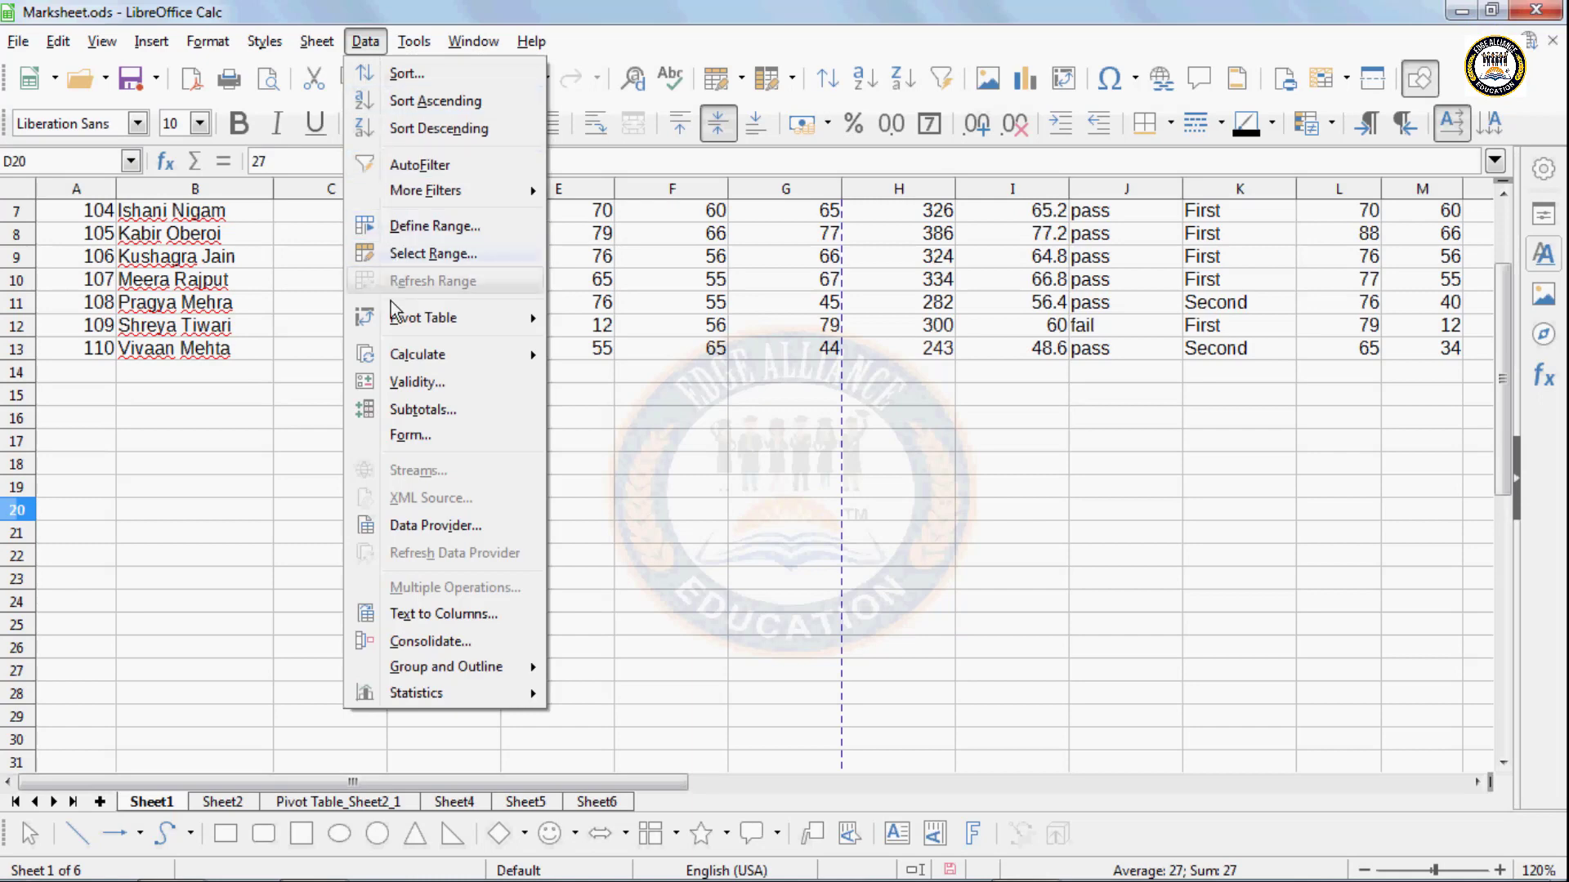
pyautogui.moveTo(380, 354)
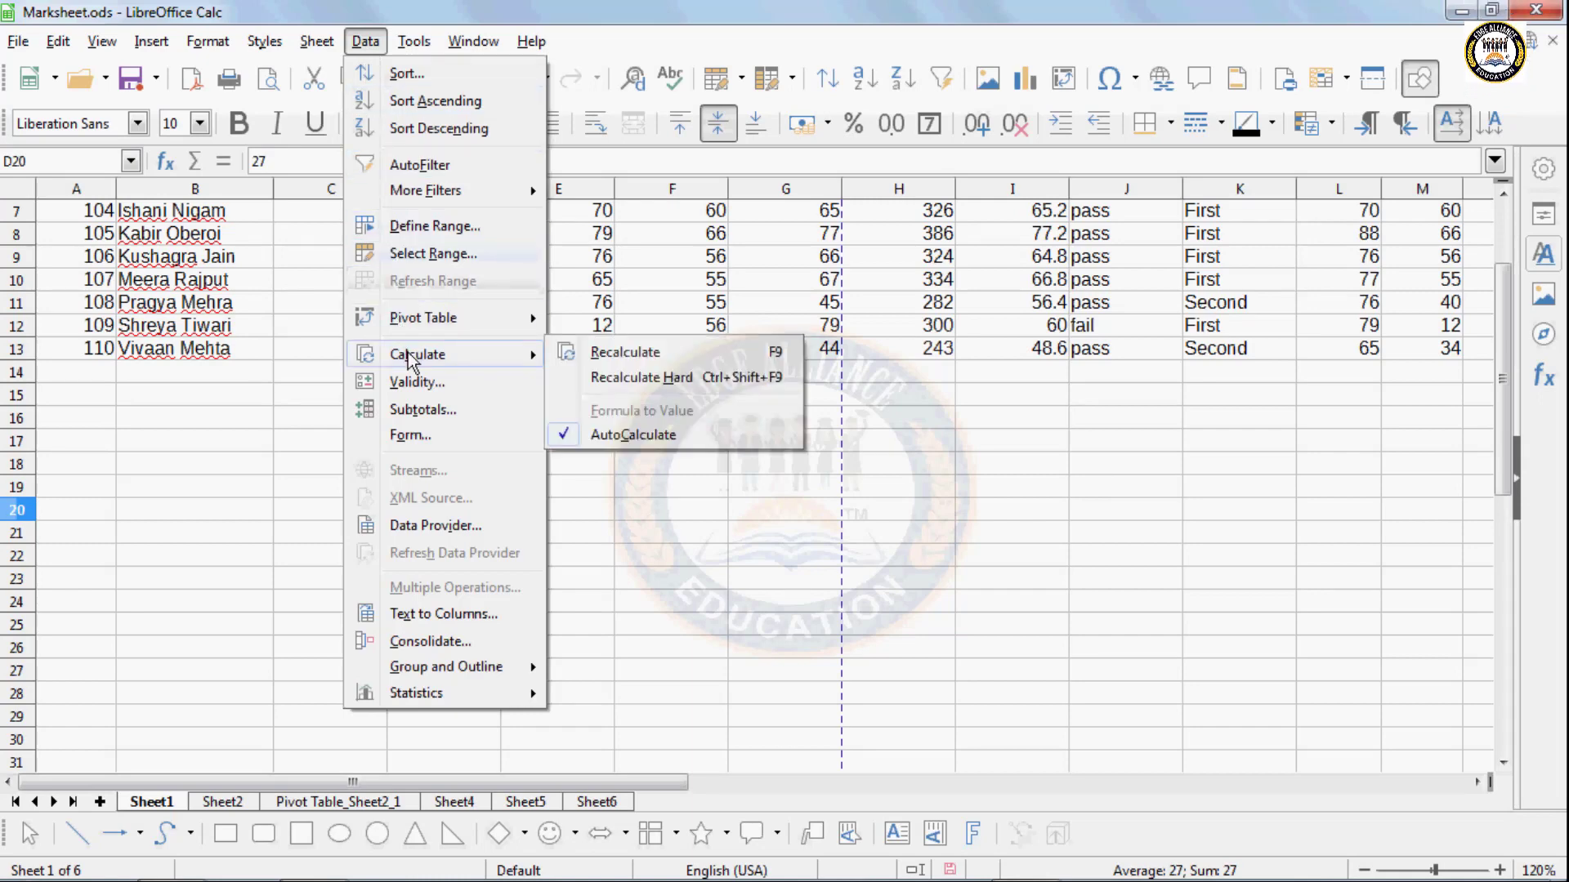
pyautogui.click(644, 435)
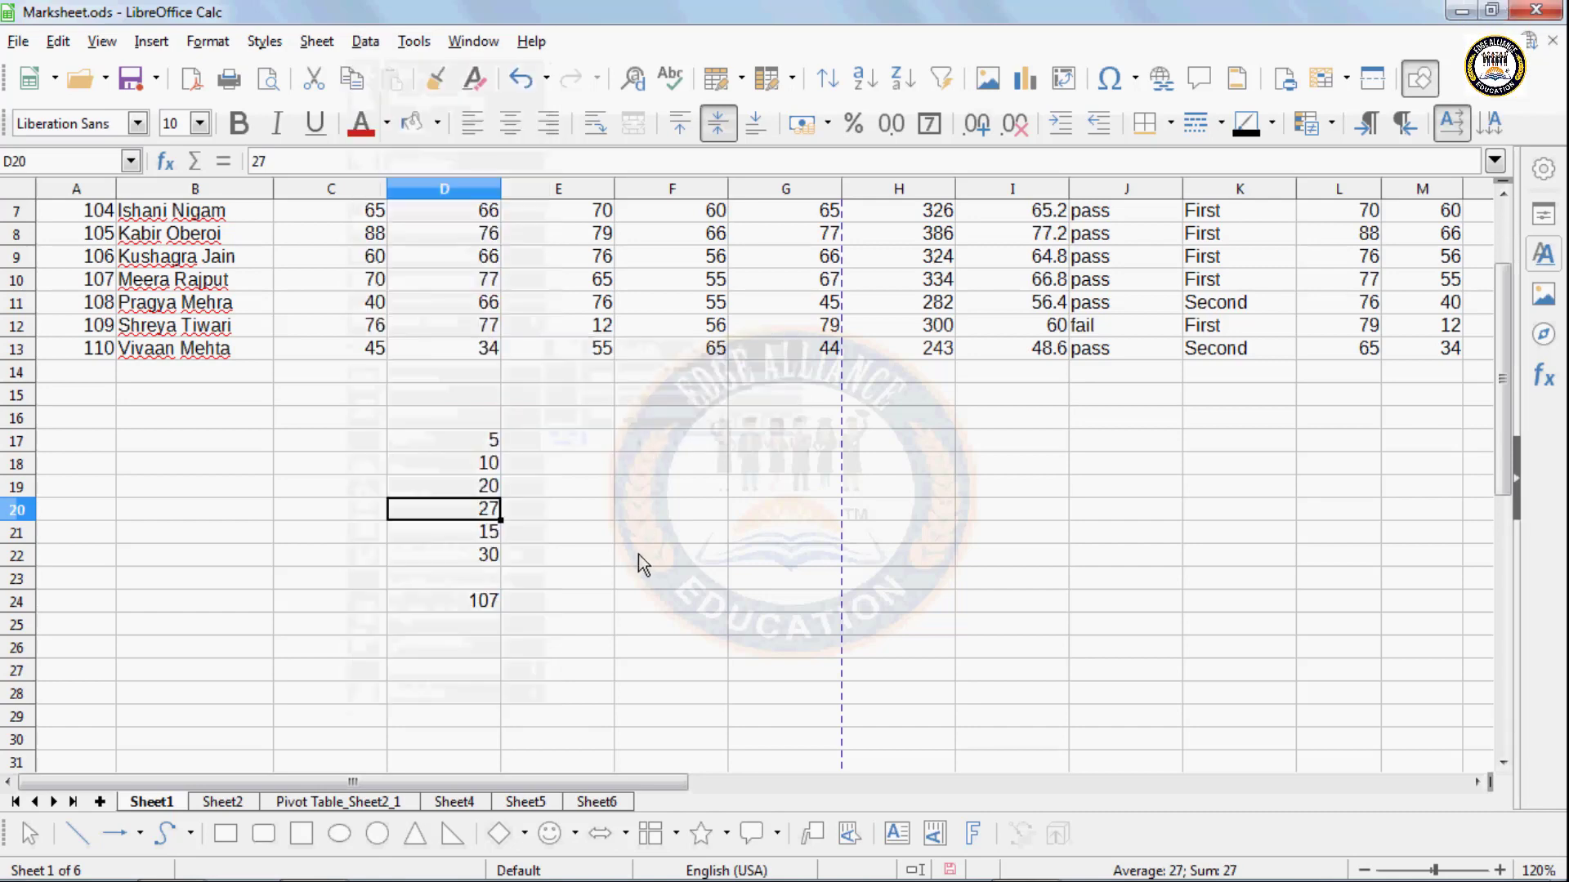
pyautogui.click(484, 441)
pyautogui.write('50')
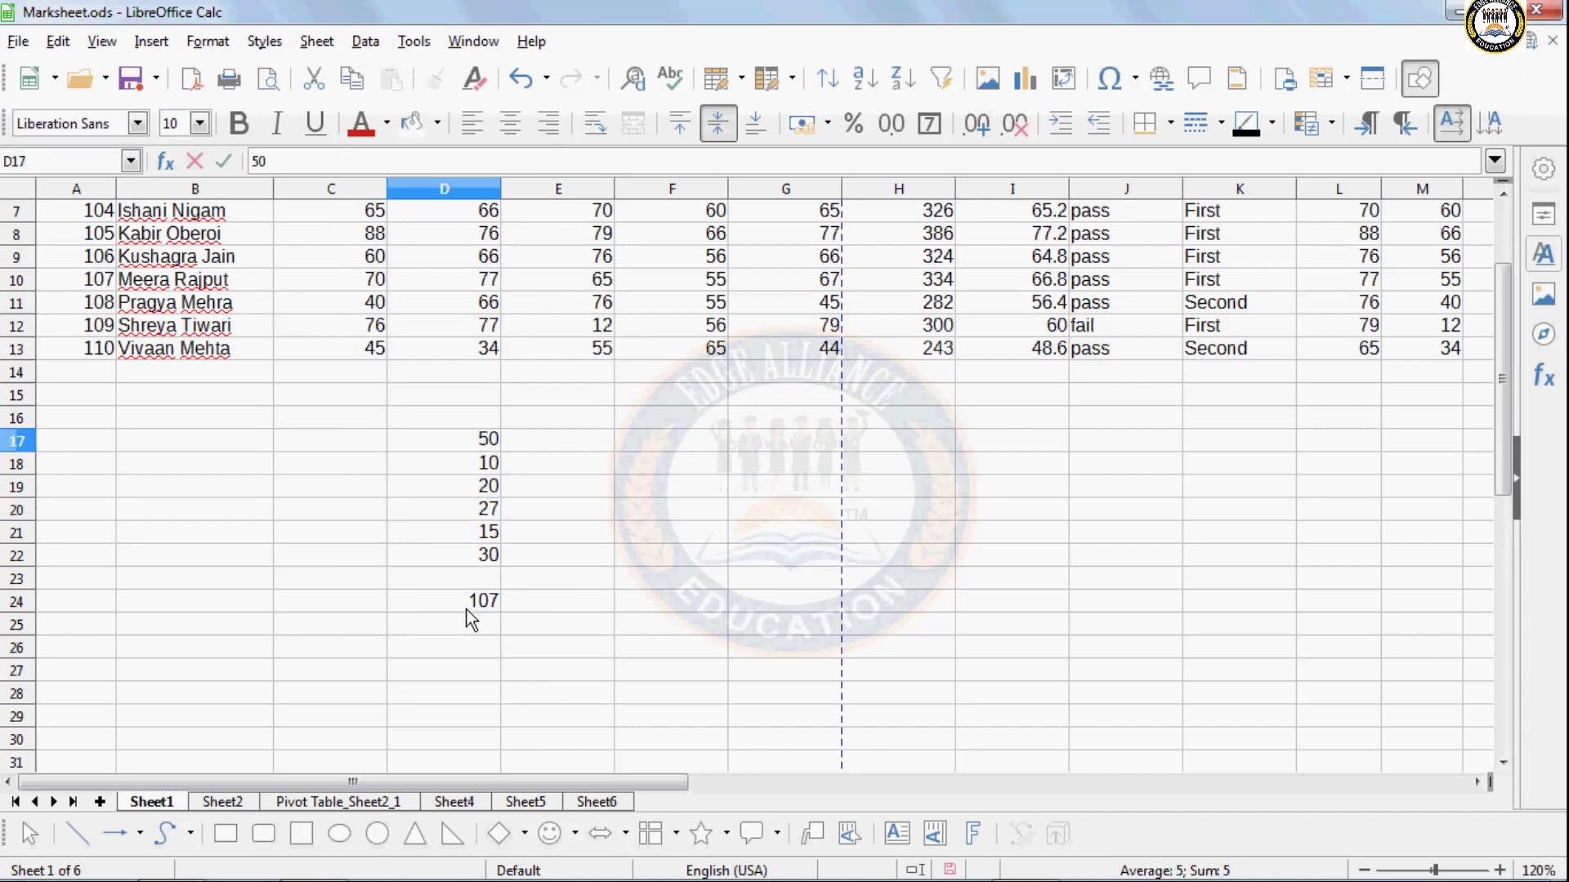
pyautogui.press('Return')
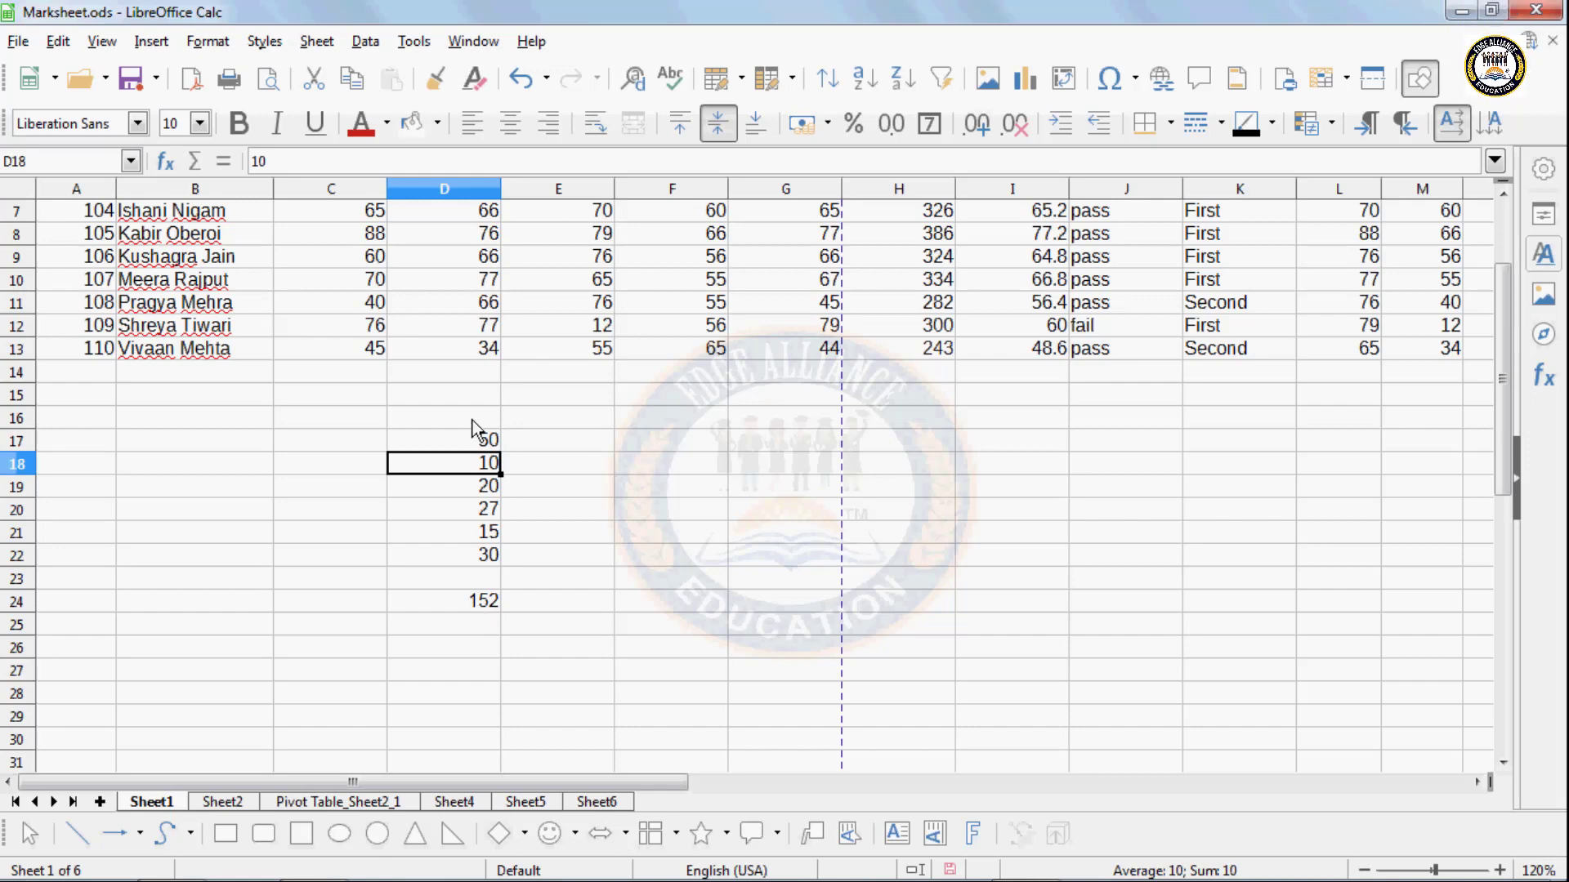
# - Turn off AutoCalculate for the spreadsheet's formulas
pyautogui.click(316, 41)
pyautogui.moveTo(365, 40)
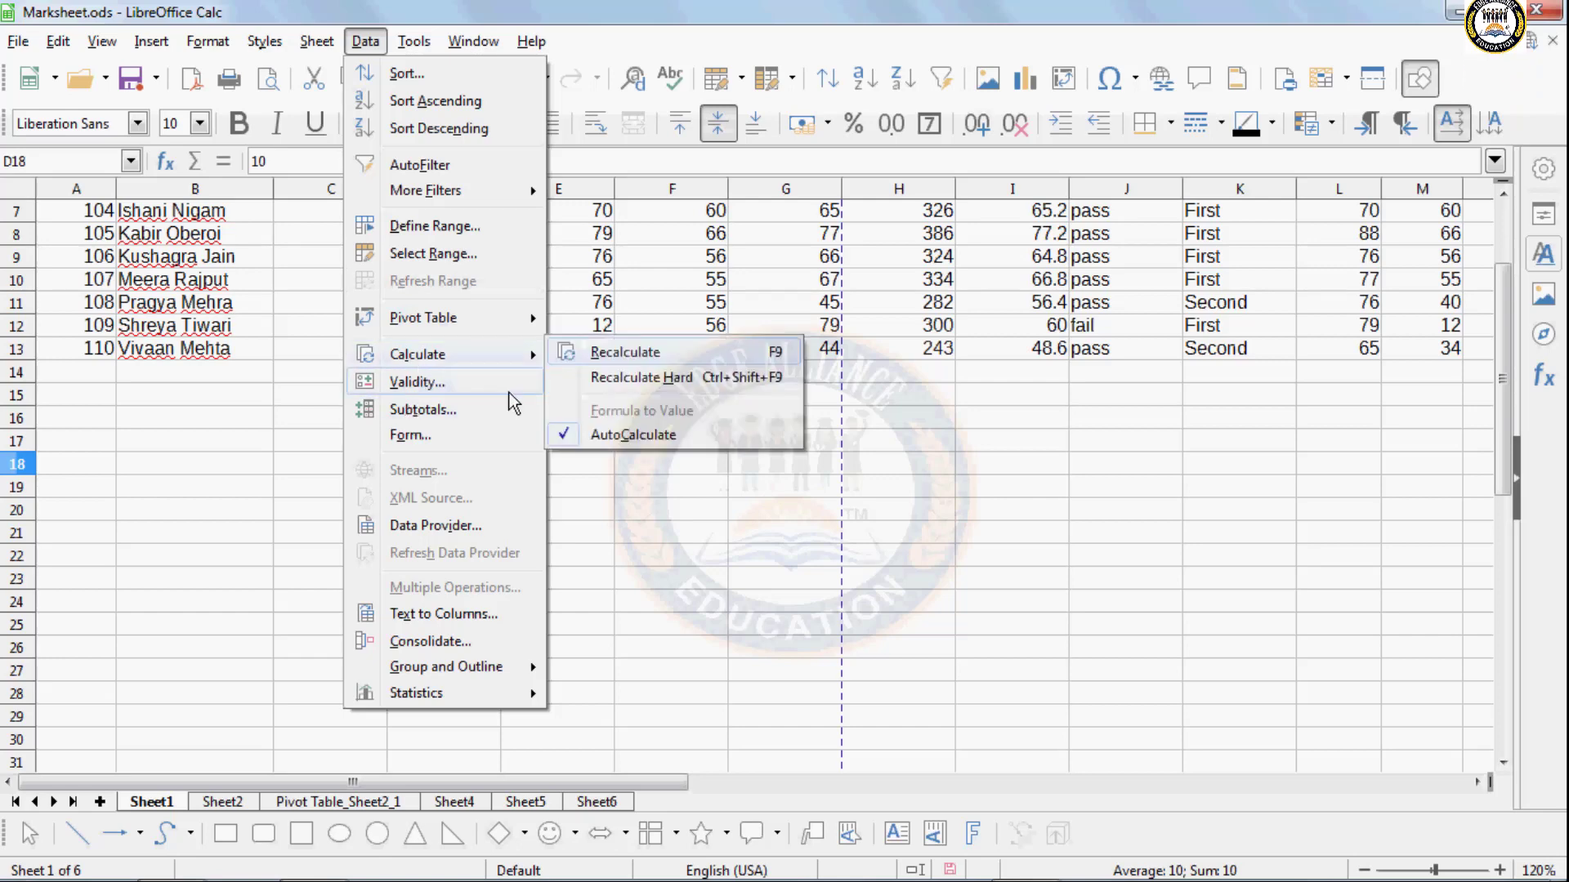
pyautogui.click(562, 434)
# - Change the third number in the list, cell D19, to 30
pyautogui.click(436, 488)
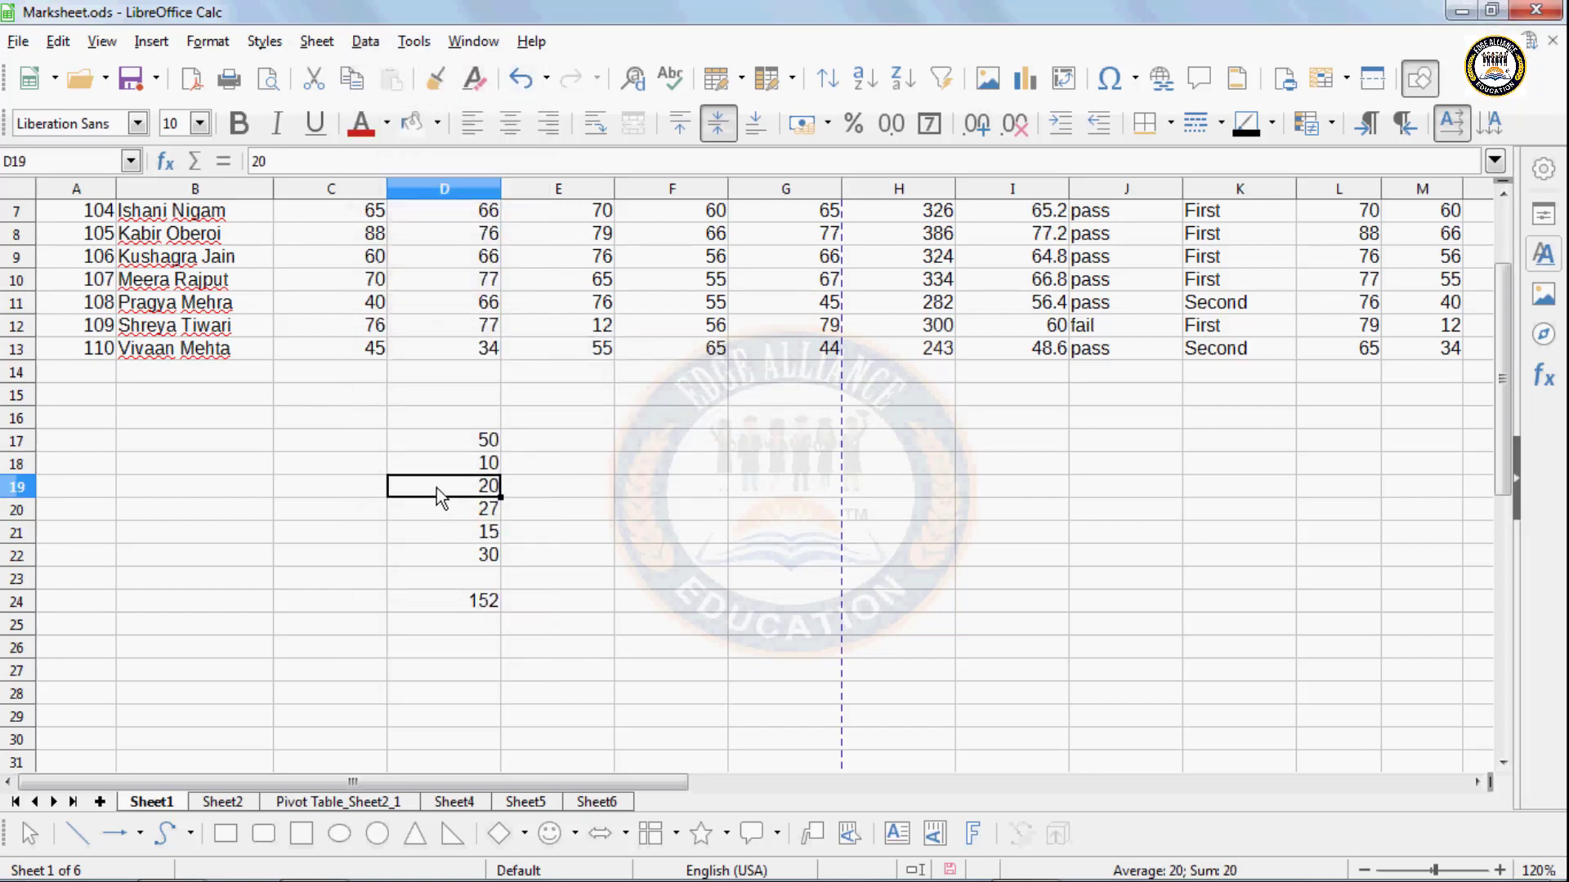
pyautogui.write('30')
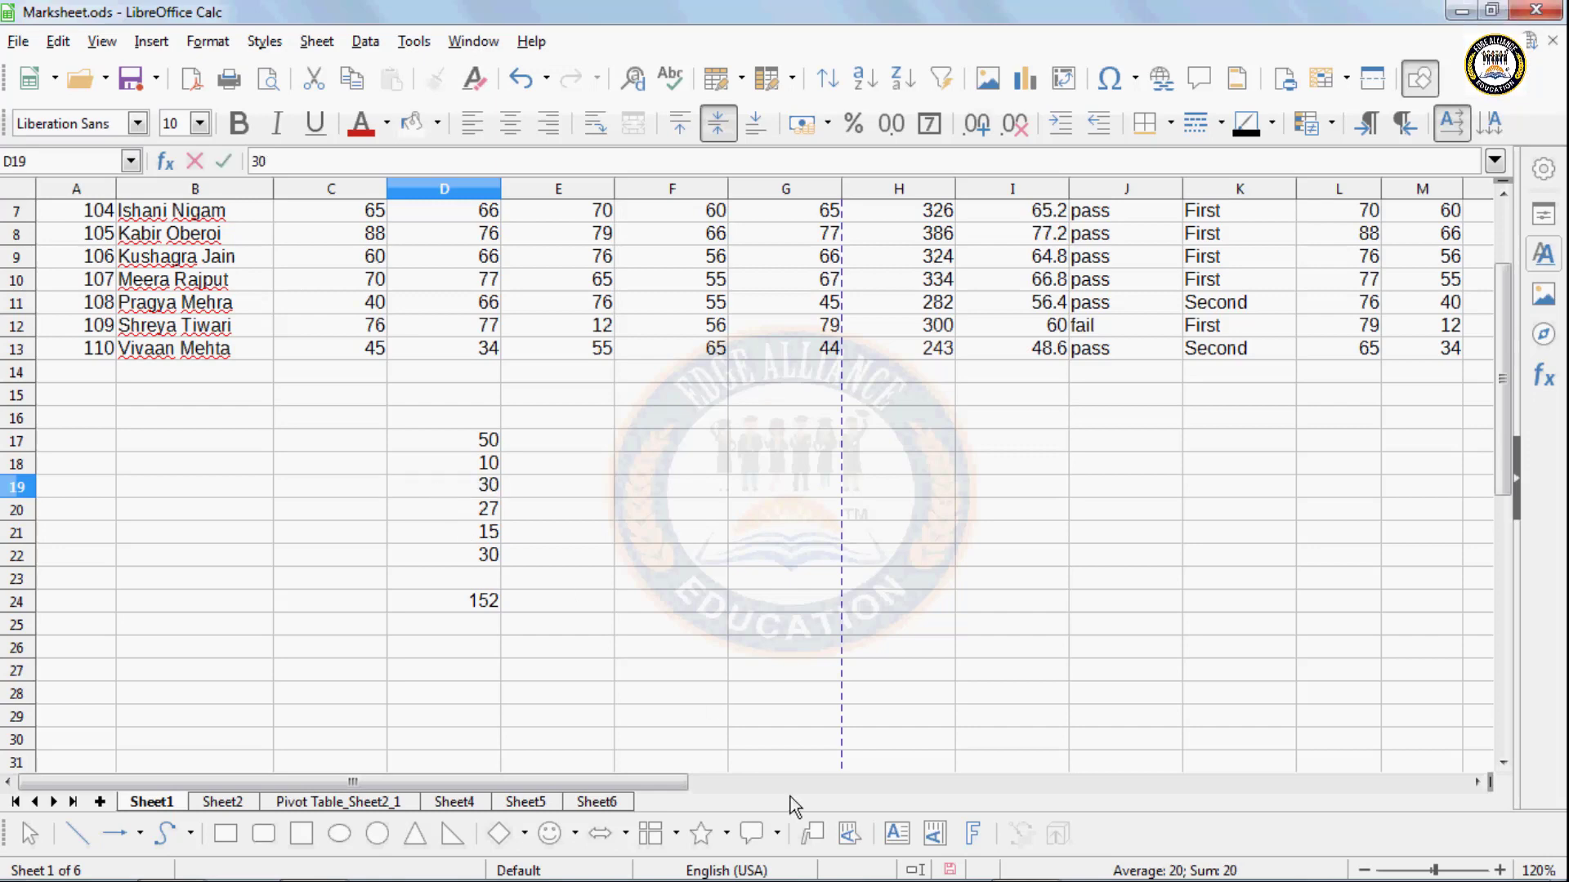
pyautogui.press('Return')
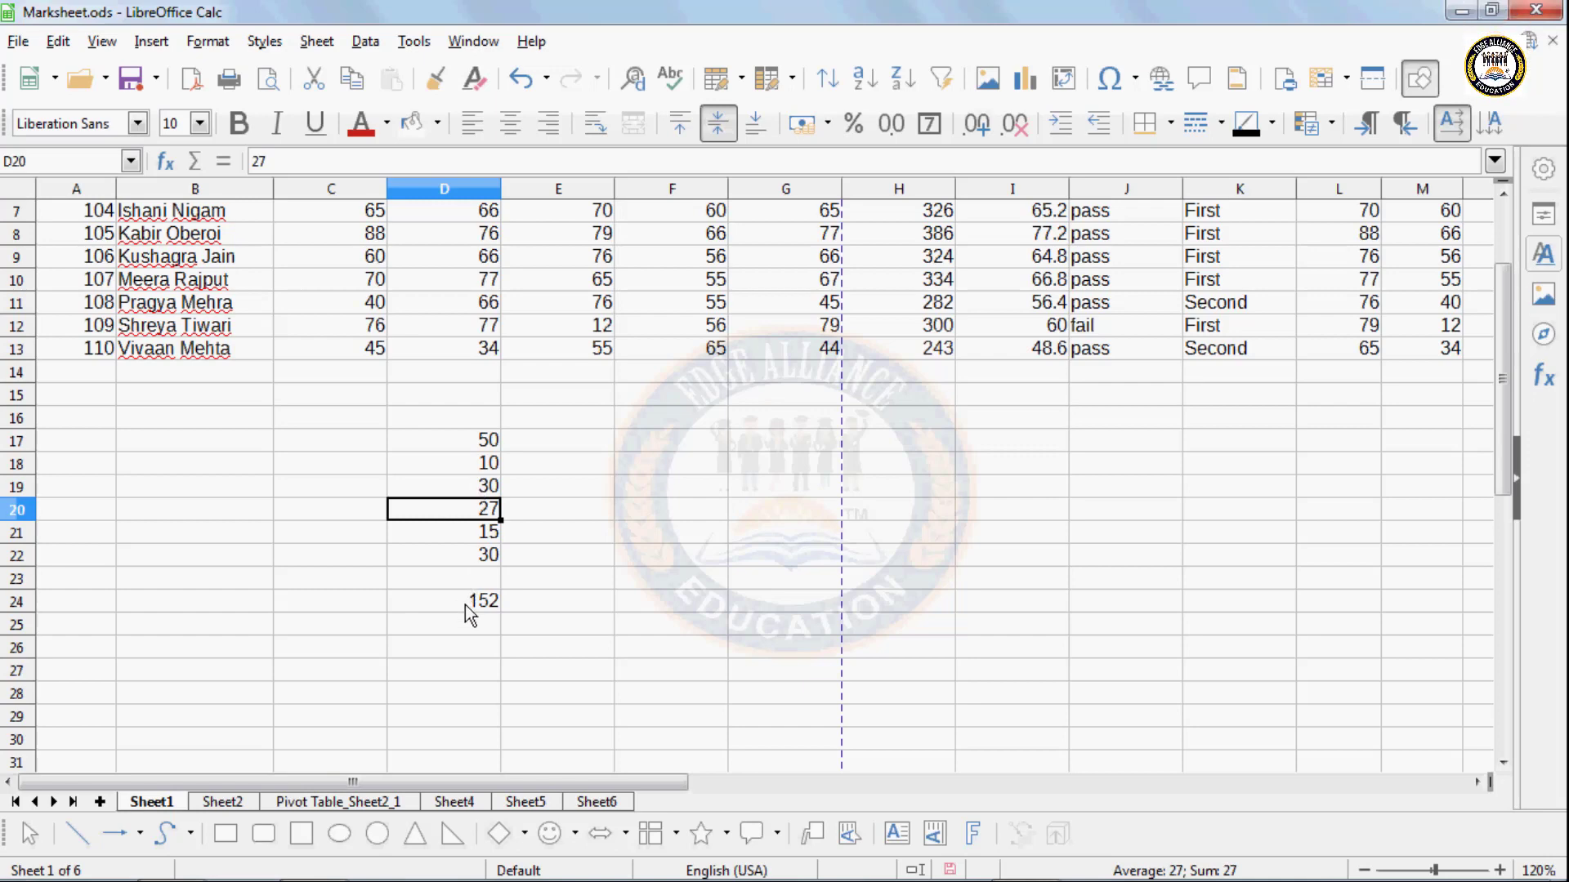
# - Manually recalculate the spreadsheet's formulas to refresh the SUM result in D24
pyautogui.click(365, 40)
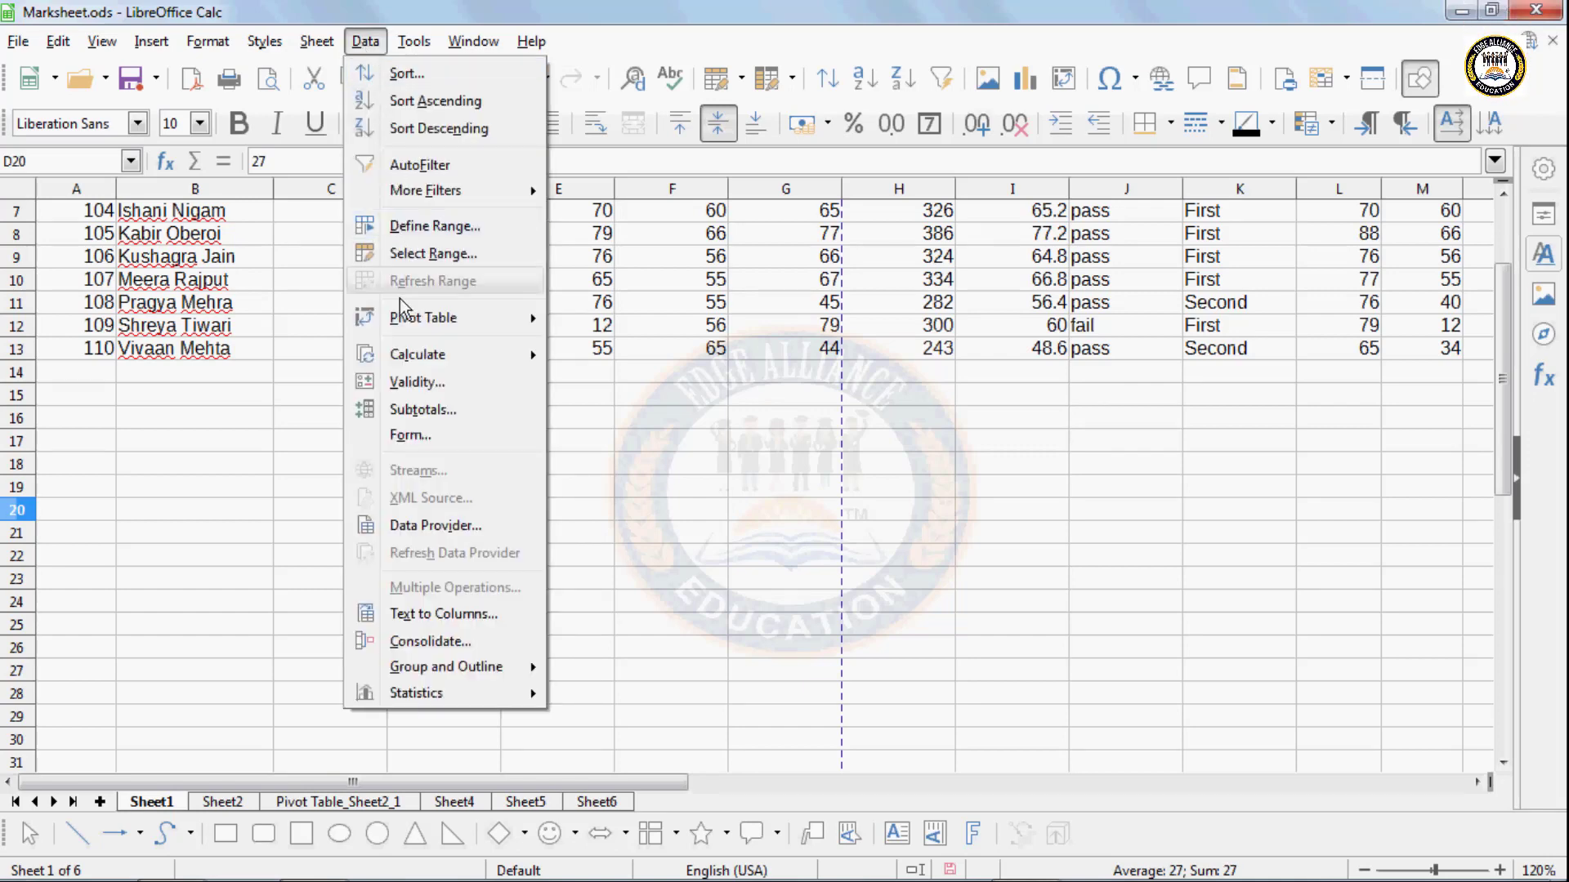
pyautogui.moveTo(400, 359)
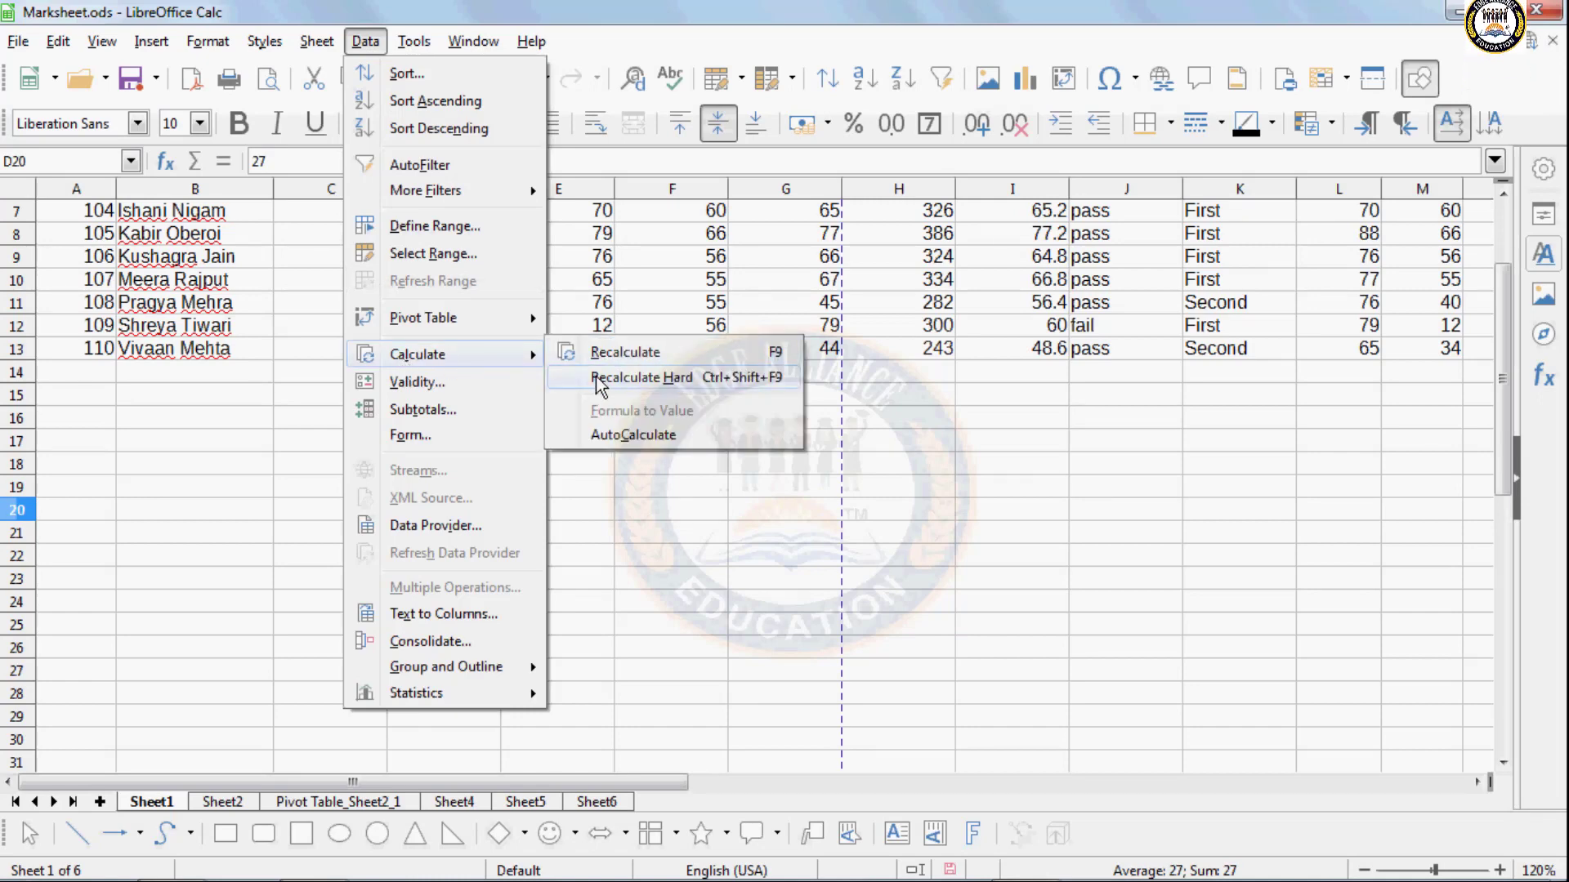
pyautogui.click(598, 353)
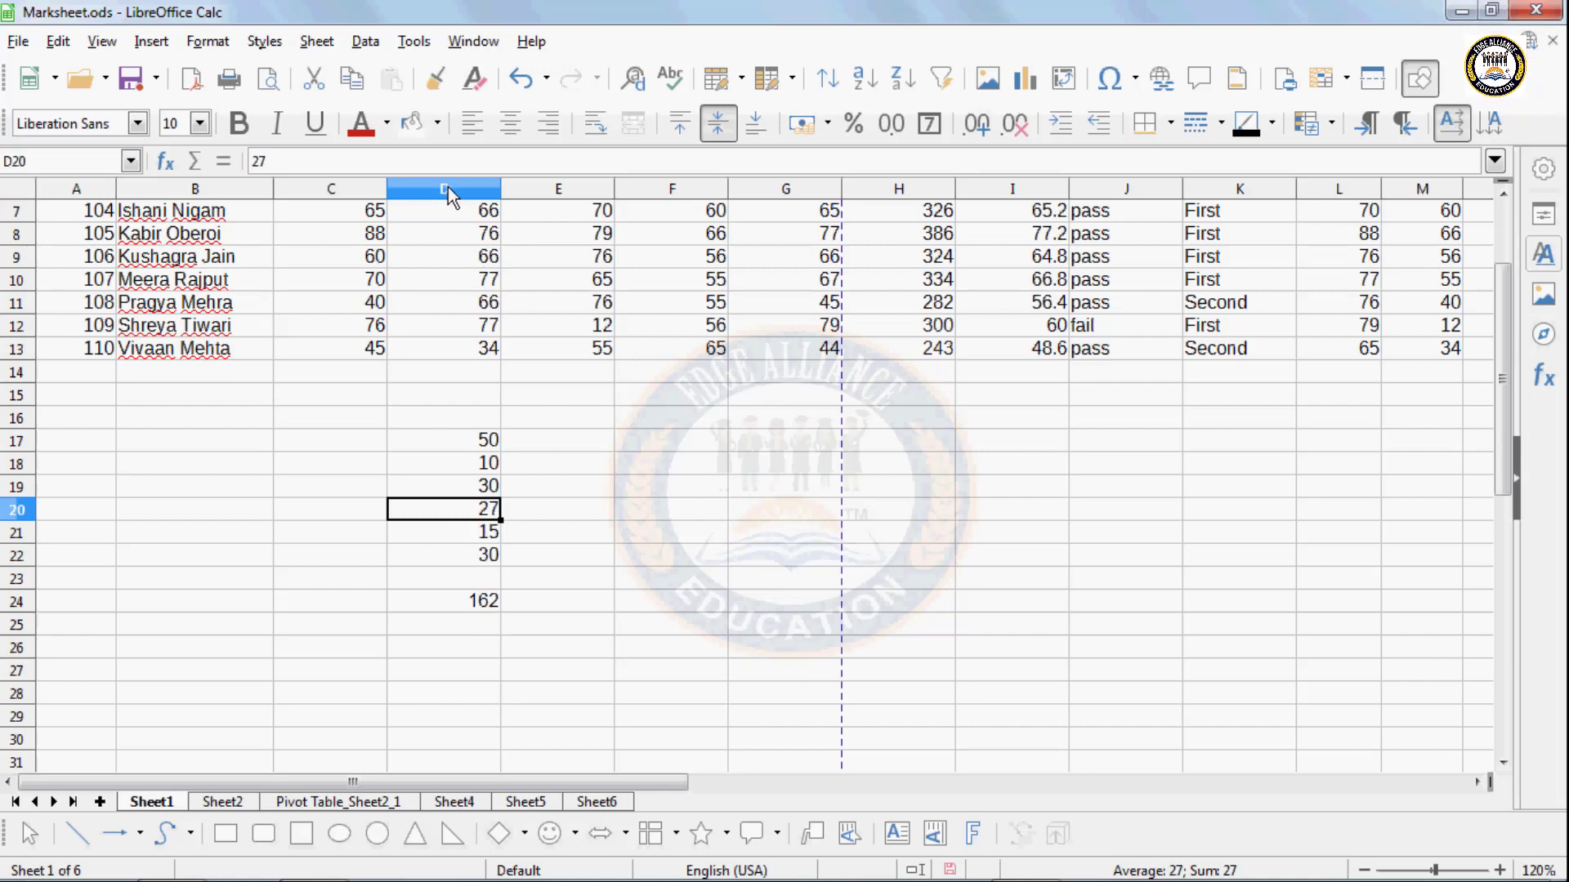
pyautogui.click(364, 42)
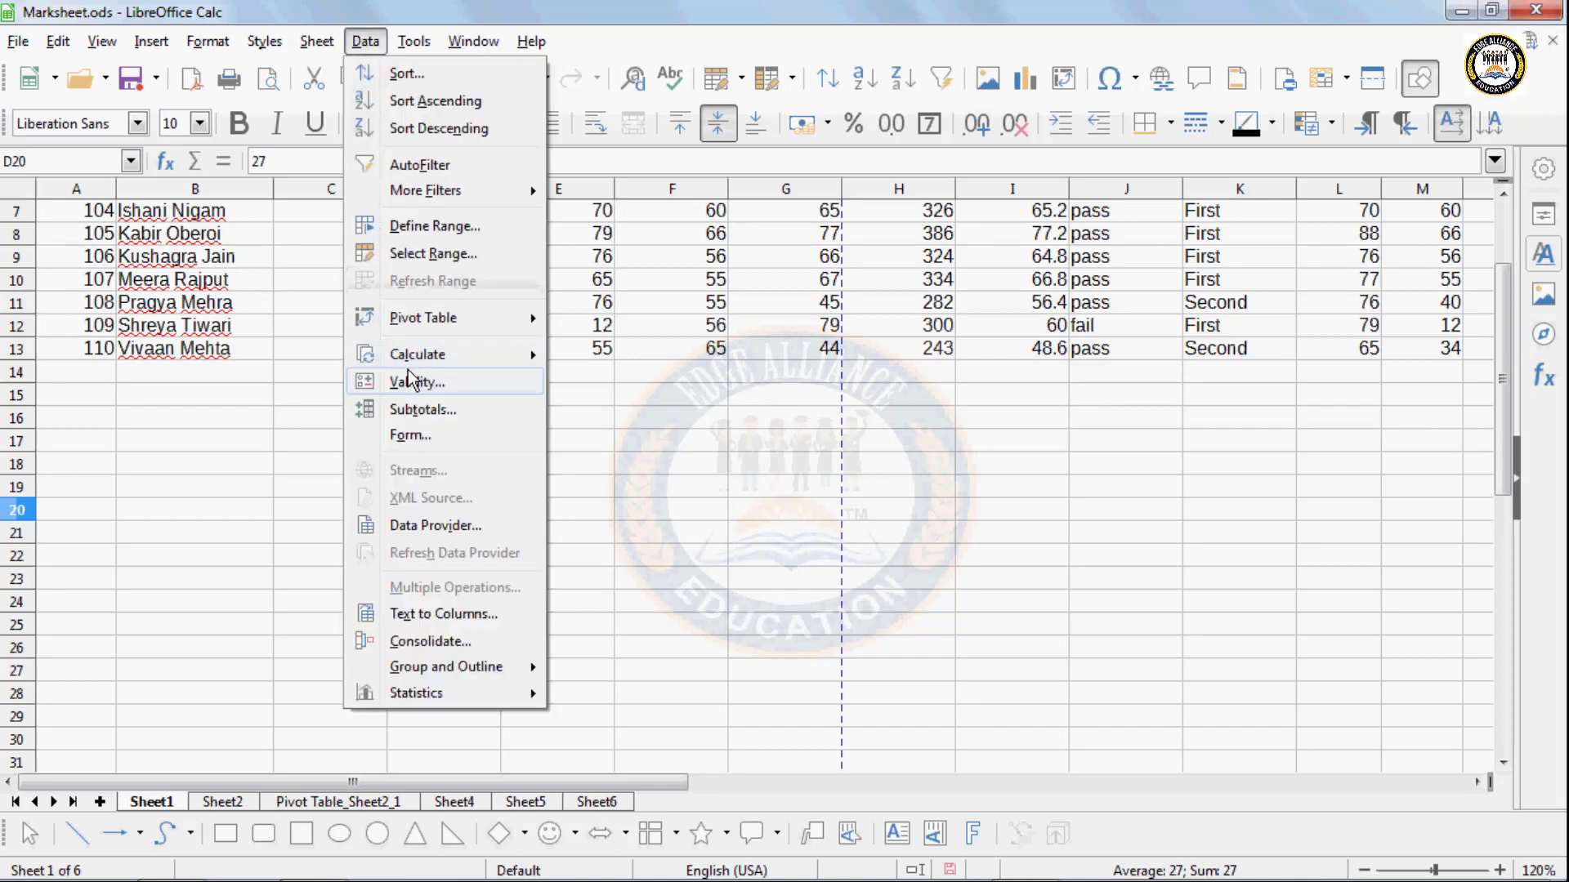
pyautogui.moveTo(418, 363)
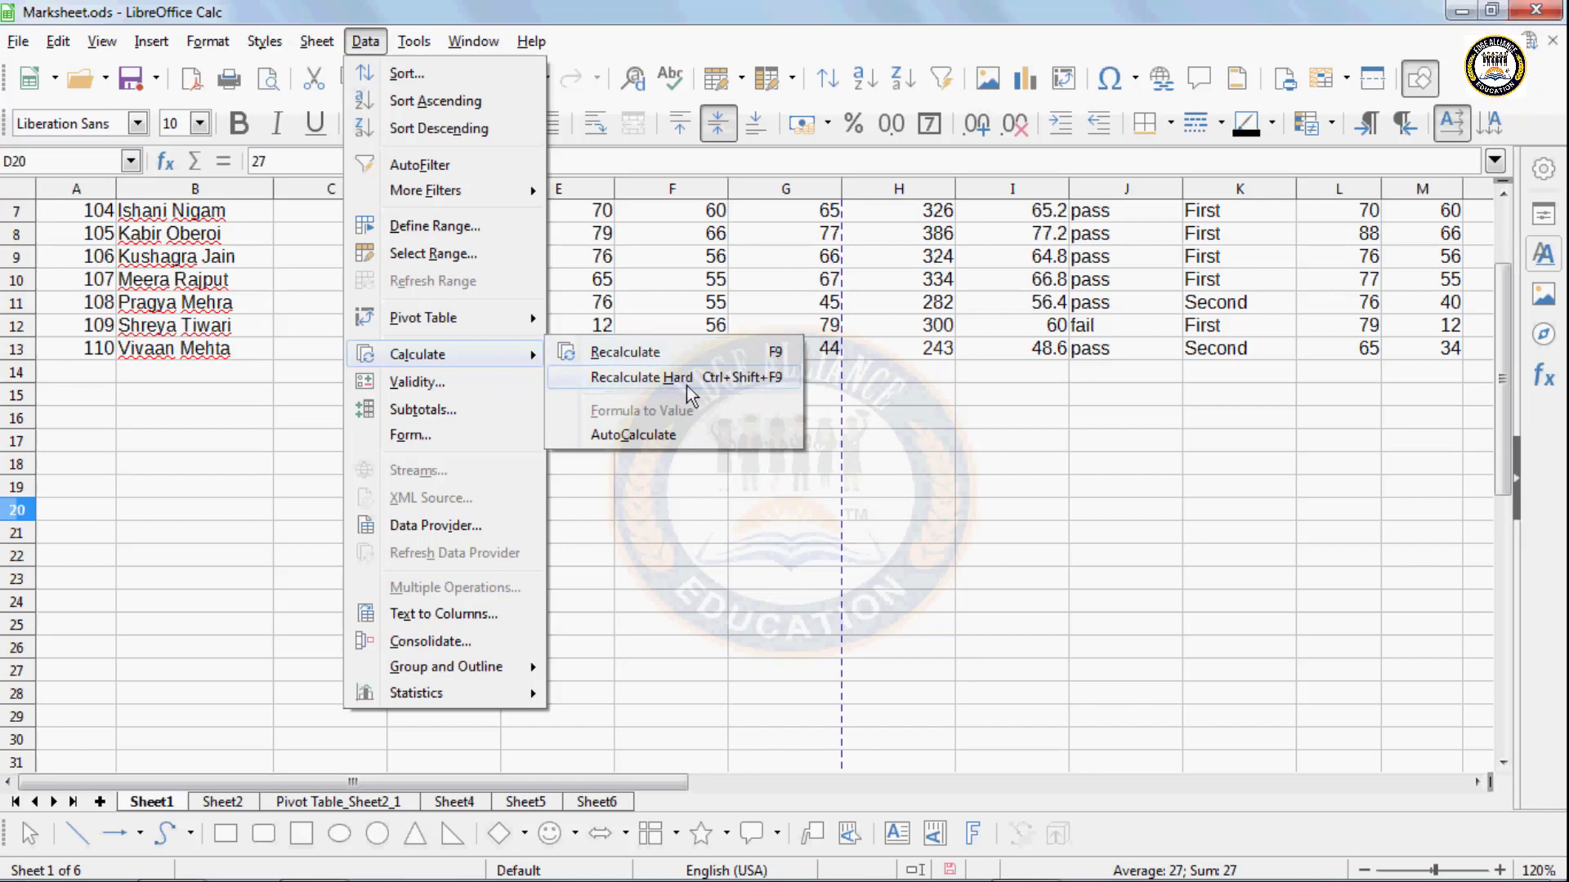
pyautogui.click(718, 558)
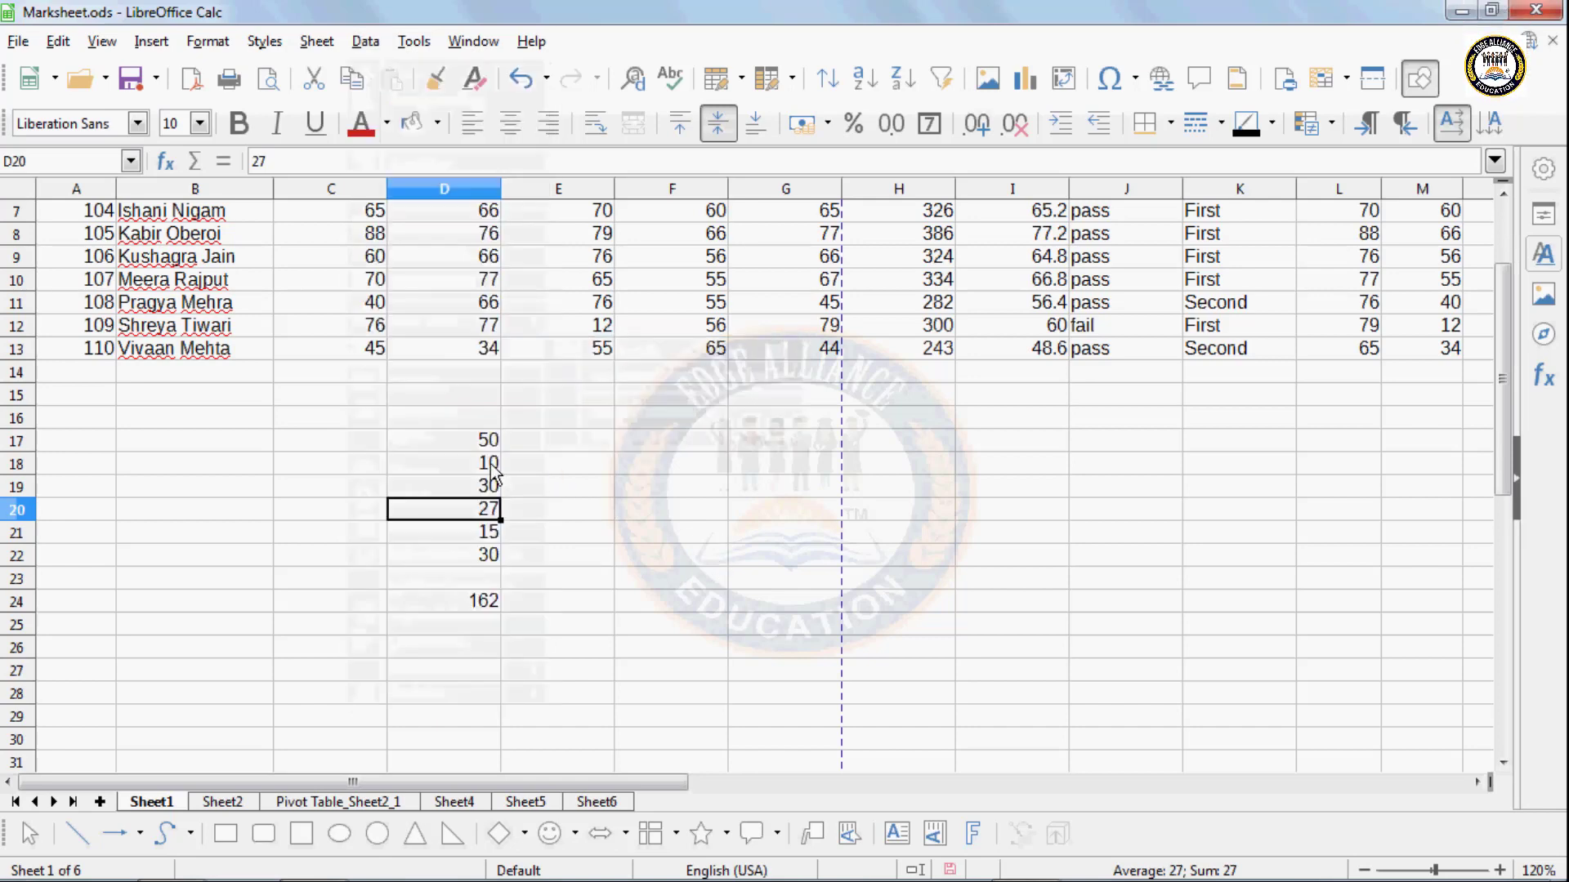
# - Change the second number in the list, cell D18, to 15 and refresh the SUM in D24
pyautogui.click(484, 463)
pyautogui.write('15')
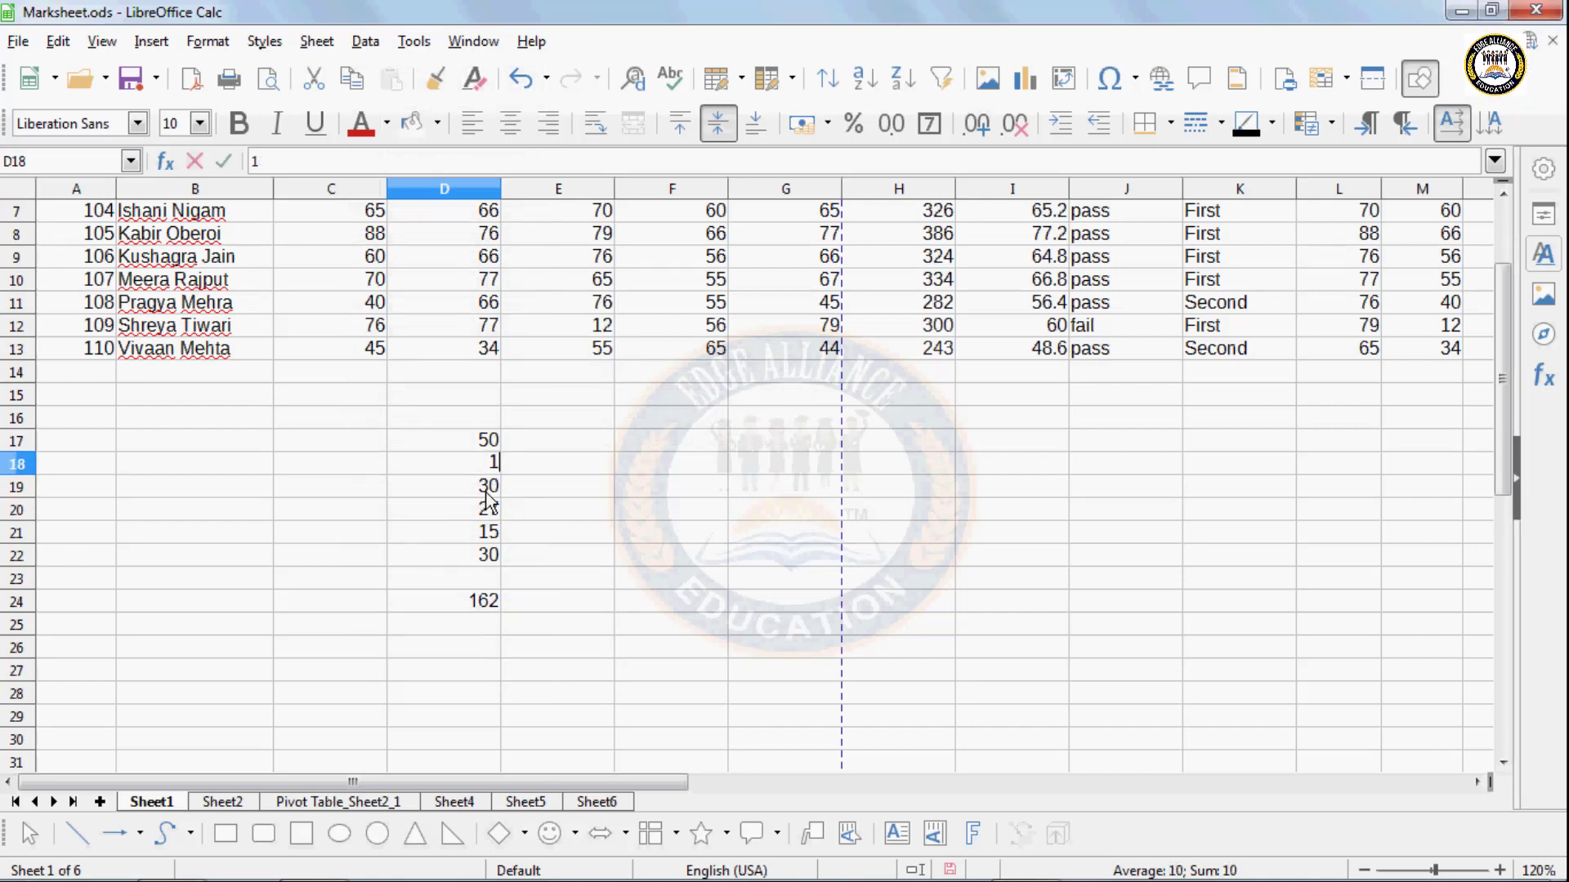
pyautogui.click(479, 621)
pyautogui.click(480, 602)
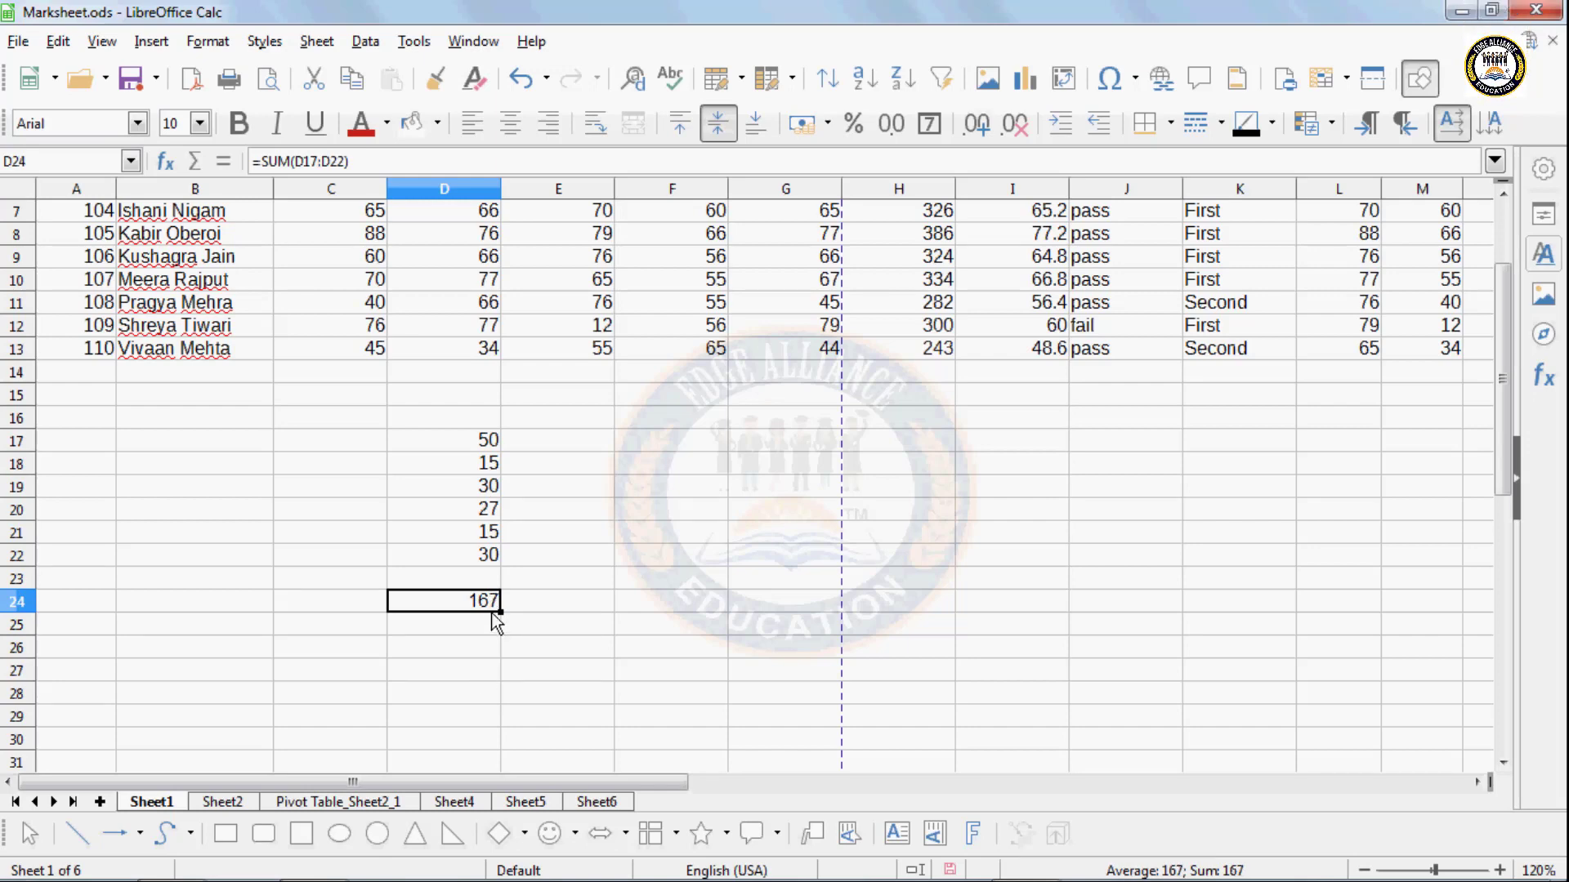
# - Change the last number in the list, cell D22, to 50 and select the SUM cell D24
pyautogui.click(486, 553)
pyautogui.write('50')
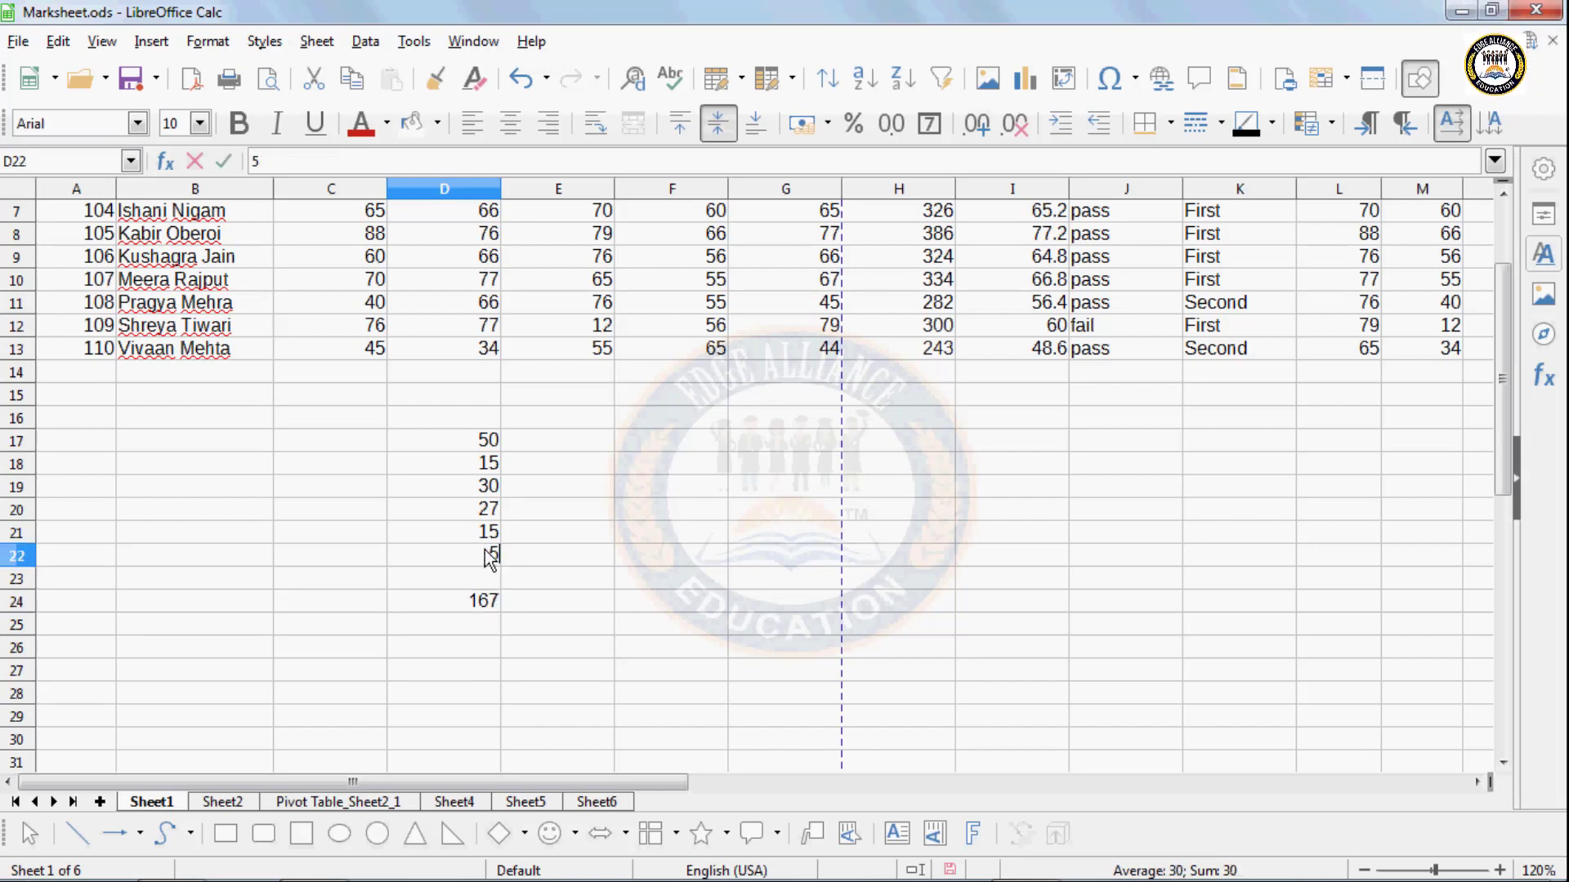
pyautogui.click(483, 625)
pyautogui.click(482, 608)
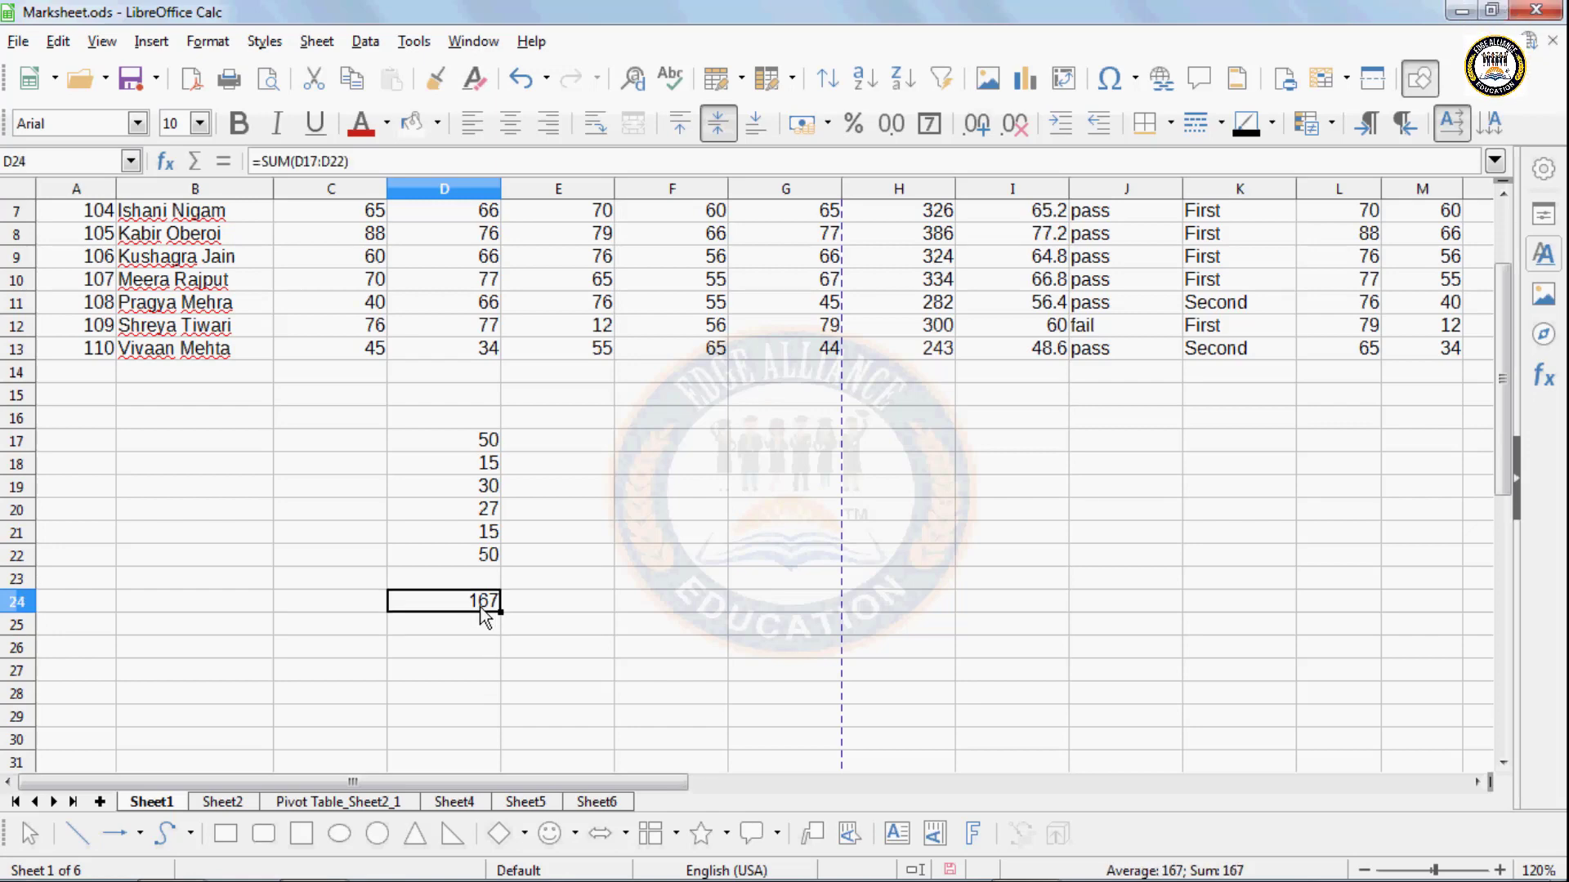
# - Recalculate the SUM formula in D24 with the changed list values
pyautogui.press('F9')
pyautogui.click(482, 669)
pyautogui.click(480, 605)
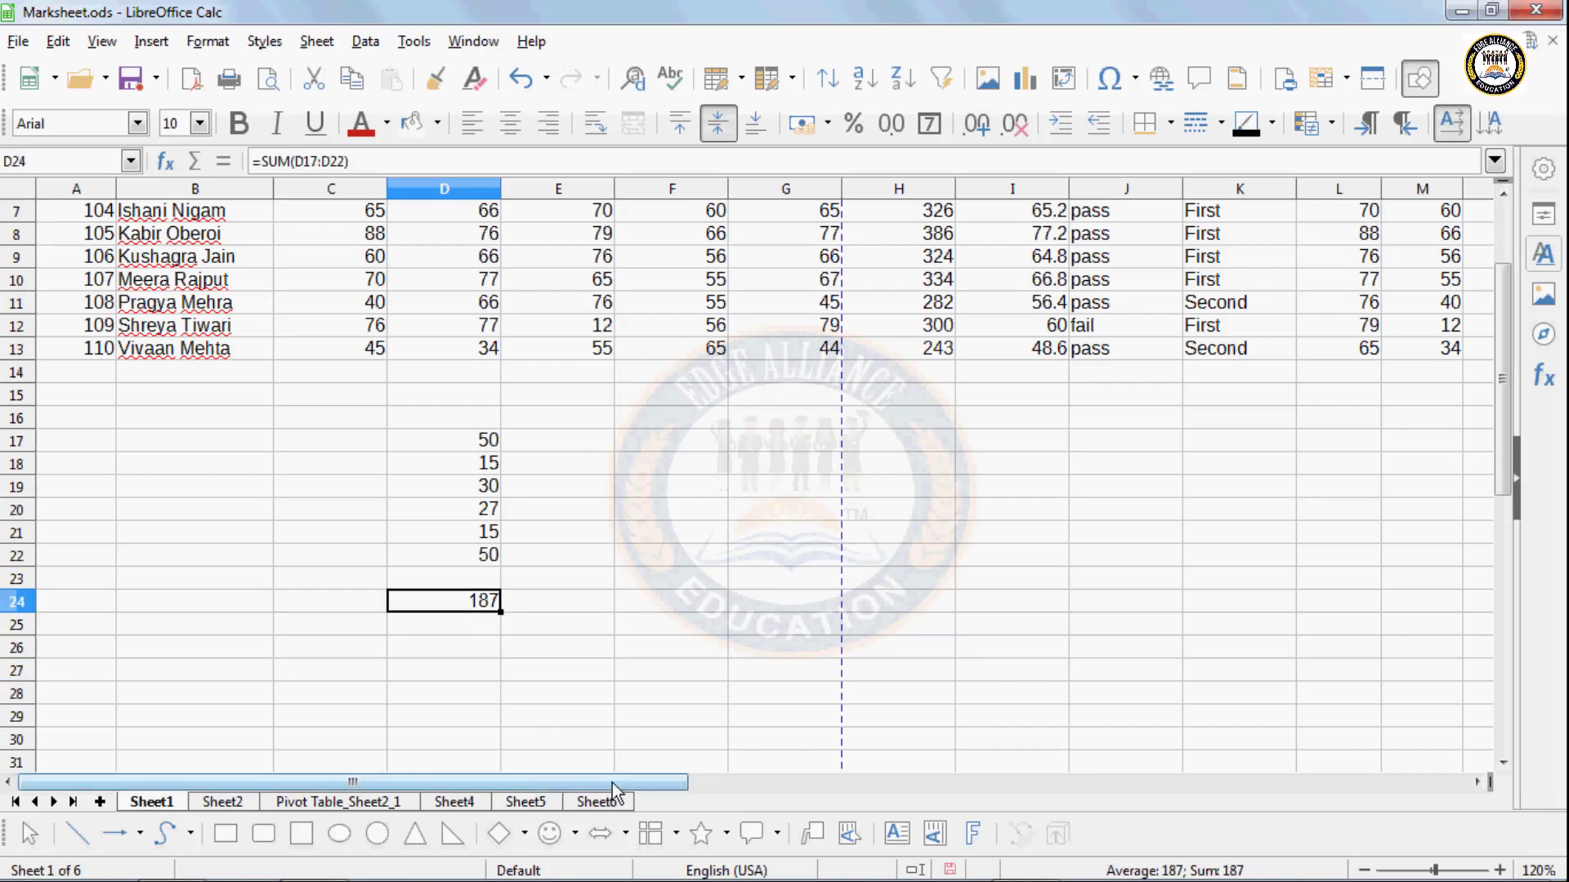
pyautogui.click(474, 668)
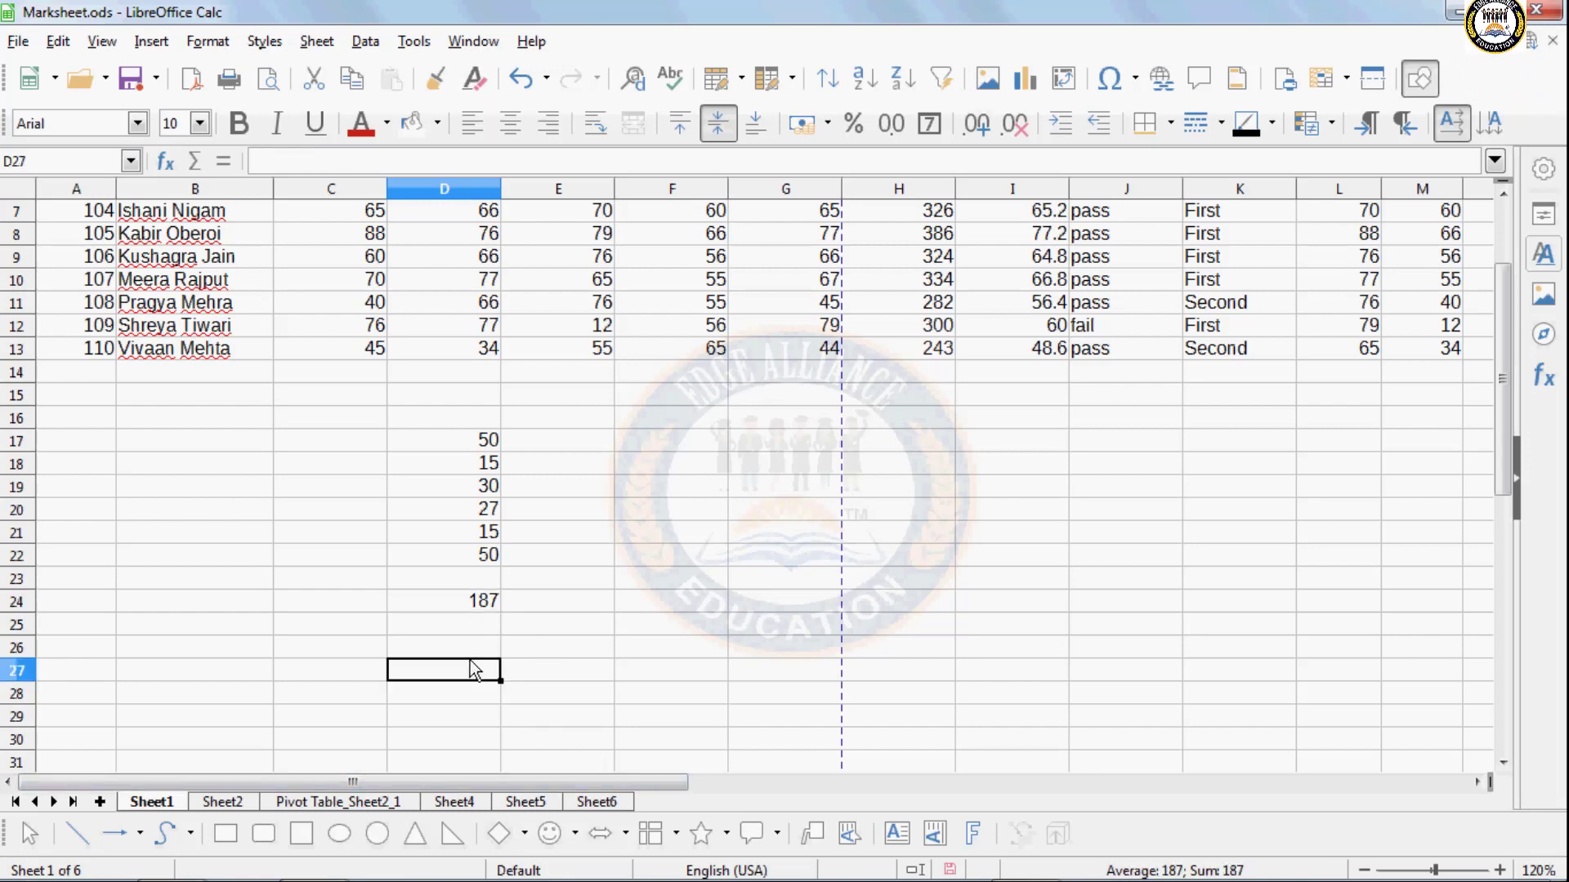
# - Convert the SUM formula in cell D24 to a fixed value and check the cell's content
pyautogui.click(462, 601)
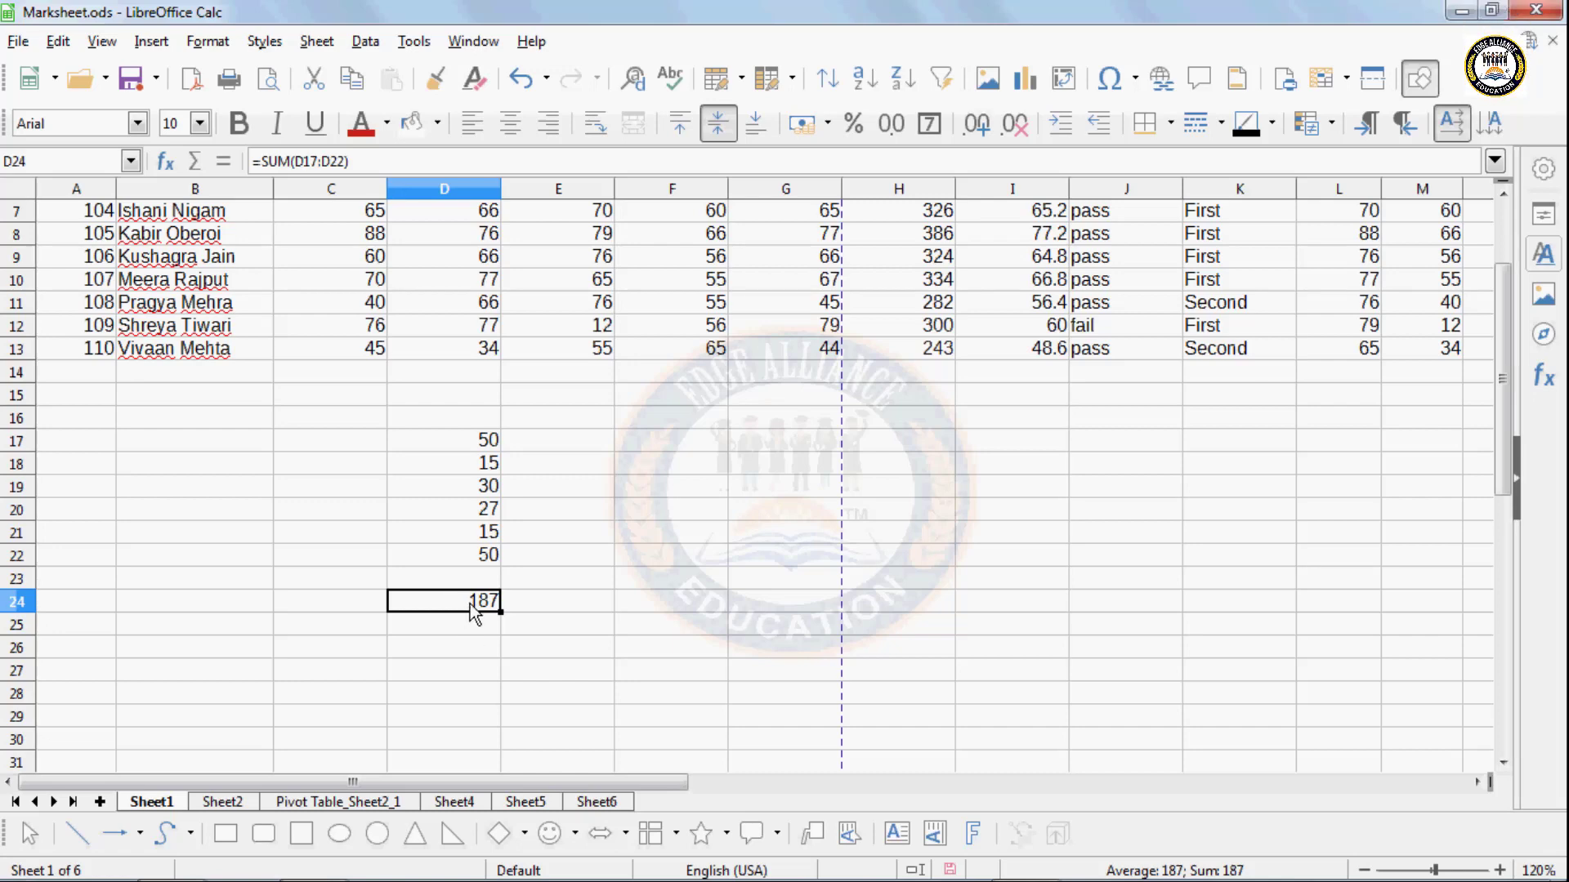
pyautogui.click(473, 665)
pyautogui.click(482, 605)
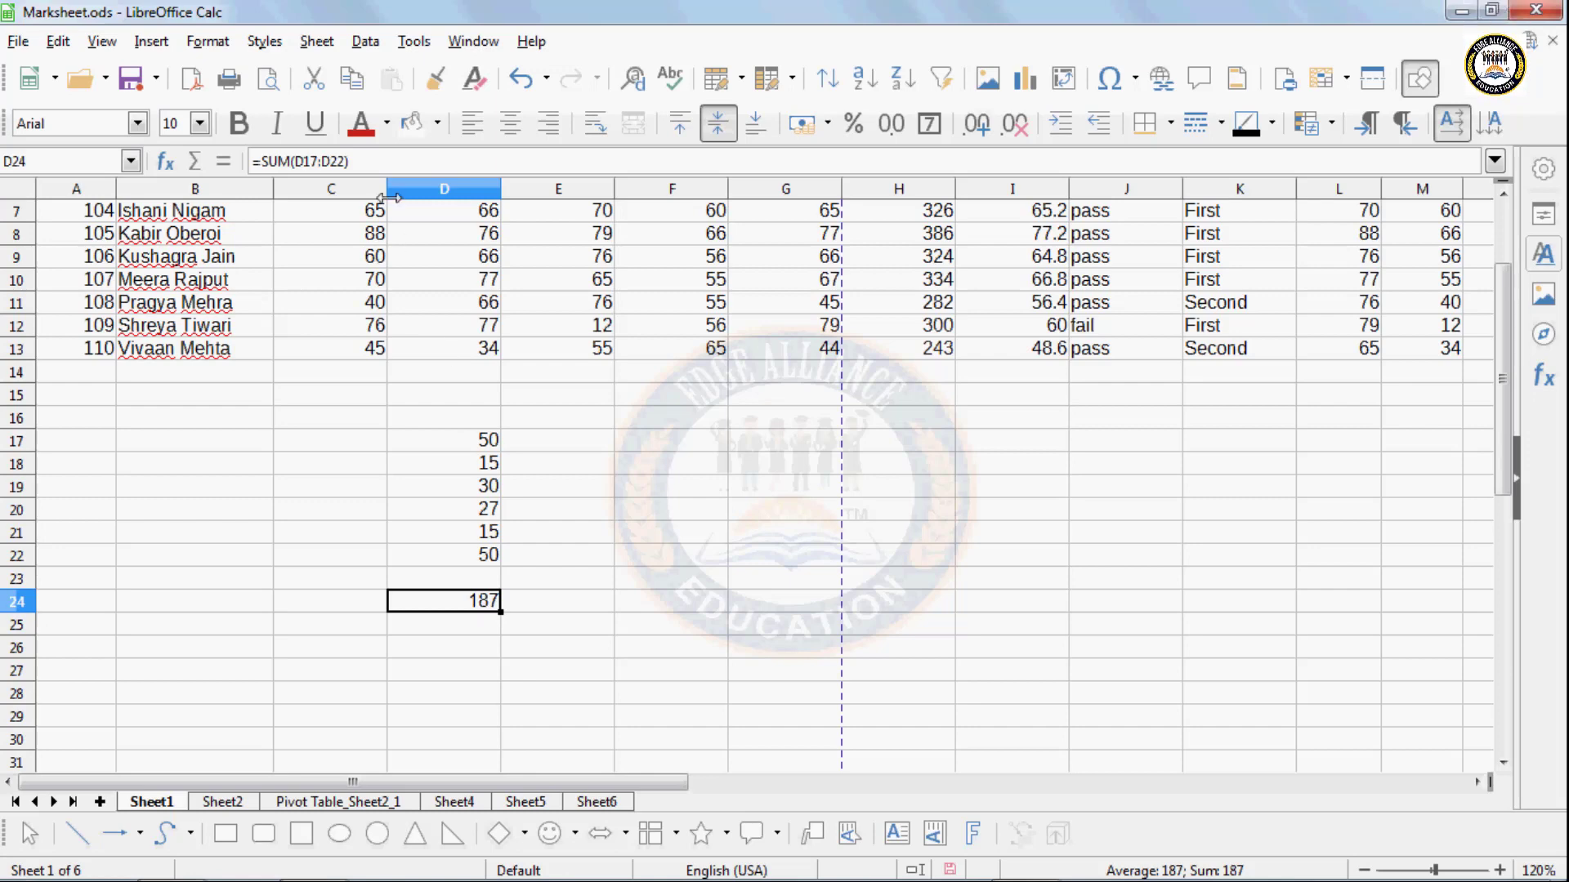
pyautogui.click(357, 44)
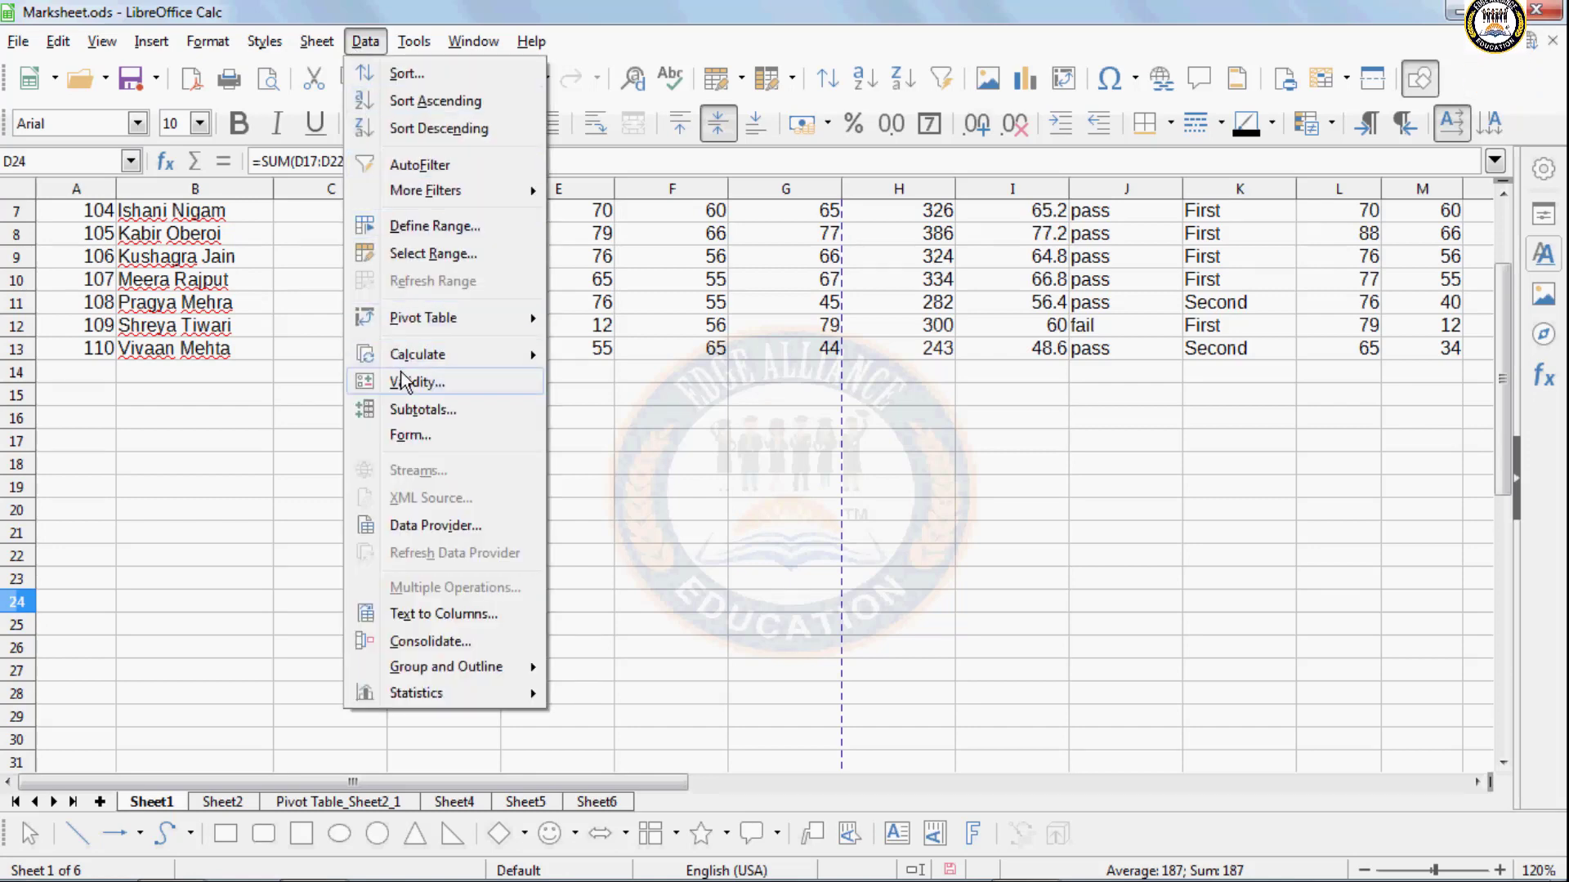
pyautogui.moveTo(421, 354)
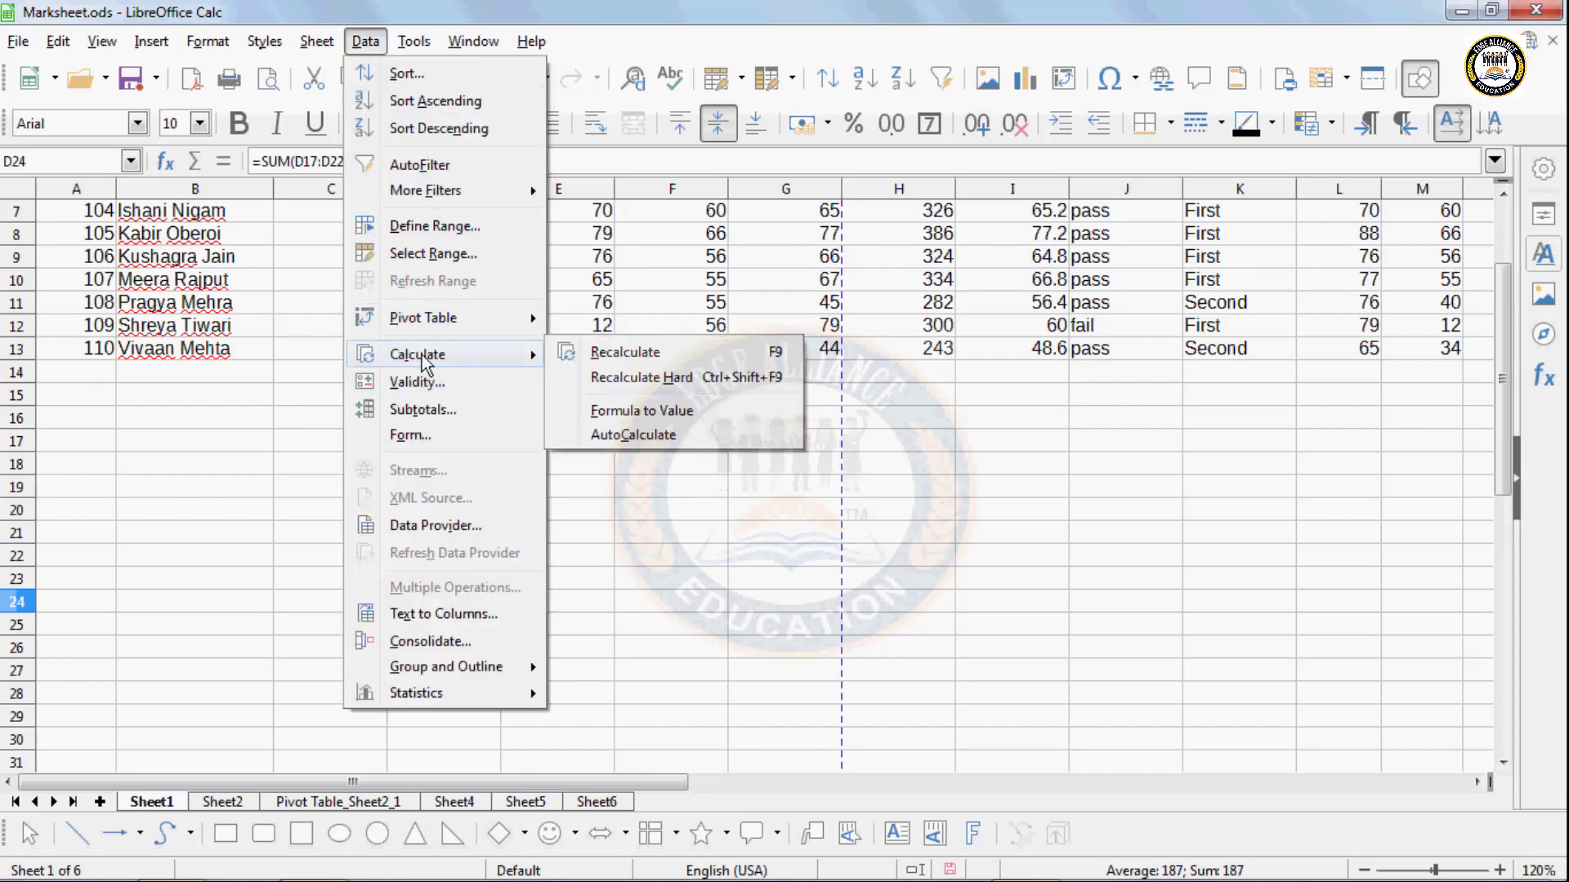
pyautogui.click(595, 410)
pyautogui.click(491, 666)
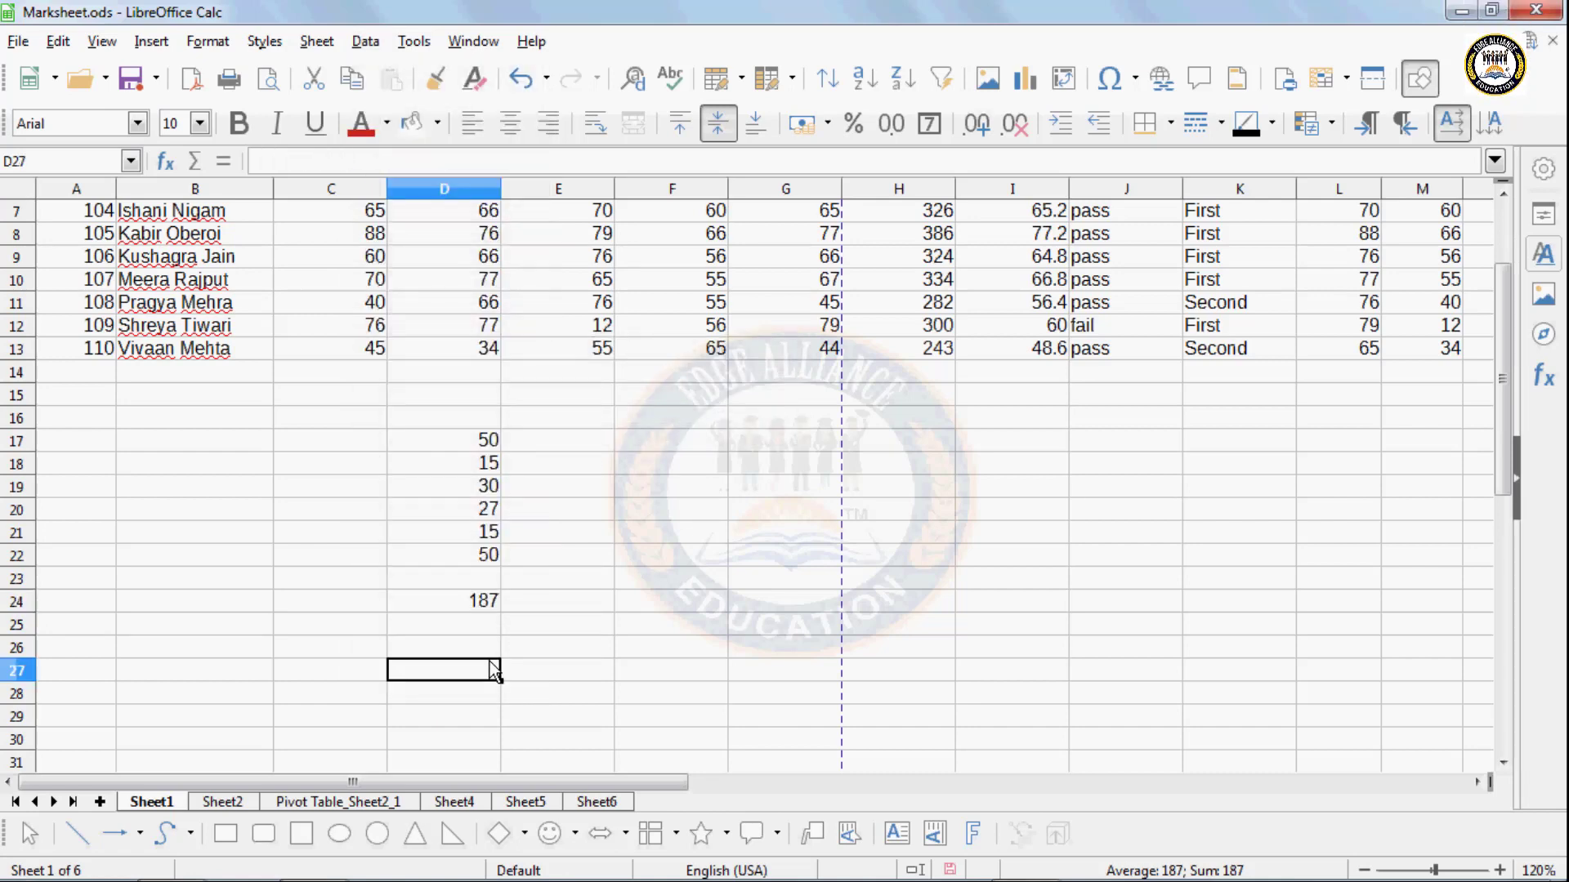
pyautogui.click(478, 605)
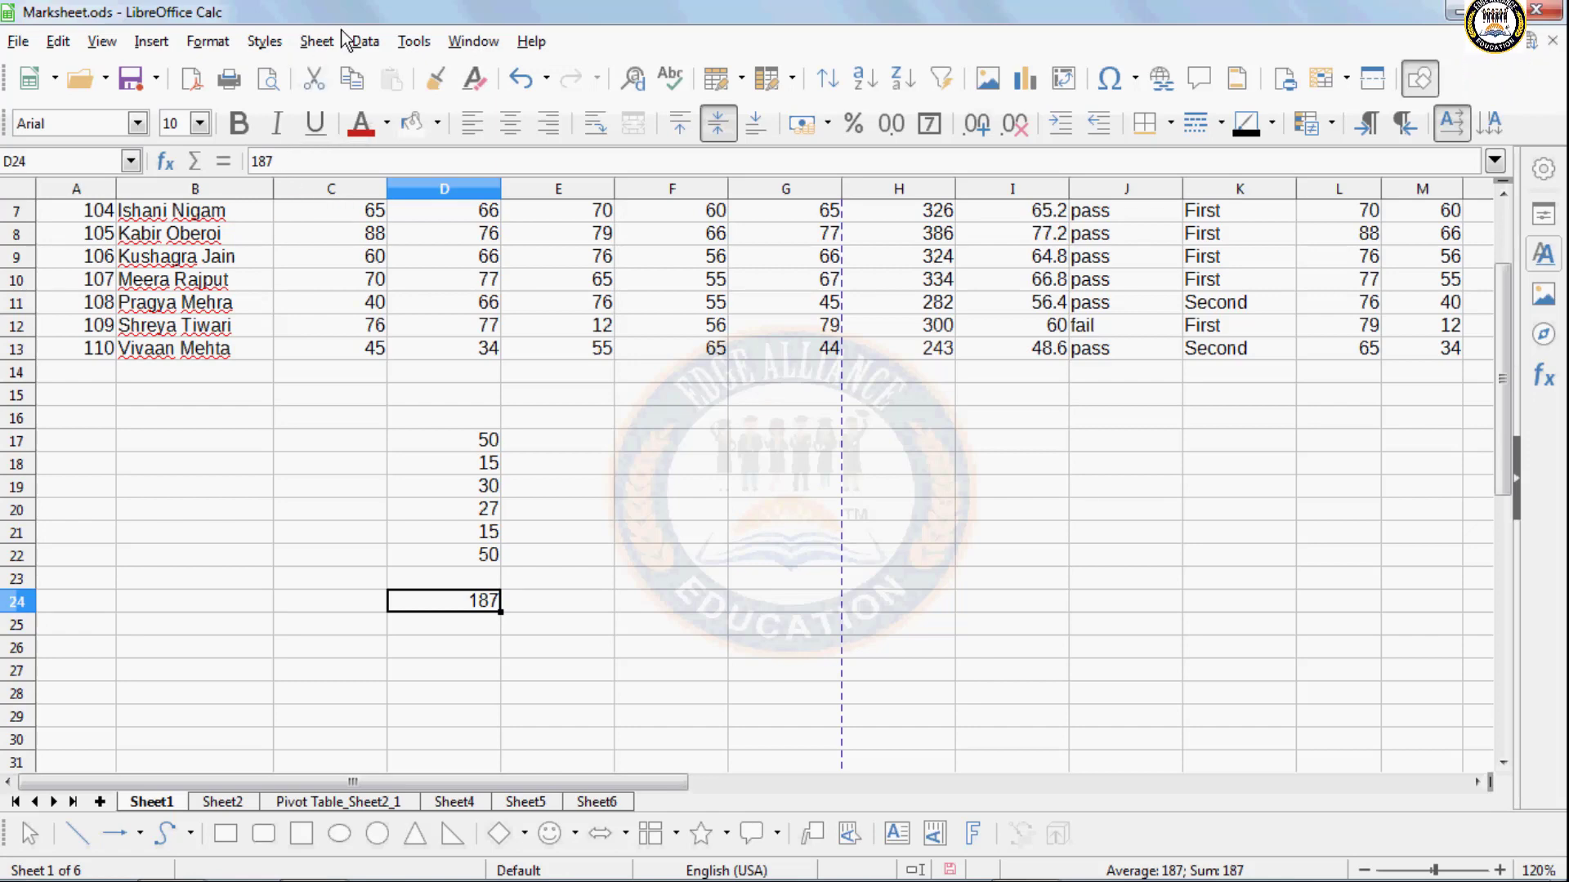
pyautogui.click(365, 41)
pyautogui.moveTo(408, 359)
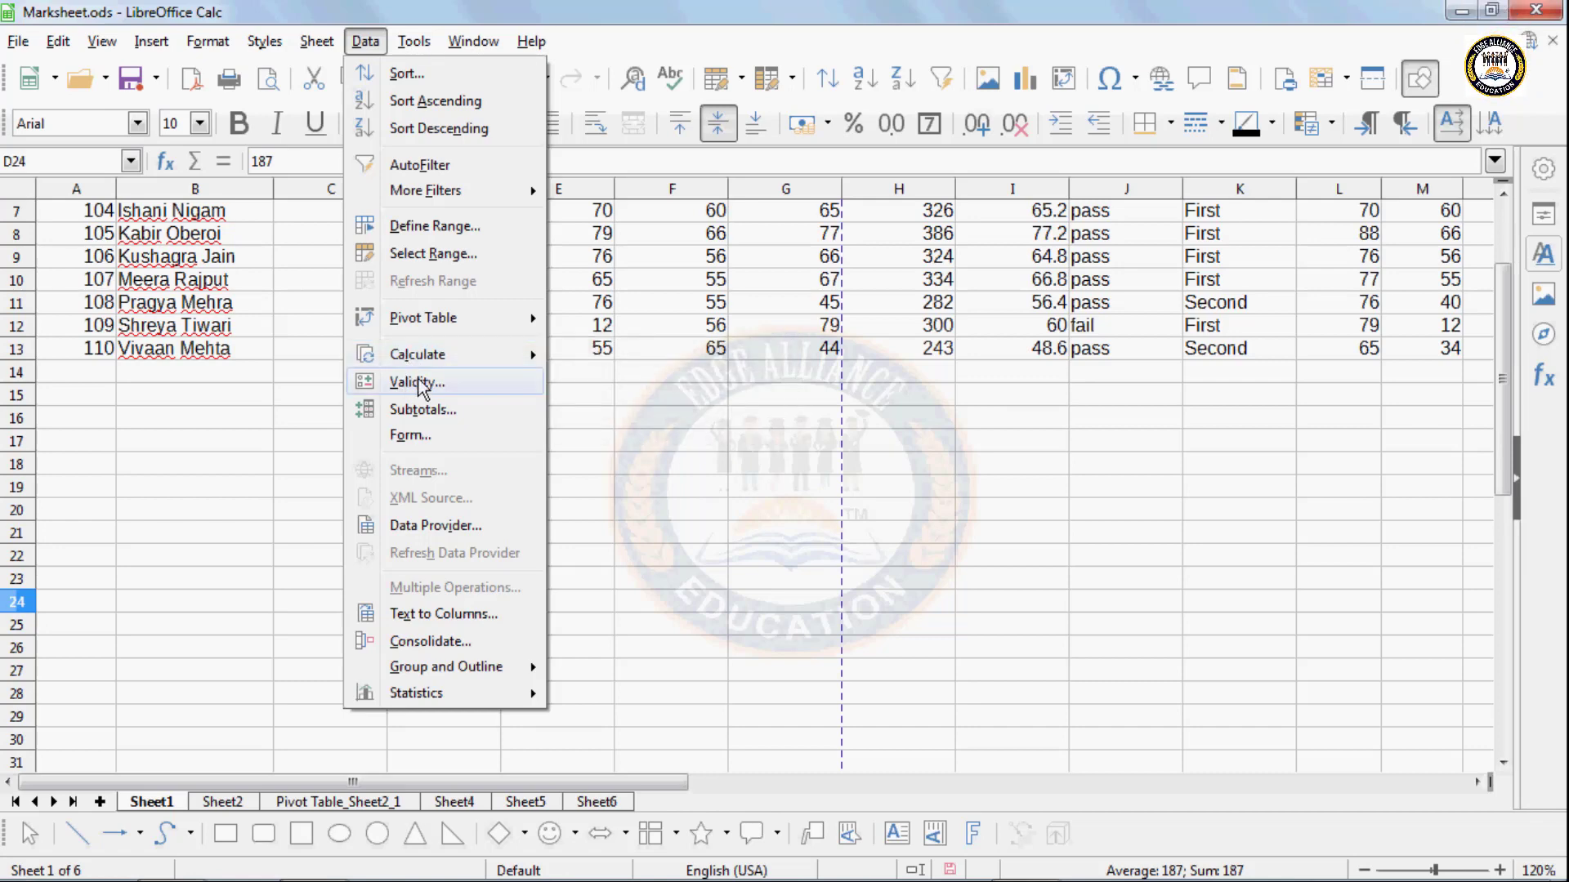
pyautogui.click(611, 493)
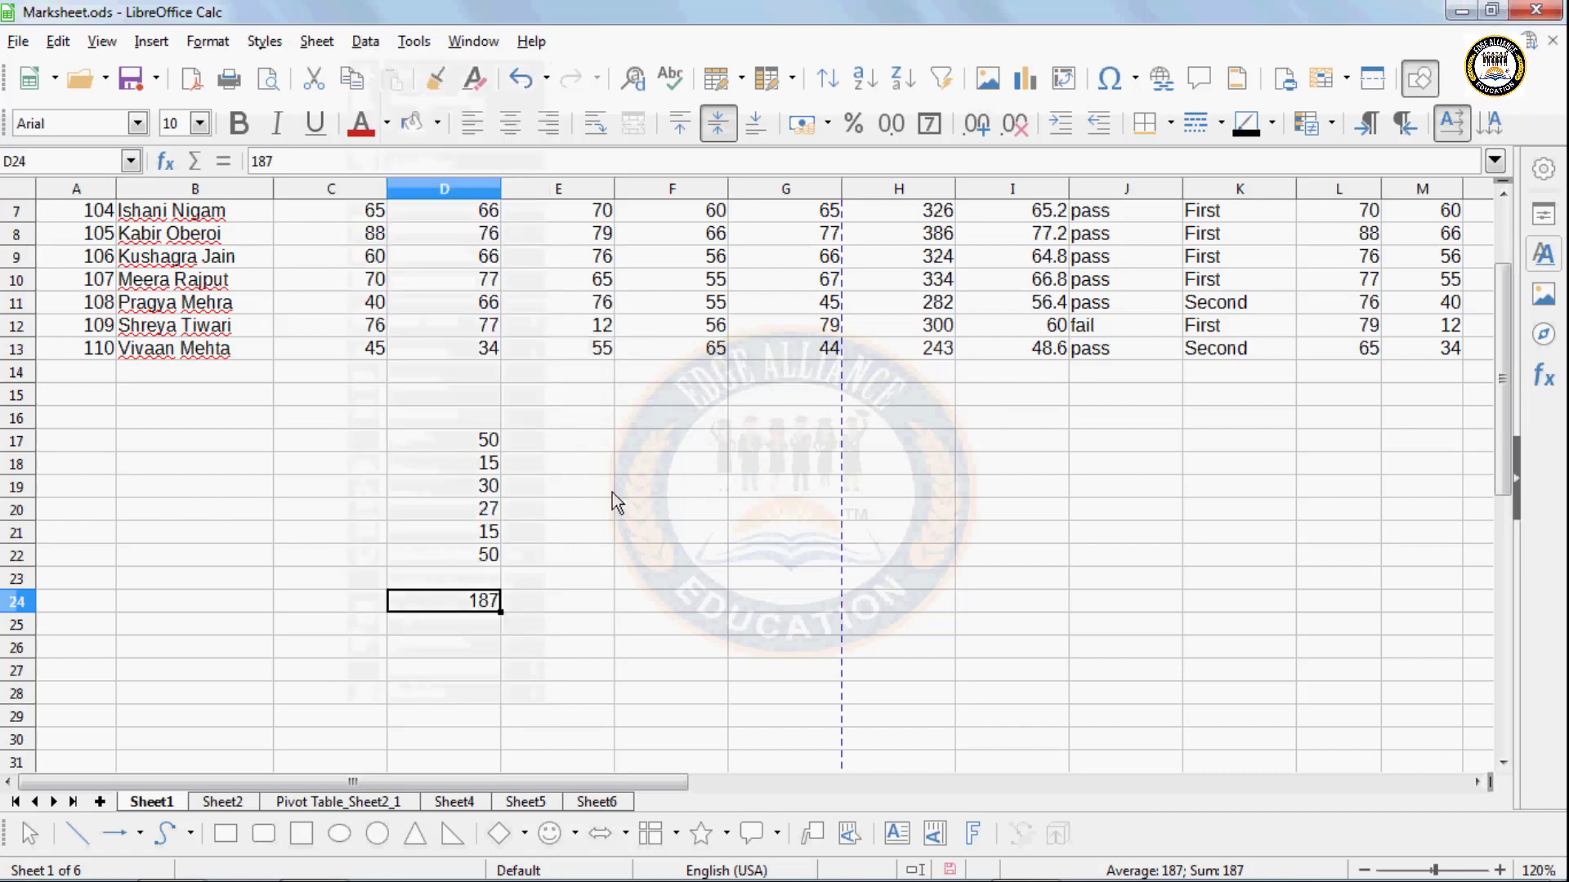
pyautogui.scroll(2, 612, 493)
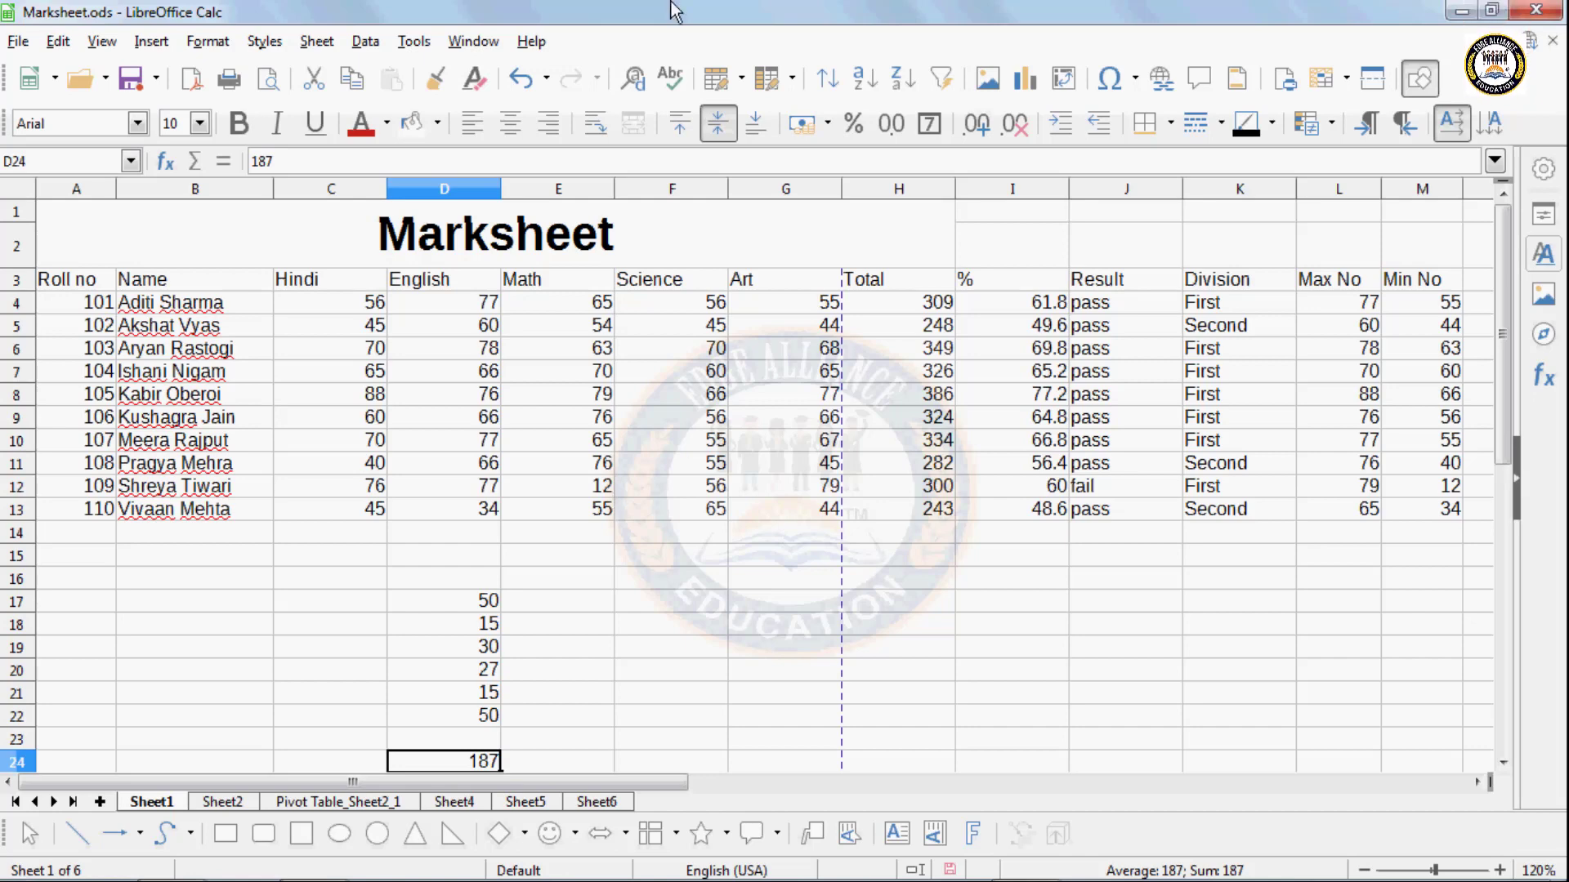
pyautogui.click(377, 48)
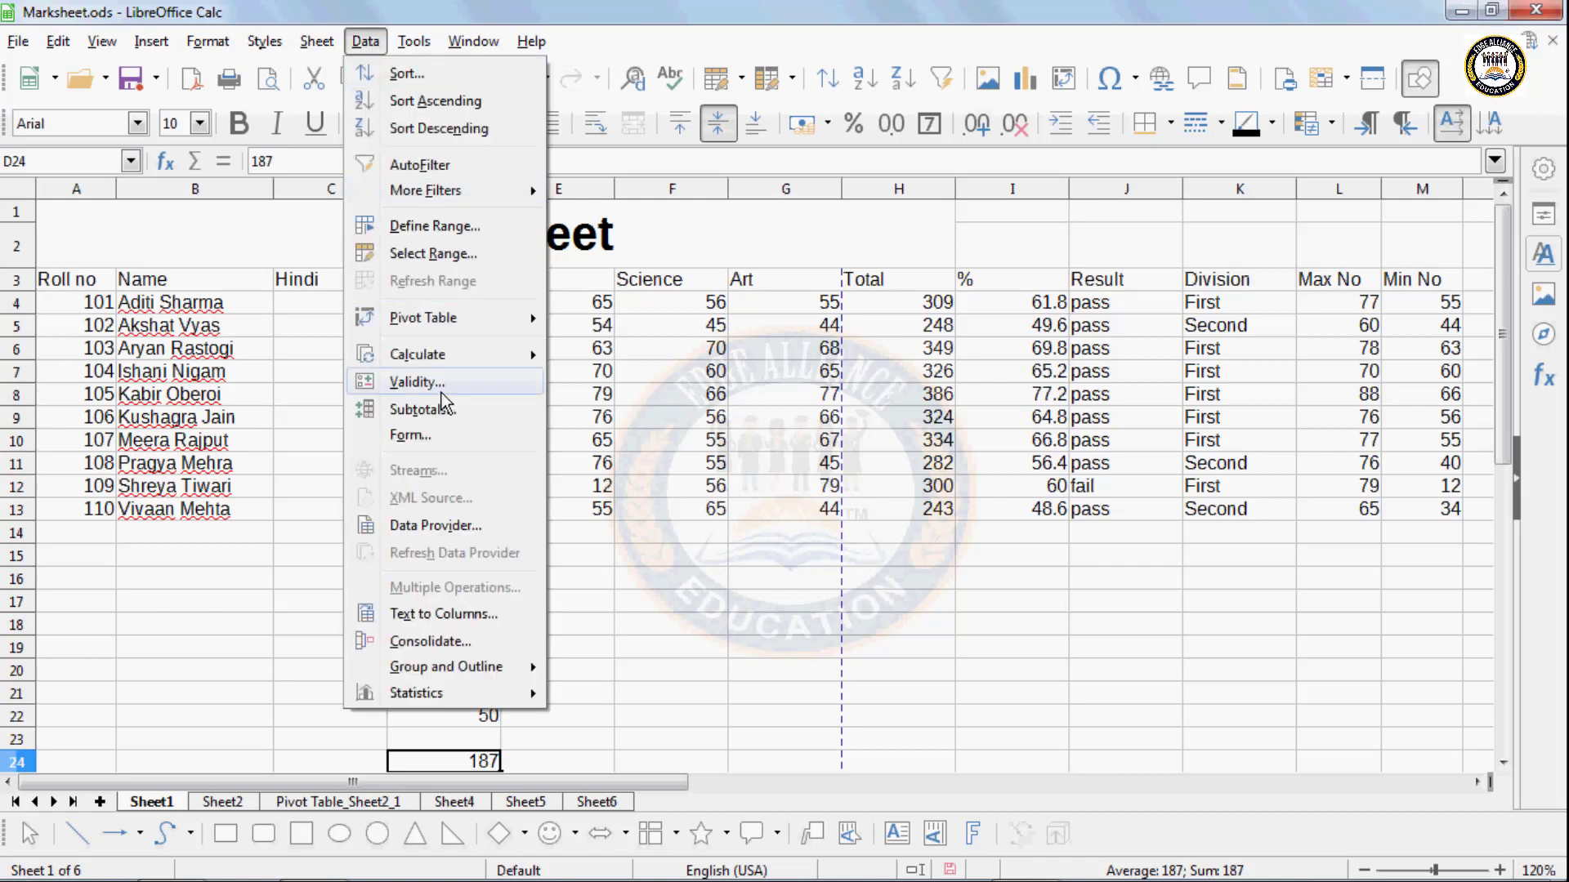
pyautogui.click(658, 626)
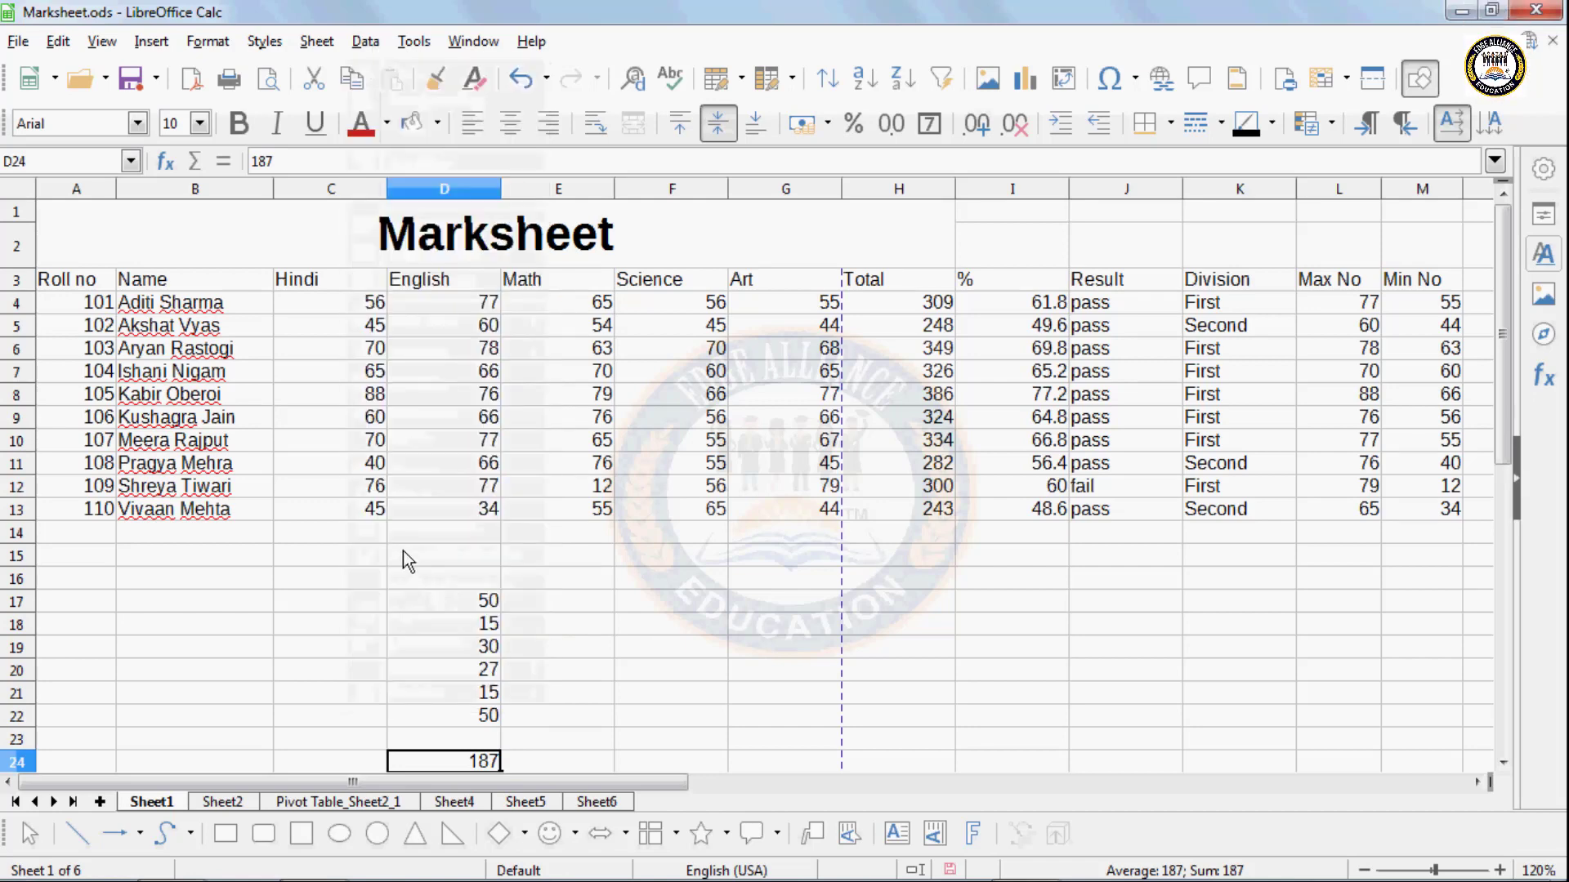
# - Delete the list of test numbers and the total by clearing cells D15:E25 below the marksheet
pyautogui.moveTo(404, 551); pyautogui.dragTo(518, 798)
pyautogui.press('Delete')
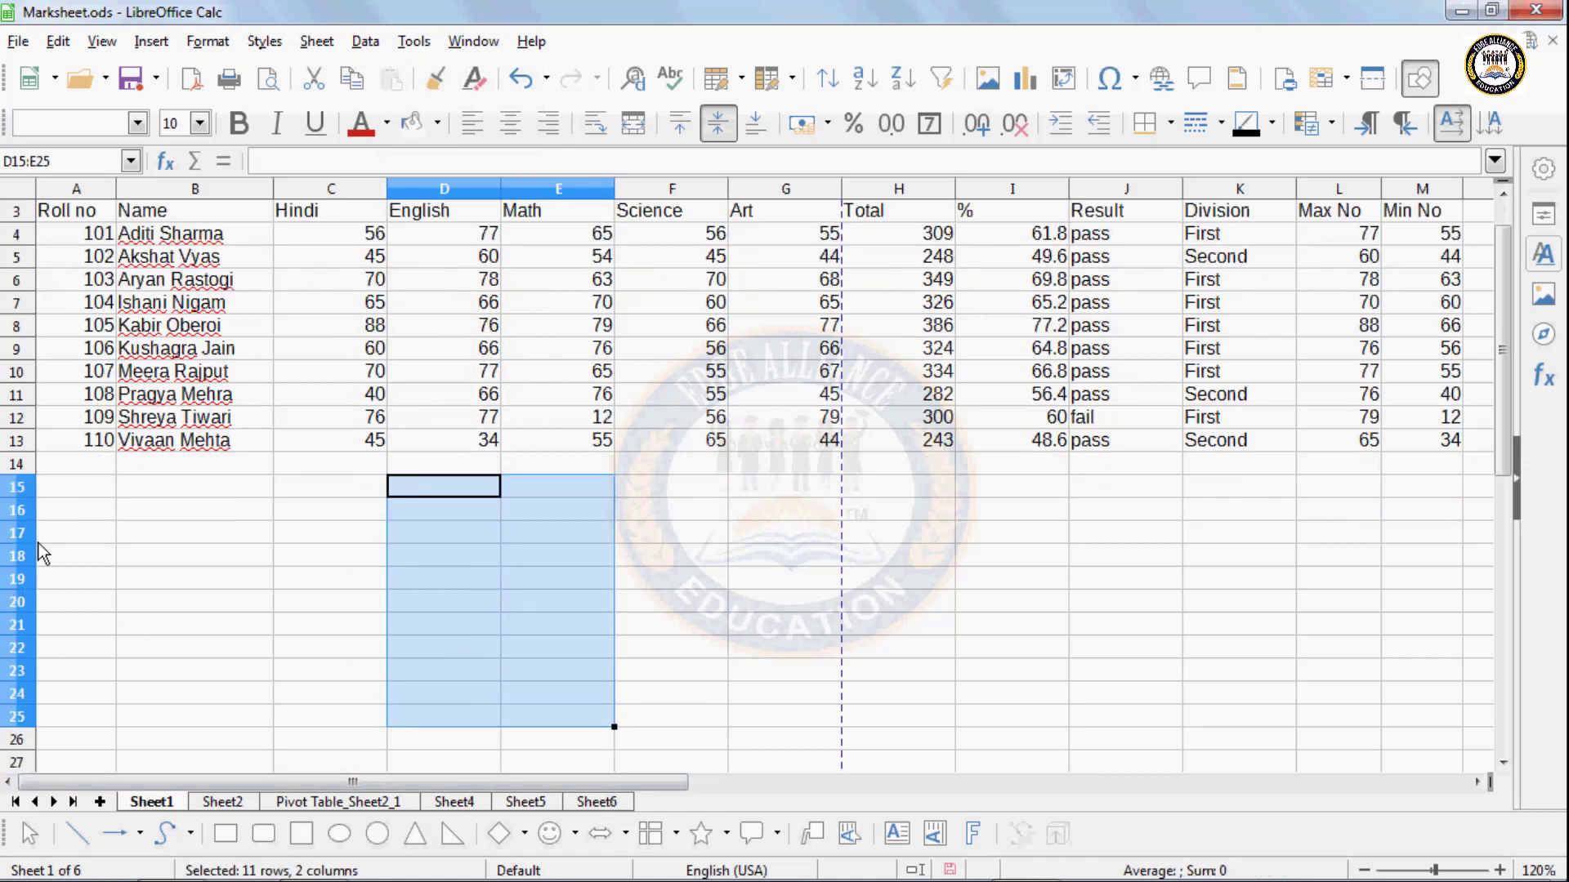
# - Enter the heading "Name" in cell B16 below the marksheet
pyautogui.click(133, 513)
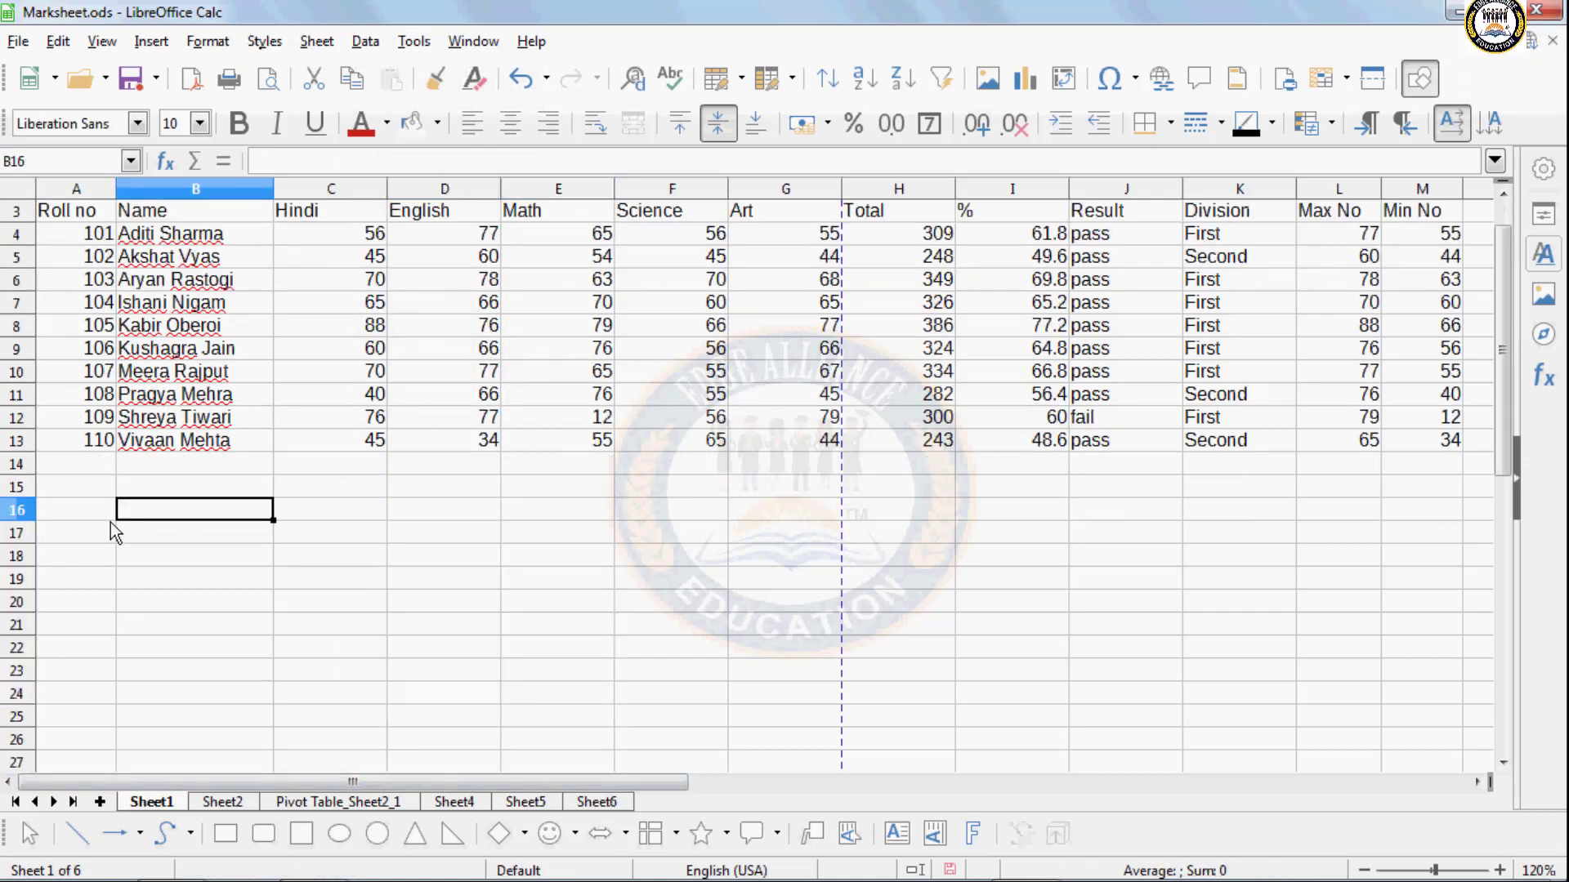
pyautogui.write('Name')
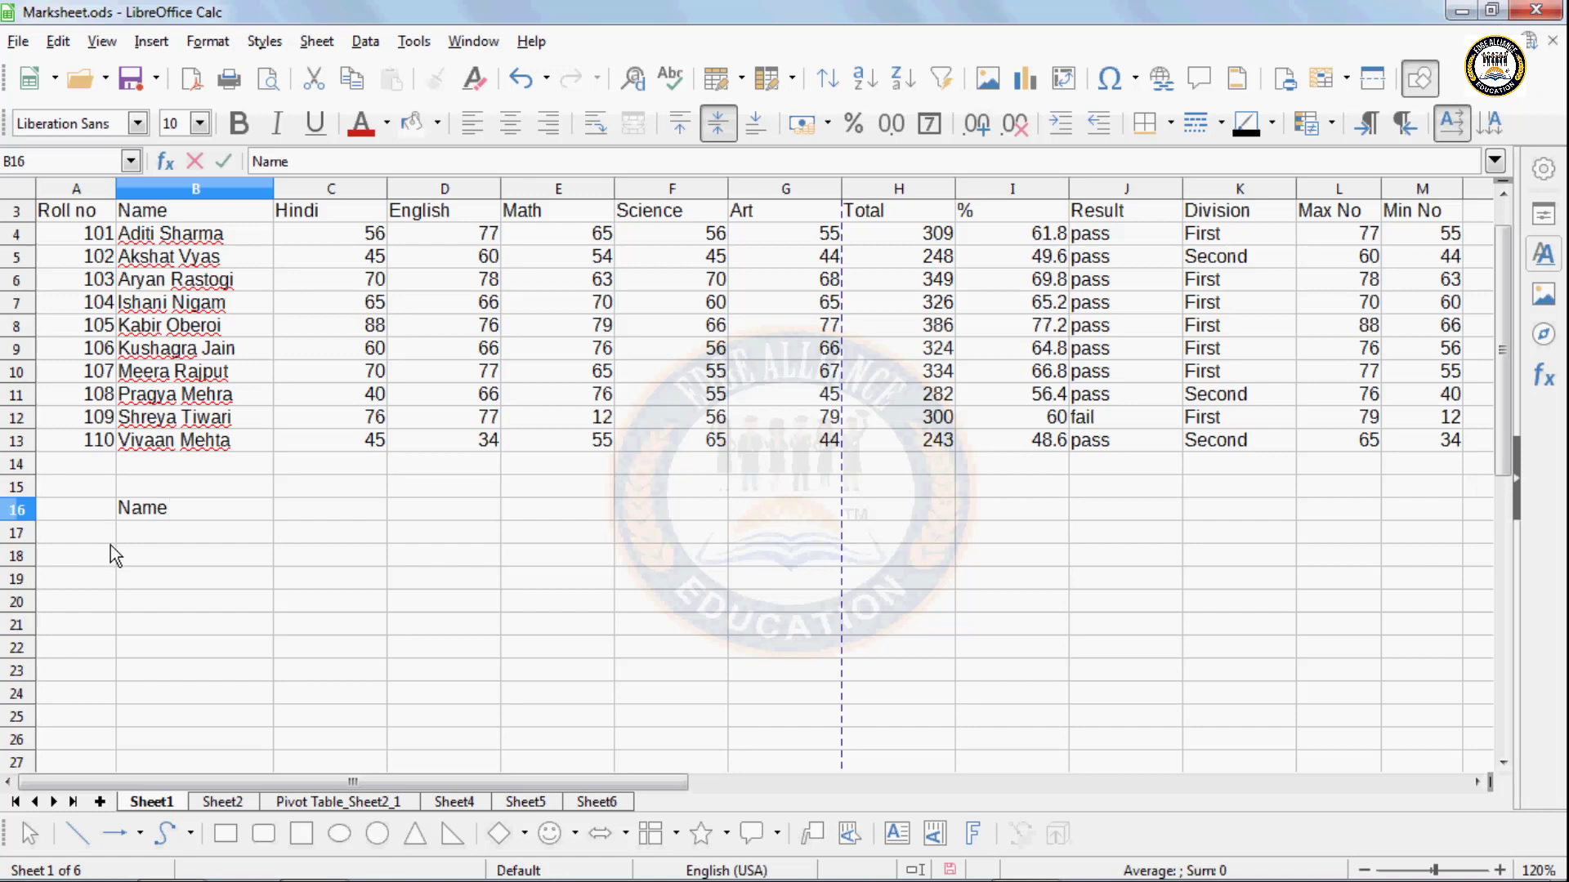
pyautogui.press('Return')
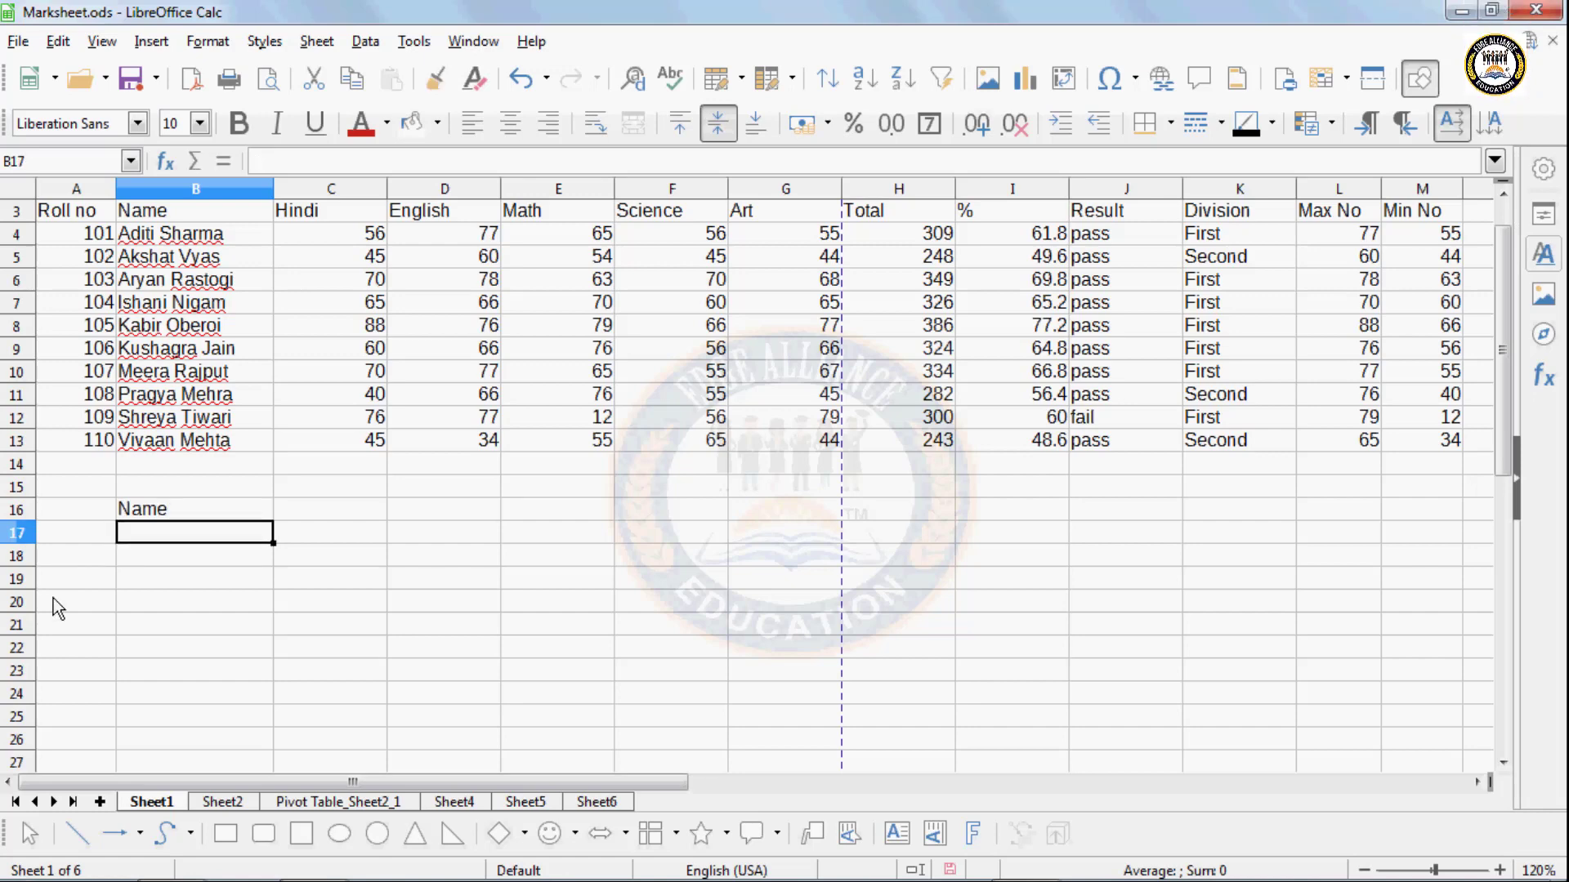
# - Enter six first names in cells B17:B22 under the Name heading, one per row
pyautogui.write('Kirti')
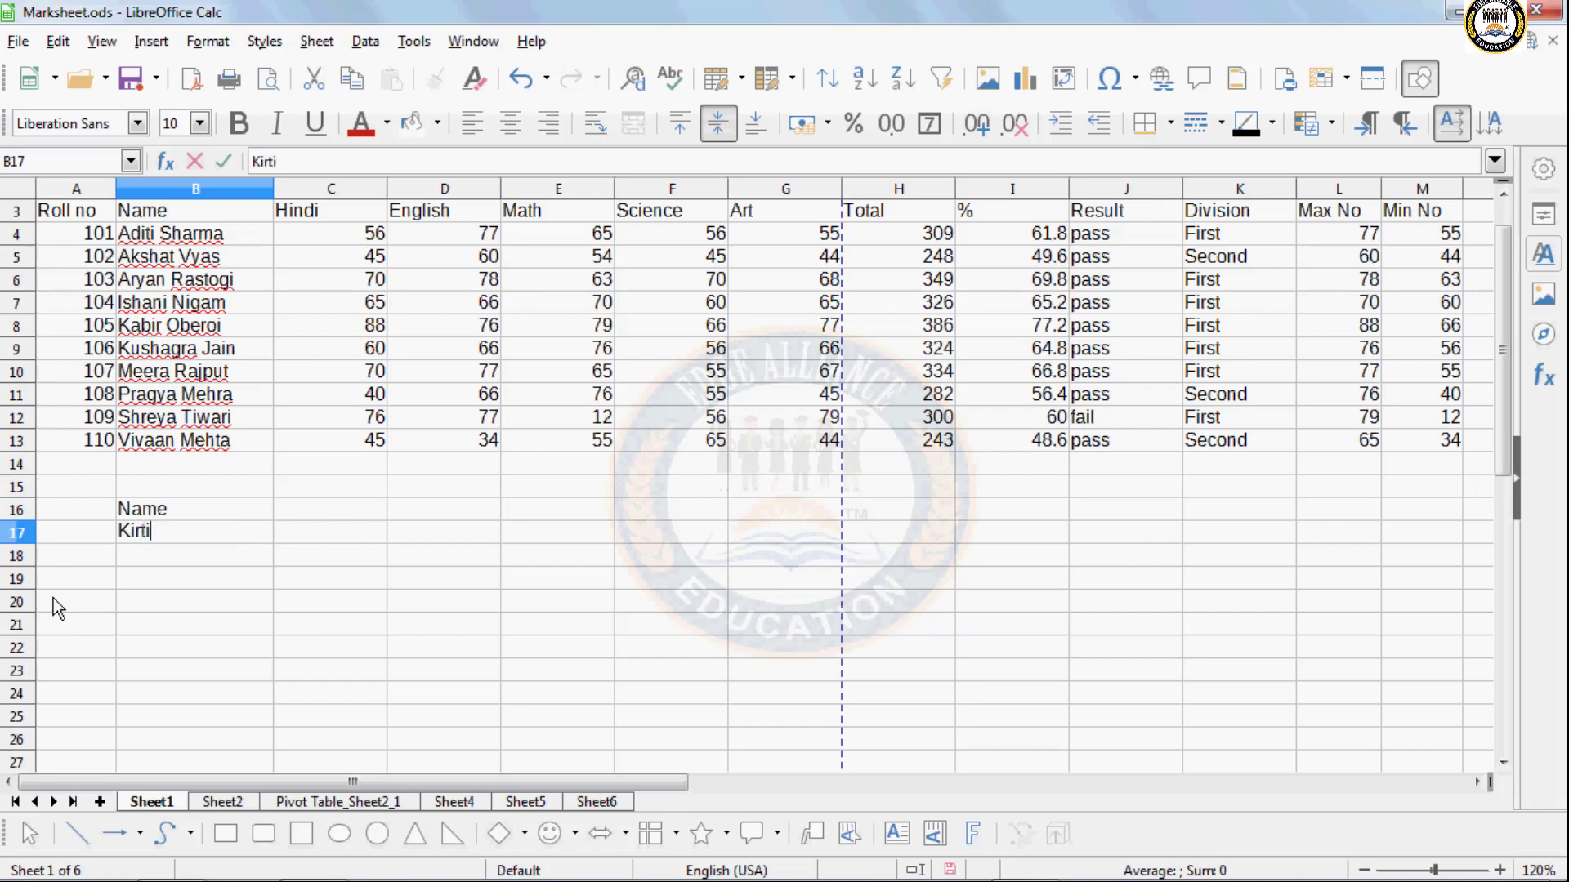
pyautogui.press('Return')
pyautogui.write('Neha')
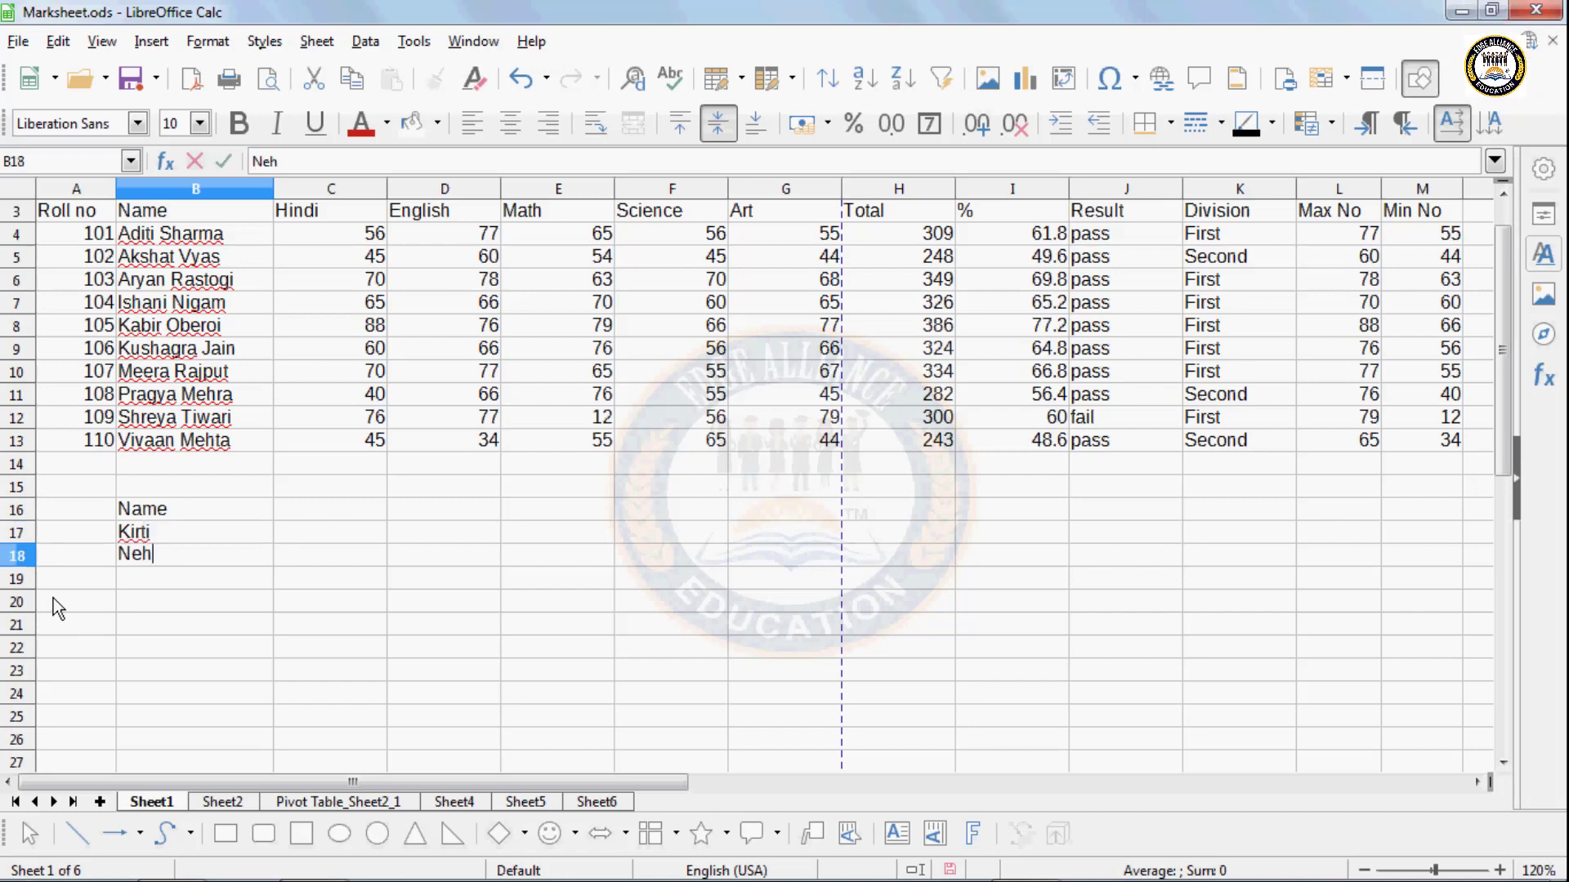
pyautogui.press('Return')
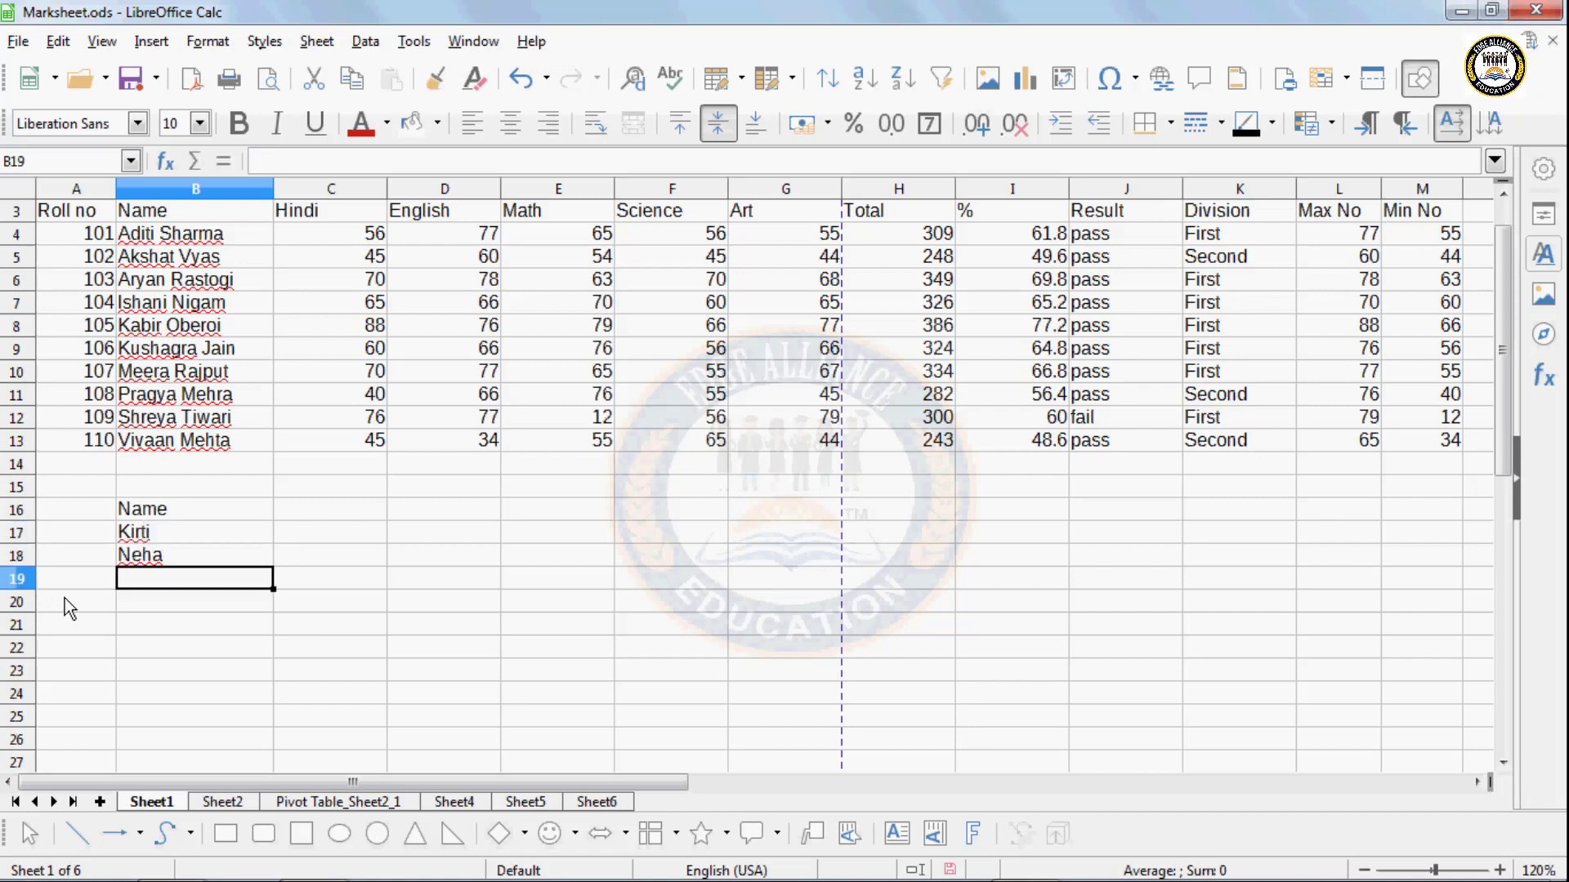
pyautogui.write('Preeti')
pyautogui.press('Return')
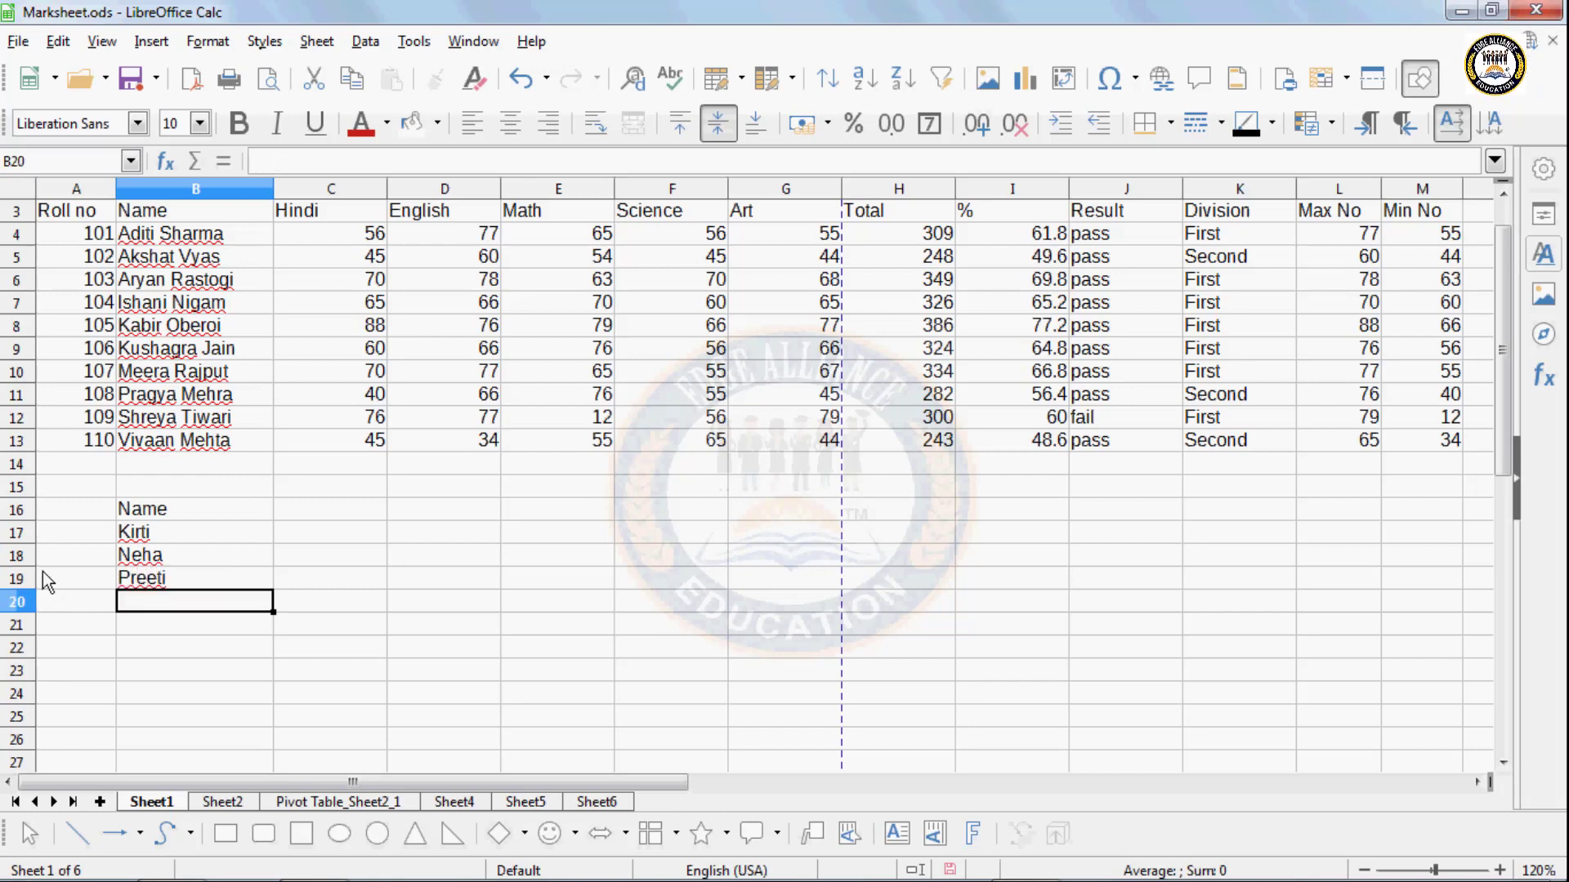
pyautogui.write('Sagar')
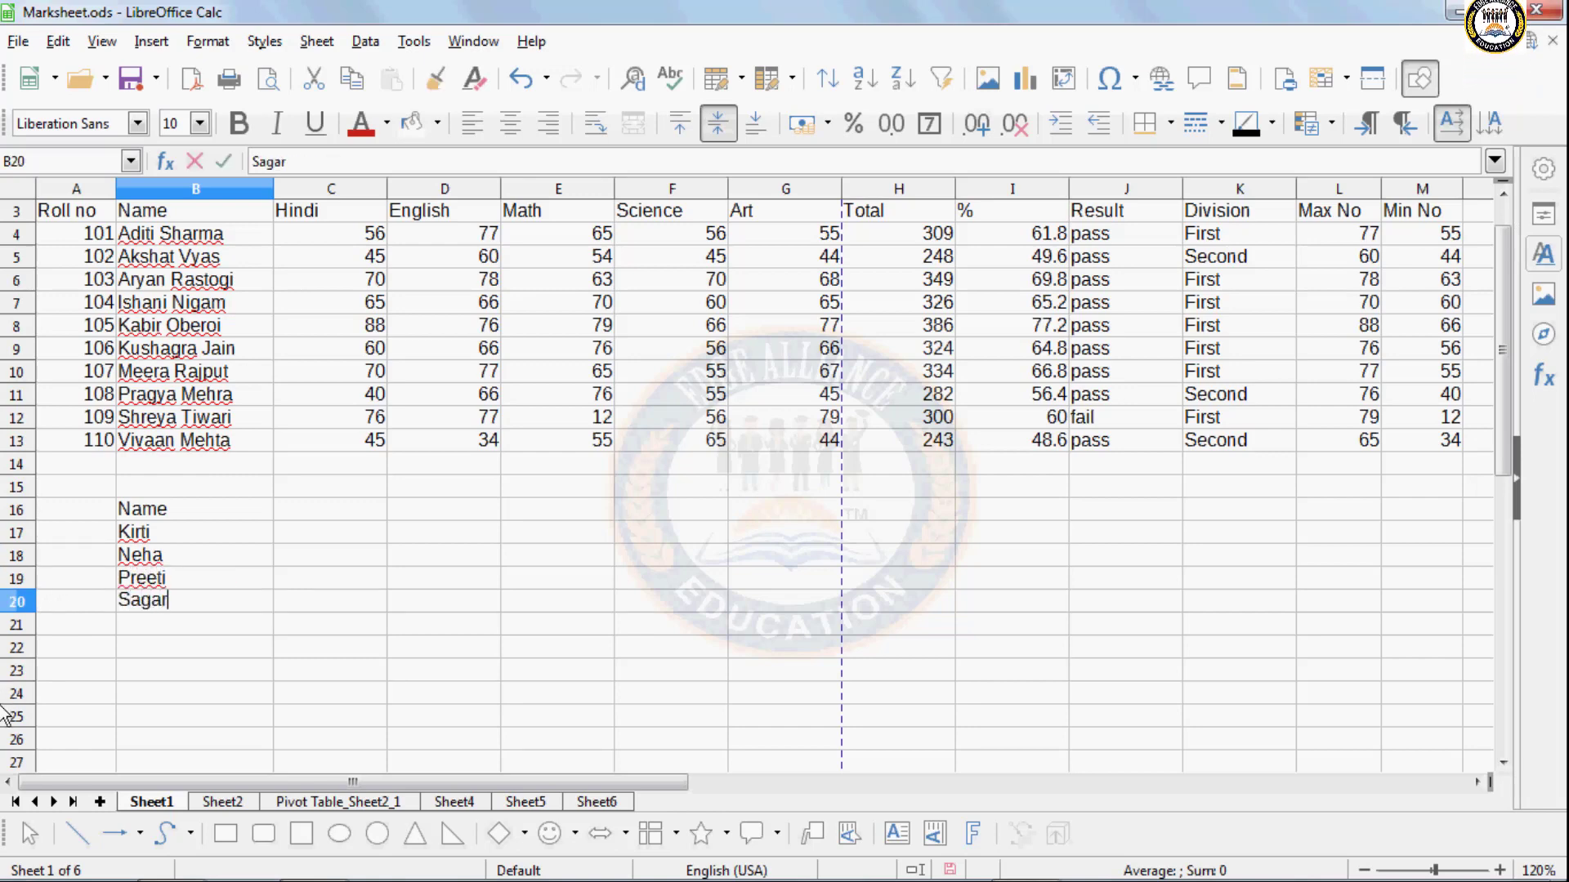
pyautogui.press('Return')
pyautogui.write('Vidyut')
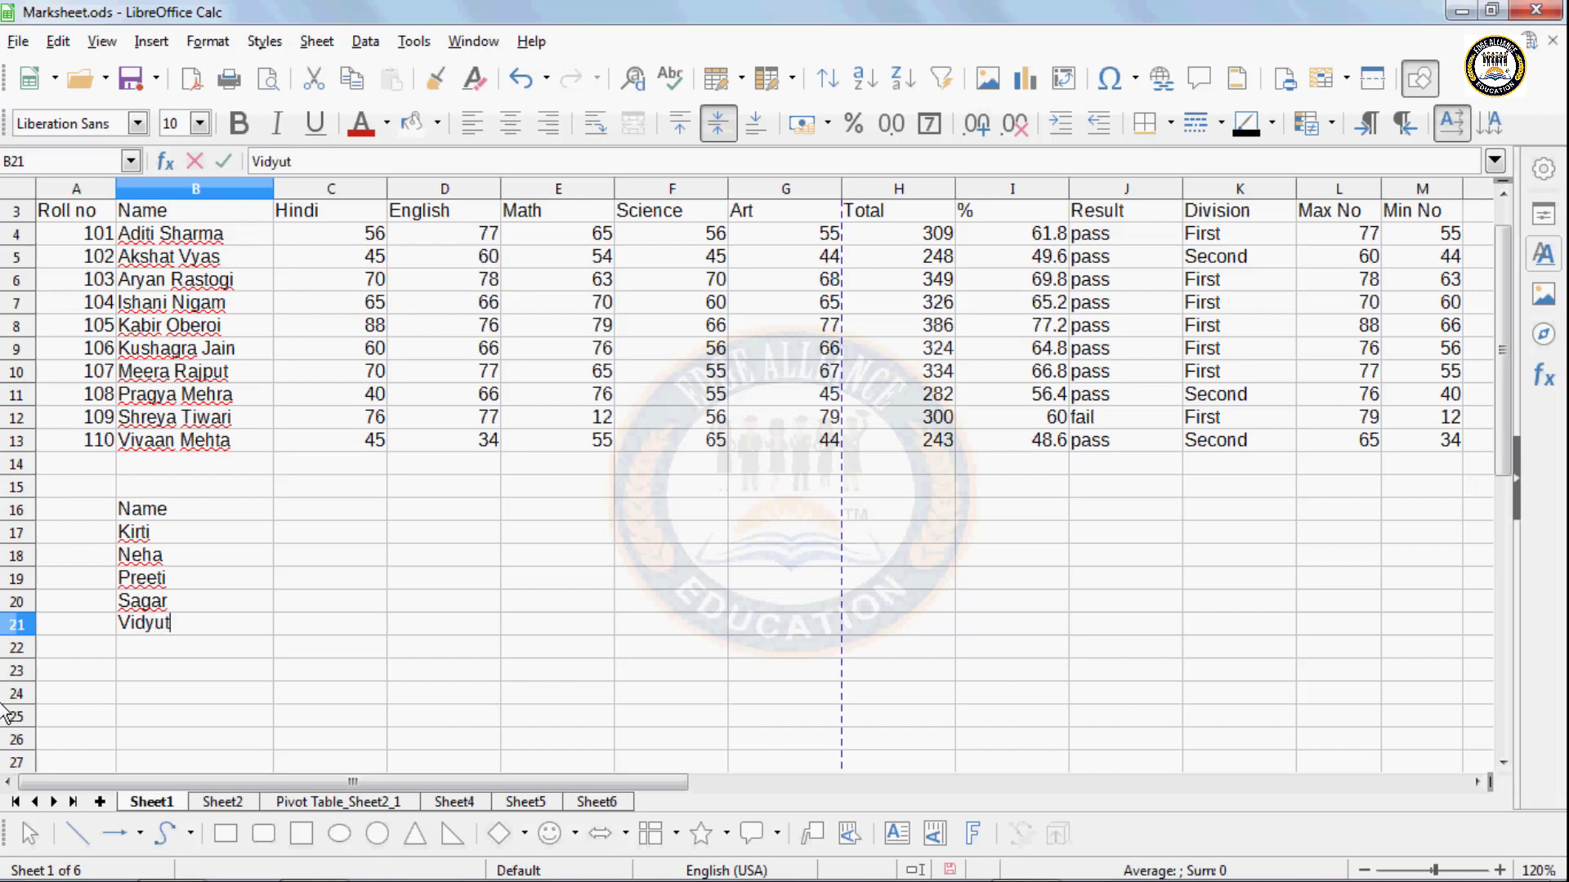
pyautogui.press('Return')
pyautogui.write('Sid')
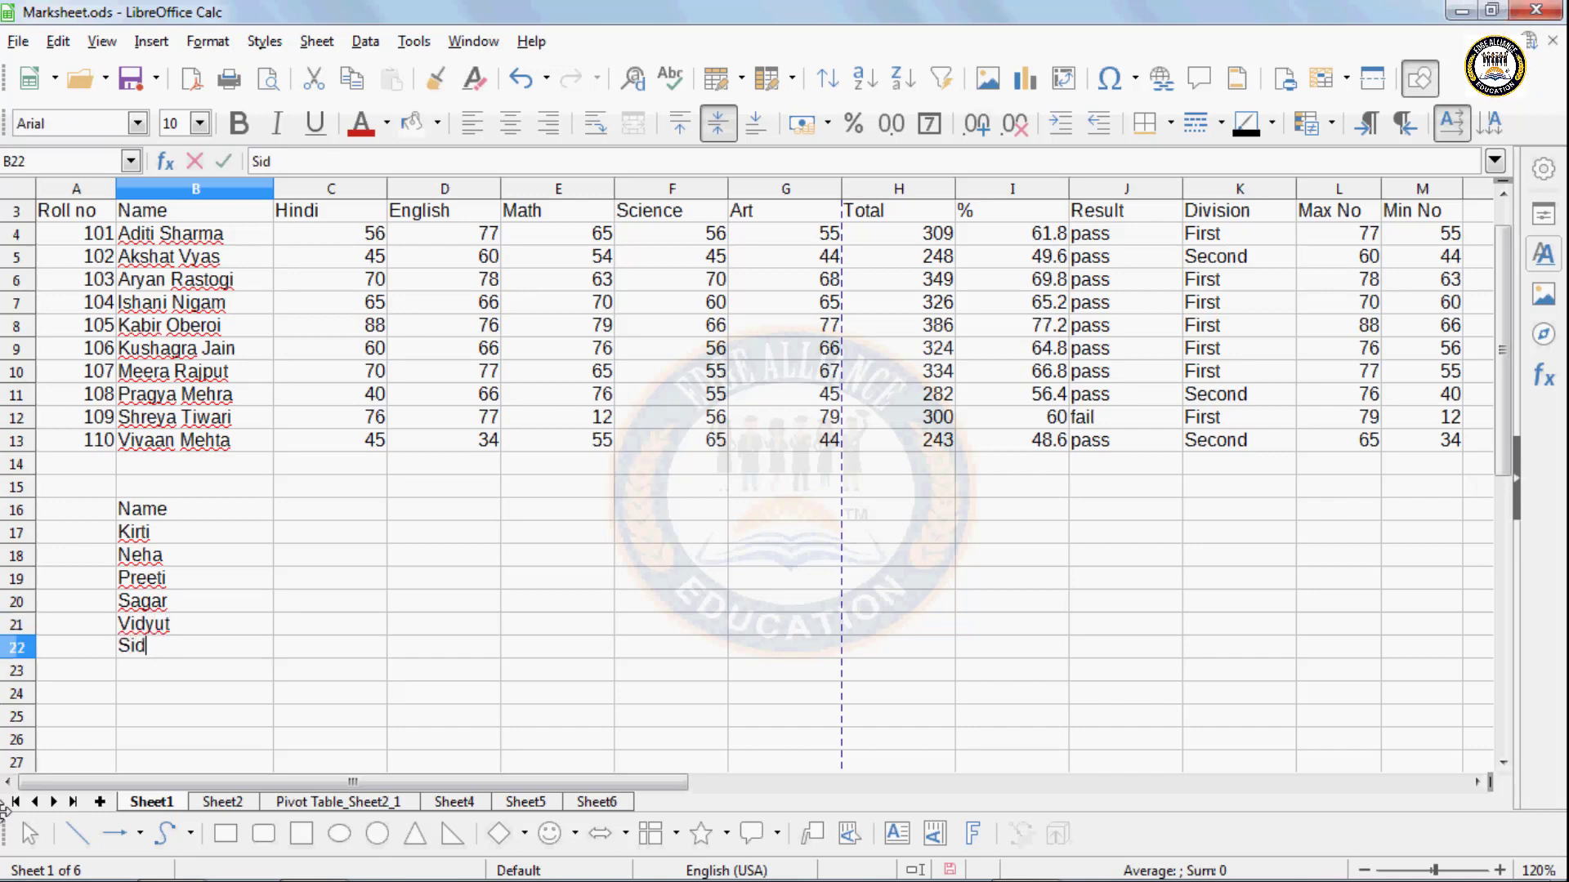
pyautogui.write('dharth')
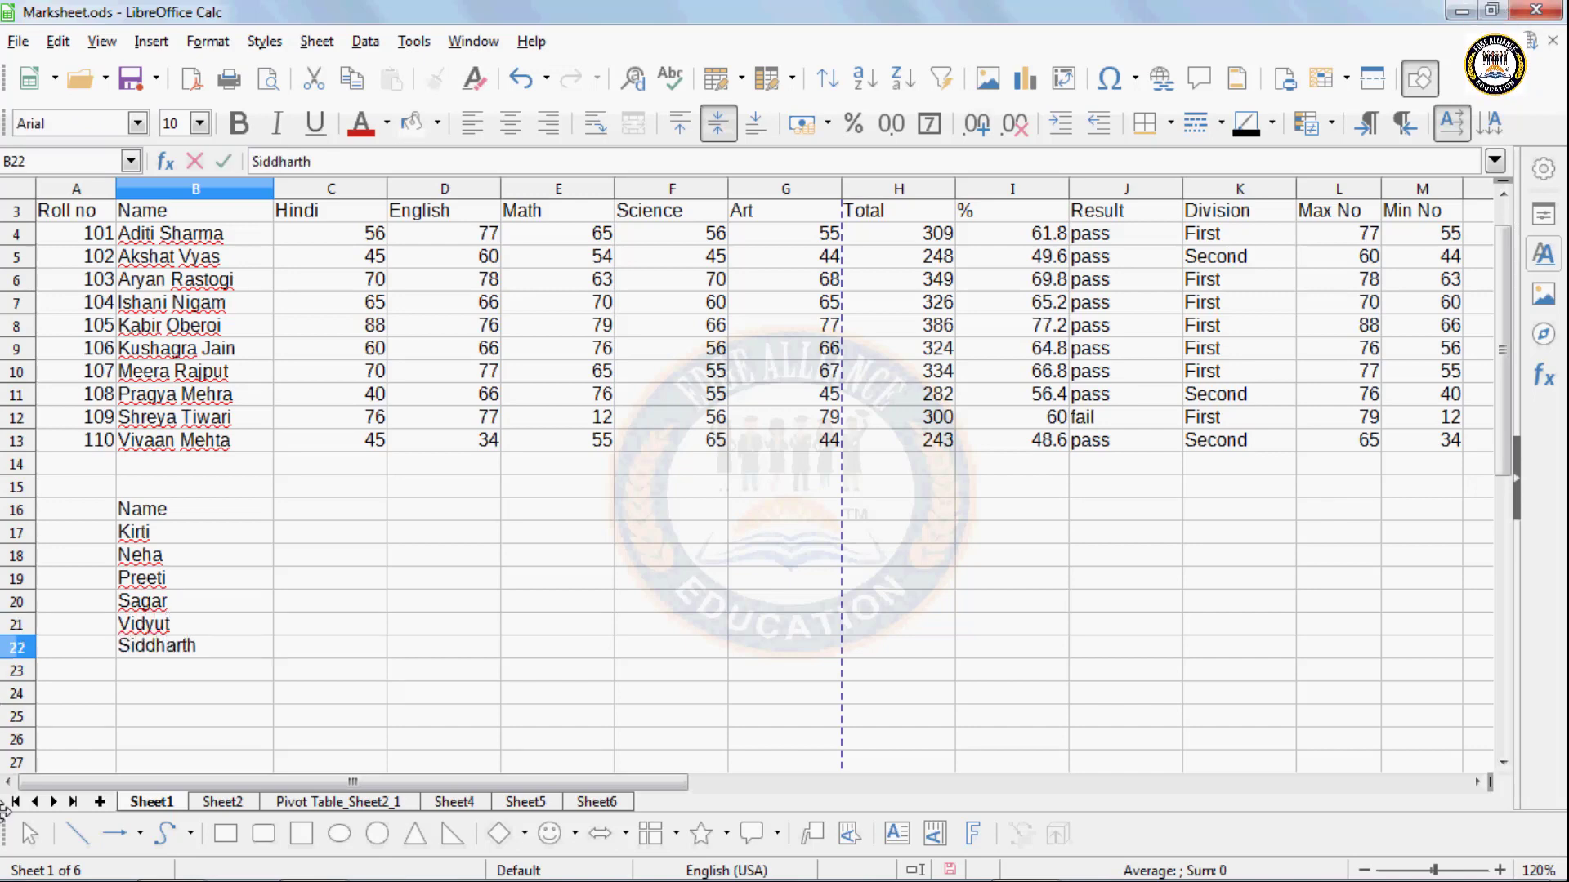
pyautogui.click(248, 625)
# - Enter the heading "Salary" in cell C16 beside the Name heading
pyautogui.click(307, 518)
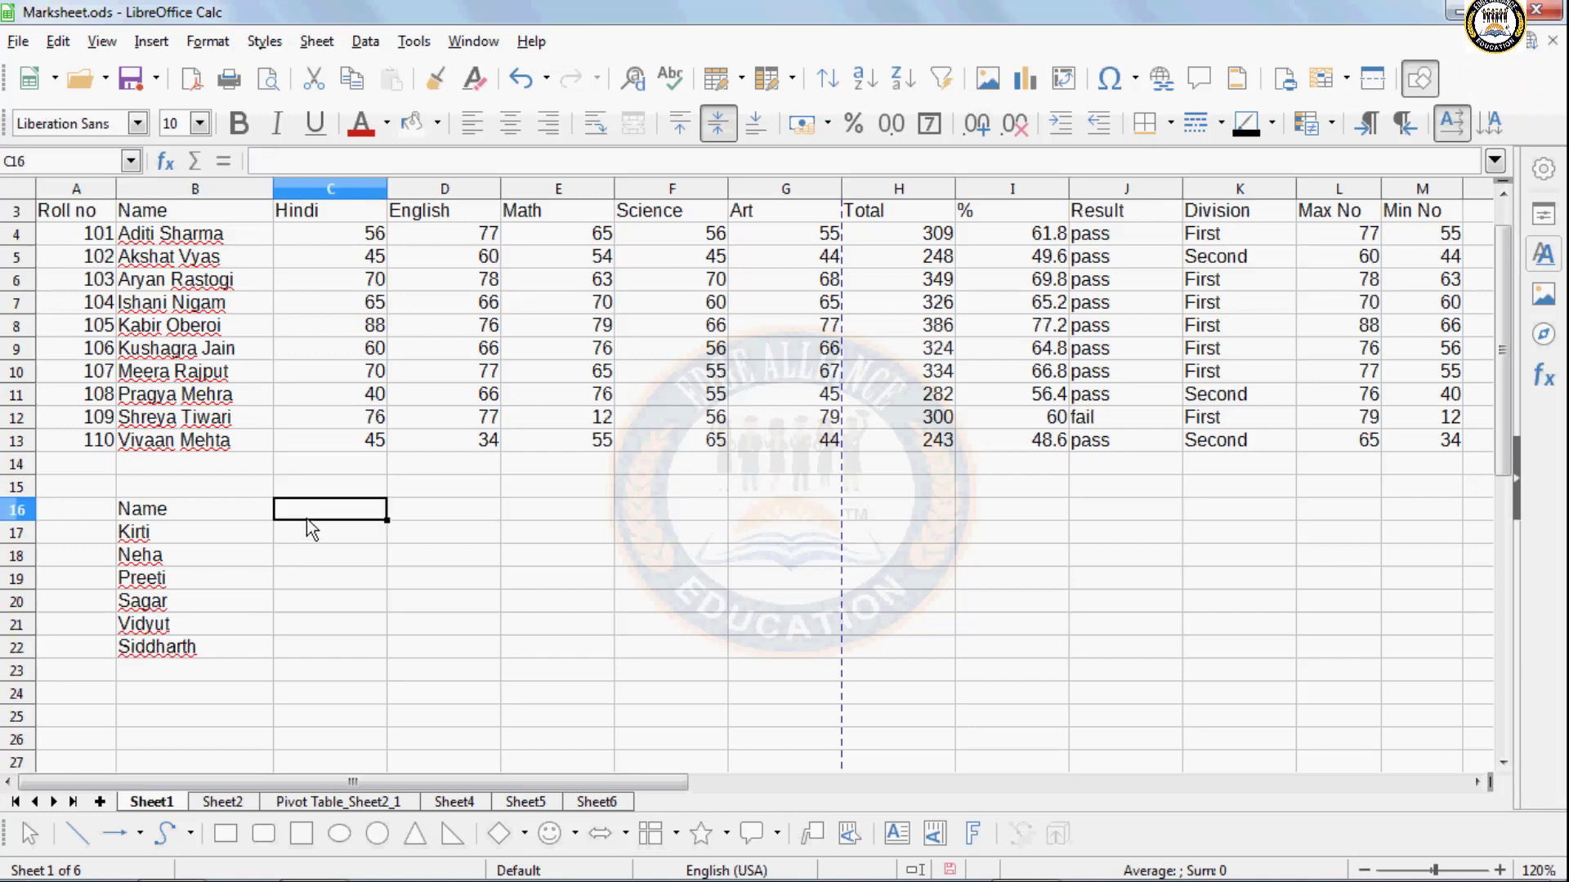
pyautogui.write('Sal')
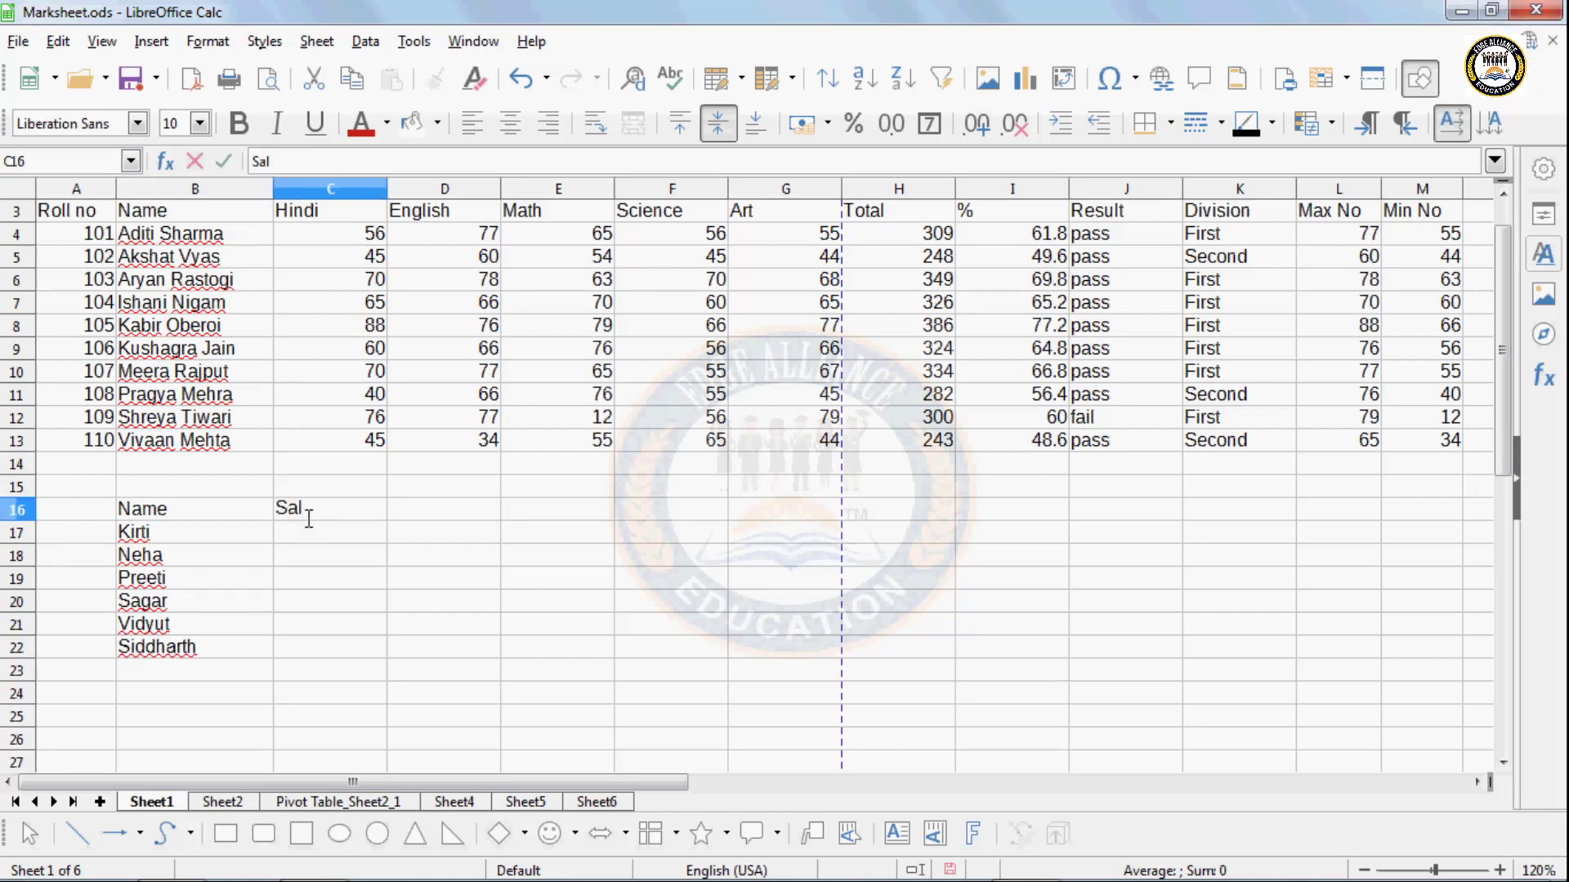
pyautogui.write('ary')
pyautogui.click(313, 603)
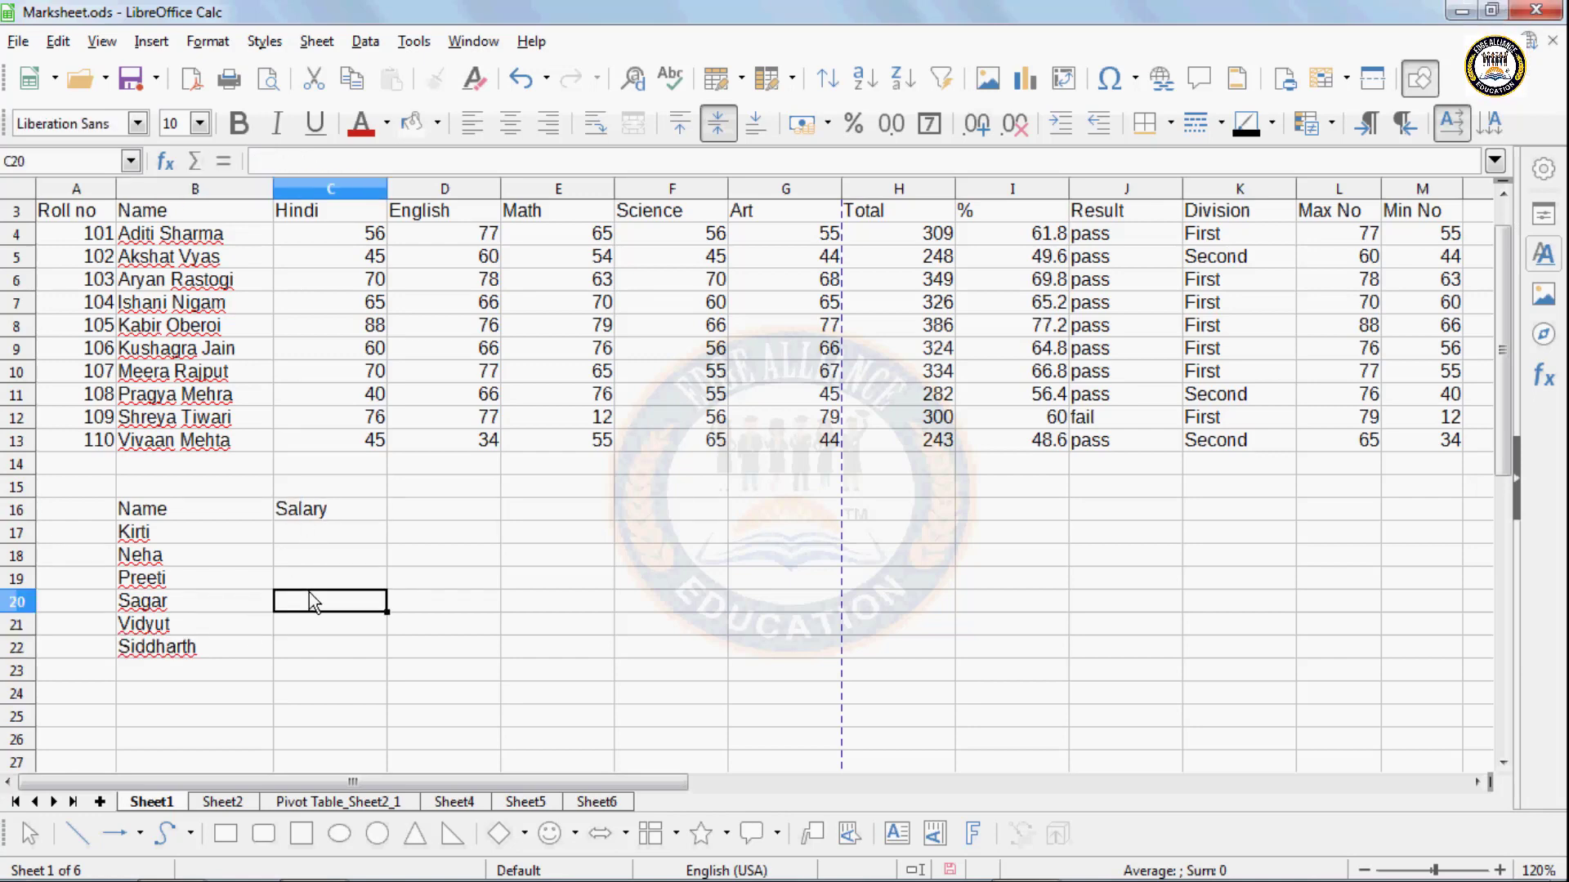
# - Open the Validity settings for the empty salary cells C17:C22
pyautogui.moveTo(316, 533); pyautogui.dragTo(315, 650)
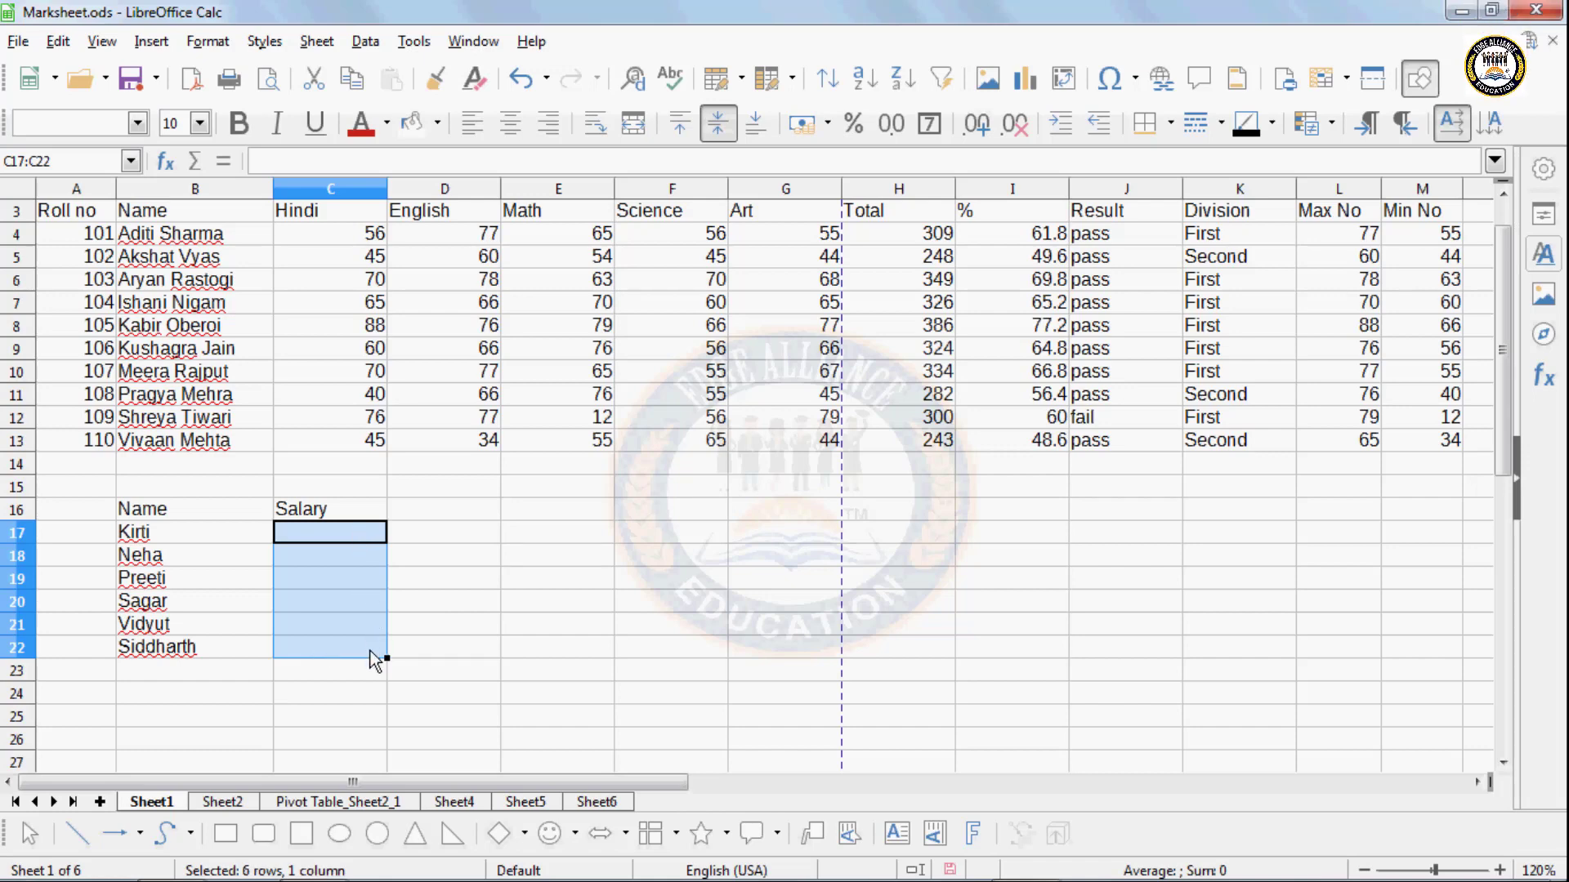
pyautogui.click(422, 712)
pyautogui.moveTo(374, 527); pyautogui.dragTo(372, 654)
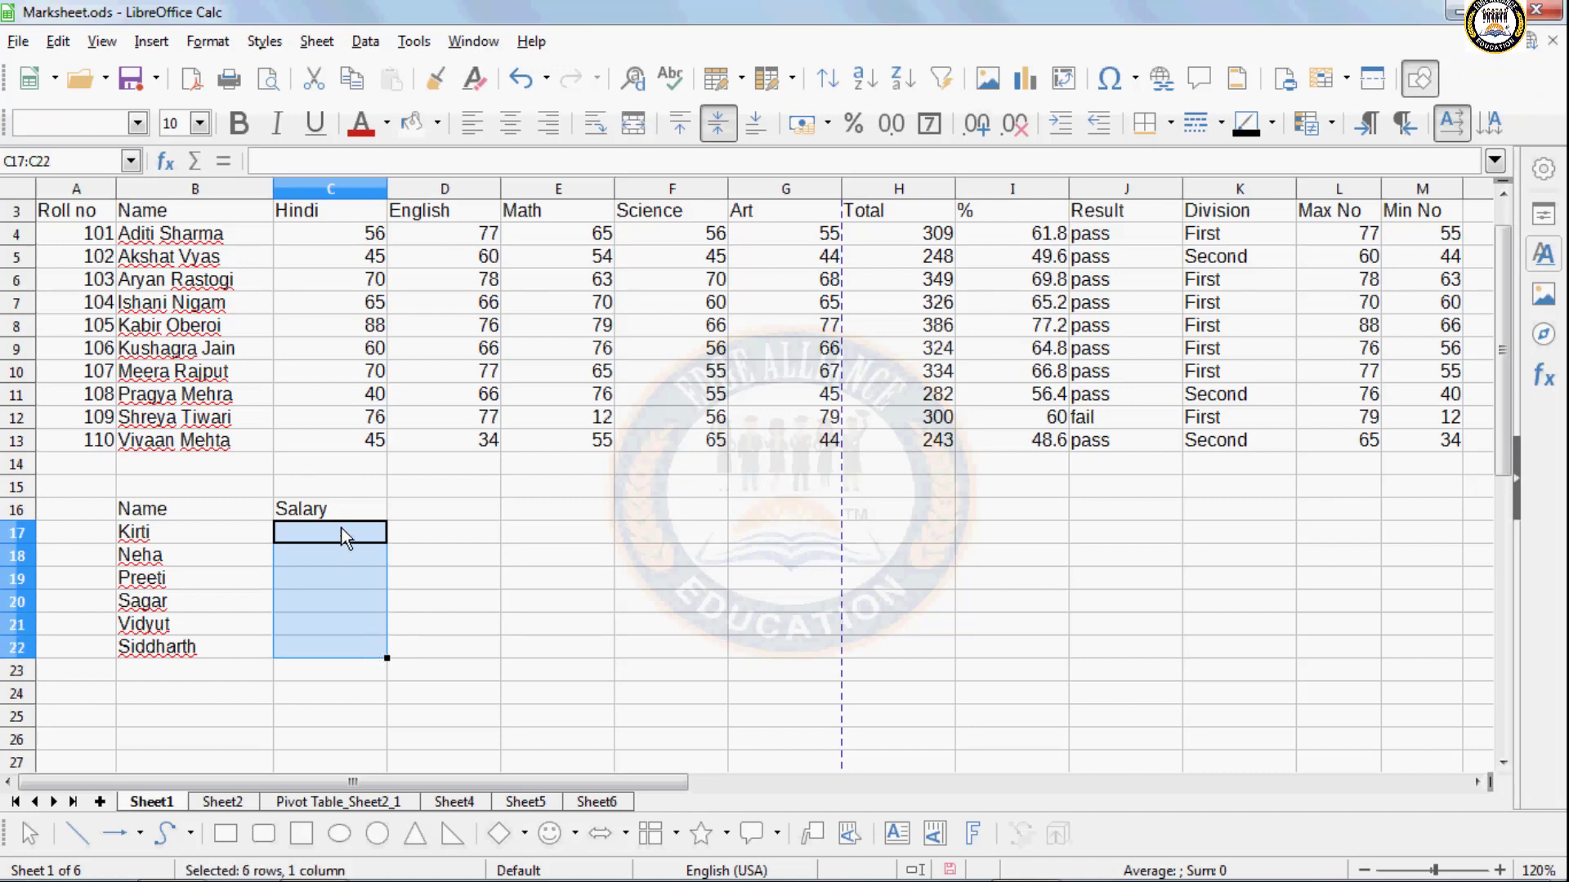
pyautogui.click(368, 41)
pyautogui.click(397, 381)
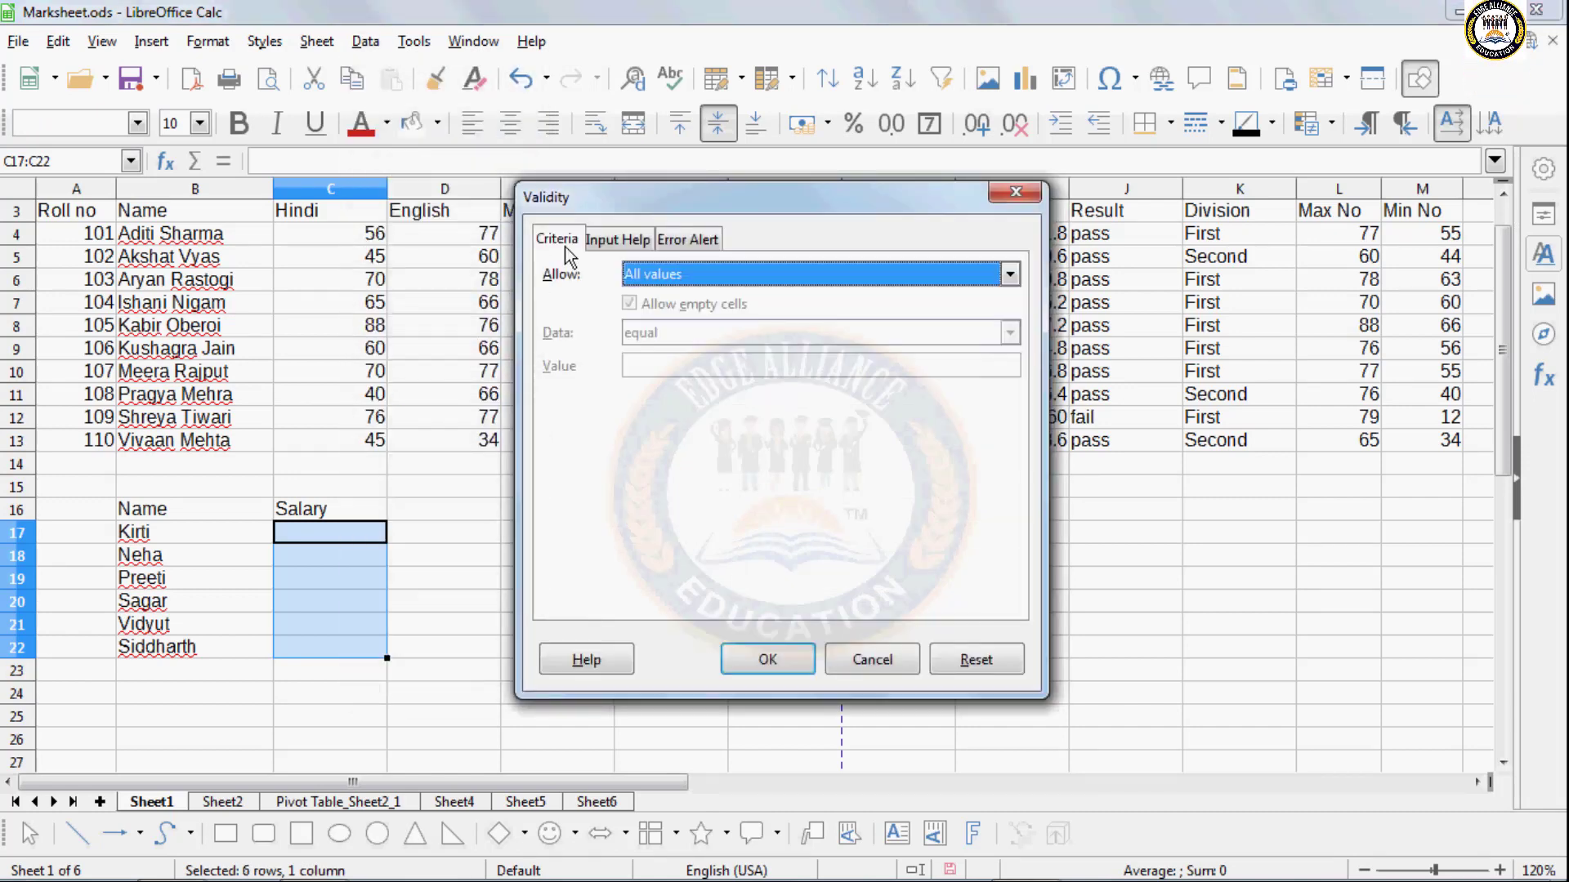
# - Try Whole Numbers, Decimal and Date as the allowed data type and view the available comparison conditions
pyautogui.click(668, 276)
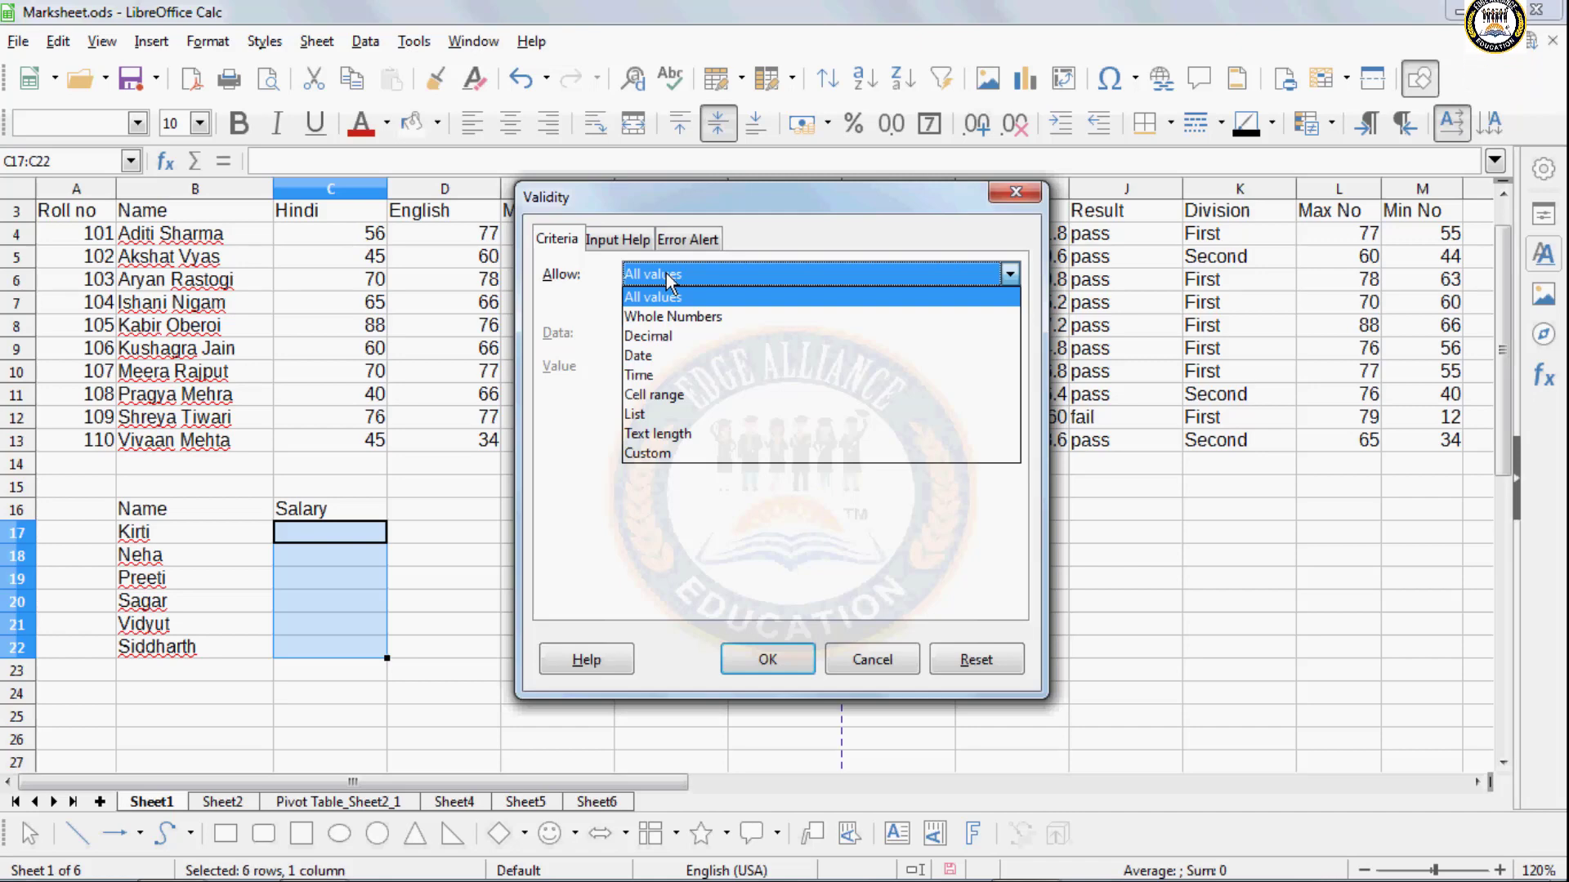
pyautogui.click(664, 319)
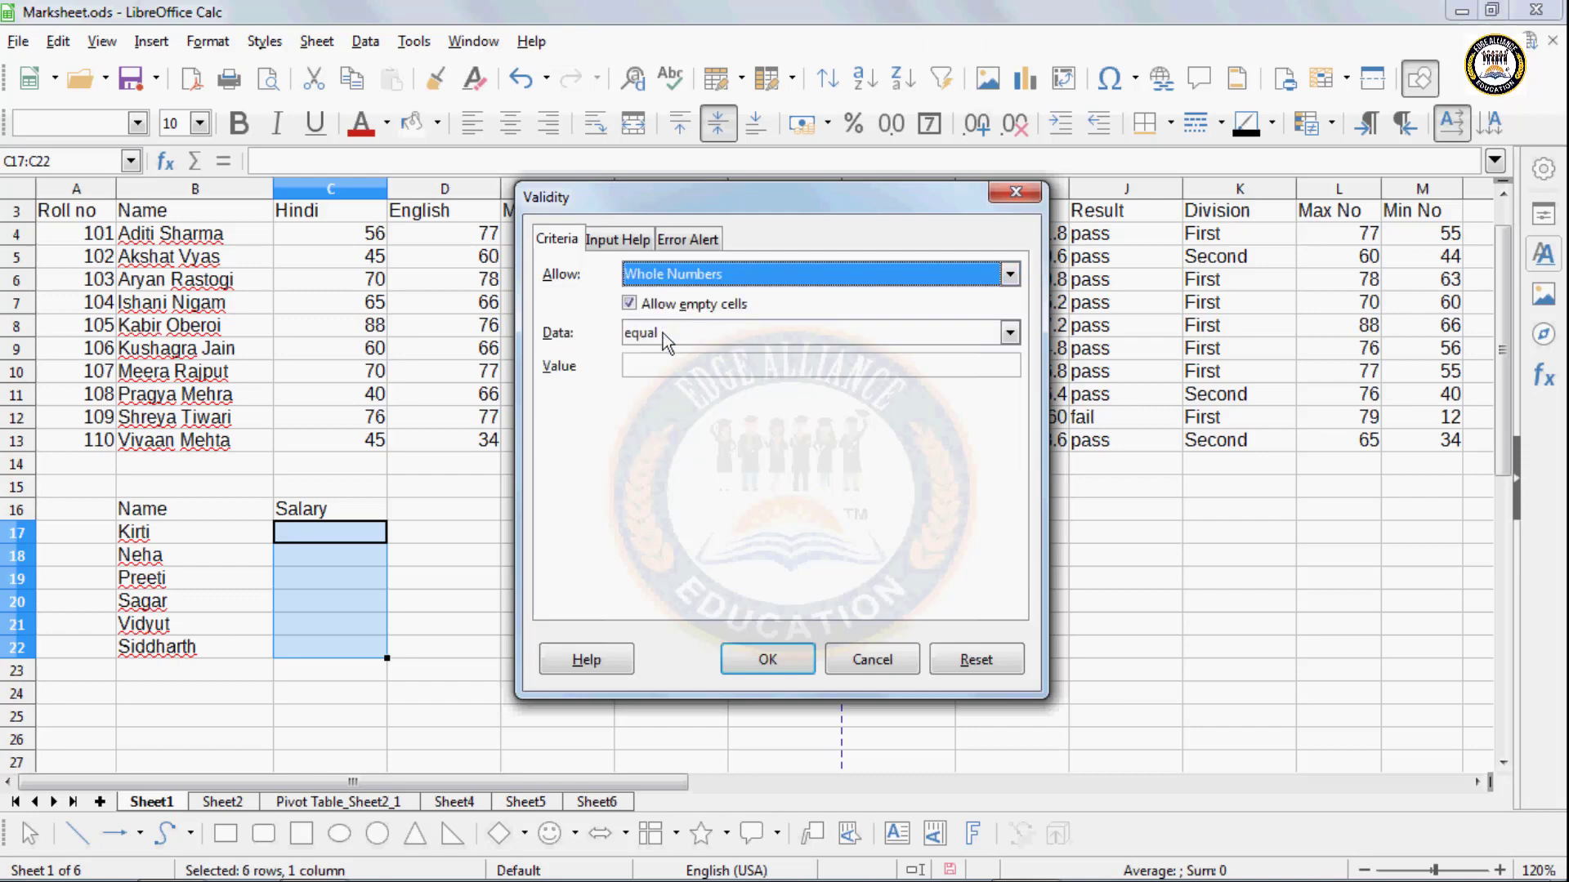
pyautogui.click(666, 335)
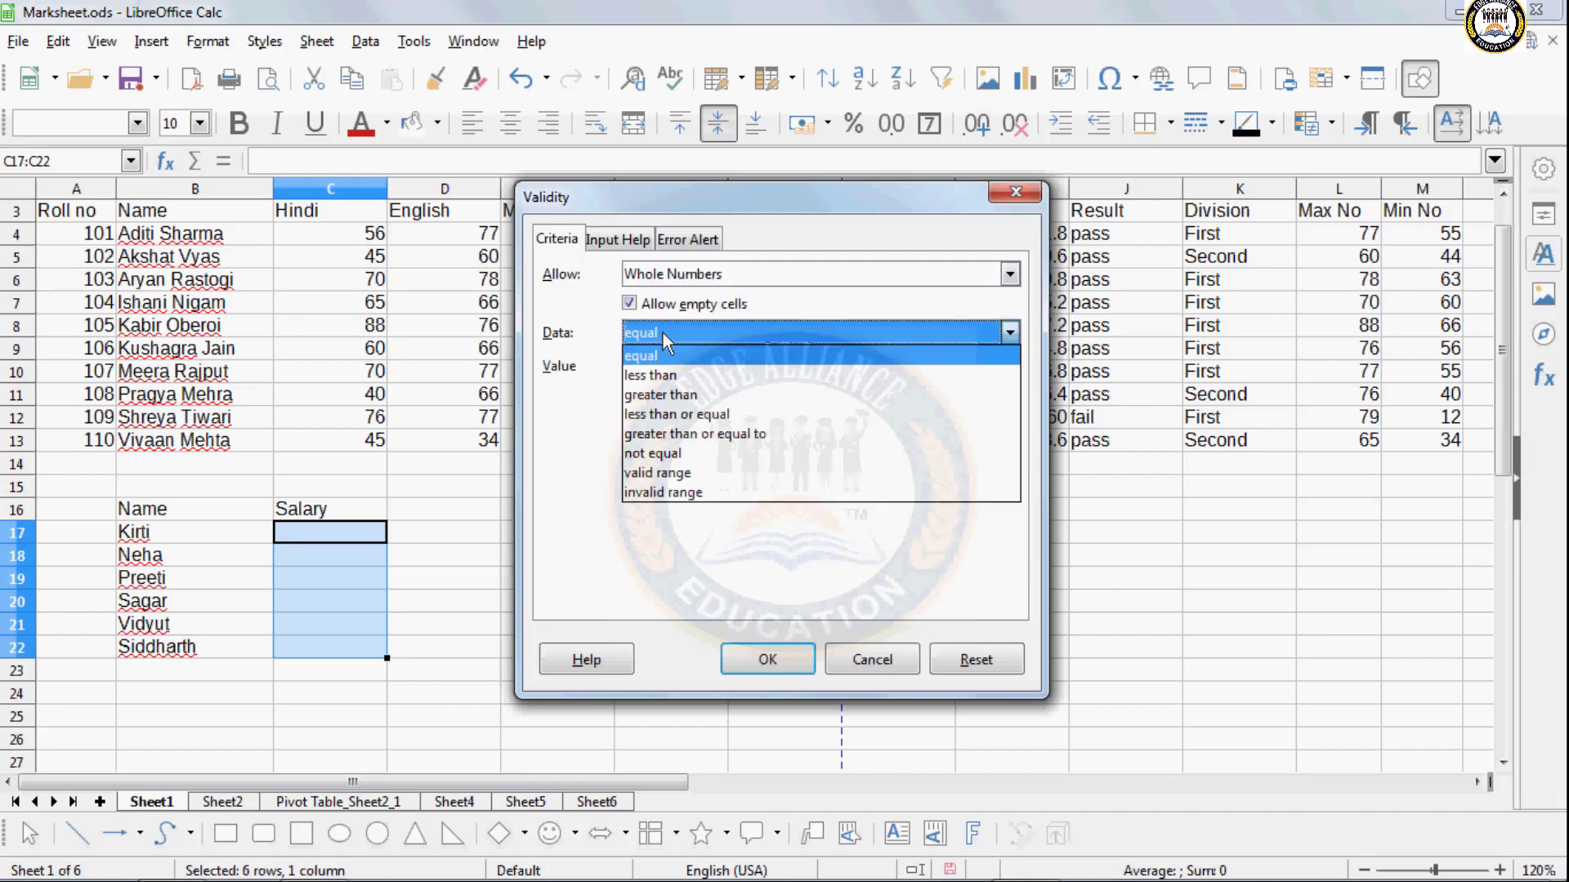
pyautogui.click(663, 332)
pyautogui.click(666, 275)
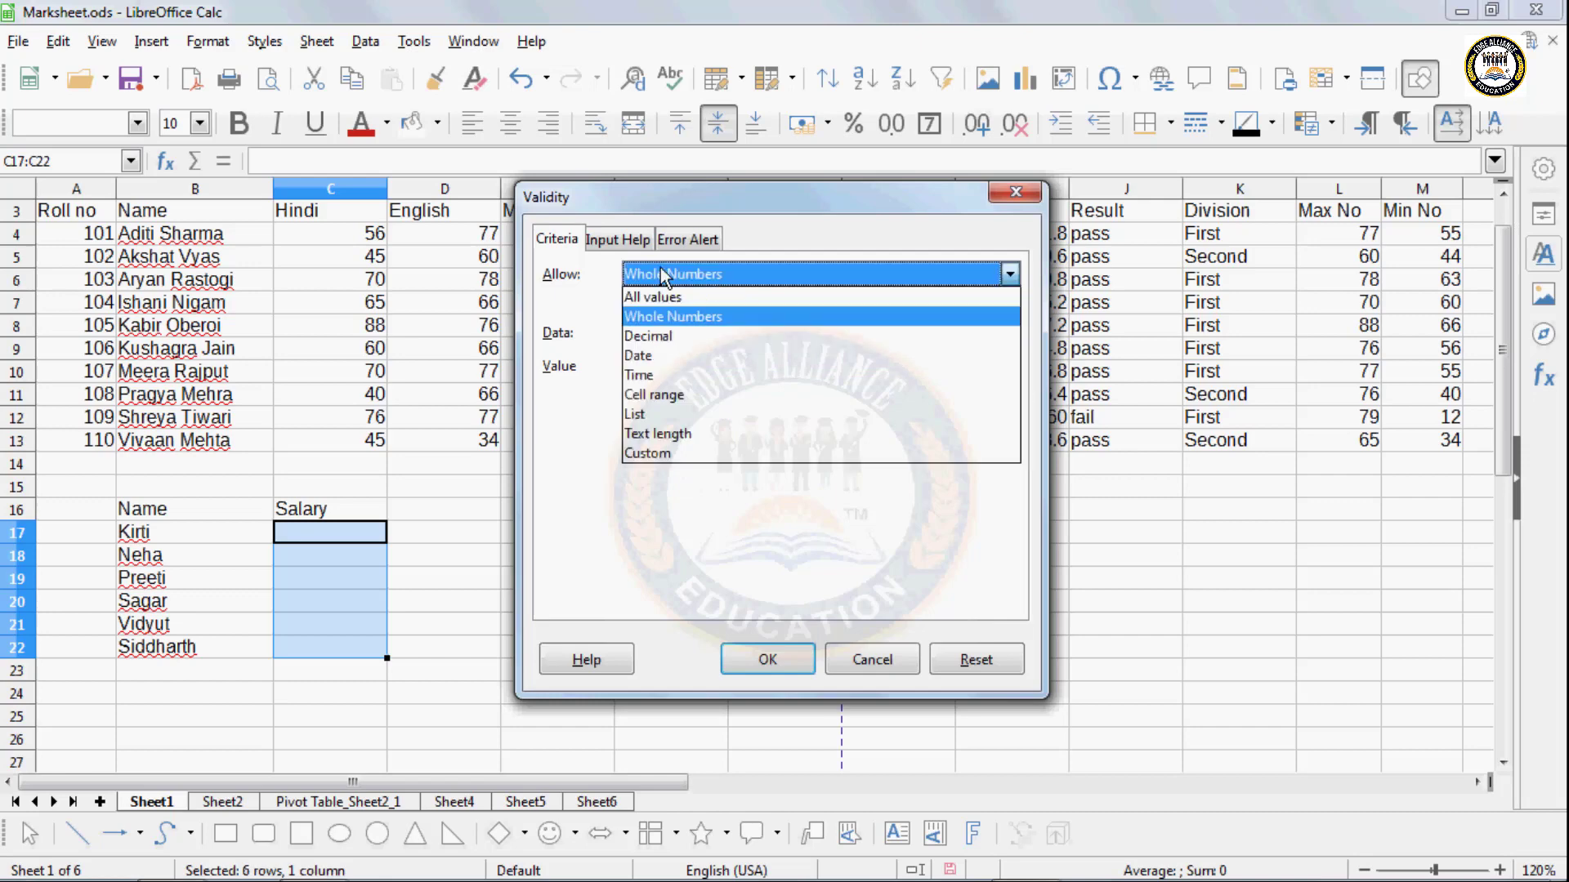
pyautogui.click(652, 337)
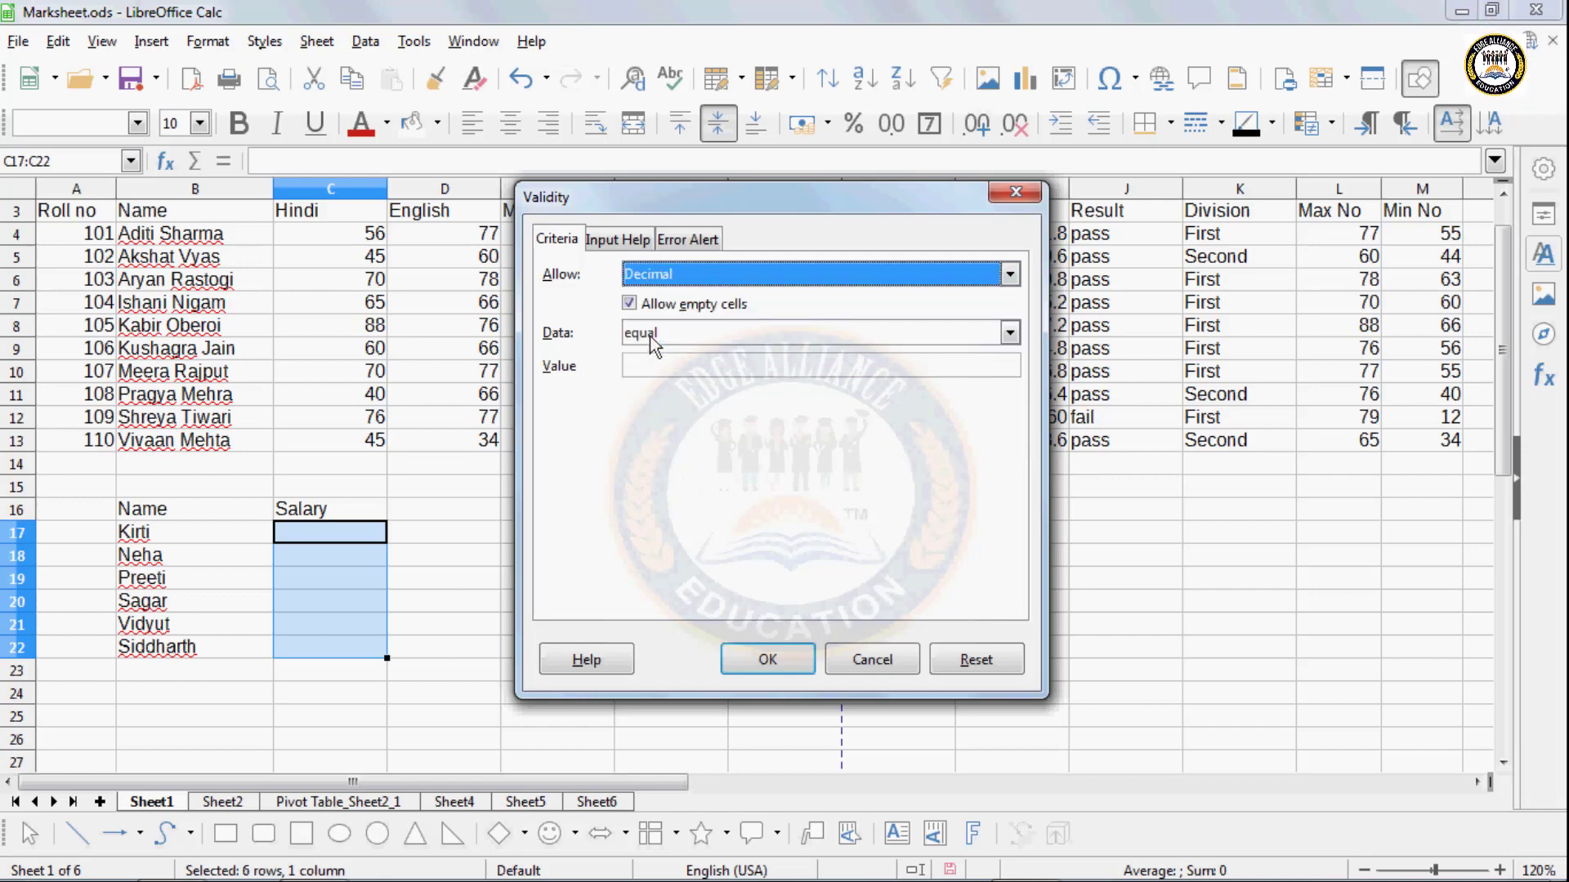
pyautogui.click(656, 284)
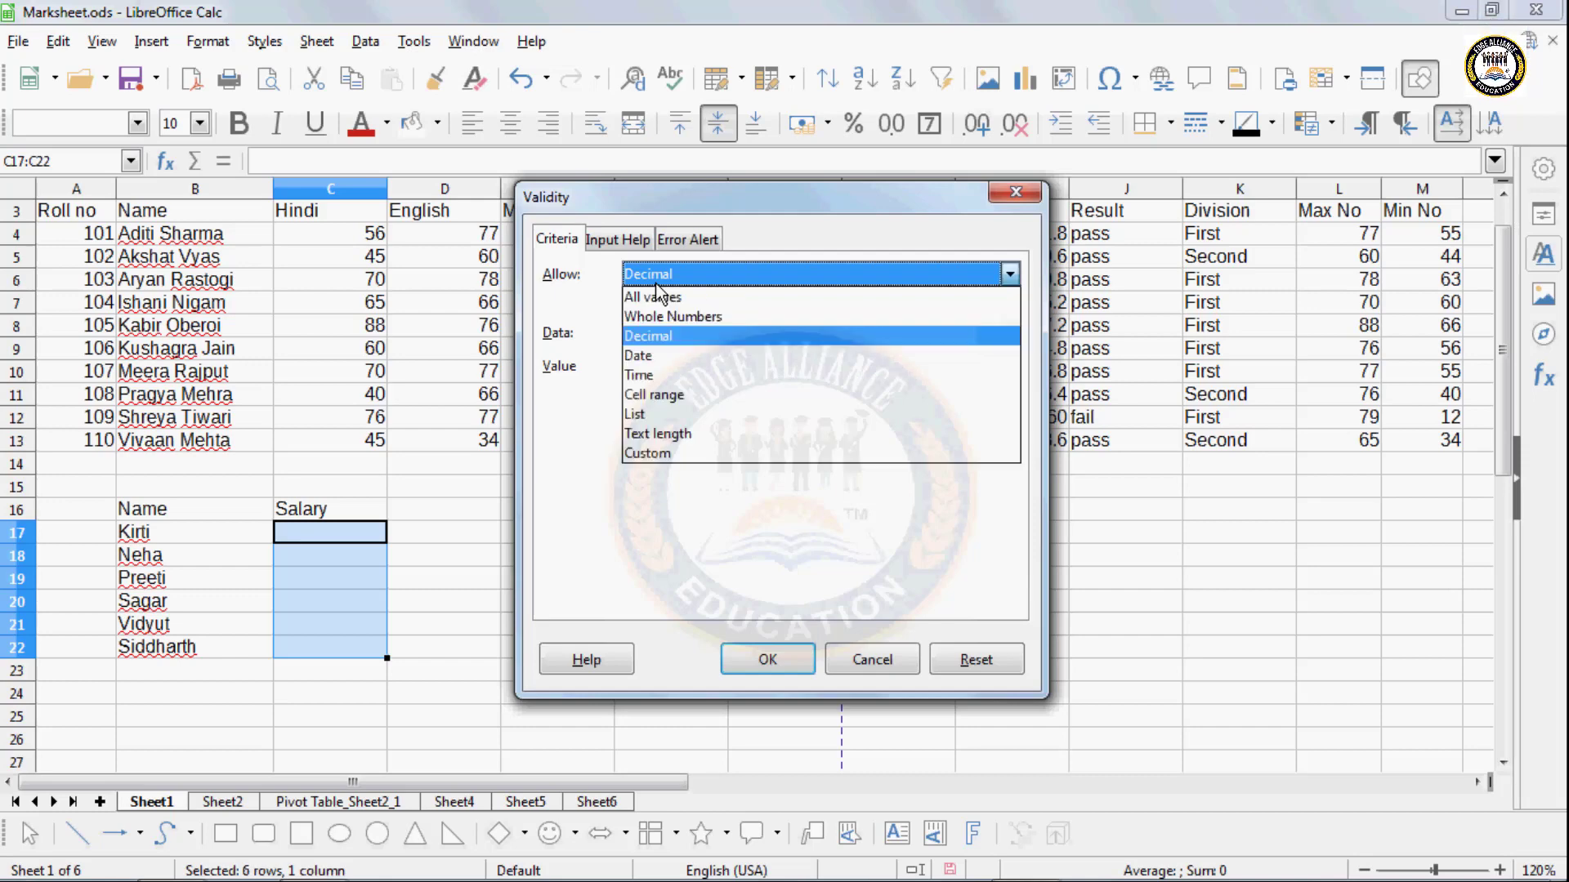
pyautogui.click(652, 353)
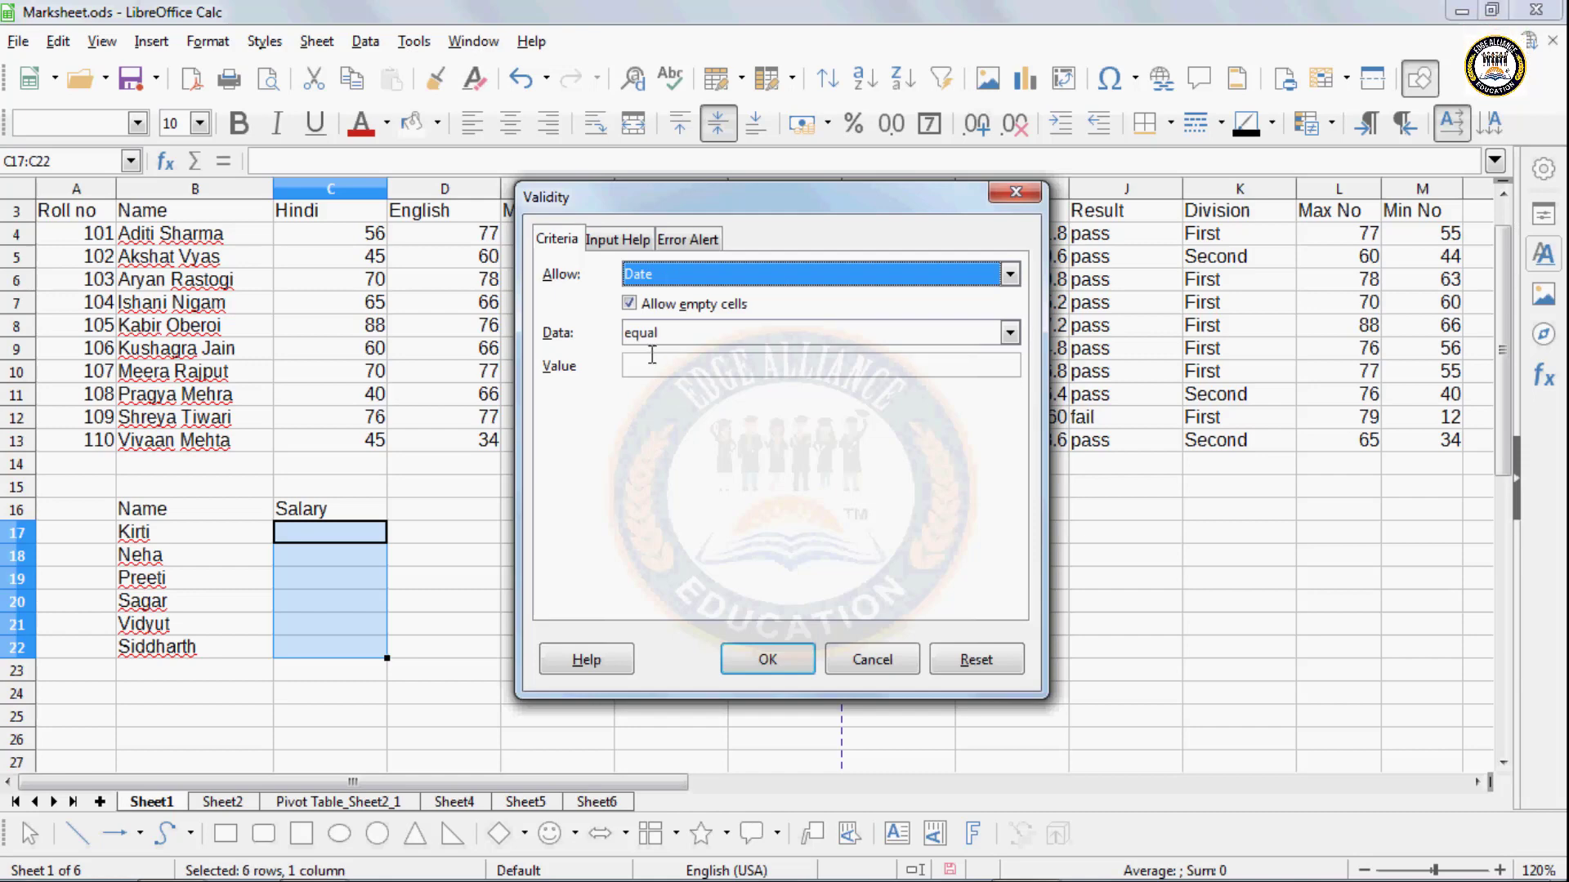
# - Allow only Whole Numbers in the salary cells, with "valid range" as the data condition
pyautogui.click(654, 274)
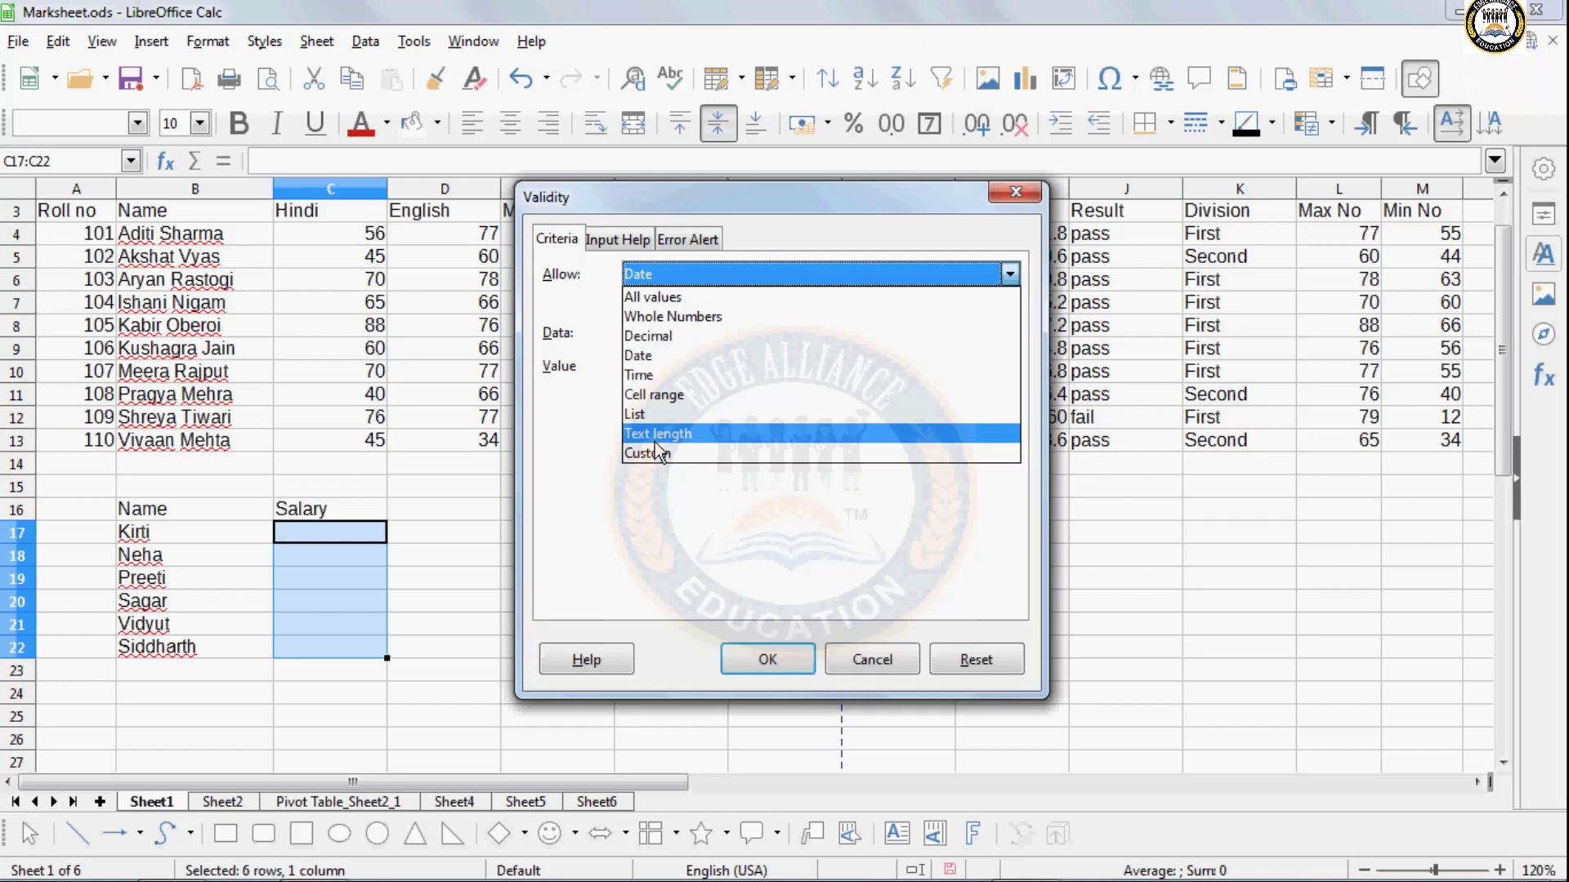
pyautogui.click(673, 325)
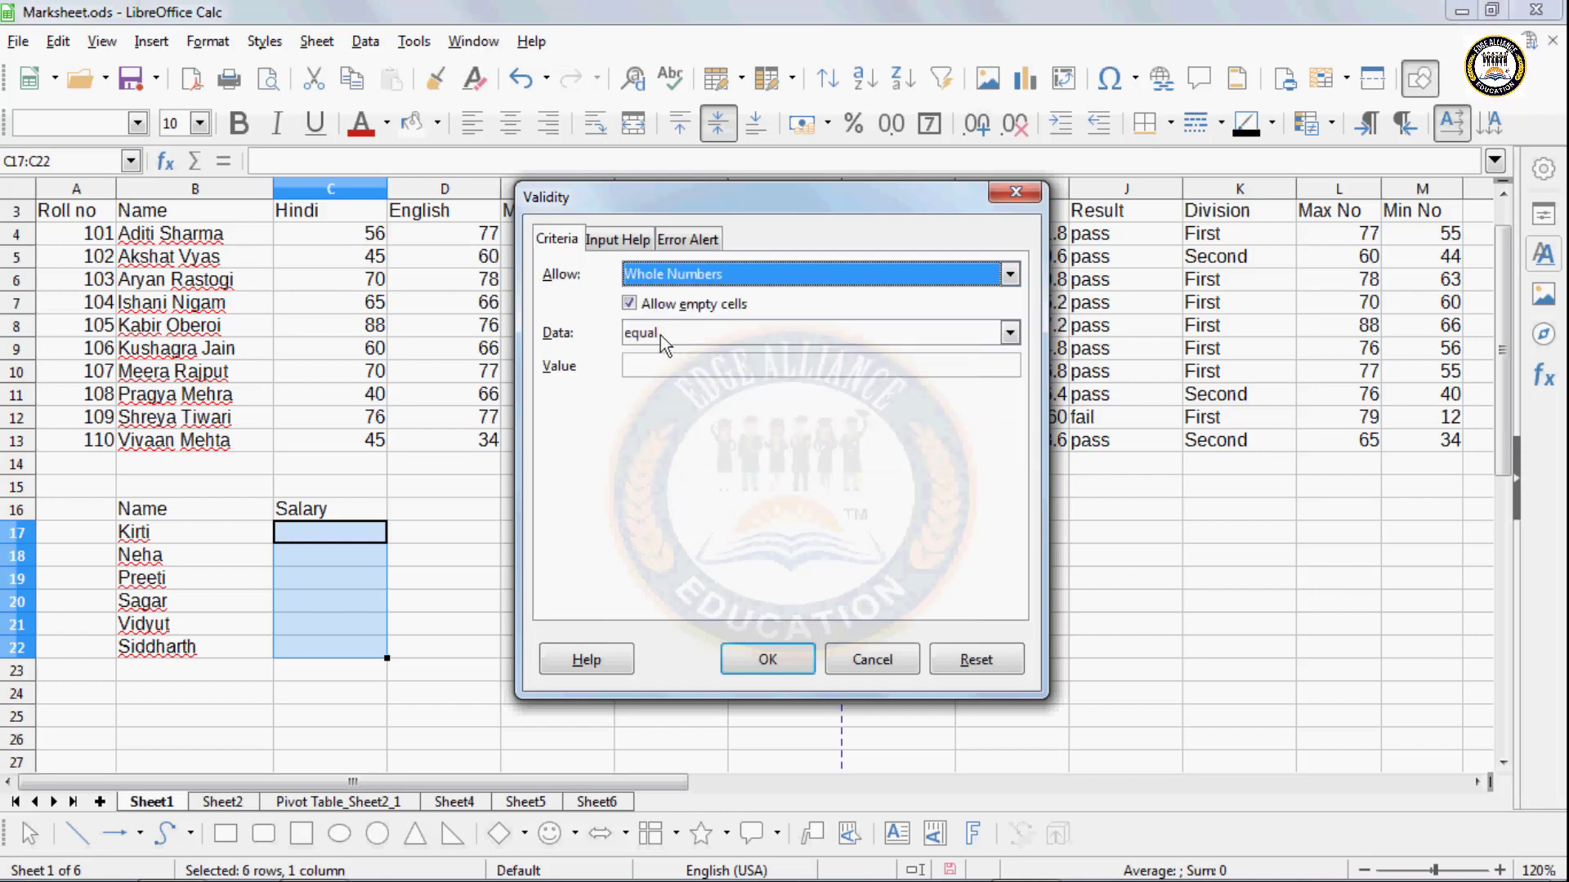
pyautogui.click(660, 335)
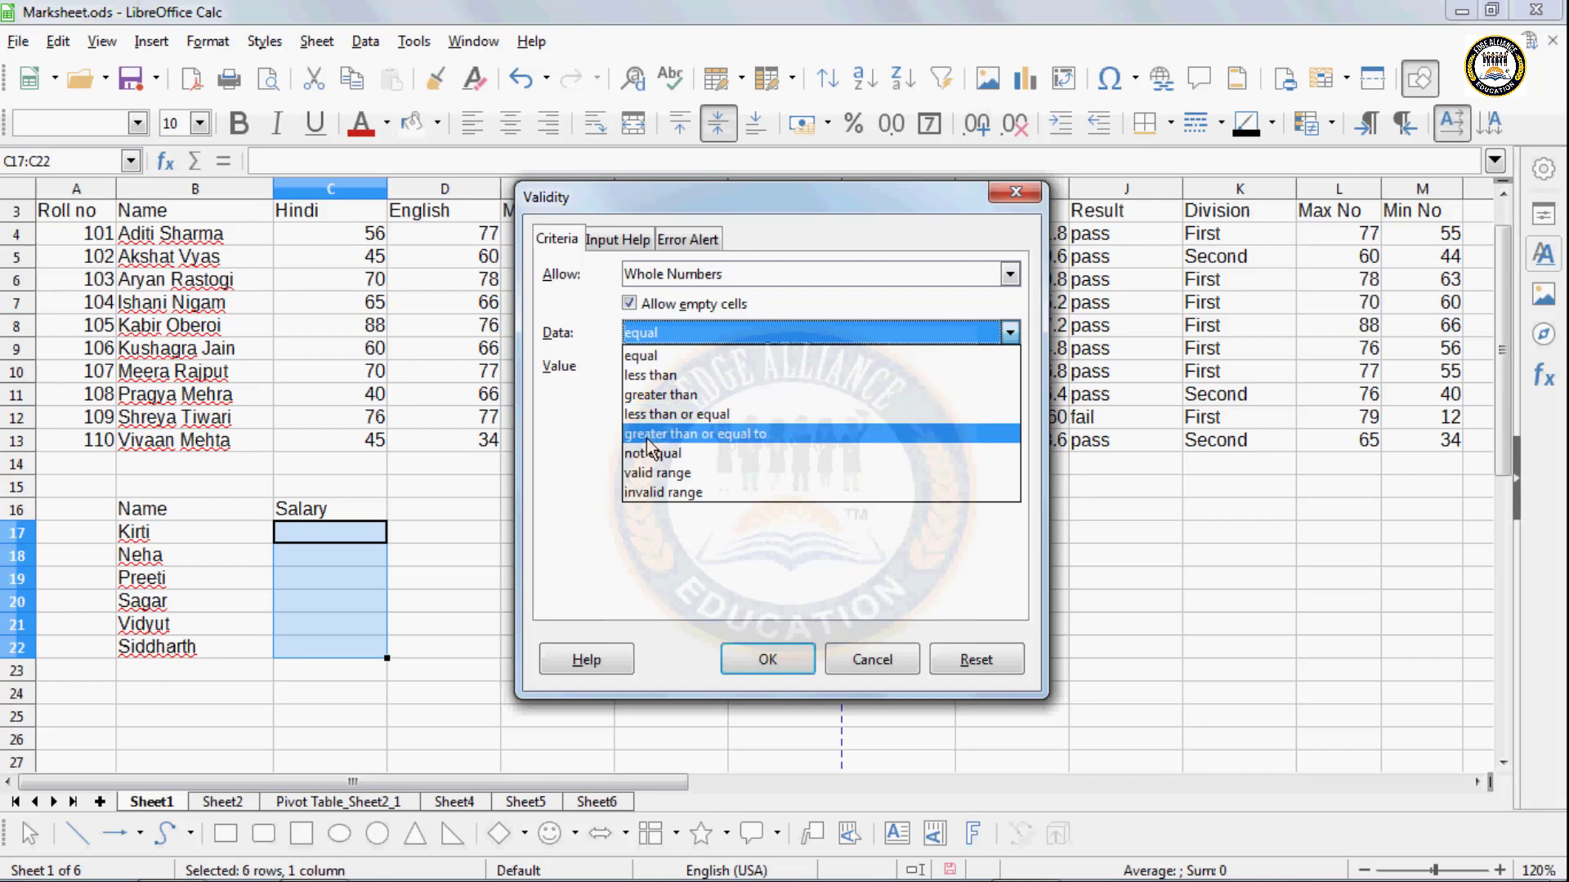
pyautogui.click(670, 472)
pyautogui.click(666, 335)
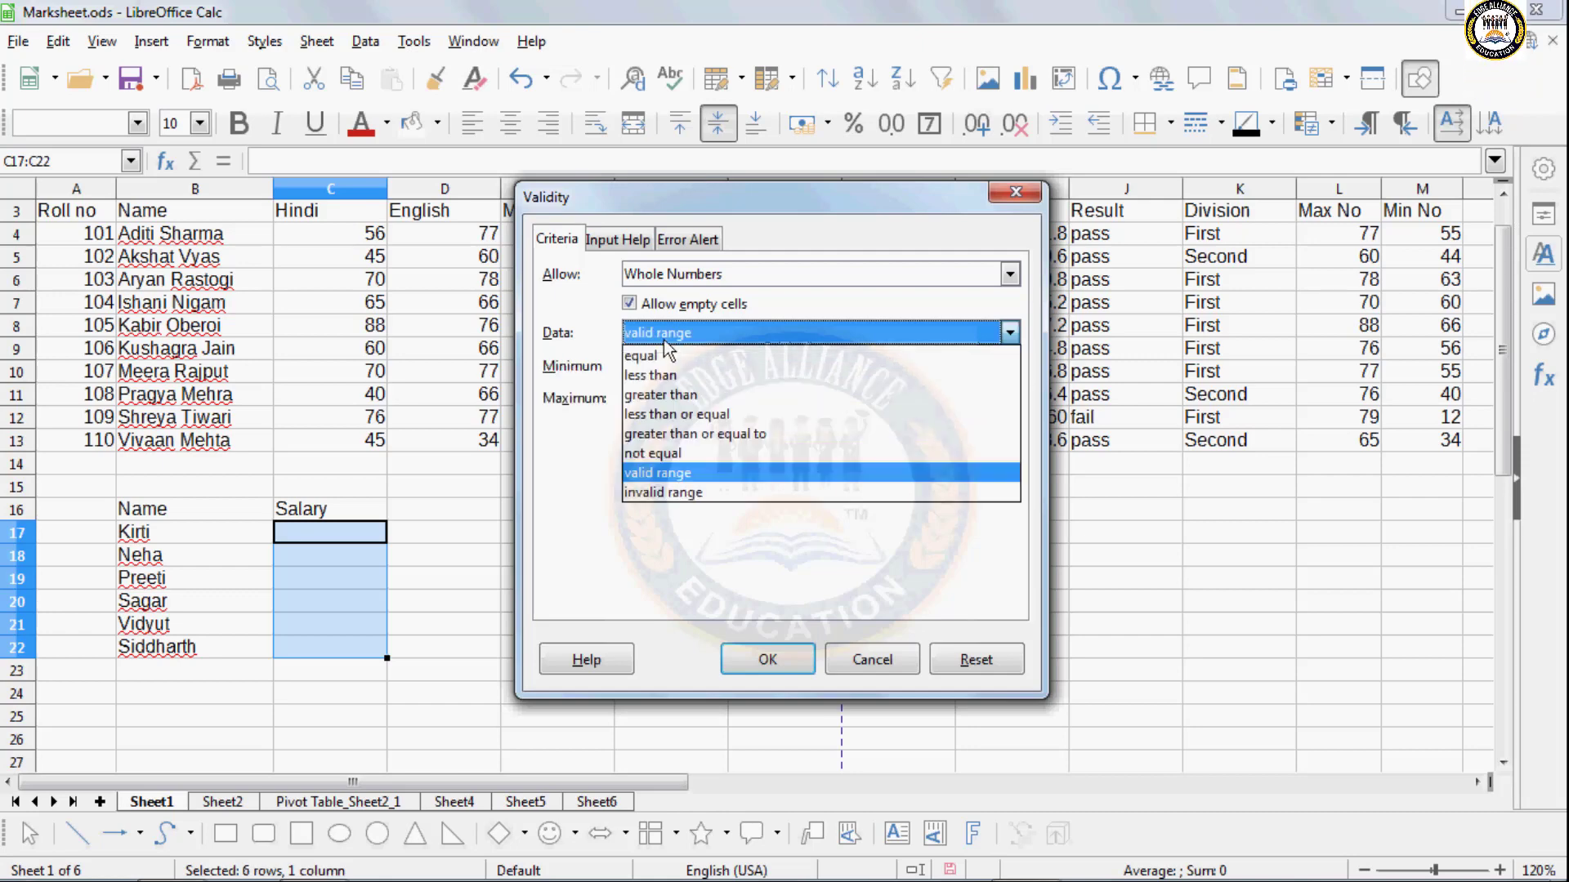
pyautogui.click(656, 492)
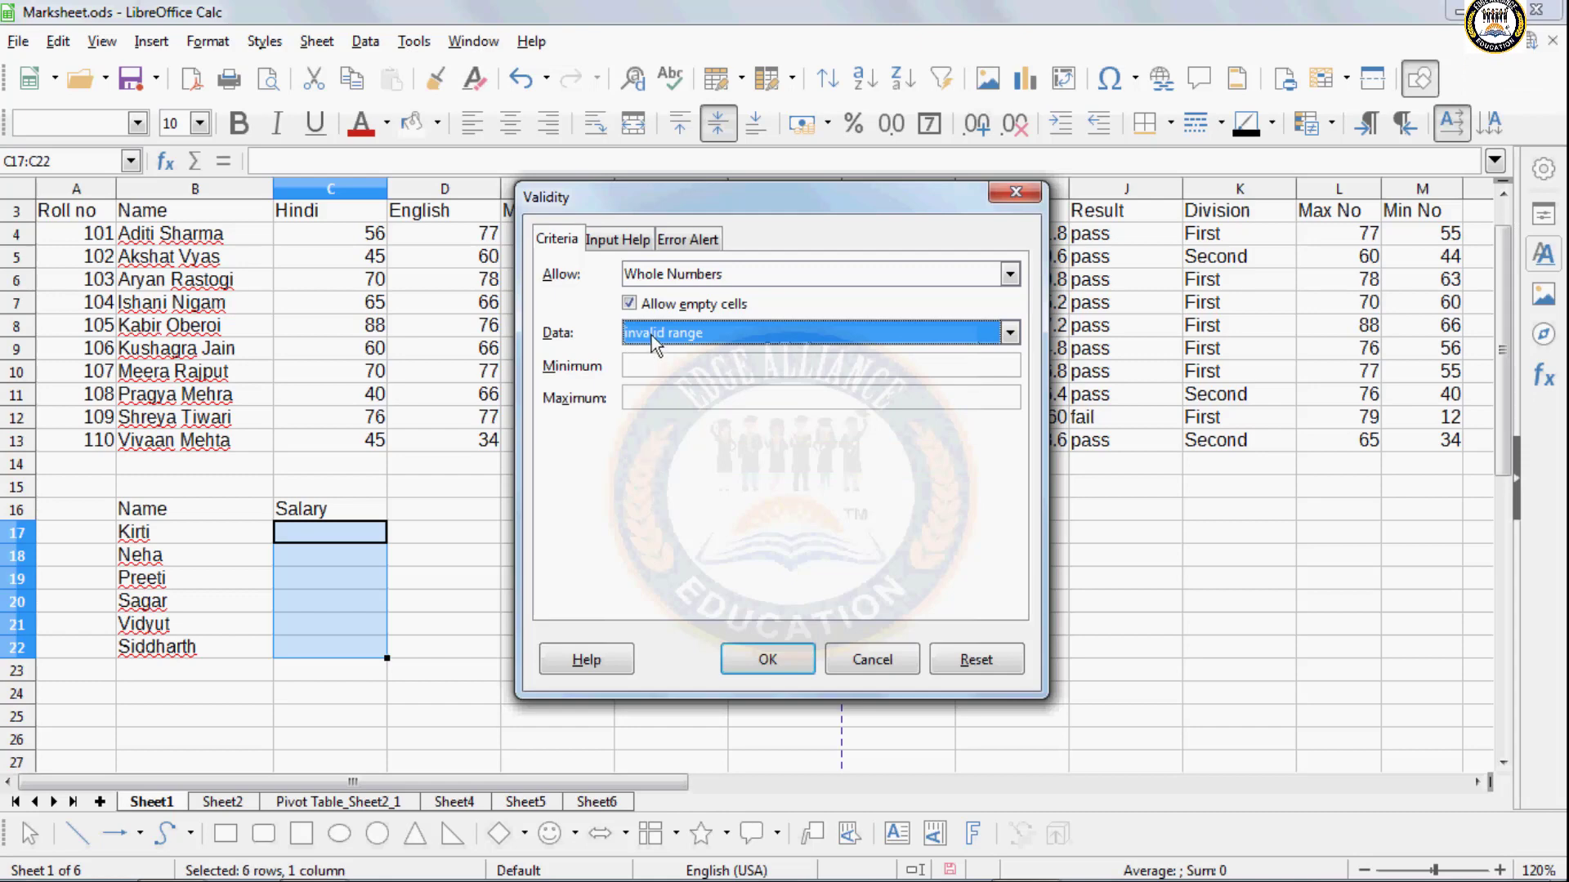
pyautogui.click(651, 335)
pyautogui.click(648, 472)
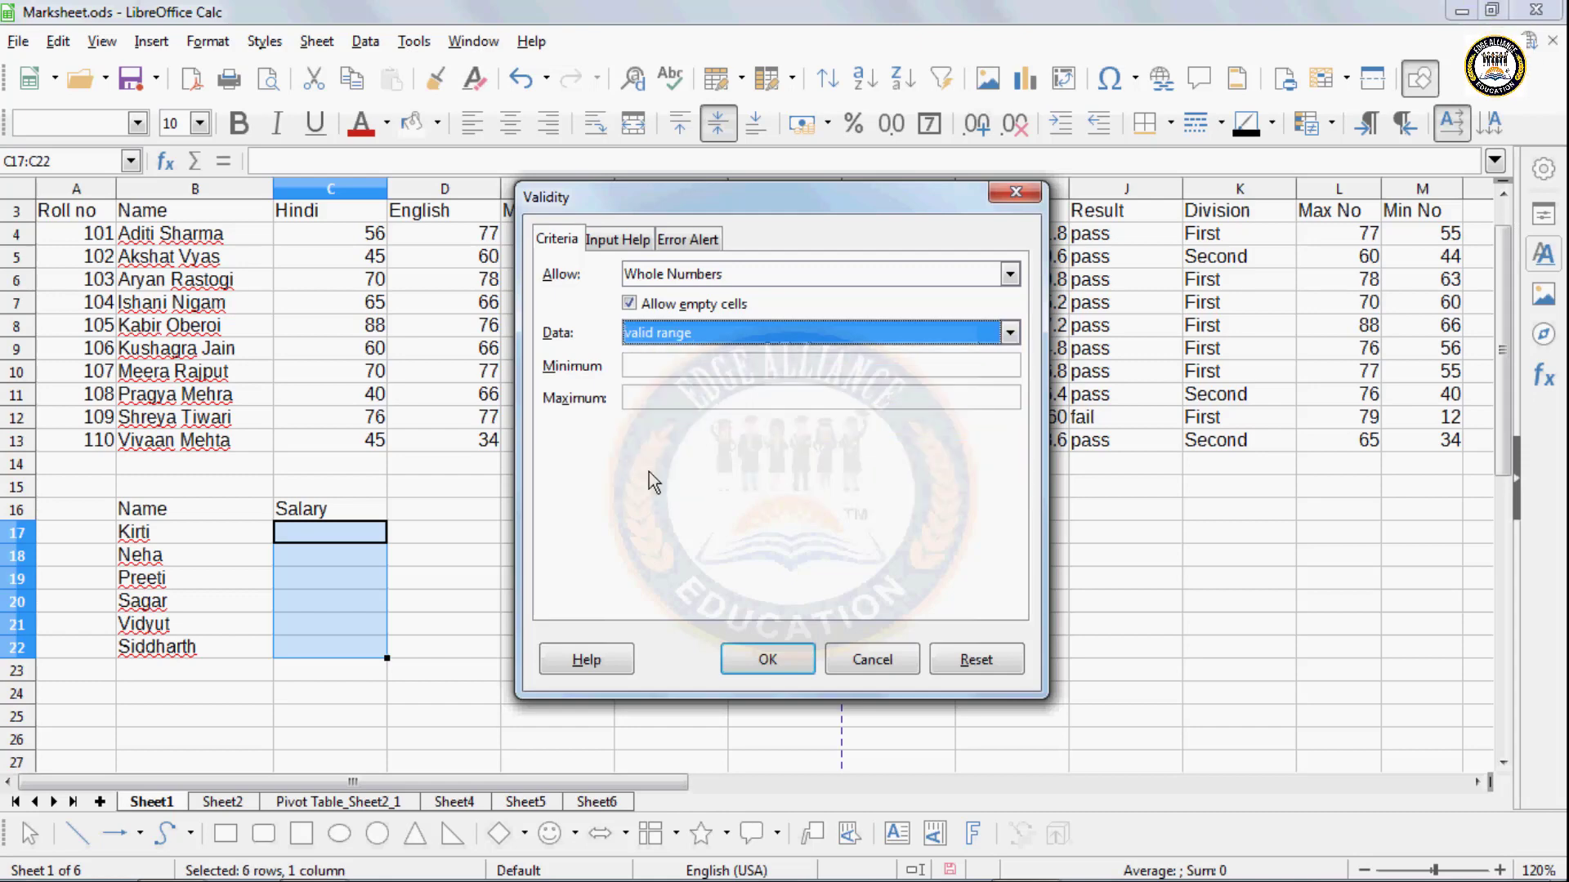
# - Limit the valid salary range to a minimum of 10000 and a maximum of 15000
pyautogui.click(641, 371)
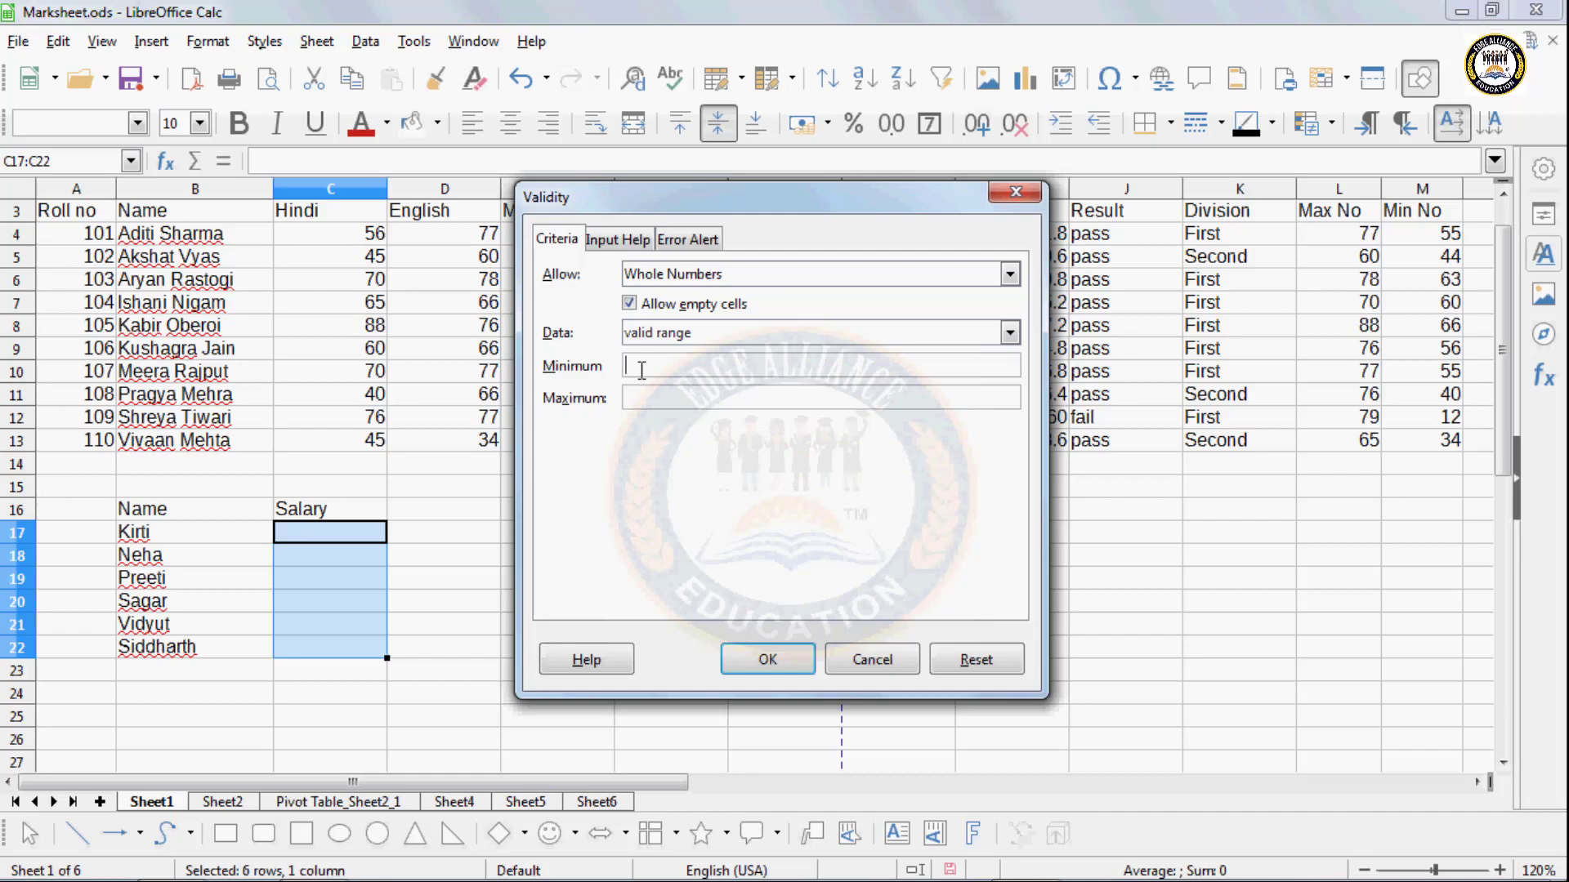
pyautogui.write('10000')
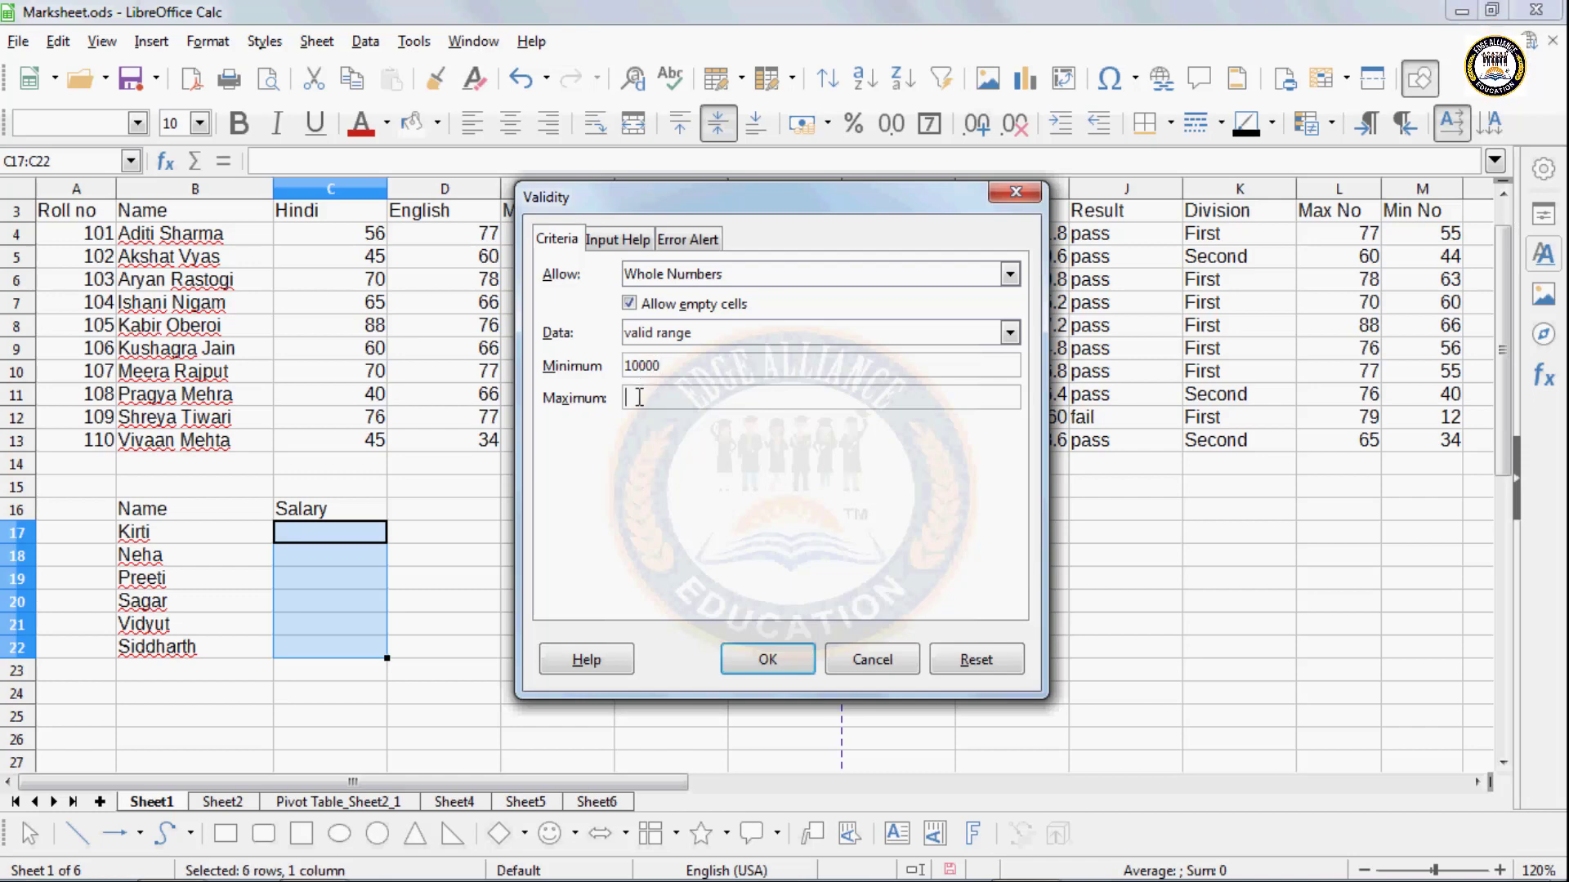
pyautogui.click(641, 398)
pyautogui.write('15000')
# - Enable input help for the selected salary cells, with the title "yes" and the help text "Accepted"
pyautogui.click(633, 240)
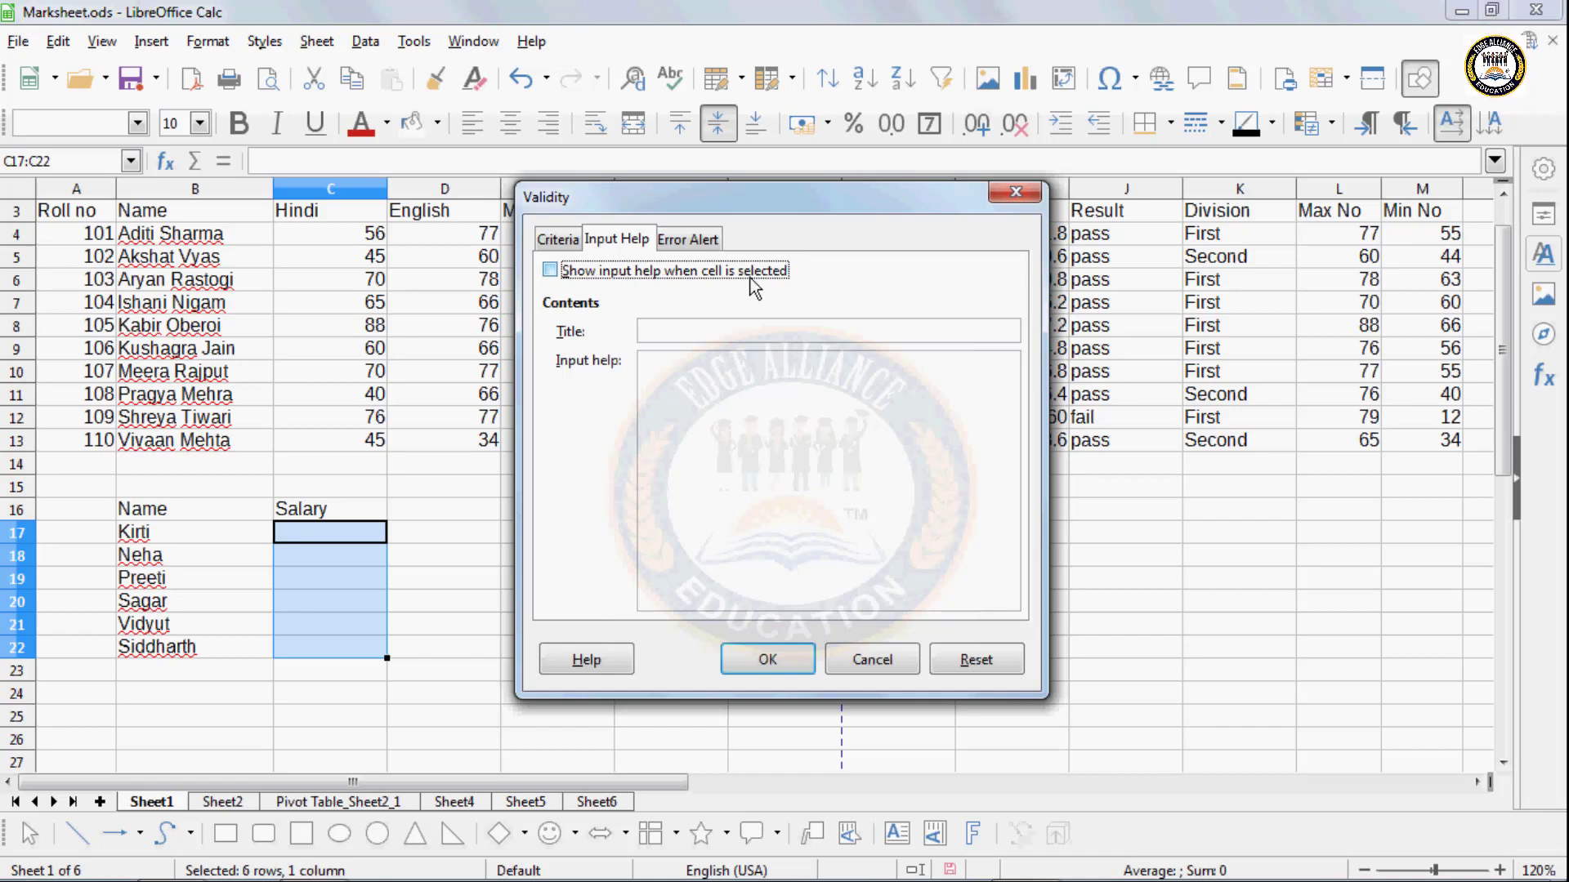
pyautogui.click(550, 272)
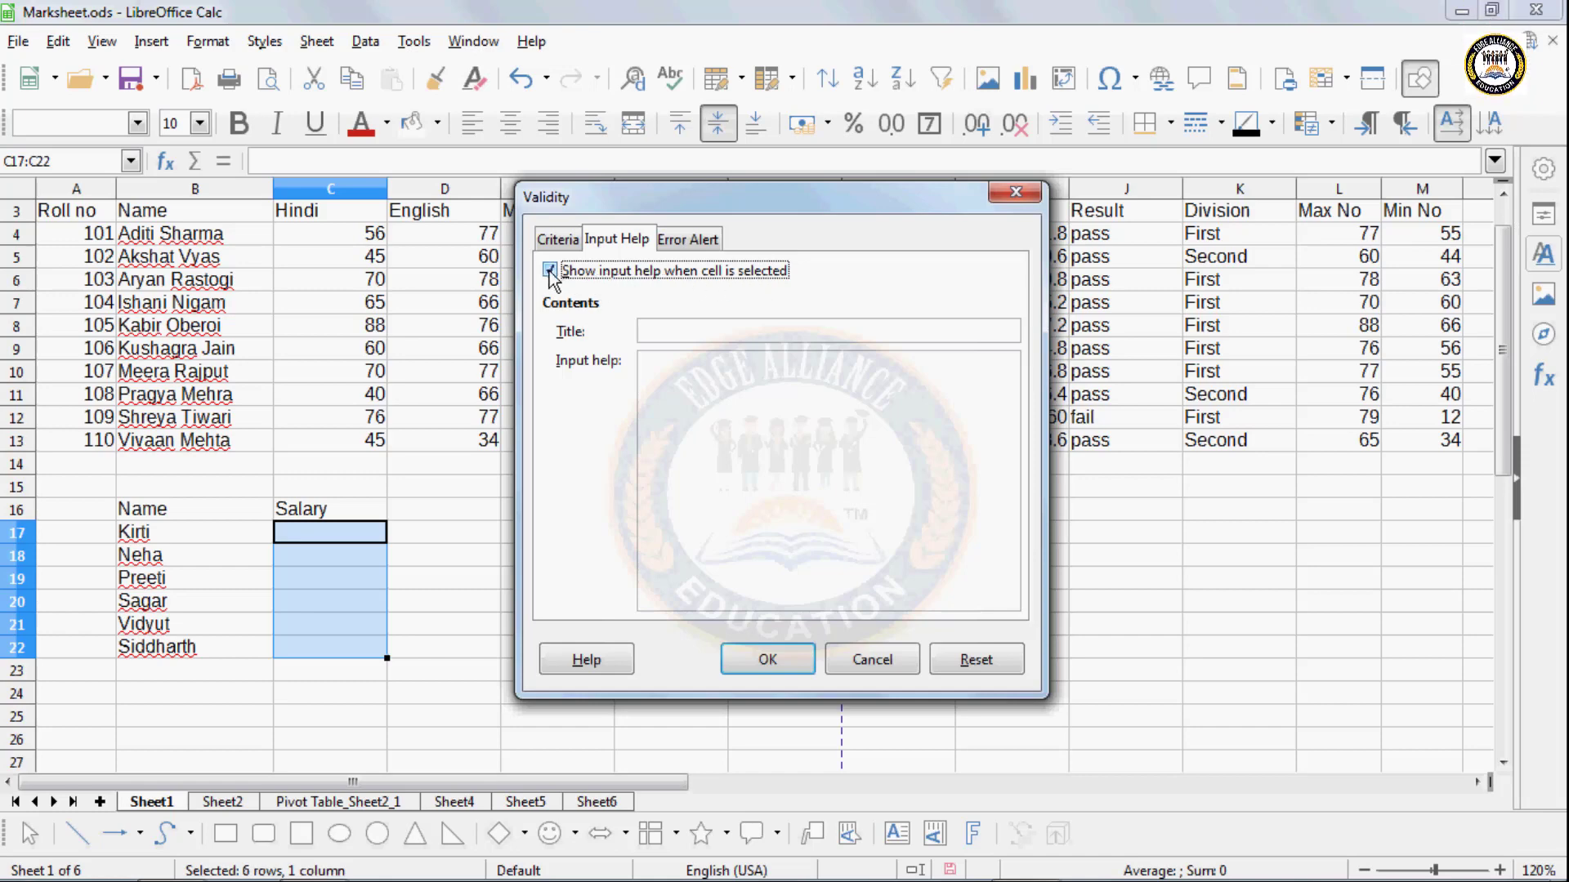
pyautogui.click(664, 333)
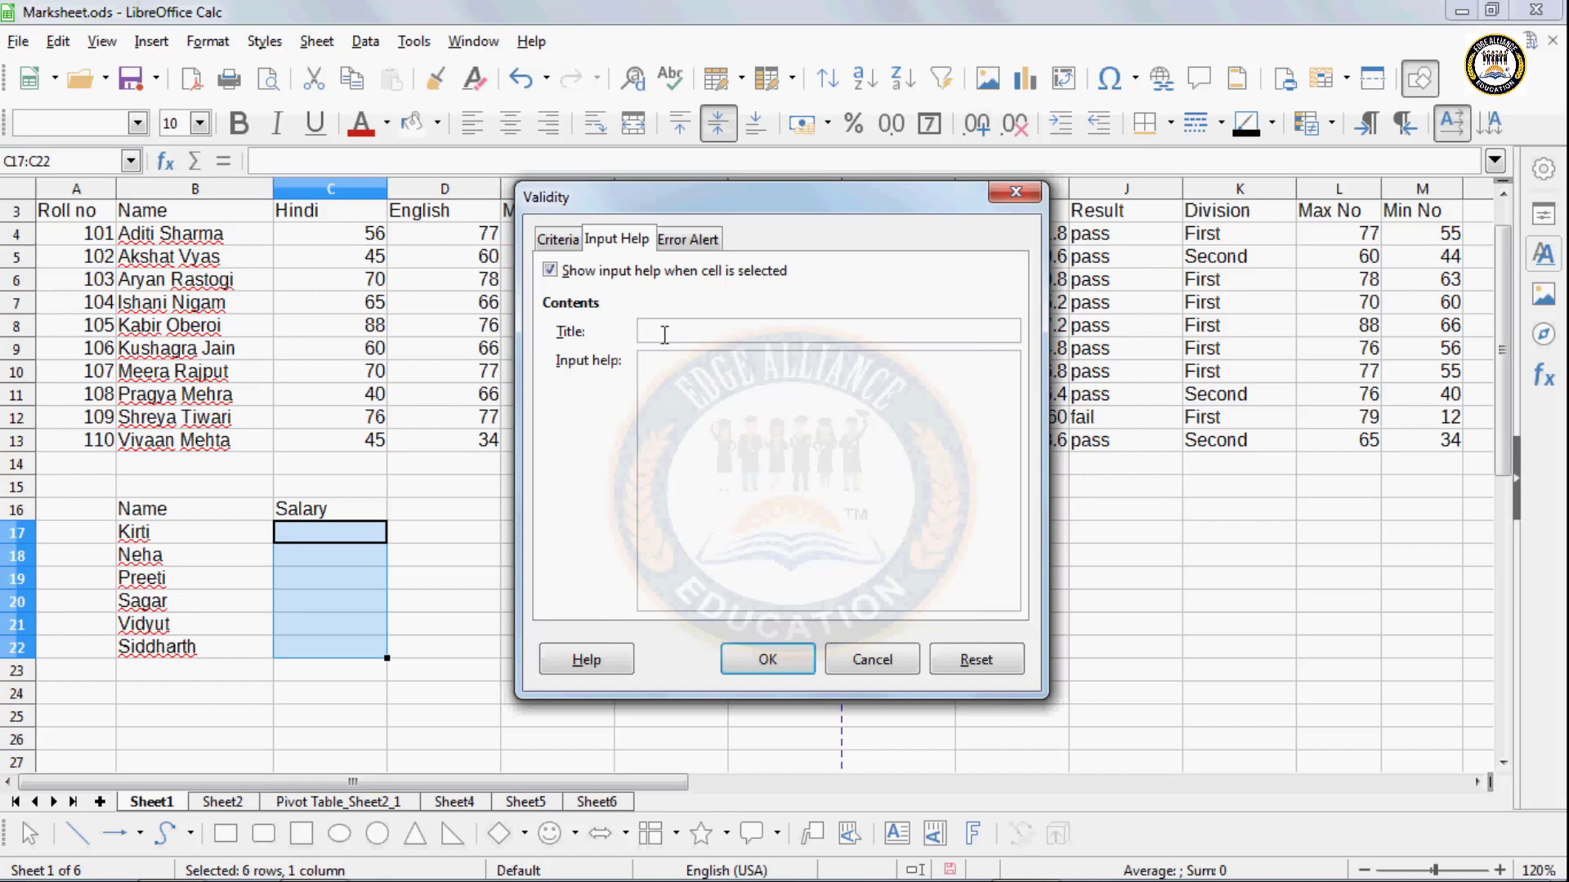
pyautogui.write('yes')
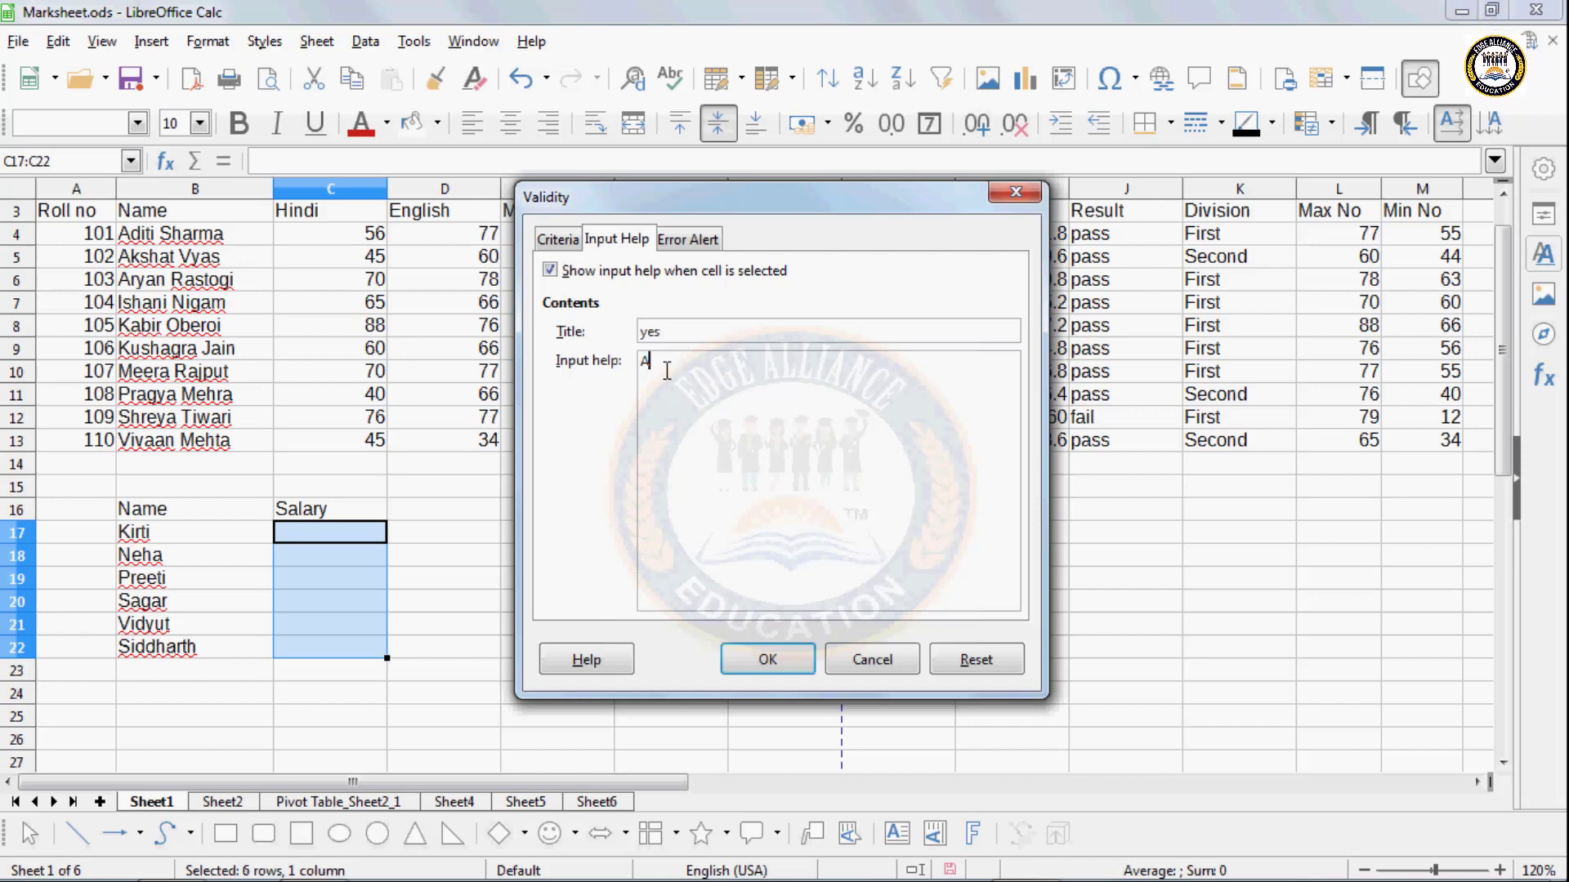
pyautogui.write('epted')
# - Give the salary cells' validity rule a Stop error alert with the title "No" and the message "Rejected", and apply the rule
pyautogui.click(691, 239)
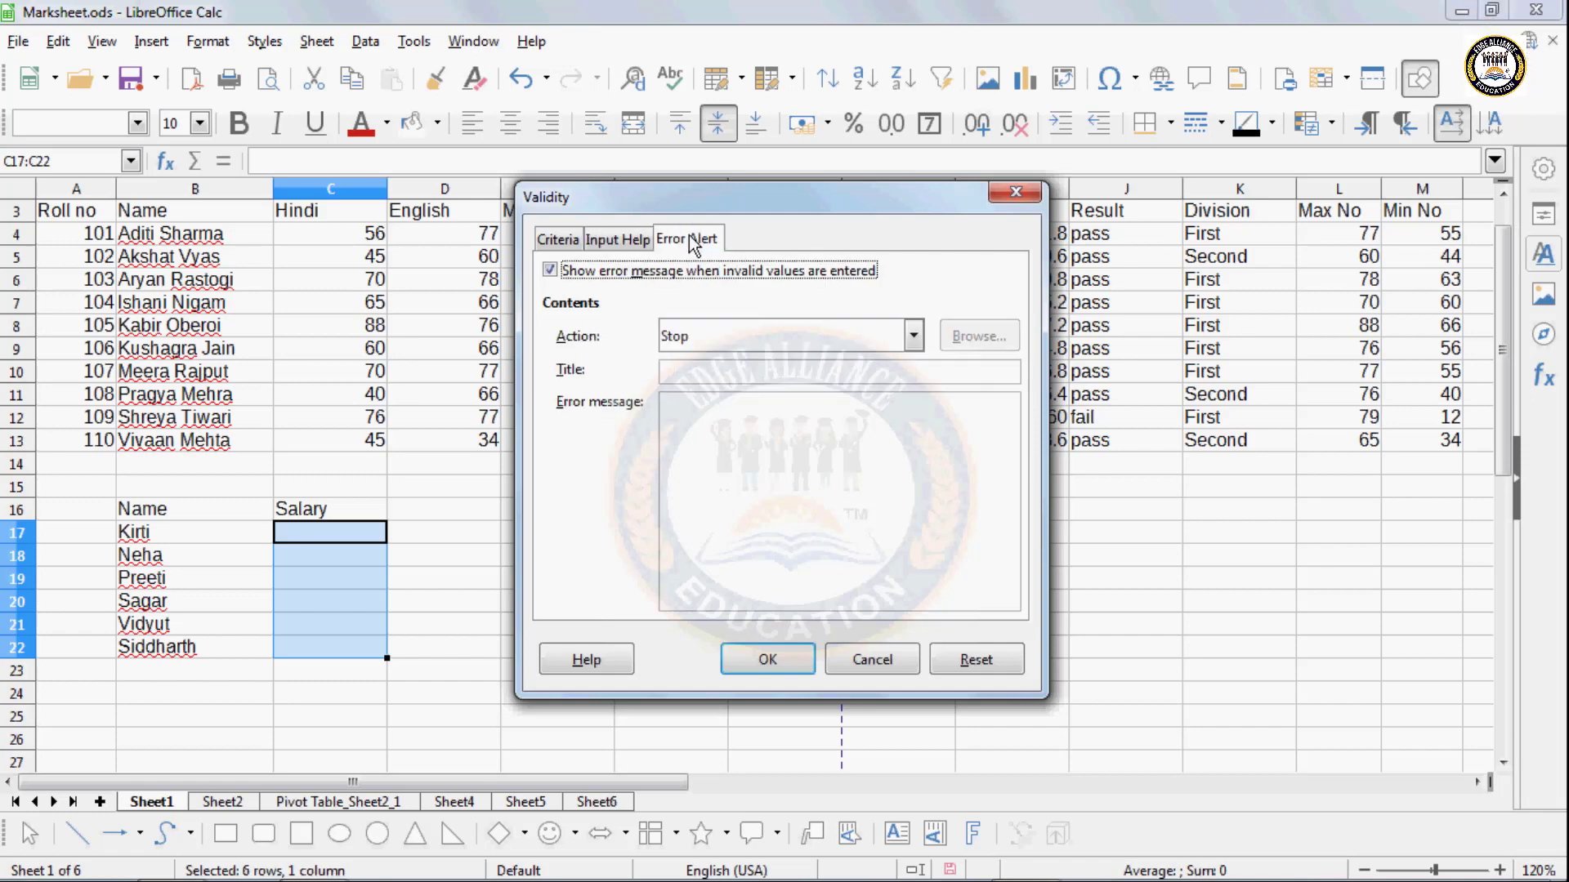
pyautogui.click(678, 335)
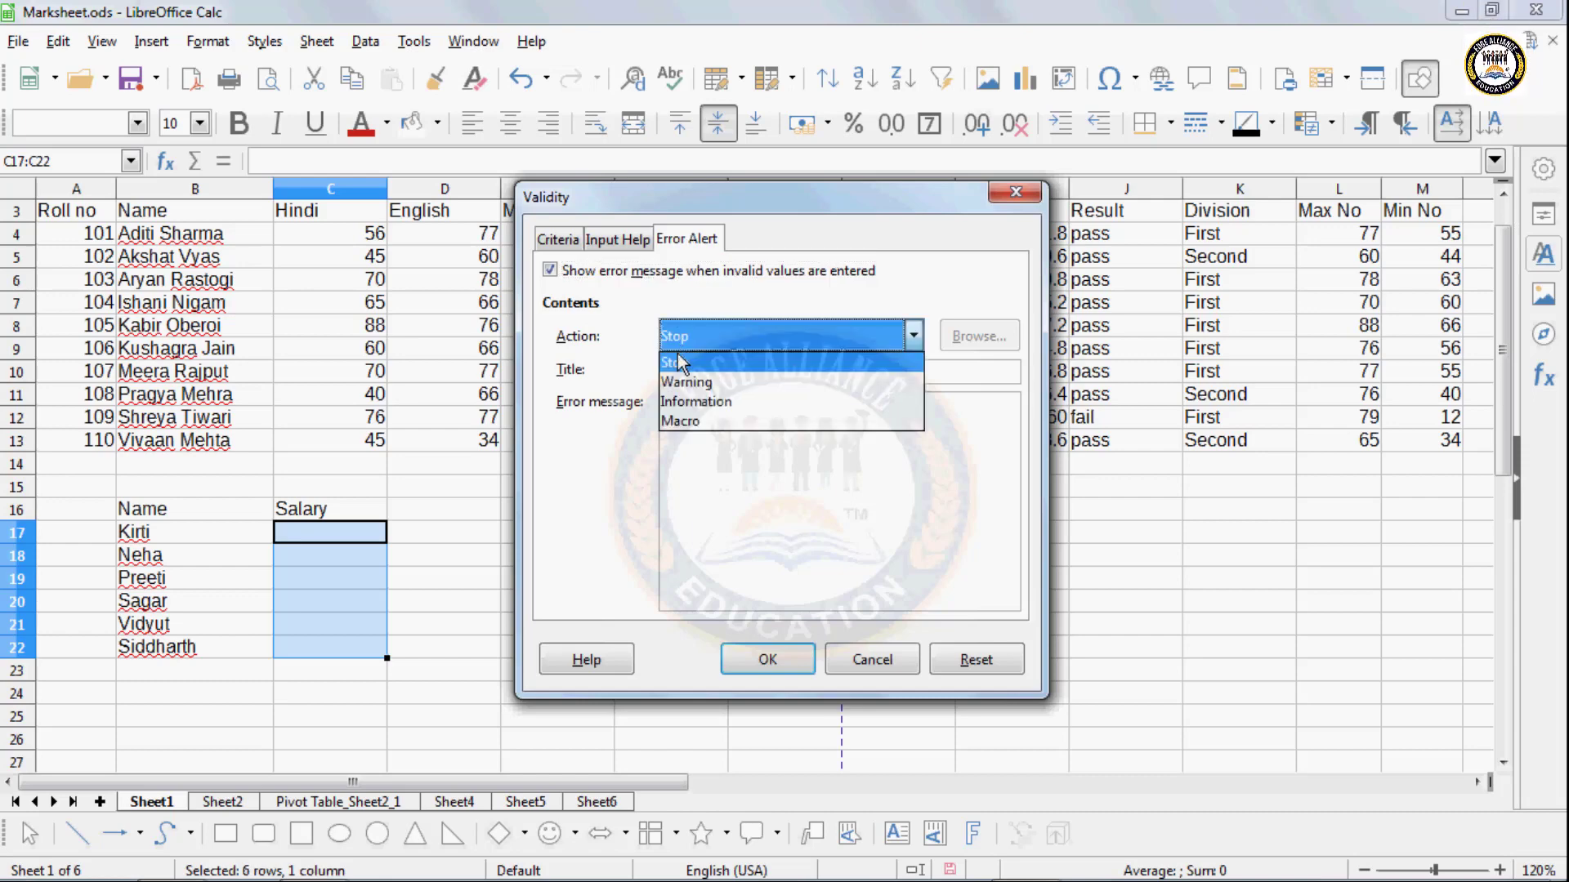
pyautogui.click(678, 358)
pyautogui.click(677, 370)
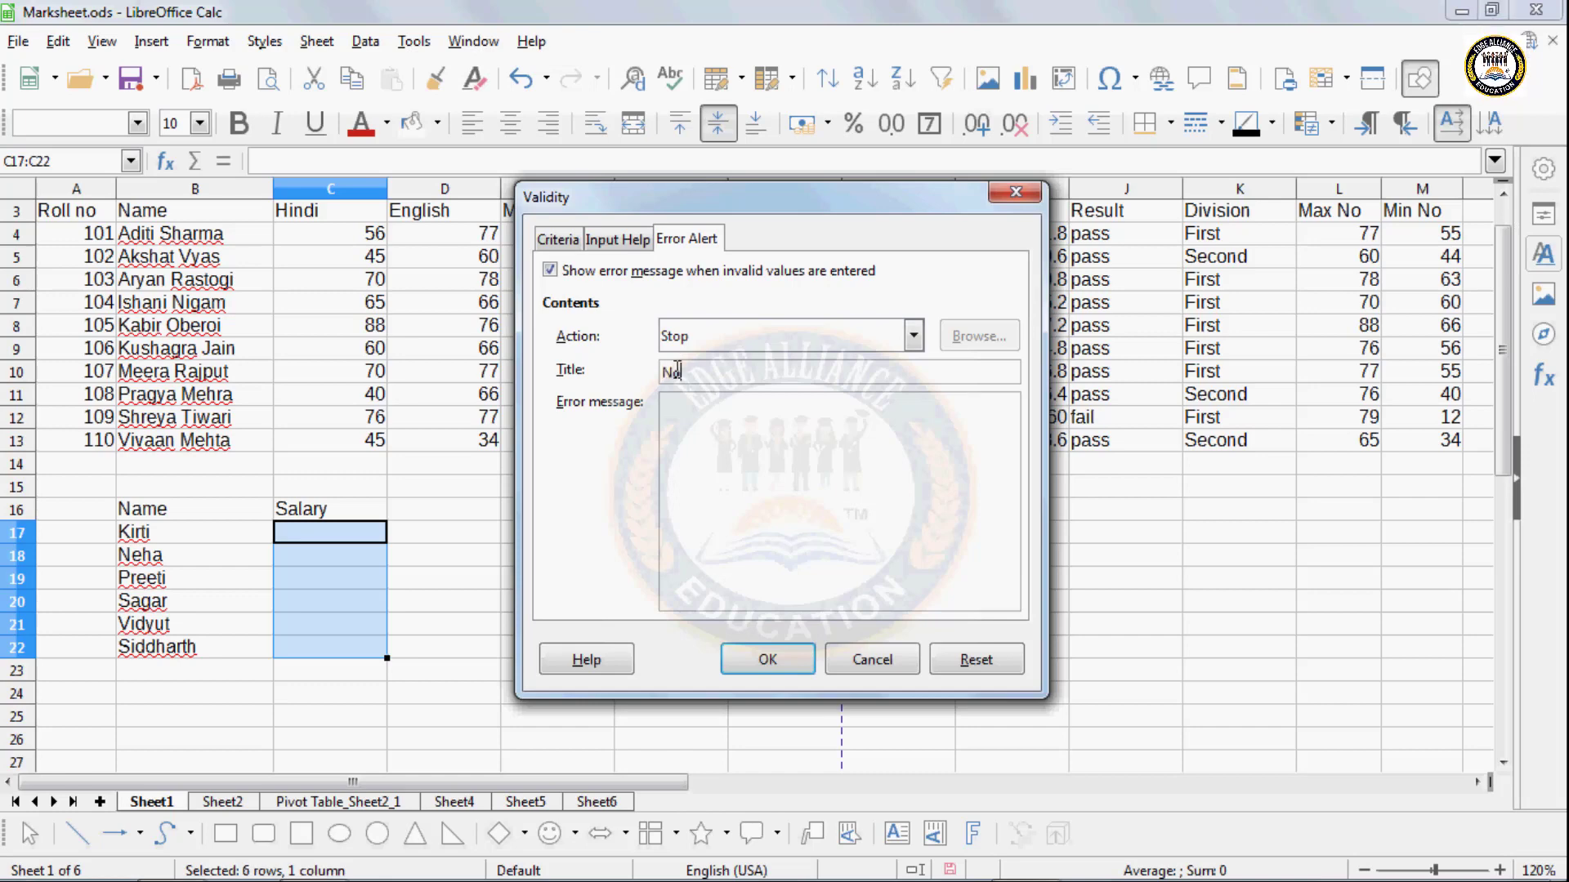
pyautogui.click(677, 425)
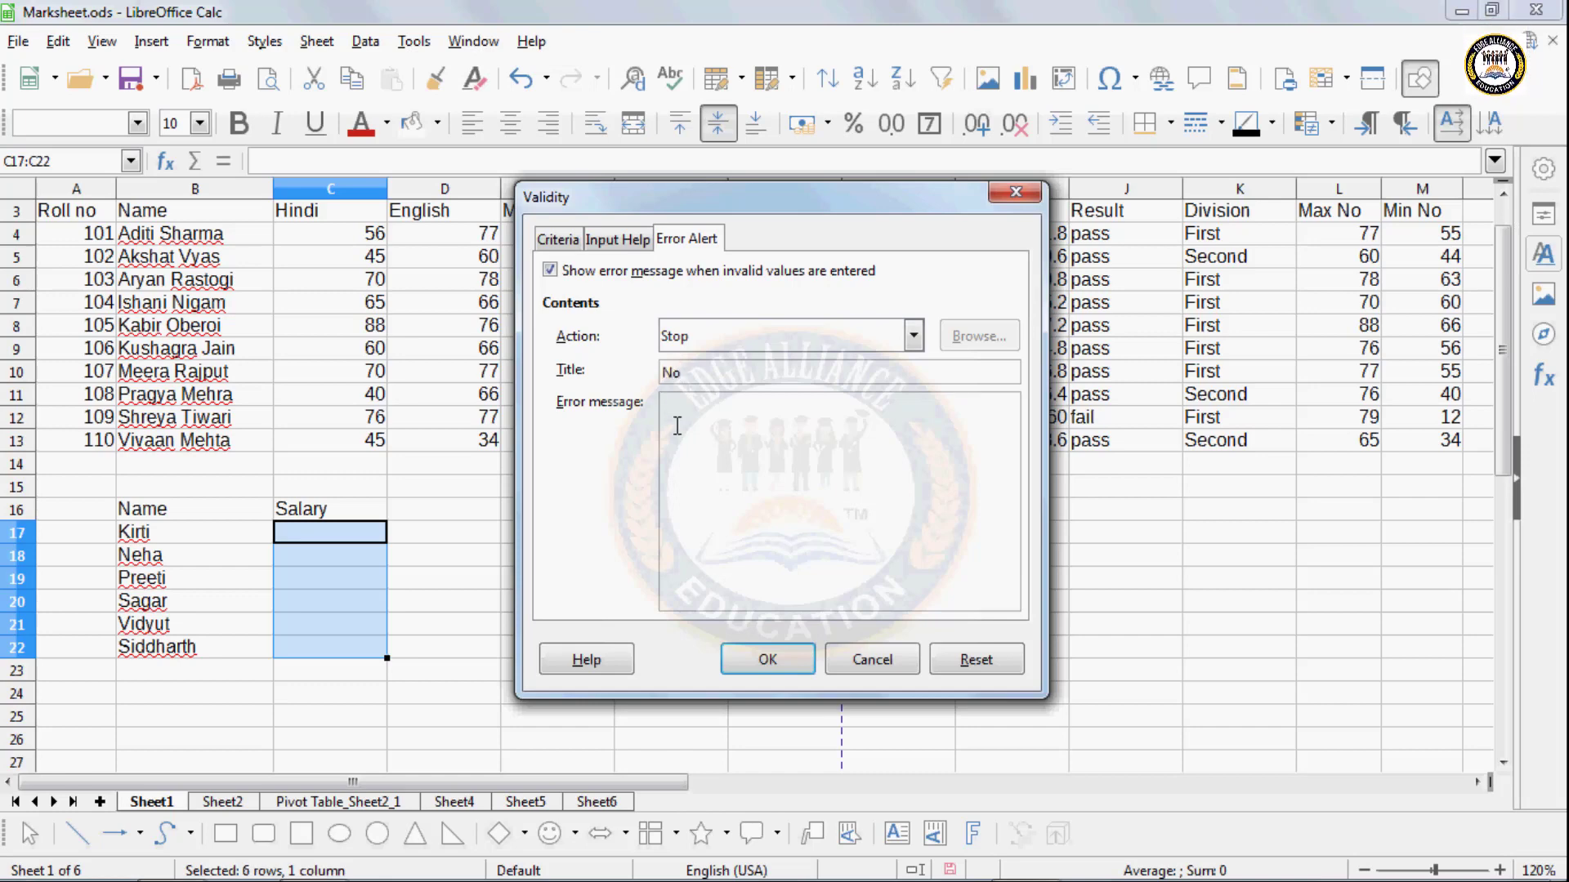
pyautogui.write('Rejected')
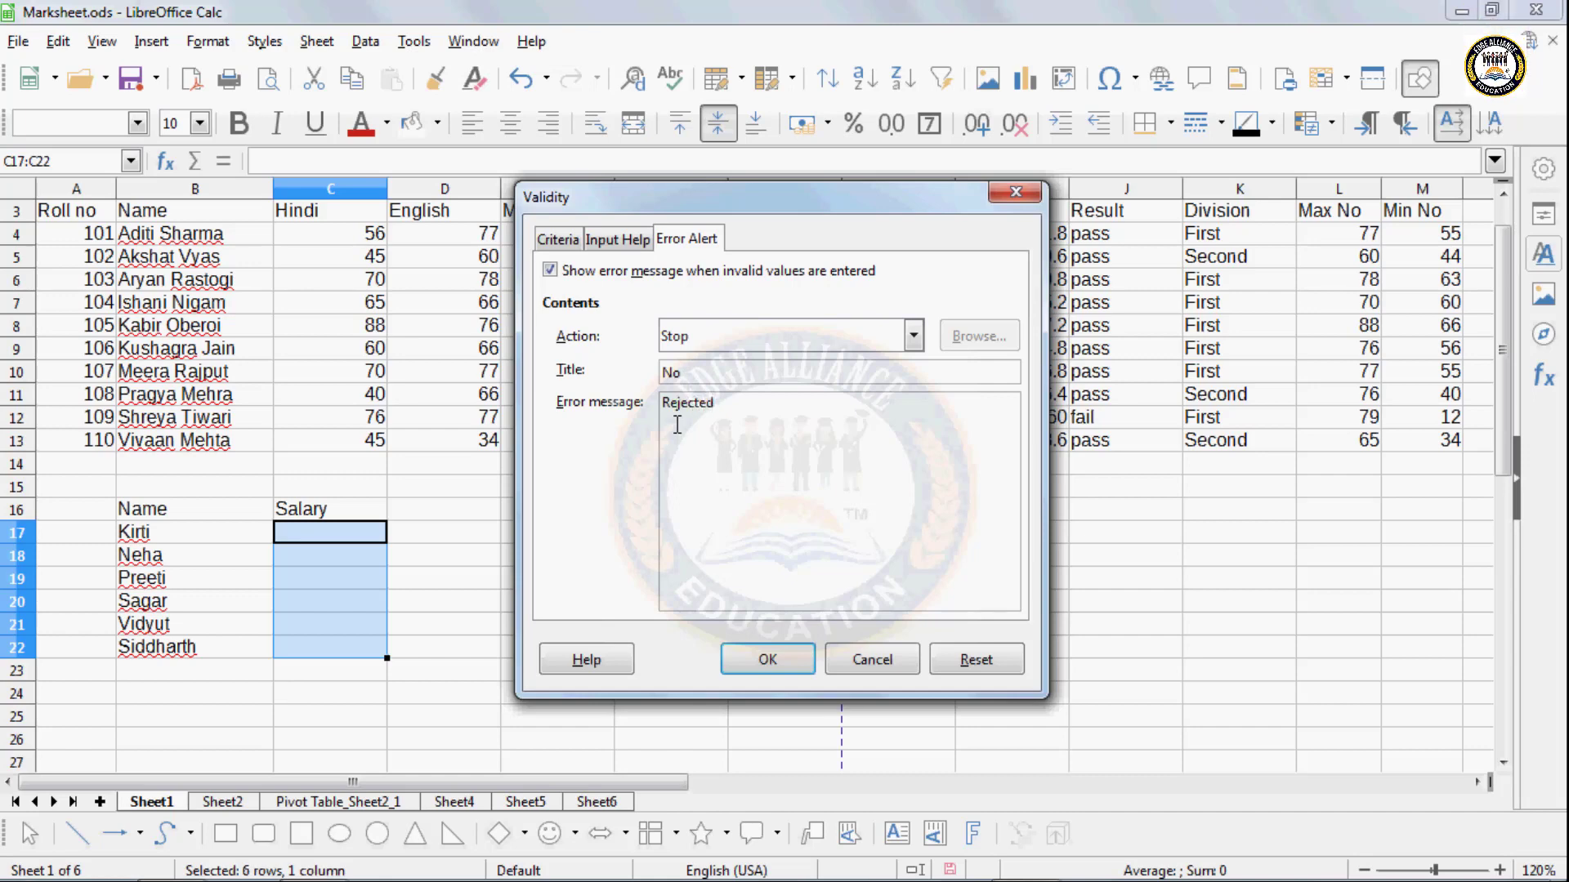
pyautogui.click(736, 654)
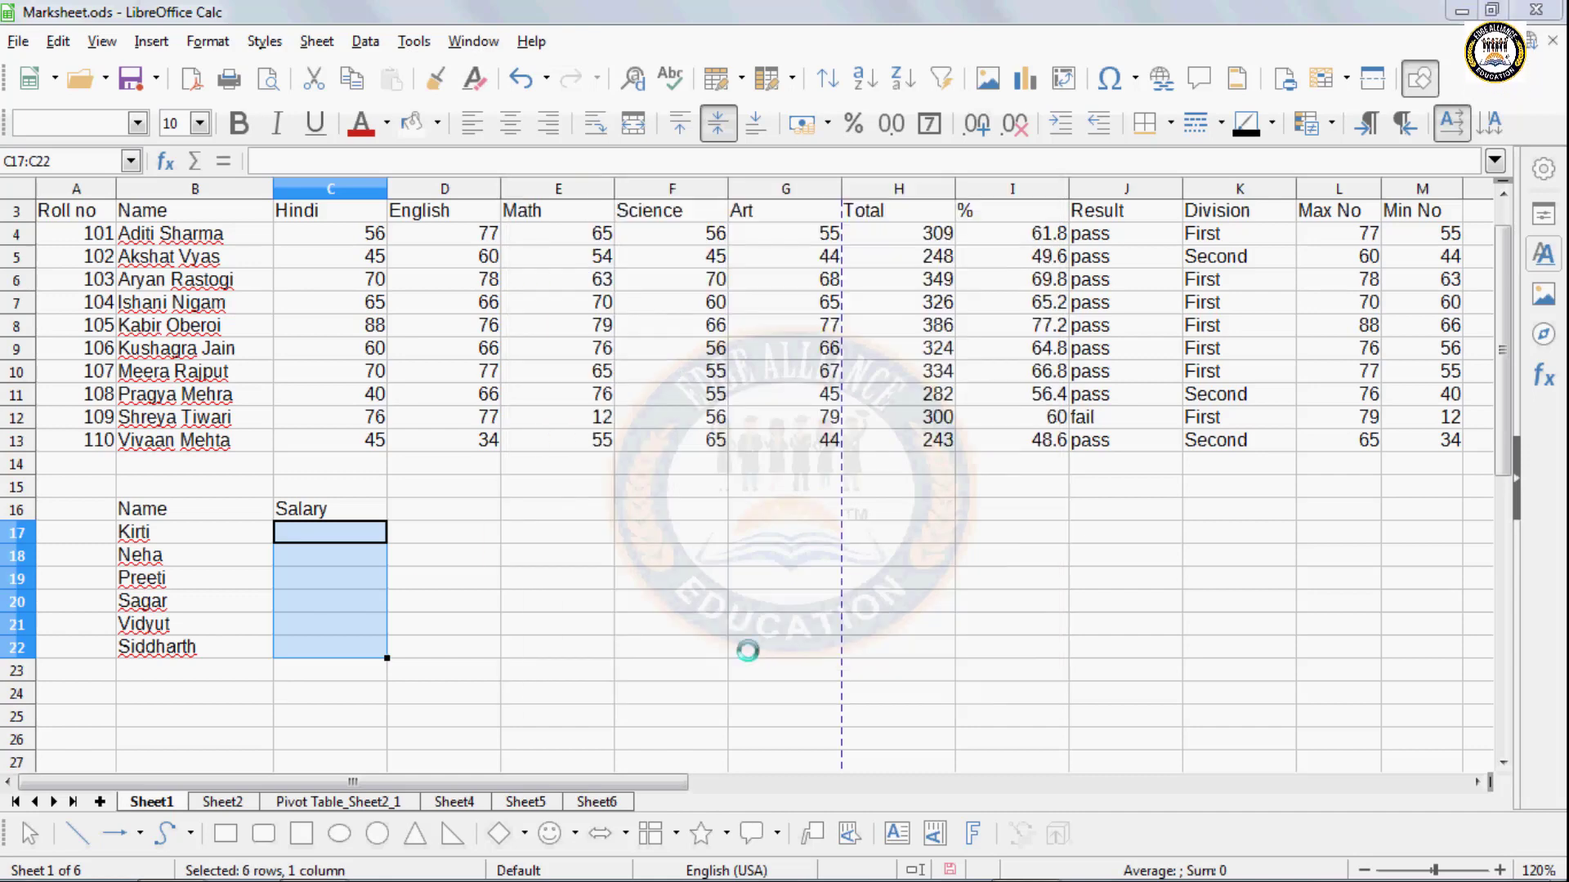
# - Check the input help by selecting individual empty cells in the Salary column
pyautogui.click(358, 557)
pyautogui.click(356, 571)
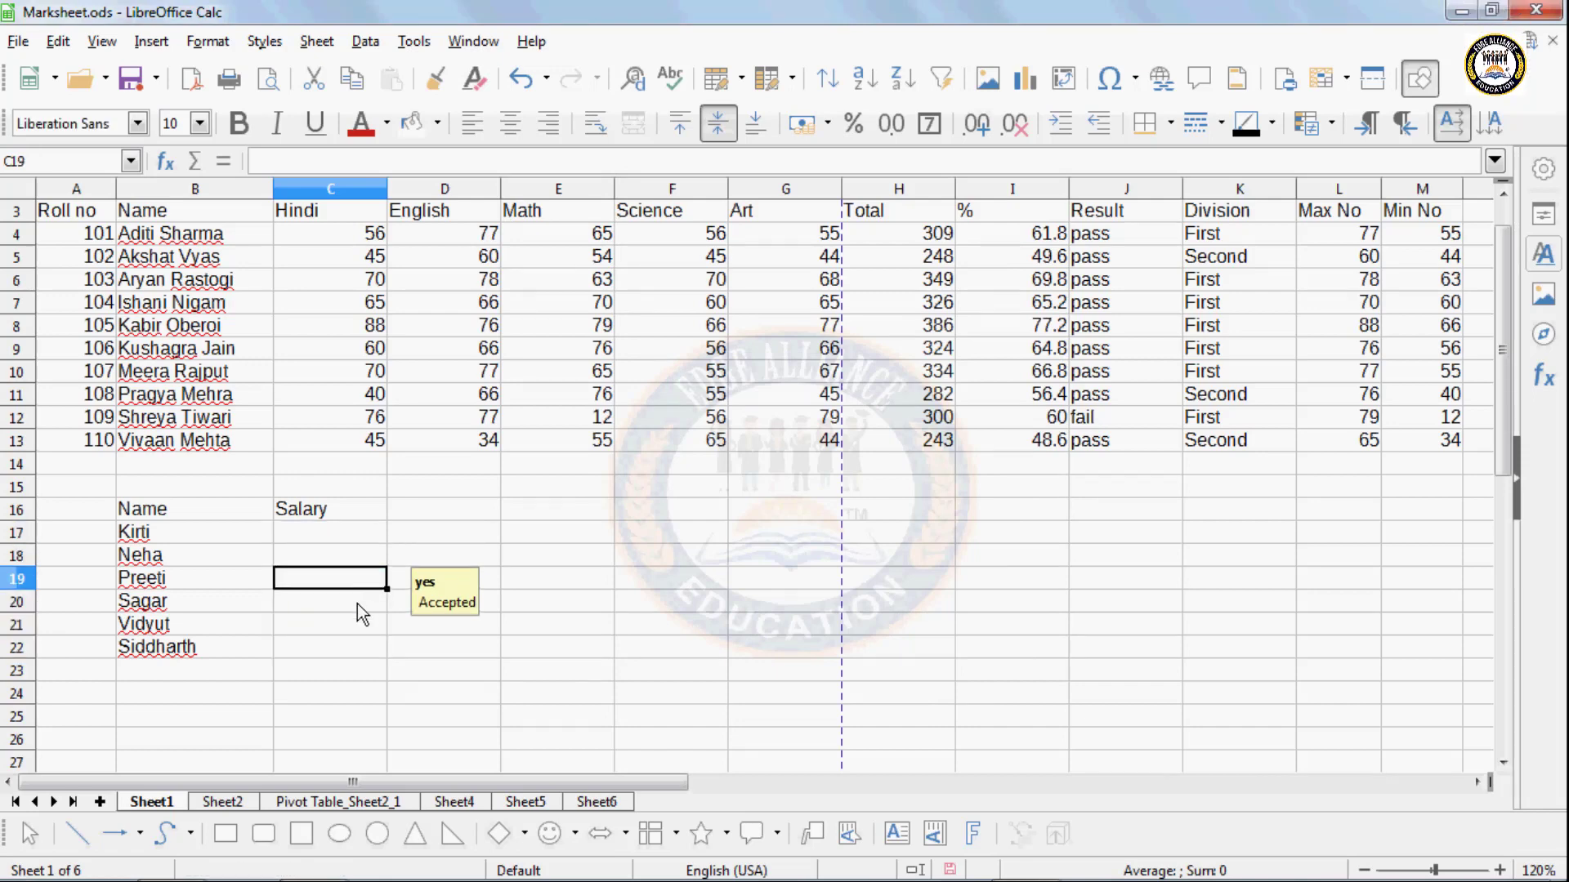
pyautogui.click(356, 605)
pyautogui.click(351, 645)
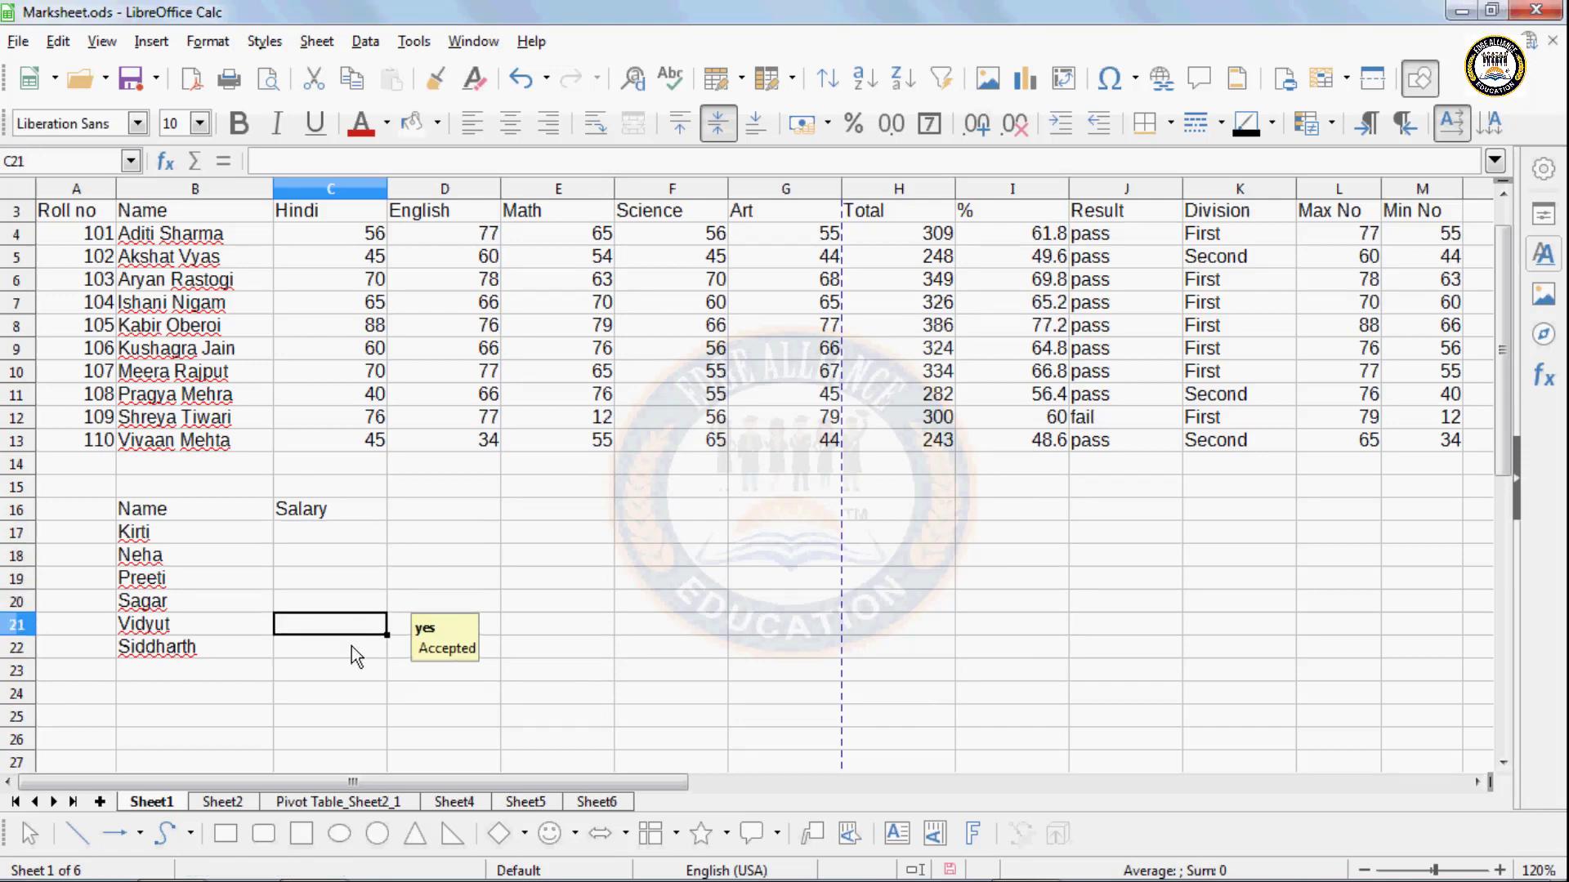
pyautogui.click(342, 601)
pyautogui.click(340, 575)
pyautogui.click(336, 555)
# - Enter 10000 as the first salary in cell C17
pyautogui.click(332, 535)
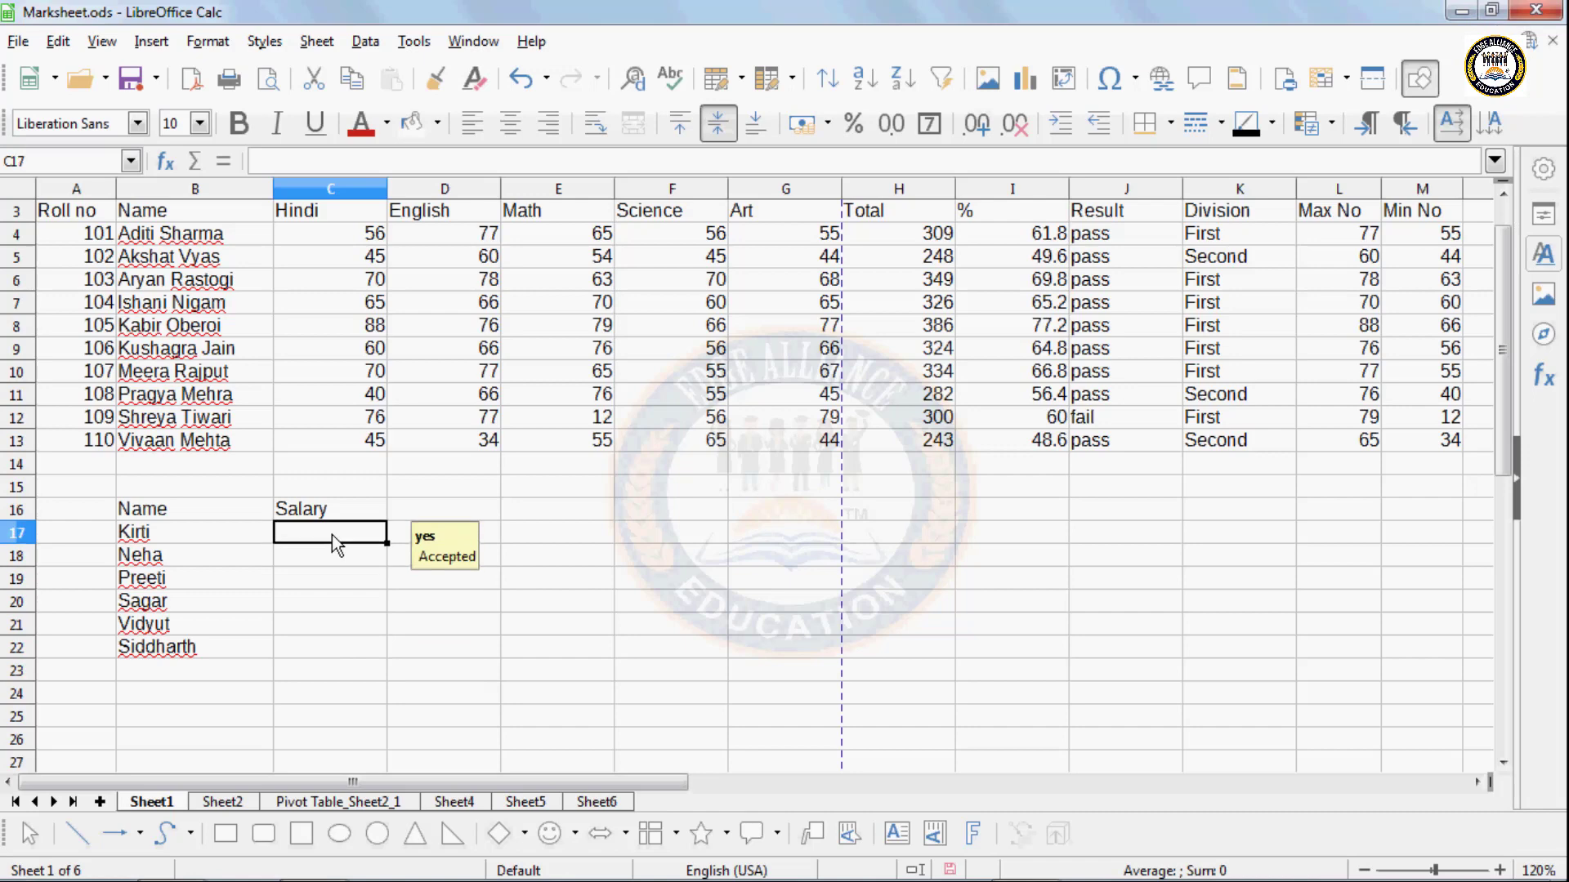
pyautogui.write('10000')
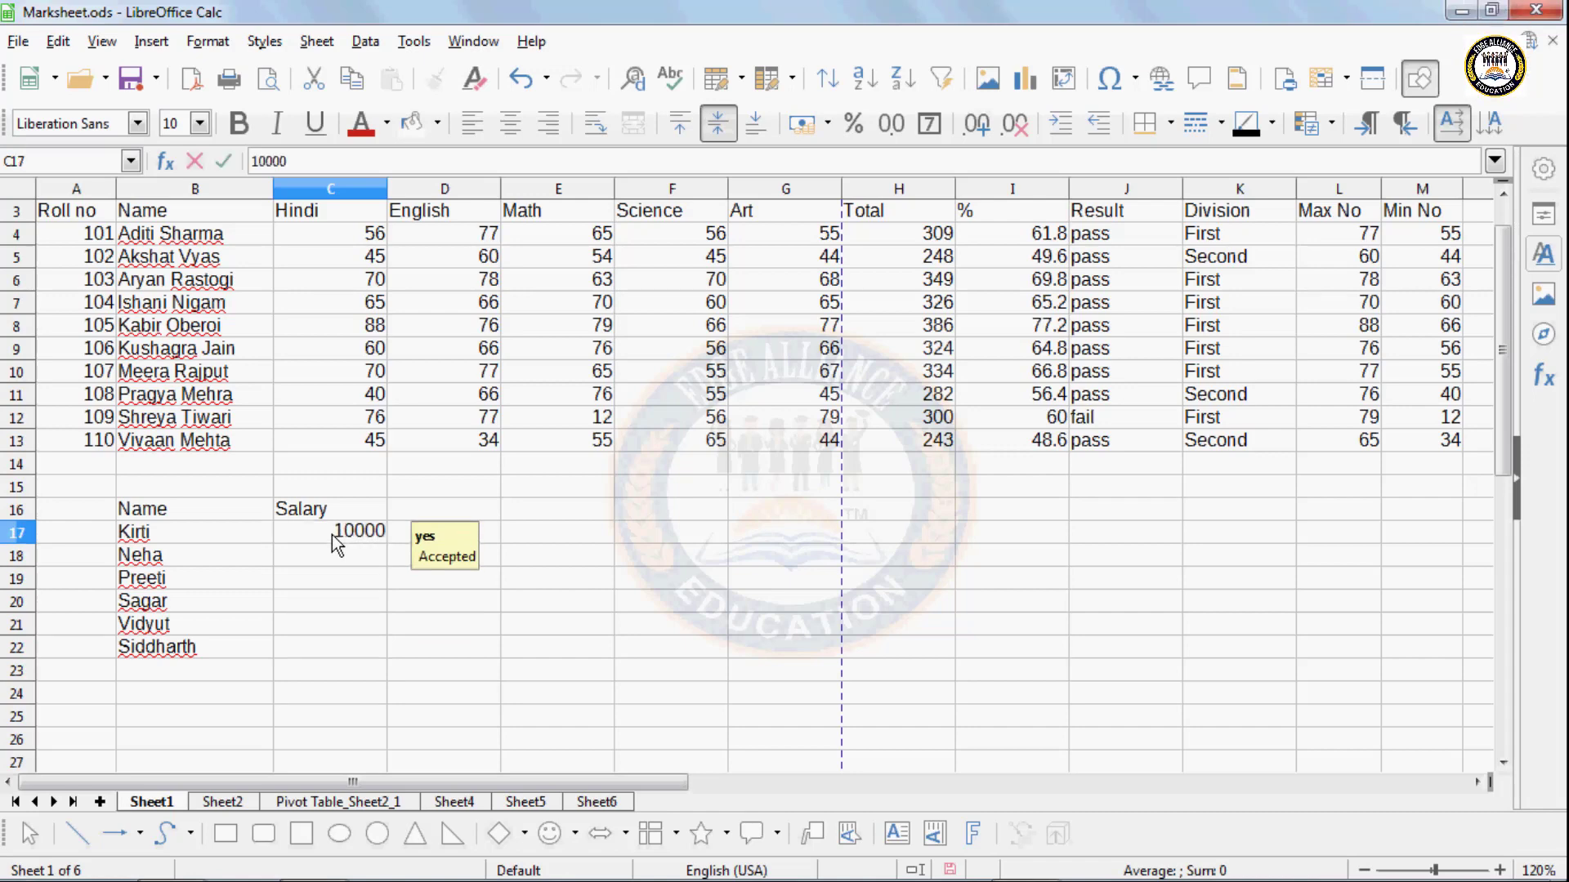
pyautogui.press('Return')
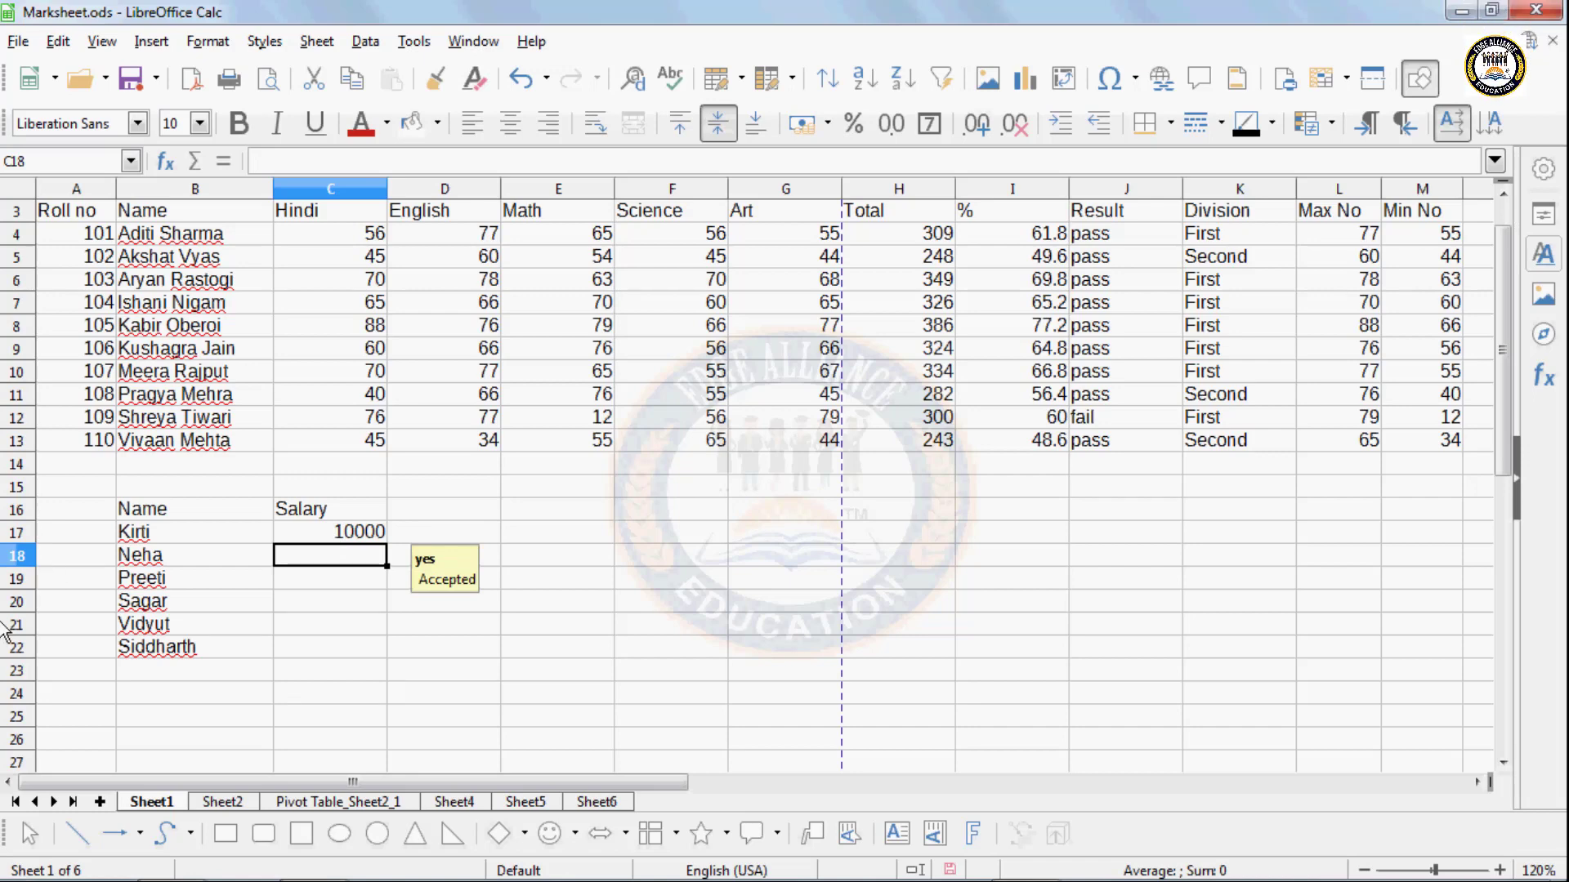
# - Try to enter the out-of-range salary 15500 in cell C18 and dismiss the error alert
pyautogui.write('15')
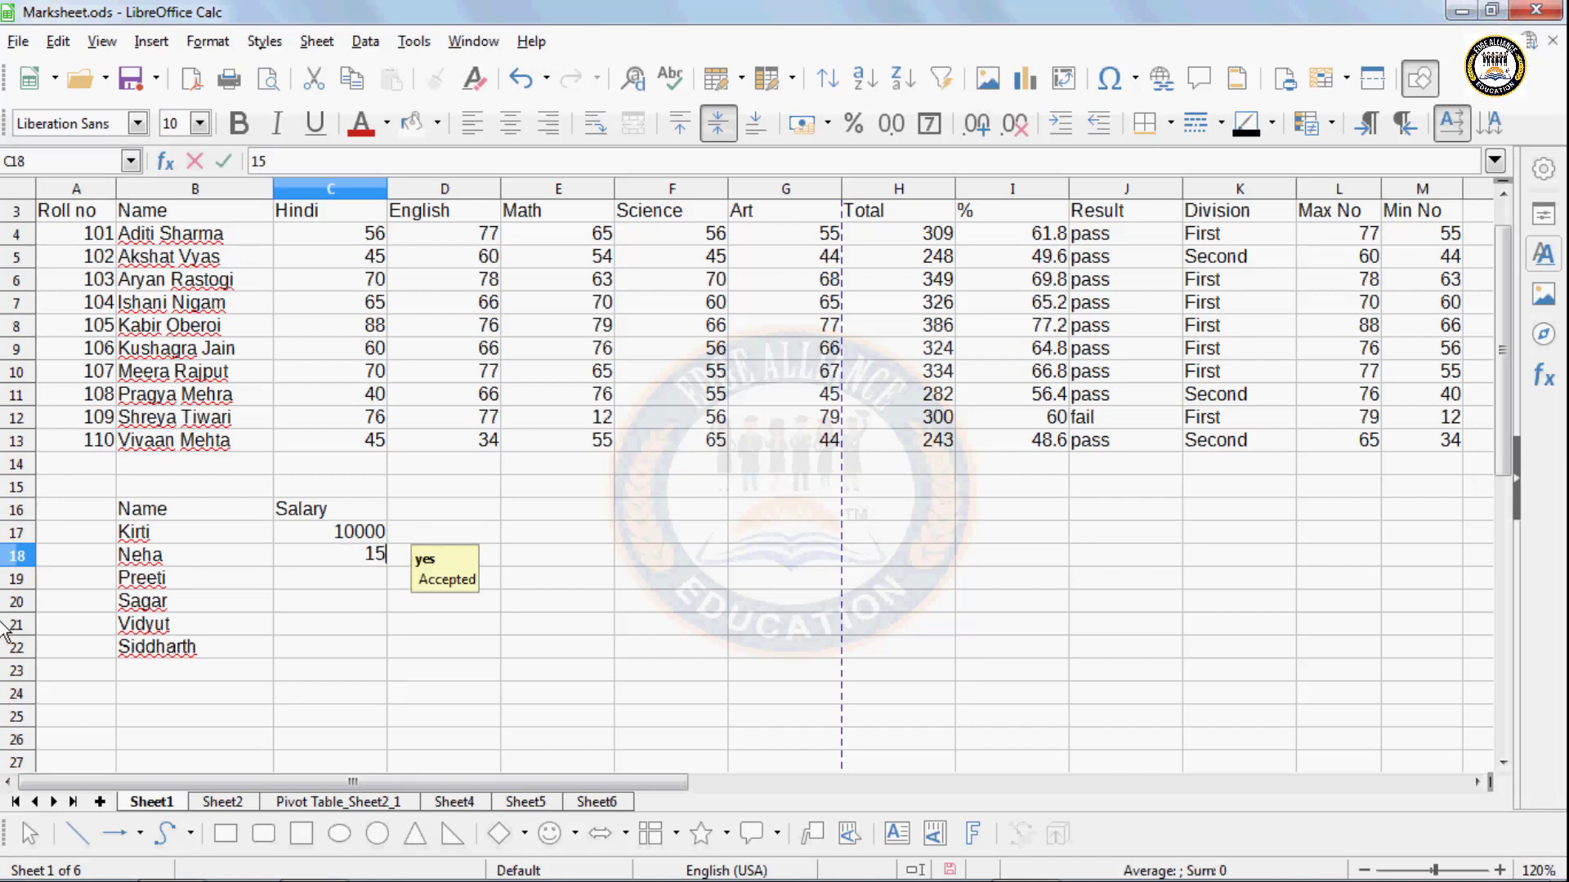
pyautogui.write('500')
pyautogui.press('Return')
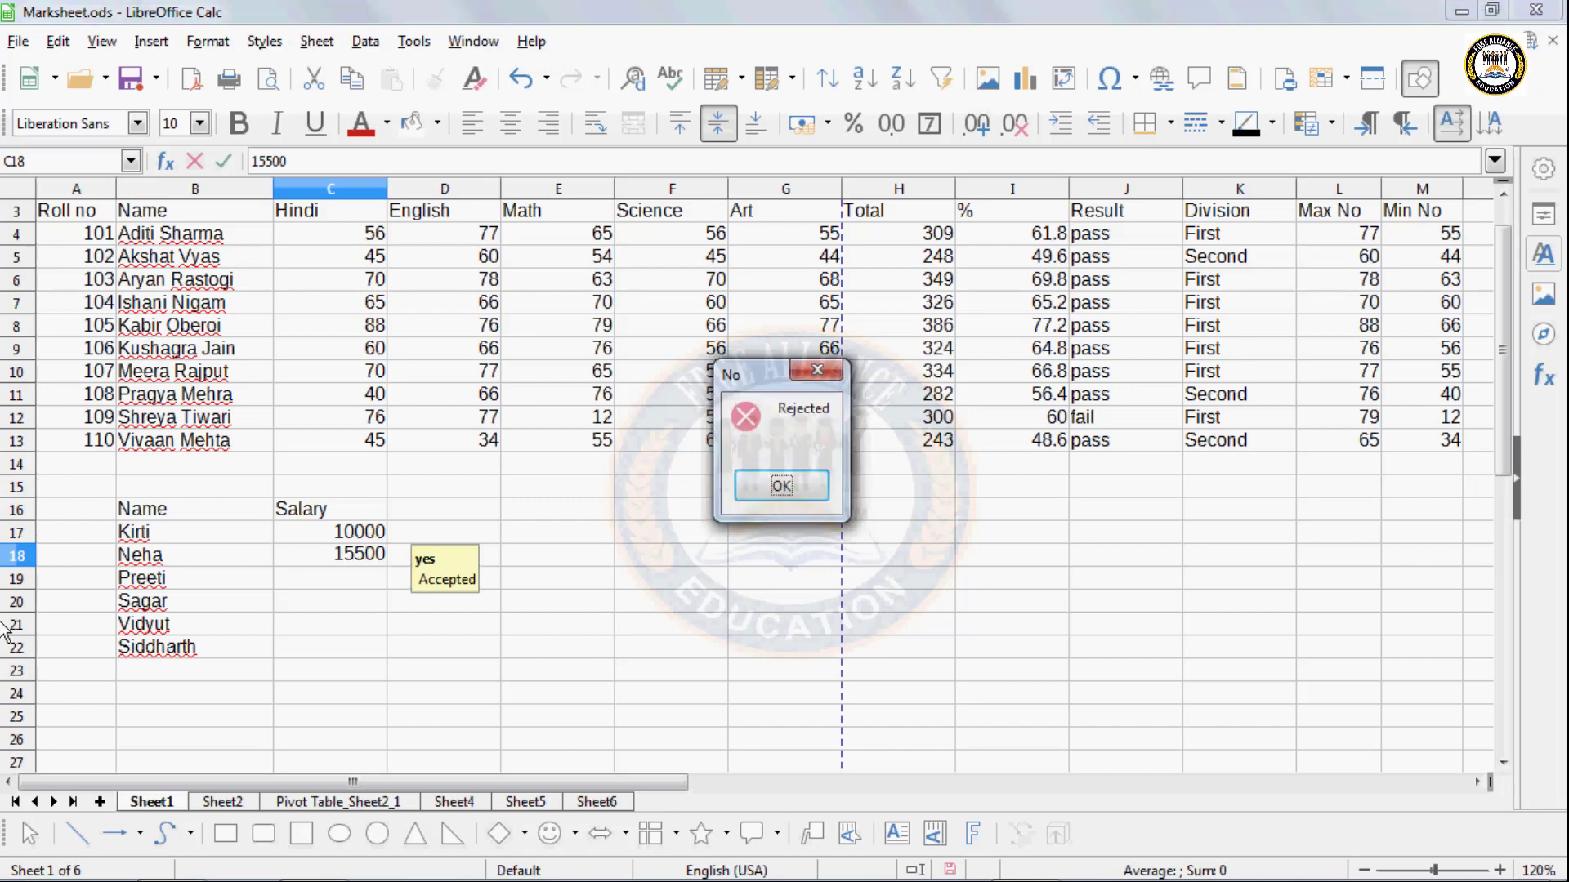
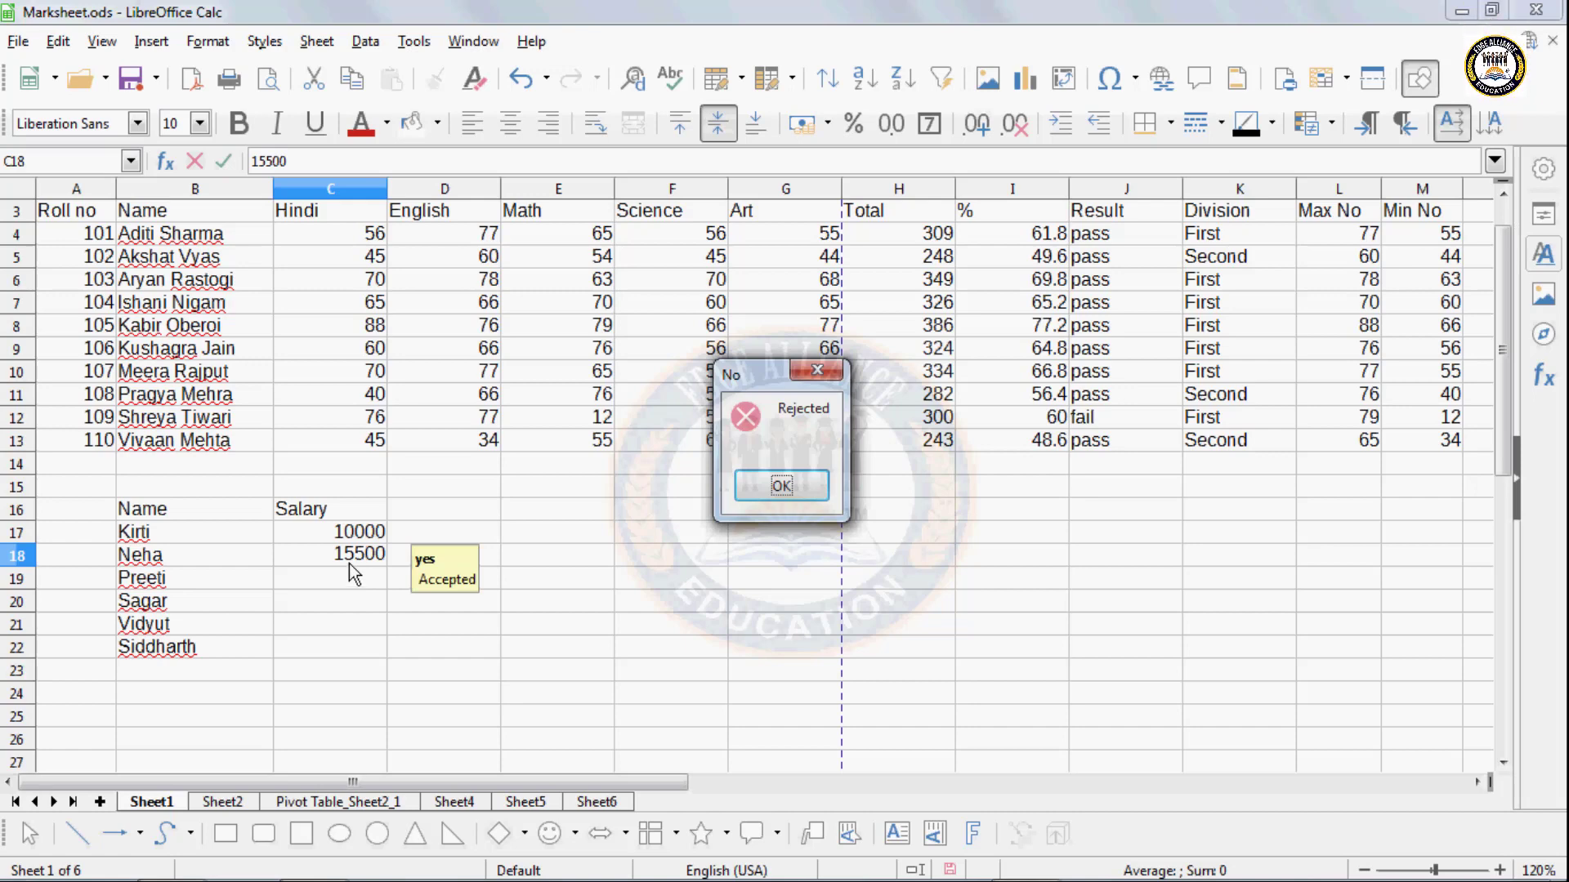
pyautogui.click(782, 485)
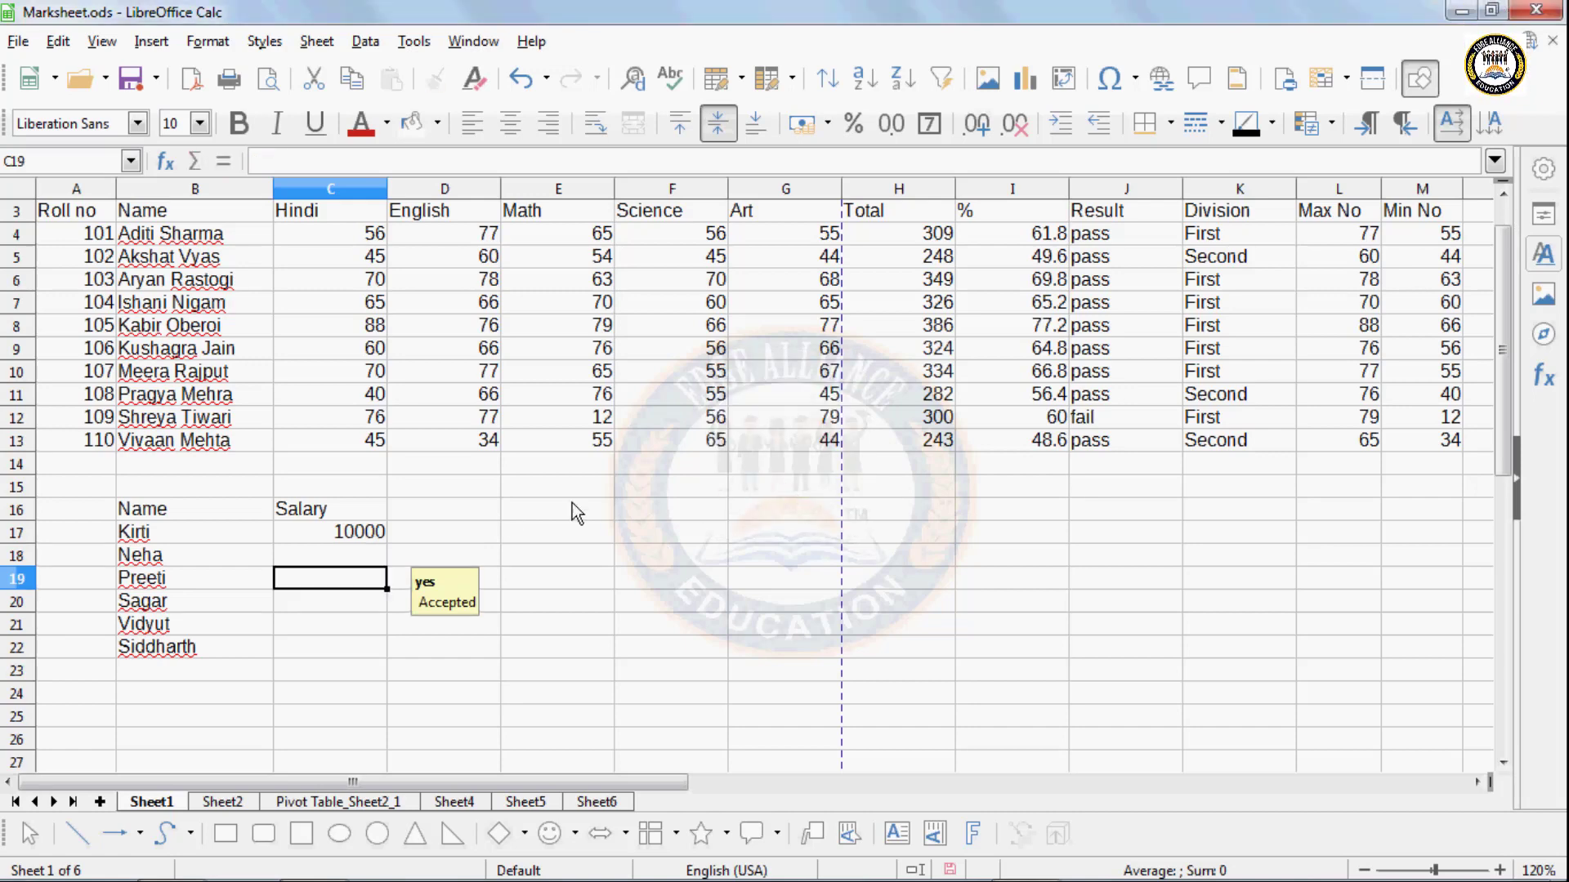
# - Enter 15000 as the salary in cell C18
pyautogui.click(372, 564)
pyautogui.write('15000')
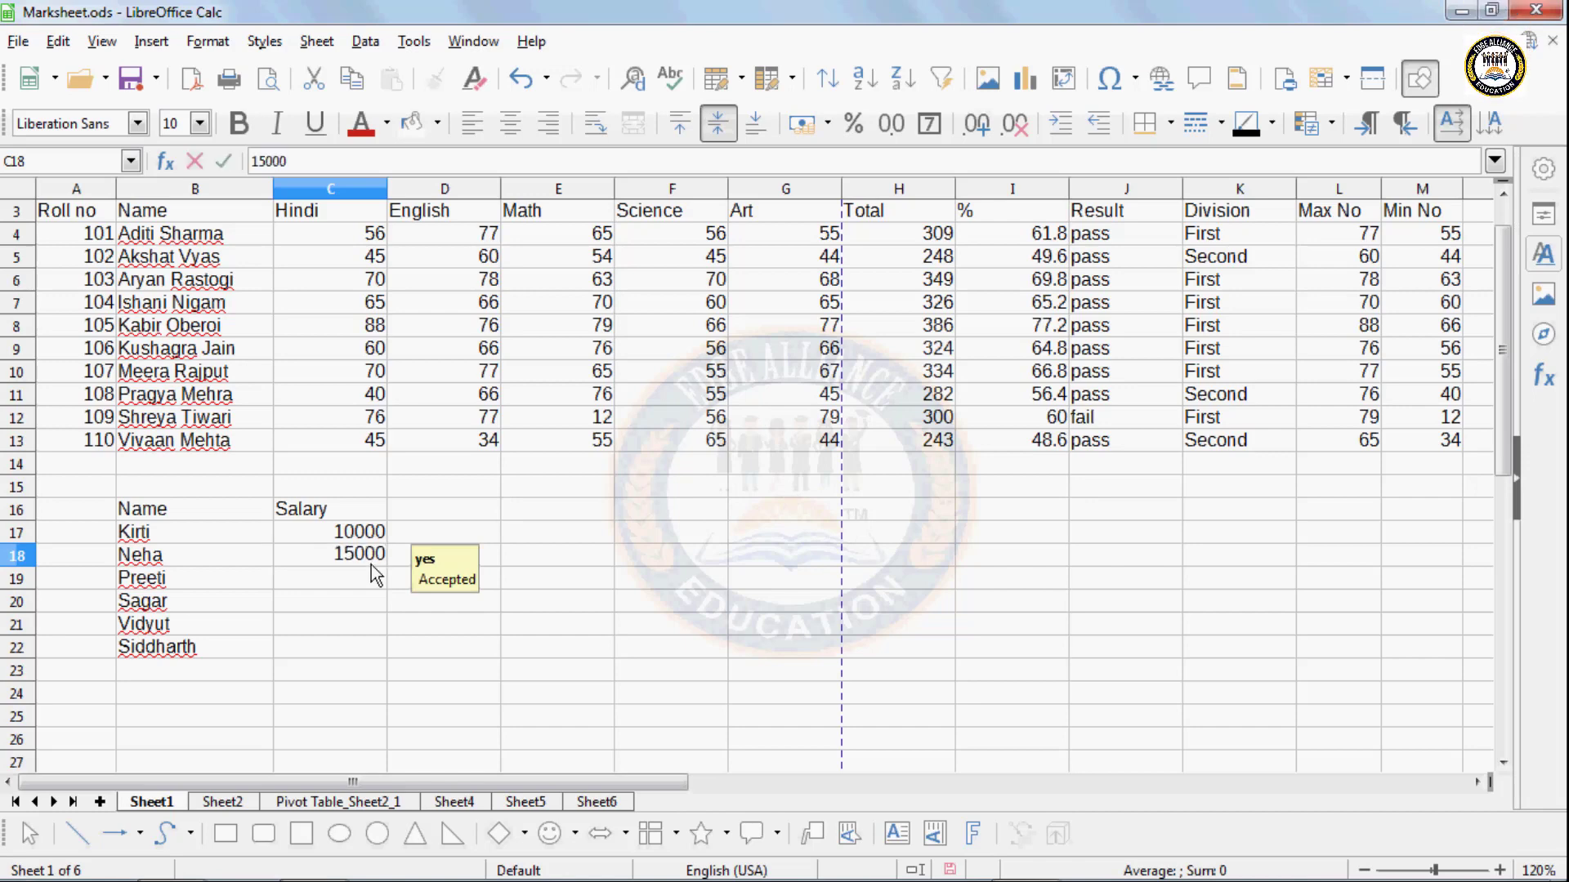
pyautogui.press('Return')
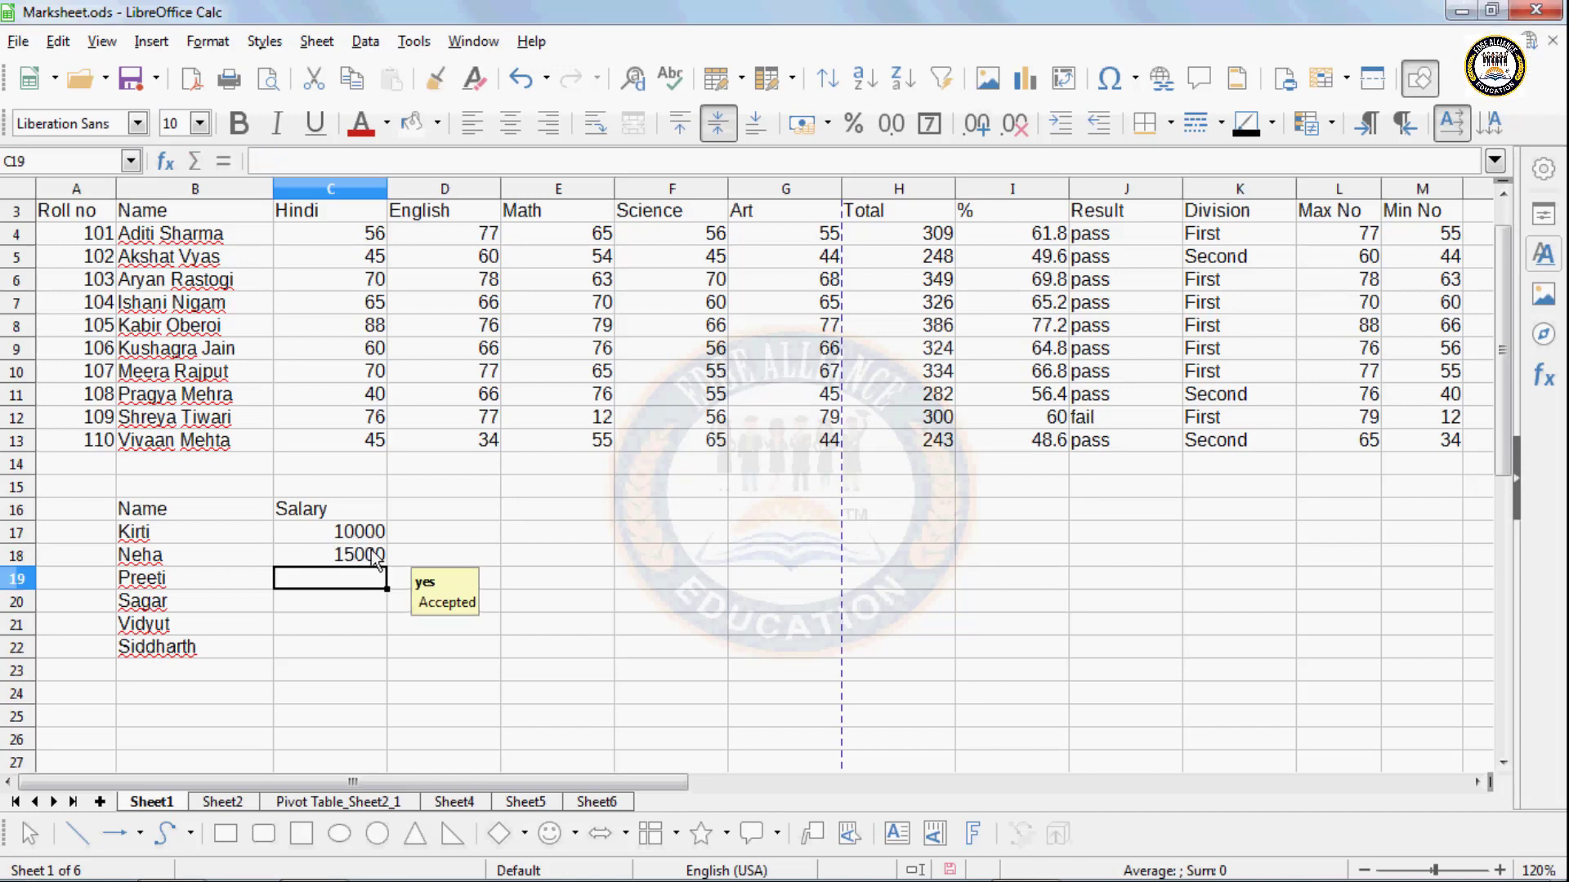
# - Change the error alert action to Warning in the validity rule of salary cells C17:C22
pyautogui.moveTo(368, 535); pyautogui.dragTo(369, 650)
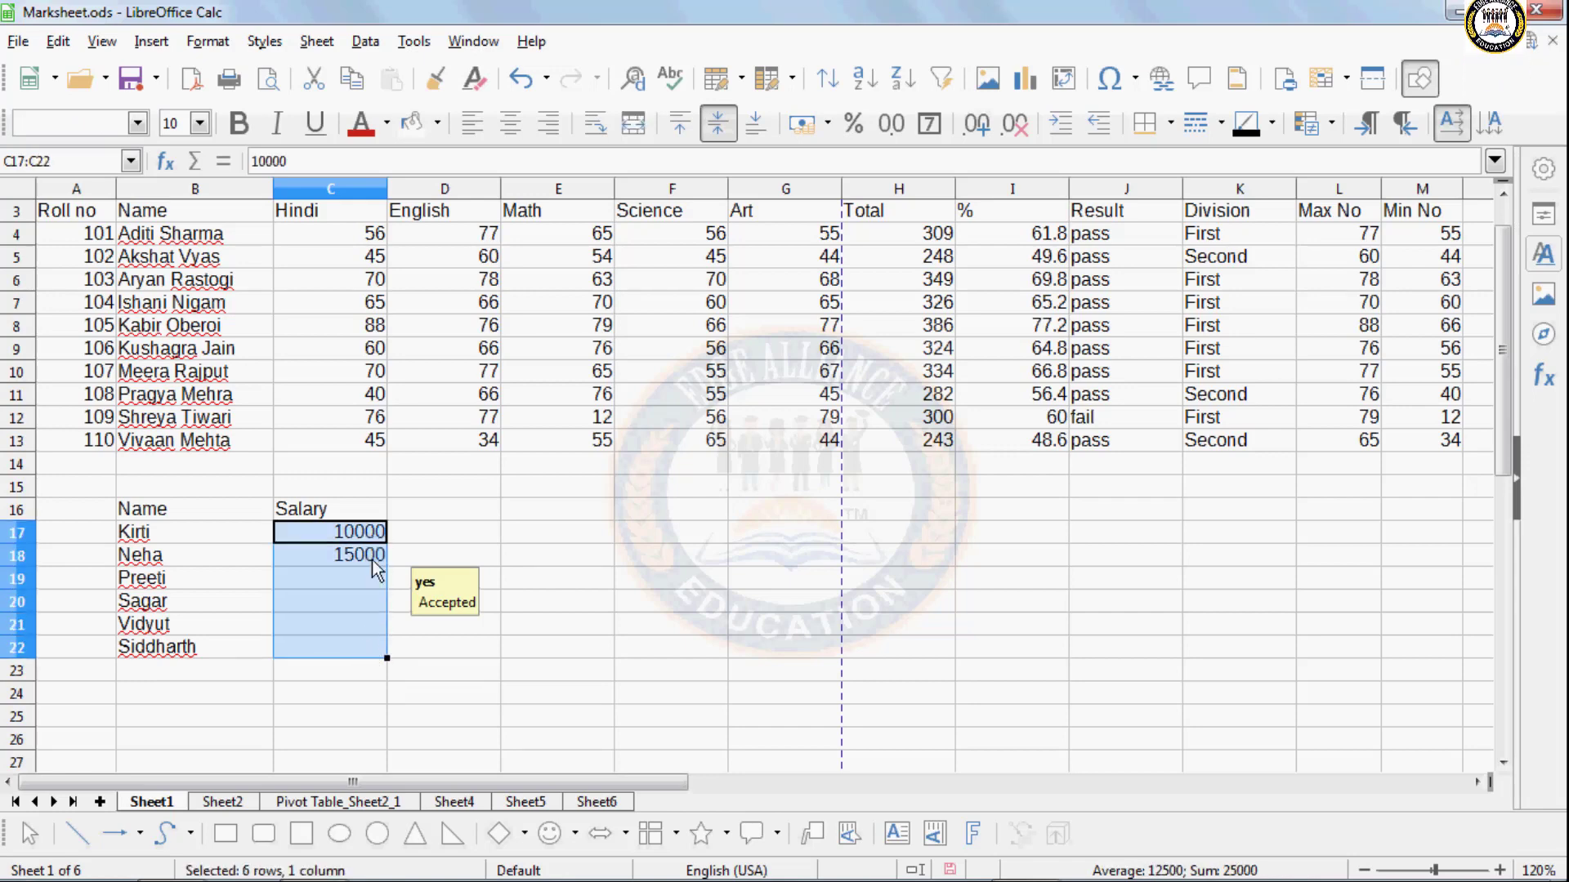
pyautogui.click(366, 42)
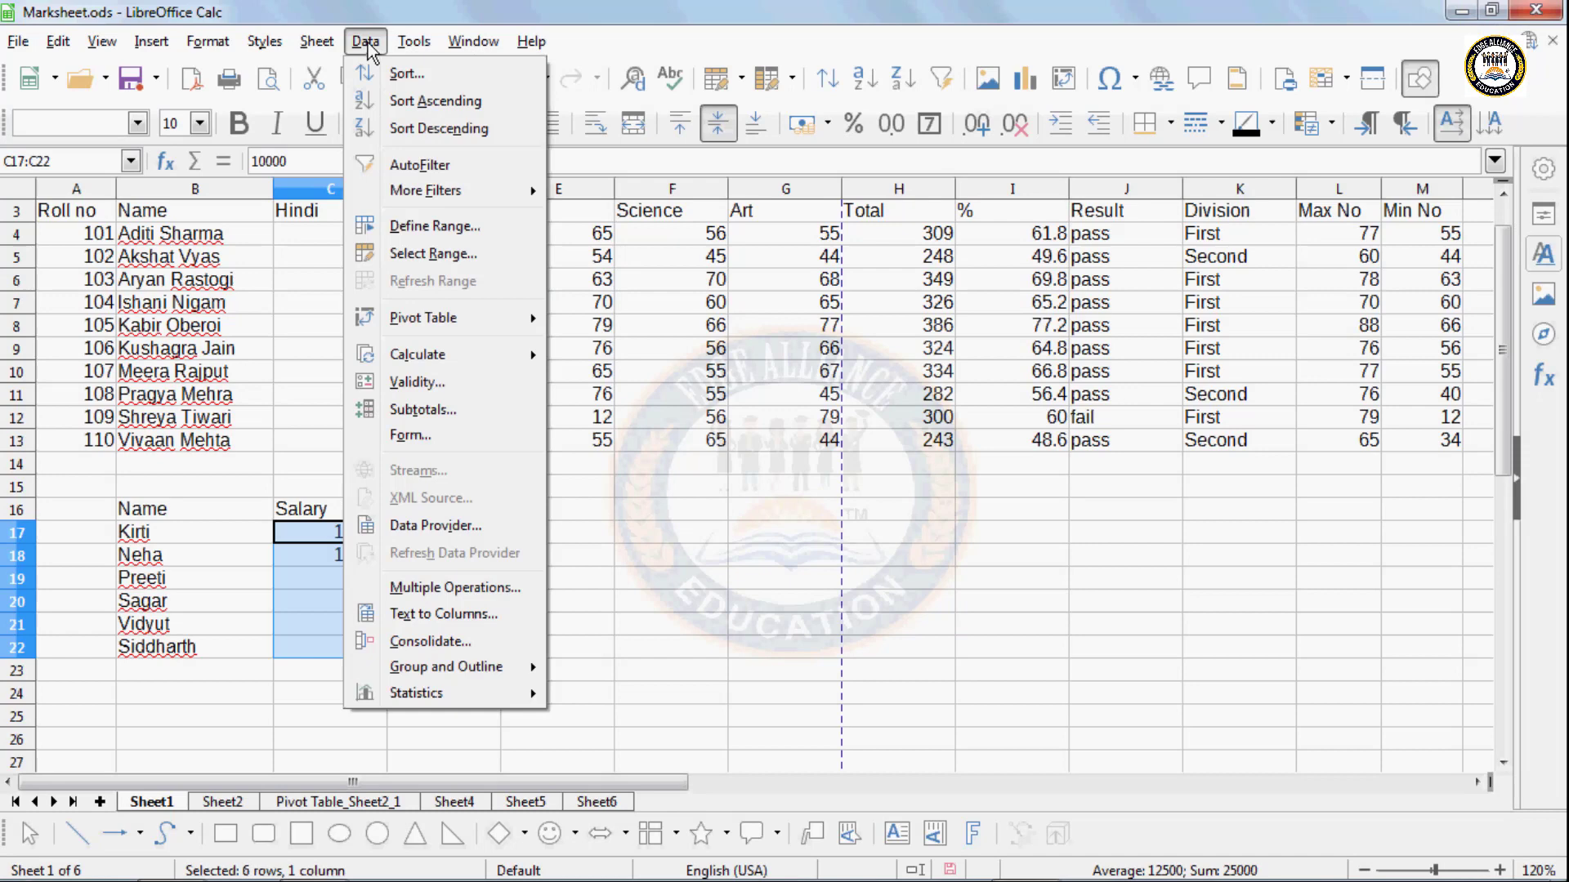
pyautogui.click(420, 382)
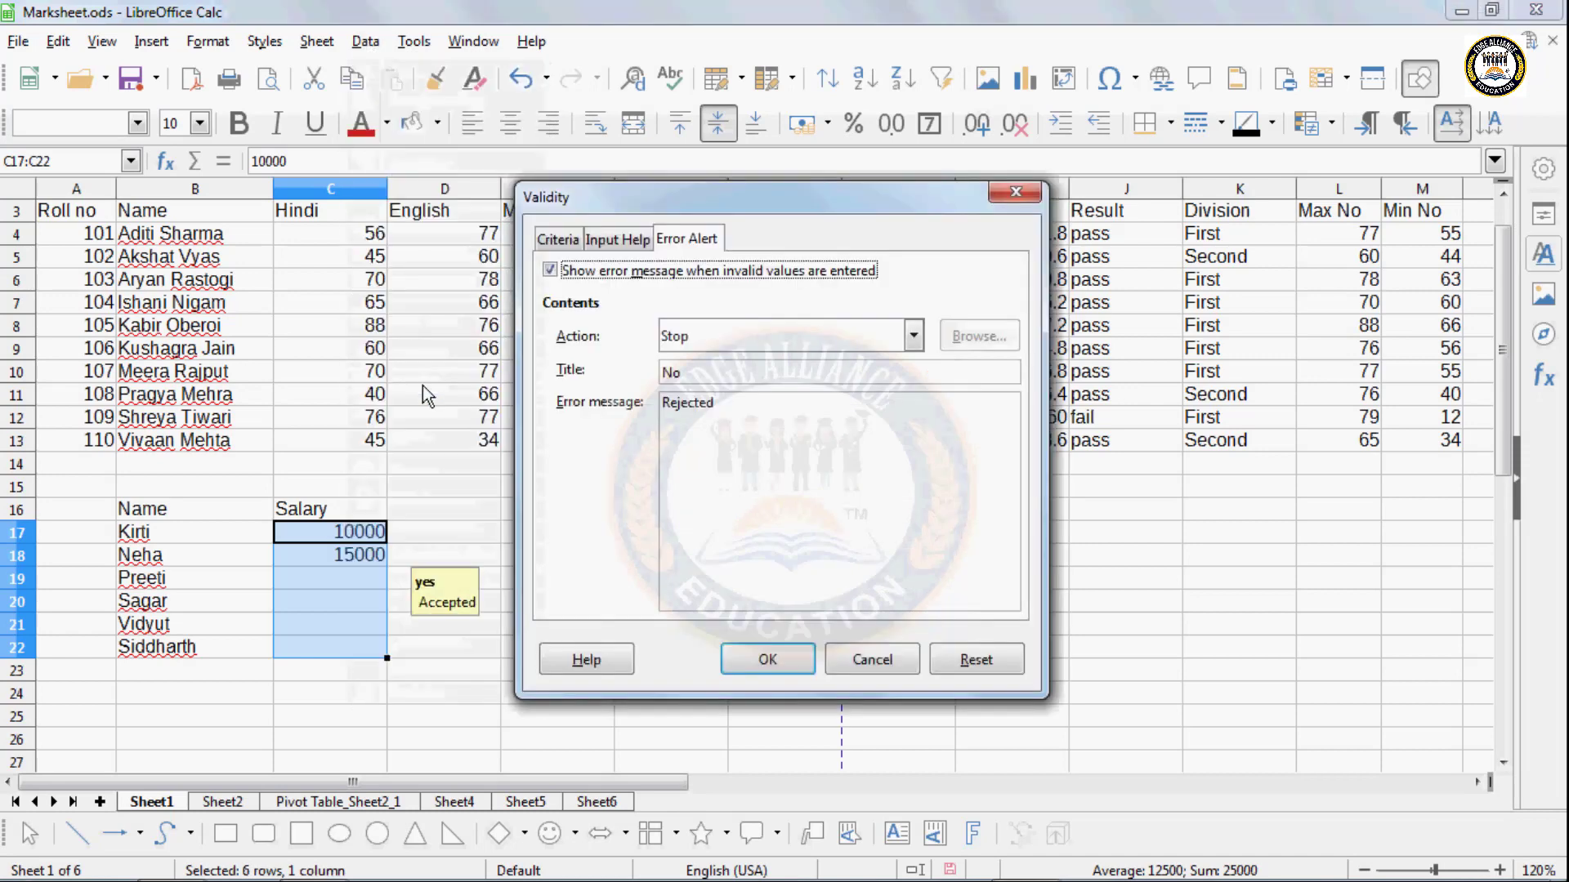
pyautogui.click(684, 334)
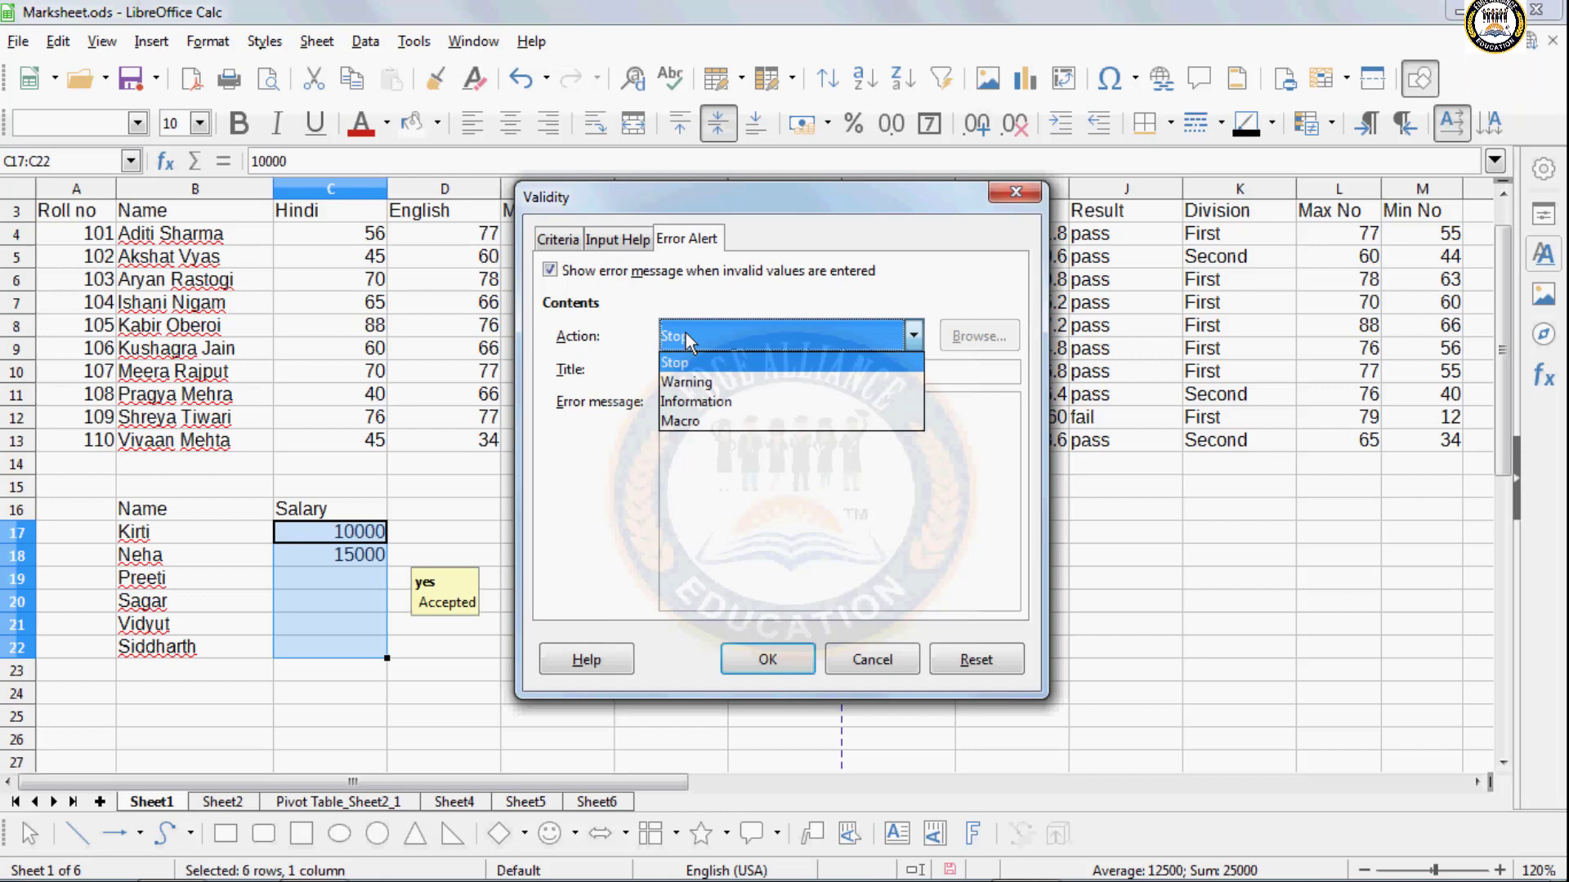
pyautogui.click(687, 382)
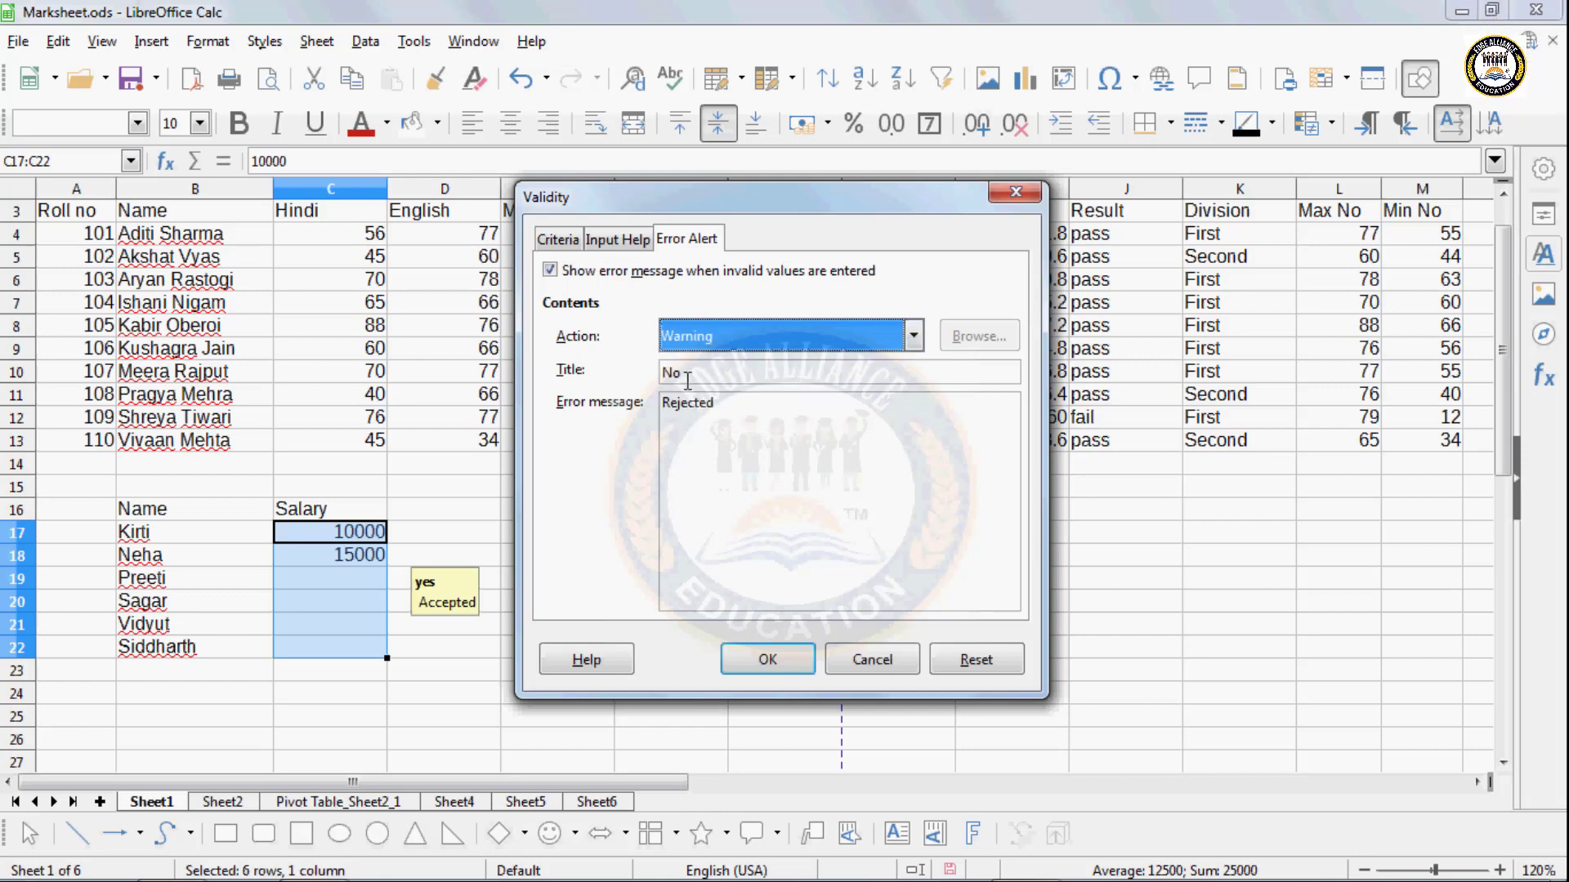
pyautogui.click(787, 664)
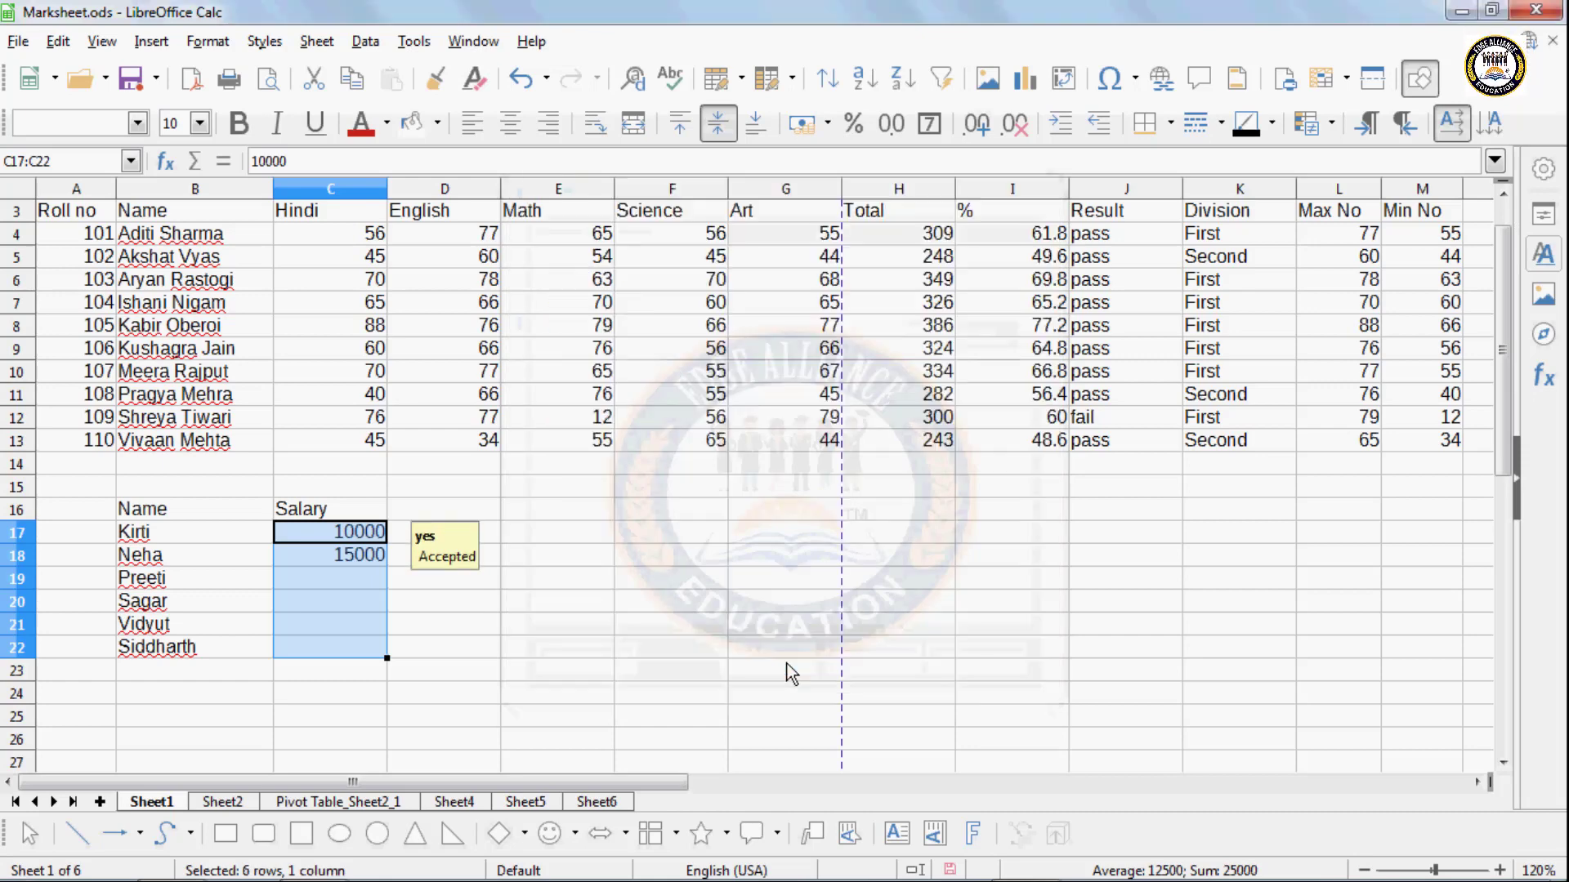
# - Try to enter the out-of-range salary 9000 in cell C19, cancel the entry at the alert and reselect the cell
pyautogui.click(336, 588)
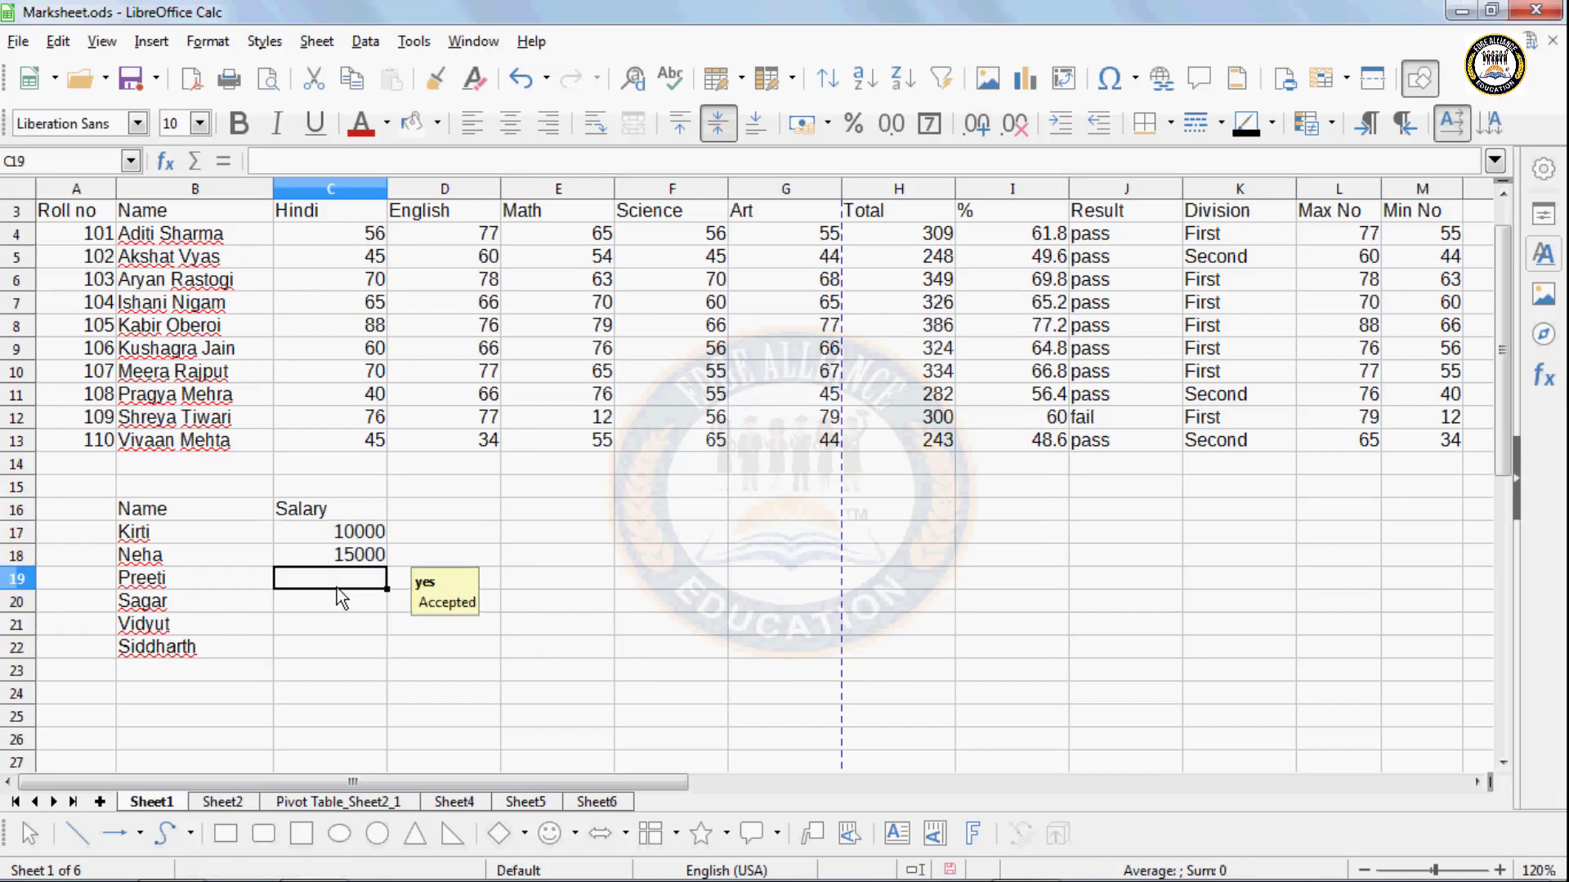
pyautogui.write('90000')
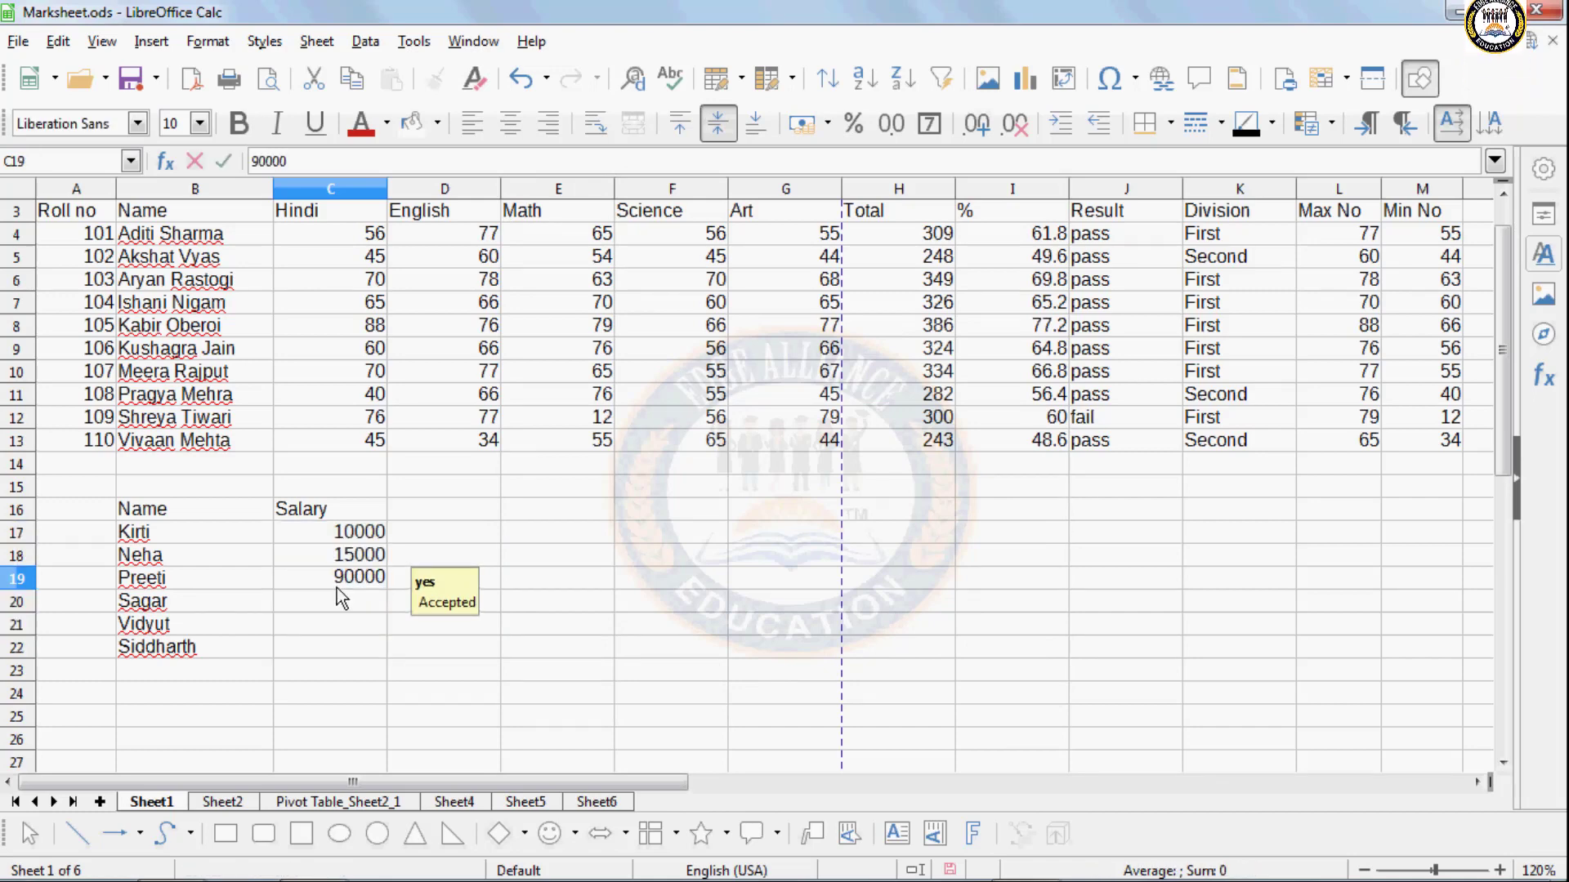
pyautogui.press('BackSpace')
pyautogui.press('Return')
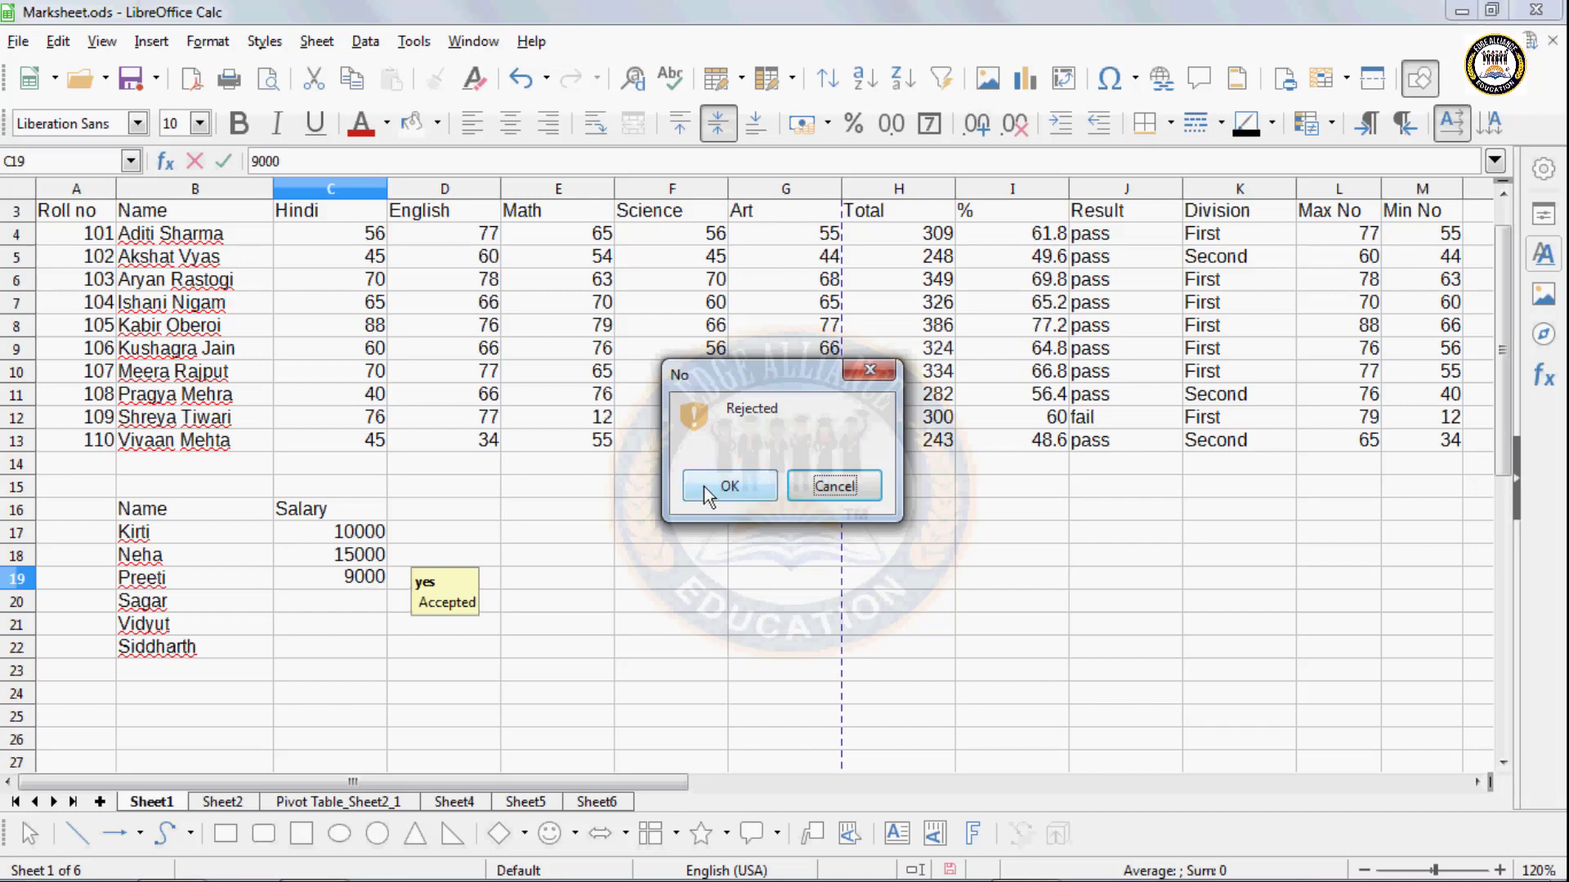
pyautogui.click(813, 486)
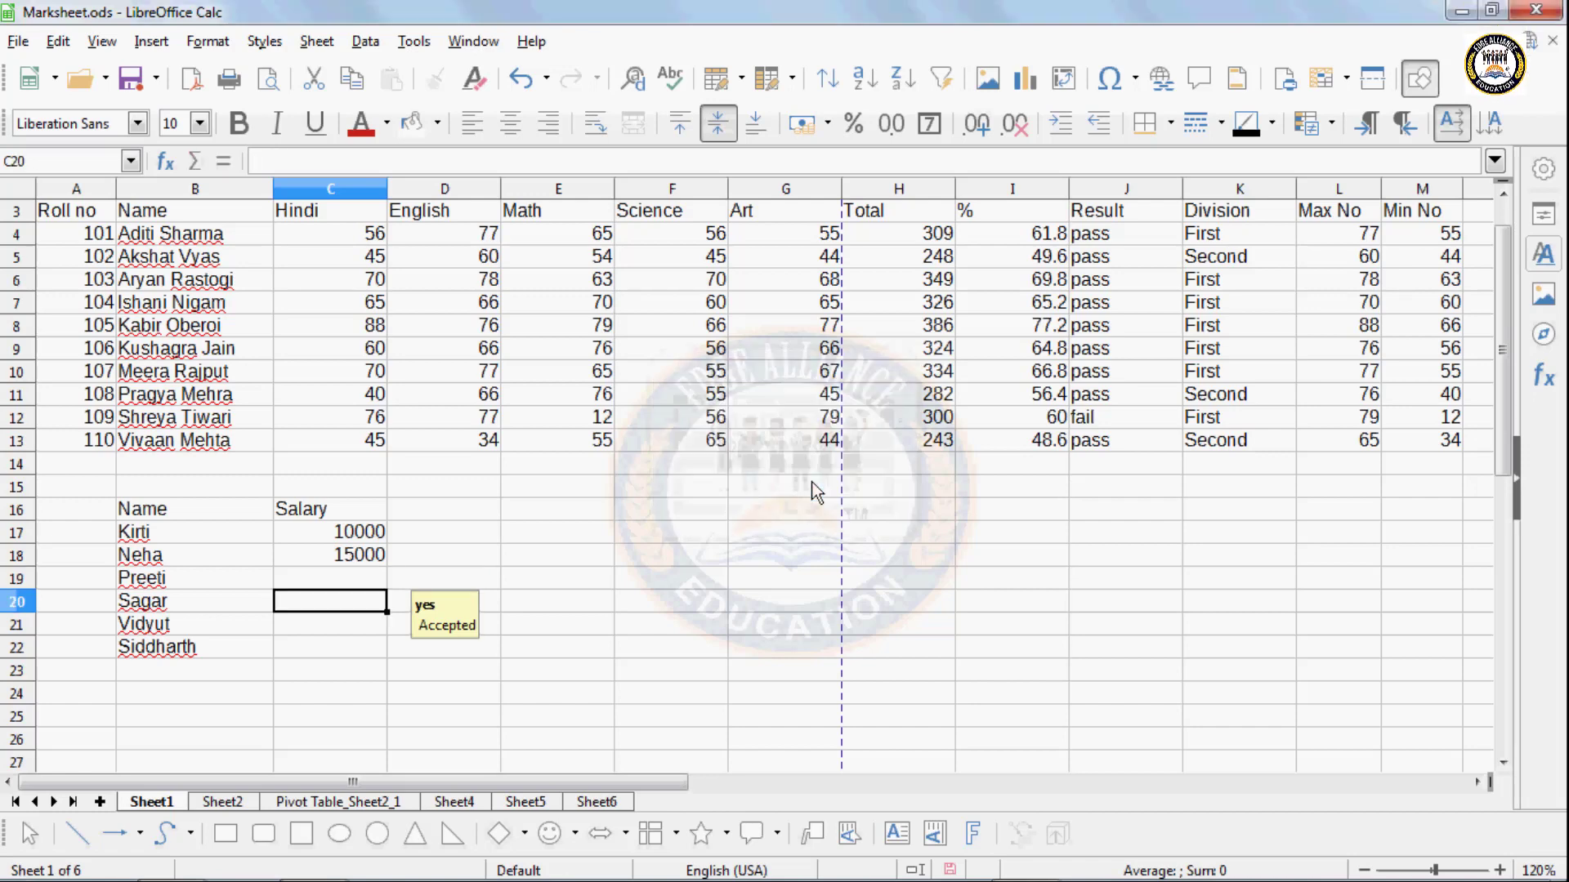
pyautogui.click(384, 576)
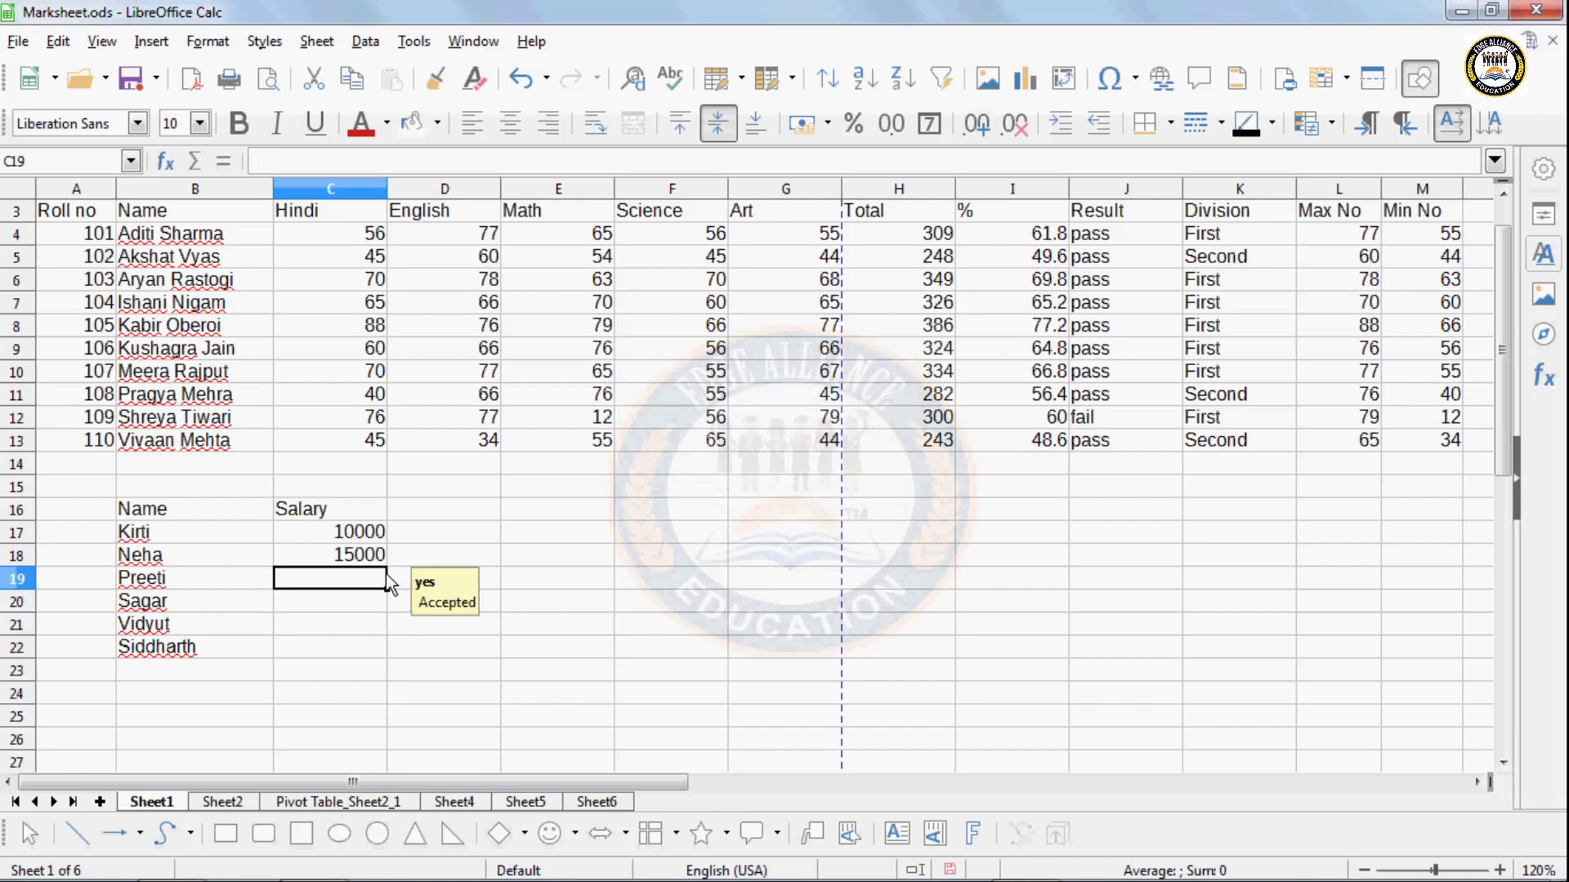
# - Set the error alert action to Information in the validity rule of salary cells C17:C22
pyautogui.moveTo(368, 532); pyautogui.dragTo(359, 645)
pyautogui.click(367, 41)
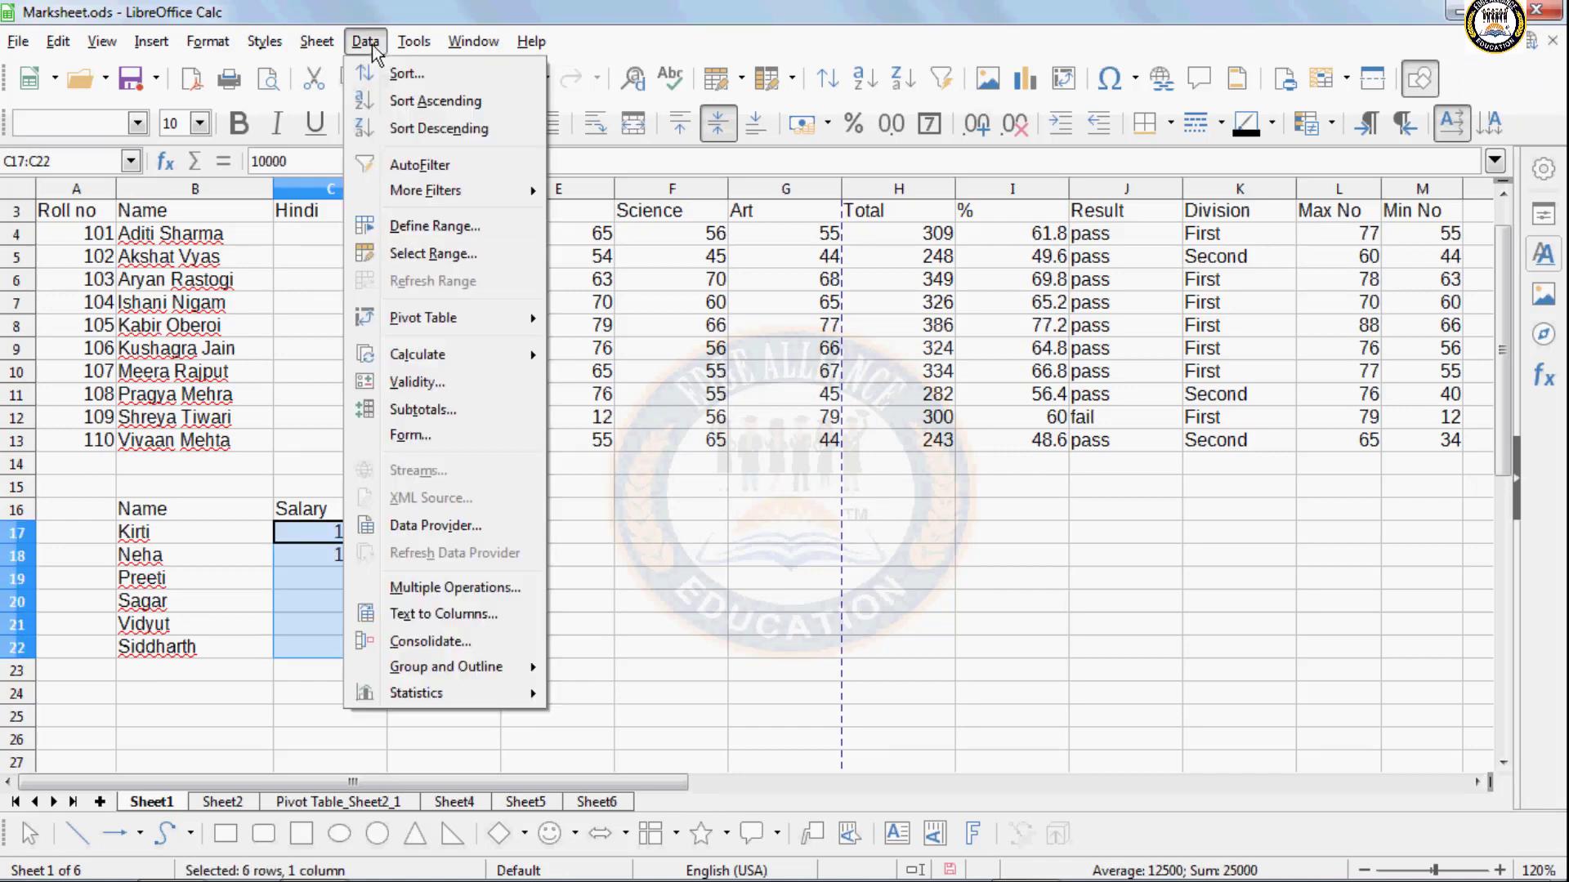
pyautogui.click(390, 383)
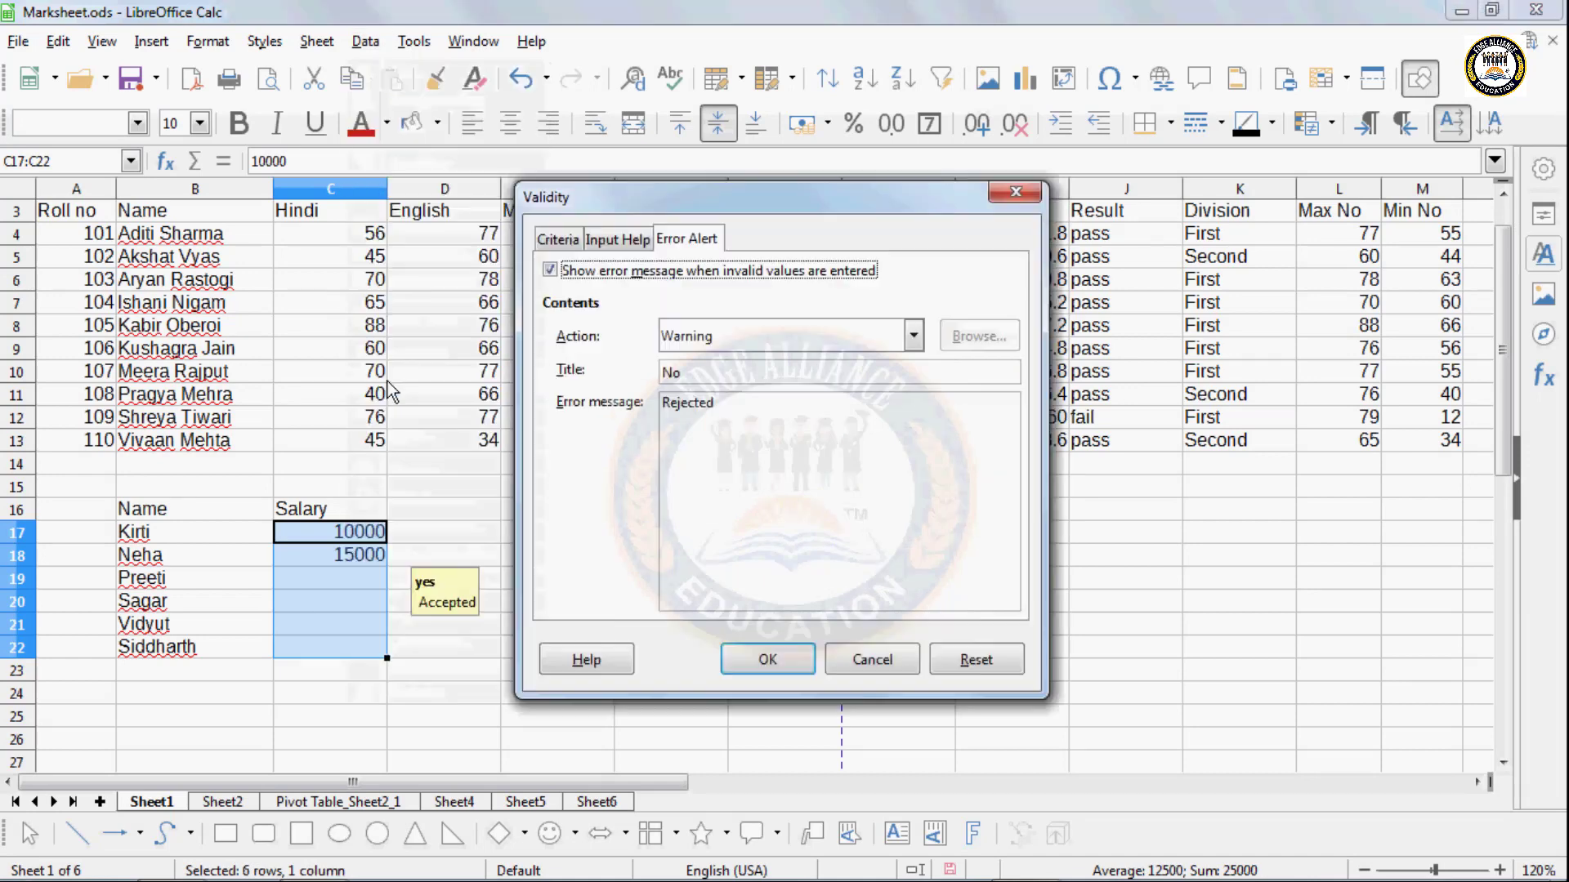
pyautogui.click(760, 336)
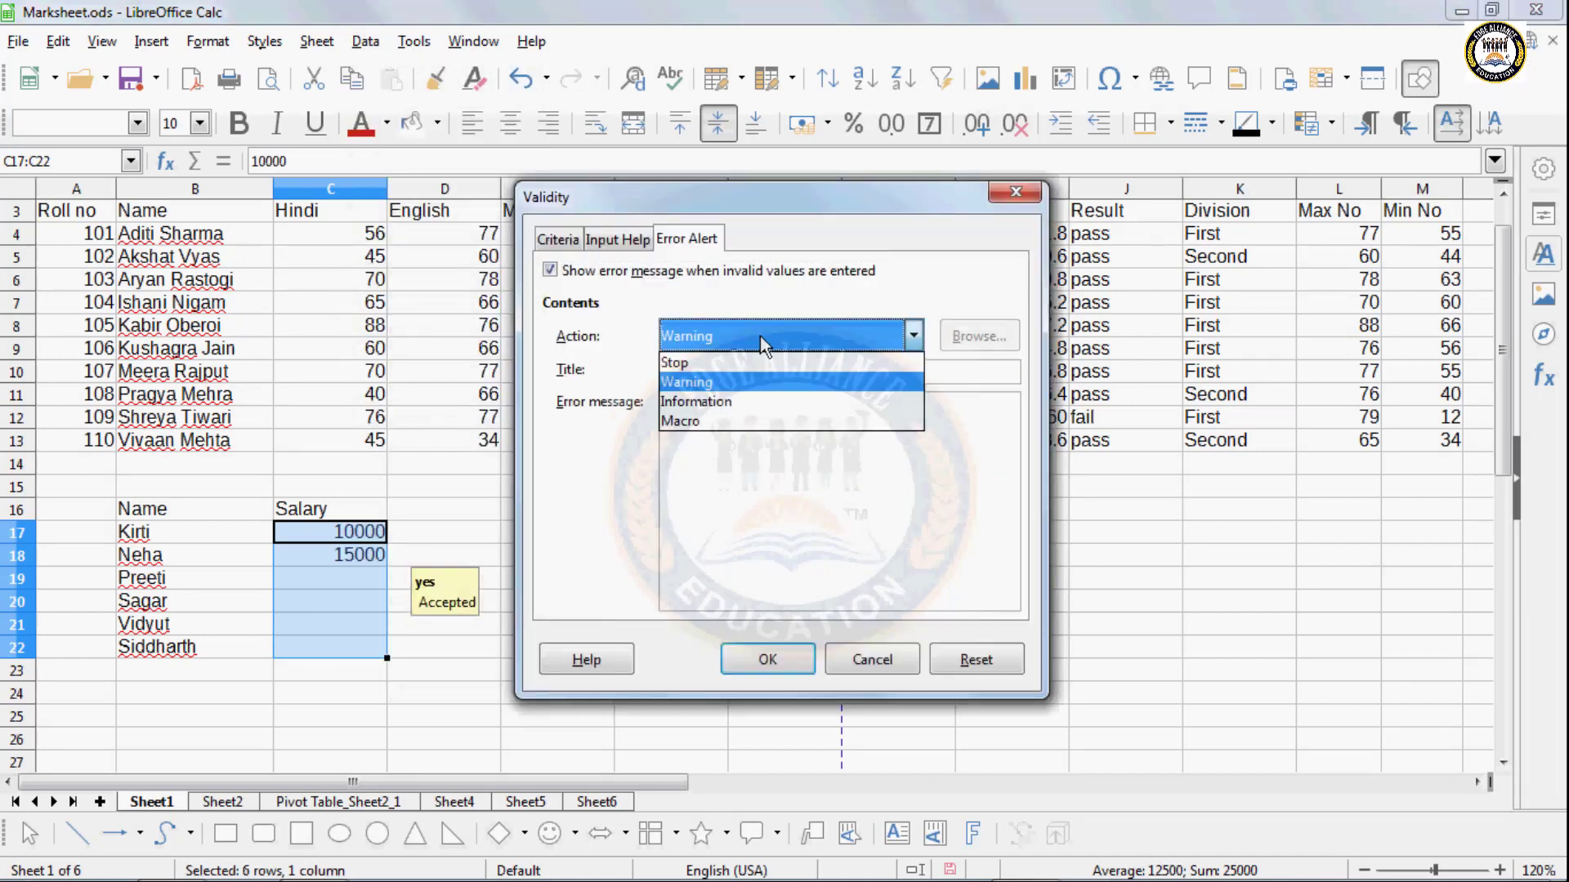
pyautogui.click(712, 401)
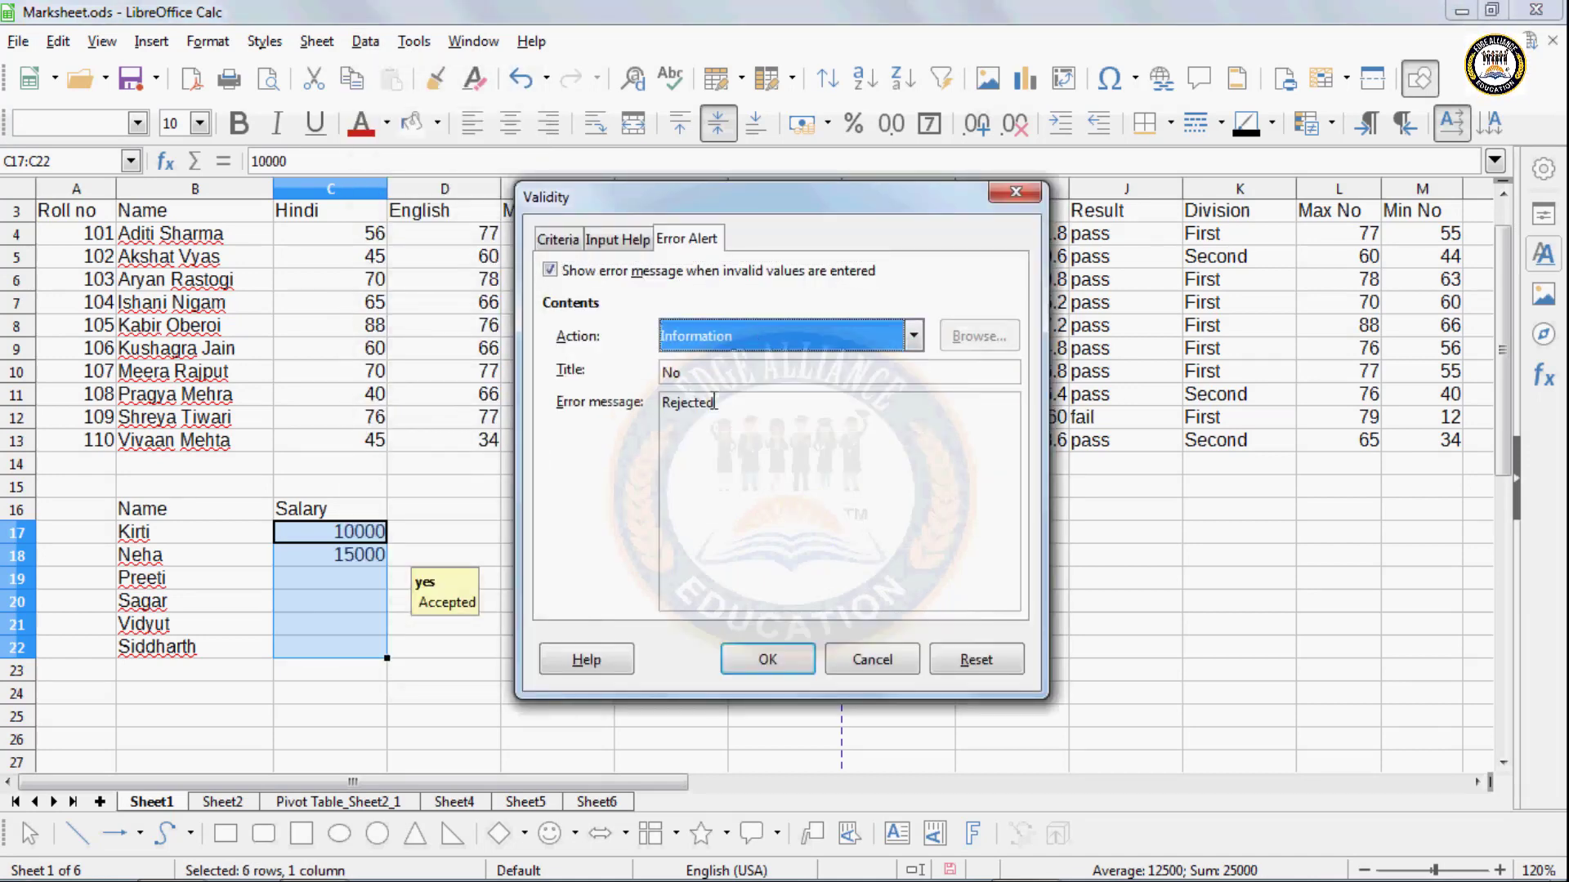
pyautogui.click(768, 659)
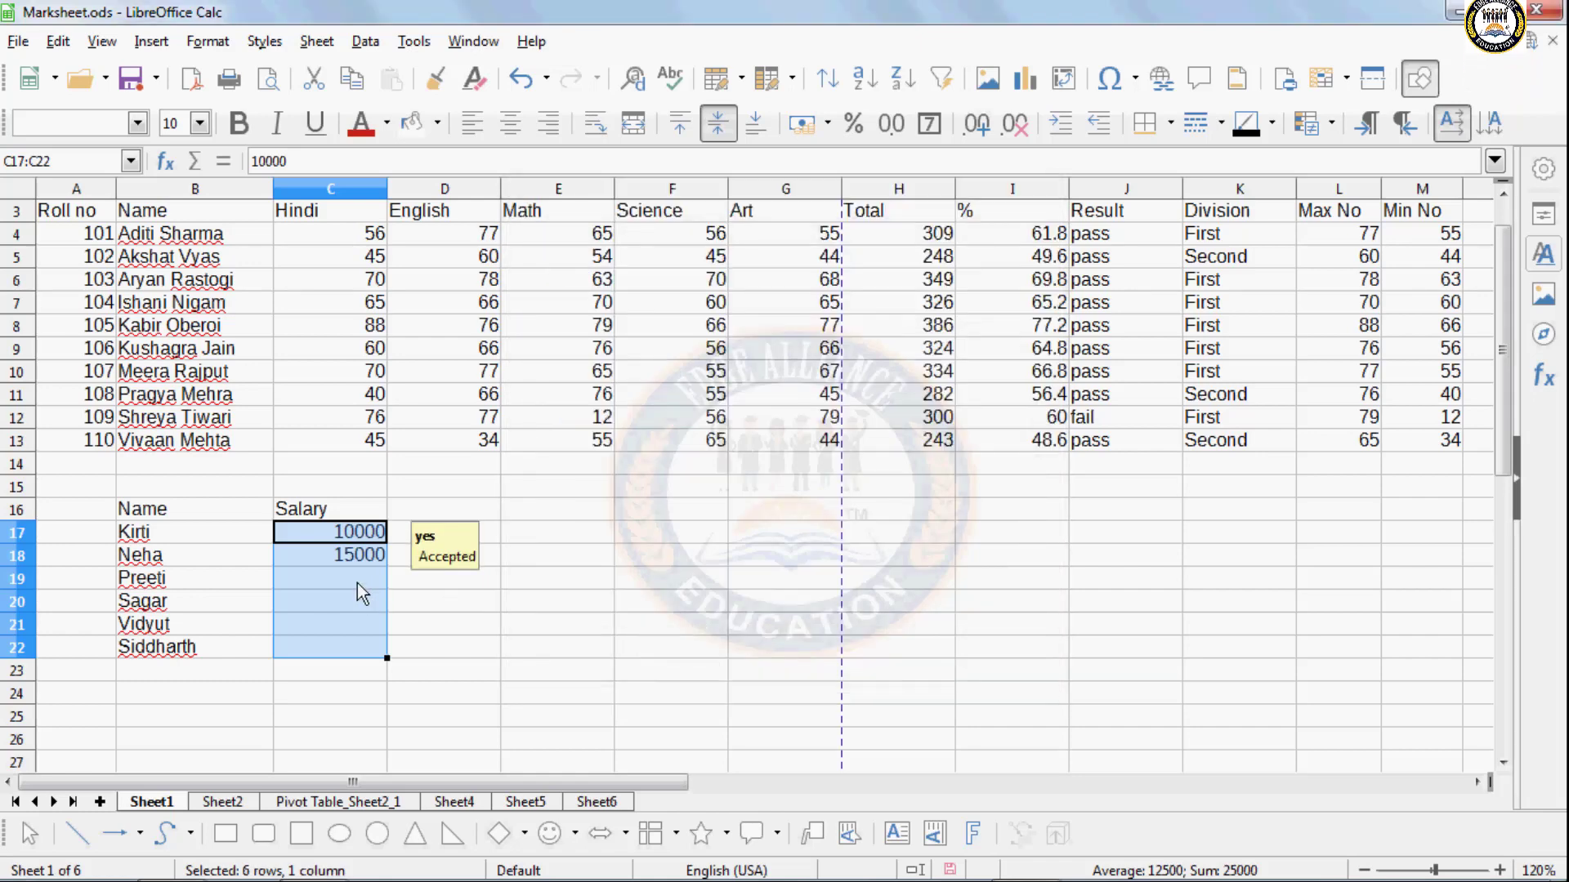
# - Enter 16000 as the salary in cell C19, accepting the value at the information alert
pyautogui.click(357, 582)
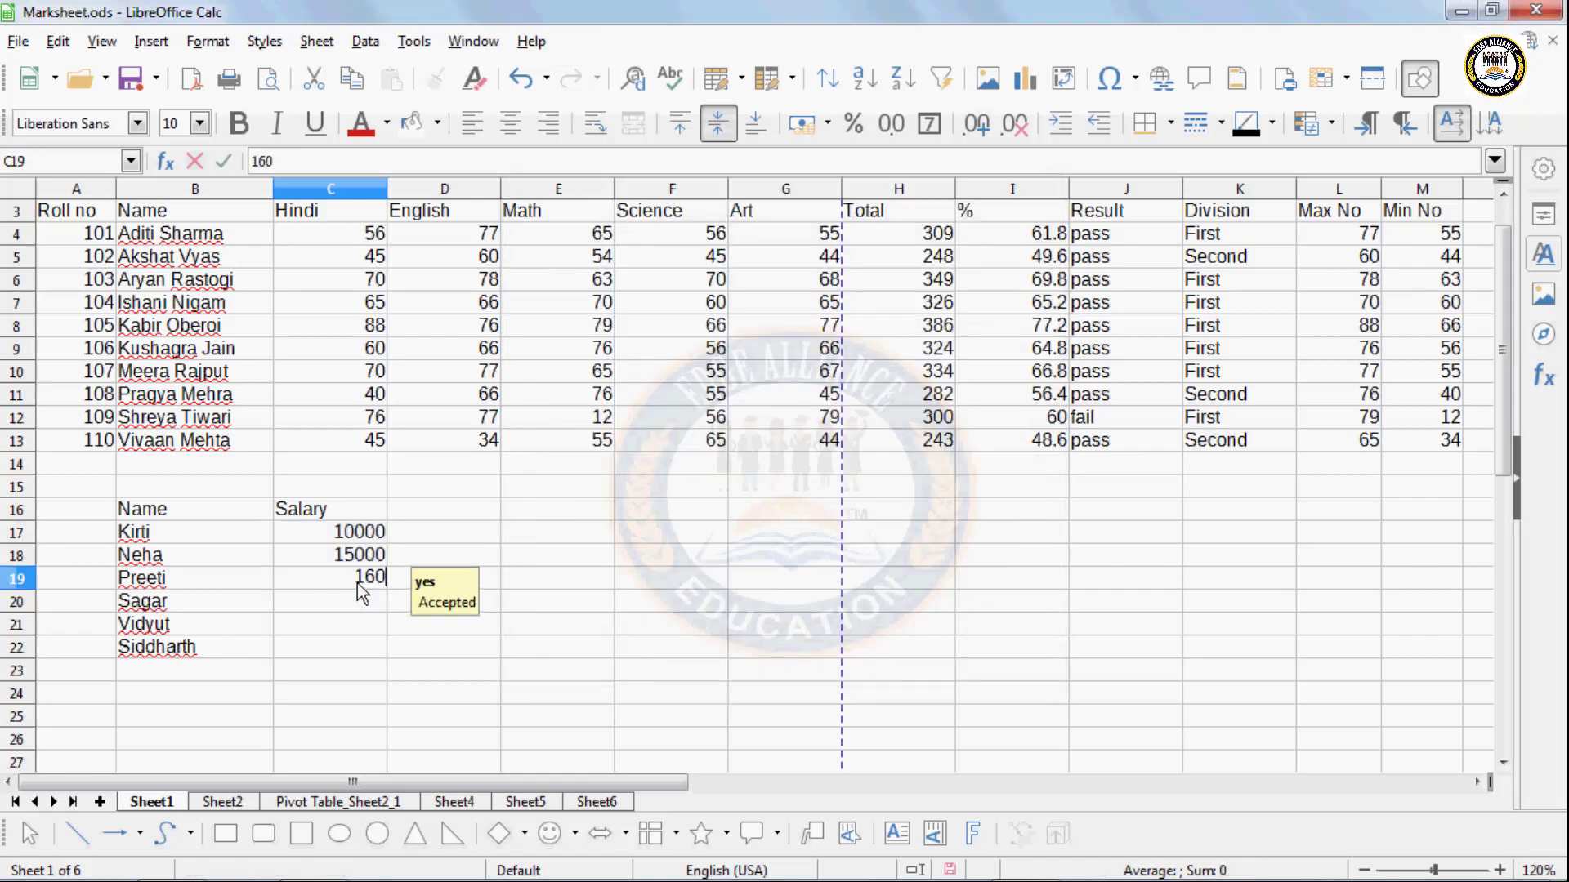
pyautogui.press('Return')
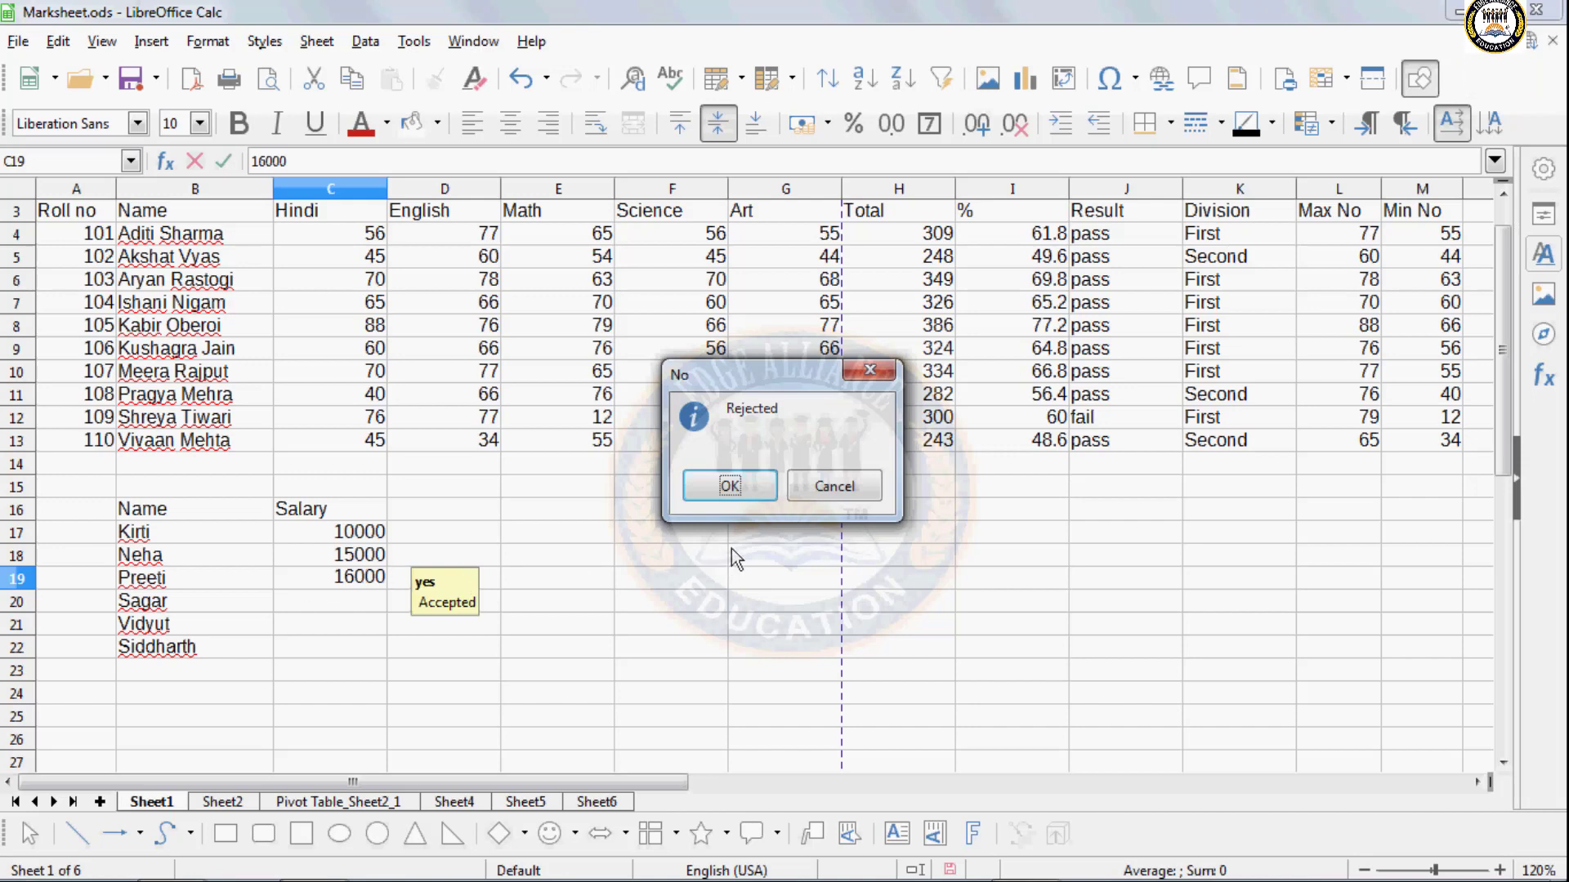
pyautogui.click(700, 494)
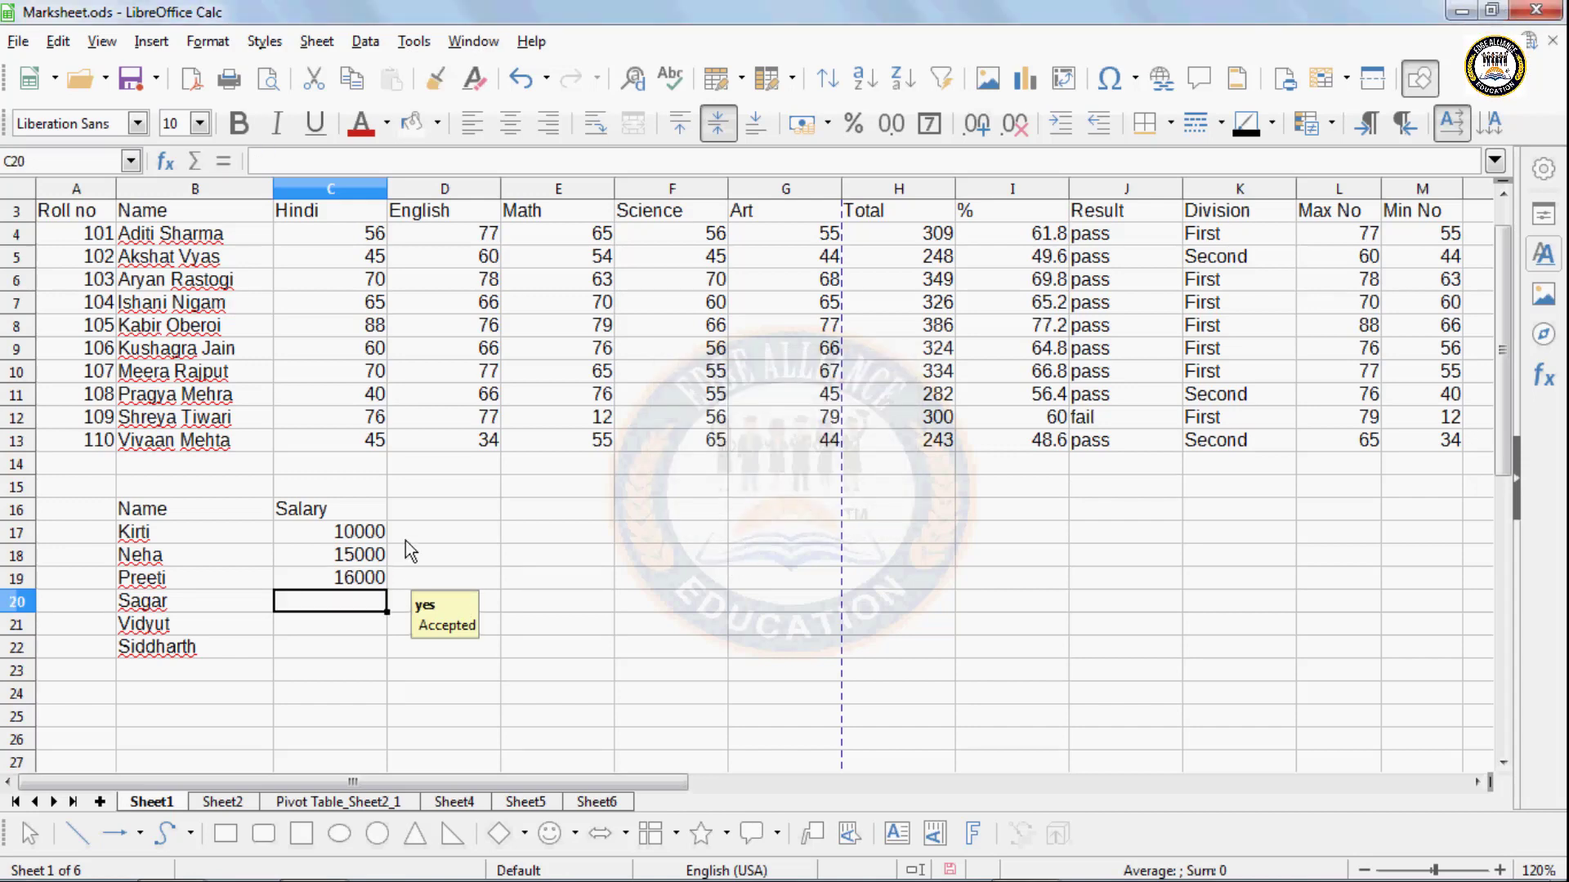
# - Set the error alert action back to Stop in the validity rule of salary cells C17:C22
pyautogui.moveTo(378, 537); pyautogui.dragTo(374, 658)
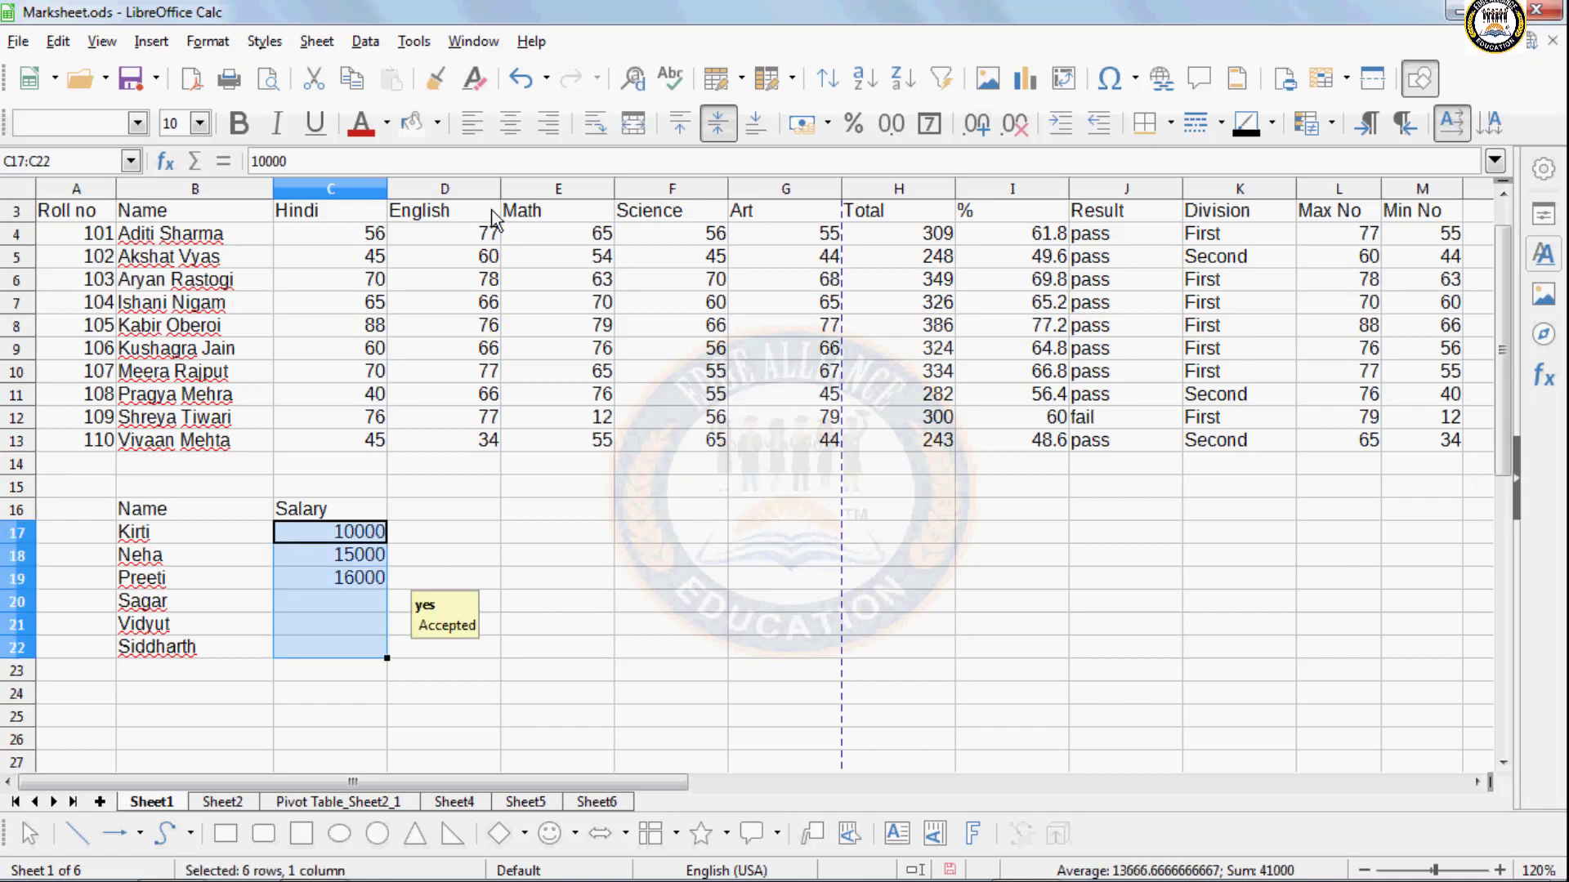
pyautogui.click(365, 41)
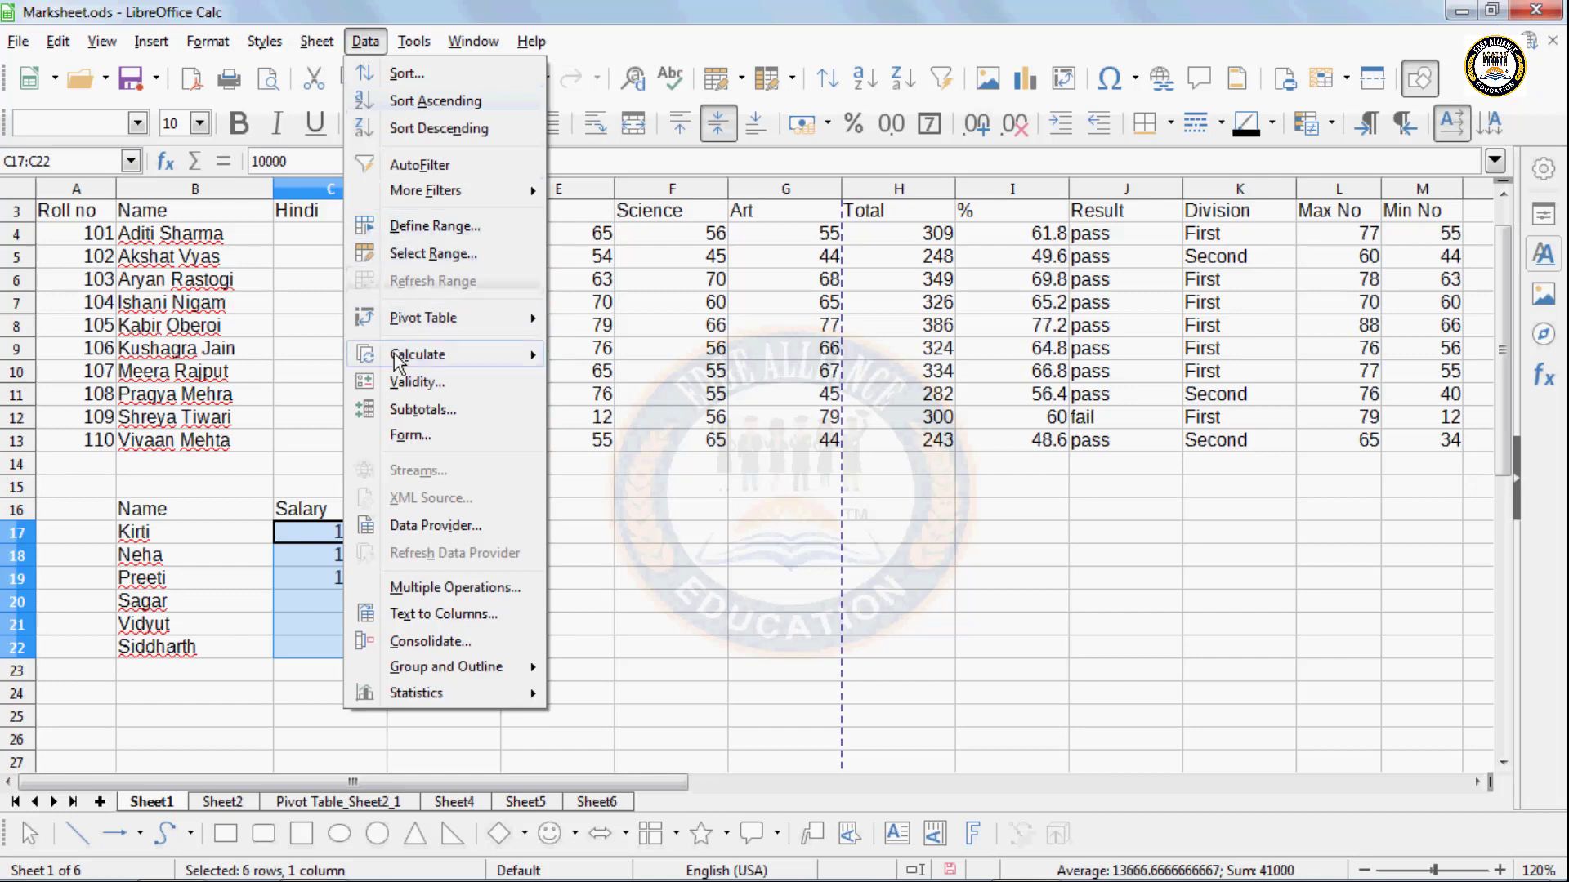
pyautogui.click(409, 382)
pyautogui.click(719, 337)
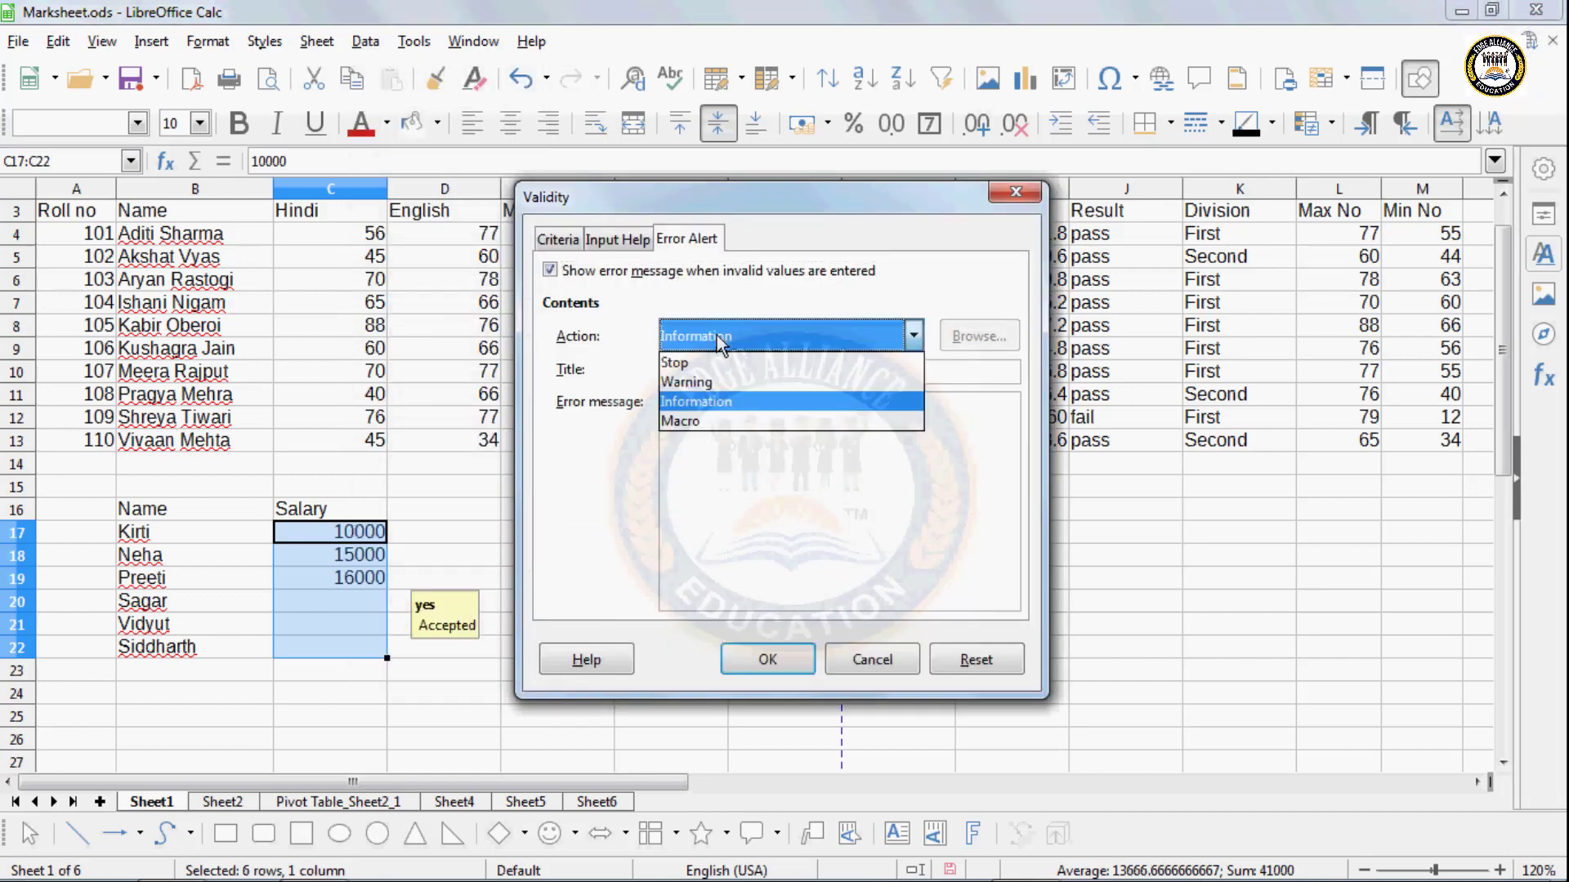
pyautogui.click(693, 362)
pyautogui.click(783, 653)
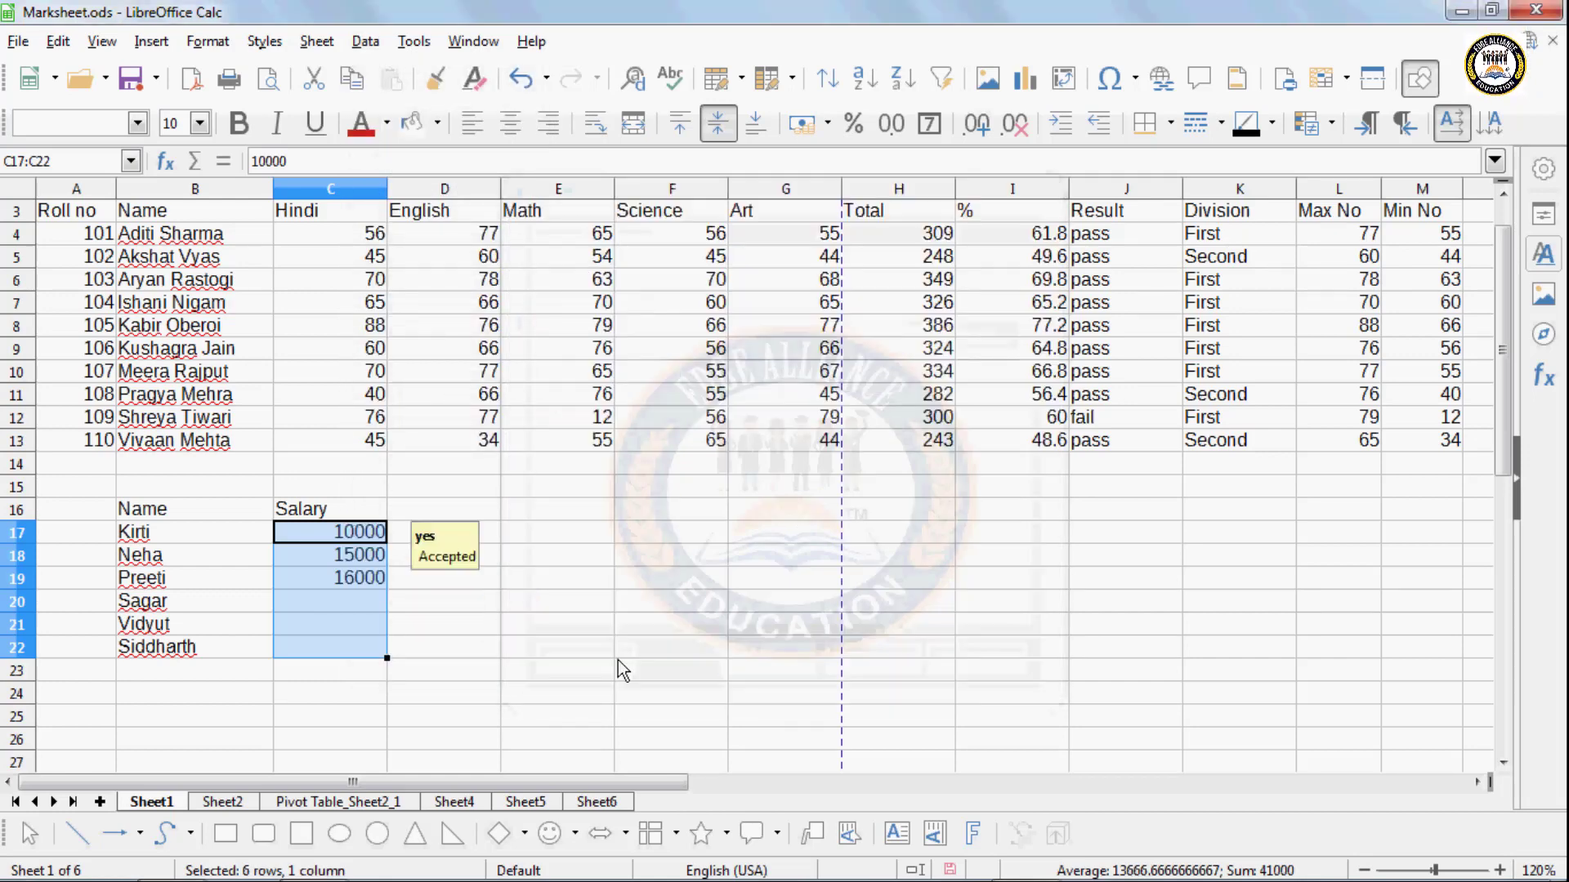
# - Try to enter the out-of-range salary 9000 in cell C20 and dismiss the stop alert
pyautogui.click(354, 606)
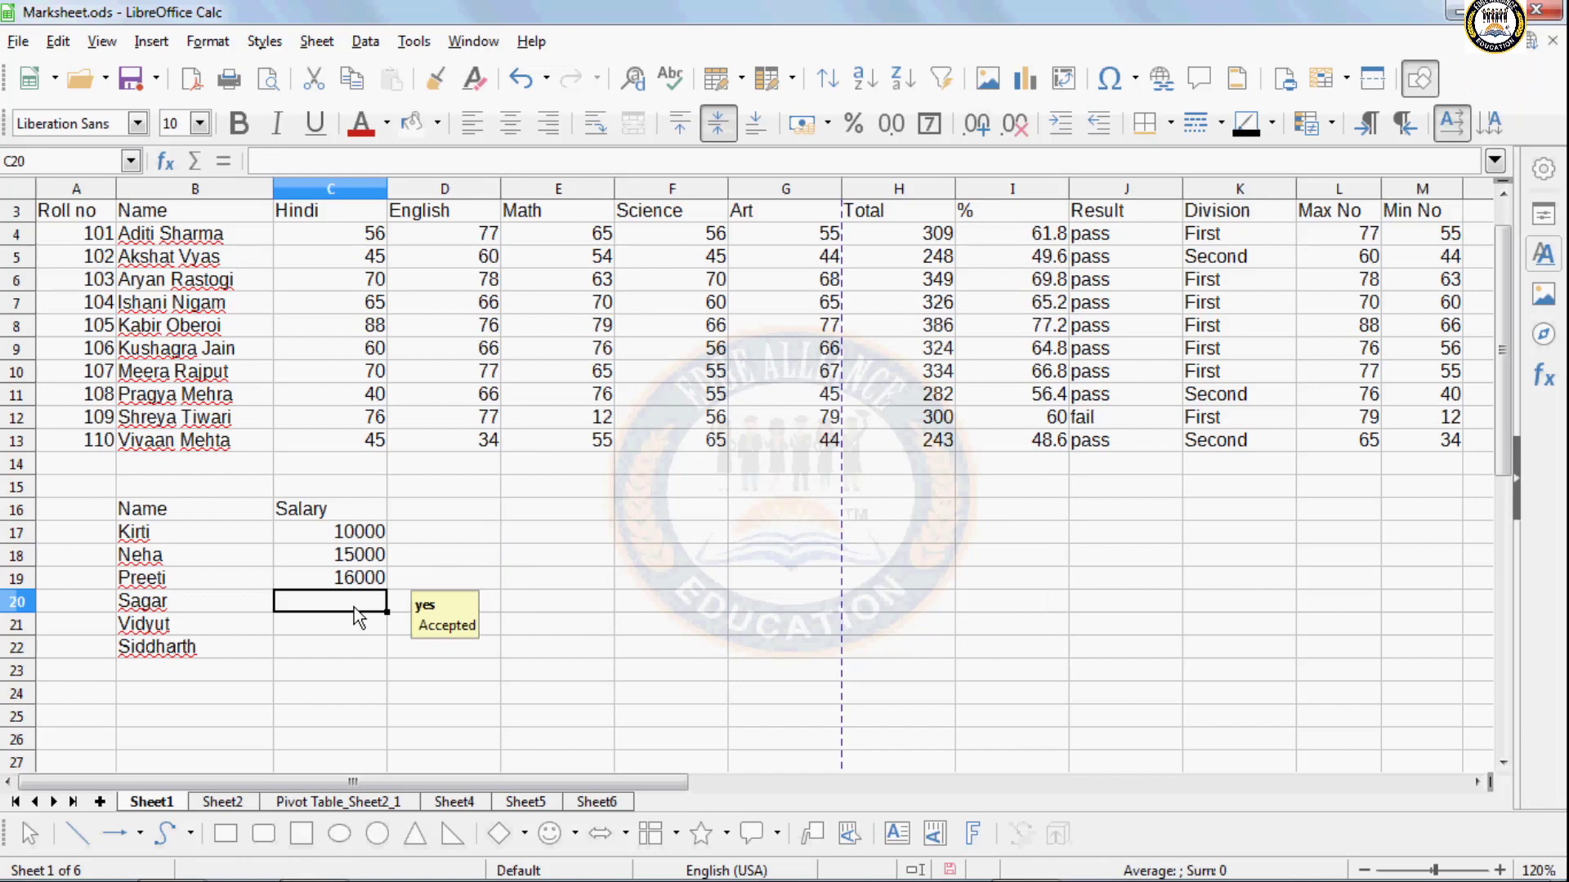
pyautogui.write('9000')
pyautogui.press('Return')
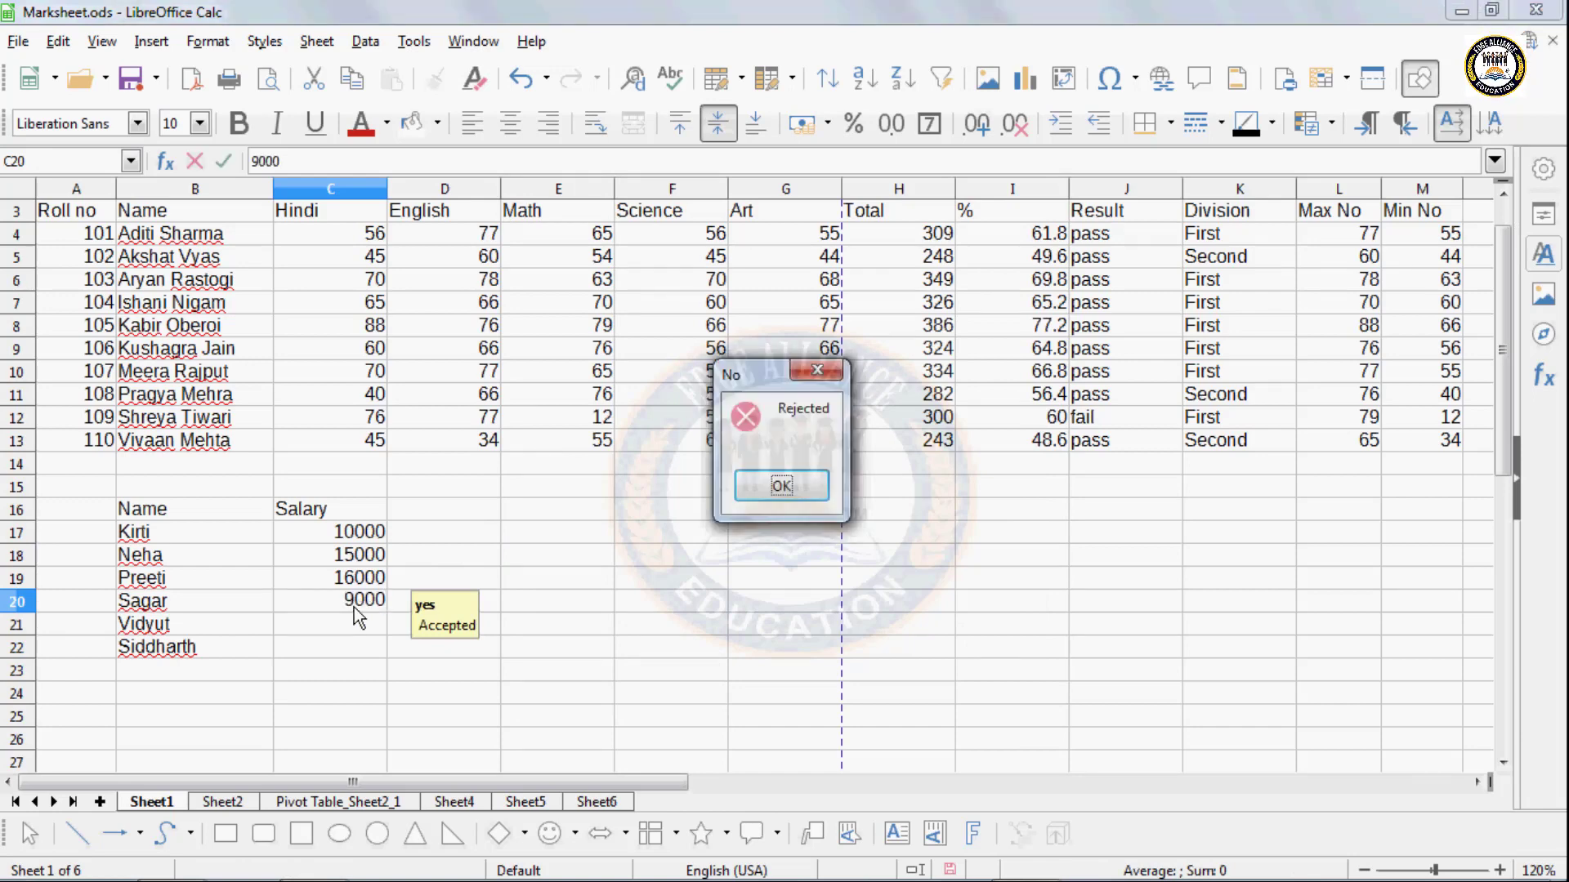
pyautogui.click(768, 498)
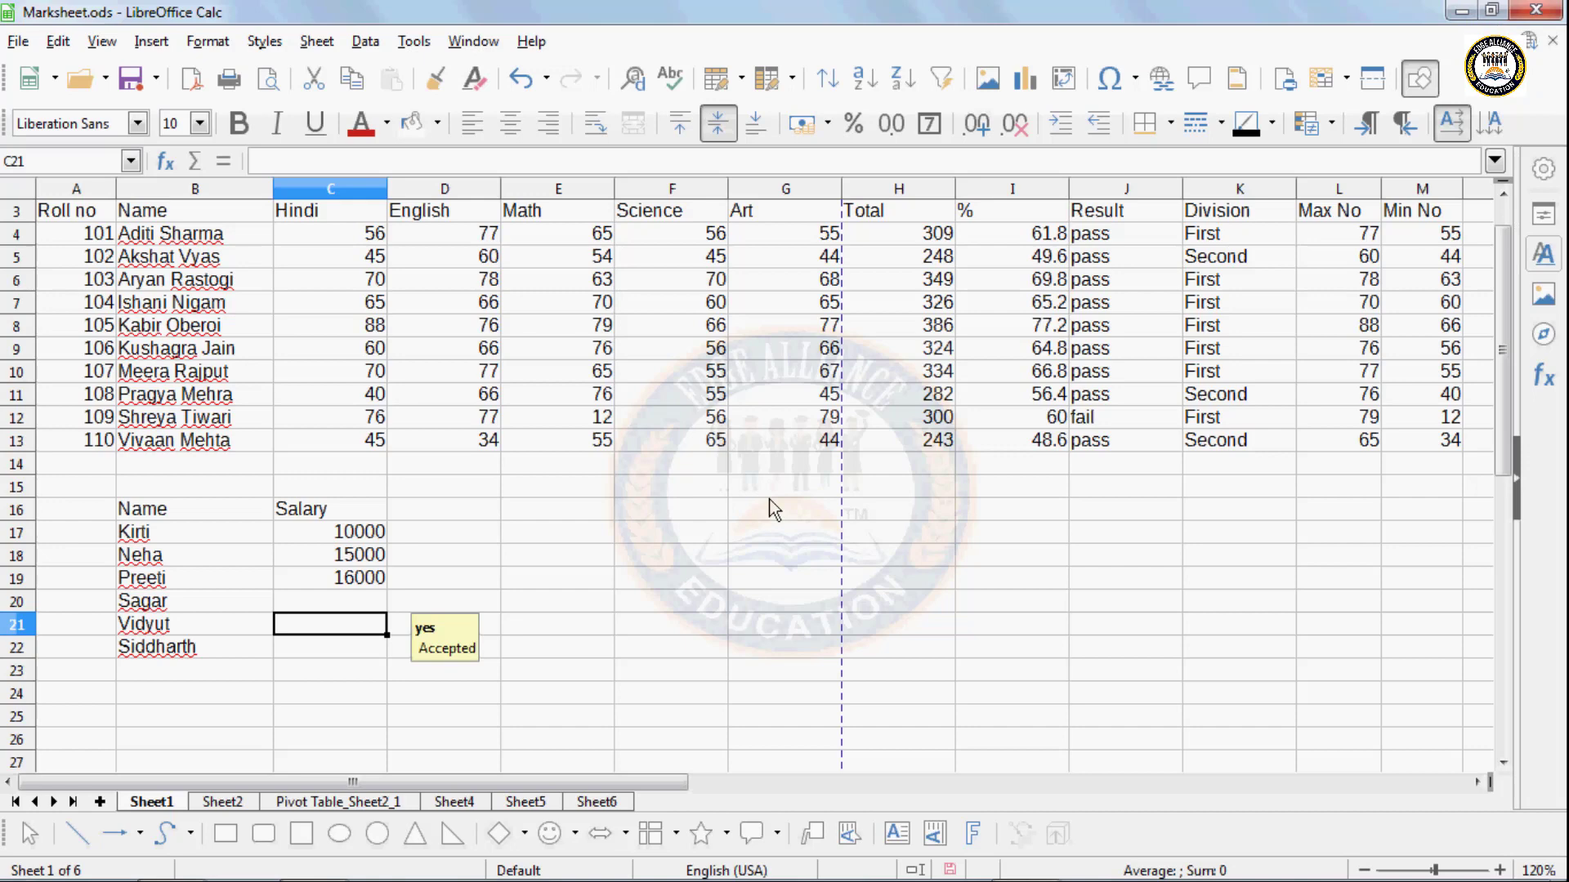
pyautogui.click(375, 611)
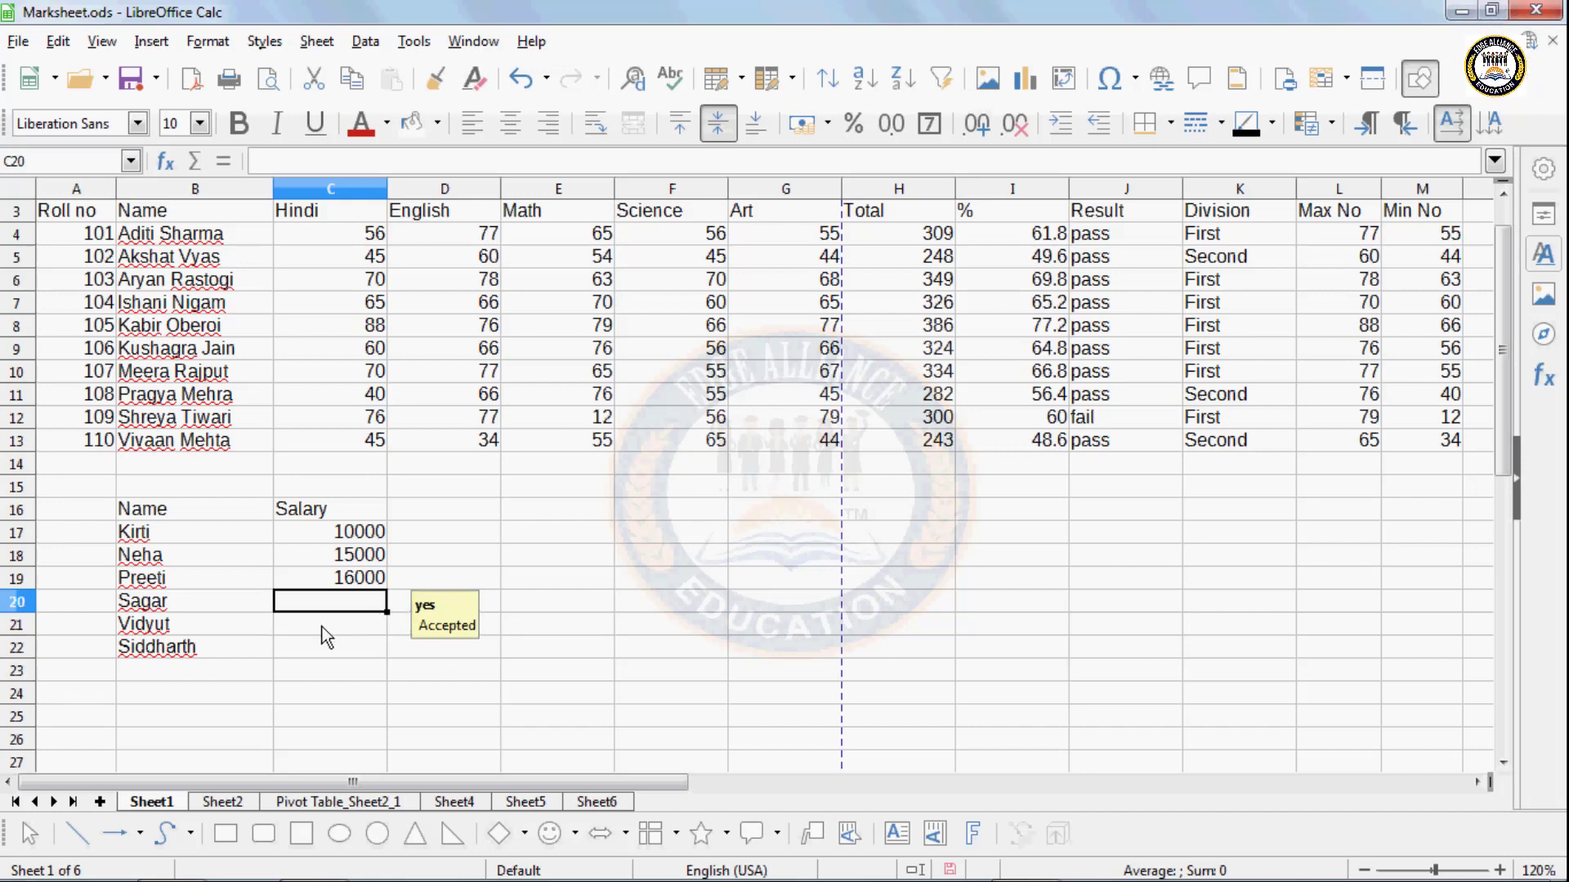
pyautogui.click(320, 649)
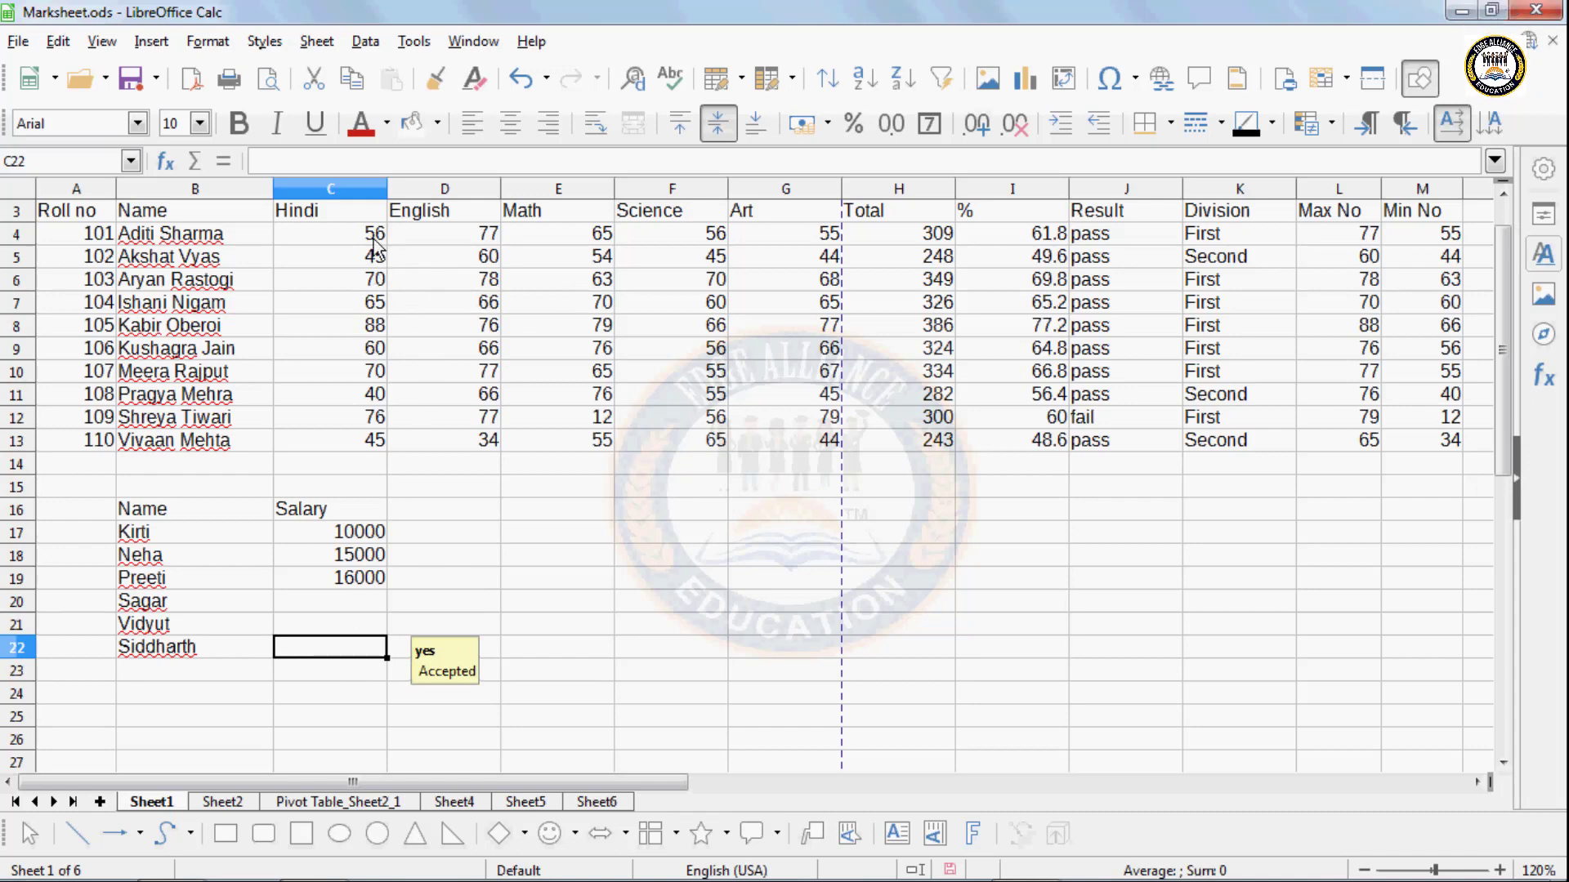
# - Set the validity criteria of marks C4:G13 to whole numbers in a valid range from 50 to 80
pyautogui.moveTo(374, 244); pyautogui.dragTo(817, 446)
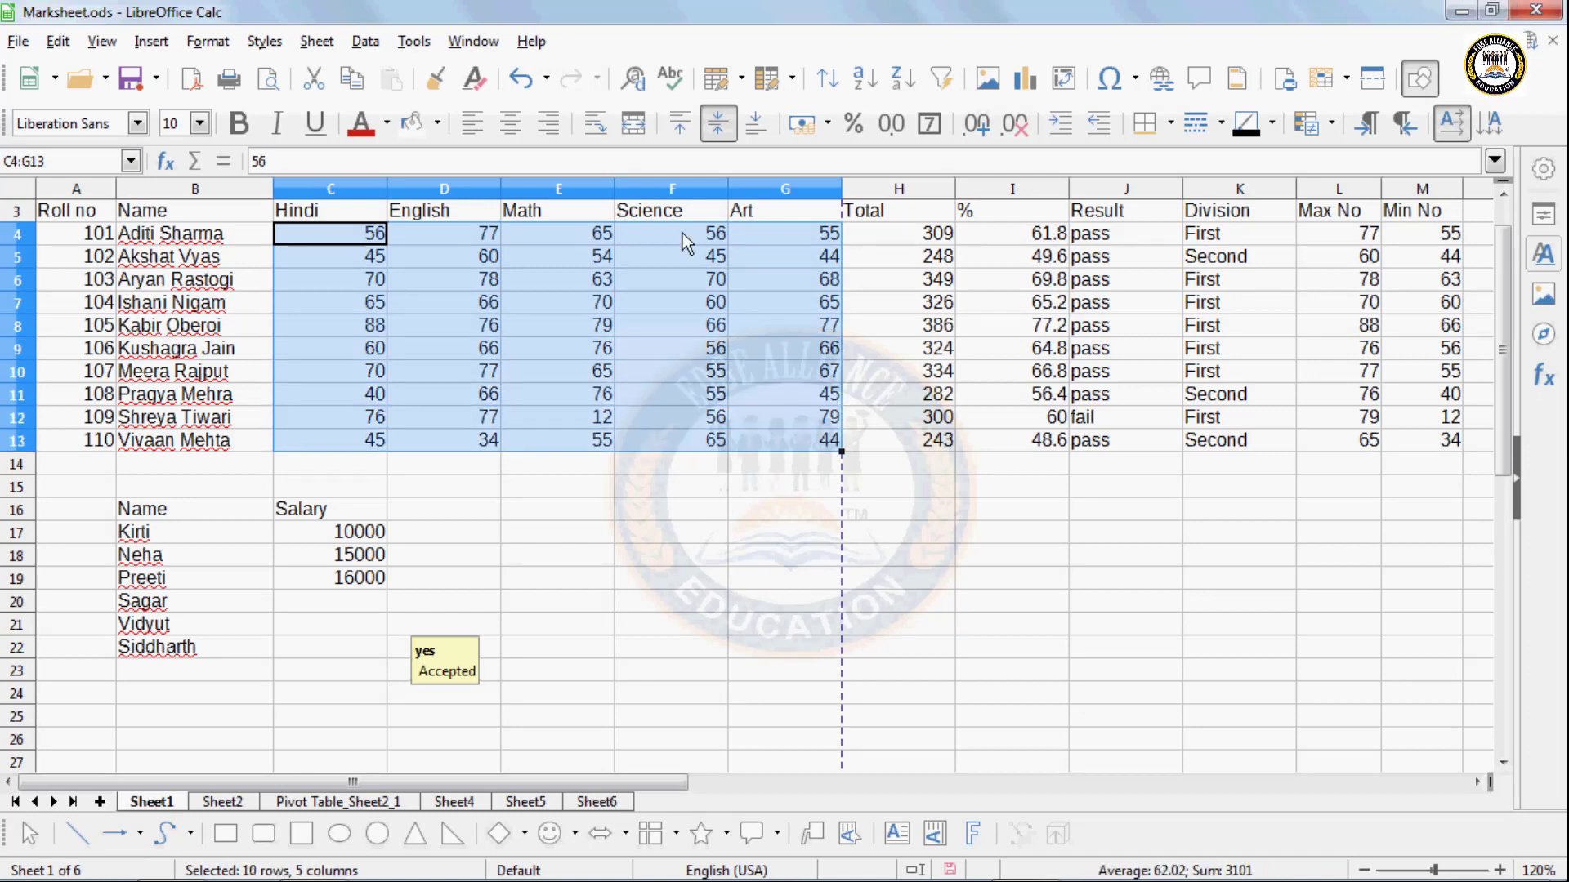
pyautogui.click(356, 46)
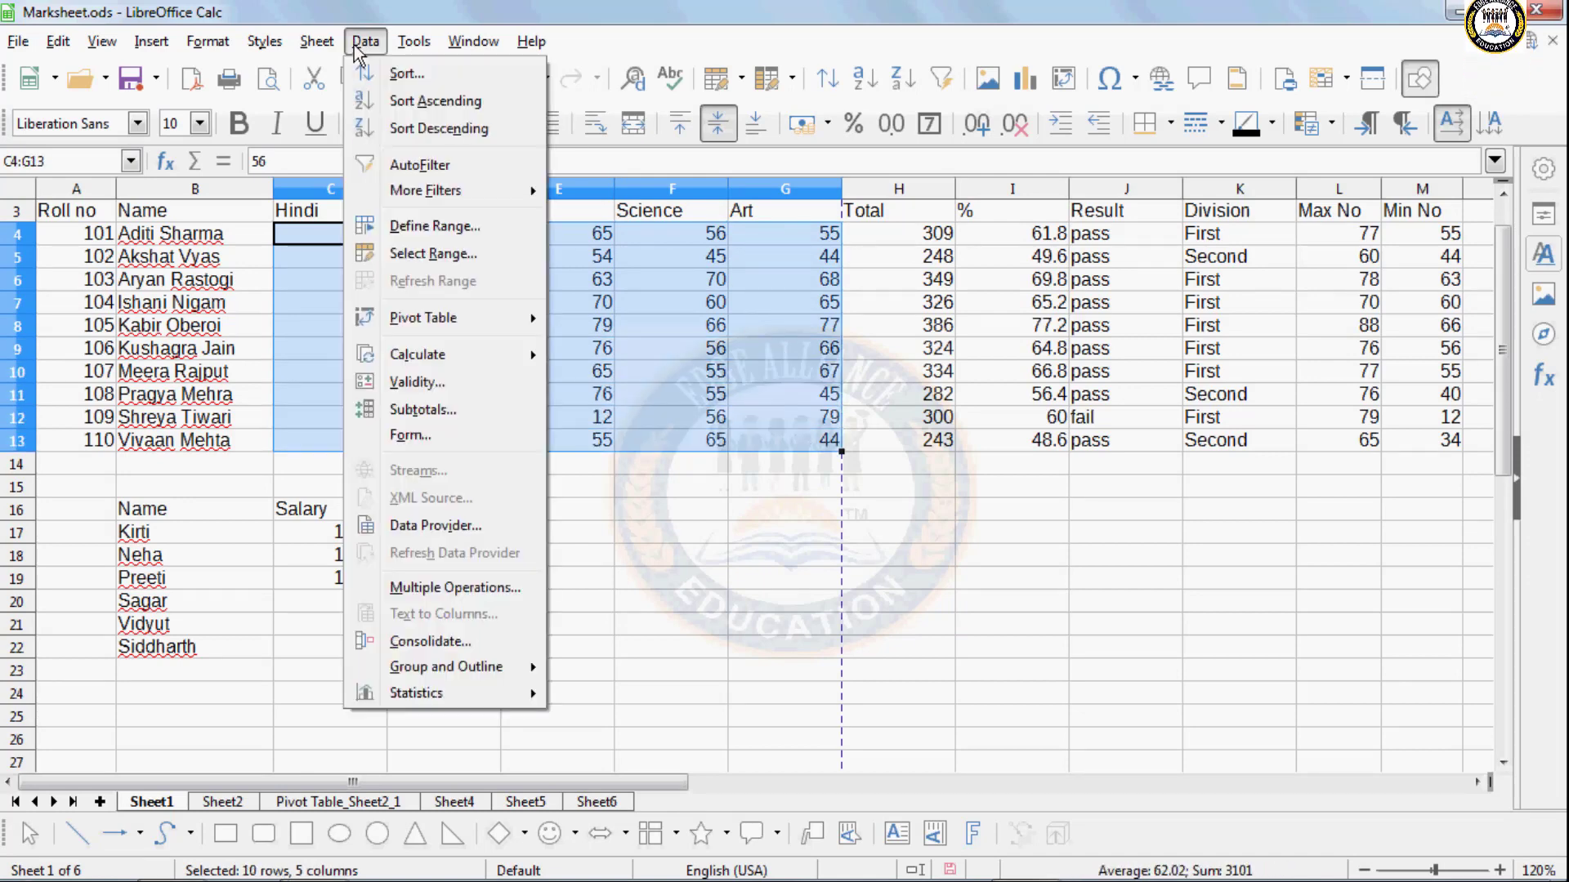
pyautogui.click(416, 382)
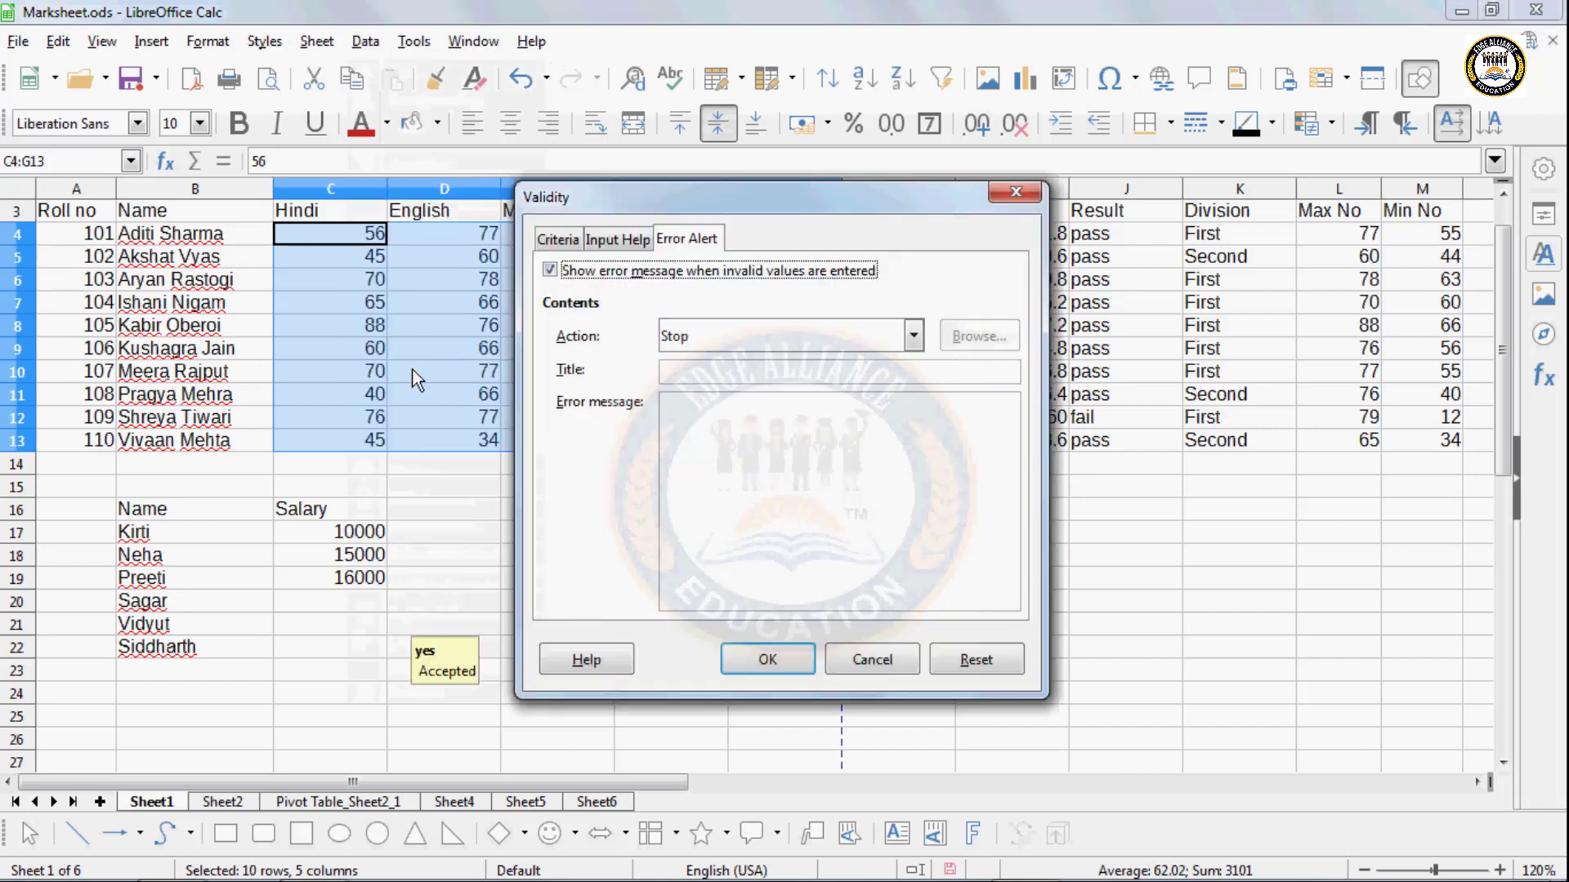
pyautogui.click(552, 242)
pyautogui.click(634, 275)
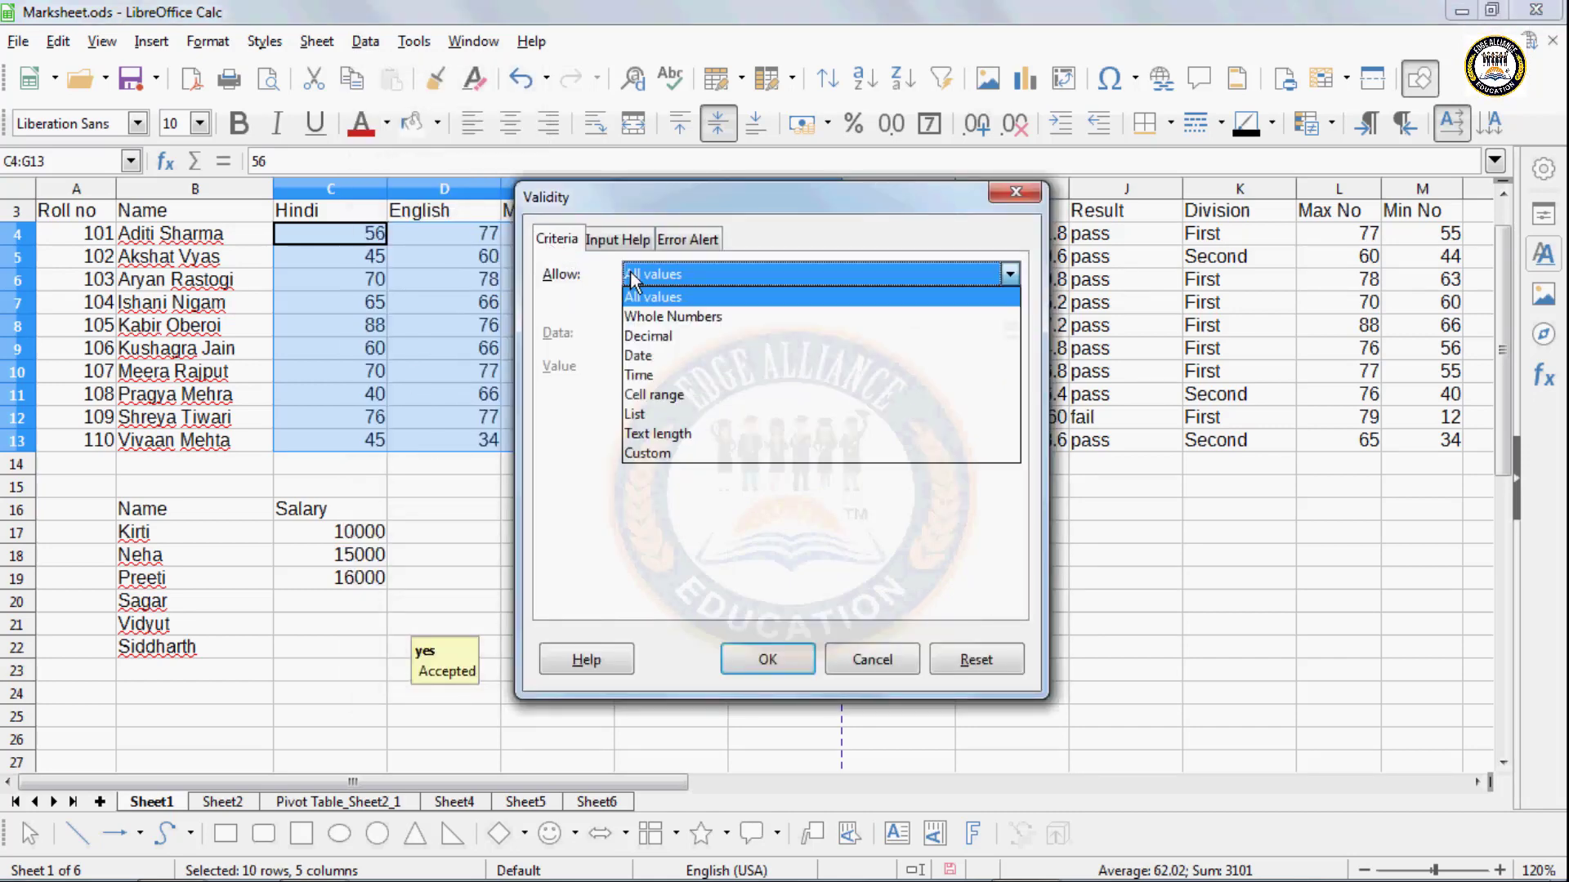
pyautogui.click(634, 318)
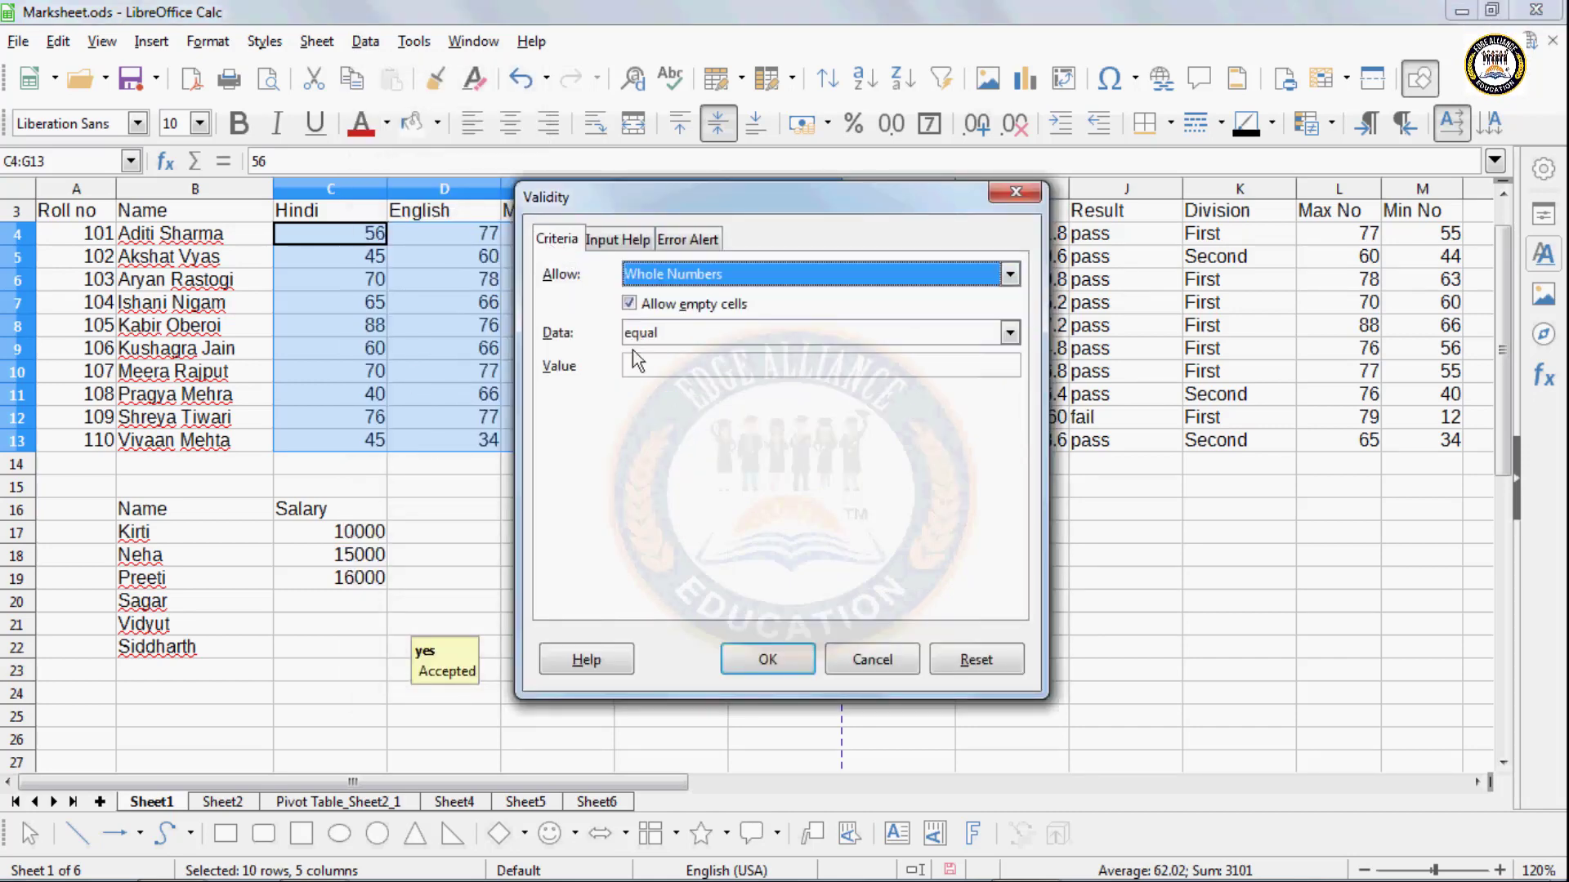
pyautogui.click(635, 331)
pyautogui.click(655, 473)
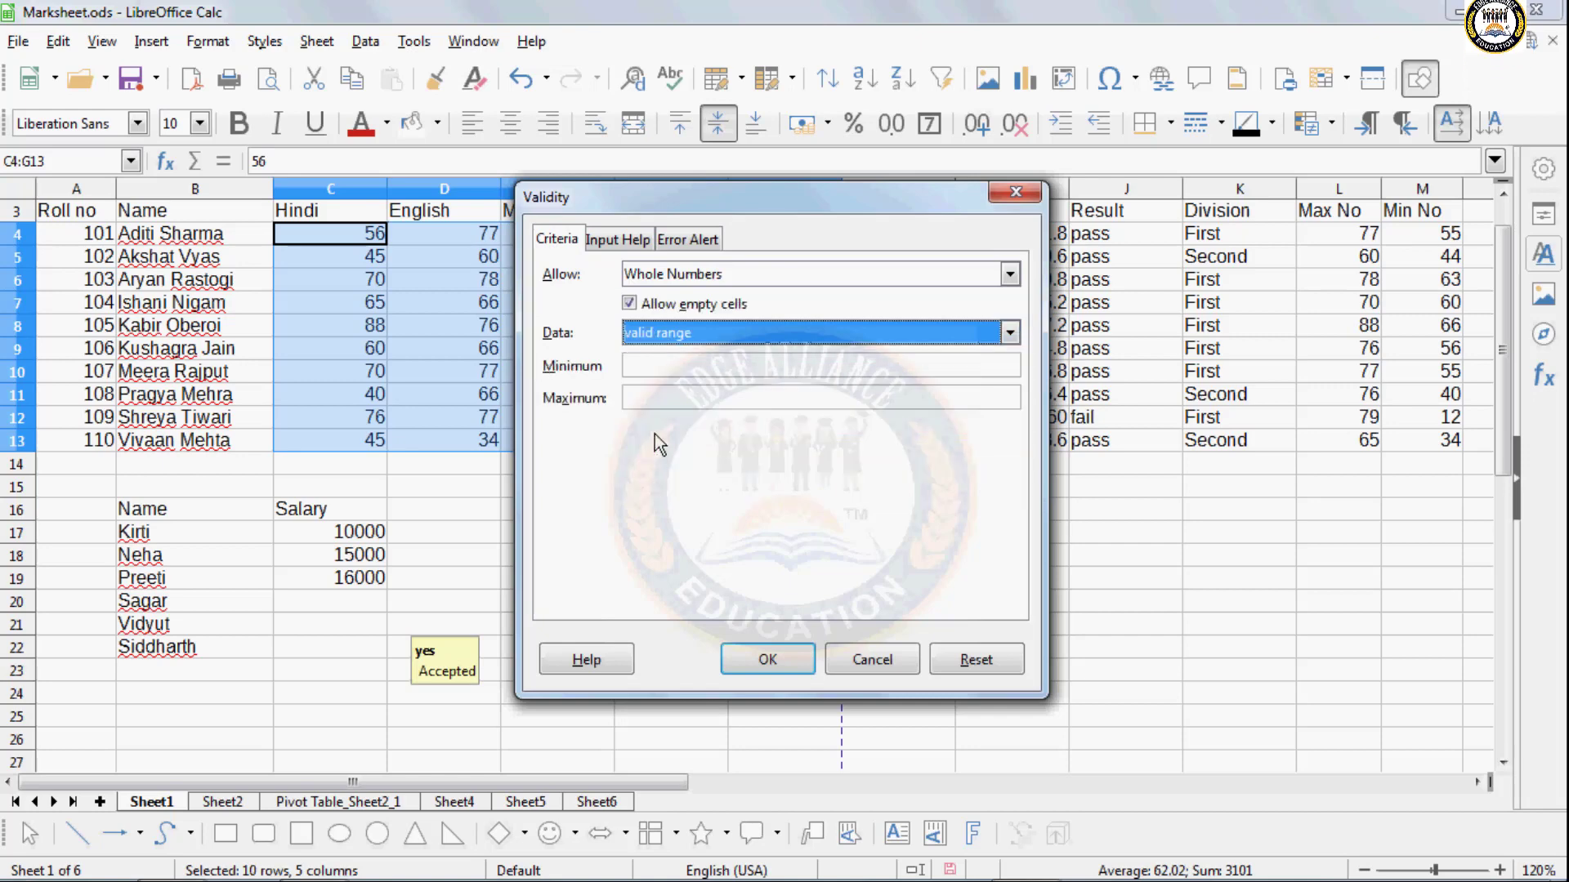
pyautogui.click(656, 371)
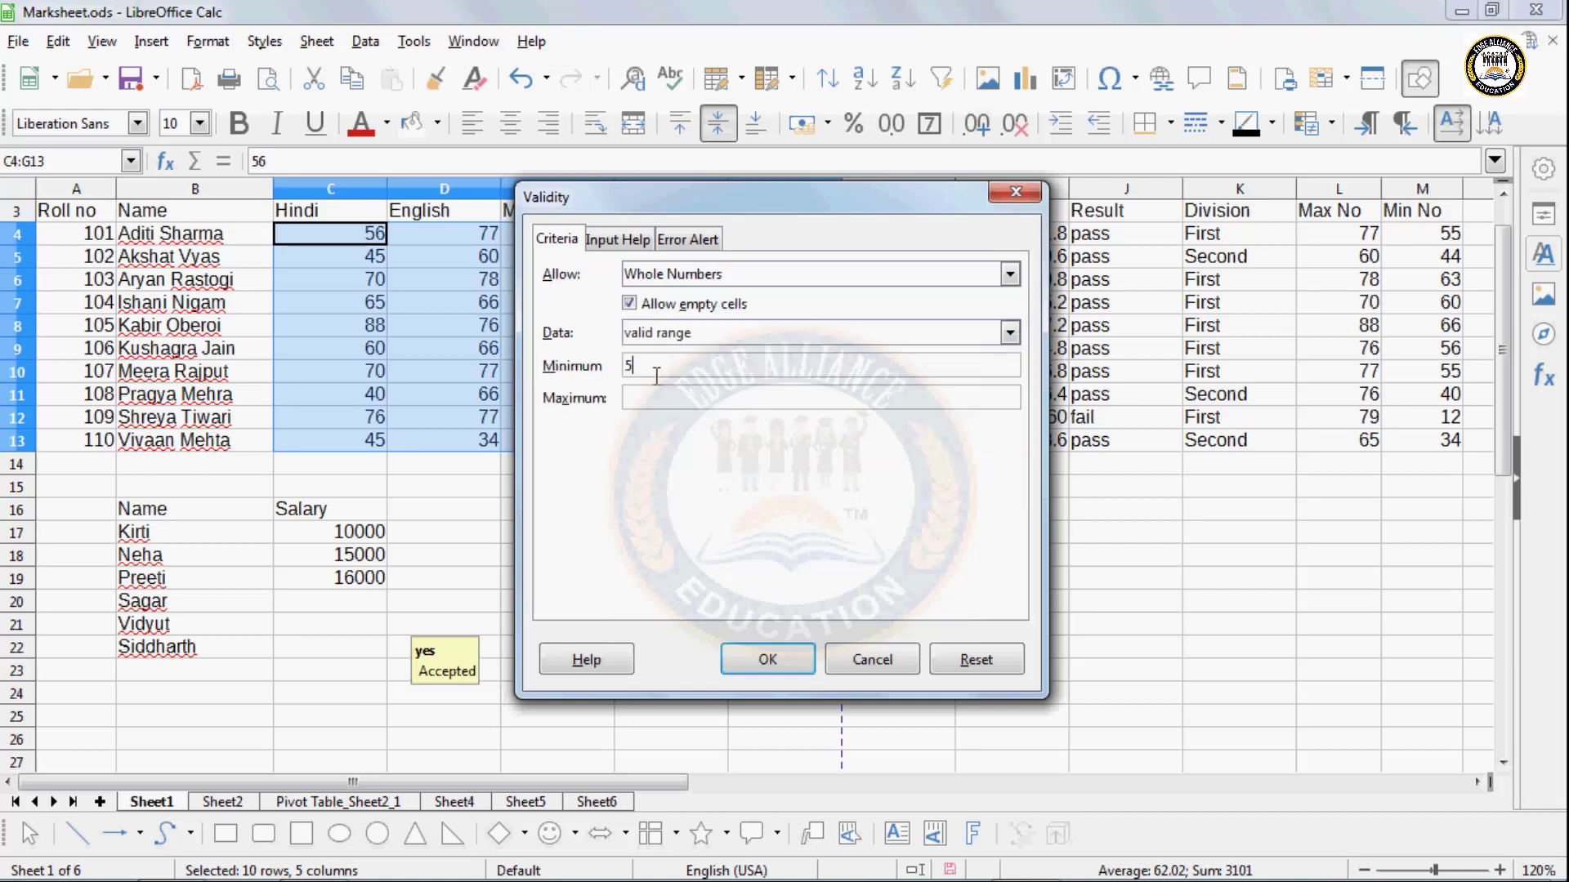
pyautogui.write('50')
pyautogui.click(653, 399)
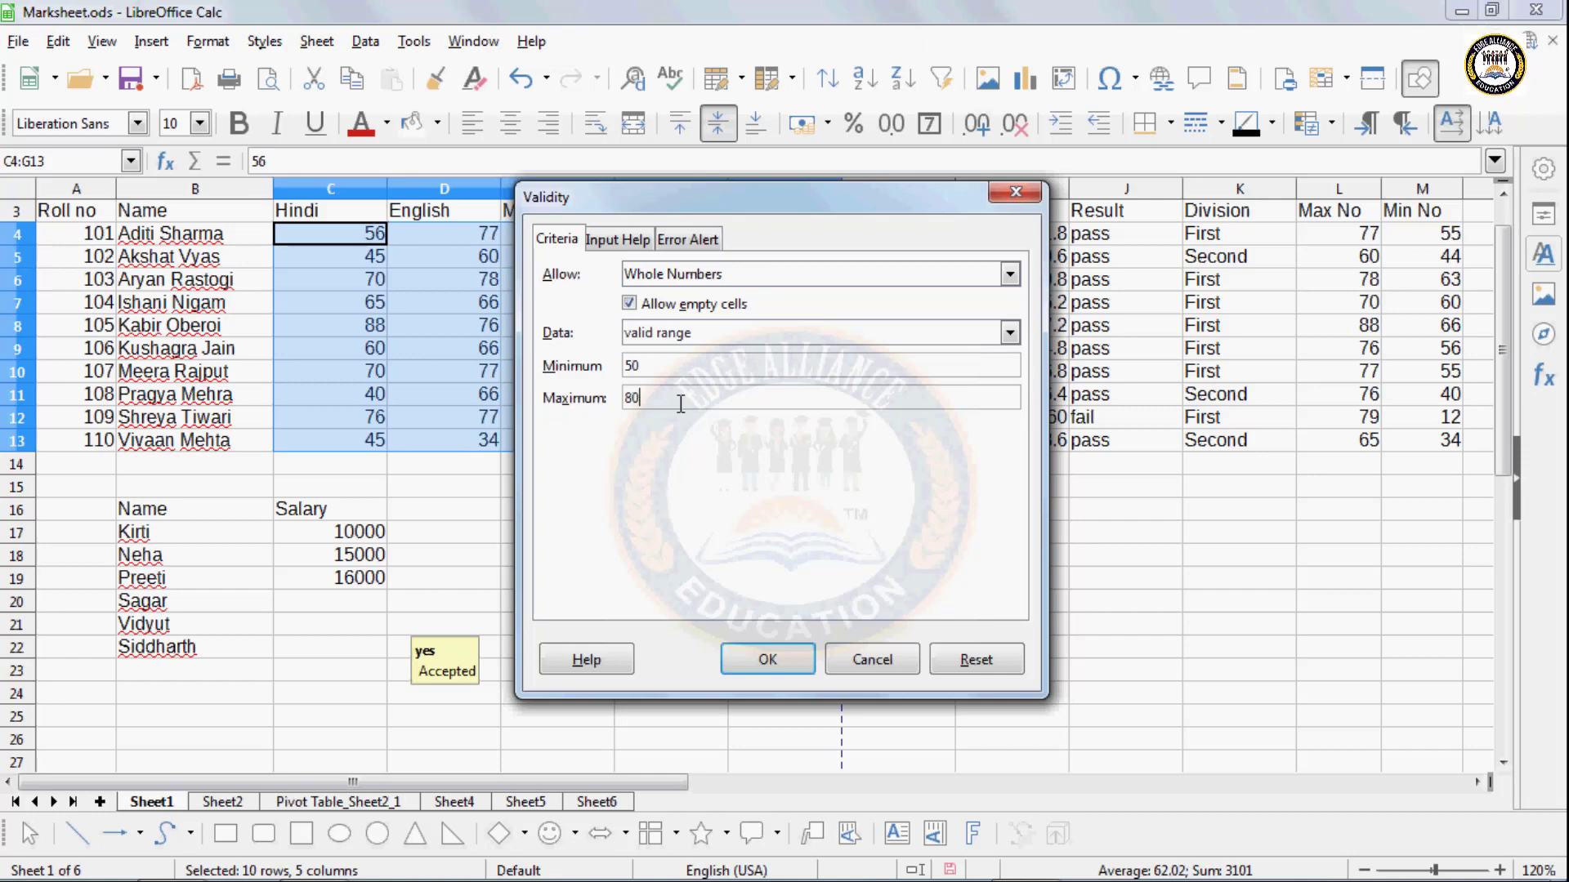
# - Add input help titled "yes" with the message "OK" to the marks validity rule
pyautogui.click(635, 240)
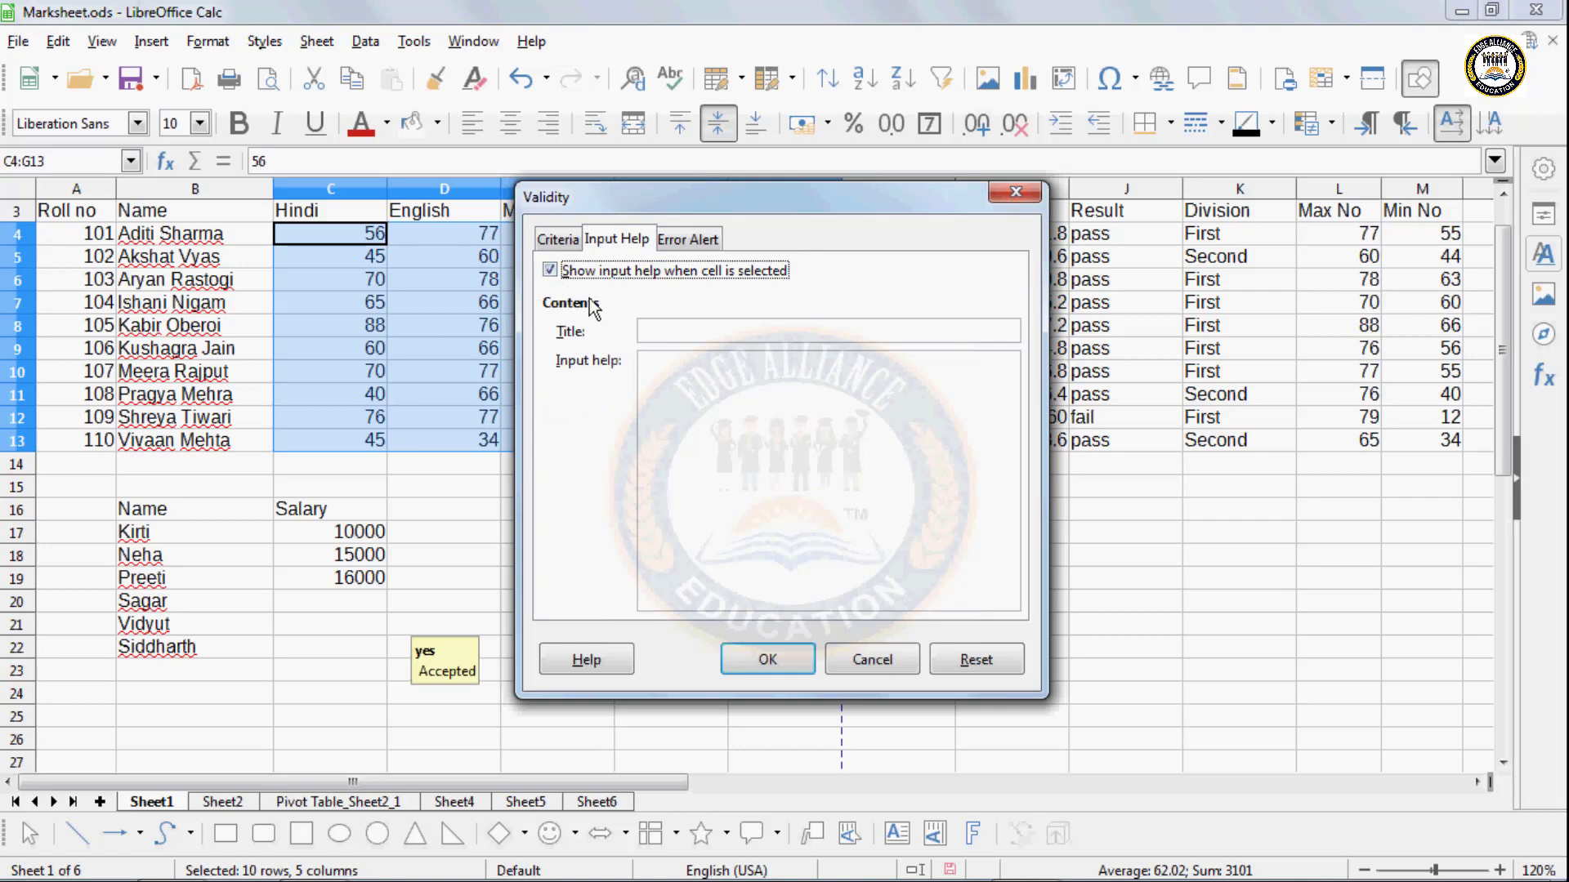
pyautogui.click(661, 330)
pyautogui.write('yes')
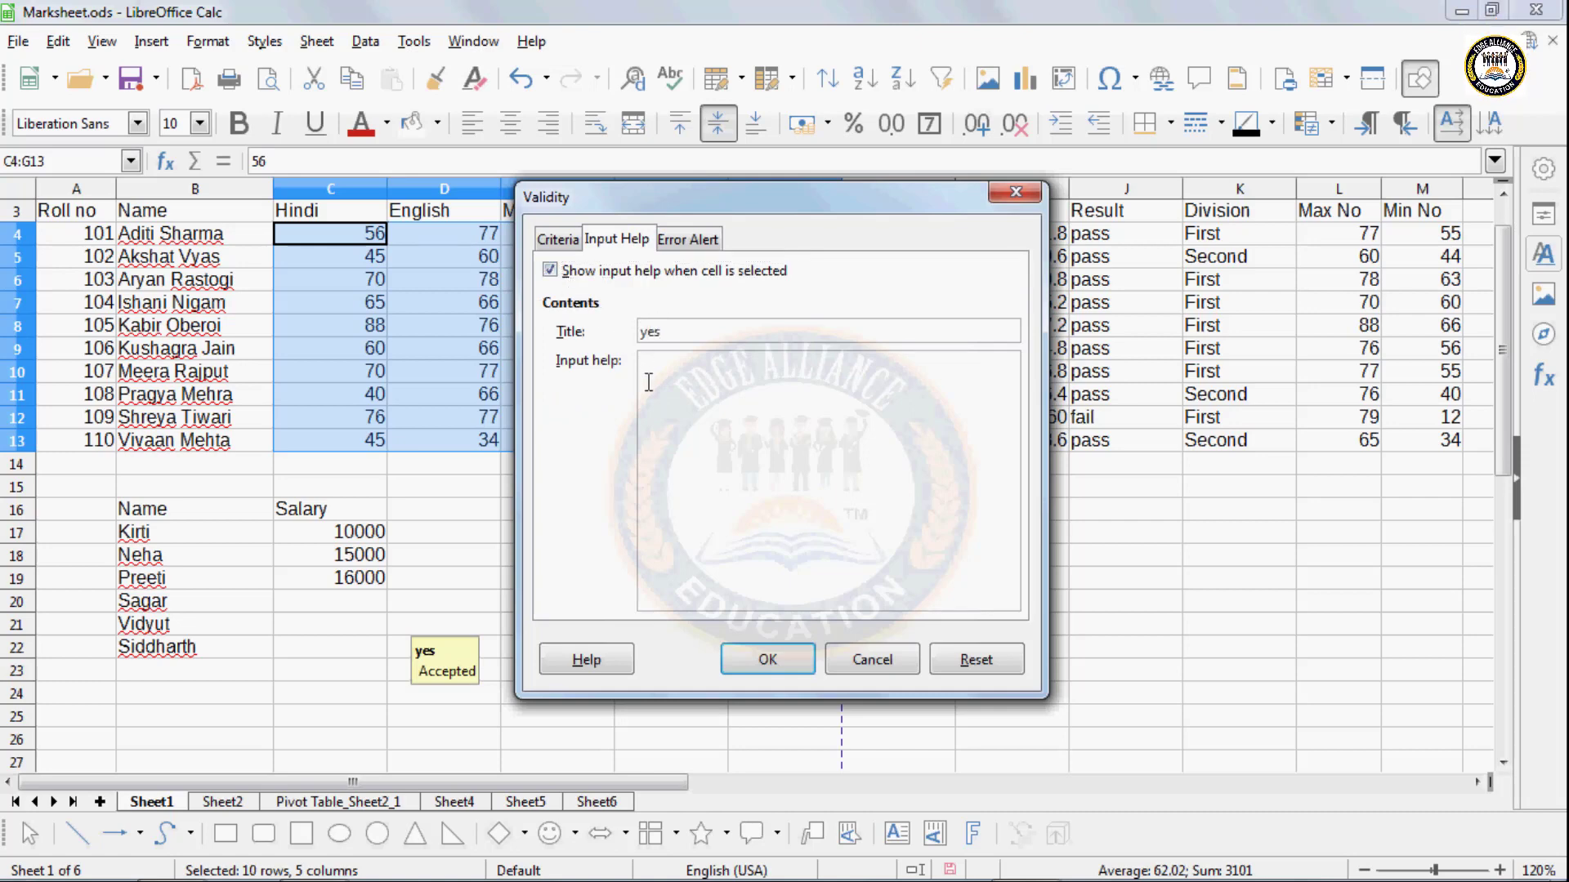
pyautogui.click(648, 381)
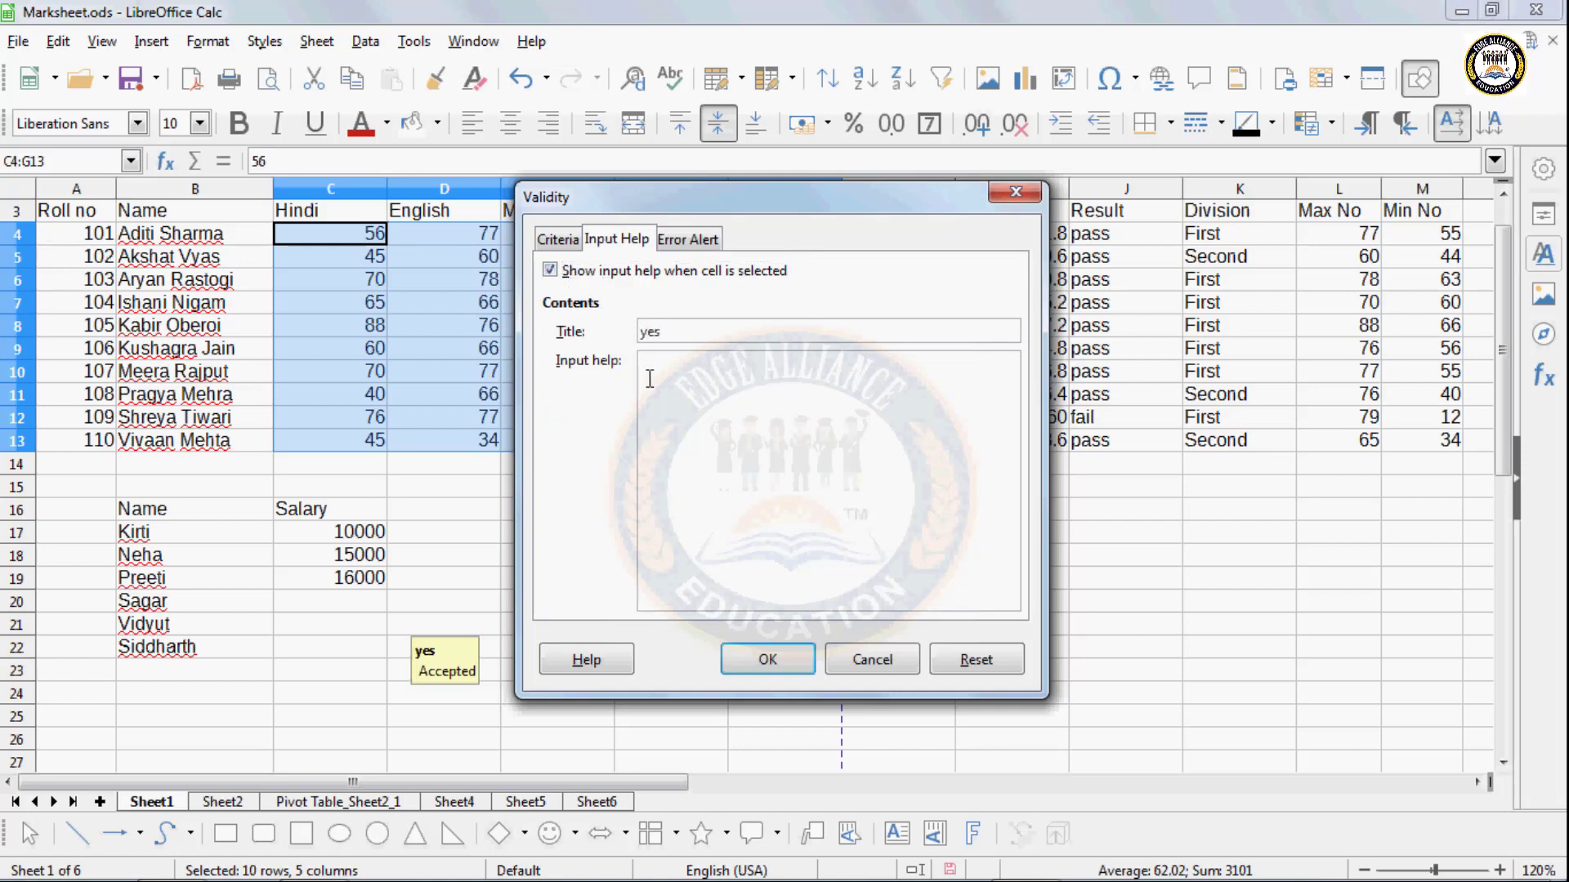
pyautogui.write('C')
# - Give the marks rule a Stop error alert titled "No" with the message "Wrong" and apply the rule
pyautogui.click(688, 239)
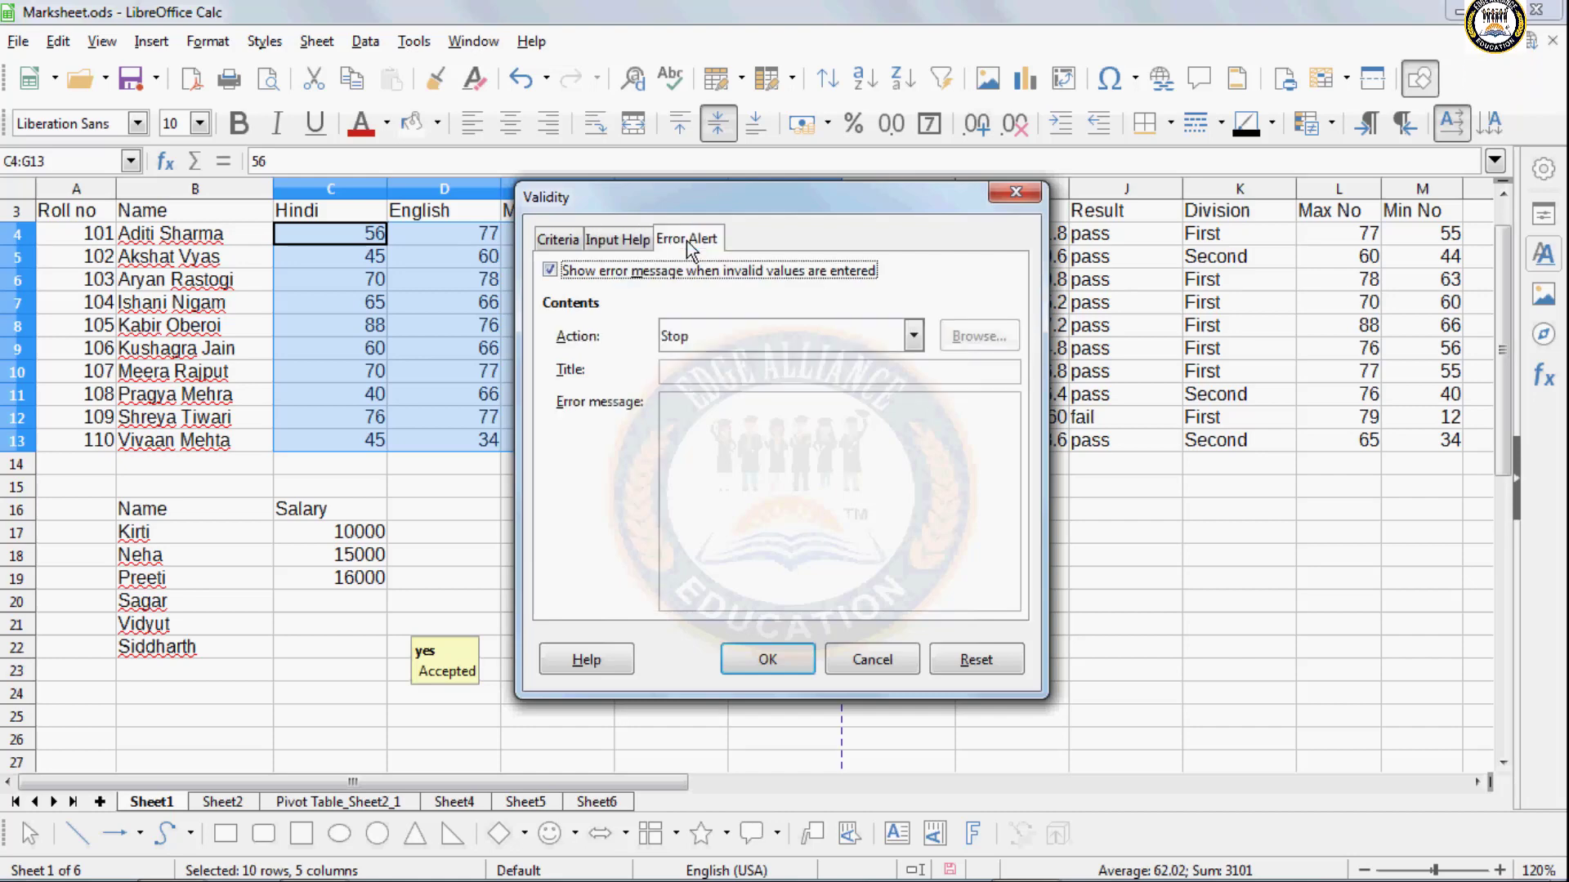
pyautogui.click(690, 375)
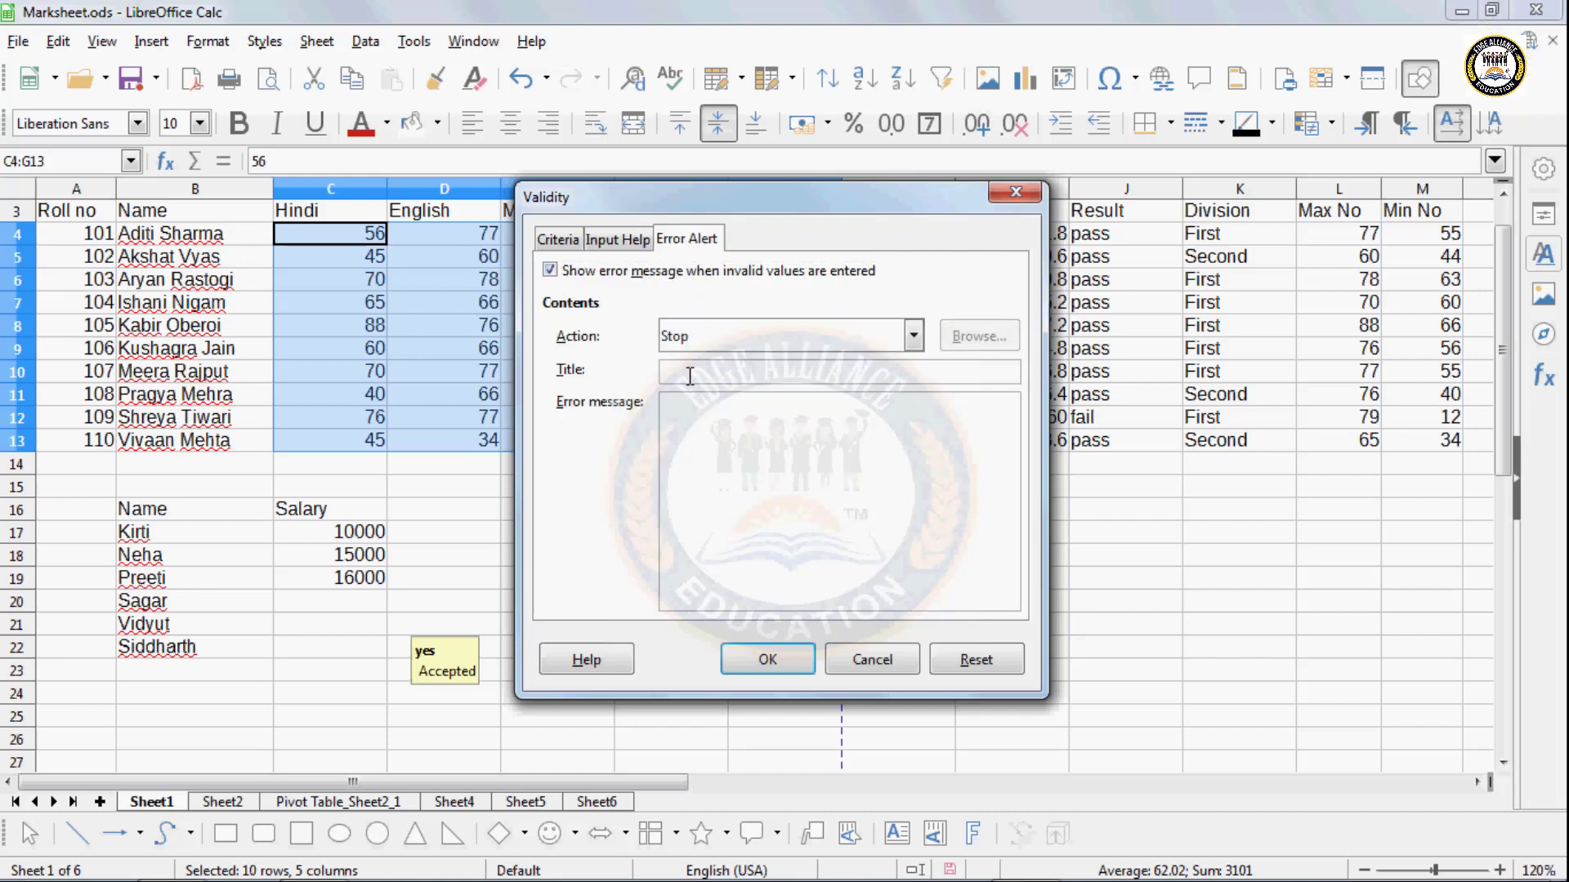
pyautogui.write('No')
pyautogui.click(681, 412)
pyautogui.write('Wrong')
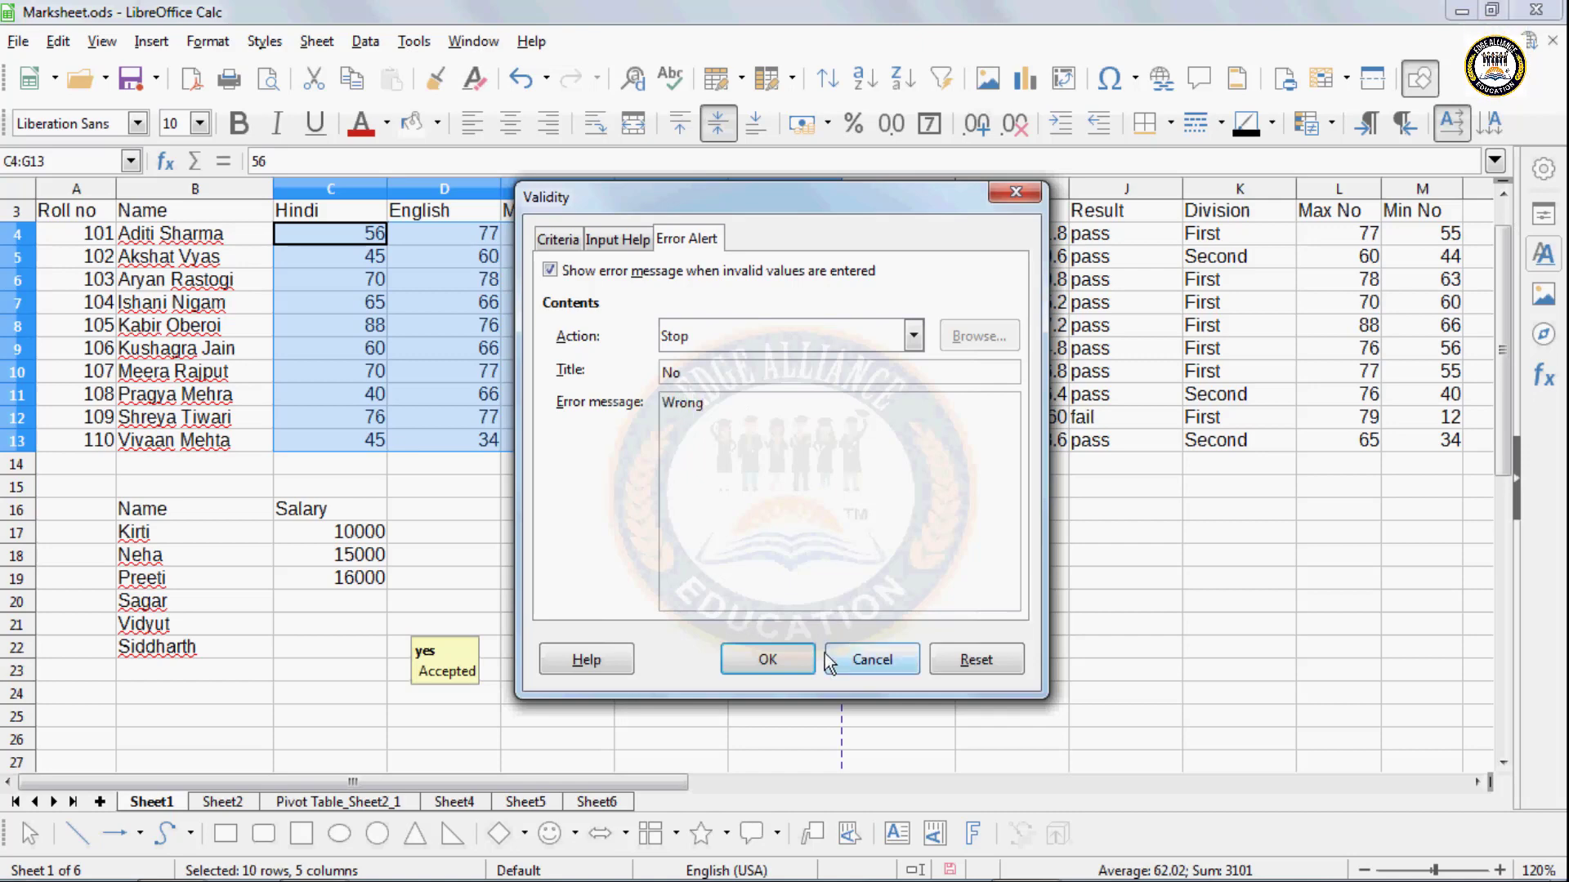
pyautogui.click(797, 661)
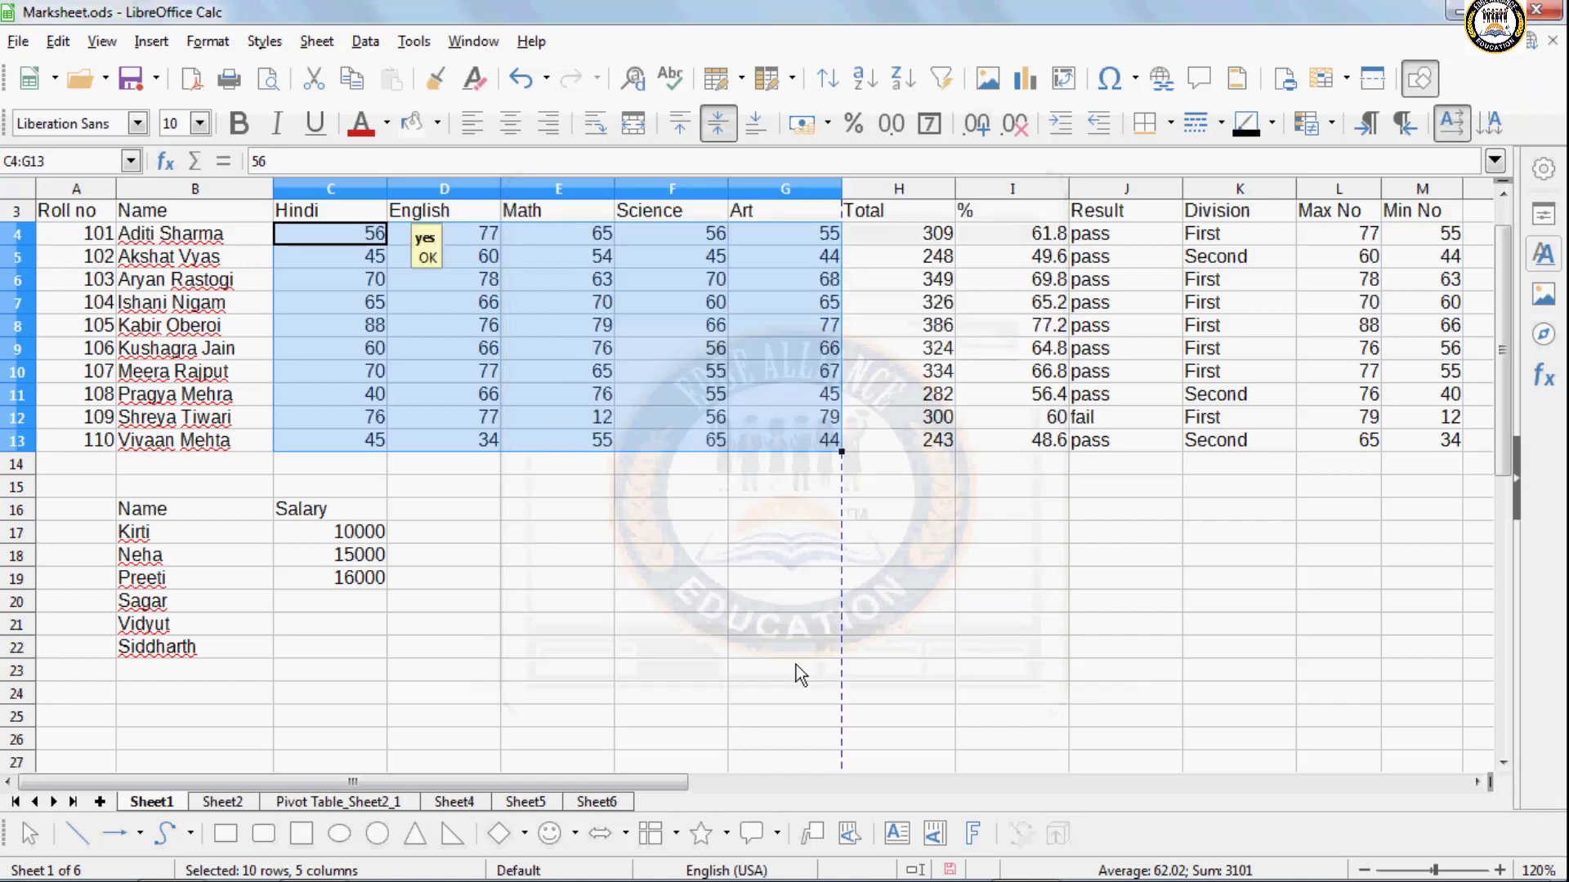
# - Select several cells across the Hindi, English and Math marks to check their input help
pyautogui.click(355, 312)
pyautogui.click(360, 349)
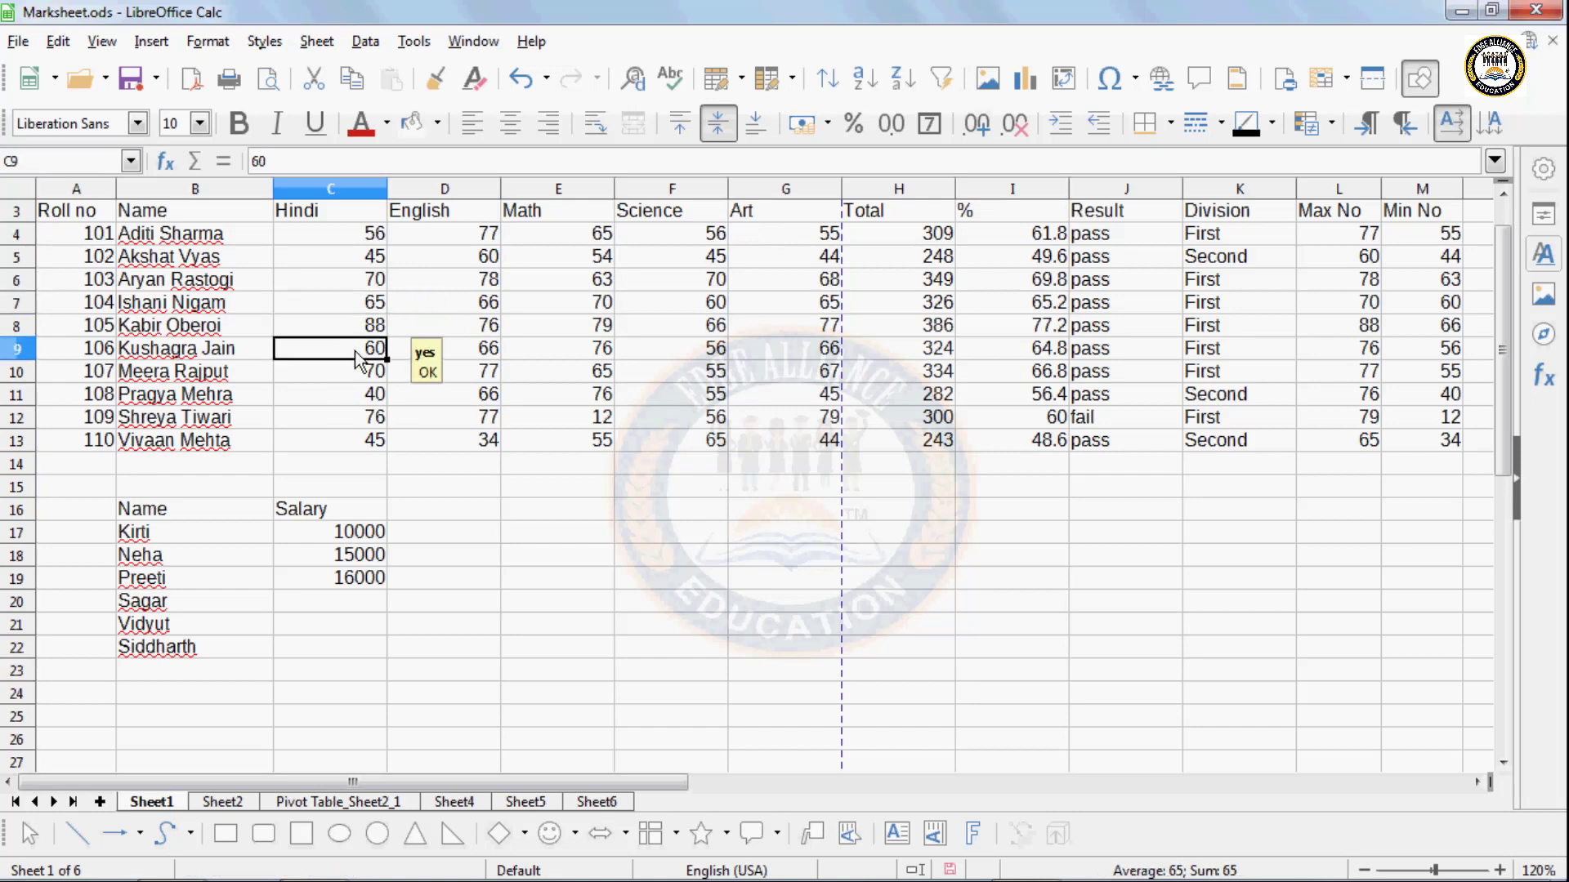
pyautogui.click(437, 395)
pyautogui.click(540, 396)
pyautogui.click(585, 352)
pyautogui.click(583, 311)
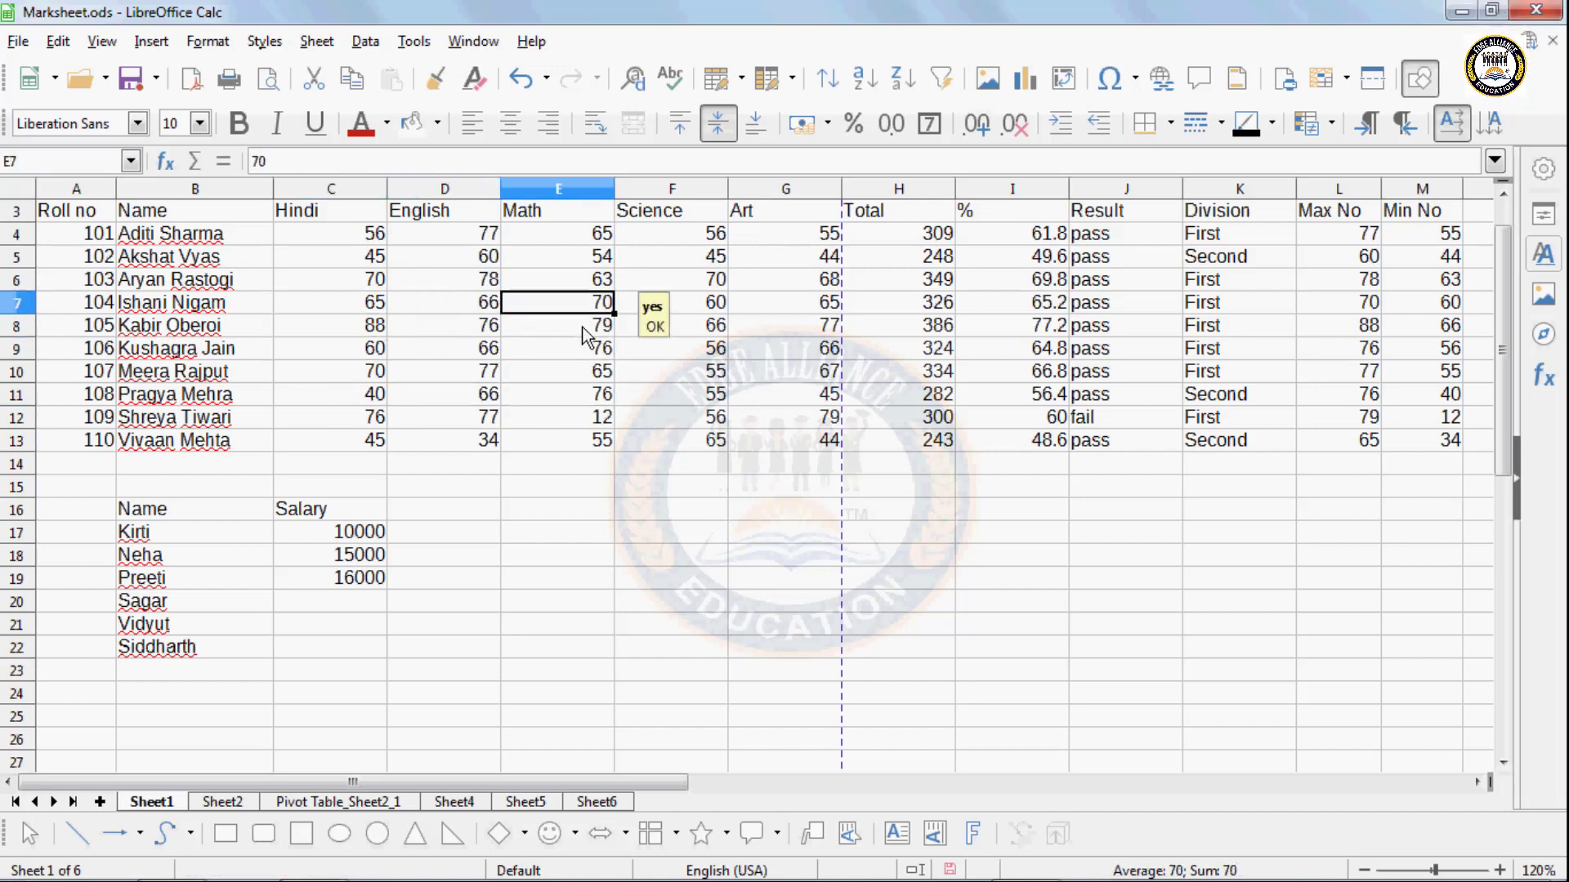
# - Try to enter the out-of-range mark 90 in cell E8 and dismiss the stop alert
pyautogui.click(583, 329)
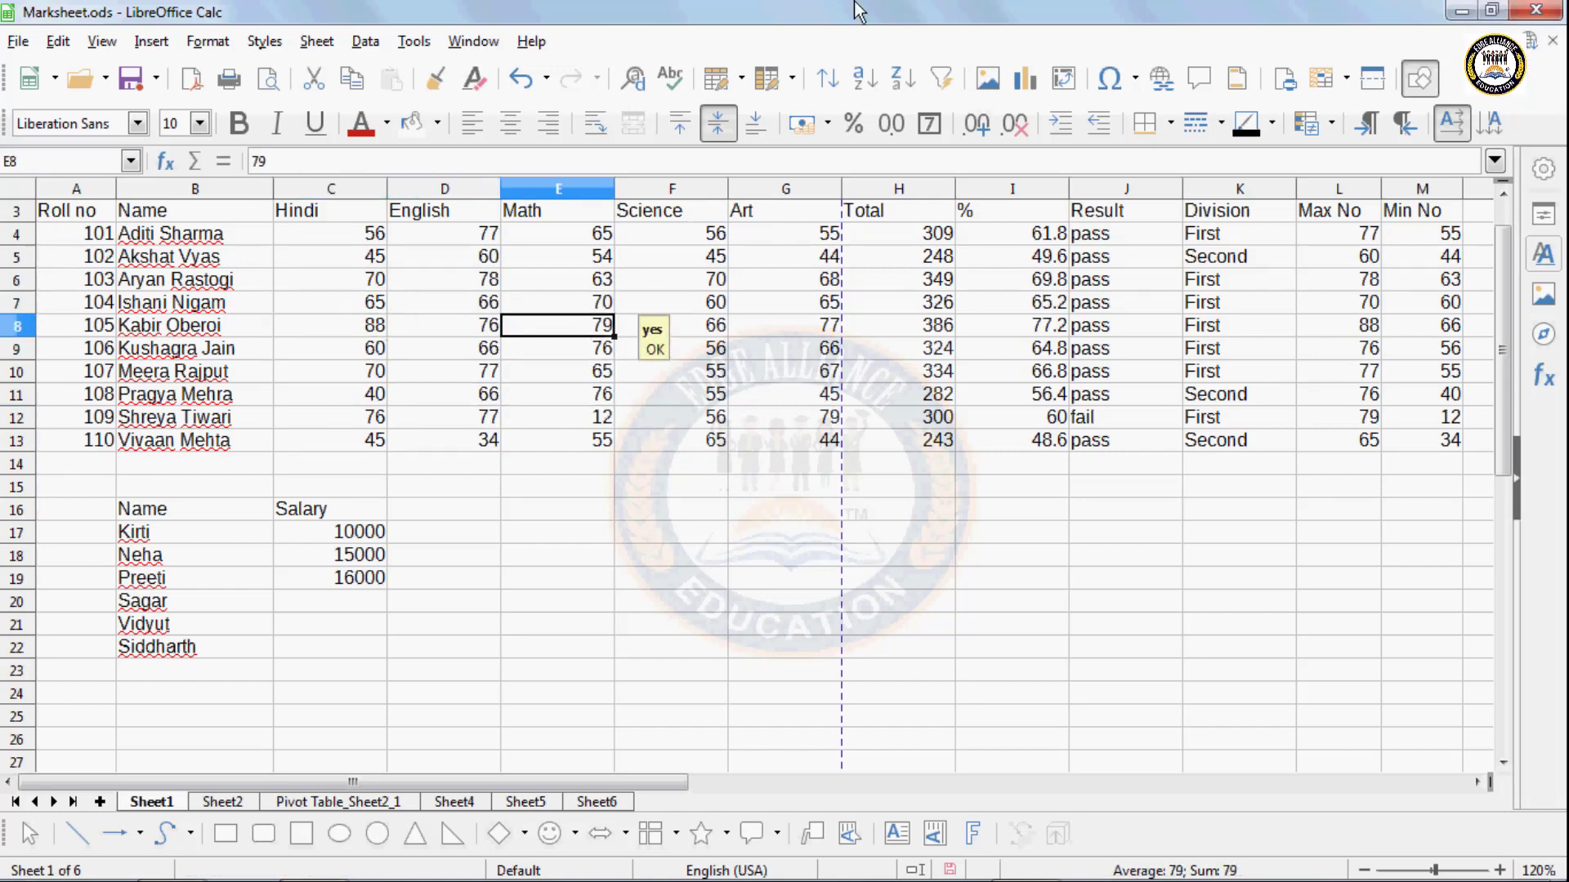
pyautogui.write('90')
pyautogui.press('Return')
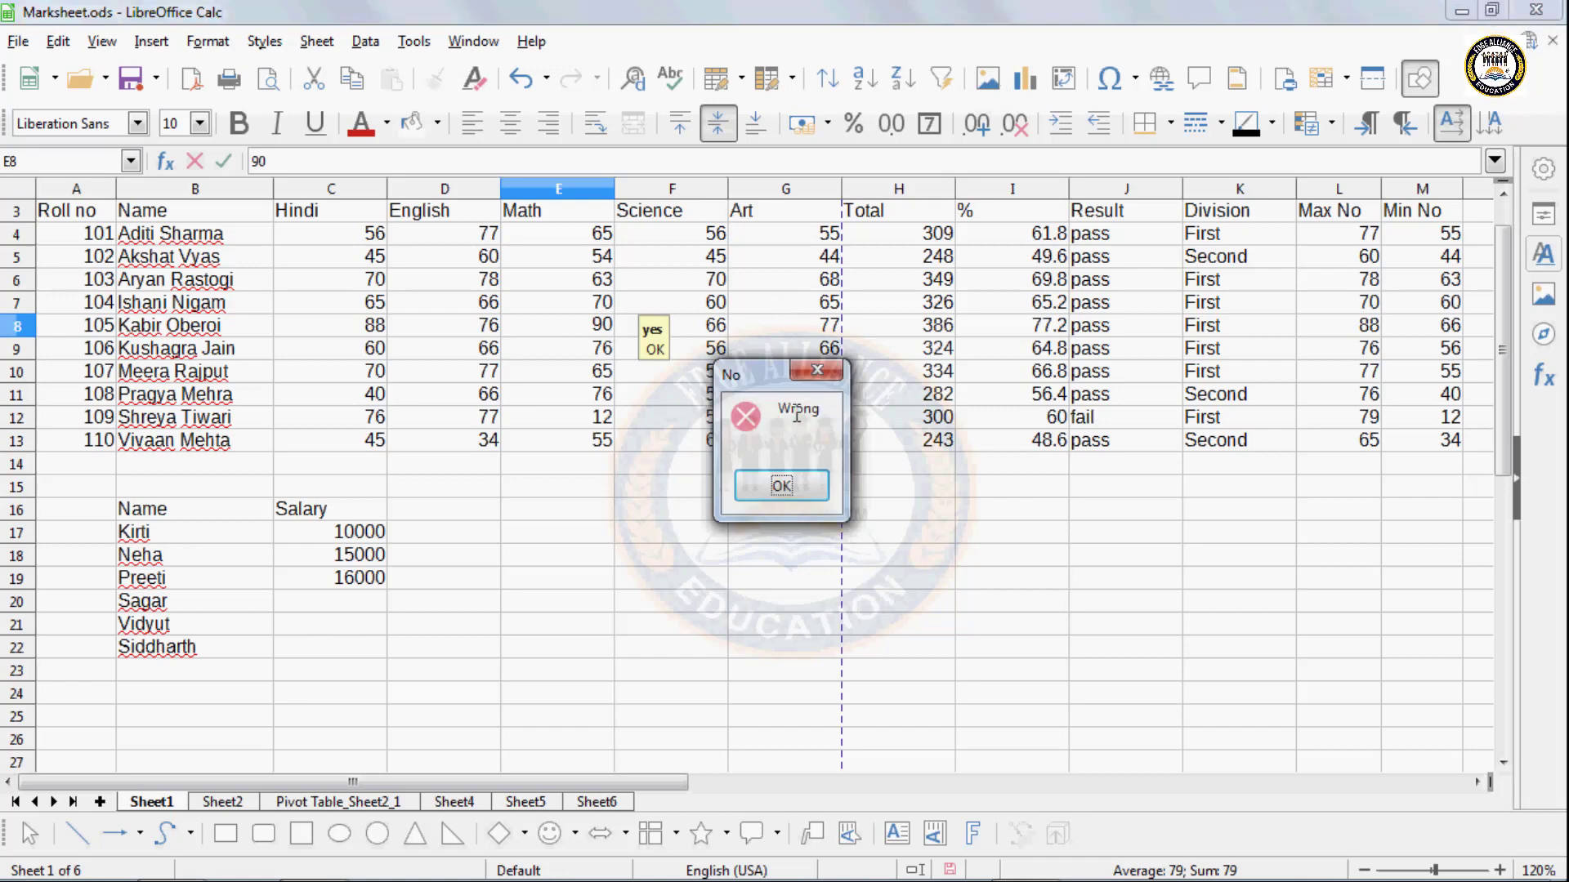
pyautogui.click(782, 486)
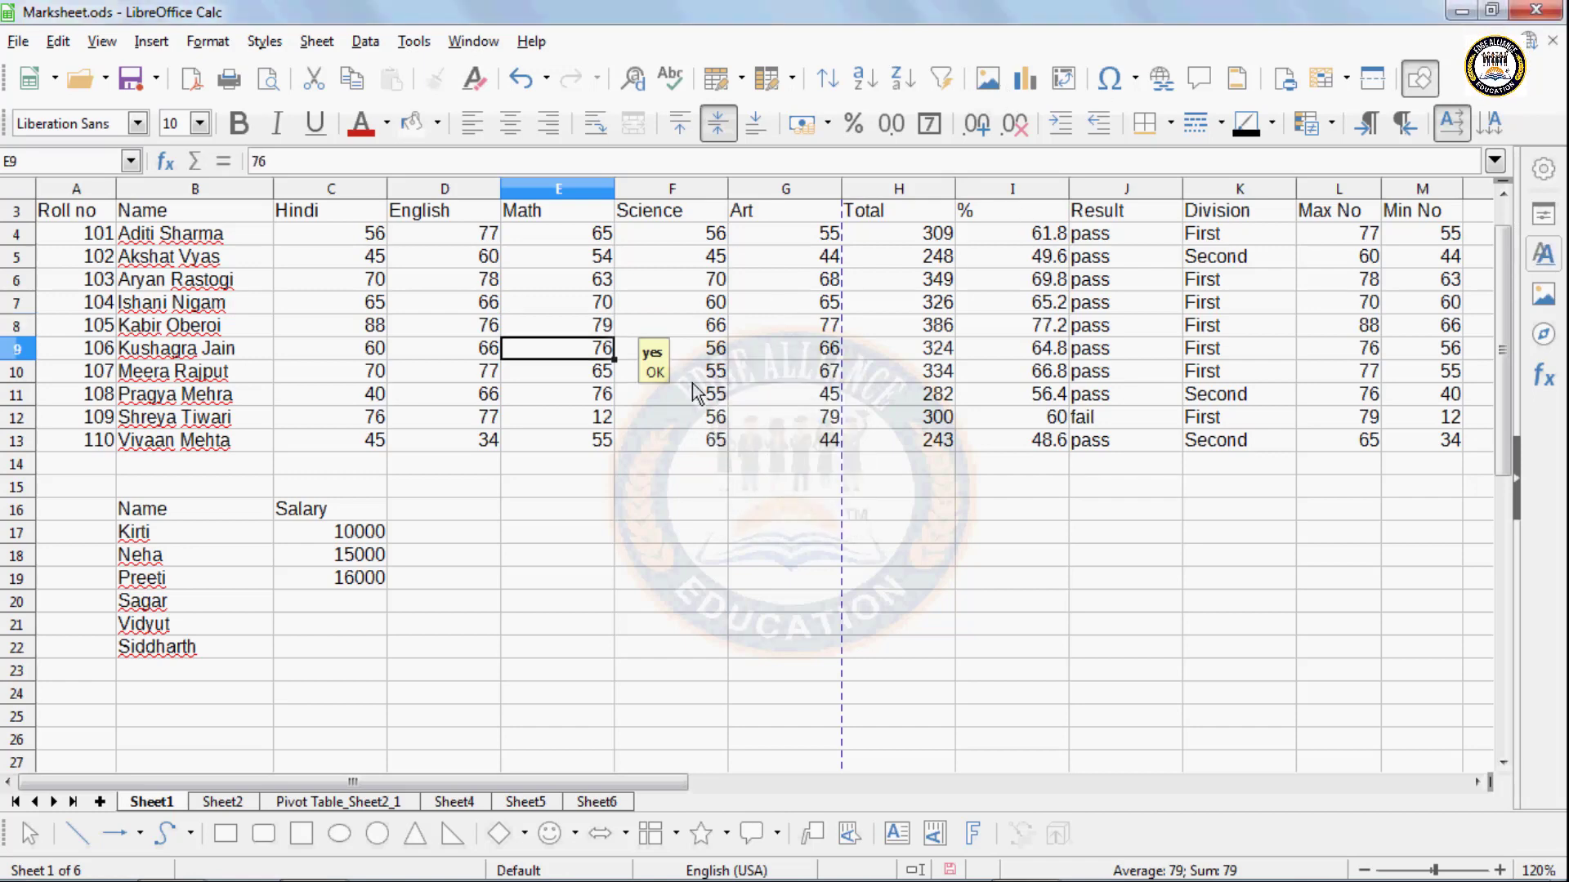
# - Reselect cell E8, try to enter the out-of-range mark 8 and dismiss the alert
pyautogui.click(620, 327)
pyautogui.click(608, 327)
pyautogui.write('8')
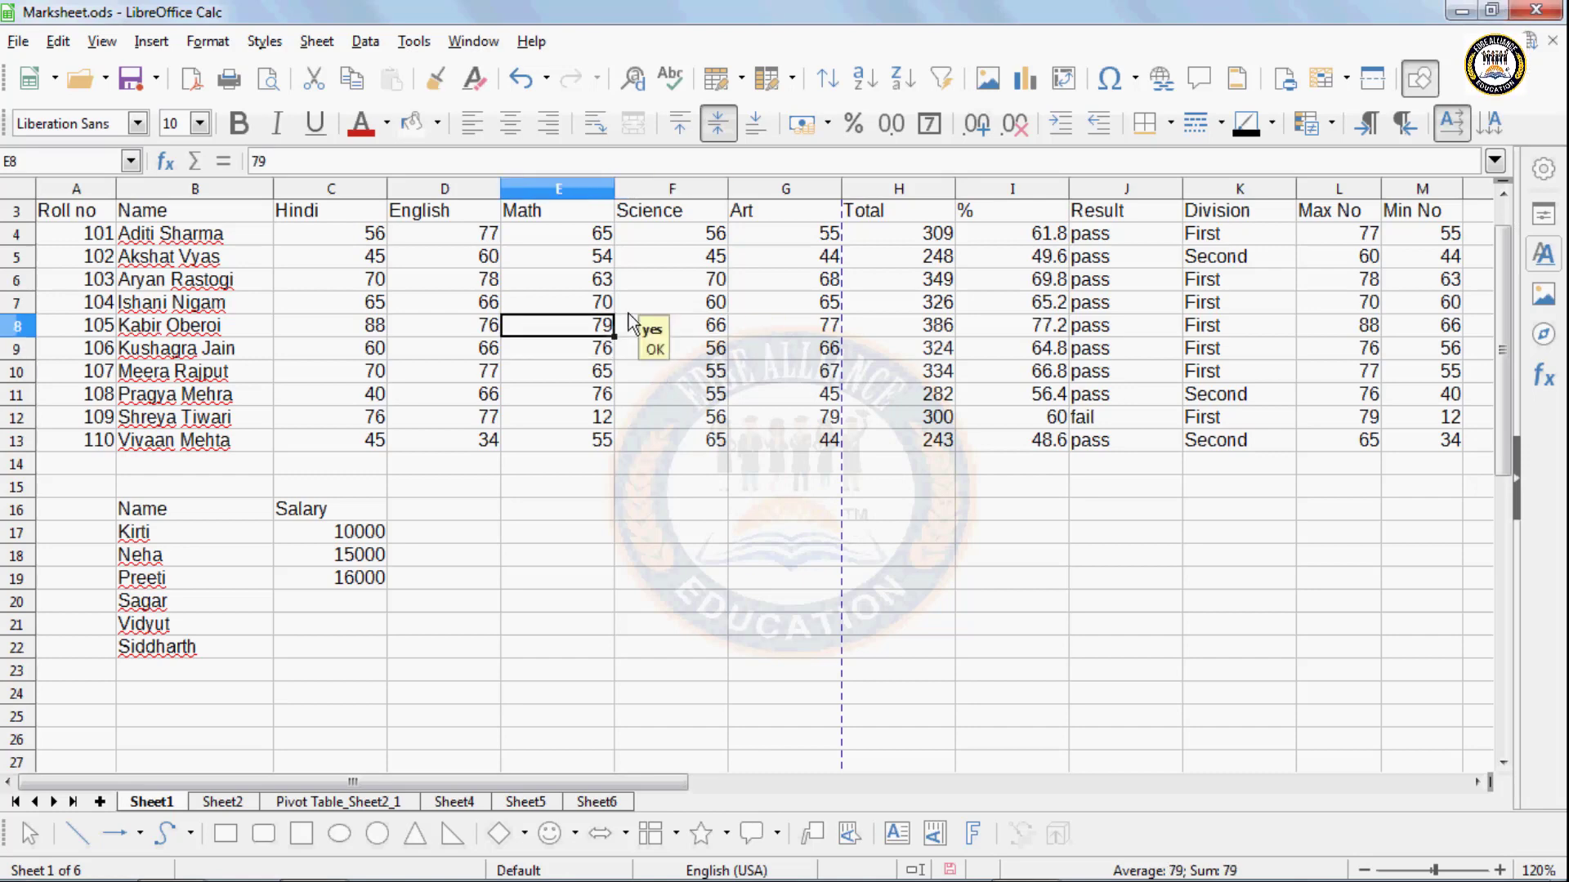
pyautogui.press('Return')
pyautogui.press('Return')
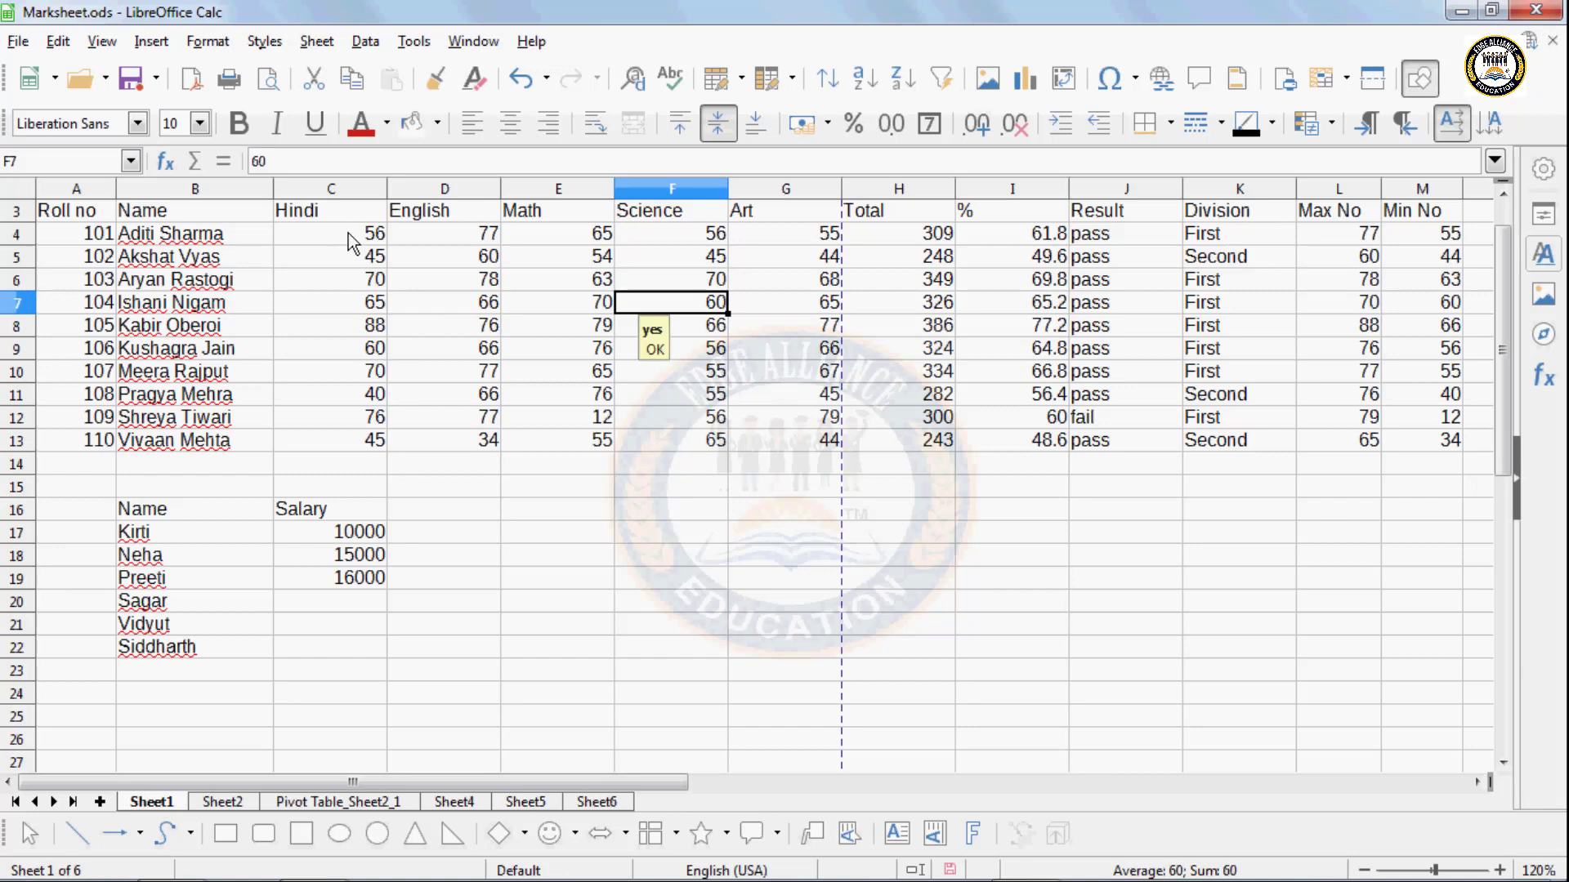
# - Reset the validity criteria of the subject marks in C4:G13 to allow all values
pyautogui.moveTo(350, 236); pyautogui.dragTo(747, 445)
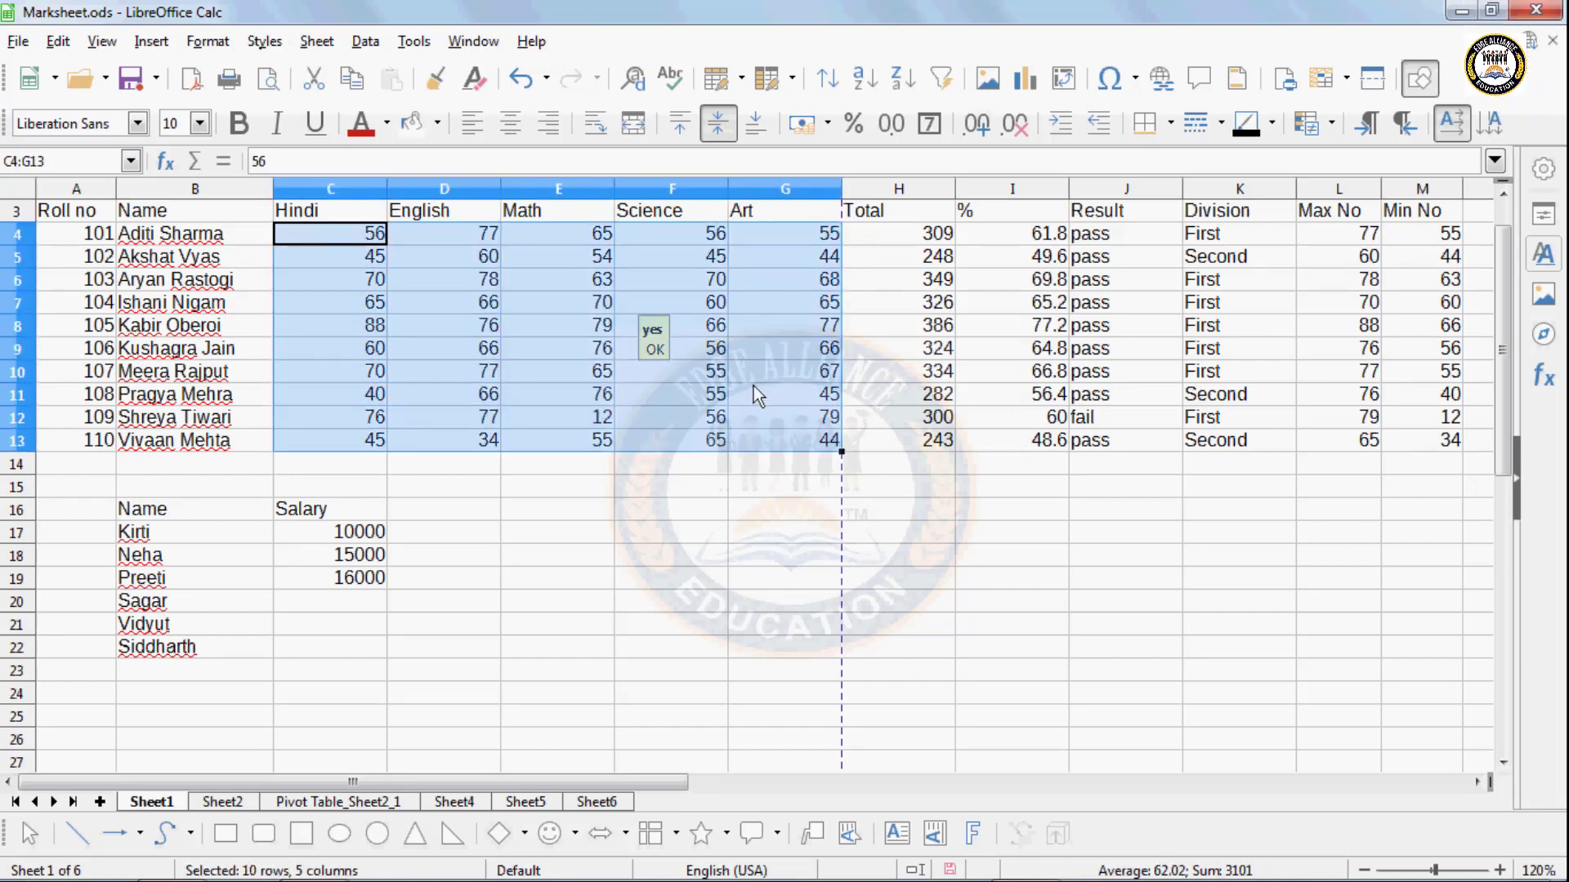
pyautogui.click(365, 41)
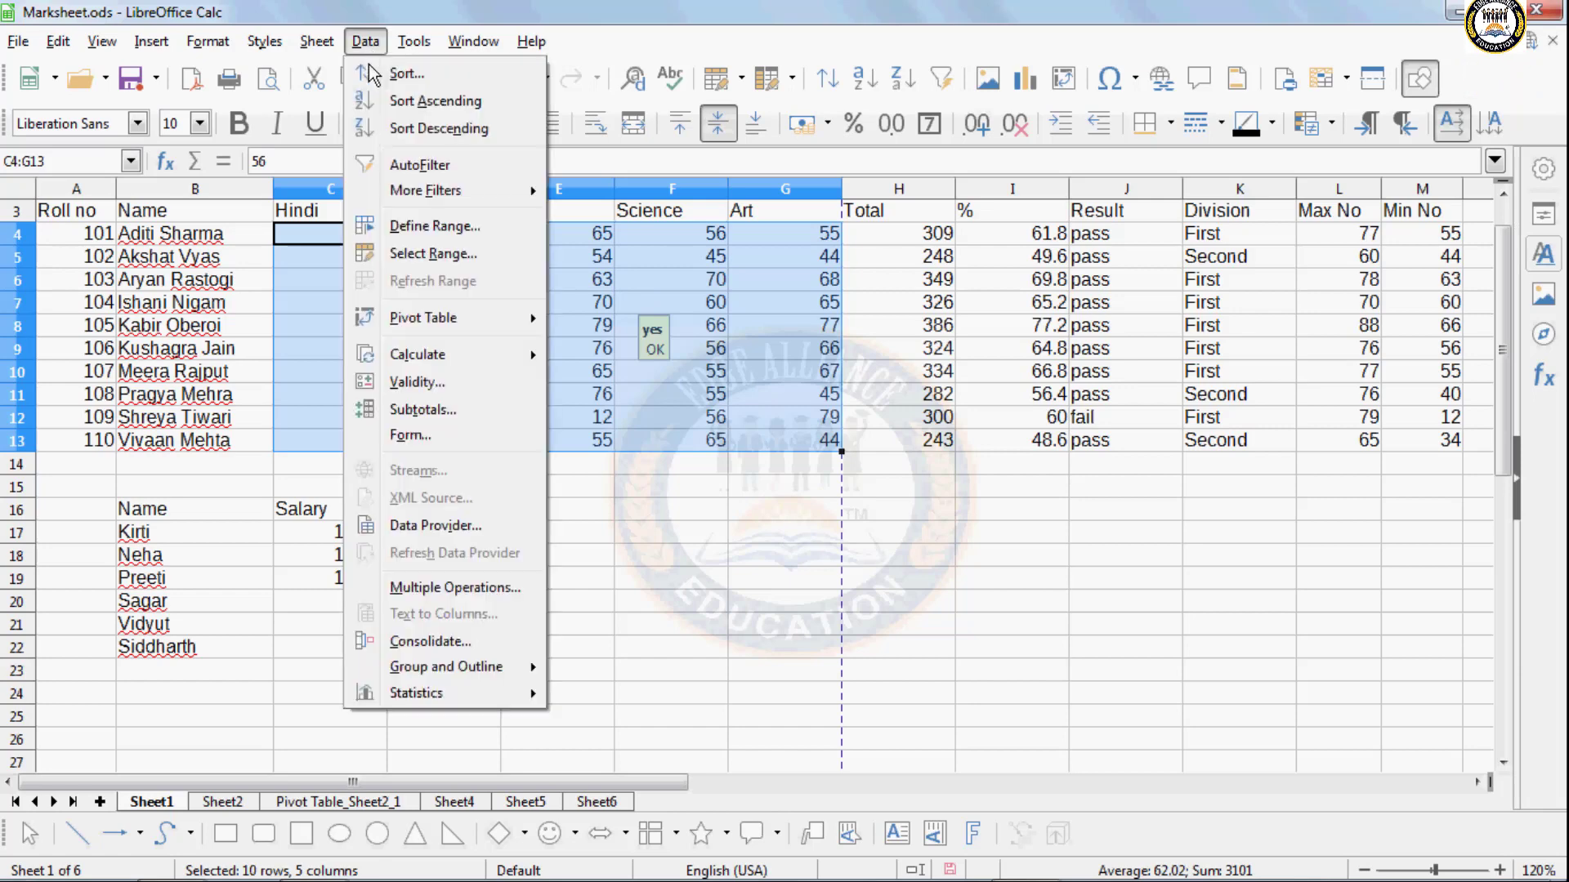
pyautogui.click(395, 377)
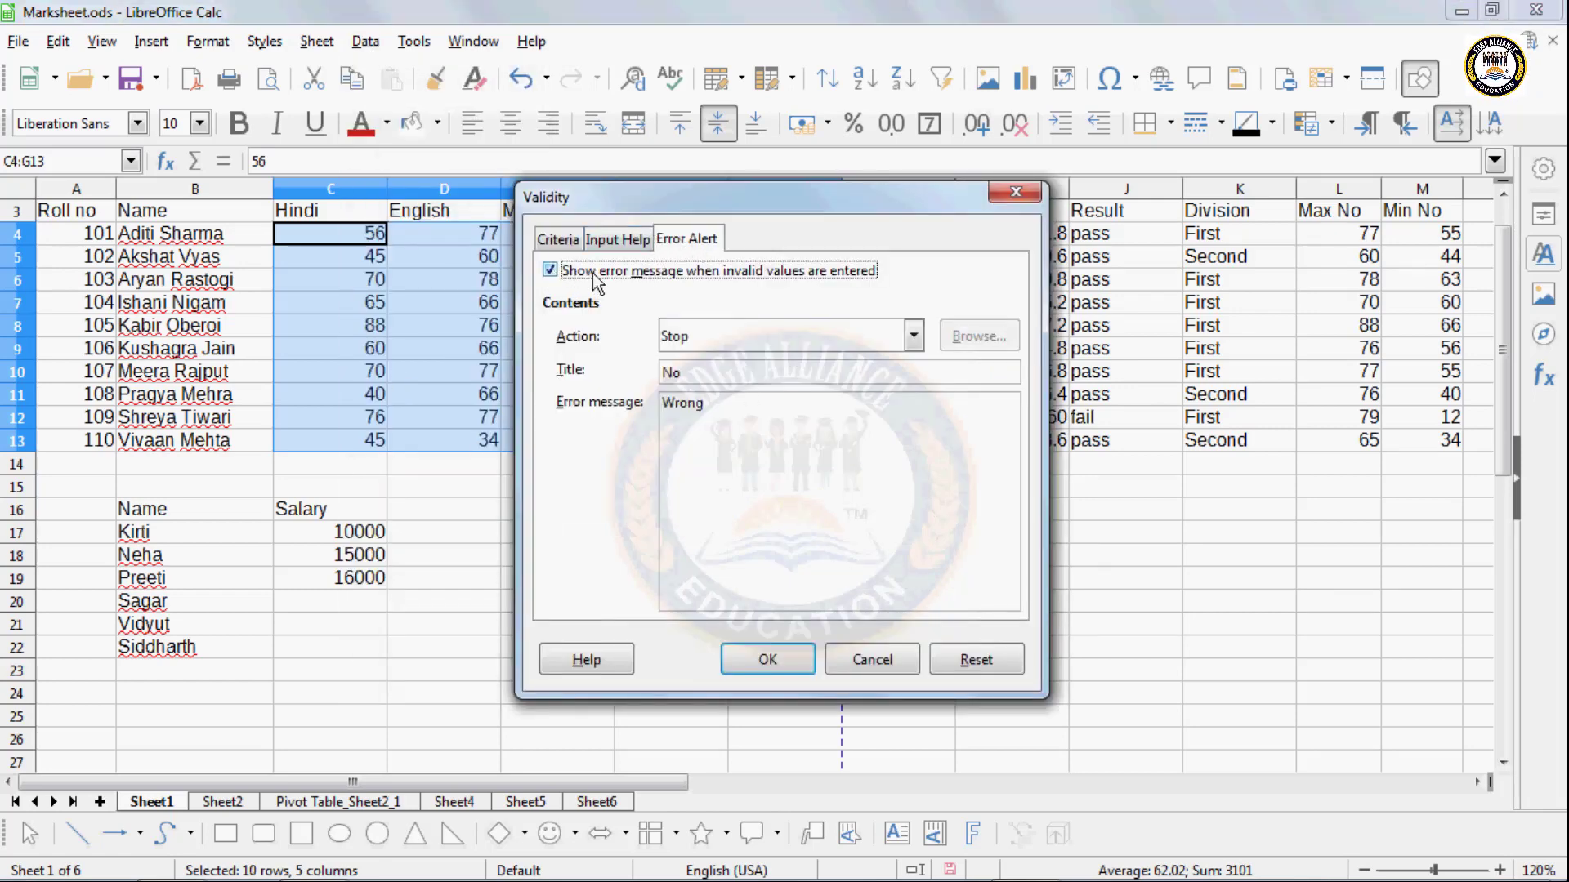
pyautogui.click(645, 242)
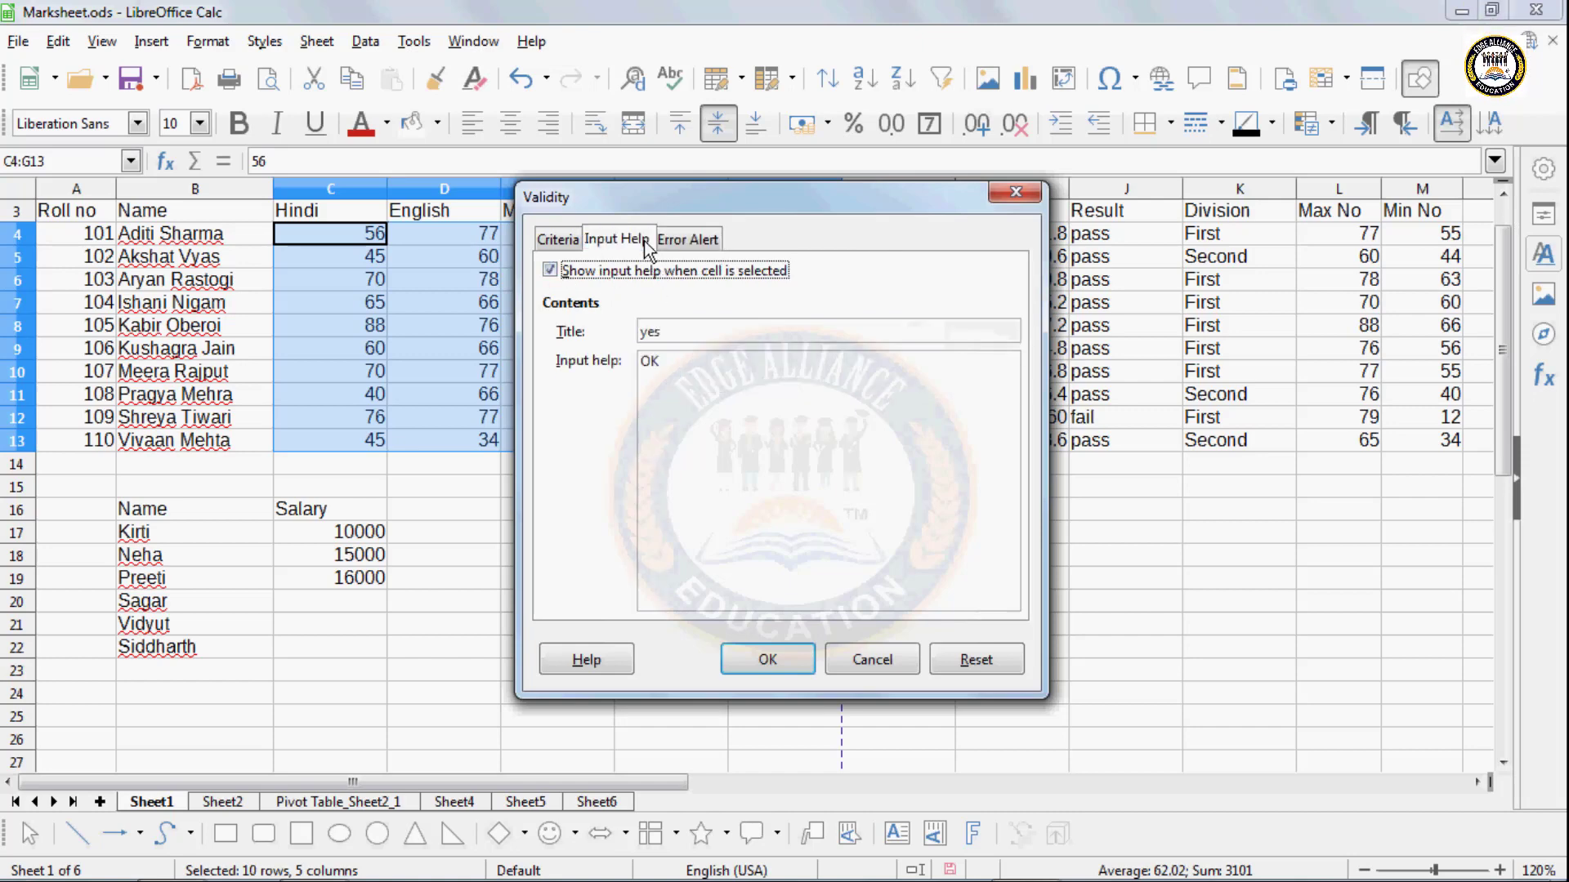
pyautogui.click(557, 239)
pyautogui.click(650, 282)
pyautogui.click(649, 297)
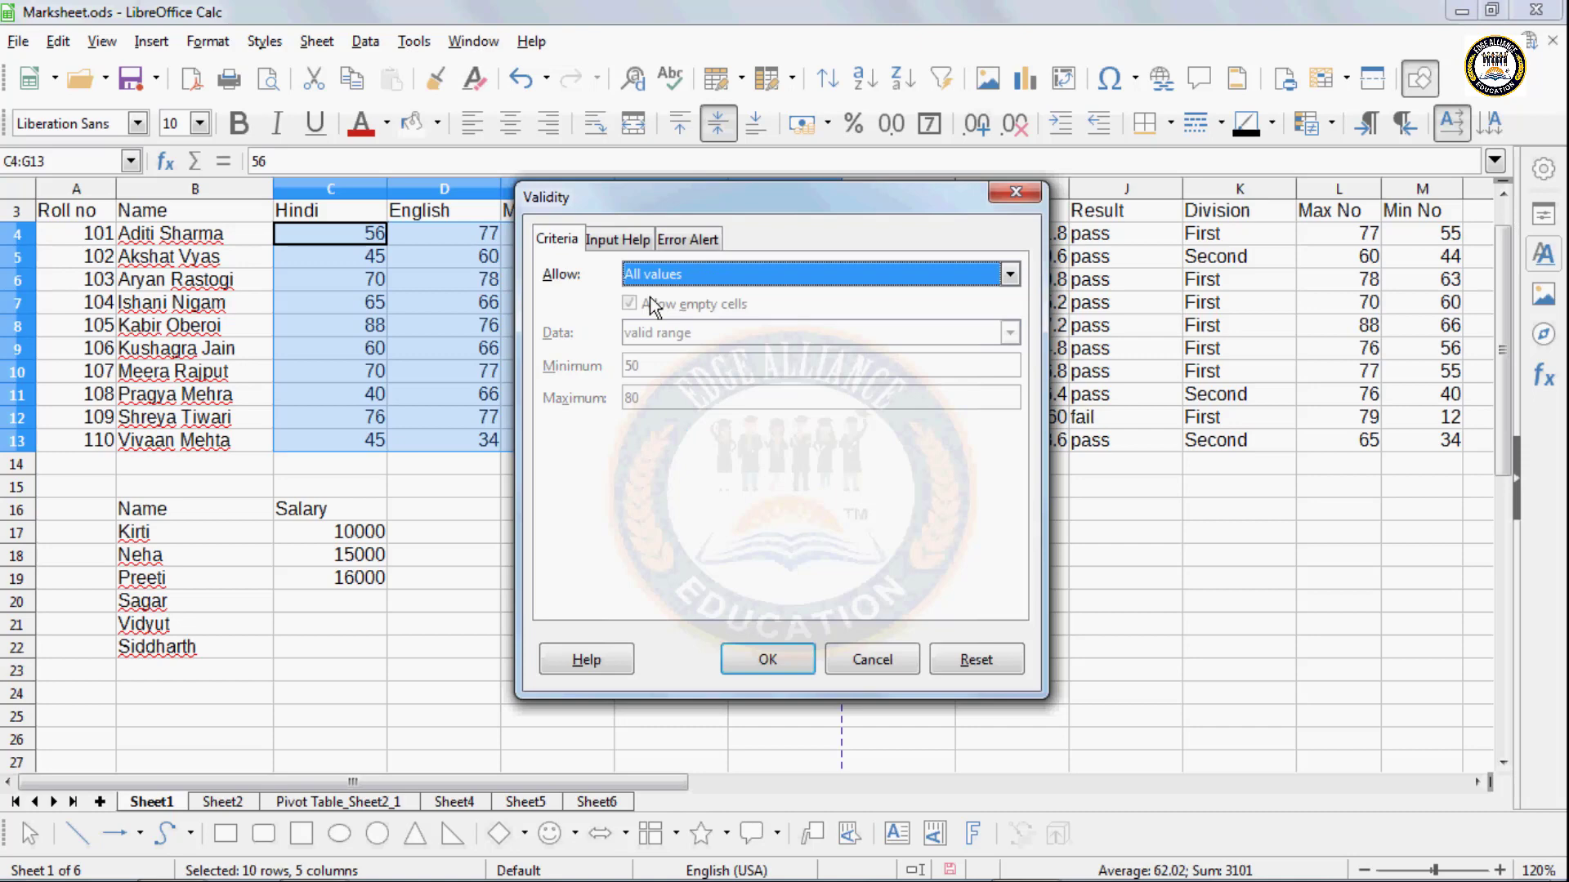
pyautogui.click(767, 659)
# - Select cells across the Hindi, English, Math, Science and Art marks to check whether any input help still appears
pyautogui.click(450, 347)
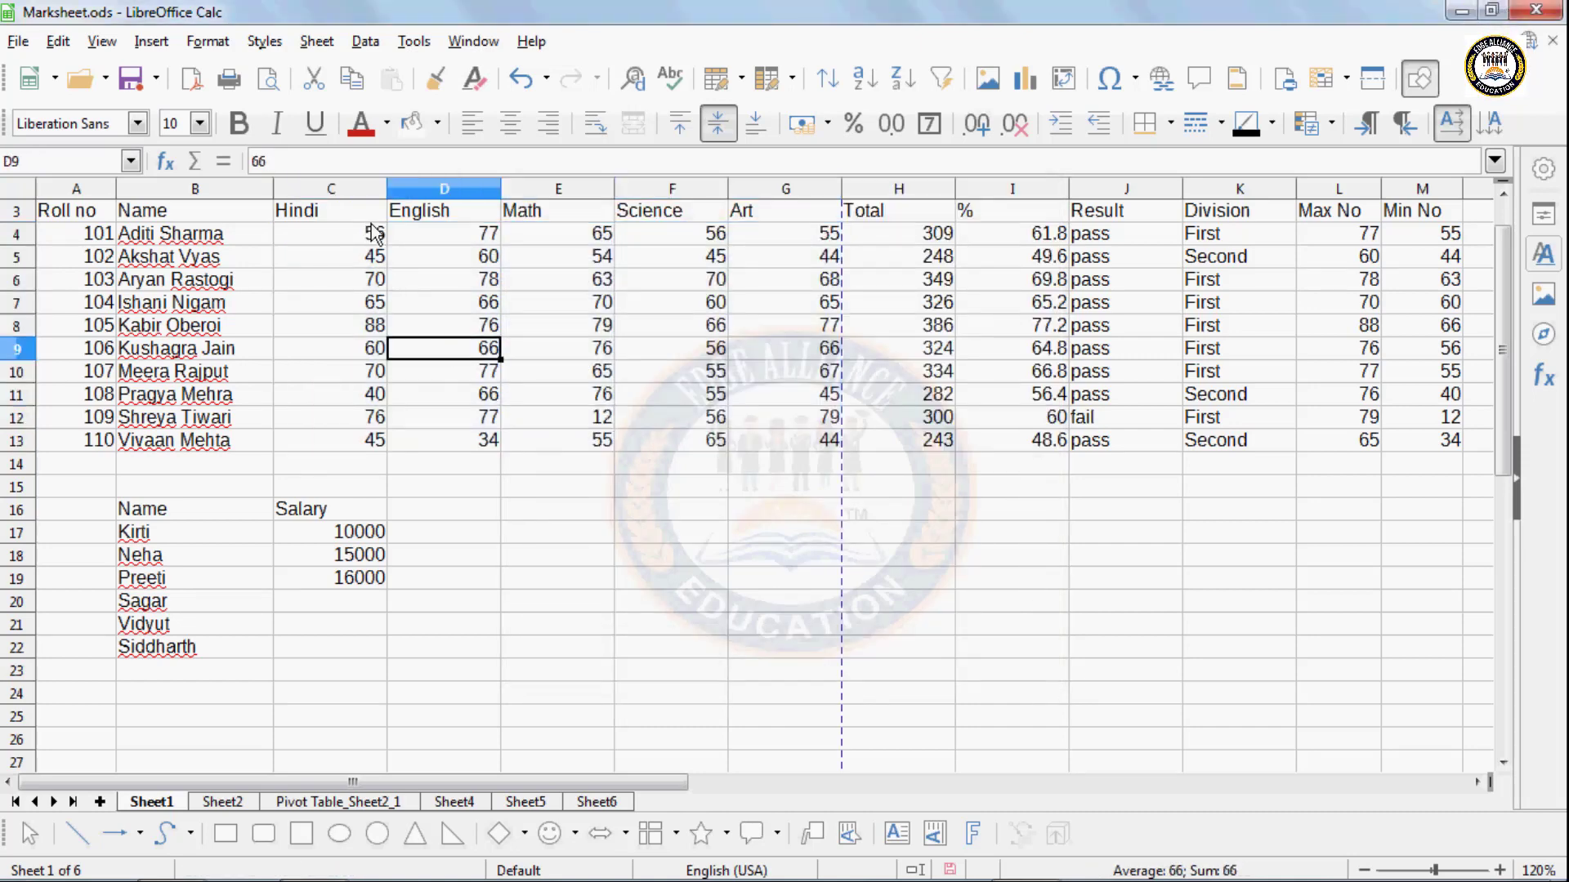
pyautogui.click(362, 289)
pyautogui.click(382, 365)
pyautogui.click(484, 372)
pyautogui.click(578, 332)
pyautogui.click(686, 293)
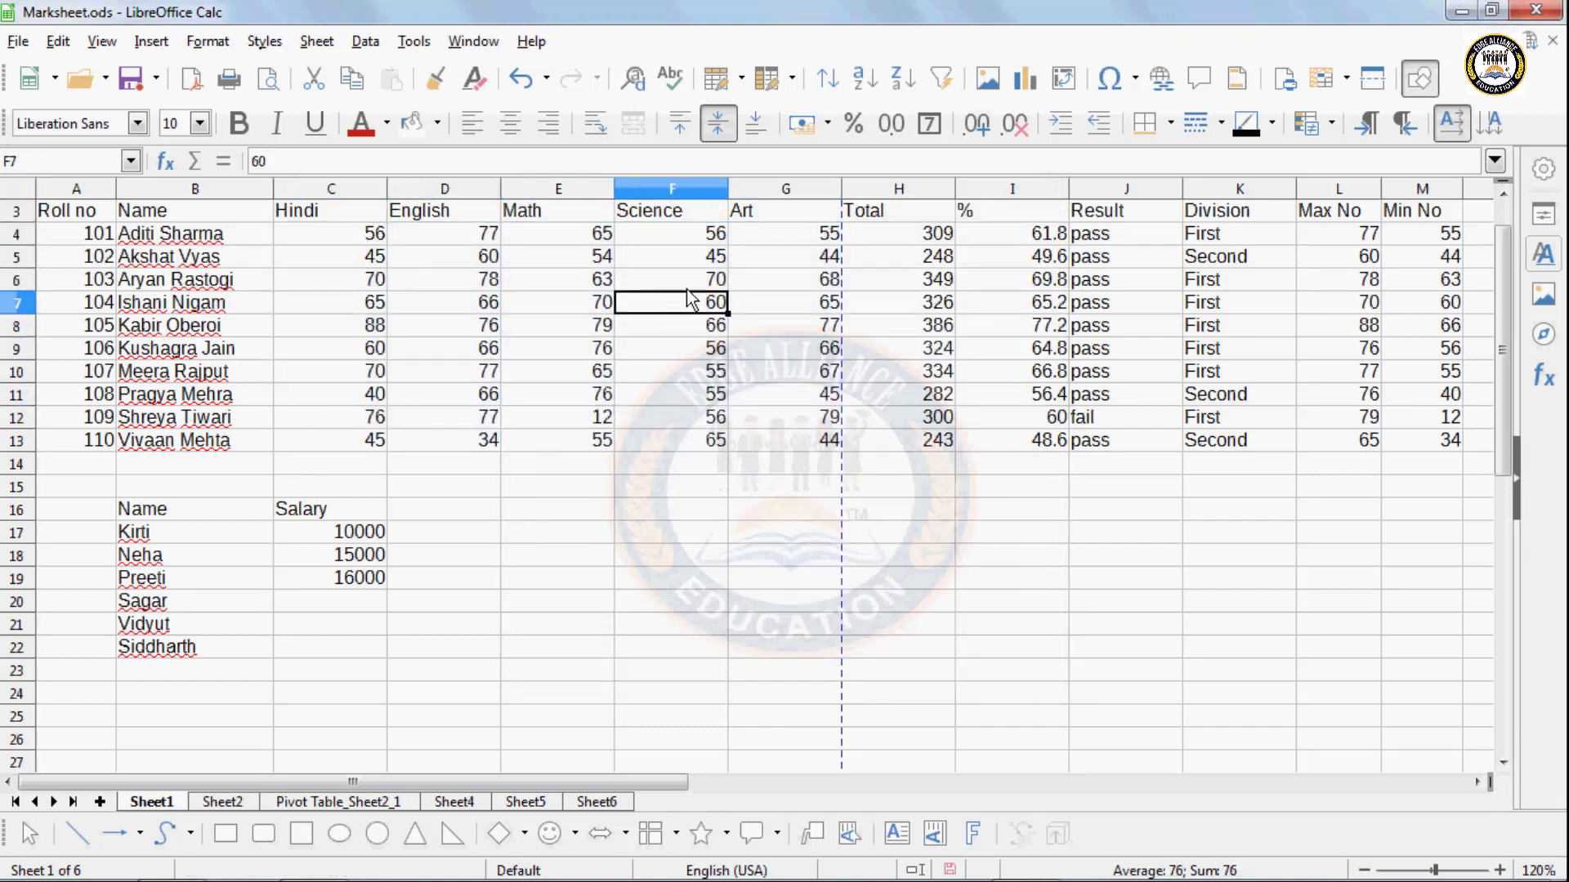
pyautogui.click(709, 257)
pyautogui.click(745, 257)
pyautogui.click(773, 327)
pyautogui.click(736, 372)
pyautogui.click(722, 396)
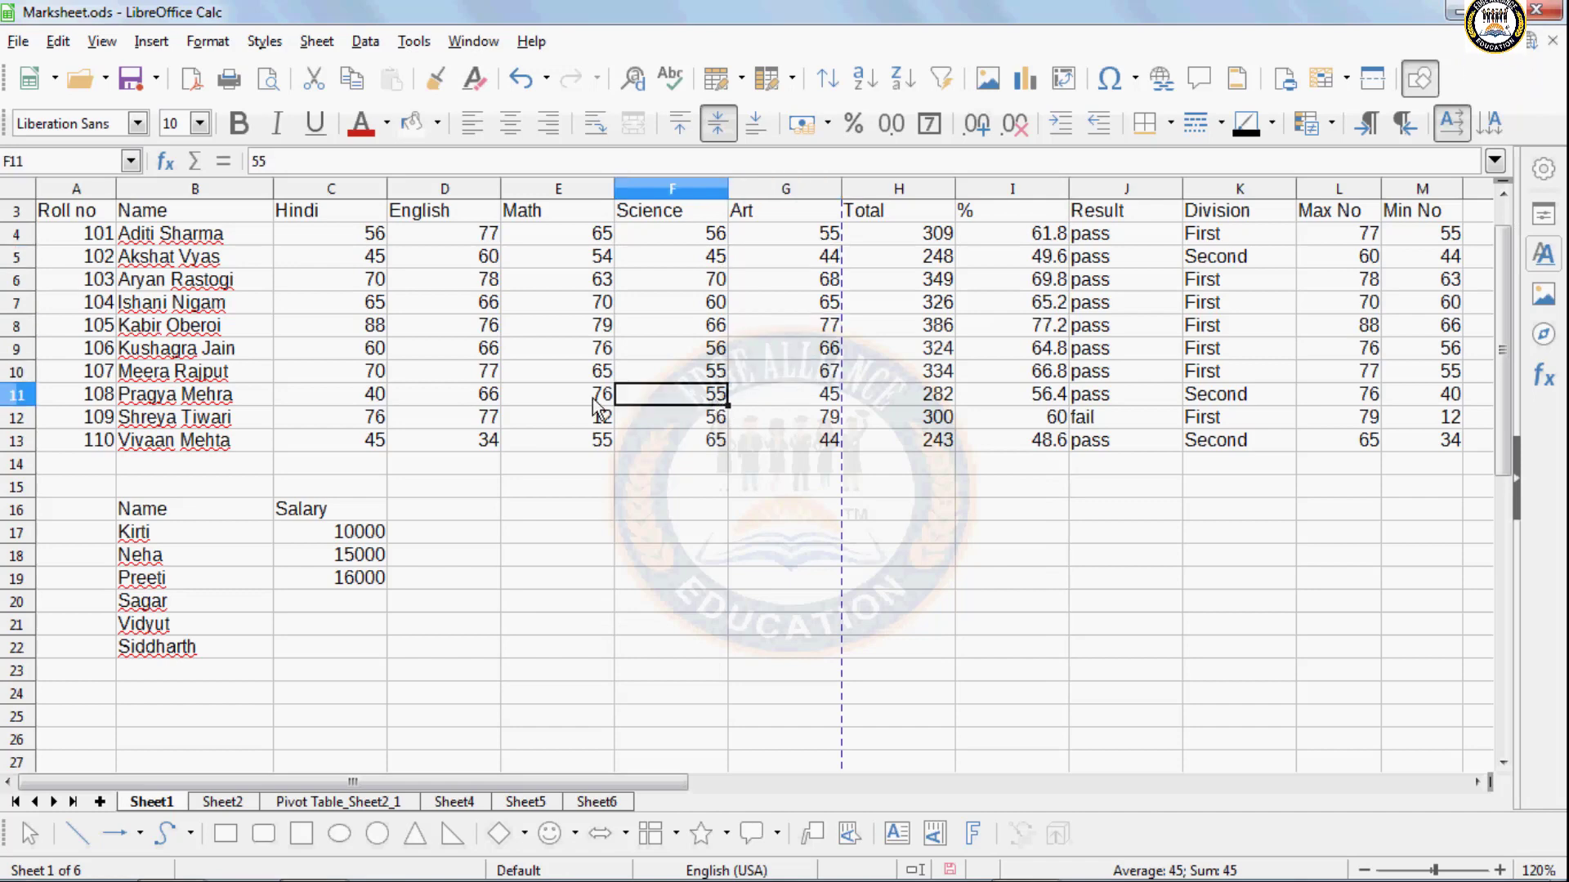
pyautogui.click(532, 399)
pyautogui.click(453, 400)
pyautogui.click(362, 375)
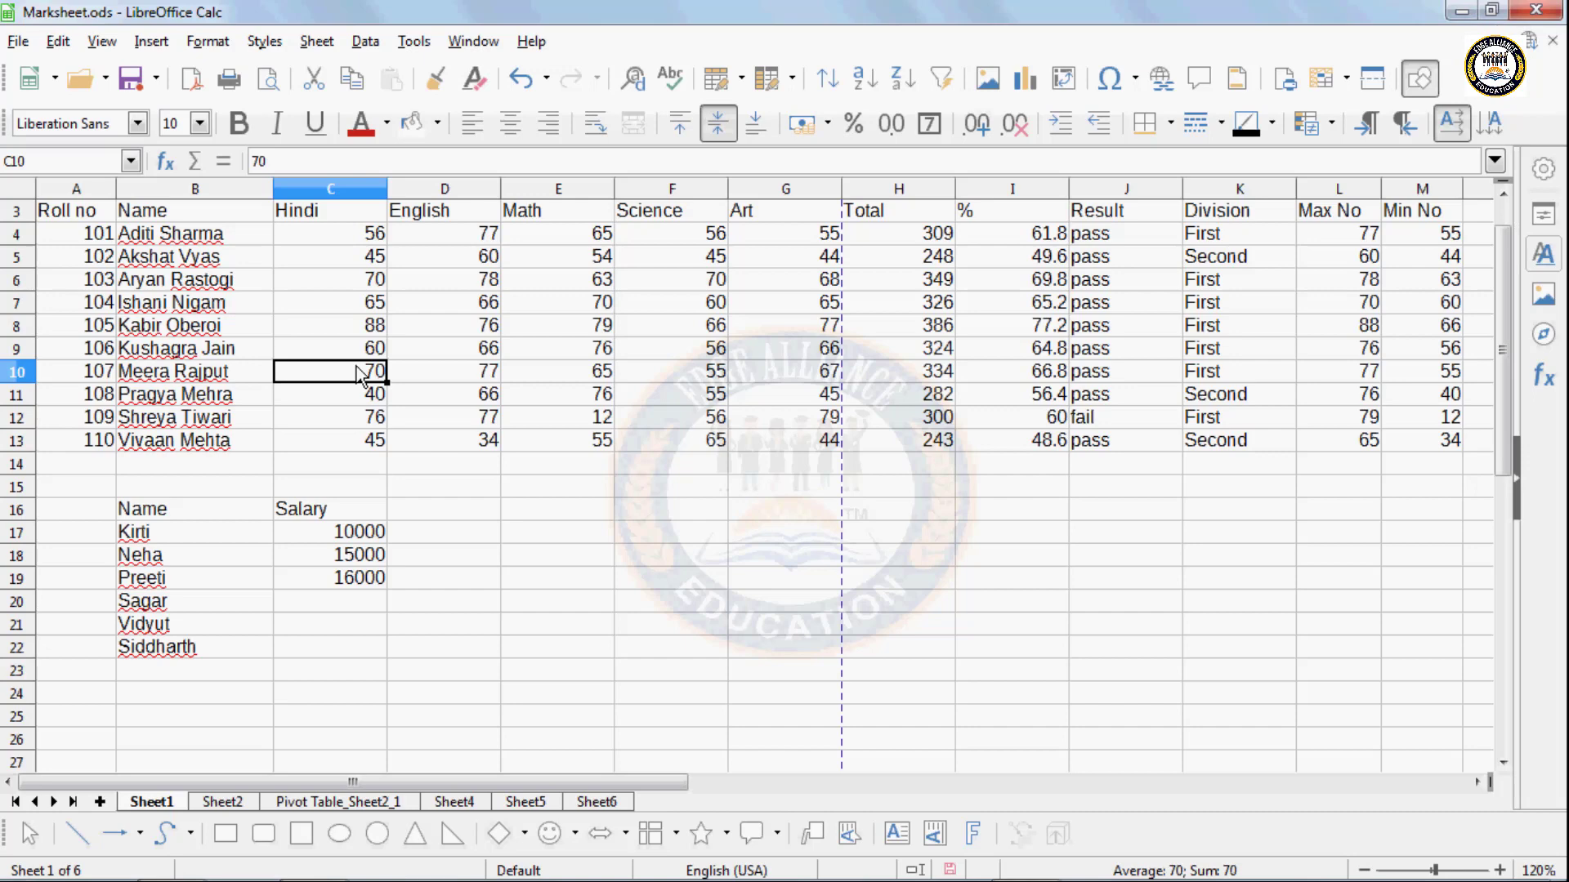
pyautogui.click(485, 597)
pyautogui.click(531, 517)
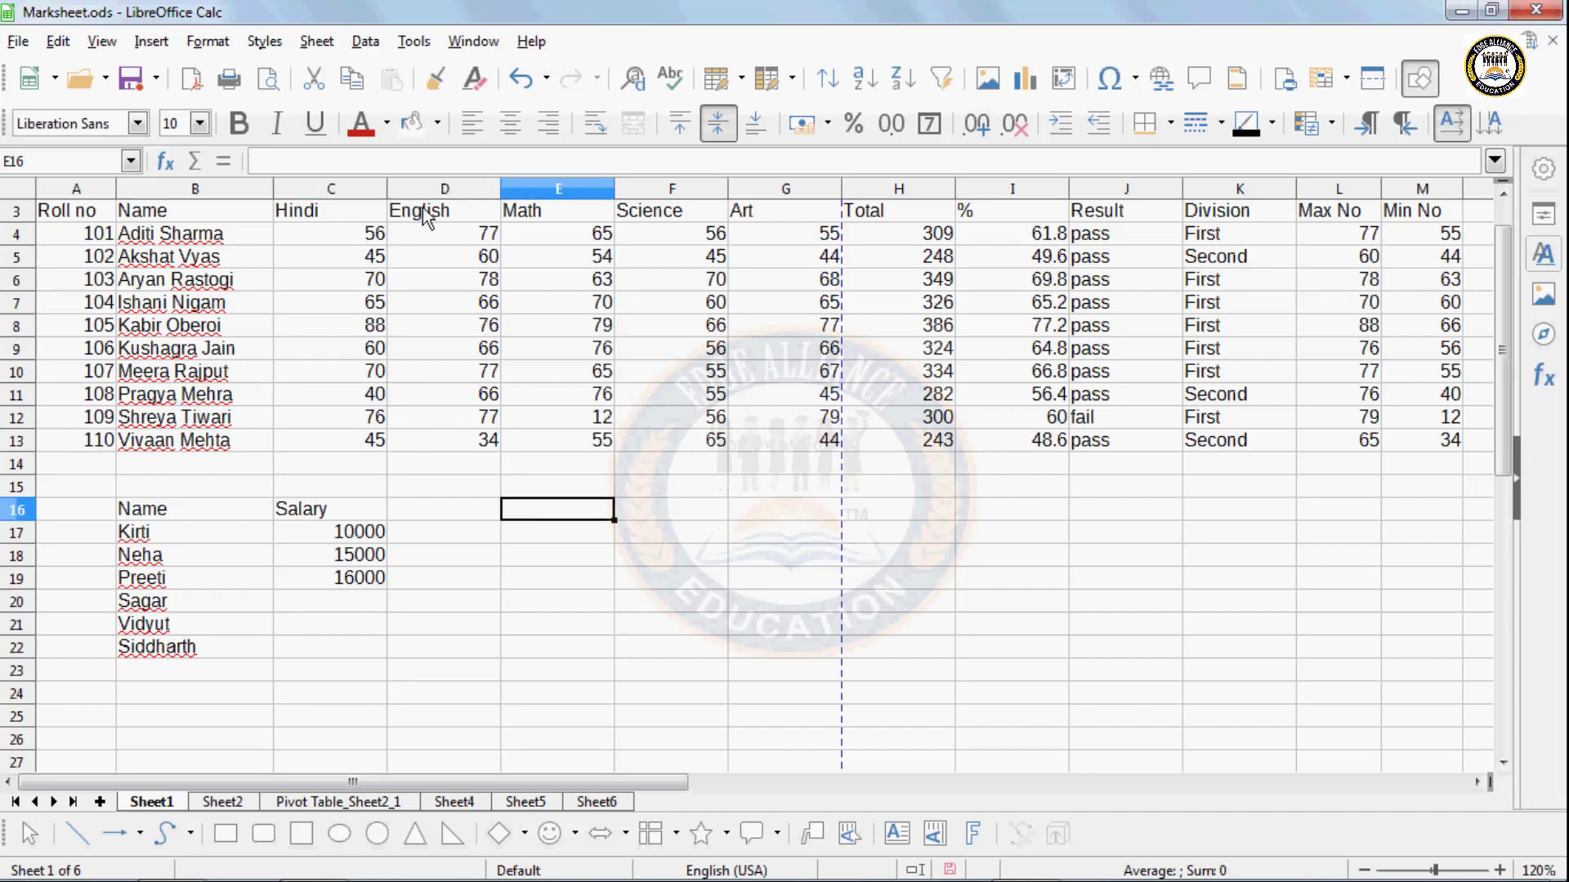
pyautogui.click(362, 42)
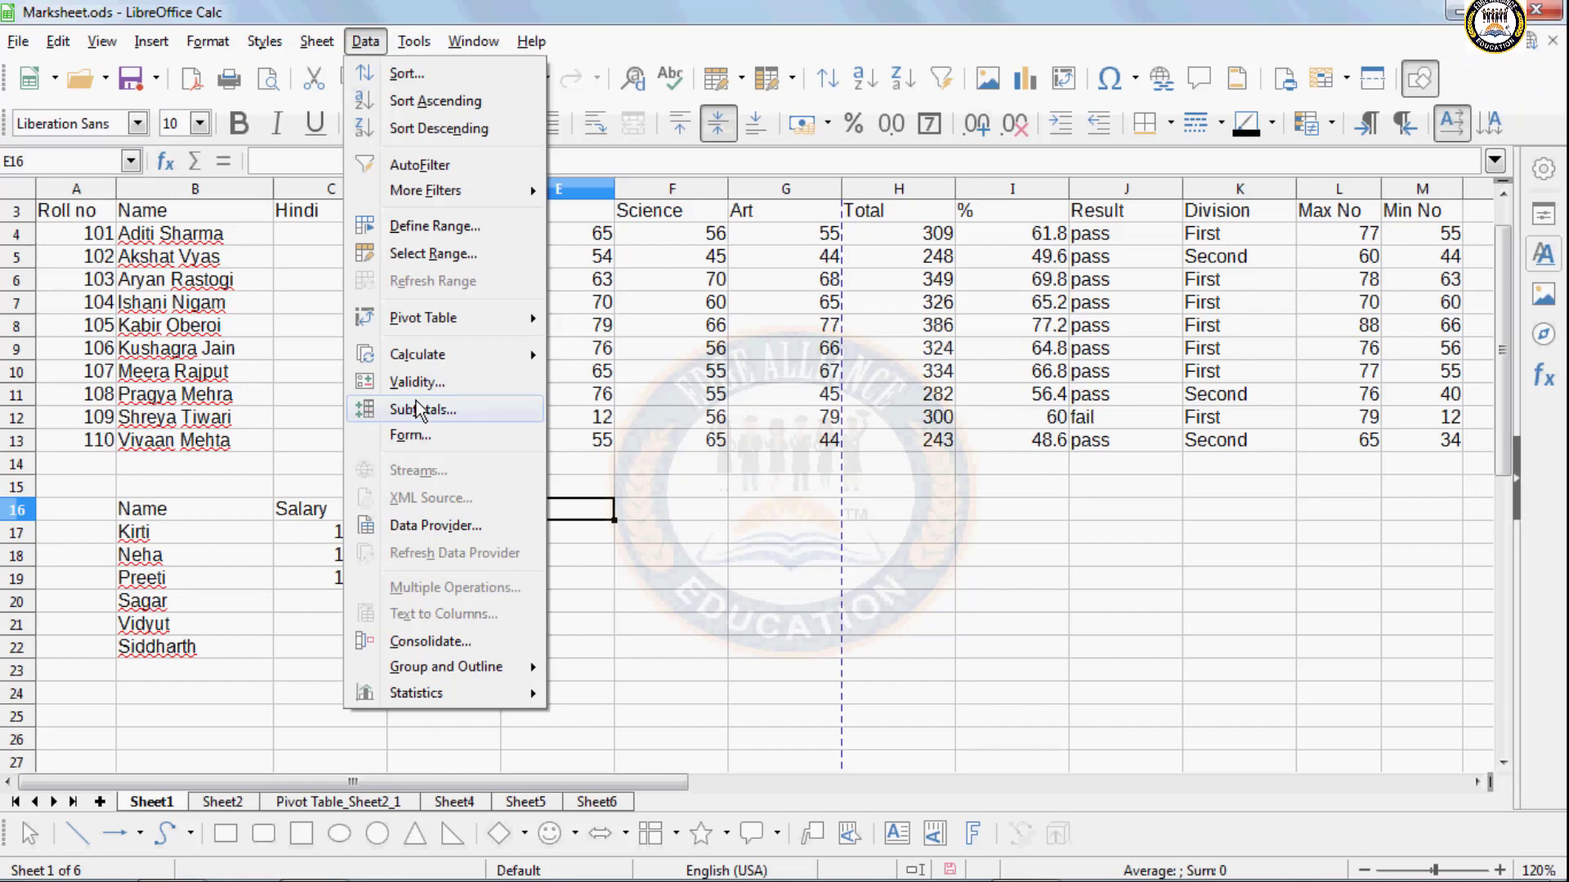
pyautogui.click(722, 657)
# - Sort the employee table M1:P20 on Sheet6 by Post in ascending order
pyautogui.click(607, 797)
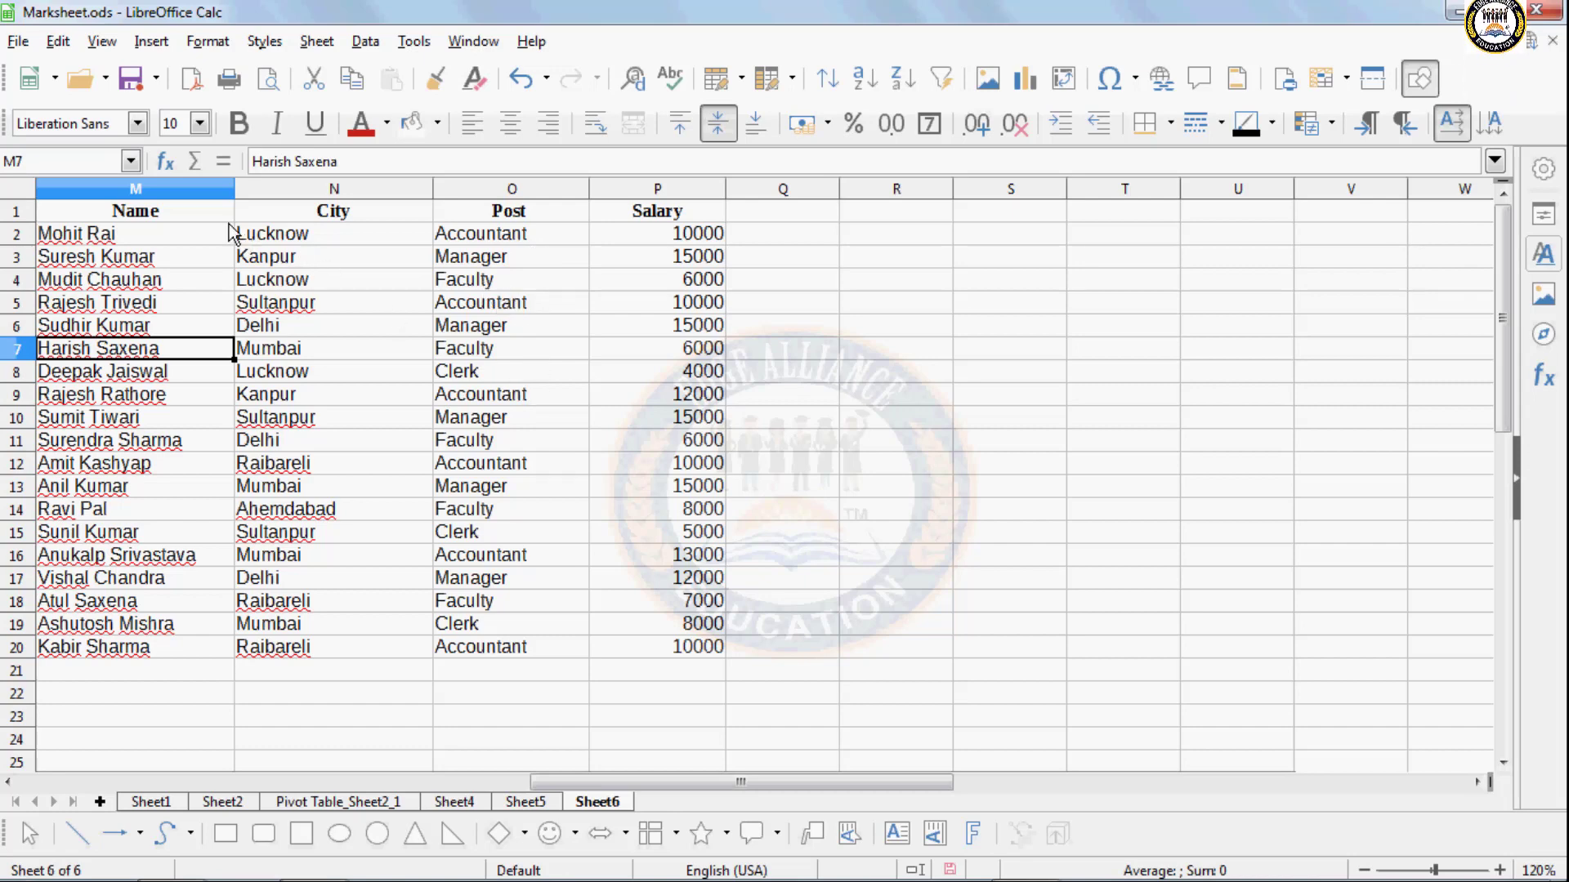
pyautogui.moveTo(205, 214); pyautogui.dragTo(629, 638)
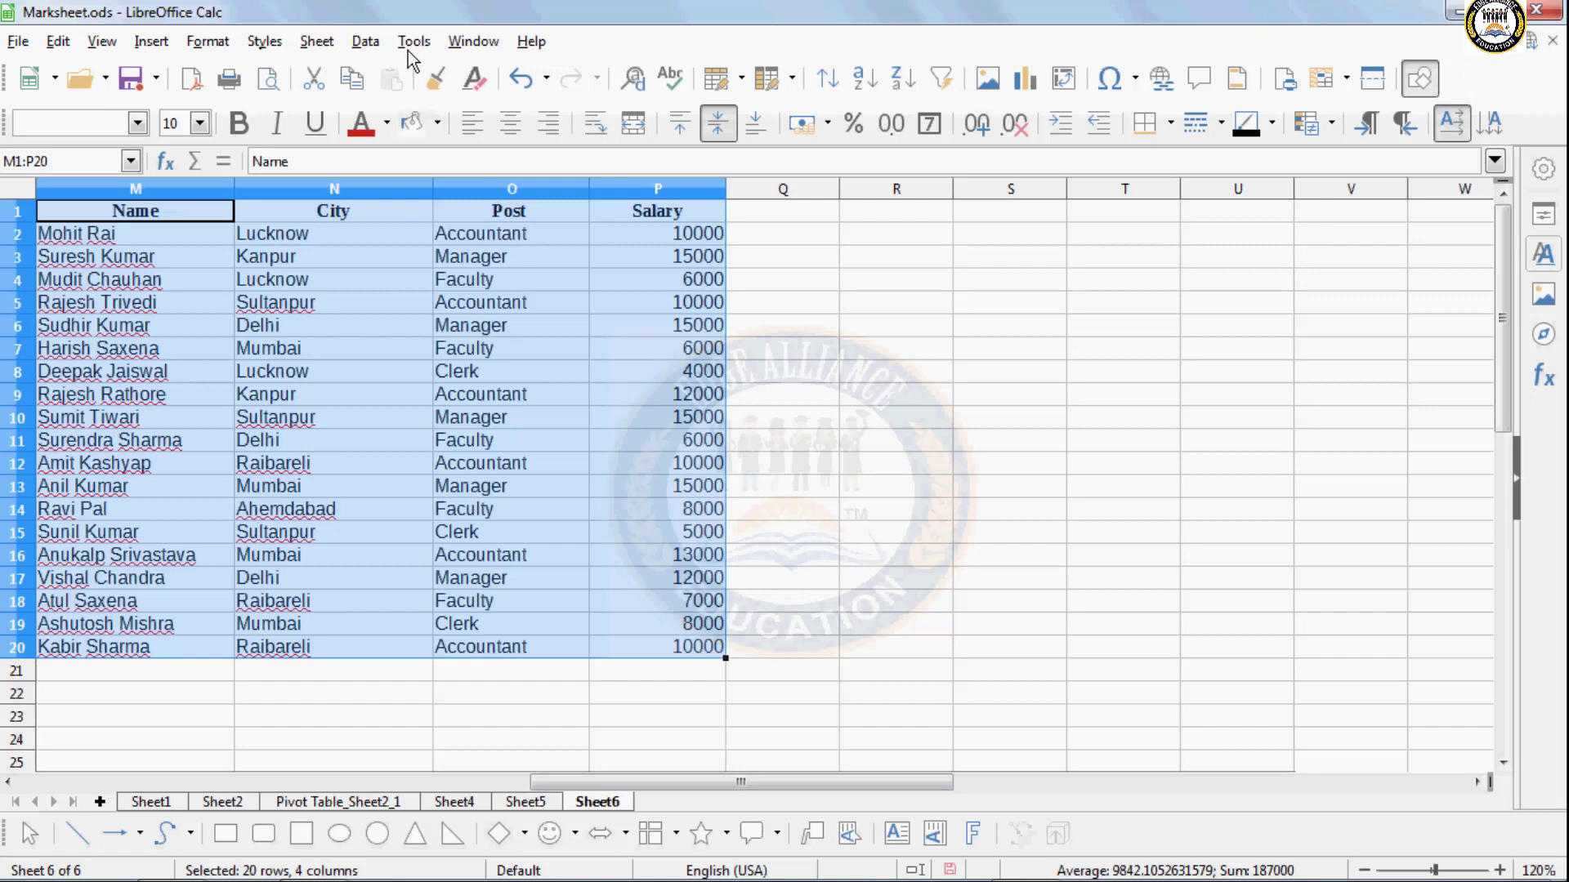
pyautogui.click(367, 42)
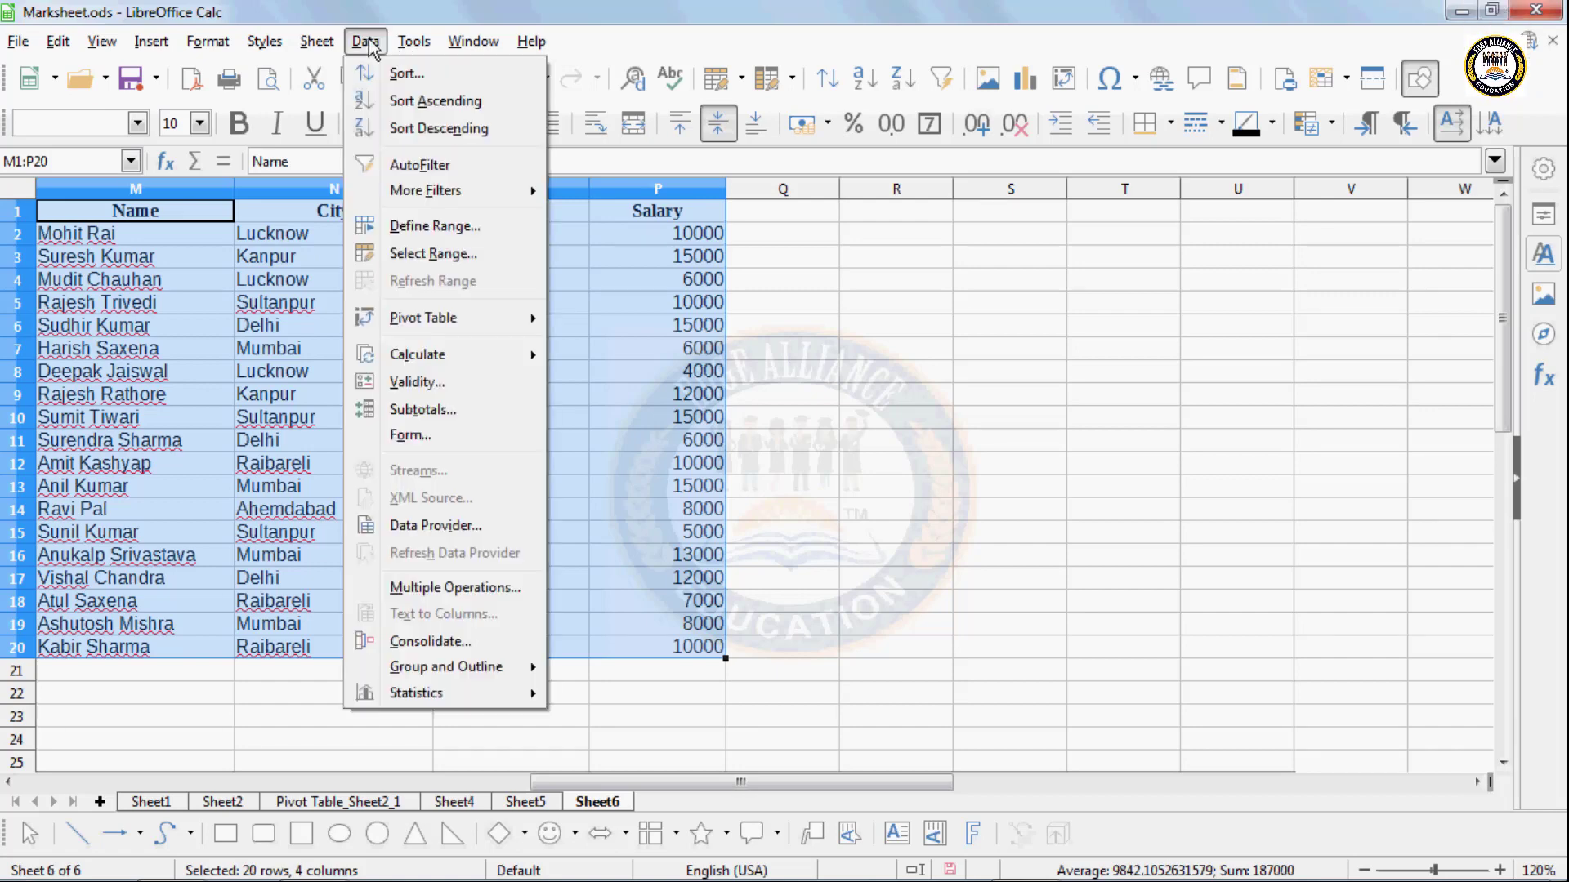
pyautogui.click(400, 75)
pyautogui.click(463, 268)
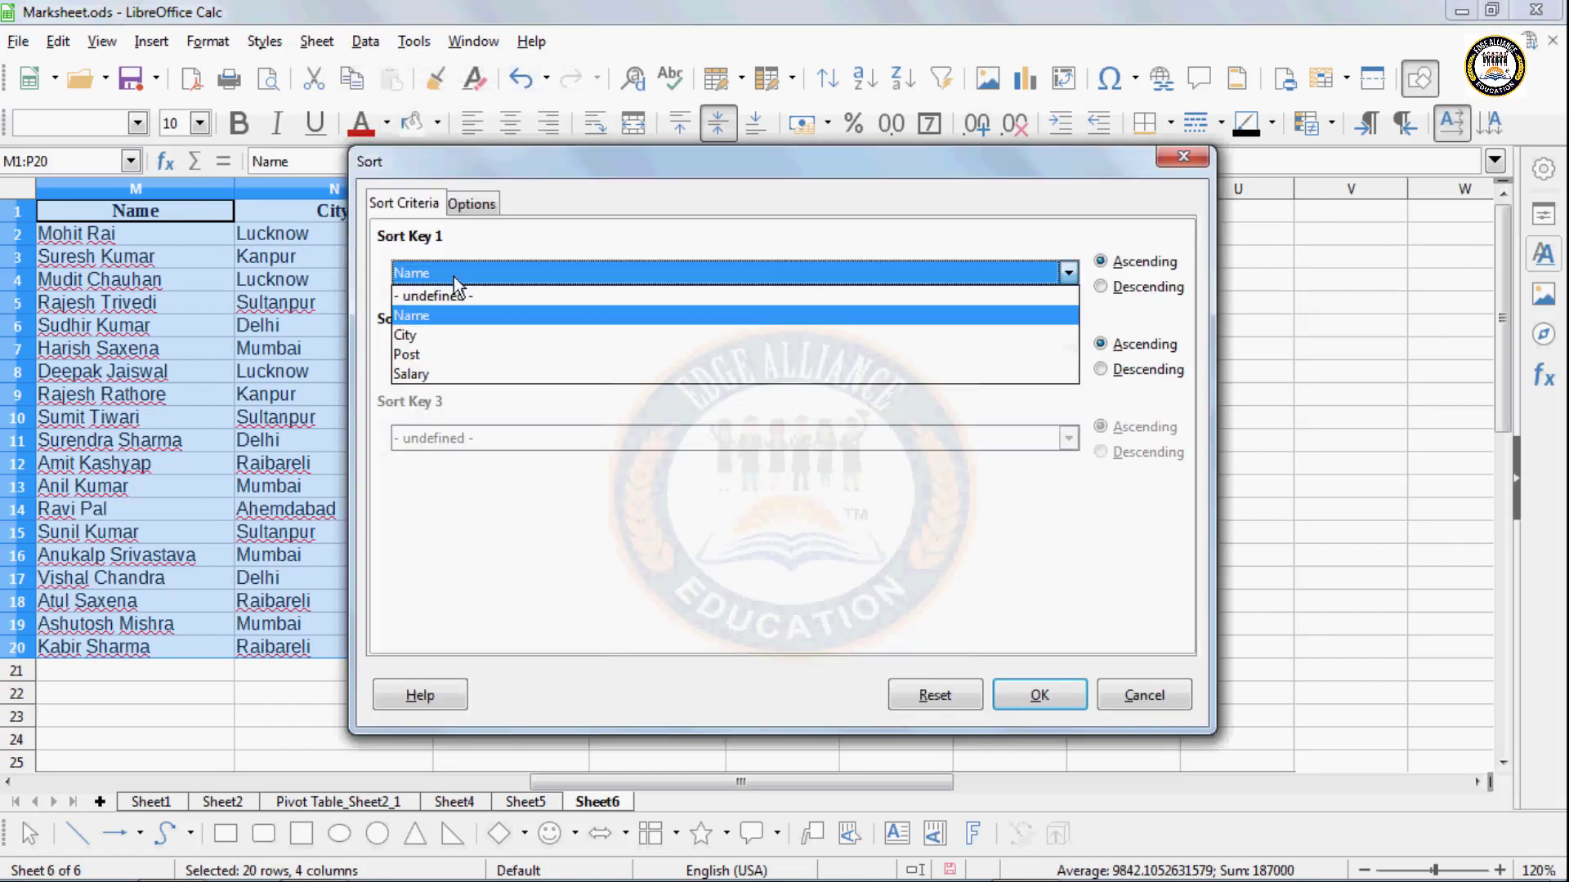
pyautogui.click(409, 360)
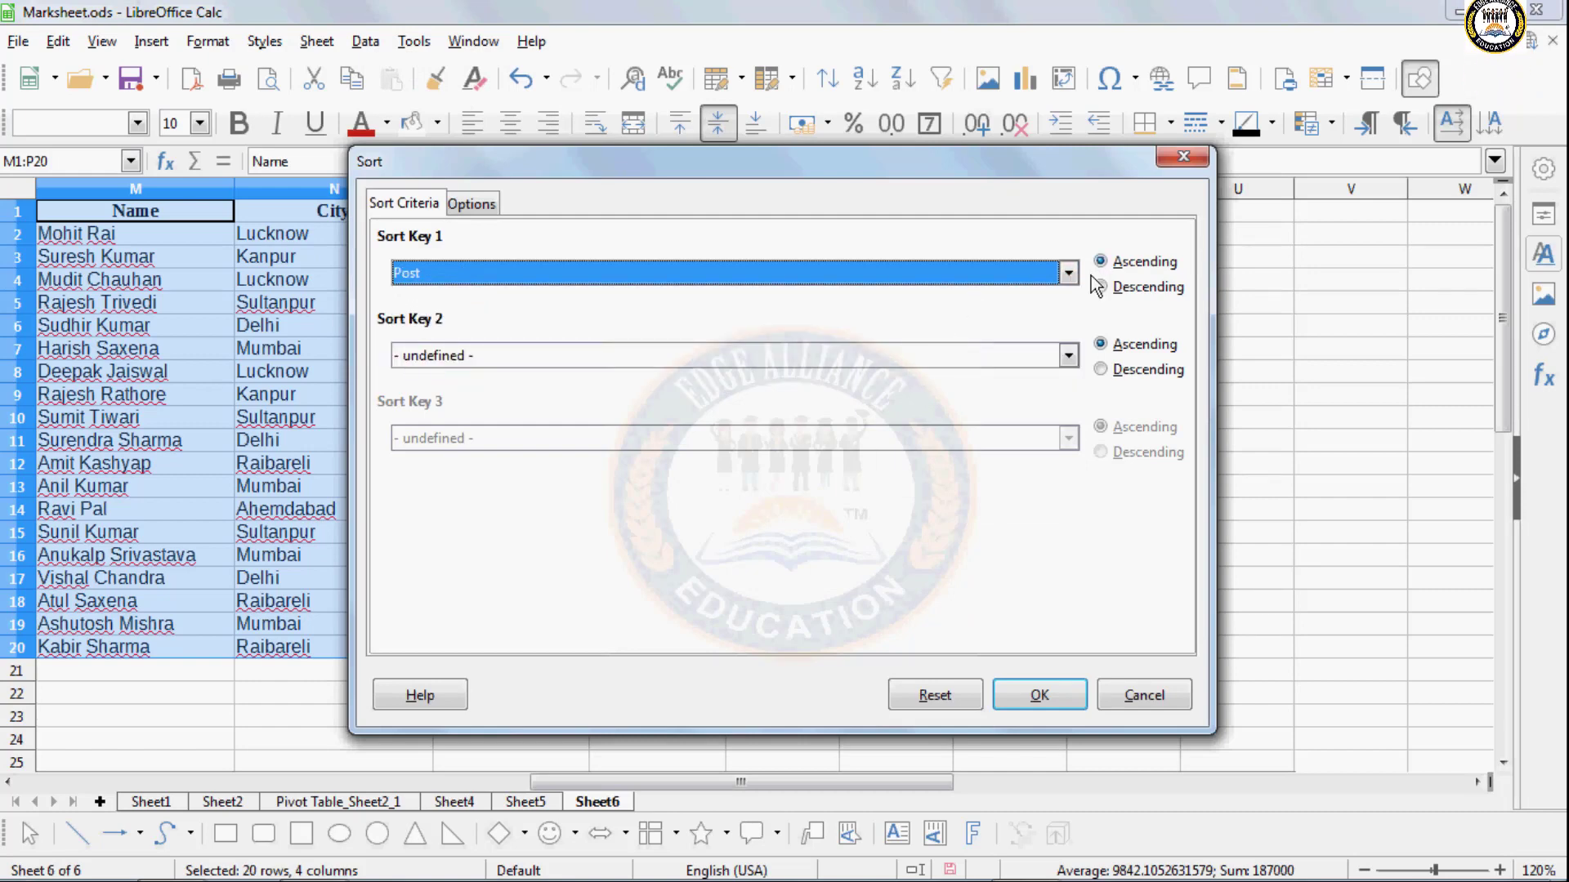
pyautogui.click(1040, 698)
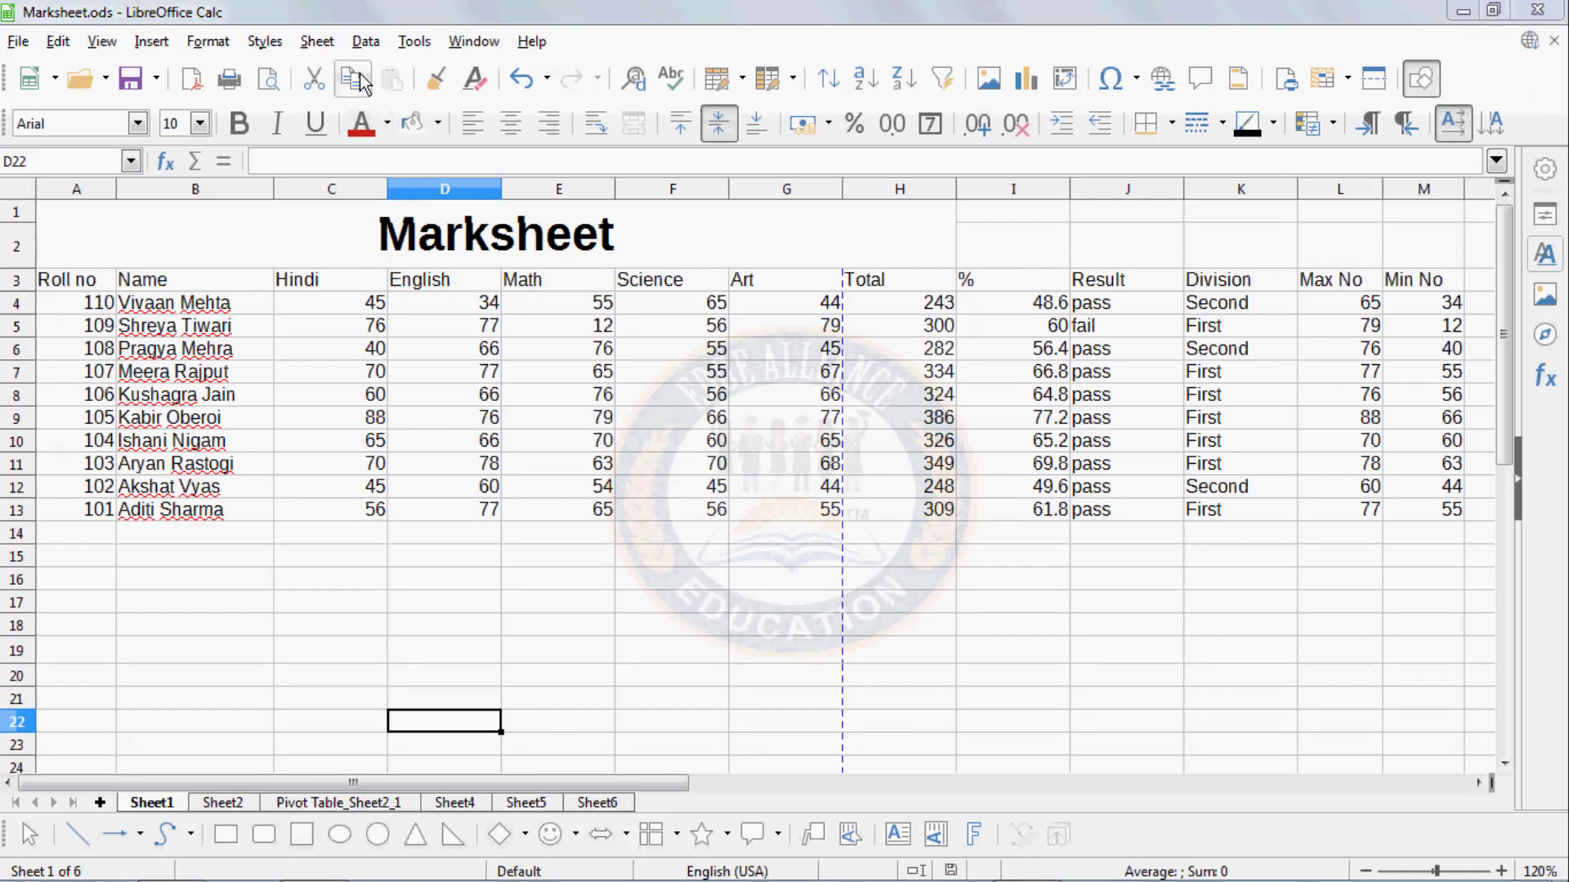
# - Sort the marksheet range A3:M13 on Sheet1 by Roll no in ascending order
pyautogui.click(366, 42)
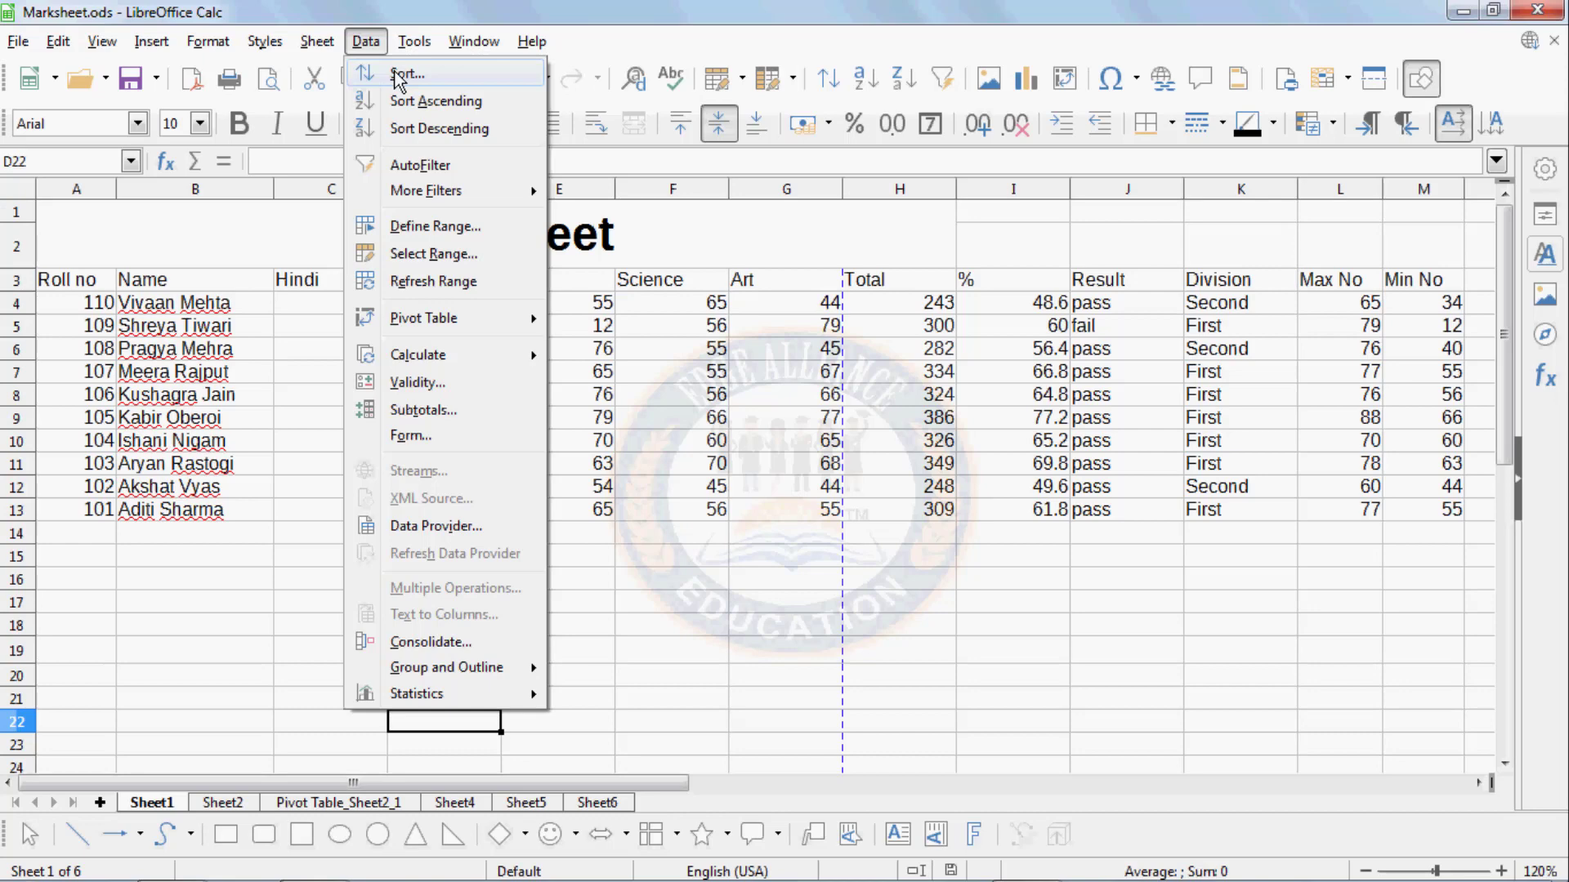
pyautogui.click(208, 398)
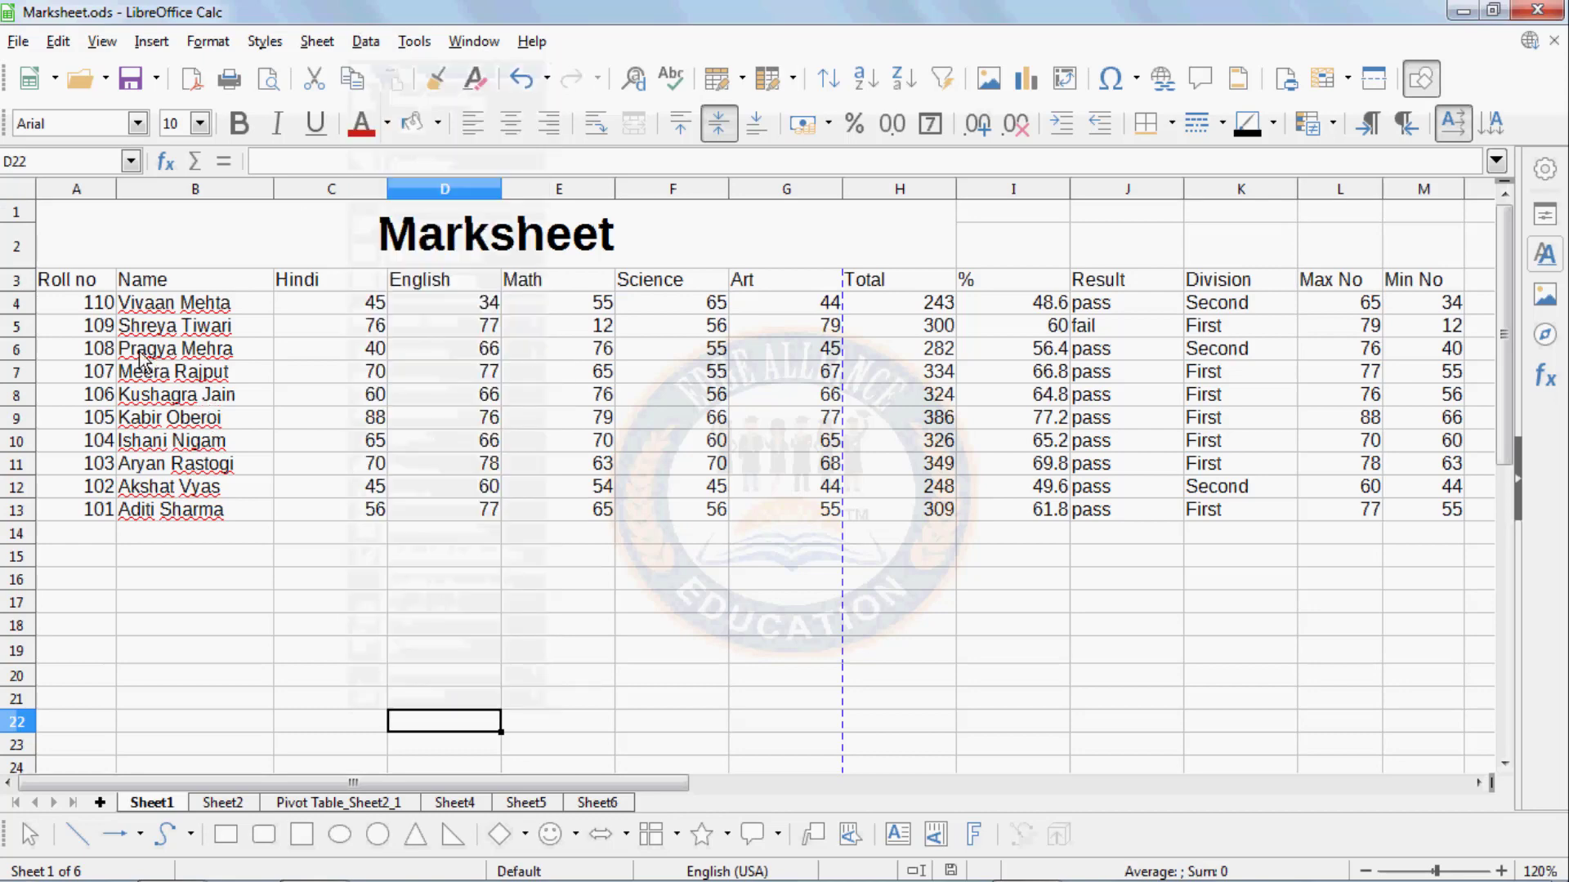
pyautogui.moveTo(112, 286); pyautogui.dragTo(1399, 513)
pyautogui.click(369, 42)
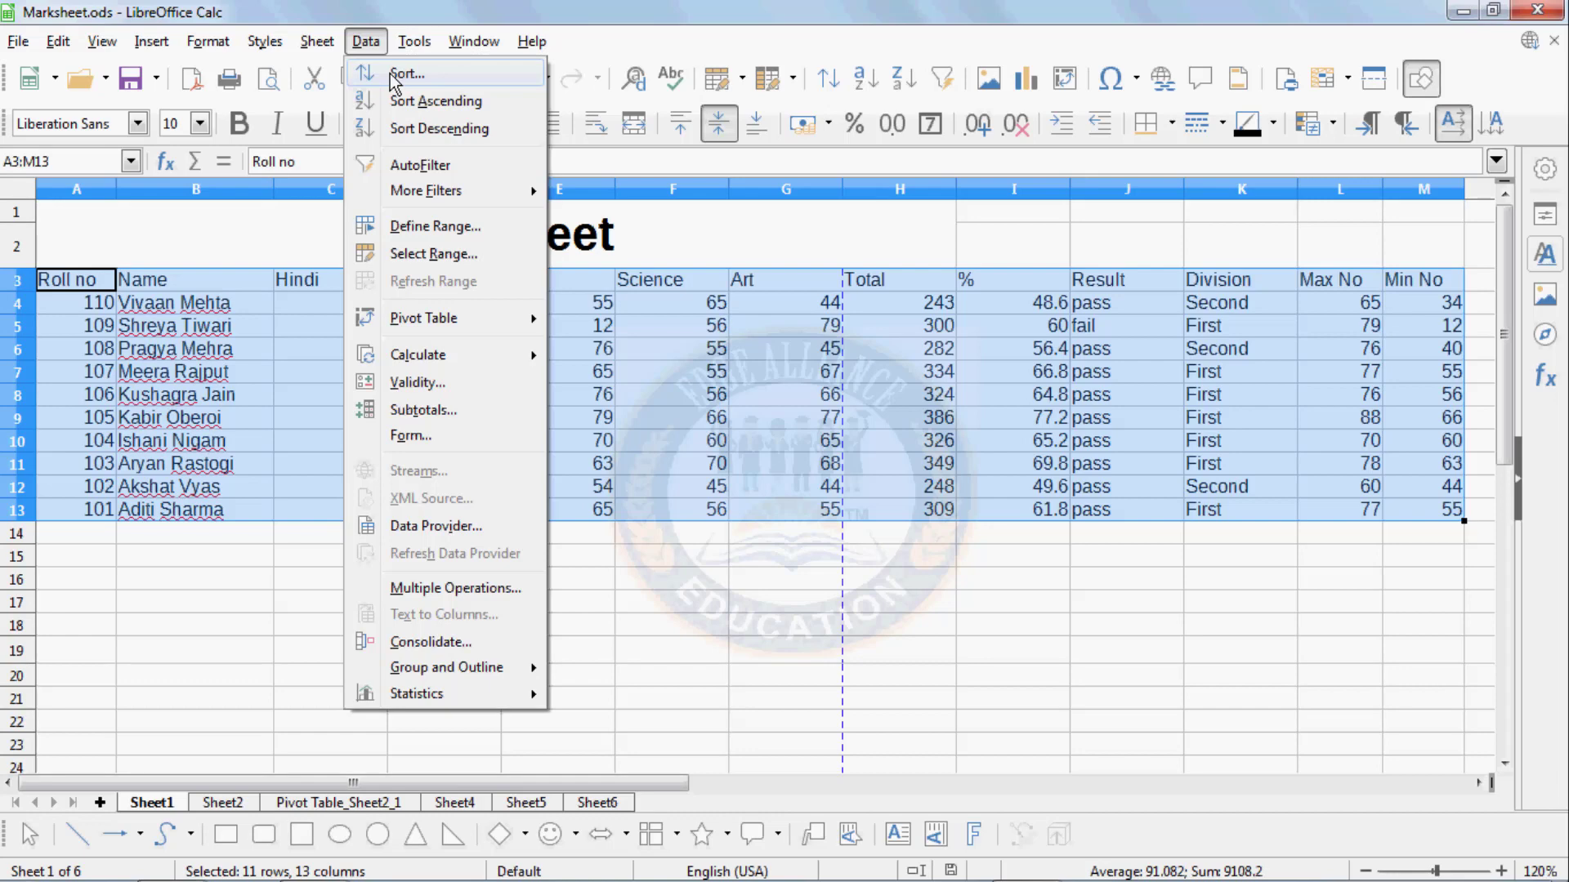
pyautogui.click(389, 73)
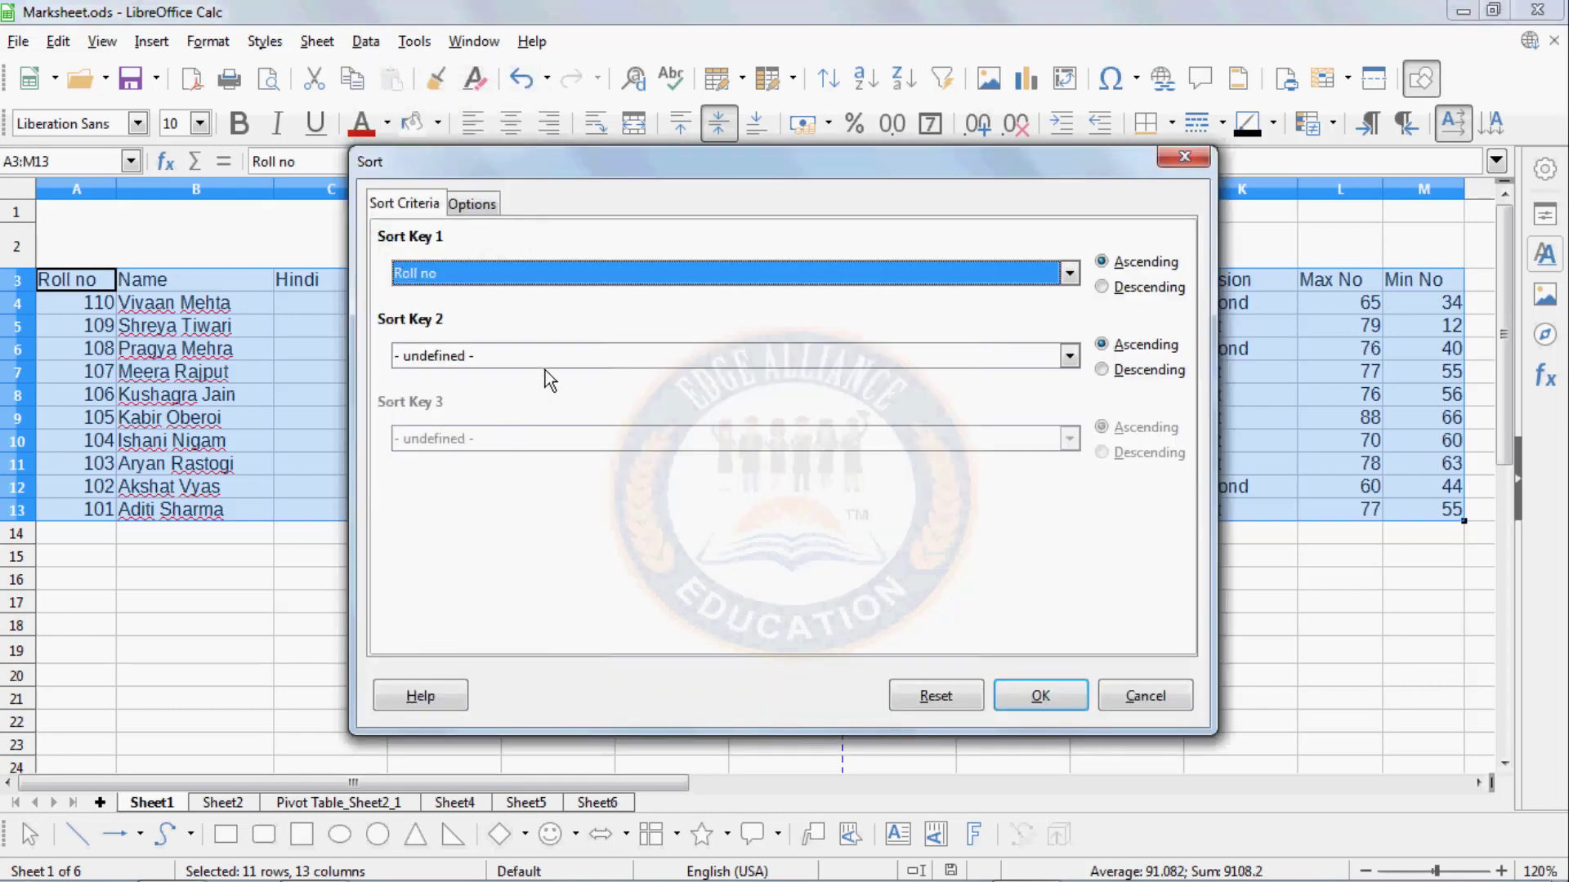
pyautogui.click(436, 271)
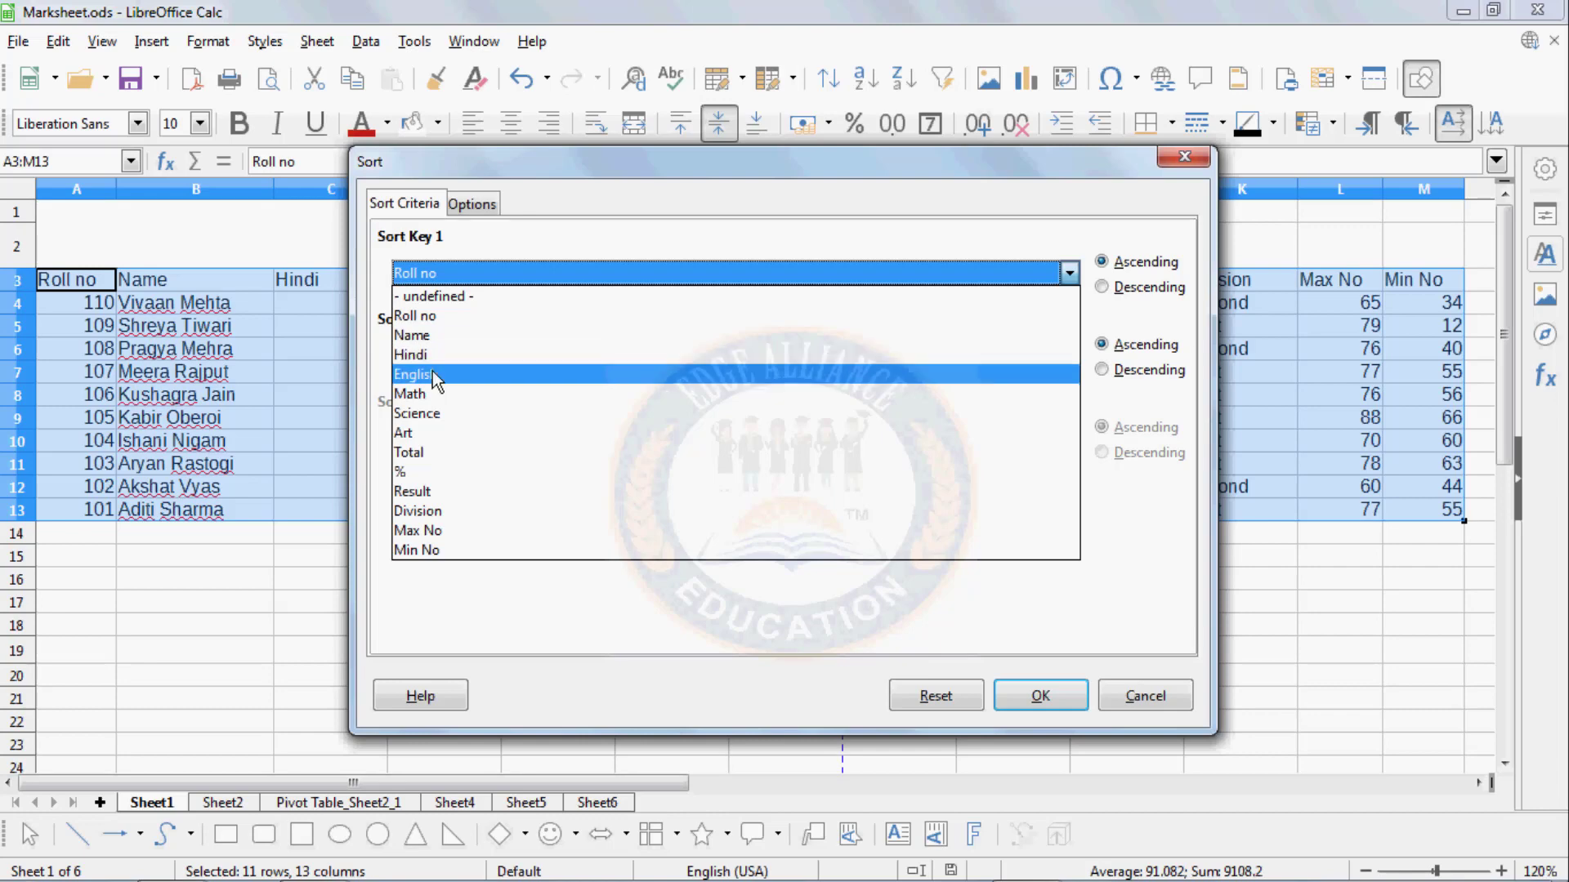
pyautogui.click(403, 323)
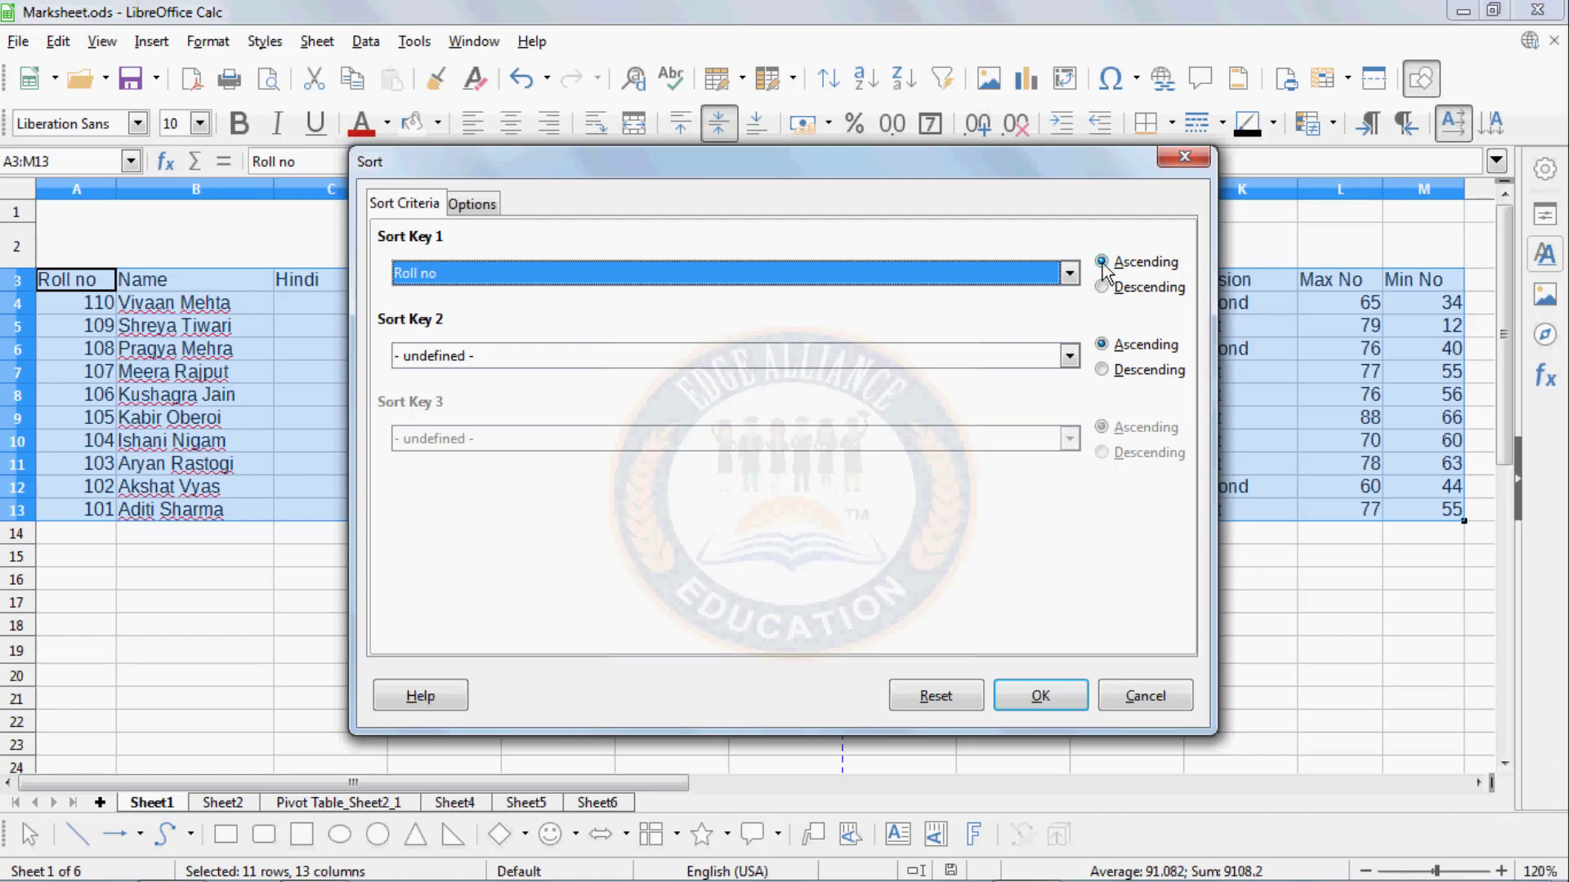
pyautogui.click(1040, 695)
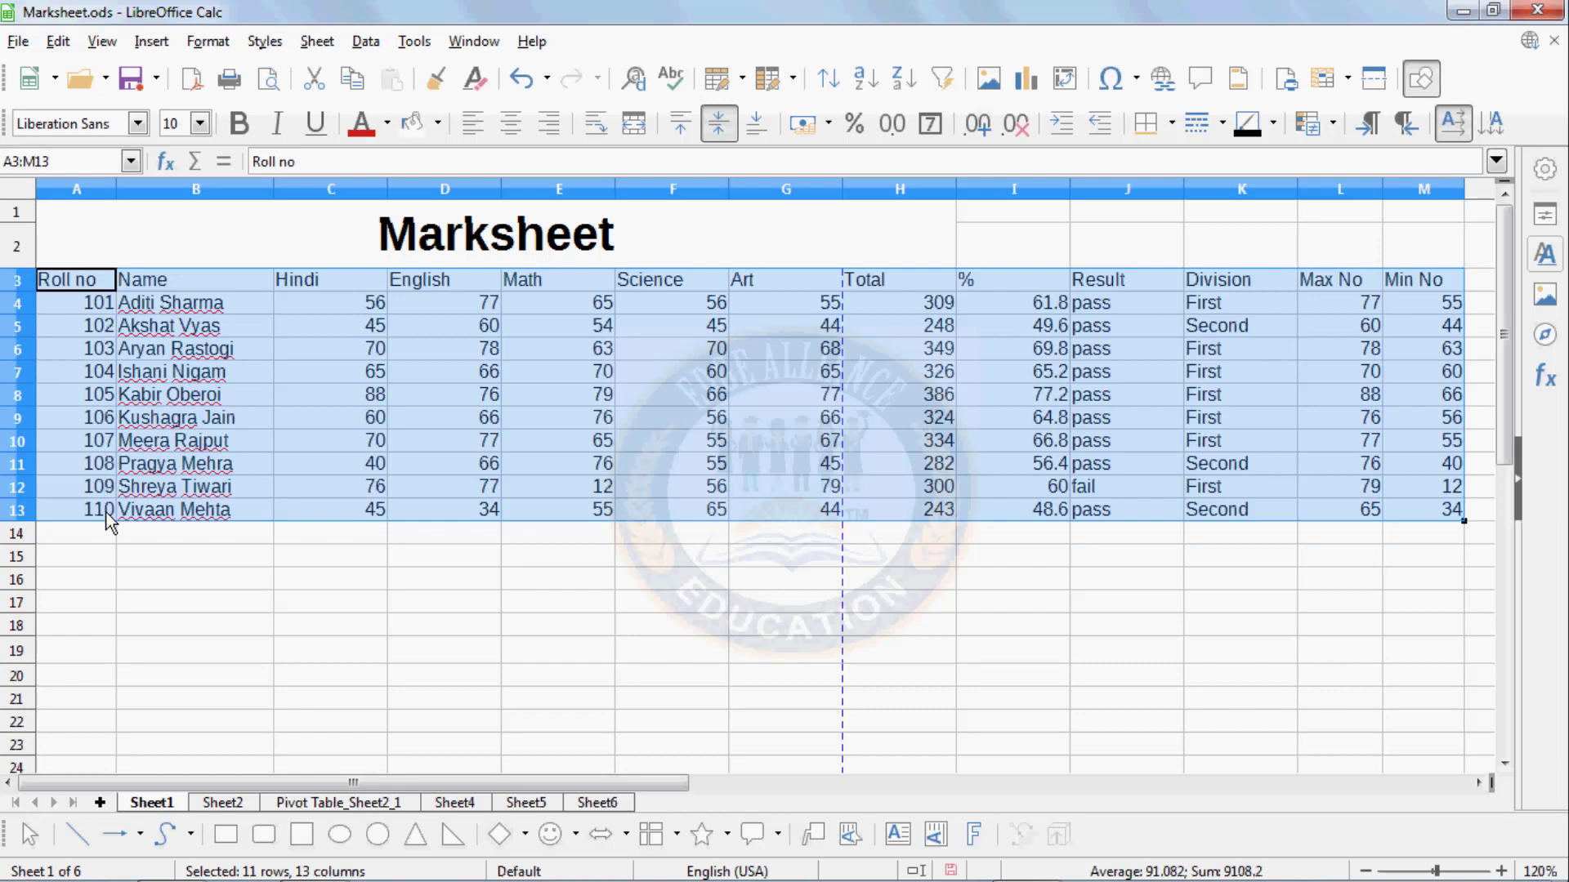
# - Re-sort the selected marksheet range by Roll no in descending order using the sort criteria
pyautogui.click(379, 52)
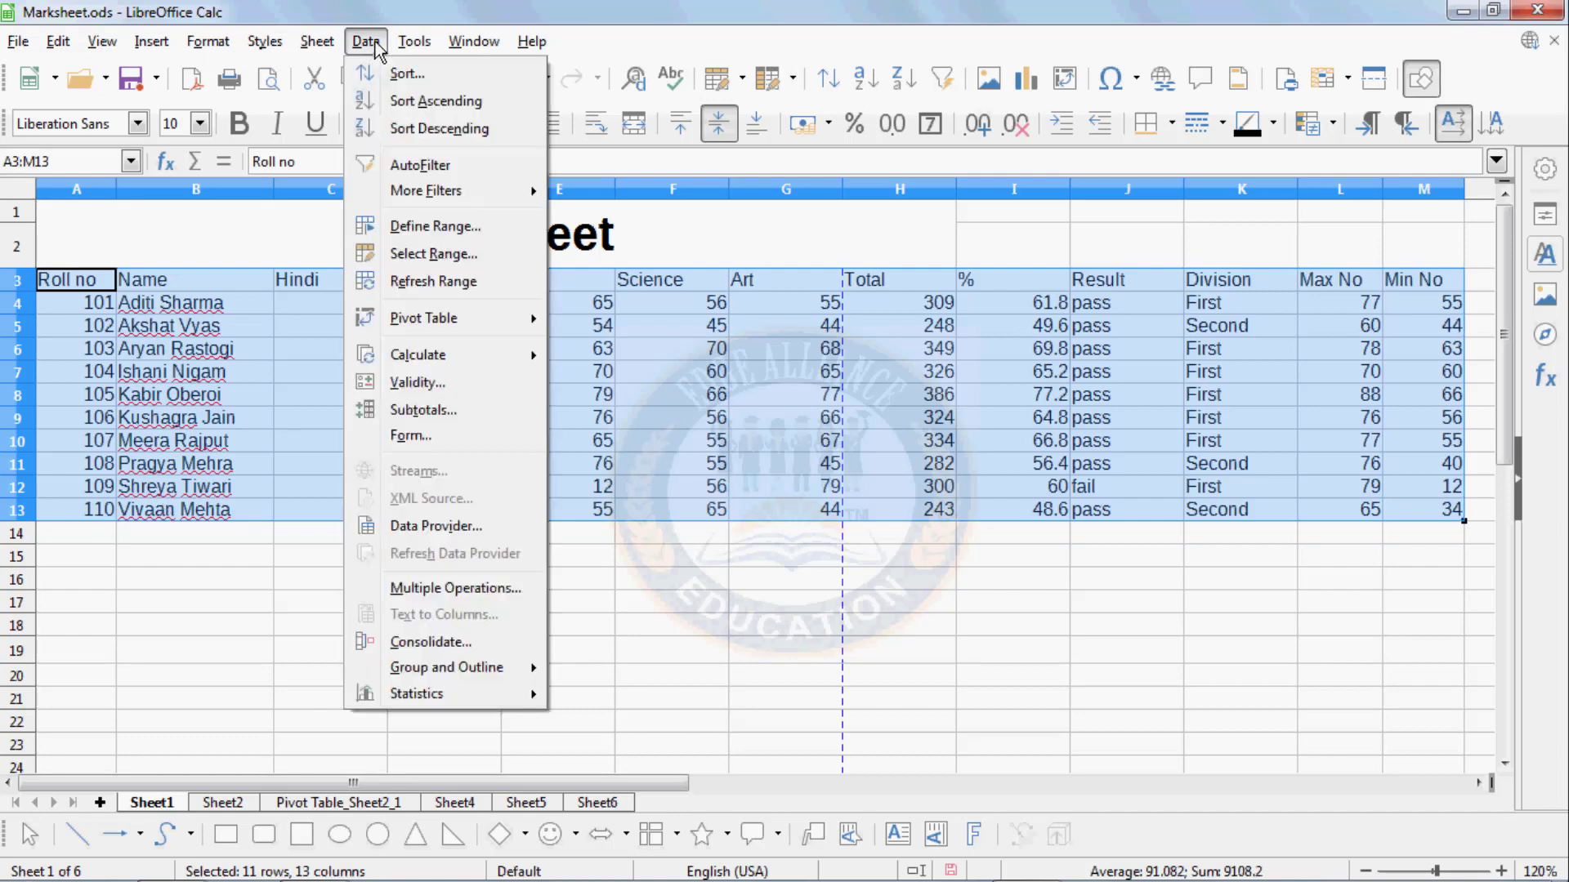
pyautogui.click(393, 75)
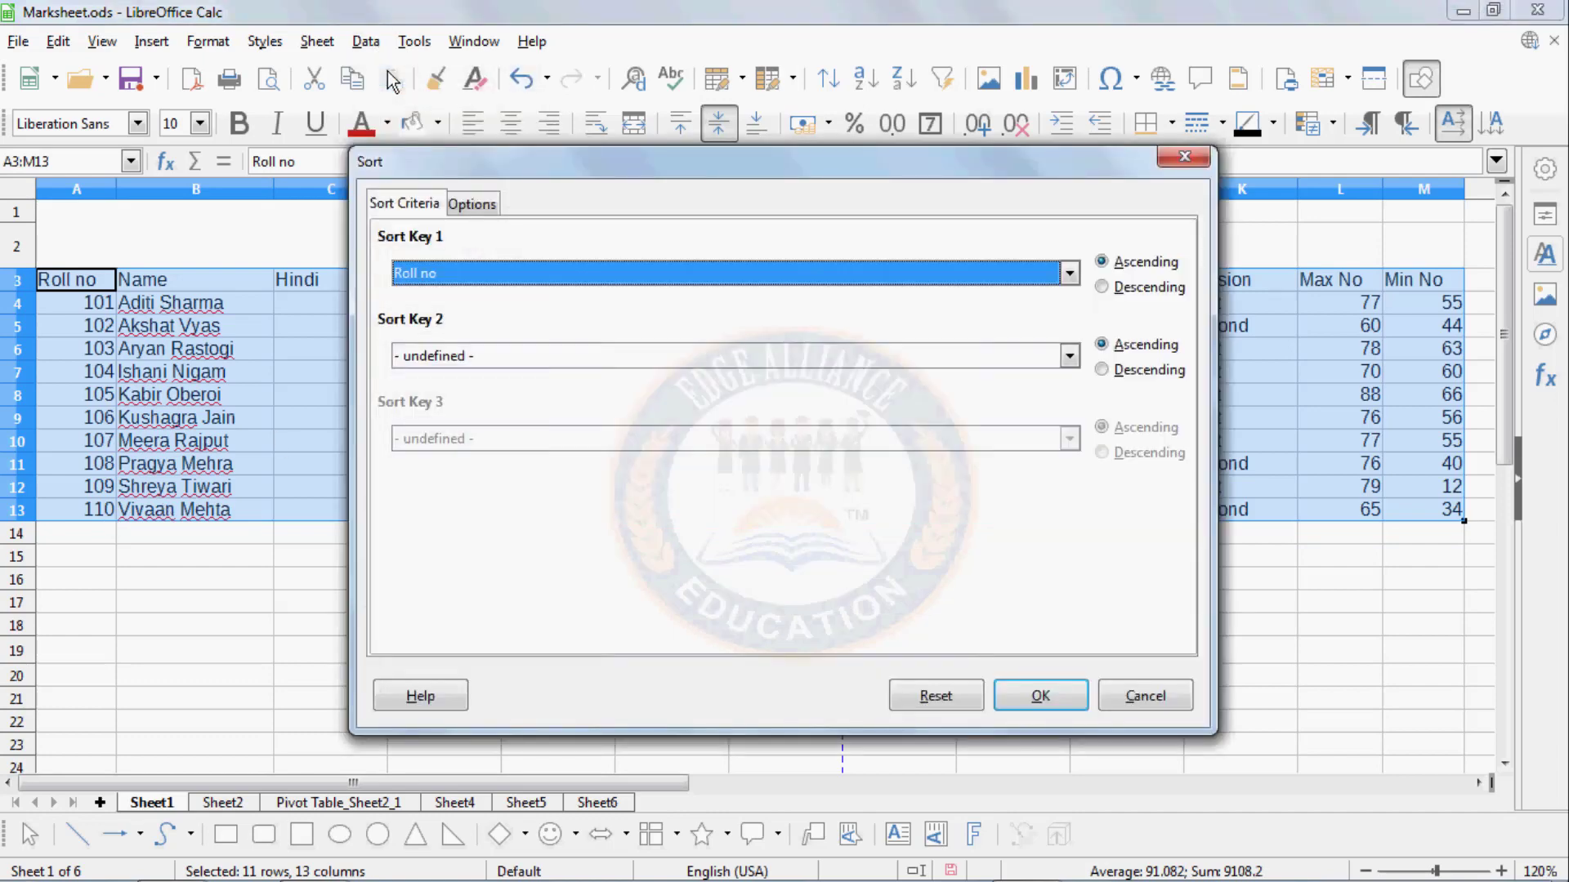
pyautogui.click(1103, 287)
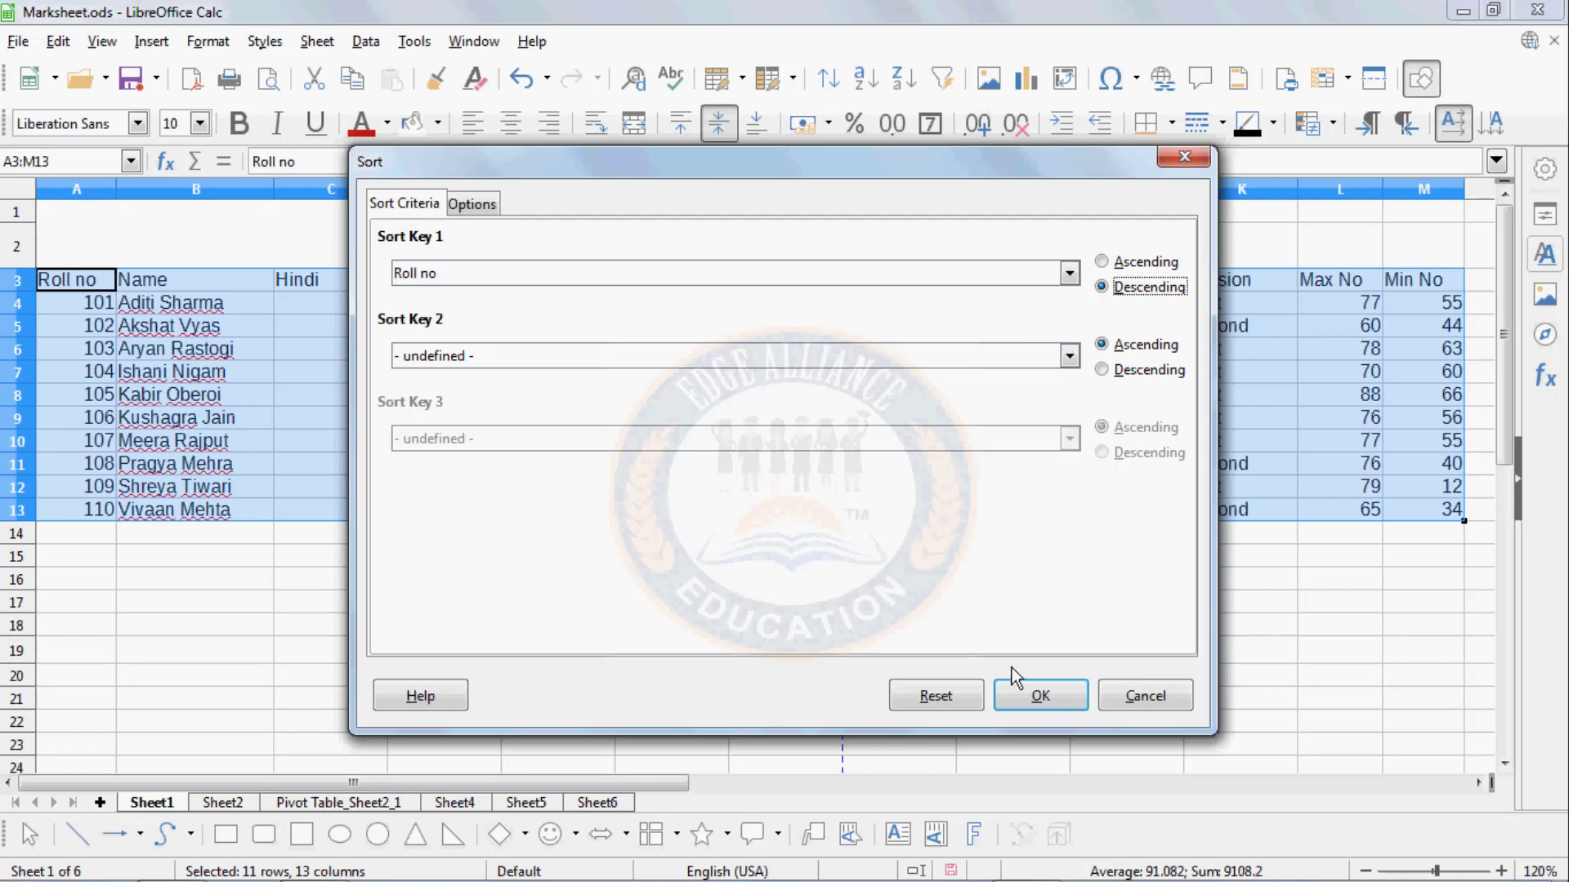
pyautogui.click(1031, 695)
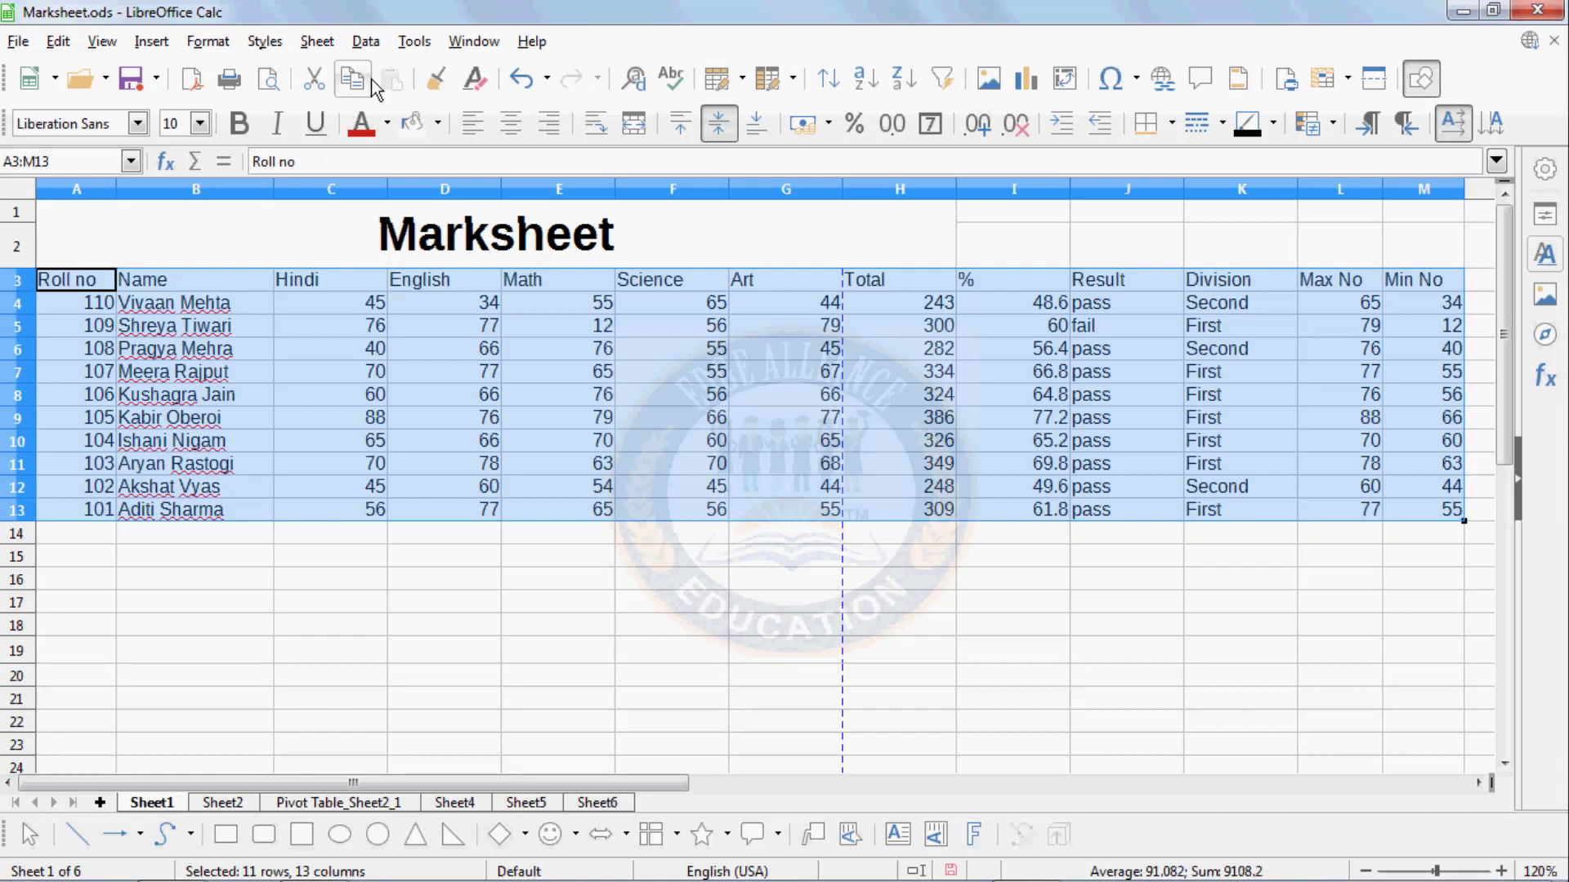
# - Apply the direct Sort Ascending command to the selected marksheet range A3:M13
pyautogui.click(367, 42)
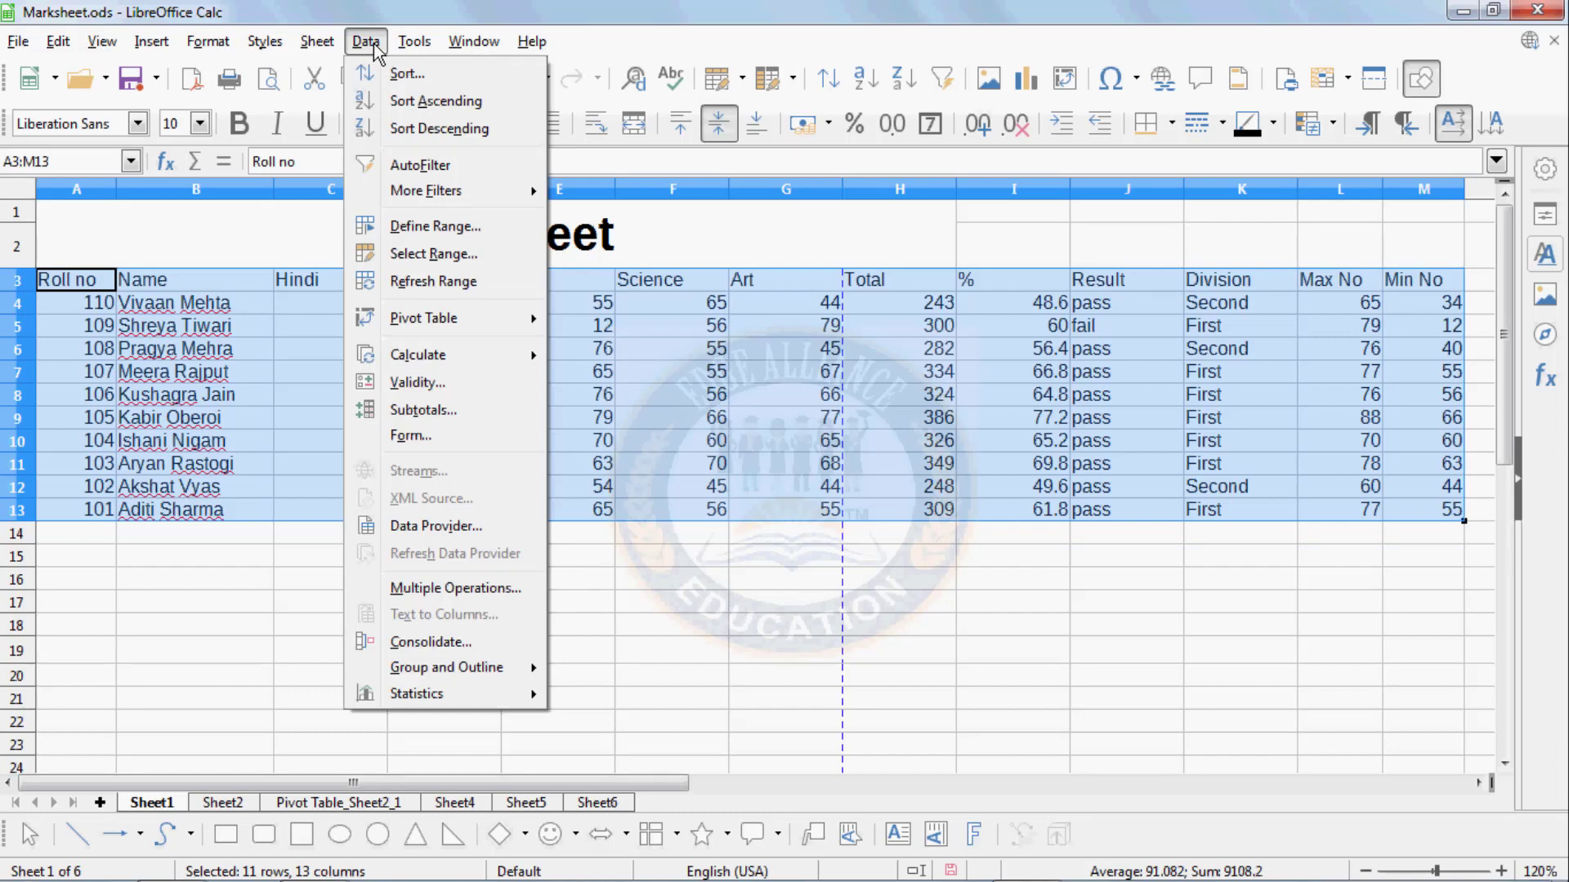
pyautogui.click(405, 101)
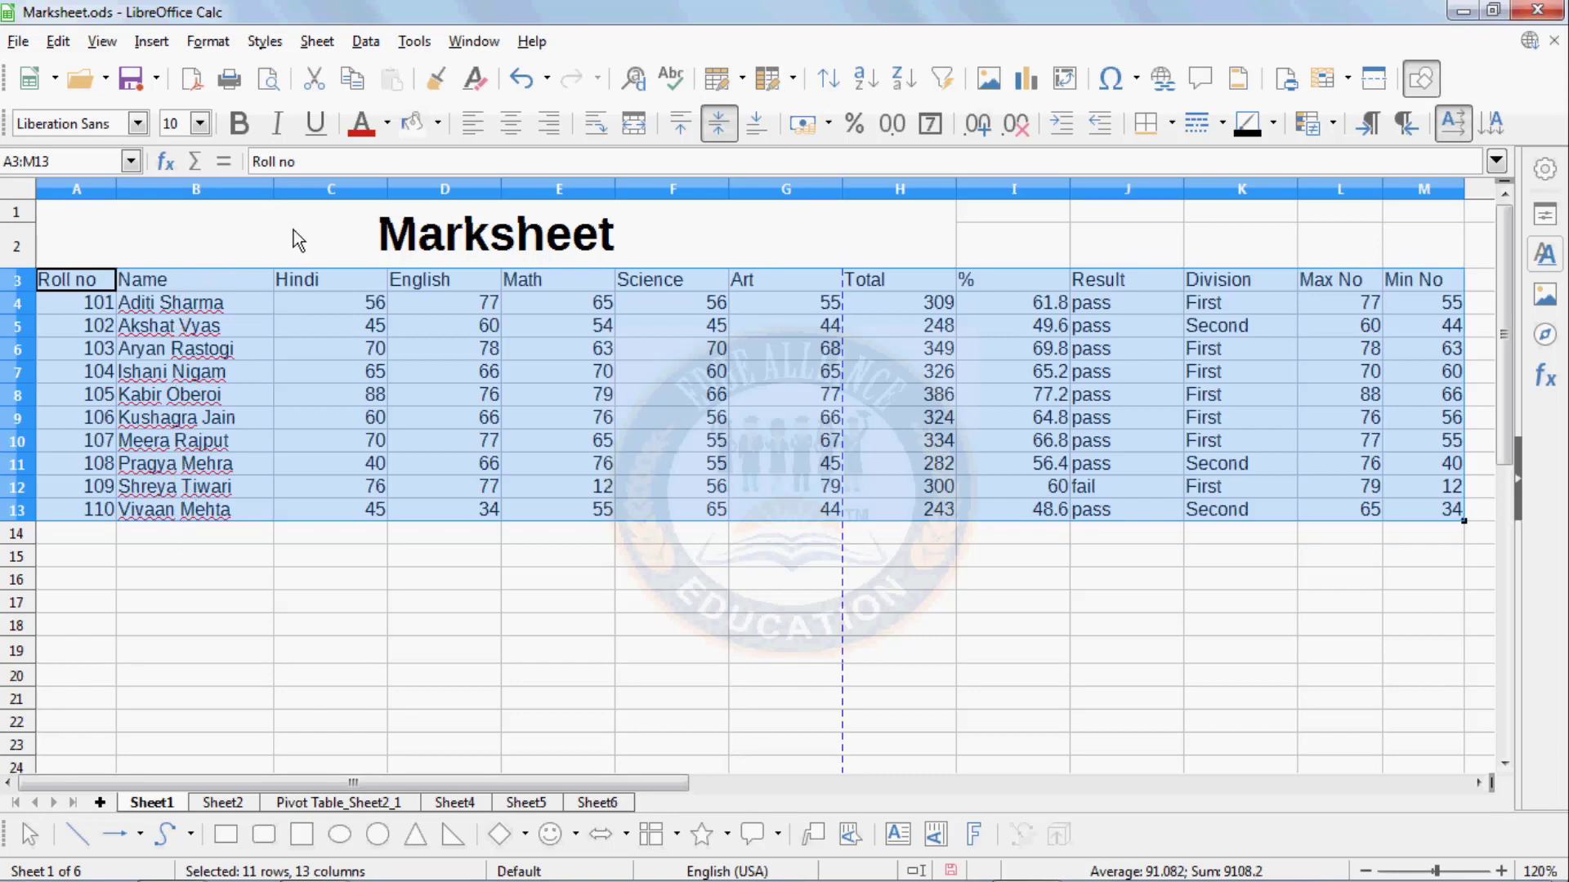
pyautogui.click(365, 42)
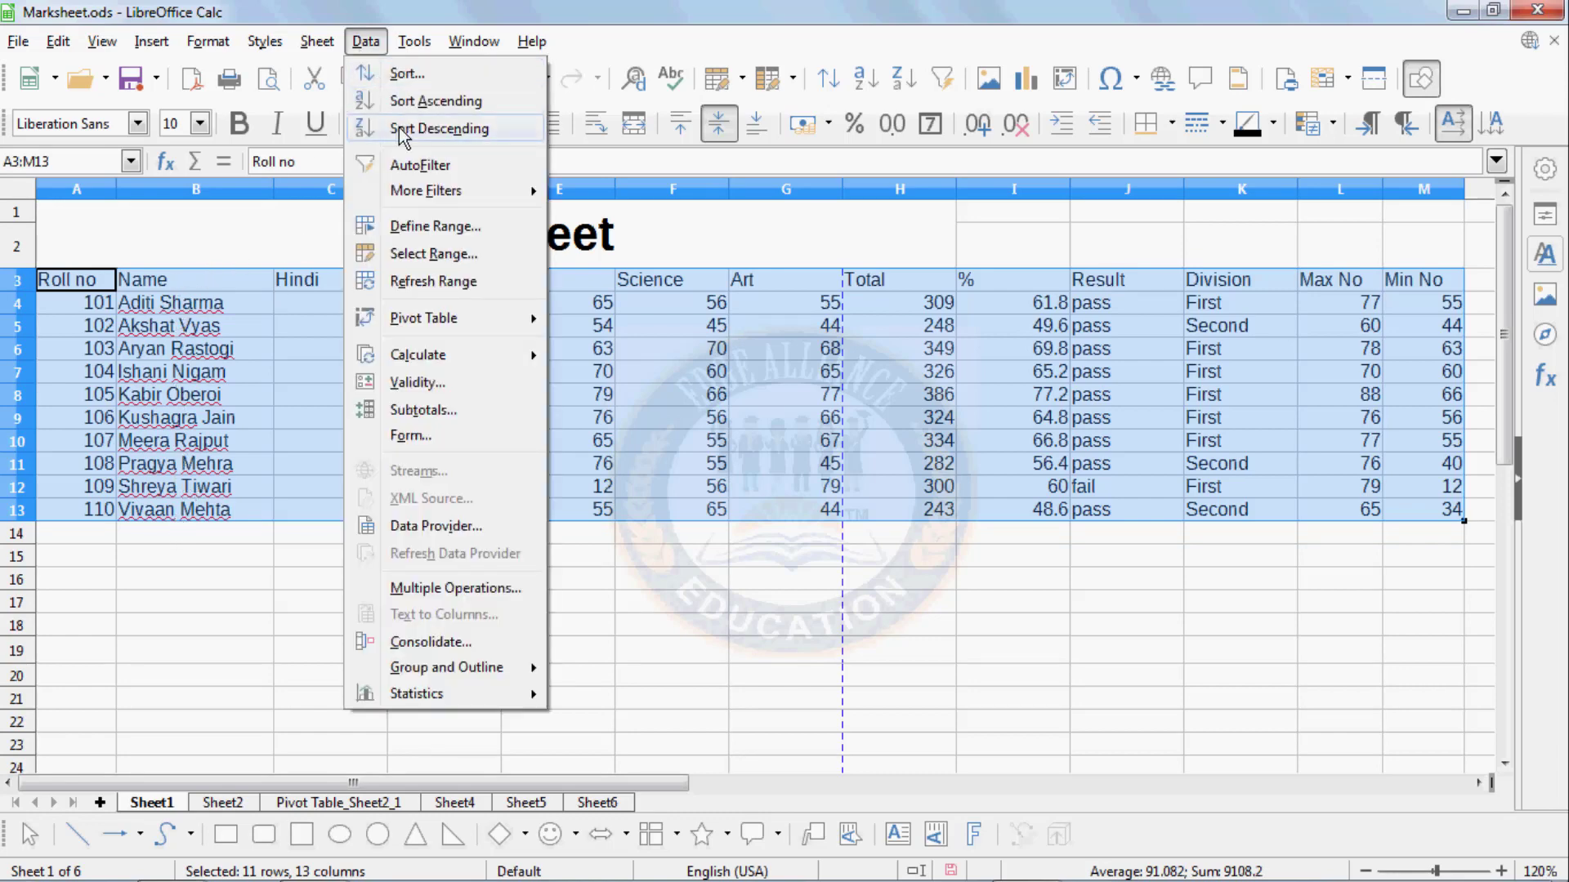
pyautogui.click(405, 74)
pyautogui.click(435, 273)
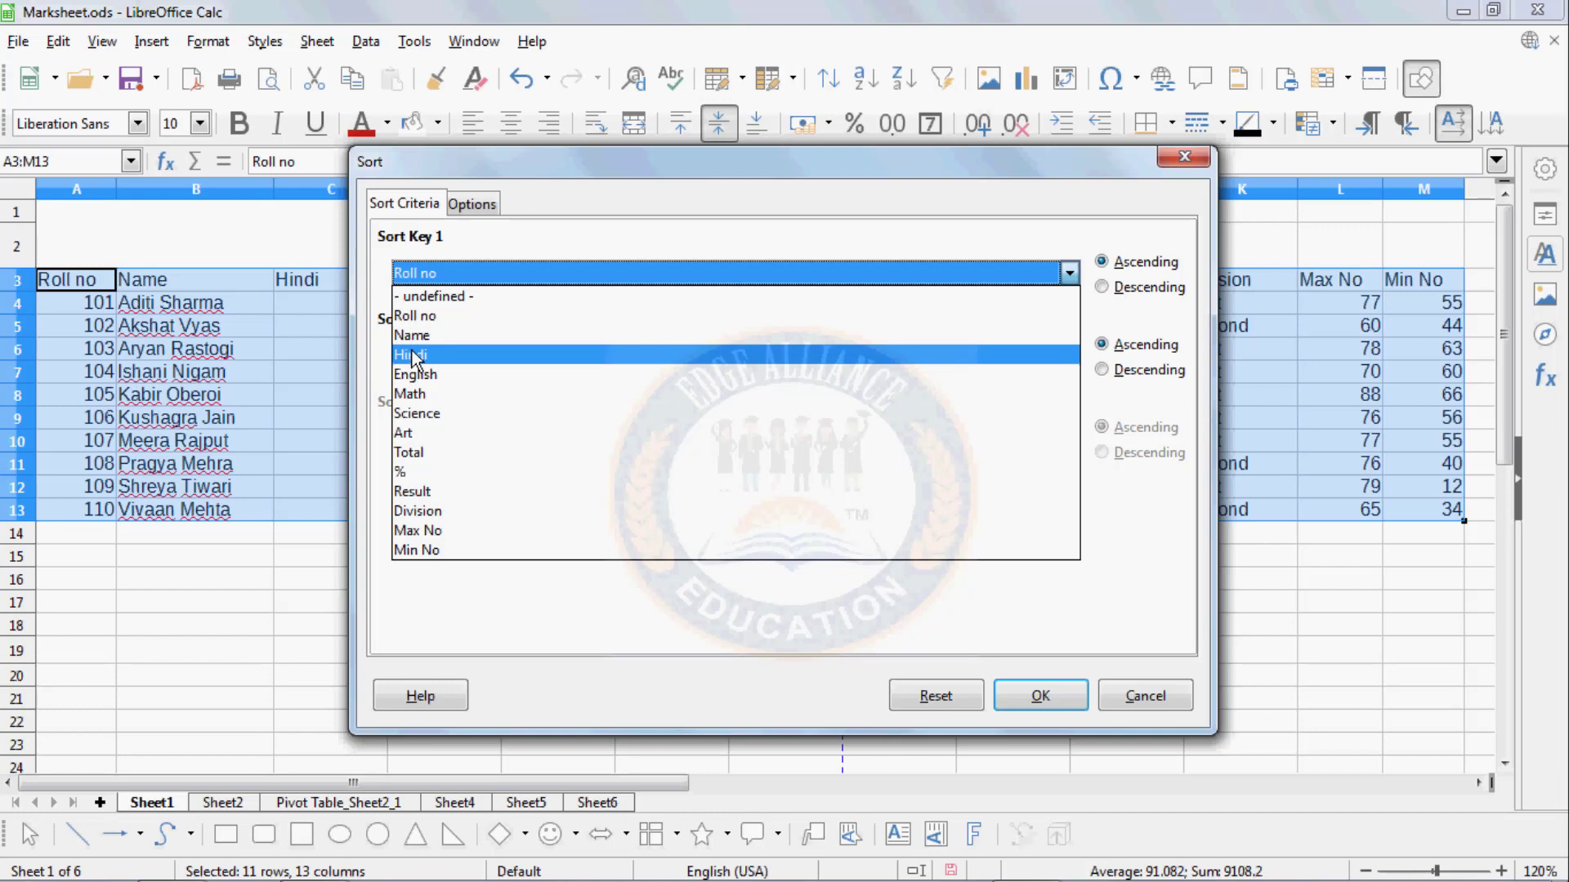
pyautogui.click(1121, 706)
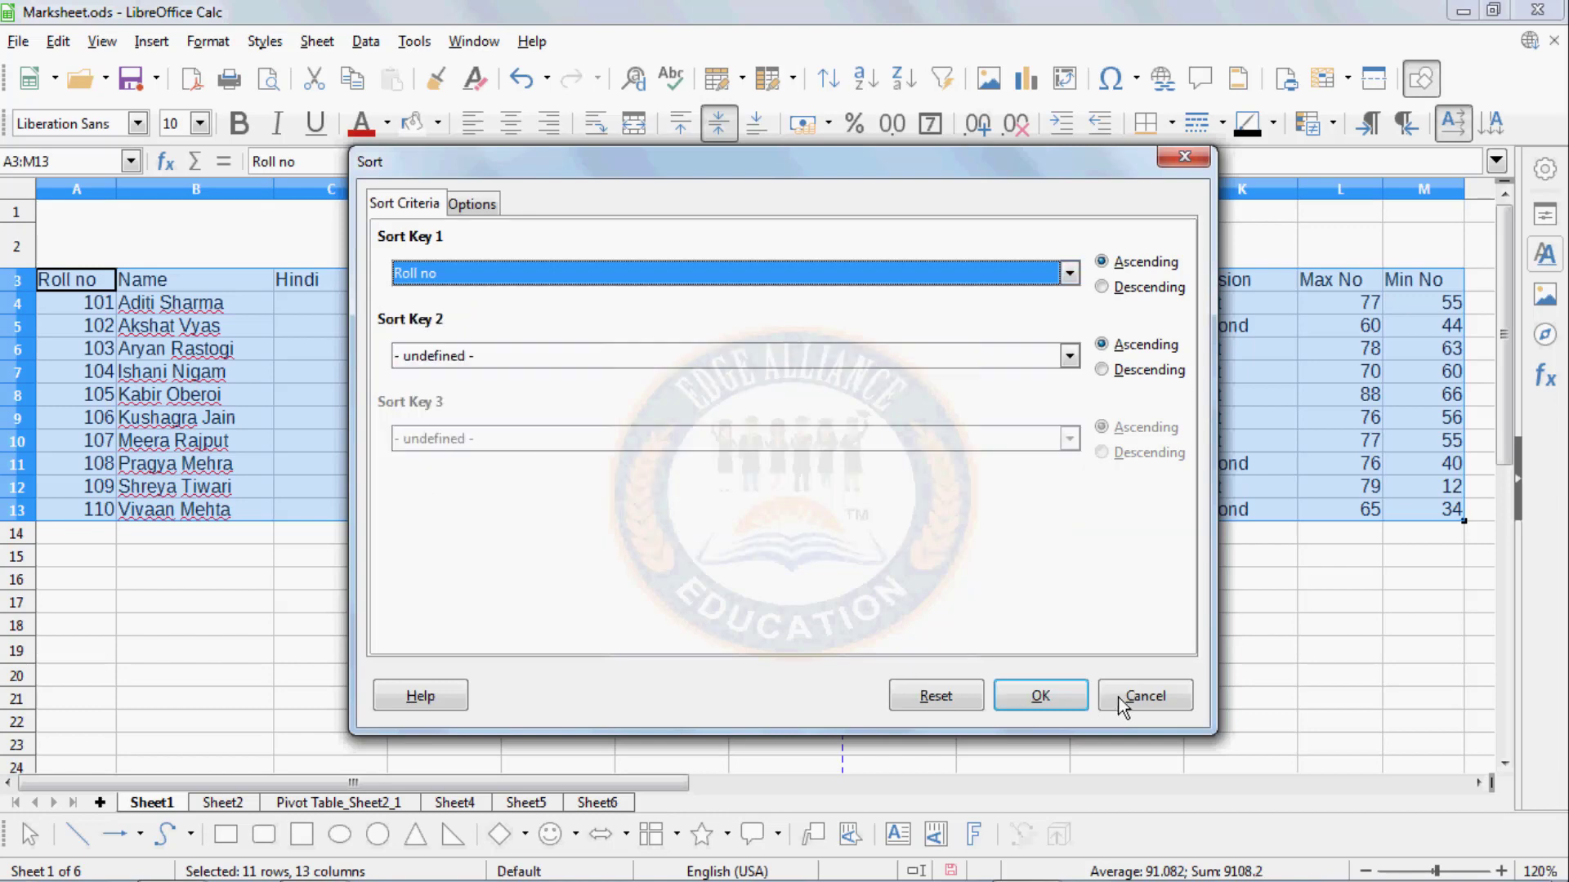
pyautogui.click(1147, 694)
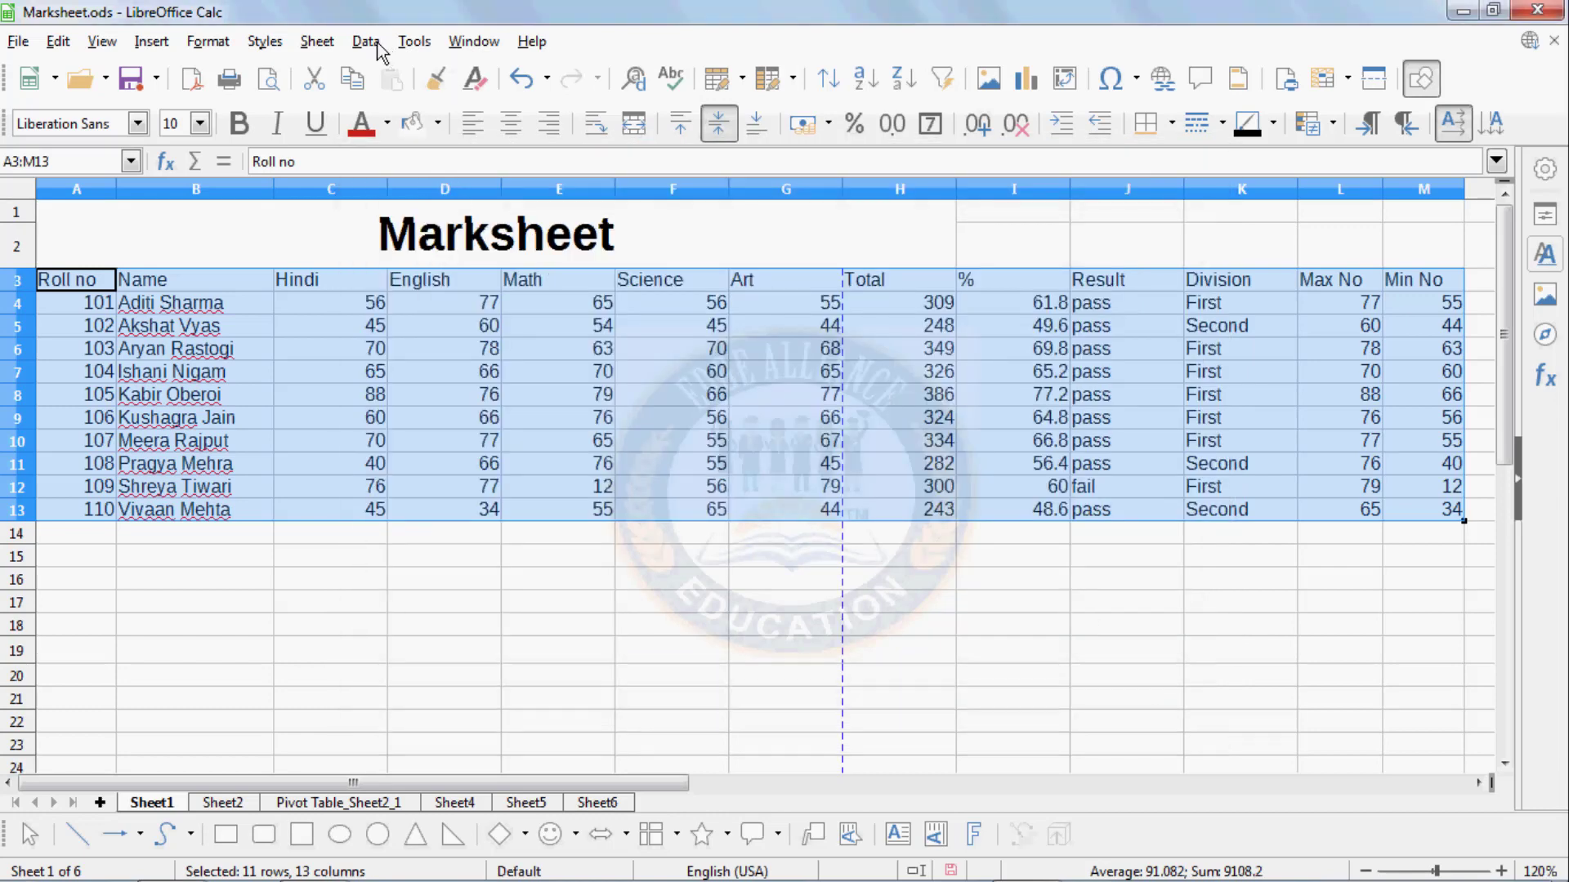
# - Apply an AutoFilter to the marksheet table in A3:M13
pyautogui.click(365, 42)
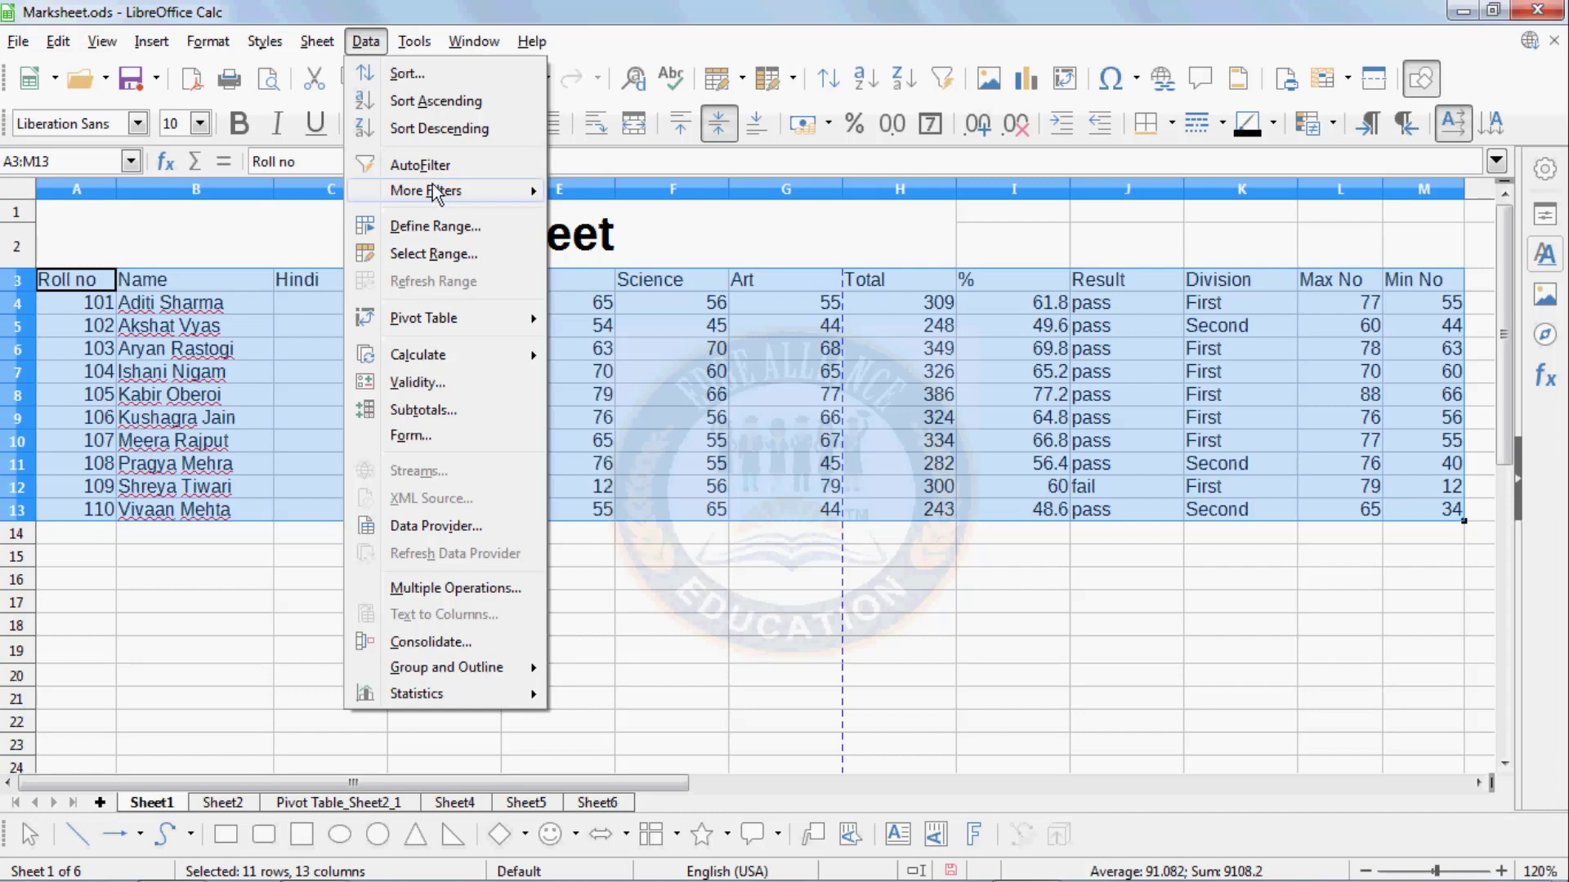
pyautogui.click(435, 166)
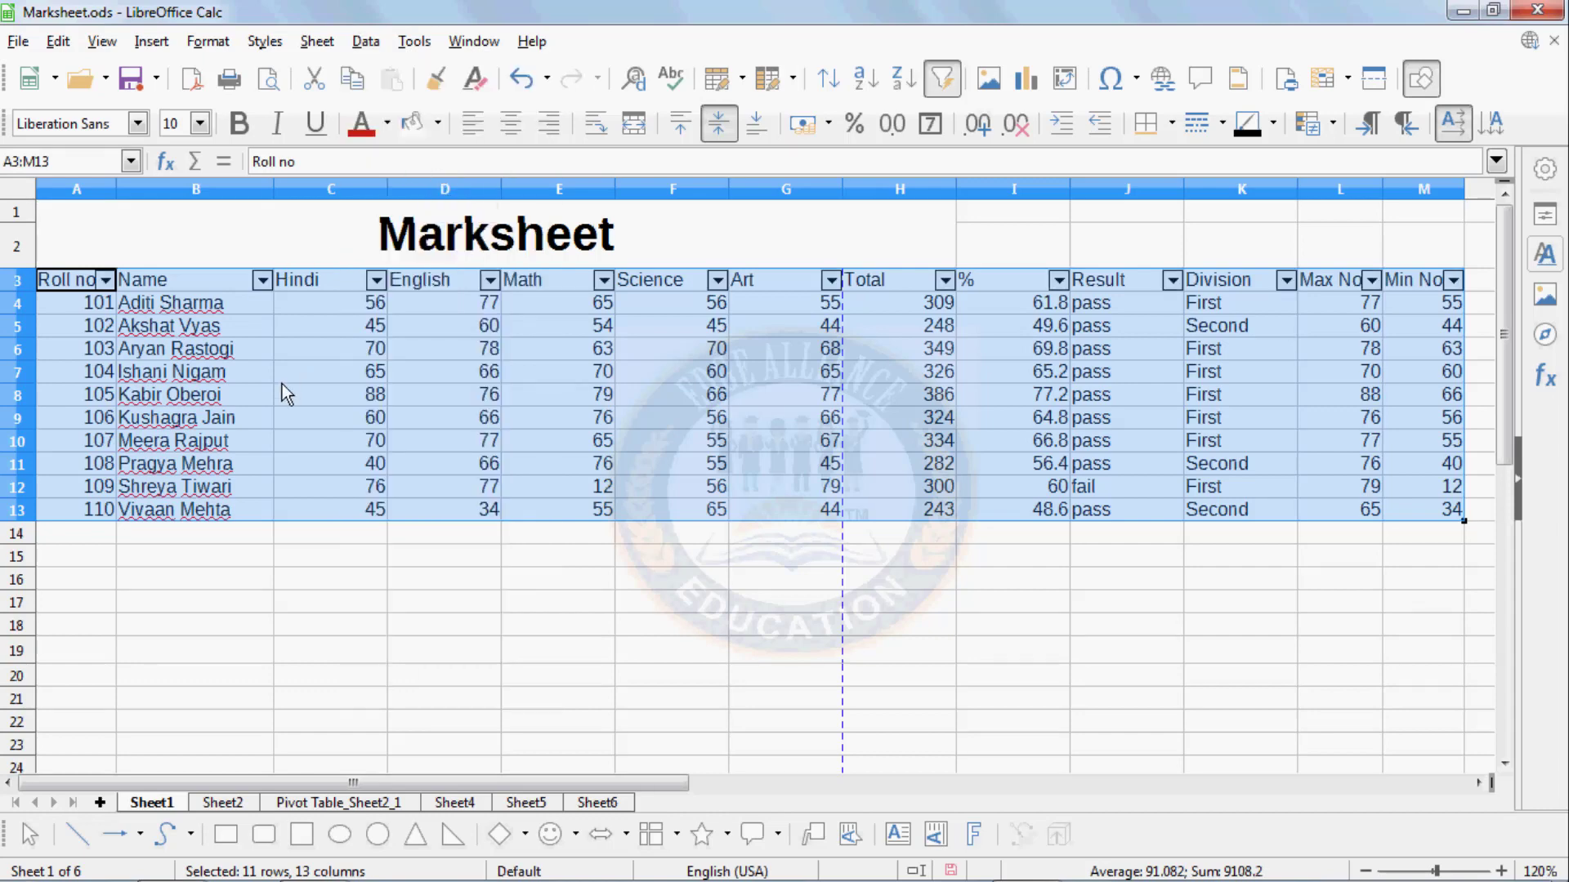
pyautogui.click(278, 375)
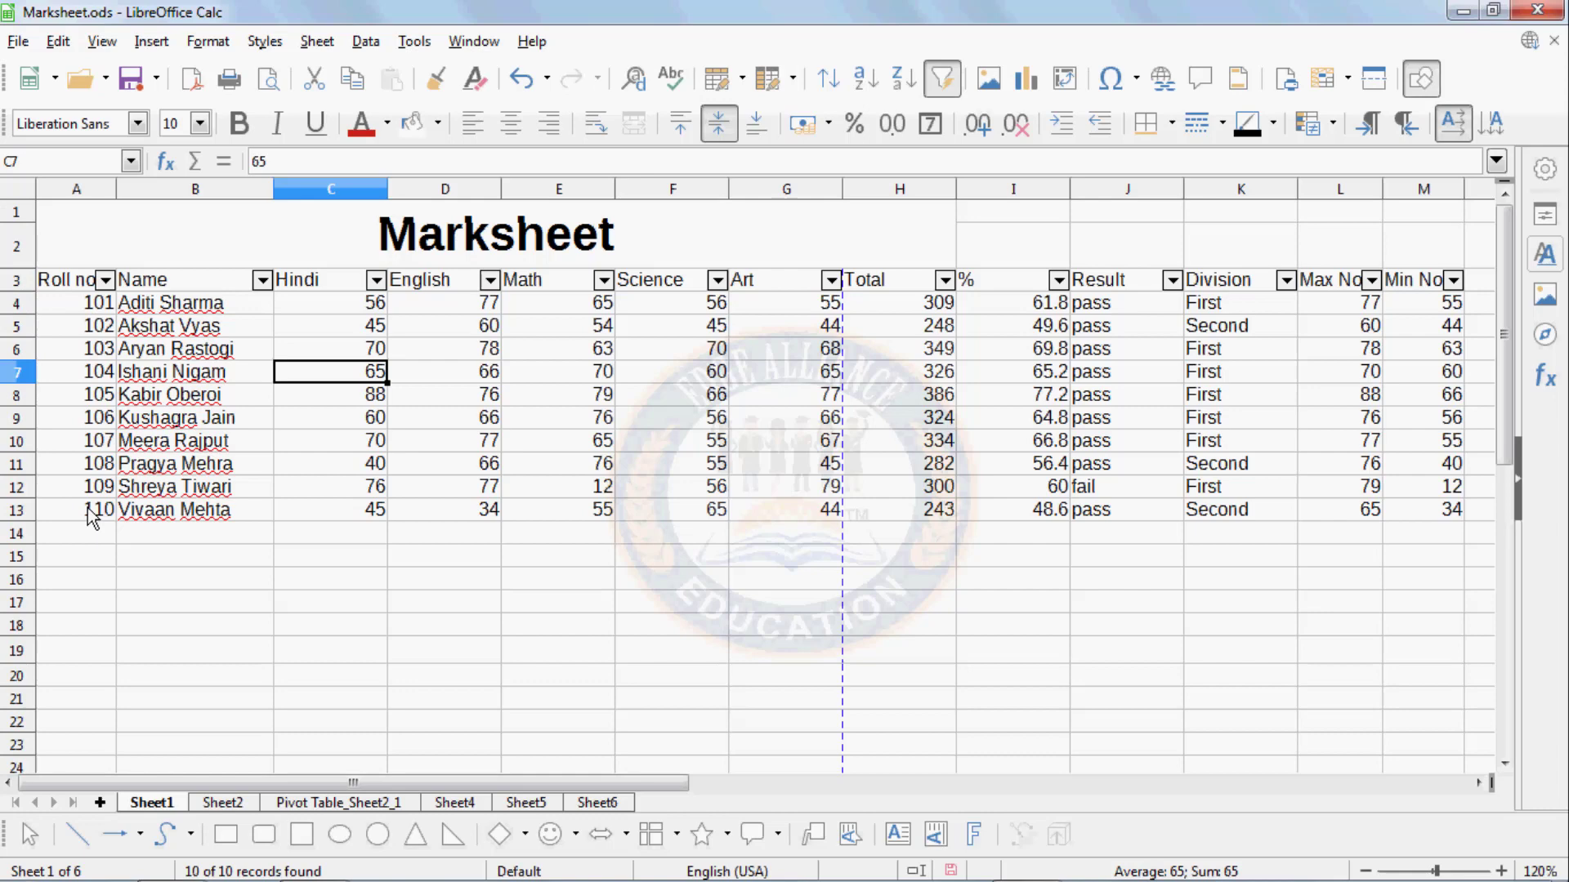
# - Filter the Roll no column to show only roll numbers 101, 105 and 110
pyautogui.click(105, 281)
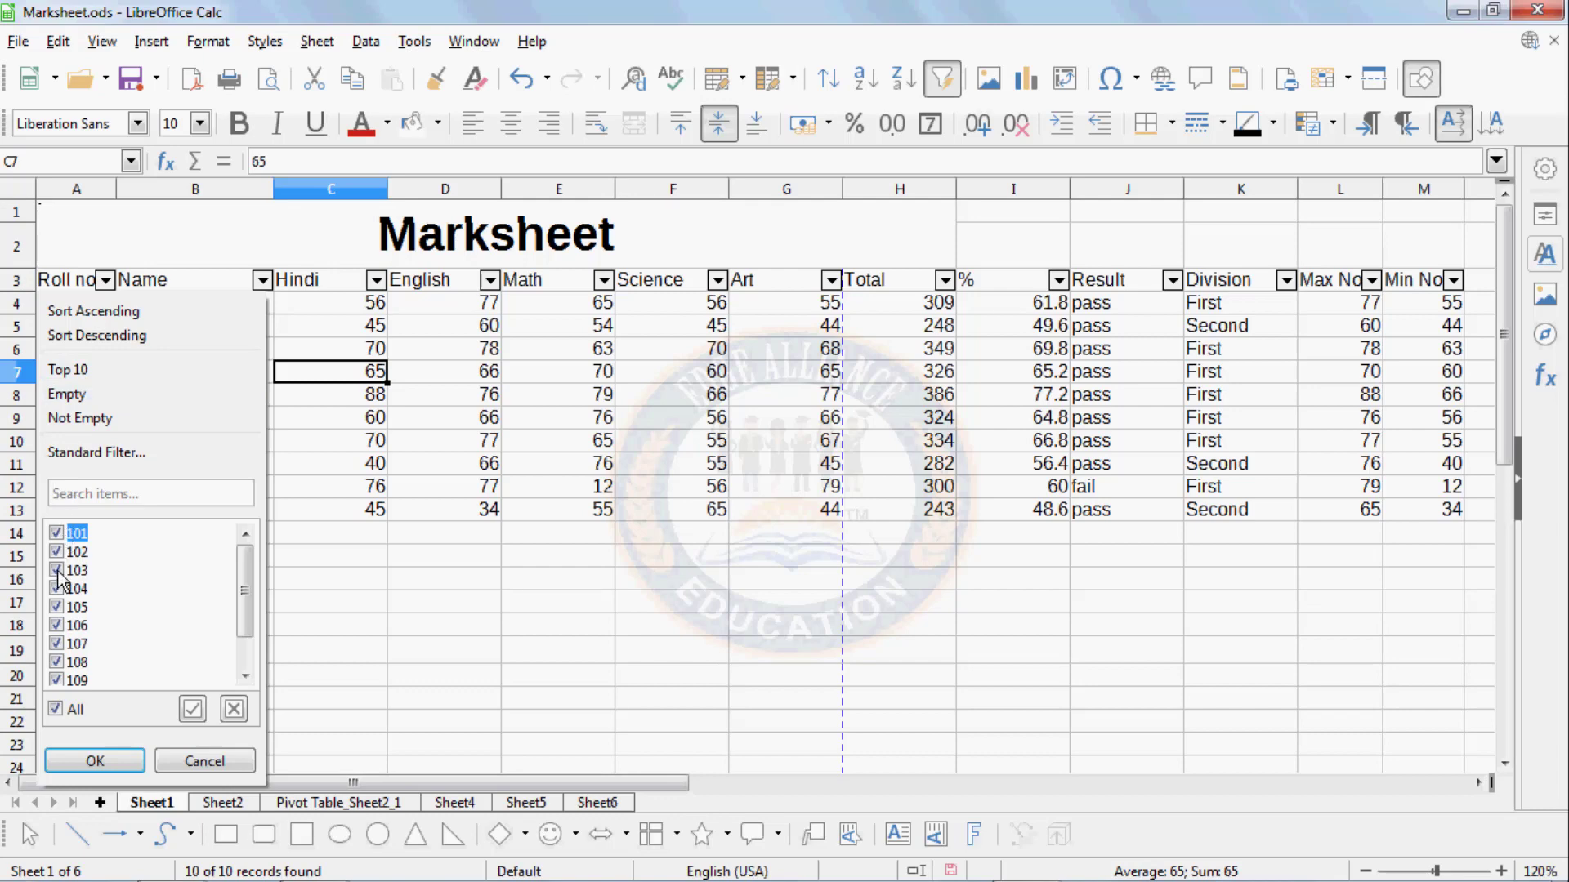
pyautogui.click(55, 708)
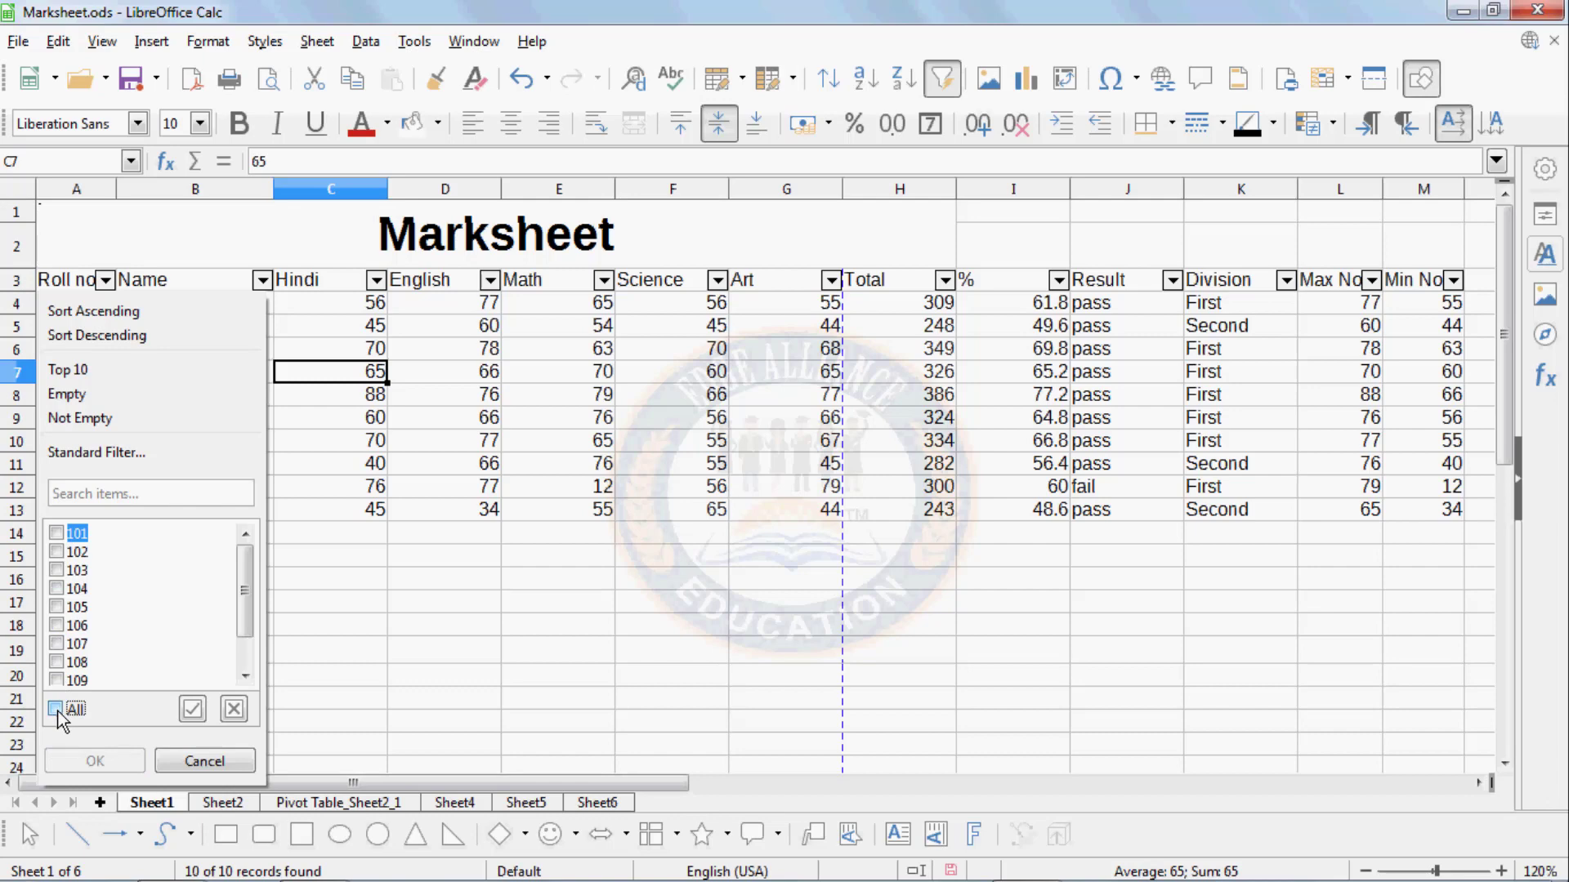
pyautogui.click(57, 533)
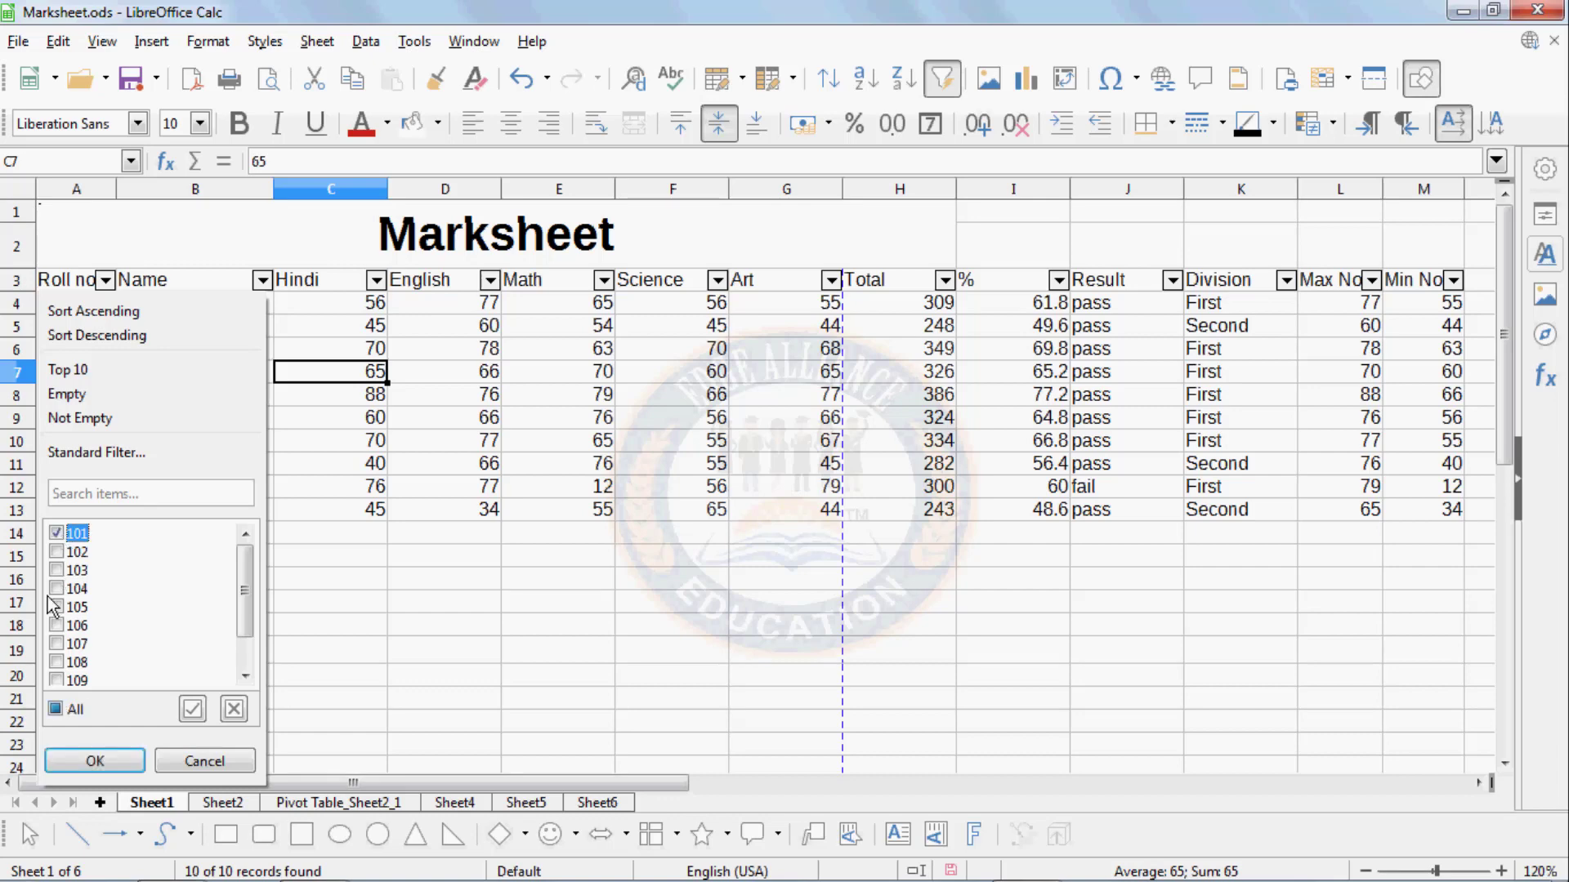
pyautogui.click(58, 608)
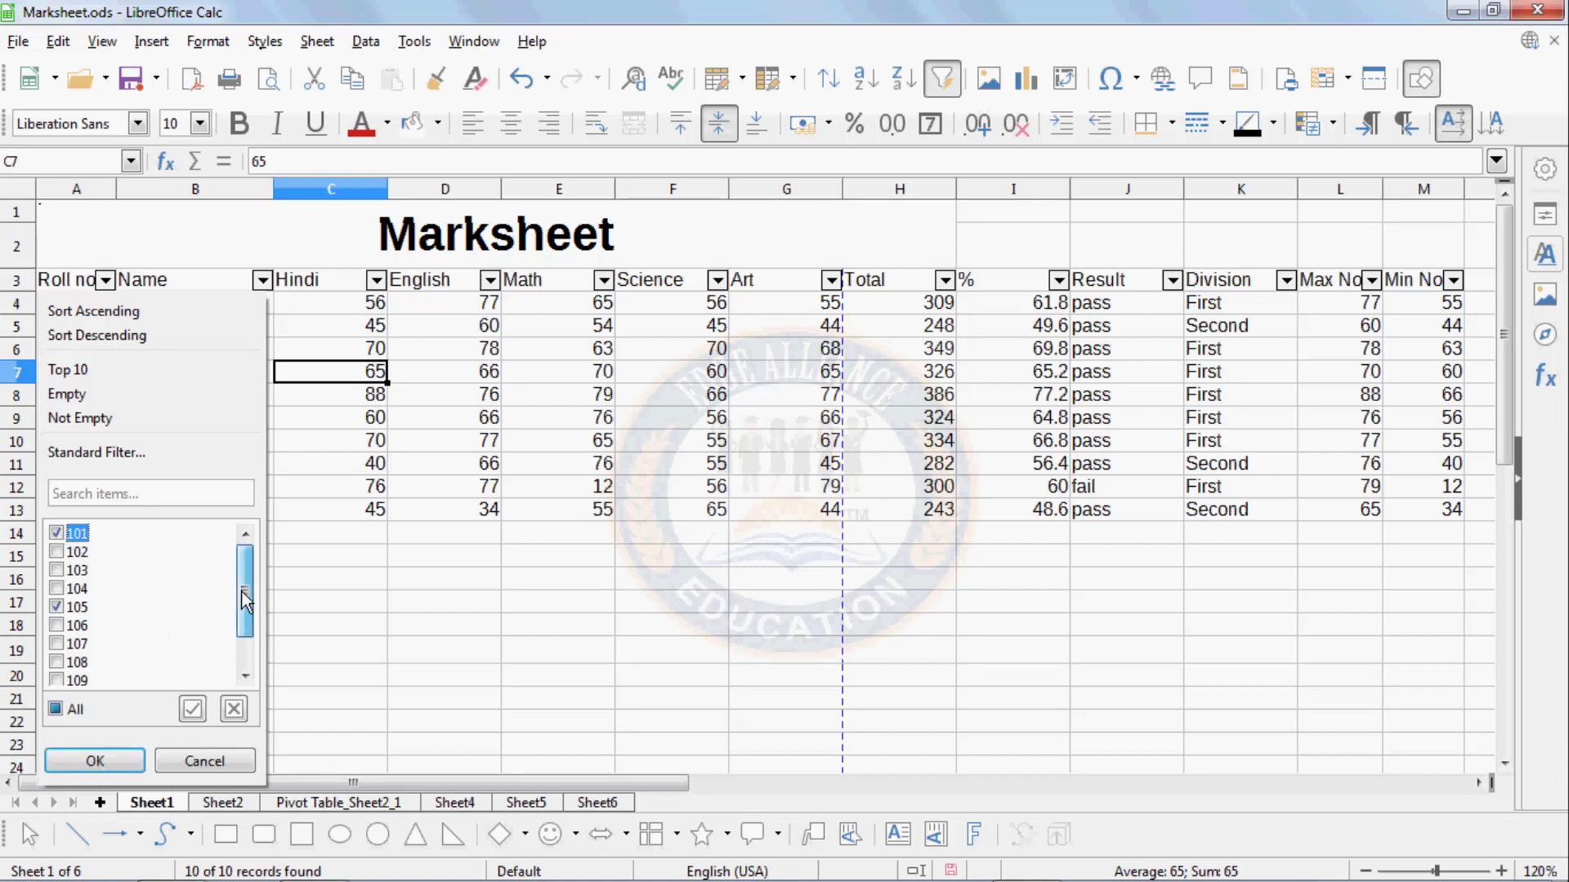
pyautogui.moveTo(244, 591); pyautogui.dragTo(247, 646)
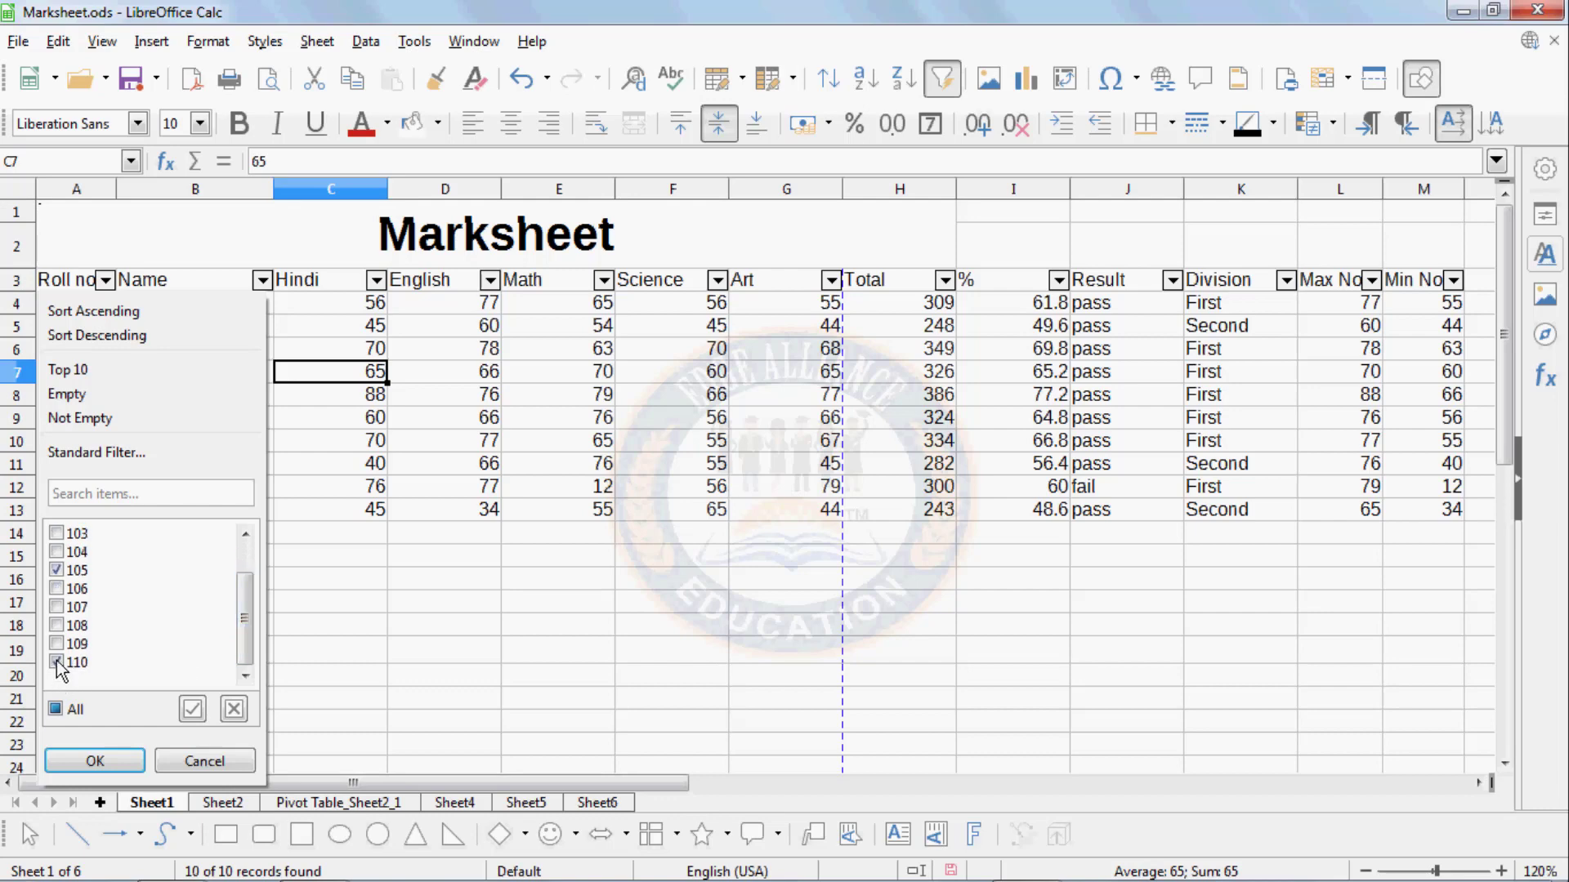
pyautogui.click(57, 661)
pyautogui.click(67, 758)
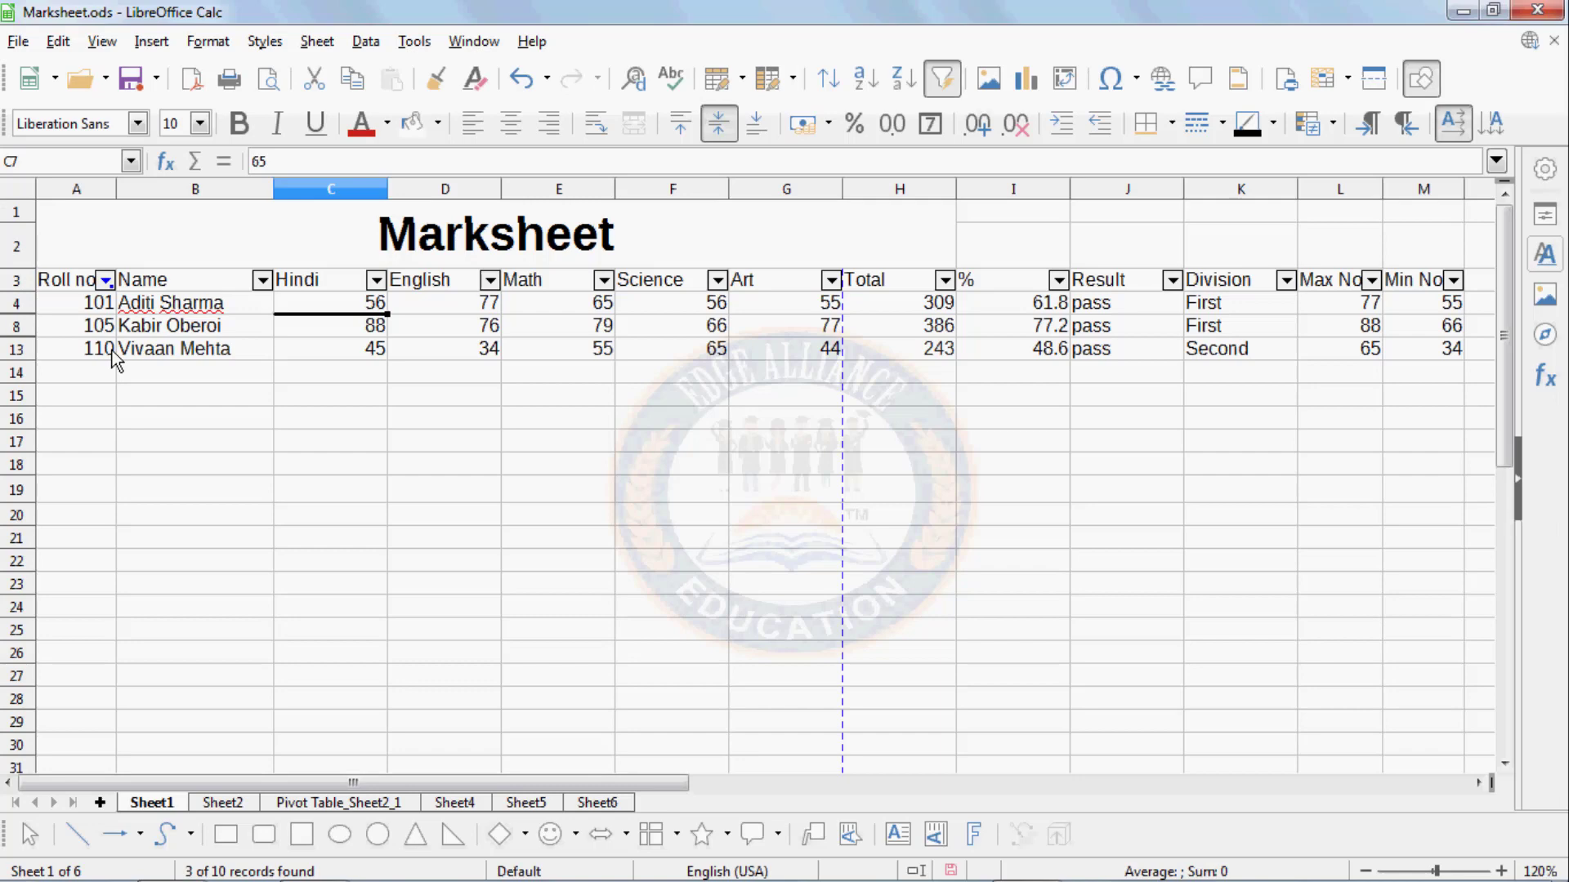
# - Clear the Roll no filter by including all roll numbers again
pyautogui.click(106, 281)
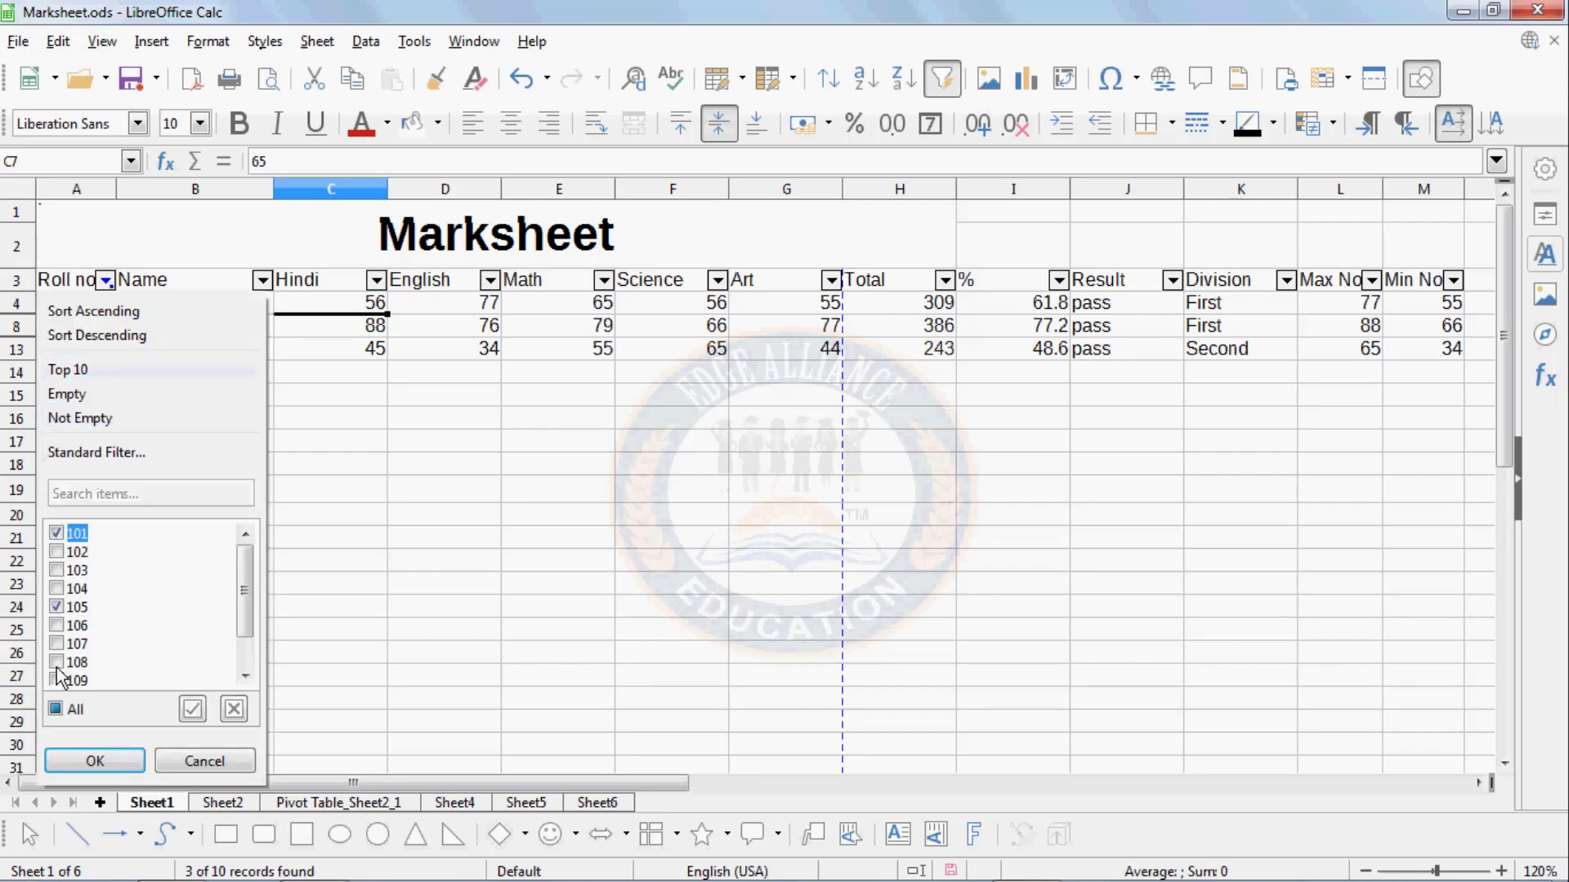
pyautogui.click(56, 709)
pyautogui.click(67, 760)
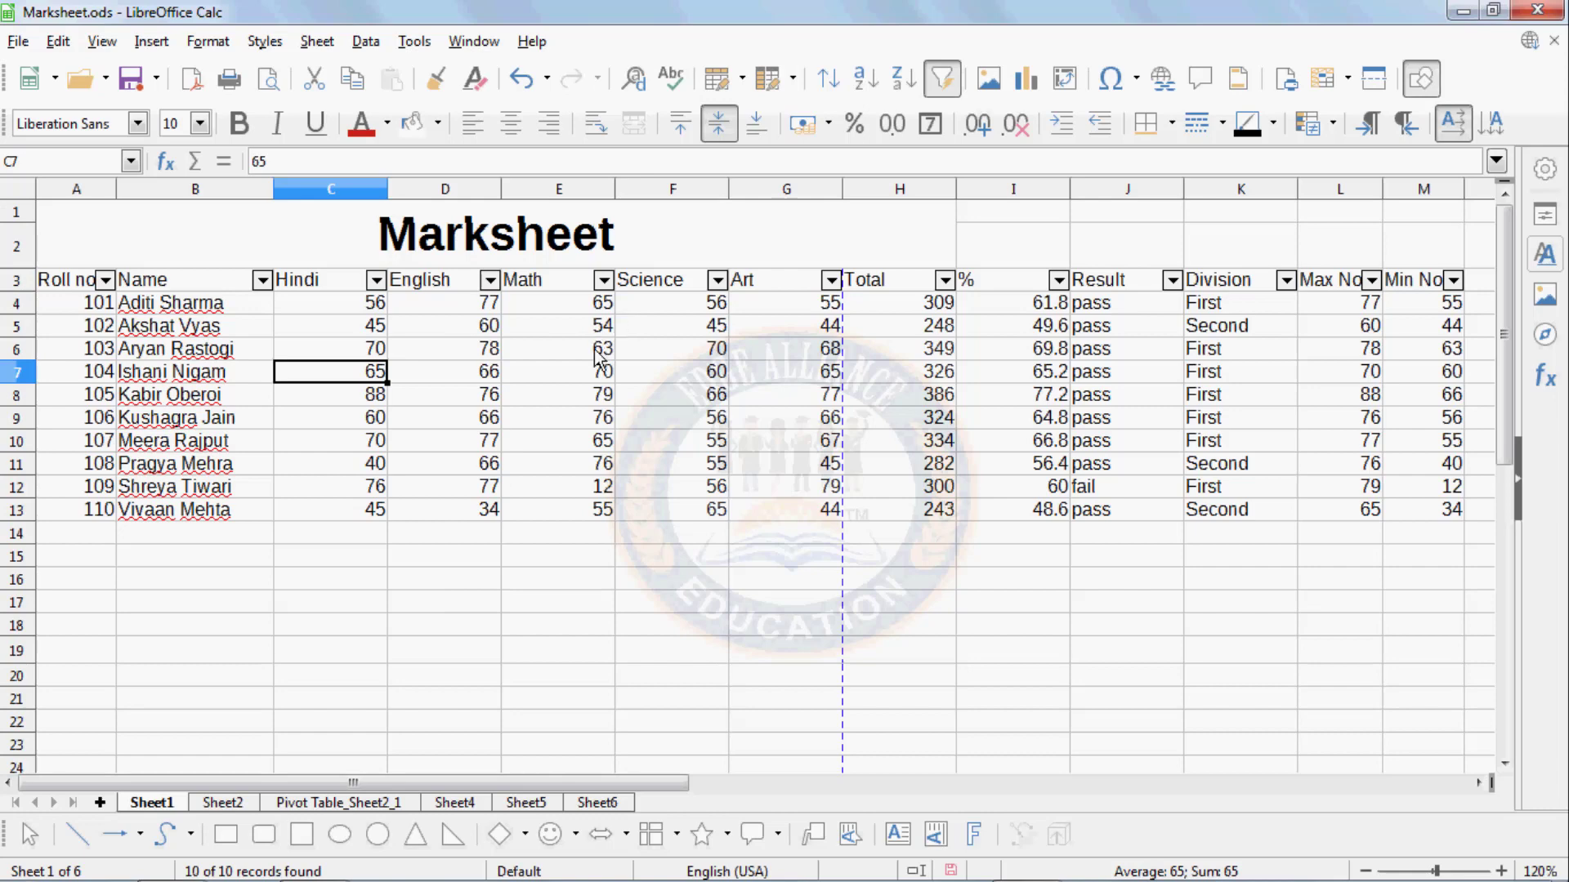
# - Filter the Division column to show only the First division rows
pyautogui.click(1285, 280)
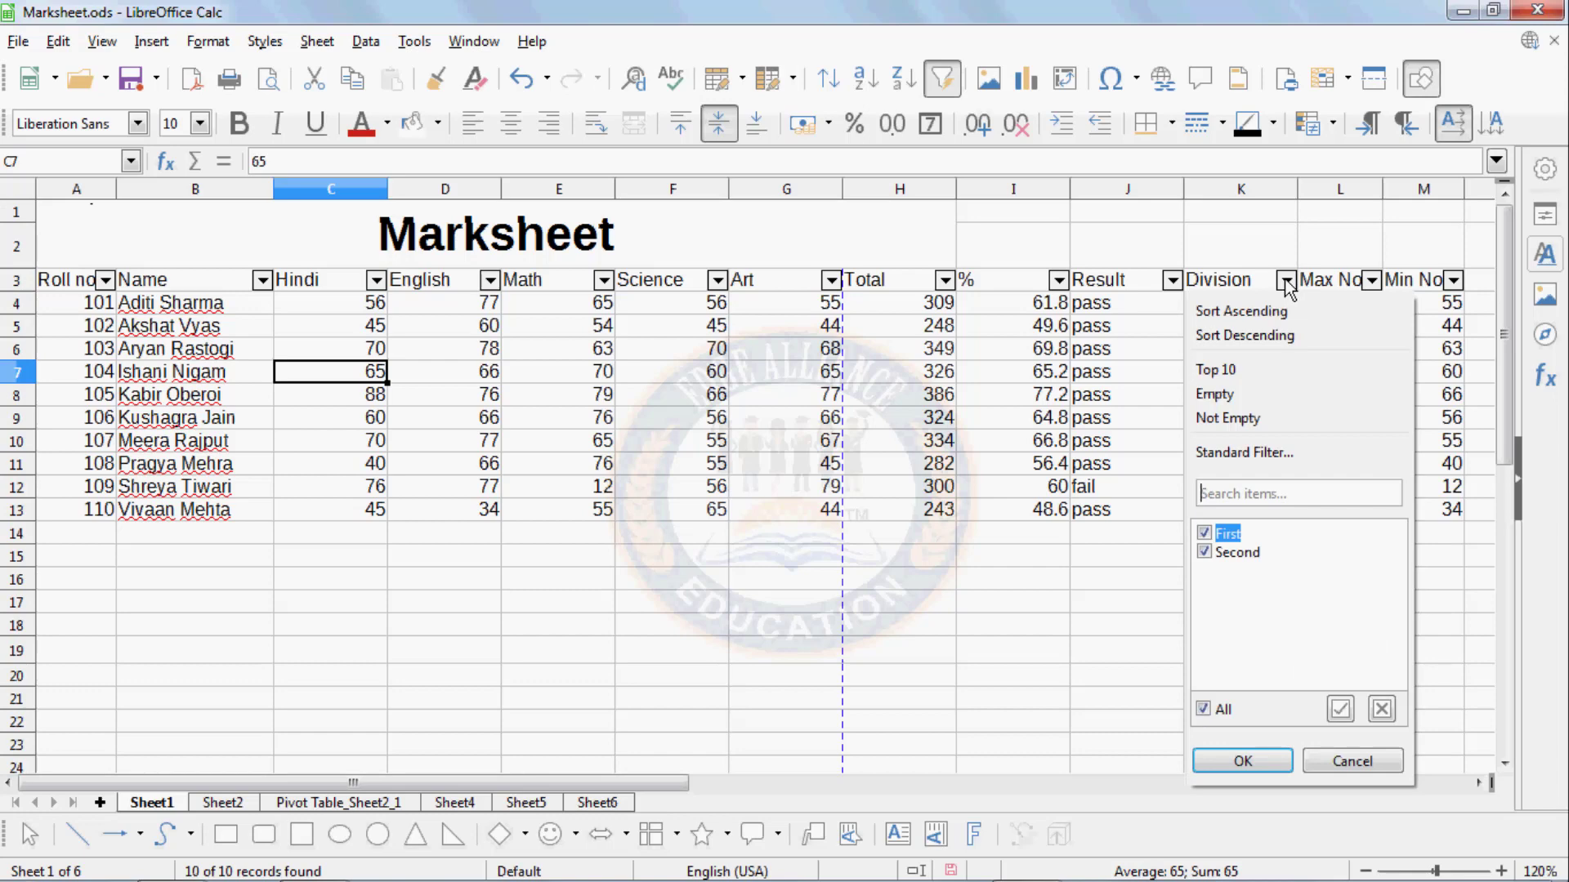
pyautogui.click(1205, 709)
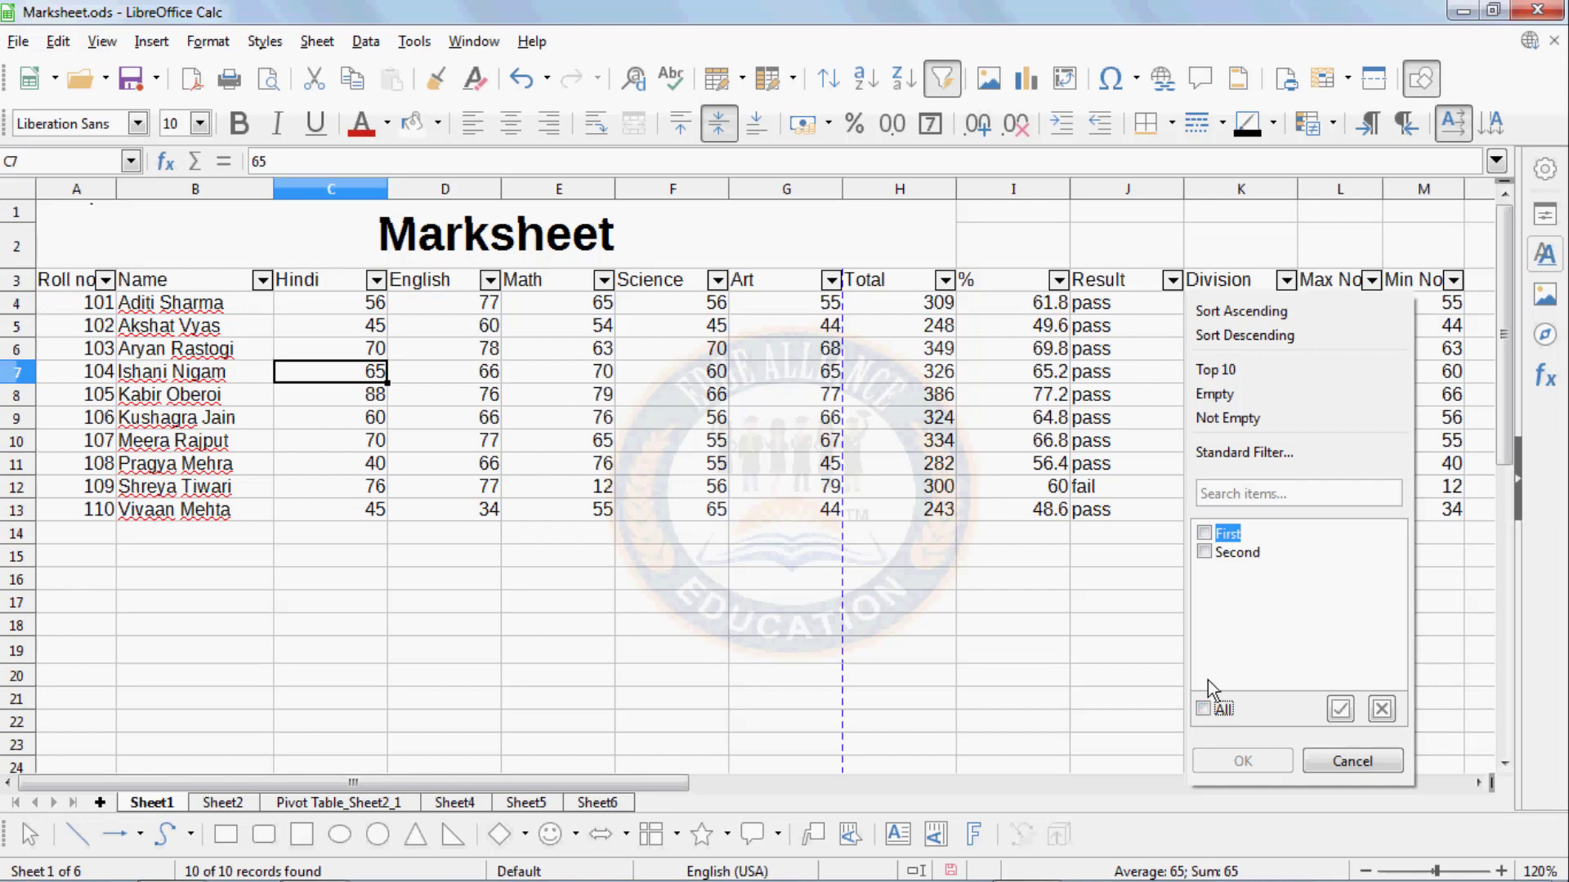
pyautogui.click(1205, 534)
pyautogui.click(1218, 759)
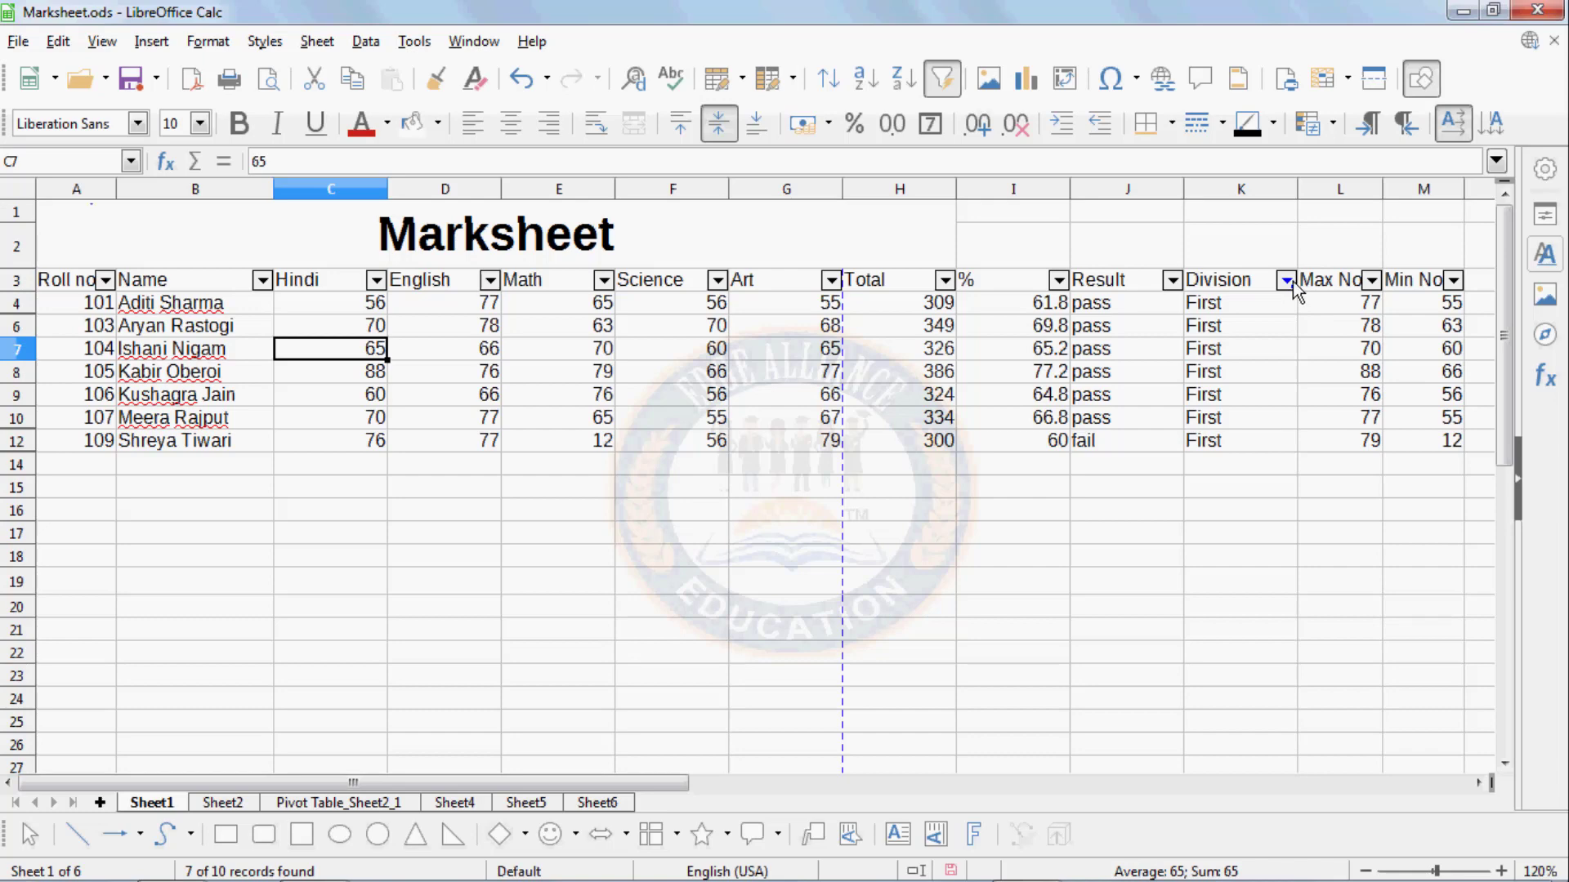
# - Clear the Division filter by including all divisions again
pyautogui.click(1287, 281)
pyautogui.click(1206, 710)
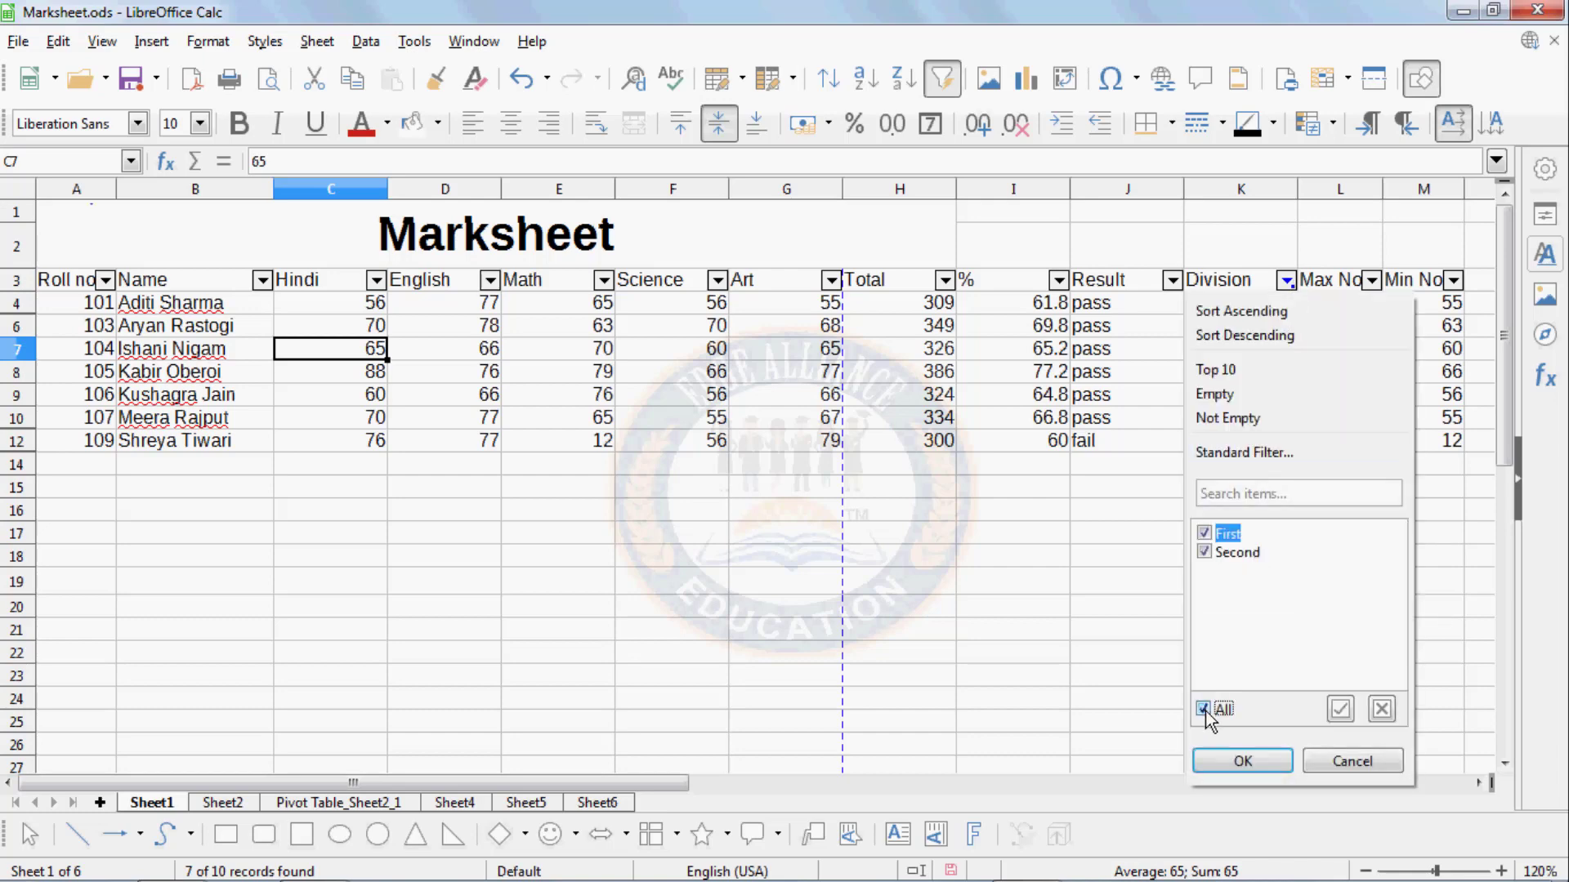
pyautogui.click(1209, 763)
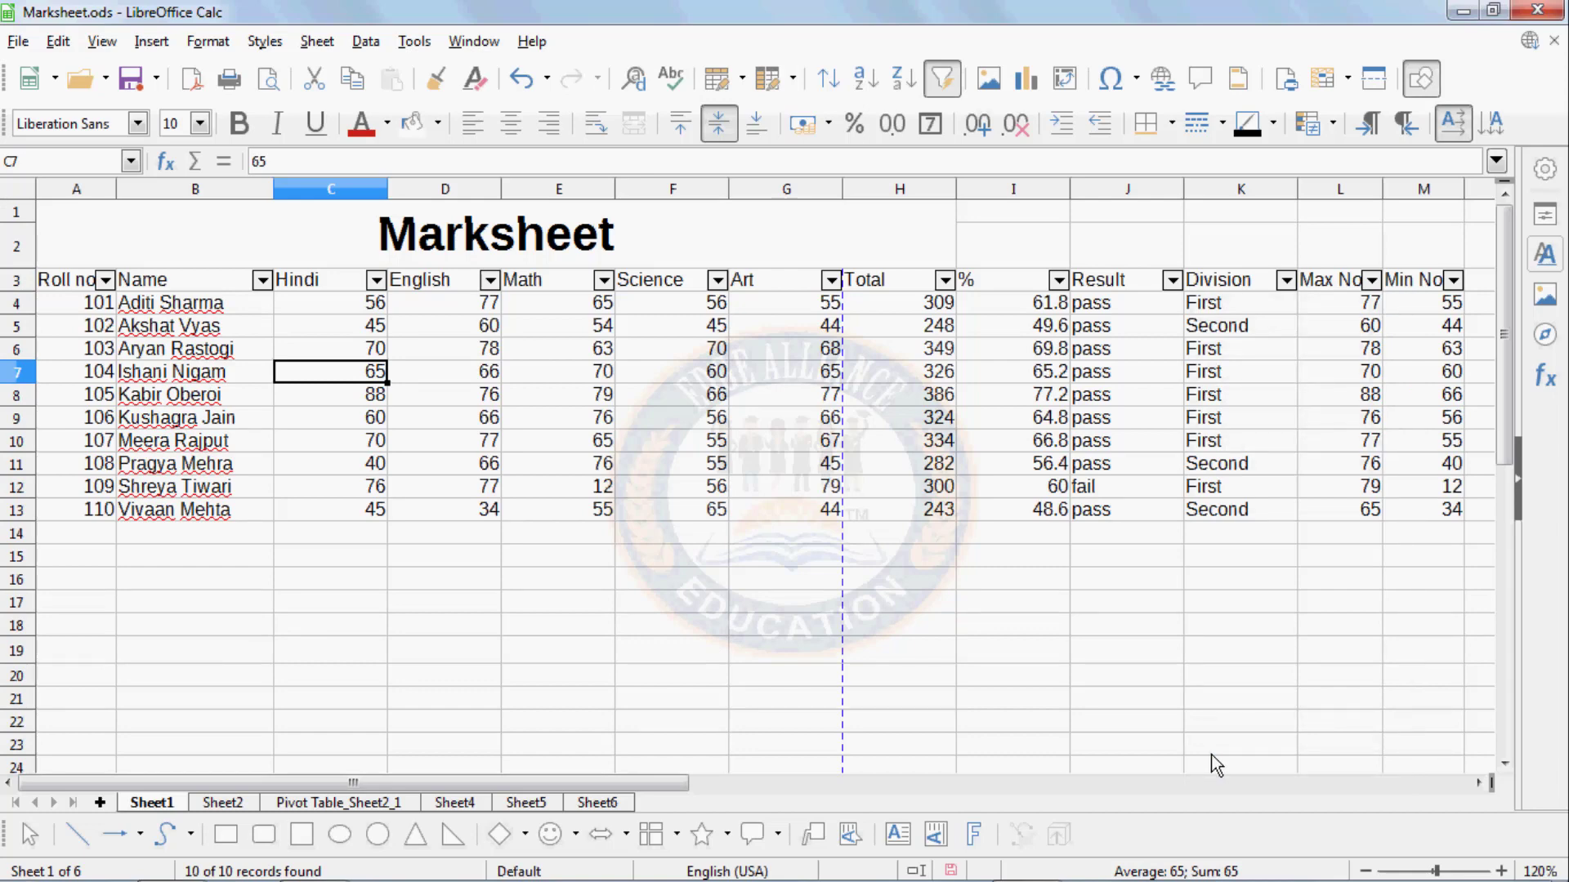
# - Hide the AutoFilter on the marksheet table
pyautogui.click(365, 42)
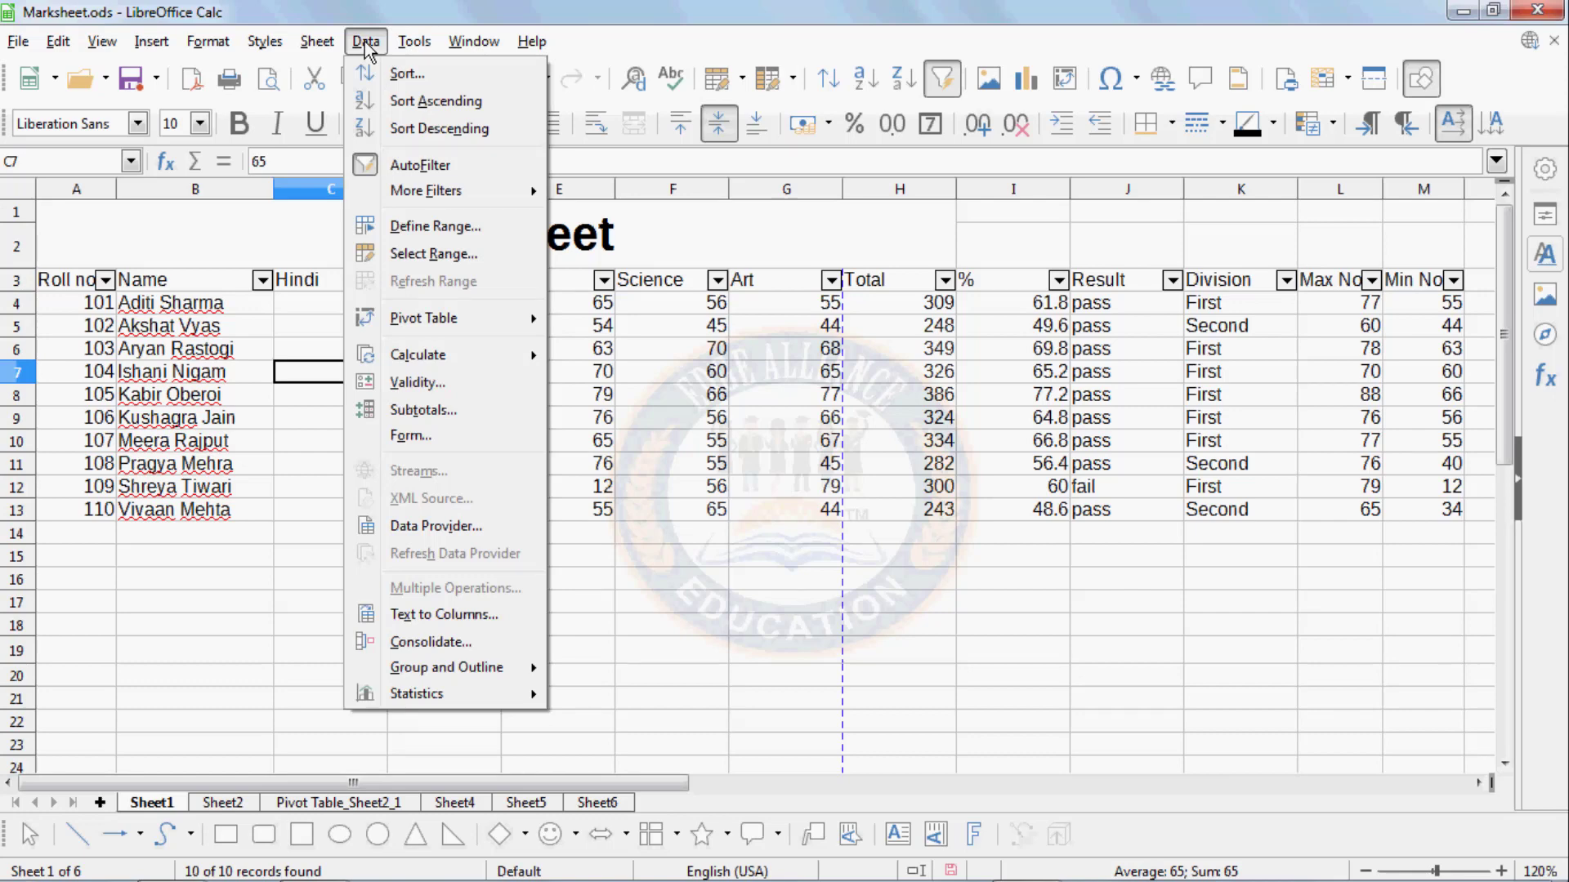
pyautogui.moveTo(395, 191)
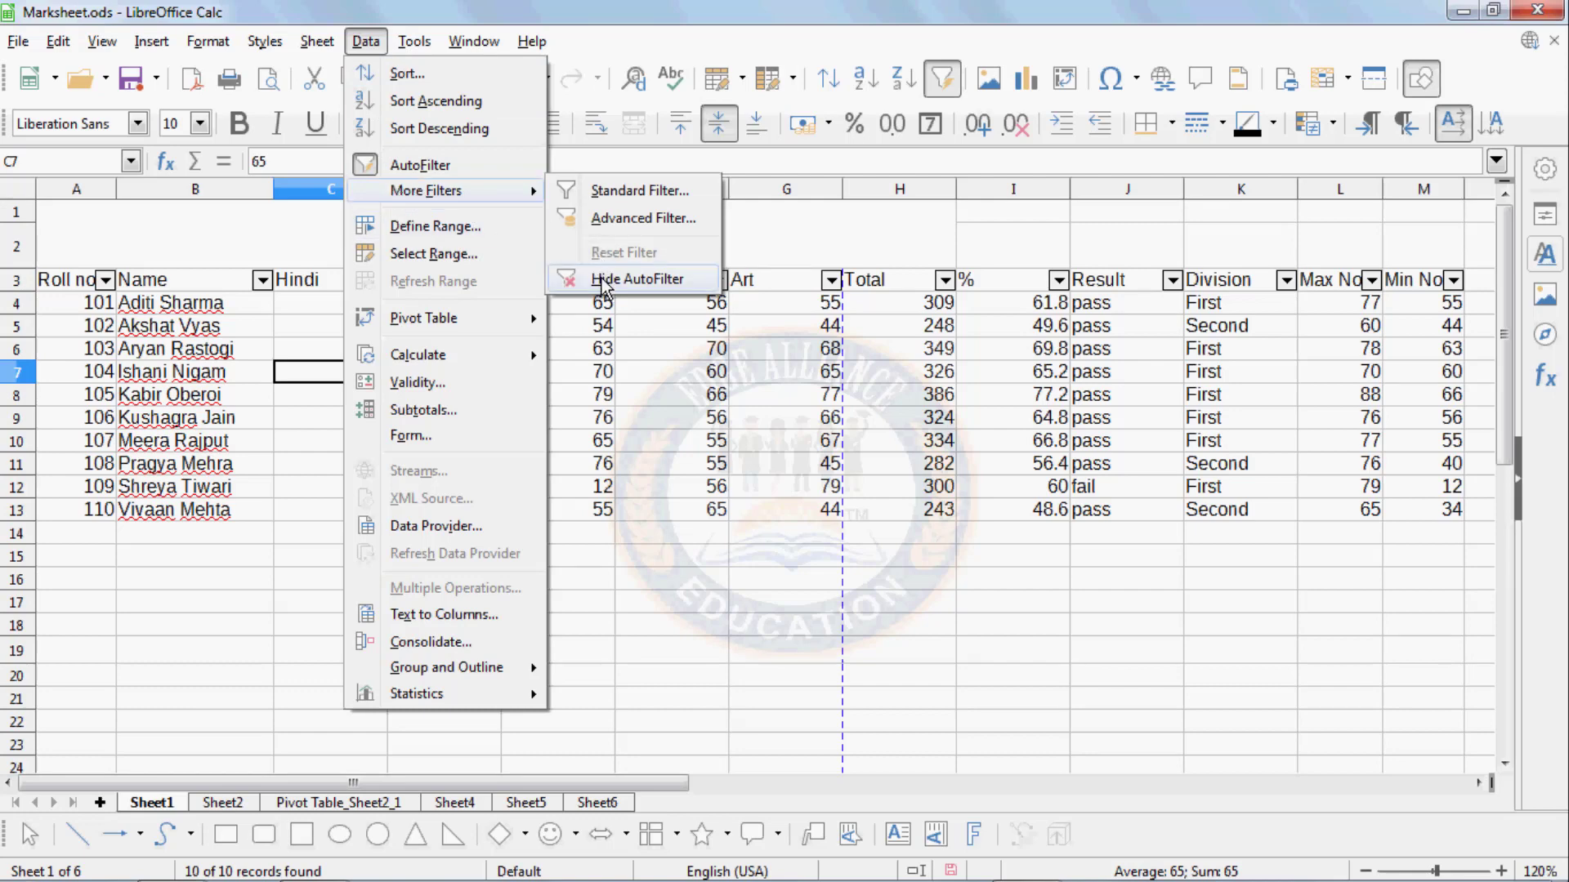
pyautogui.click(627, 337)
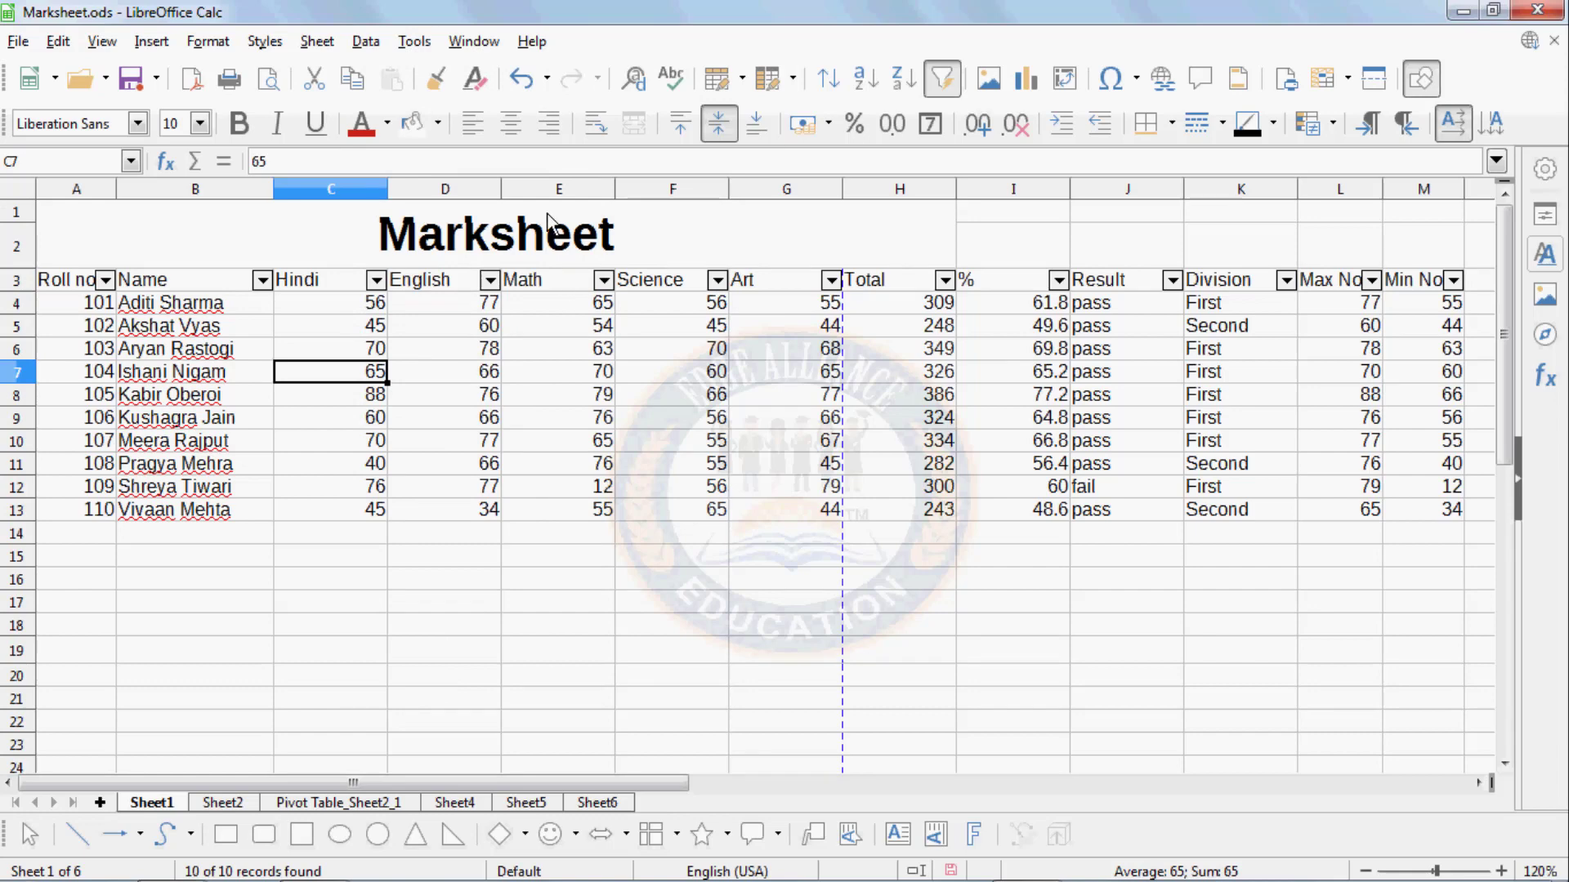
pyautogui.click(364, 43)
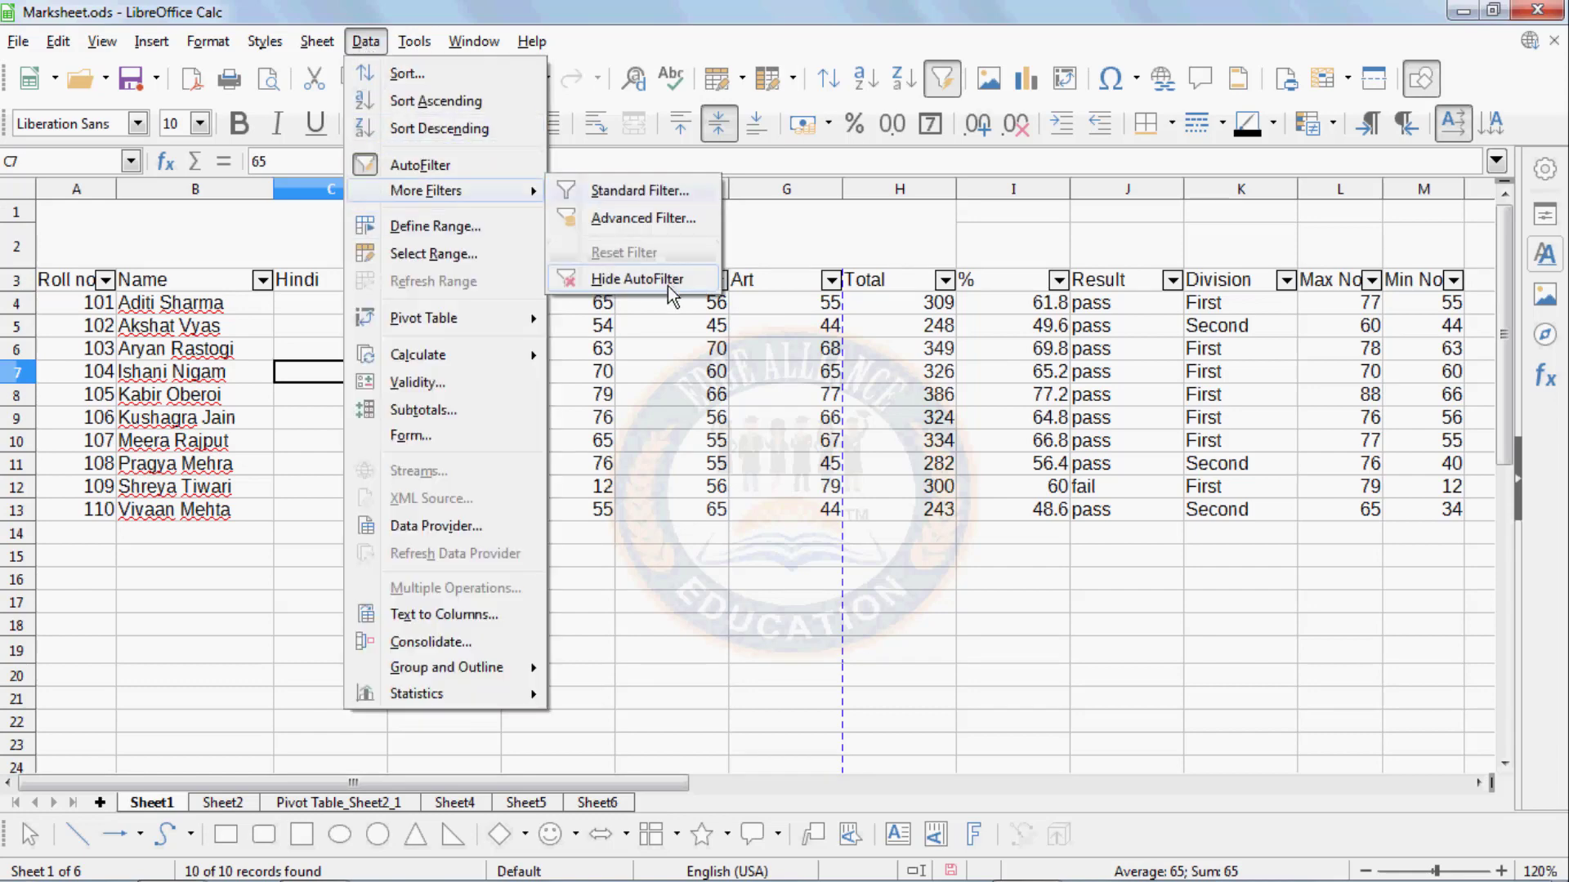
pyautogui.click(668, 280)
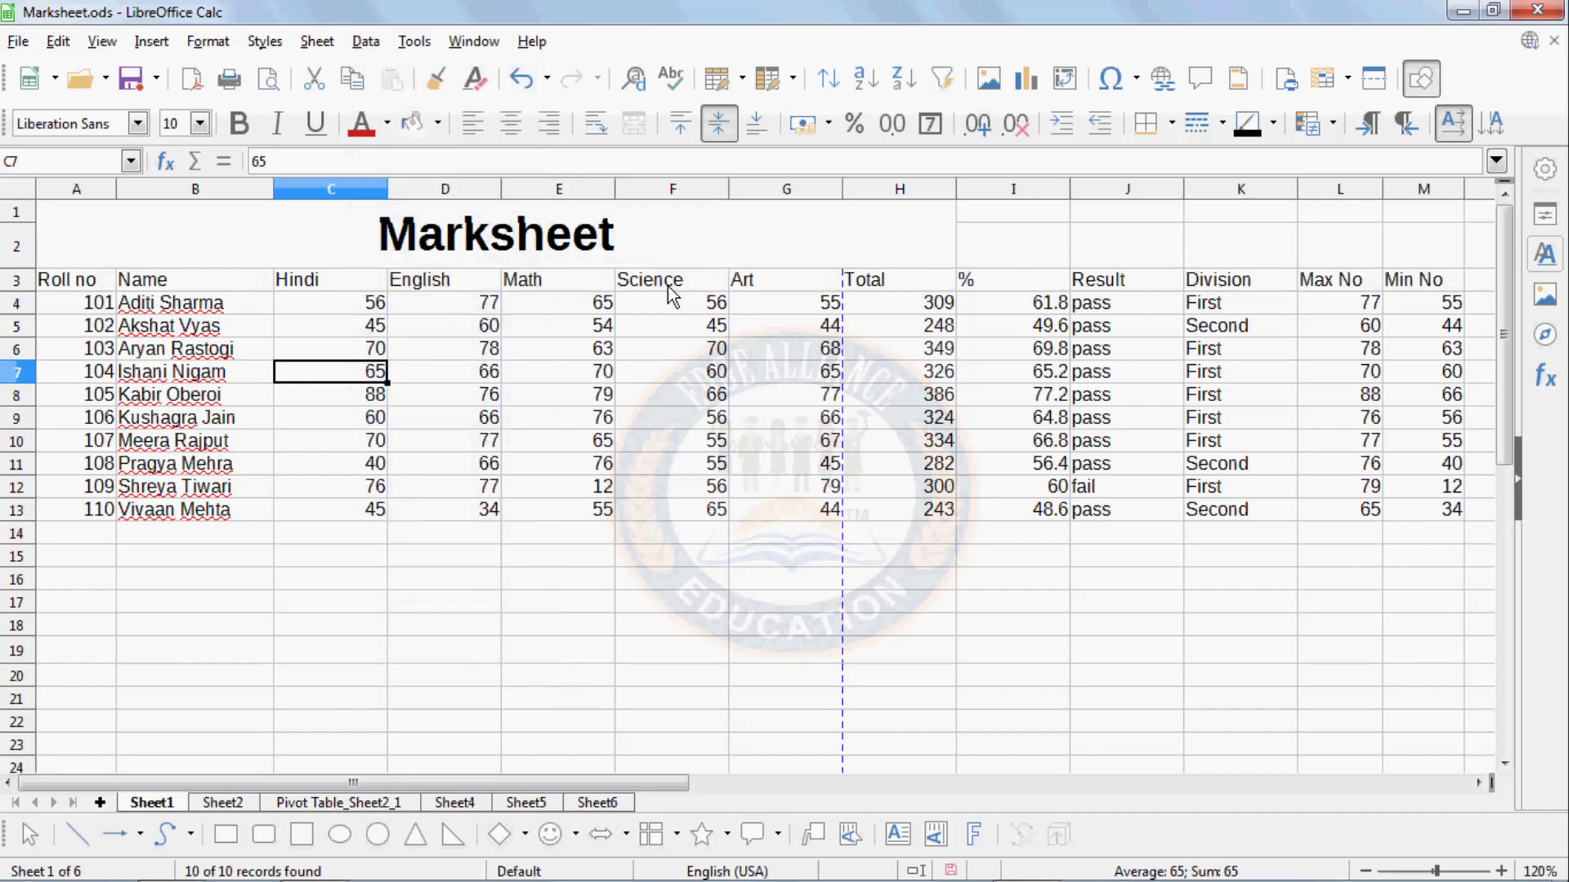
# - Turn the AutoFilter back on for the marksheet table, and switch it off again
pyautogui.click(367, 42)
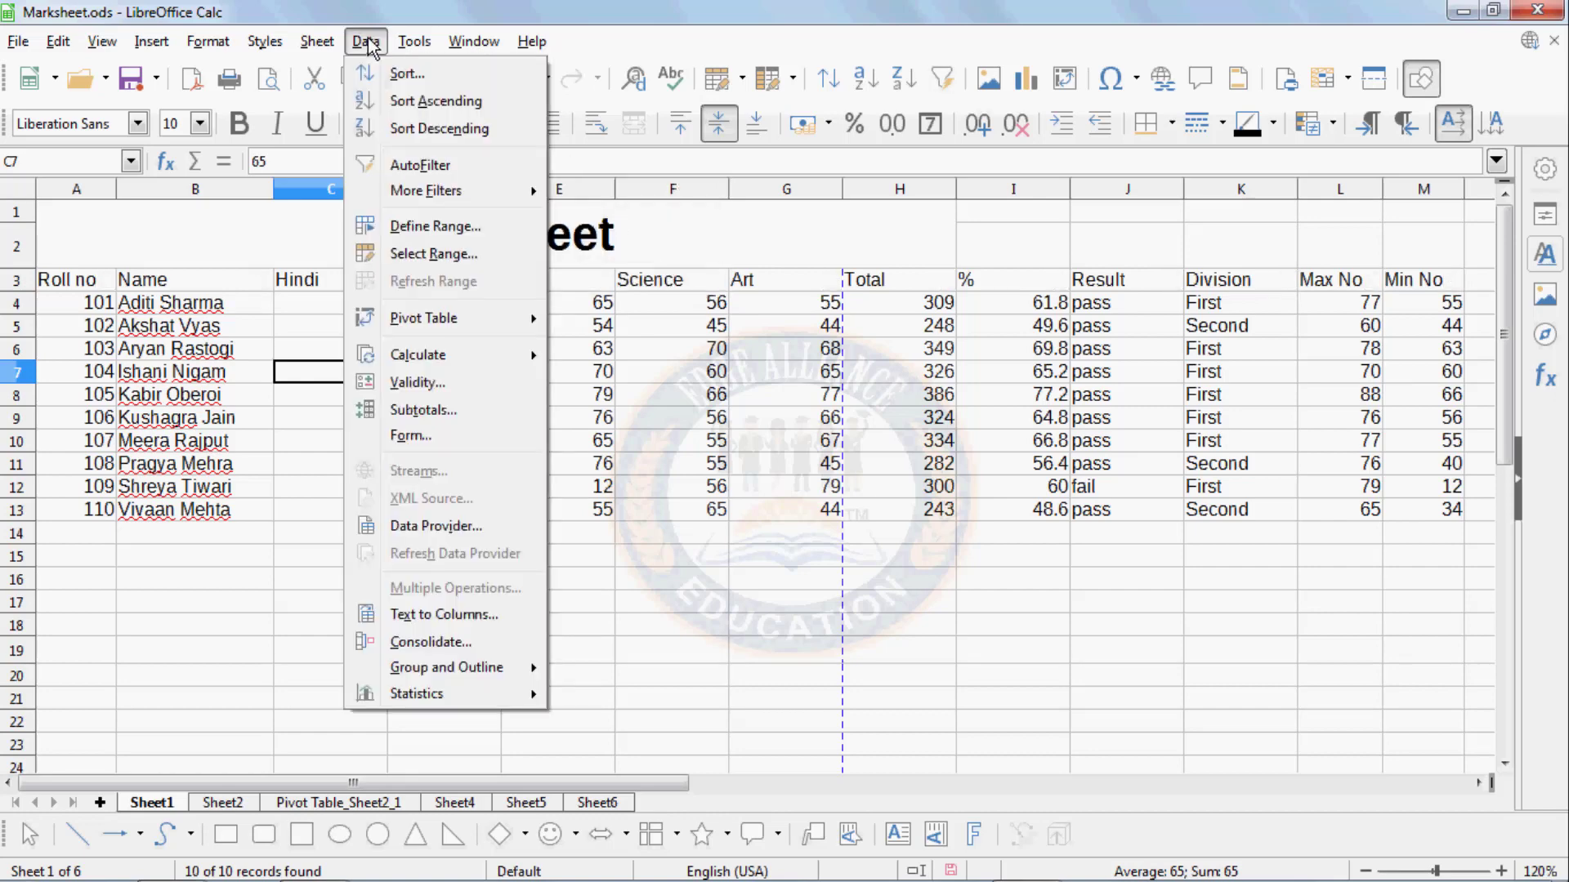
pyautogui.click(404, 164)
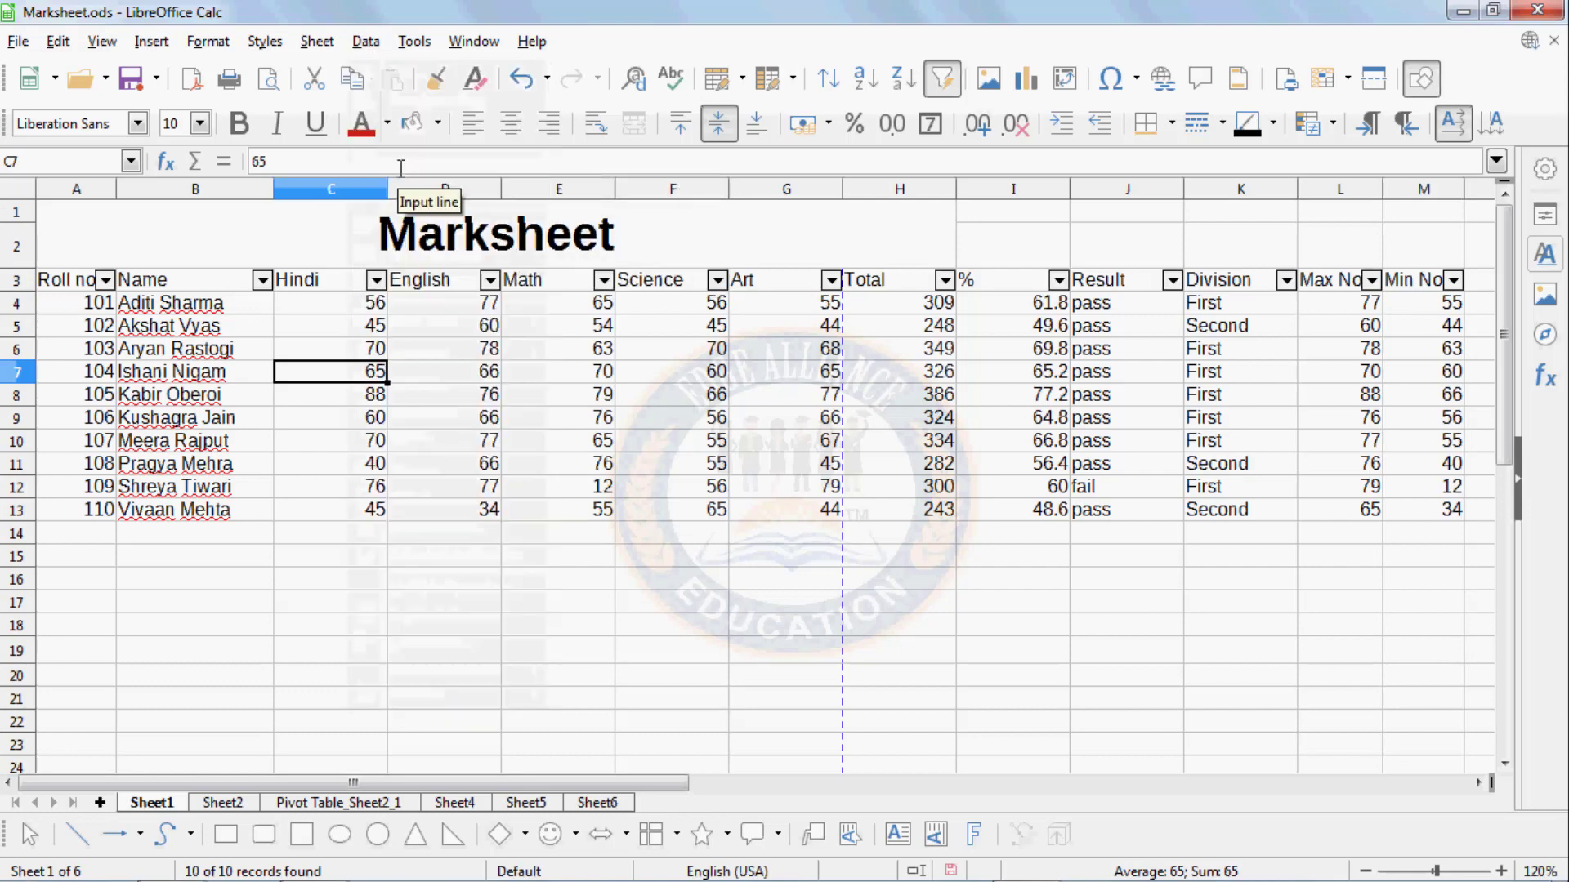
pyautogui.click(366, 42)
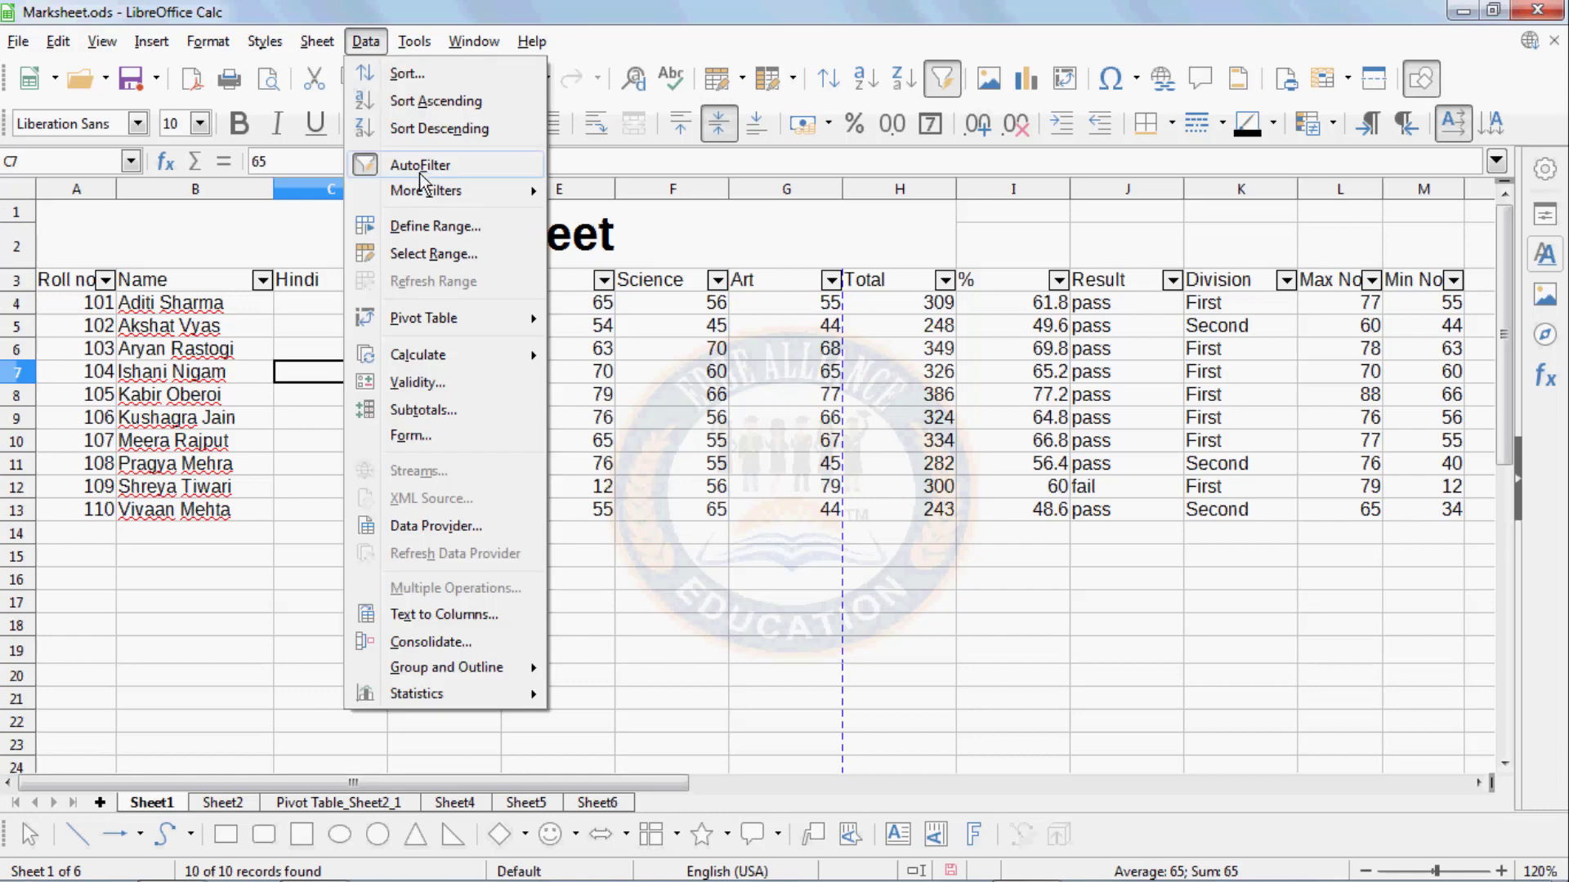
pyautogui.moveTo(458, 190)
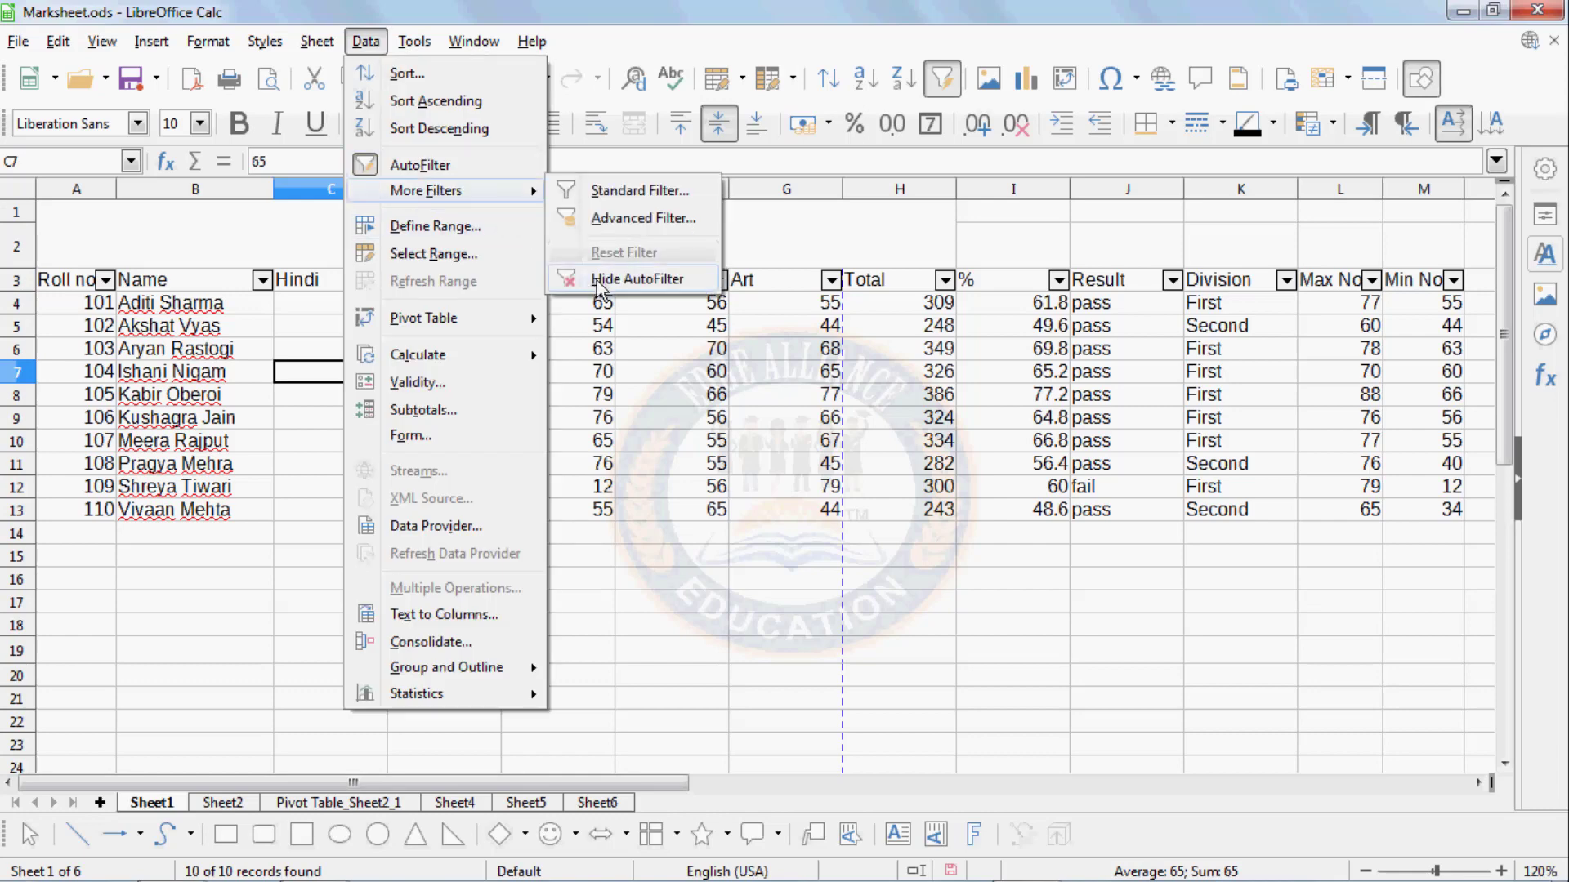
pyautogui.click(428, 168)
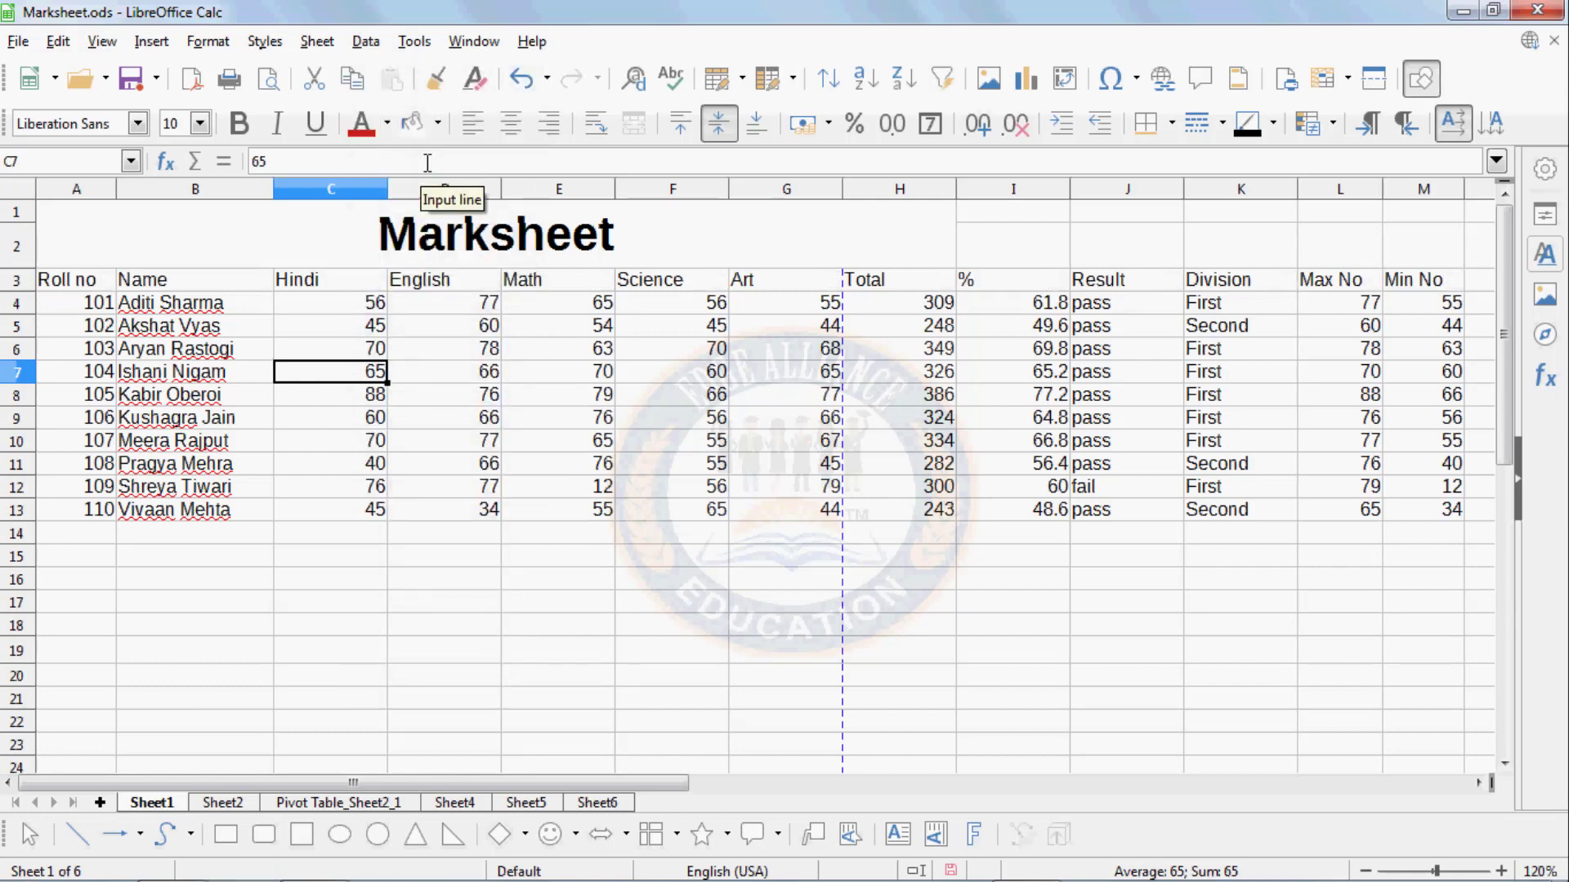
# - Start a Standard Filter on the marksheet range A3:M13 with the criterion Roll no > 105
pyautogui.click(418, 44)
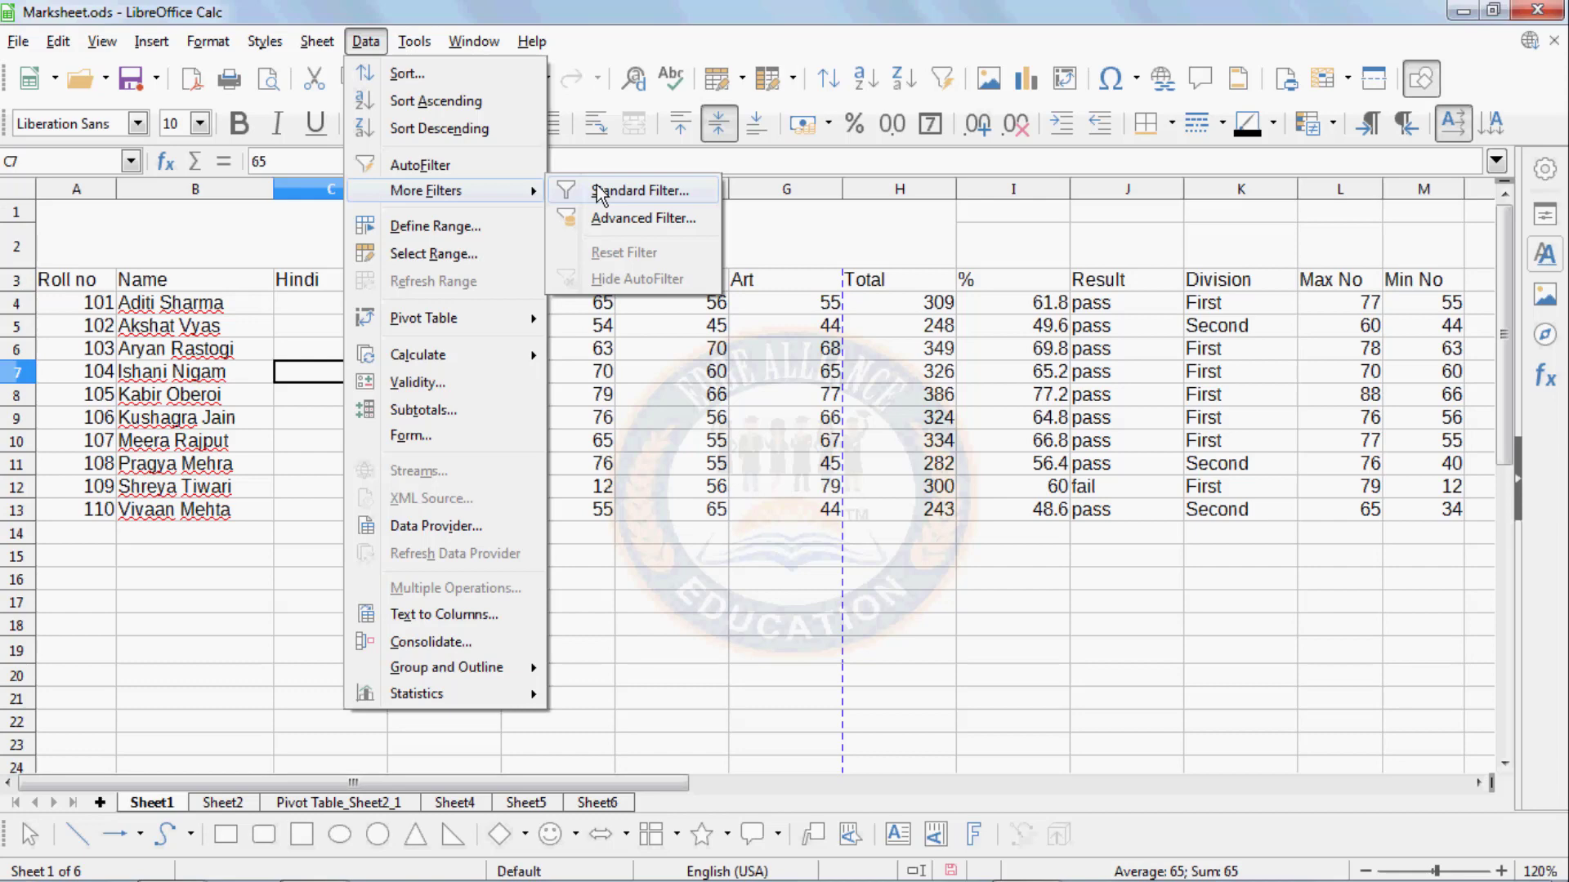
pyautogui.click(272, 376)
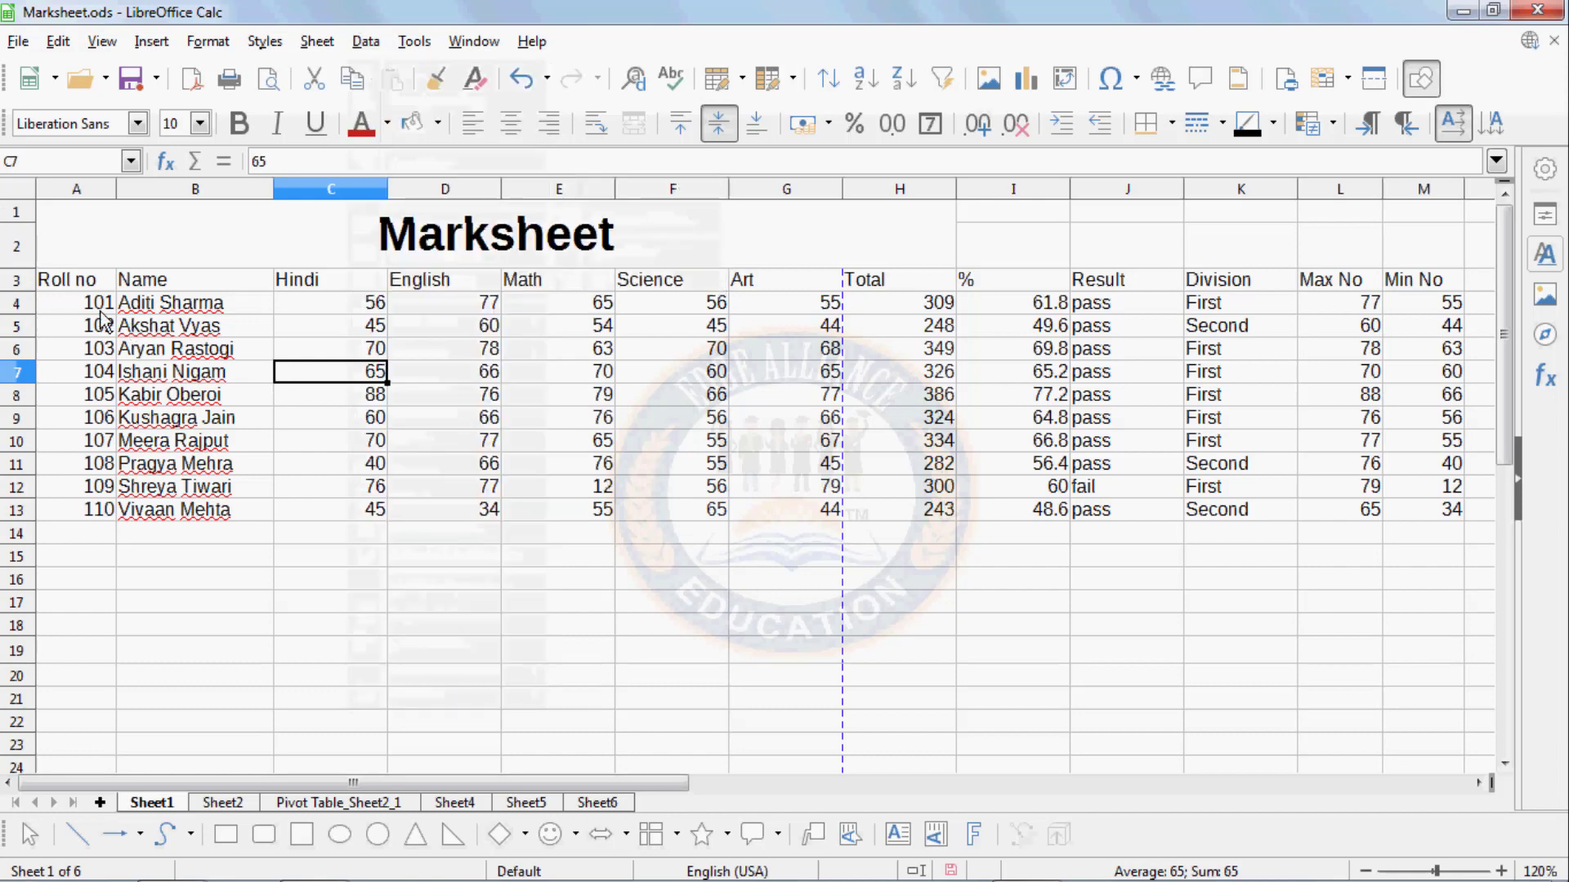
pyautogui.moveTo(90, 288); pyautogui.dragTo(1428, 523)
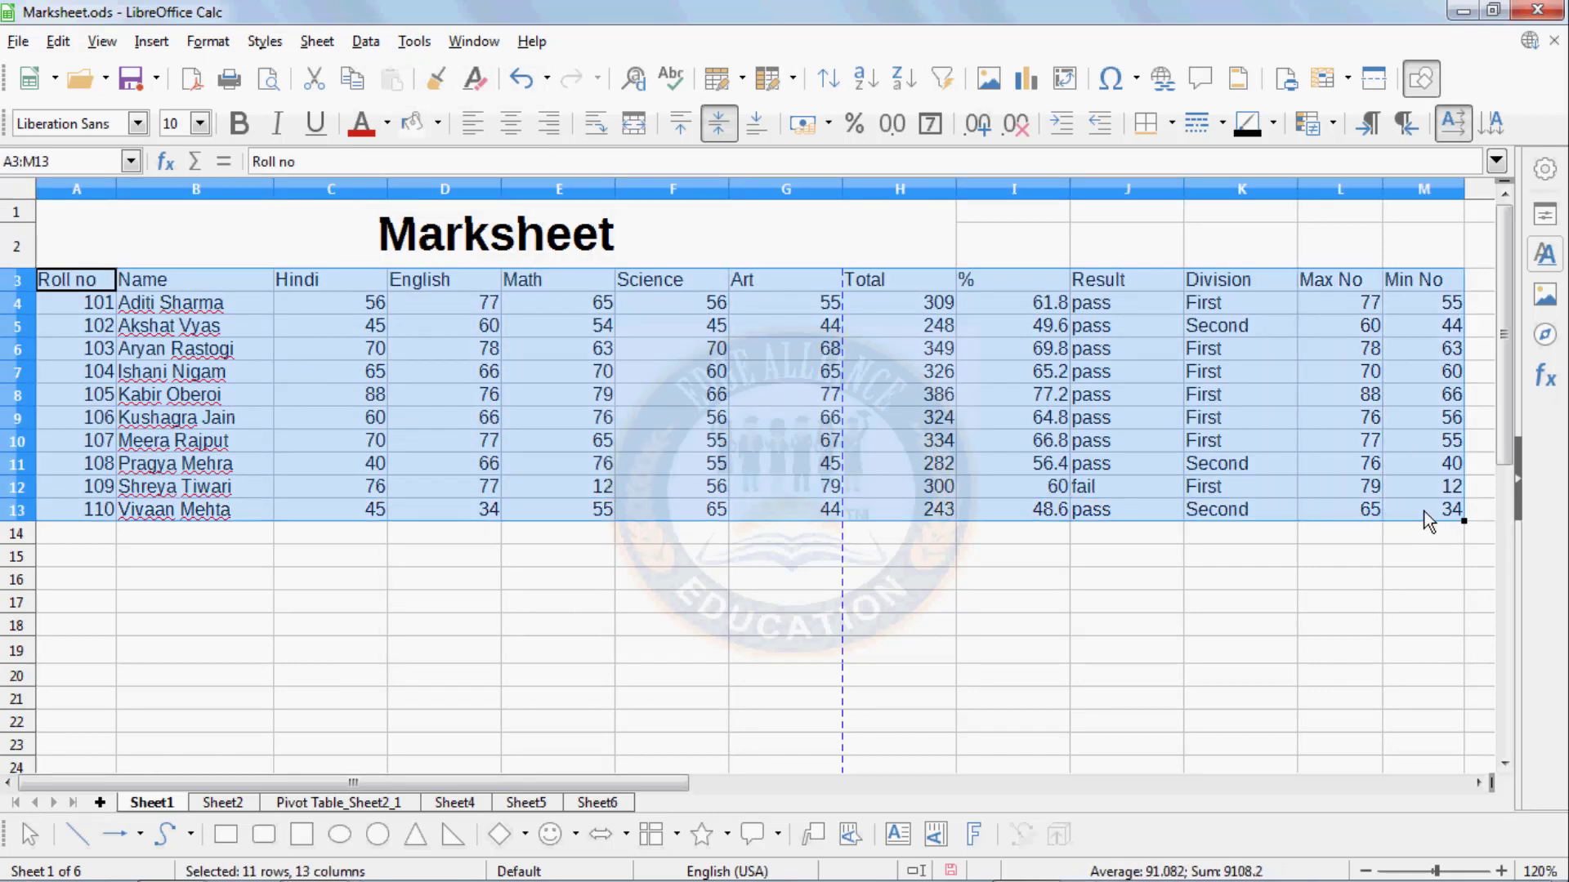
pyautogui.click(322, 42)
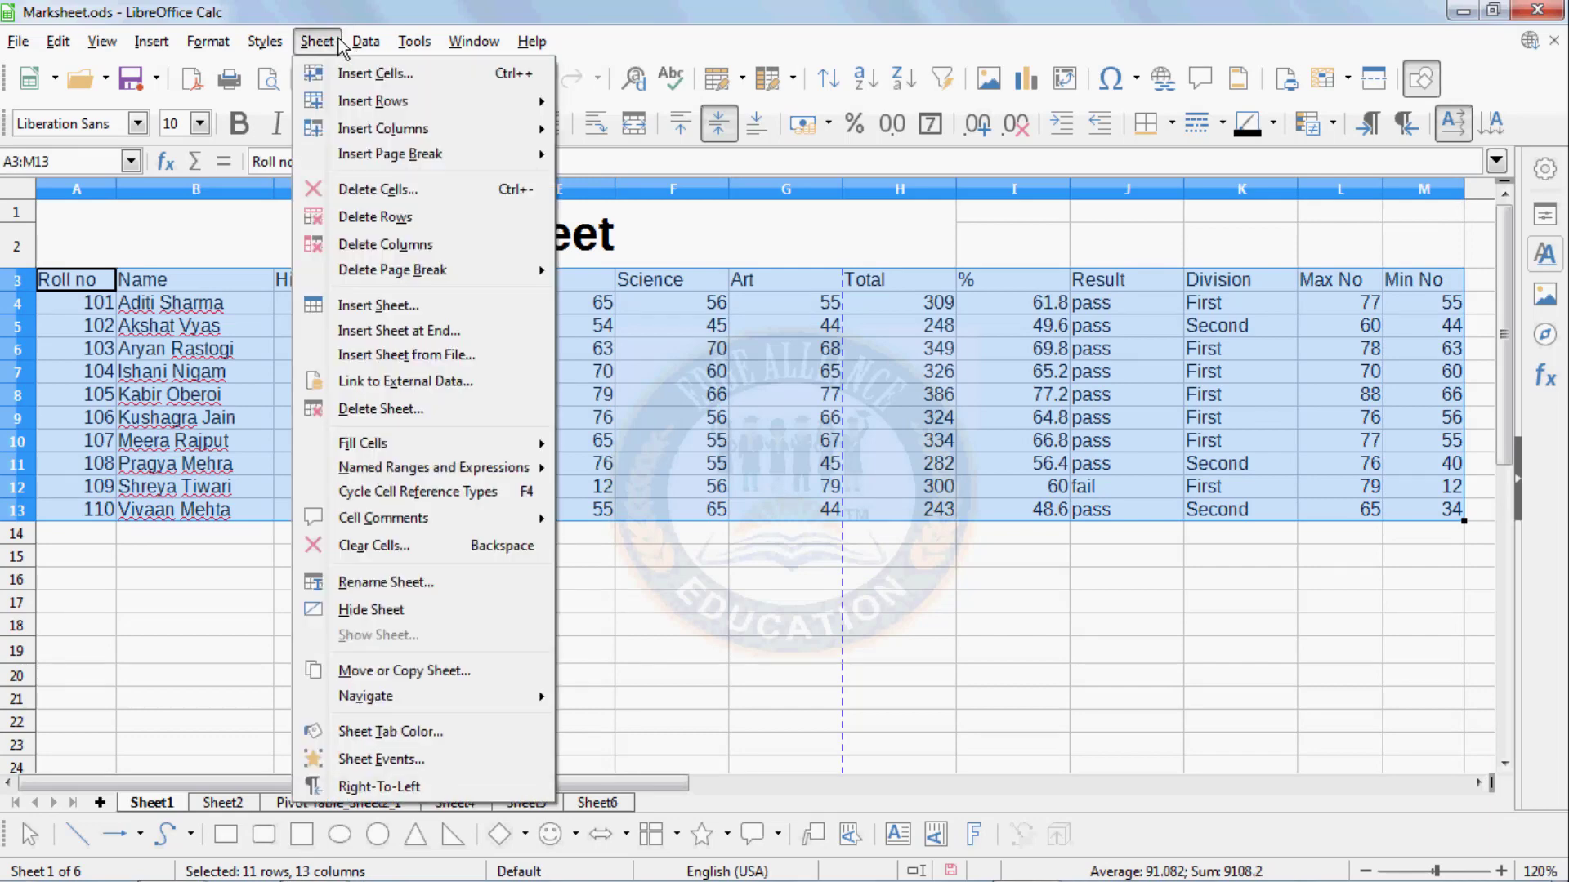
pyautogui.moveTo(366, 43)
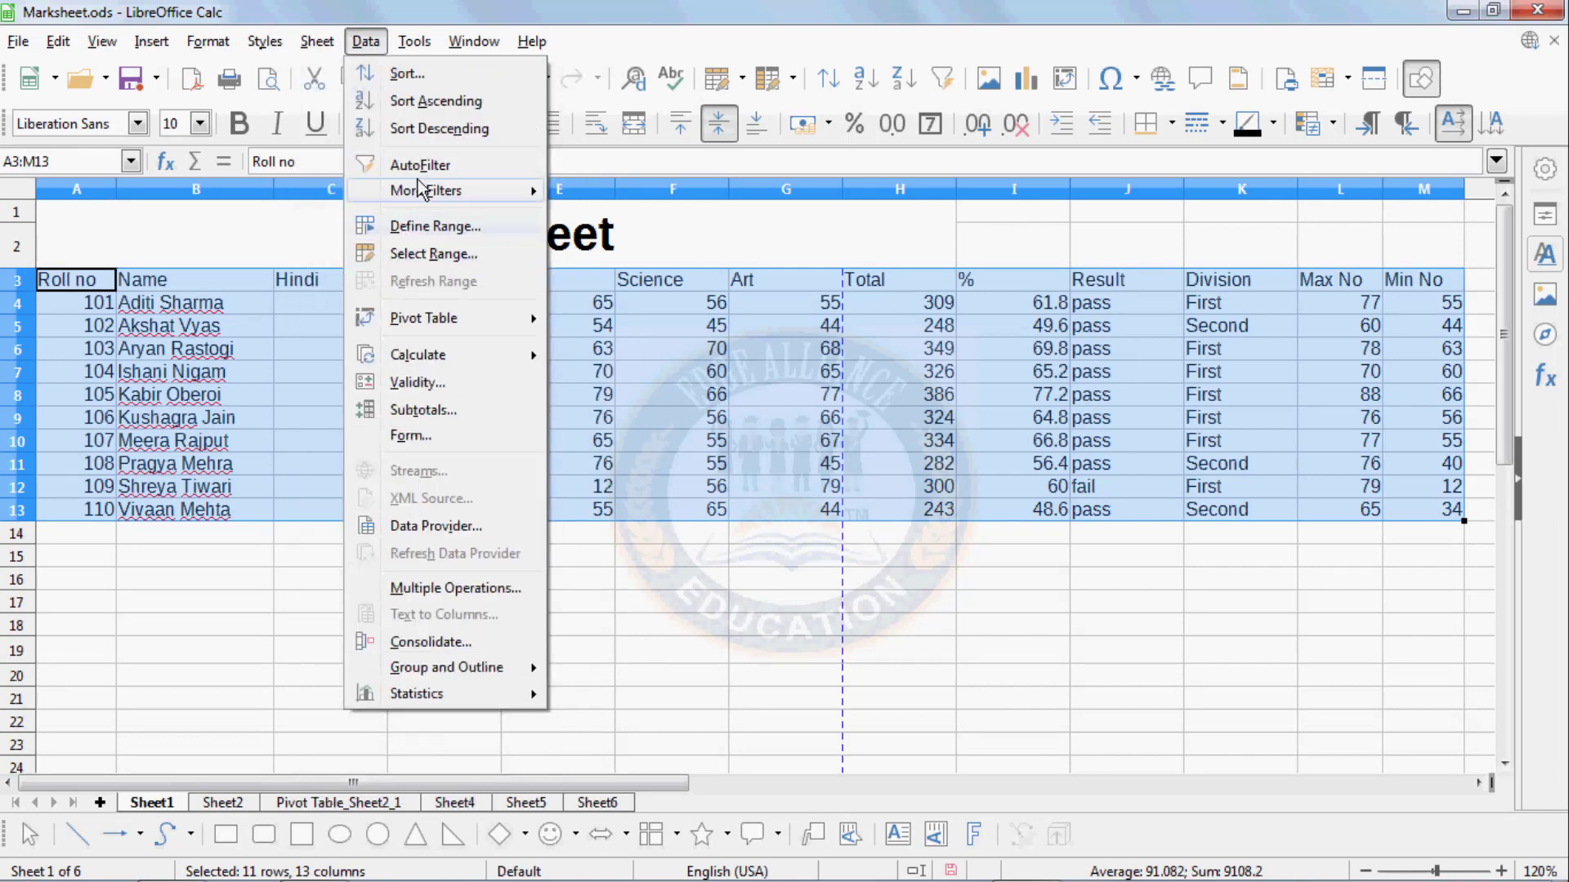
pyautogui.click(609, 190)
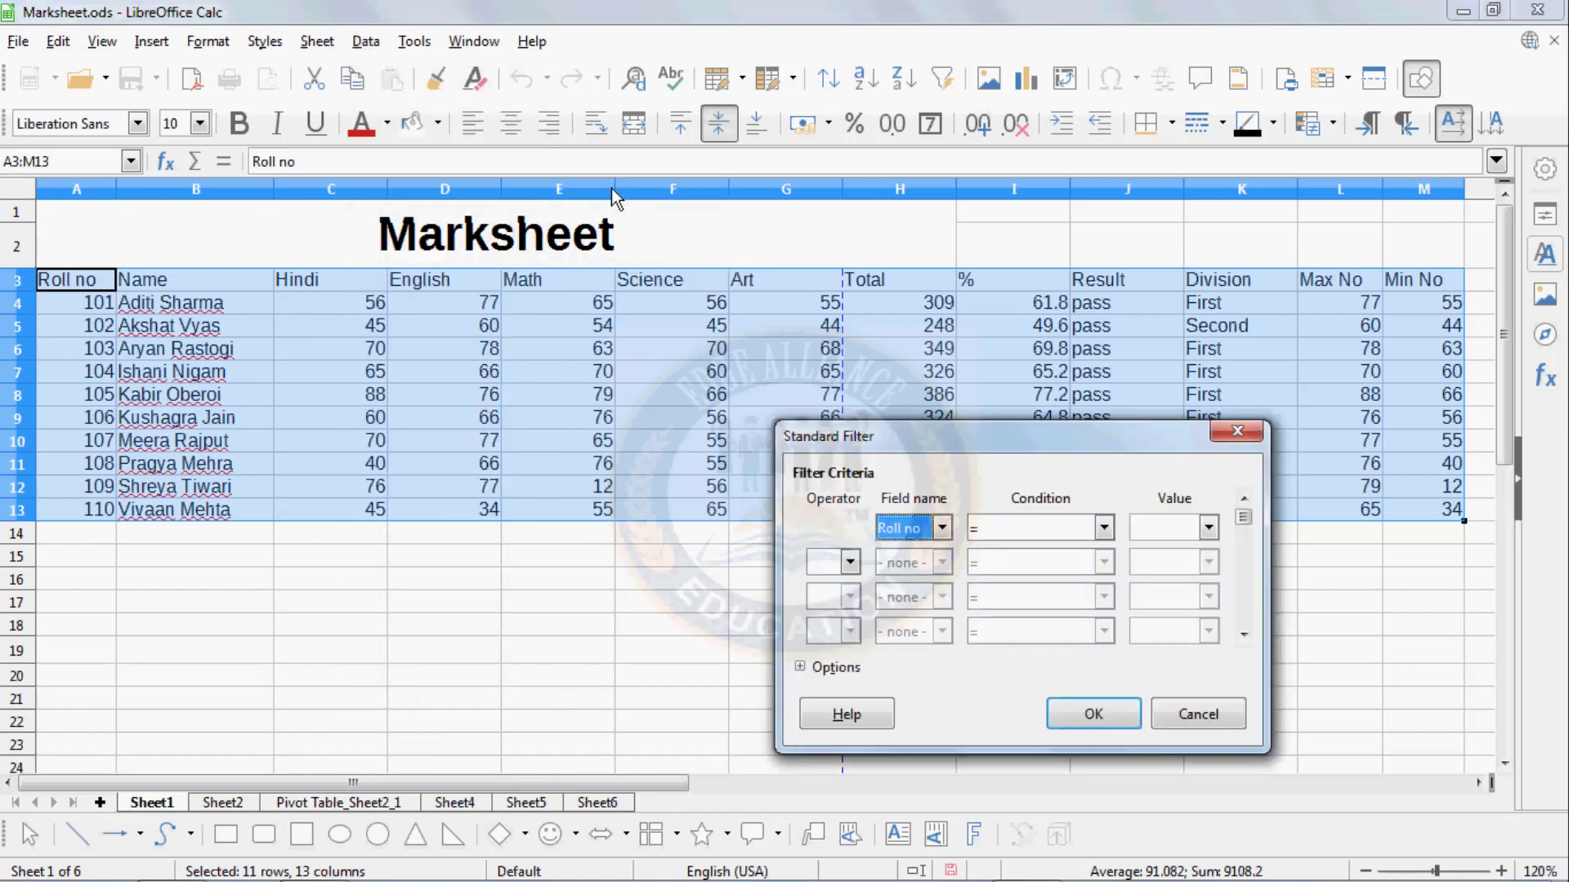
pyautogui.moveTo(906, 448); pyautogui.dragTo(579, 476)
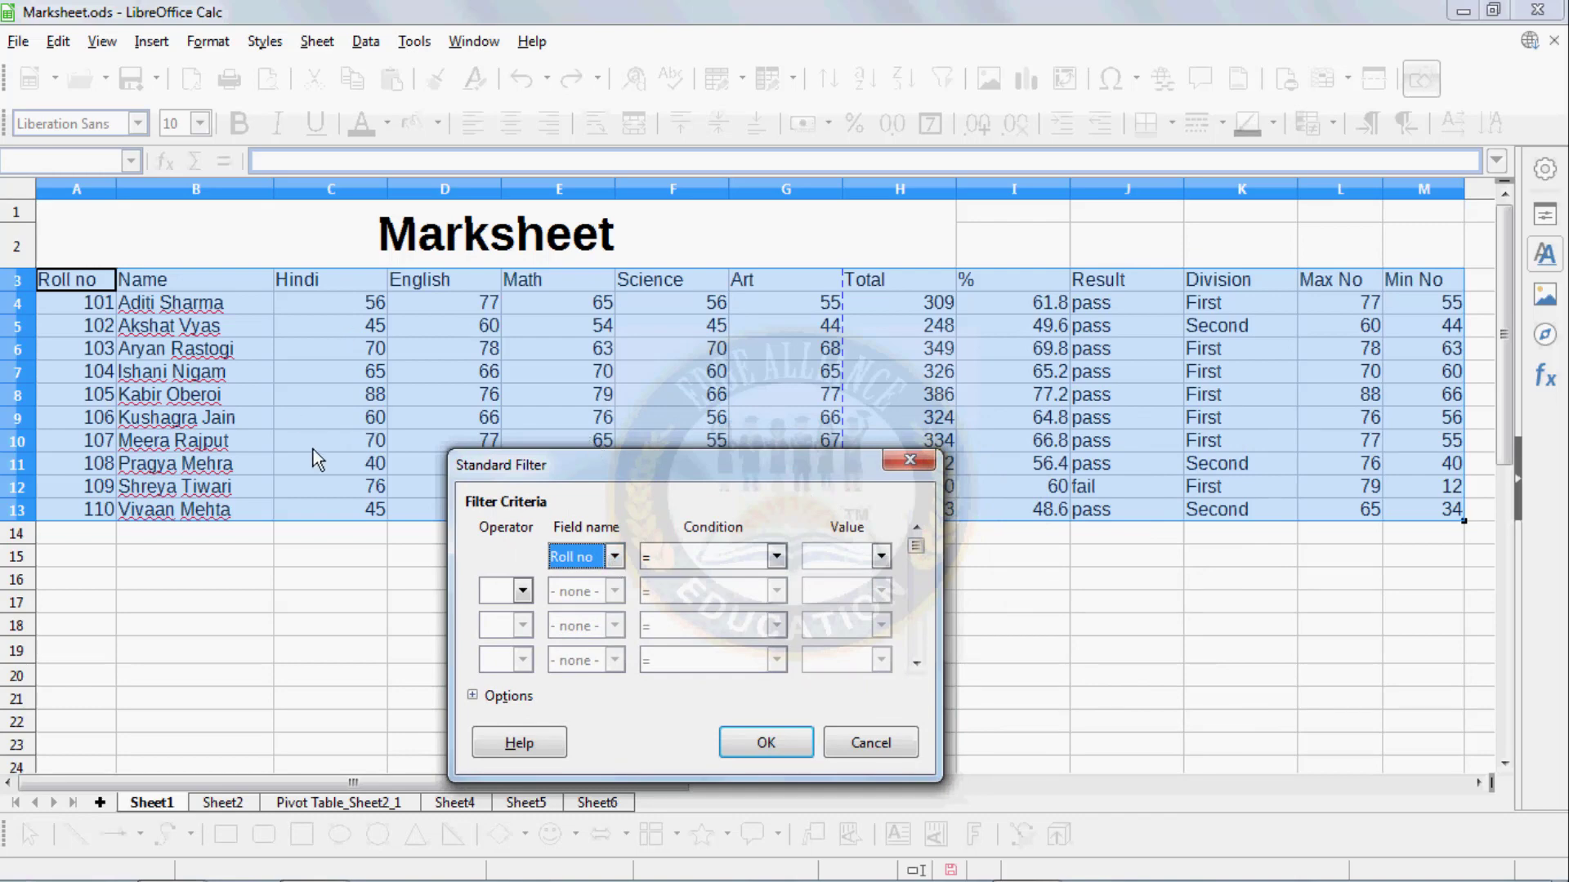
pyautogui.click(615, 556)
pyautogui.click(572, 597)
pyautogui.click(775, 559)
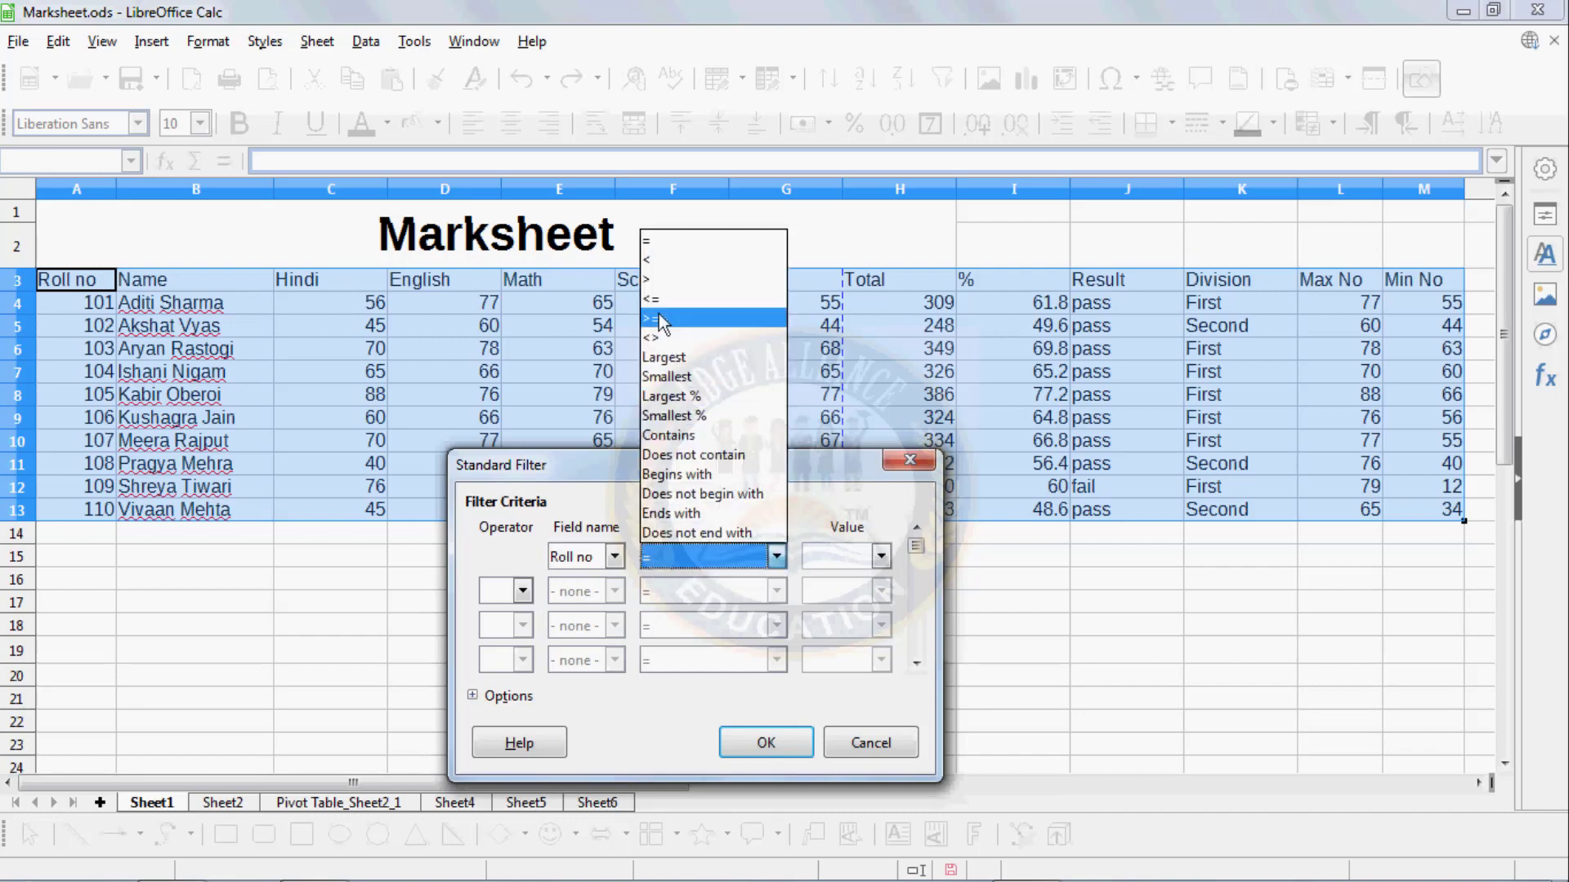
pyautogui.click(649, 282)
pyautogui.click(809, 554)
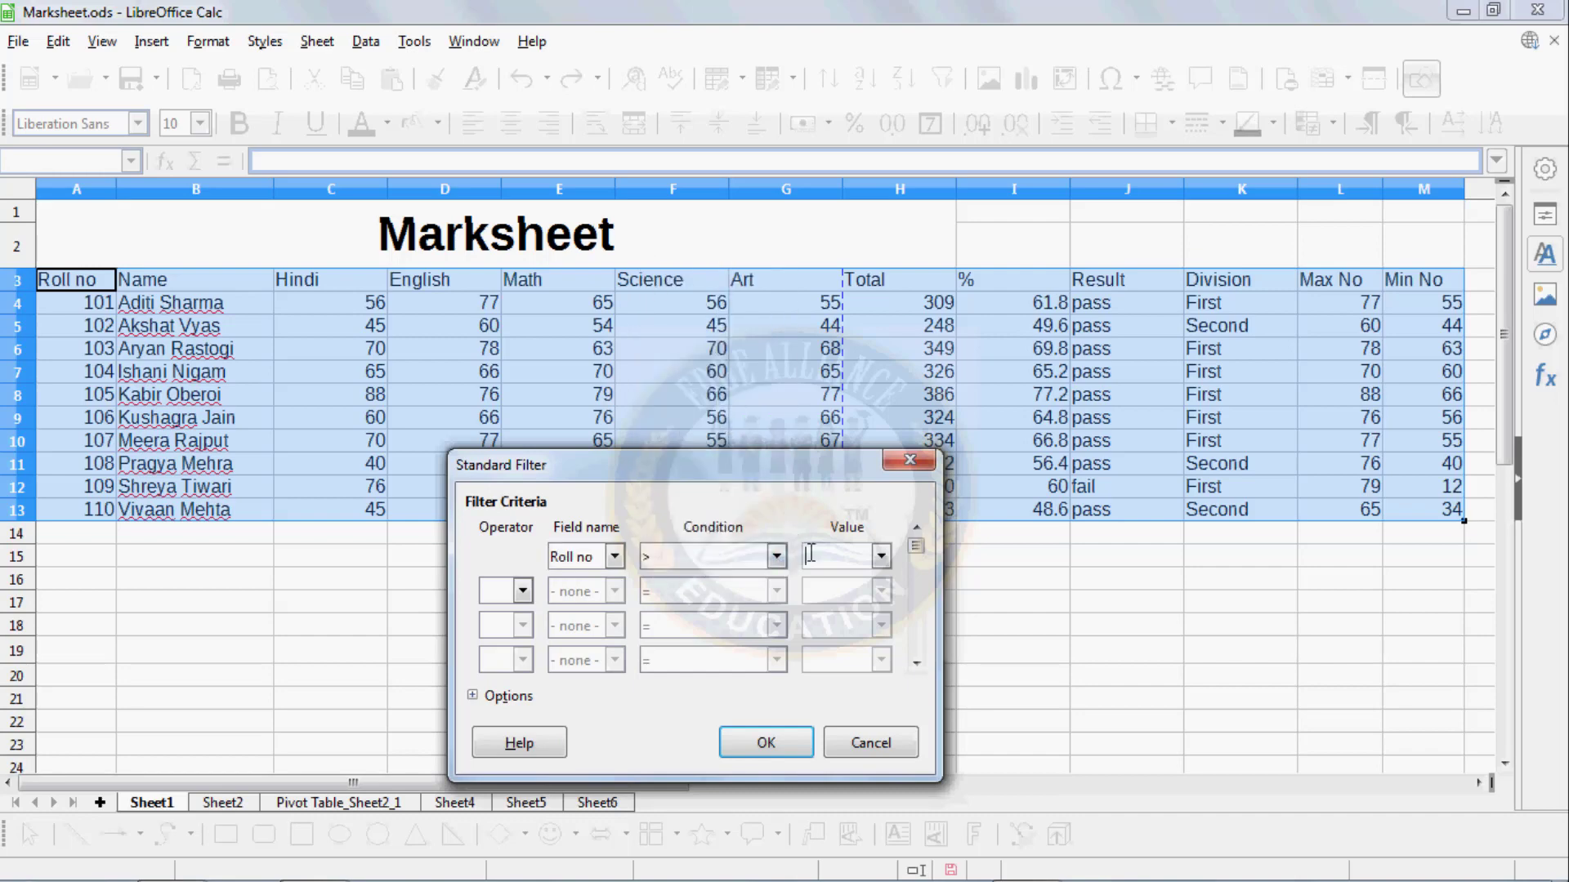
pyautogui.write('105')
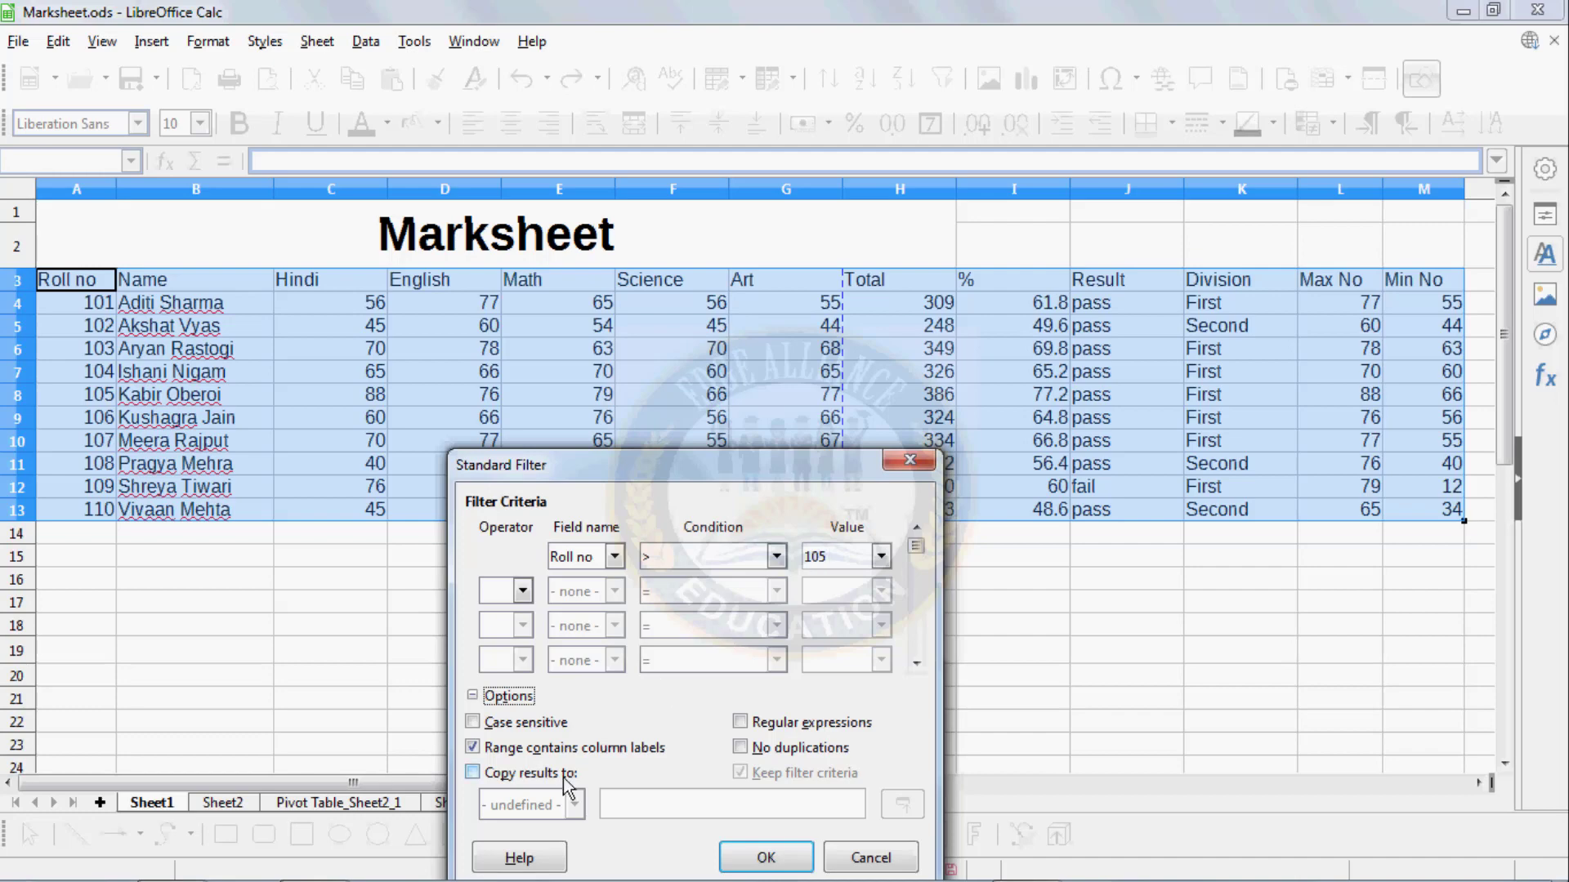
# - Copy the filter results to cell A16 of Sheet1 with duplicates excluded, and apply the filter
pyautogui.click(482, 780)
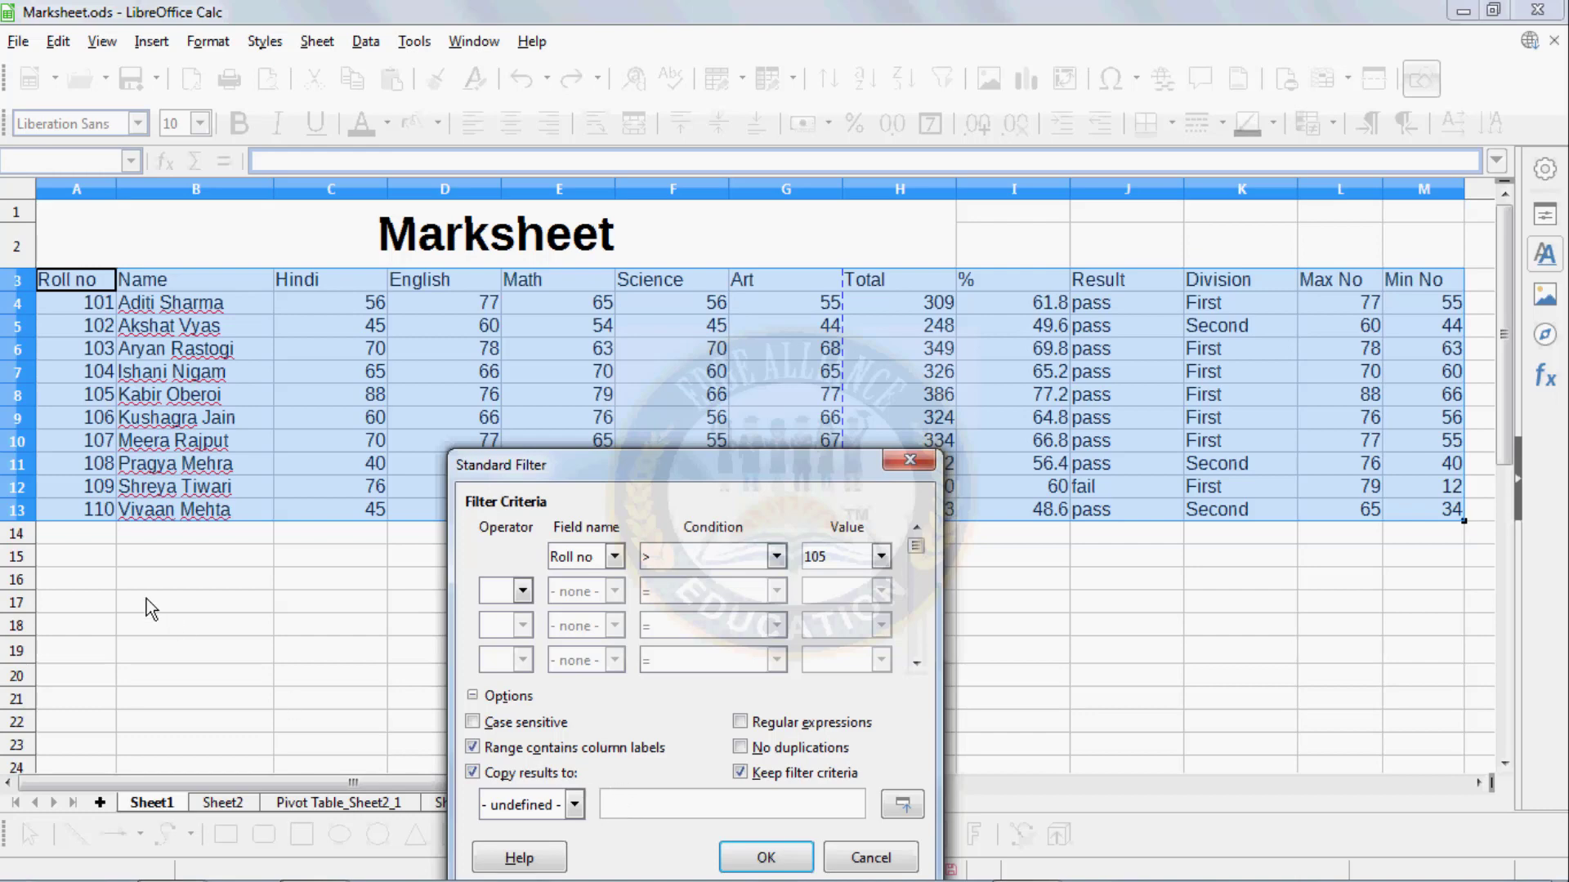
pyautogui.click(98, 585)
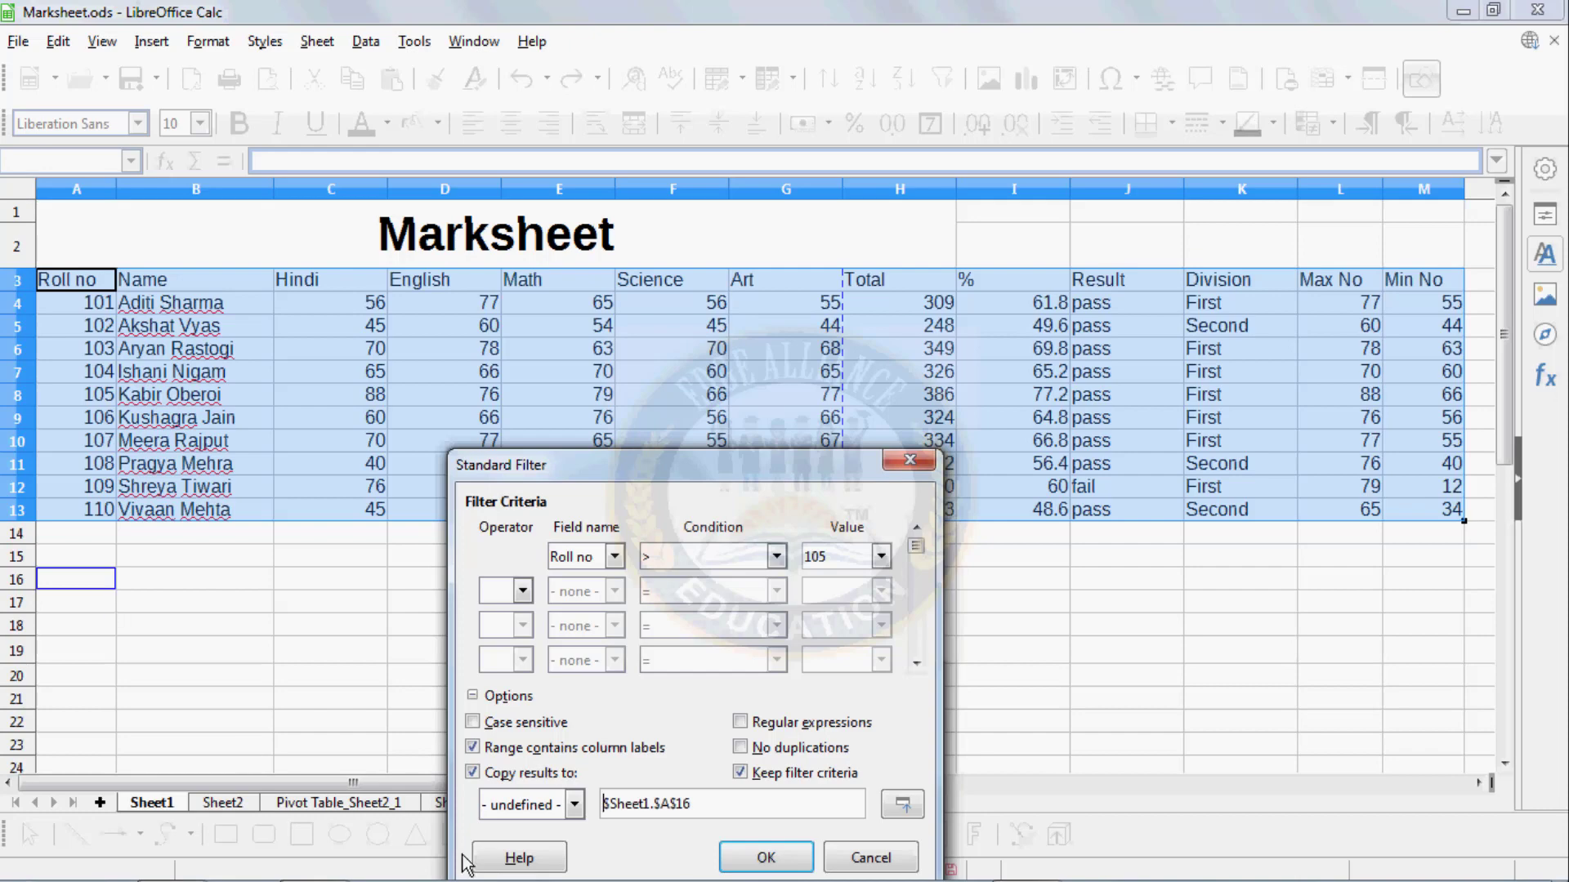
pyautogui.click(740, 748)
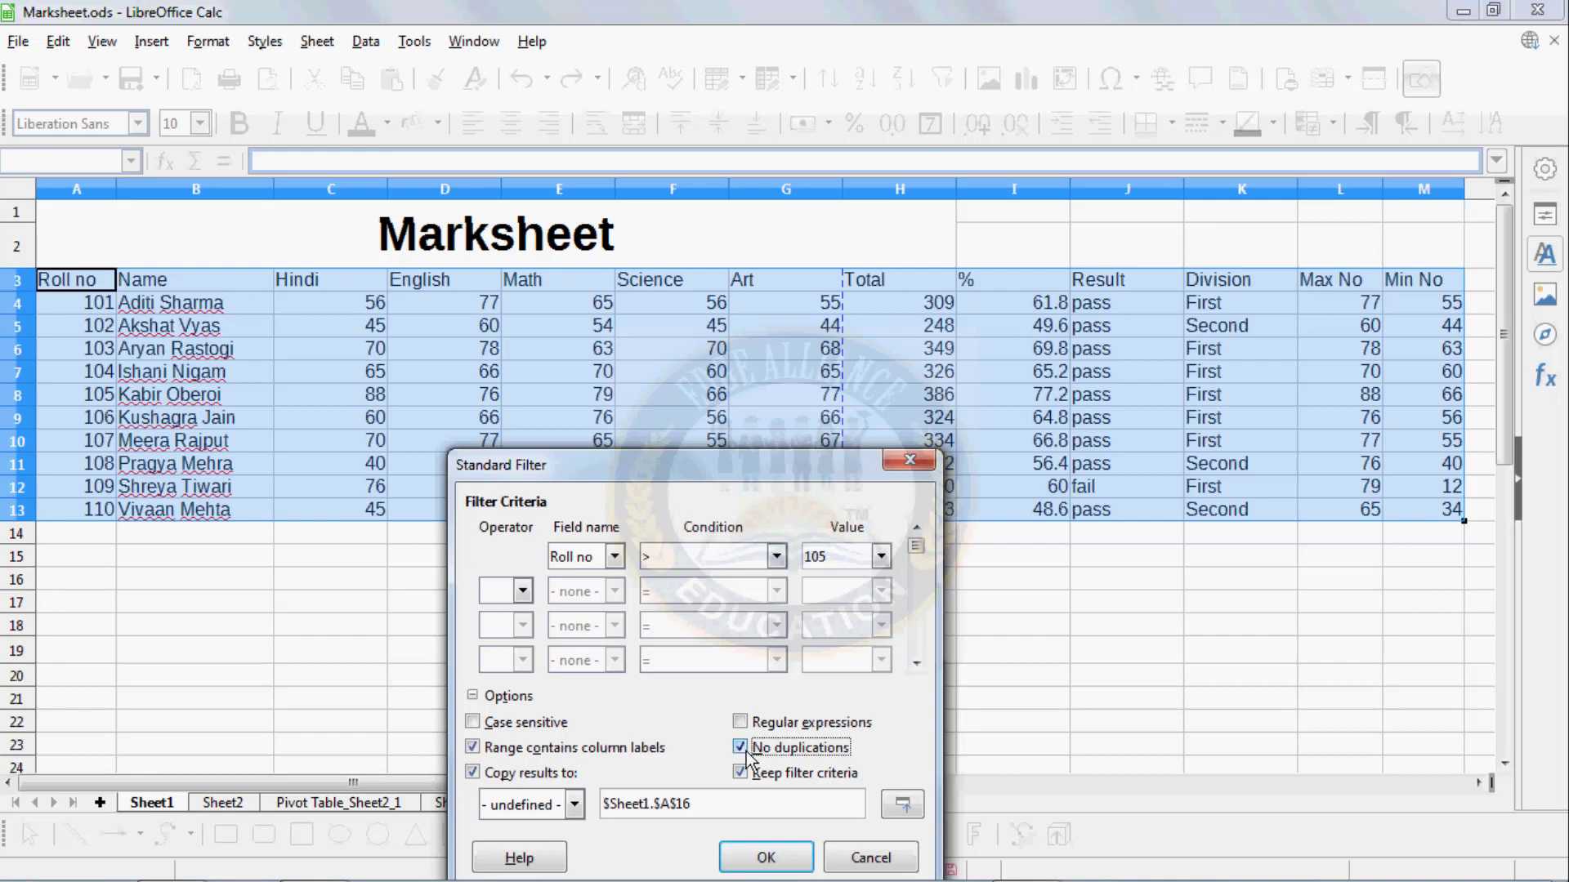
pyautogui.click(759, 862)
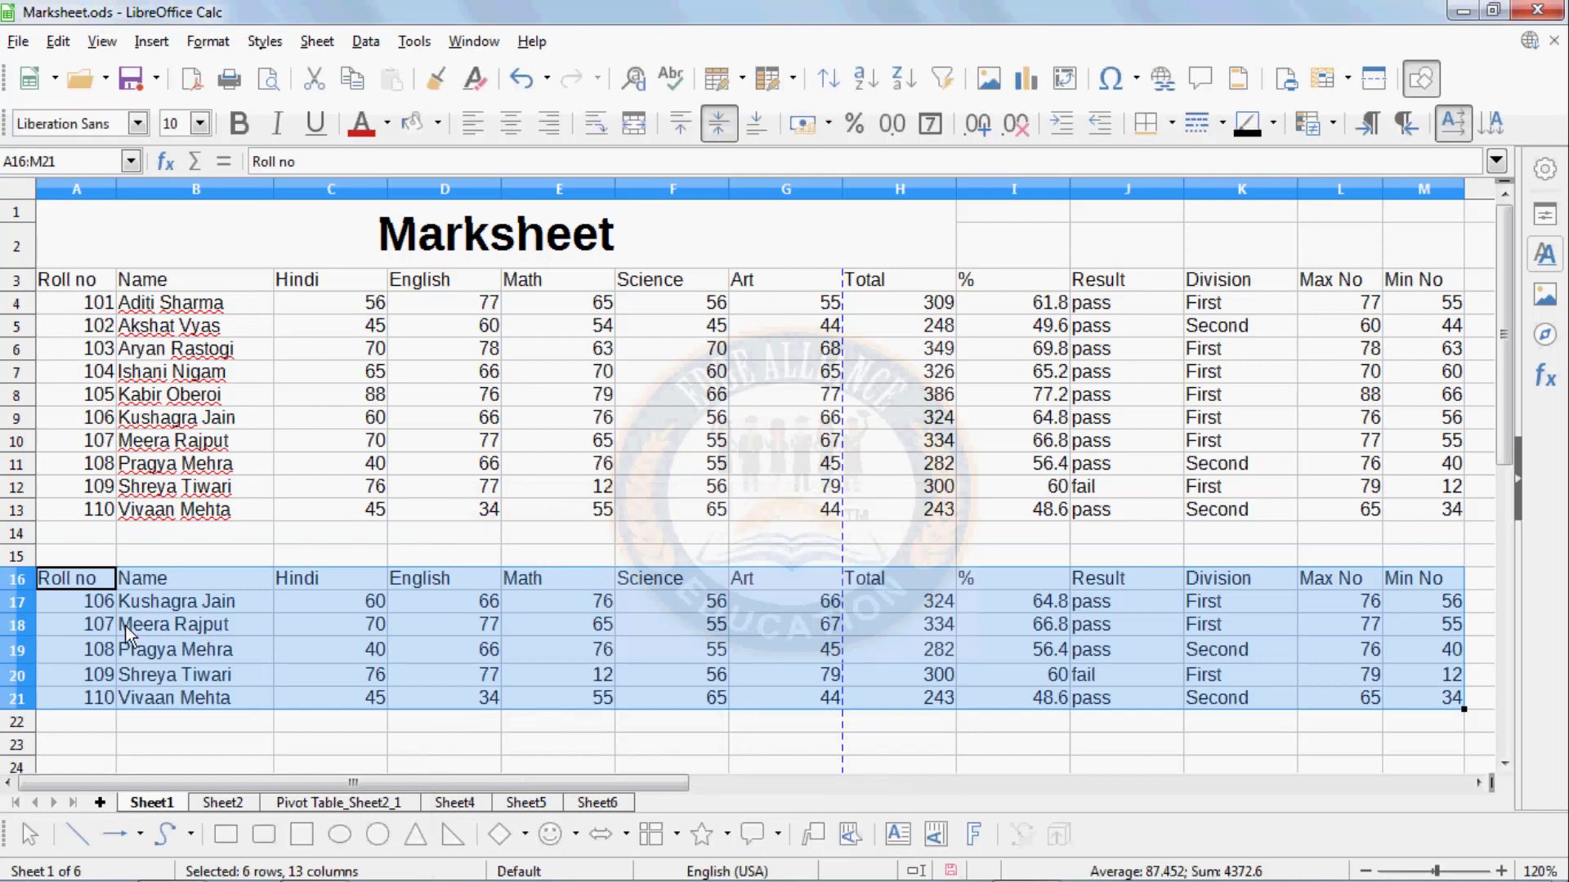
# - Delete the copied filter results below the marksheet in A16:M22
pyautogui.click(126, 629)
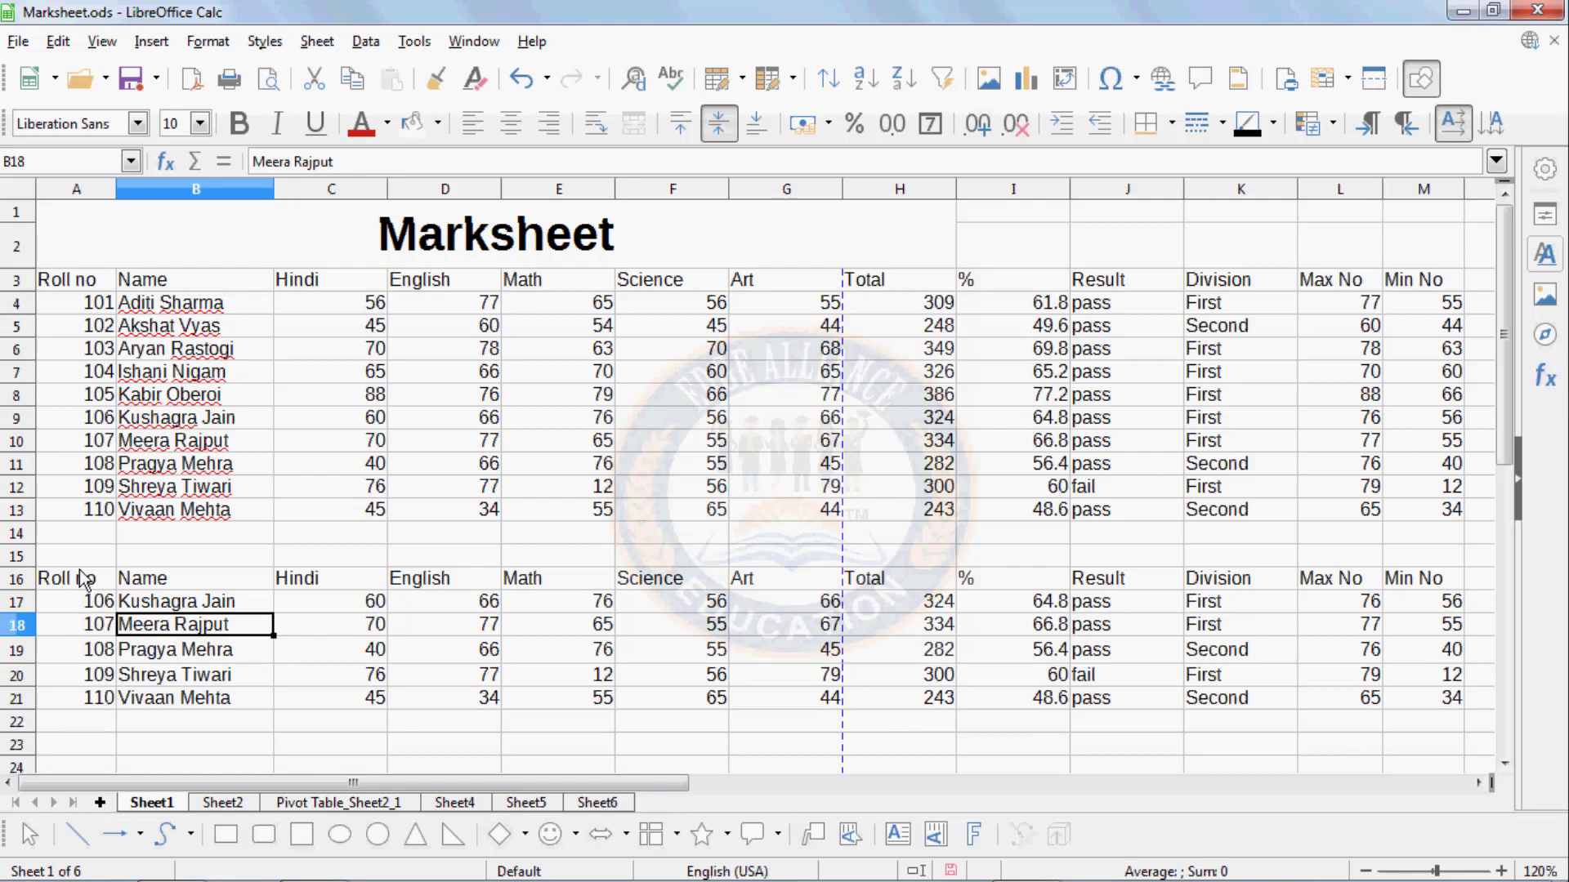
pyautogui.moveTo(82, 578); pyautogui.dragTo(1451, 722)
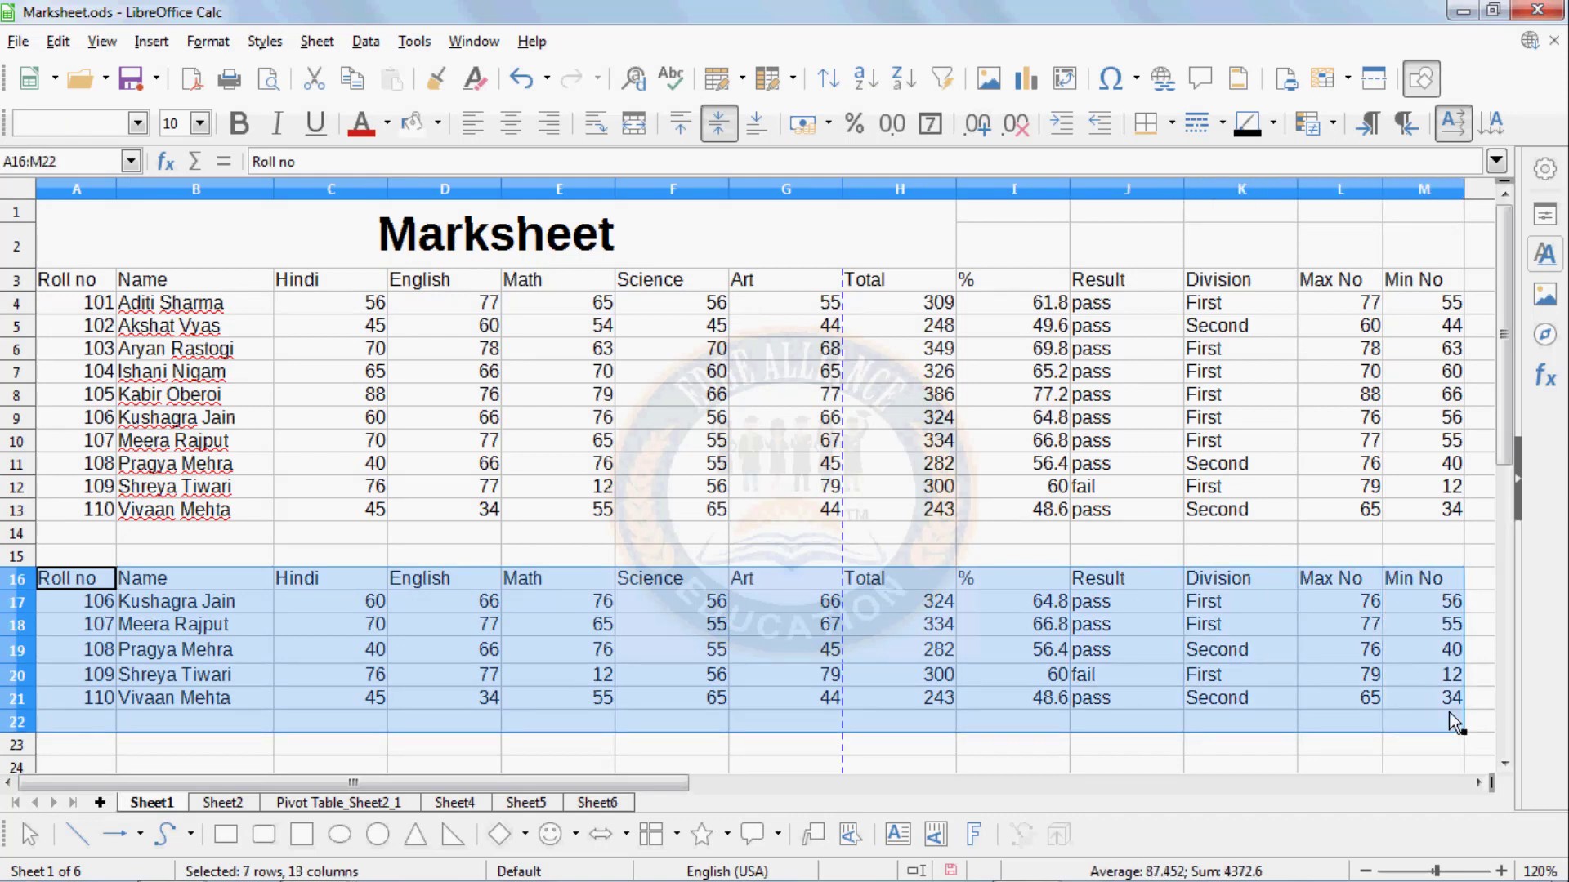
pyautogui.press('Delete')
pyautogui.click(269, 375)
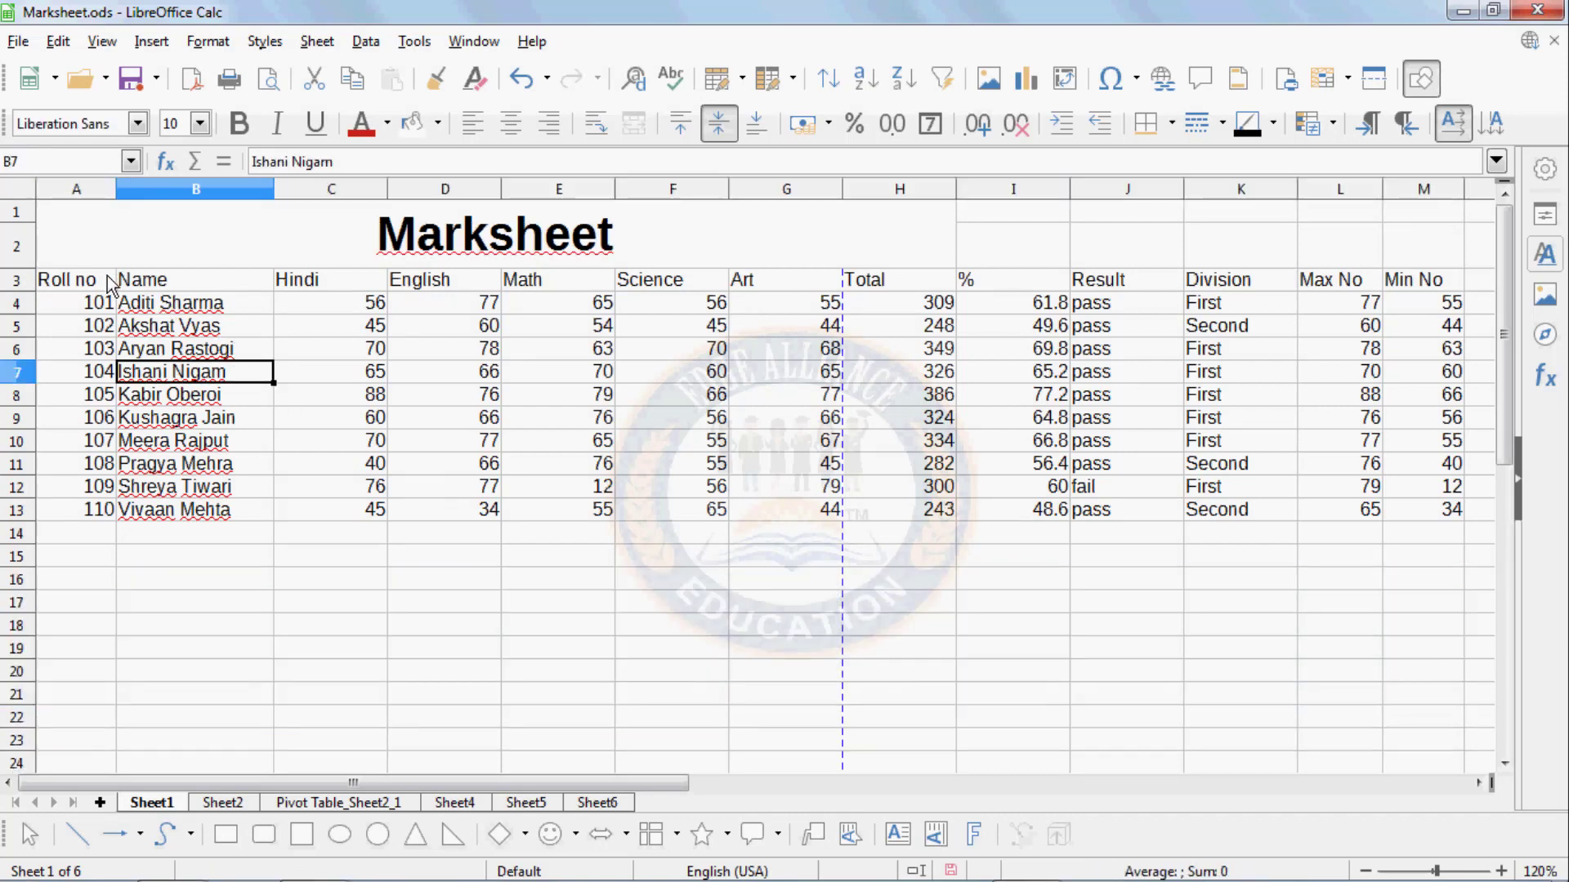
# - Start a Standard Filter on the marksheet range A3:M13 with the criterion Name begins with A
pyautogui.moveTo(109, 286); pyautogui.dragTo(1418, 517)
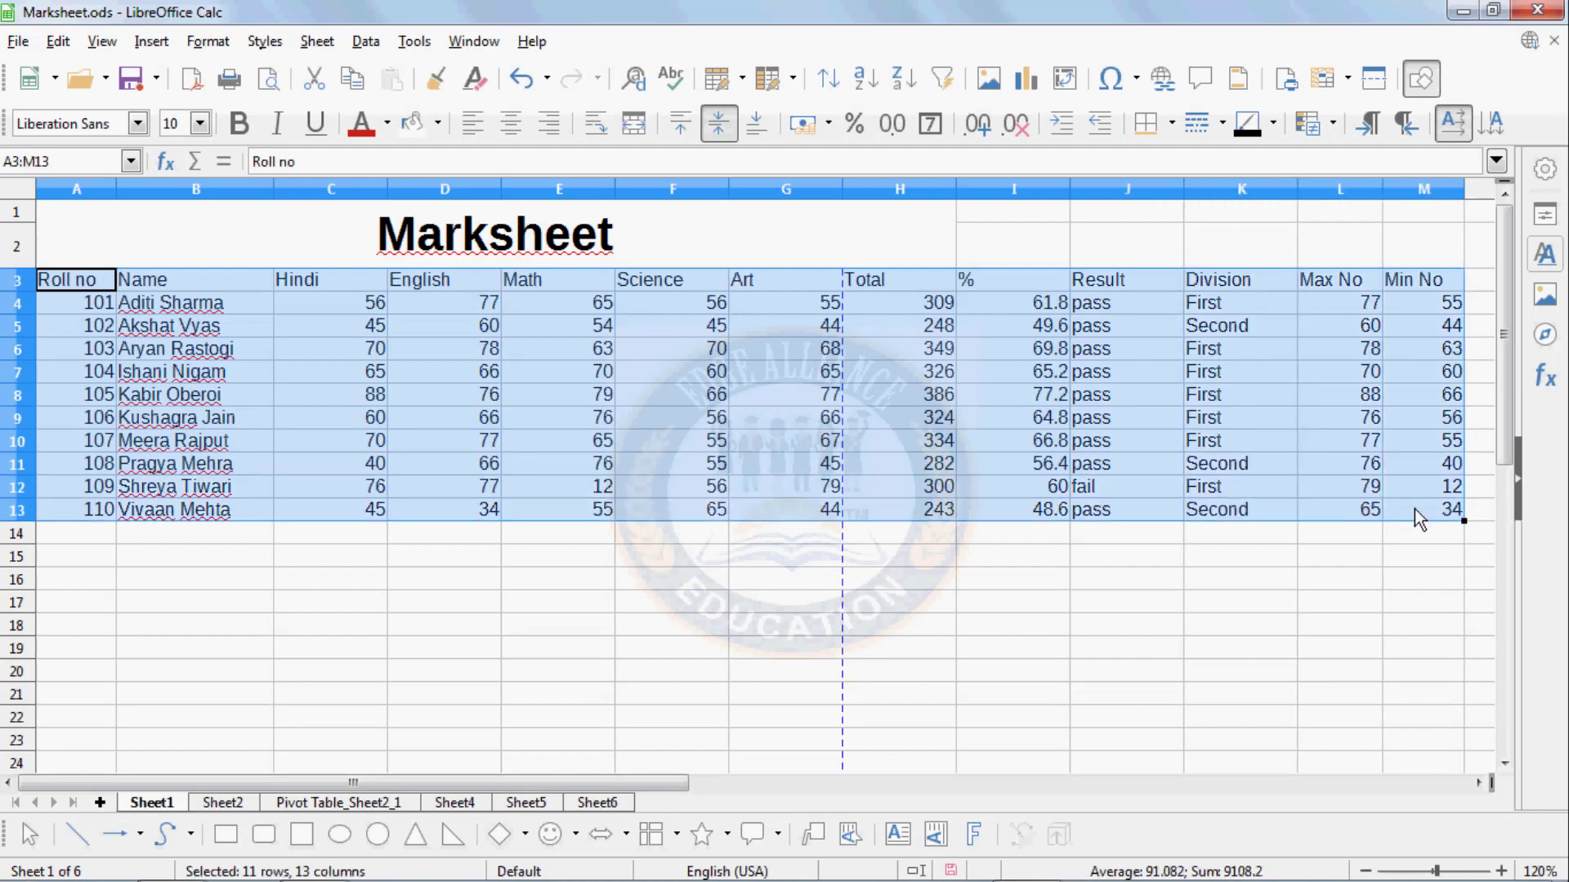
pyautogui.click(372, 42)
pyautogui.moveTo(464, 193)
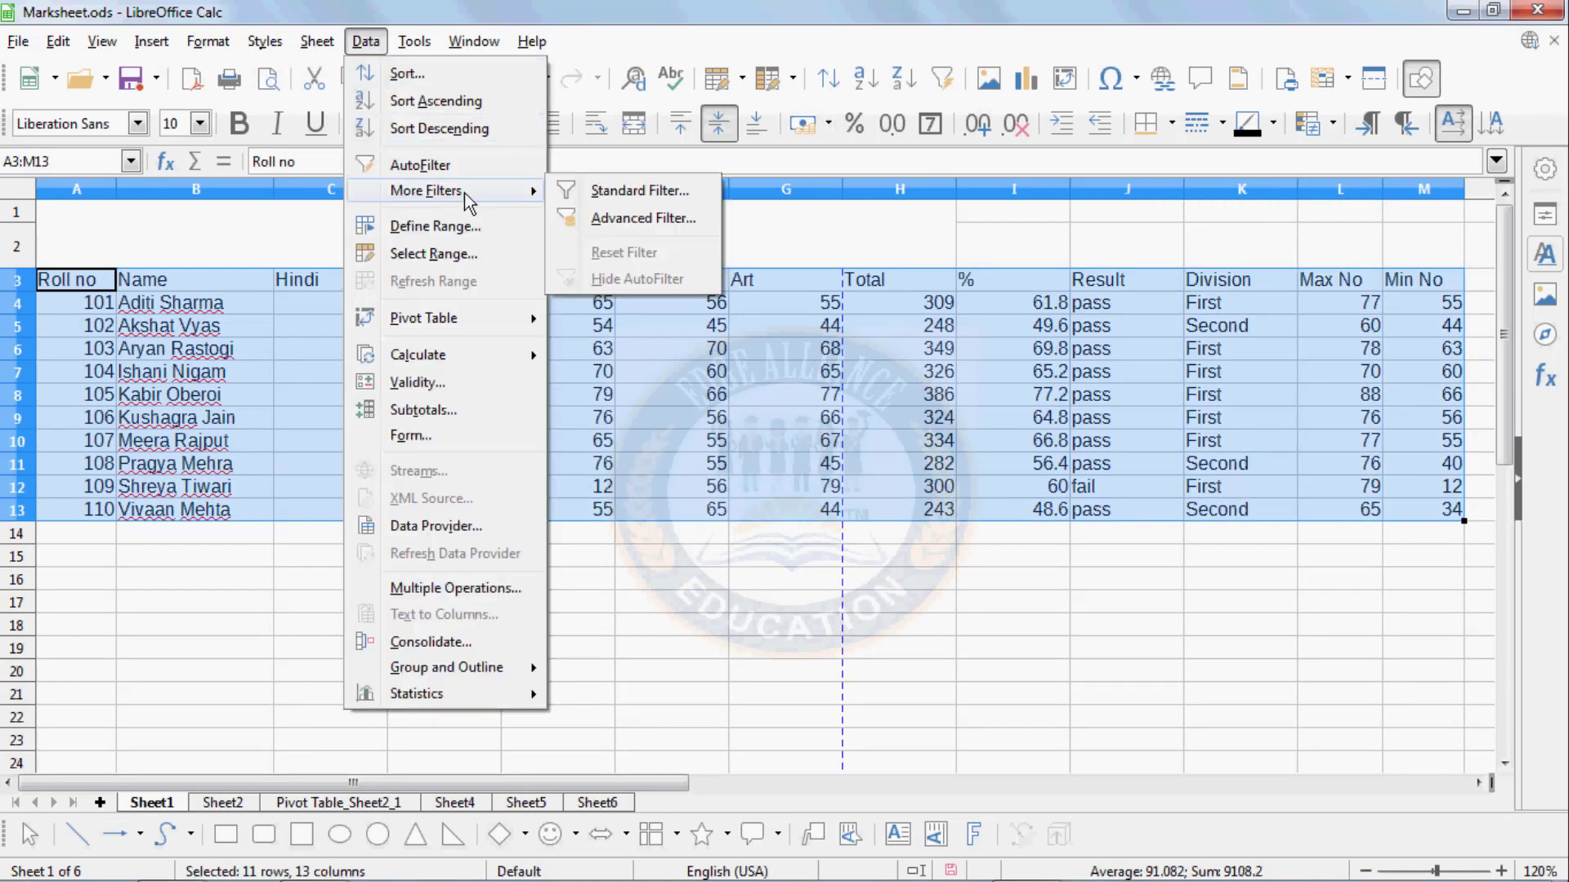
pyautogui.click(602, 193)
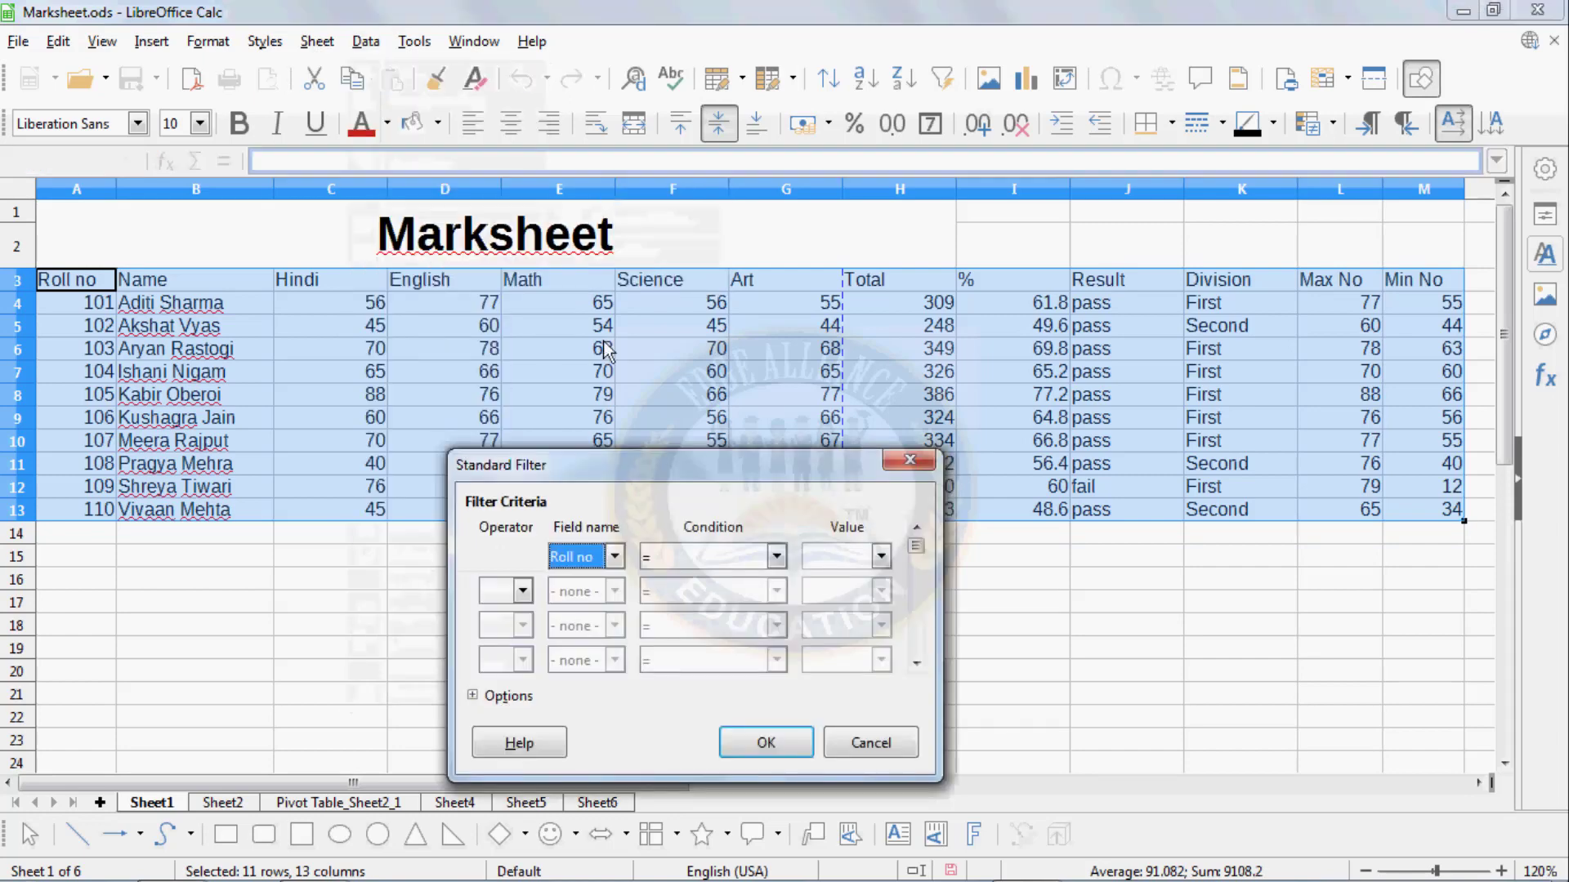
pyautogui.click(615, 556)
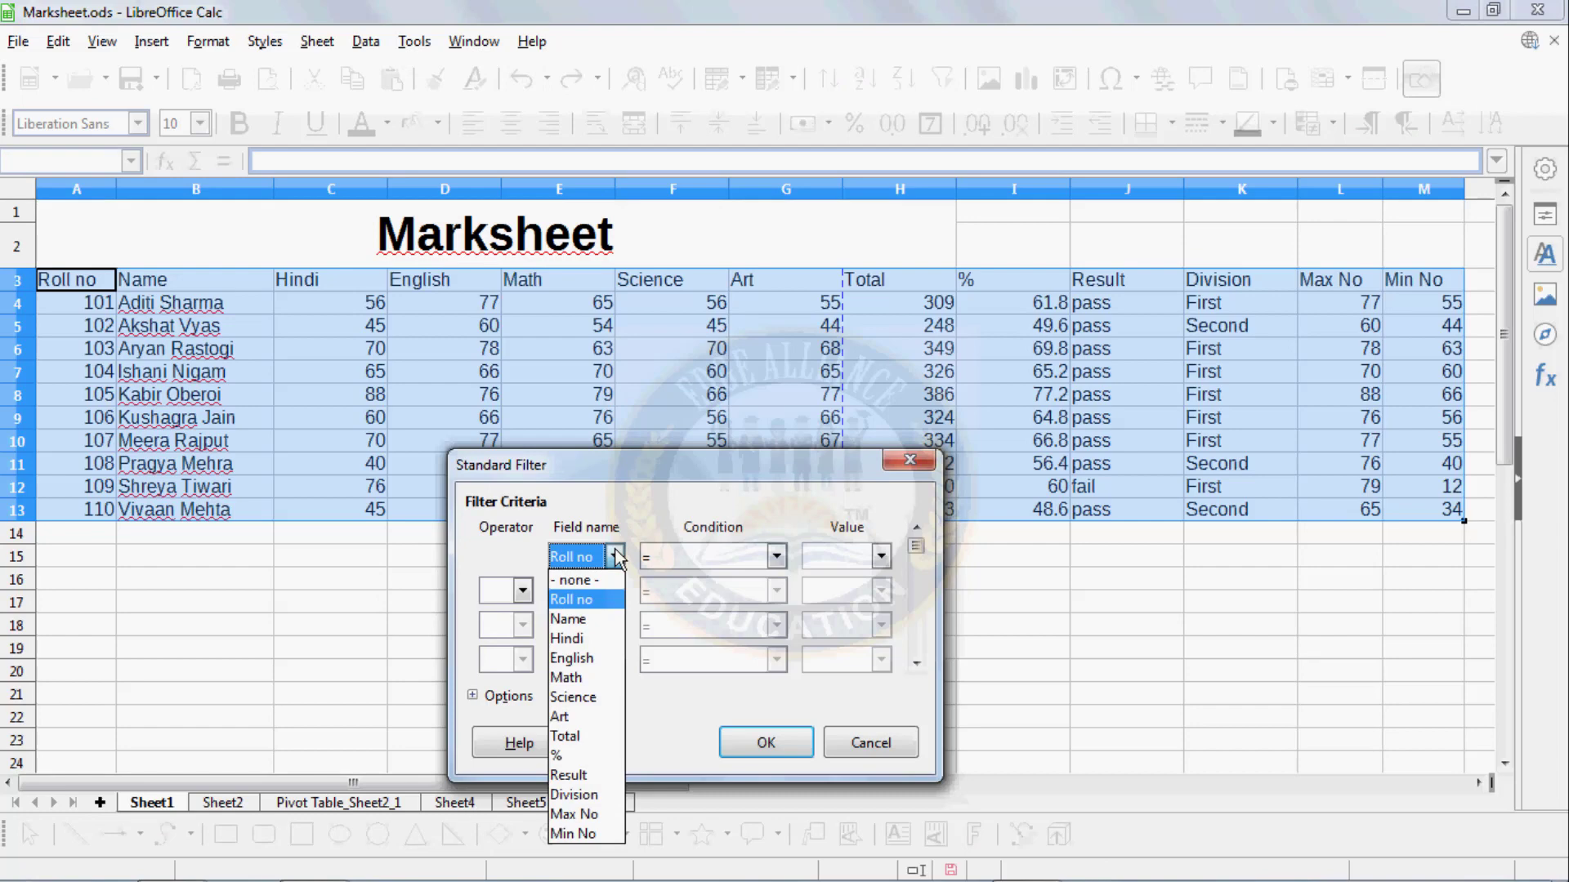
pyautogui.click(574, 619)
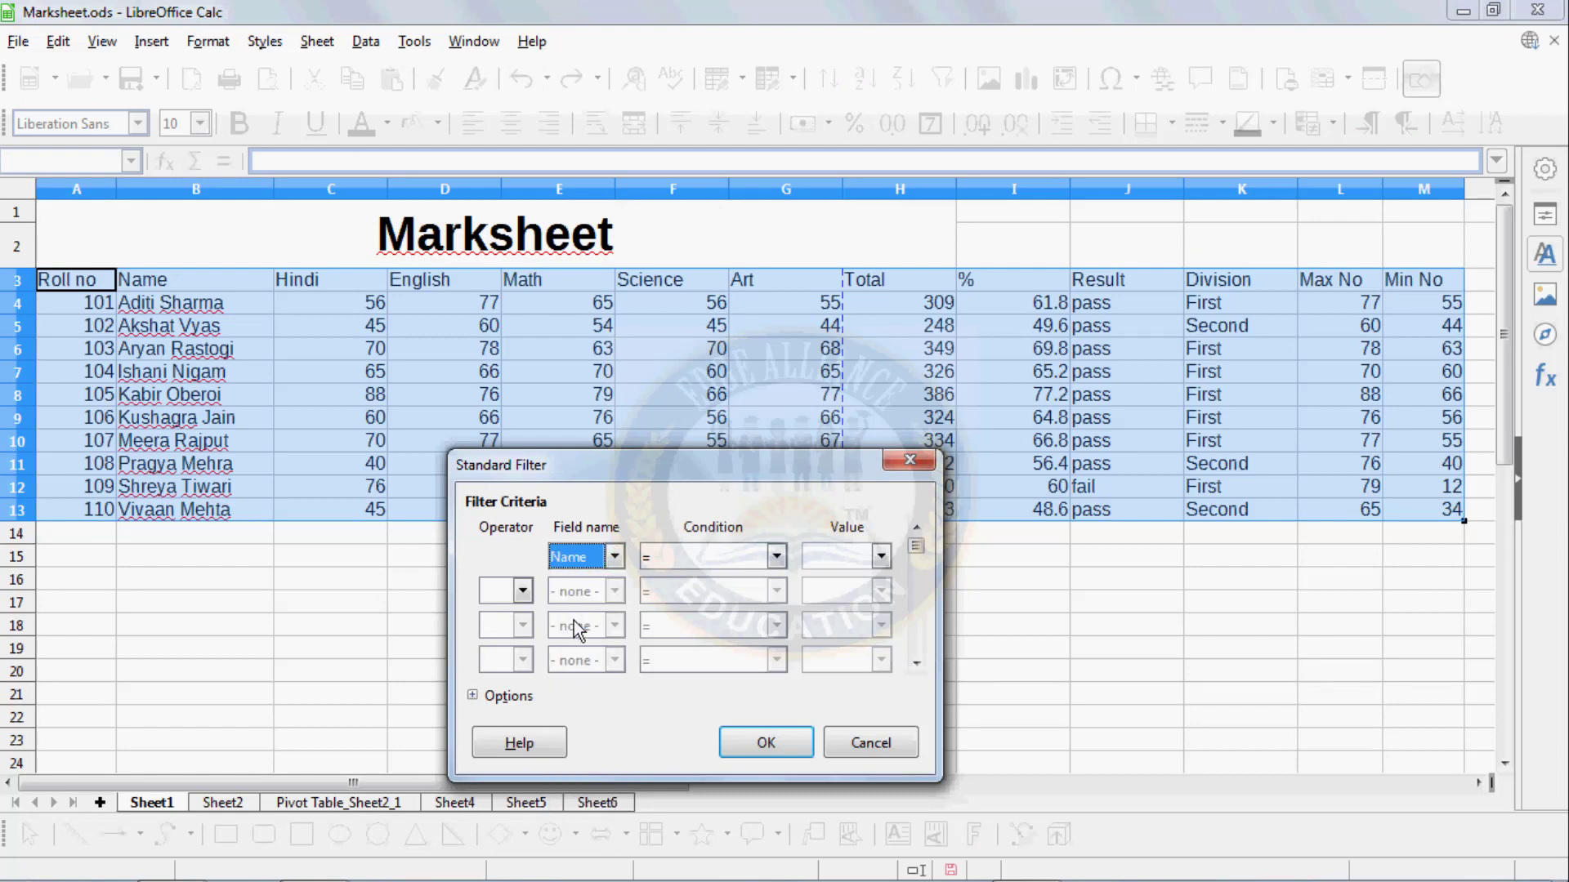
pyautogui.click(775, 557)
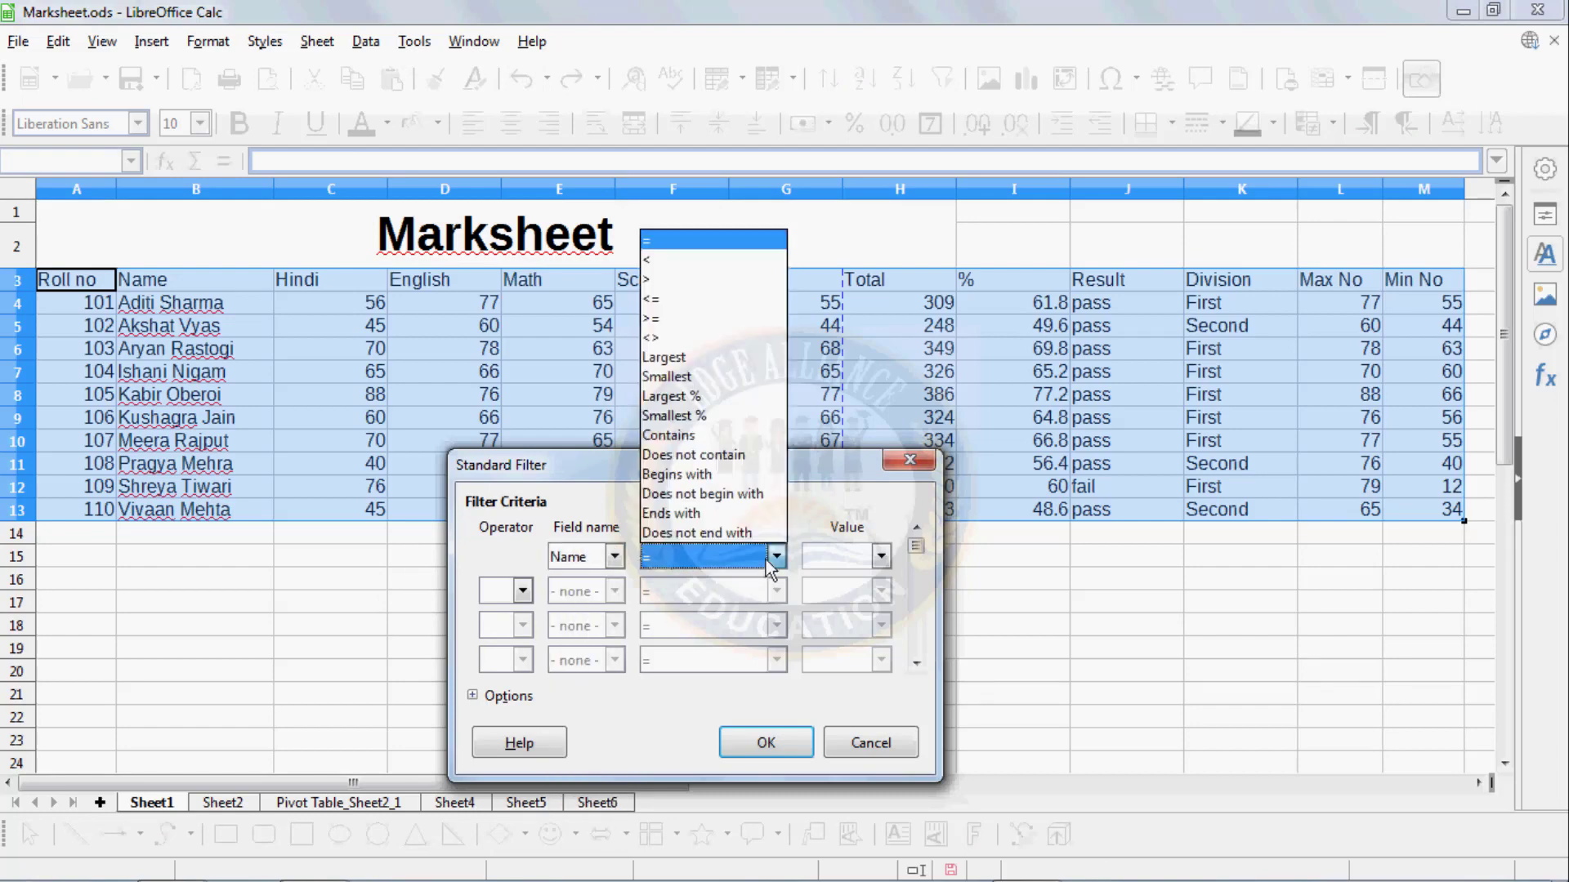
pyautogui.click(666, 476)
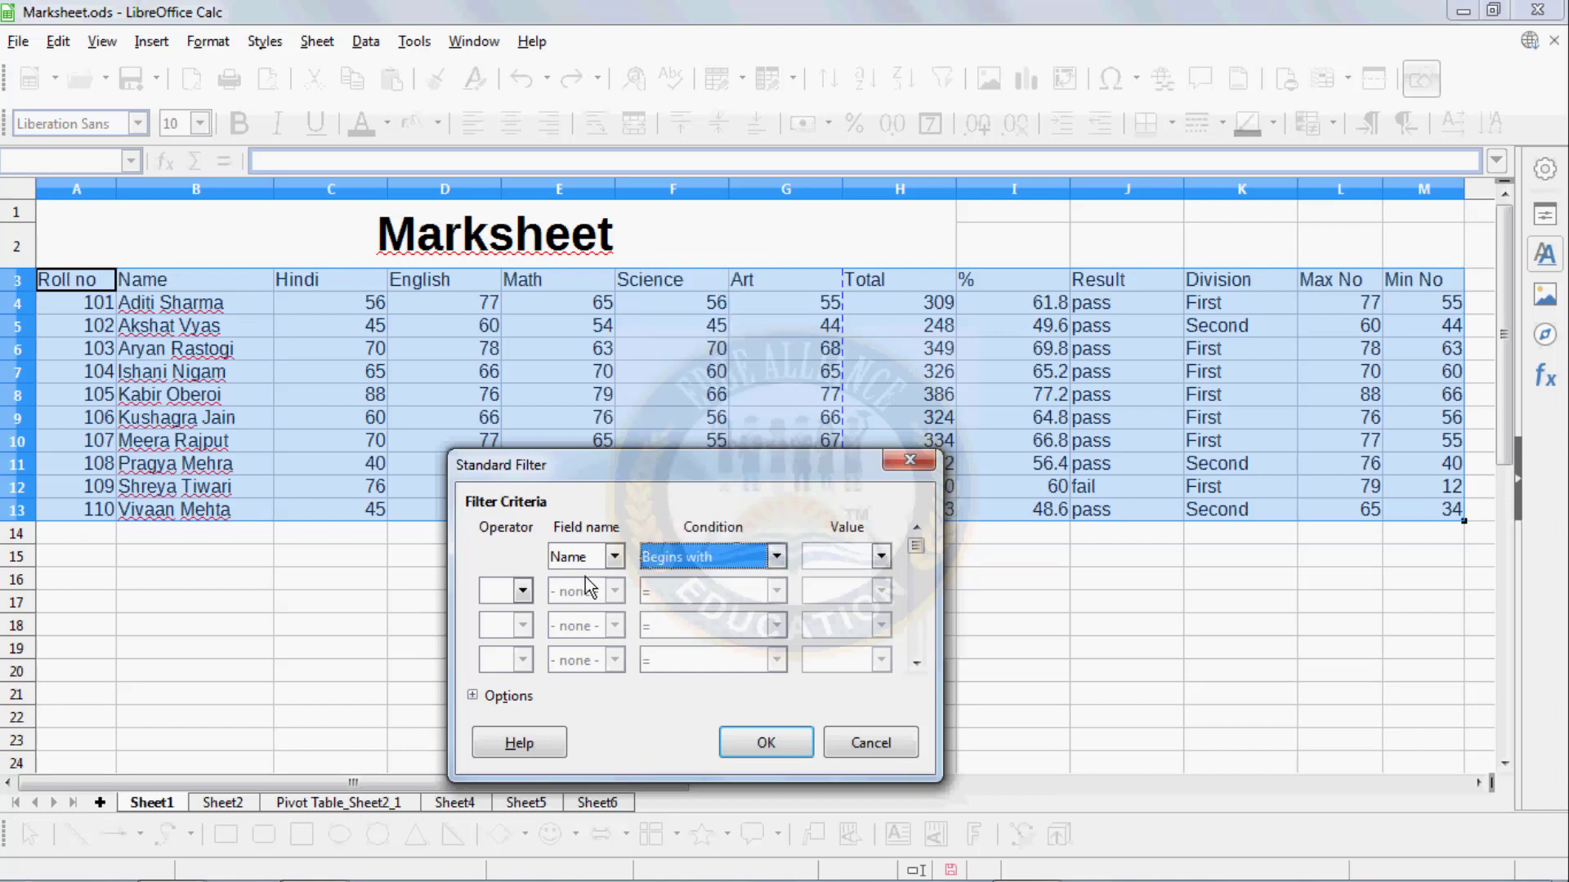
pyautogui.click(826, 558)
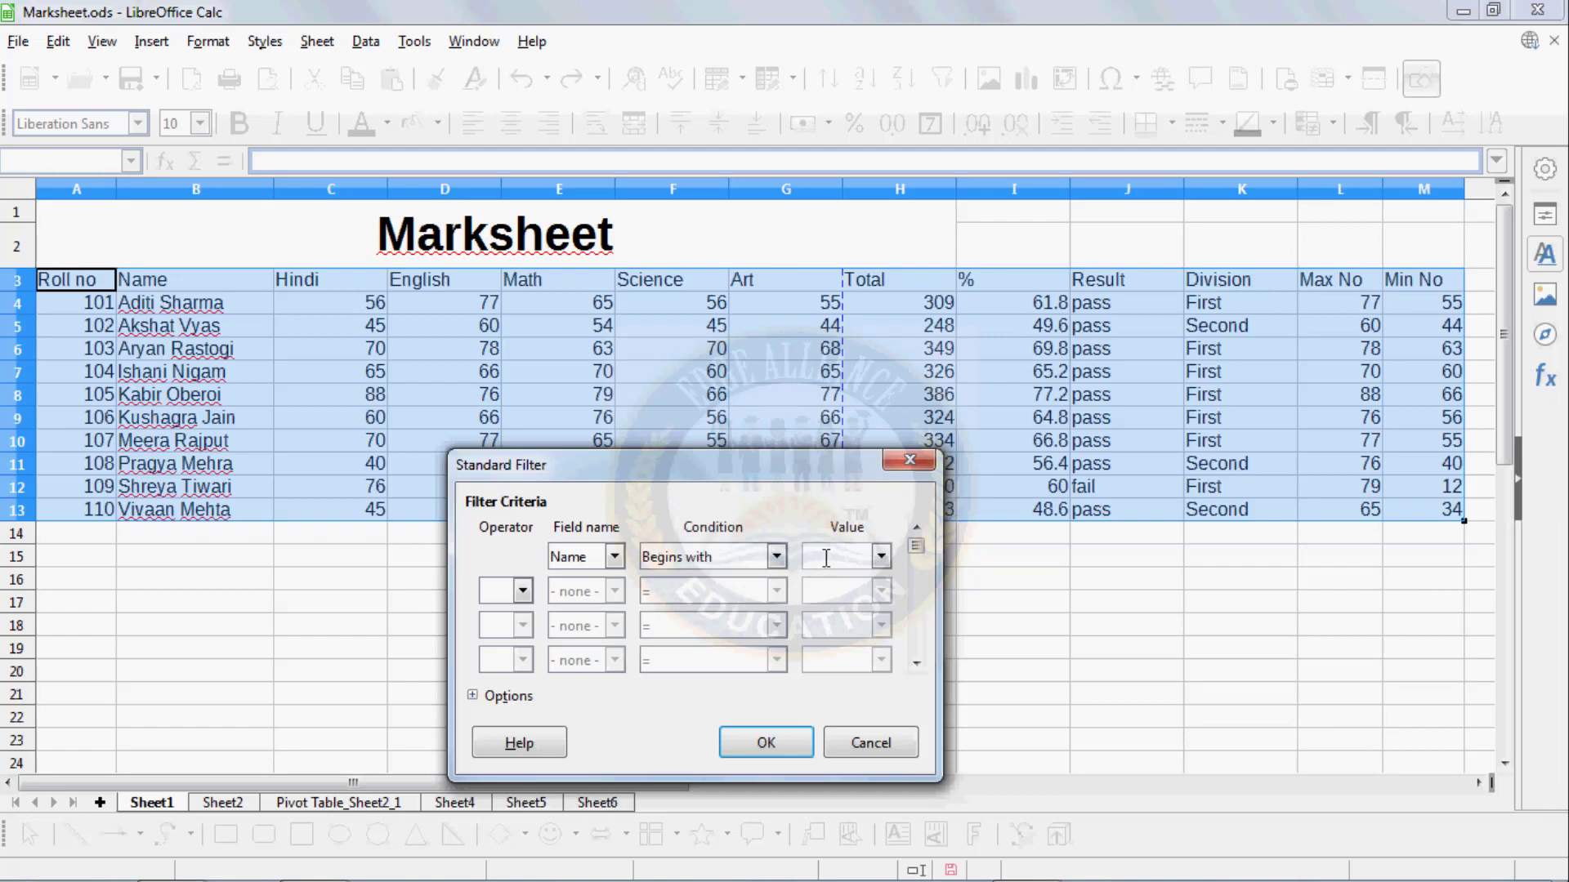
pyautogui.write('a')
pyautogui.press('BackSpace')
pyautogui.write('A')
# - Add a second filter criterion joined by AND: Total >= 250
pyautogui.click(521, 591)
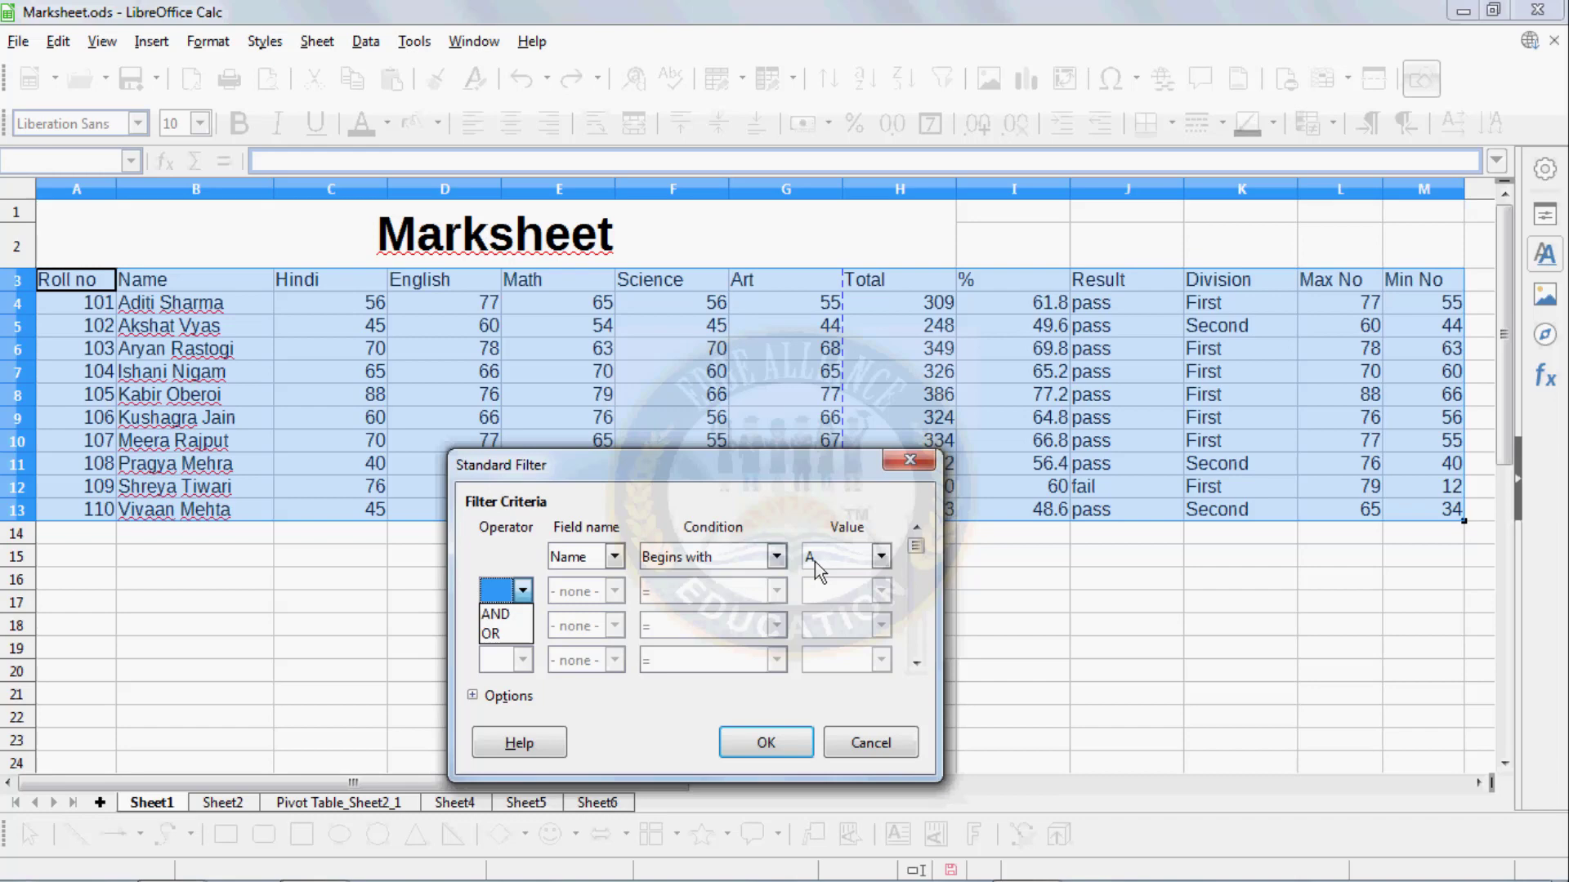
pyautogui.click(500, 615)
pyautogui.click(614, 591)
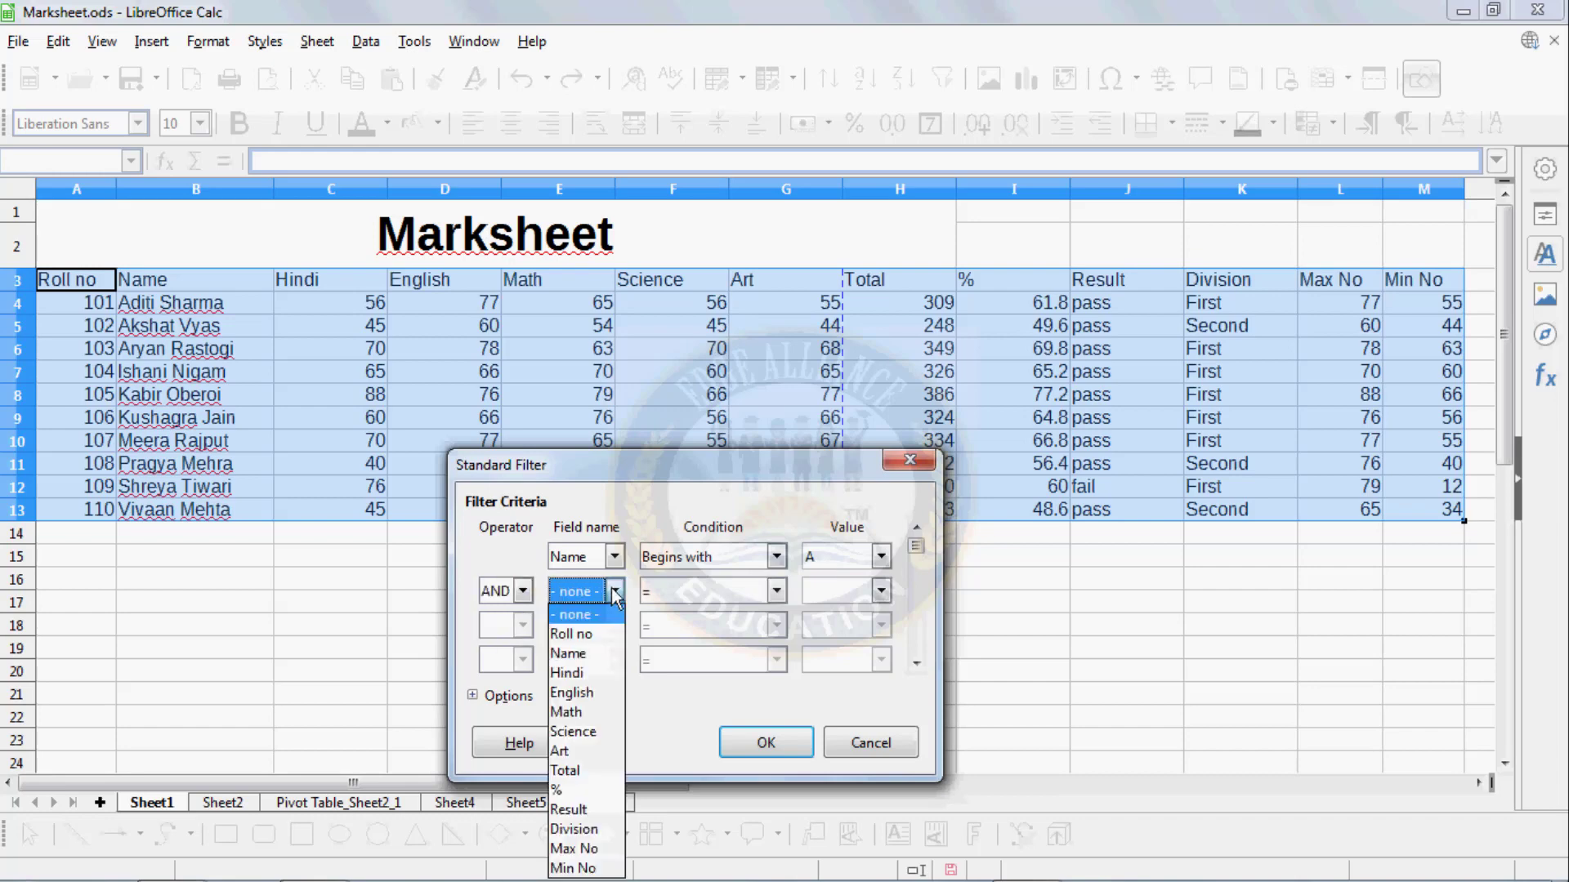
pyautogui.click(572, 772)
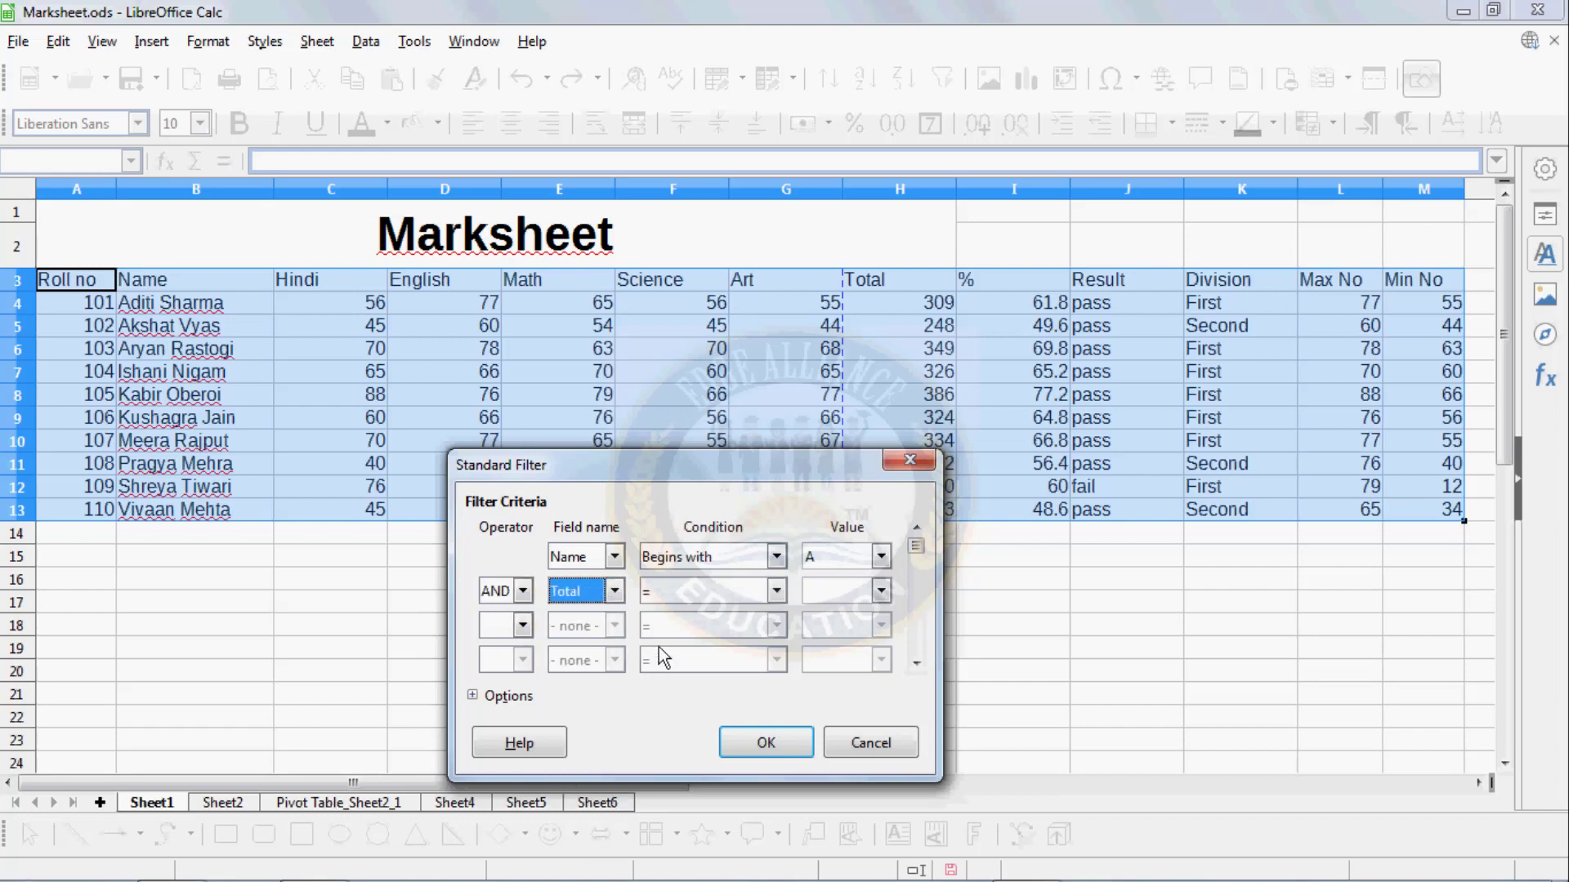
pyautogui.click(670, 590)
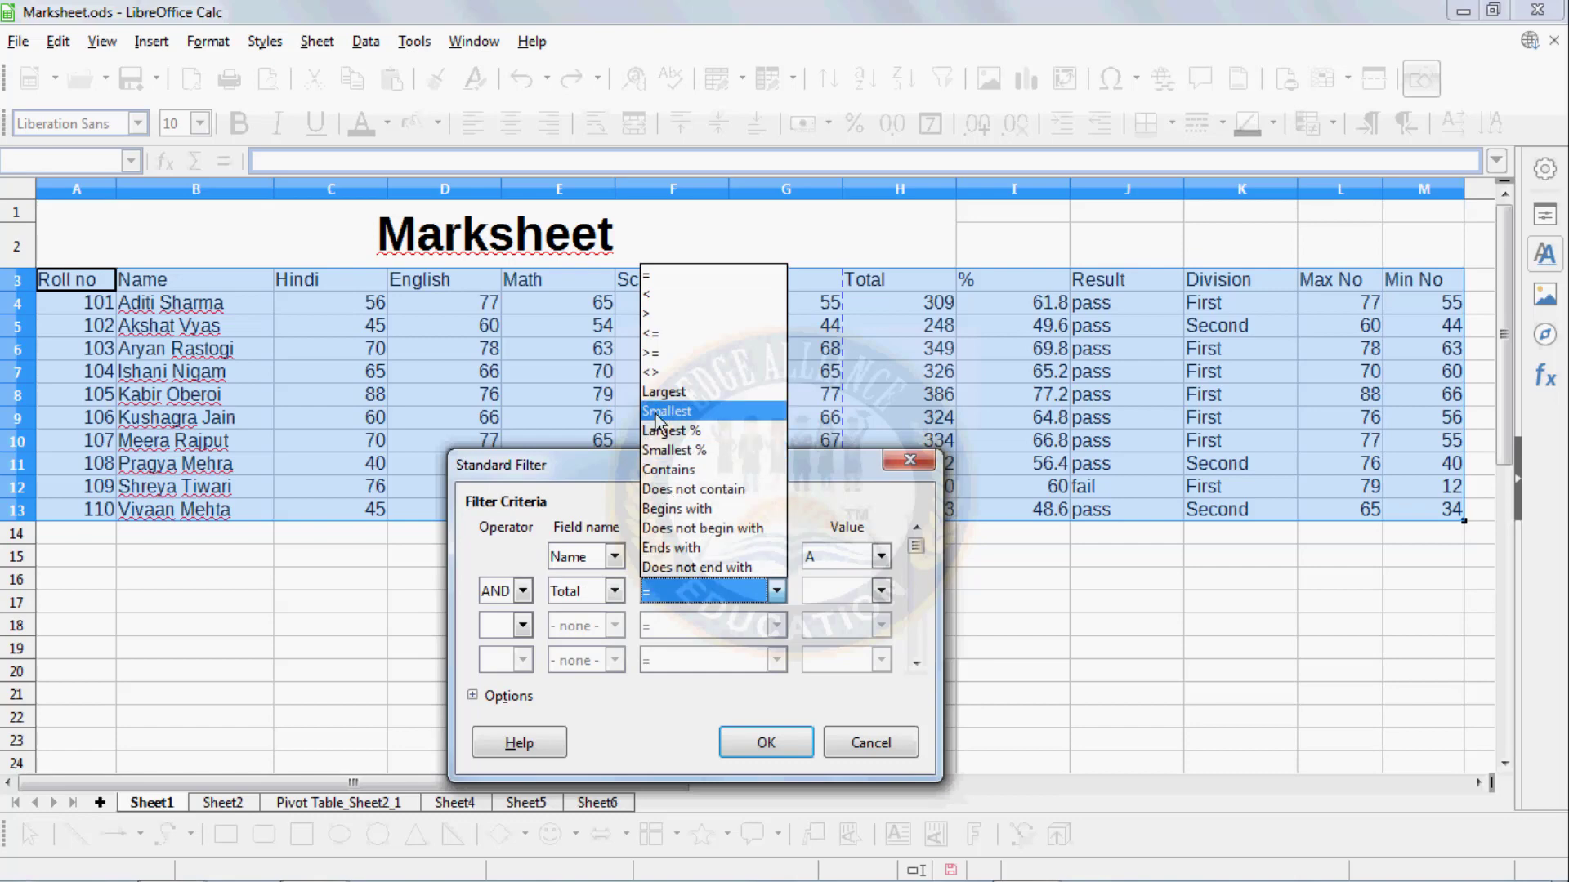
pyautogui.click(646, 358)
pyautogui.click(823, 588)
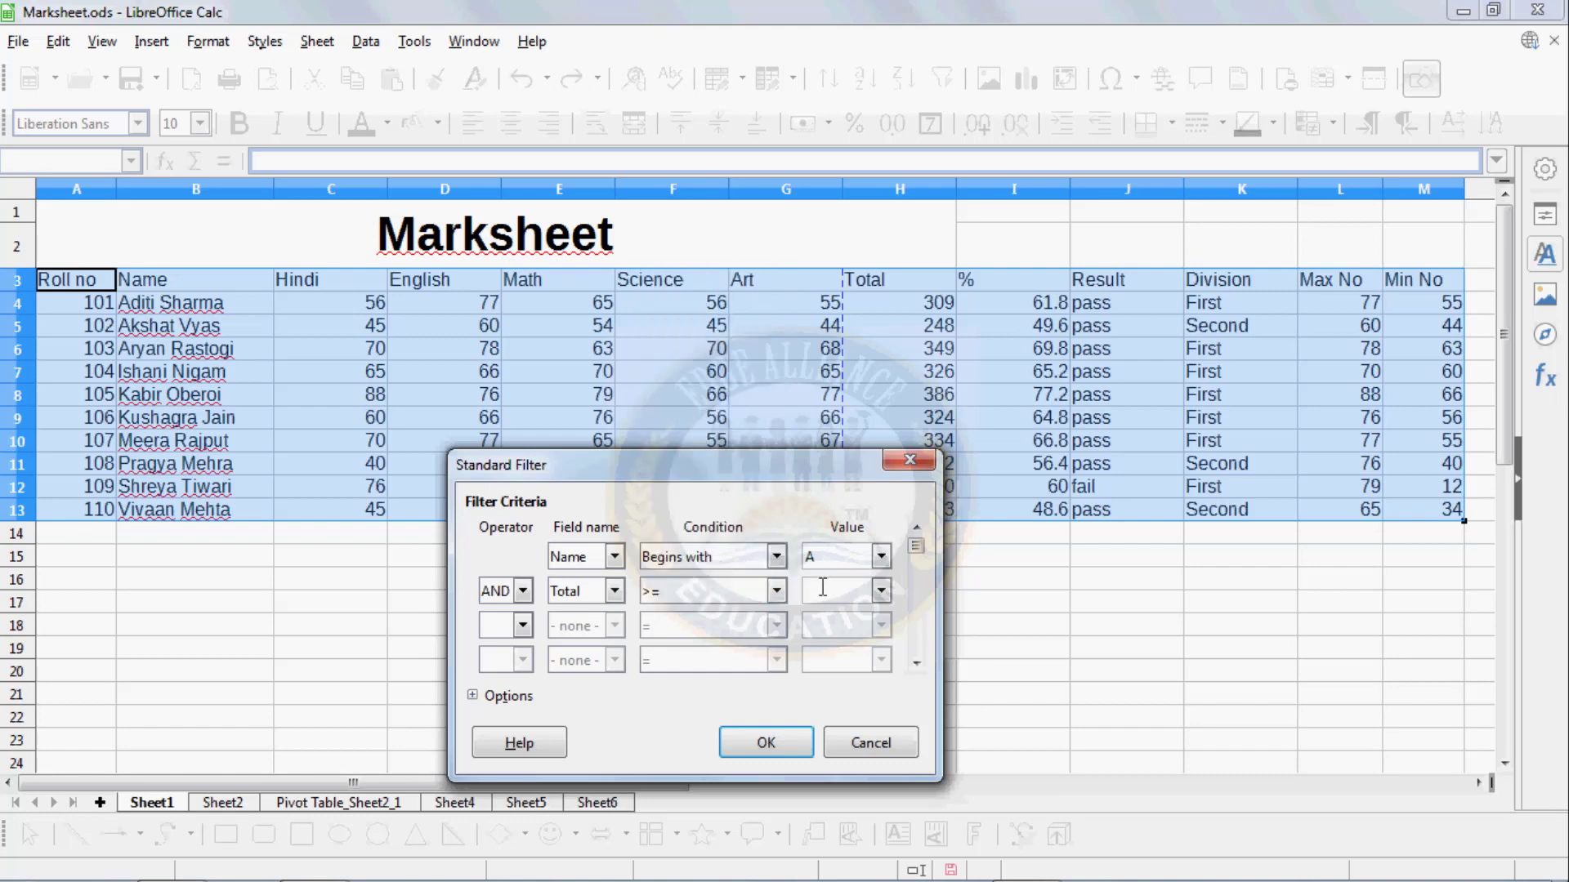
pyautogui.write('250')
# - Copy the filter results to cell A17 of Sheet1 and apply the filter
pyautogui.click(473, 696)
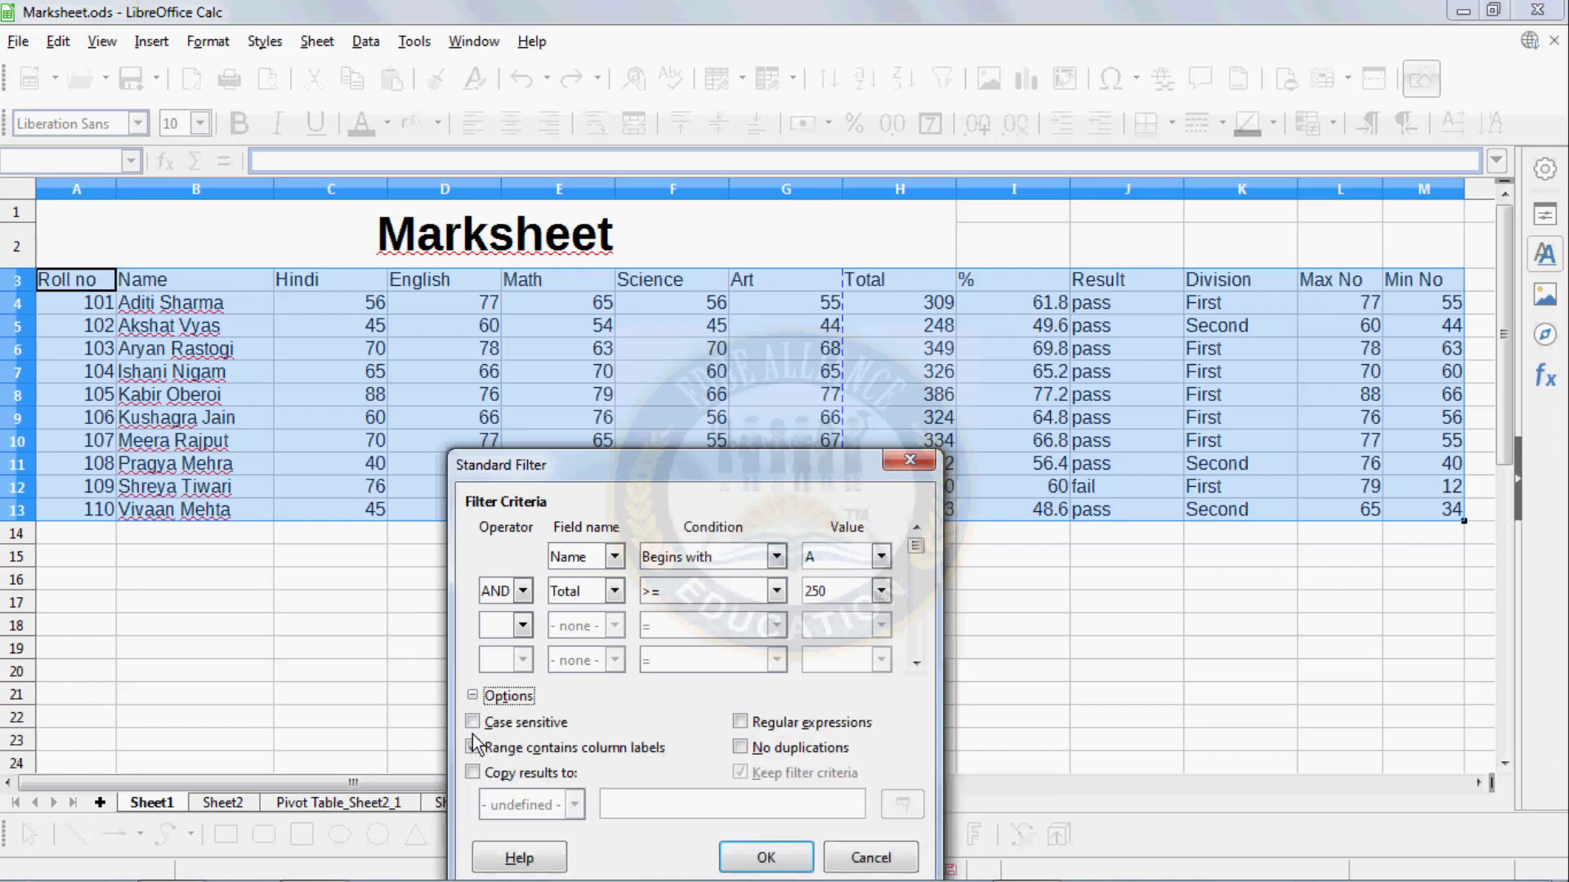
pyautogui.click(473, 773)
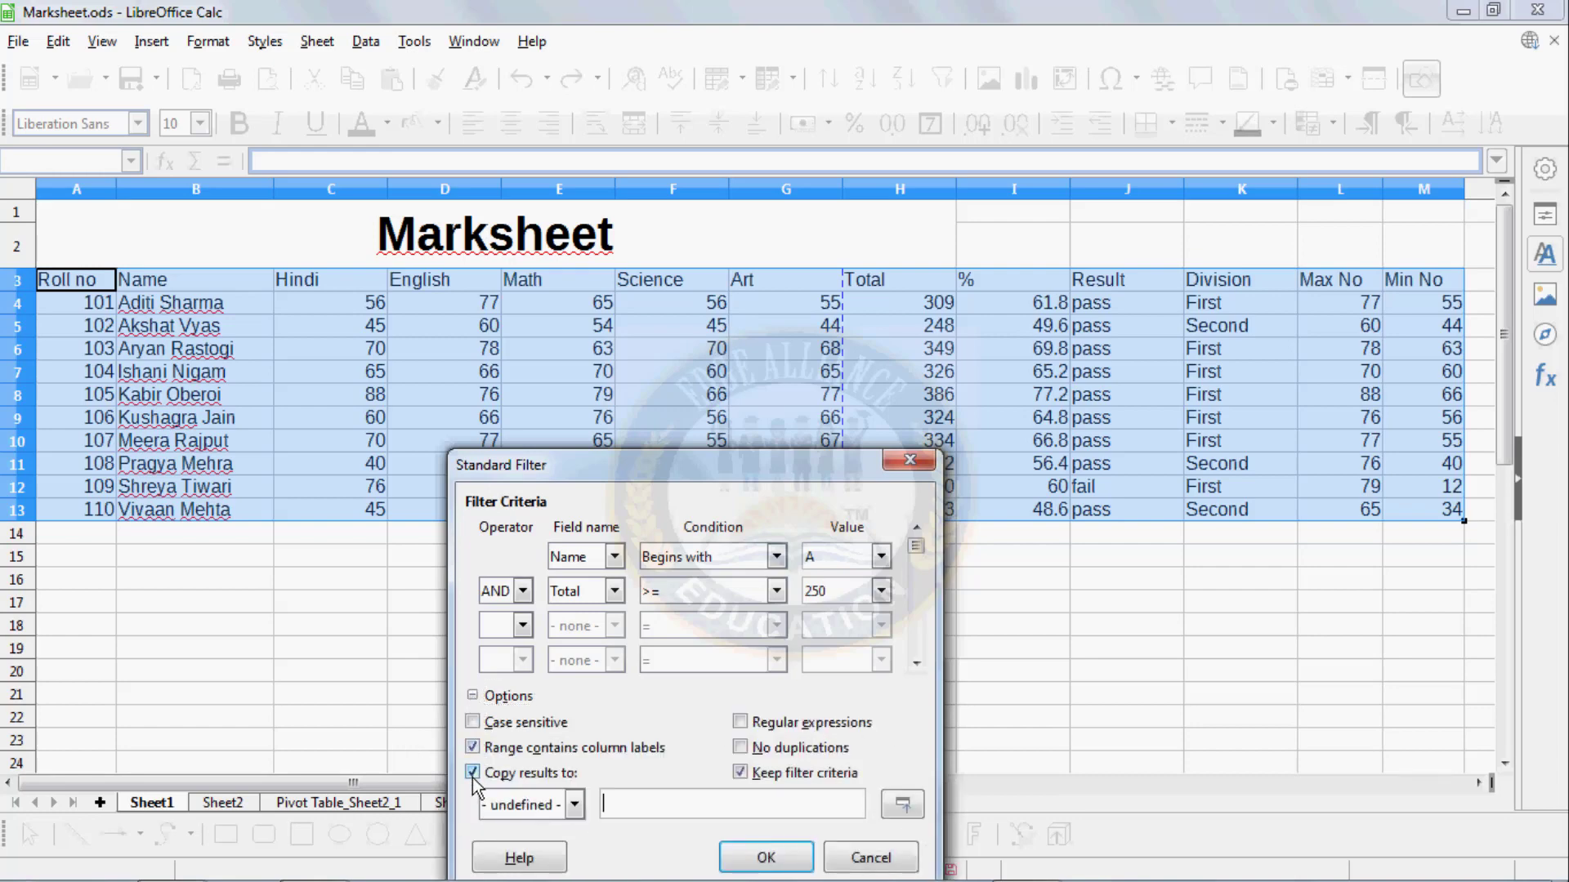
pyautogui.click(615, 804)
pyautogui.click(102, 605)
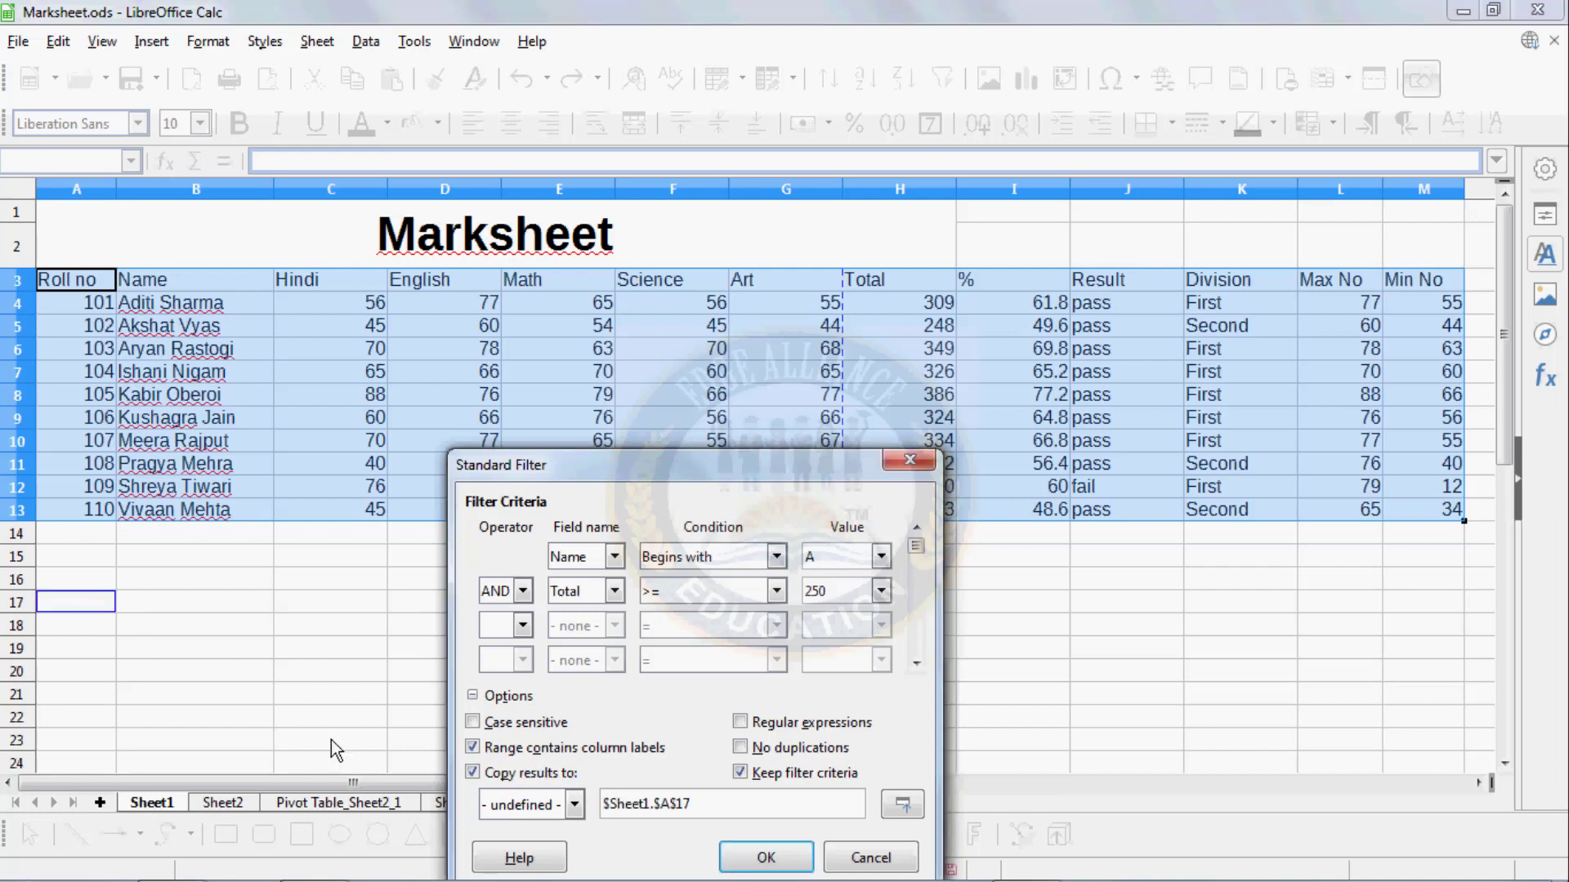
pyautogui.click(739, 859)
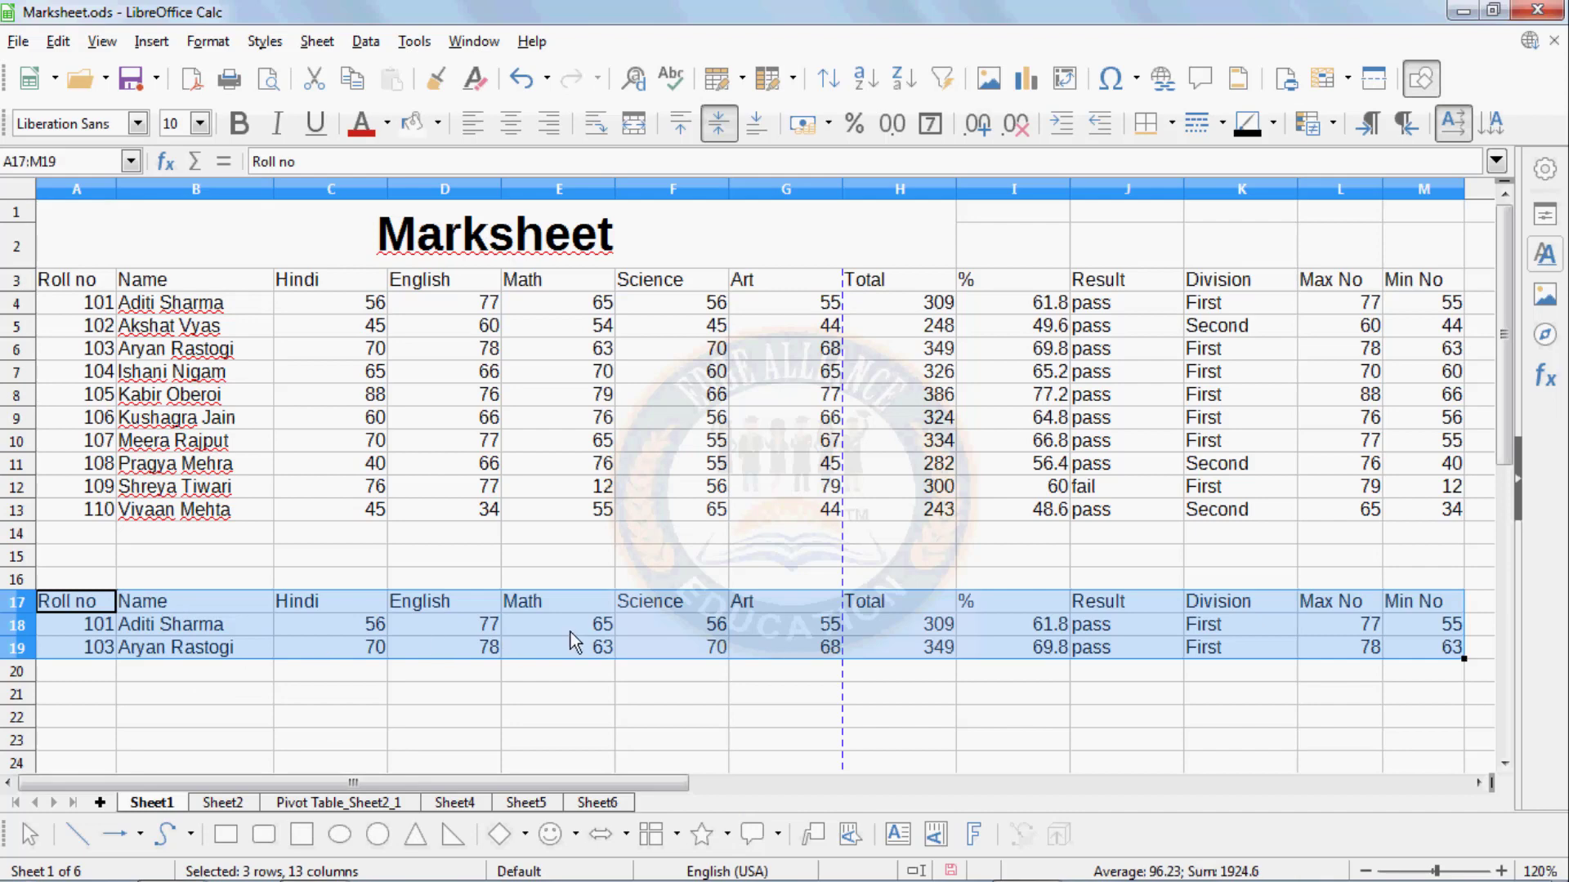
pyautogui.click(954, 646)
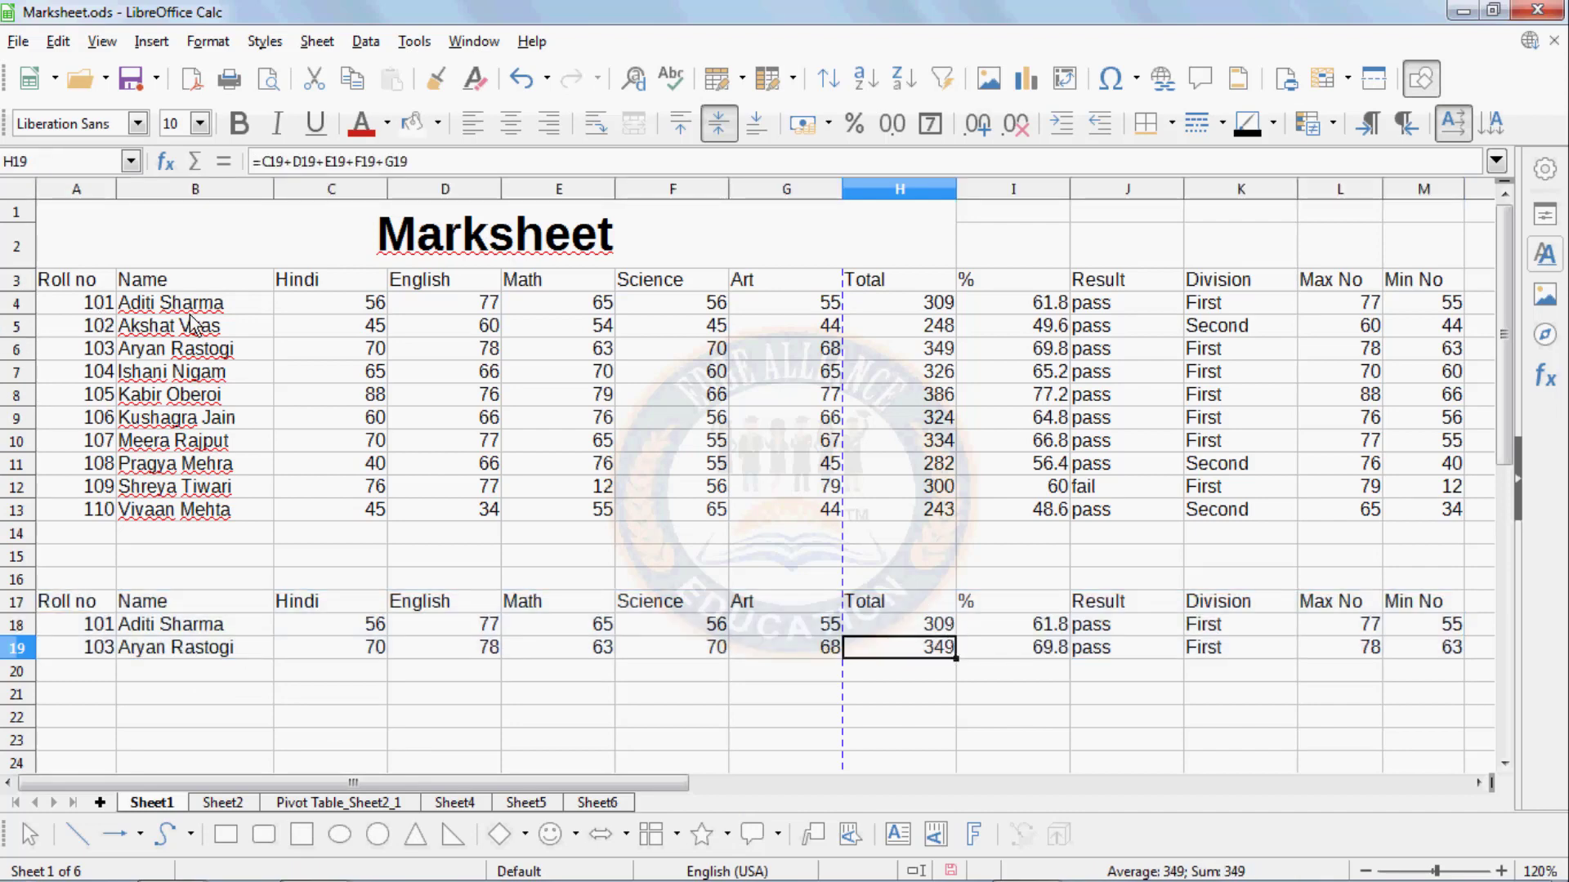
# - Delete the copied filter results below the marksheet, clearing the range A16:Q20
pyautogui.moveTo(194, 310); pyautogui.dragTo(1051, 359)
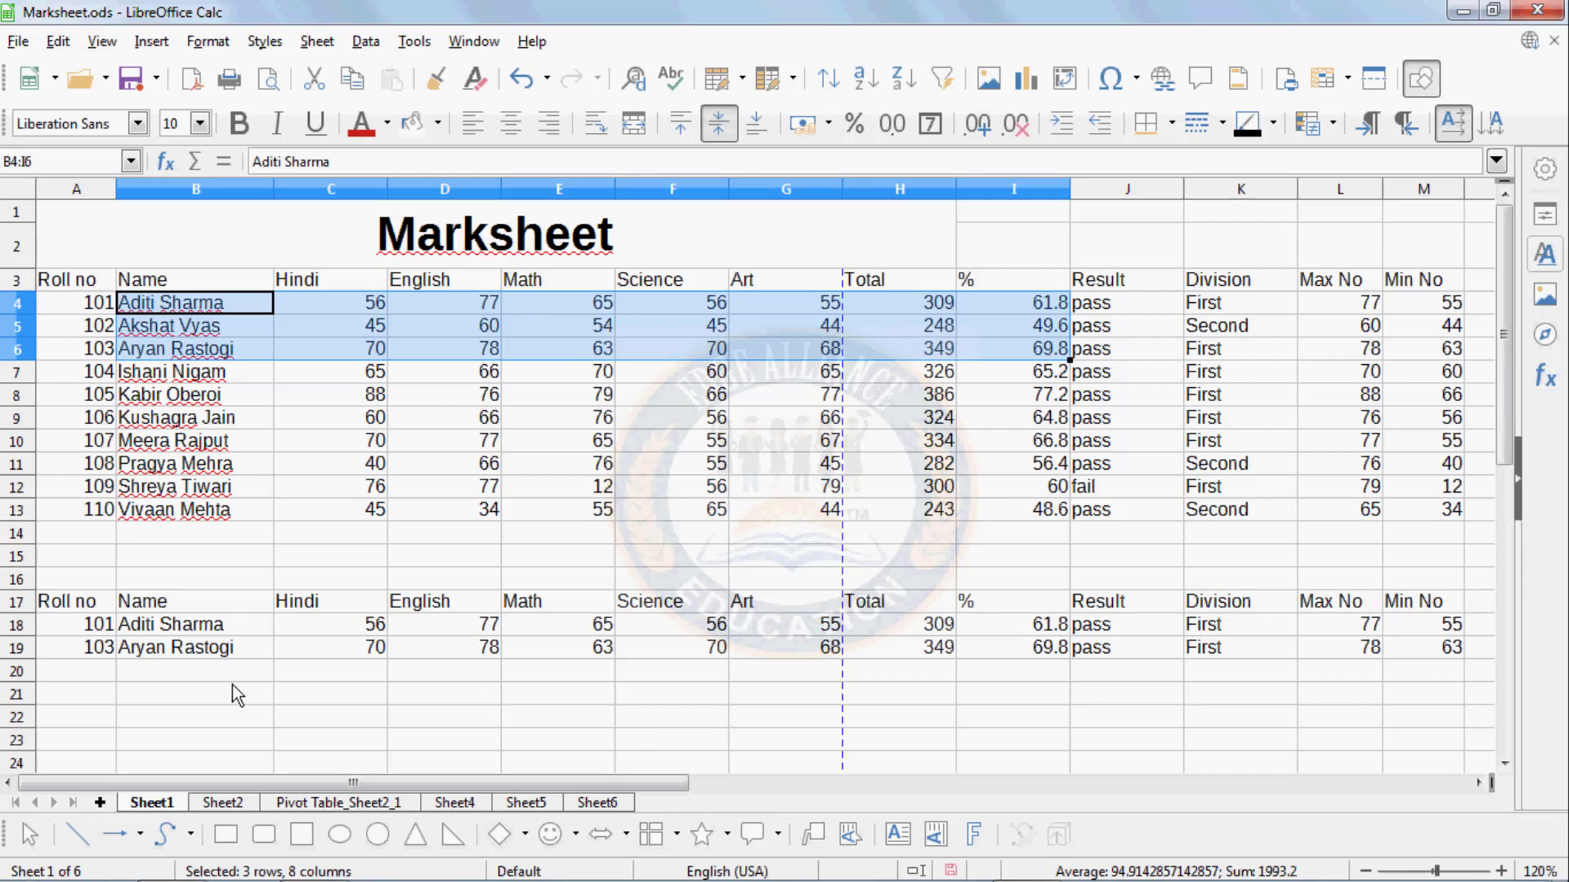
pyautogui.click(97, 669)
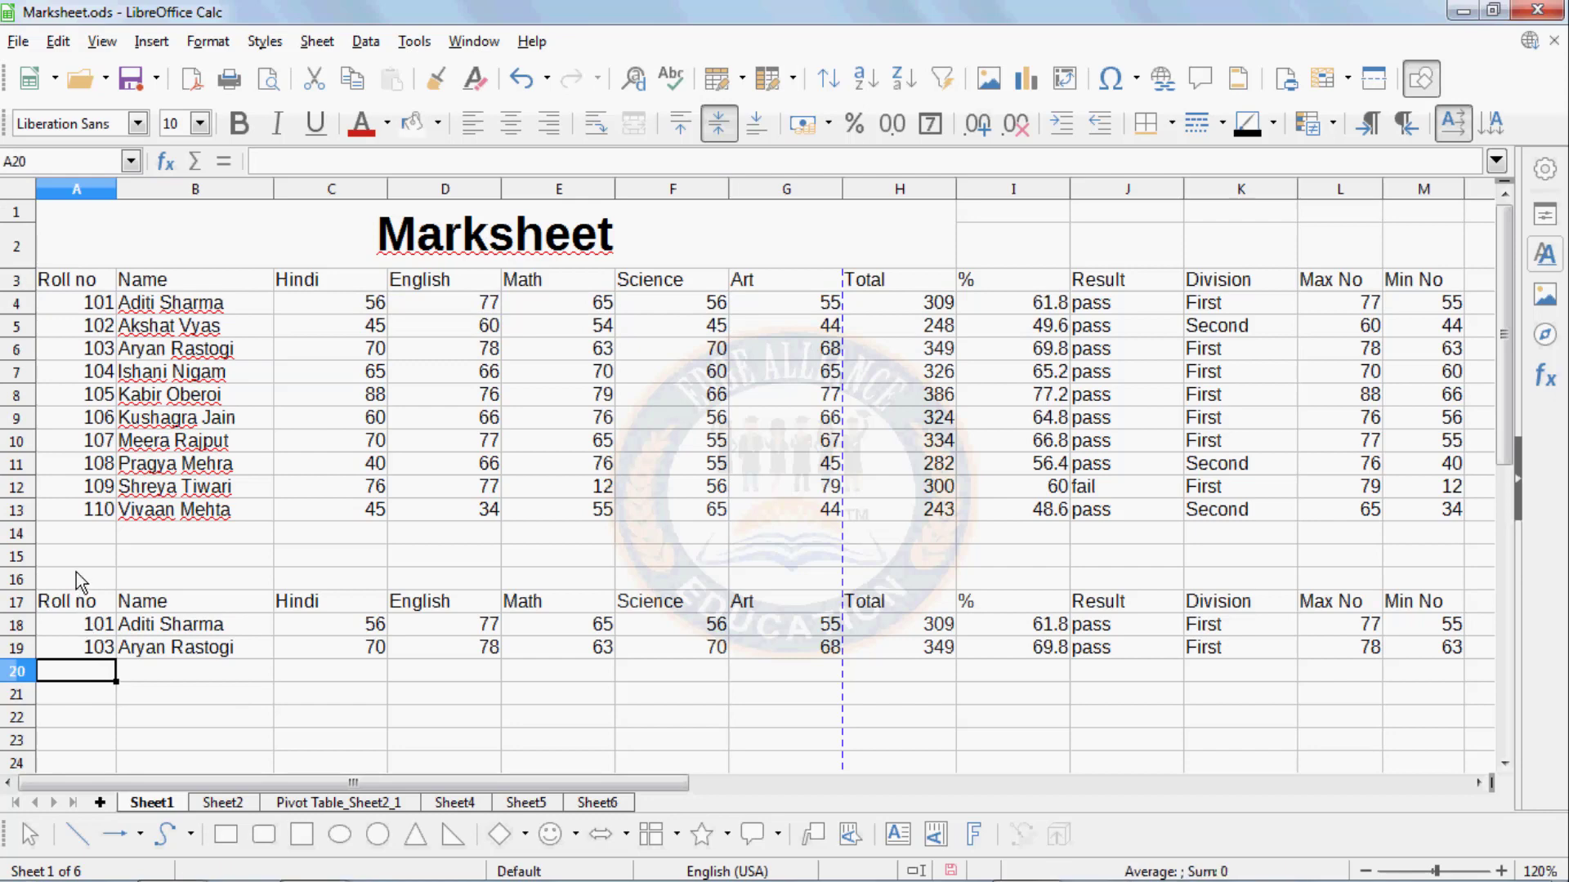
pyautogui.moveTo(90, 578); pyautogui.dragTo(1467, 672)
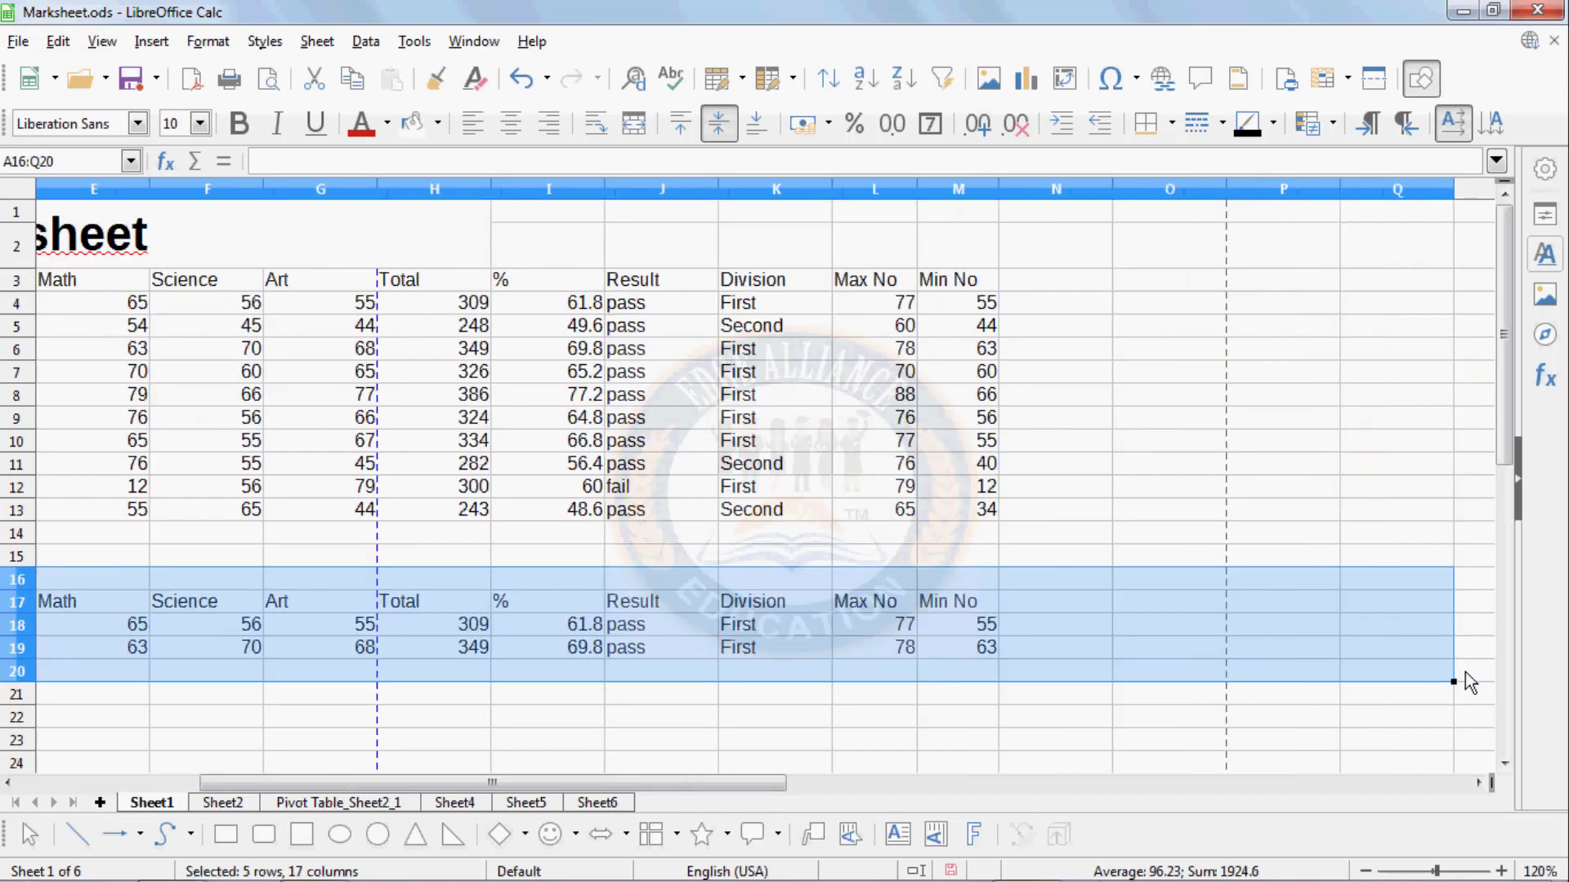
pyautogui.press('Delete')
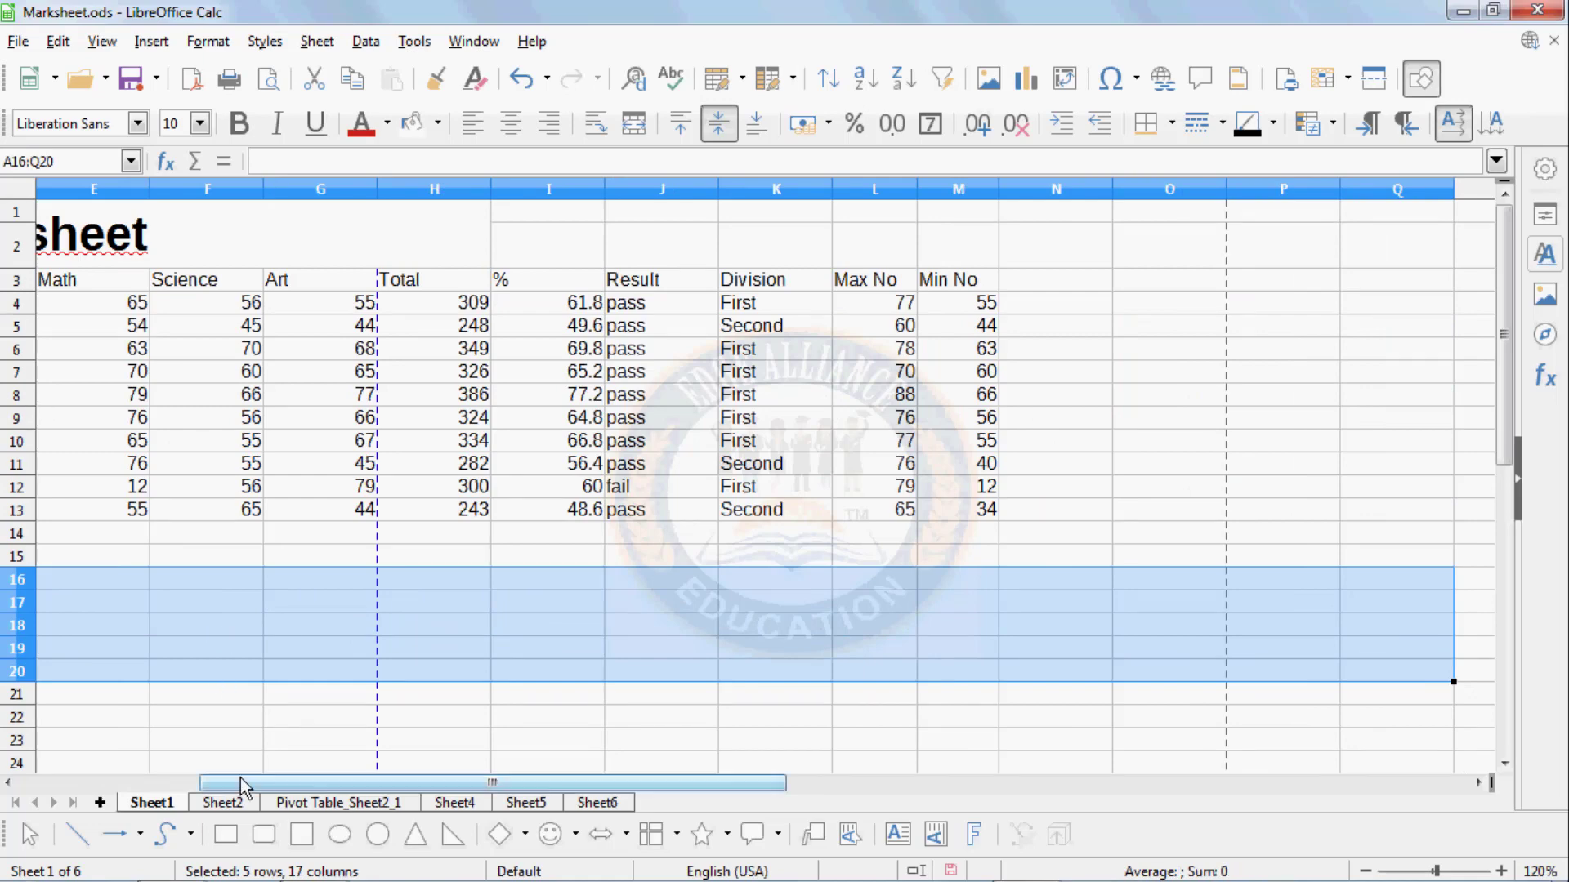
pyautogui.moveTo(241, 783); pyautogui.dragTo(65, 783)
pyautogui.click(65, 606)
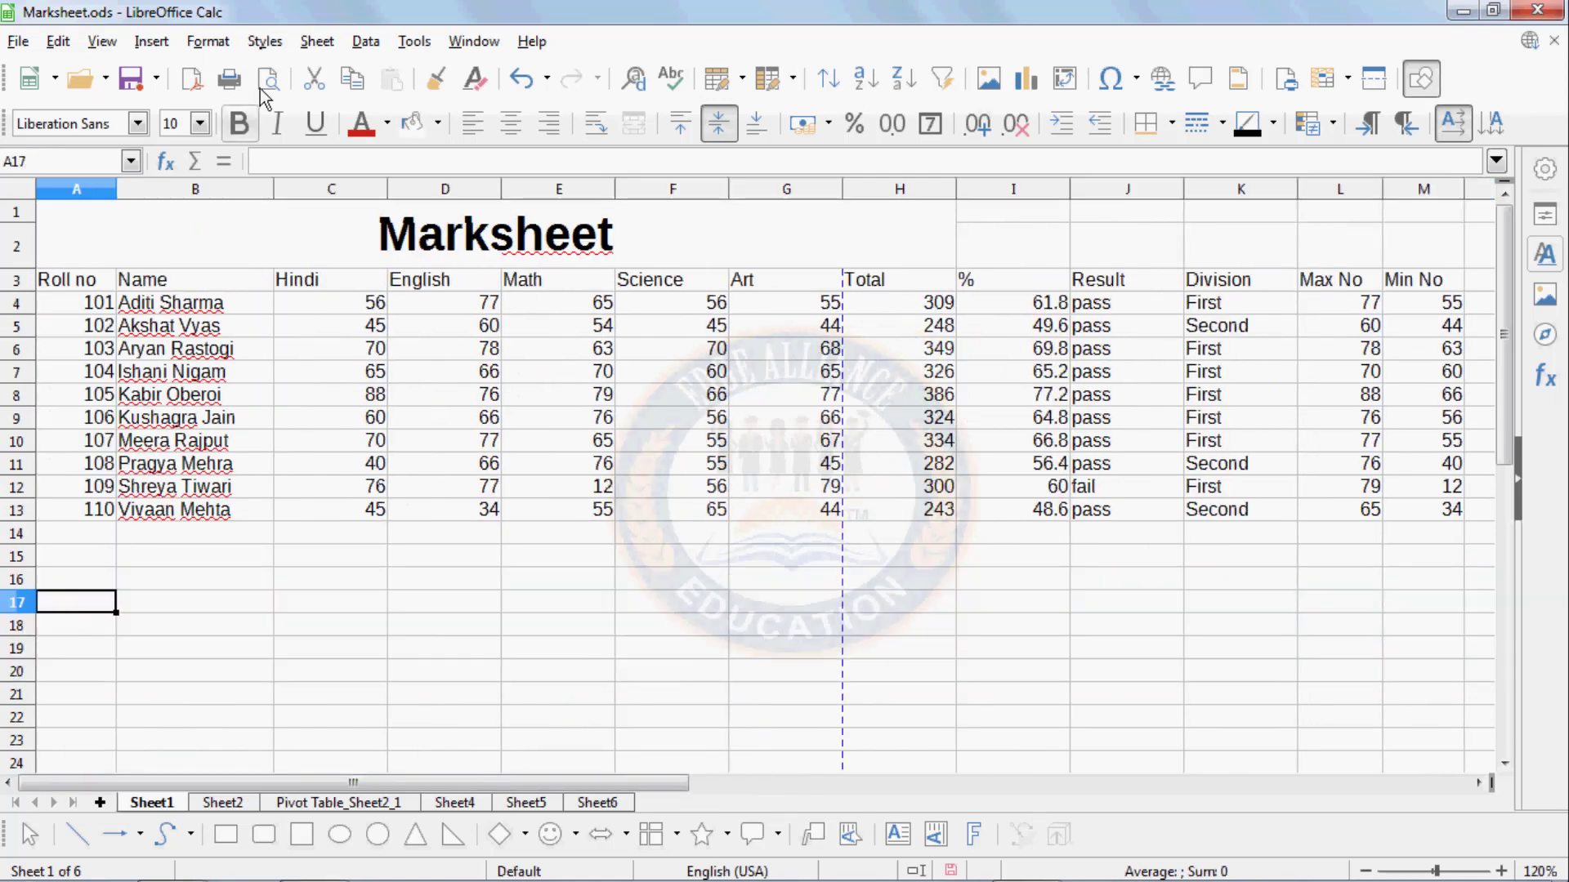
pyautogui.click(365, 41)
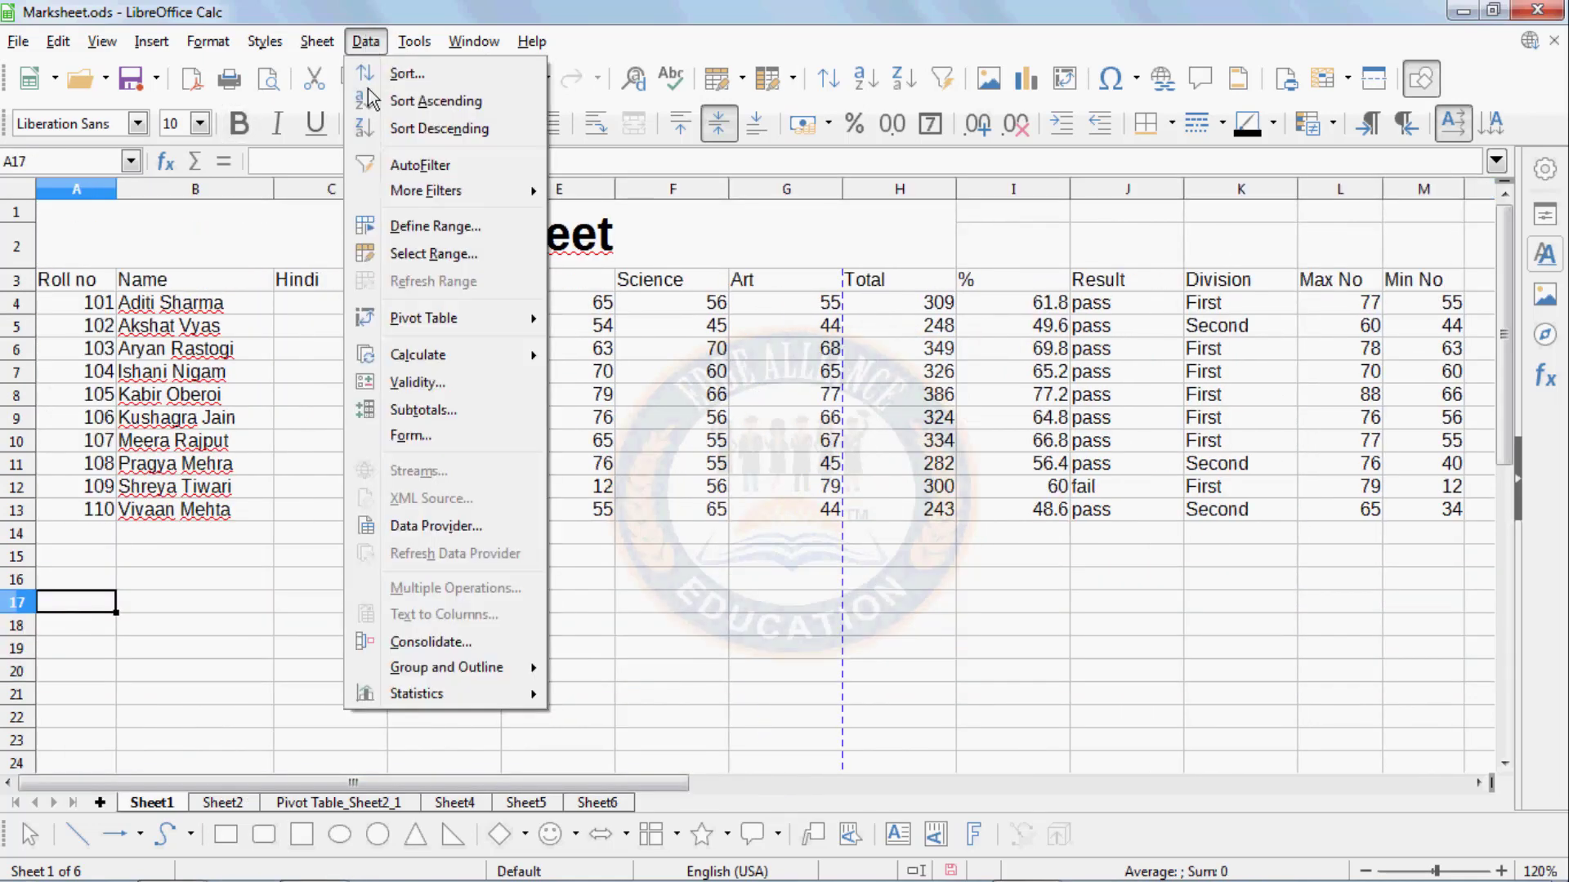
pyautogui.moveTo(408, 192)
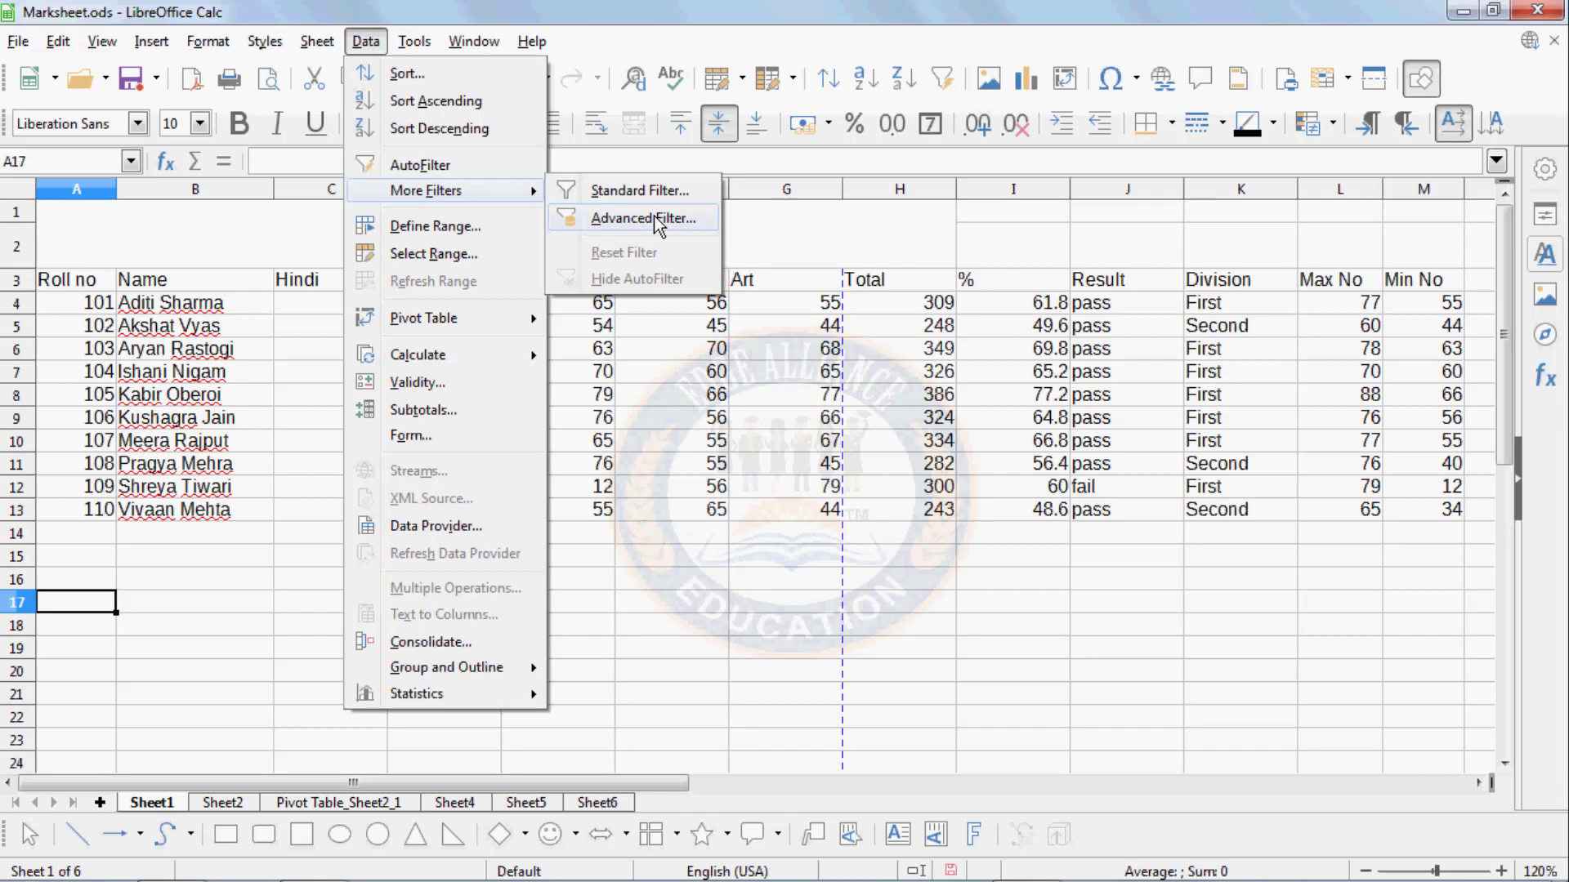
pyautogui.click(596, 688)
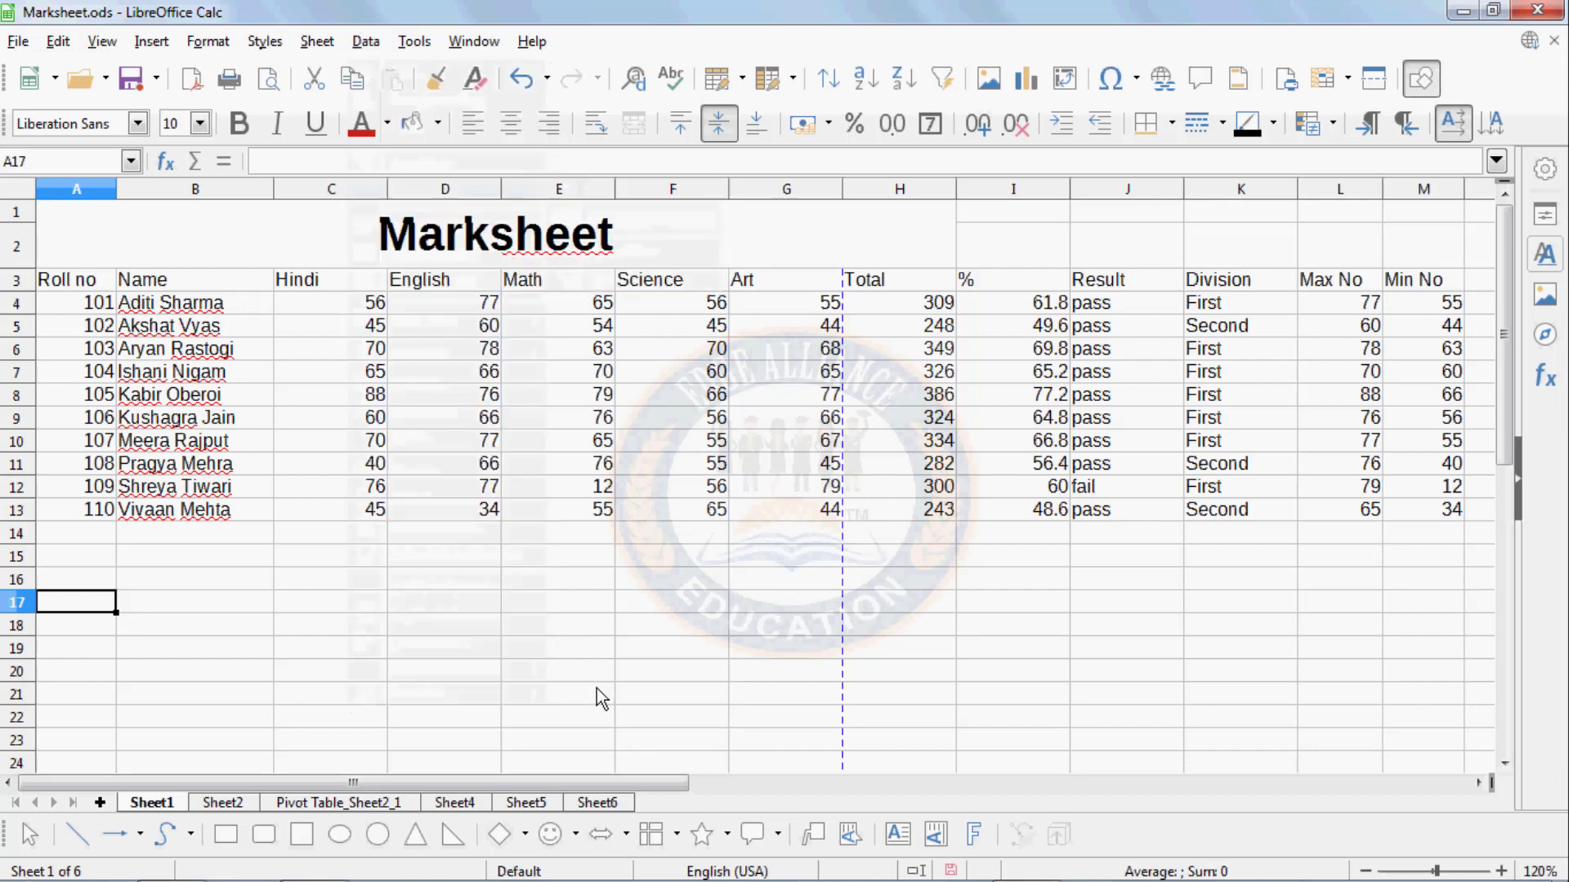
# - Enter the filter criteria below the marksheet: division in C16 and Second in C17
pyautogui.click(321, 581)
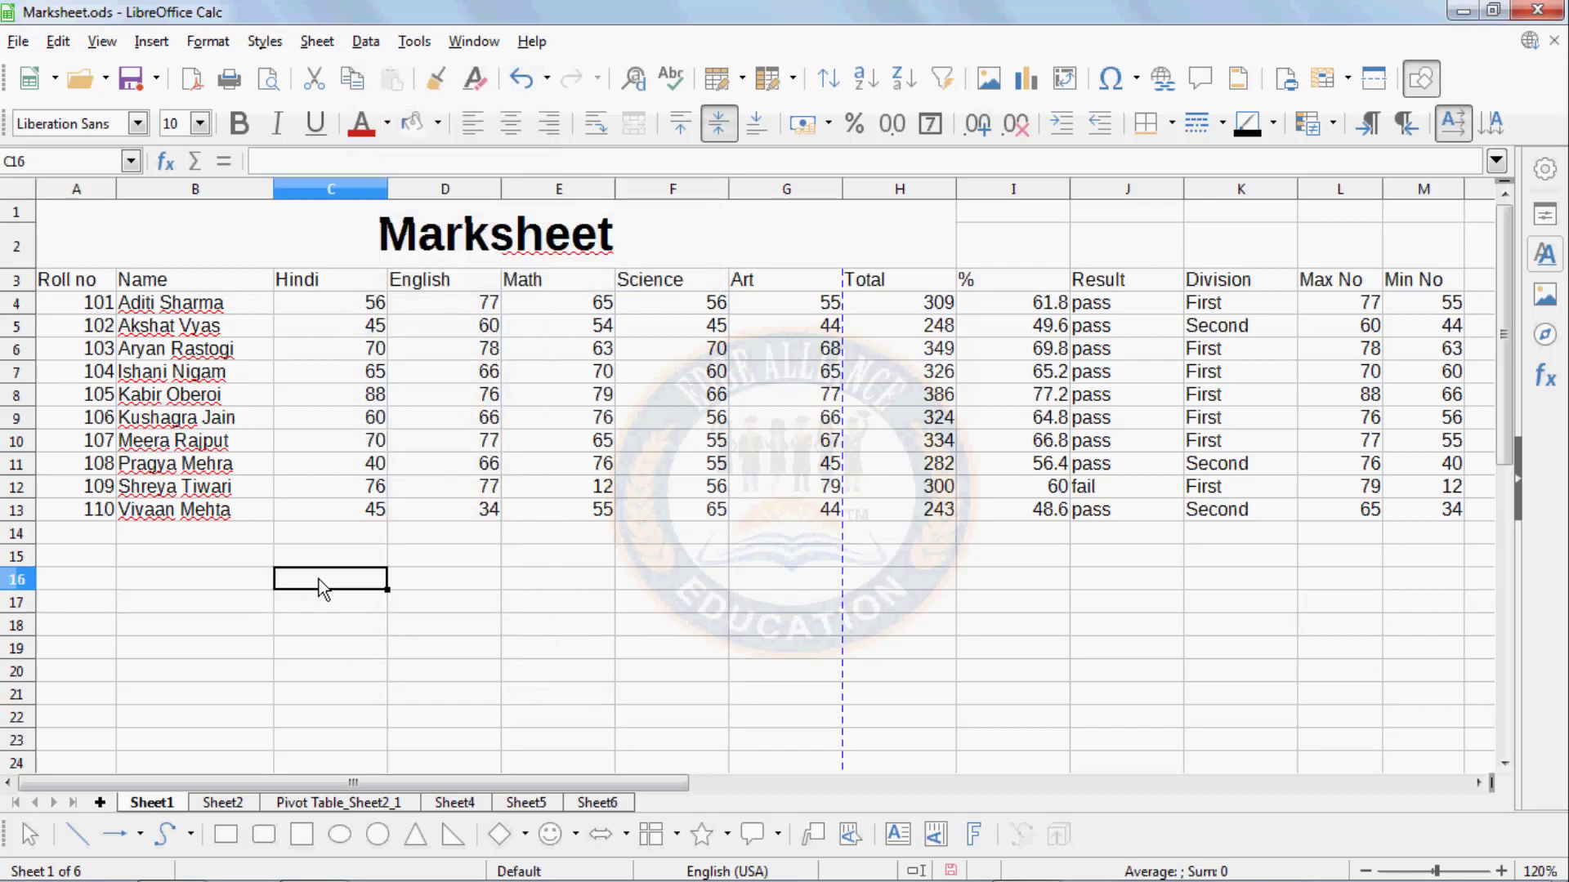
pyautogui.write('di')
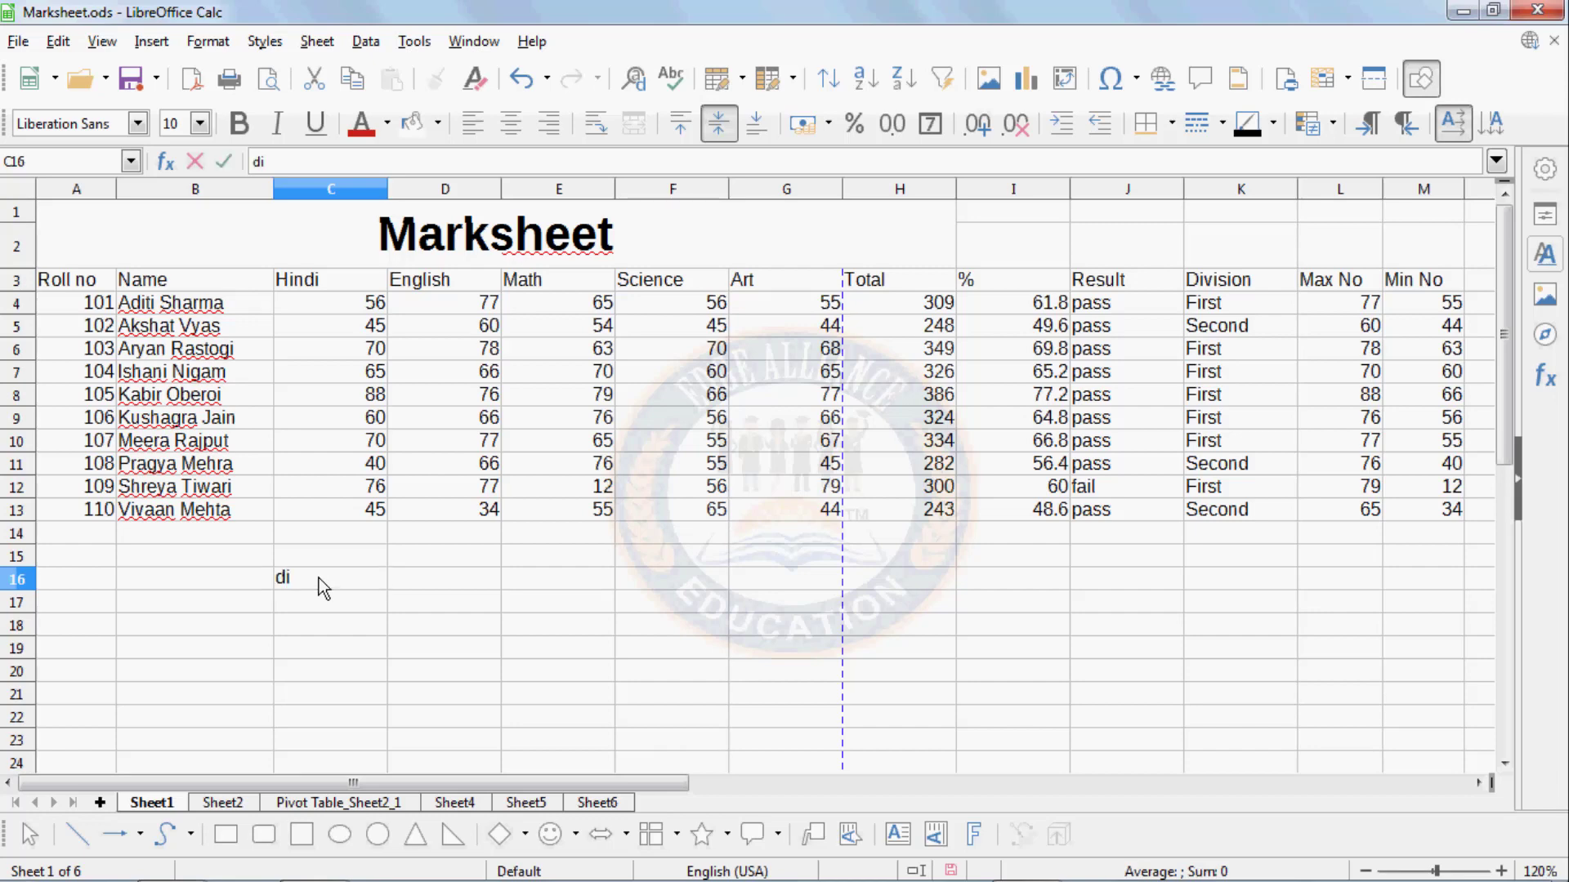
pyautogui.write('vision')
pyautogui.press('Return')
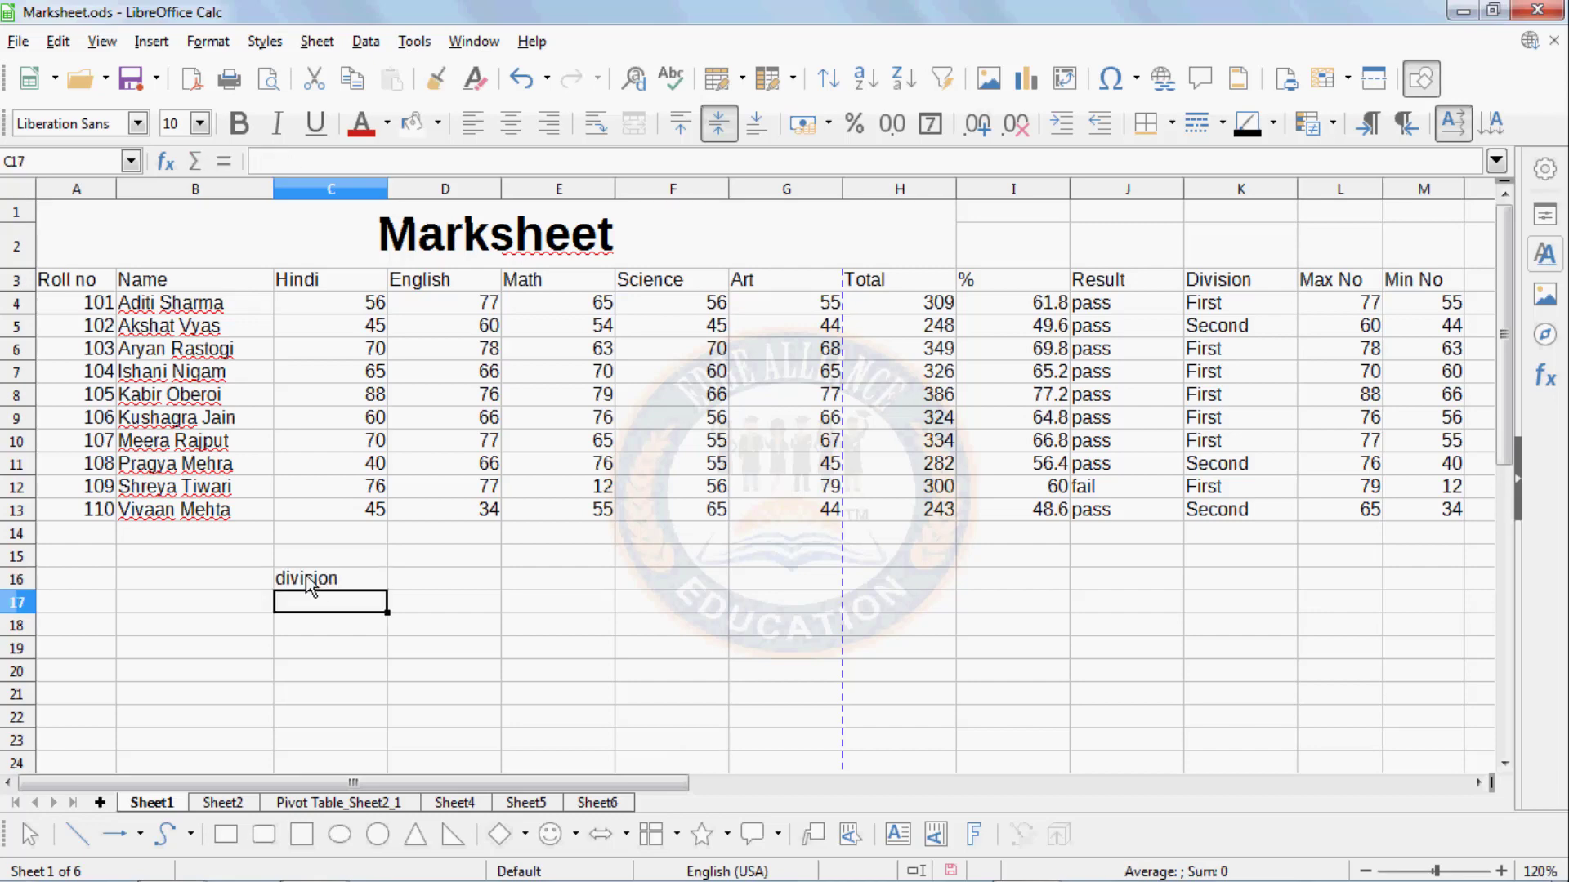
pyautogui.write('Seco')
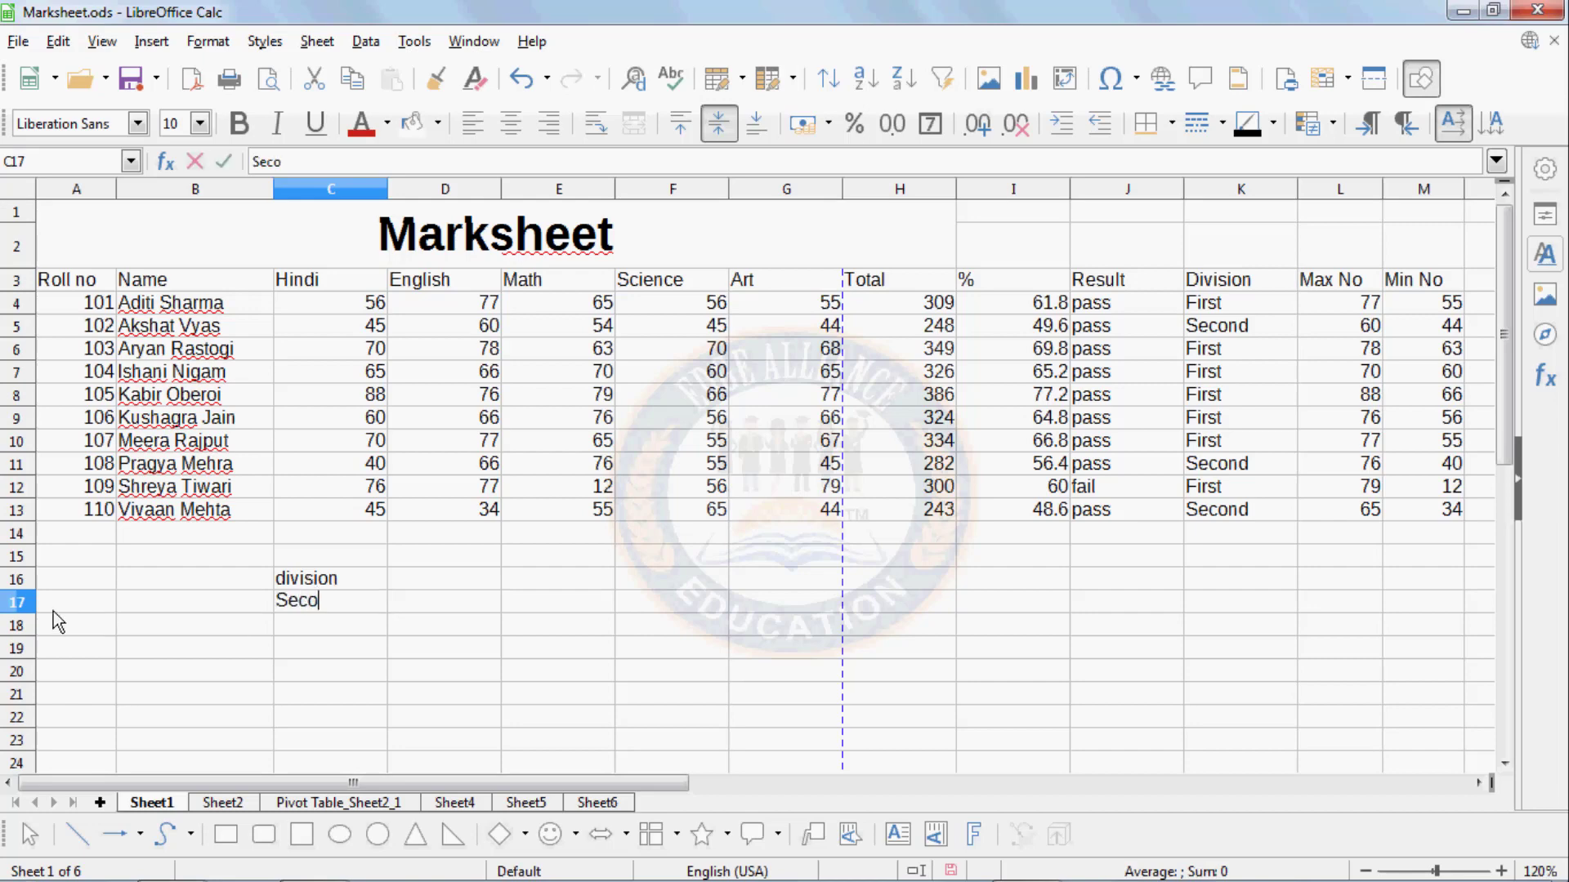
pyautogui.write('nd')
pyautogui.click(287, 646)
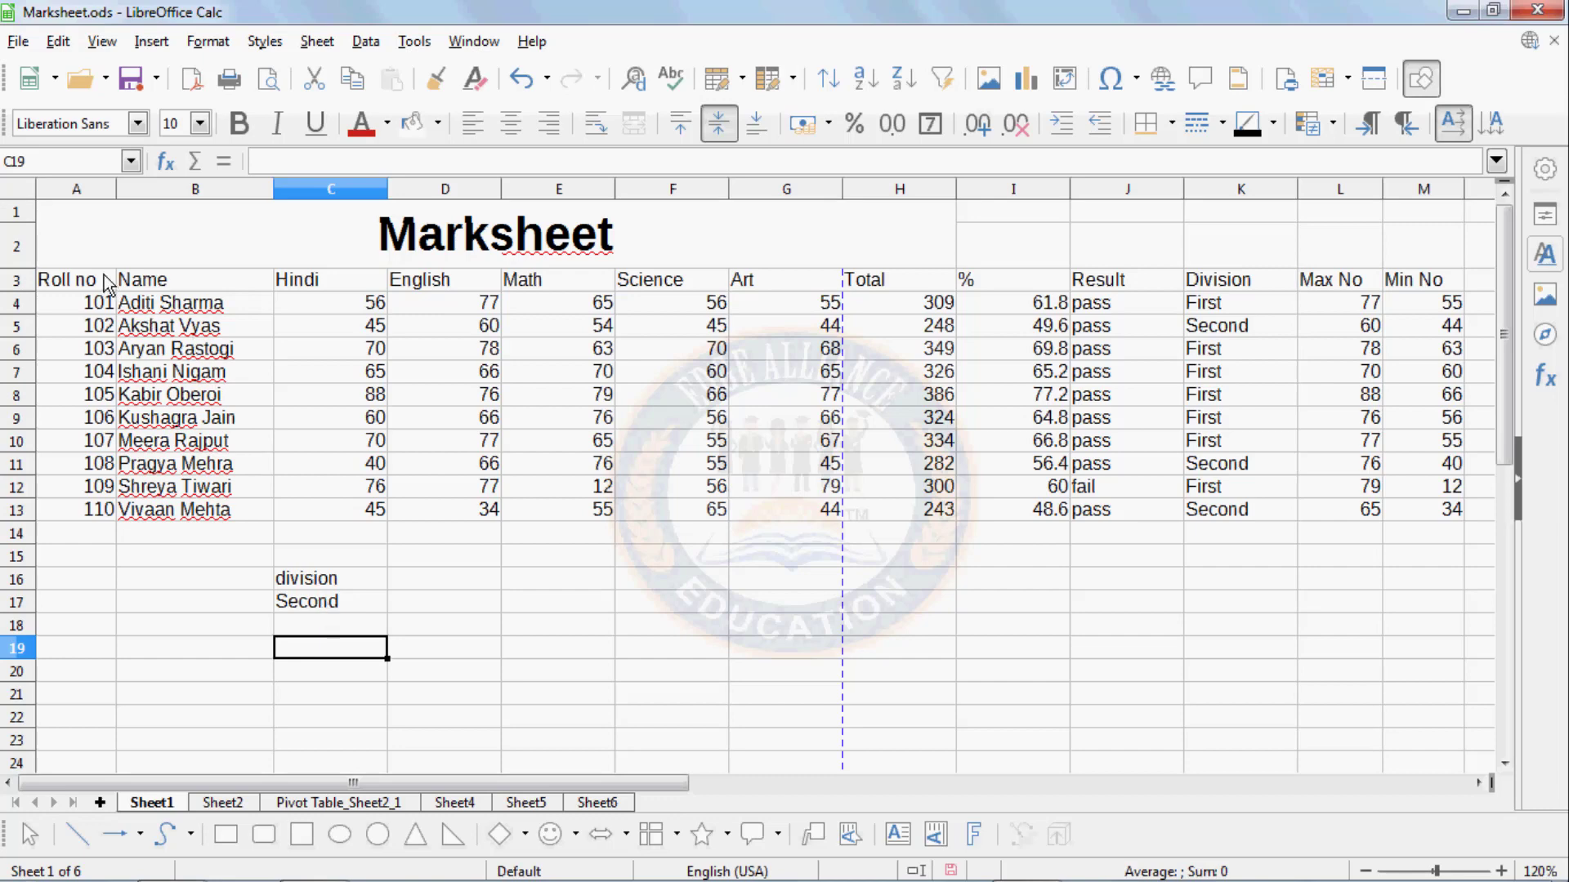
# - Start an Advanced Filter on the marksheet range A3:M13, reading the filter criteria from C16:C17
pyautogui.moveTo(107, 282); pyautogui.dragTo(986, 418)
pyautogui.click(113, 331)
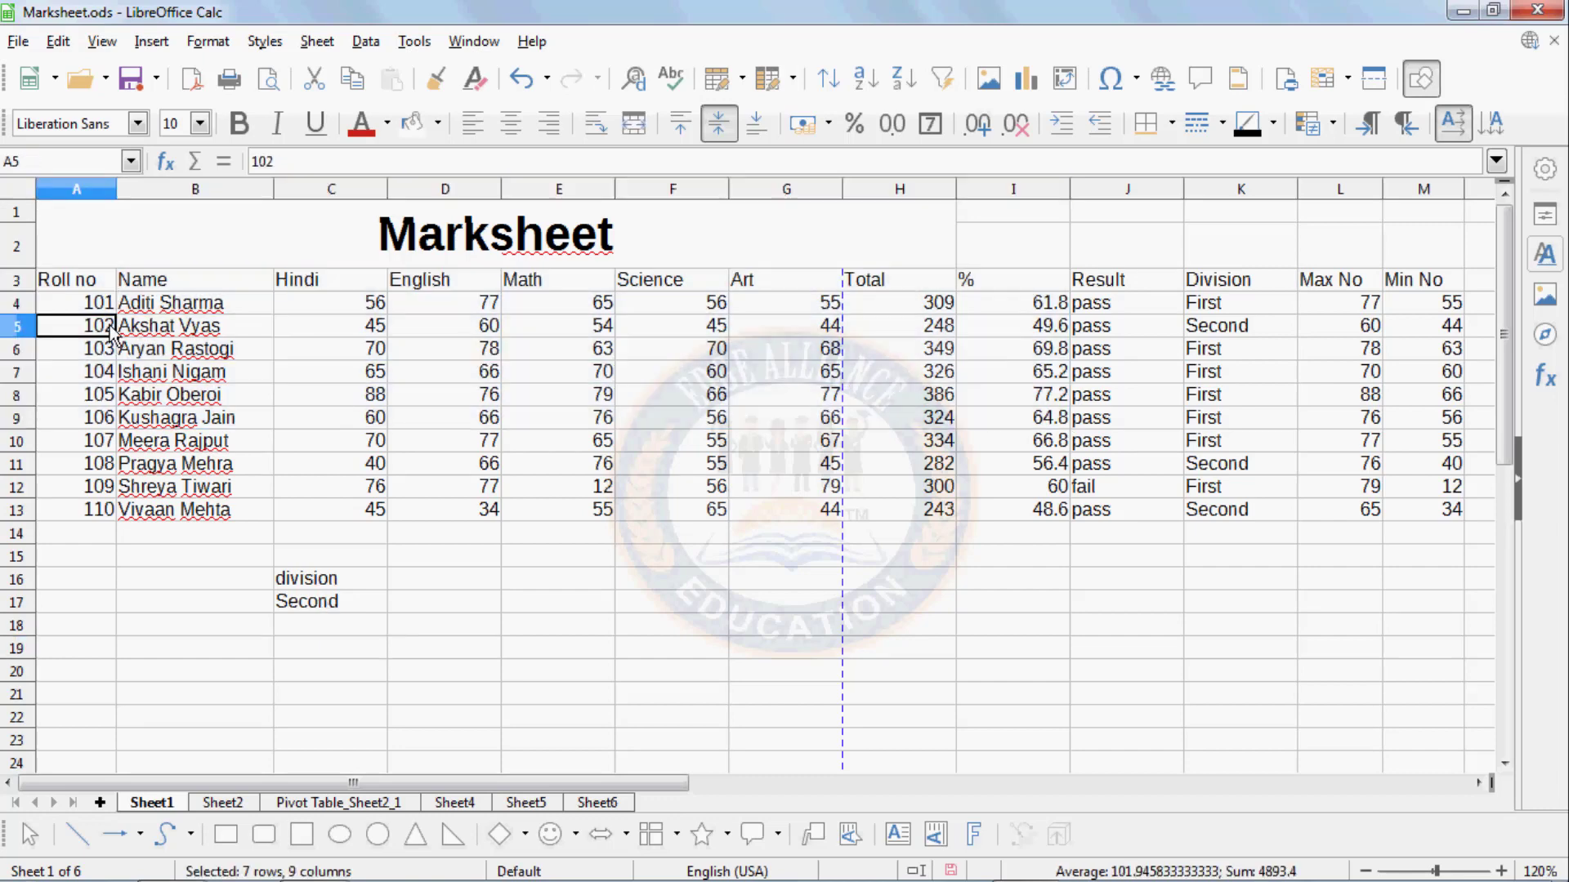
pyautogui.moveTo(91, 277); pyautogui.dragTo(1395, 508)
pyautogui.click(366, 42)
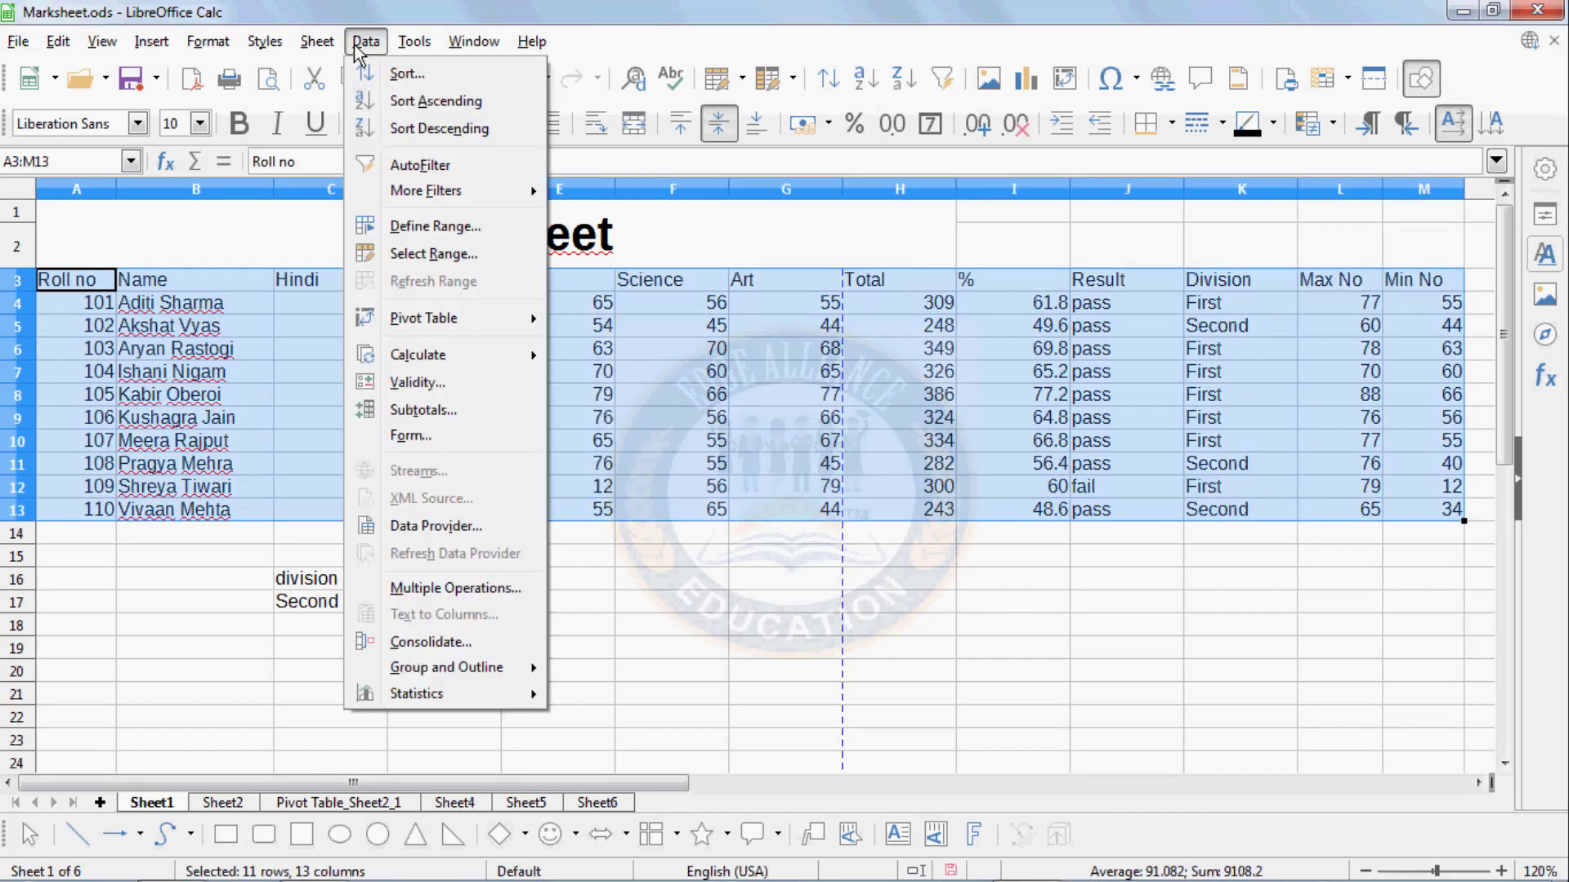
pyautogui.moveTo(482, 191)
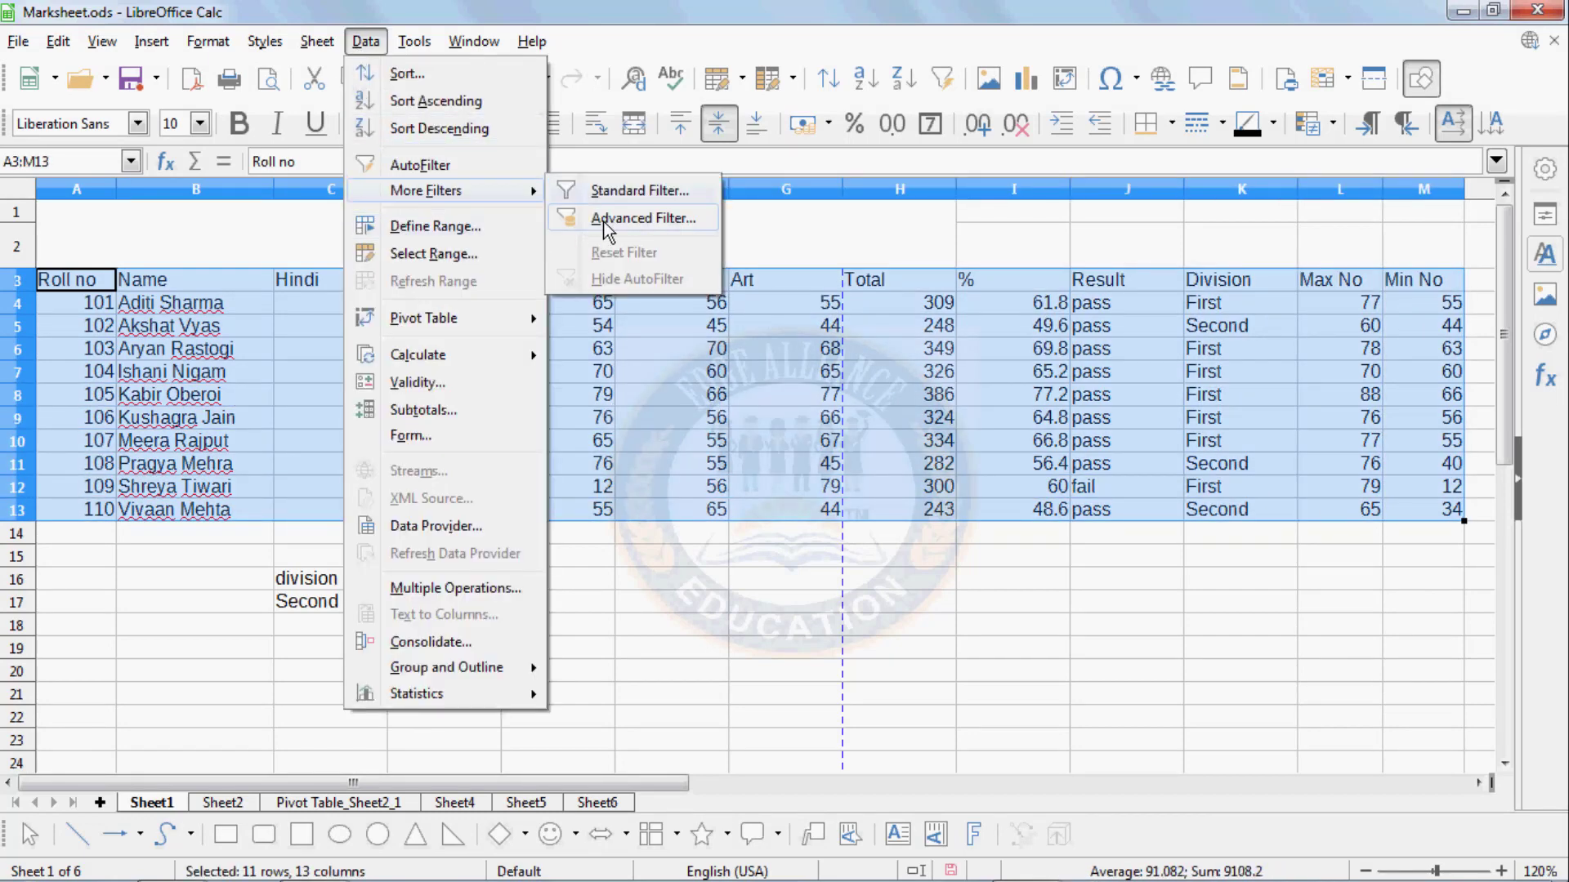
pyautogui.click(642, 218)
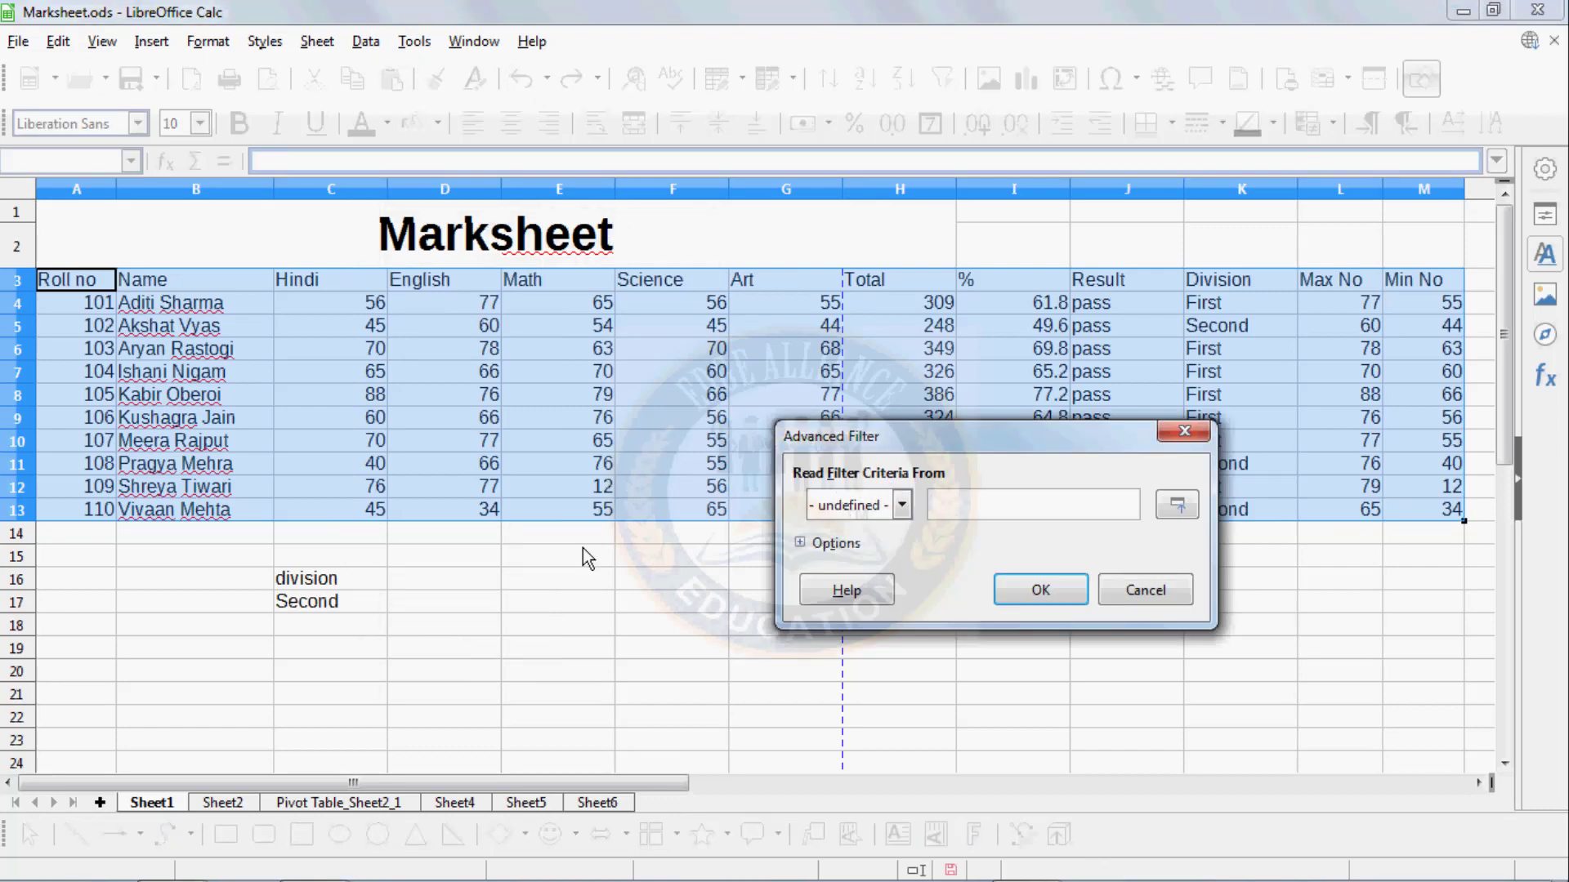
pyautogui.click(353, 581)
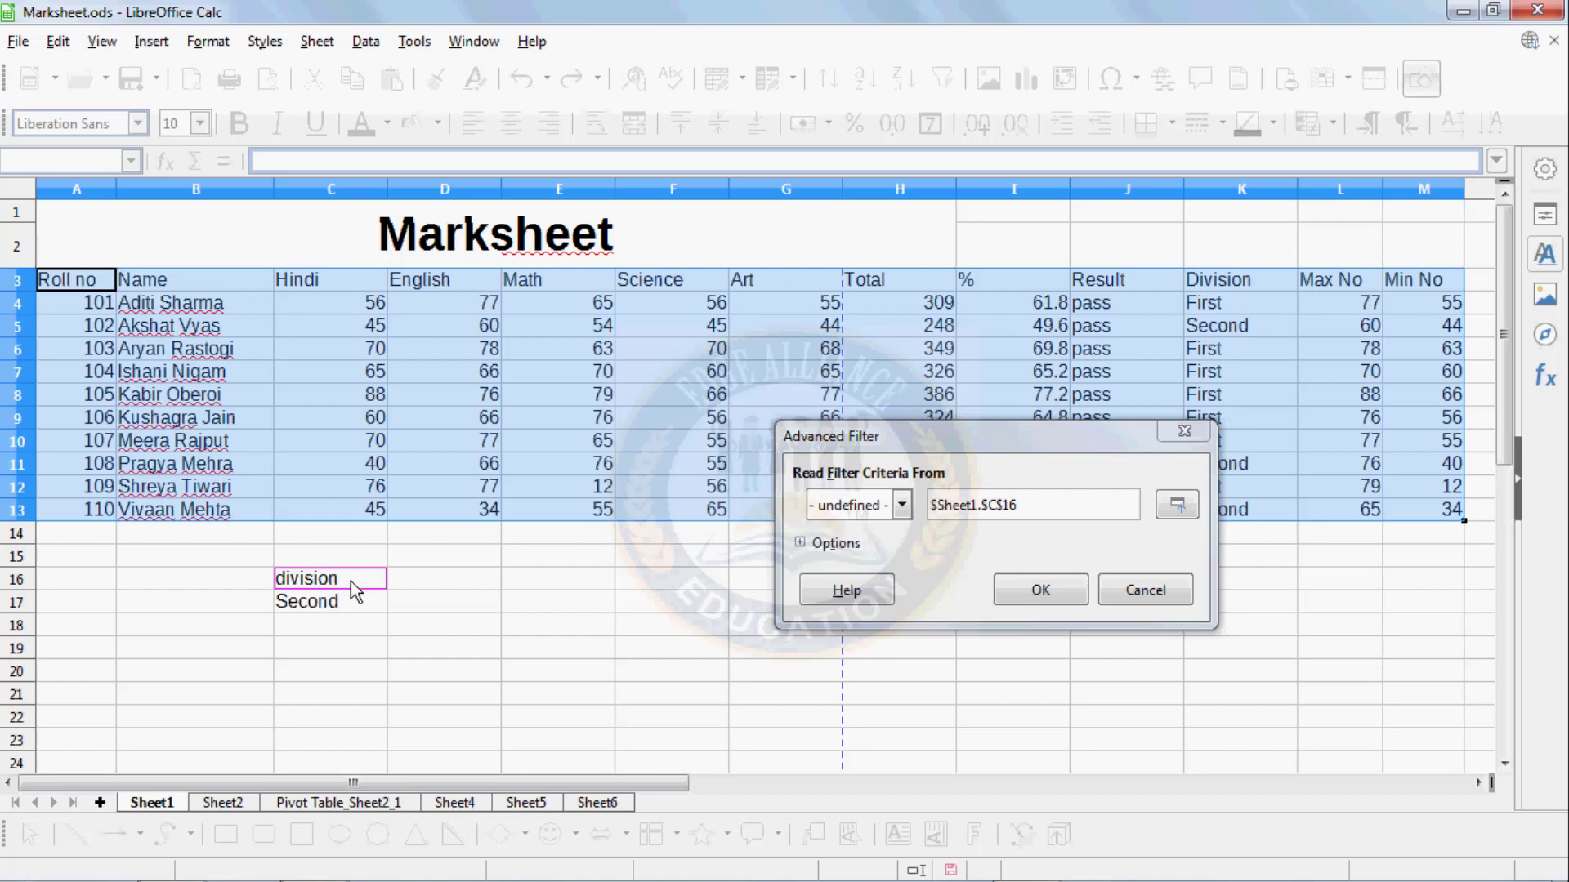
pyautogui.moveTo(351, 584); pyautogui.dragTo(348, 605)
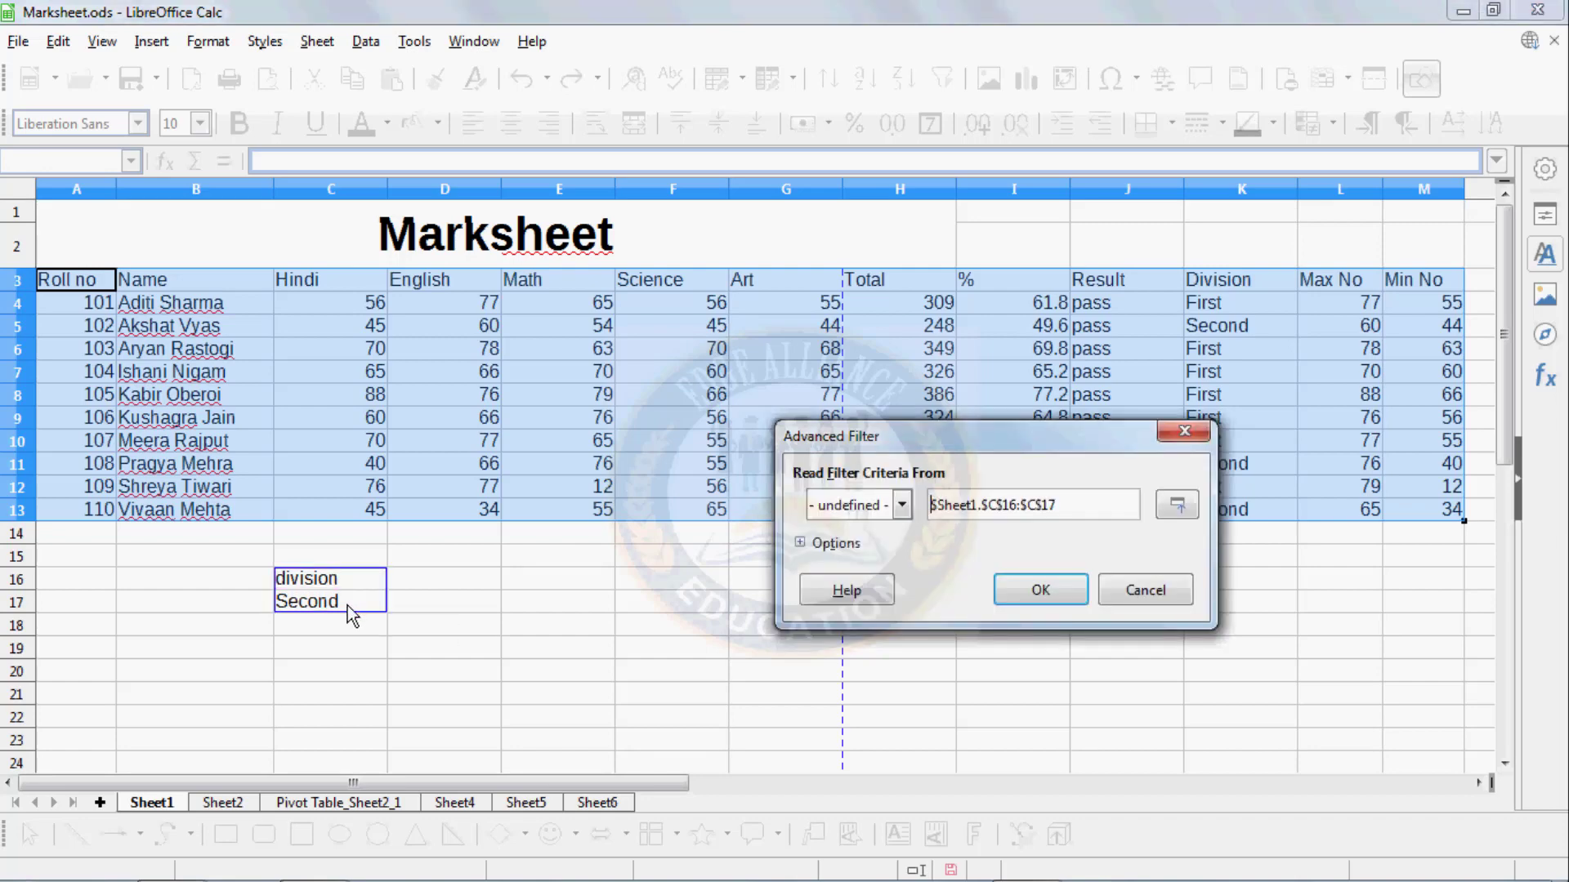
# - Copy the Advanced Filter results to cell A18 of Sheet1 and apply the filter
pyautogui.click(800, 543)
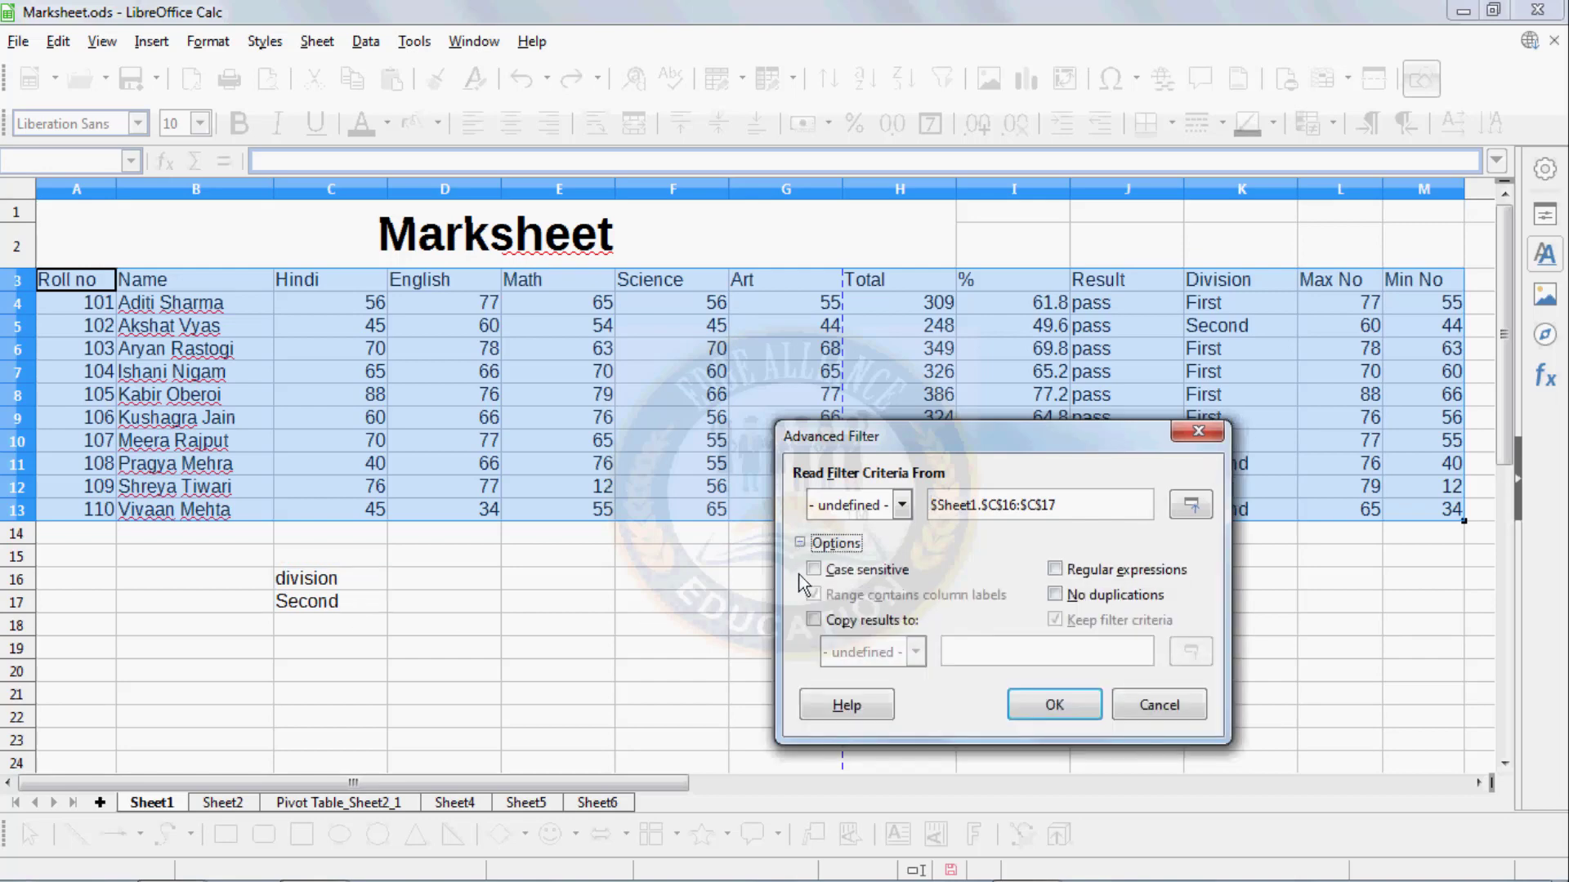
pyautogui.click(813, 620)
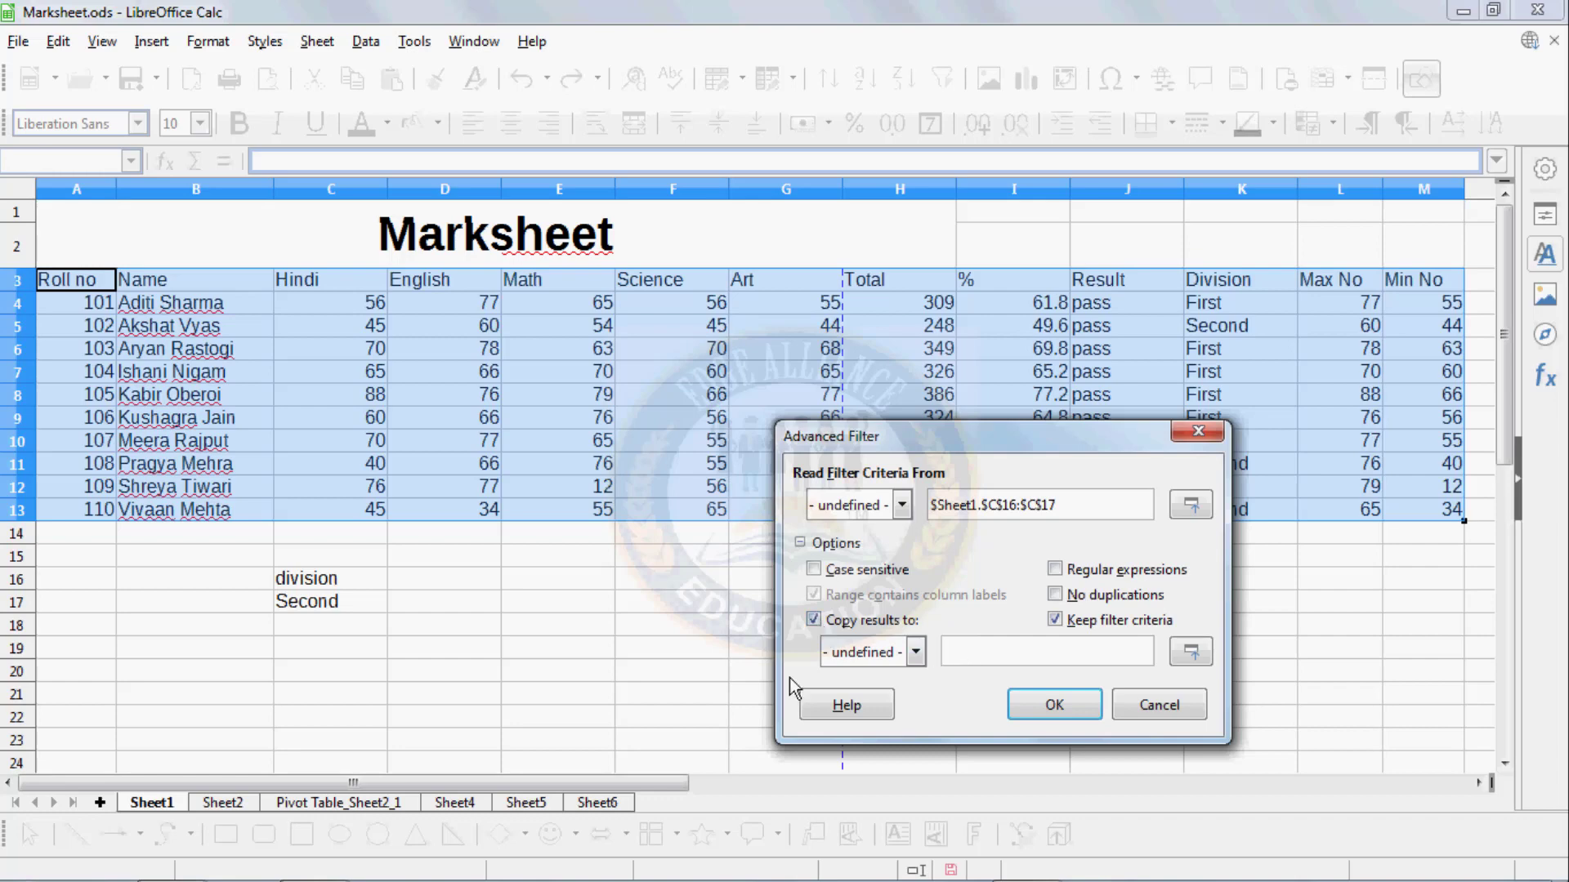
pyautogui.click(93, 634)
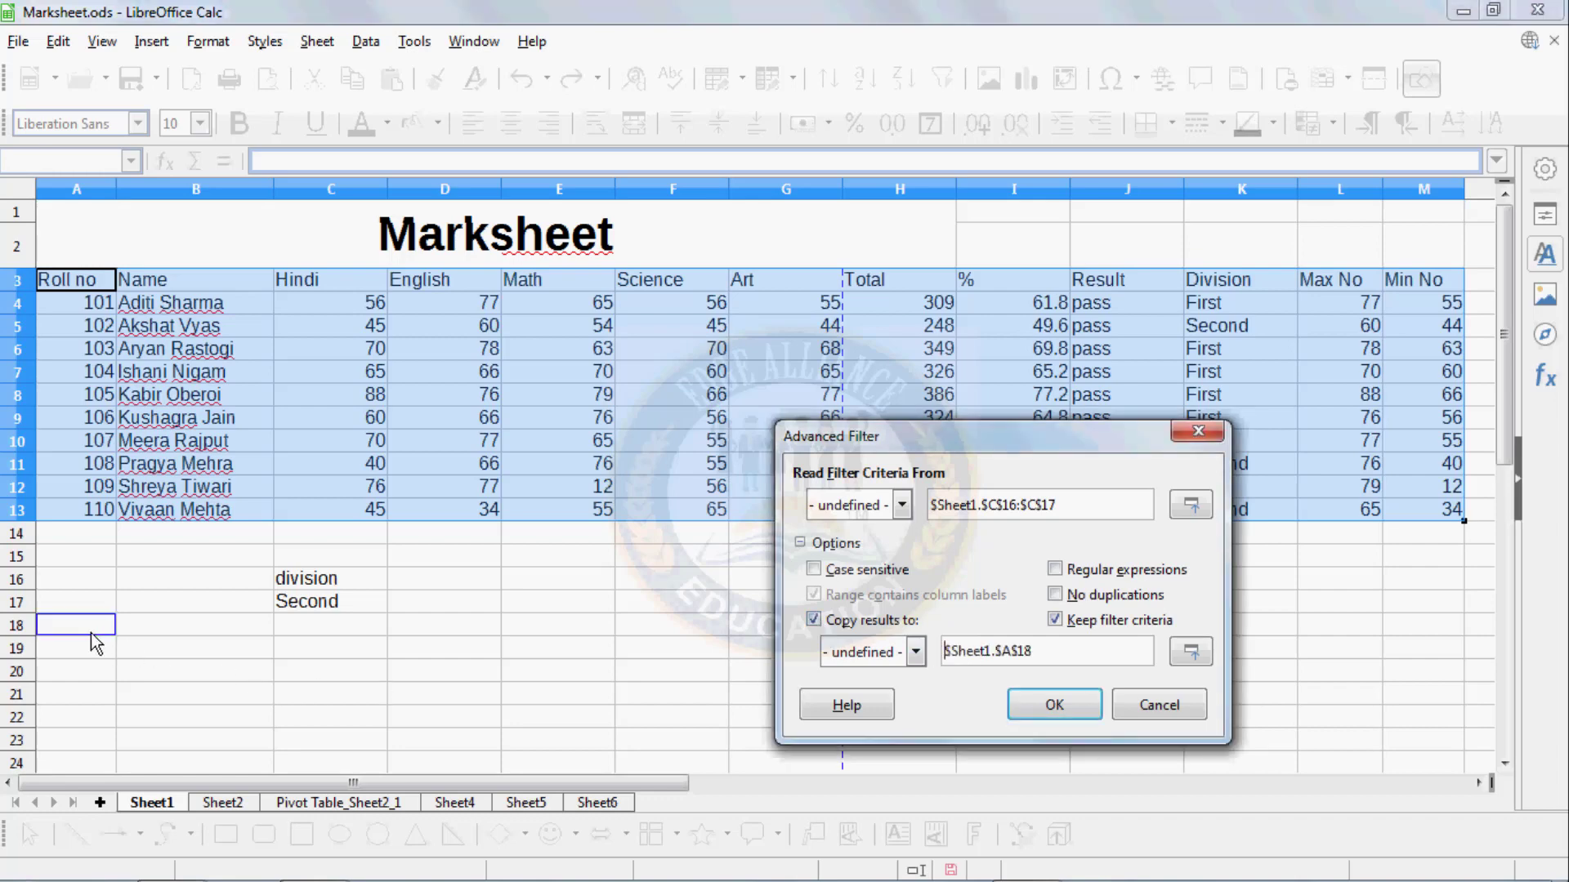
pyautogui.click(1084, 701)
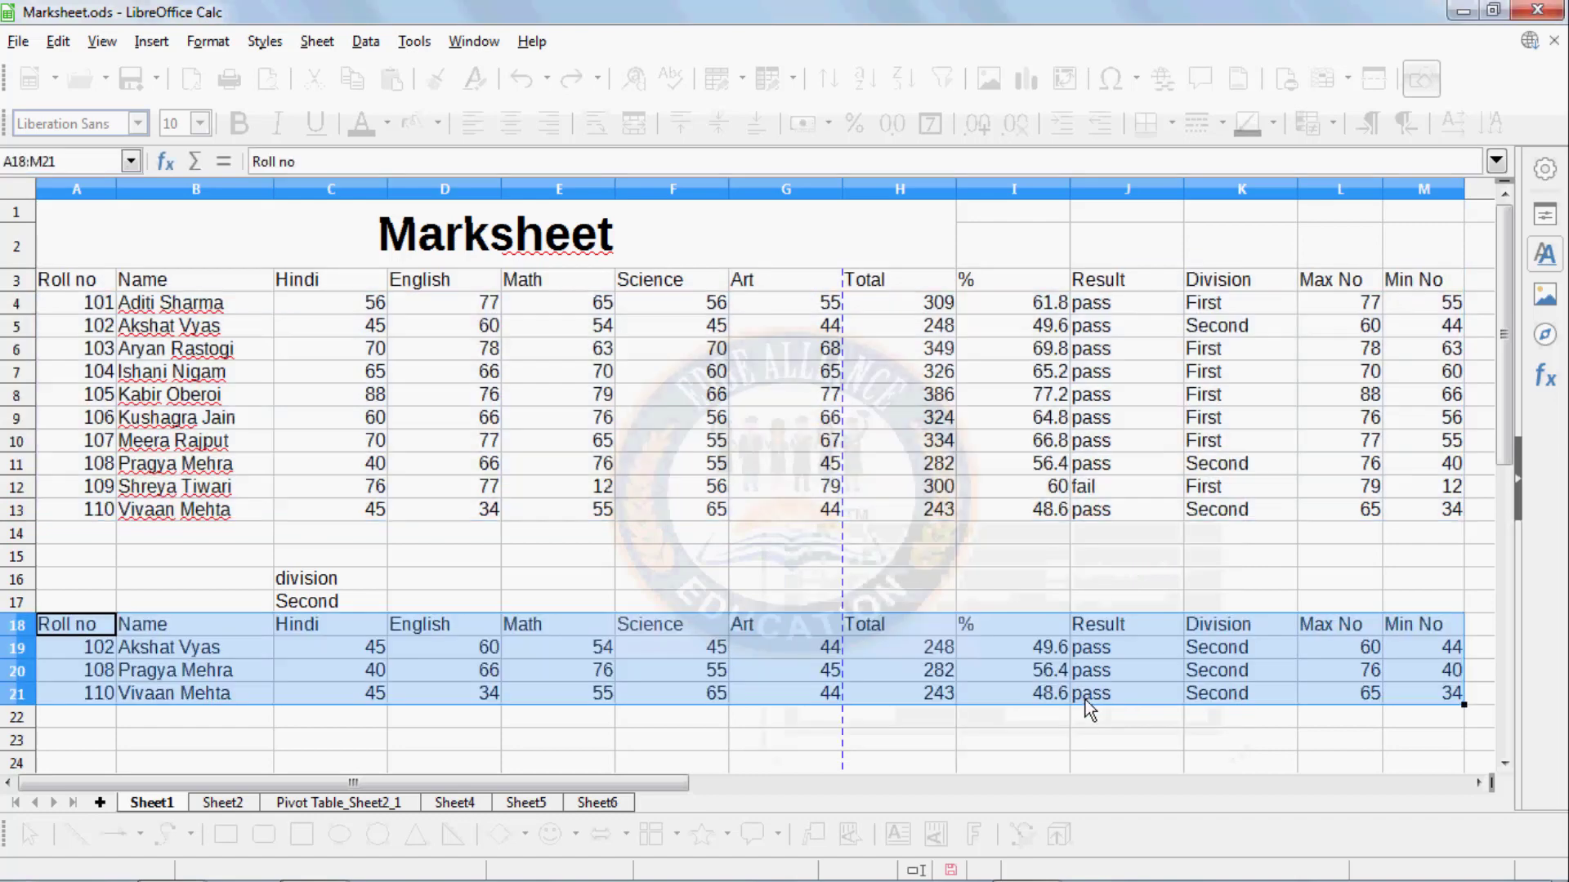
pyautogui.click(366, 679)
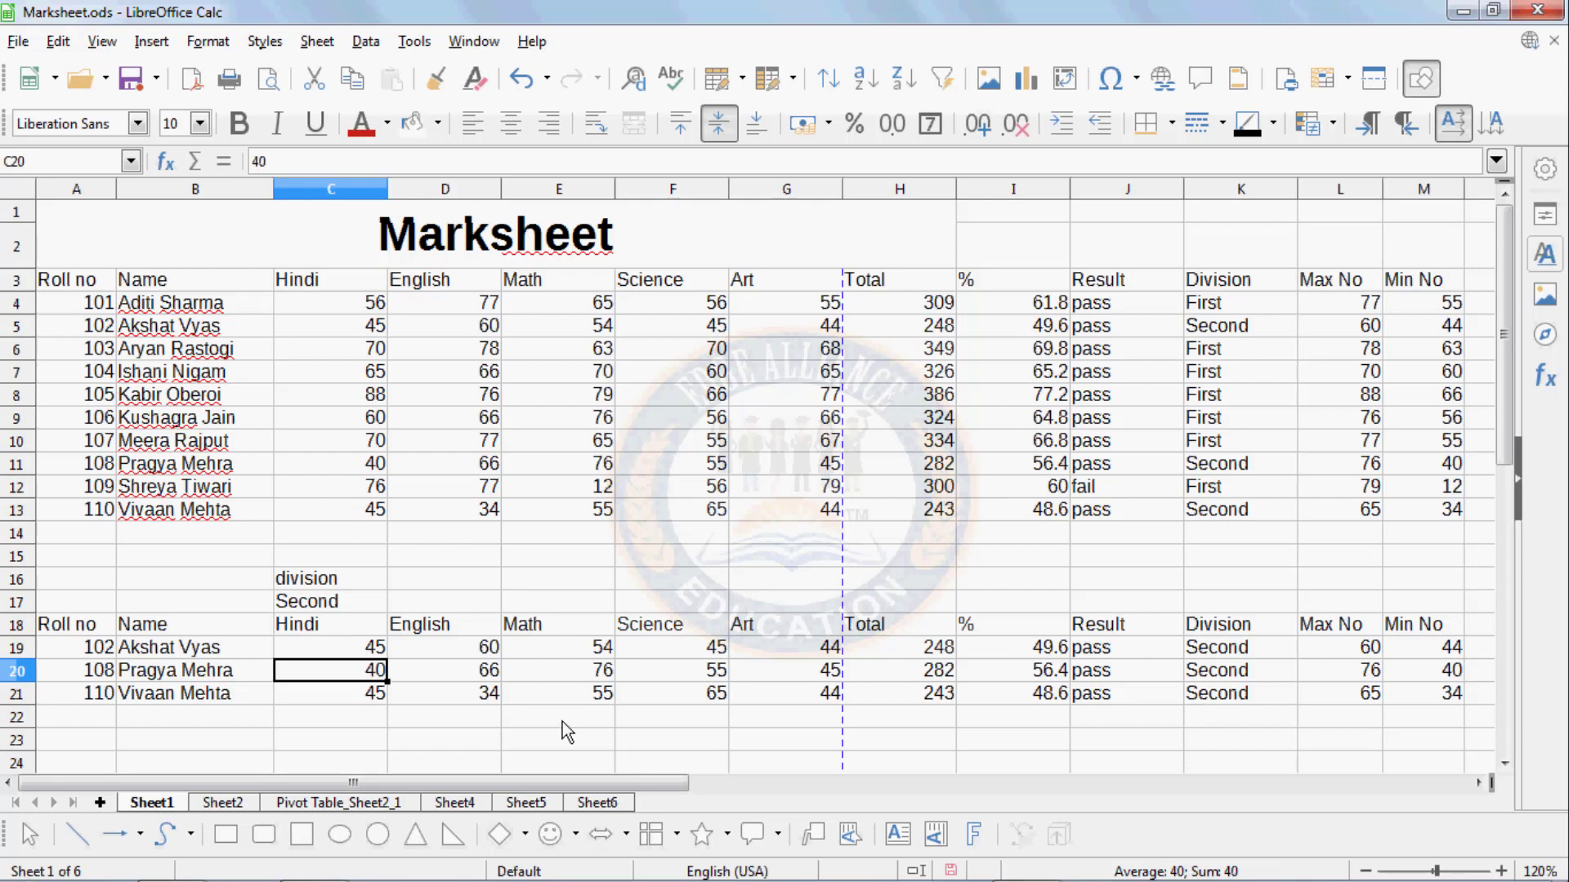
# - Delete the filter criteria and copied results below the marksheet in A15:M22
pyautogui.moveTo(85, 556); pyautogui.dragTo(1456, 730)
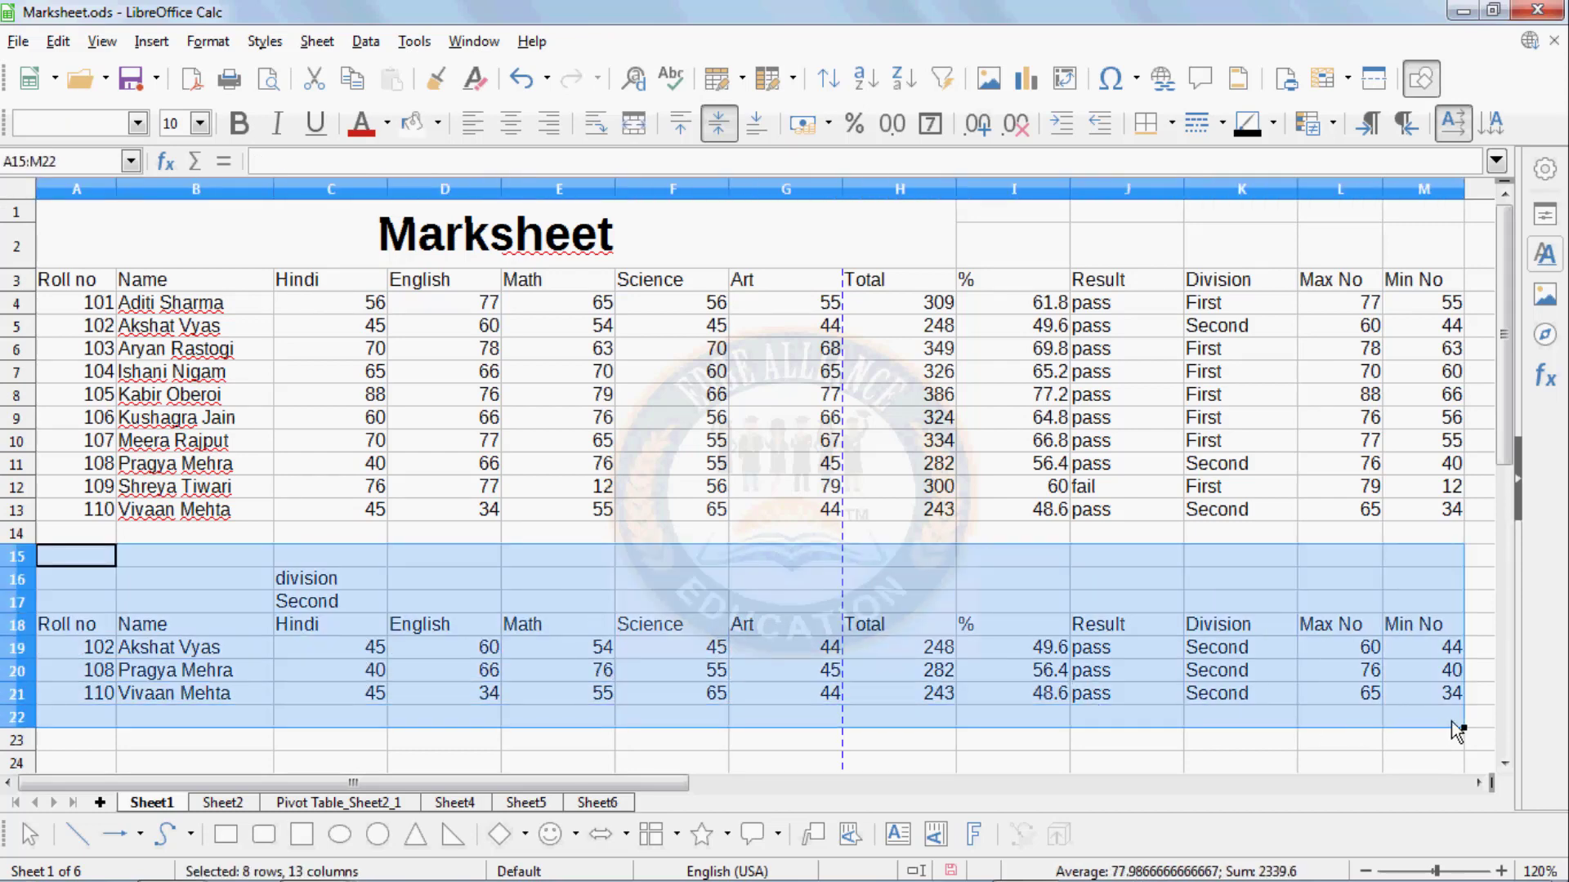
pyautogui.press('Delete')
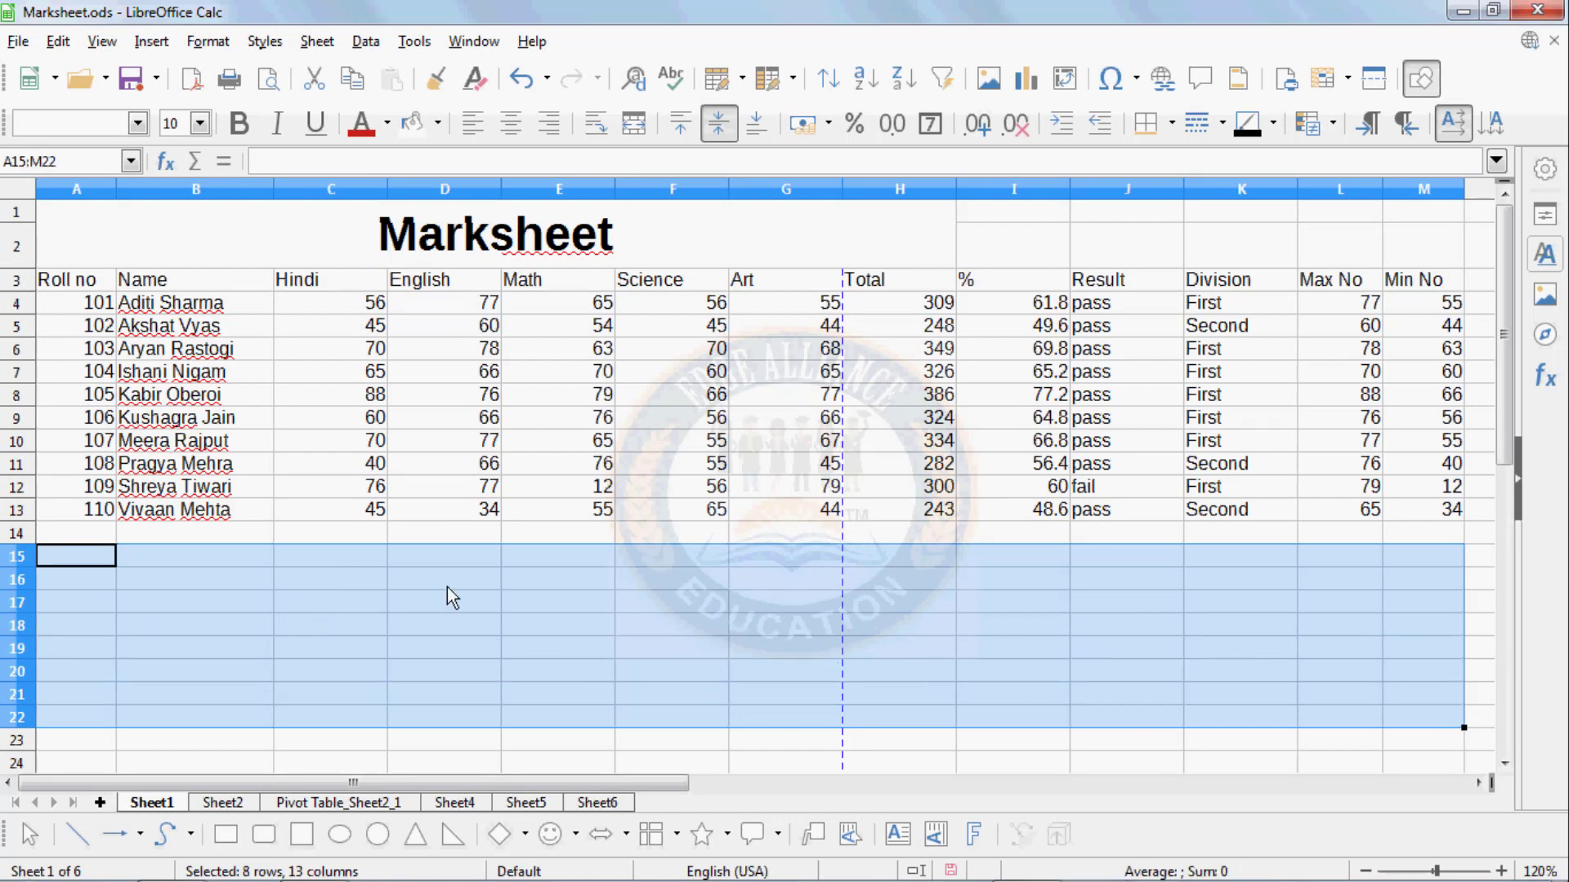
pyautogui.click(177, 607)
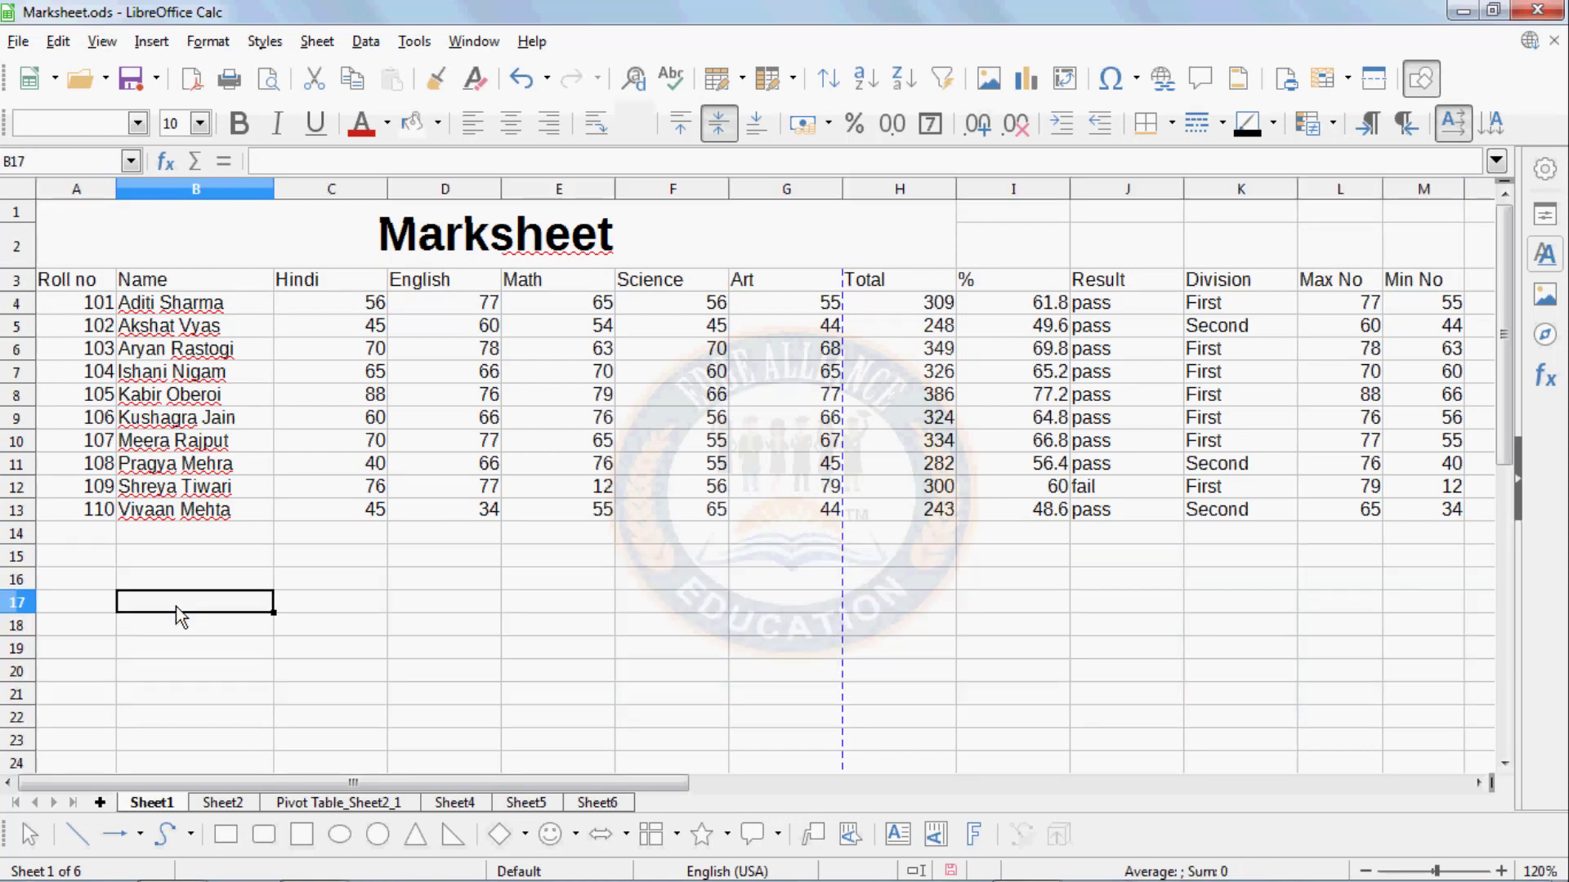
pyautogui.click(411, 47)
pyautogui.moveTo(369, 41)
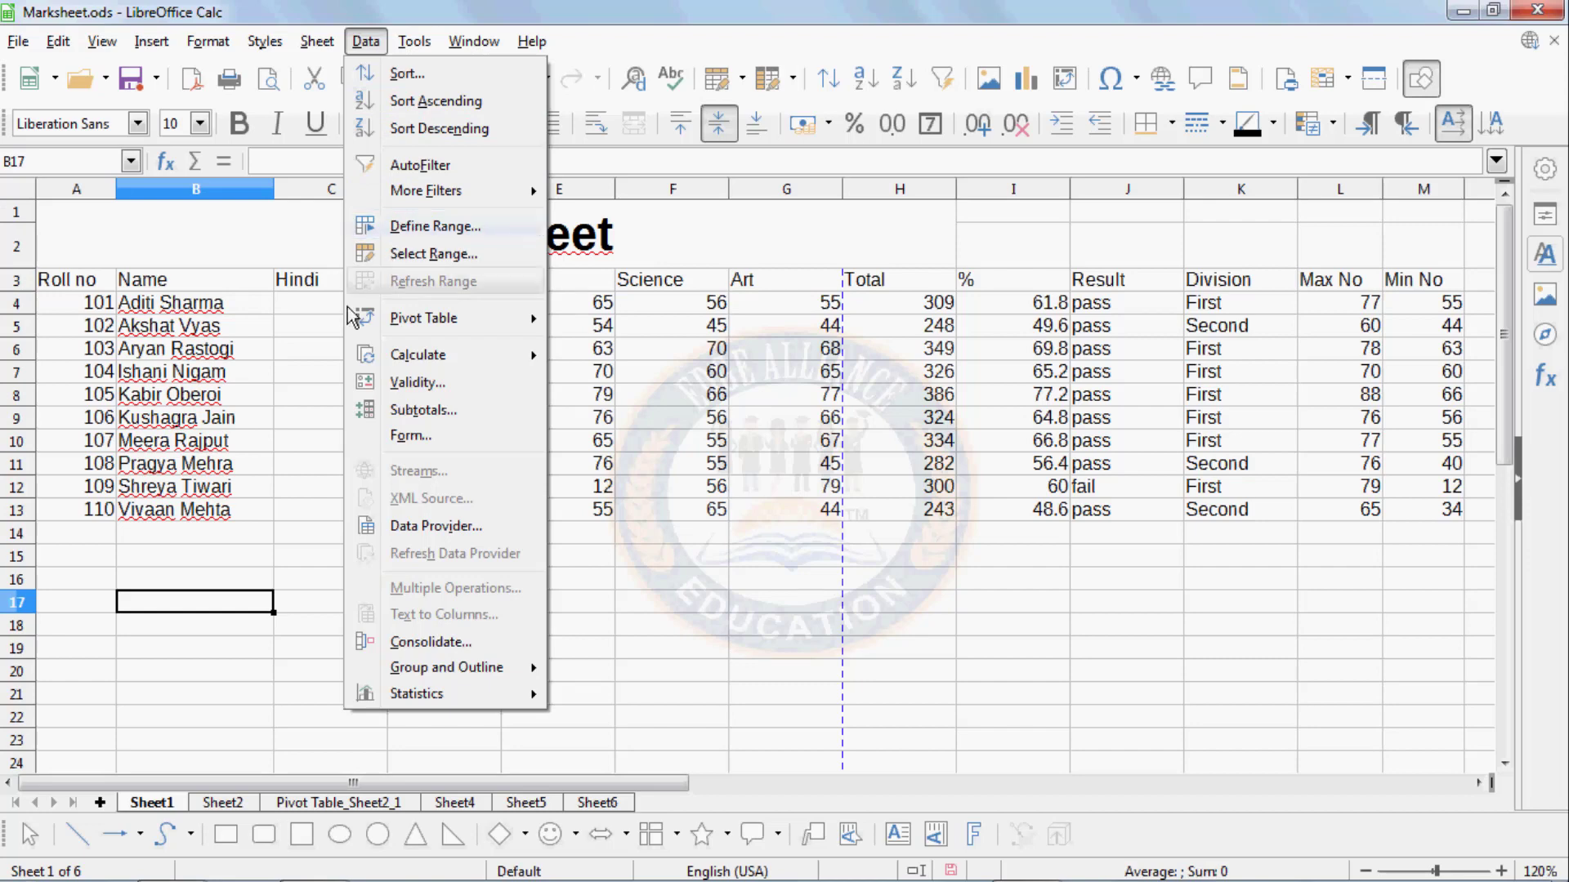
pyautogui.click(214, 409)
pyautogui.click(100, 285)
pyautogui.moveTo(134, 292); pyautogui.dragTo(1102, 375)
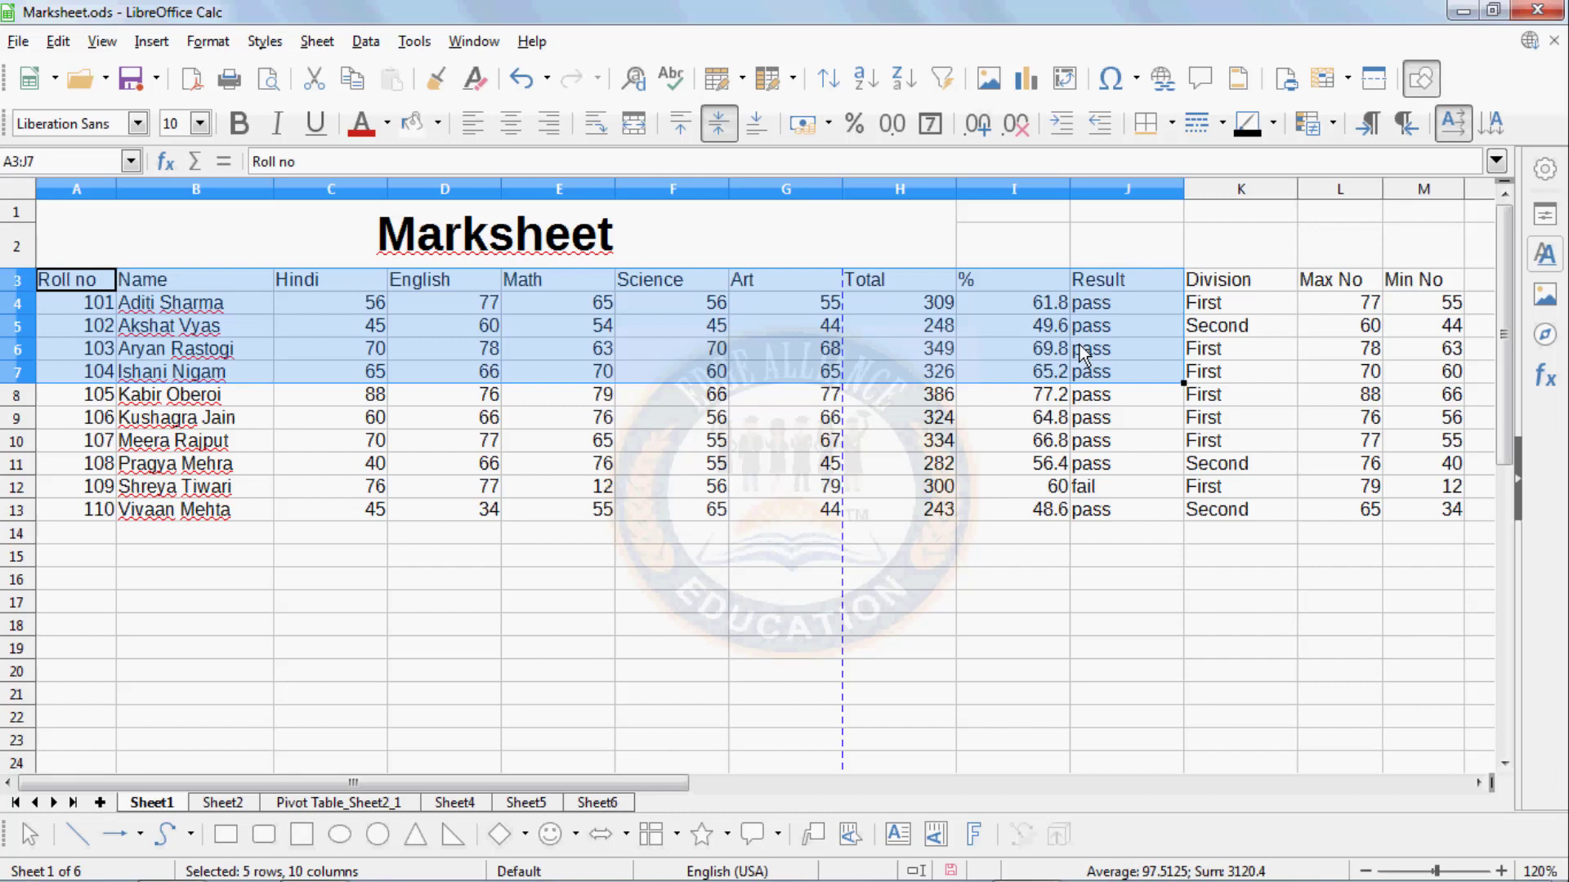
pyautogui.click(217, 413)
# - Define a database range named First for the marksheet cells A3:I8
pyautogui.moveTo(90, 281); pyautogui.dragTo(998, 405)
pyautogui.click(372, 42)
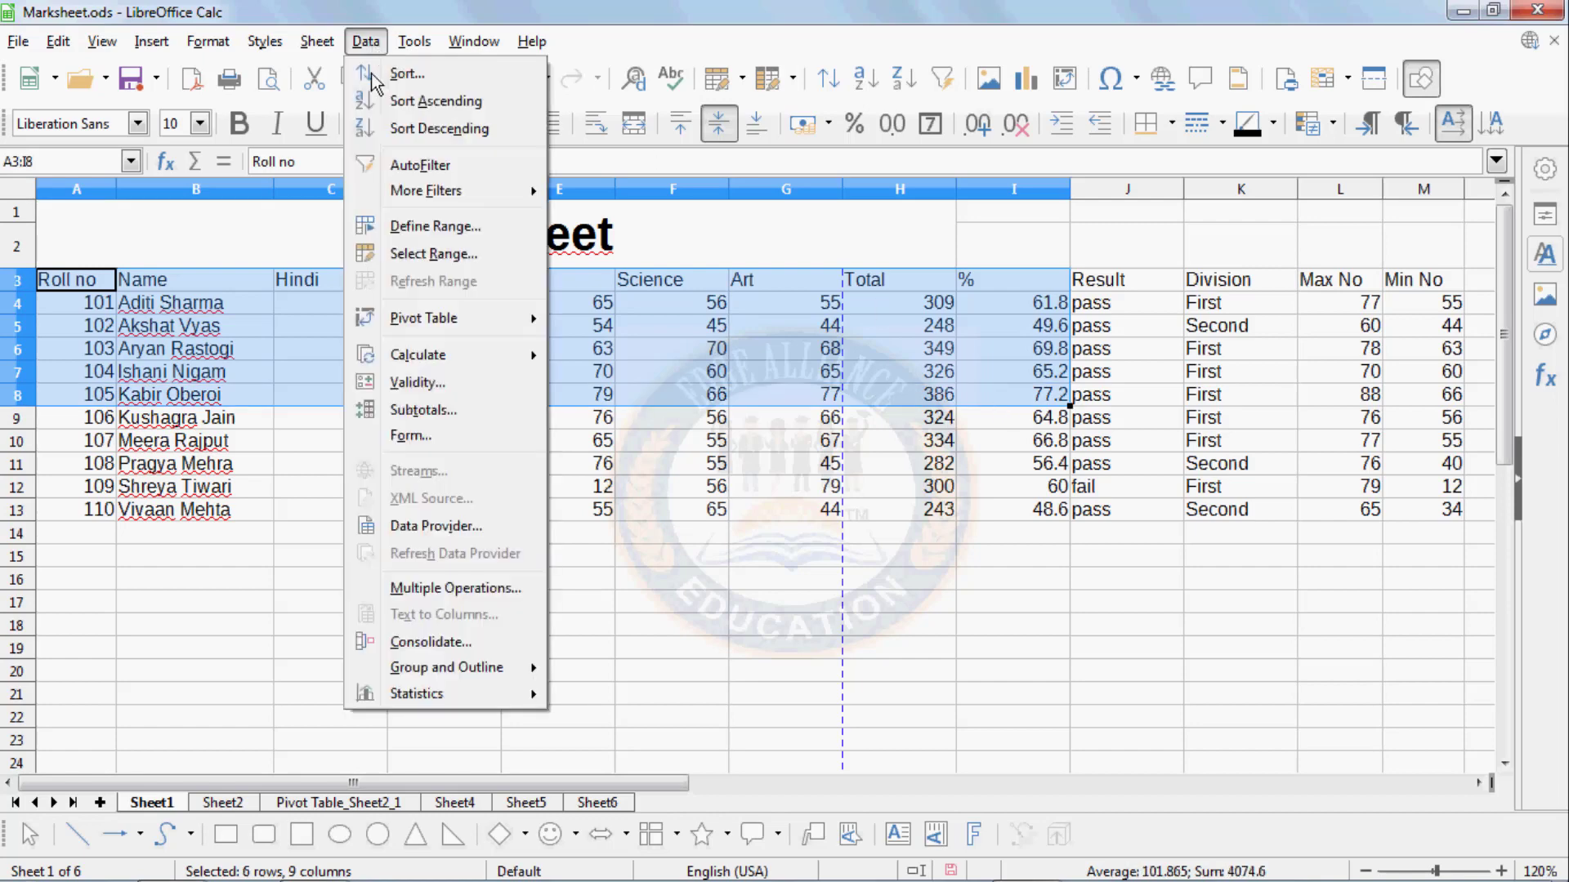
pyautogui.click(415, 228)
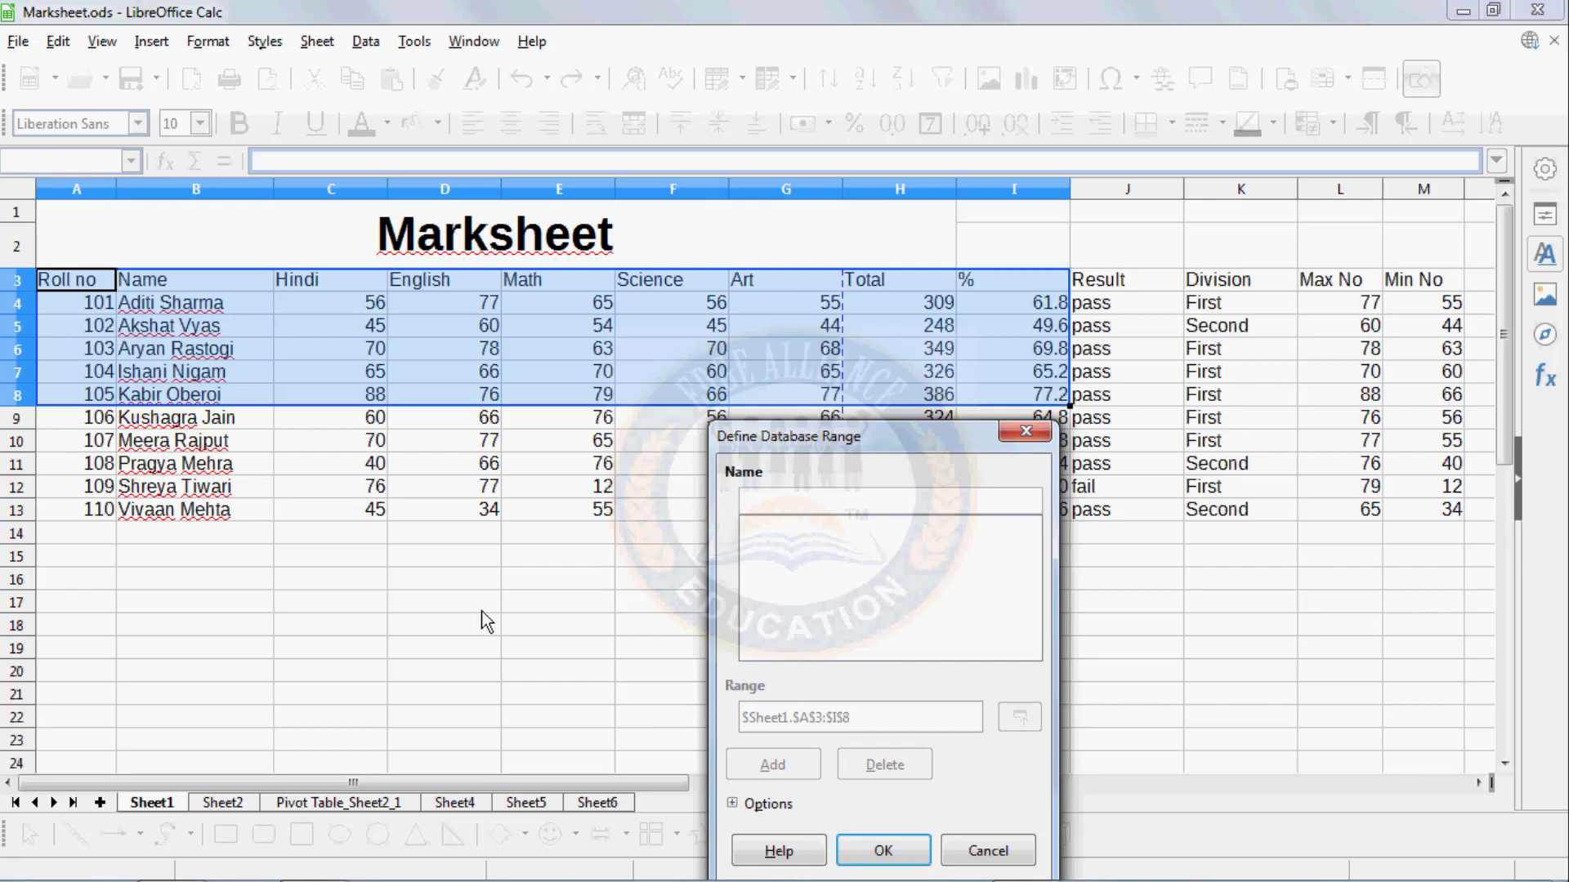
pyautogui.write('a')
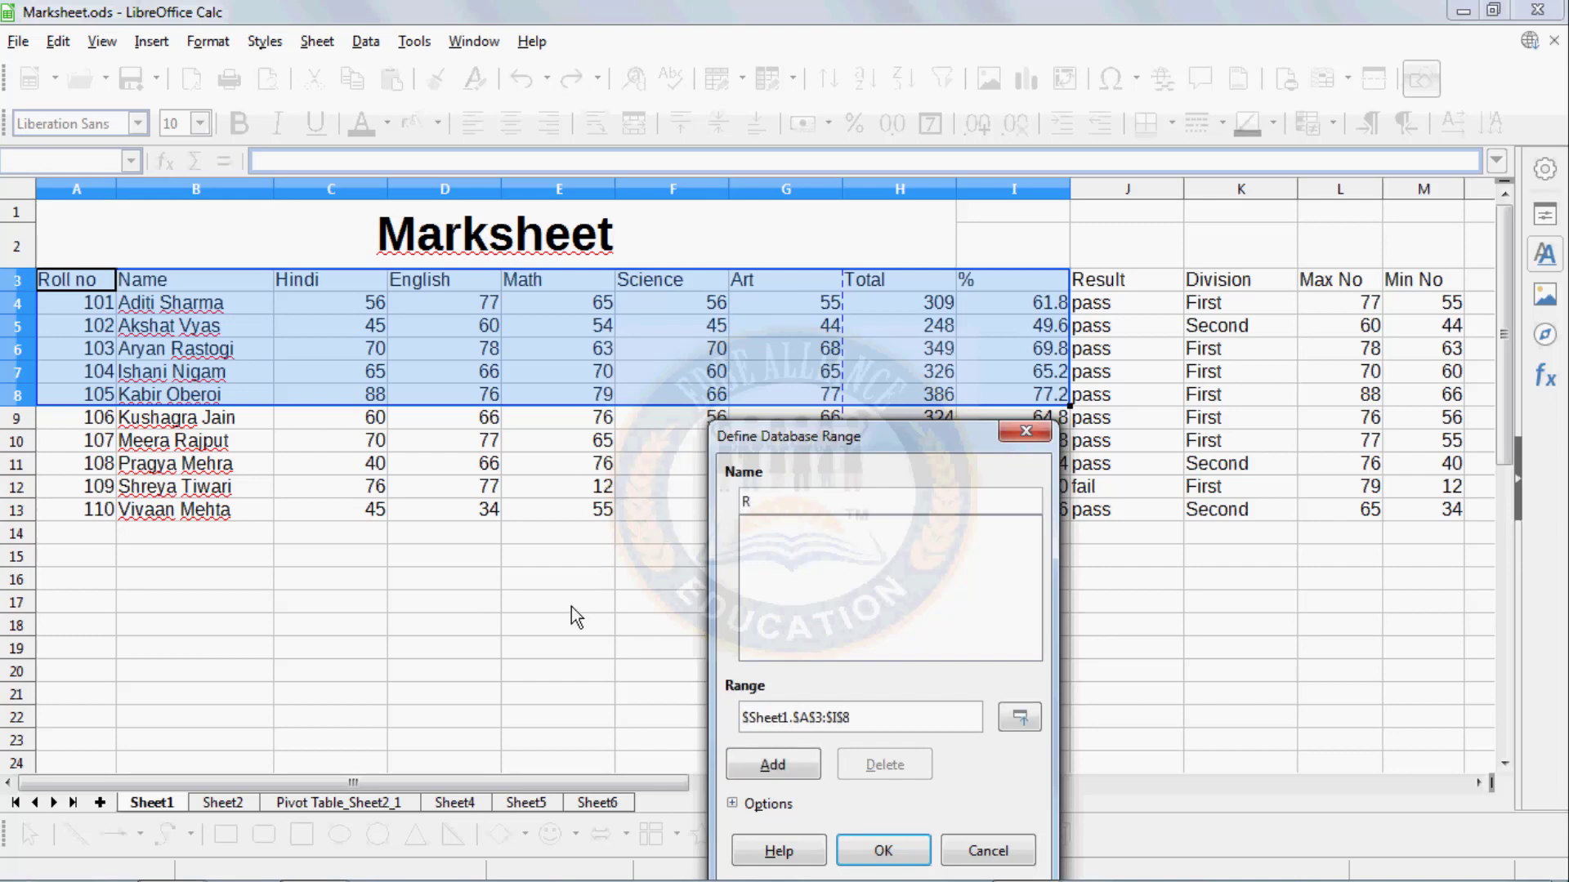
pyautogui.press('BackSpace')
pyautogui.write('First')
pyautogui.click(801, 768)
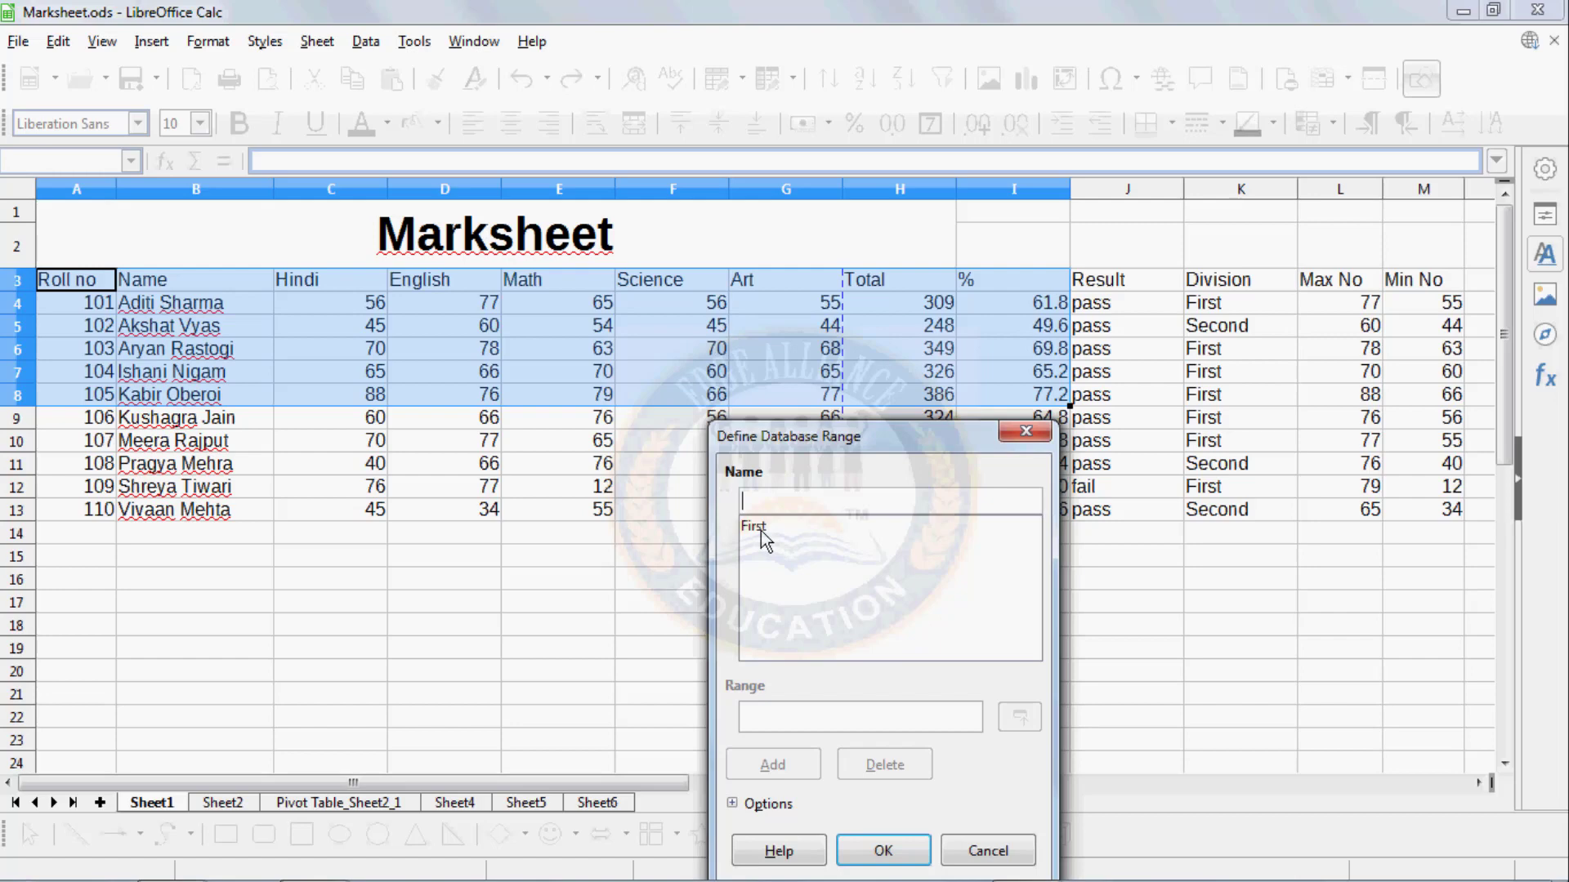
pyautogui.click(881, 850)
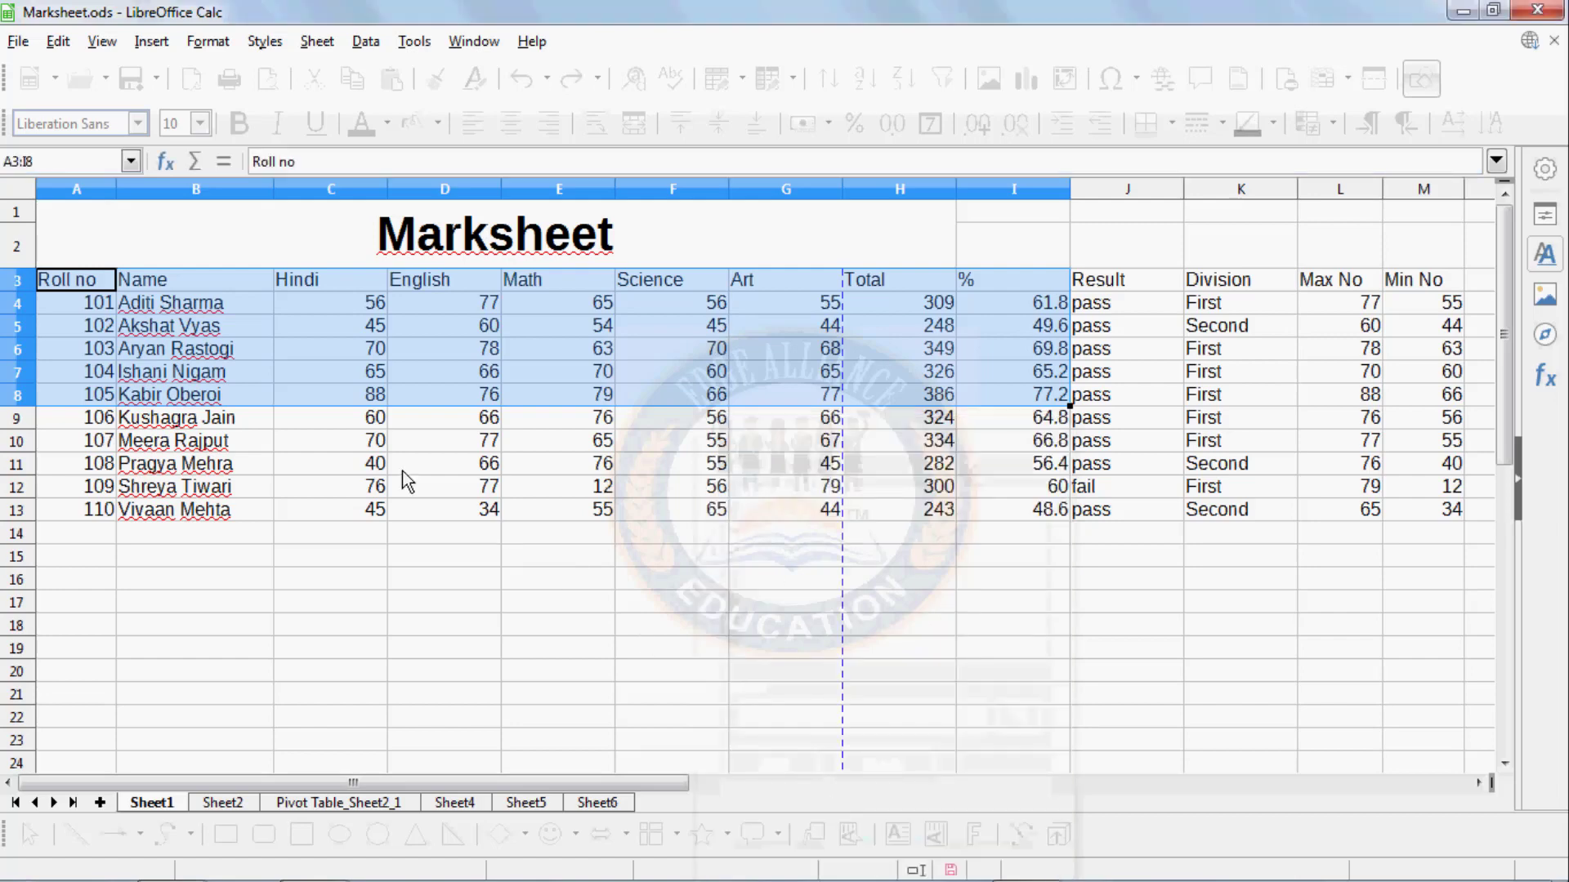
# - Define a database range named Second for the marksheet cells A9:H13
pyautogui.moveTo(77, 419); pyautogui.dragTo(898, 517)
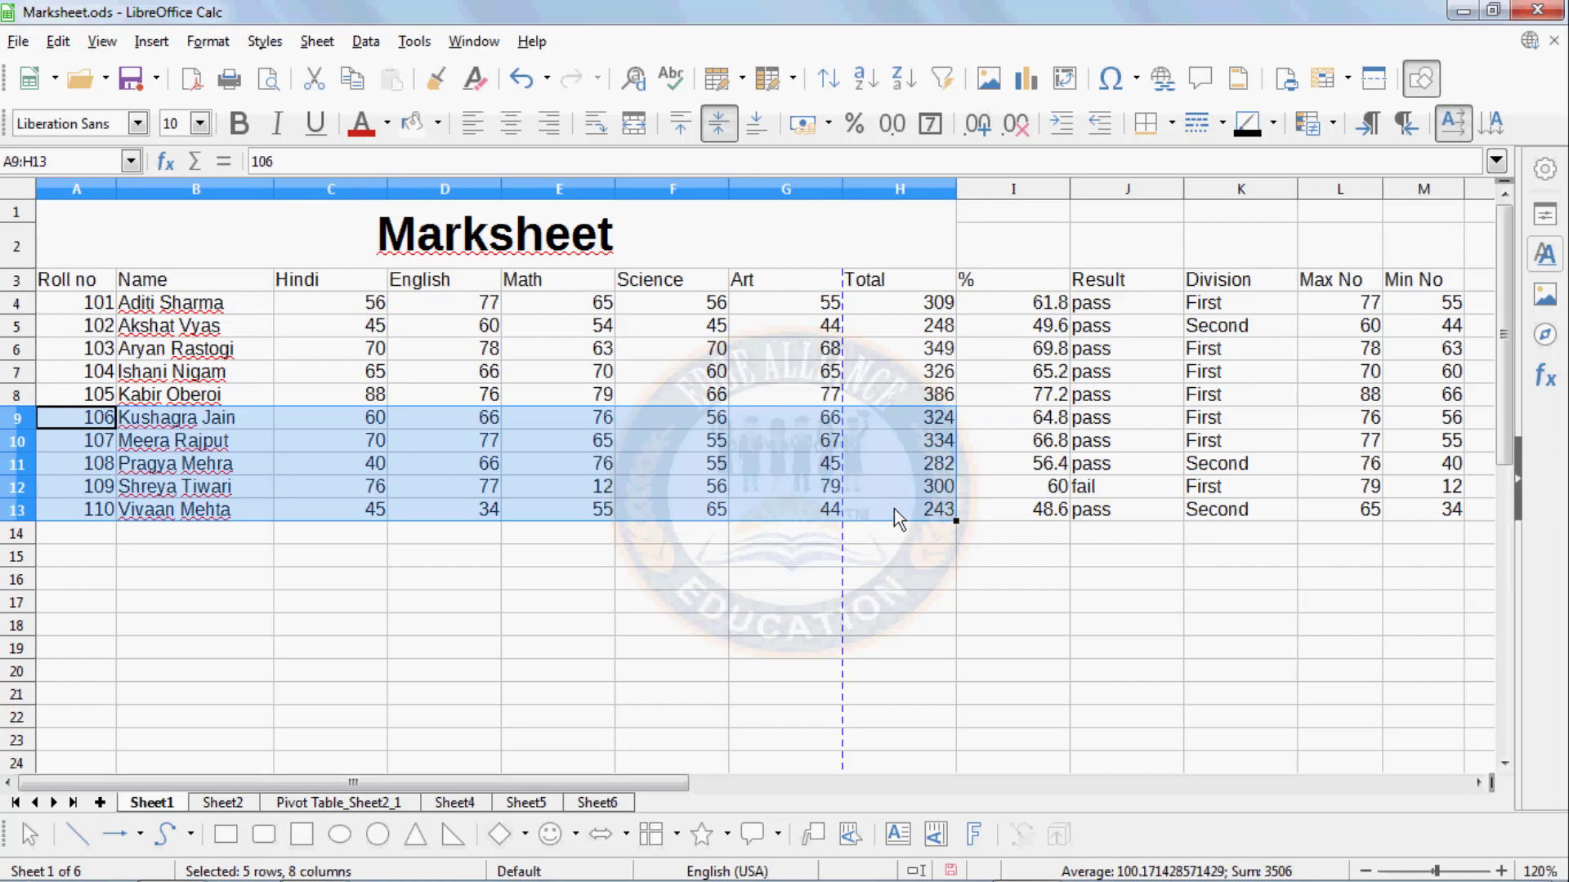
pyautogui.click(365, 41)
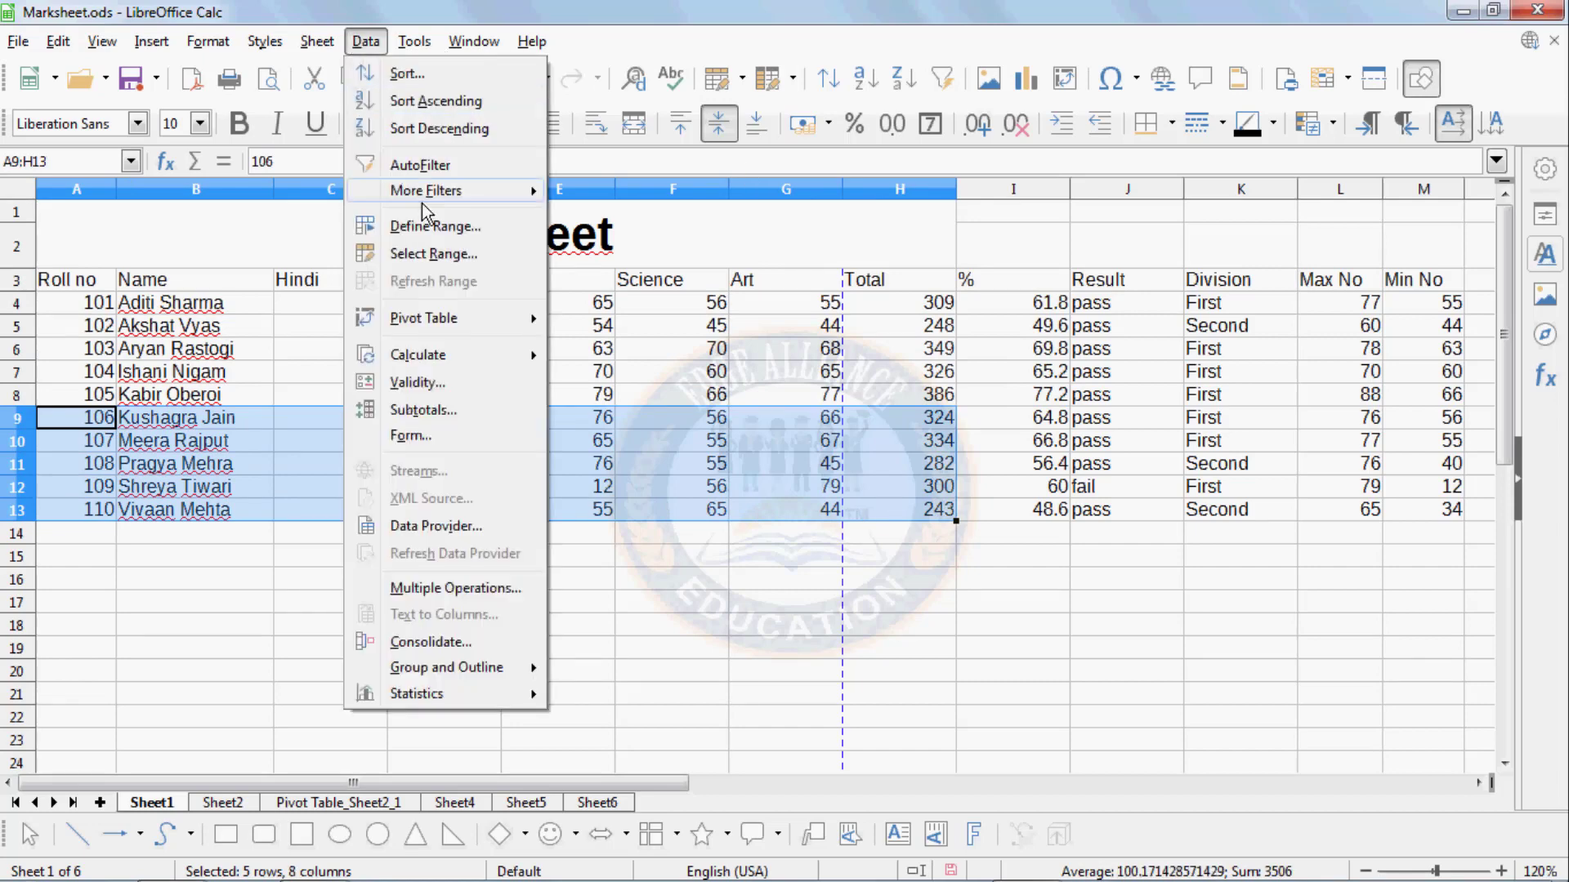
pyautogui.click(426, 226)
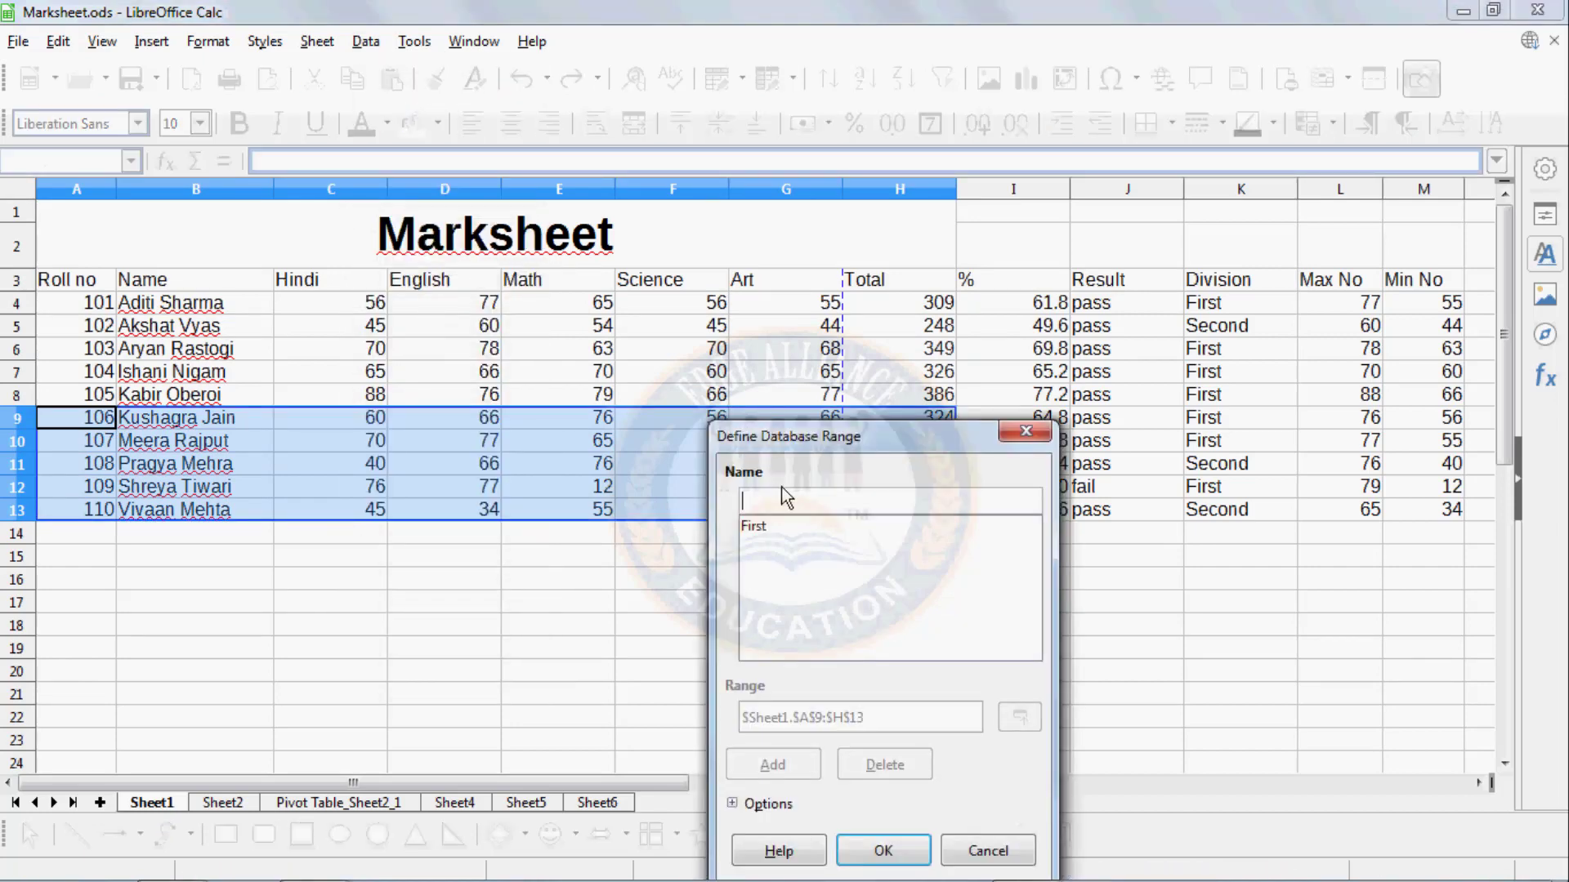
pyautogui.write('Second')
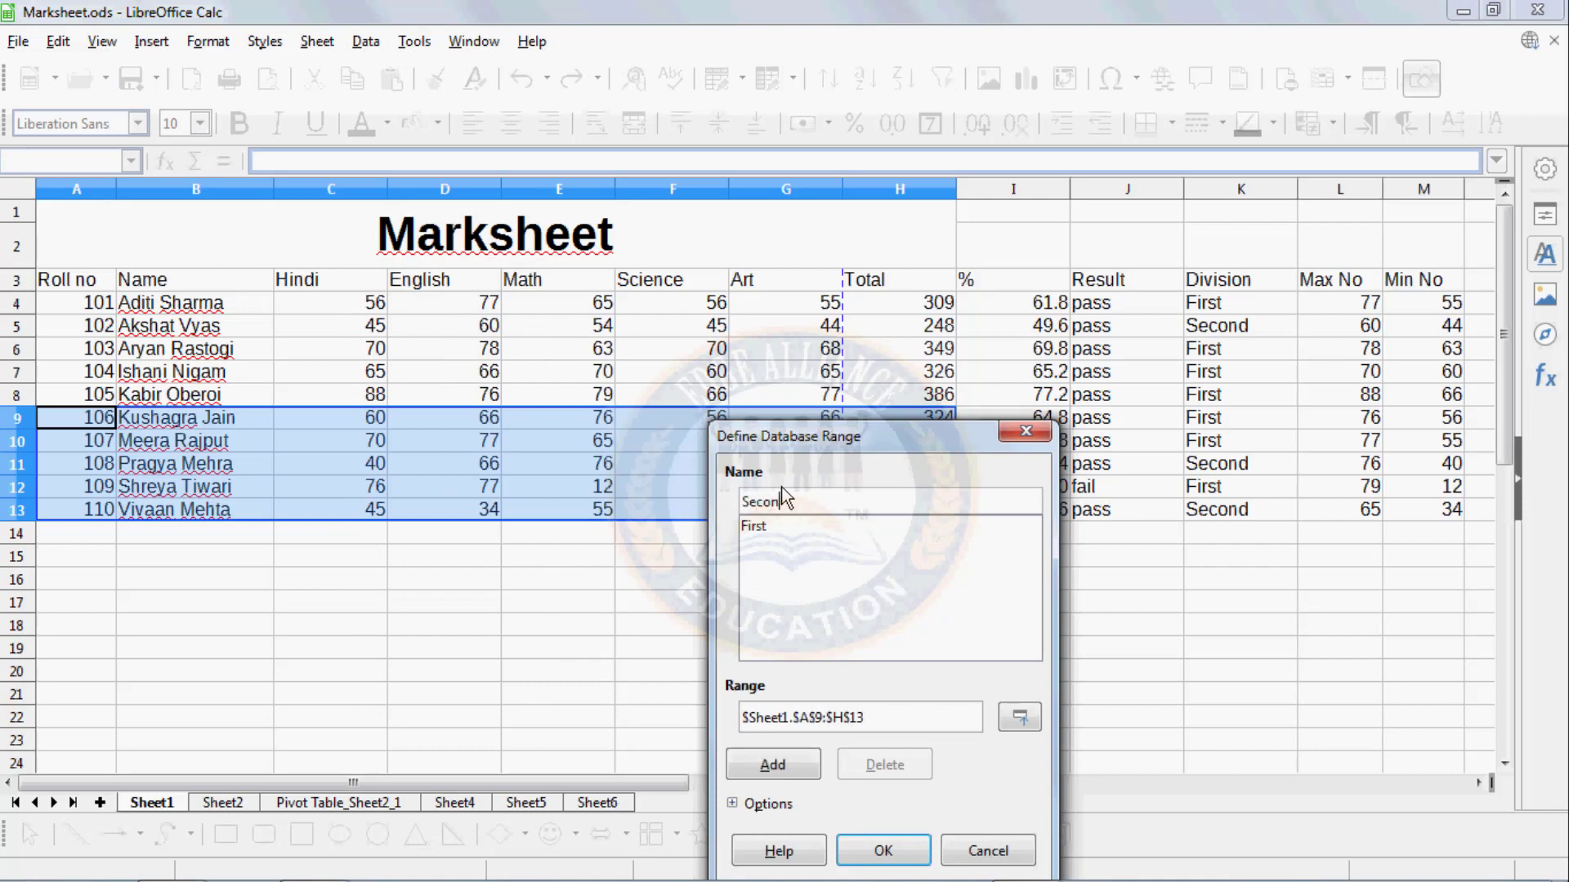
pyautogui.click(799, 766)
pyautogui.click(882, 851)
# - Select the marksheet cells belonging to the database range First
pyautogui.click(746, 700)
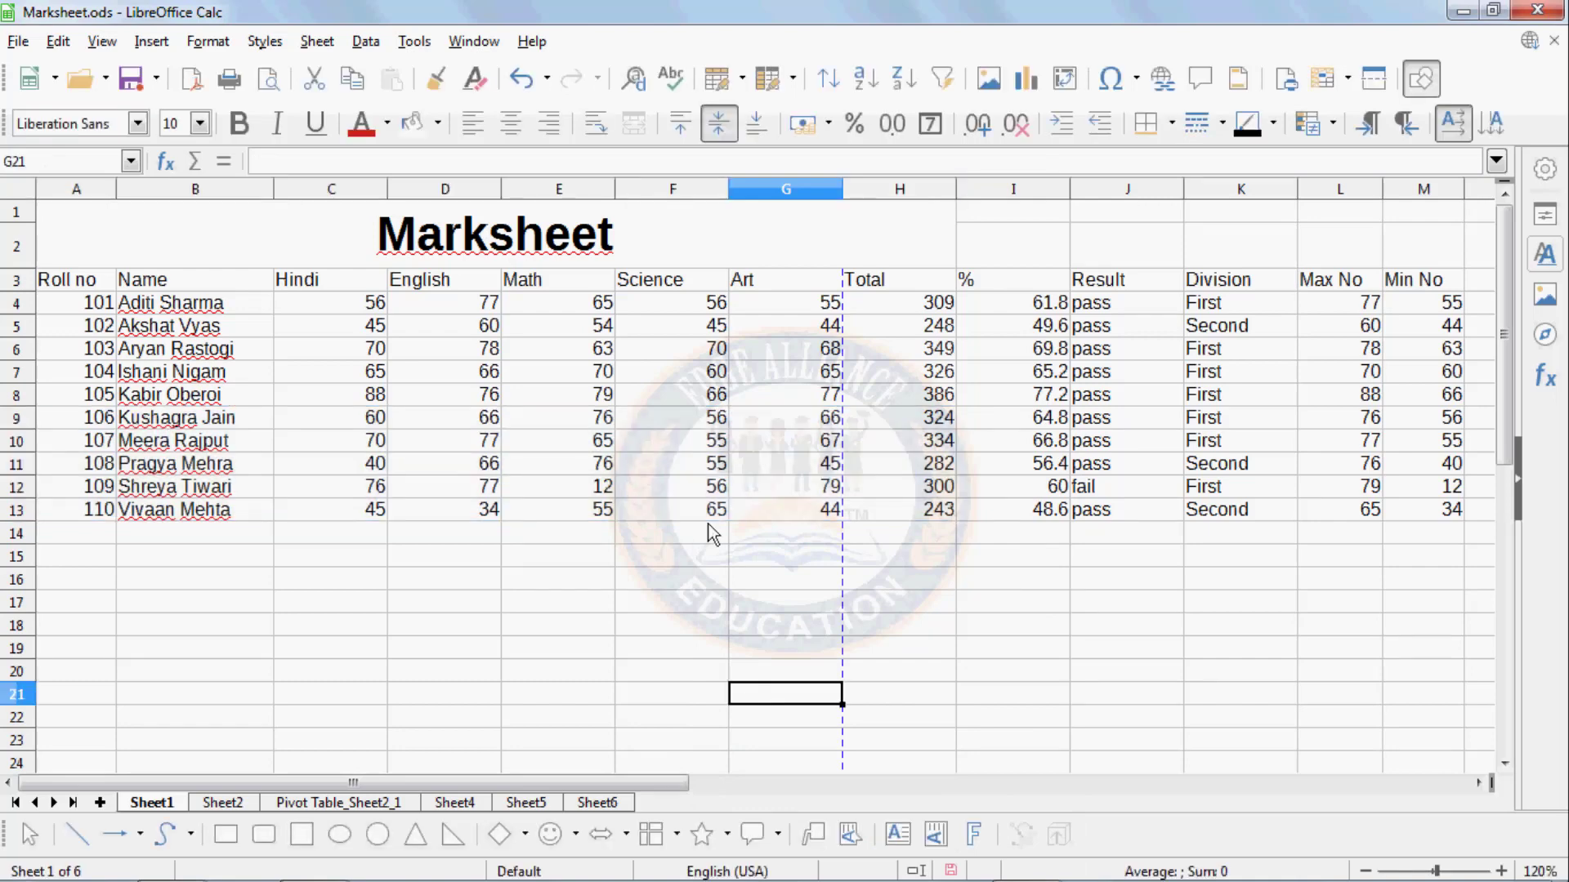
pyautogui.click(369, 42)
pyautogui.click(413, 254)
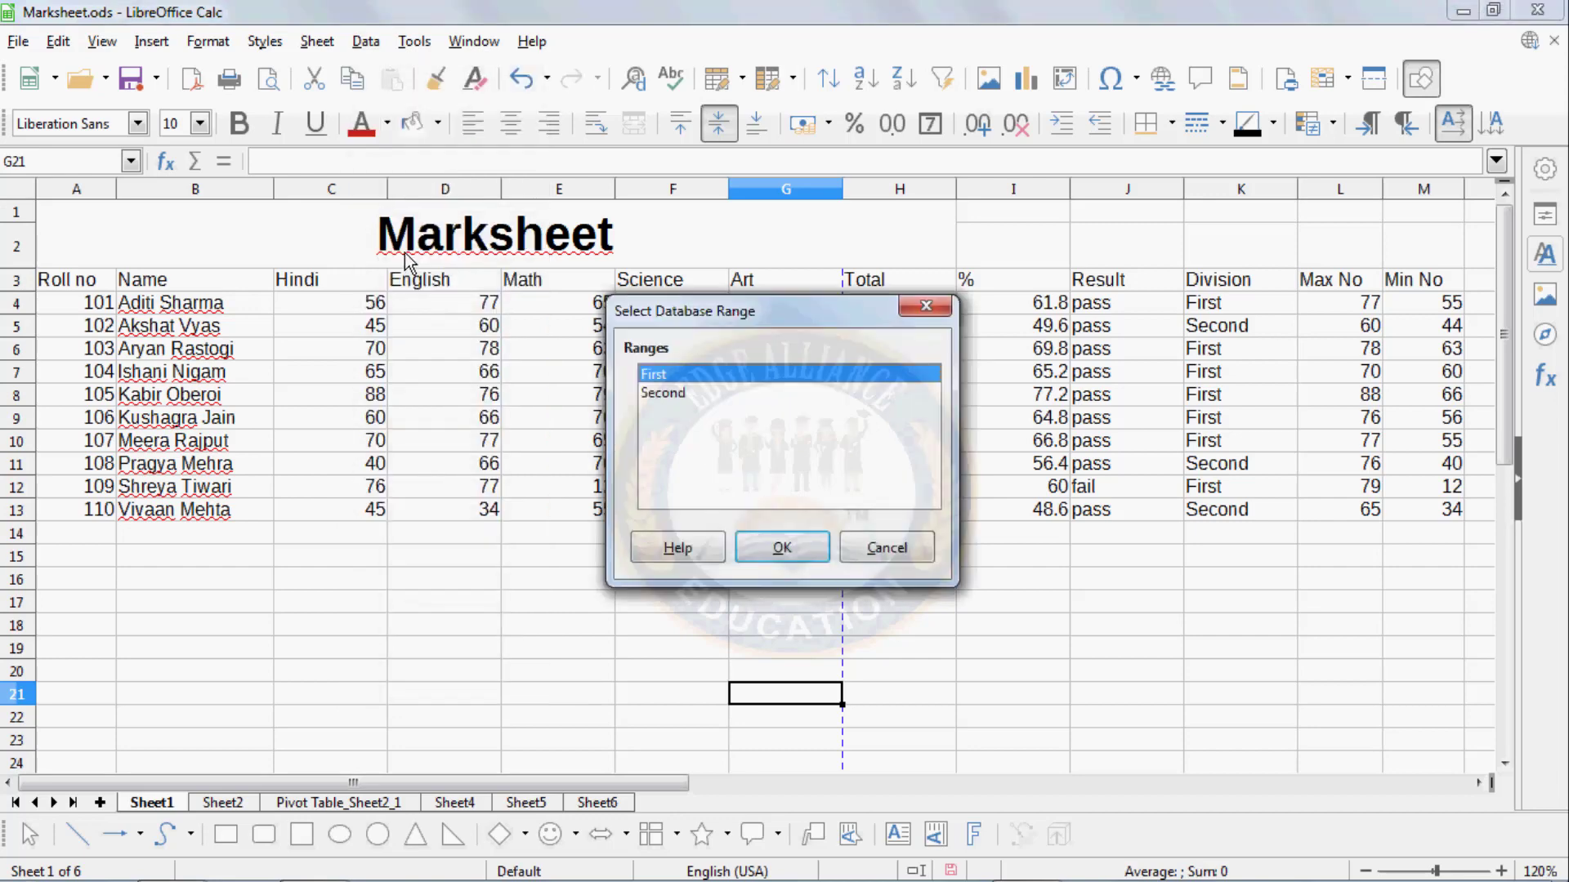
pyautogui.click(772, 546)
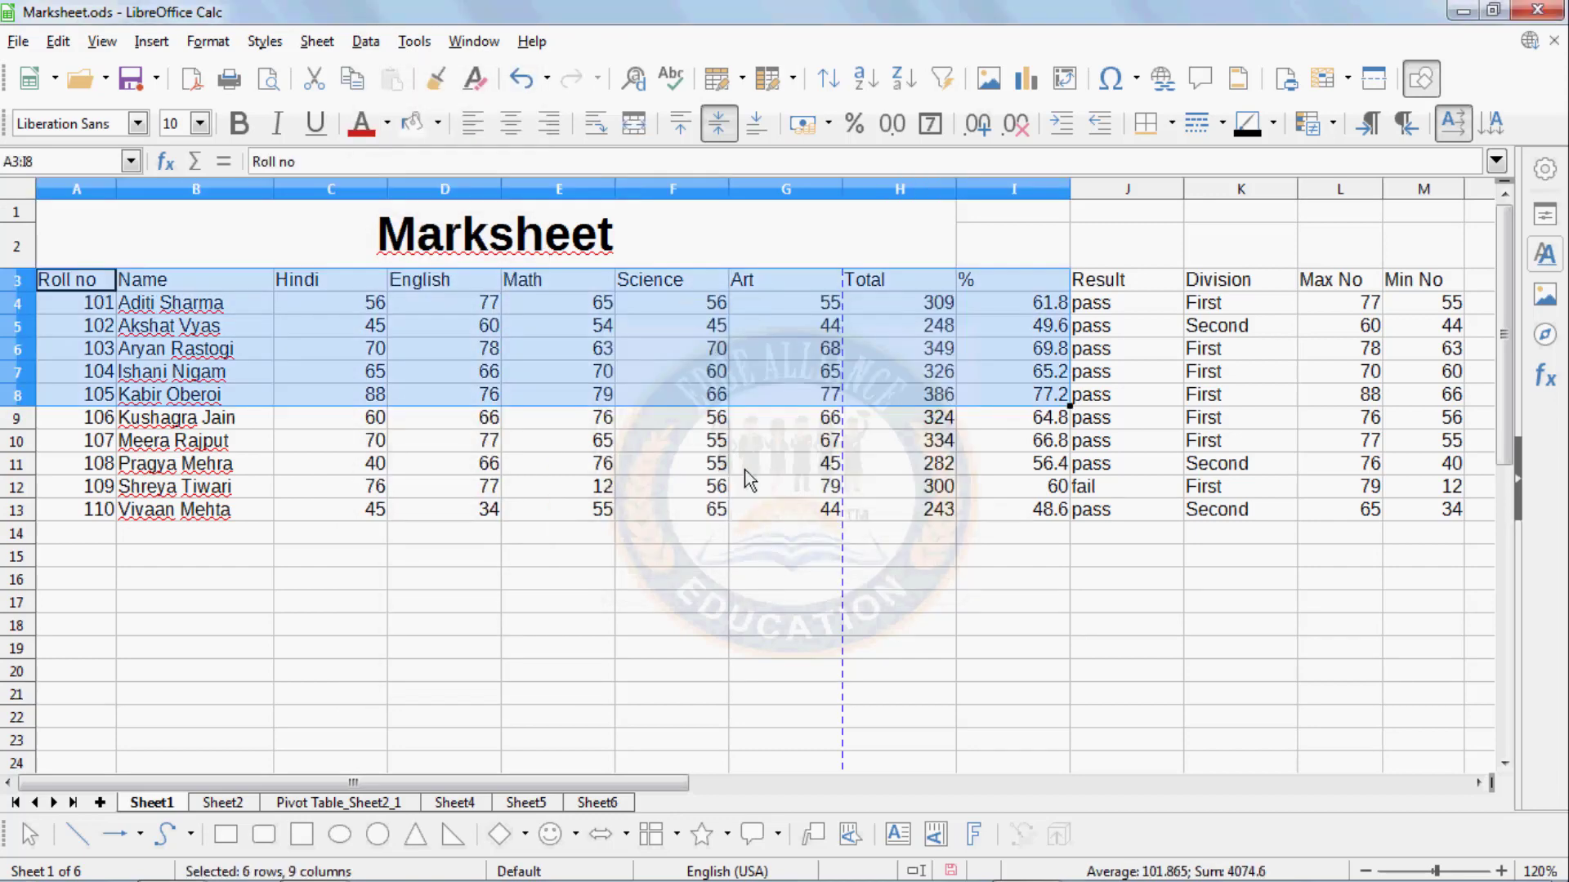
# - Select the marksheet cells belonging to the database range Second
pyautogui.click(366, 42)
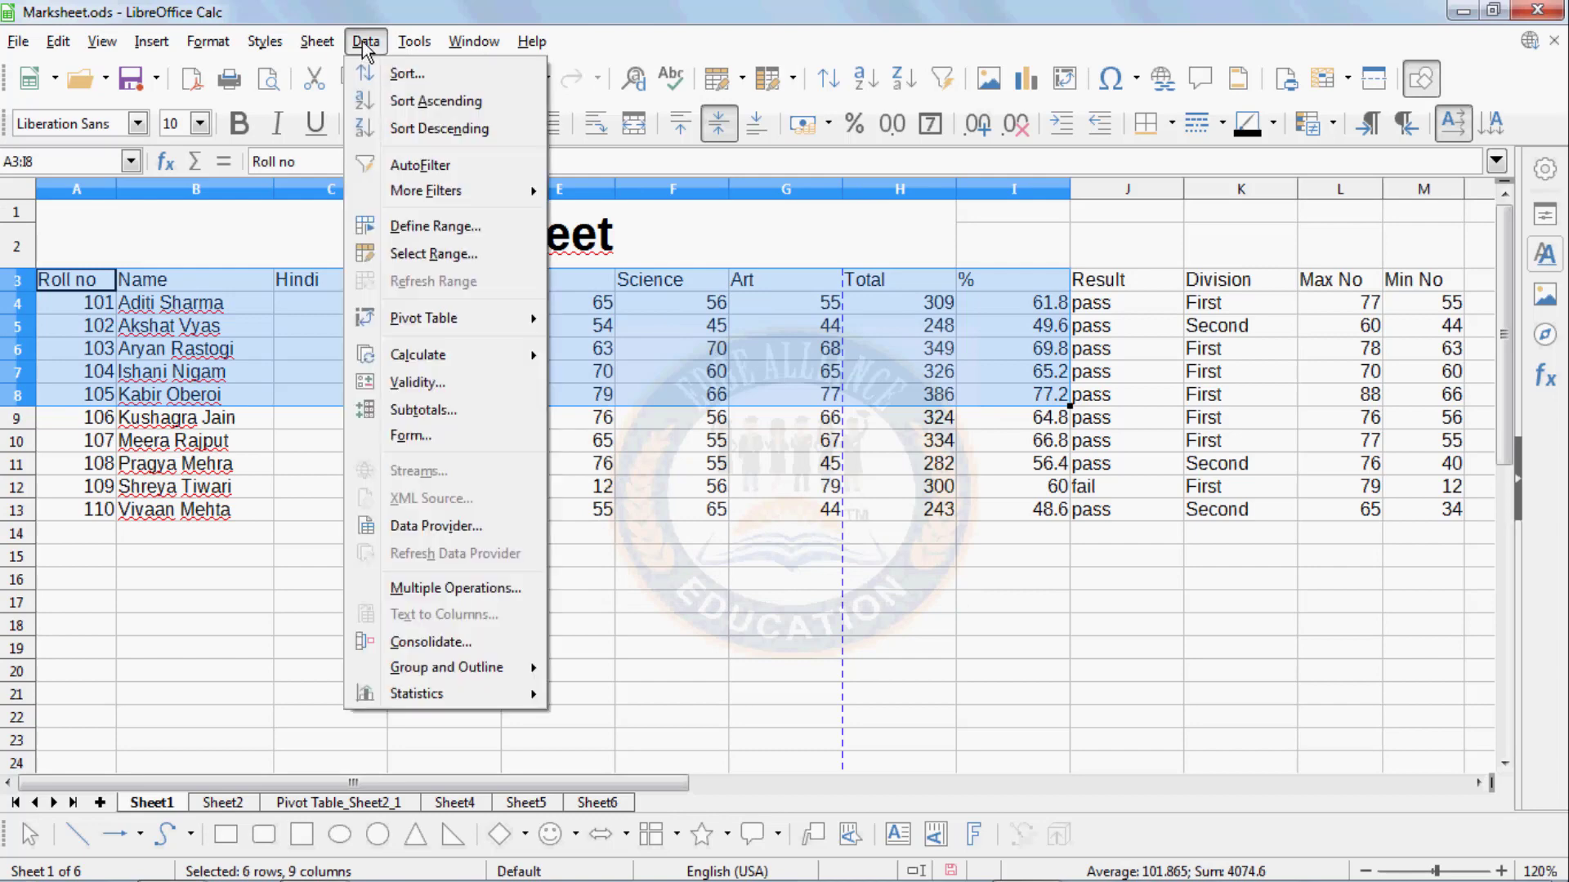
pyautogui.click(412, 254)
pyautogui.click(667, 393)
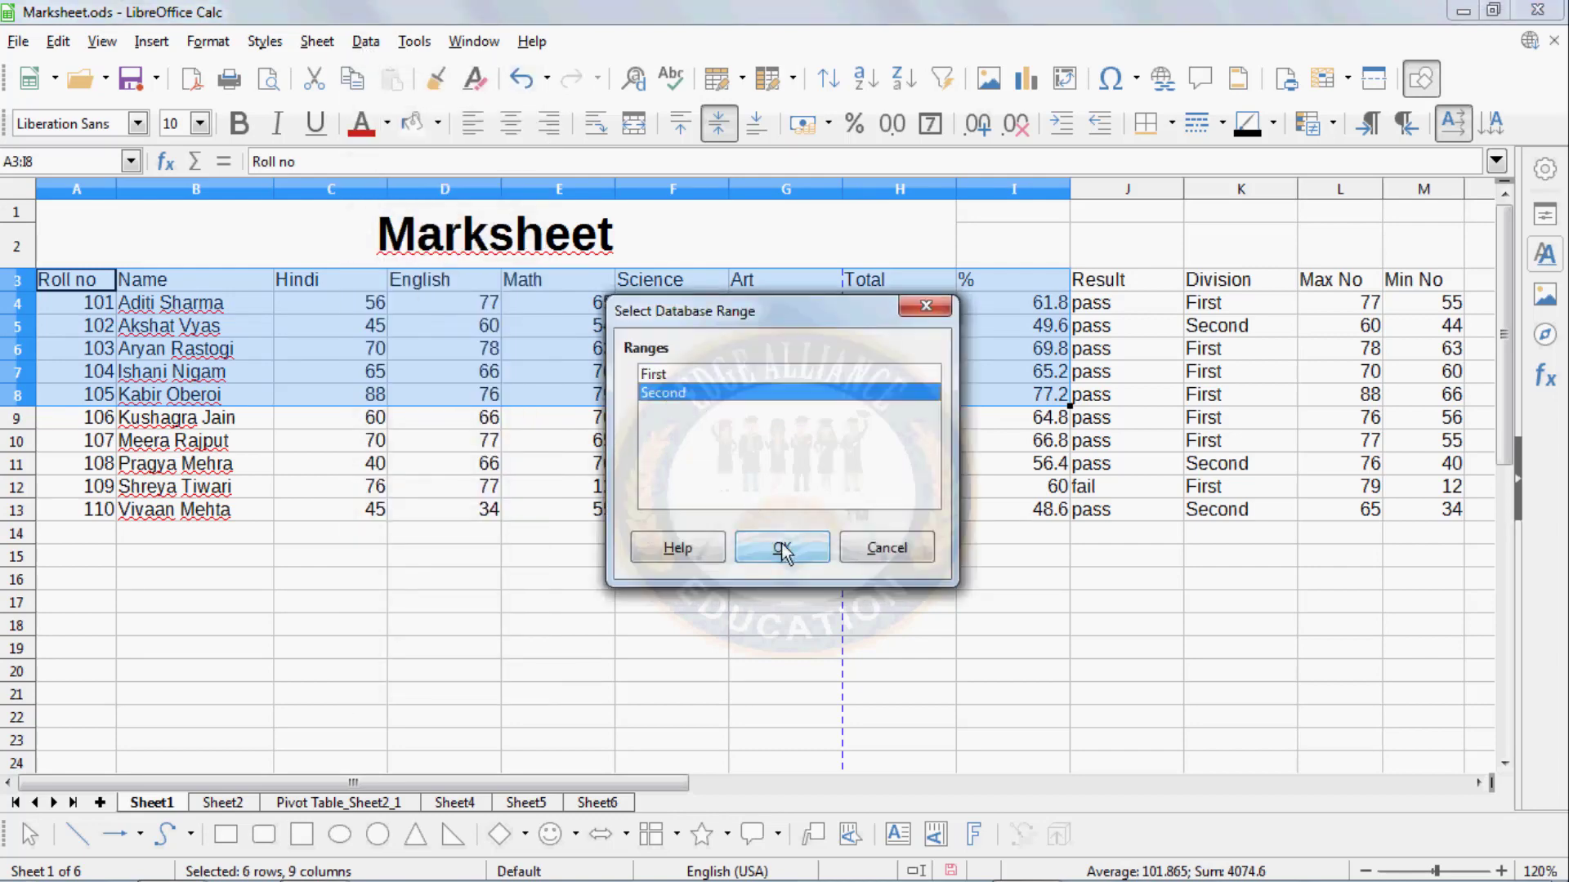
pyautogui.click(779, 545)
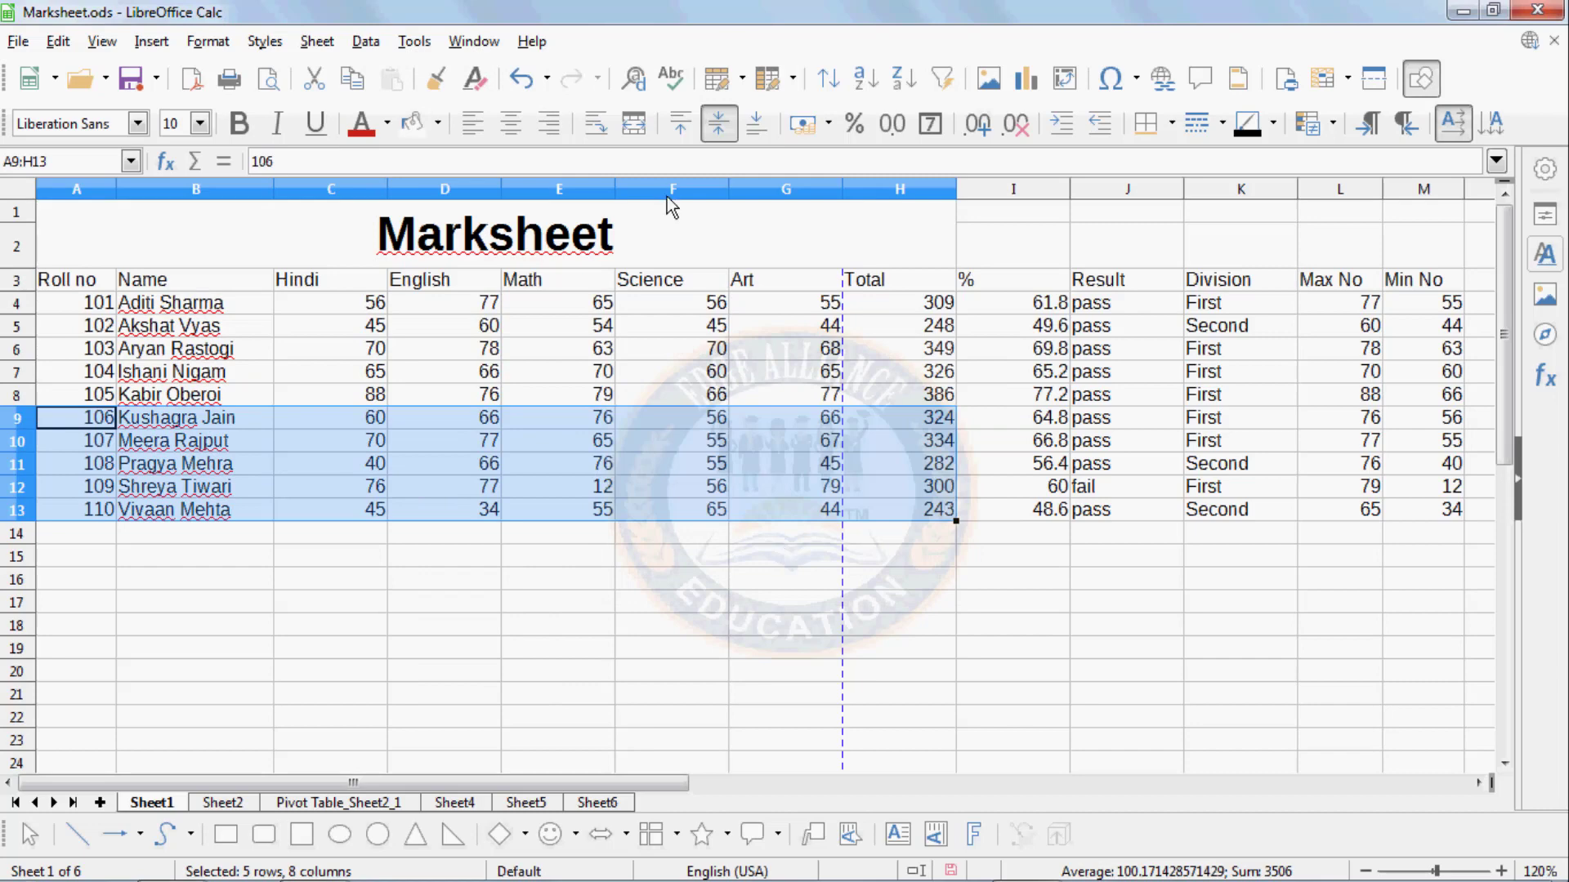
# - Select the marksheet cells A9:J13 and open the database range definition for them
pyautogui.click(376, 46)
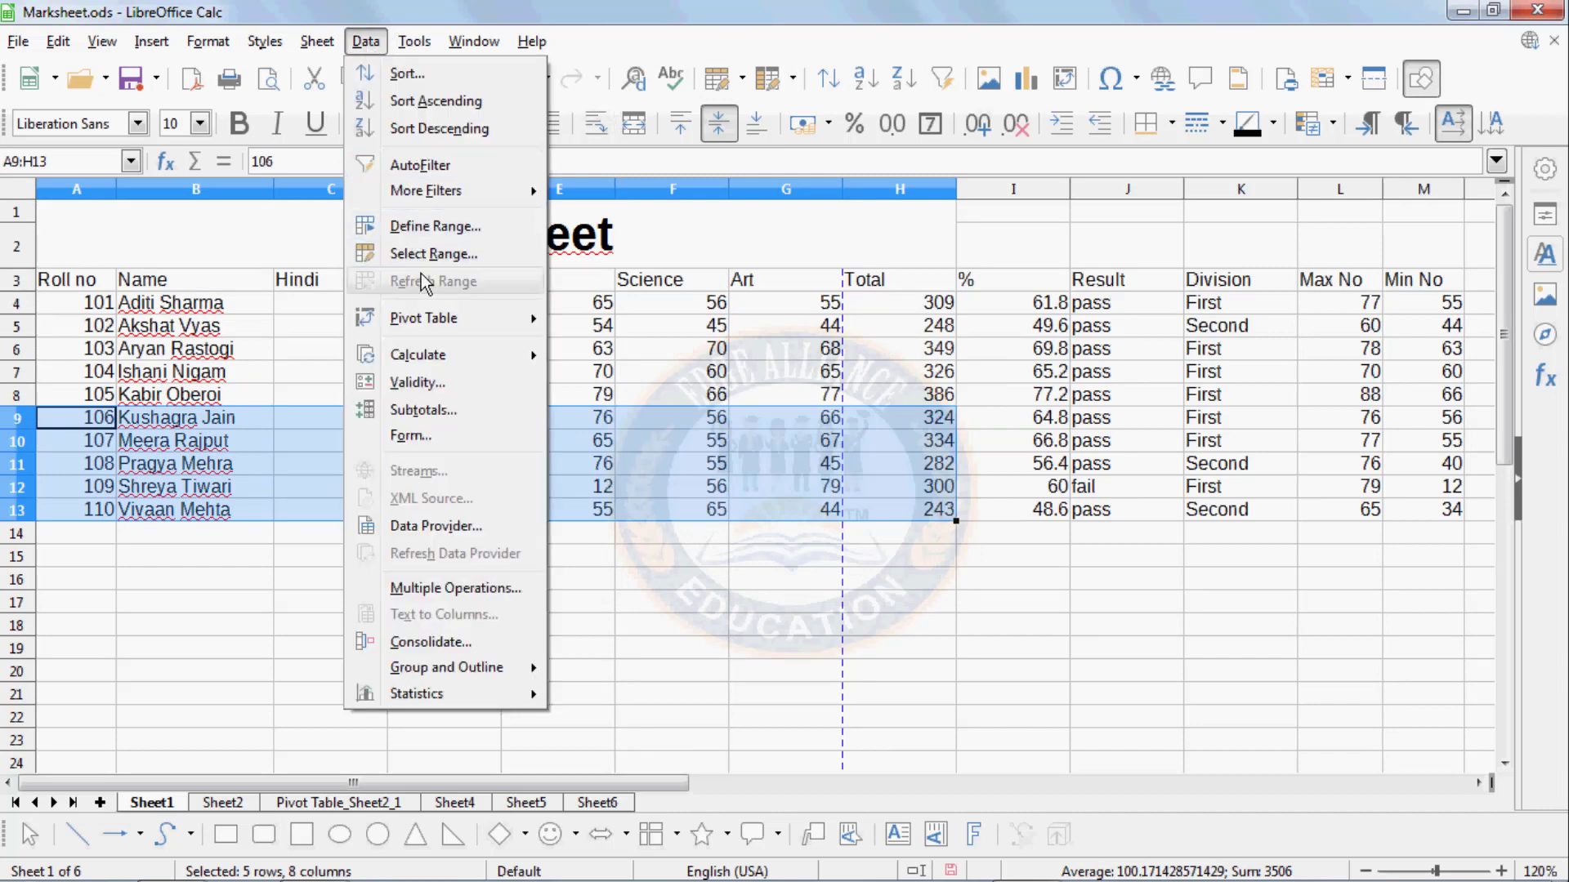
pyautogui.click(146, 444)
pyautogui.click(81, 434)
pyautogui.moveTo(112, 419); pyautogui.dragTo(1086, 515)
pyautogui.click(364, 41)
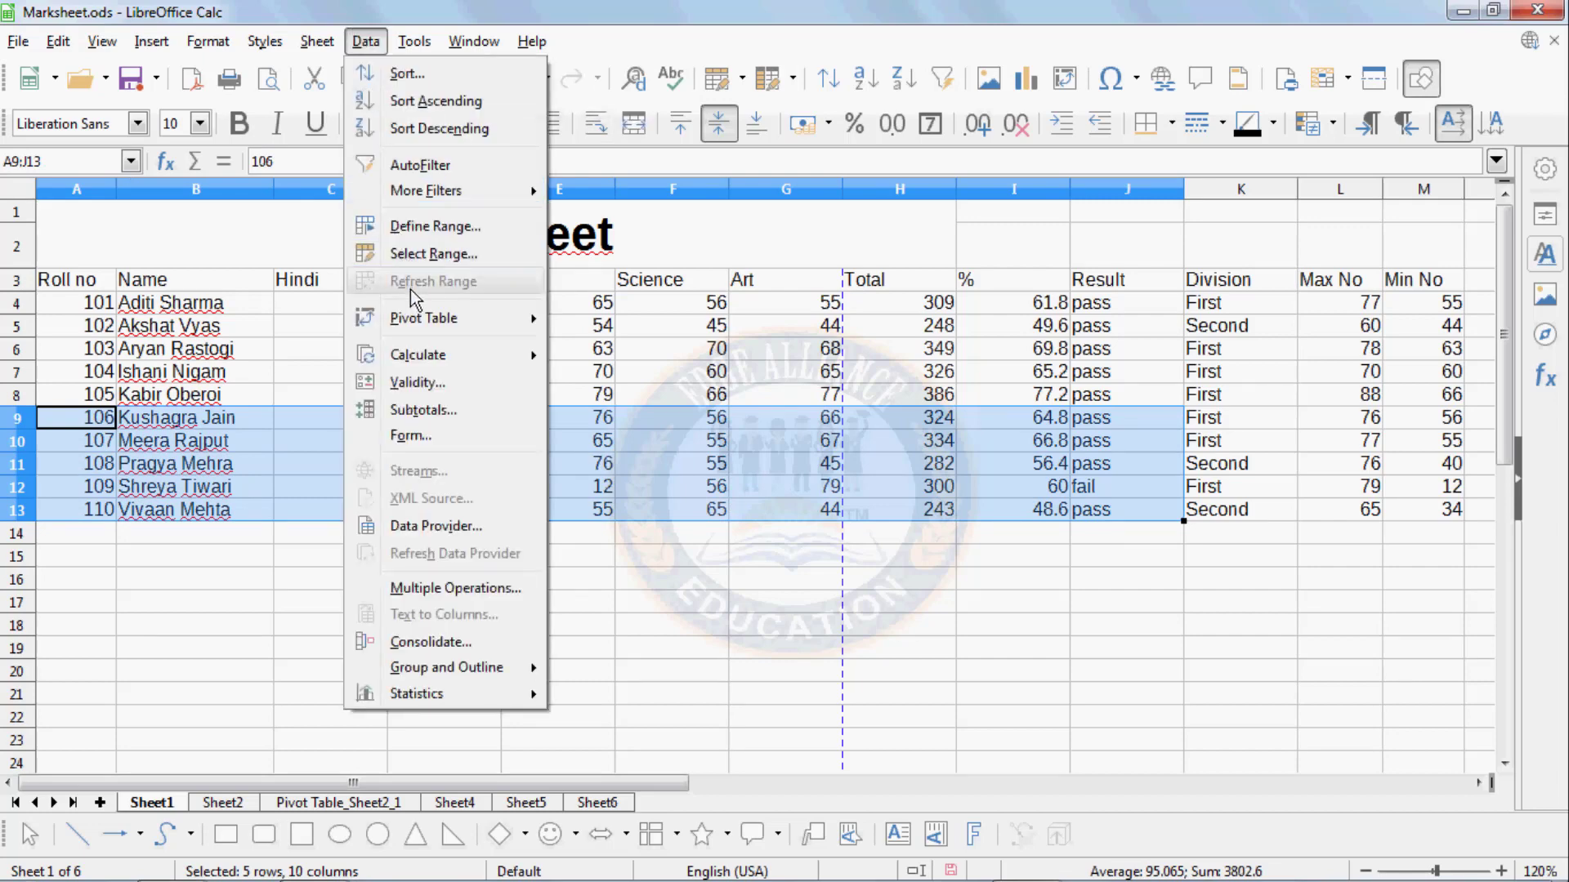
pyautogui.click(416, 231)
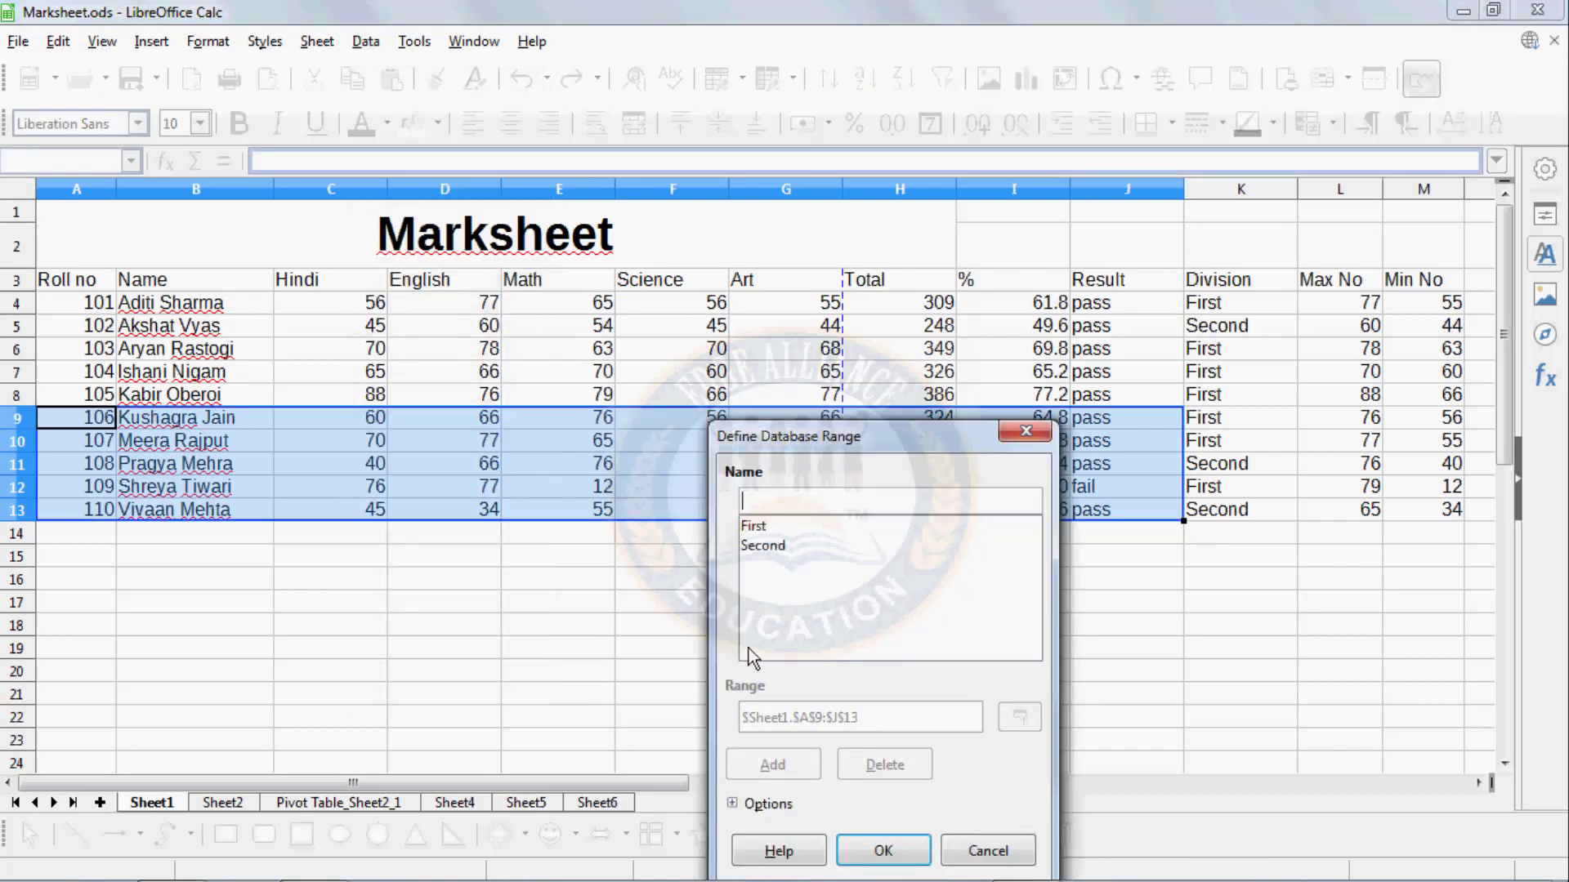
pyautogui.moveTo(814, 438); pyautogui.dragTo(805, 319)
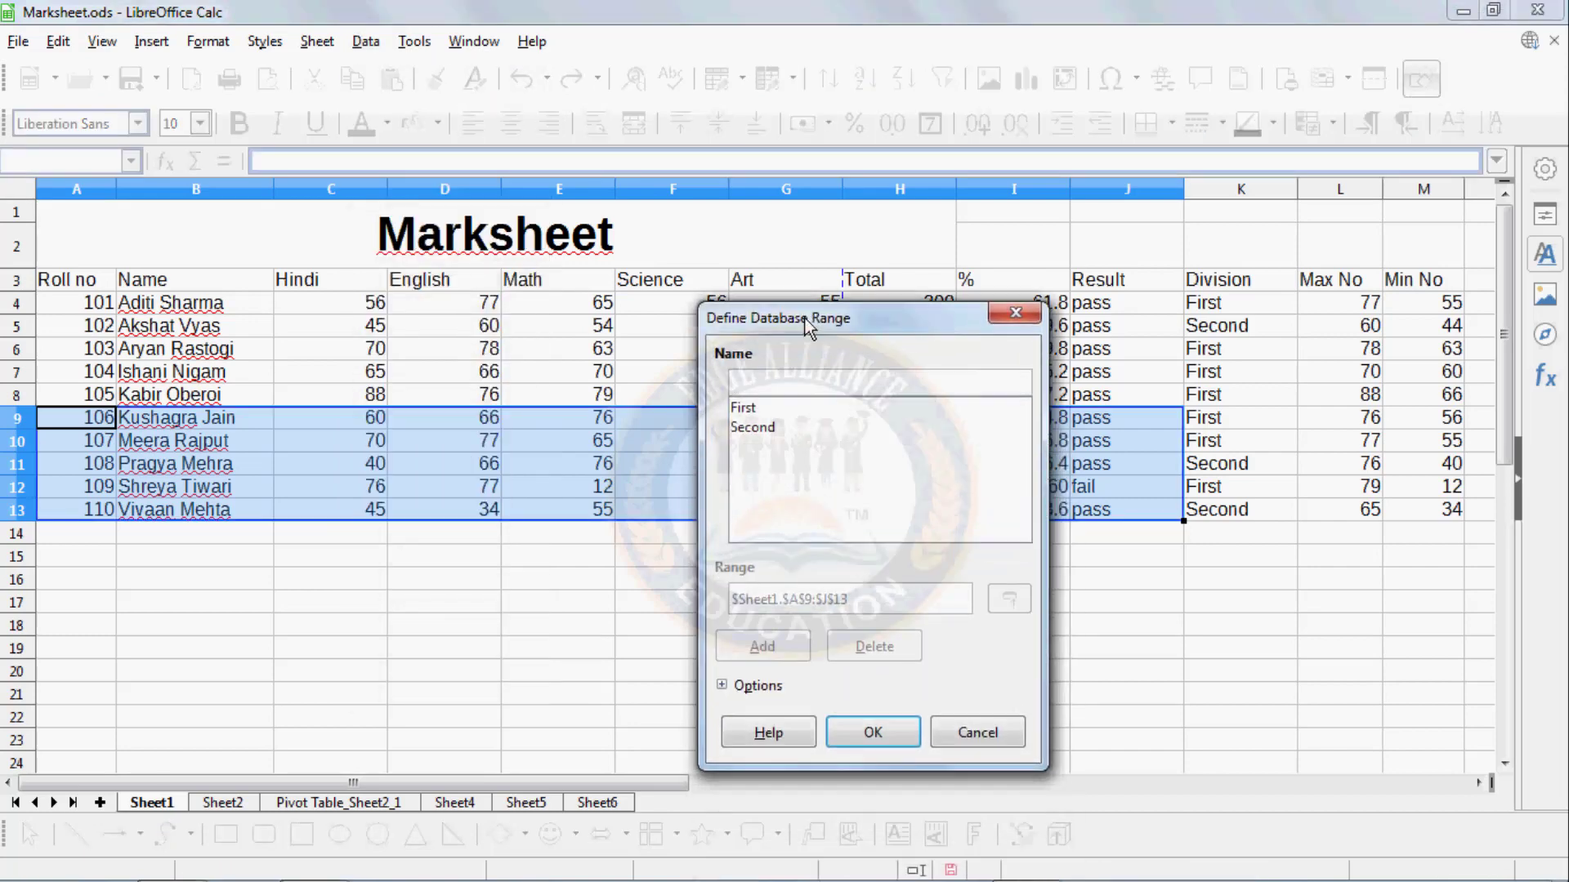
# - Try to delete the database ranges First and Second, and cancel the range definition
pyautogui.click(749, 408)
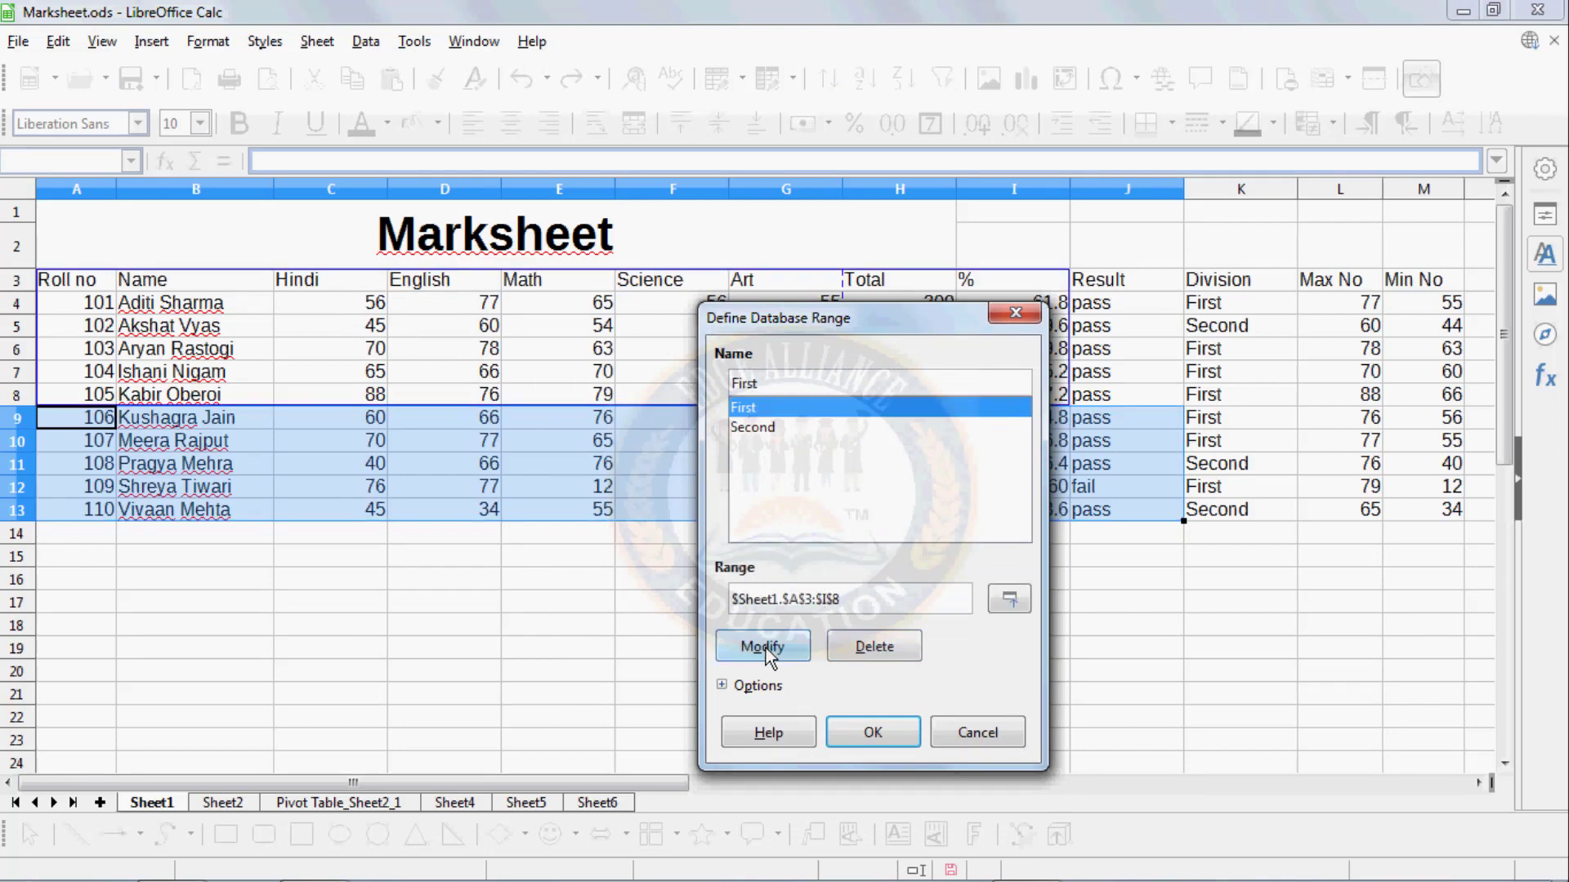
pyautogui.click(899, 660)
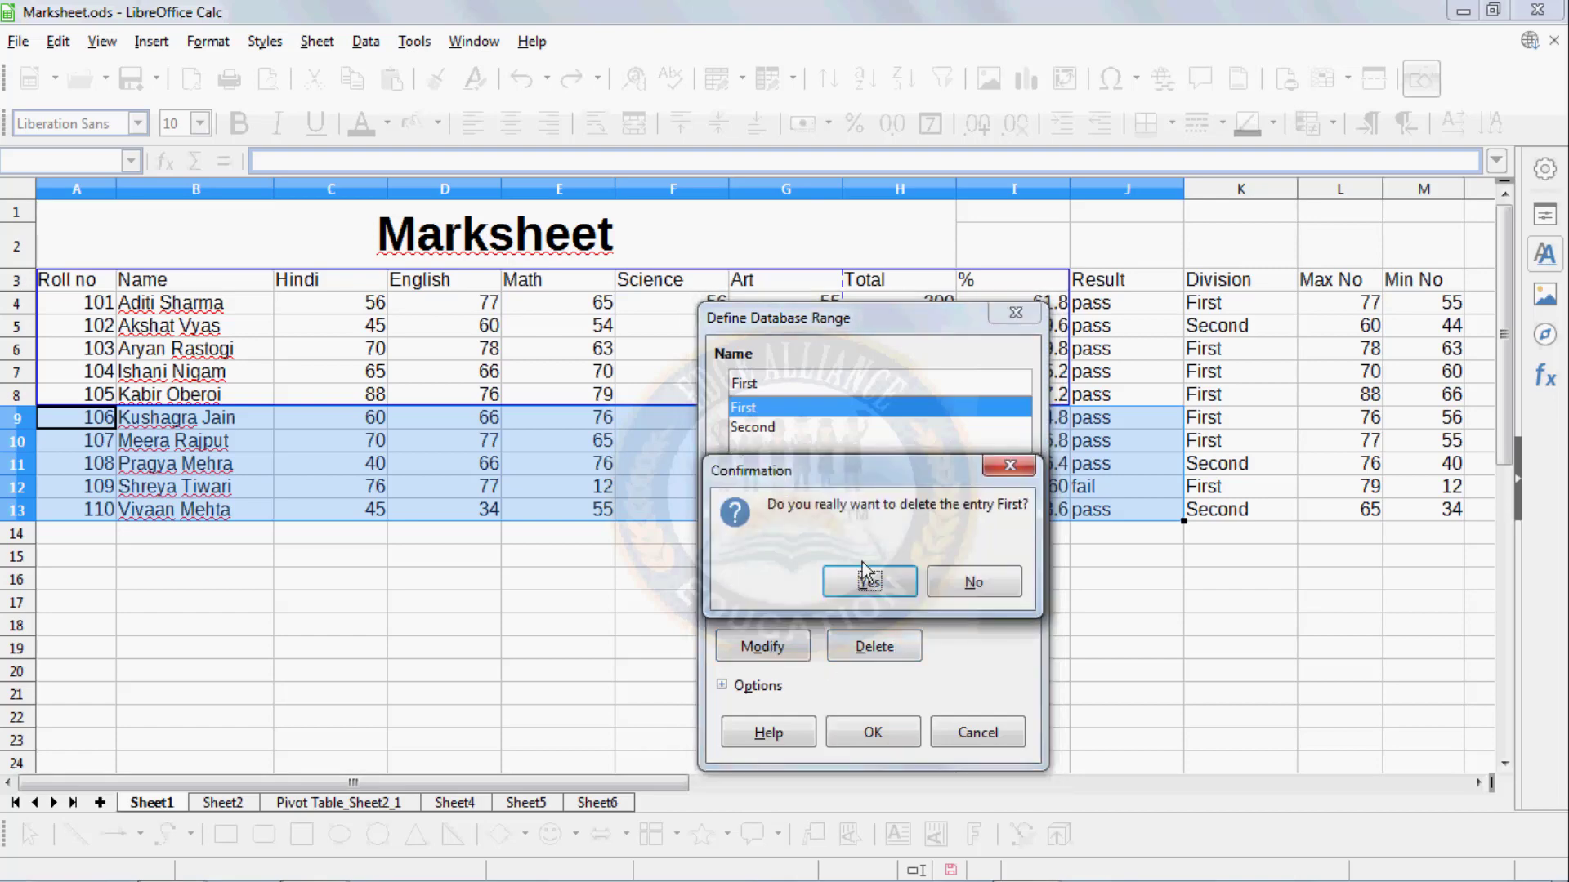
pyautogui.click(868, 582)
pyautogui.click(768, 408)
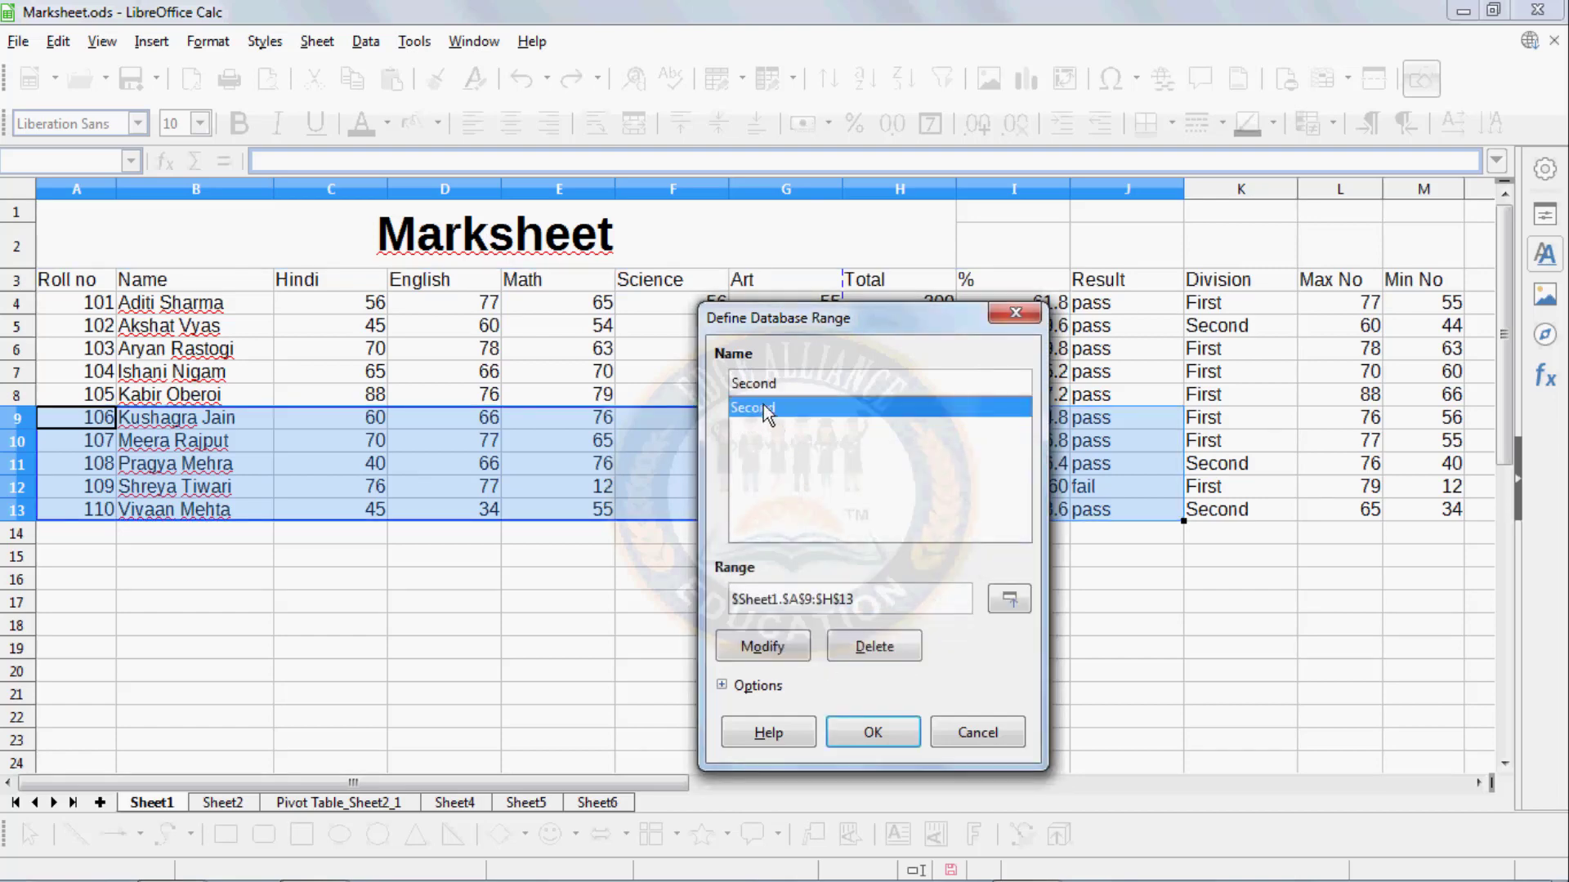
pyautogui.click(858, 654)
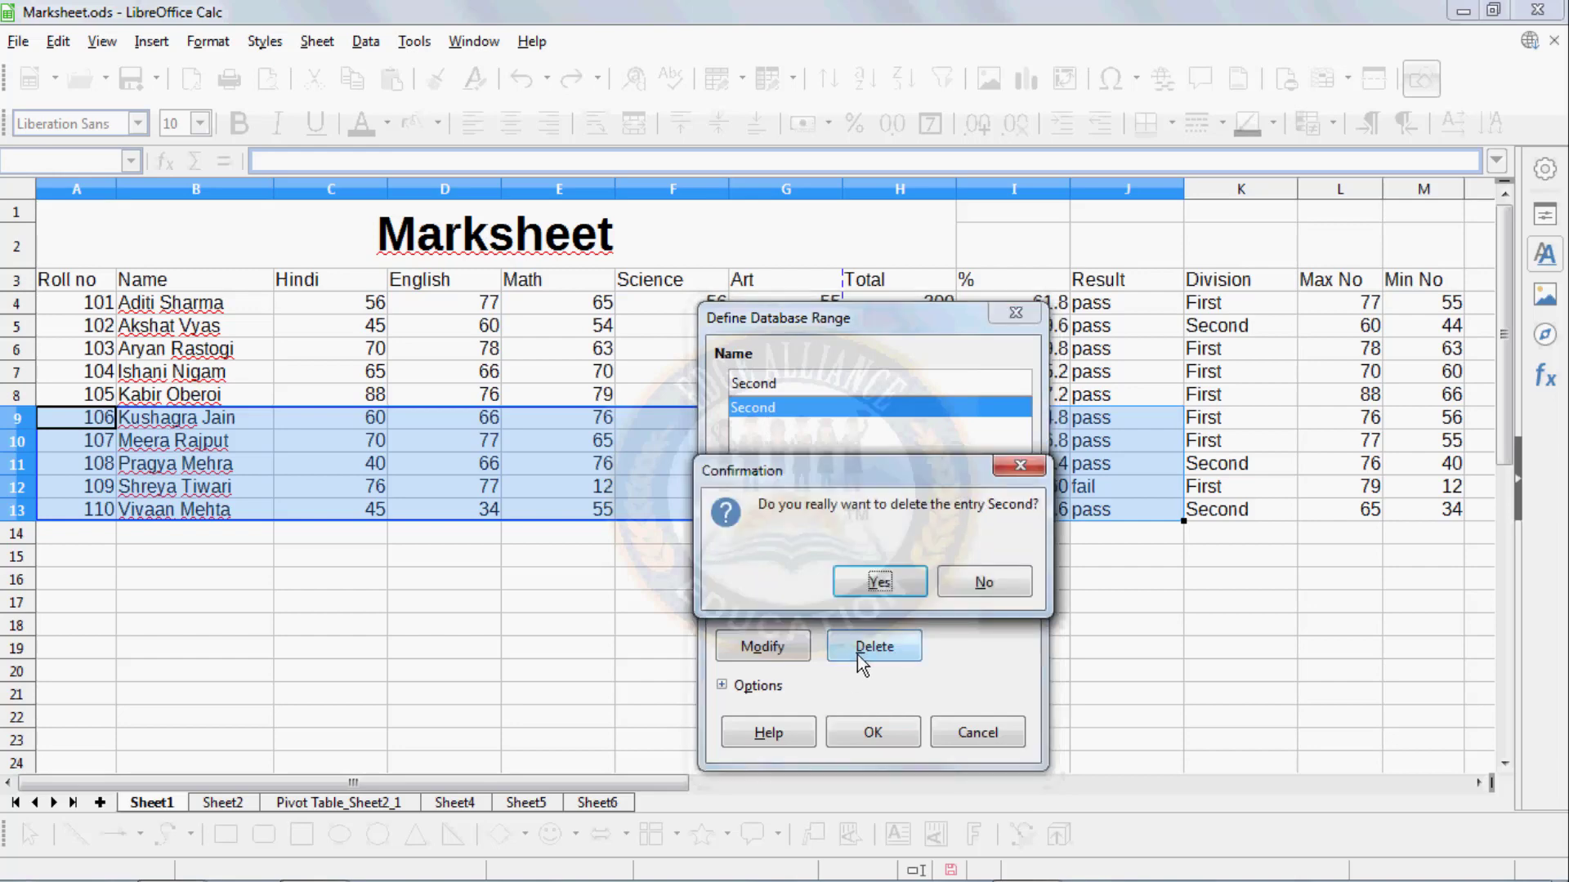
pyautogui.click(879, 582)
pyautogui.click(1005, 740)
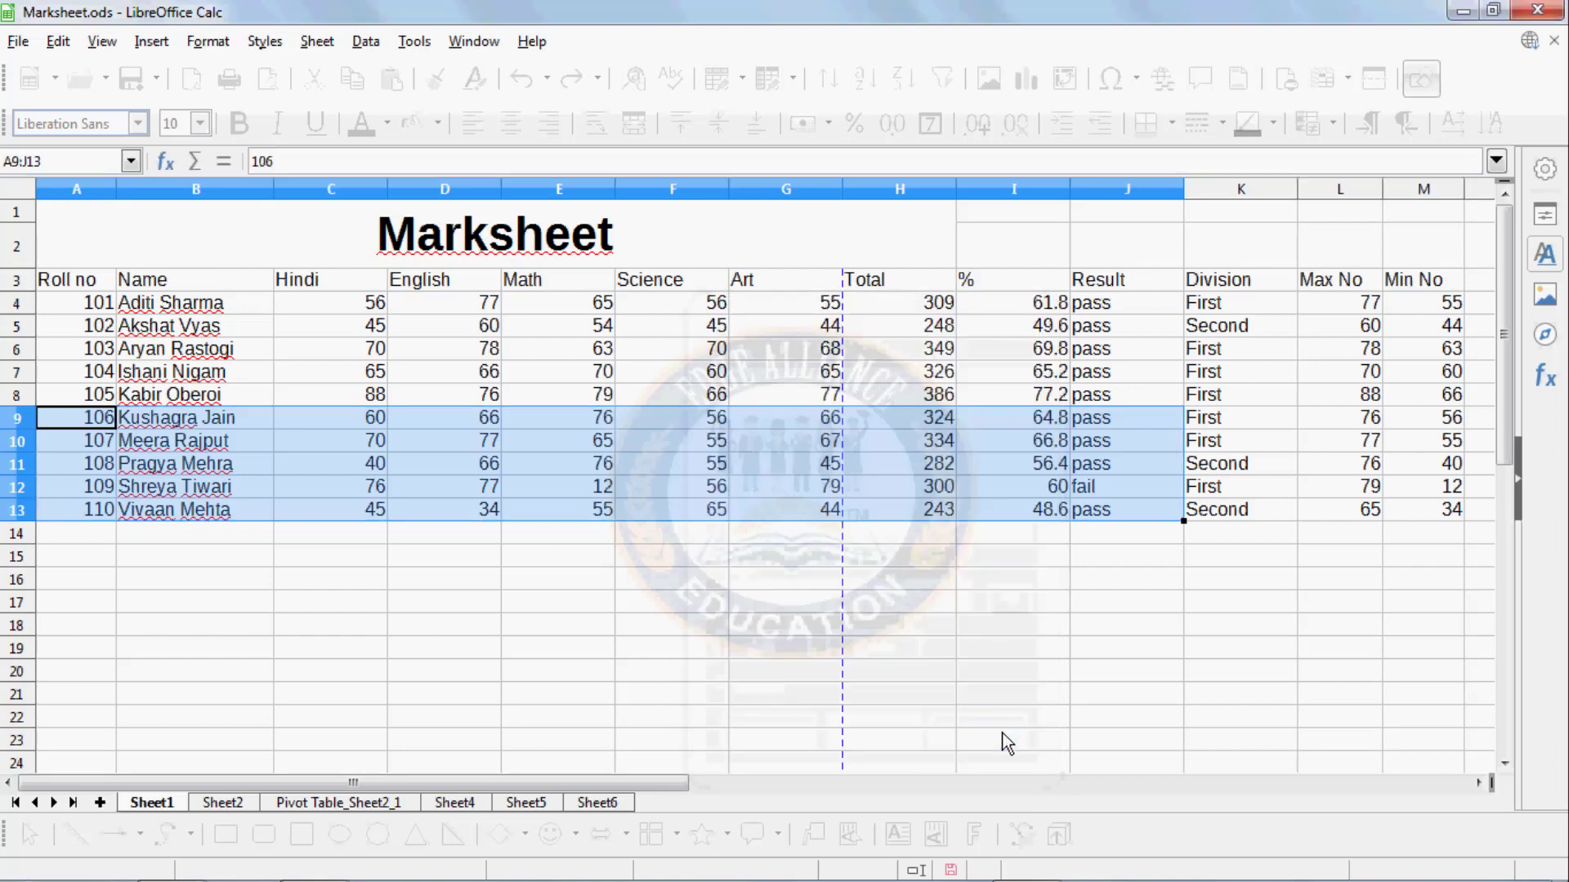
pyautogui.click(784, 648)
pyautogui.click(365, 41)
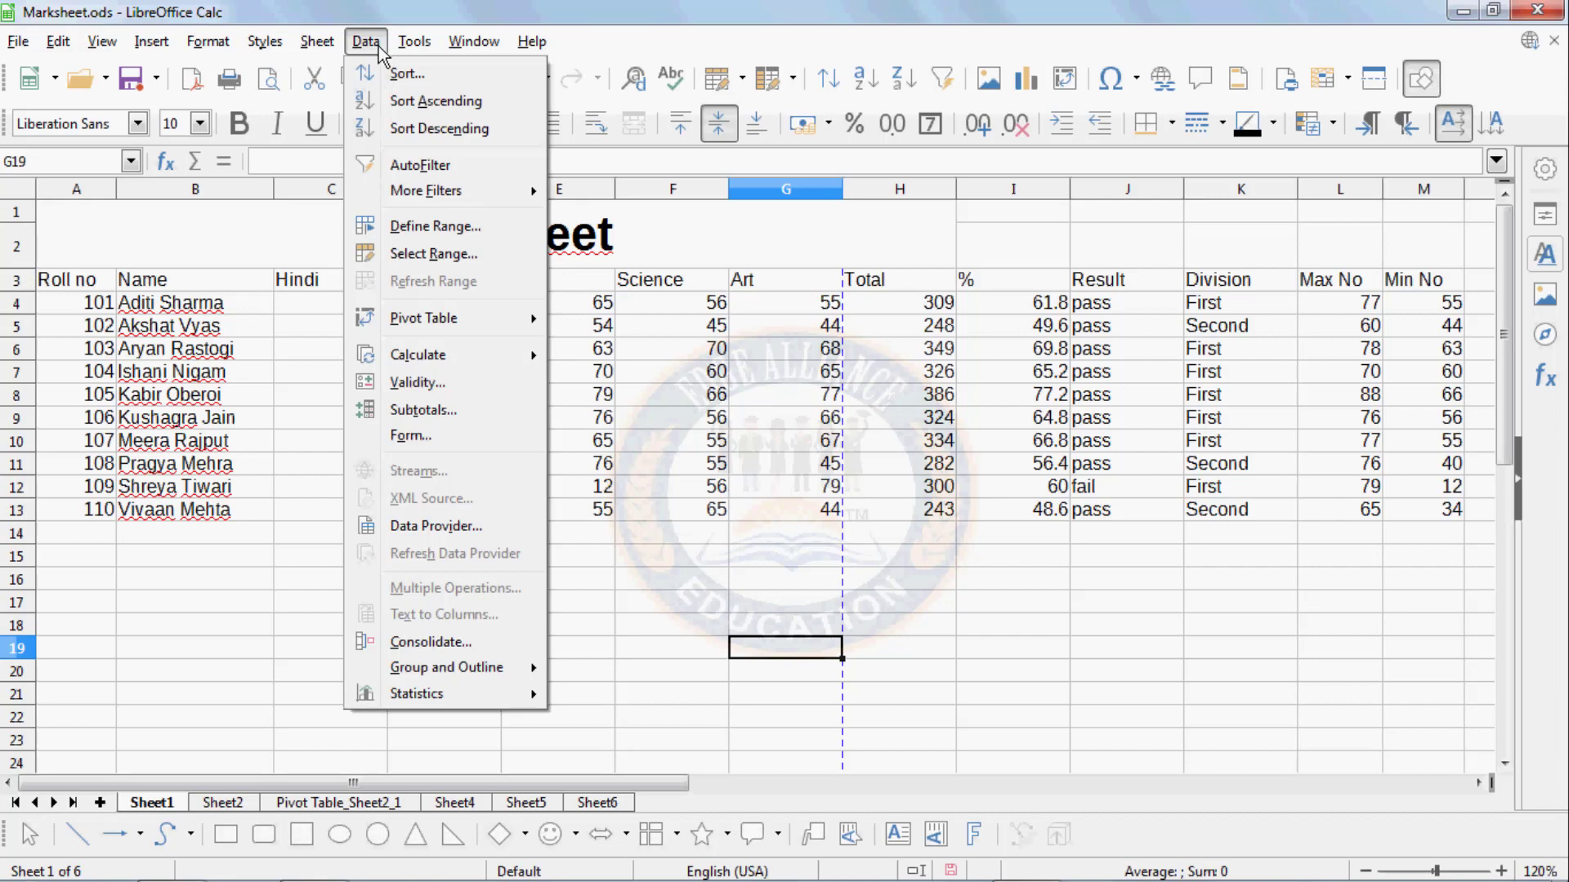
pyautogui.moveTo(436, 326)
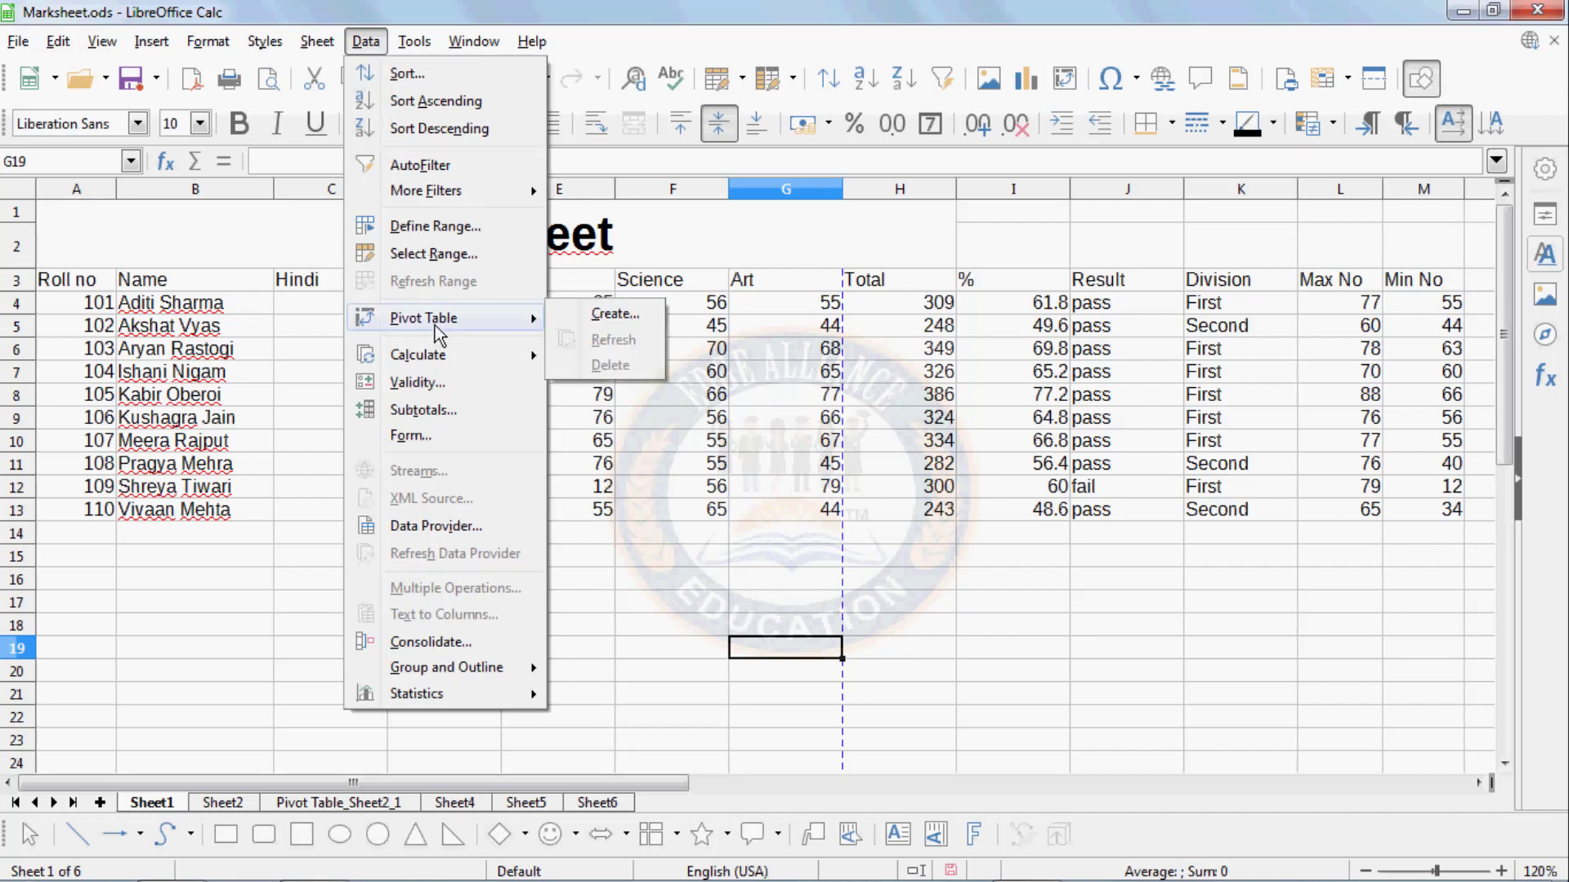
pyautogui.moveTo(155, 45)
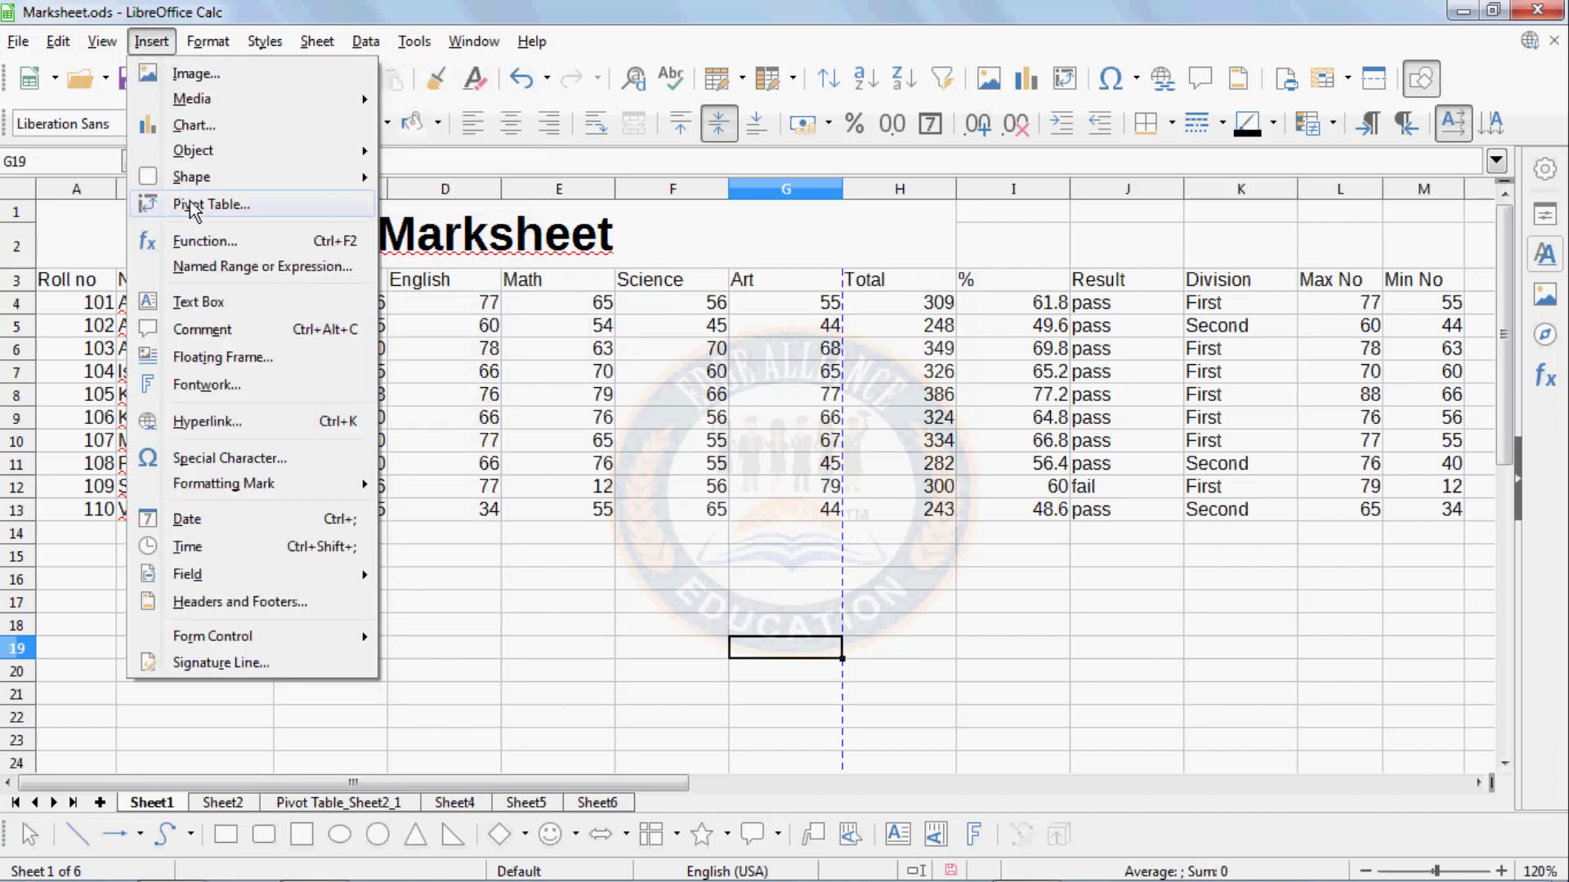
pyautogui.moveTo(411, 47)
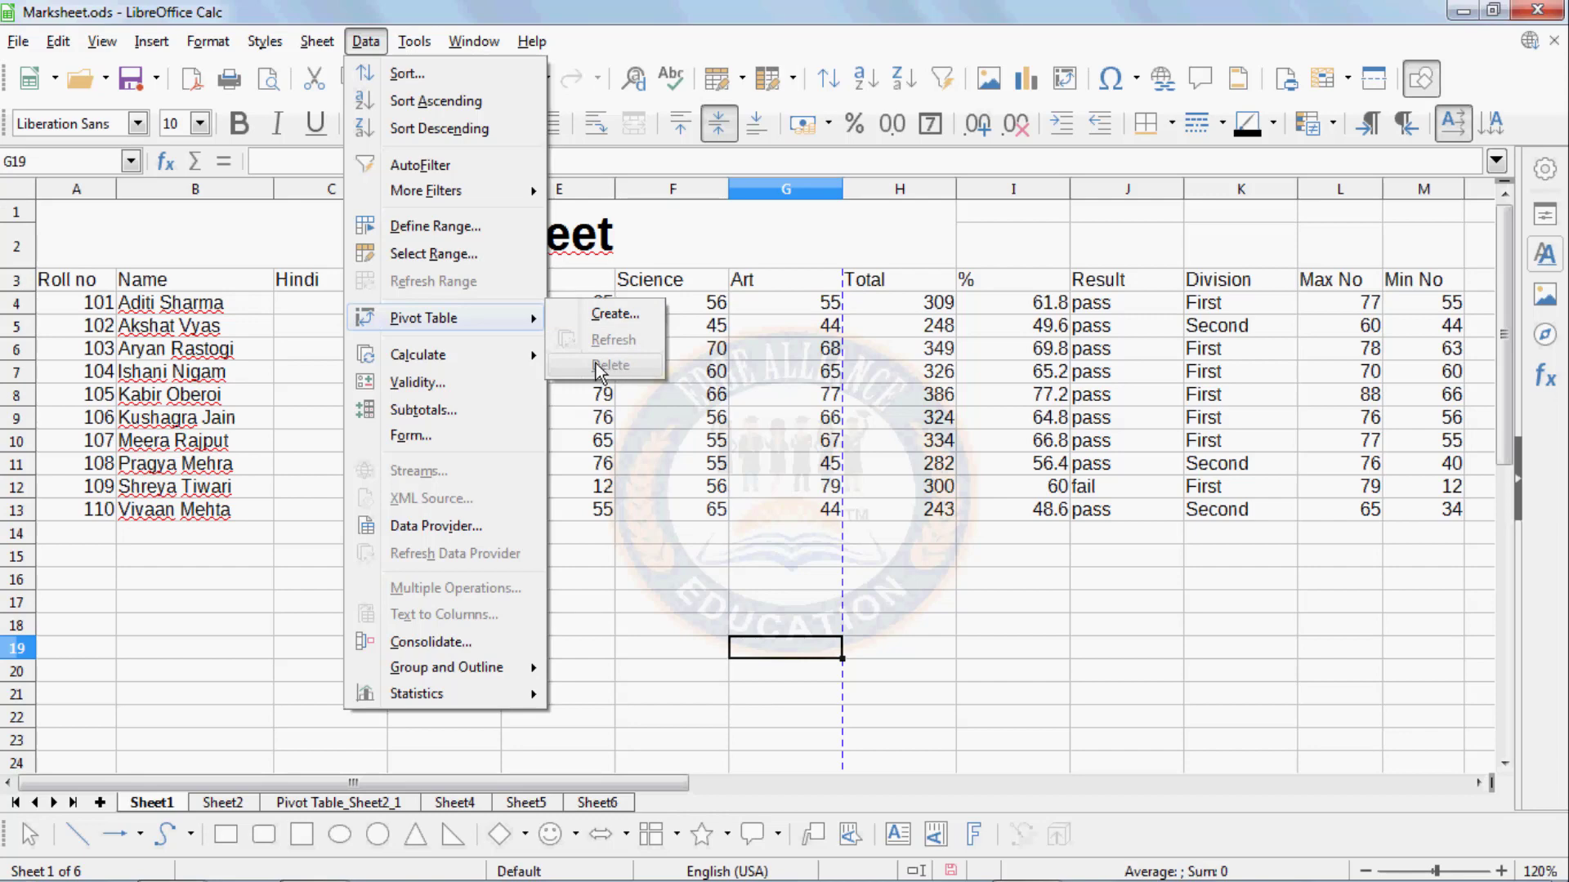
pyautogui.moveTo(357, 366)
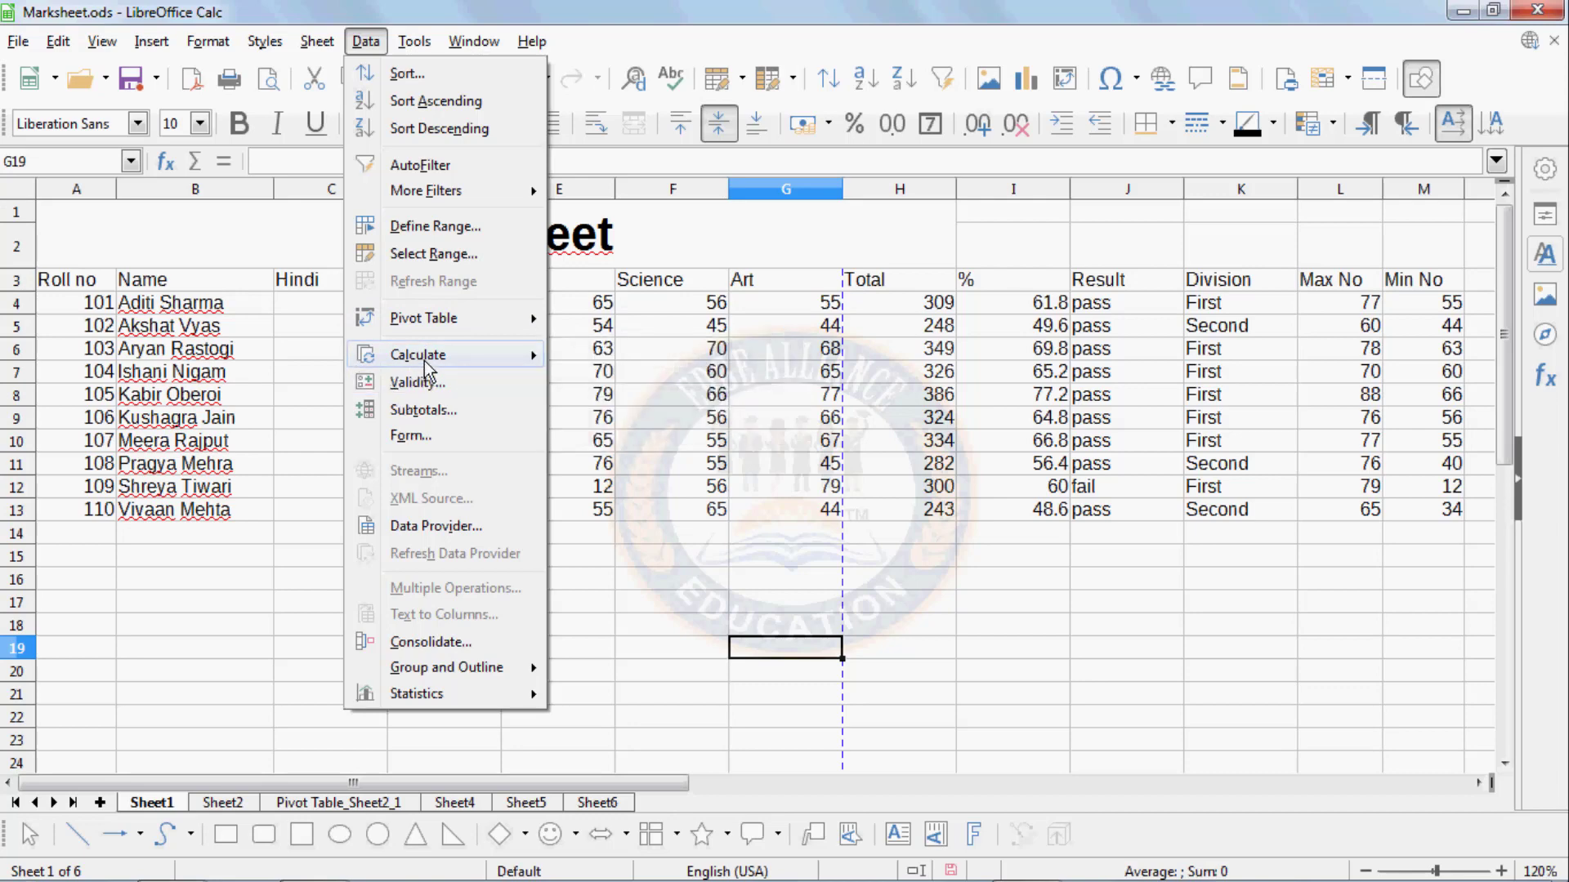
pyautogui.click(659, 678)
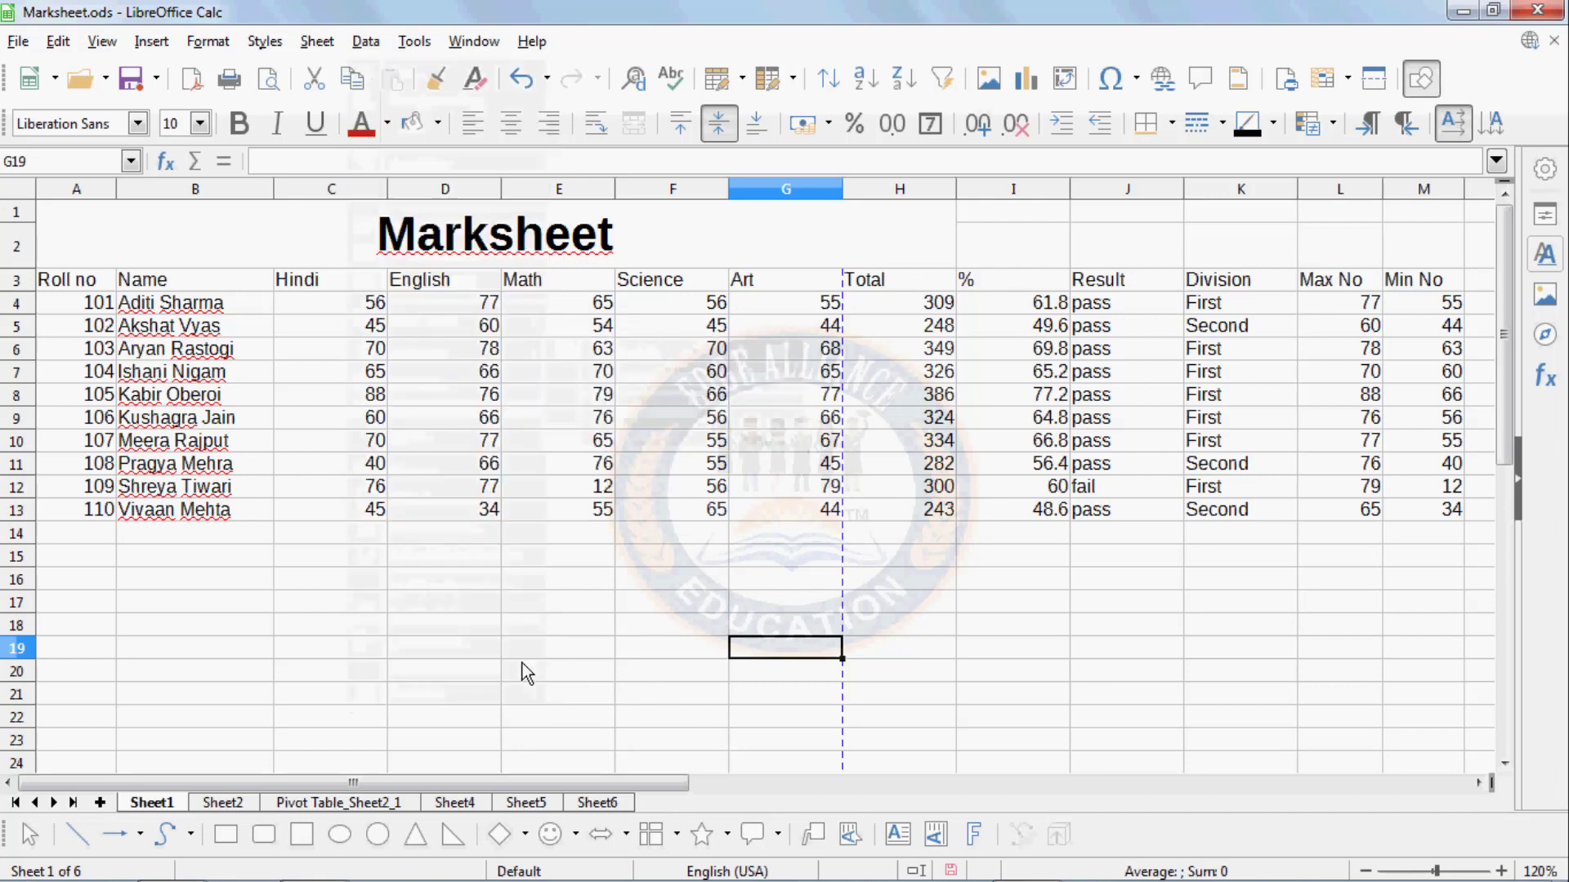
# - Enter the numbers 5, 10 and 6 in cells D17 to D19 below the marksheet
pyautogui.scroll(-2, 527, 674)
pyautogui.click(526, 503)
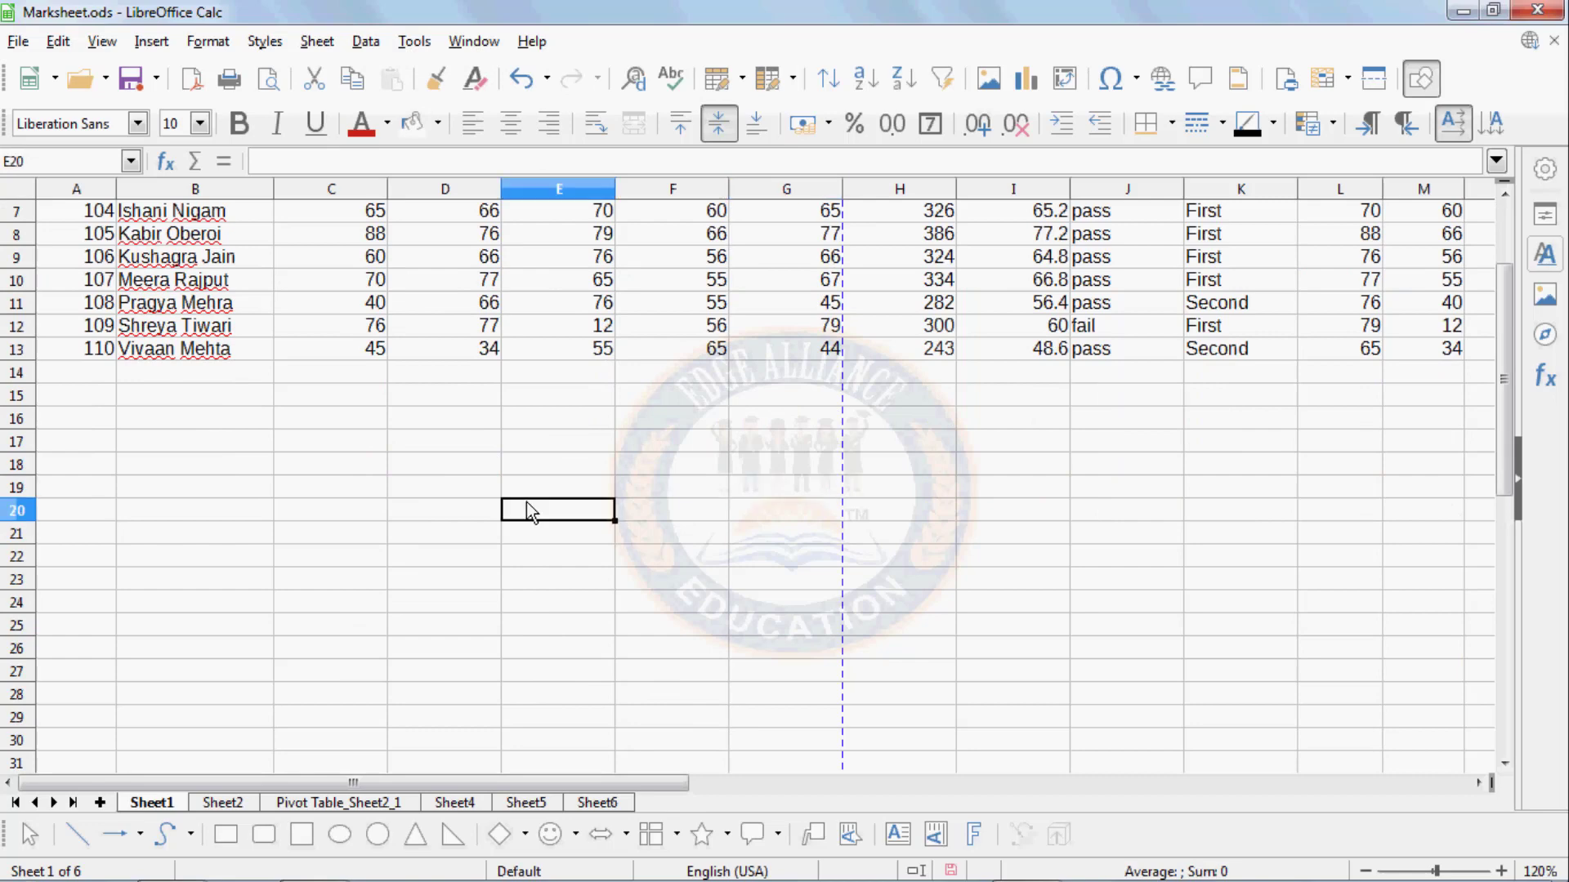
pyautogui.click(457, 451)
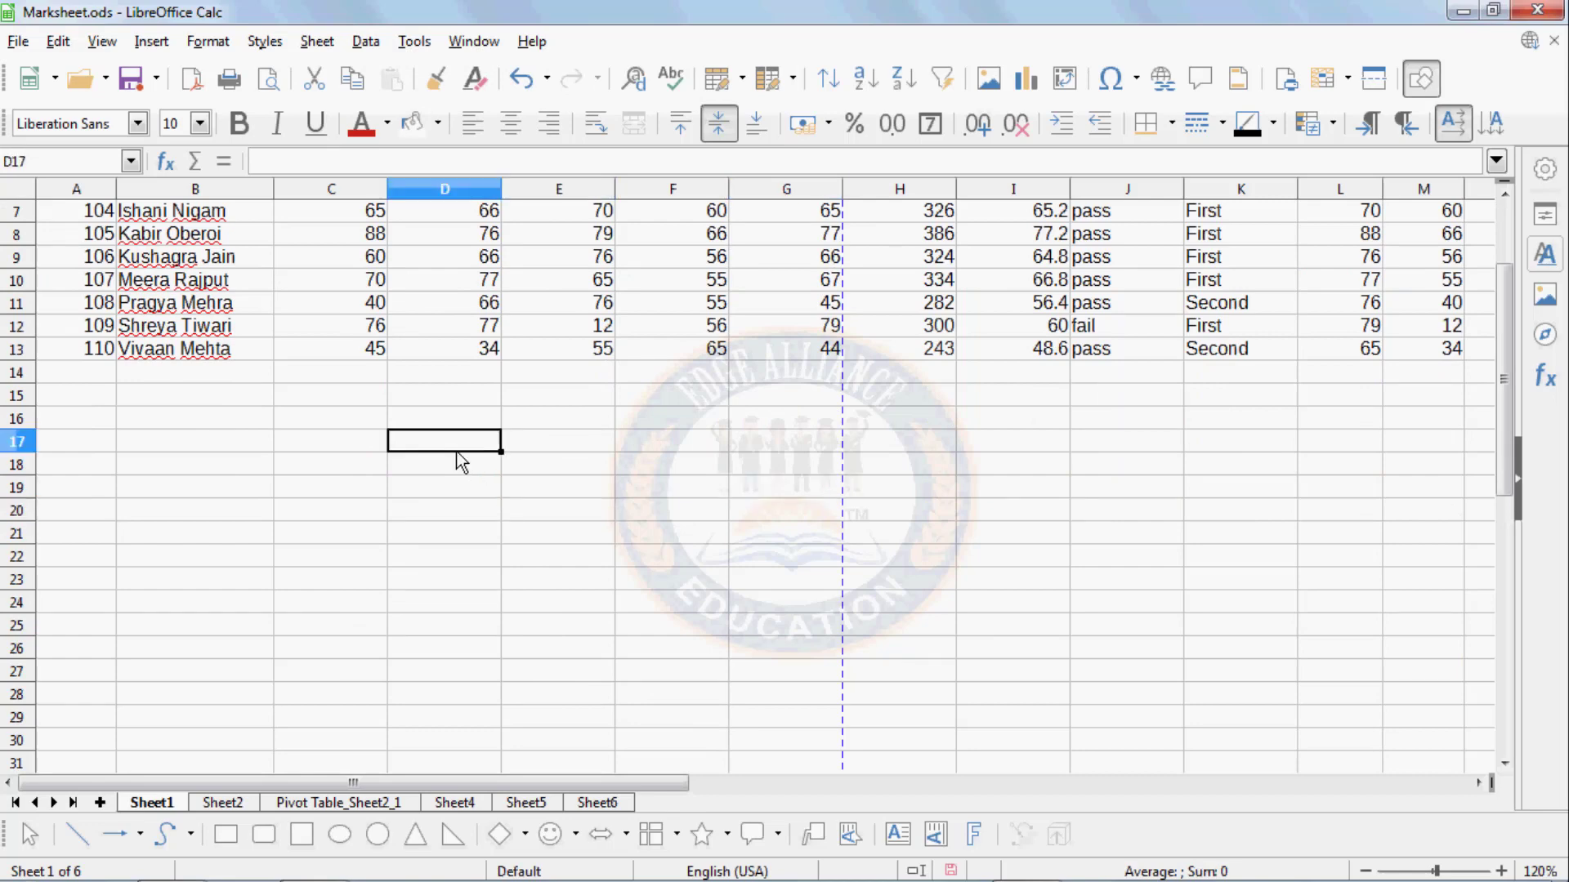
pyautogui.write('5')
pyautogui.press('Return')
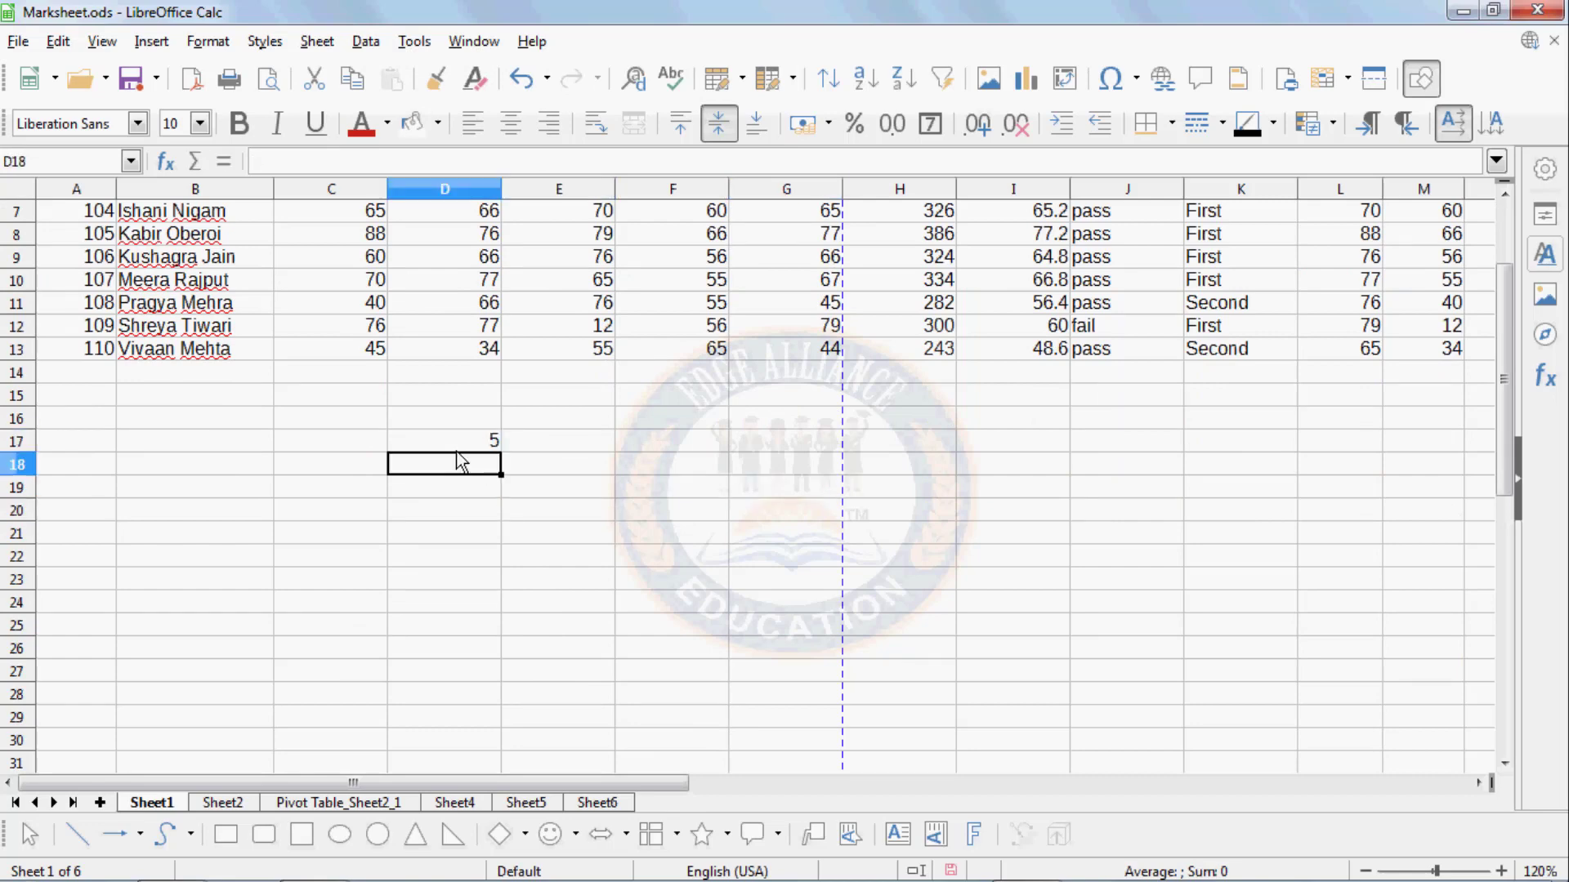
pyautogui.write('0')
pyautogui.press('Return')
pyautogui.click(457, 464)
pyautogui.write('10')
pyautogui.press('Return')
pyautogui.write('6')
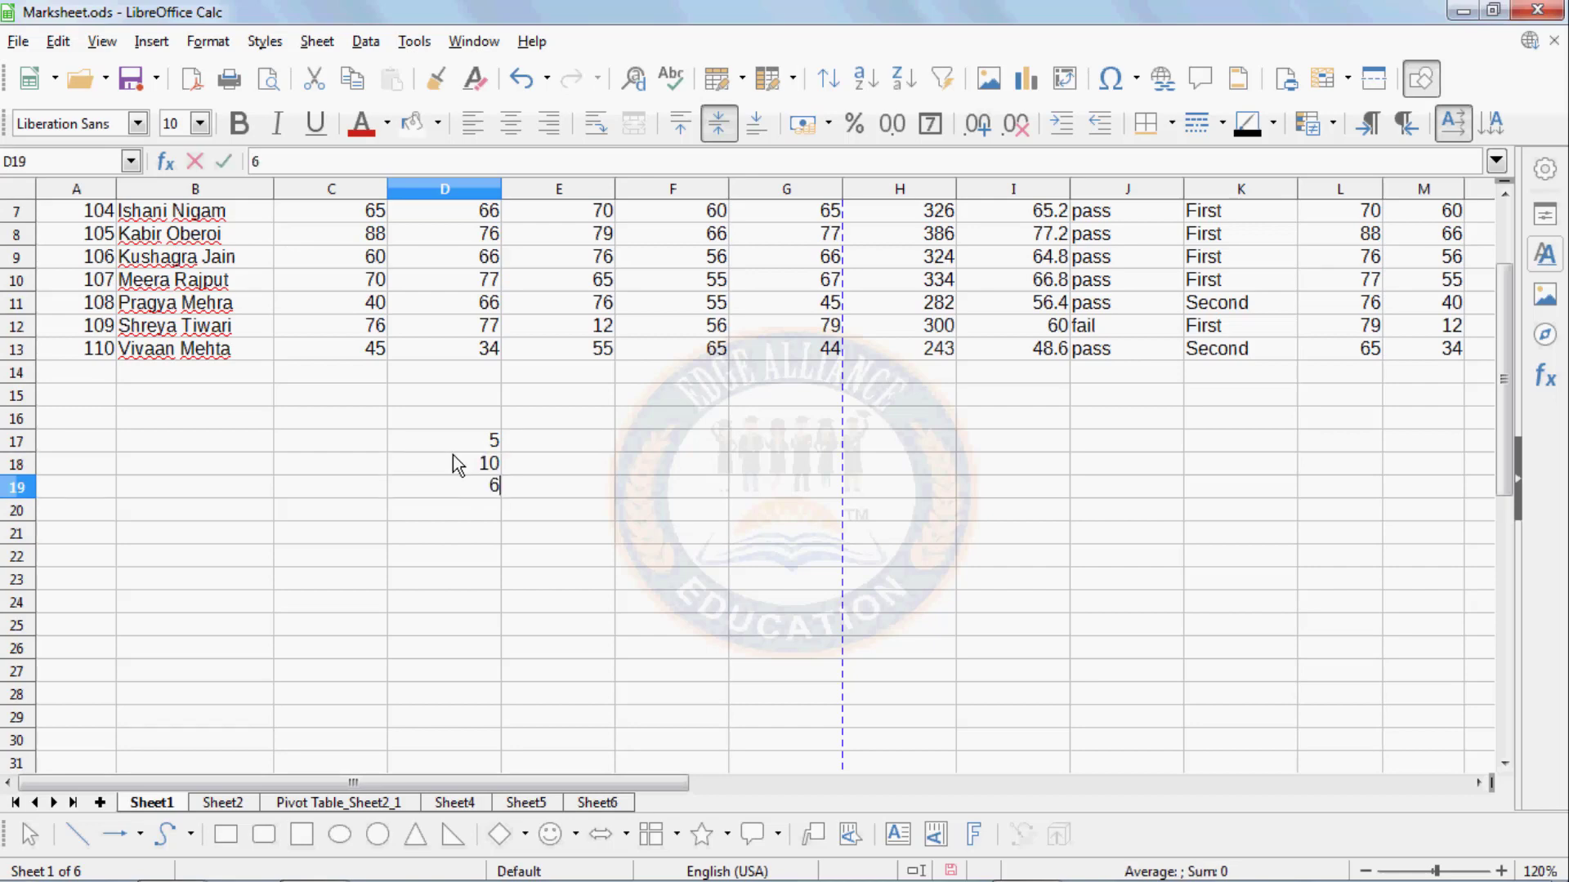
pyautogui.press('Return')
# - Continue the number column with 27, 15 and 30 in cells D20 to D22
pyautogui.write('27')
pyautogui.press('Return')
pyautogui.write('1')
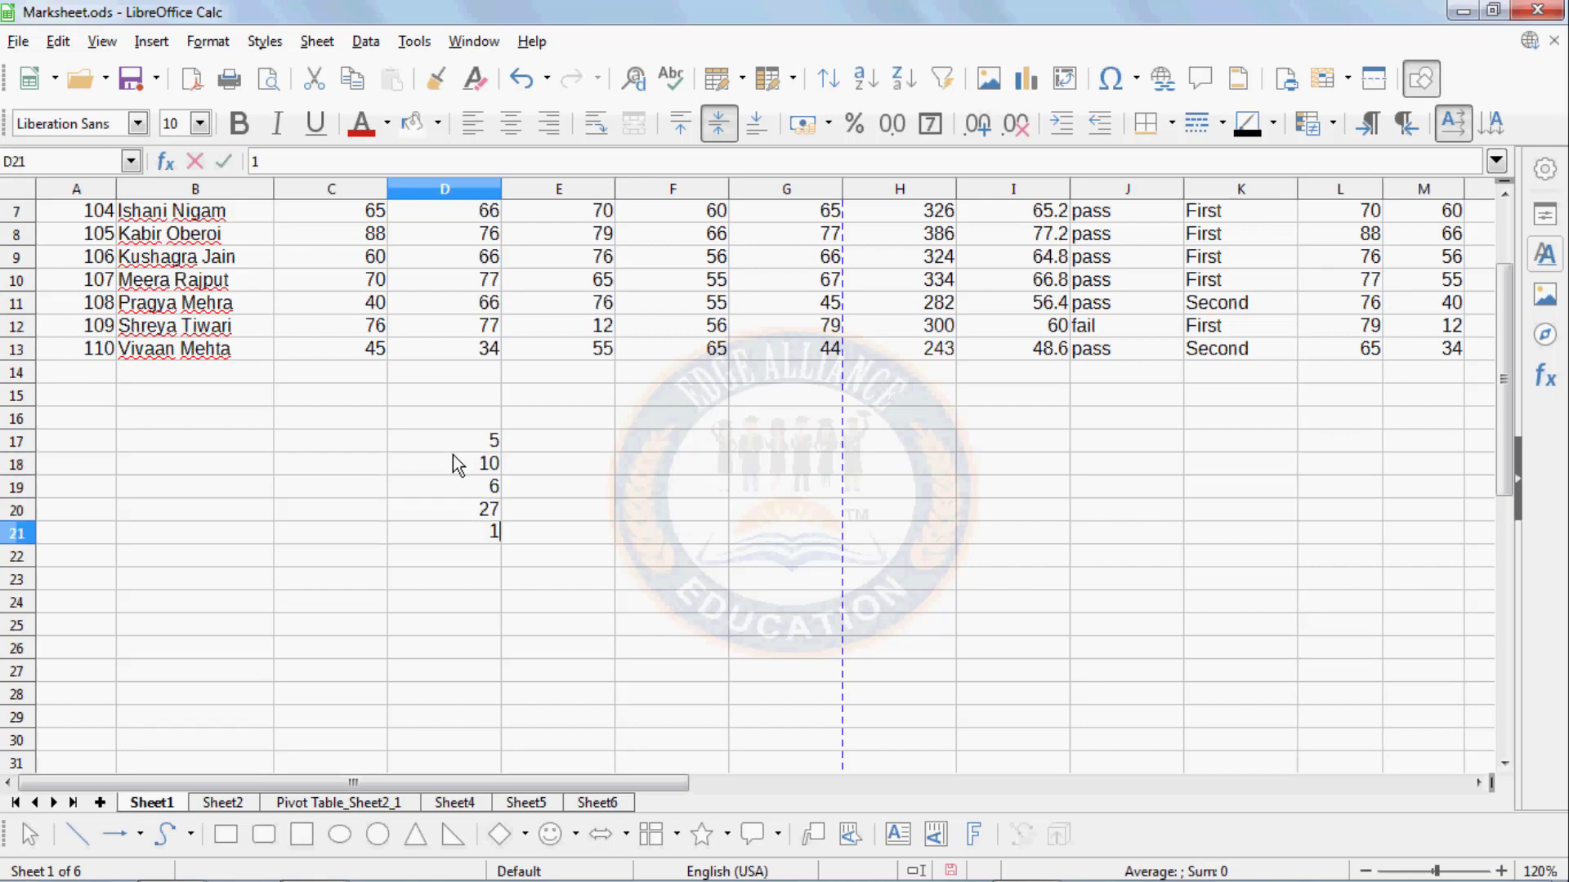
pyautogui.write('5')
pyautogui.press('Return')
pyautogui.write('30')
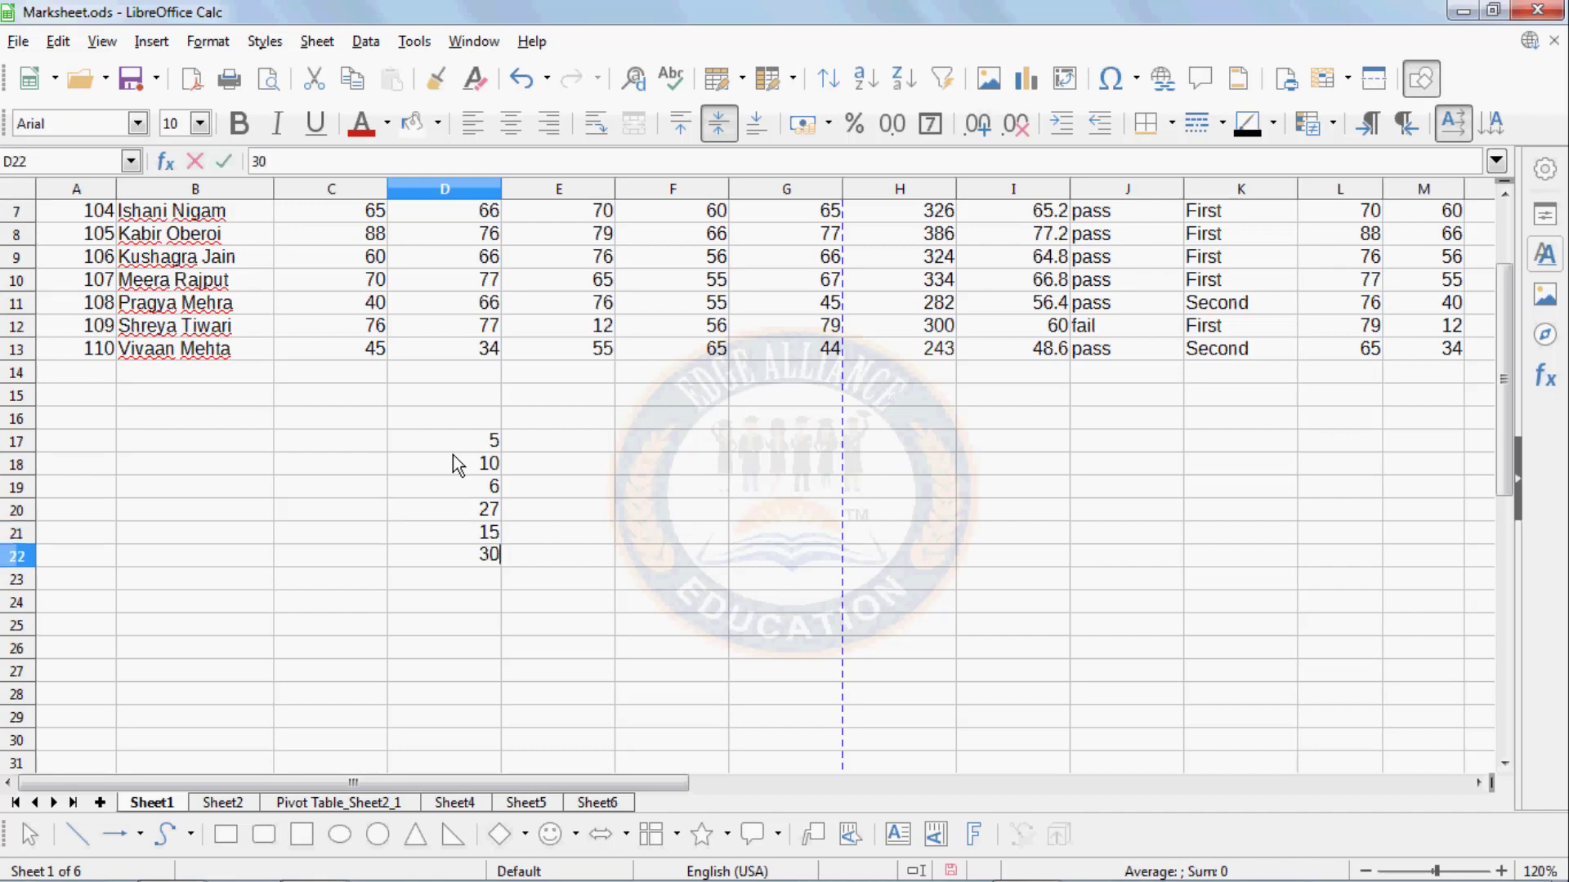
pyautogui.press('Return')
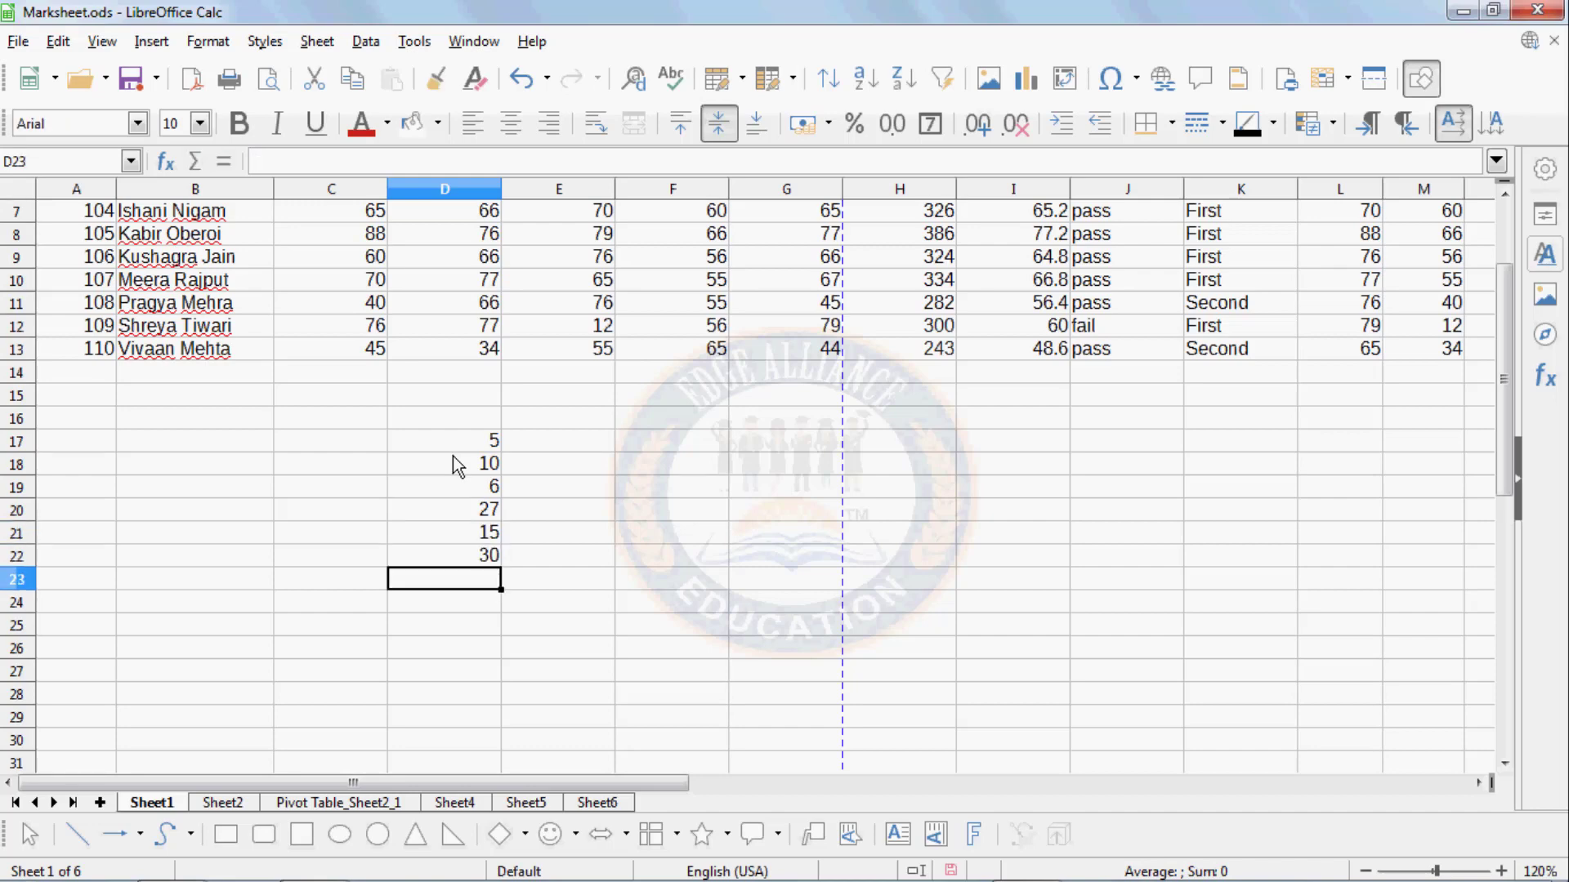
# - Sum the number column D17:D22 in cell D24 with a SUM formula, and select the result cell
pyautogui.click(468, 598)
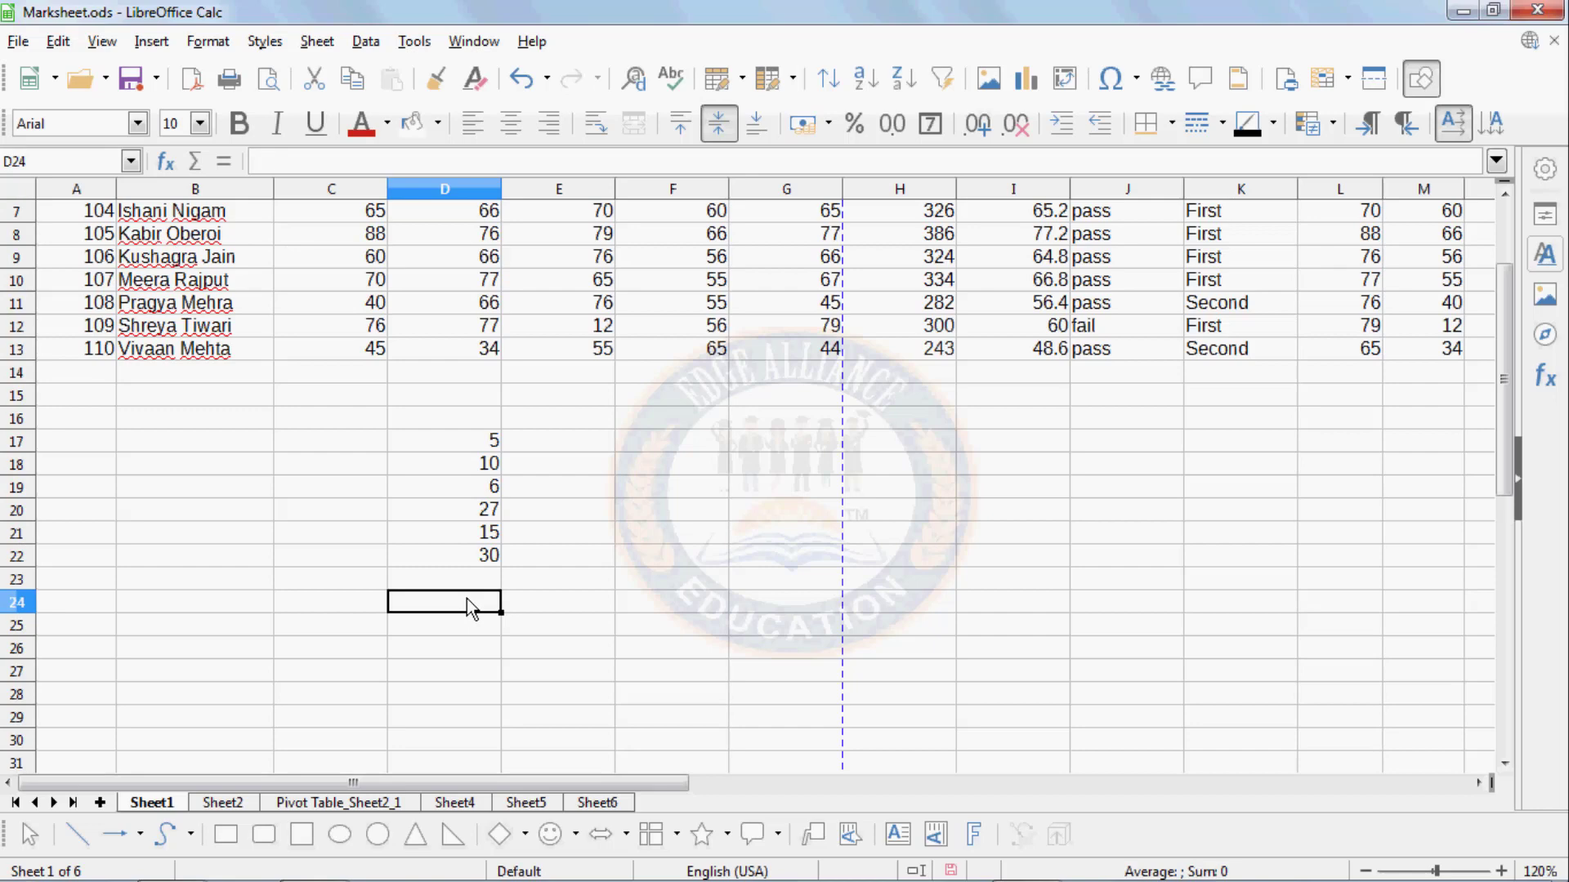
pyautogui.write('=')
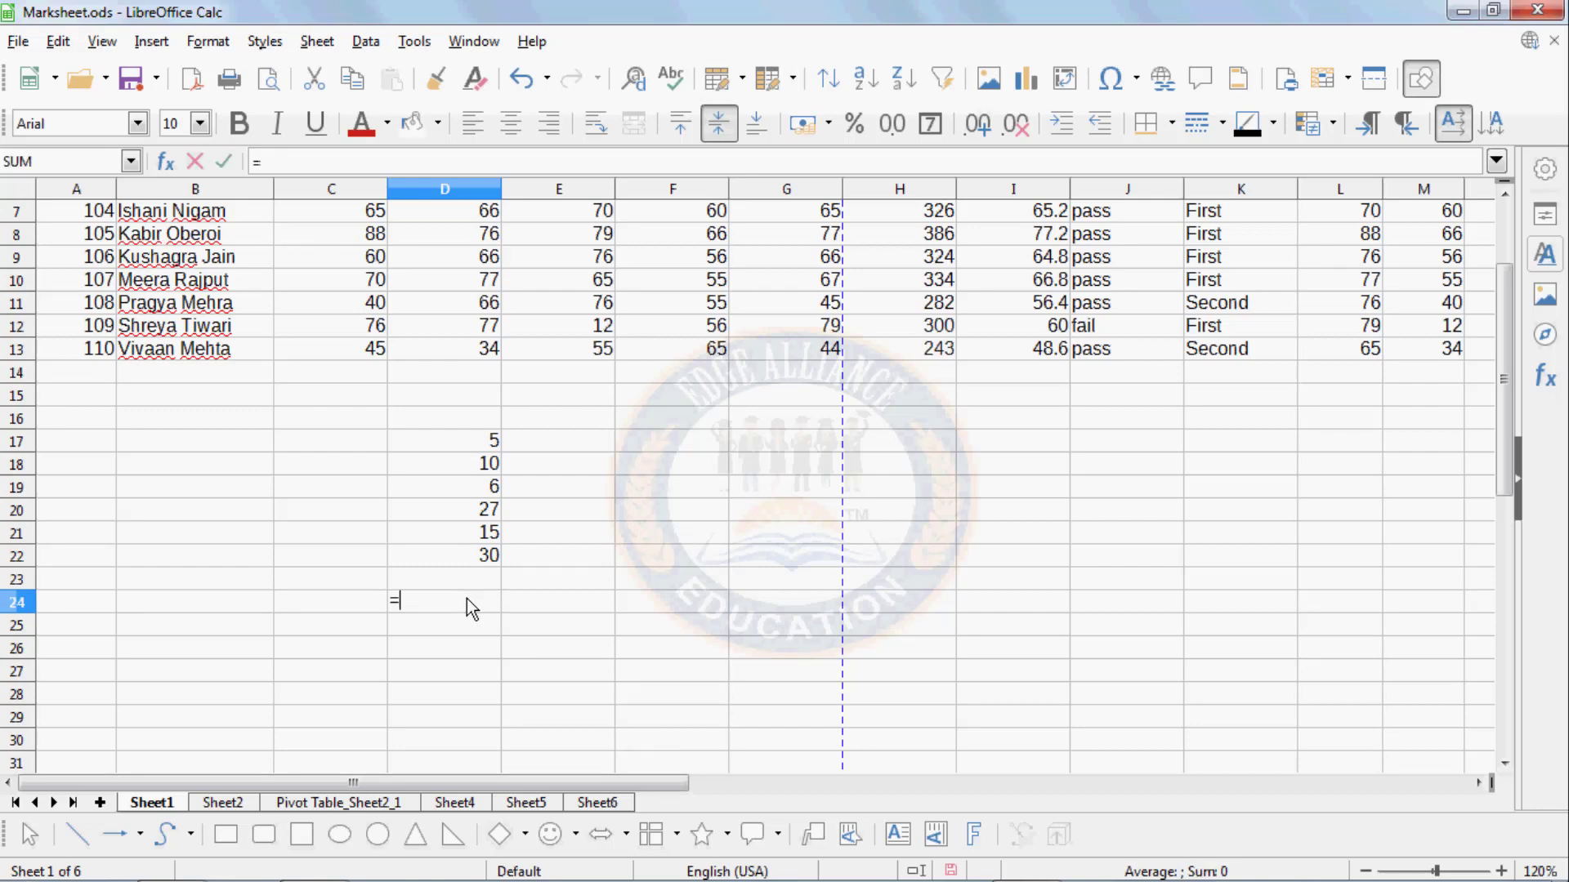
pyautogui.write('sum')
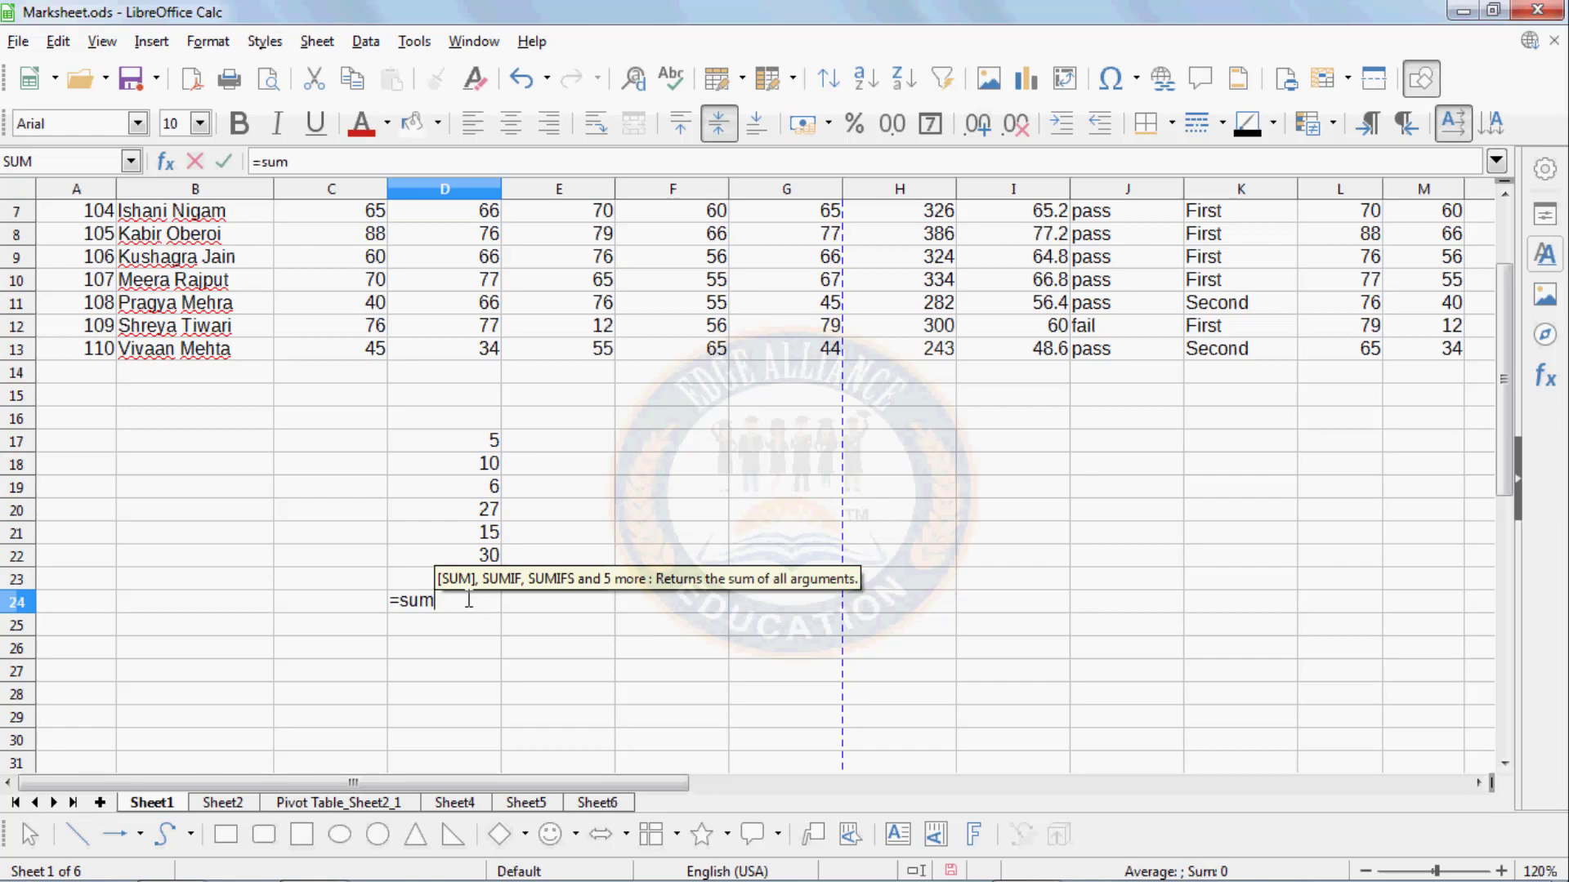
pyautogui.write('(')
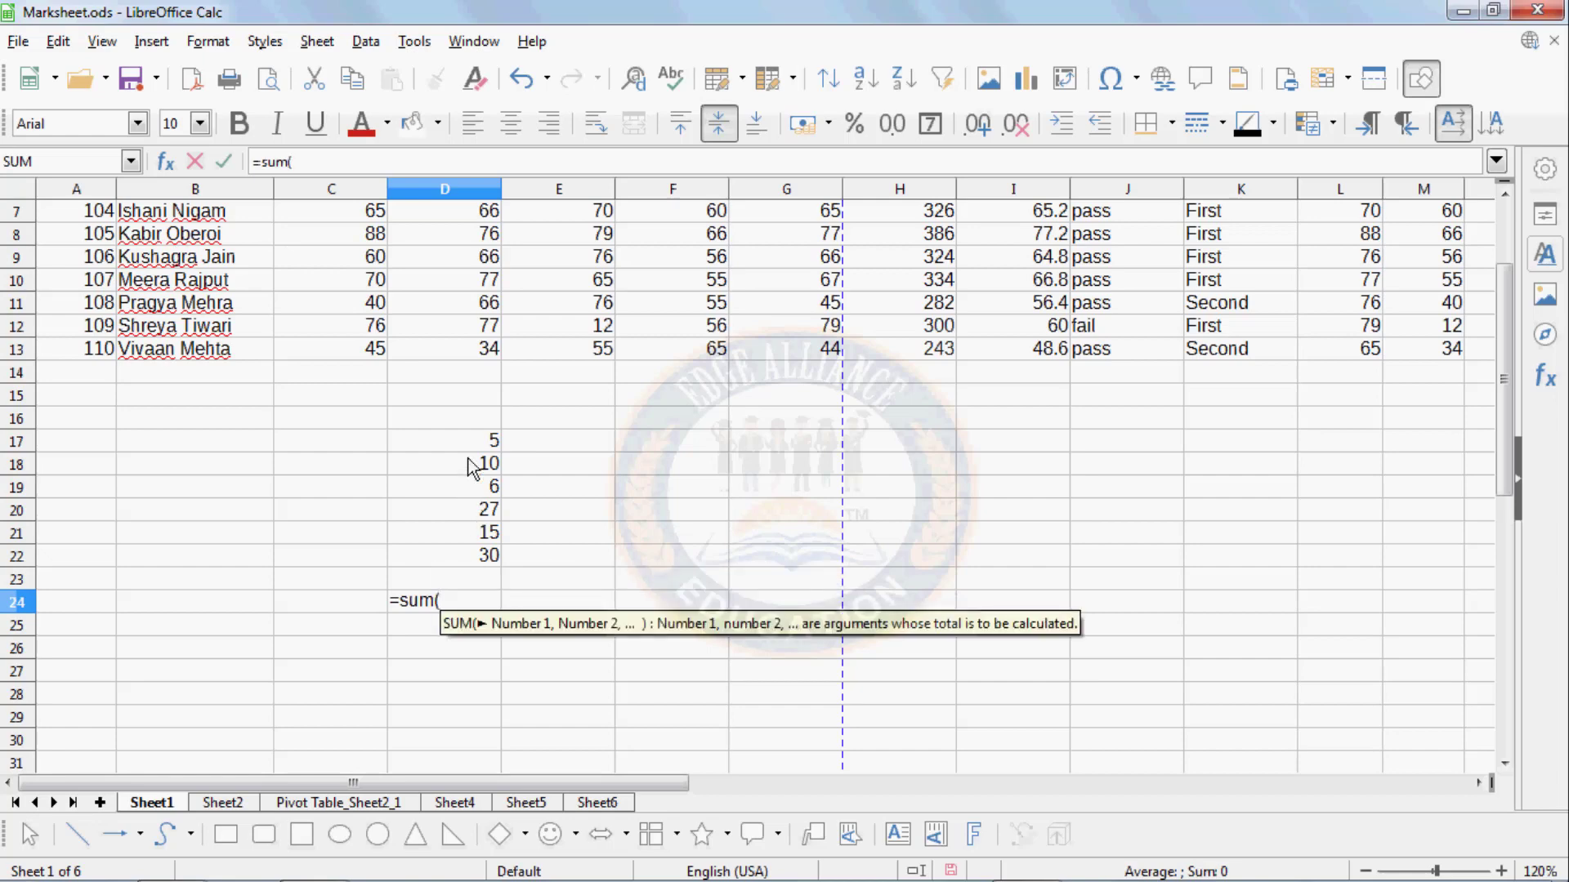
pyautogui.moveTo(472, 441); pyautogui.dragTo(473, 568)
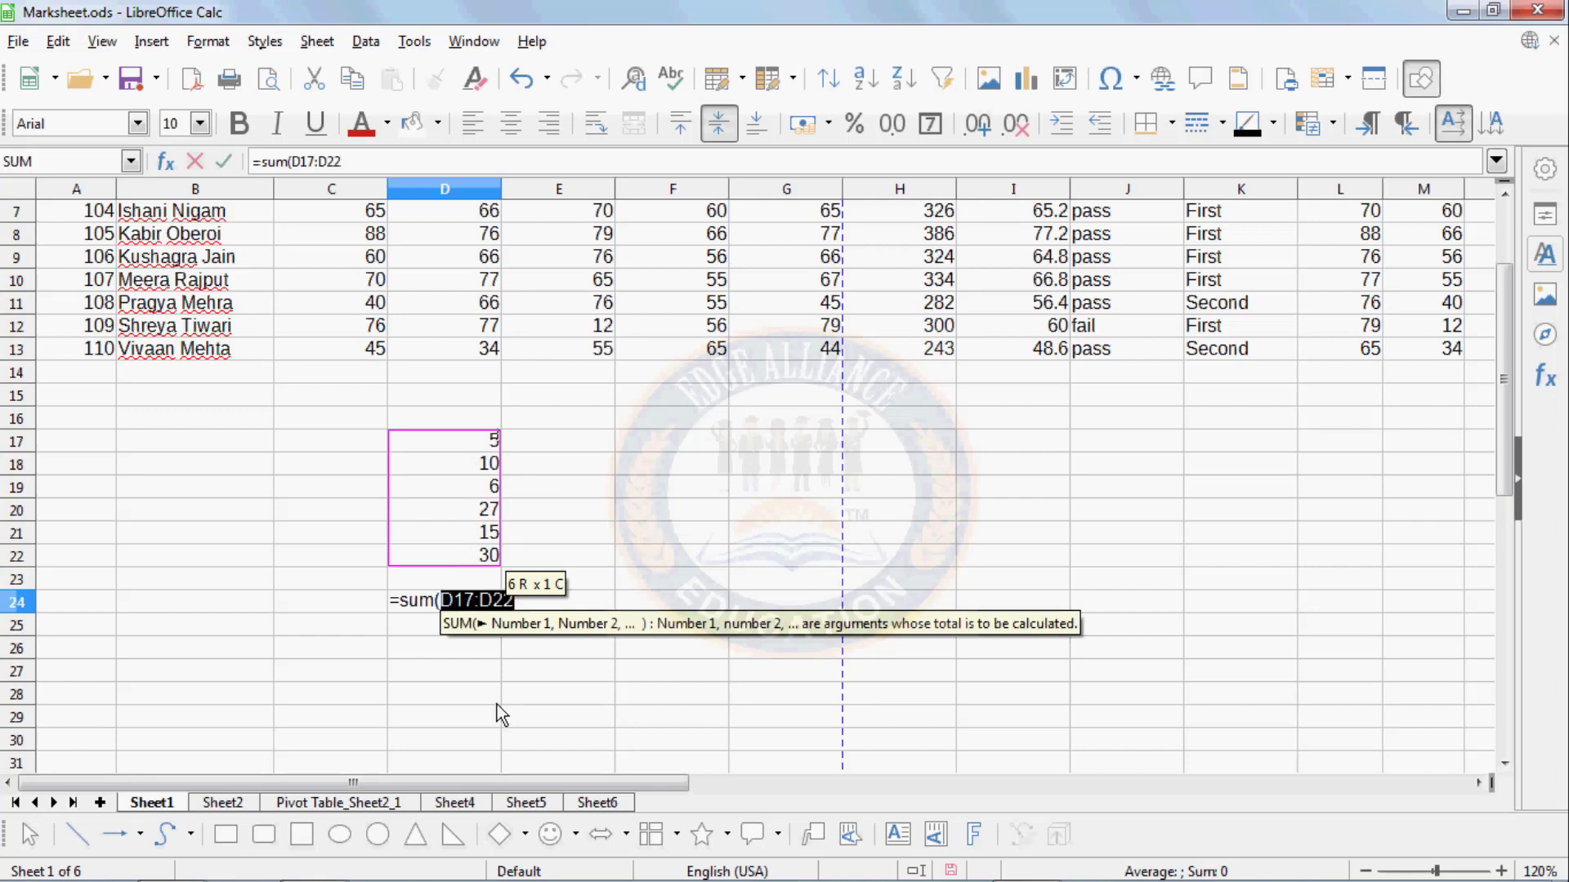
pyautogui.write(')')
pyautogui.press('Return')
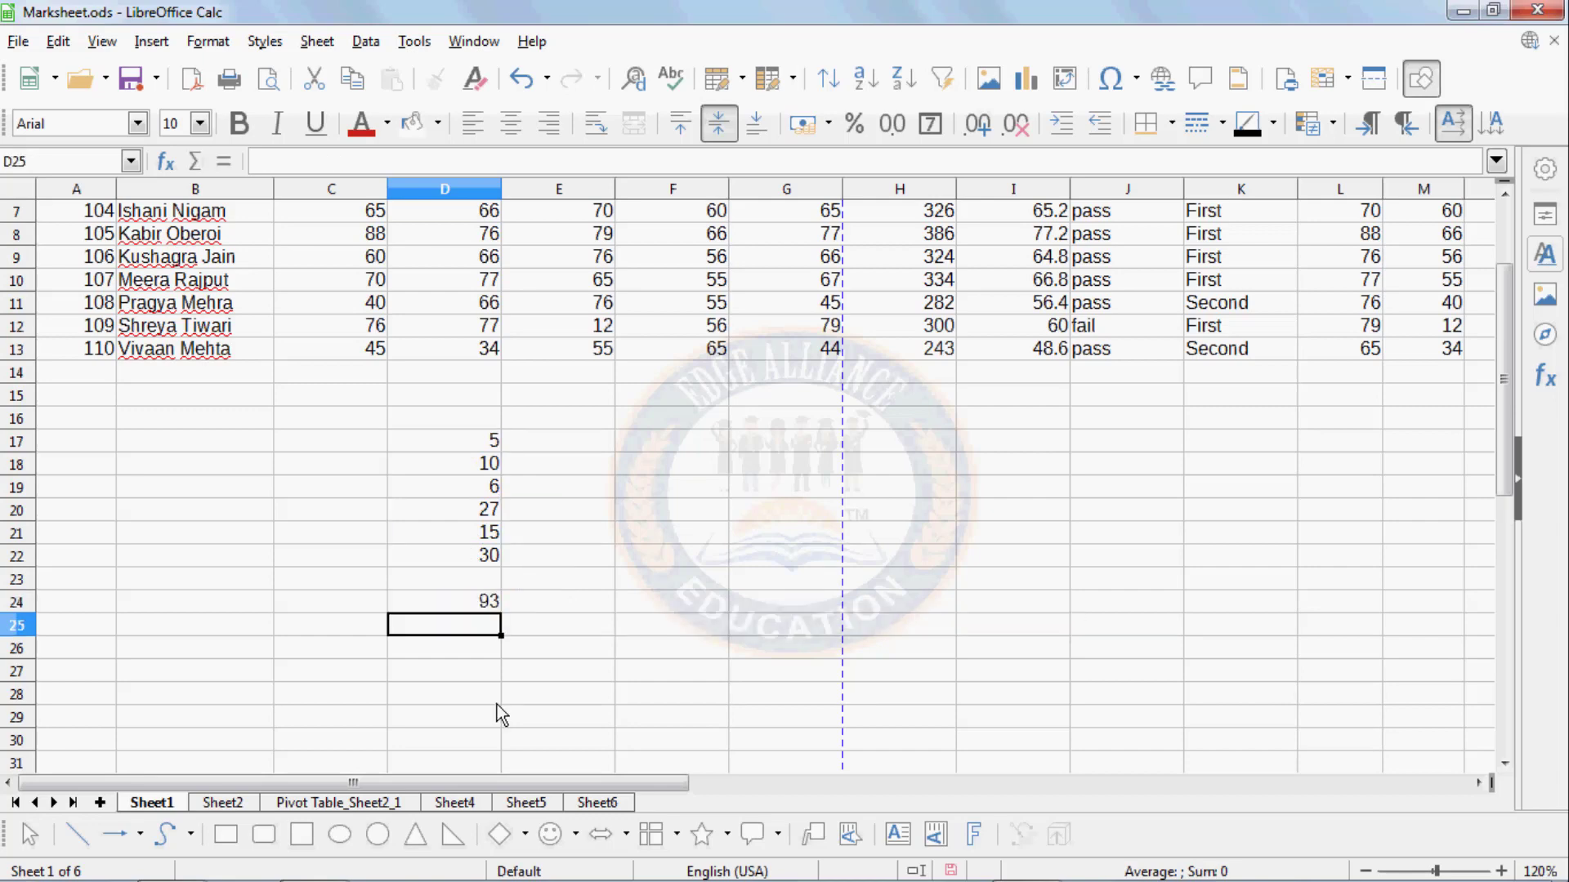
pyautogui.click(467, 607)
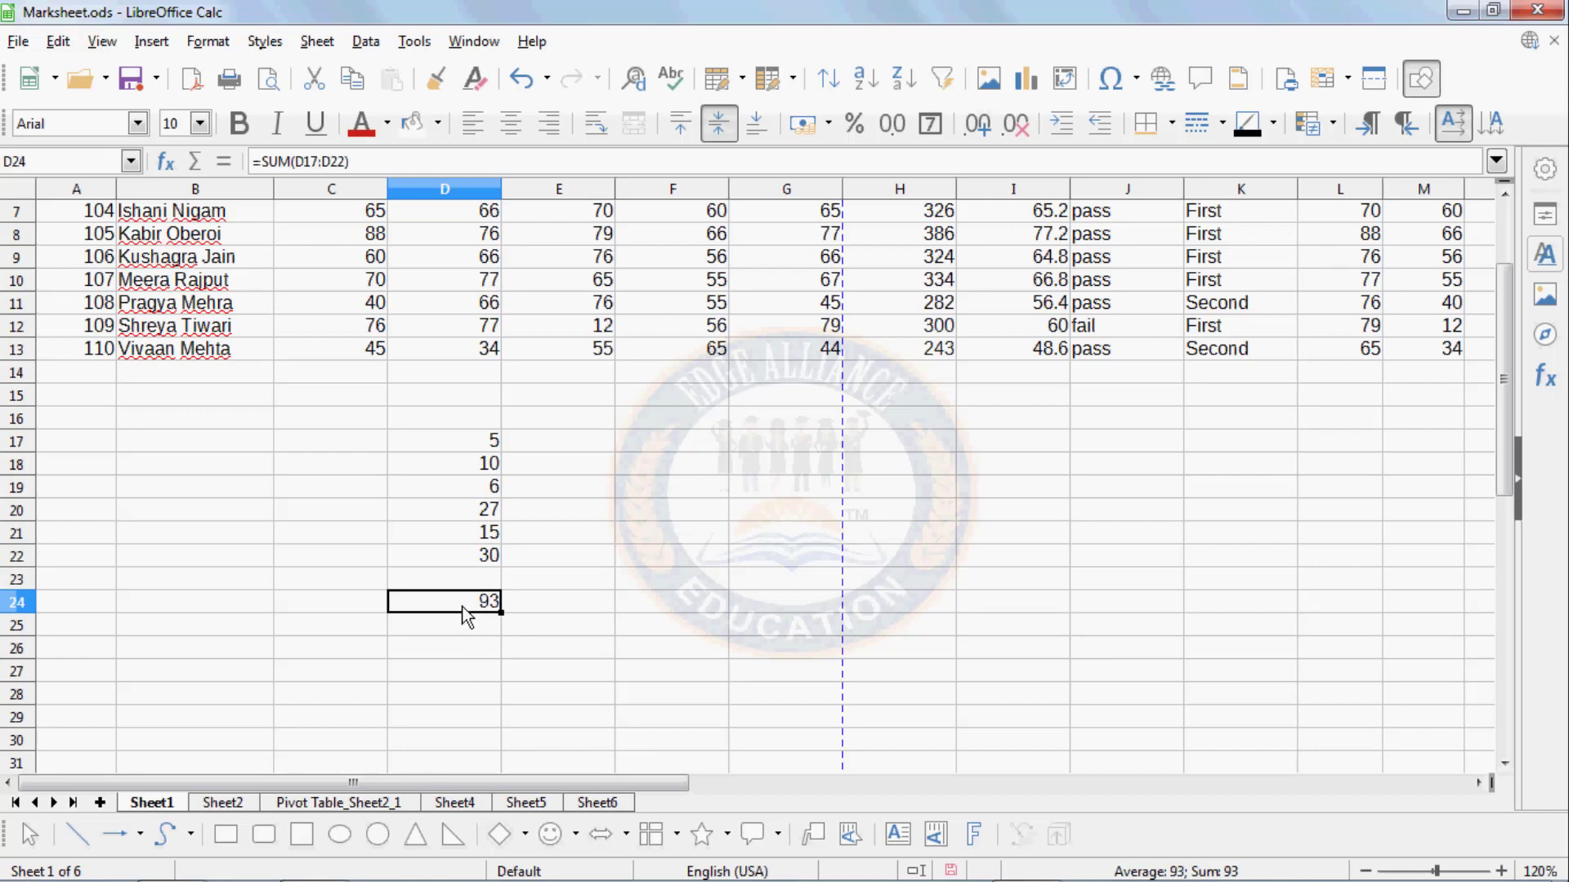
# - Change the number in cell D19 to 20 and the one in D17 to 50 with AutoCalculate enabled
pyautogui.click(459, 487)
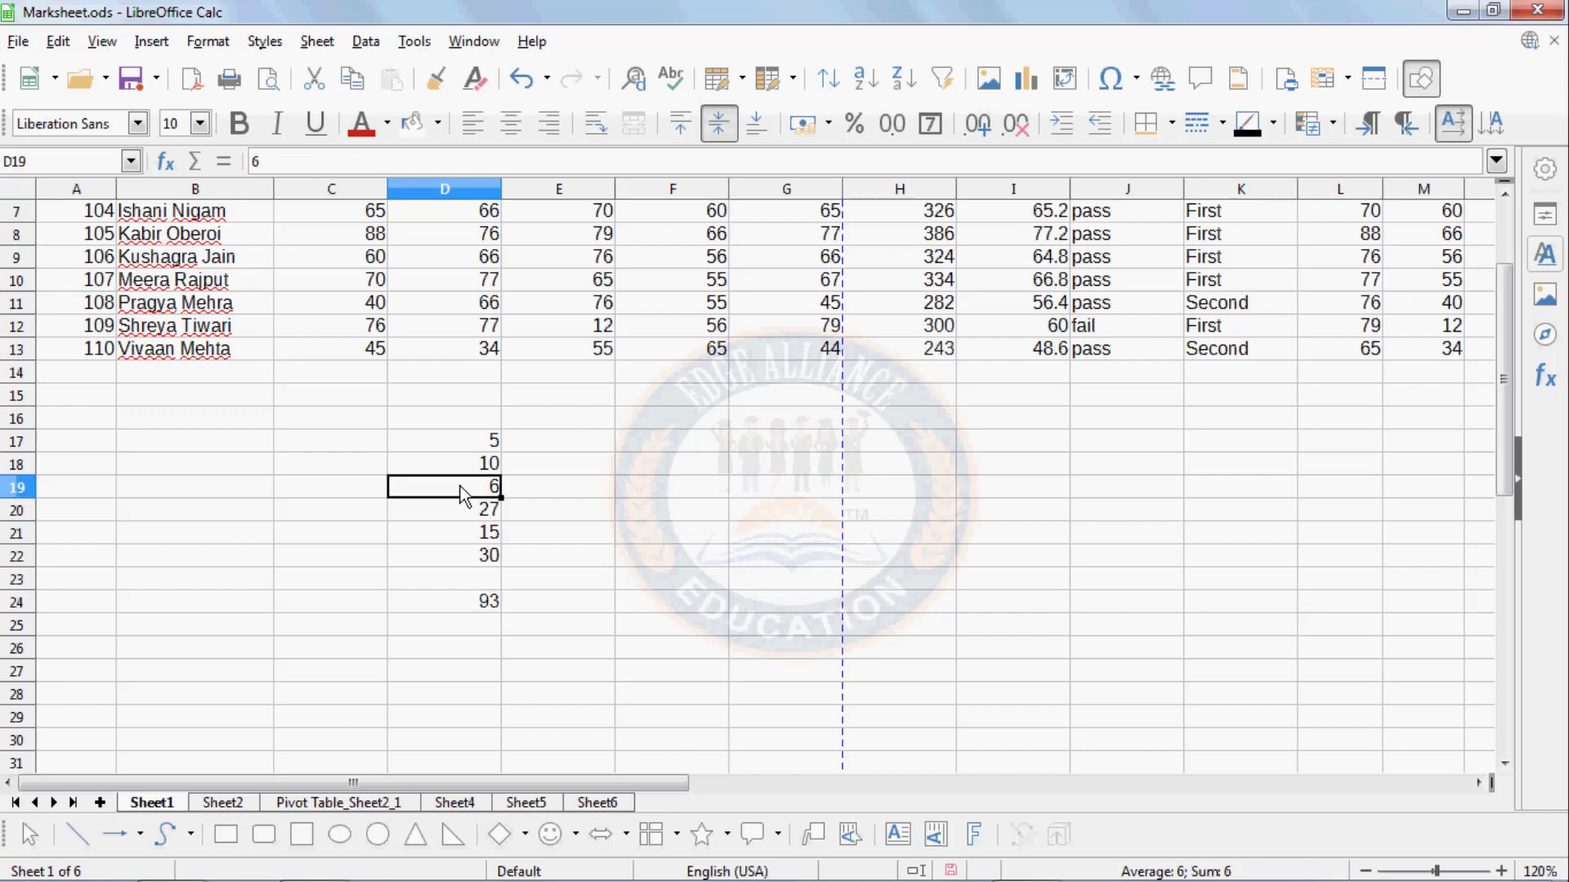
pyautogui.write('2')
pyautogui.write('0')
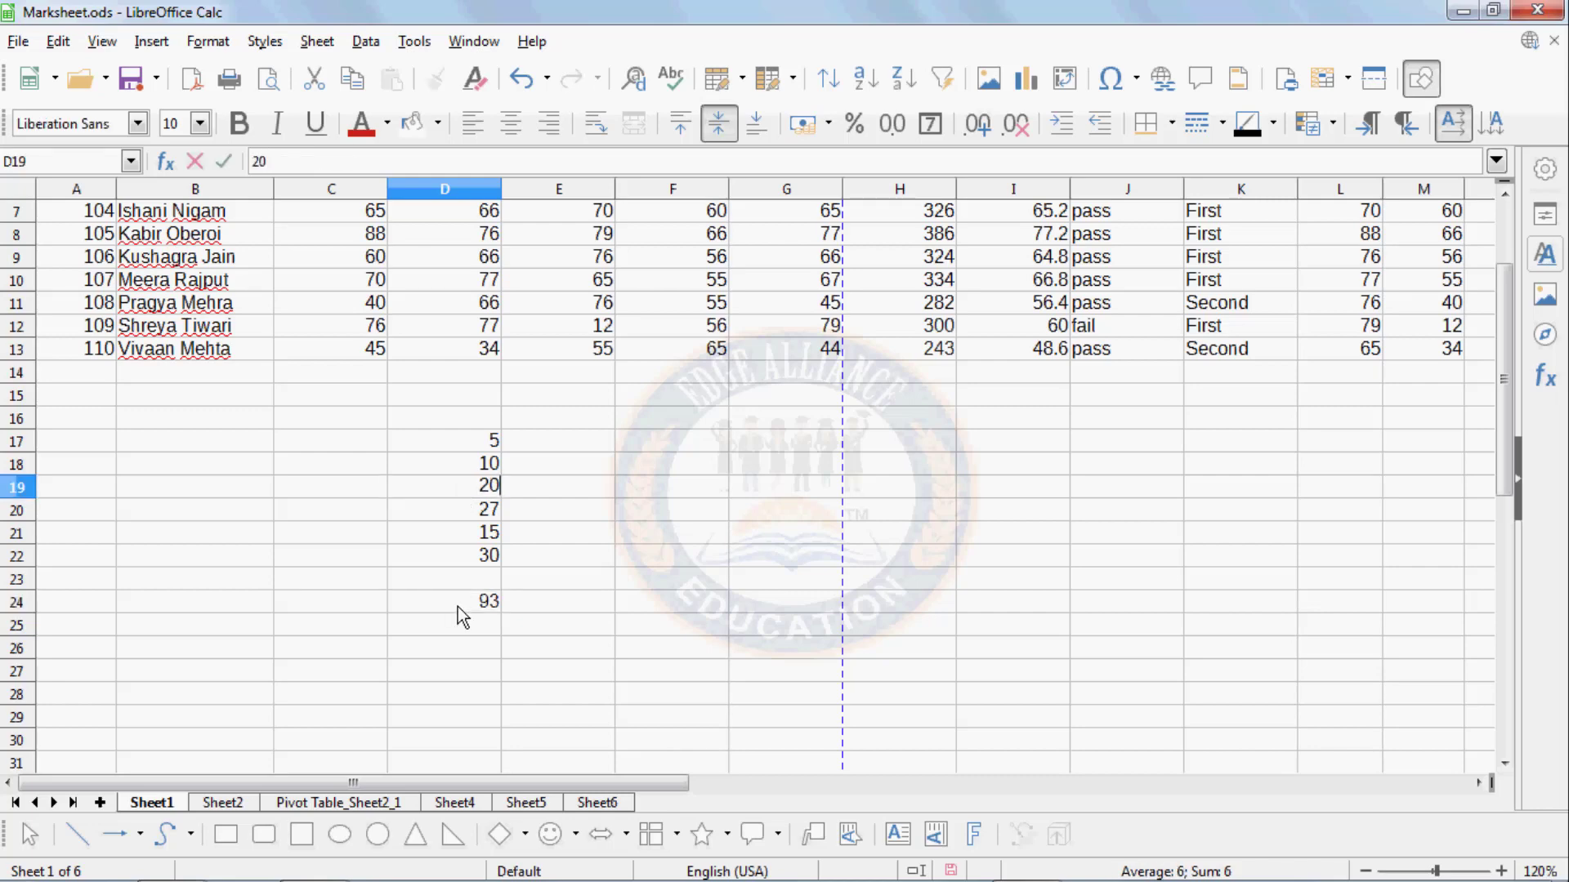
pyautogui.press('Return')
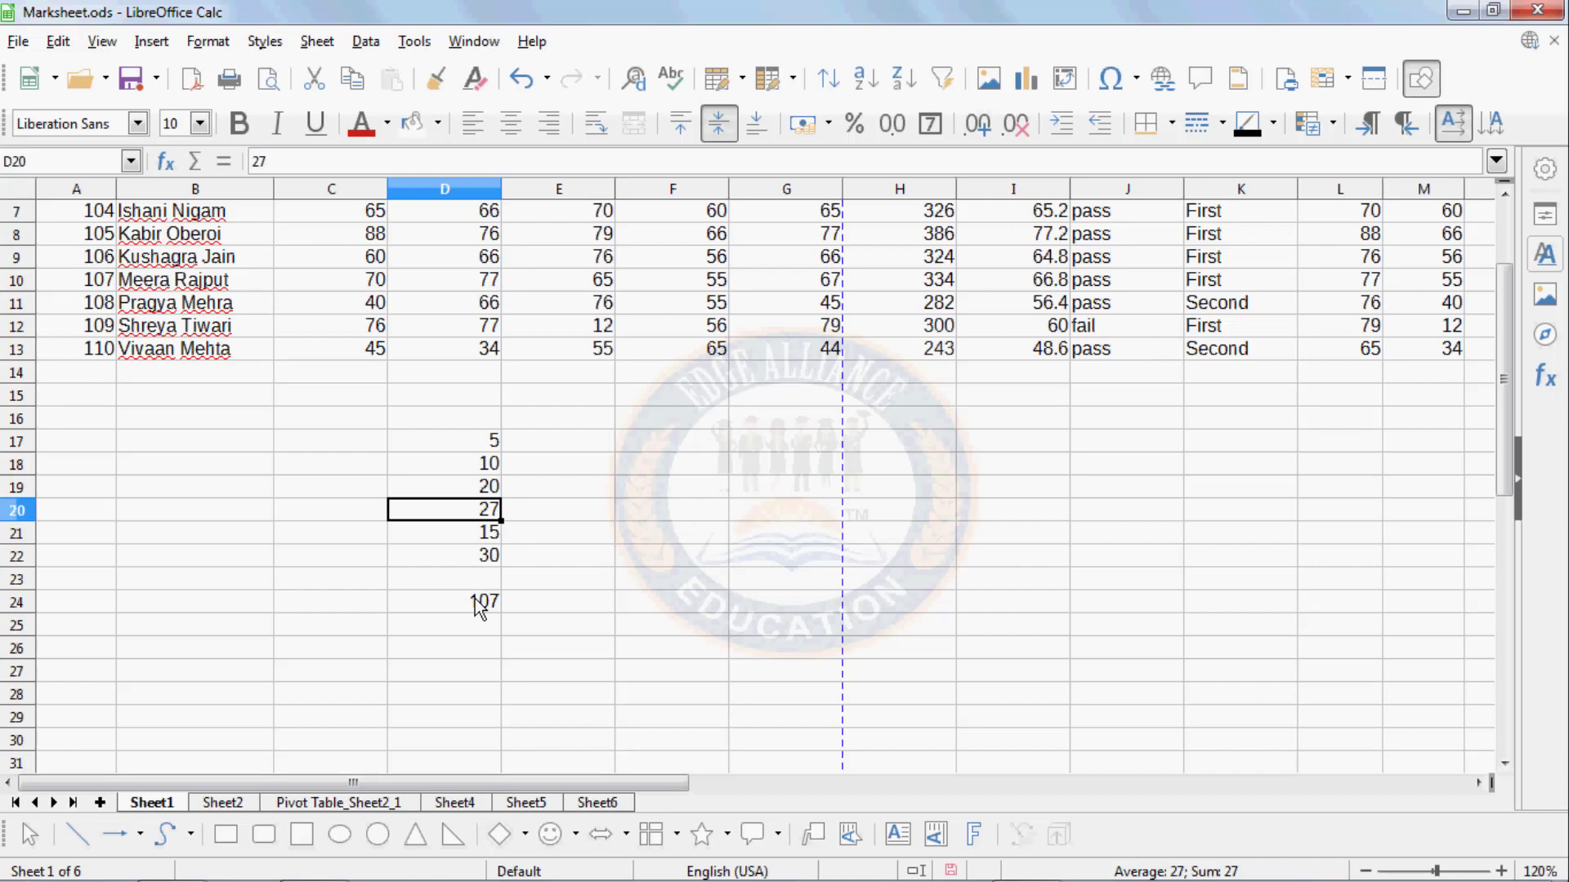
pyautogui.click(365, 41)
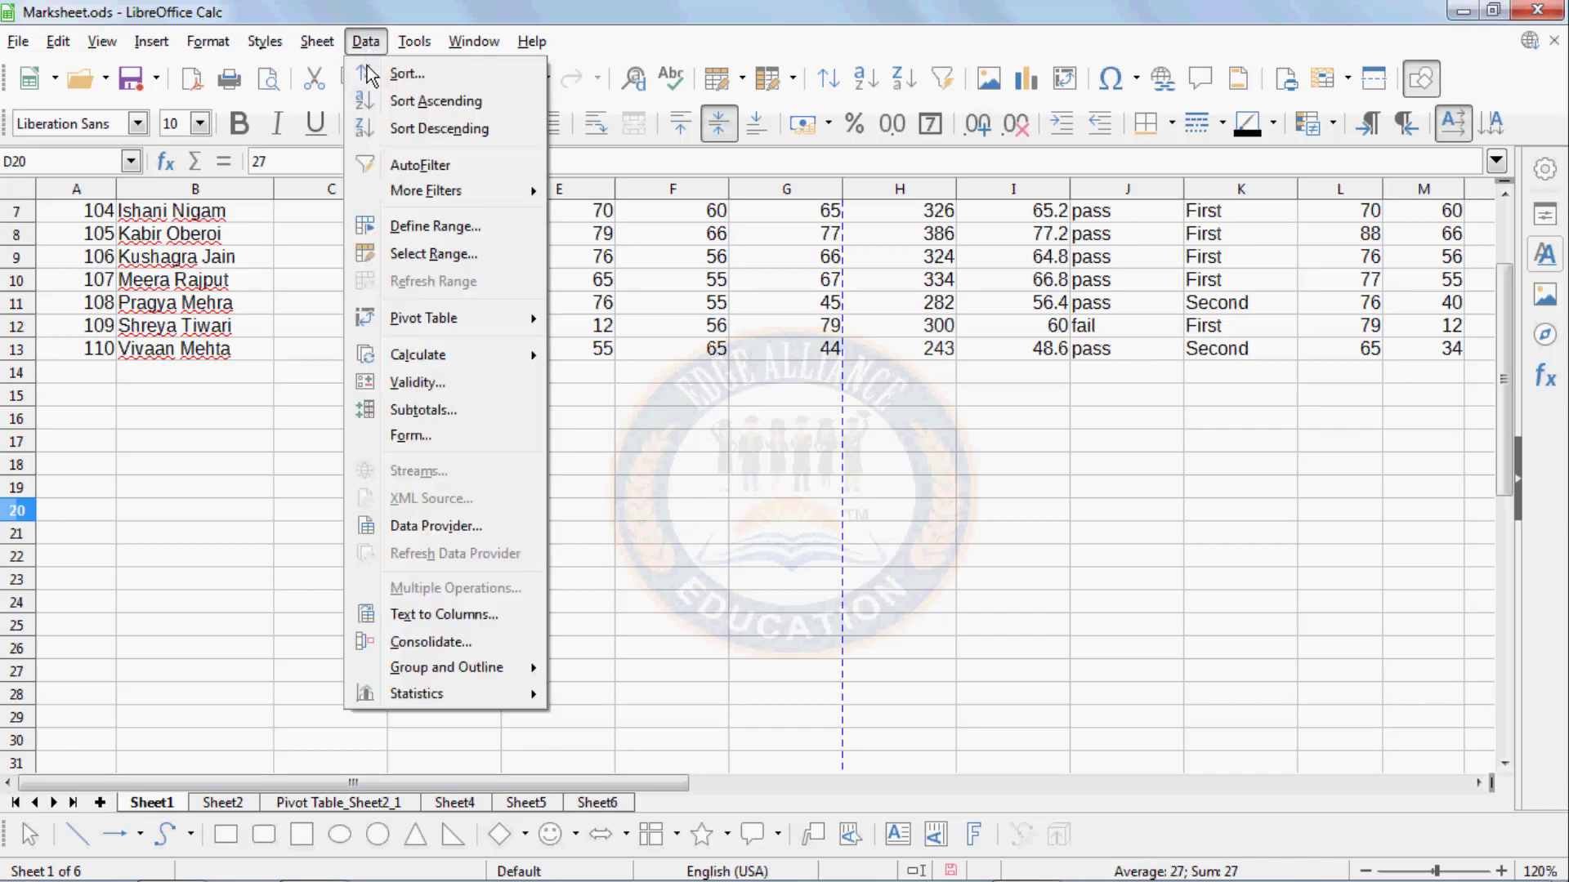
pyautogui.moveTo(418, 357)
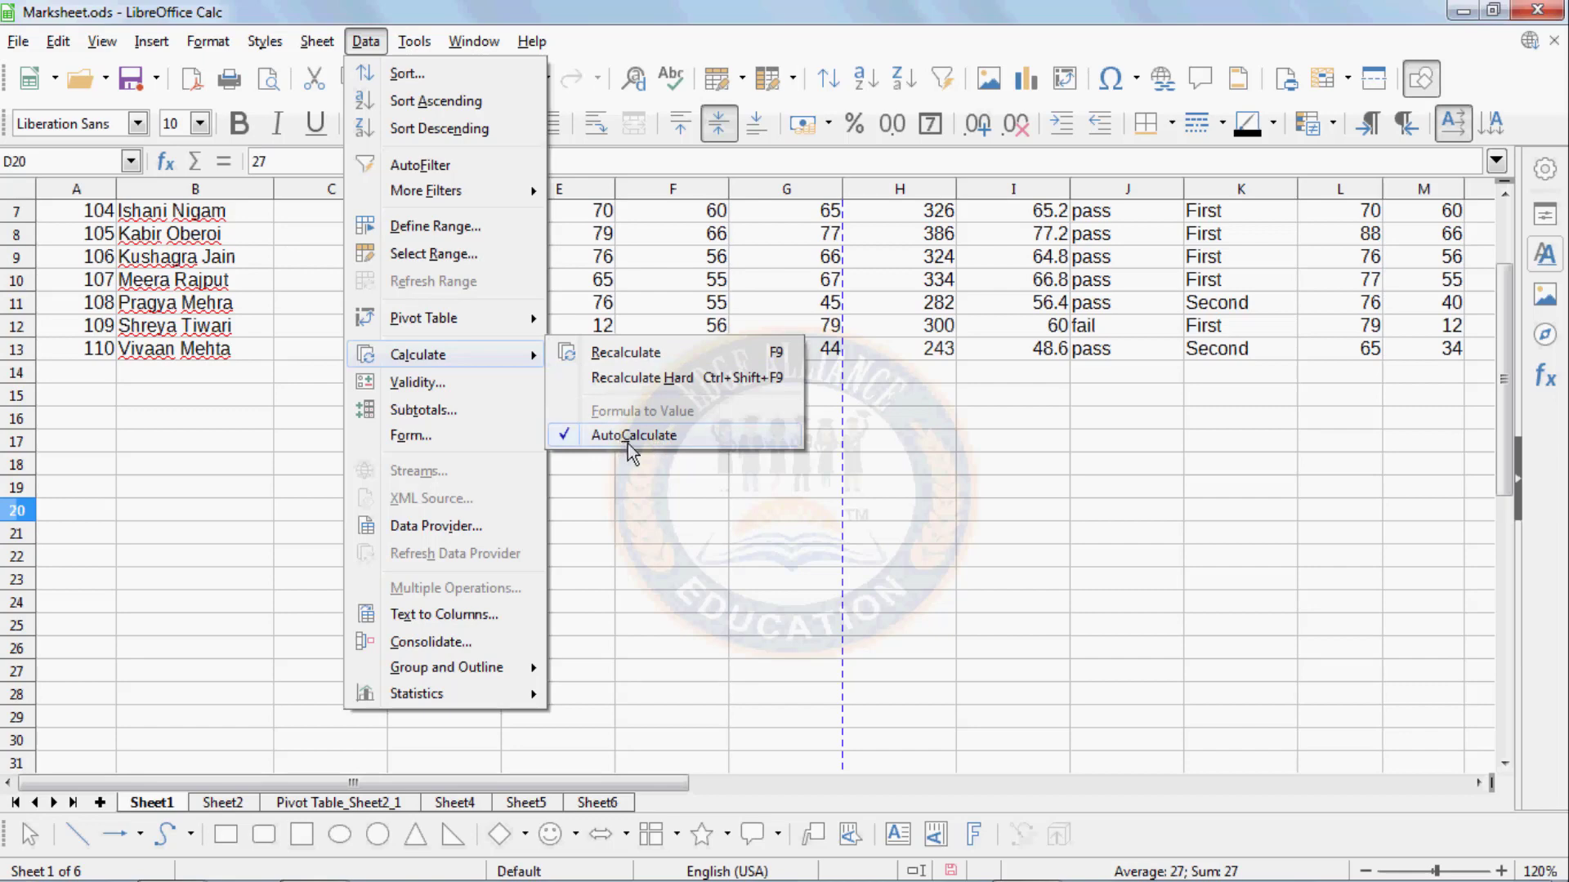
pyautogui.click(639, 554)
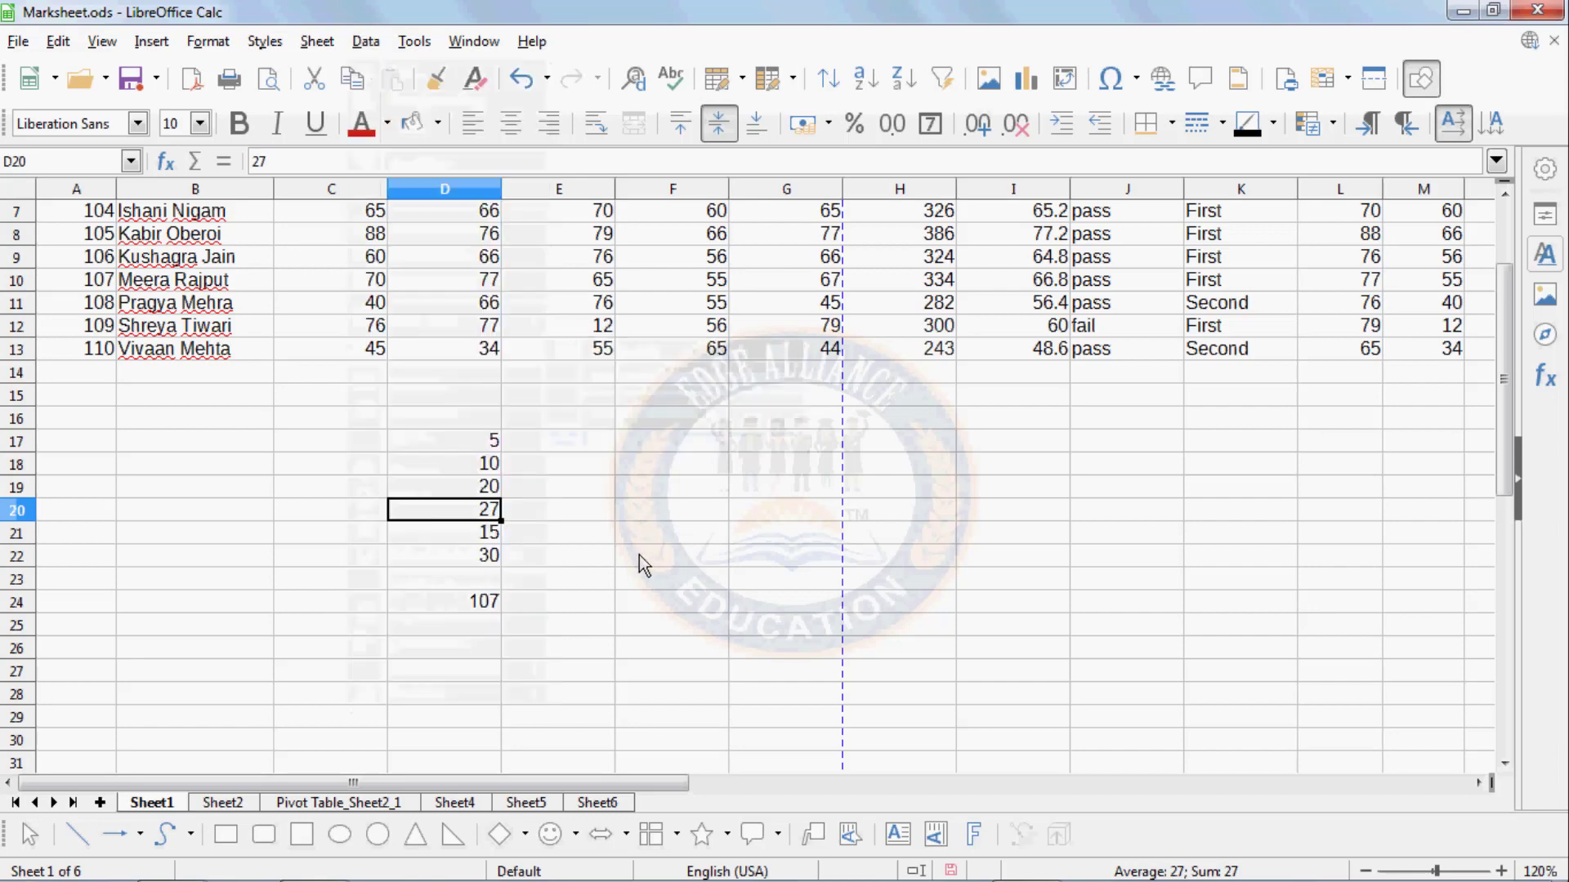
pyautogui.click(488, 449)
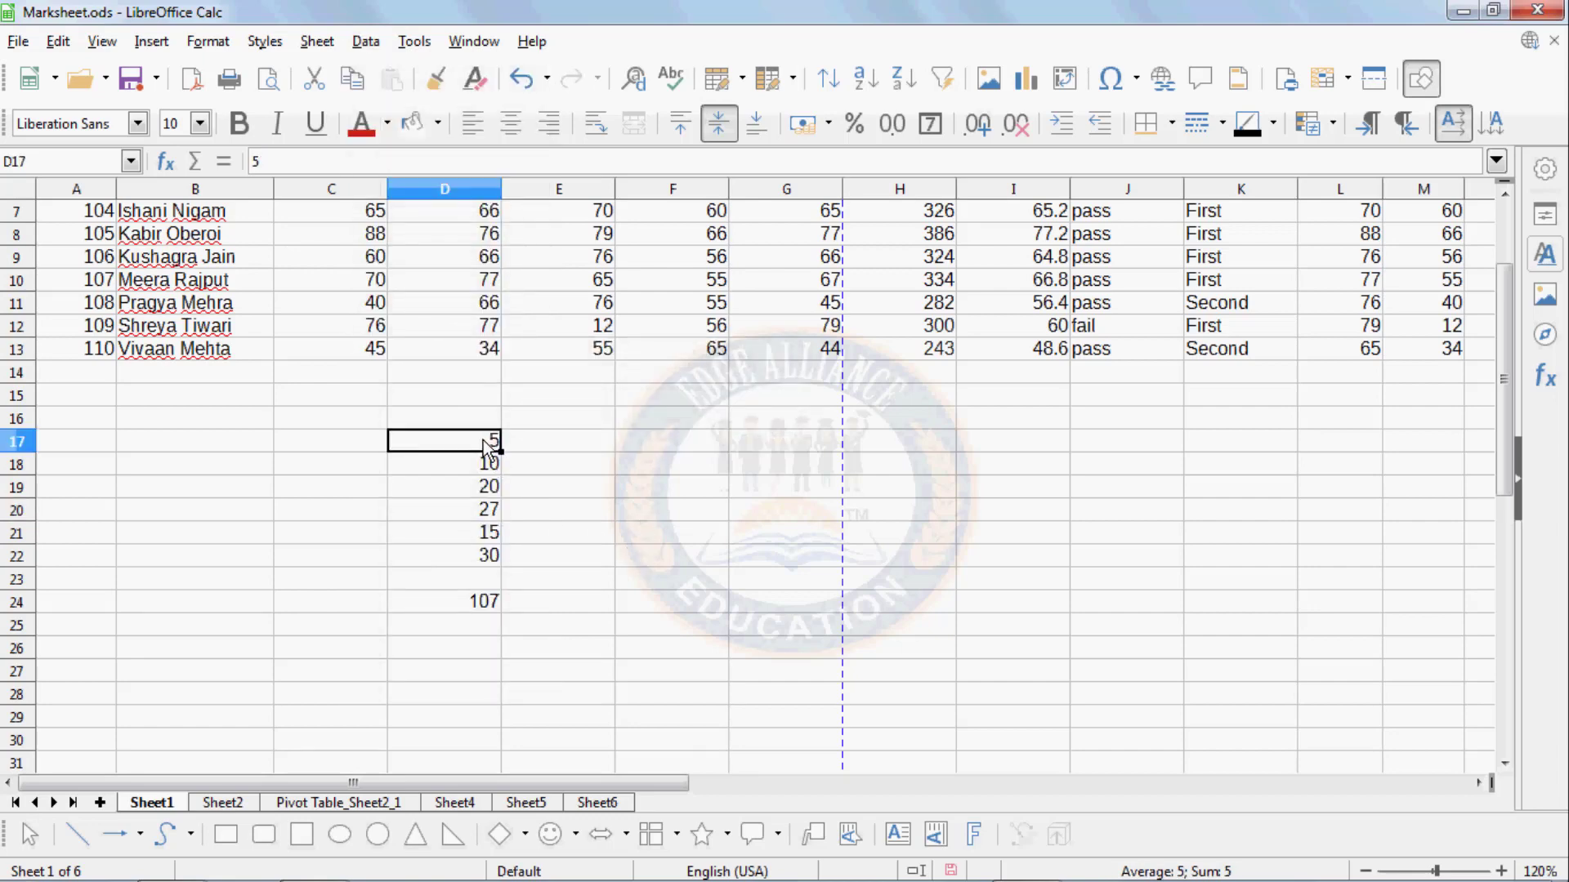
pyautogui.write('50')
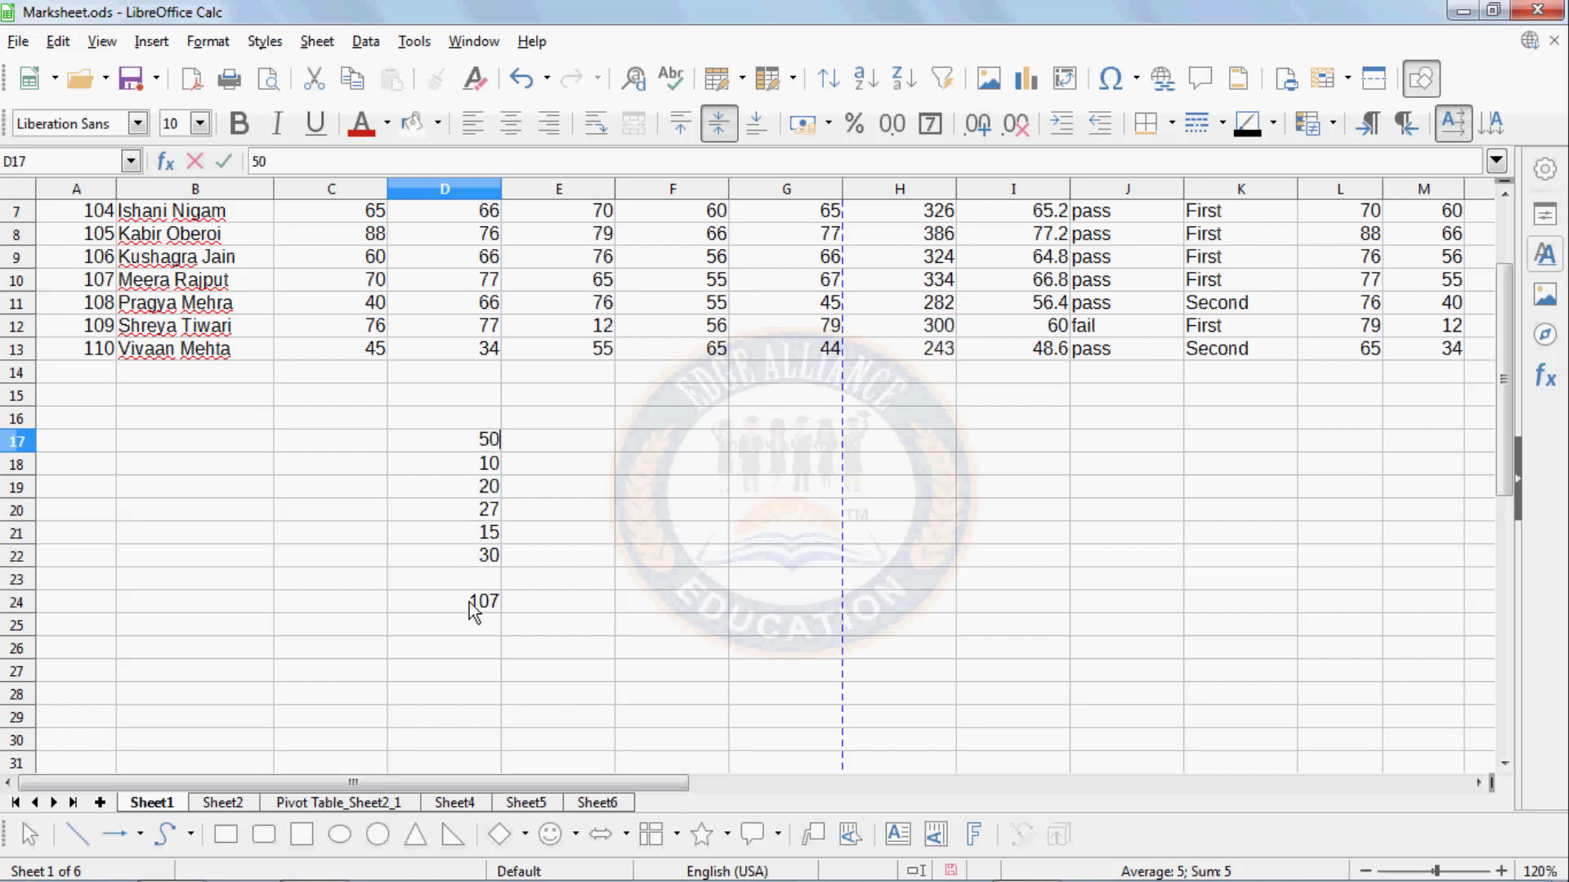
pyautogui.press('Return')
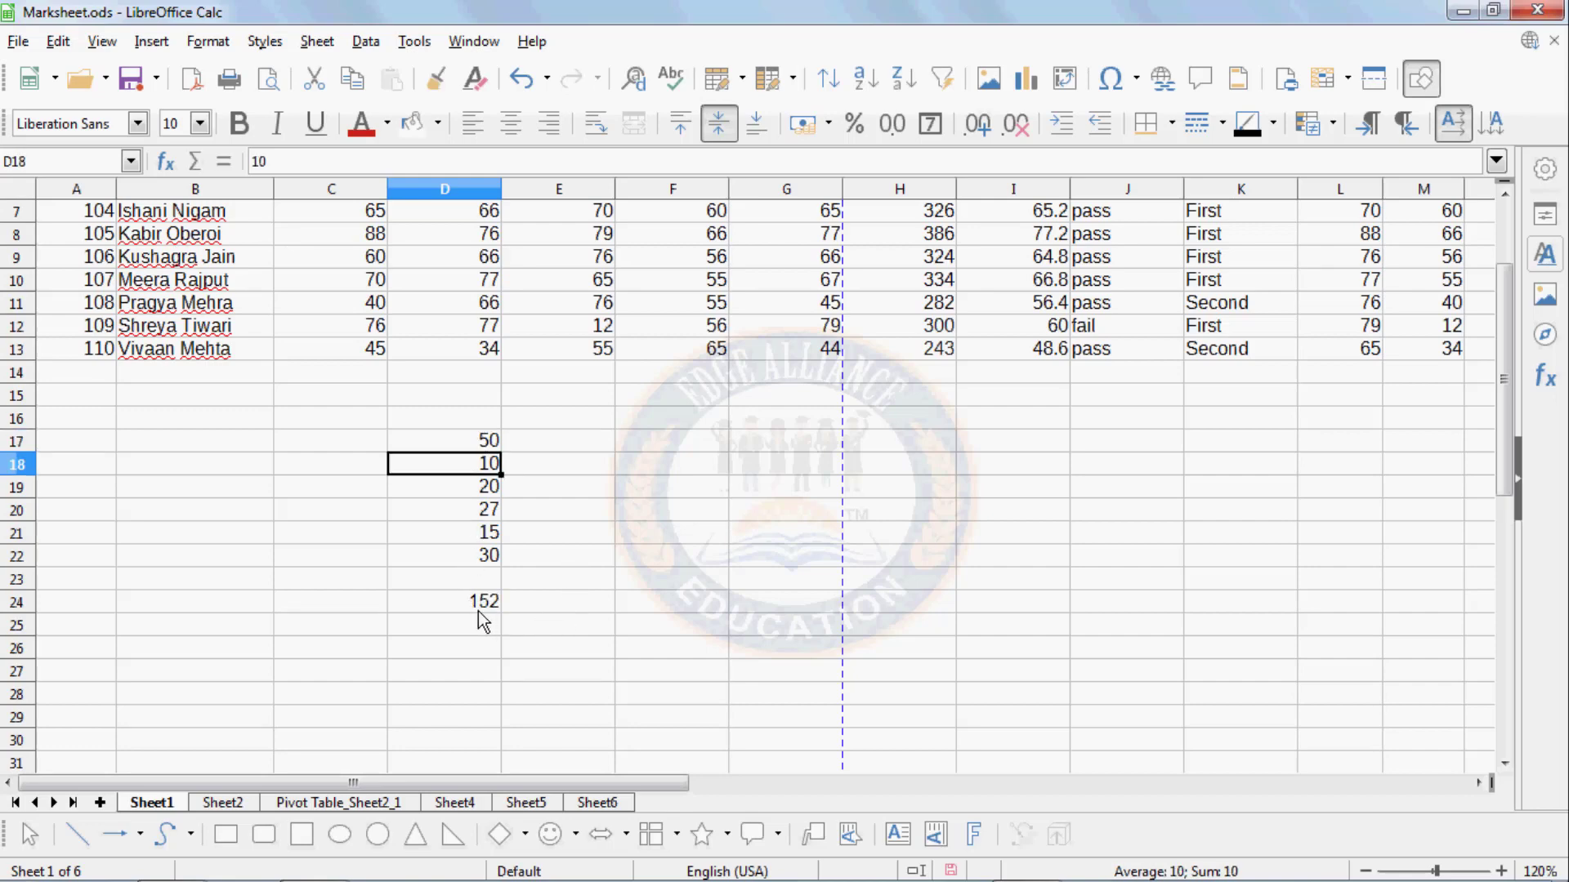
# - Turn off AutoCalculate and set the number in cell D19 to 30
pyautogui.click(317, 41)
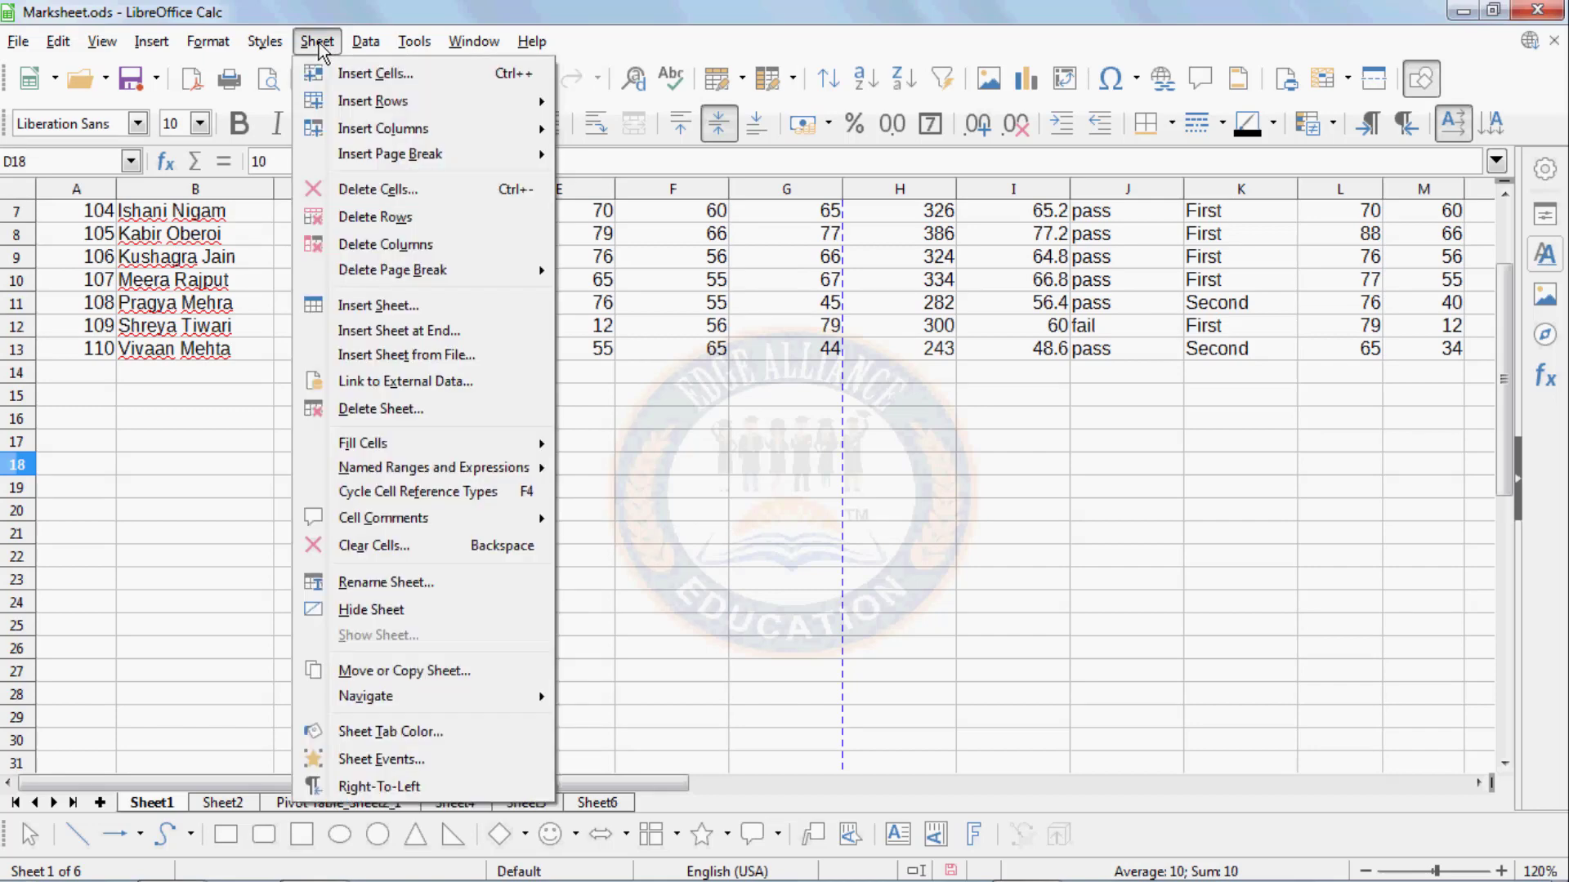
pyautogui.moveTo(366, 40)
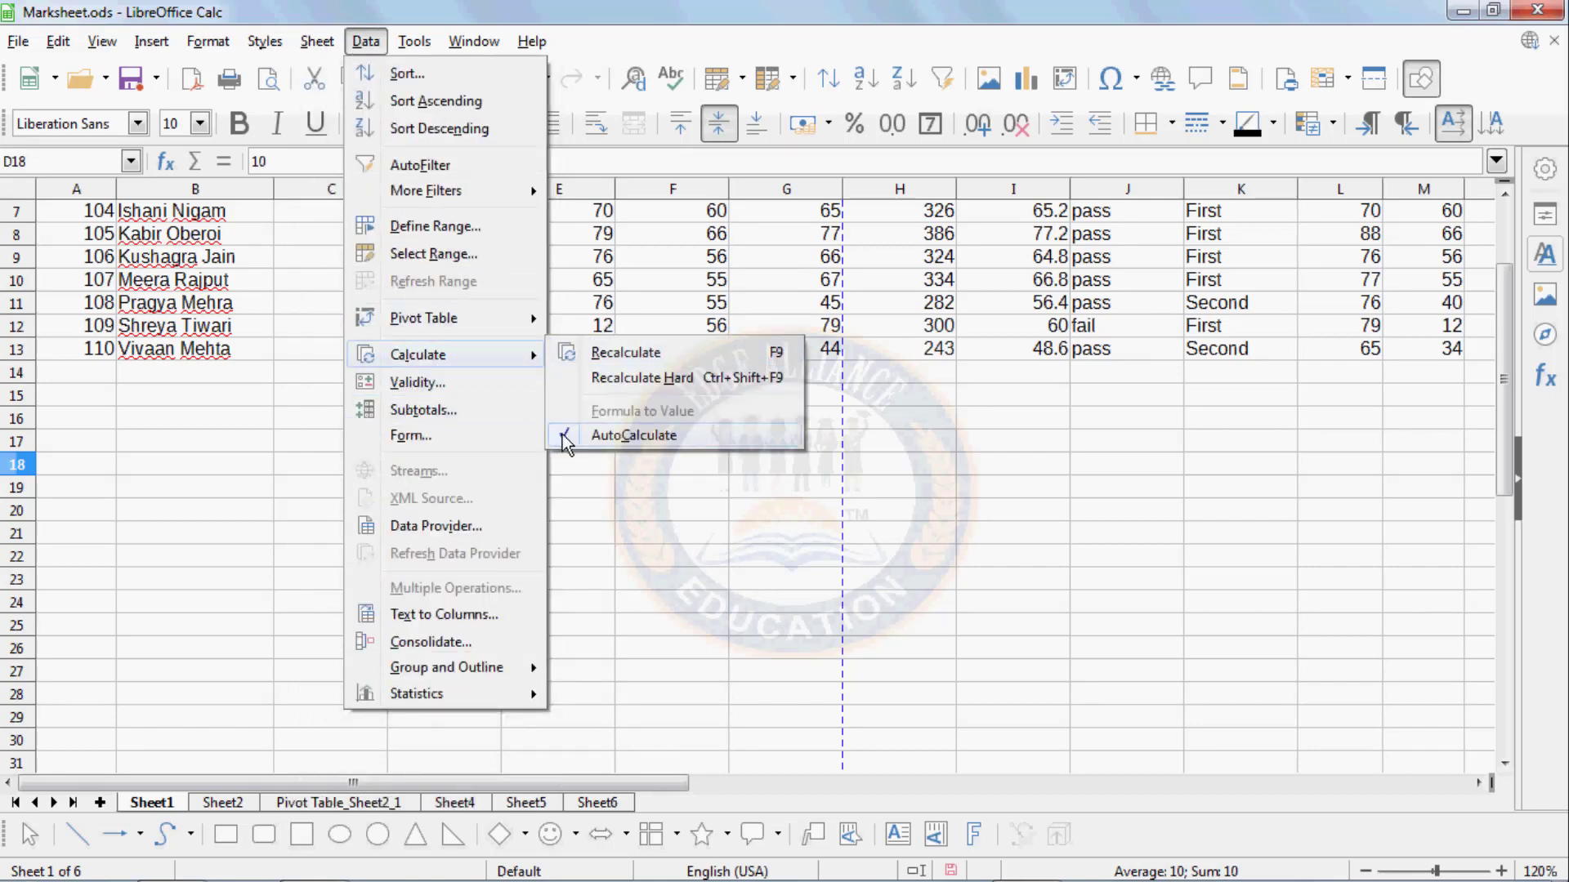
pyautogui.click(564, 436)
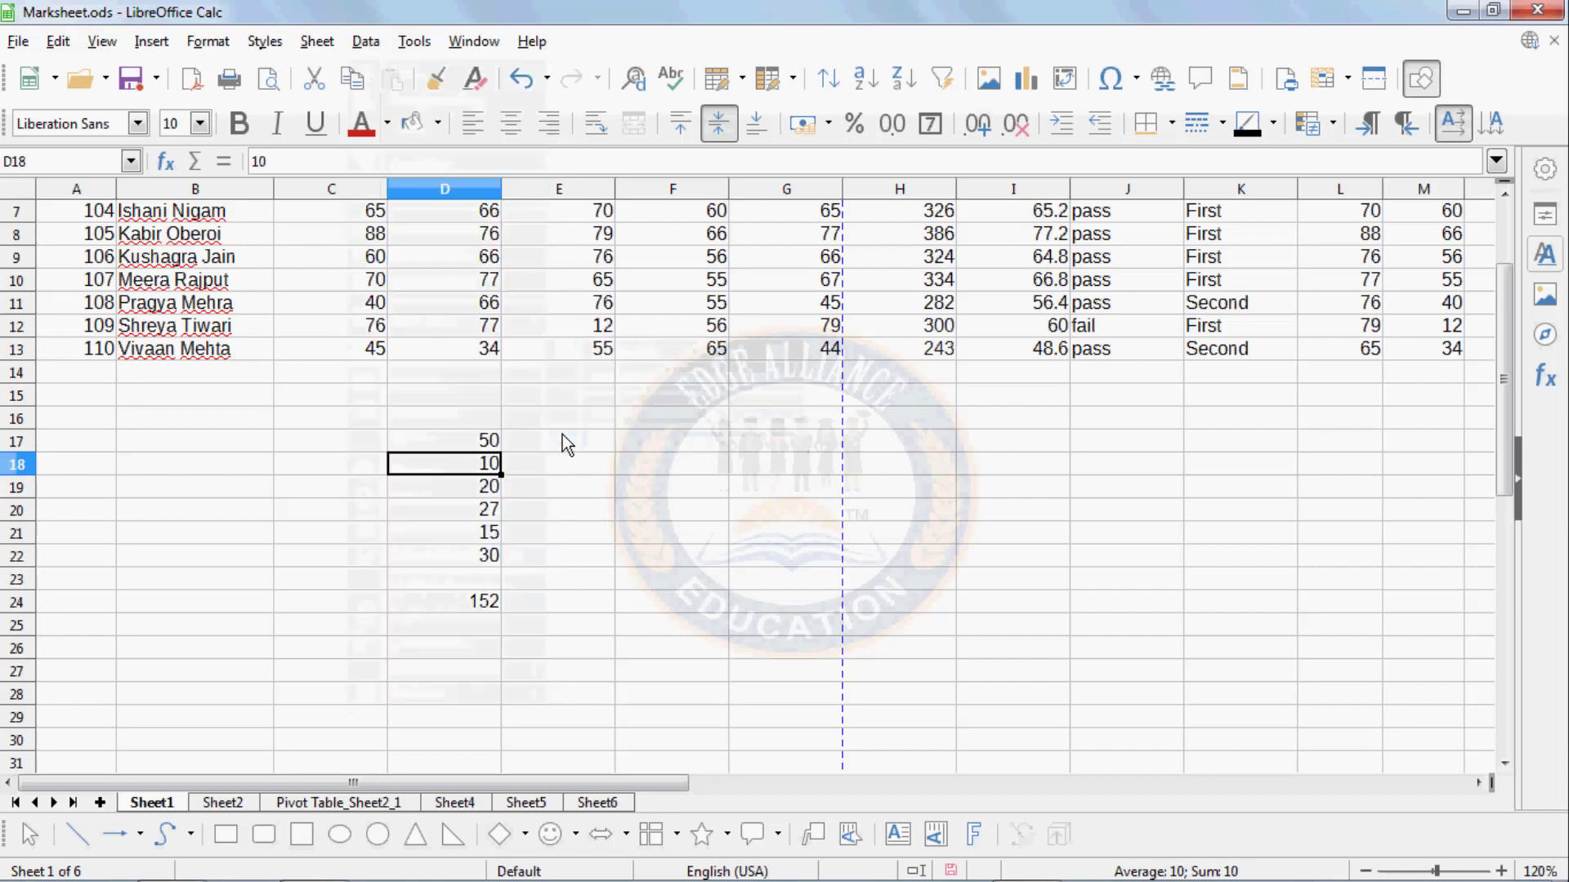
pyautogui.click(438, 490)
pyautogui.write('30')
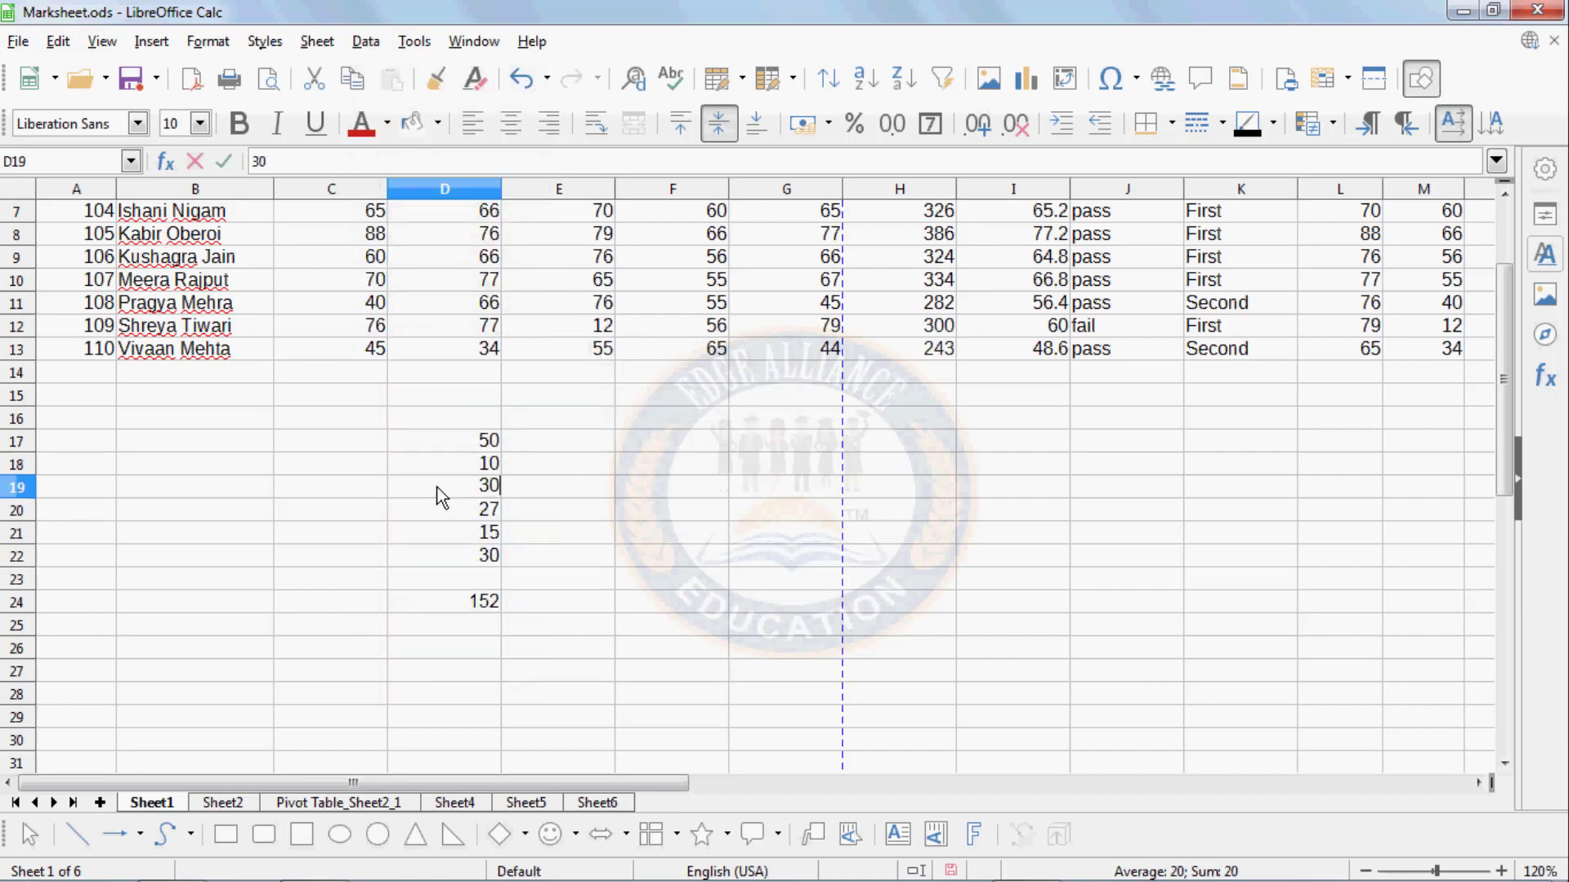
pyautogui.press('Return')
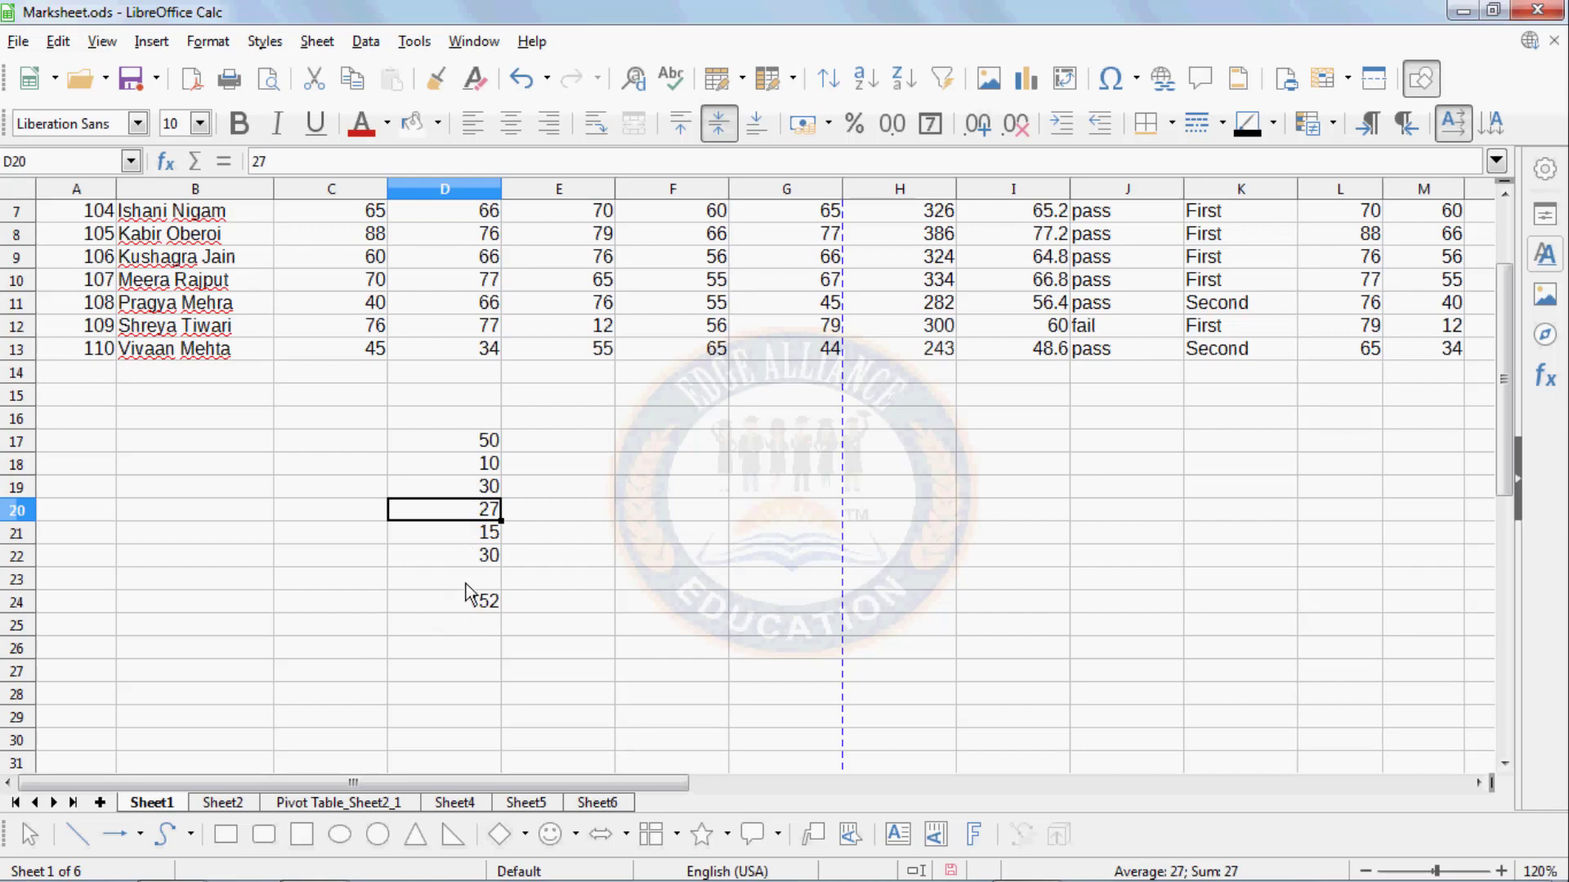
# - Run a hard recalculation of the formulas to update the total in cell D24
pyautogui.click(365, 41)
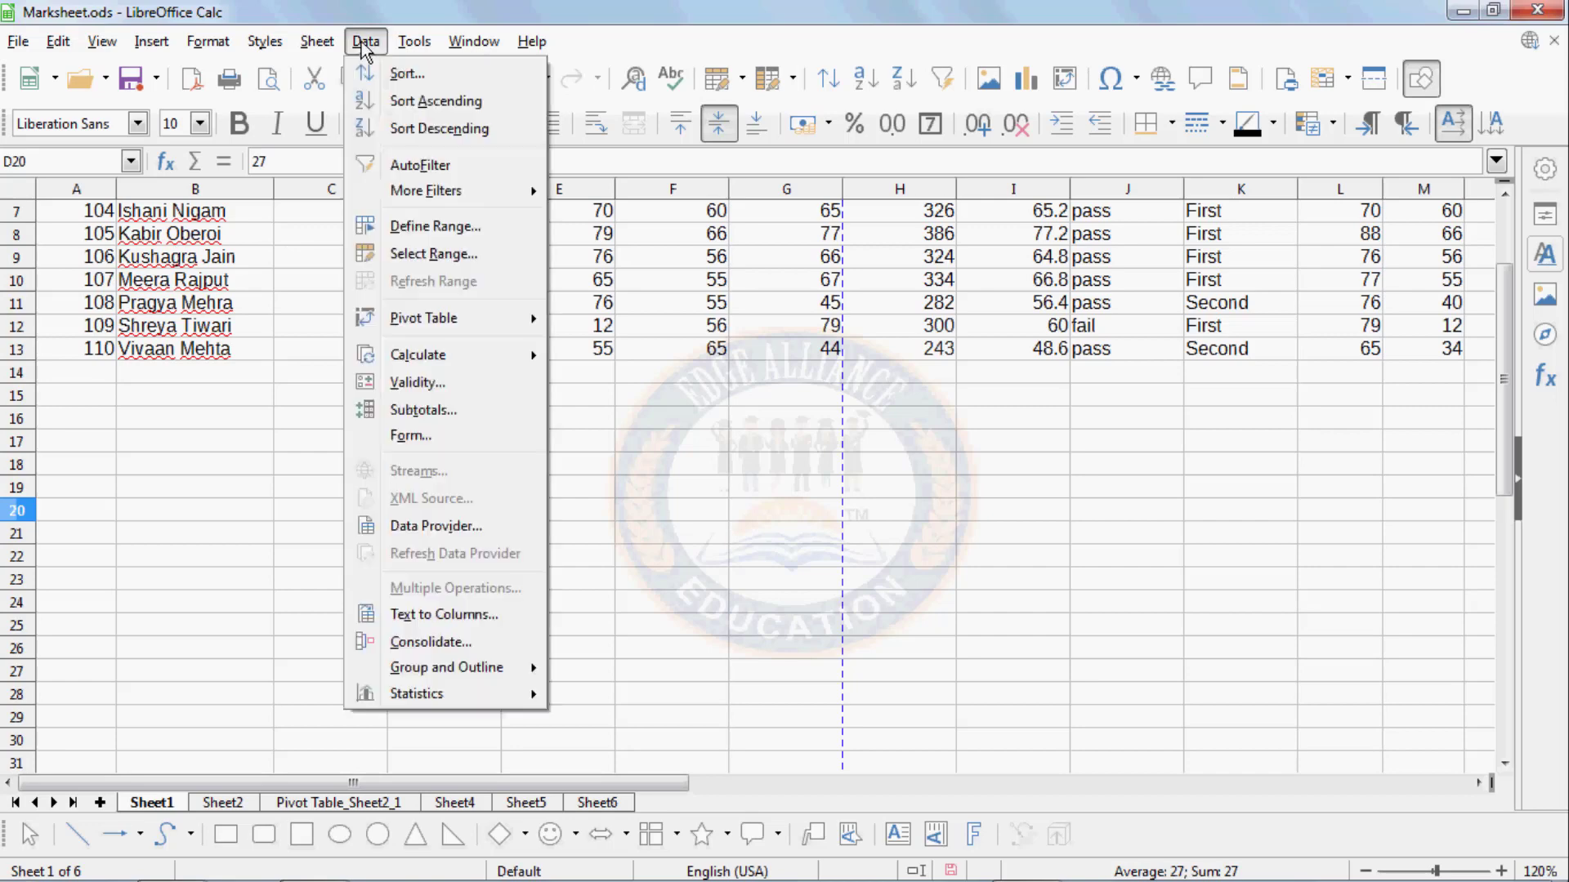
pyautogui.moveTo(406, 363)
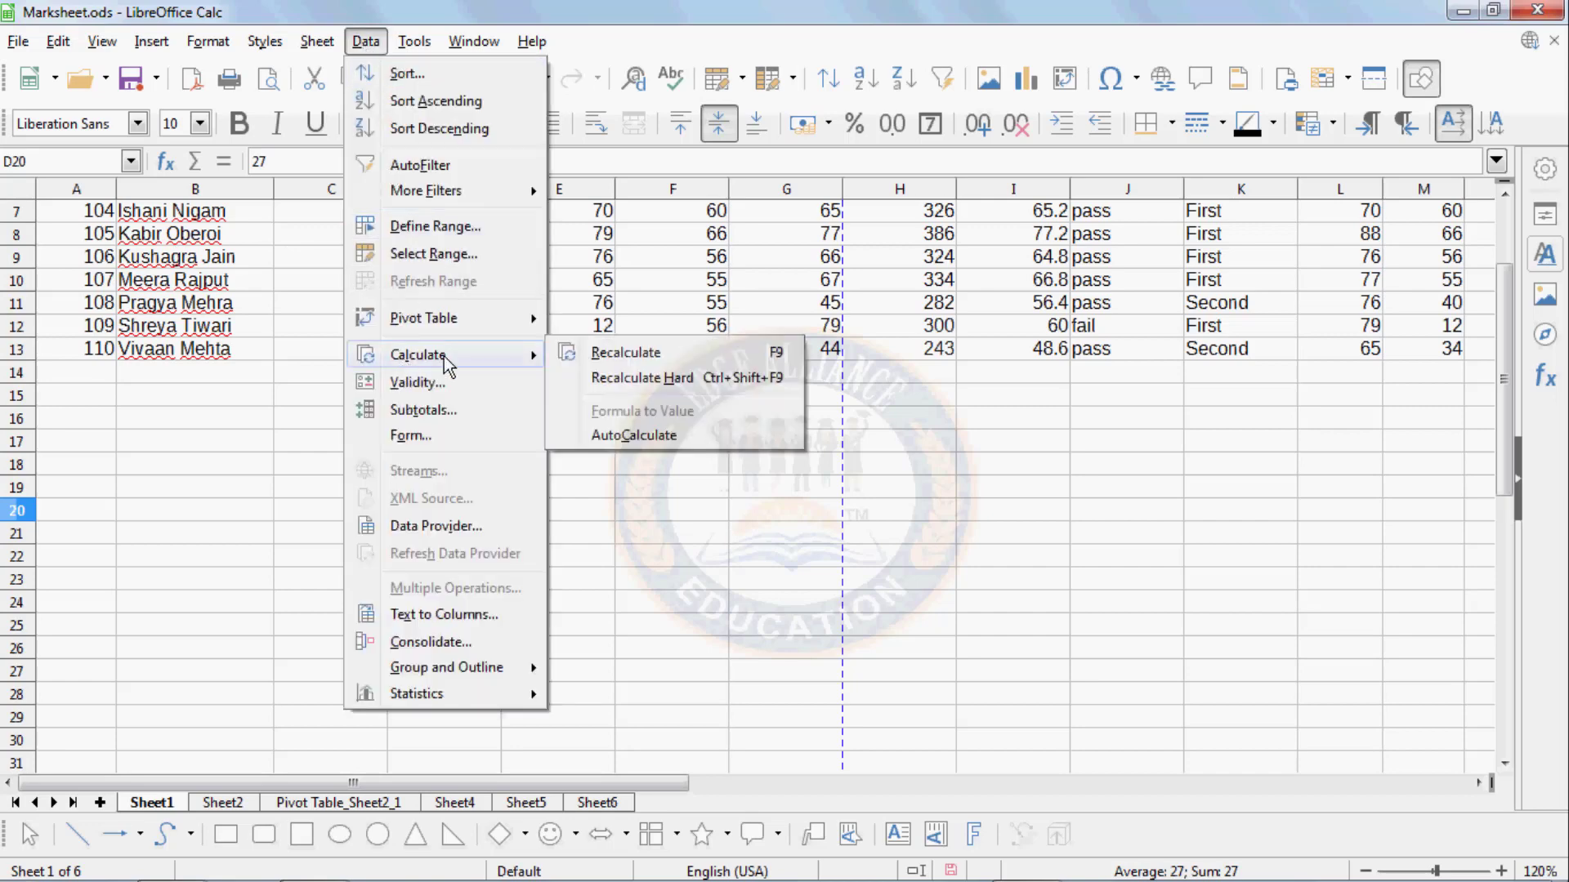
pyautogui.click(600, 378)
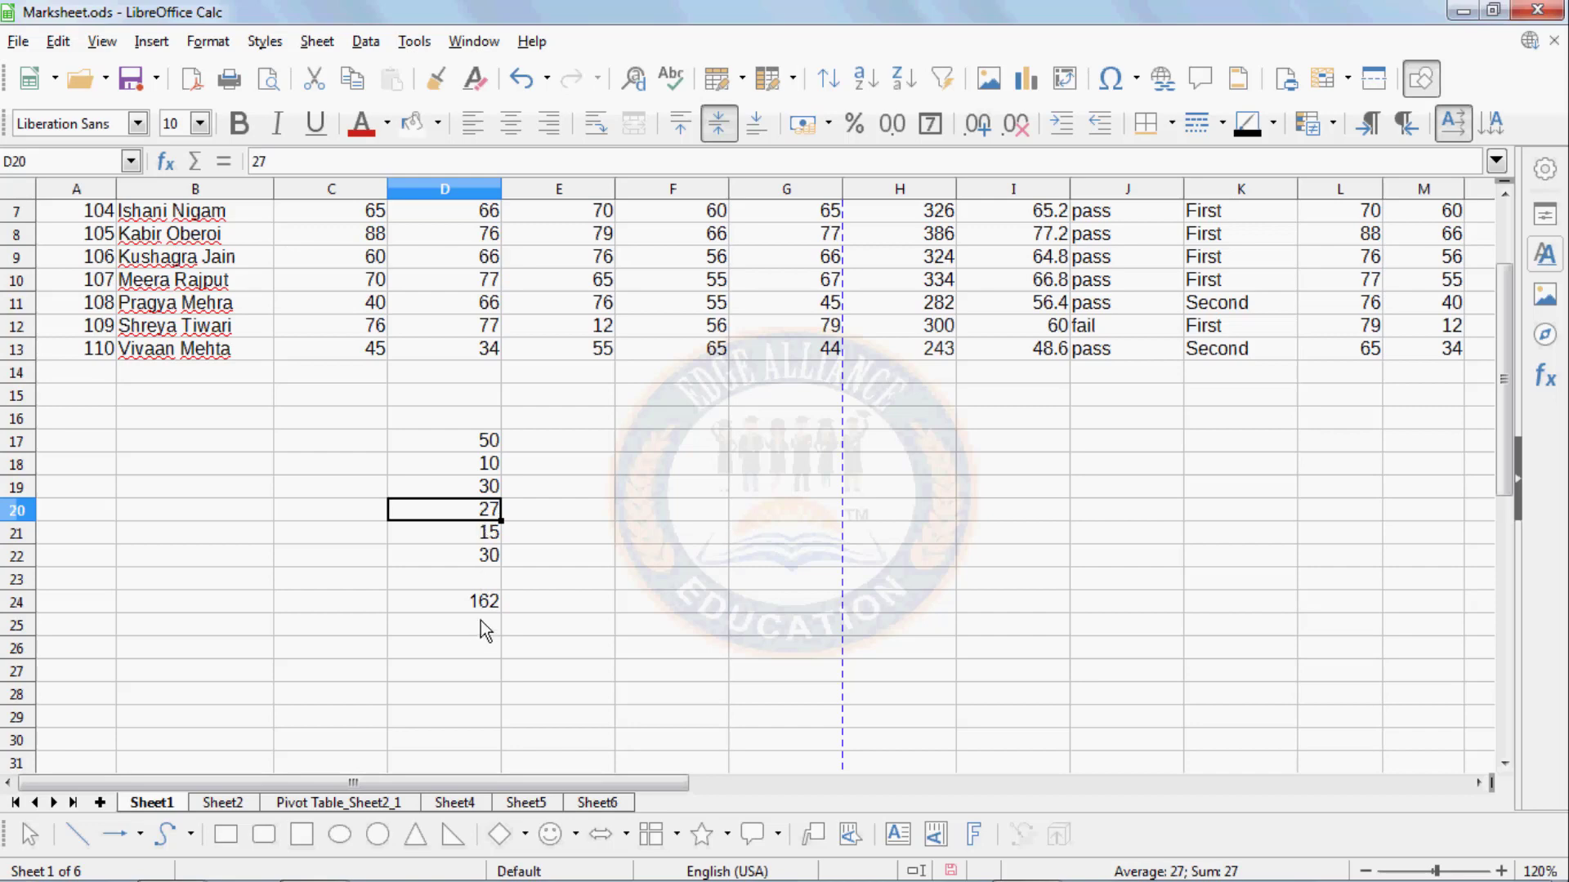
# - Set the number in cell D18 to 15 and manually recalculate the total in D24
pyautogui.click(365, 43)
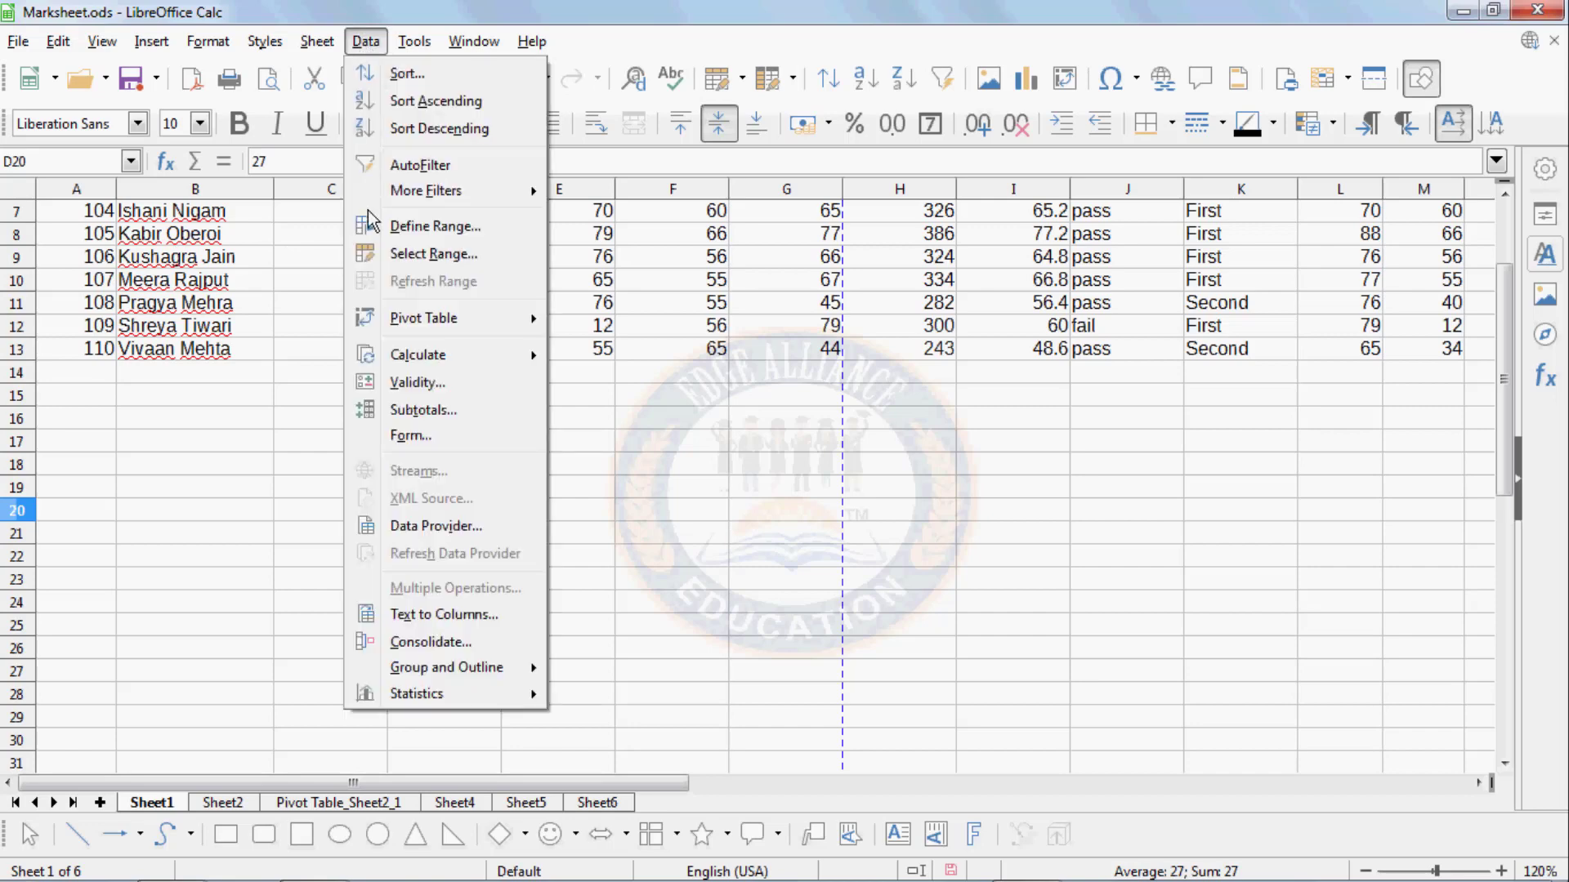
pyautogui.moveTo(502, 356)
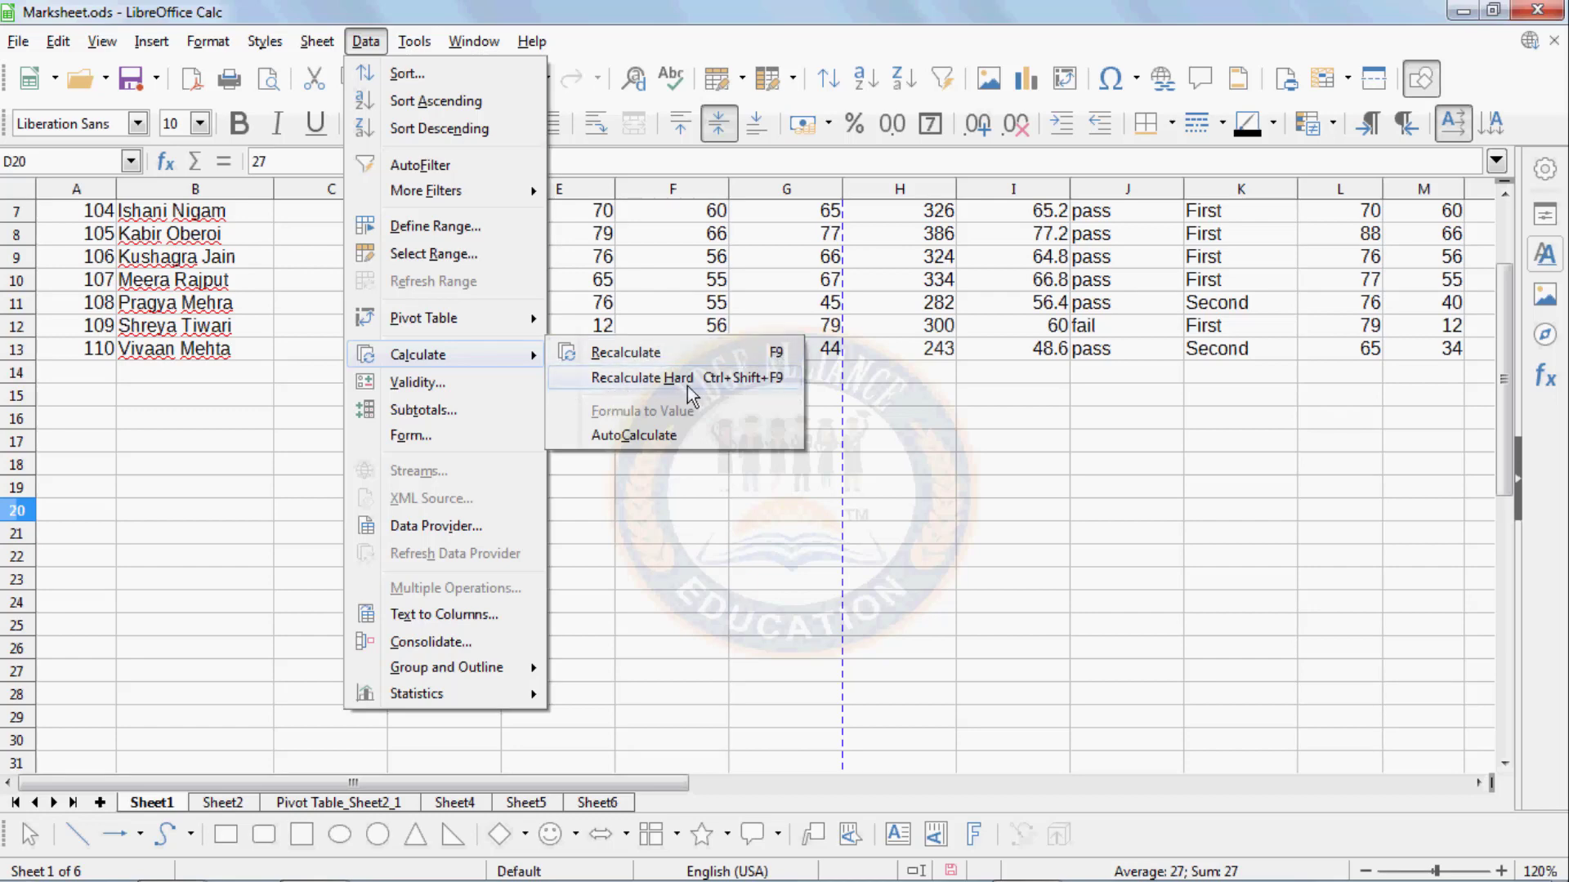
pyautogui.click(724, 541)
pyautogui.click(497, 467)
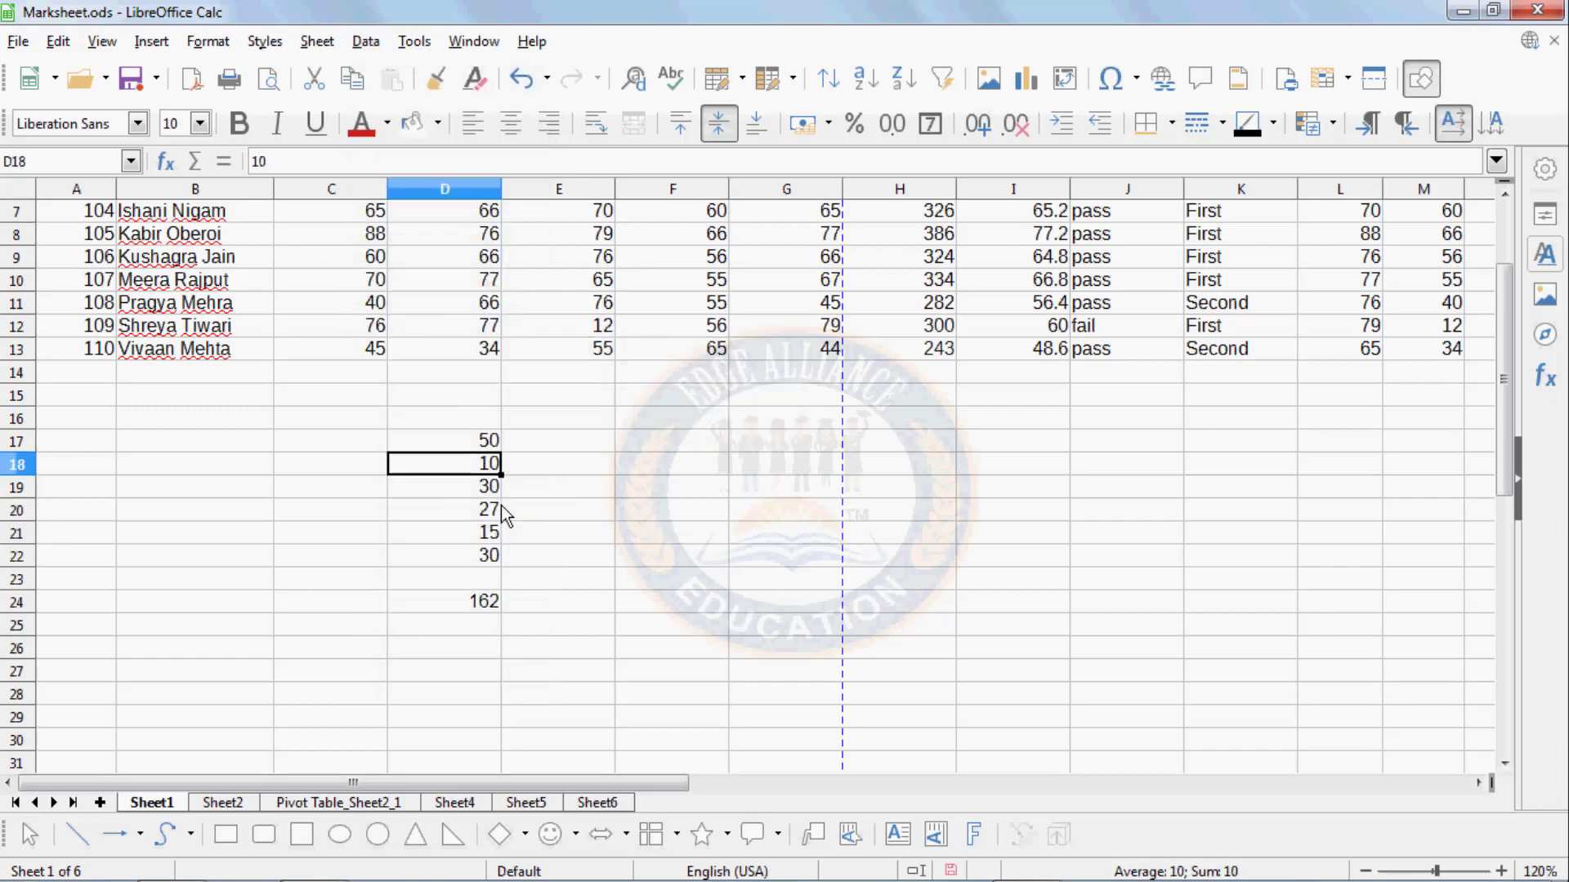
pyautogui.write('15')
pyautogui.click(482, 625)
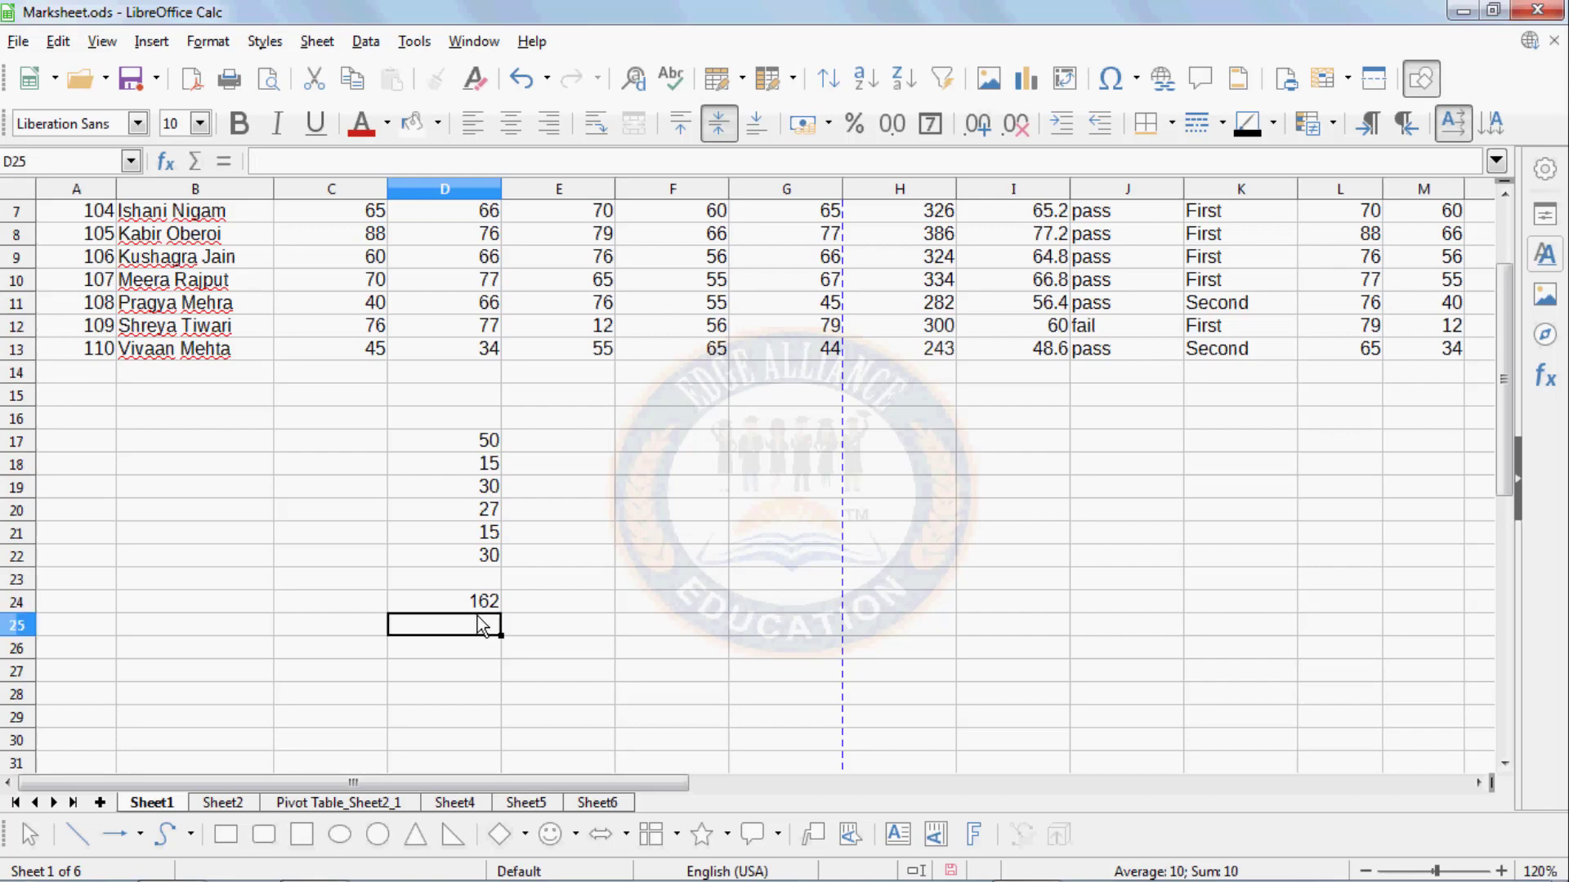
pyautogui.click(482, 607)
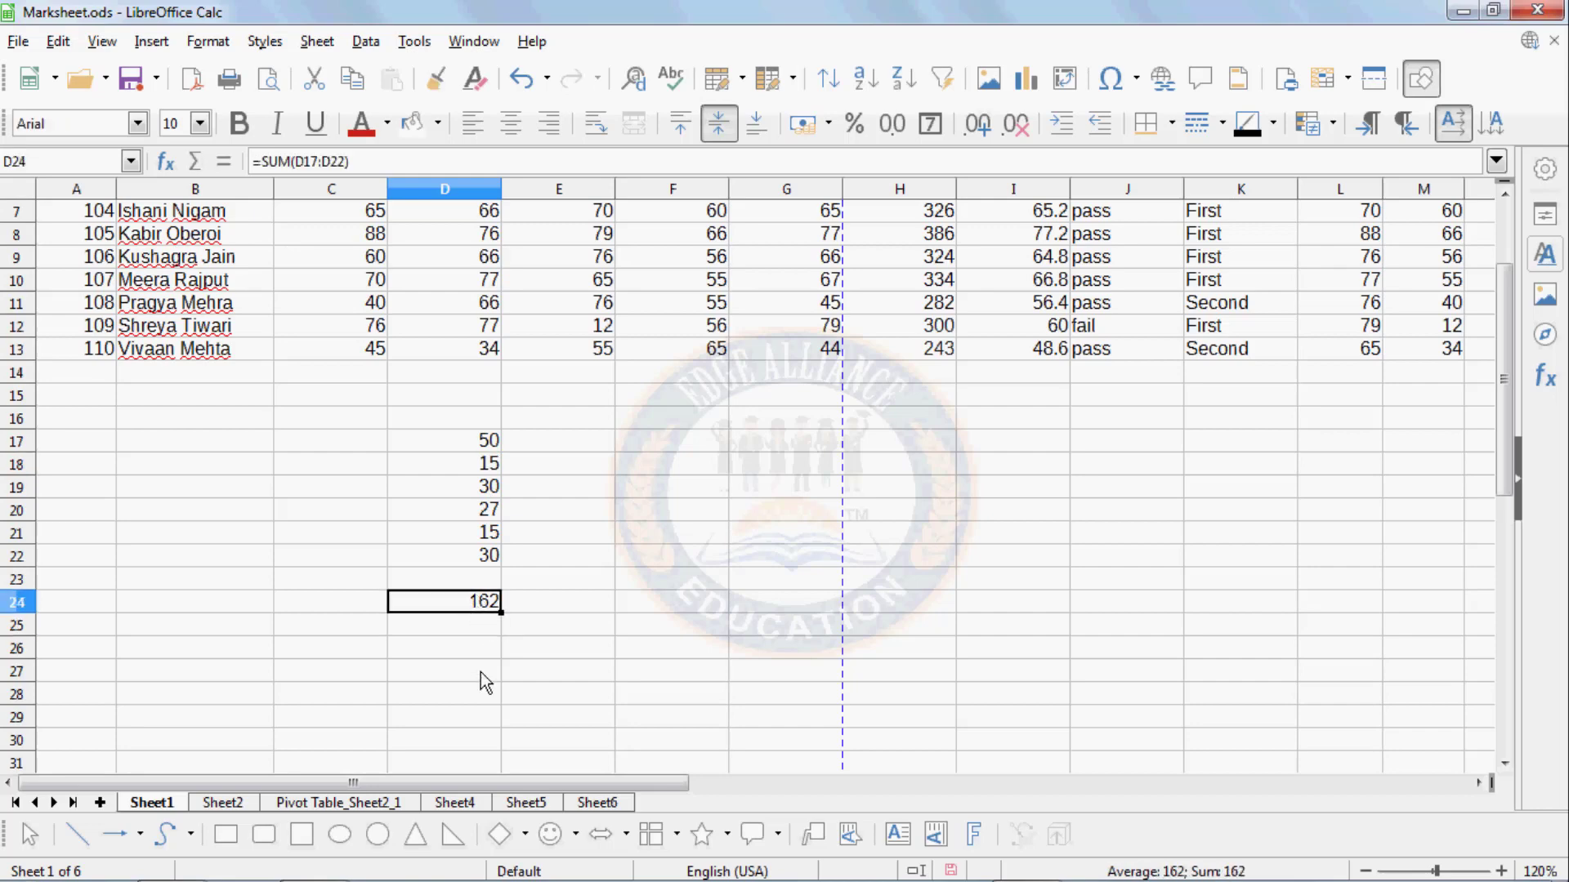
pyautogui.press('F9')
# - Set the number in cell D22 to 50 and manually recalculate the total in D24
pyautogui.click(490, 558)
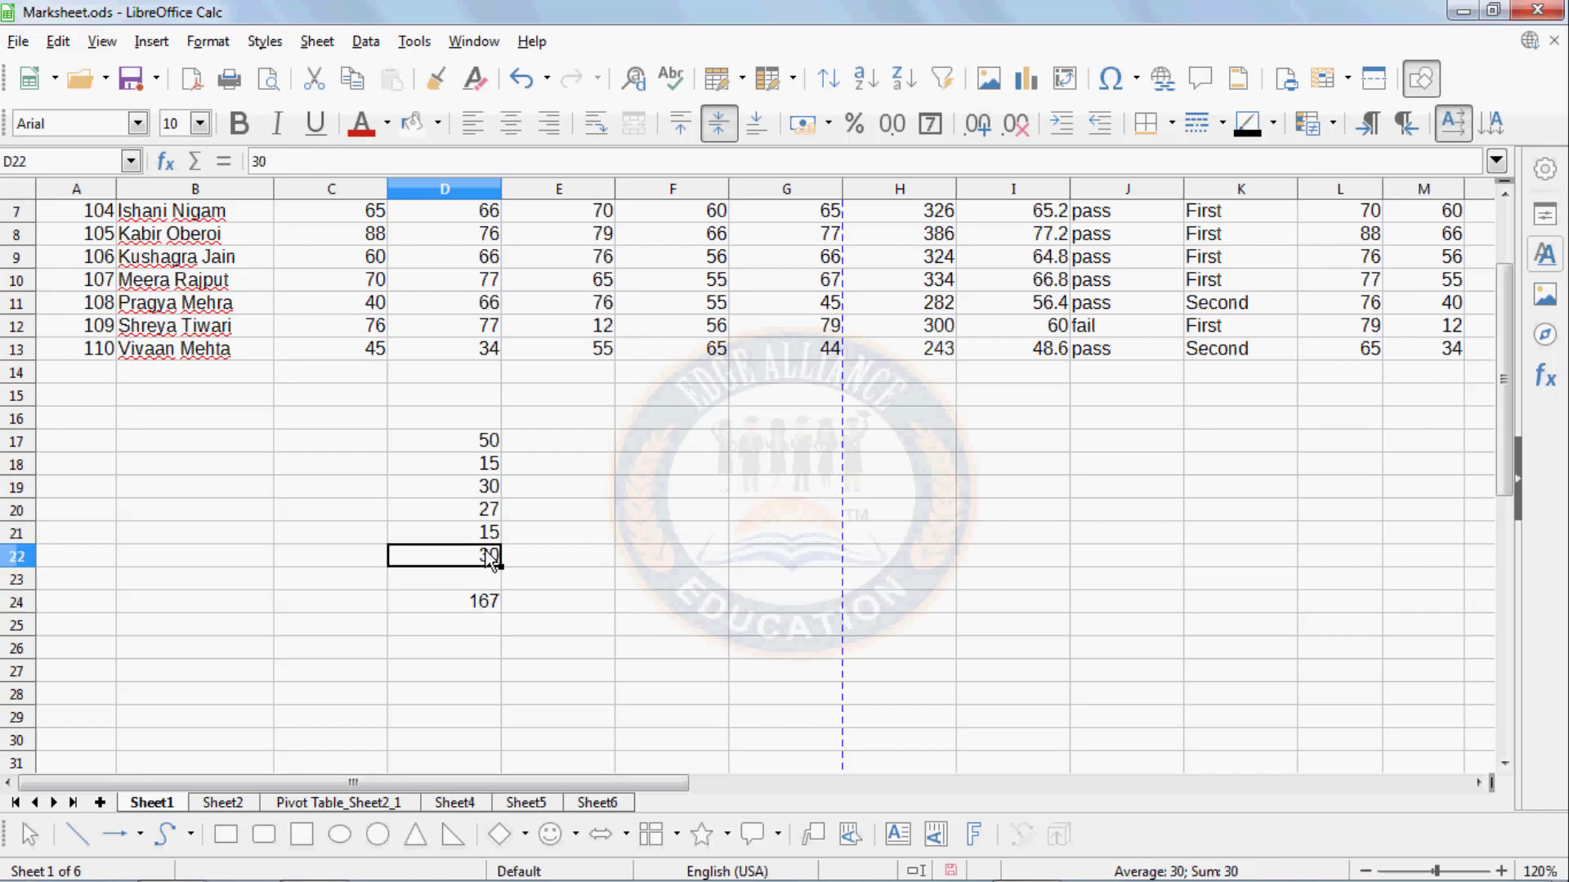
pyautogui.write('50')
pyautogui.click(486, 638)
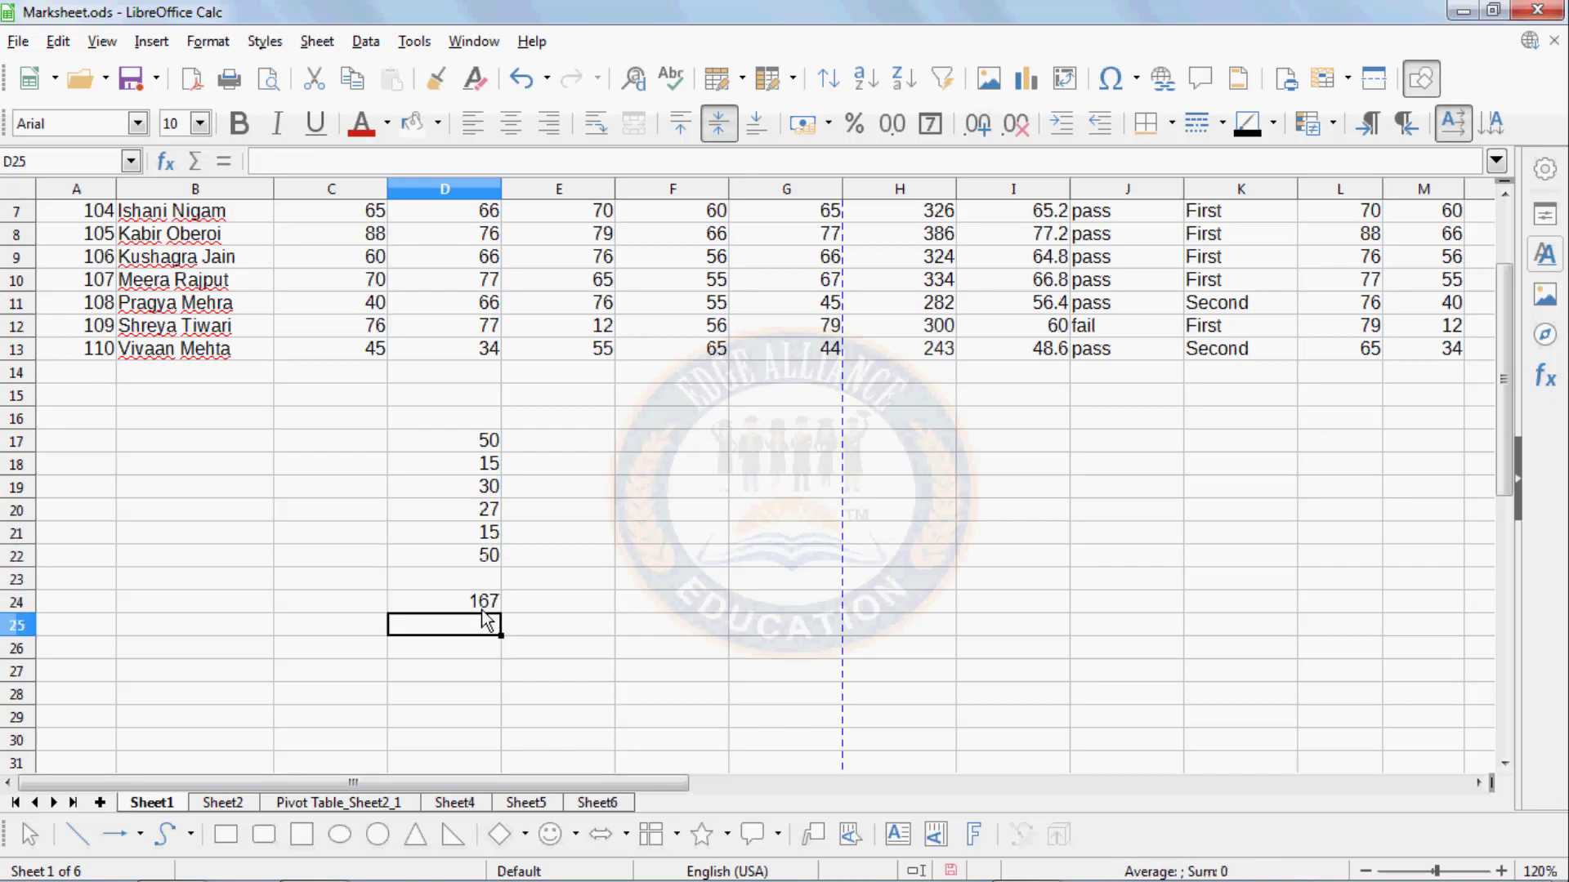
pyautogui.click(484, 615)
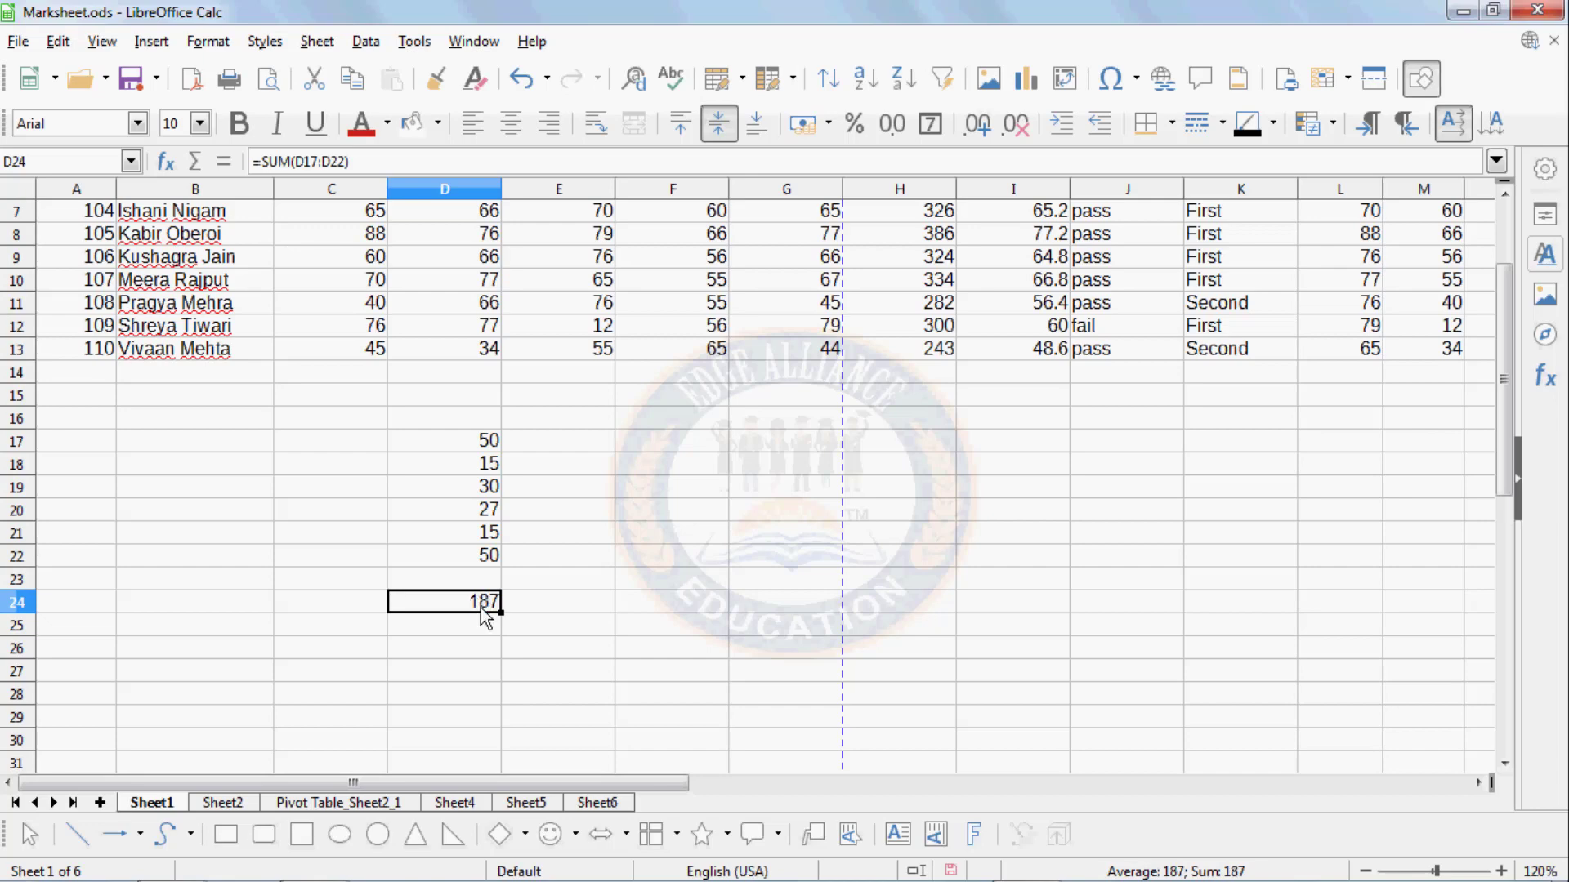
pyautogui.click(484, 671)
pyautogui.click(482, 609)
pyautogui.click(471, 666)
pyautogui.click(463, 603)
pyautogui.click(478, 668)
# - Apply Formula to Value to the SUM formula in cell D24
pyautogui.click(485, 613)
pyautogui.click(364, 45)
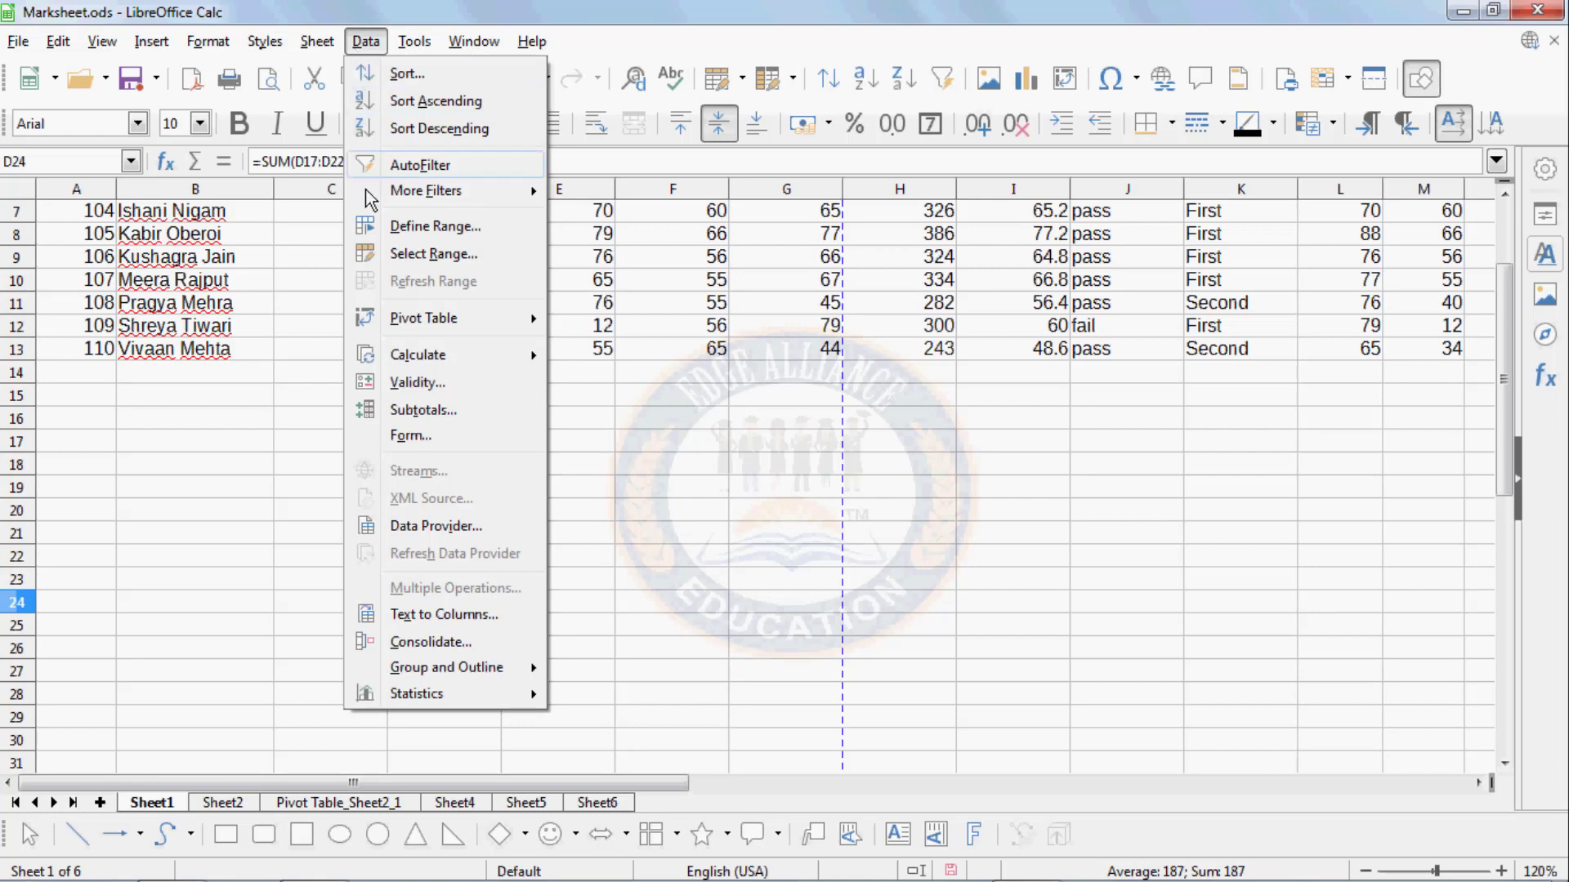
pyautogui.moveTo(403, 356)
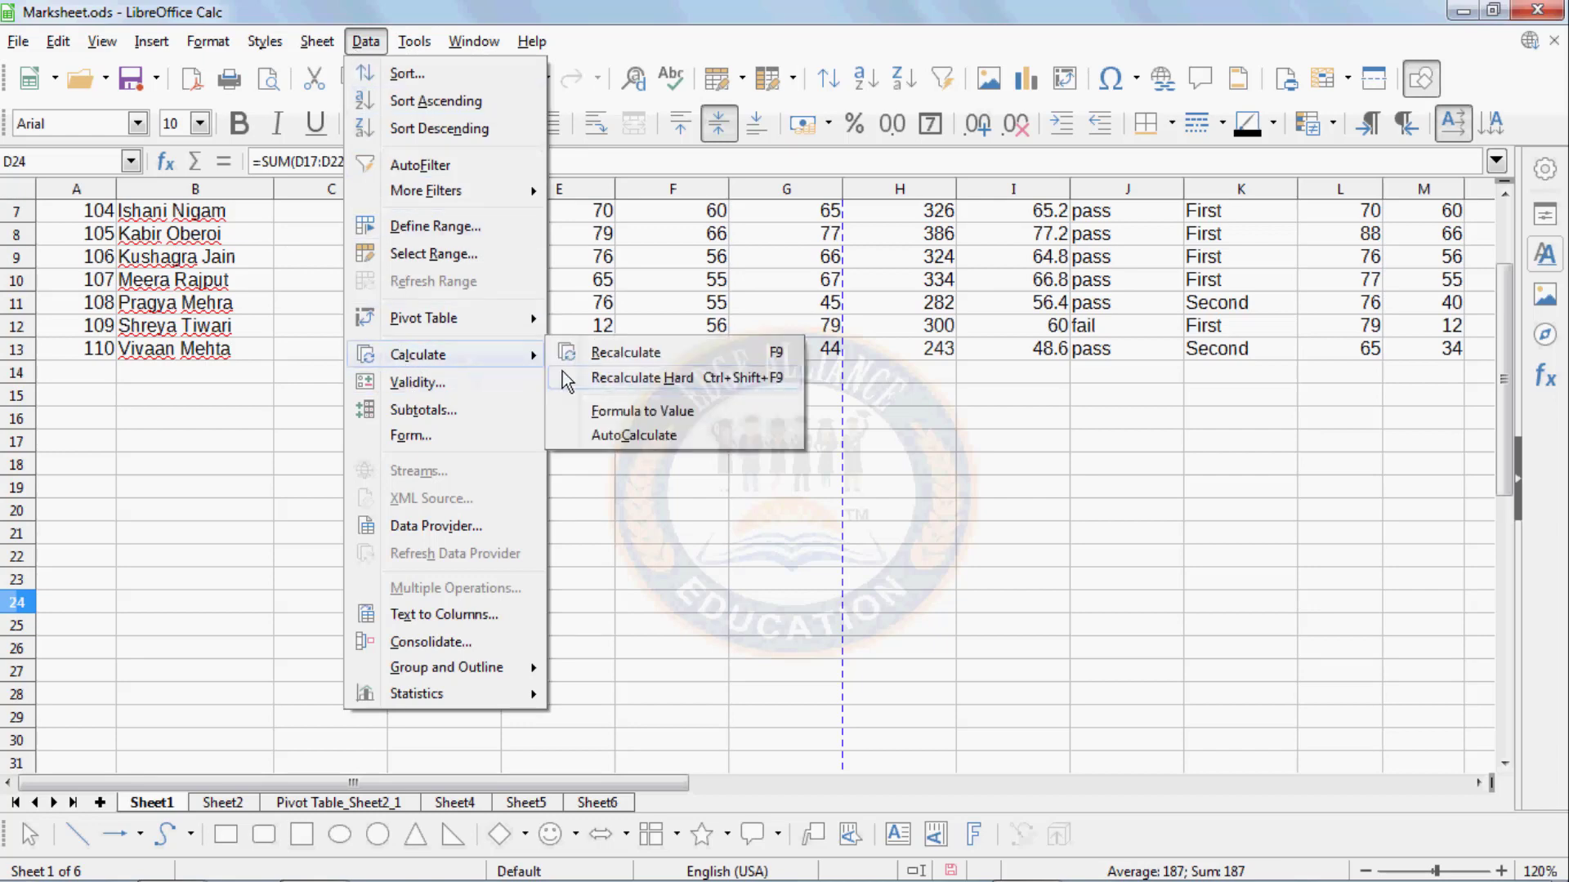
pyautogui.click(601, 411)
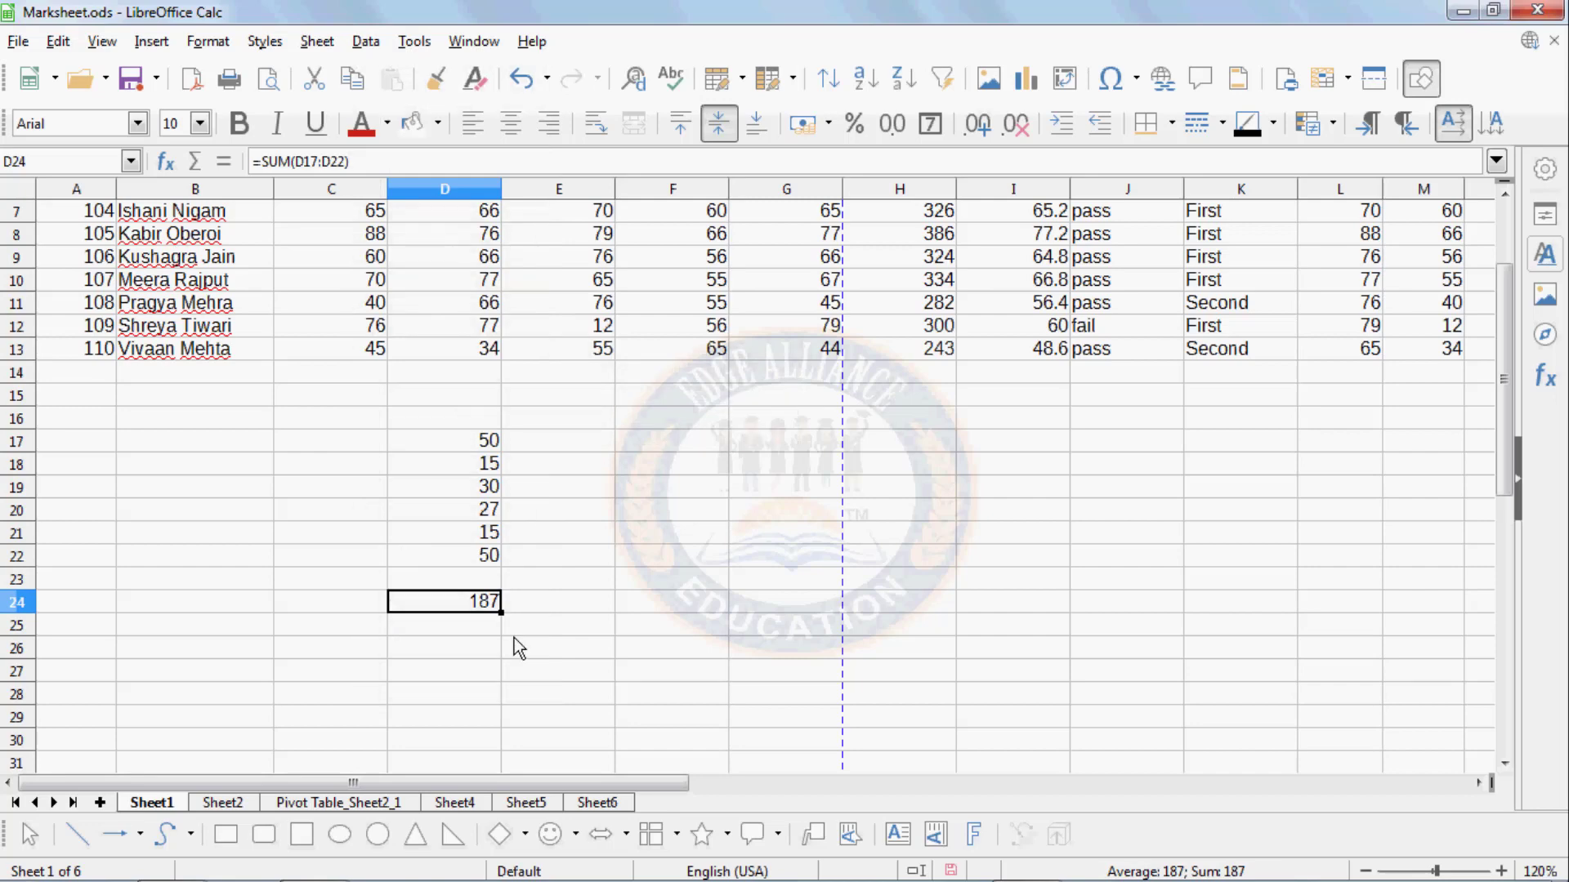
# - Inspect the content of cell D24 following the formula conversion
pyautogui.click(491, 666)
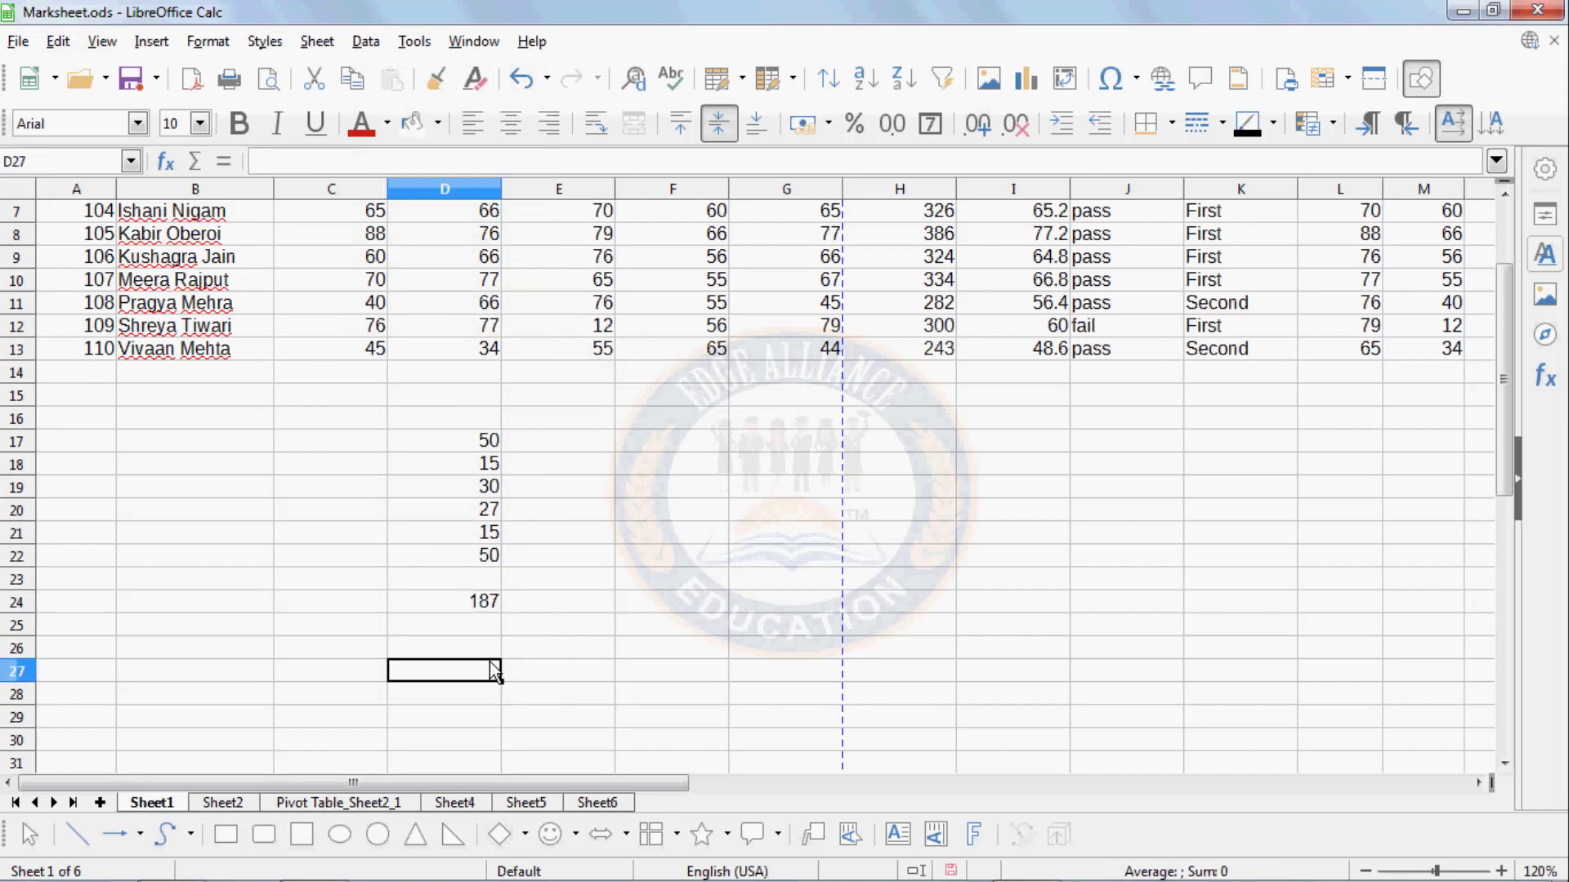
pyautogui.click(478, 604)
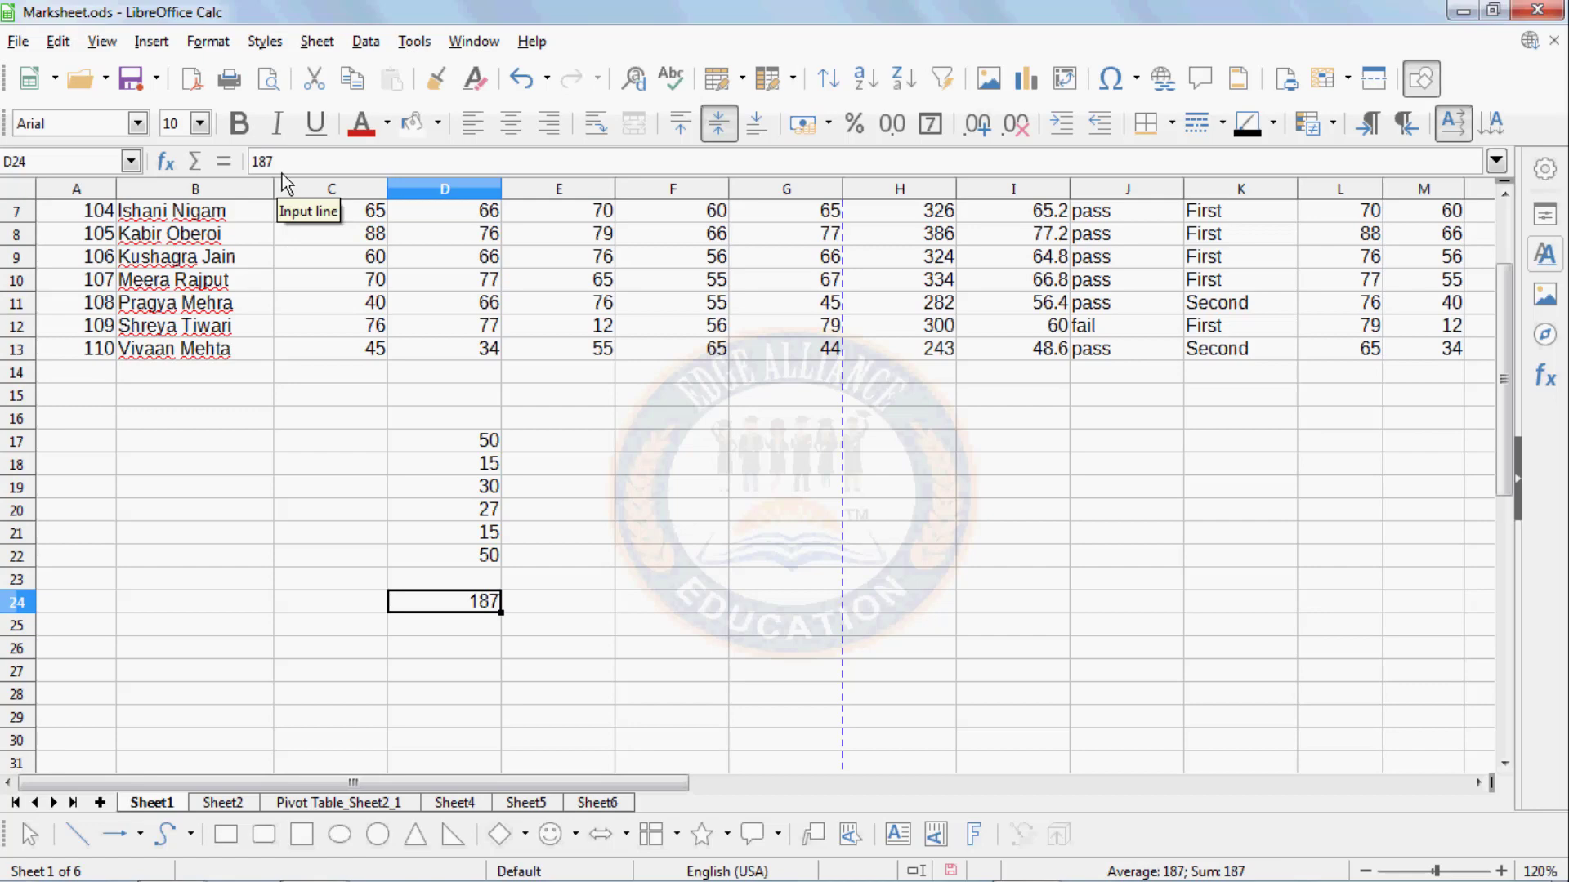
pyautogui.click(365, 41)
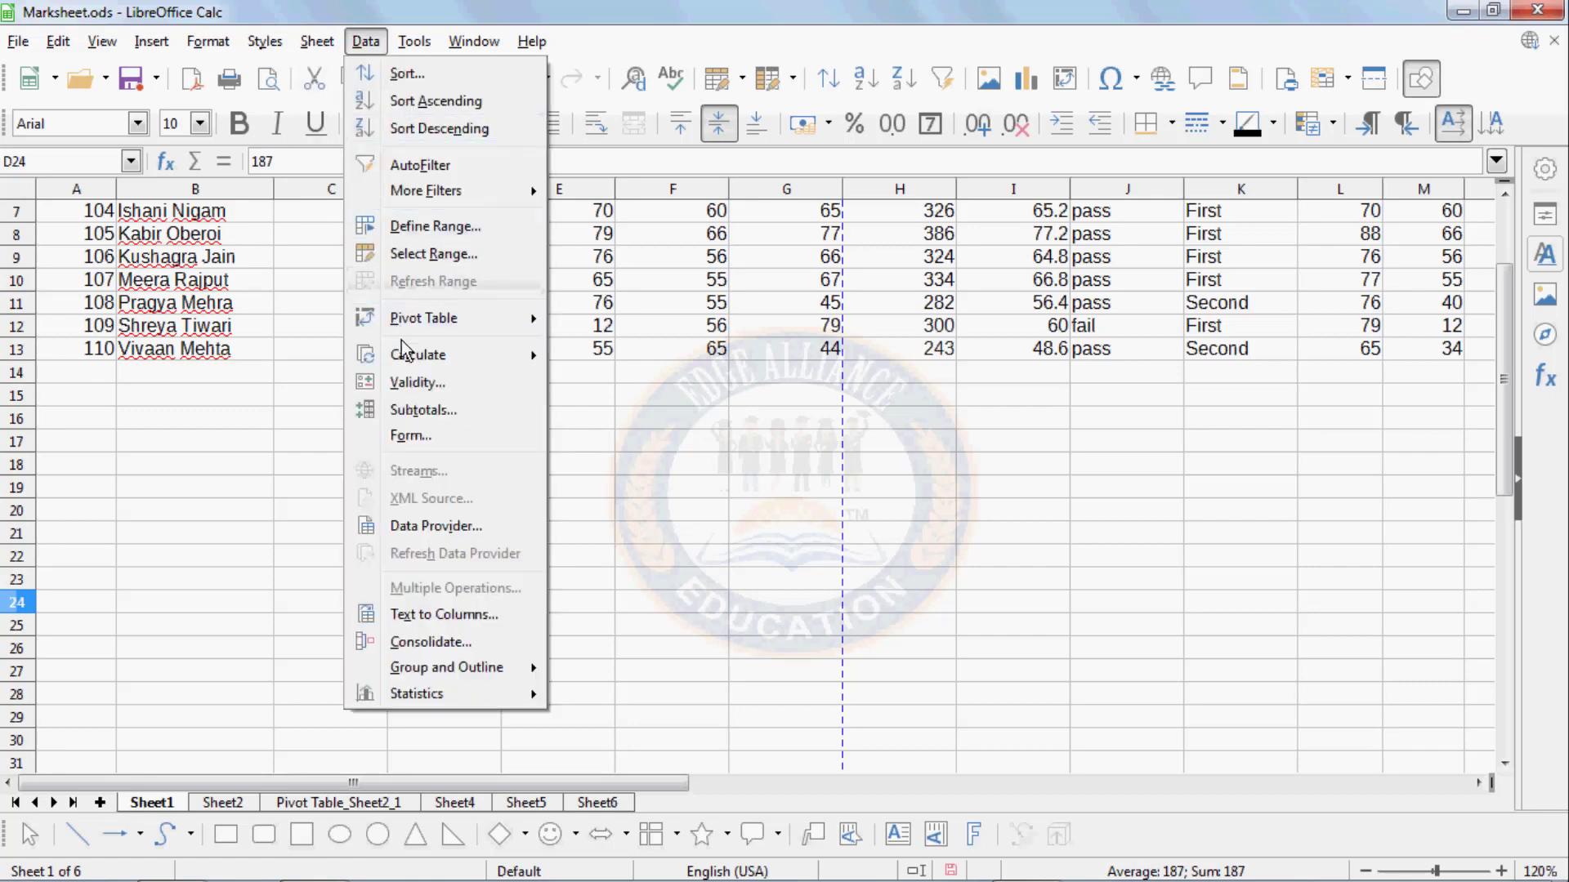
pyautogui.moveTo(406, 360)
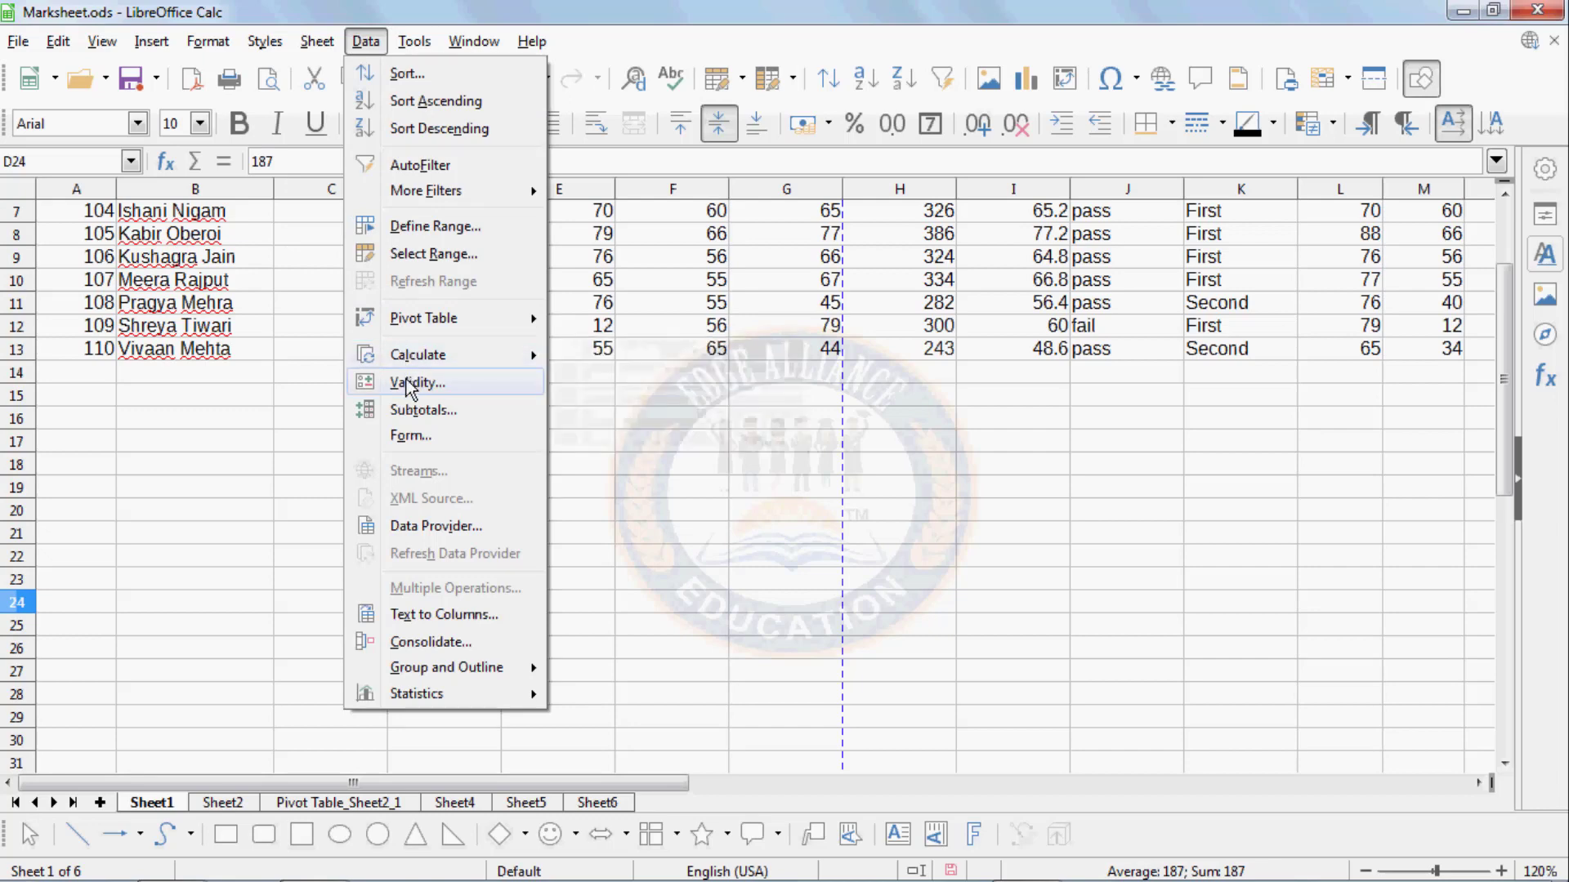
pyautogui.click(613, 493)
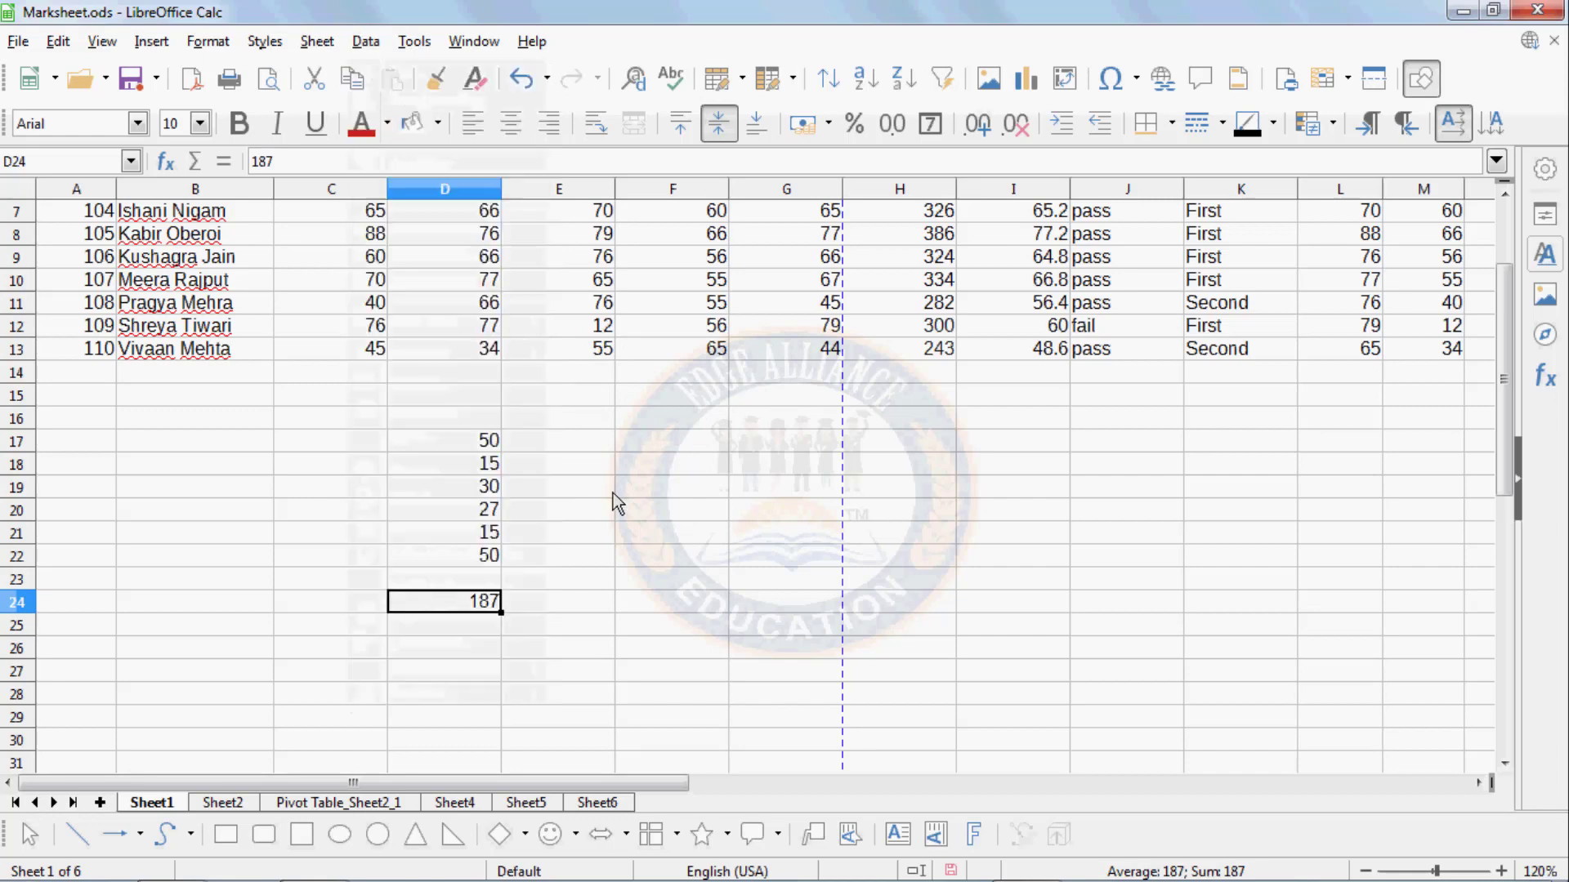
pyautogui.scroll(2, 613, 493)
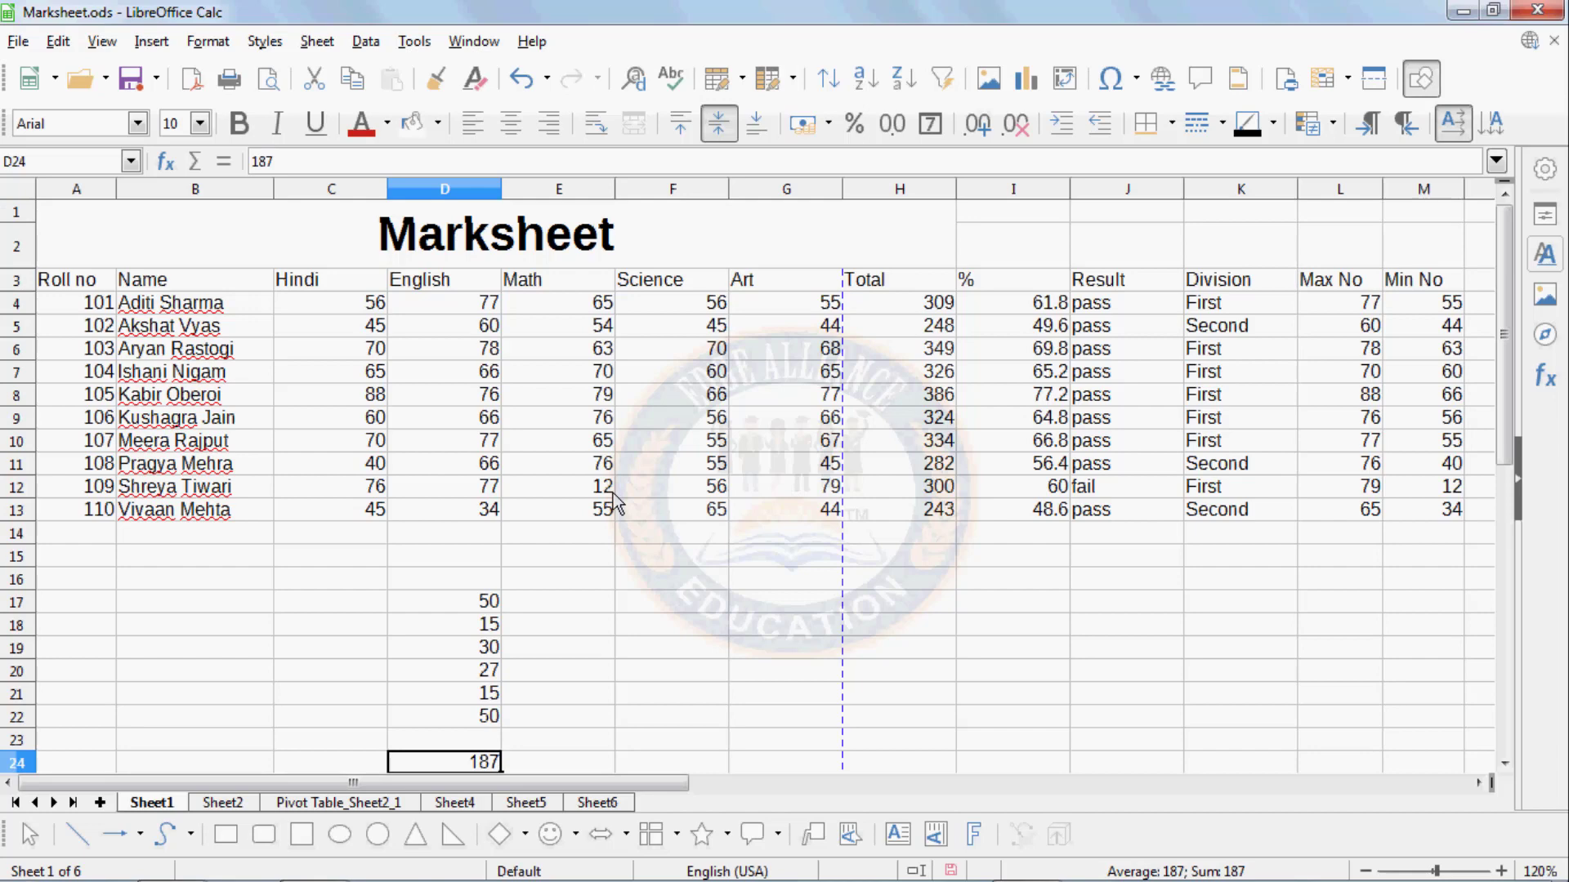
pyautogui.click(374, 44)
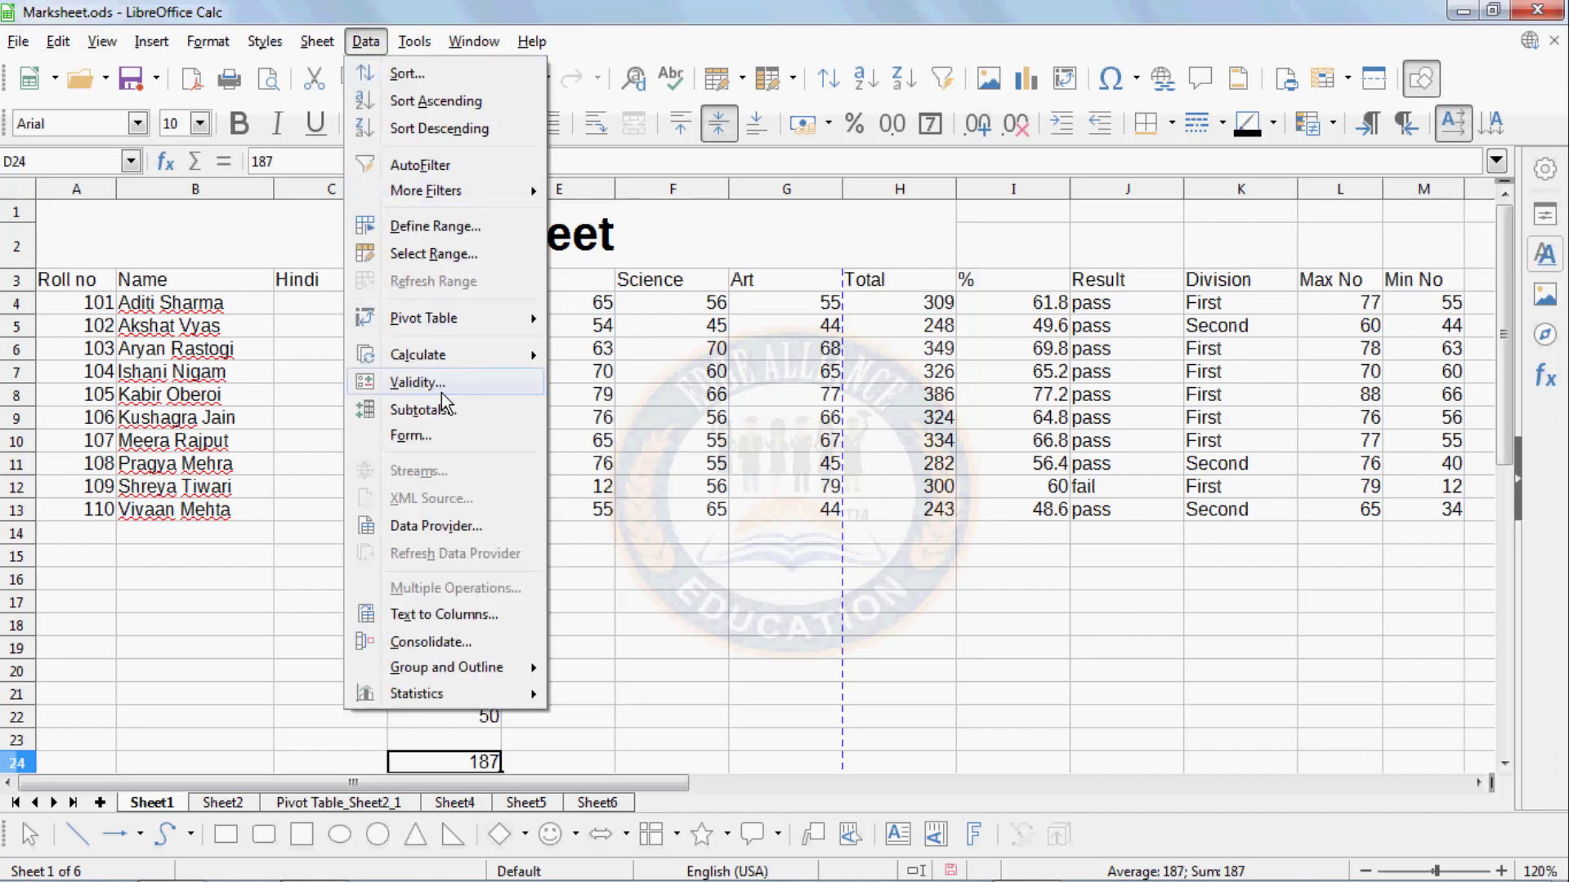
pyautogui.click(658, 627)
# - Clear the sample numbers and their total from the range D15:E25
pyautogui.moveTo(412, 566); pyautogui.dragTo(611, 723)
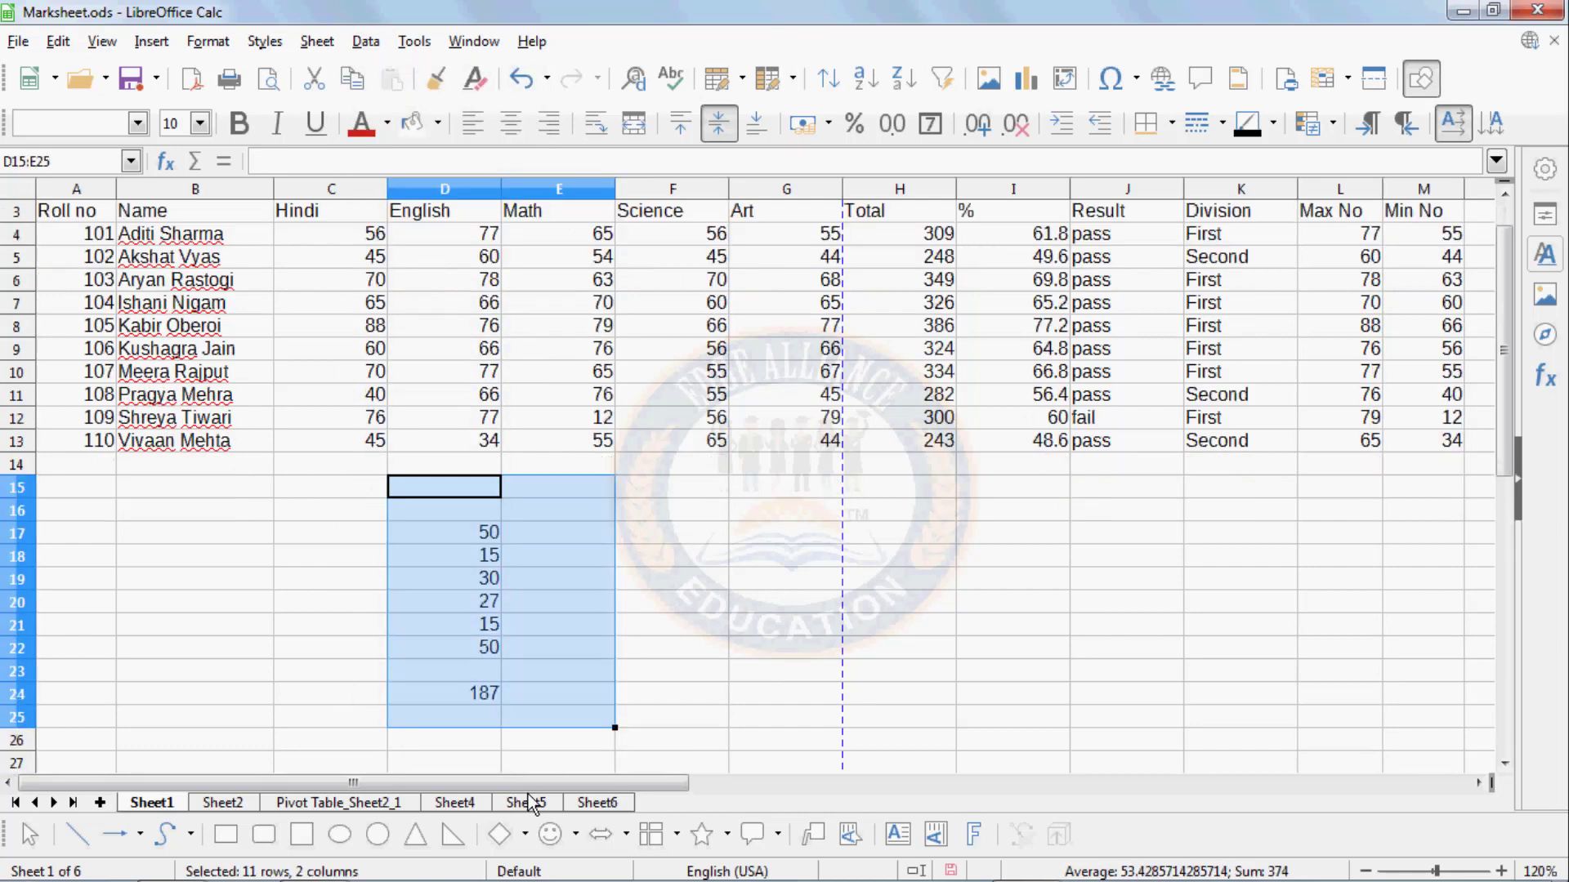
pyautogui.press('Delete')
# - Start a new table below the marksheet with the heading Name in cell B16
pyautogui.click(133, 517)
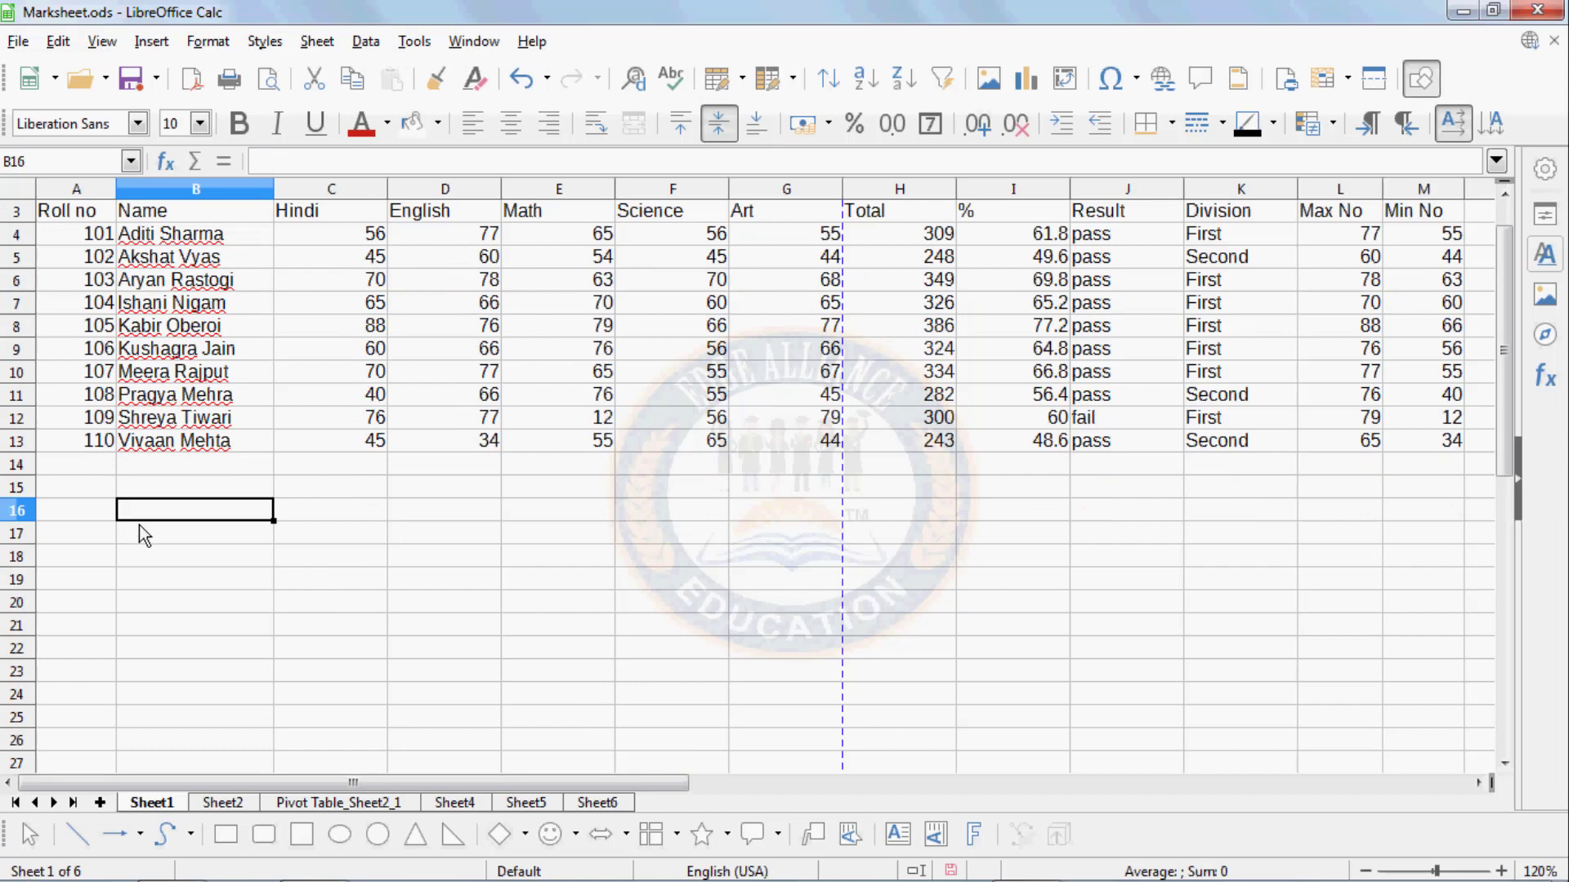
pyautogui.write('Name')
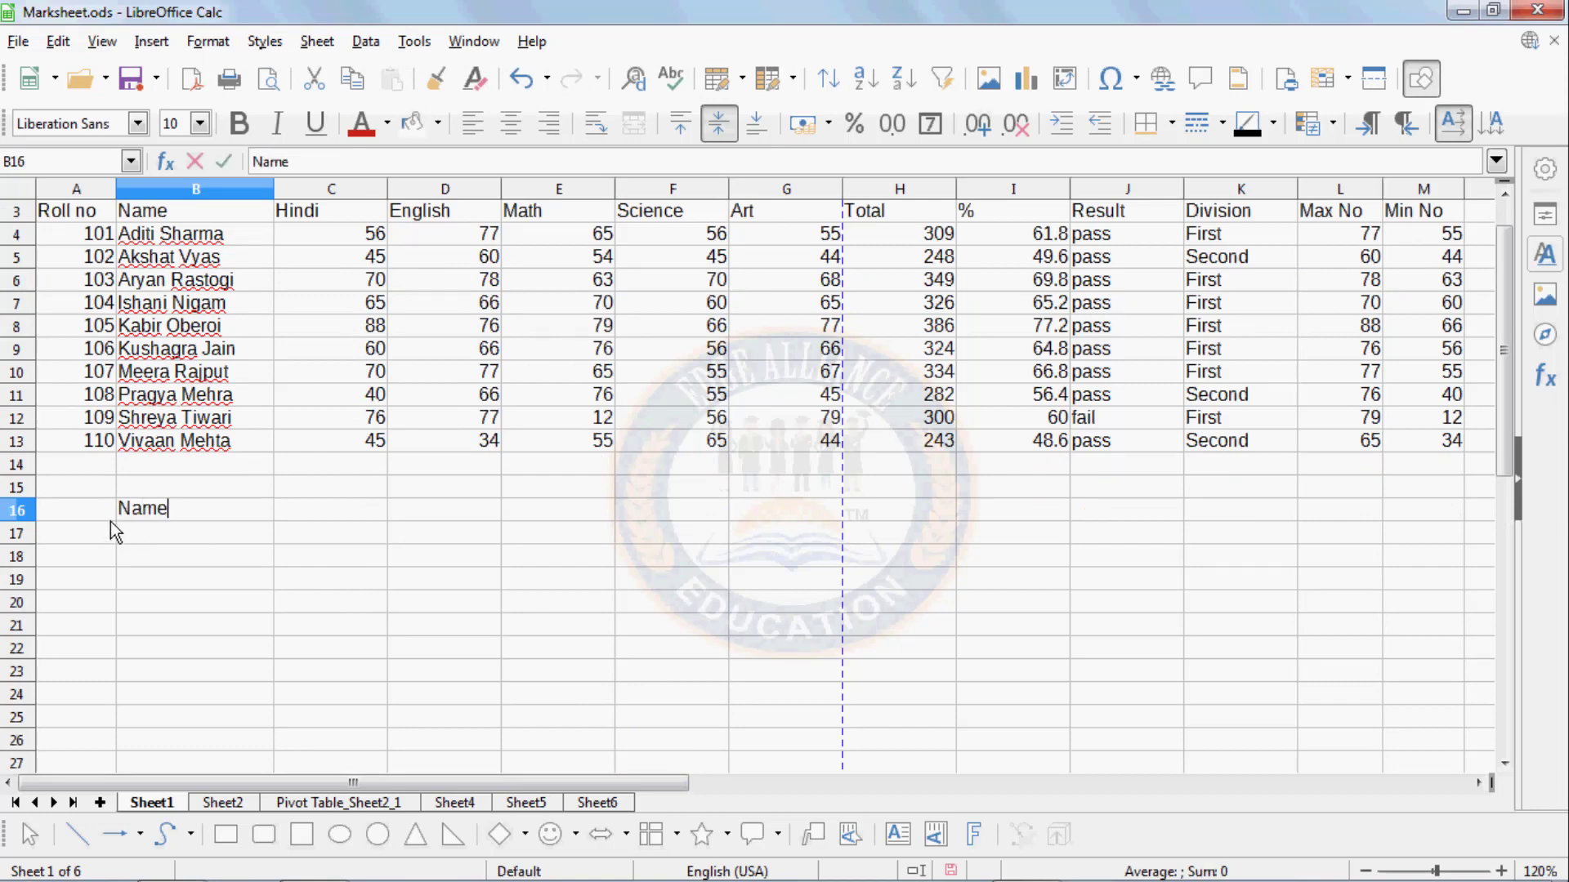
pyautogui.press('Return')
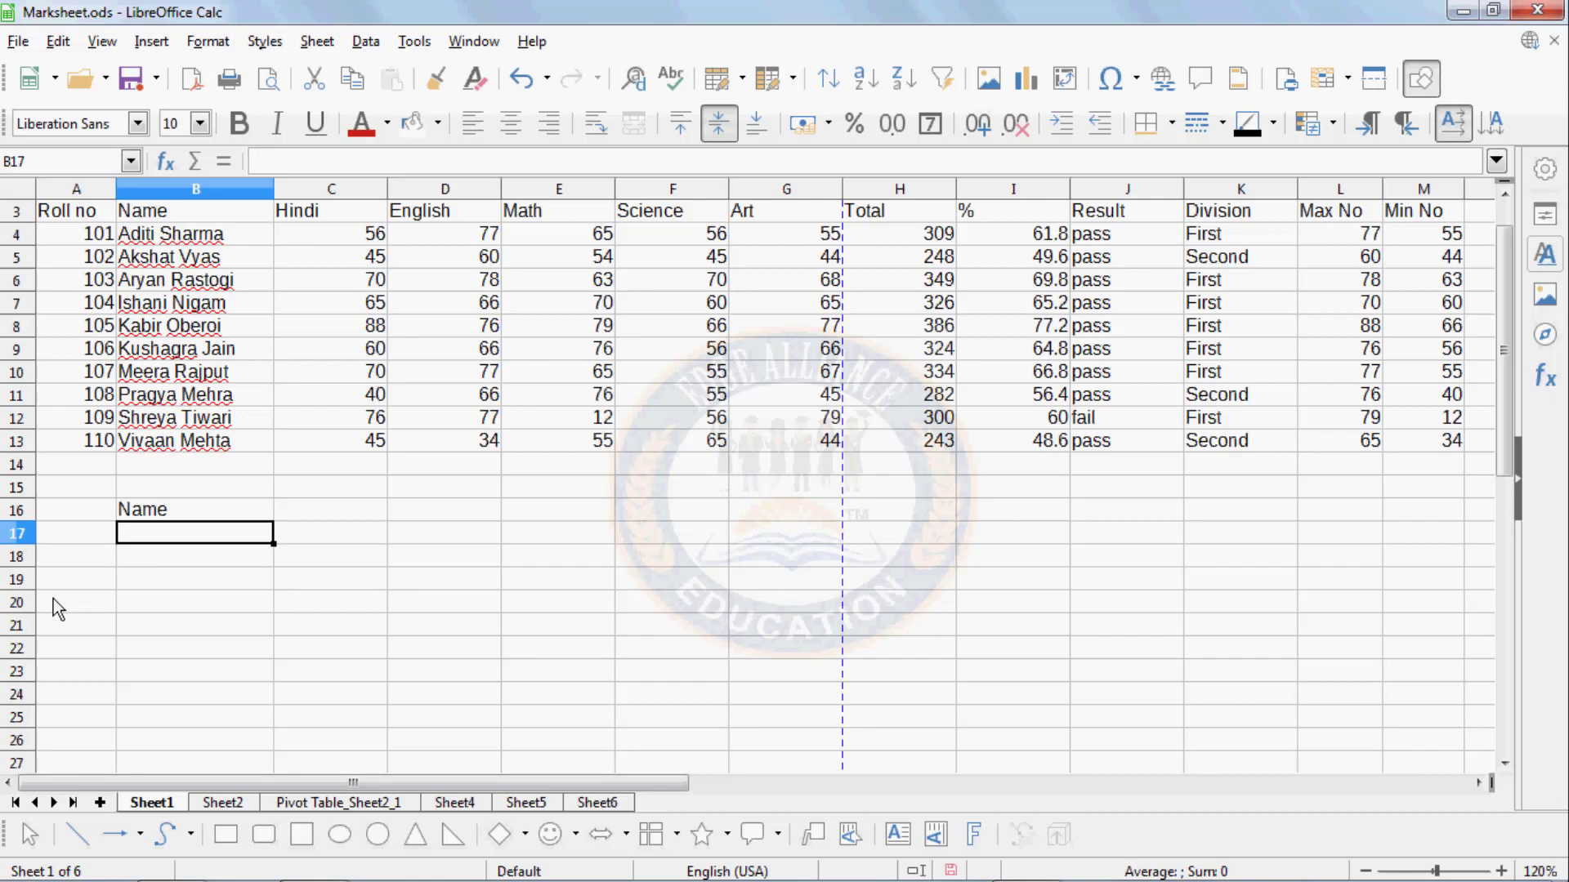
# - Fill cells B17 to B22 under the Name heading with six people's first names
pyautogui.write('Kirti')
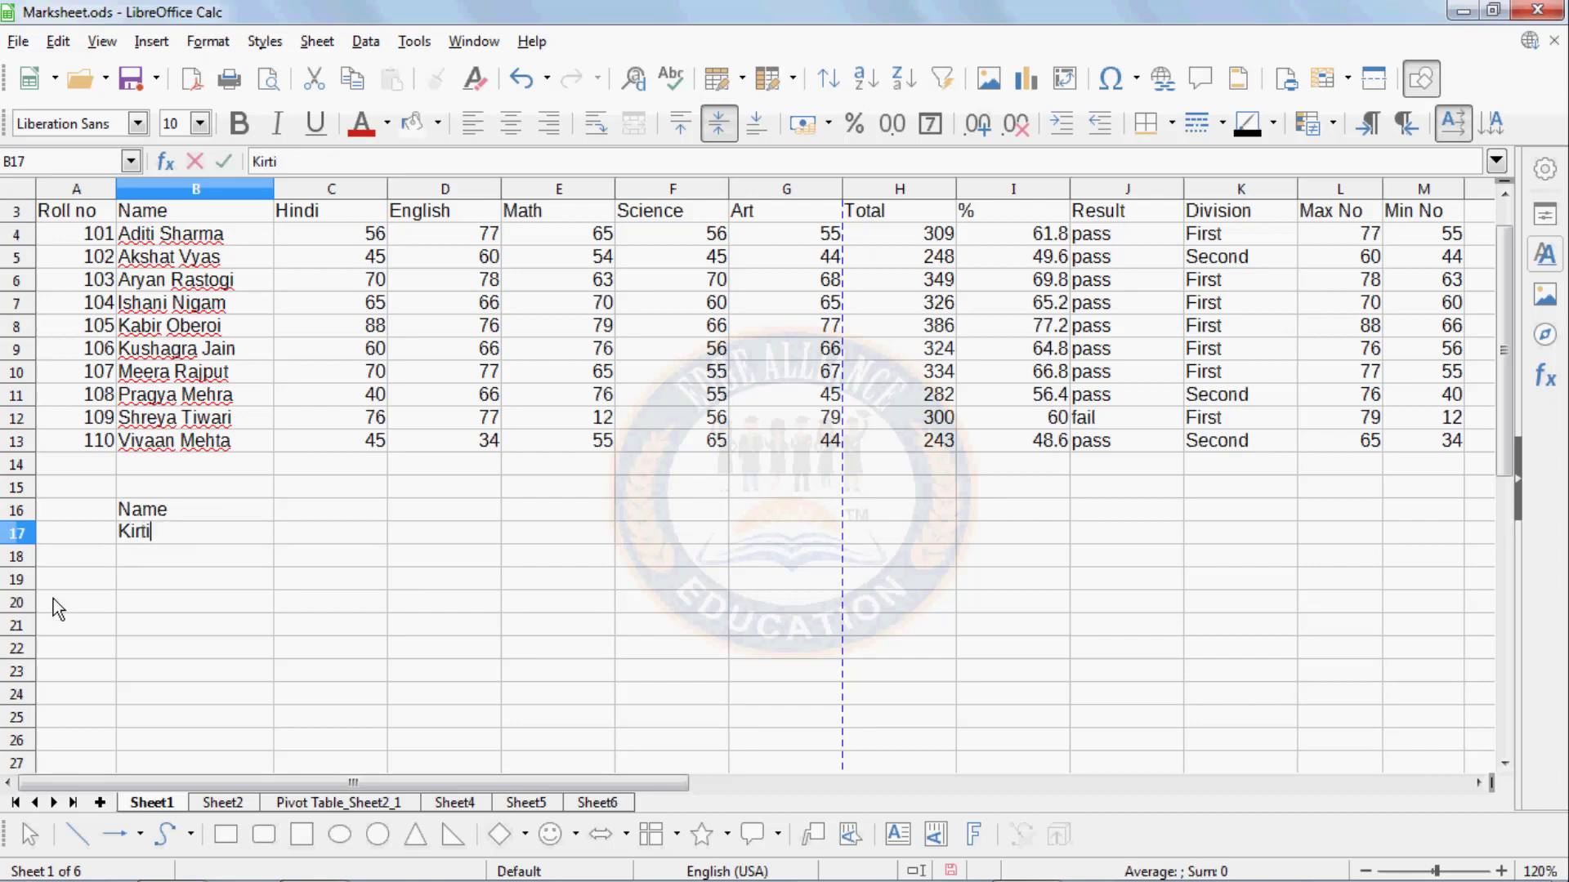
pyautogui.press('Return')
pyautogui.write('Ne')
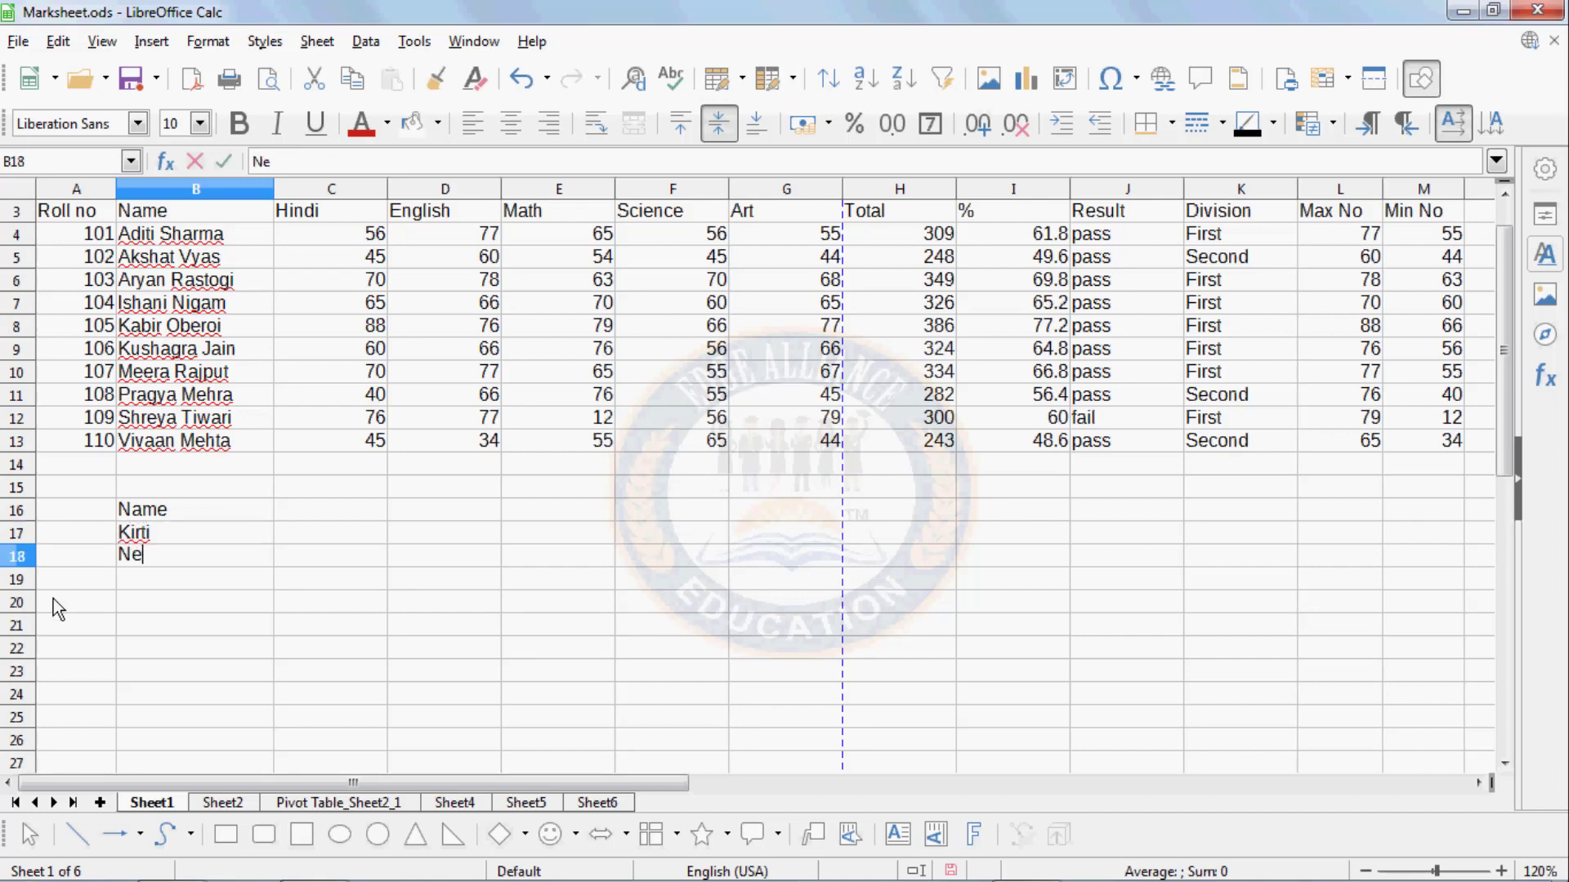
pyautogui.write('ha')
pyautogui.press('Return')
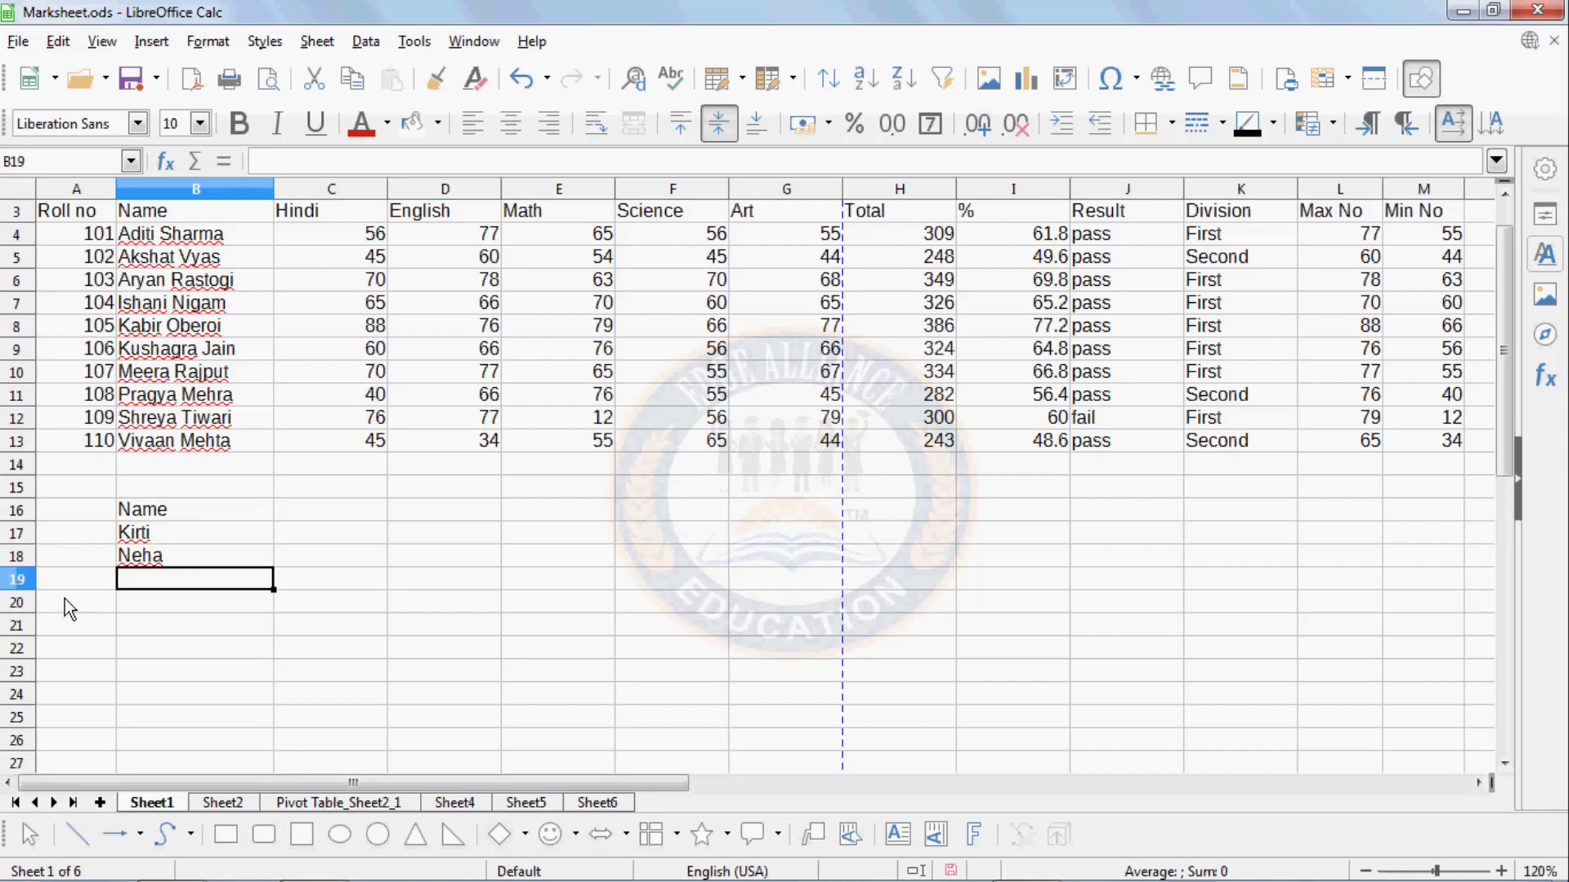
pyautogui.write('Preeti')
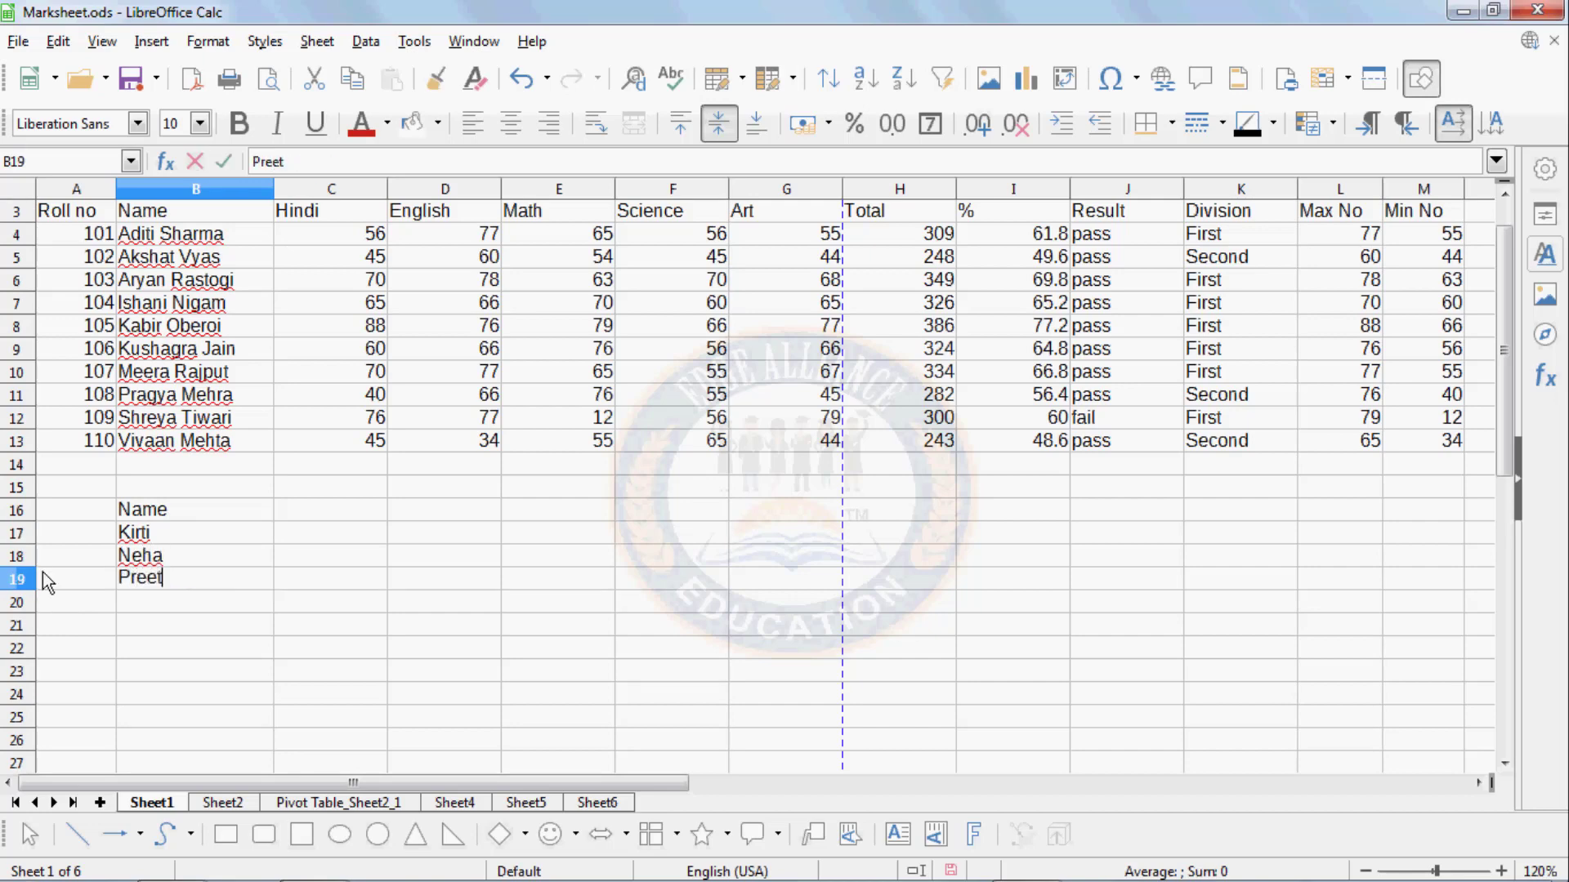
pyautogui.press('Return')
pyautogui.write('Sagar')
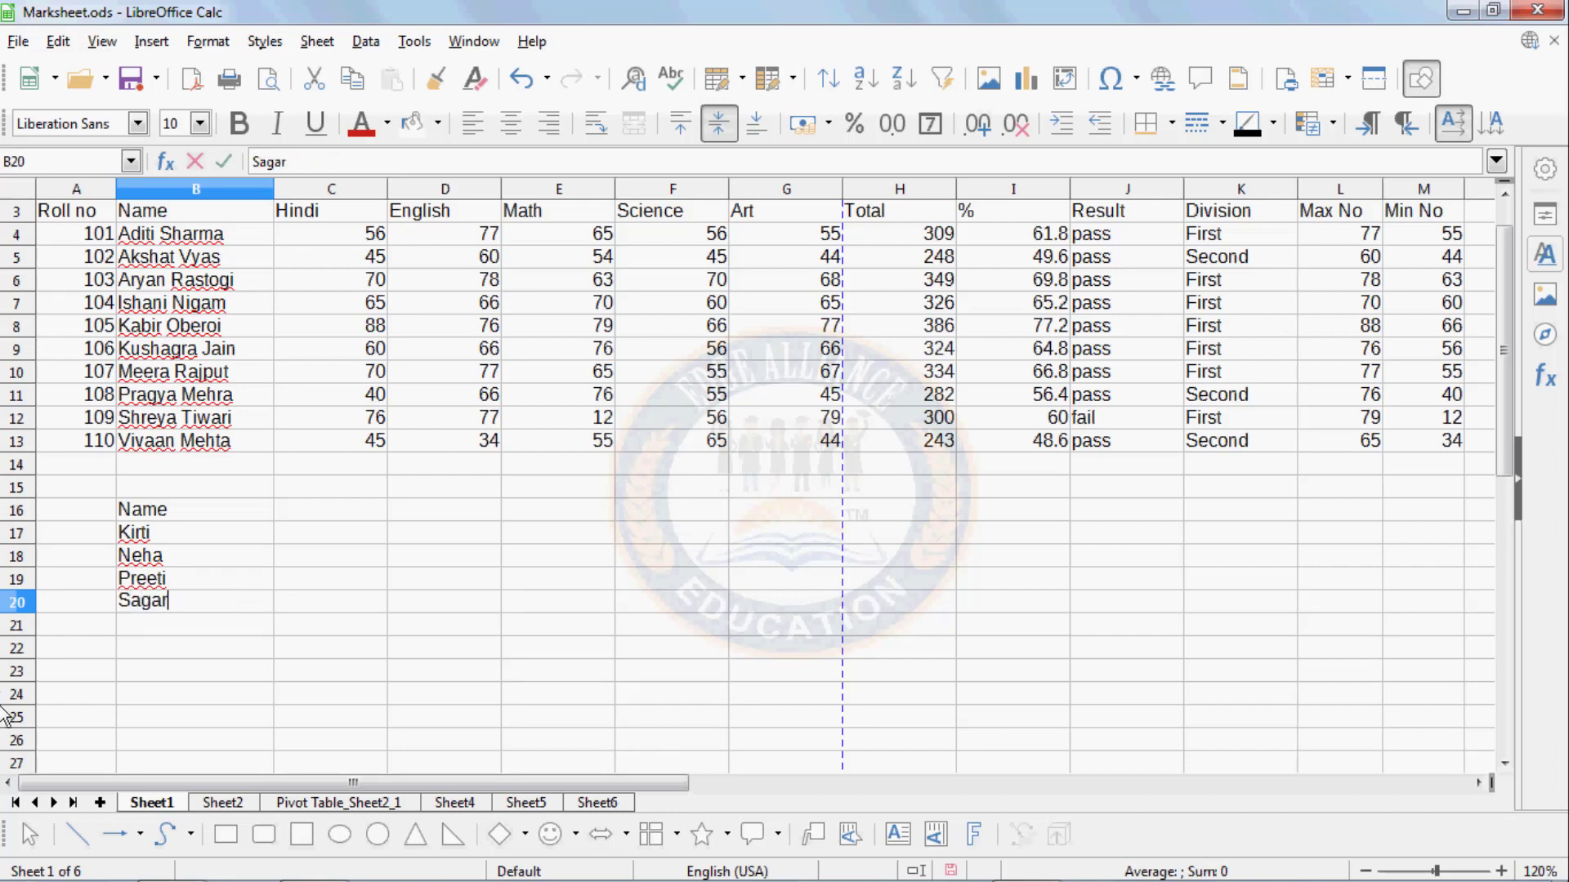
pyautogui.press('Return')
pyautogui.write('Vidyut')
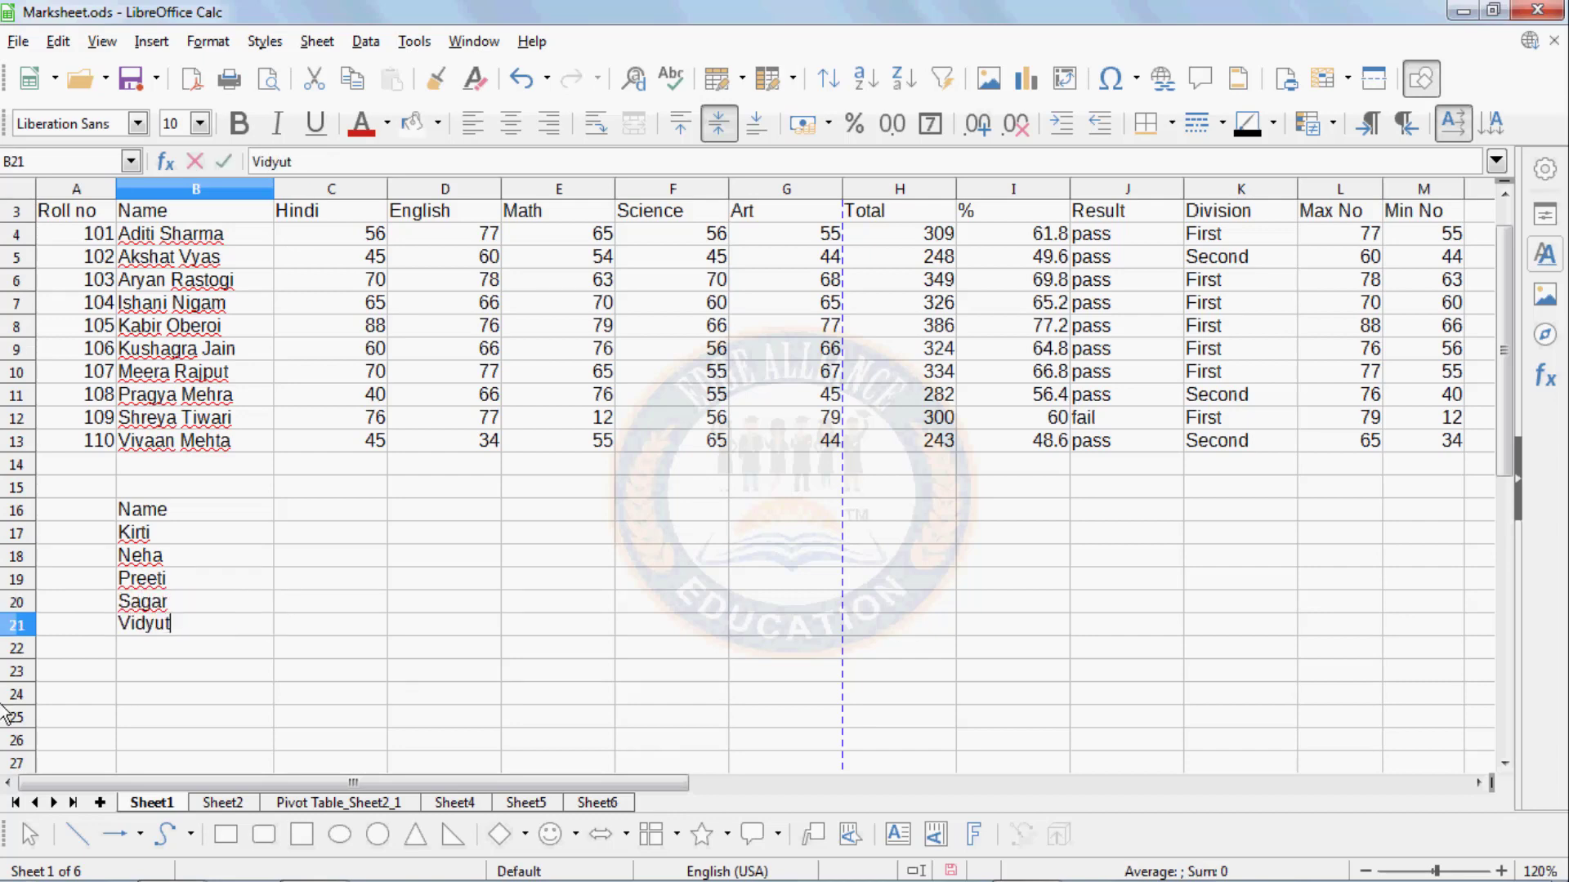
pyautogui.press('Return')
pyautogui.write('S')
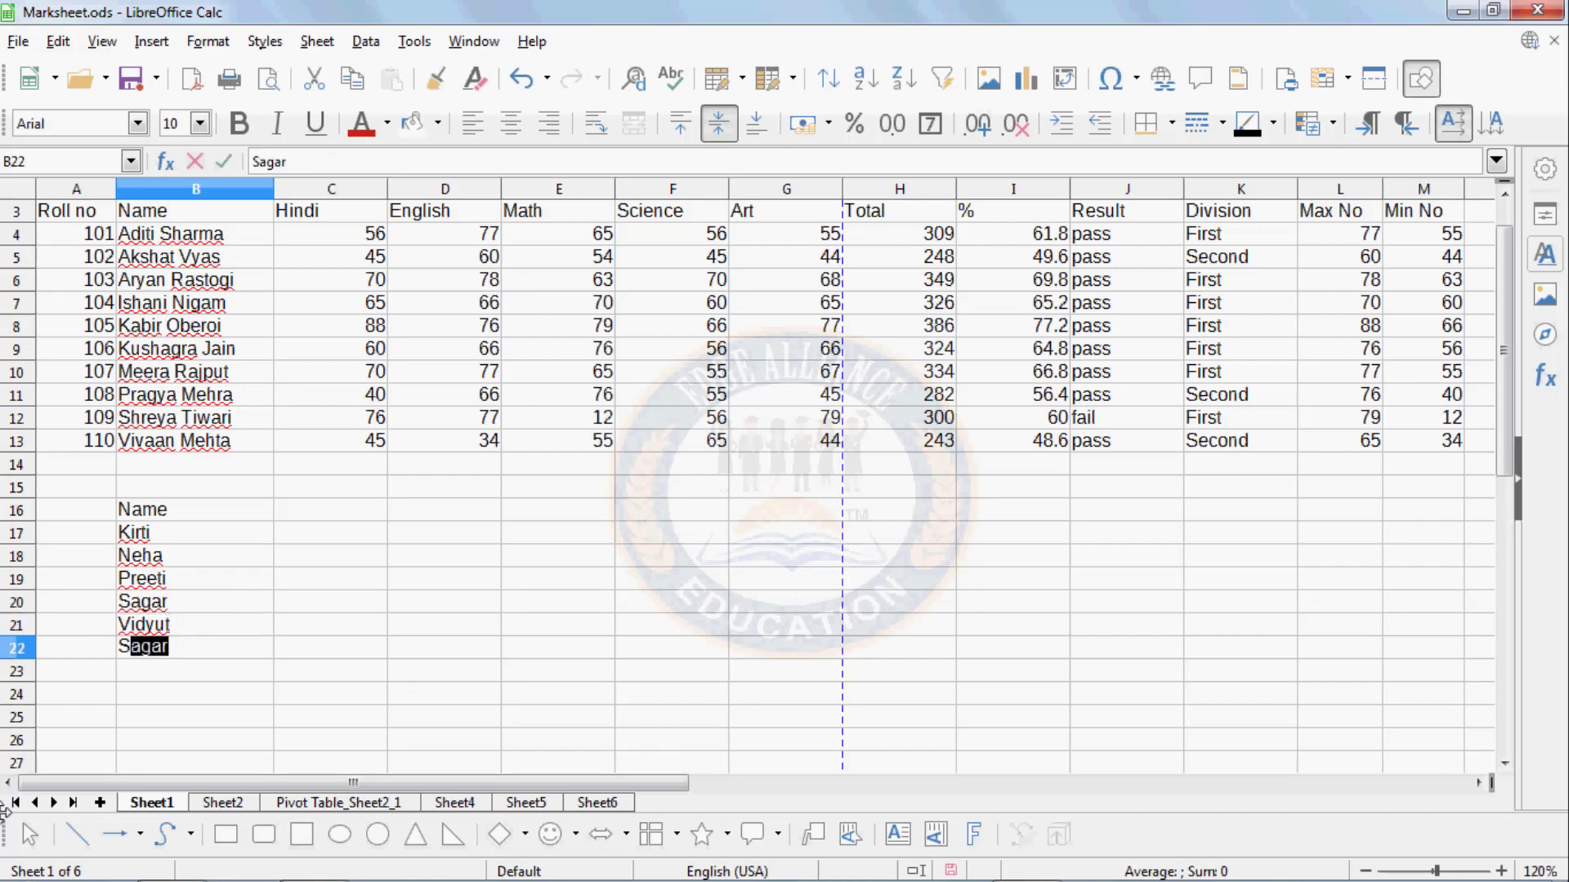
pyautogui.write('iddharth')
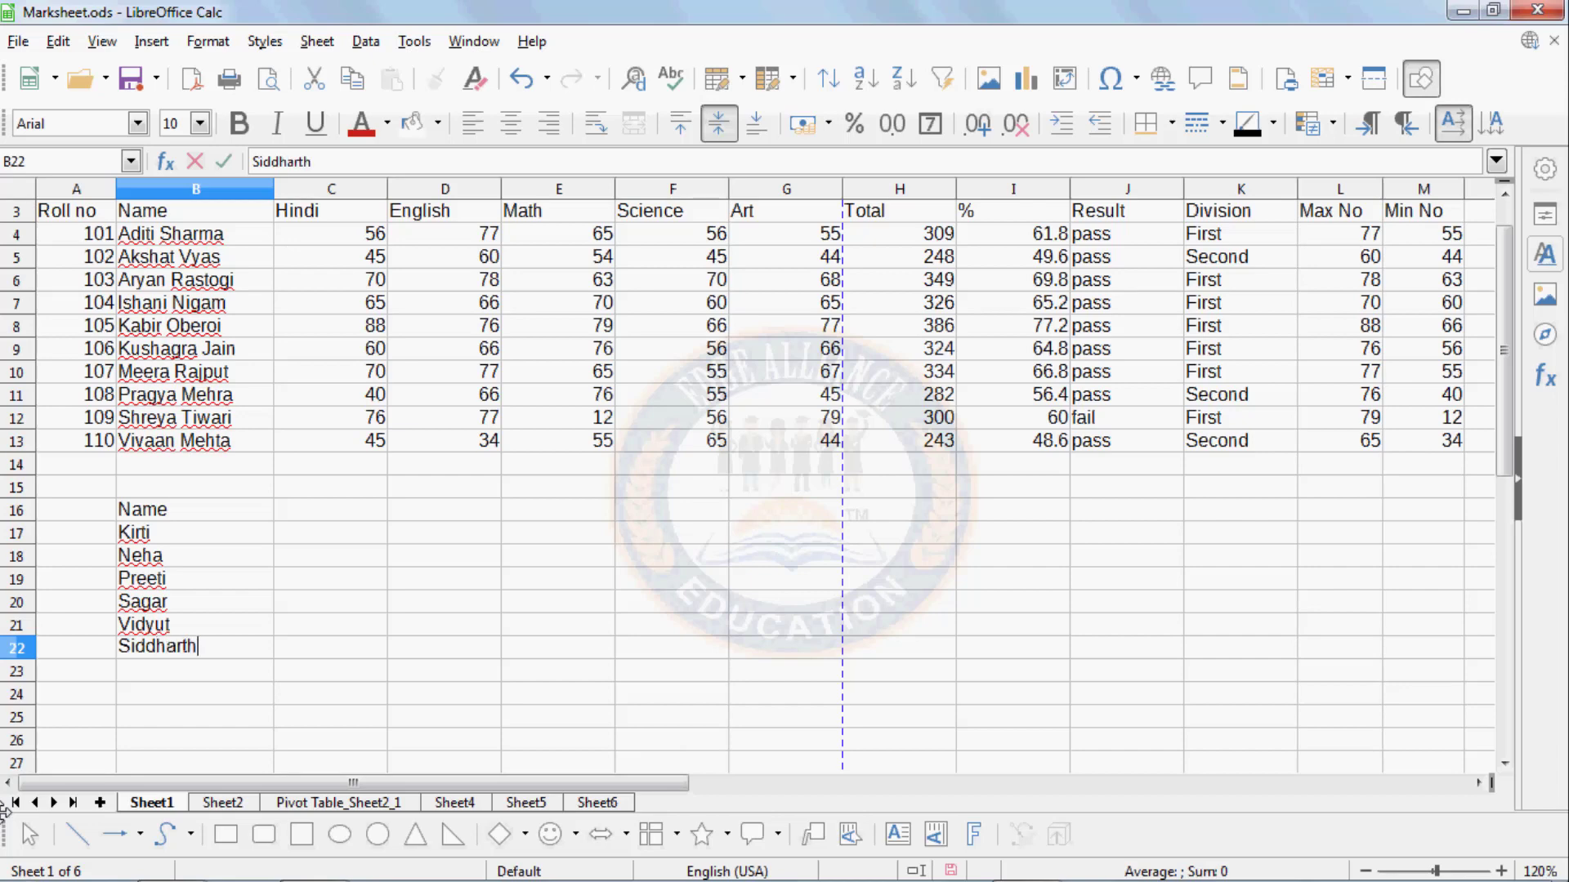
pyautogui.click(255, 628)
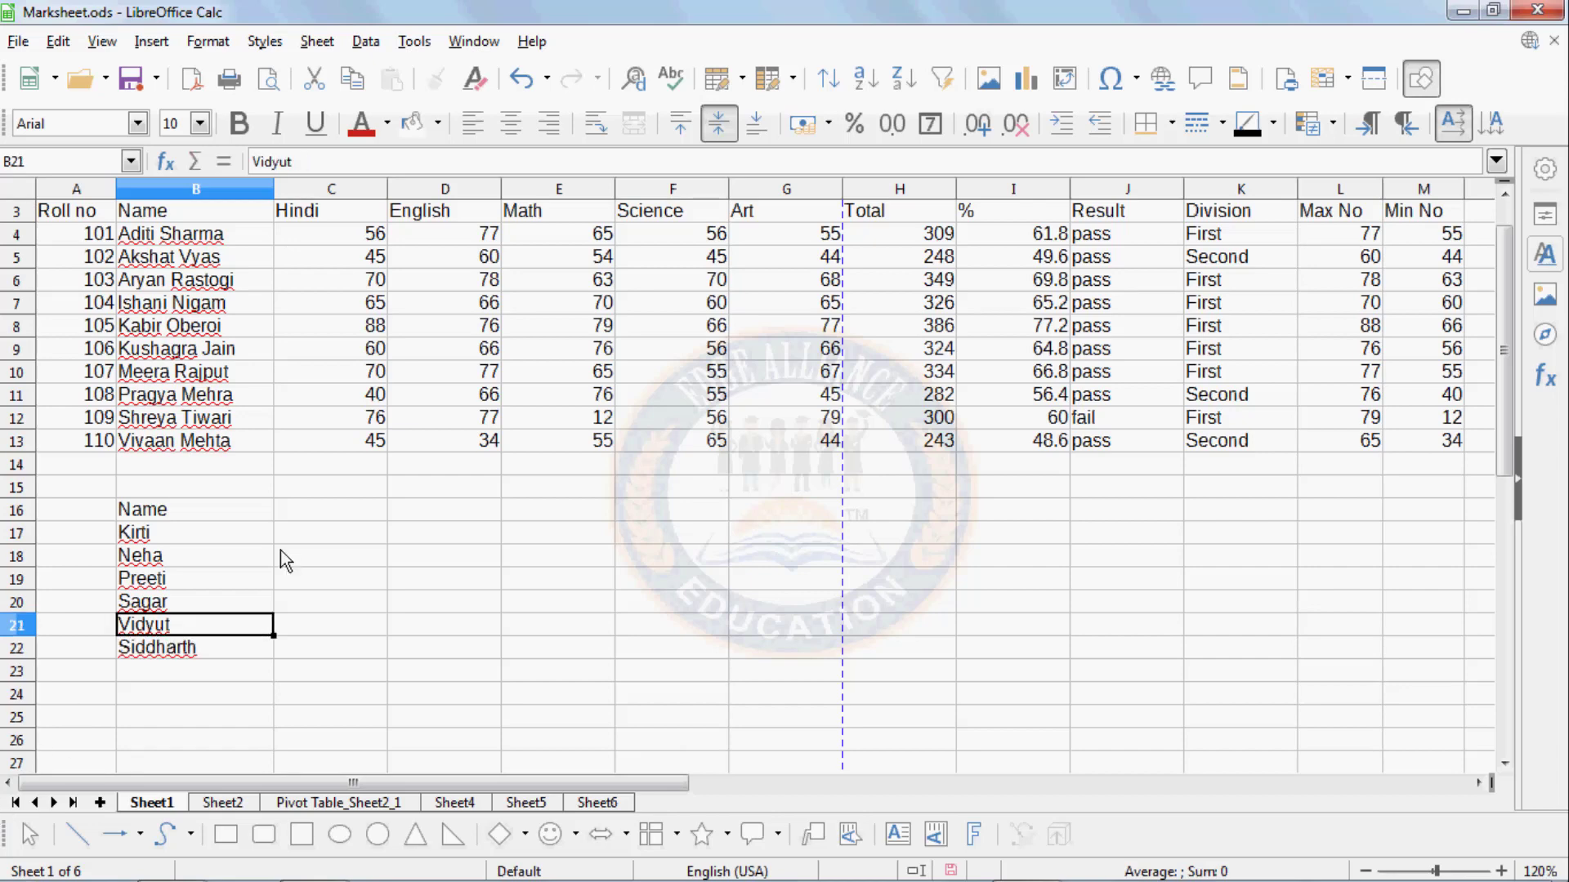
# - Add the column heading Salary in cell C16, next to the Name heading
pyautogui.click(308, 518)
pyautogui.write('Sa')
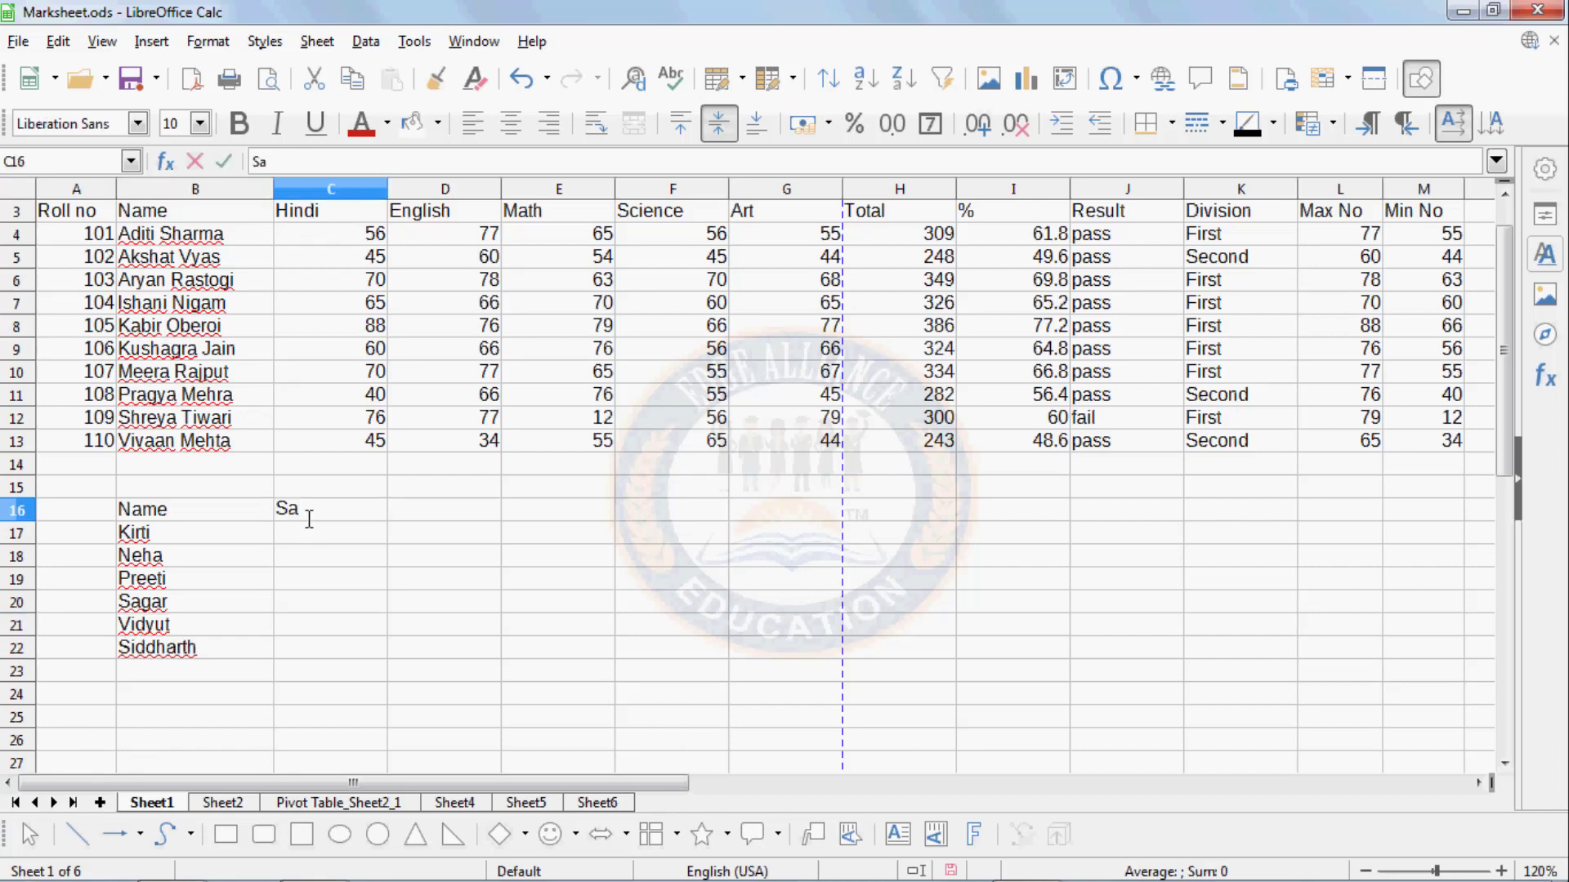
pyautogui.write('lary')
pyautogui.click(311, 599)
# - Open the Validity settings for the empty salary cells C17:C22
pyautogui.moveTo(310, 533); pyautogui.dragTo(315, 647)
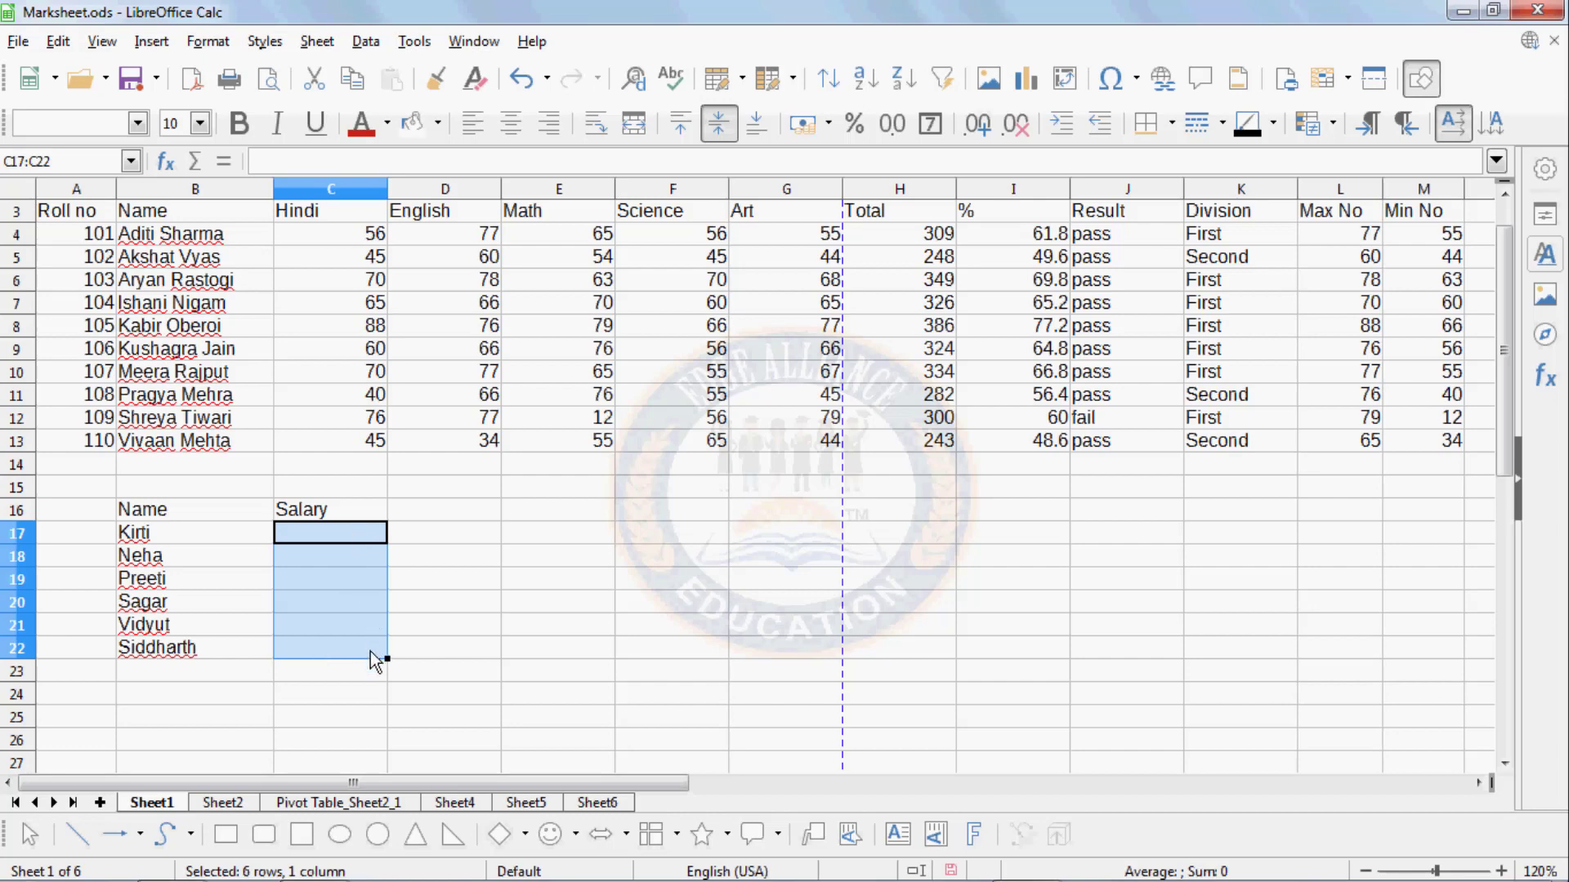
pyautogui.click(427, 718)
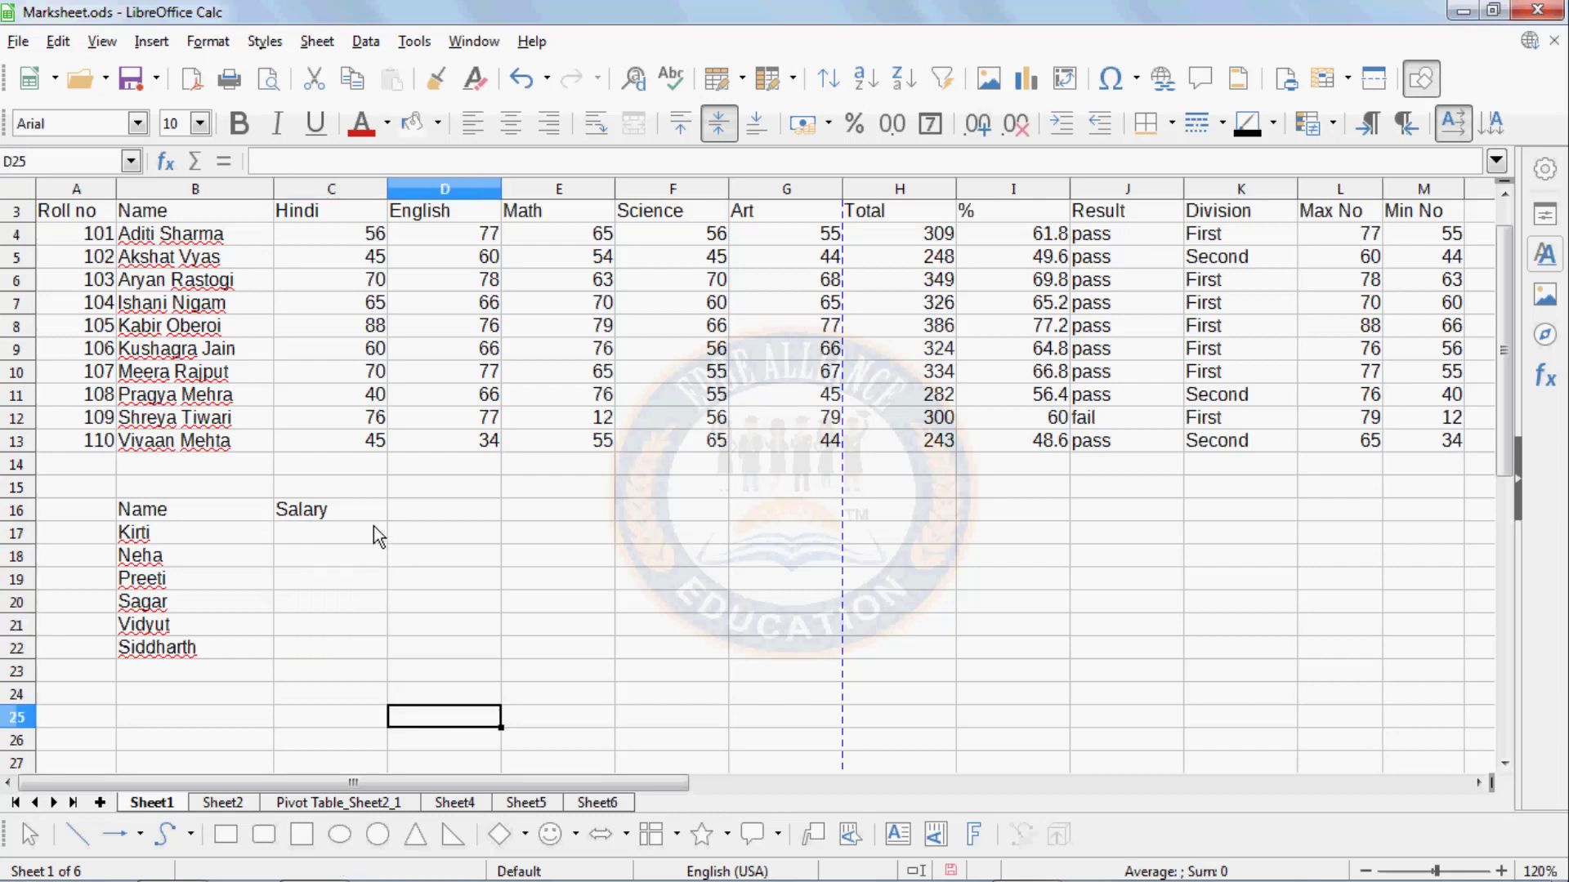
pyautogui.moveTo(378, 536); pyautogui.dragTo(374, 655)
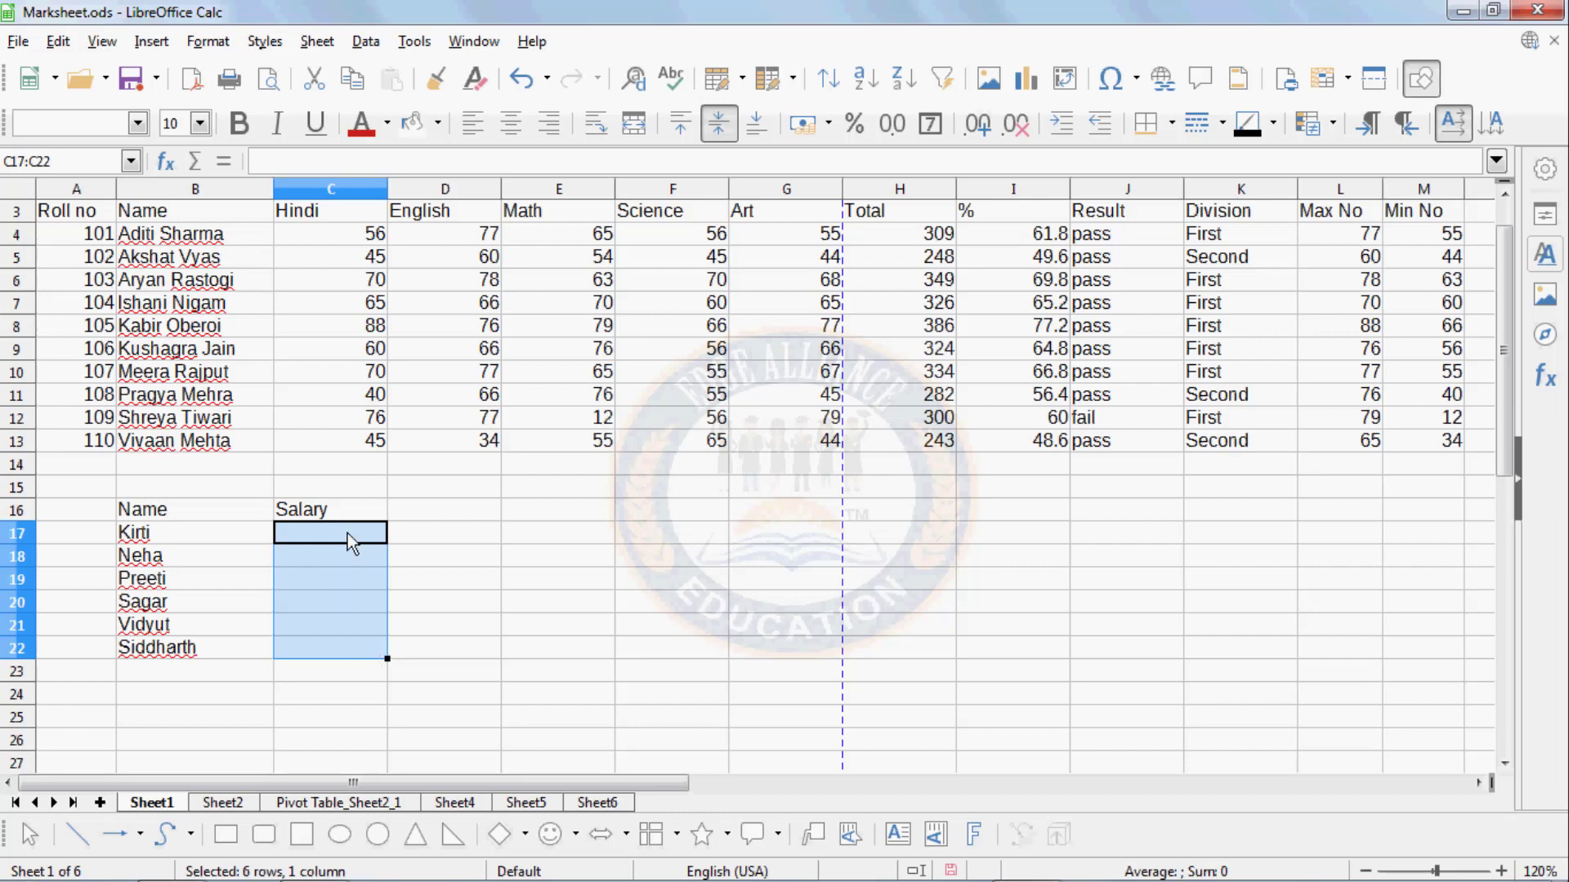
pyautogui.click(375, 45)
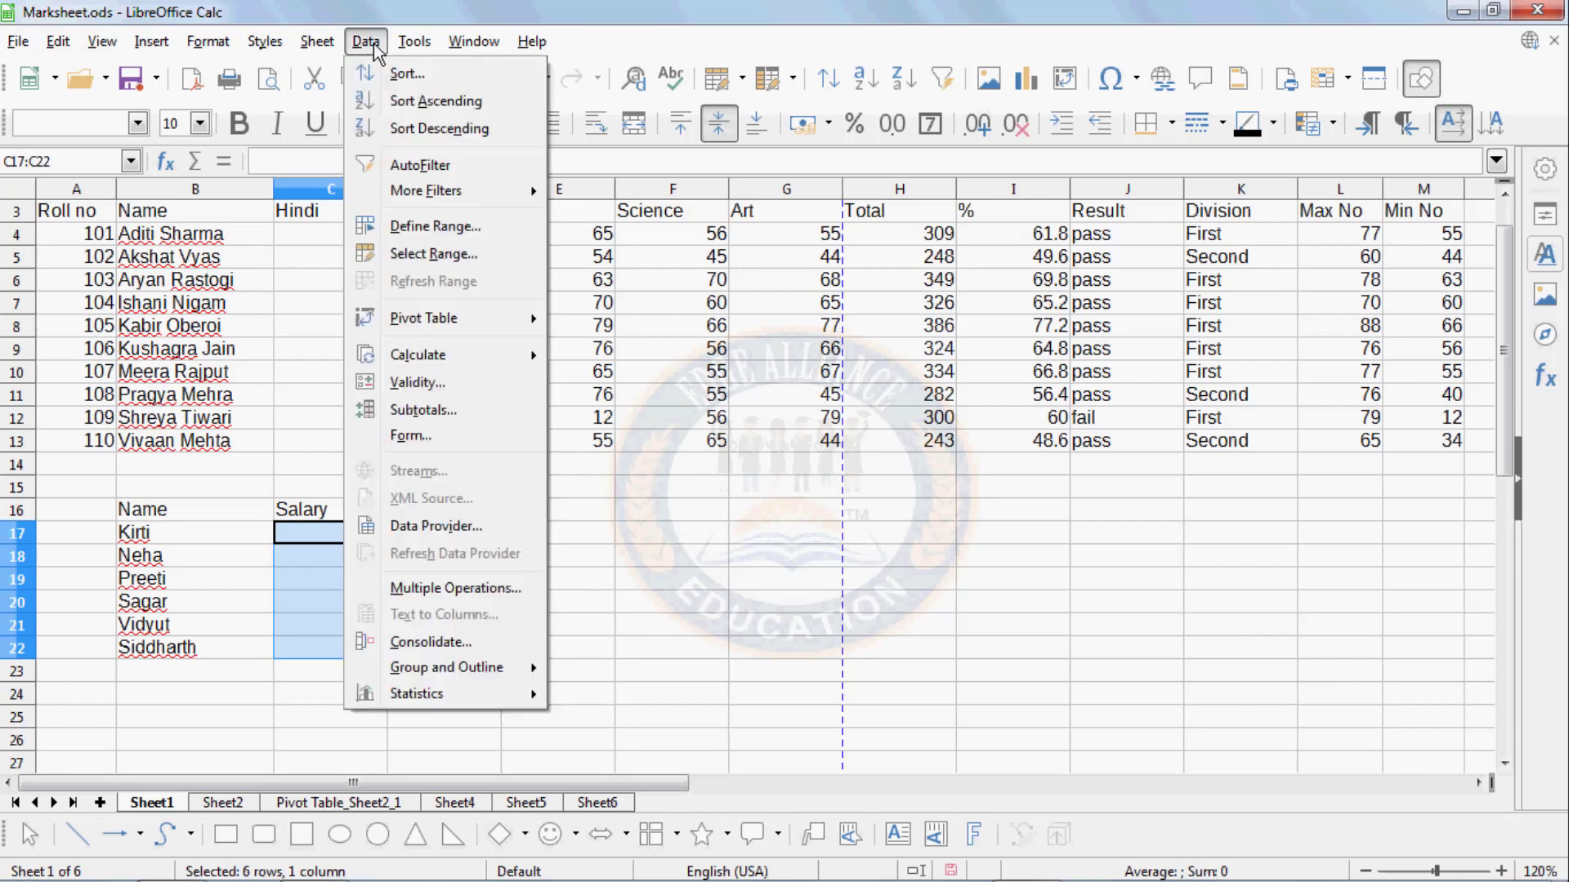
pyautogui.click(409, 382)
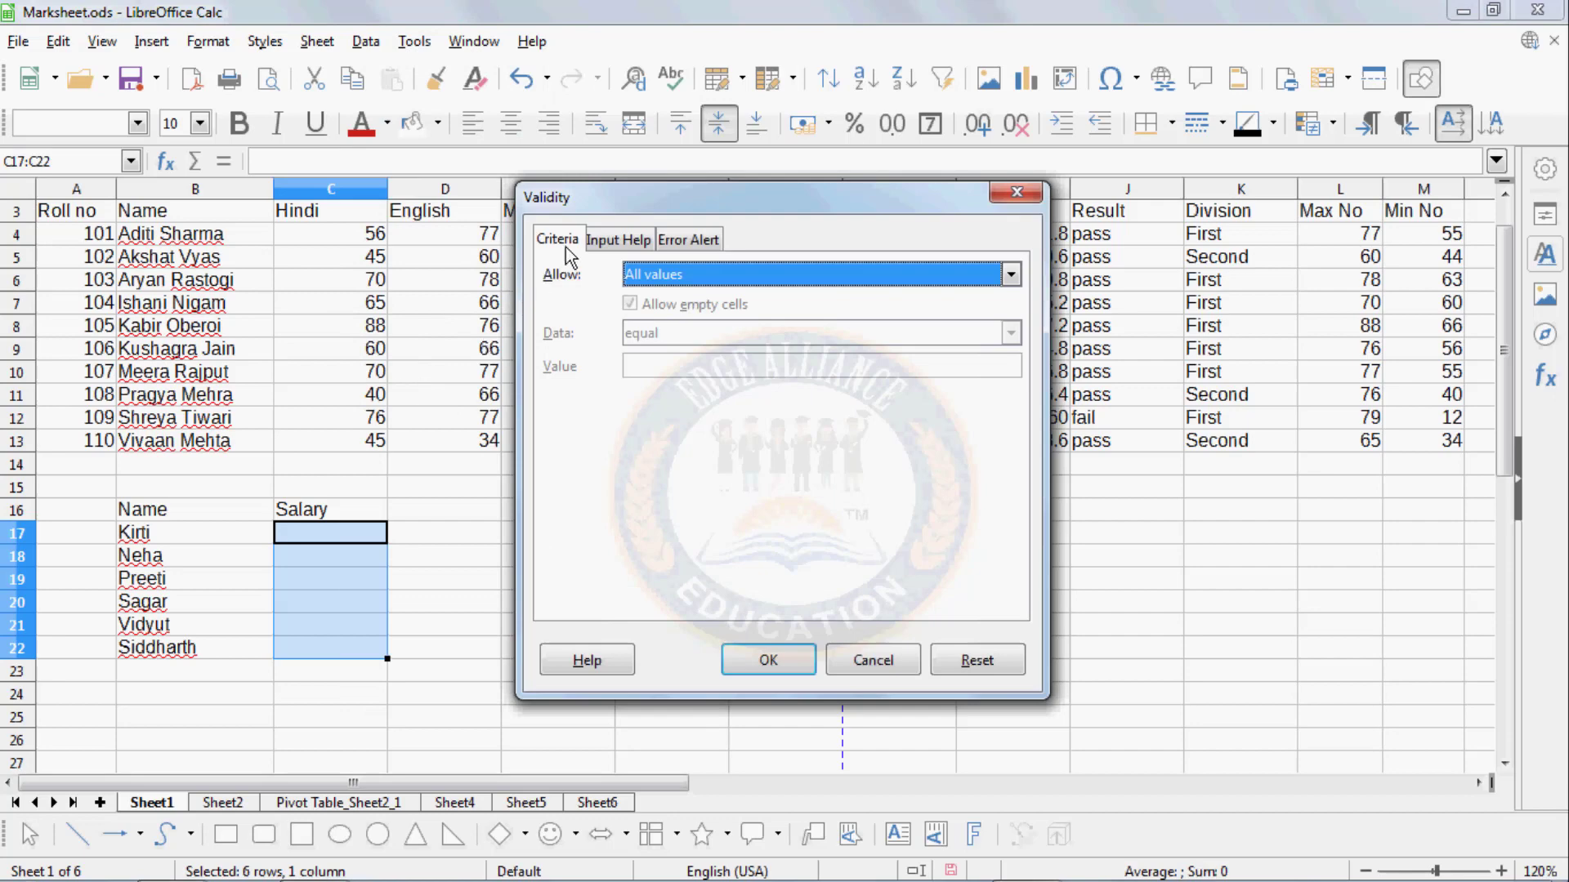
# - Set the validity criteria to allow Whole Numbers and examine the available comparison conditions
pyautogui.click(668, 278)
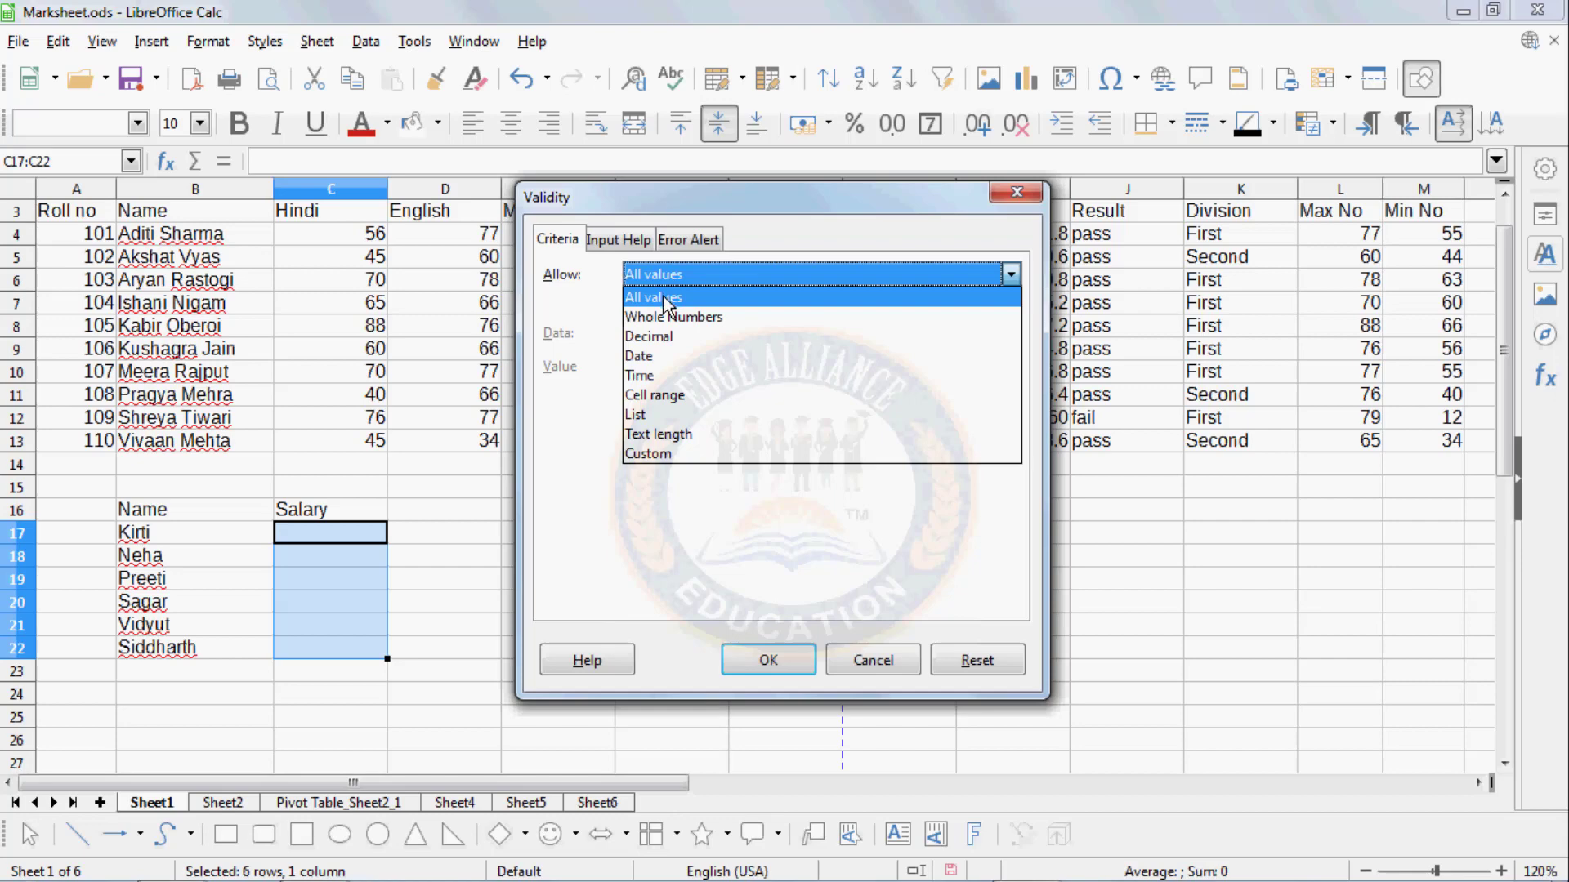
pyautogui.click(663, 319)
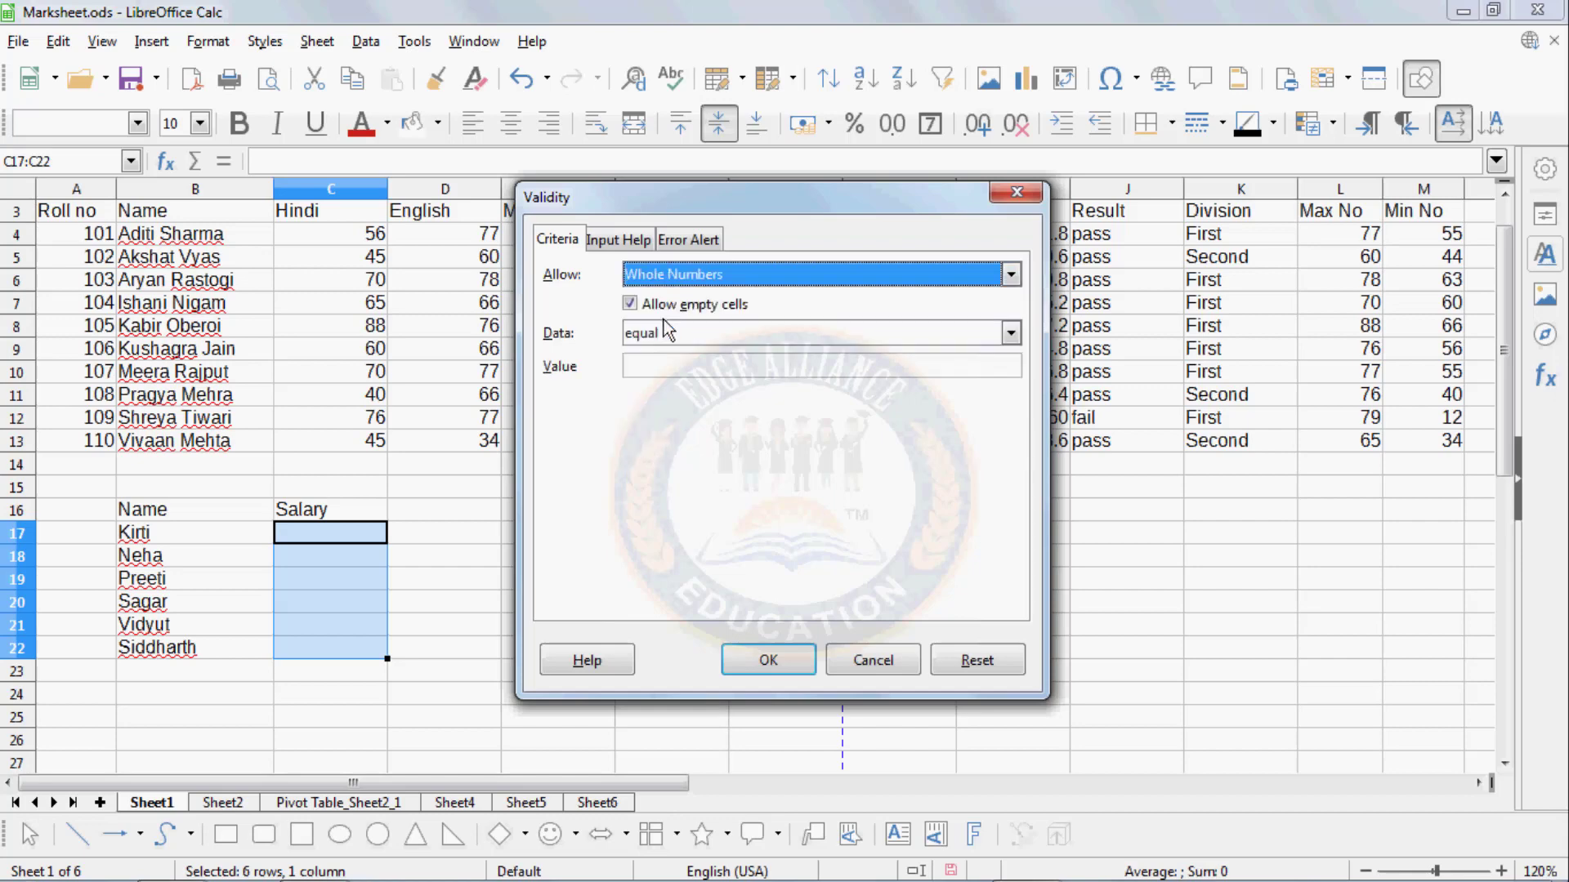
pyautogui.click(663, 334)
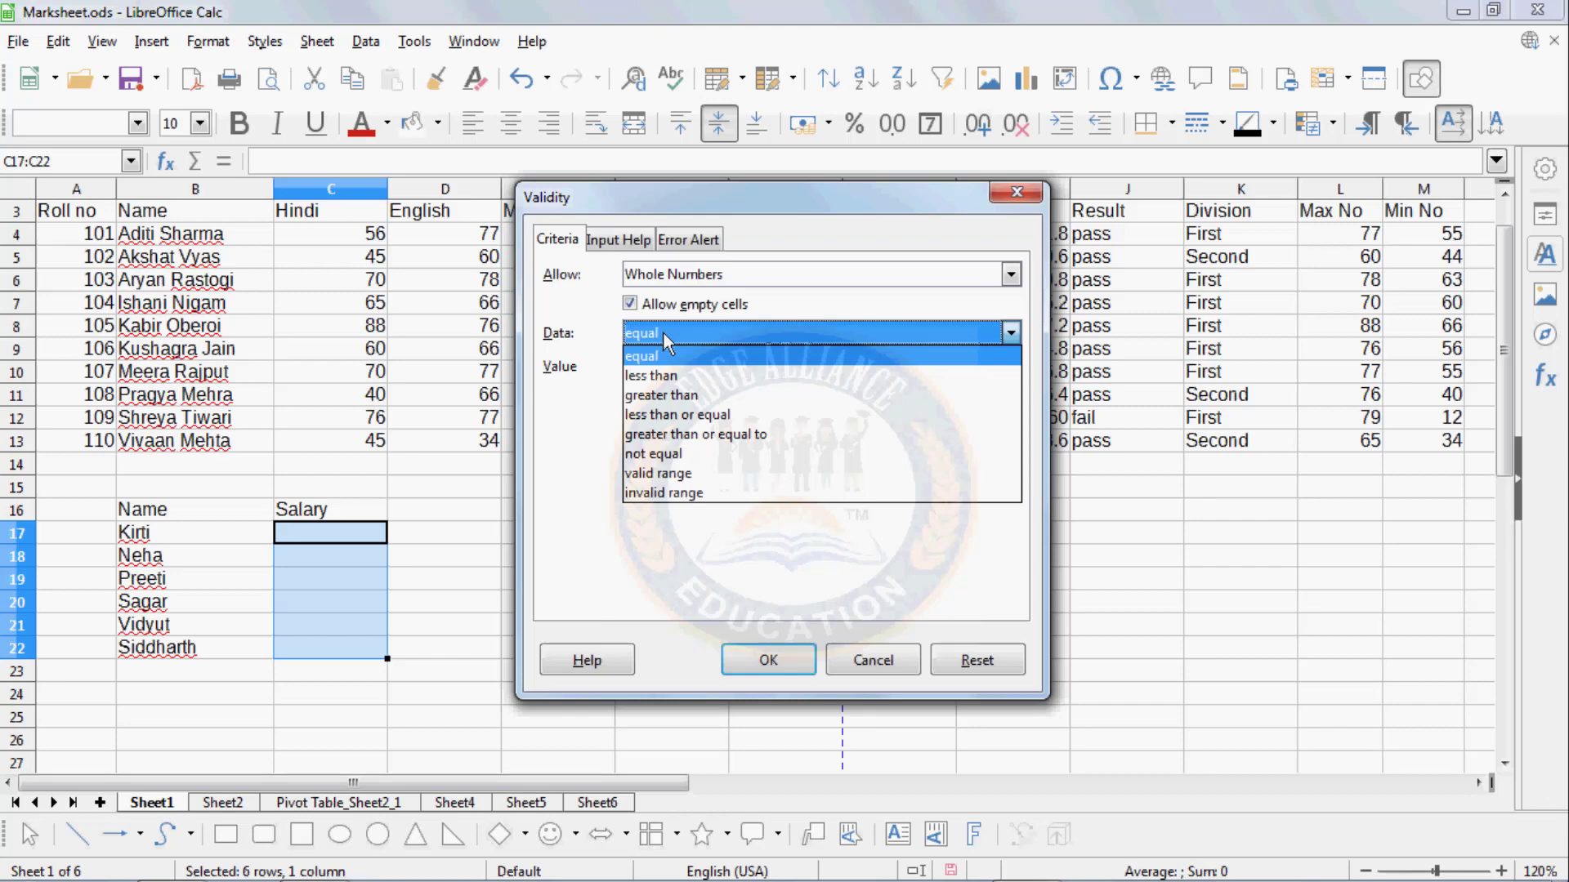
pyautogui.click(664, 333)
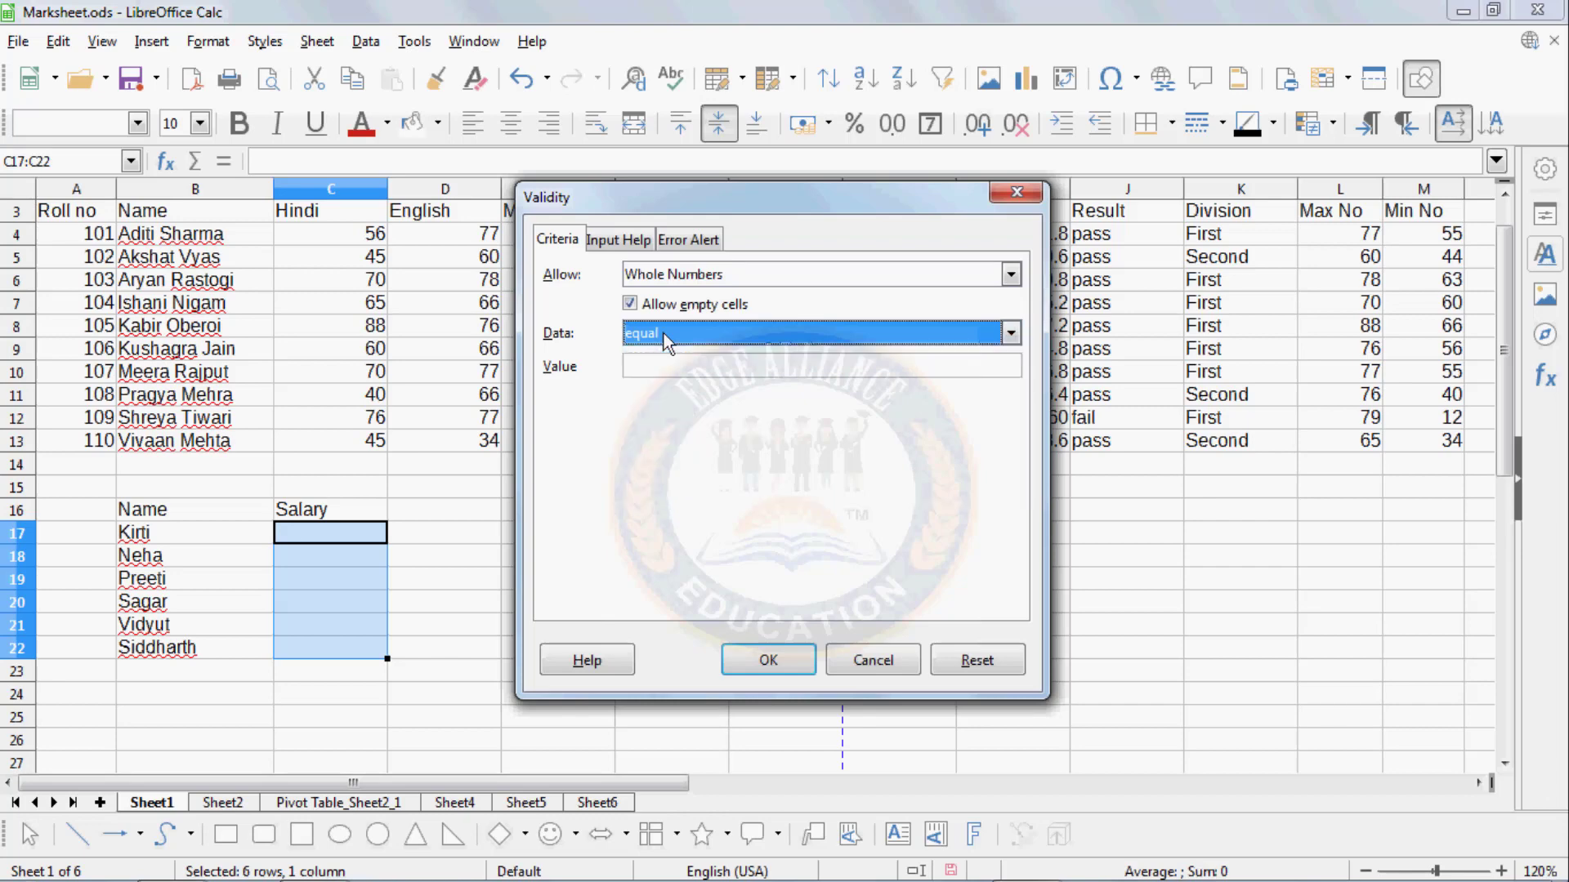
# - Try the Decimal and Date options for the allowed values and return the criteria to Whole Numbers
pyautogui.click(660, 272)
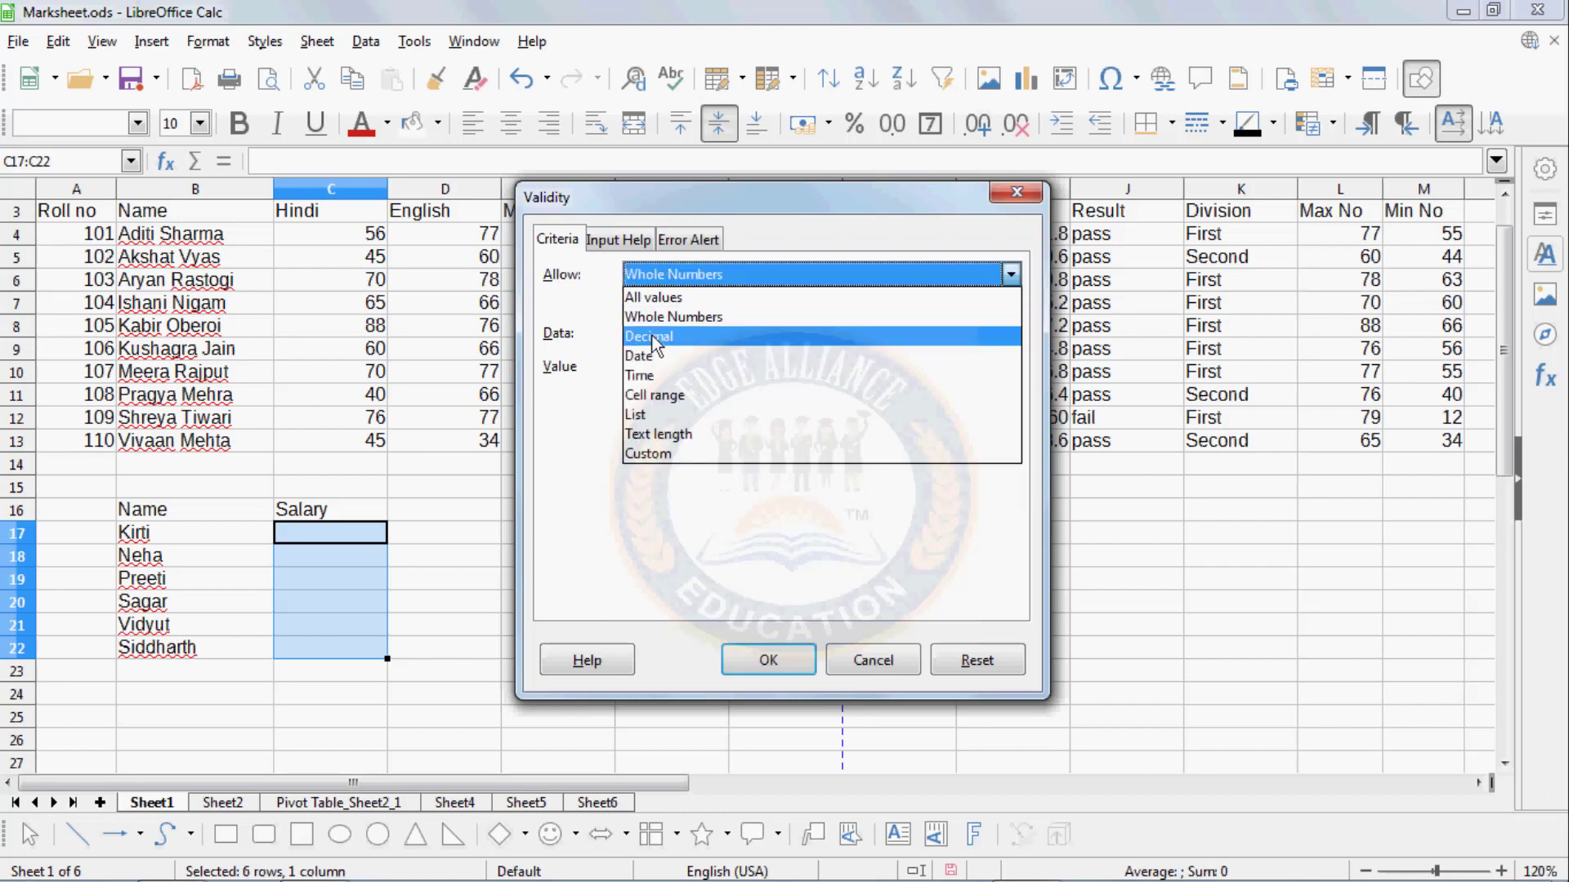
pyautogui.click(654, 336)
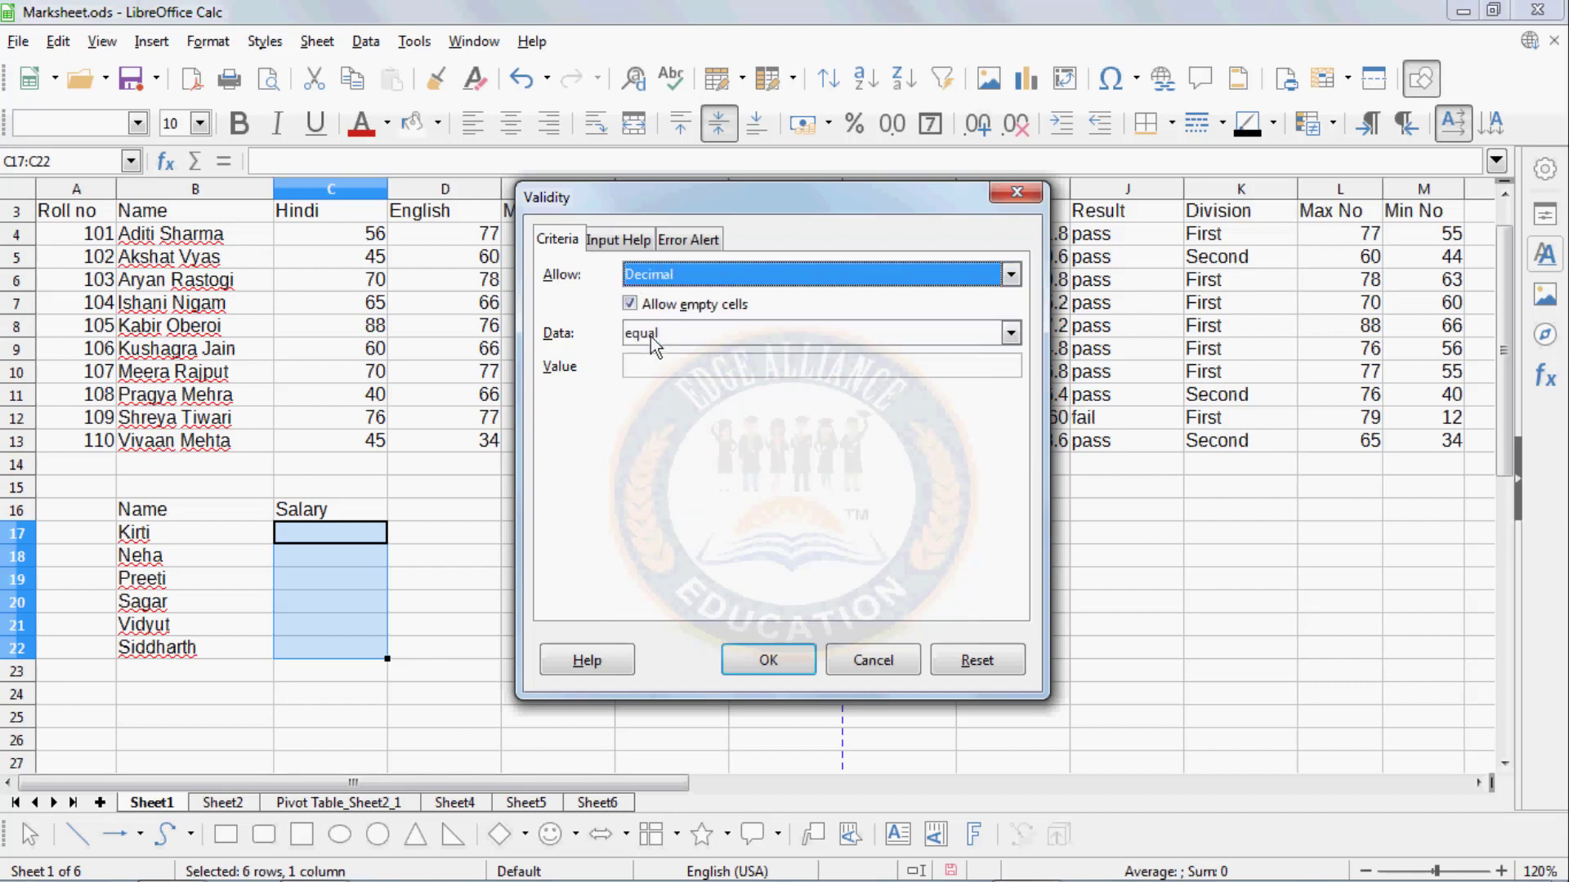
pyautogui.click(656, 283)
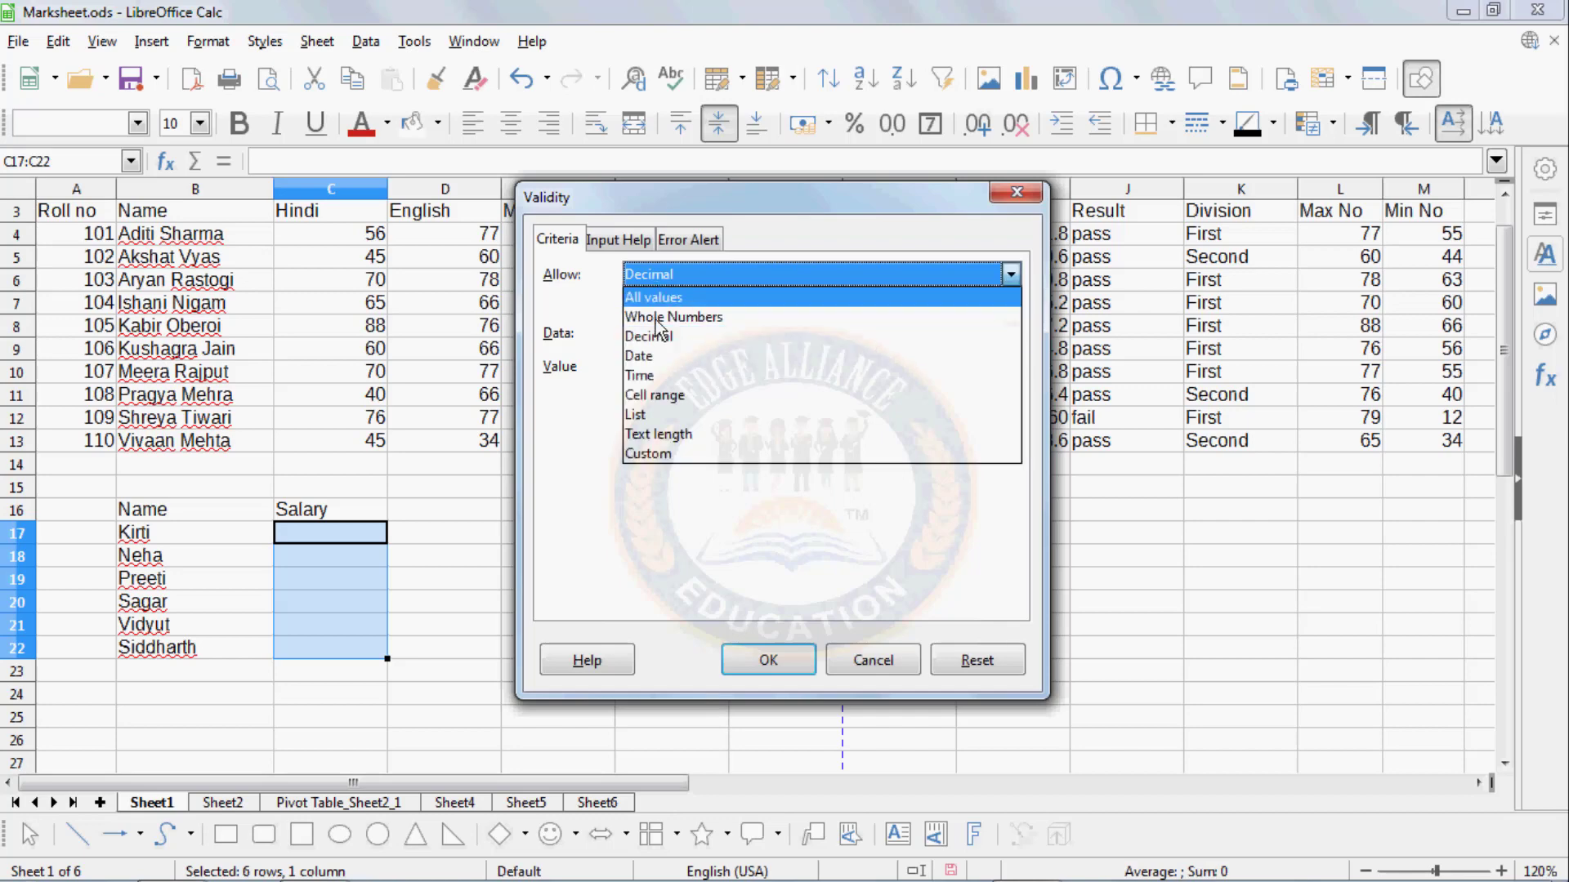
pyautogui.click(652, 356)
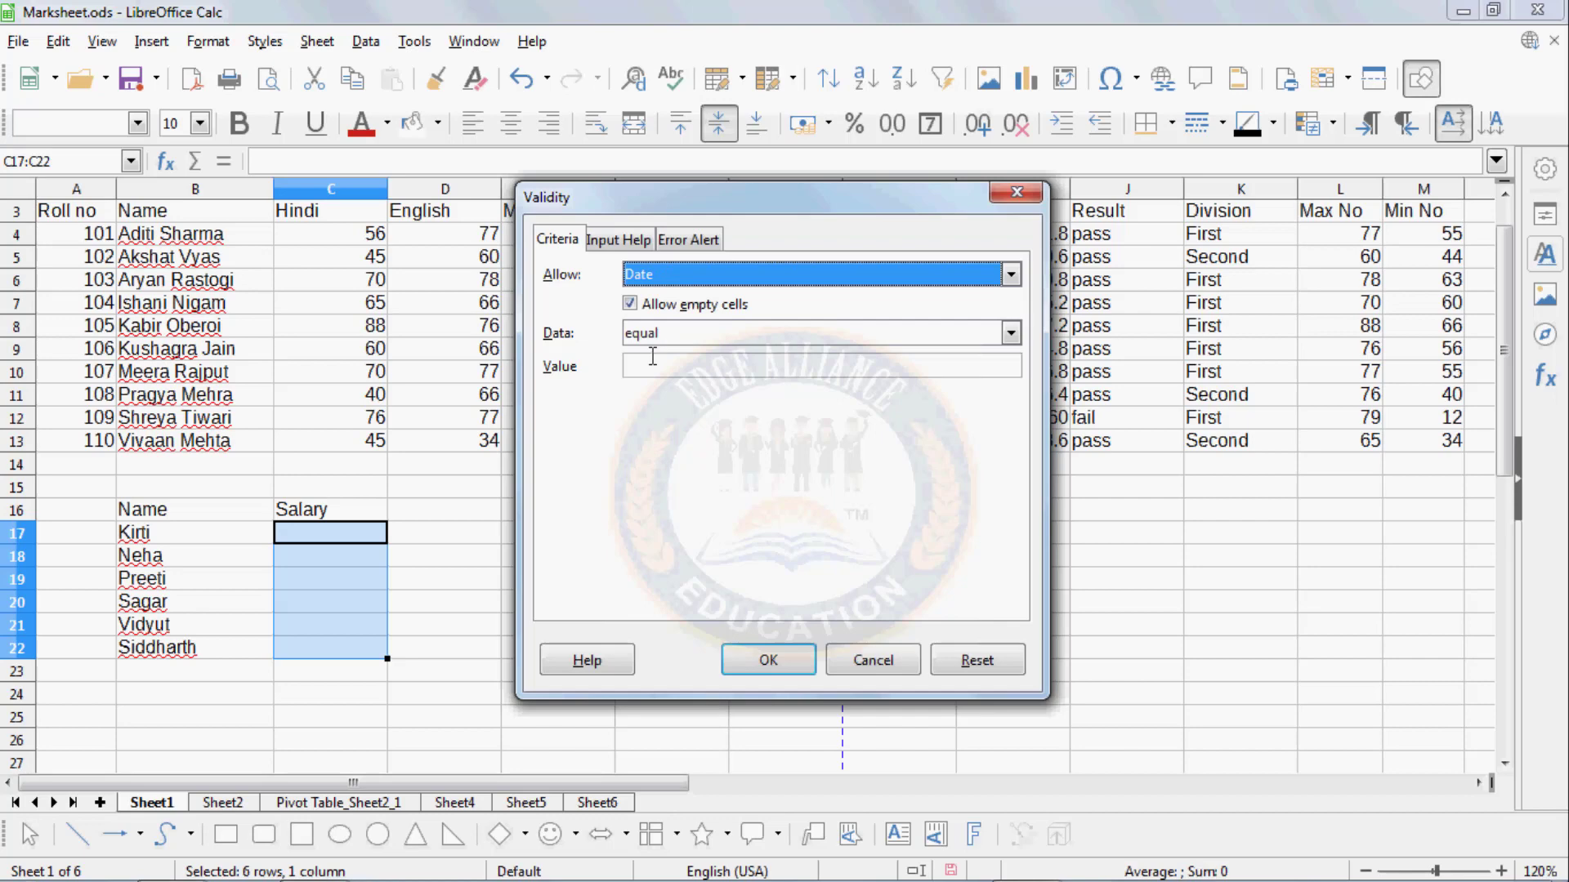
pyautogui.click(653, 277)
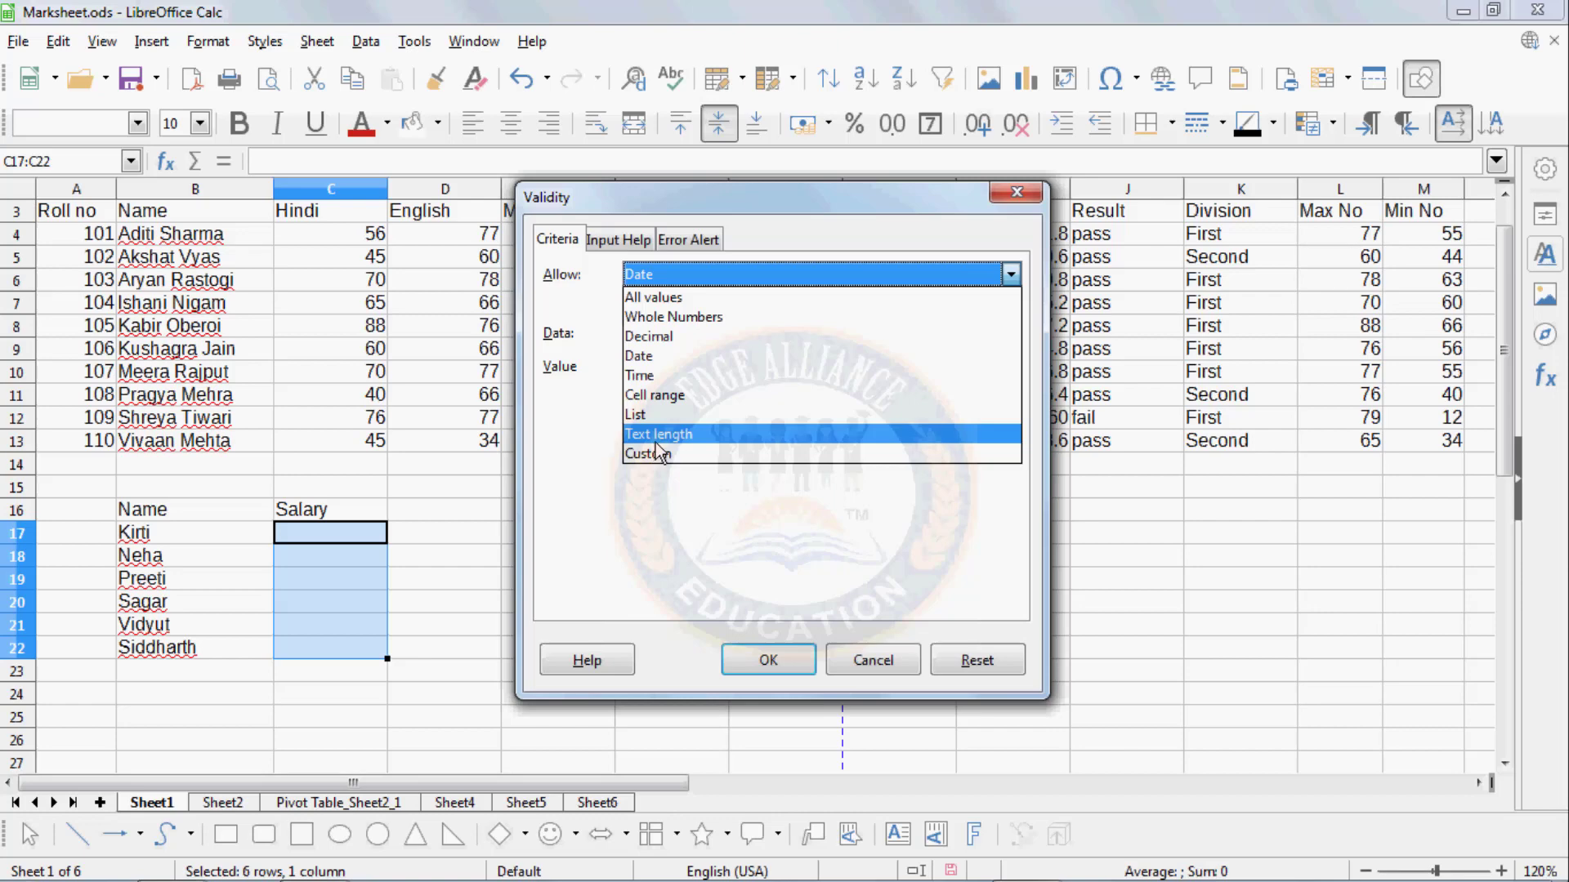
pyautogui.click(673, 324)
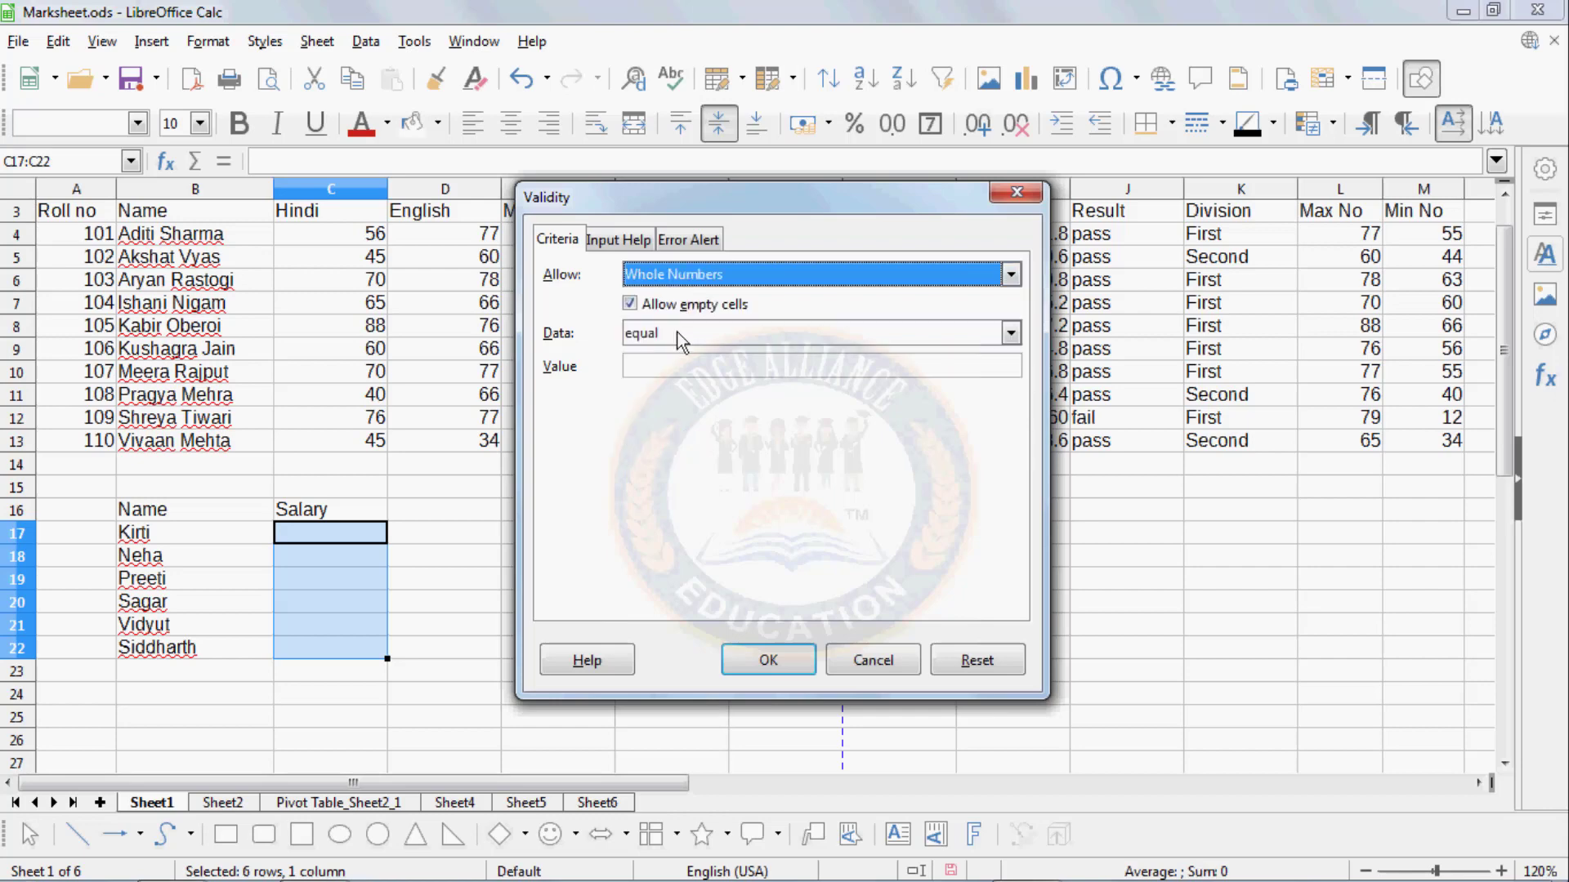
# - Compare the valid range and invalid range conditions and choose valid range for the whole-number criteria
pyautogui.click(661, 337)
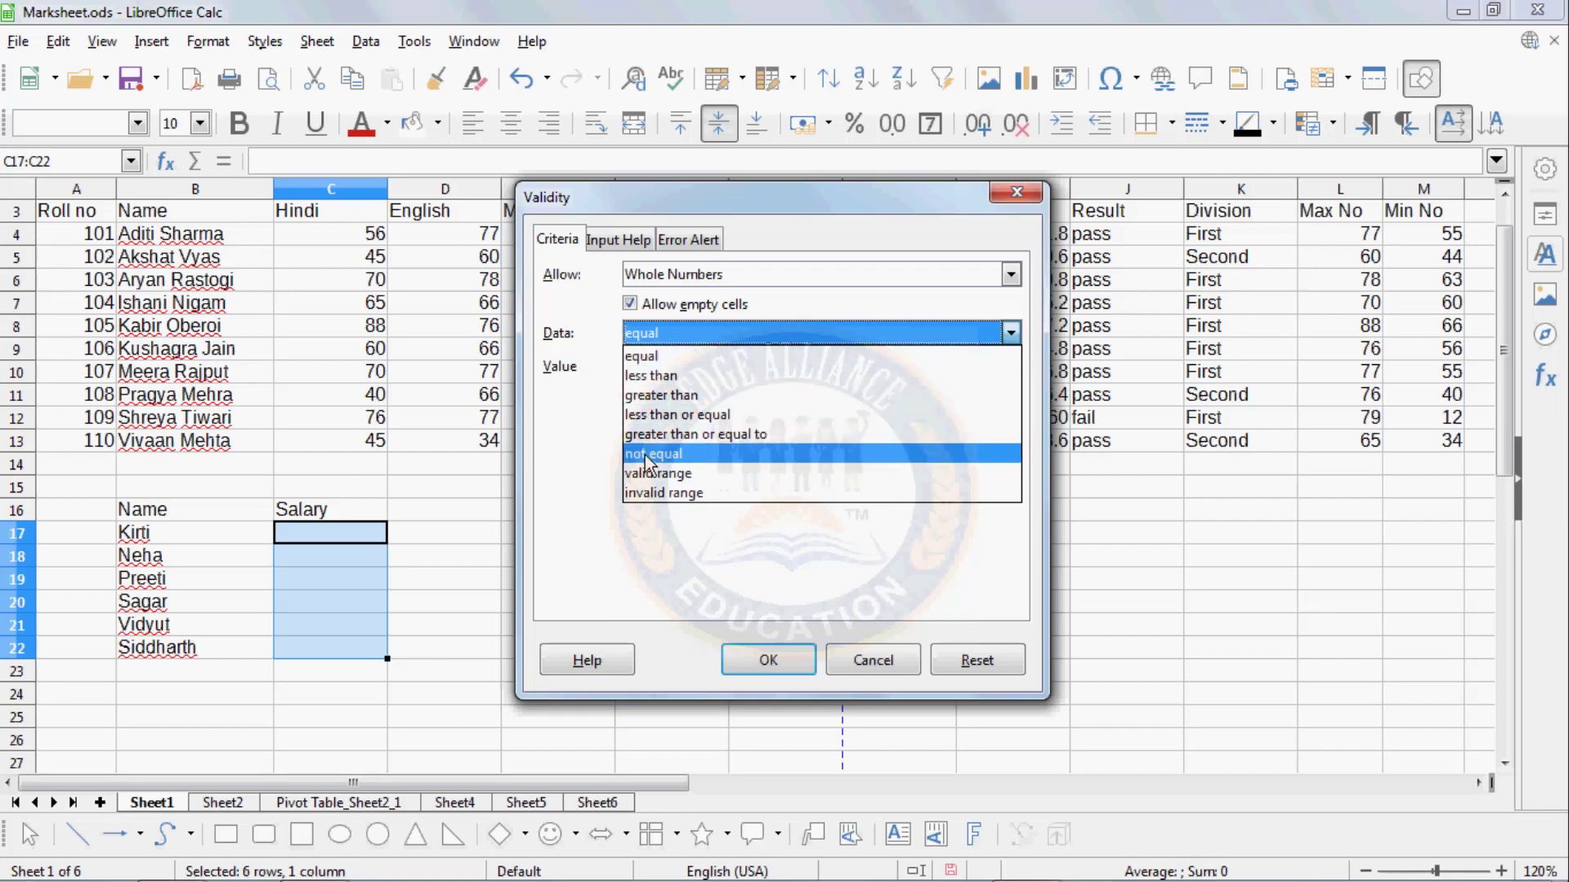
pyautogui.click(674, 473)
pyautogui.click(668, 334)
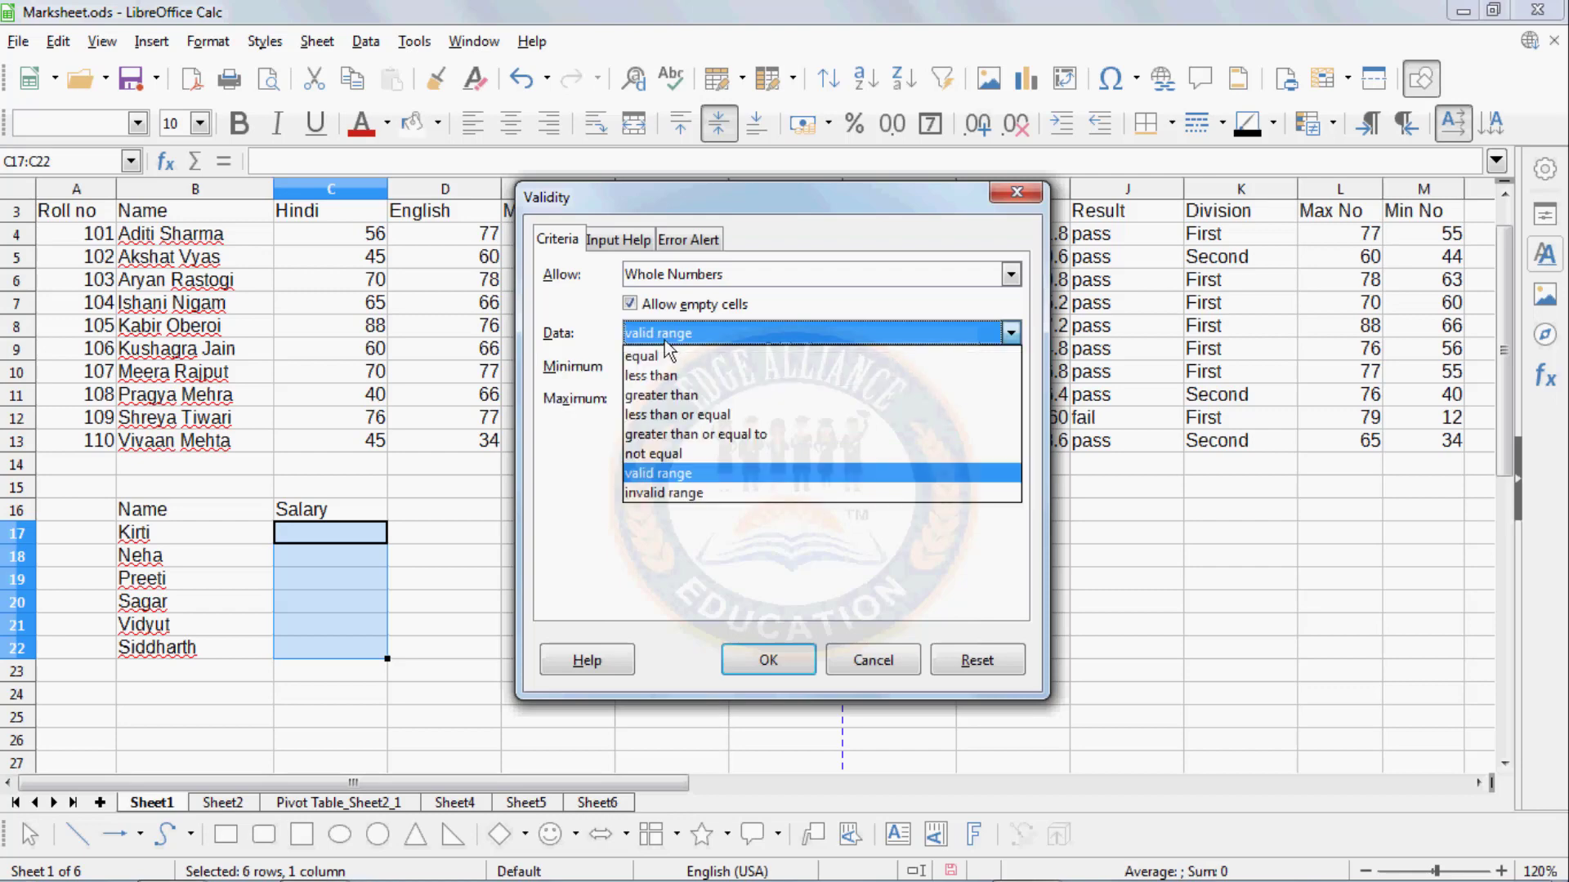
pyautogui.click(652, 494)
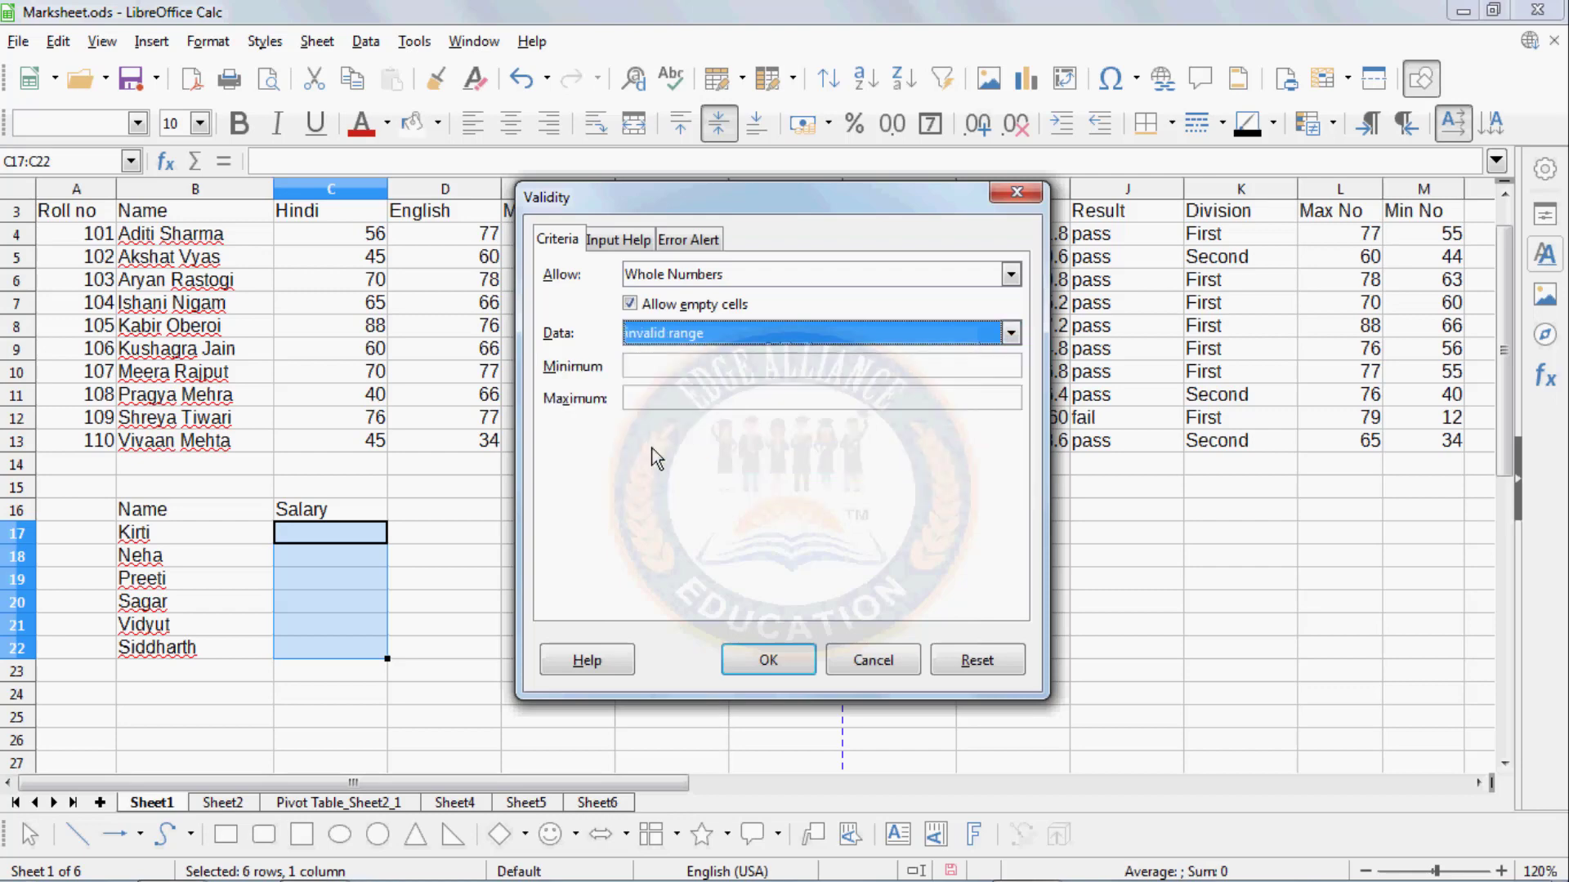
pyautogui.click(652, 335)
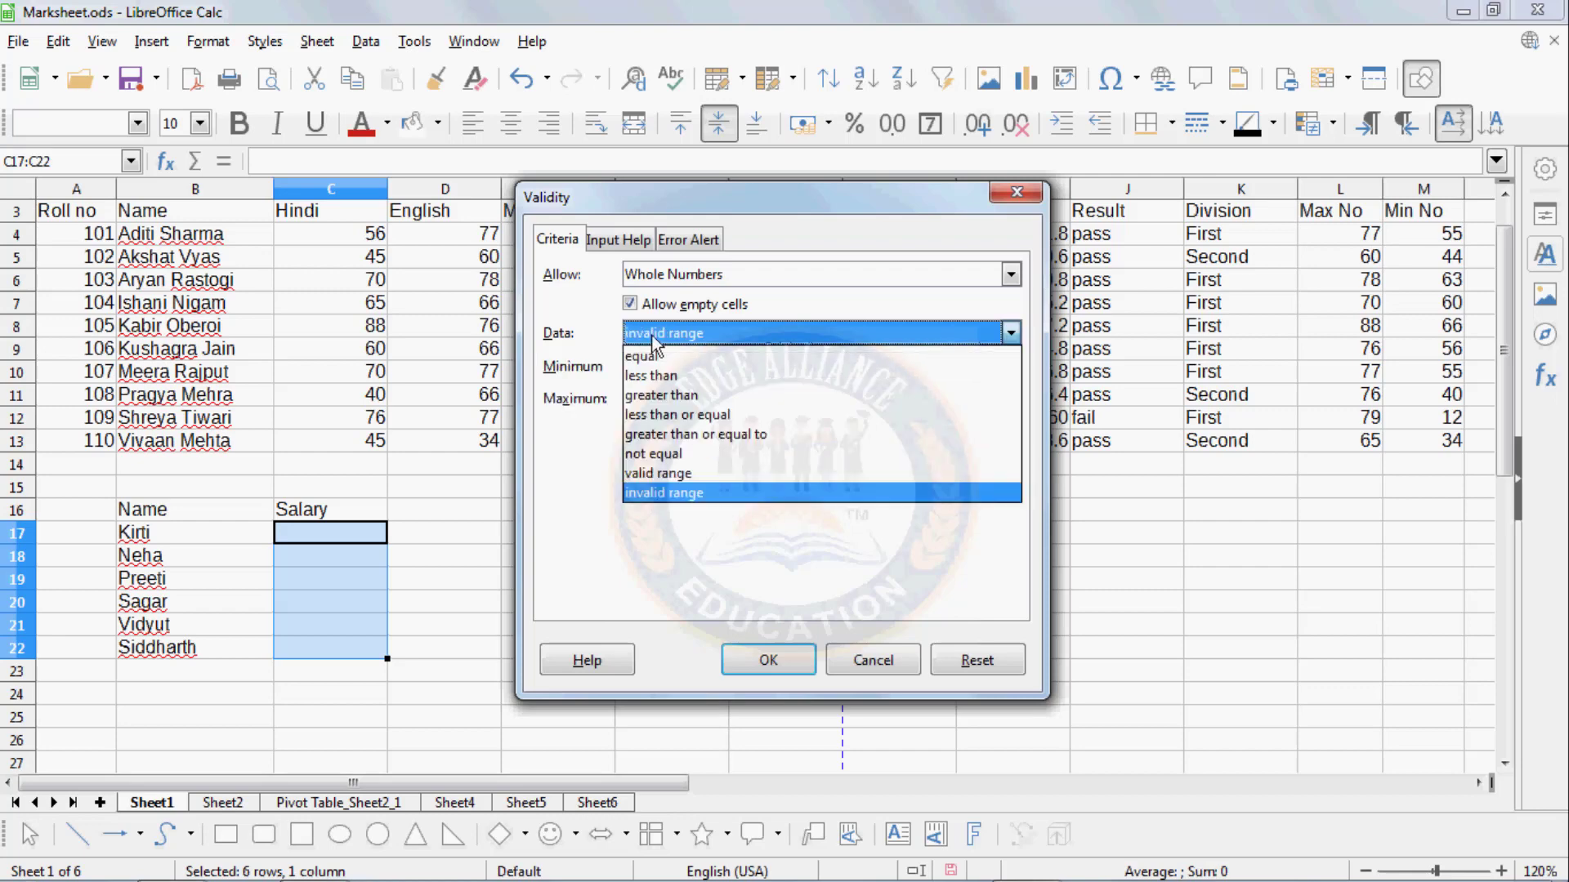
pyautogui.click(651, 473)
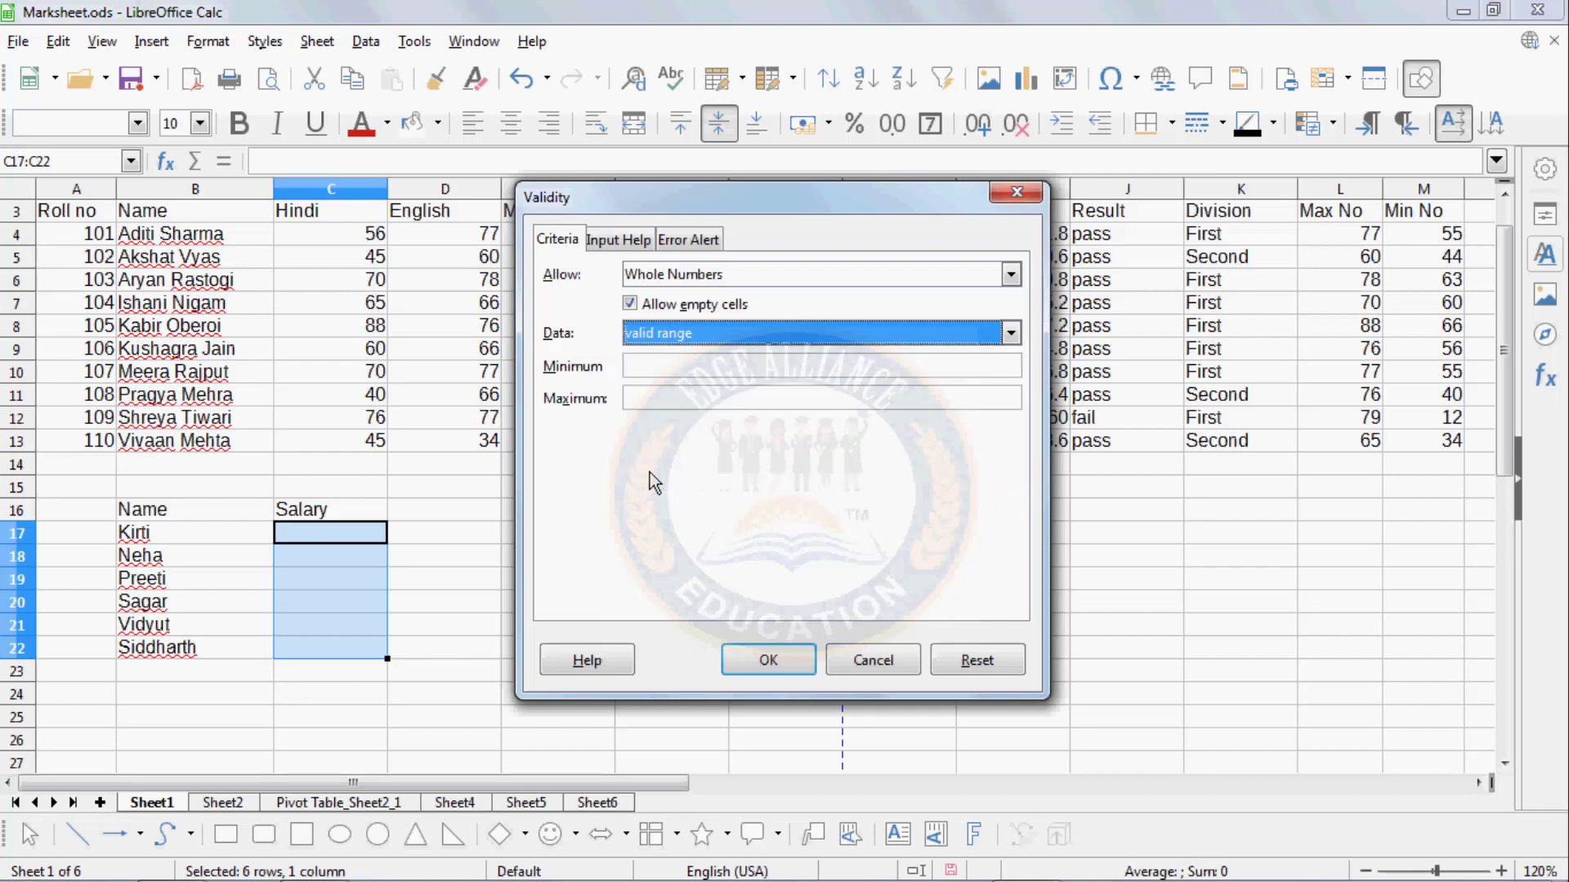
# - Limit the valid salary range to a minimum of 10000 and a maximum of 15000
pyautogui.click(643, 370)
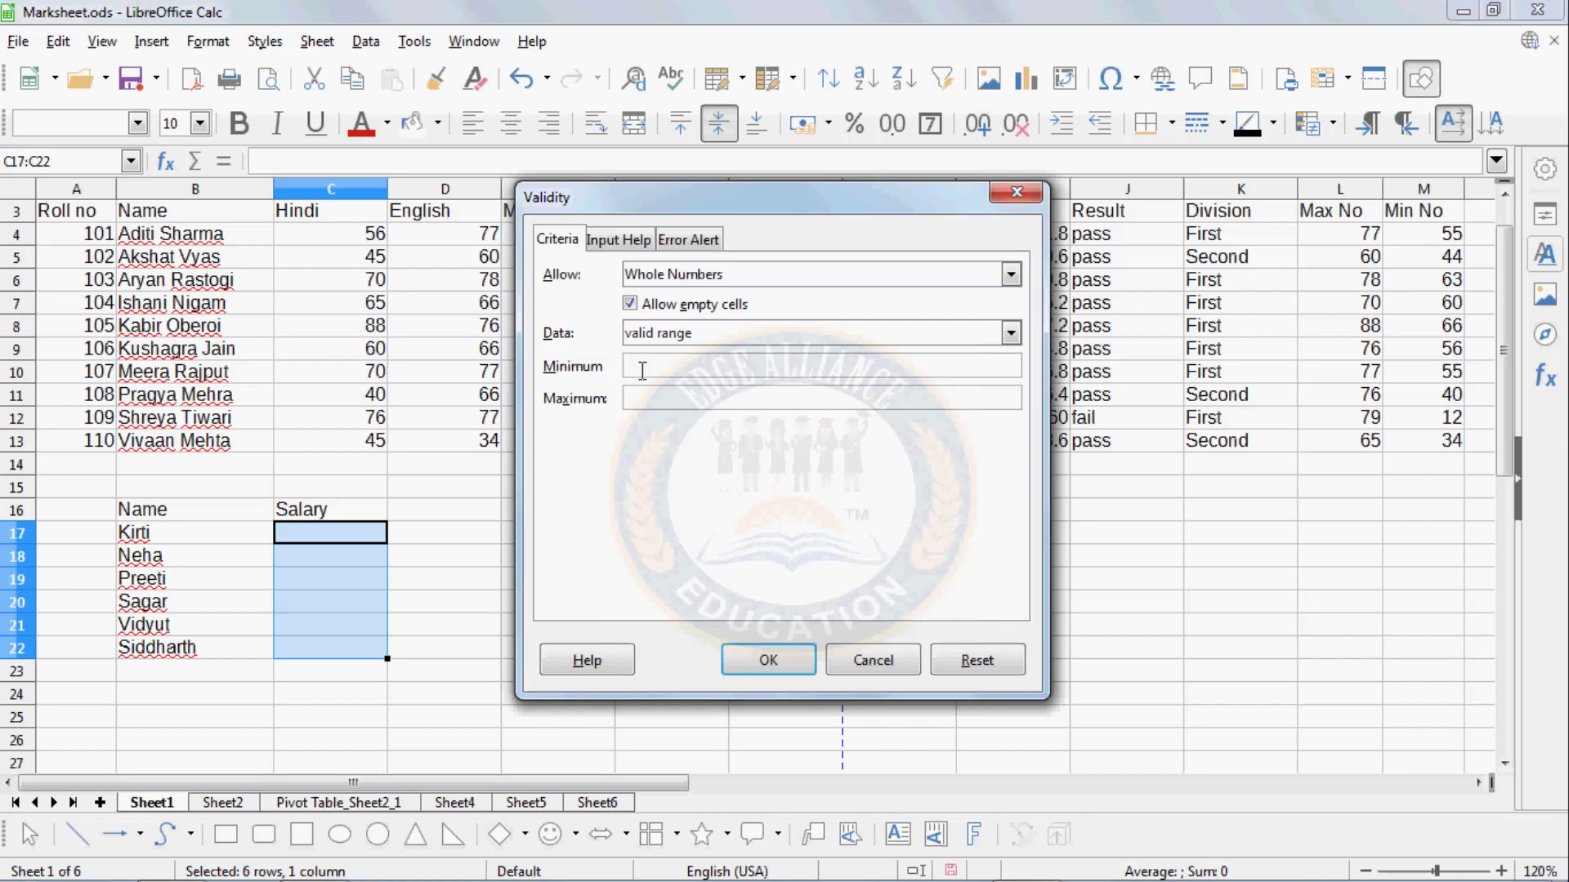
pyautogui.write('1000')
pyautogui.write('0')
pyautogui.write('150')
pyautogui.write('00')
# - Set up the input help for the salary cells with the title "yes" and the text "Accepted"
pyautogui.click(633, 240)
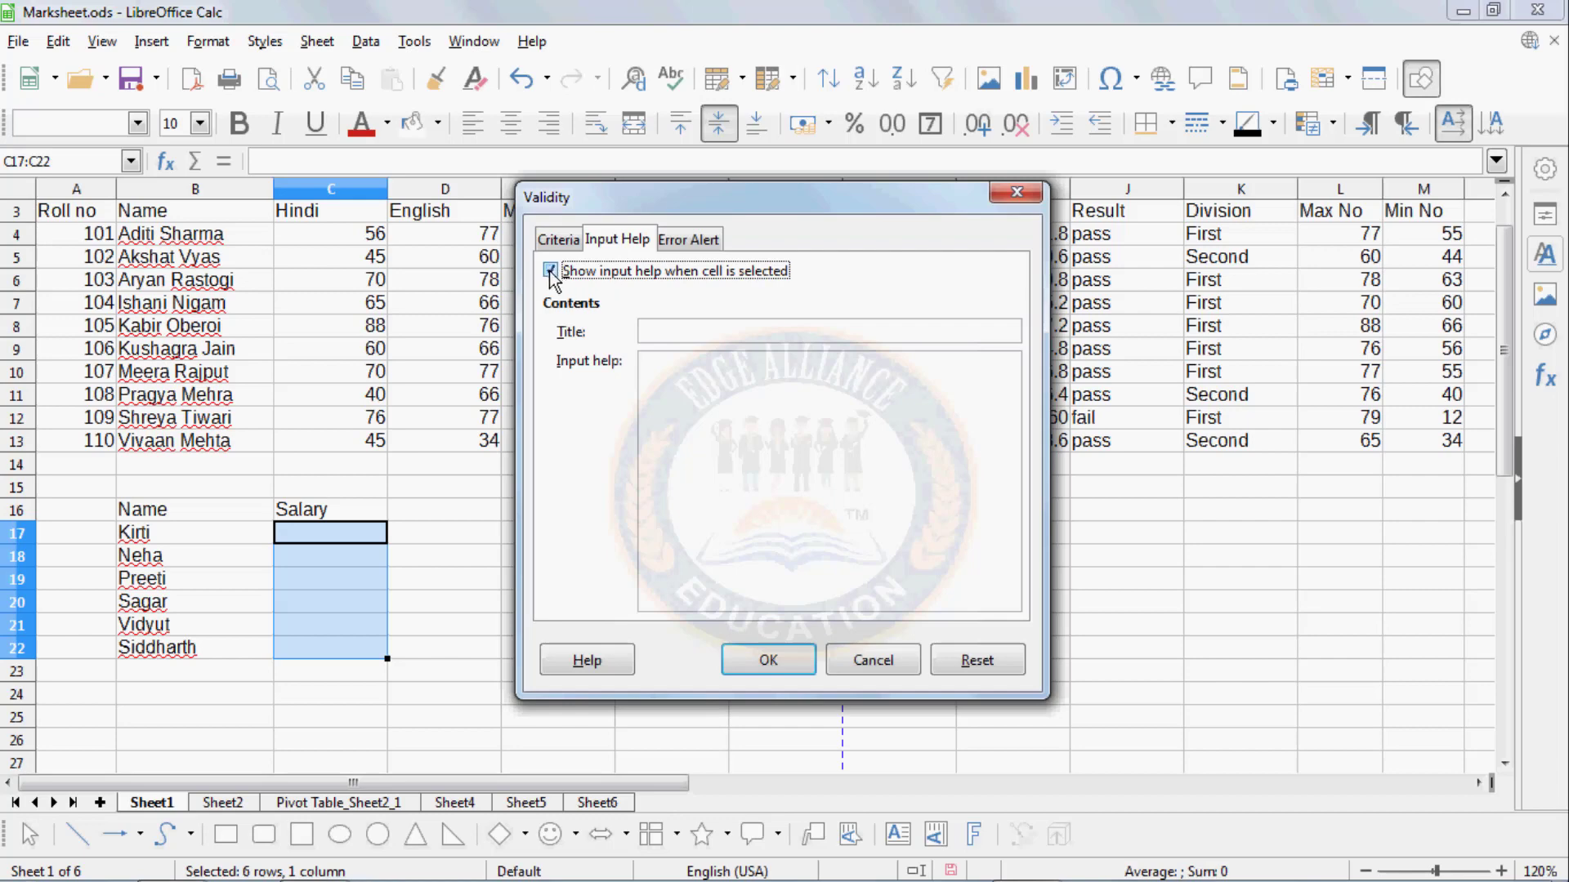
pyautogui.click(665, 333)
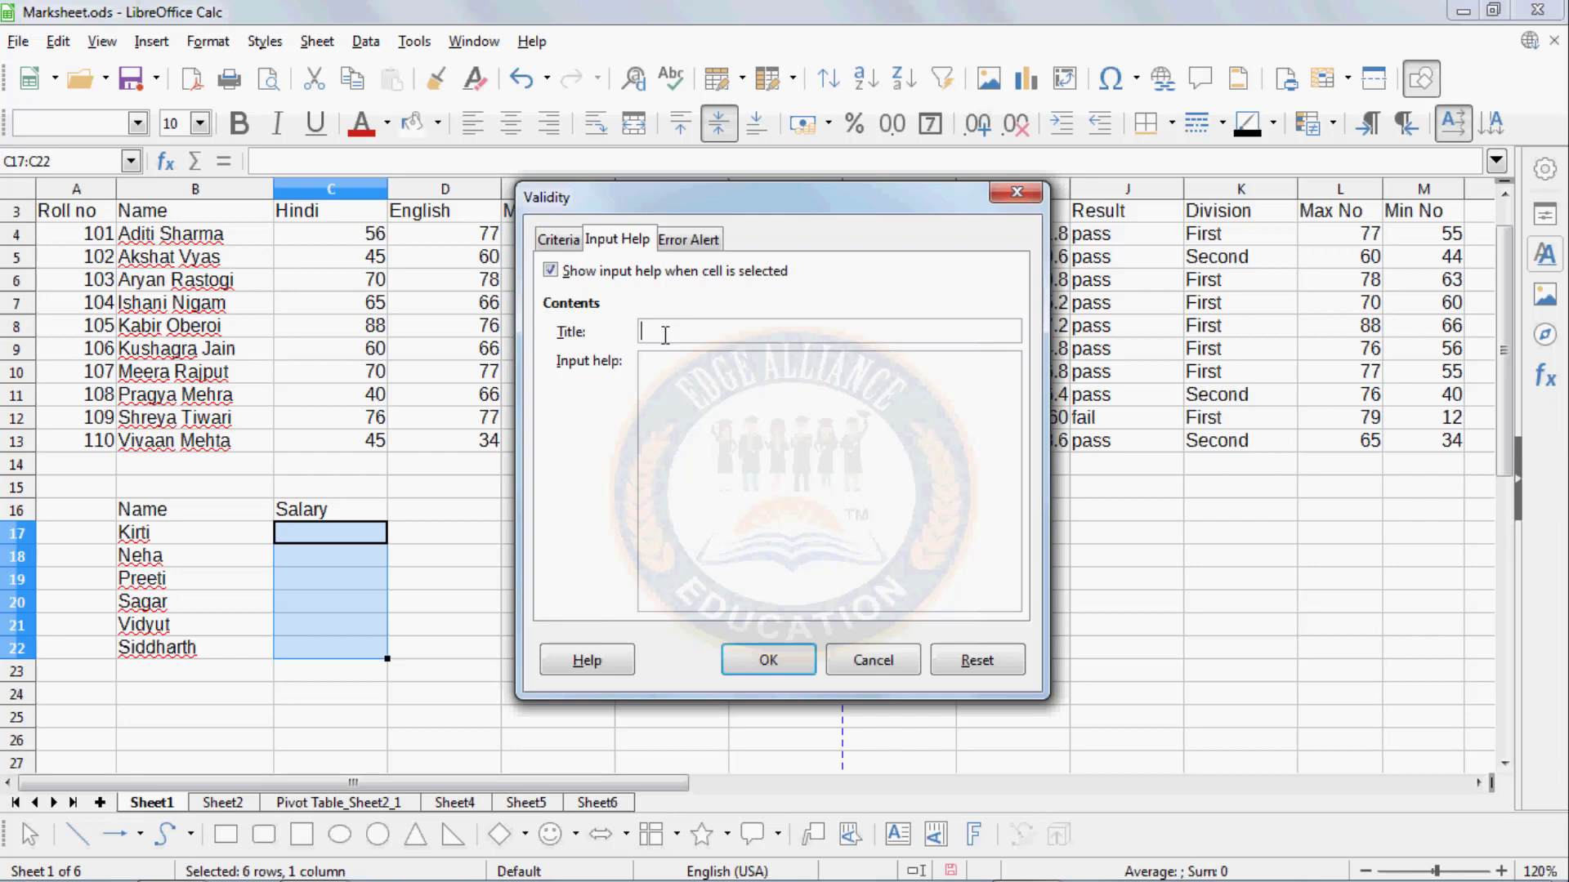
pyautogui.write('yes')
pyautogui.click(667, 371)
pyautogui.write('Accepted')
# - Set the error alert to the Stop action with the title "No" and message "Rejected", and apply the validity rule
pyautogui.click(692, 241)
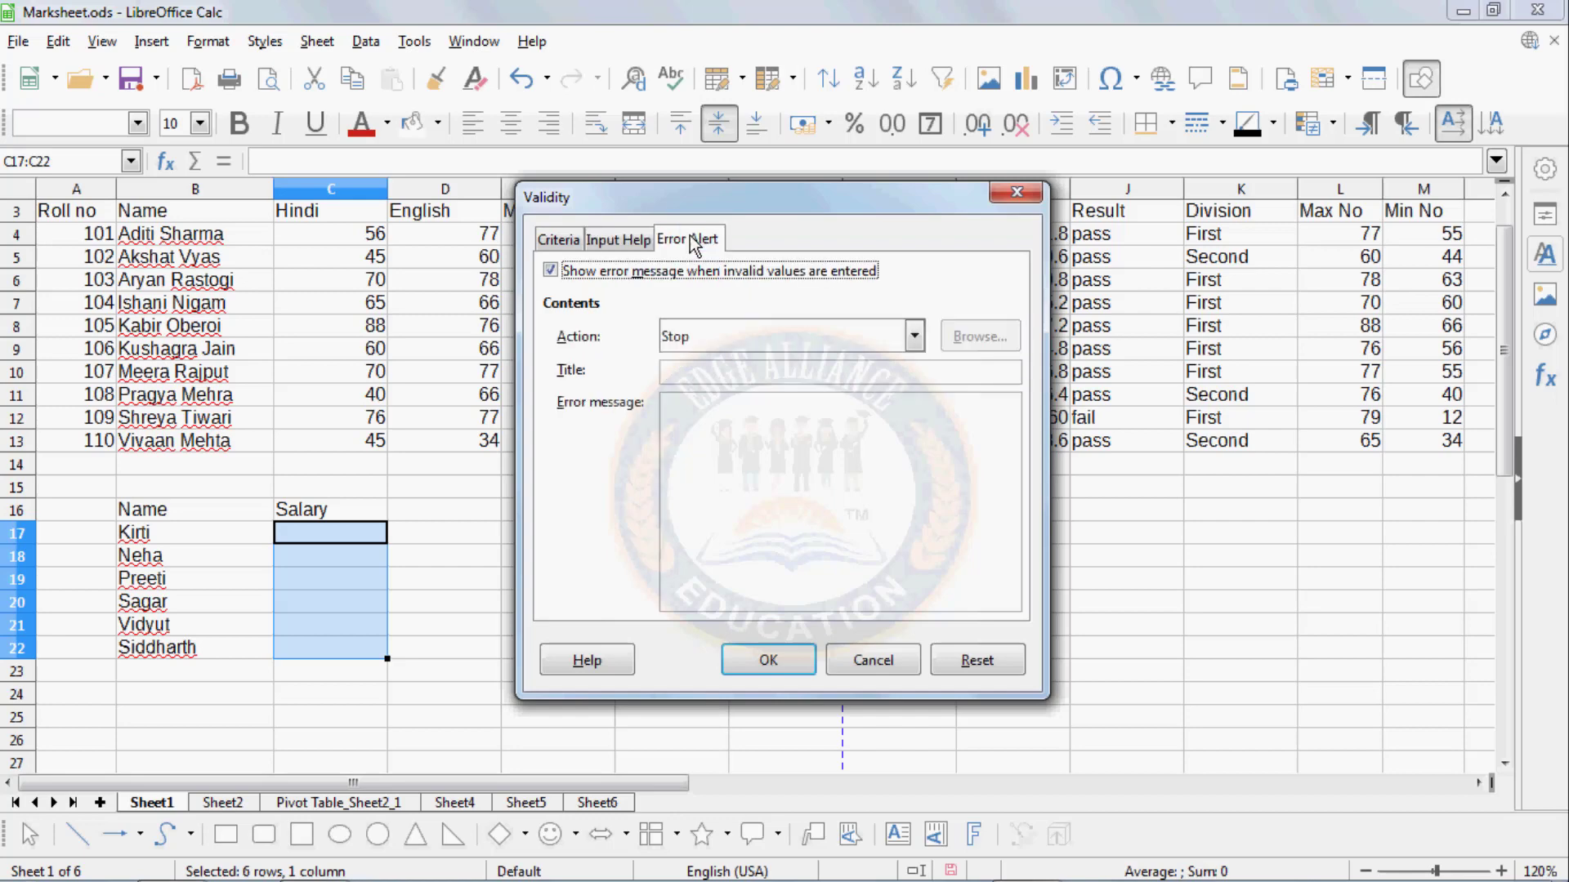
pyautogui.click(681, 344)
pyautogui.click(678, 360)
pyautogui.click(677, 370)
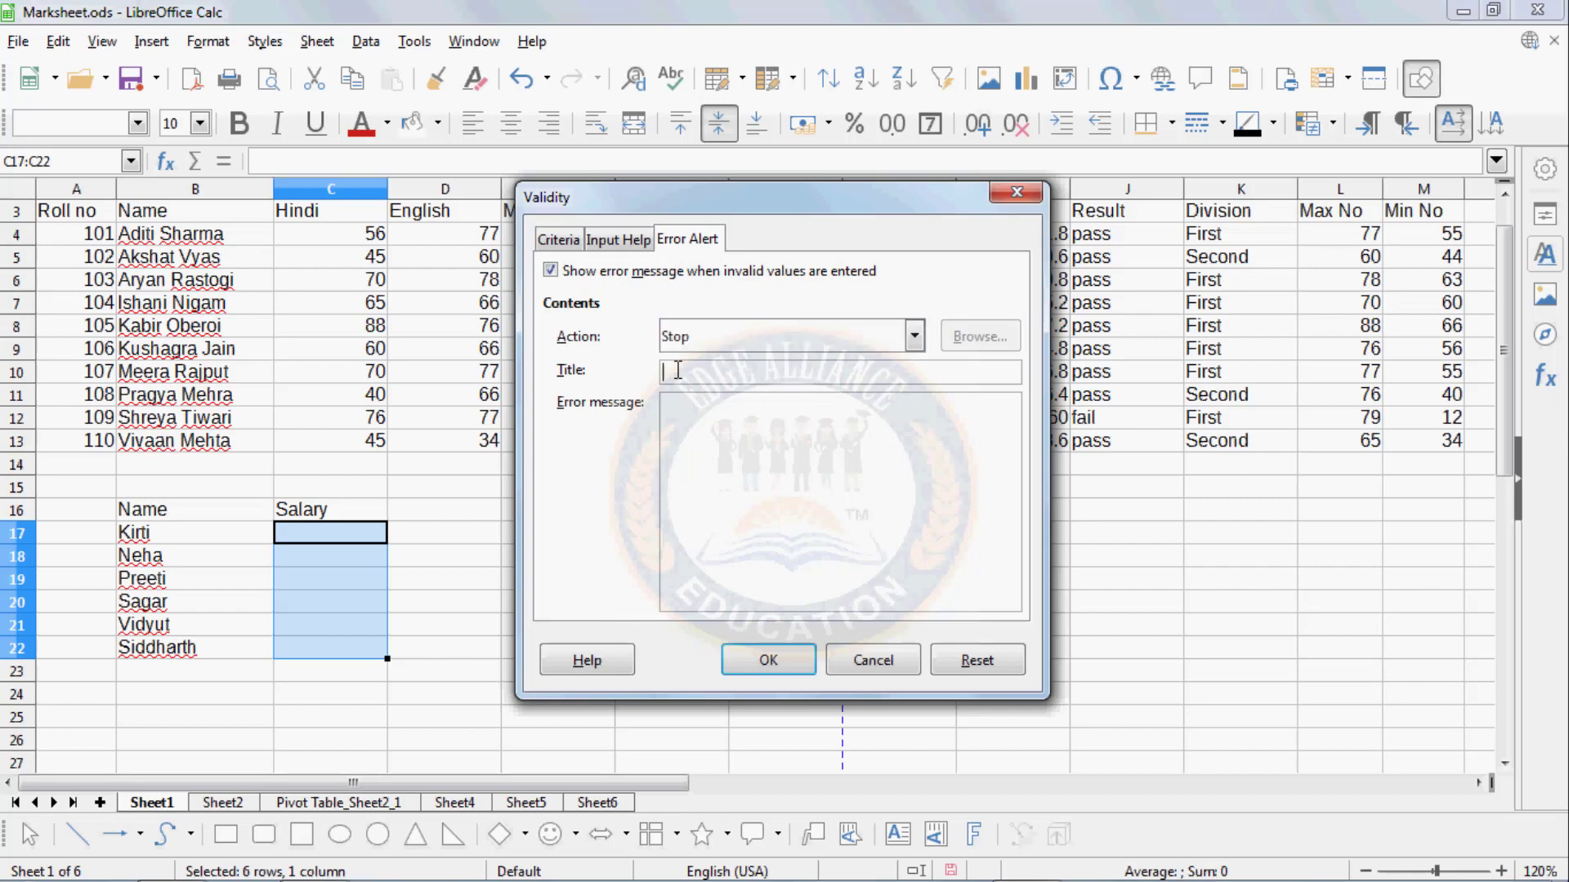
pyautogui.write('No')
pyautogui.click(677, 426)
pyautogui.write('jected')
pyautogui.click(755, 662)
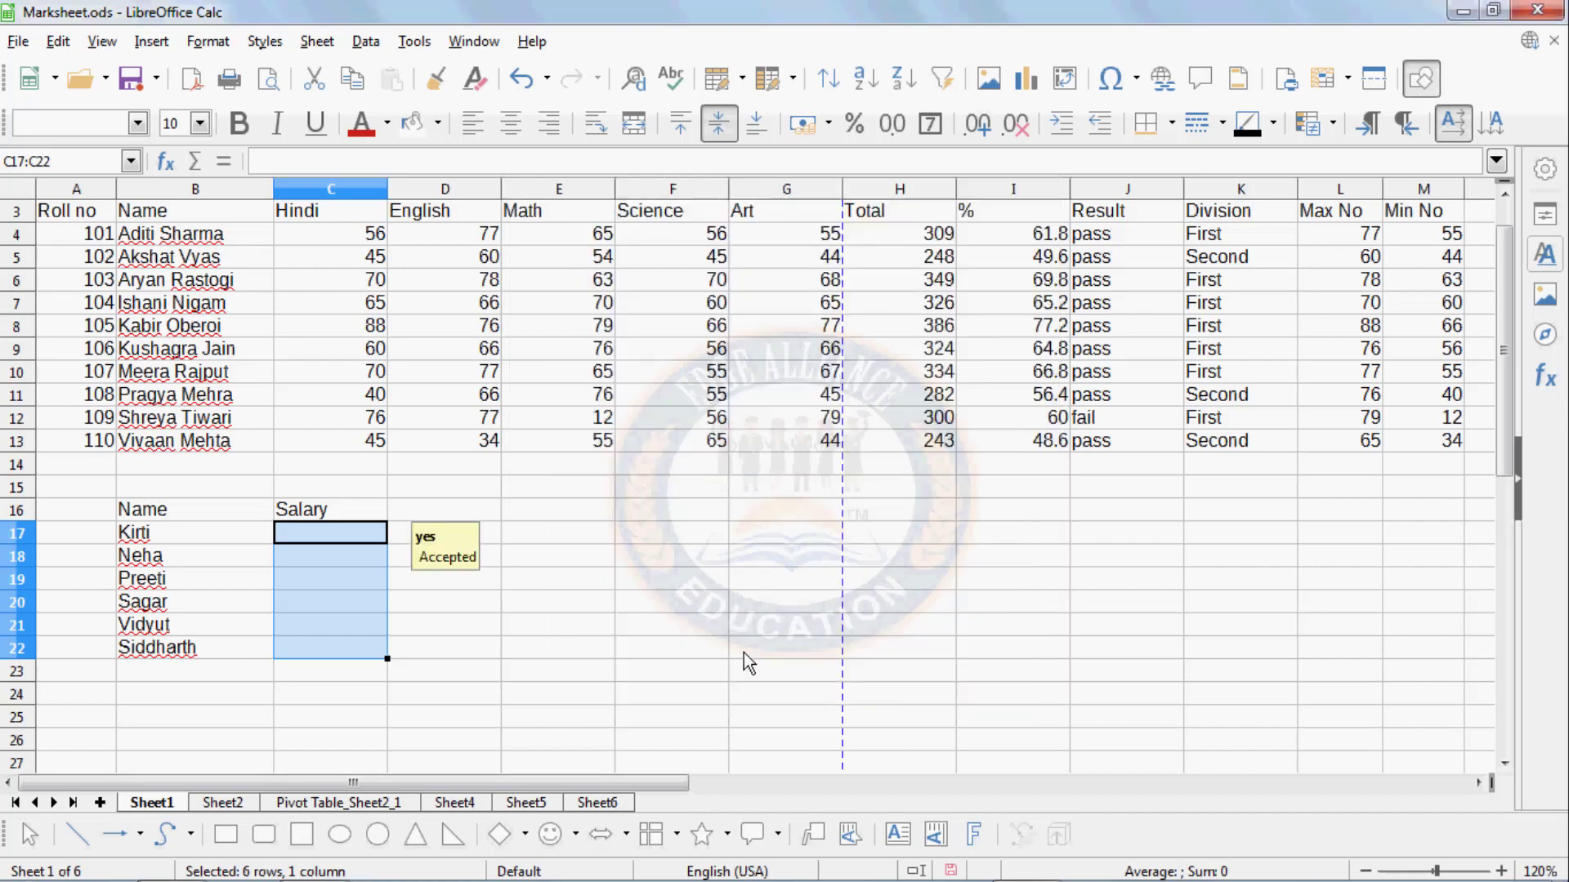
# - Go through the empty salary cells C17 to C22 to check the input help shown for each
pyautogui.press('Down')
pyautogui.press('Down')
pyautogui.press('Down')
pyautogui.press('Down')
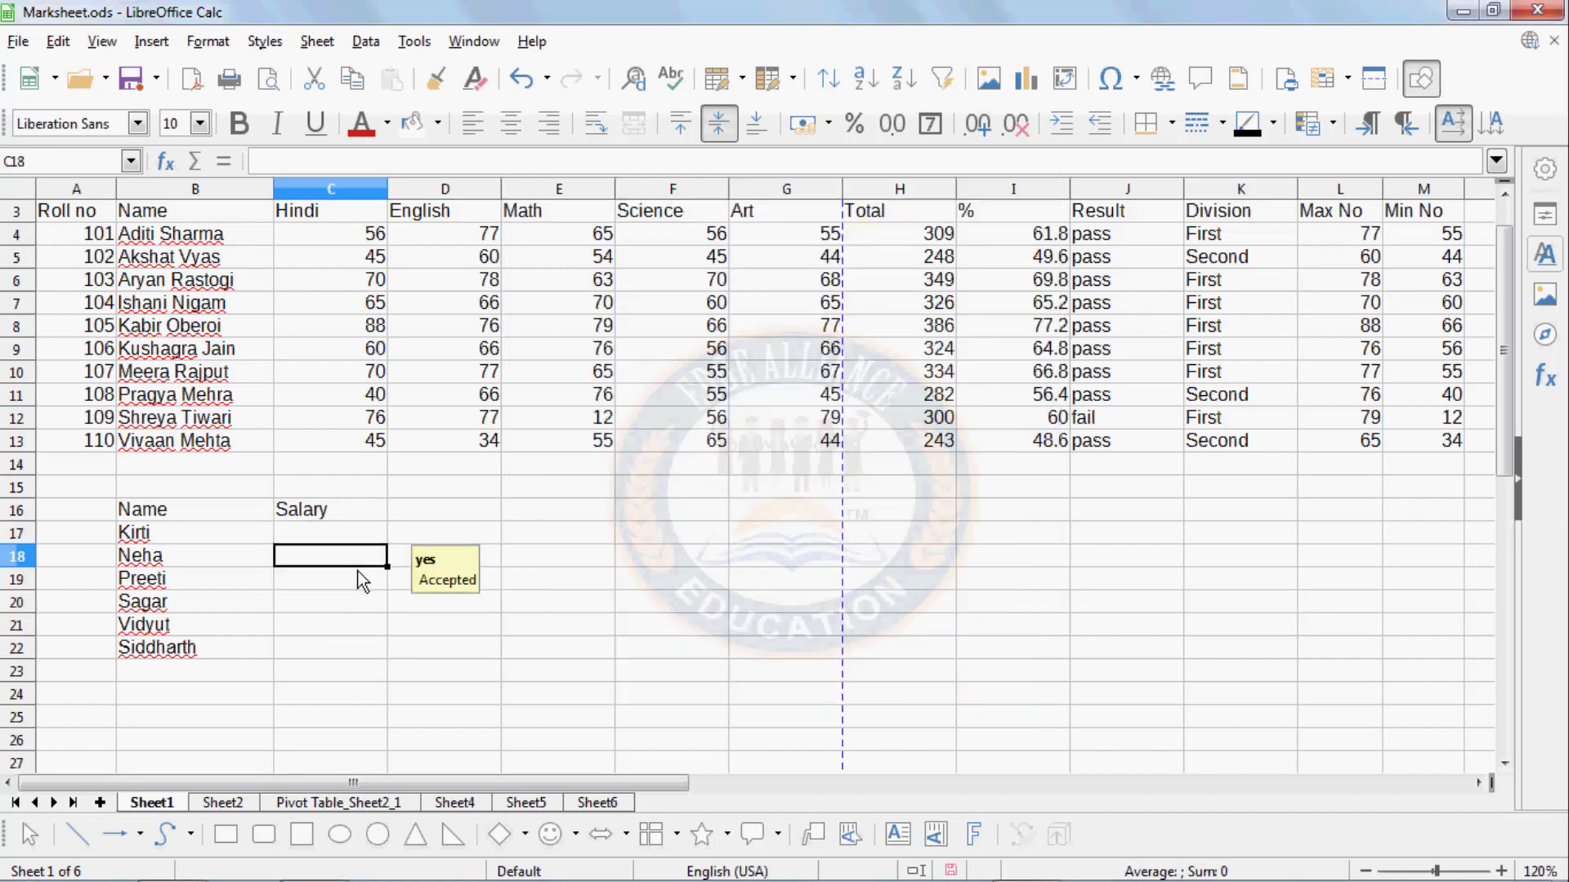
pyautogui.press('Down')
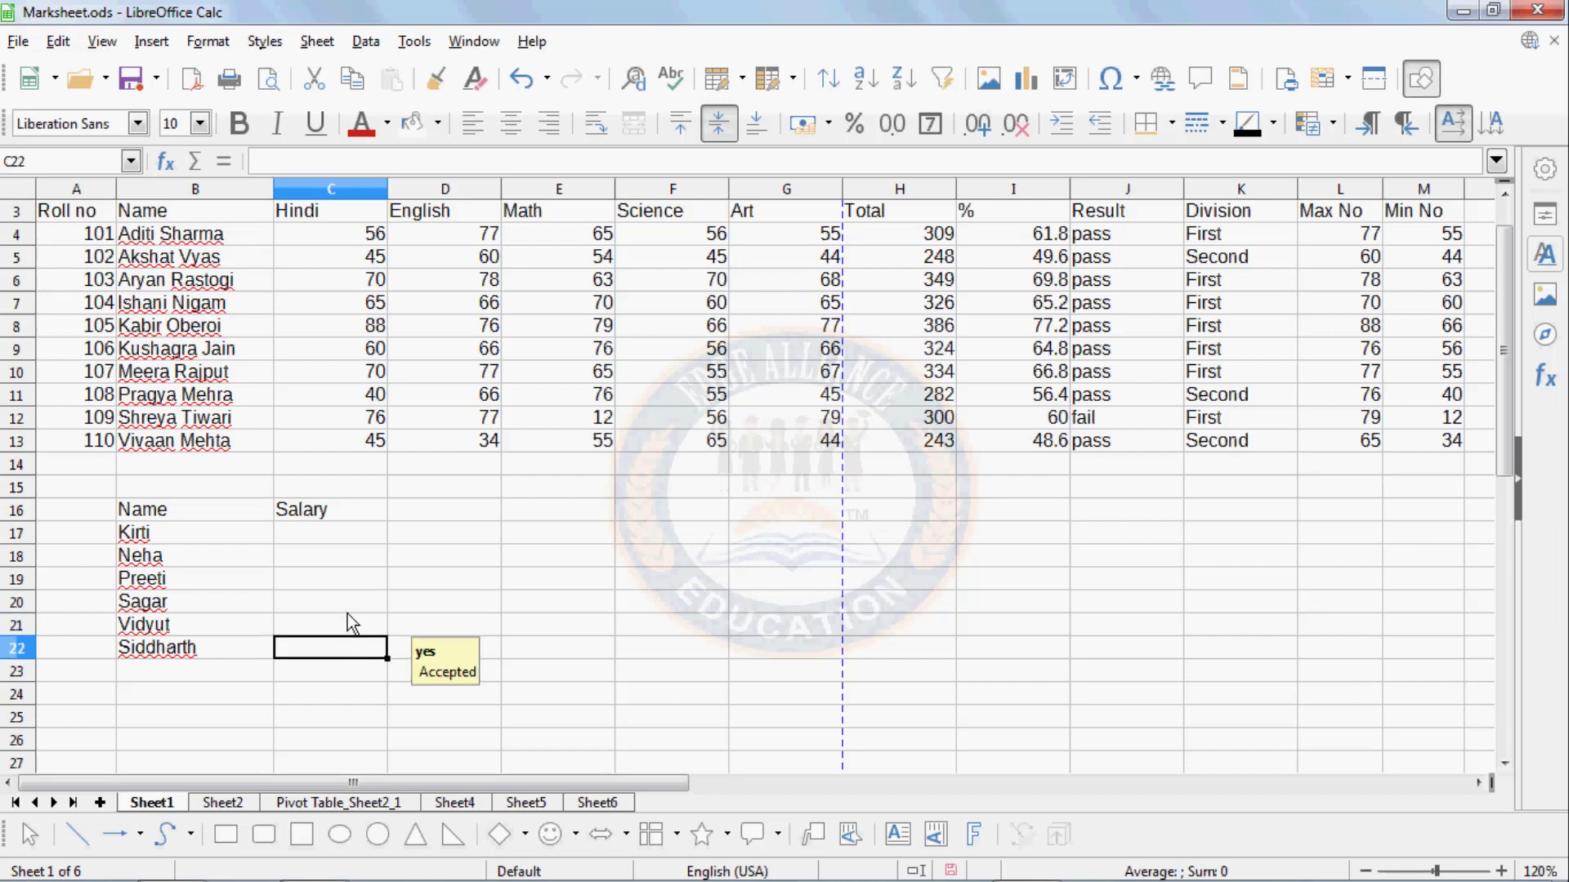
pyautogui.press('Up')
pyautogui.press('Up')
pyautogui.press('Up')
pyautogui.press('Up')
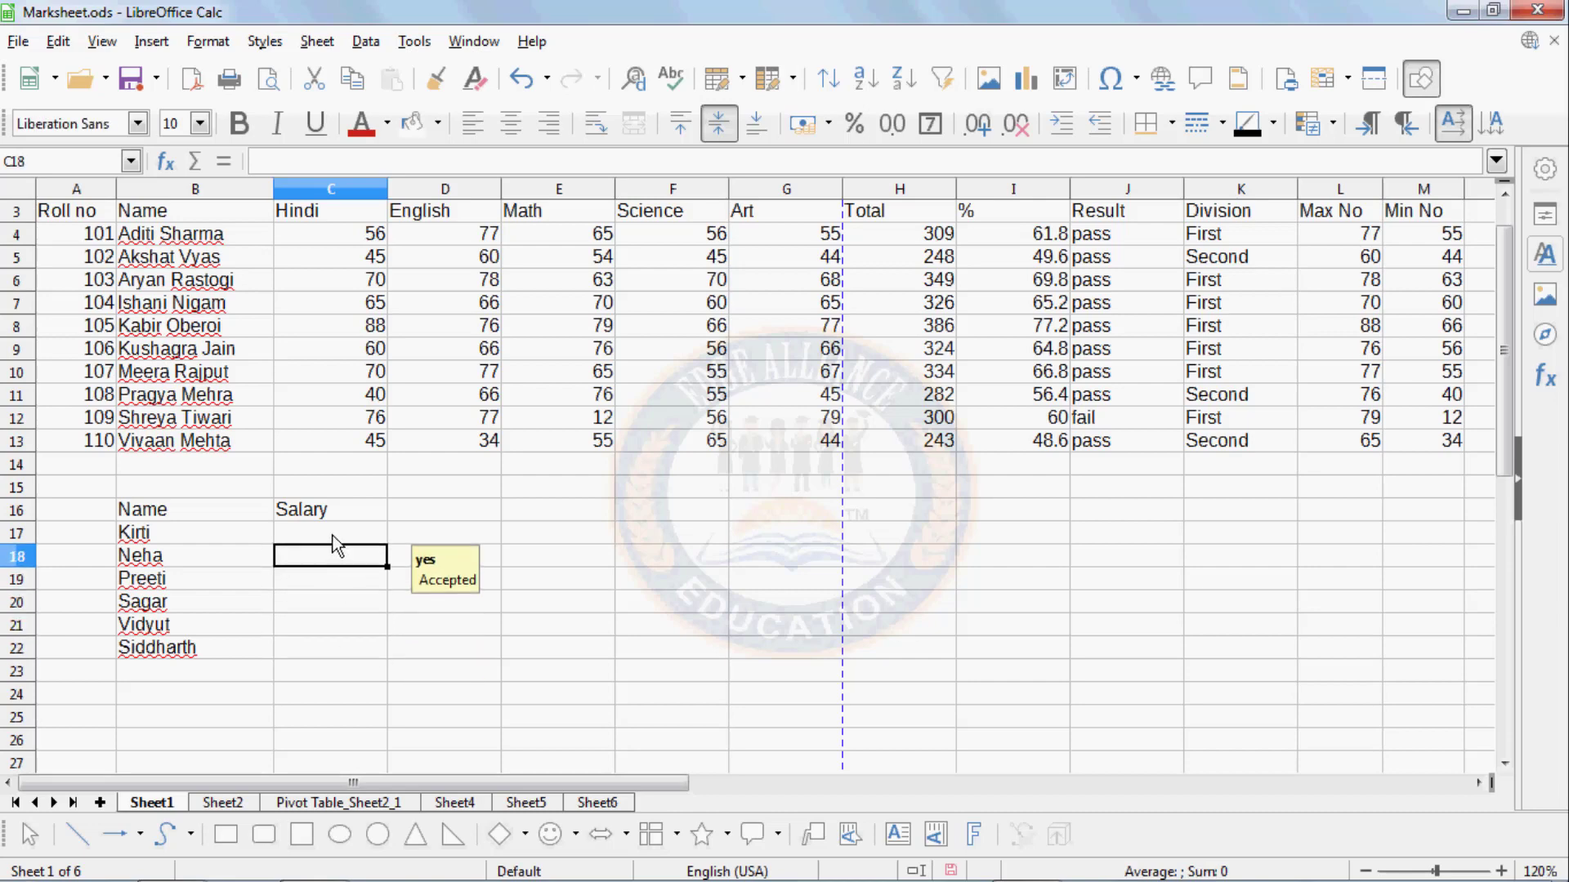
# - Enter the salary 10000 in cell C17
pyautogui.click(335, 541)
pyautogui.write('1')
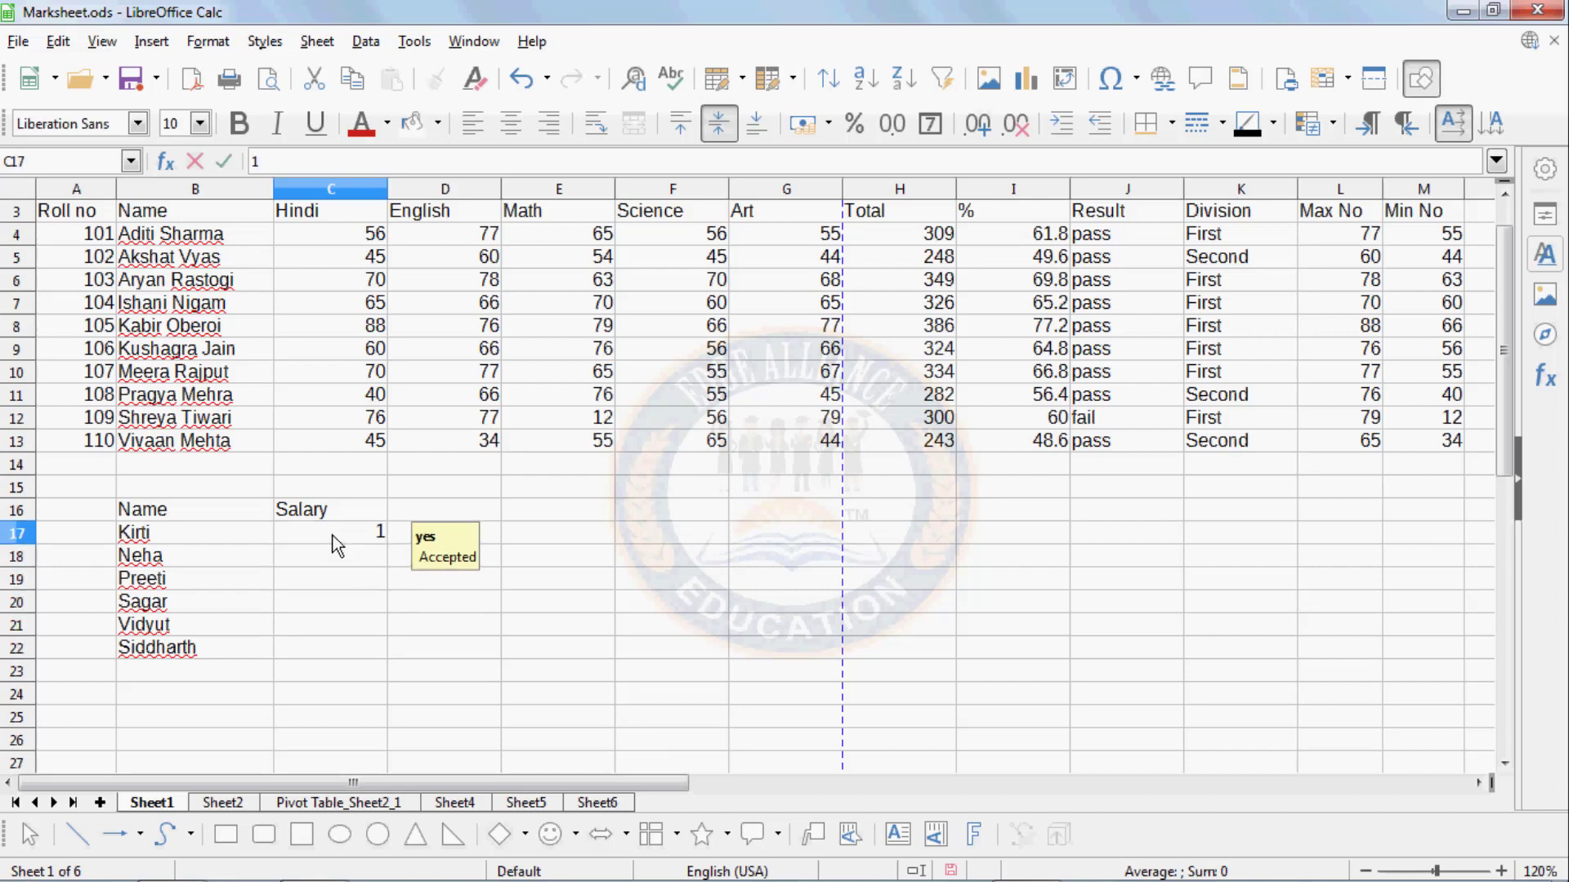
pyautogui.write('0000')
pyautogui.press('Return')
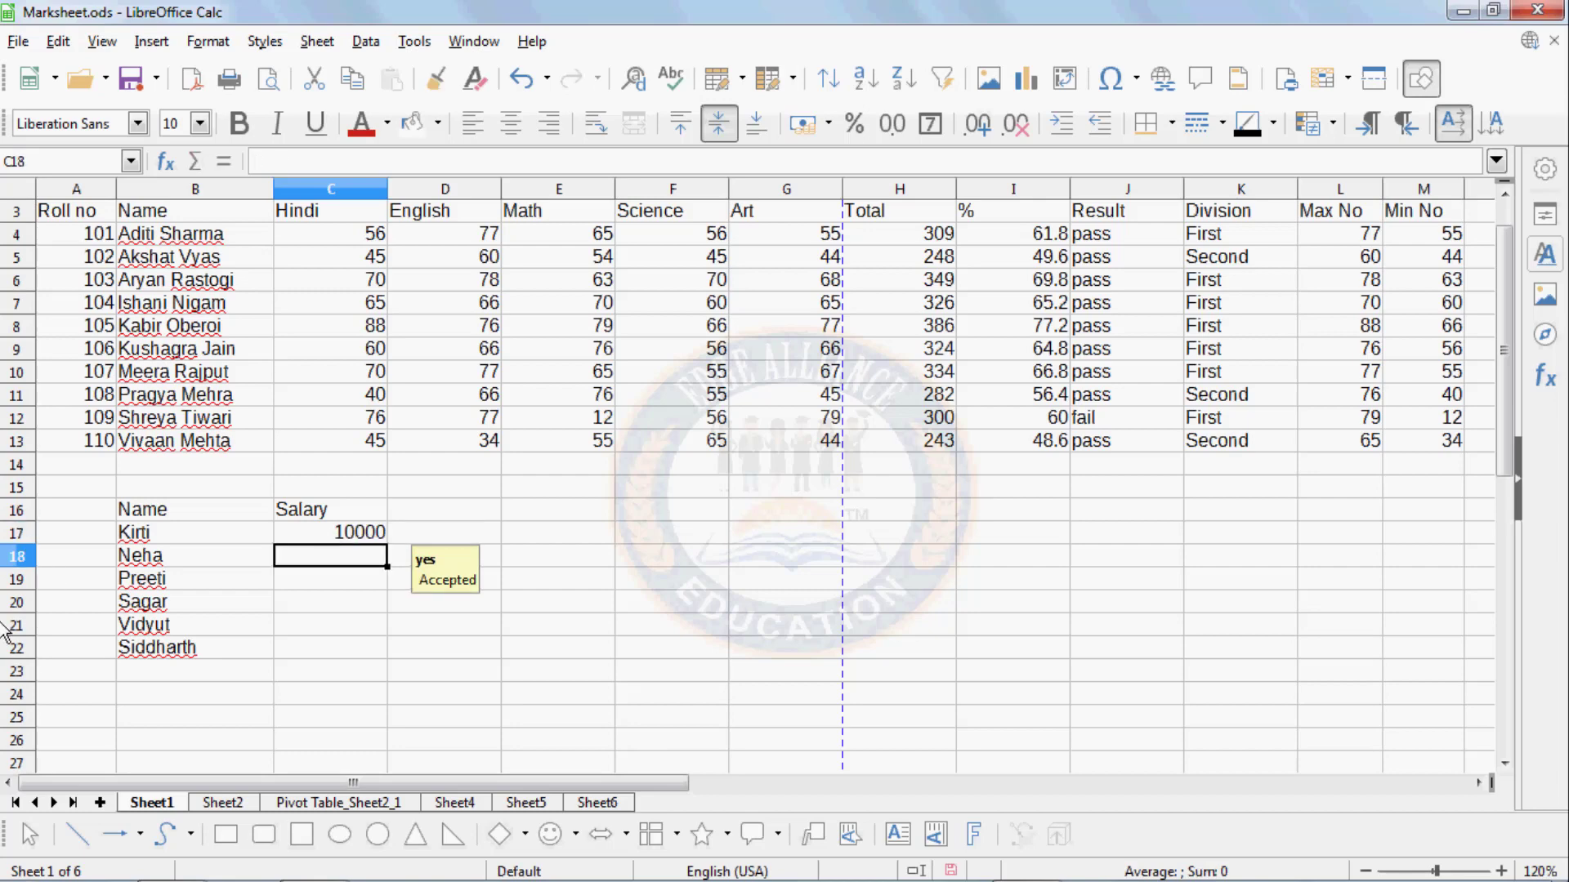
# - Test the rule with the out-of-range salary 15500 in cell C18, dismiss the alert and enter 15000 instead
pyautogui.write('1')
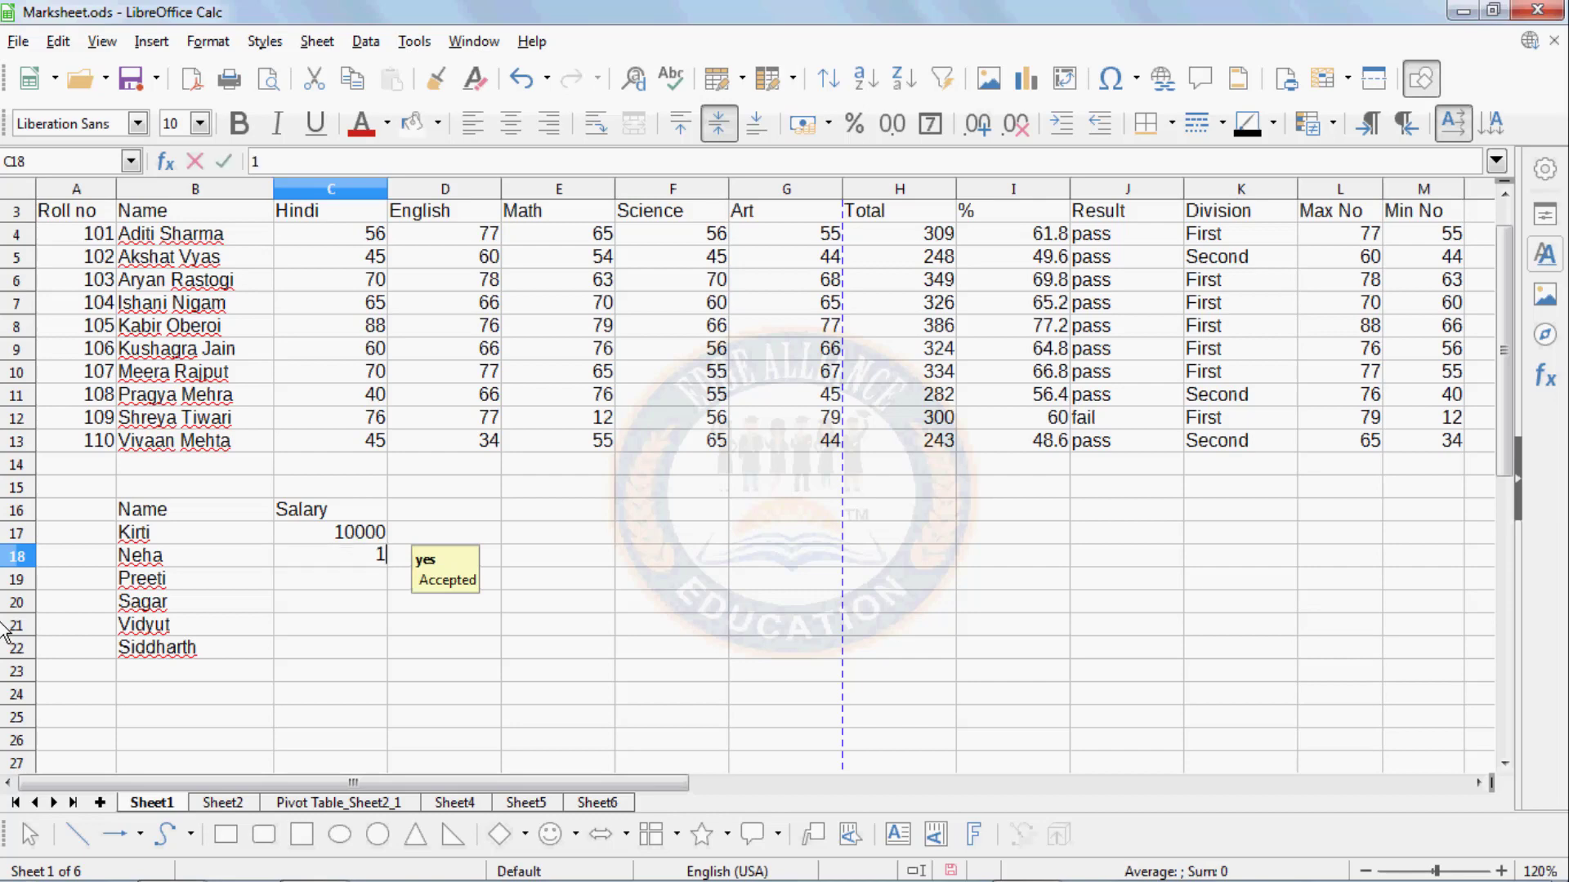
pyautogui.write('5500')
pyautogui.press('Return')
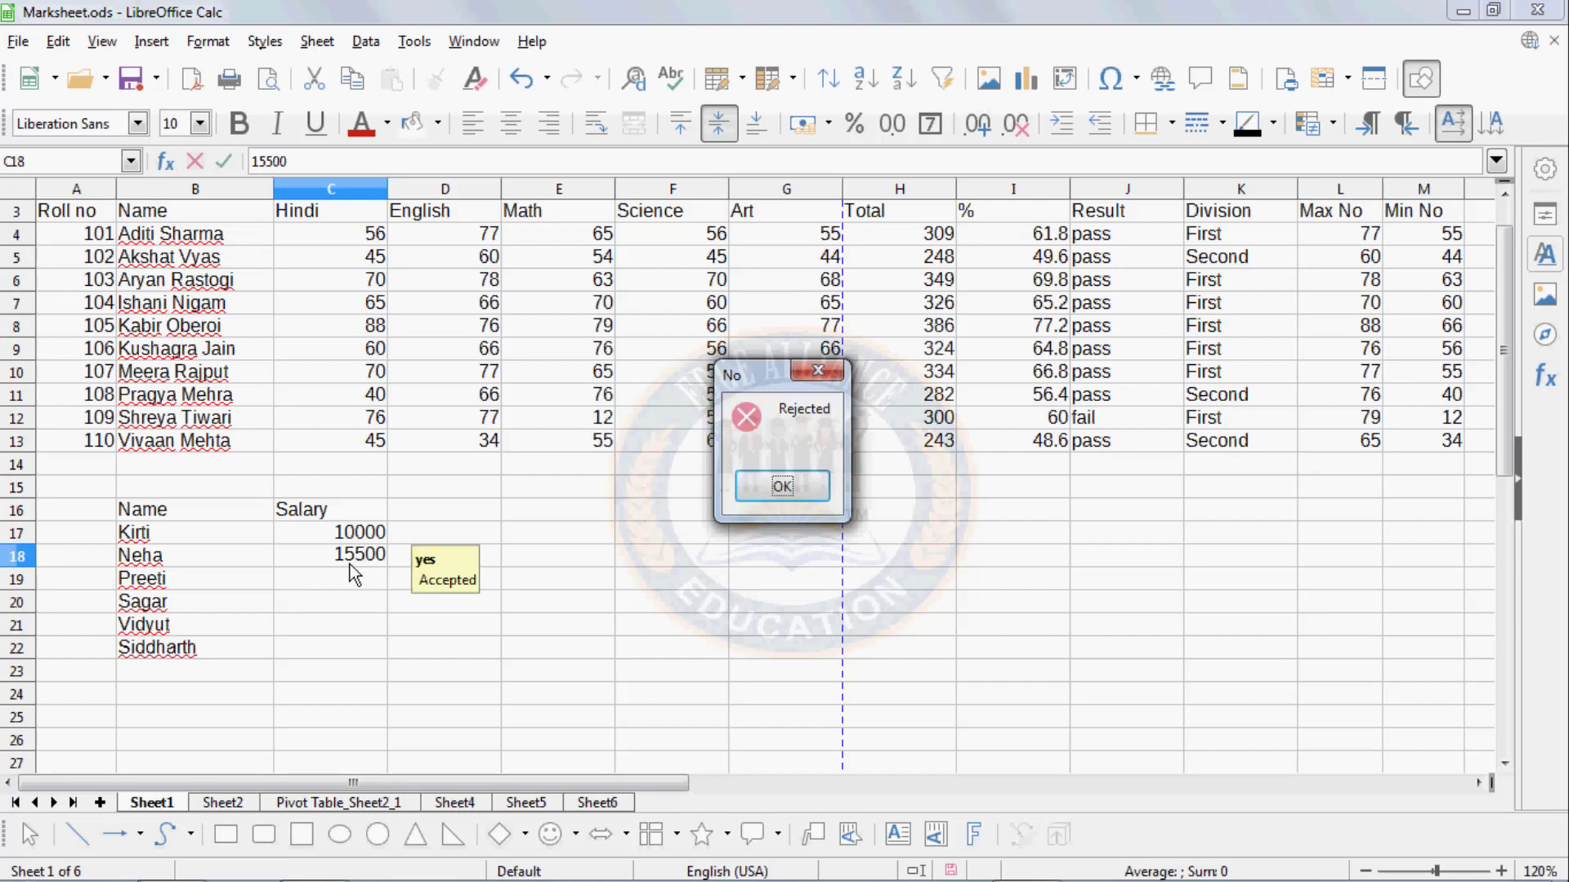
pyautogui.click(782, 486)
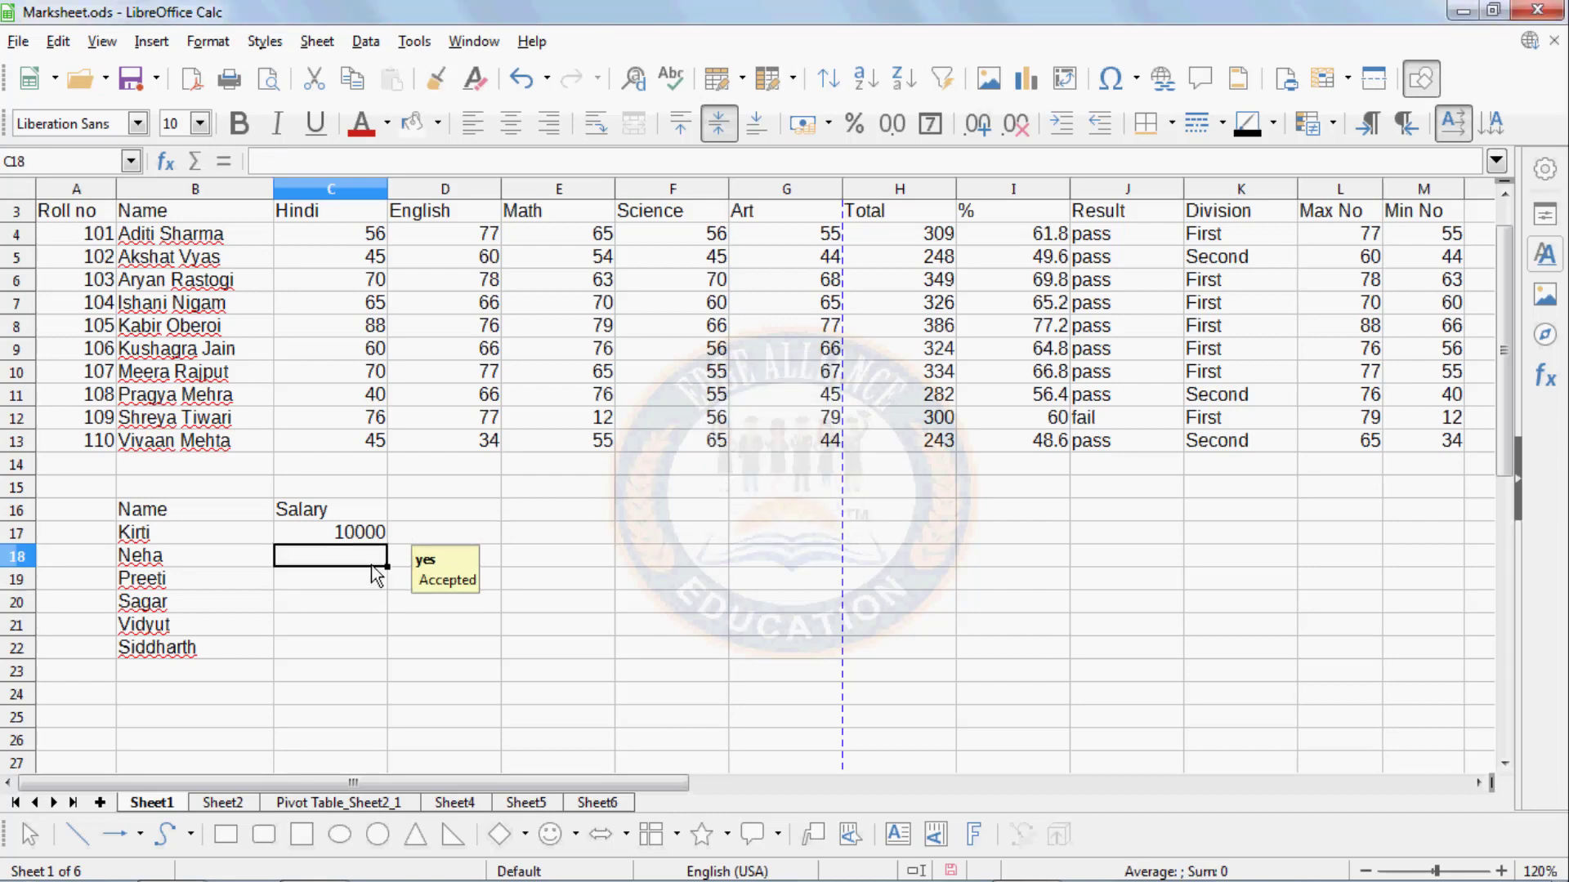
pyautogui.write('15000')
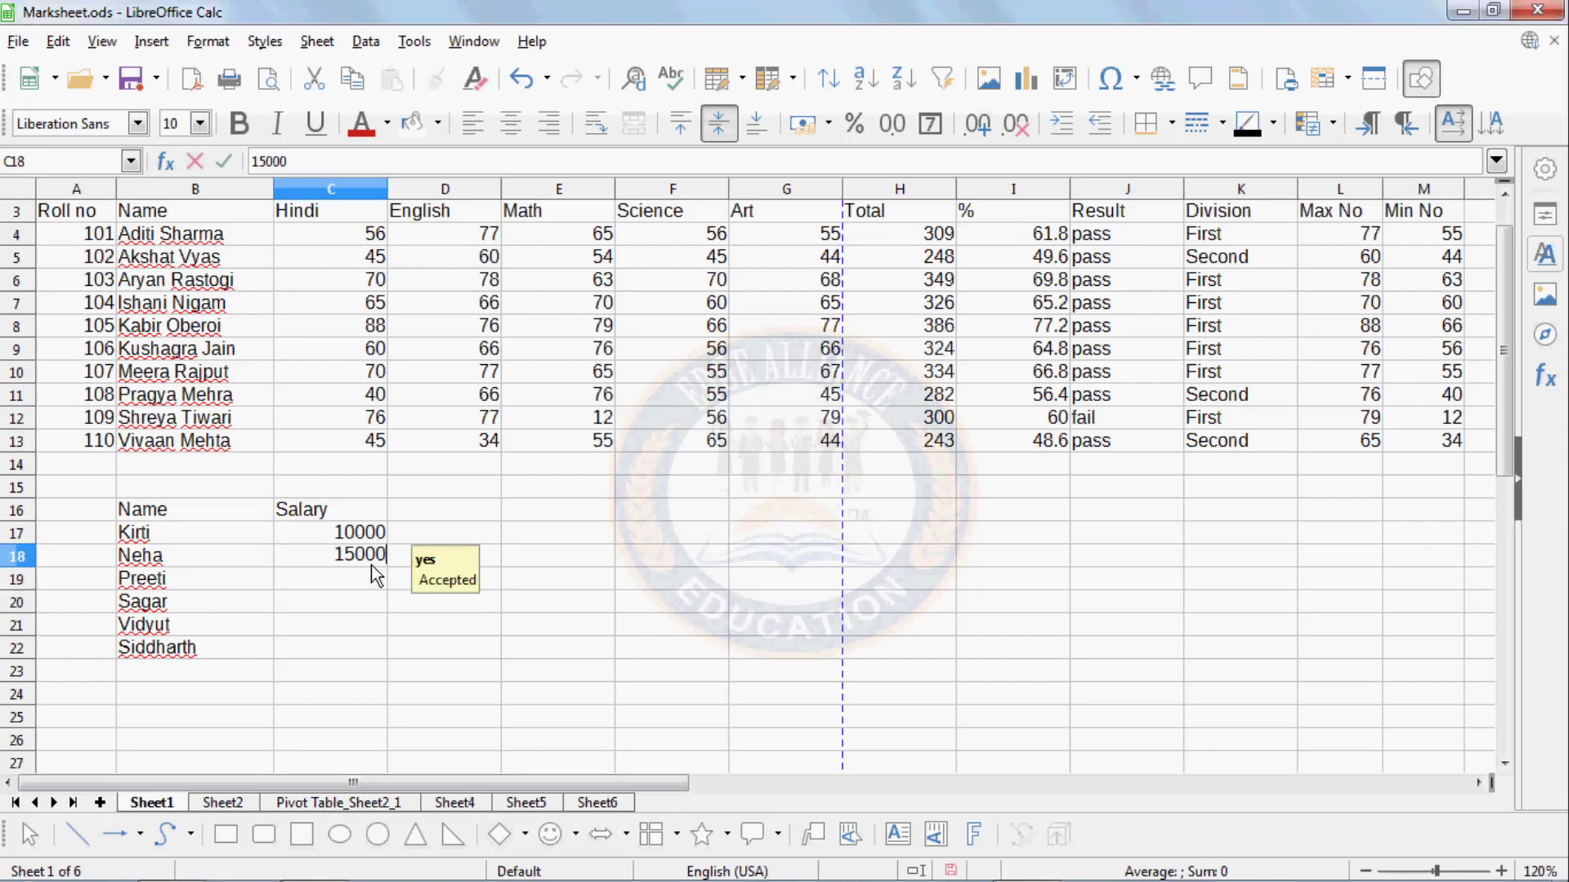
pyautogui.press('Return')
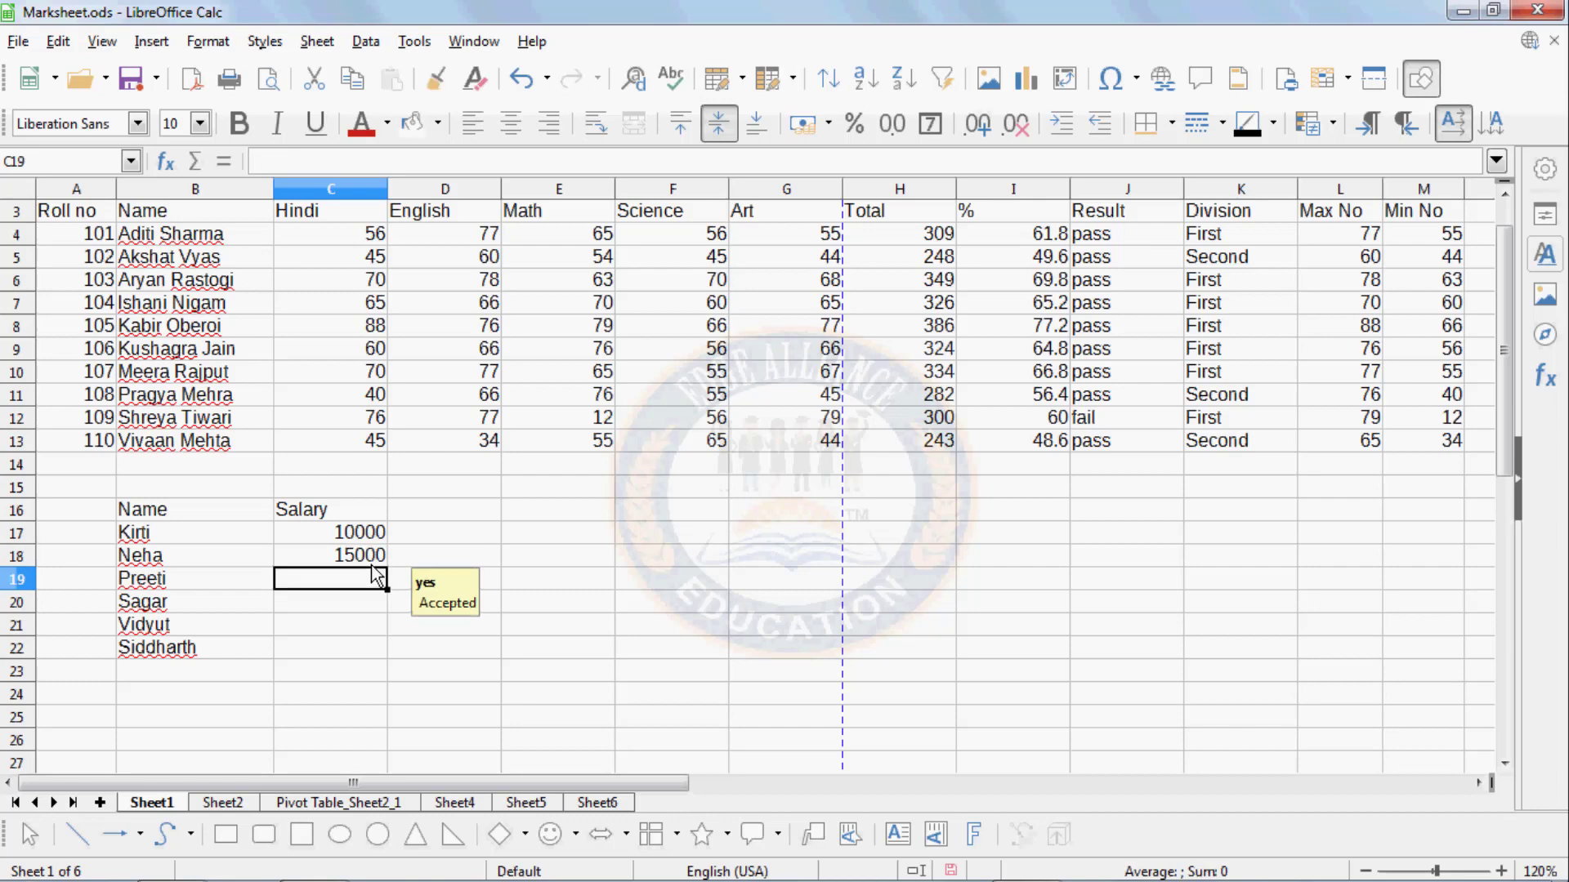
# - Change the error alert action of the validity rule for cells C17:C22 to Warning
pyautogui.moveTo(370, 535); pyautogui.dragTo(368, 651)
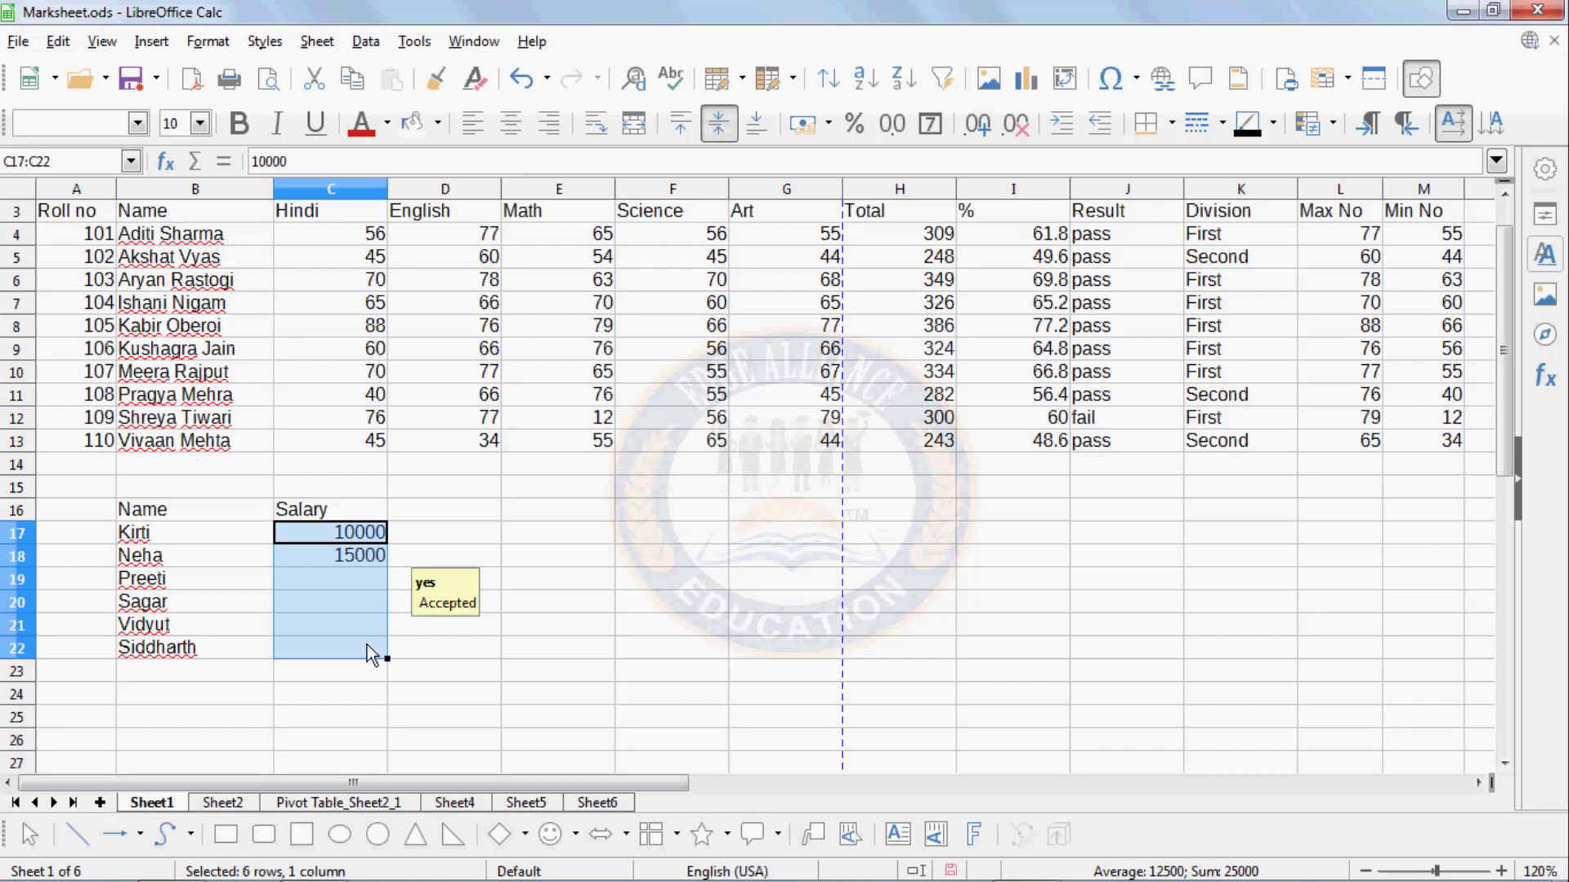
pyautogui.click(365, 41)
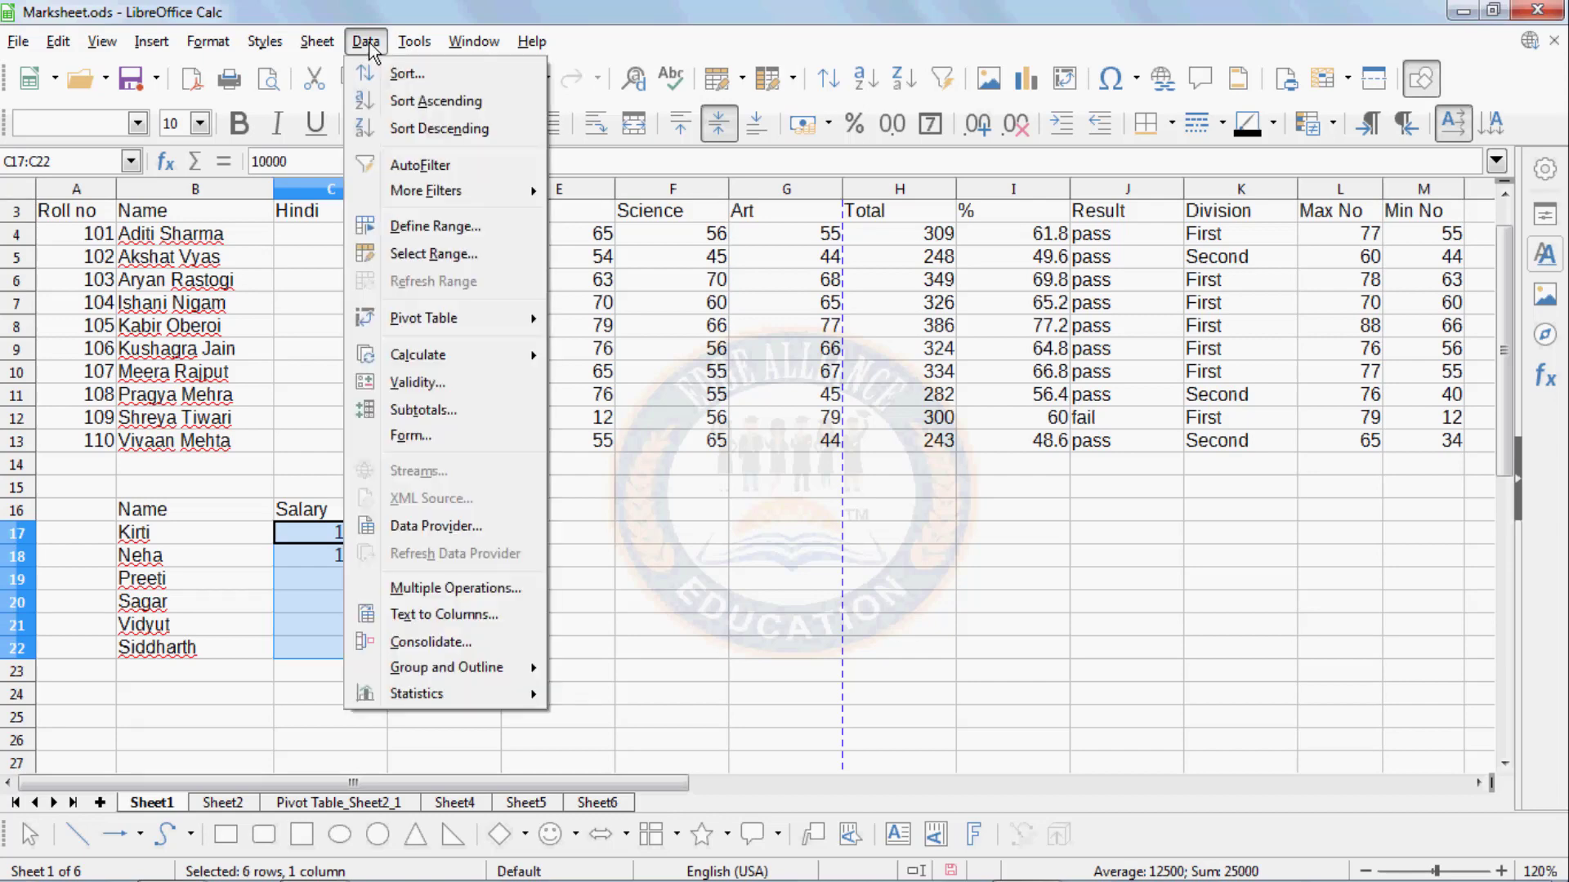
pyautogui.click(418, 383)
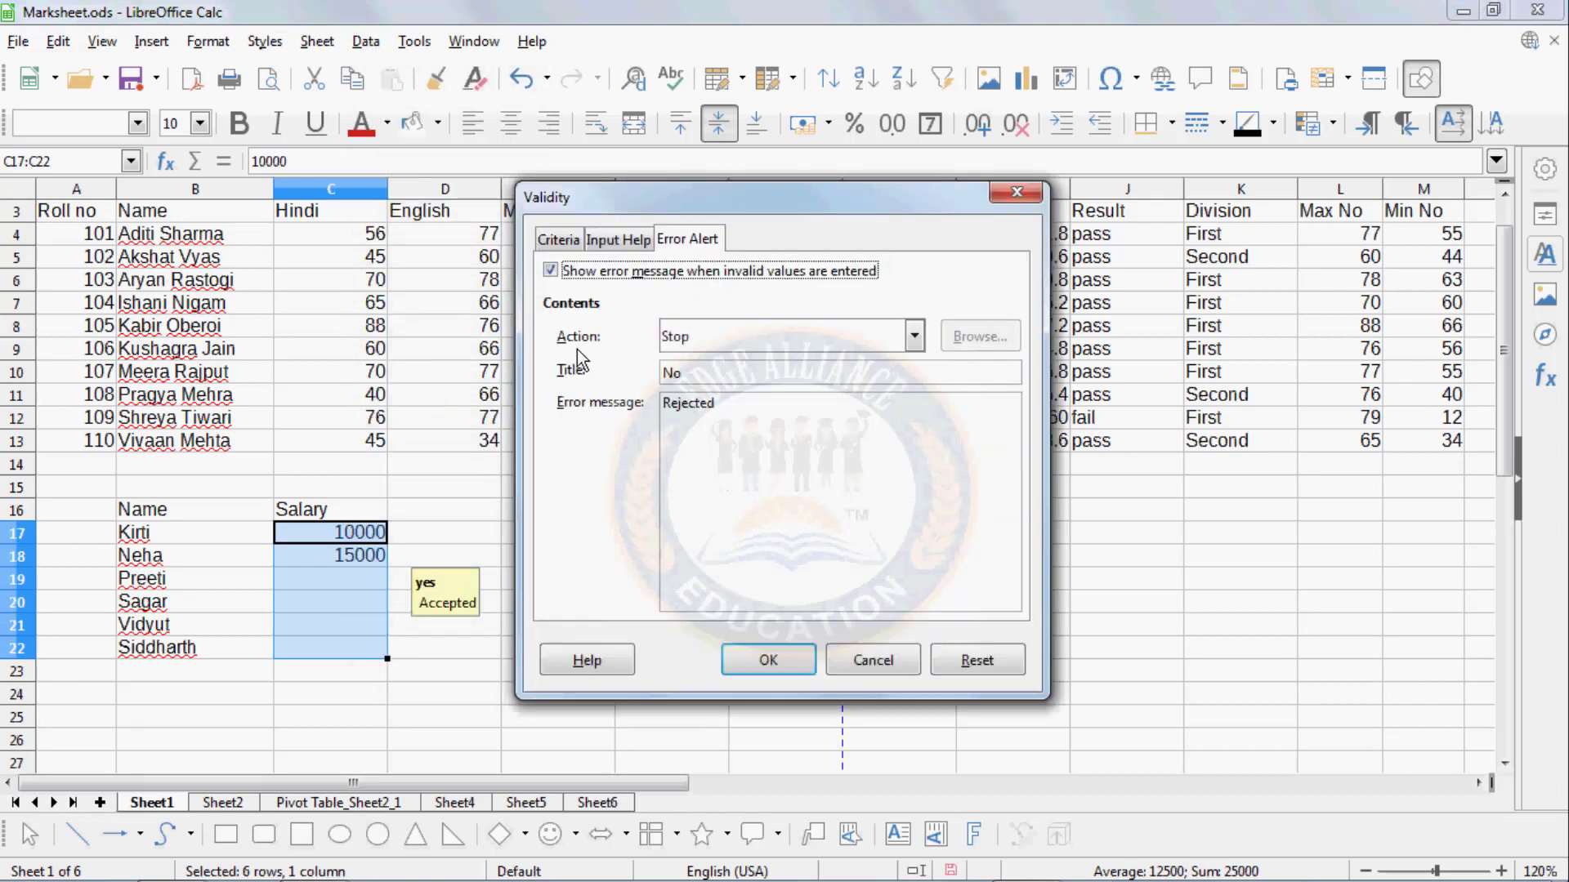
pyautogui.click(687, 335)
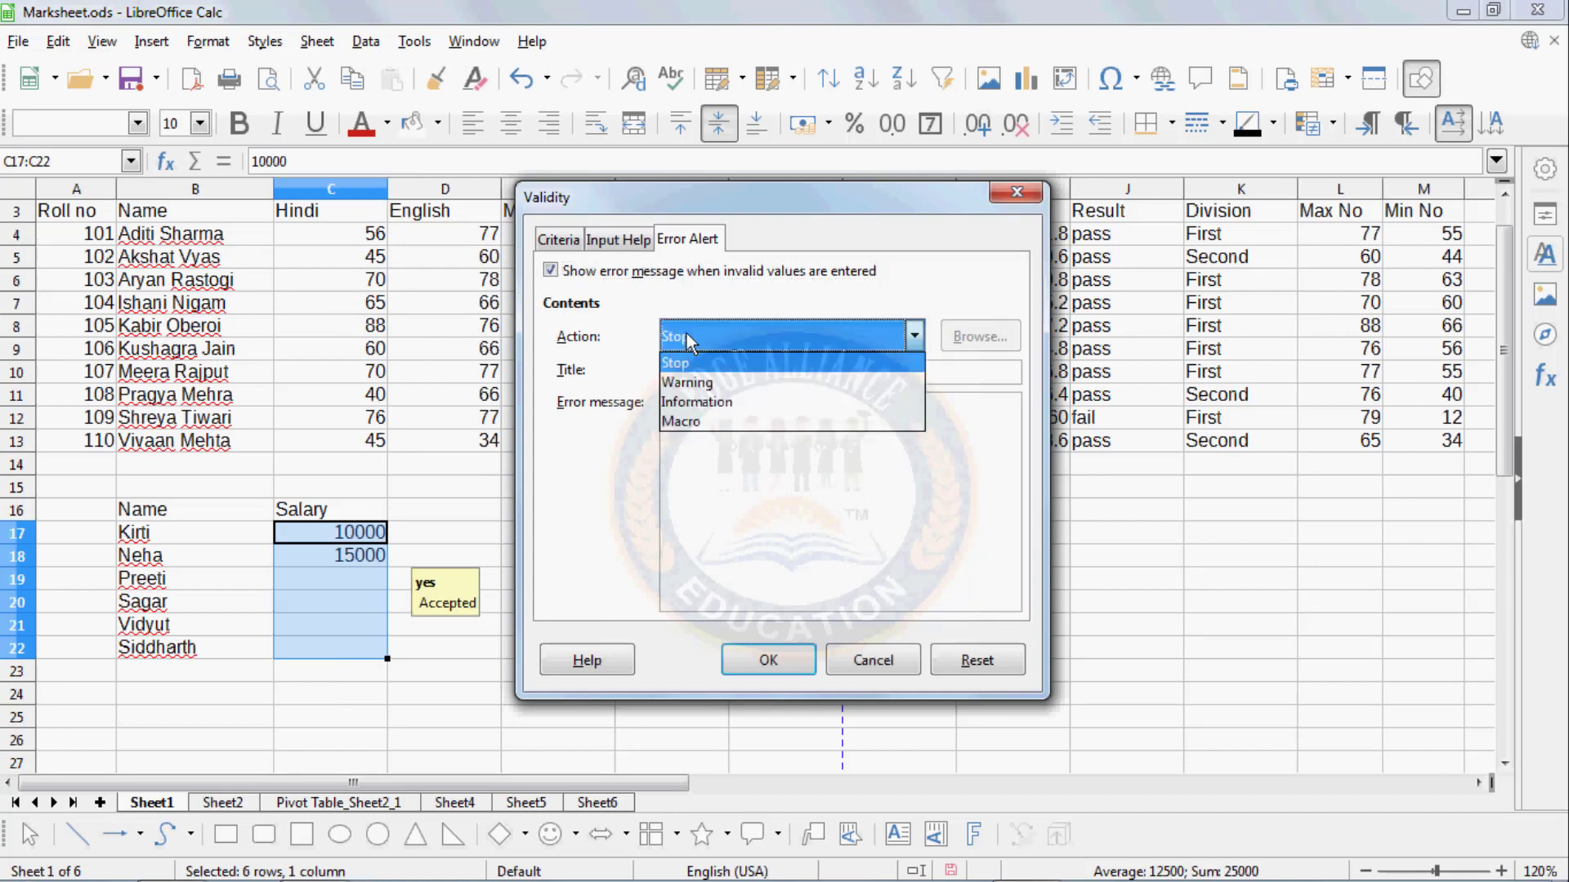
pyautogui.click(686, 384)
pyautogui.click(793, 663)
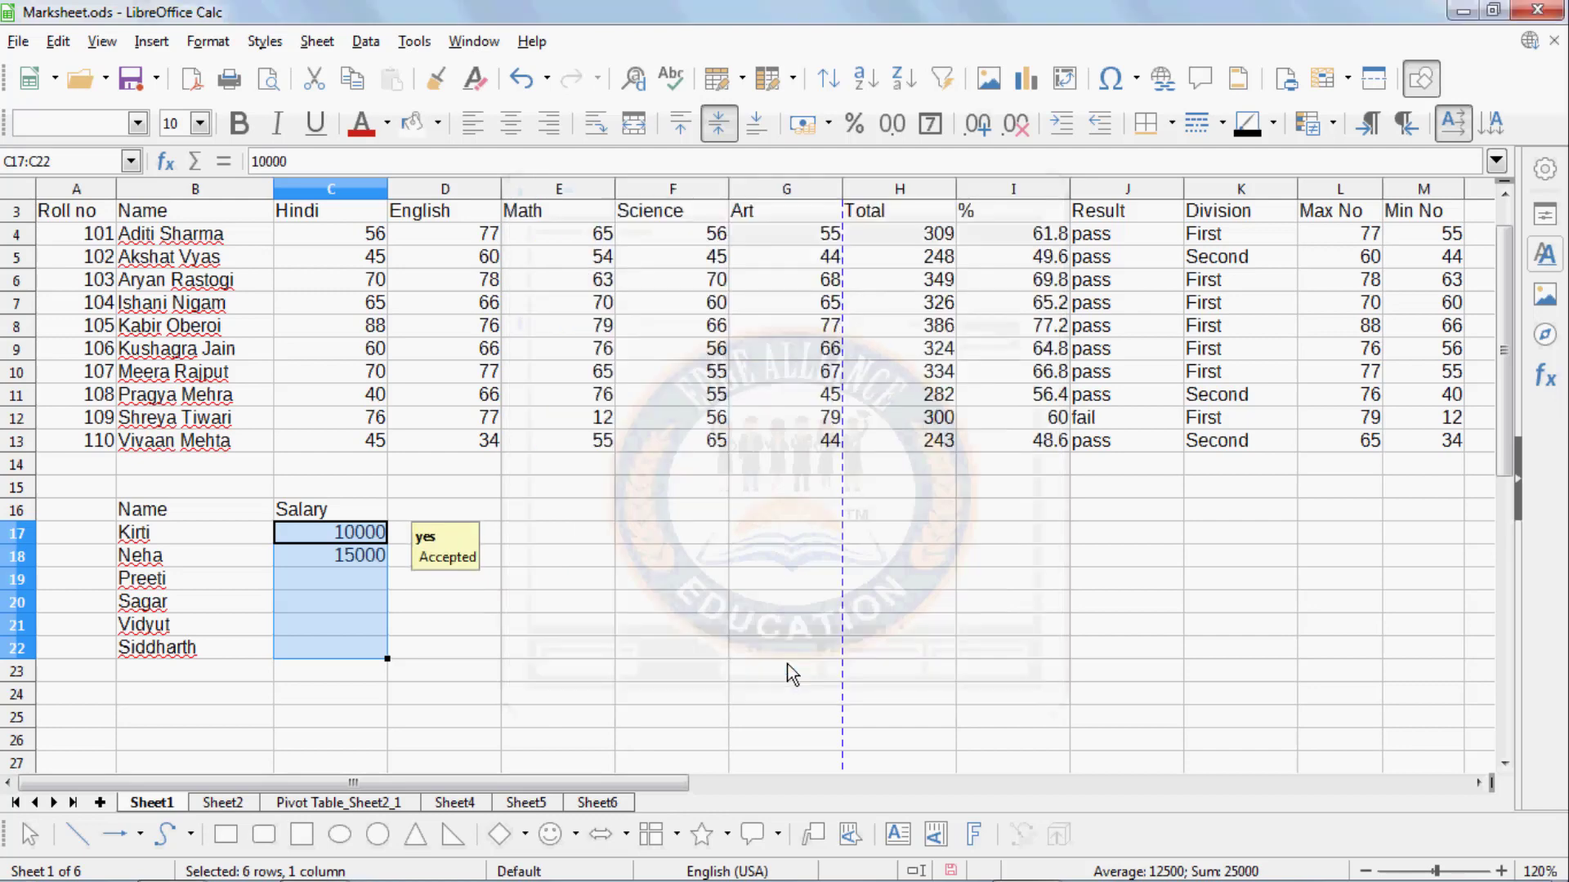
# - Test the Warning alert with the out-of-range salary 9000 in cell C19 and cancel the entry
pyautogui.click(336, 588)
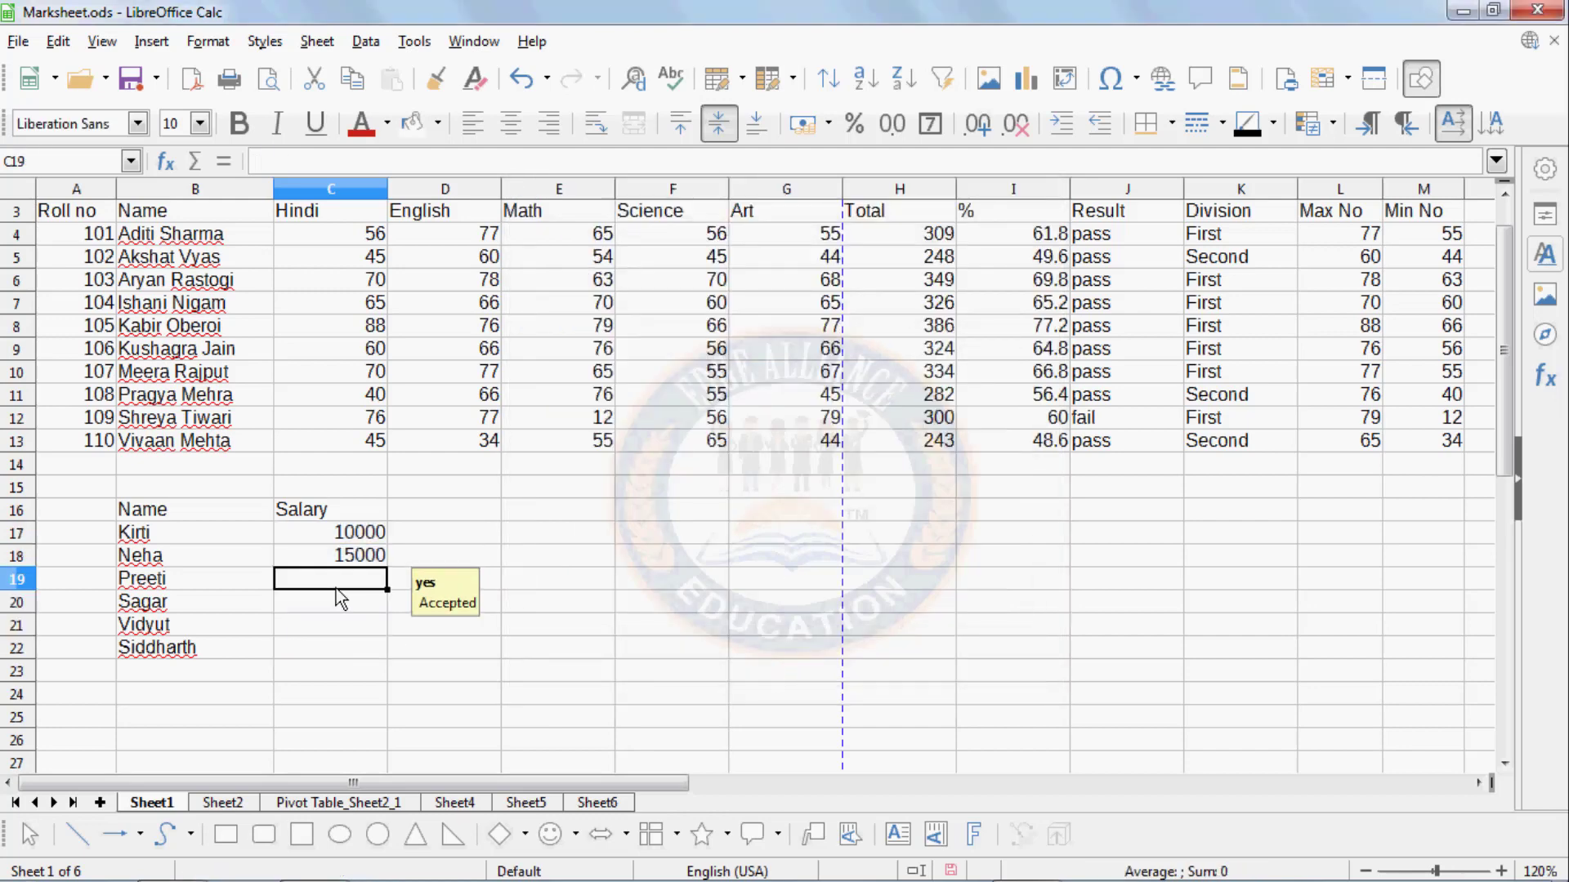
pyautogui.write('90000')
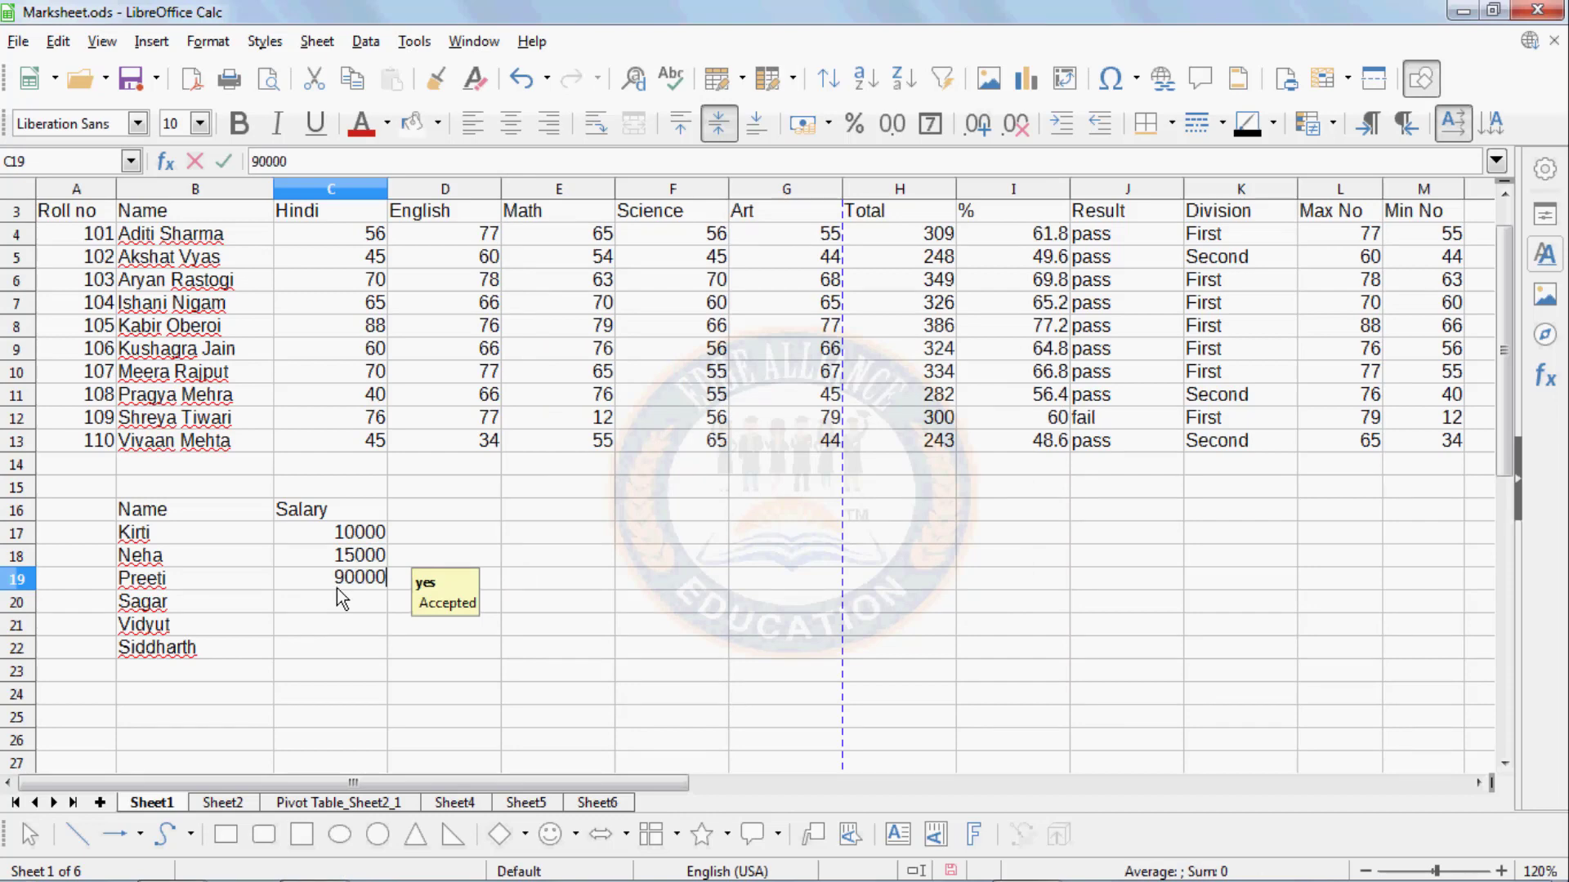
pyautogui.press('BackSpace')
pyautogui.press('Return')
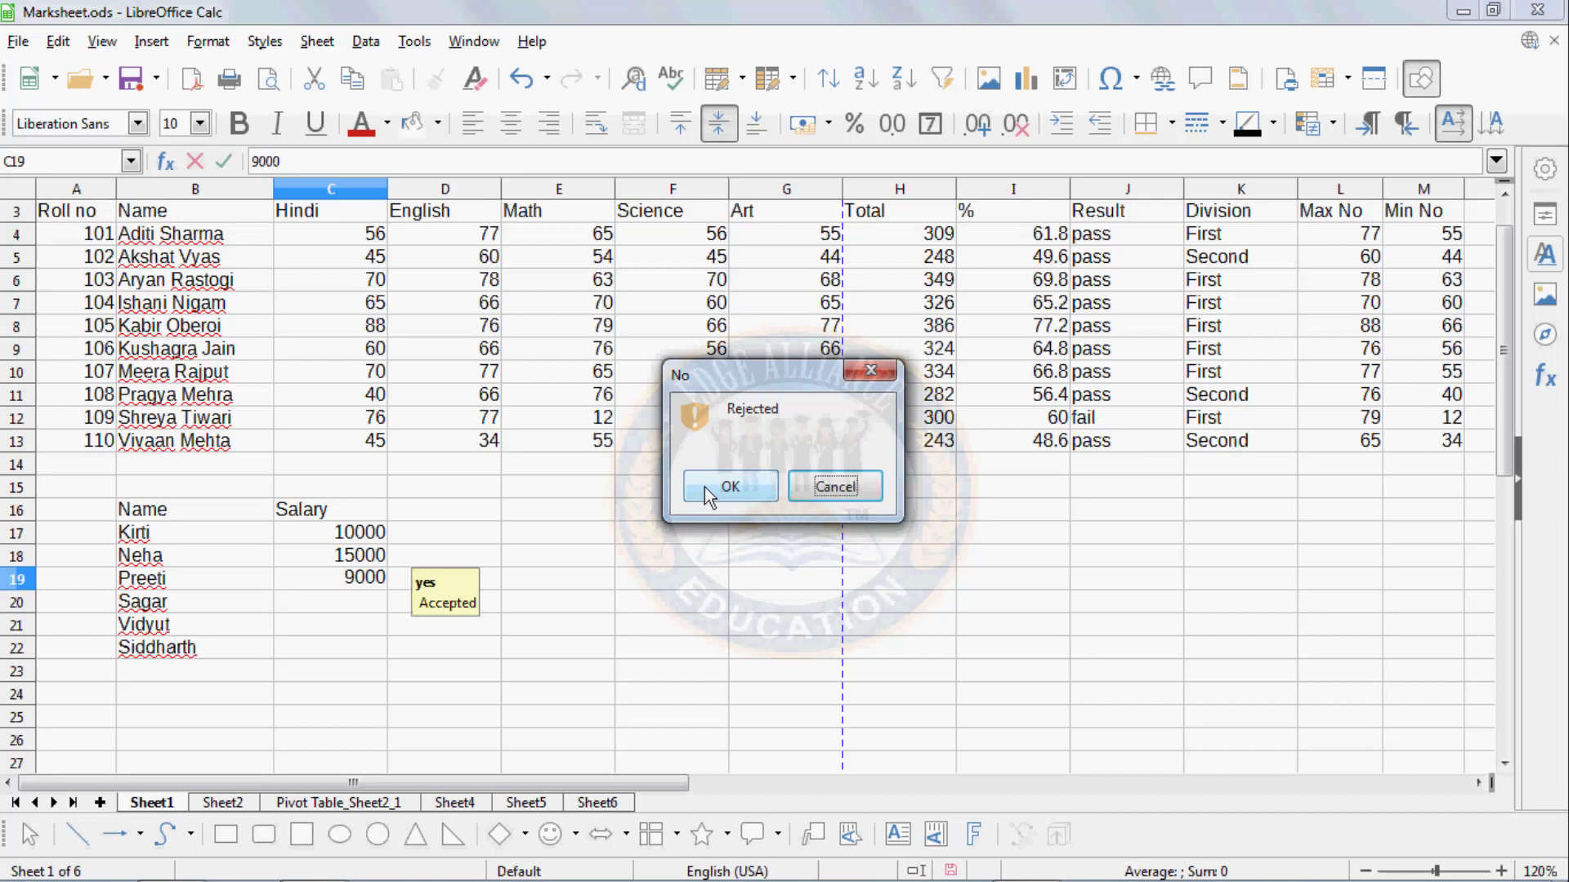
pyautogui.click(812, 486)
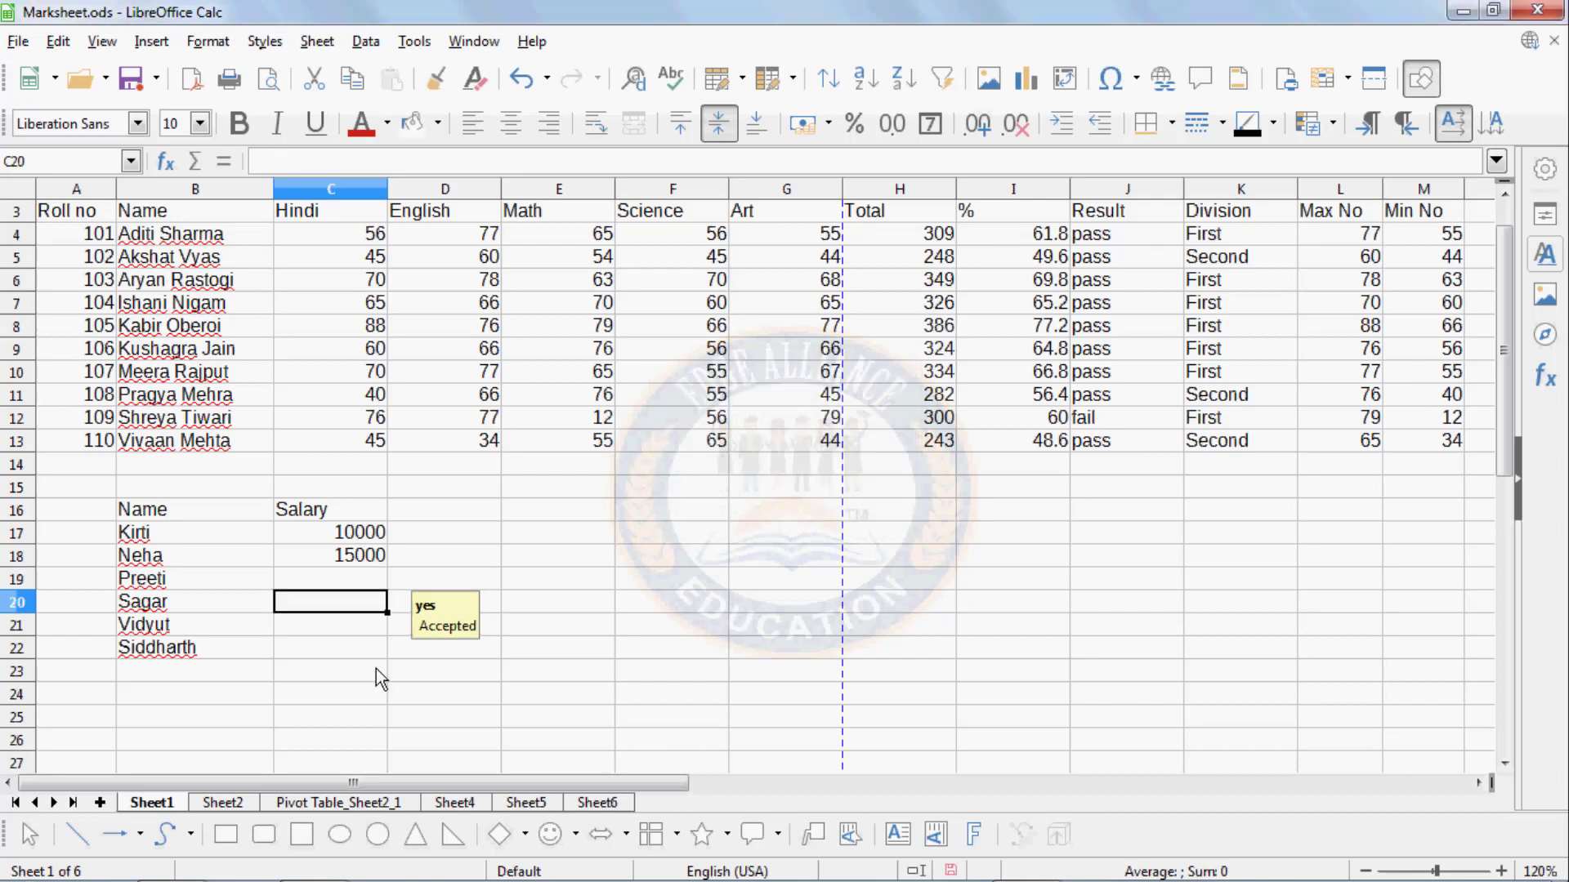
pyautogui.click(386, 579)
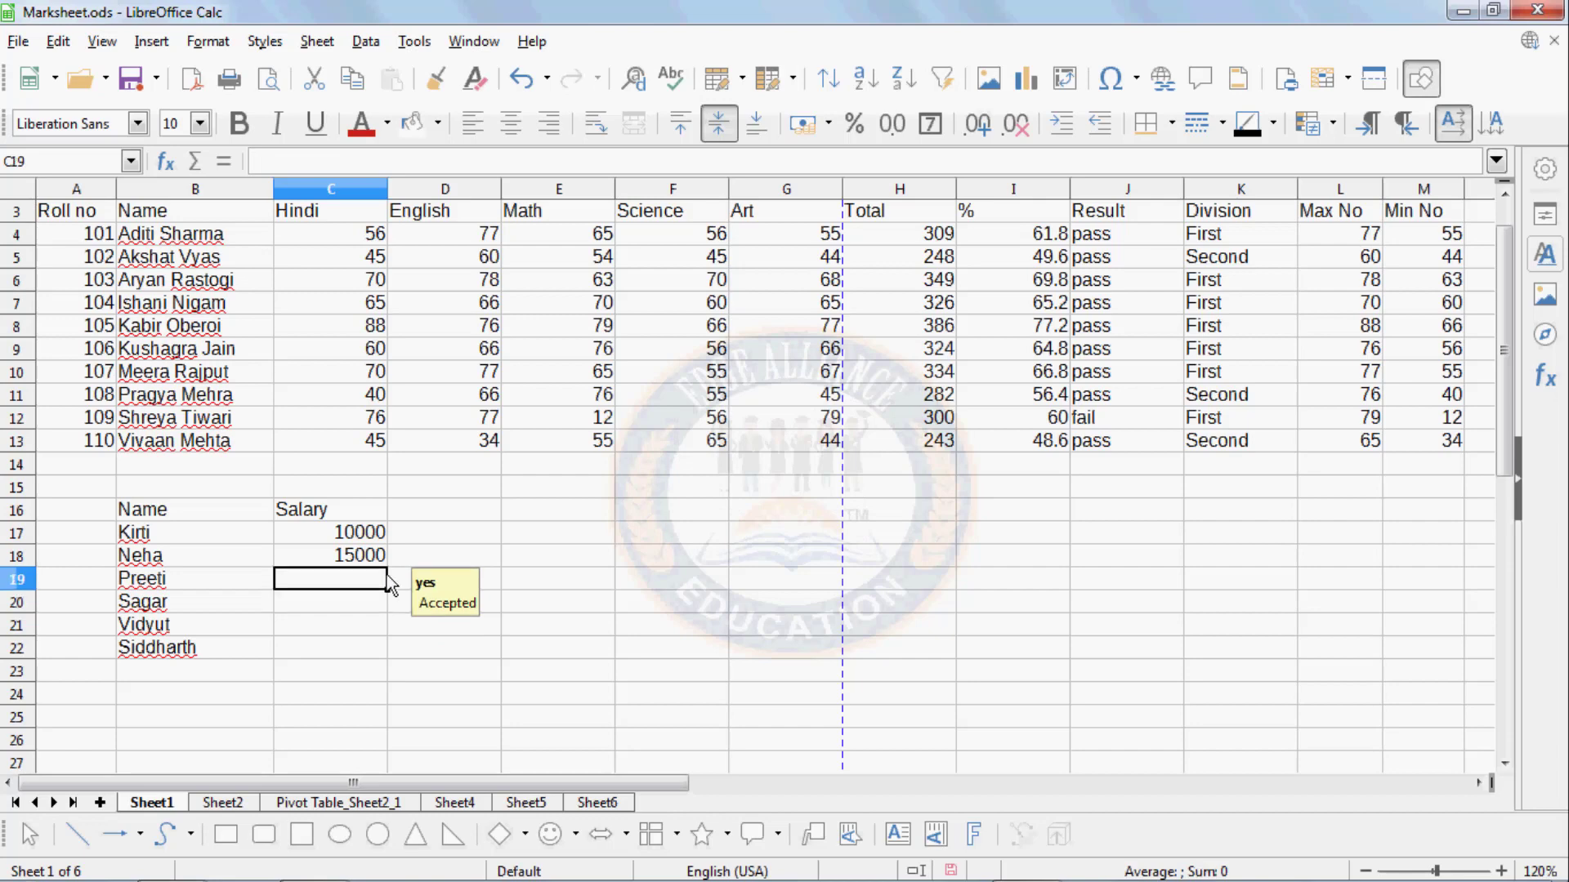
# - Change the error alert action of the validity rule for cells C17:C22 to Information
pyautogui.moveTo(372, 532); pyautogui.dragTo(359, 645)
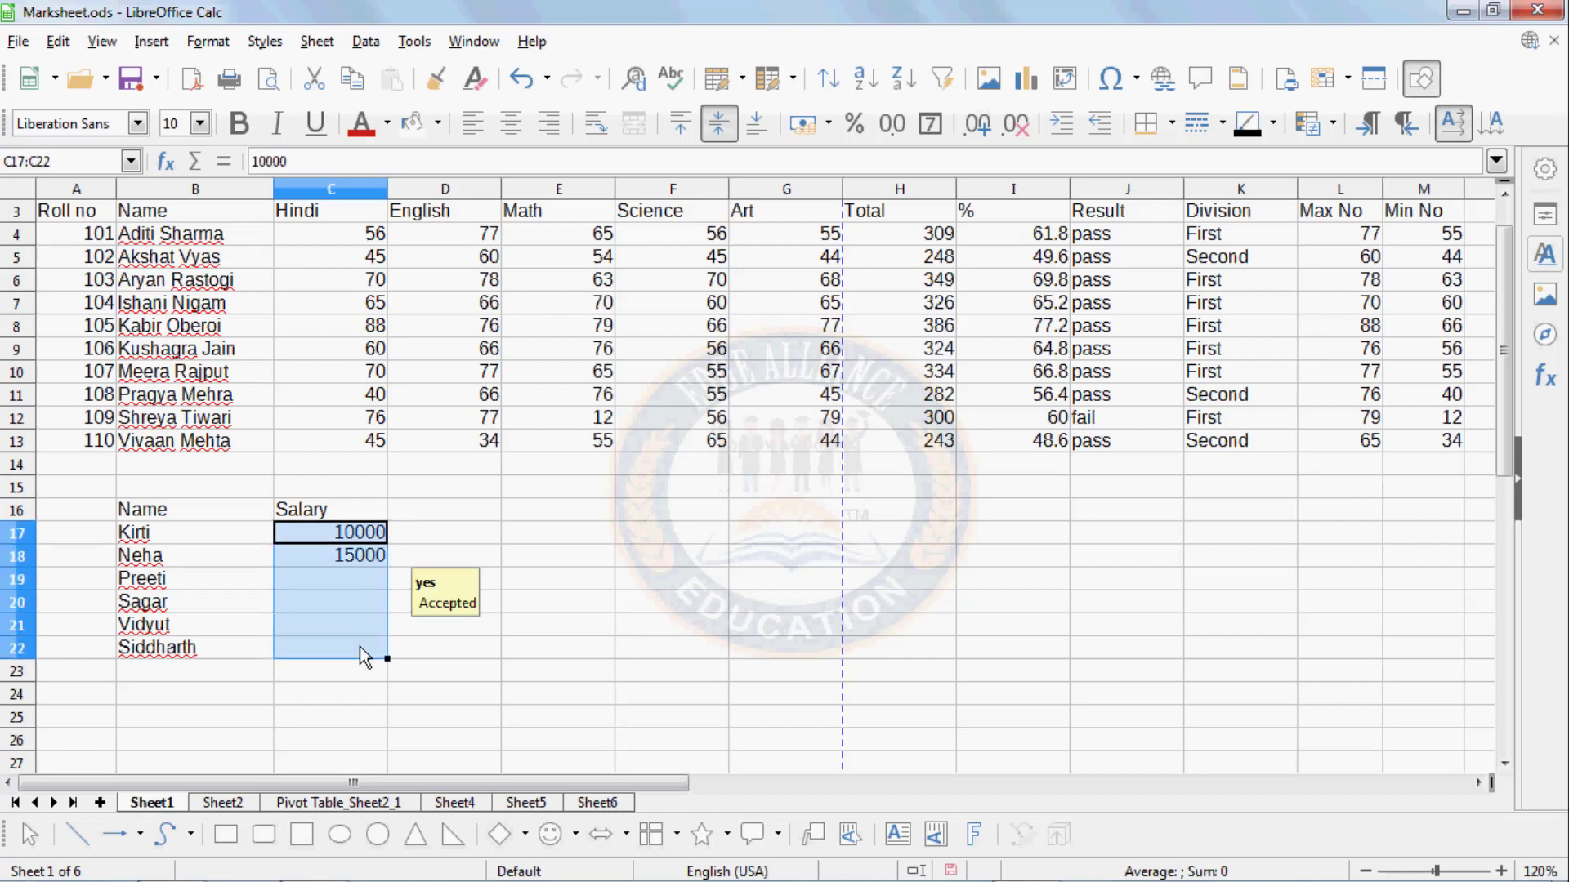
pyautogui.click(373, 46)
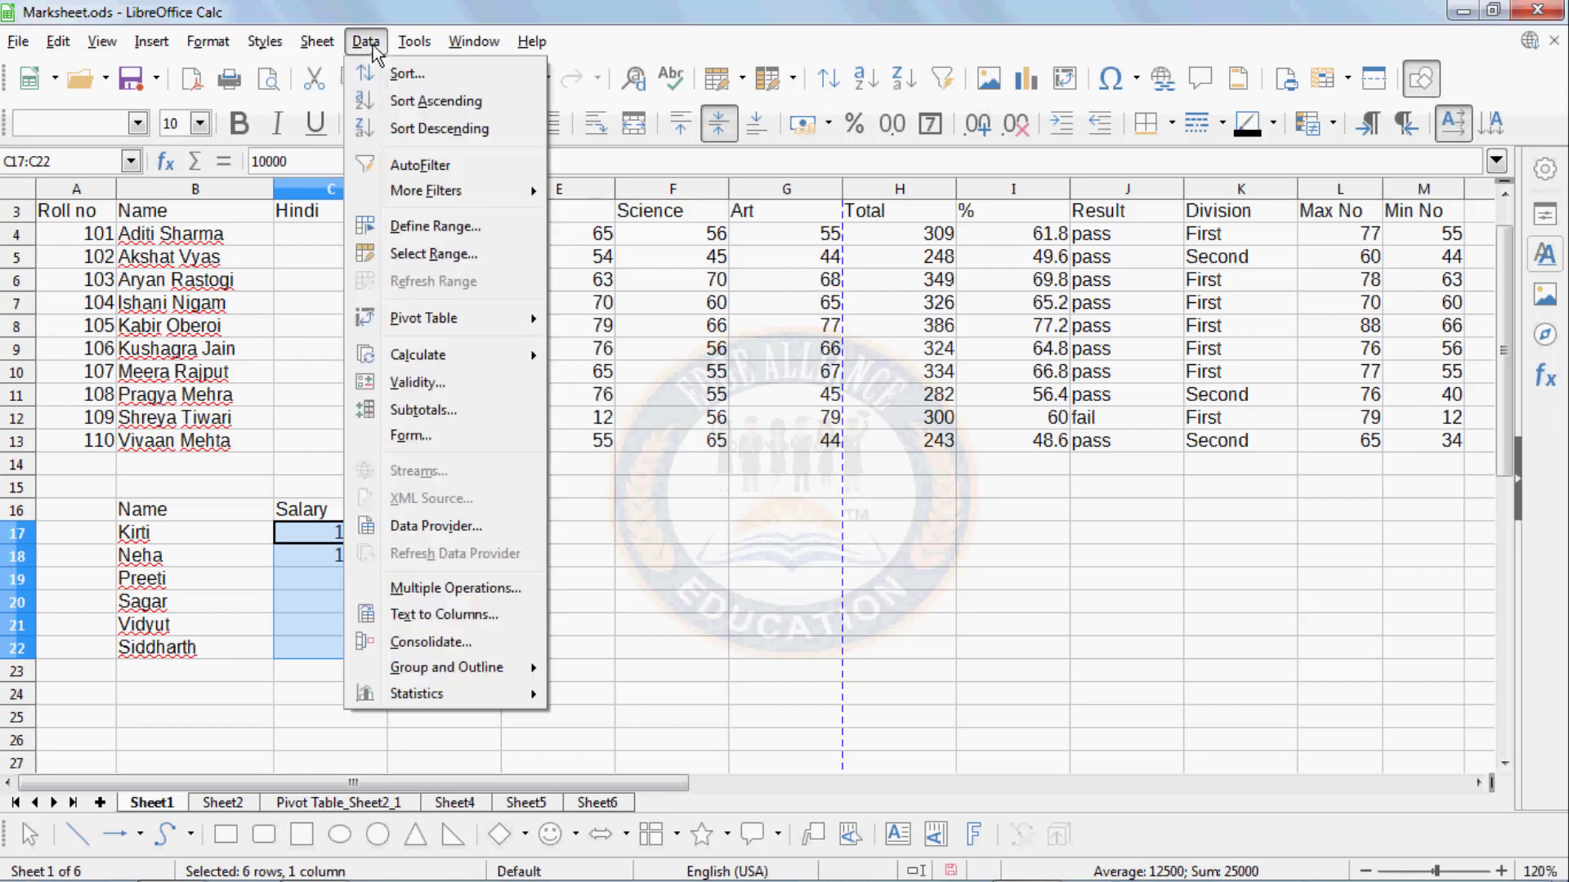
pyautogui.click(392, 384)
pyautogui.click(766, 337)
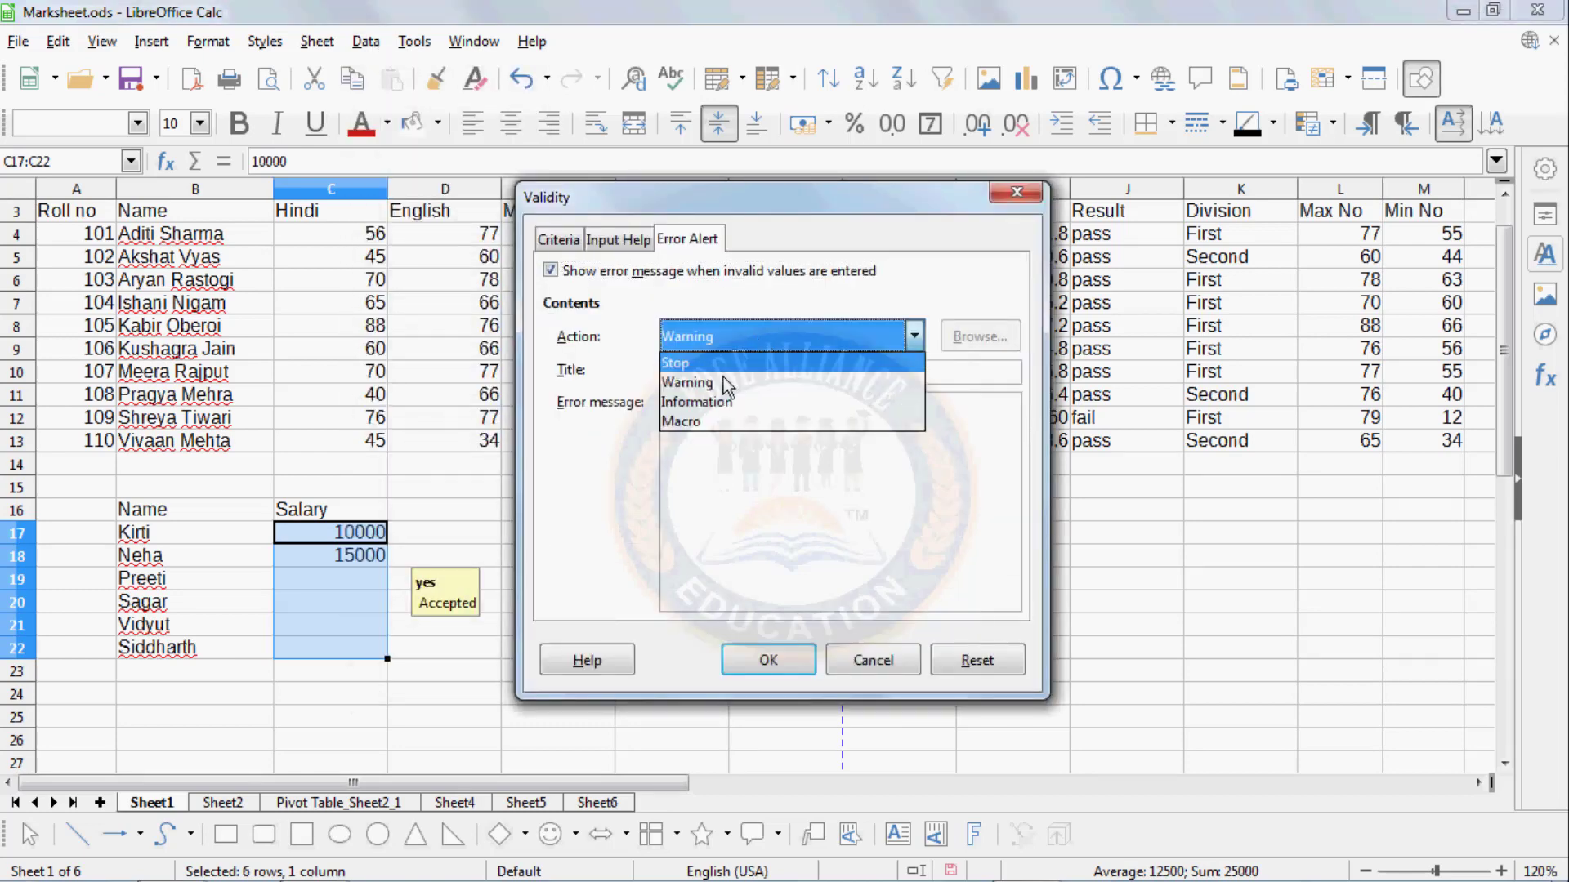
pyautogui.click(713, 401)
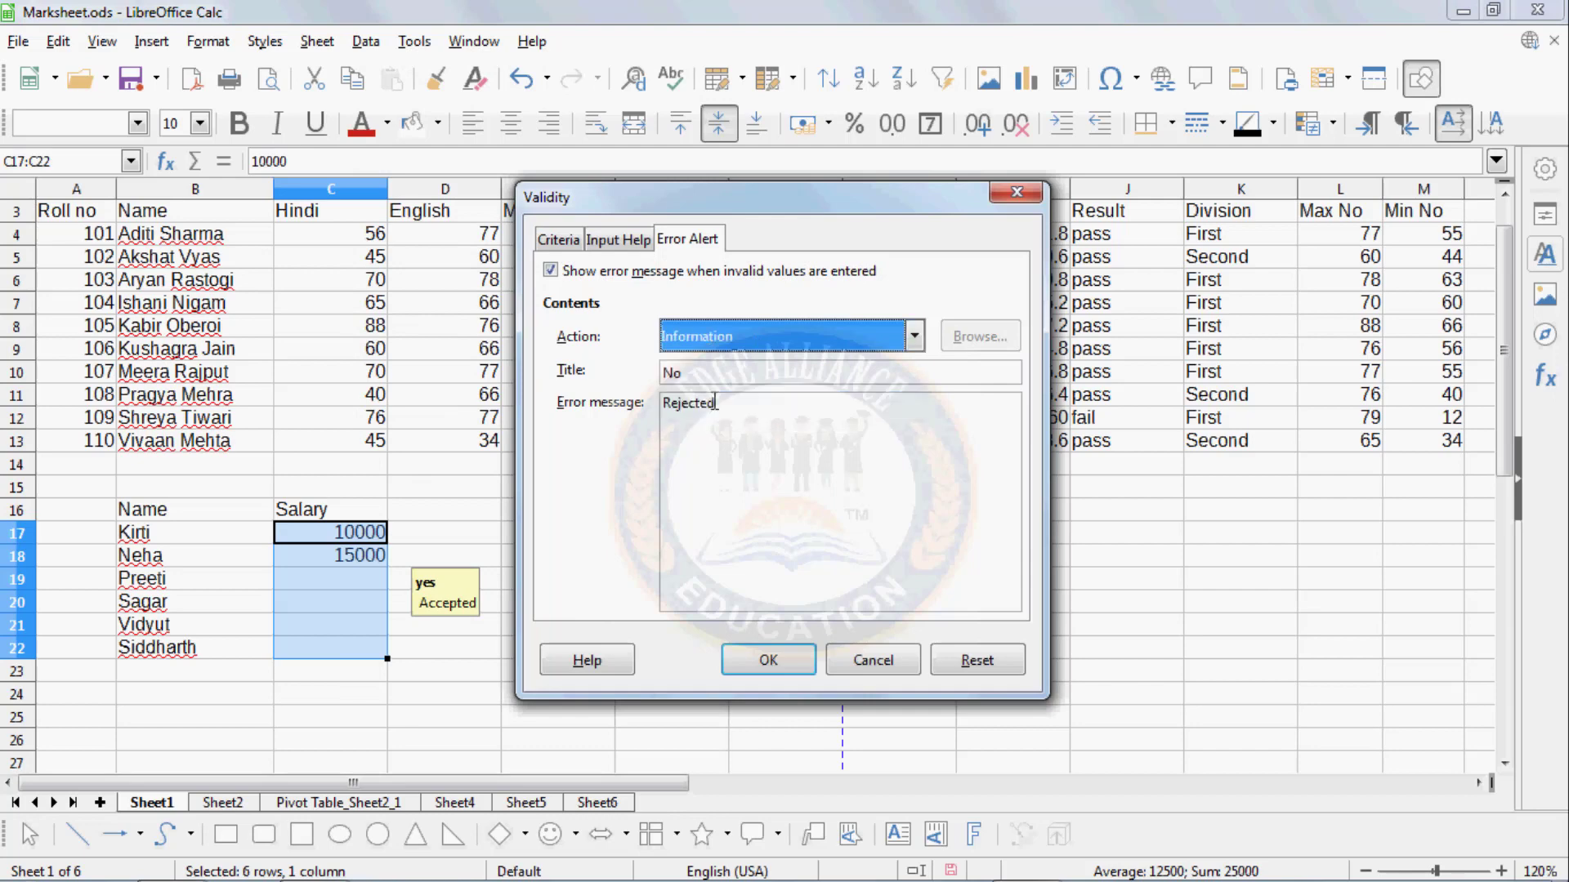
pyautogui.click(783, 657)
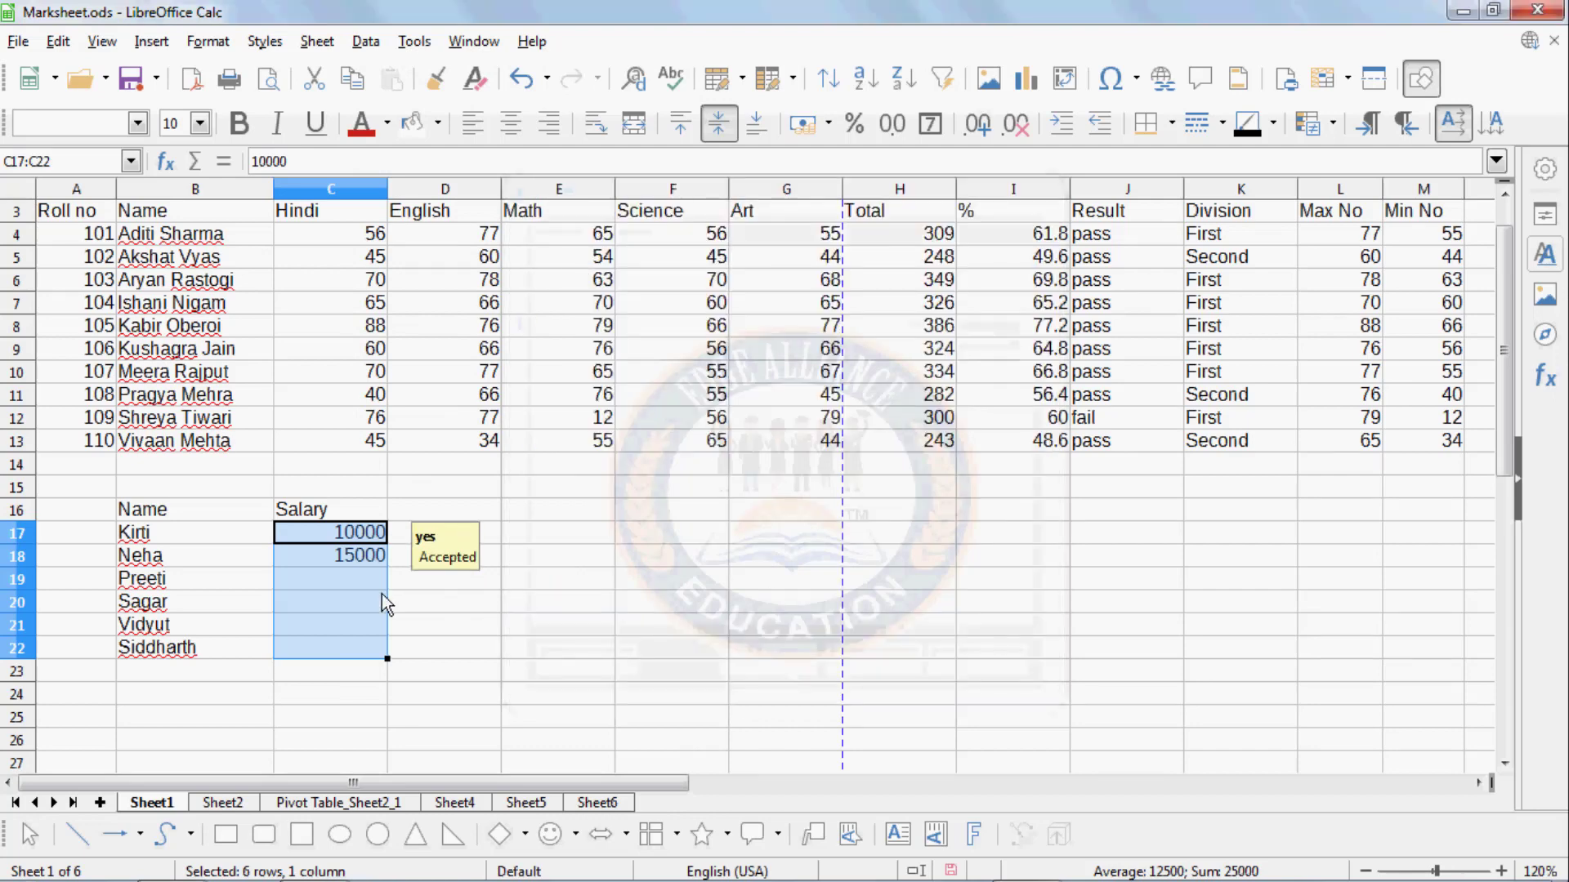
# - Enter the out-of-range salary 16000 in cell C19 and accept it despite the Information alert
pyautogui.click(360, 586)
pyautogui.write('1')
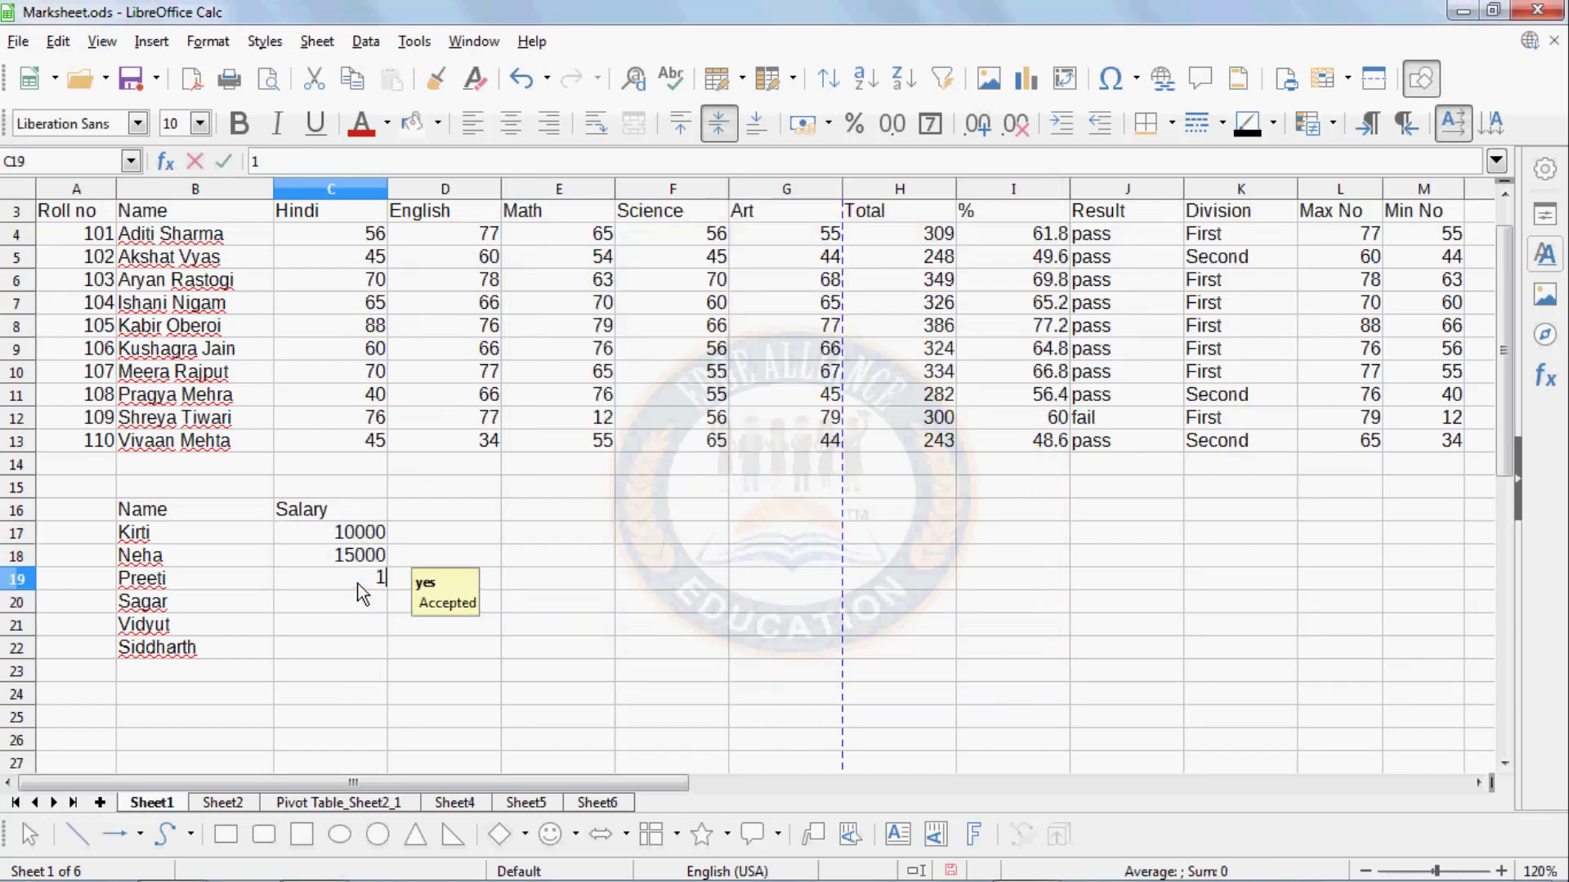
pyautogui.write('6000')
pyautogui.press('Return')
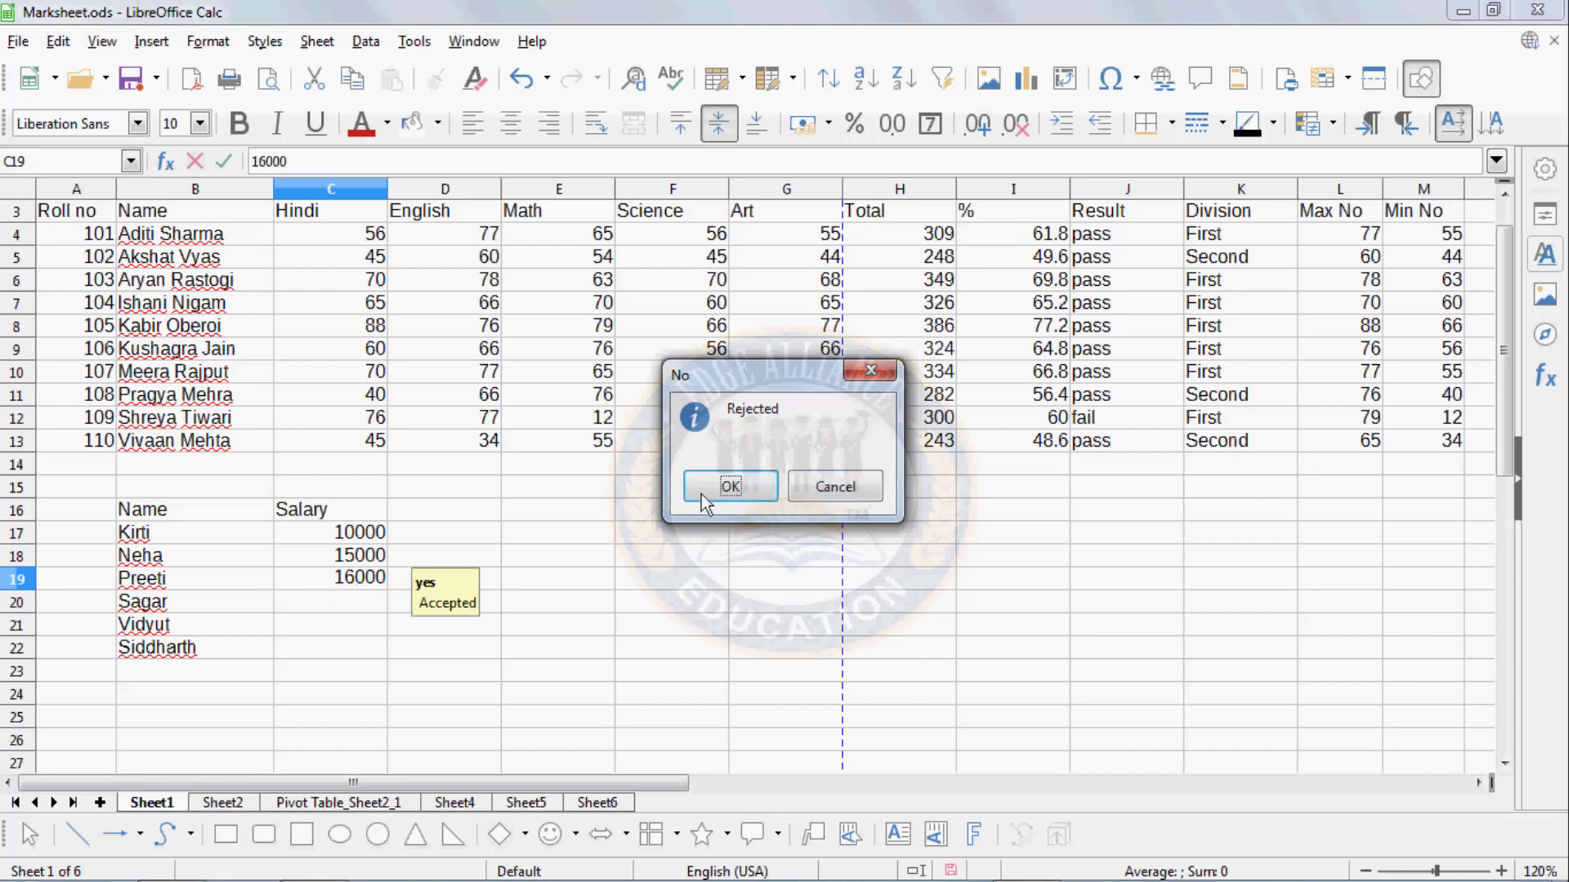
pyautogui.click(730, 489)
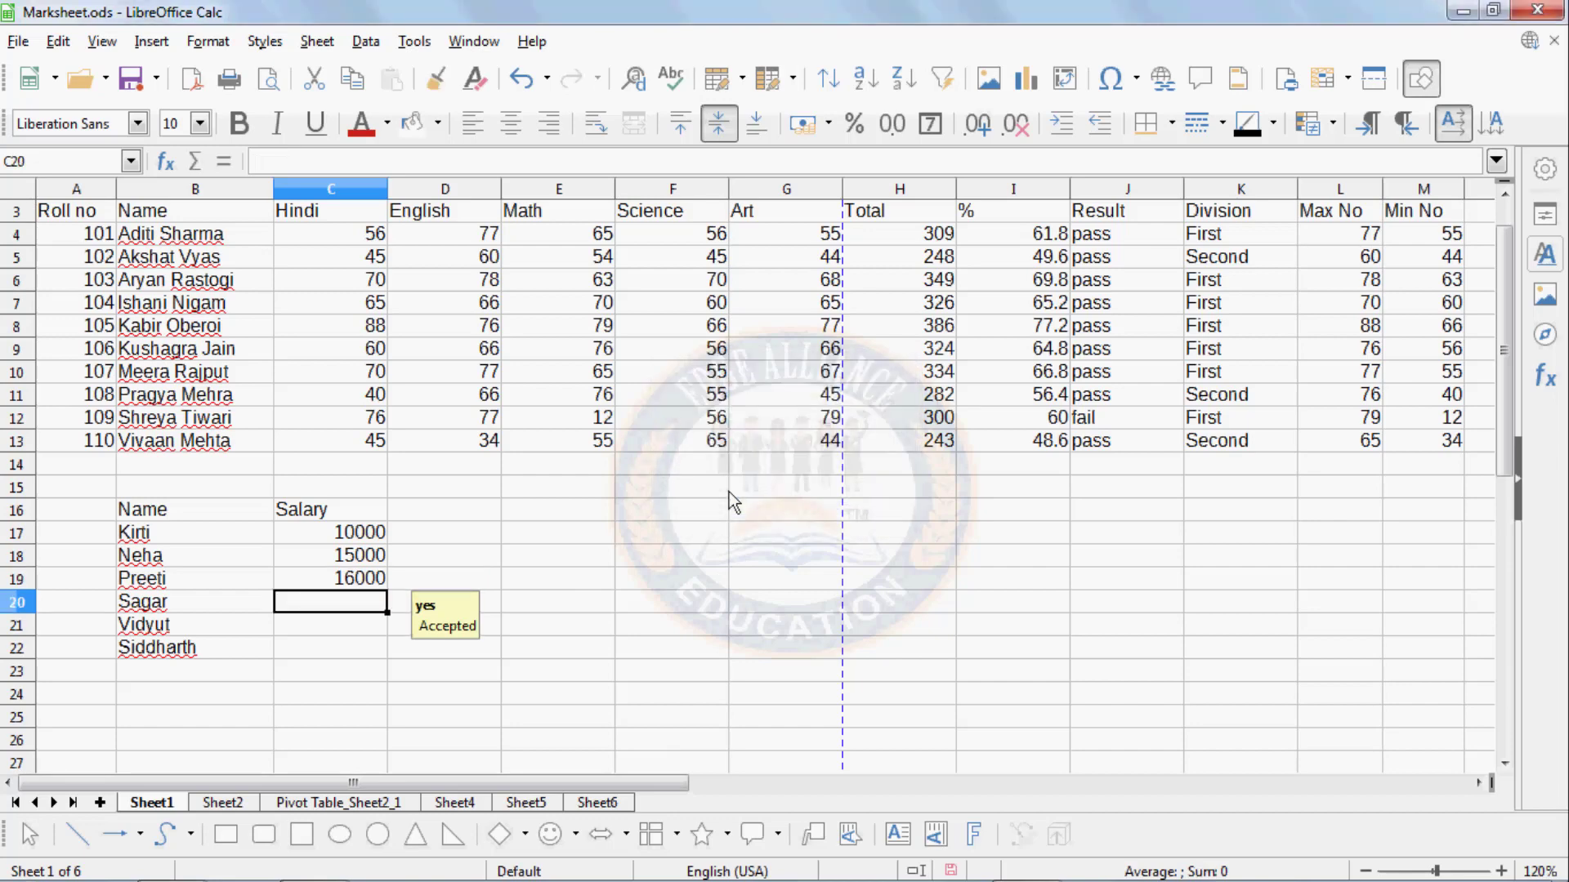
# - Set the error alert action of the validity rule for cells C17:C22 back to Stop
pyautogui.moveTo(375, 531); pyautogui.dragTo(378, 658)
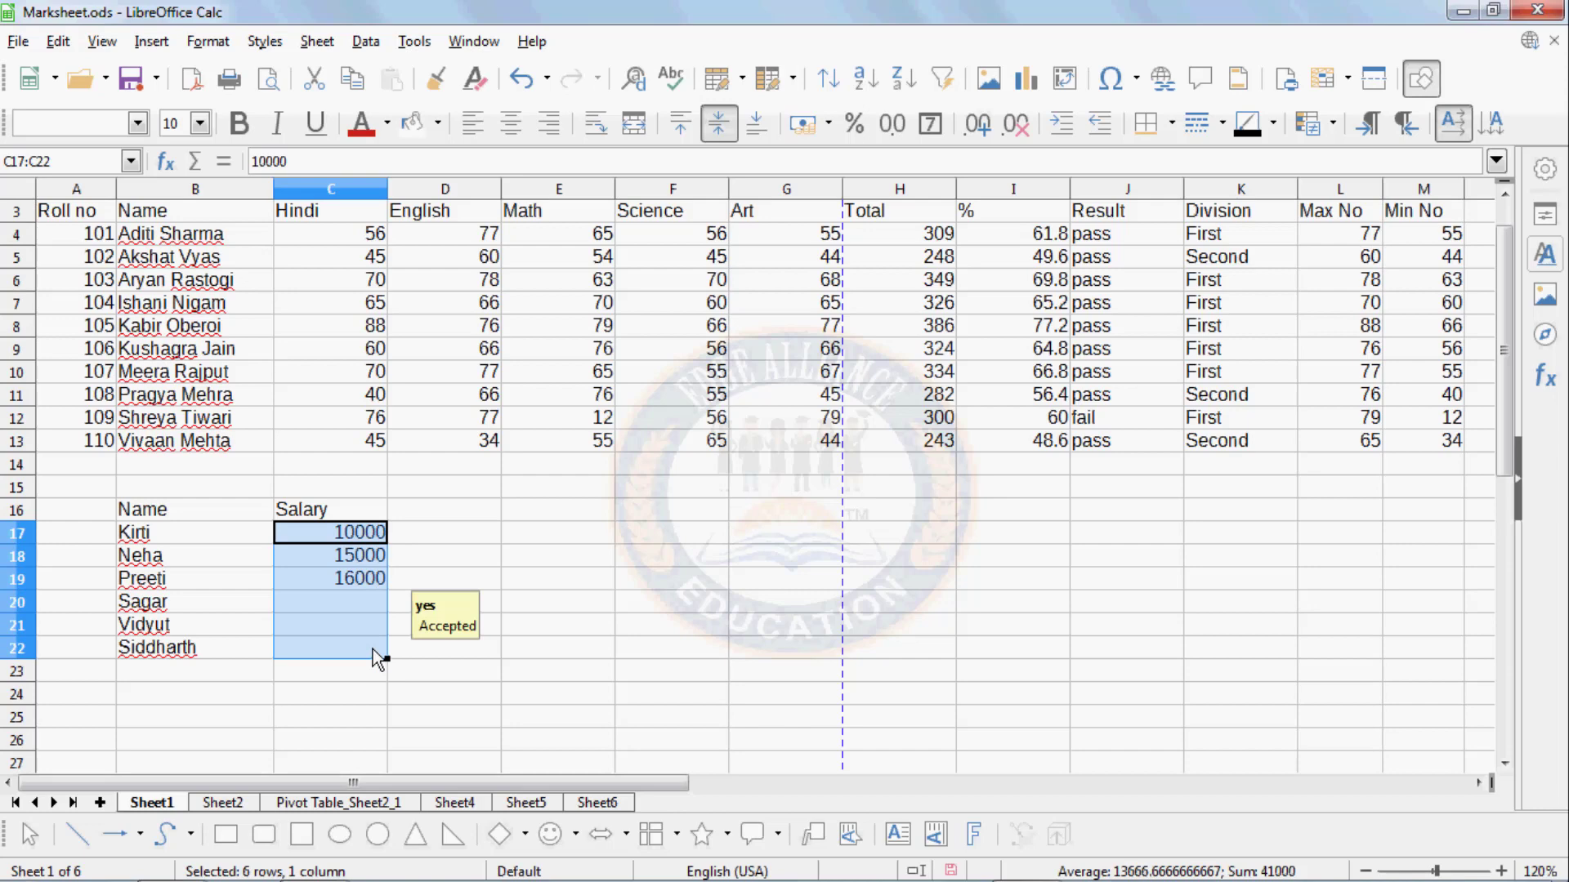
pyautogui.click(366, 41)
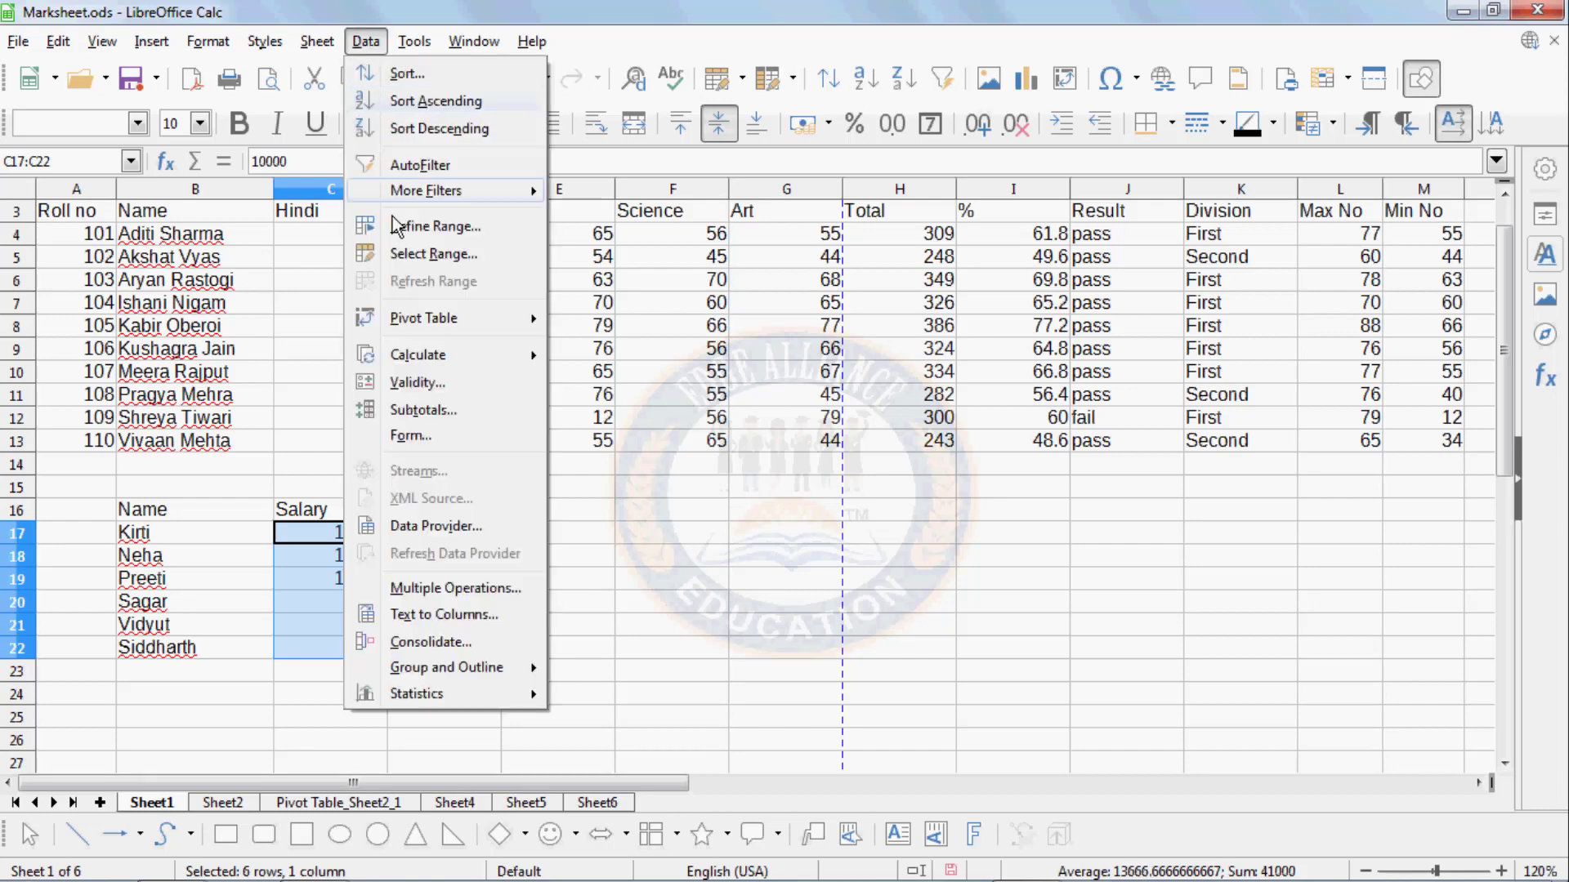
pyautogui.click(413, 383)
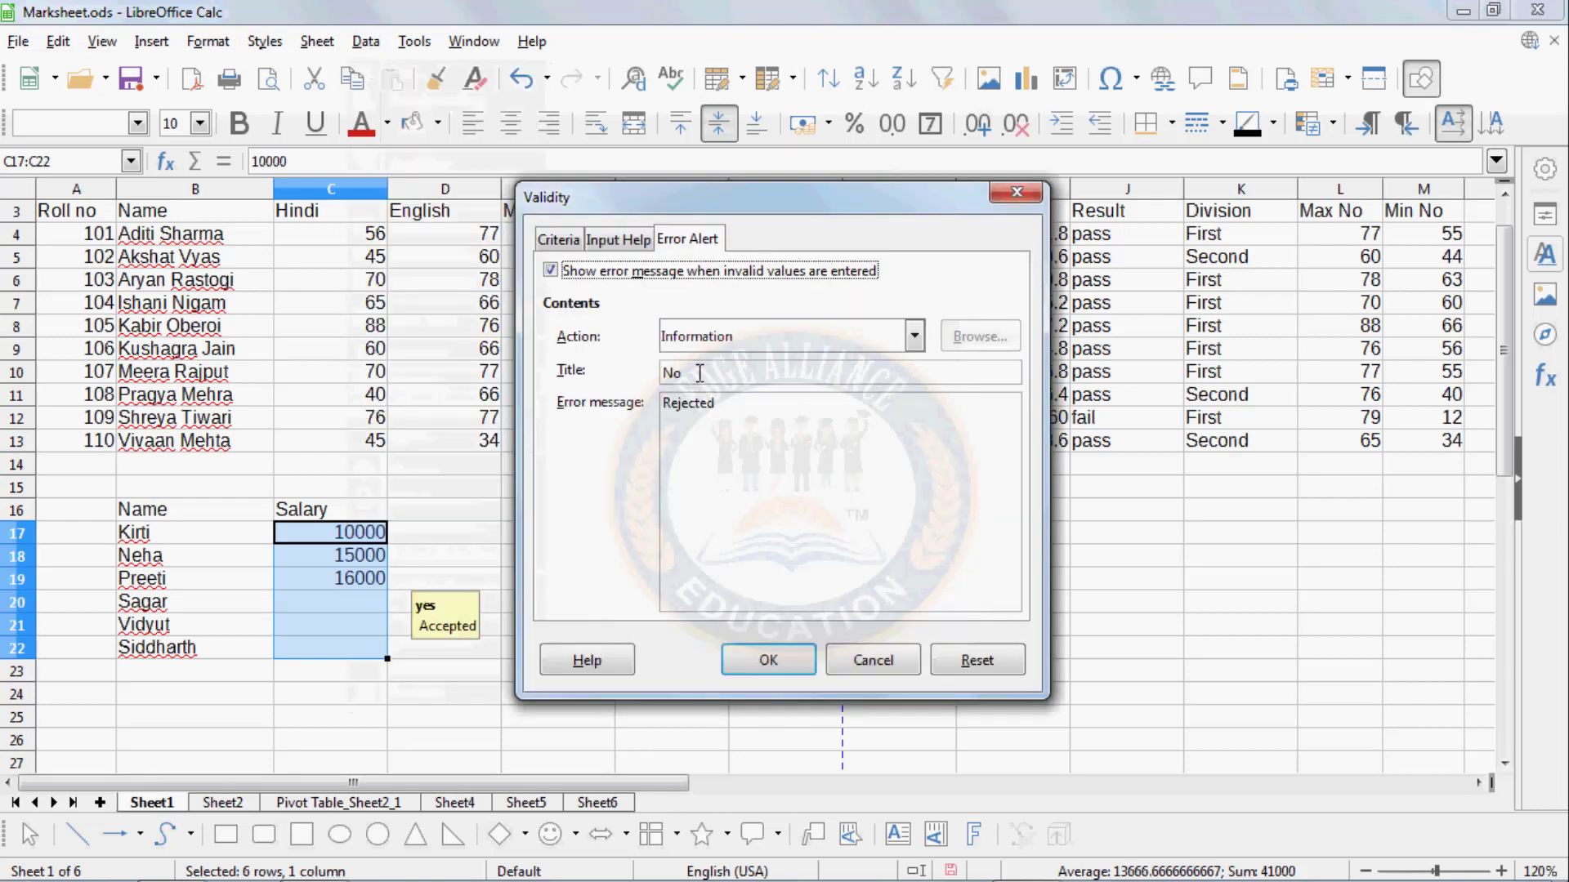
pyautogui.click(721, 338)
pyautogui.click(684, 362)
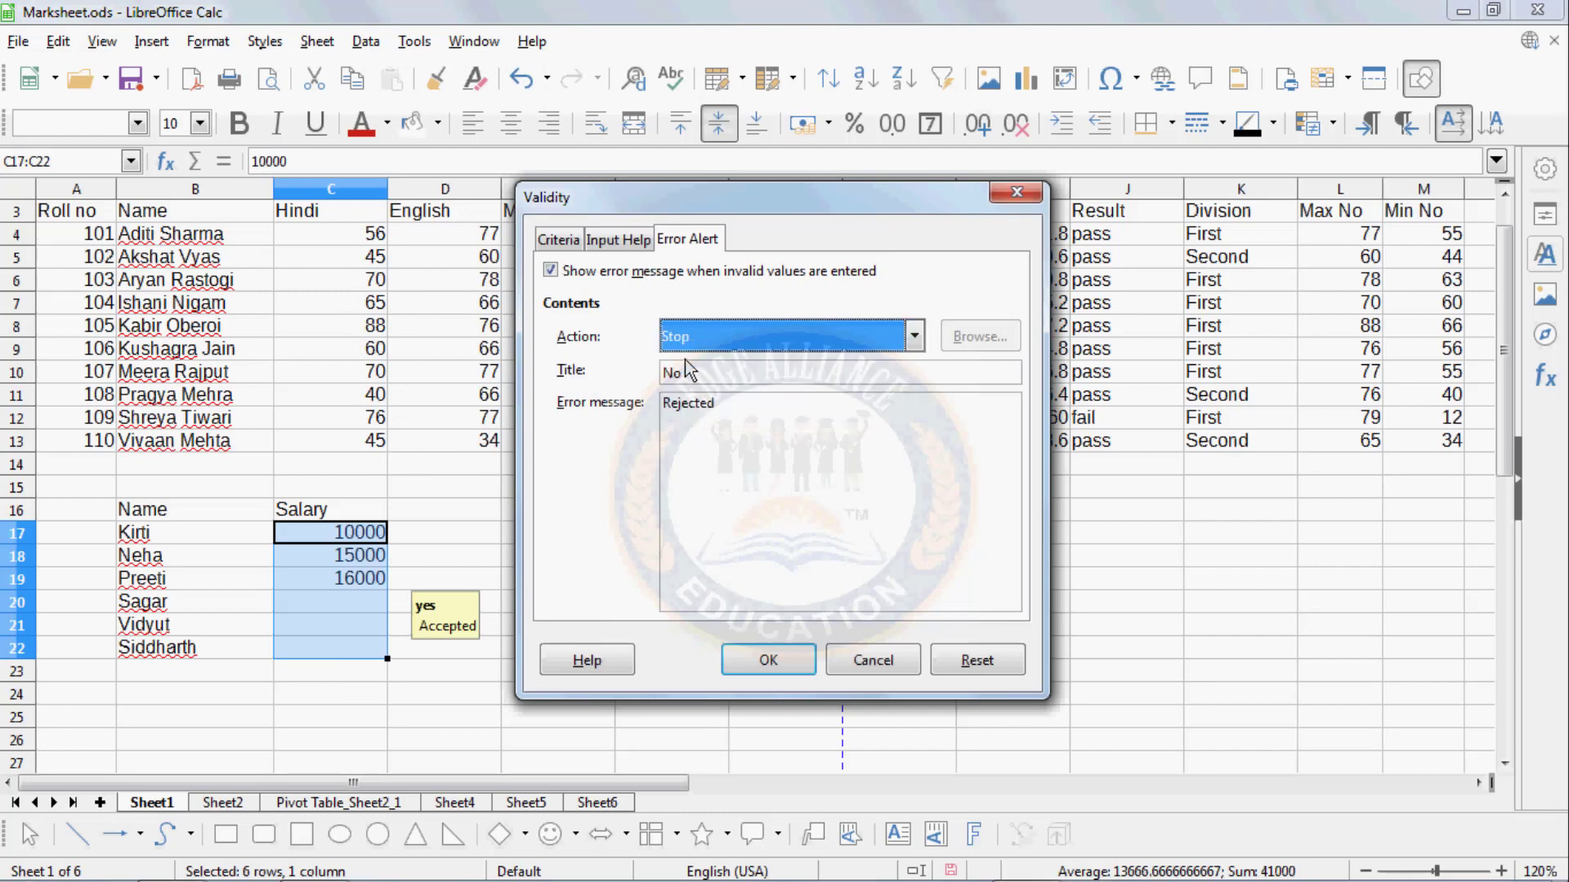
pyautogui.click(780, 658)
# - Test the Stop alert with the out-of-range salary 9000 in cell C20 and dismiss the alert
pyautogui.click(355, 608)
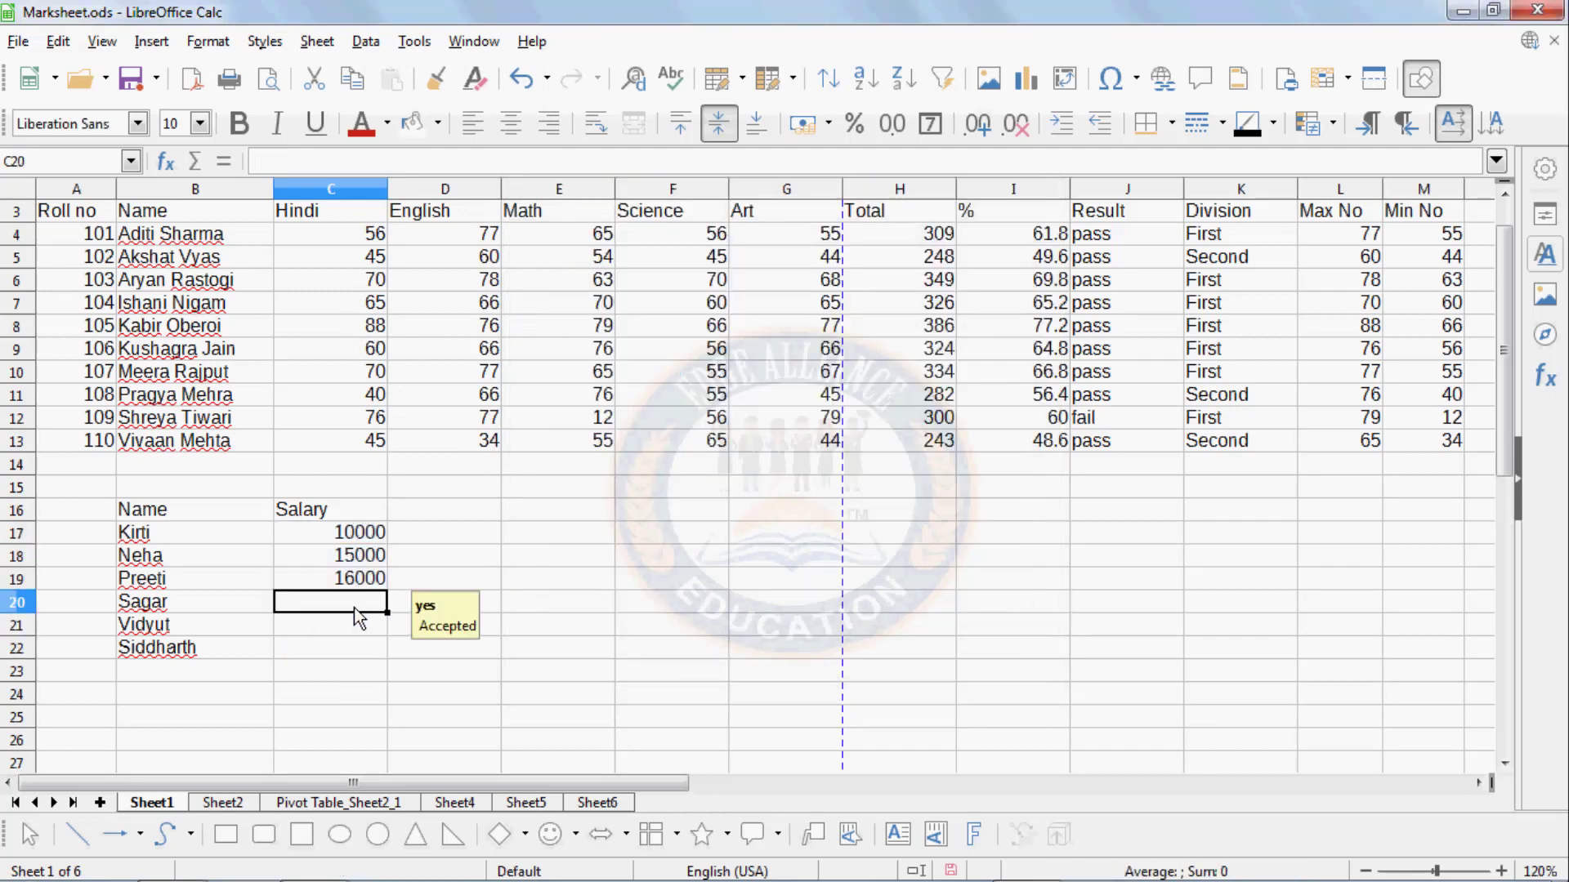
pyautogui.write('9000')
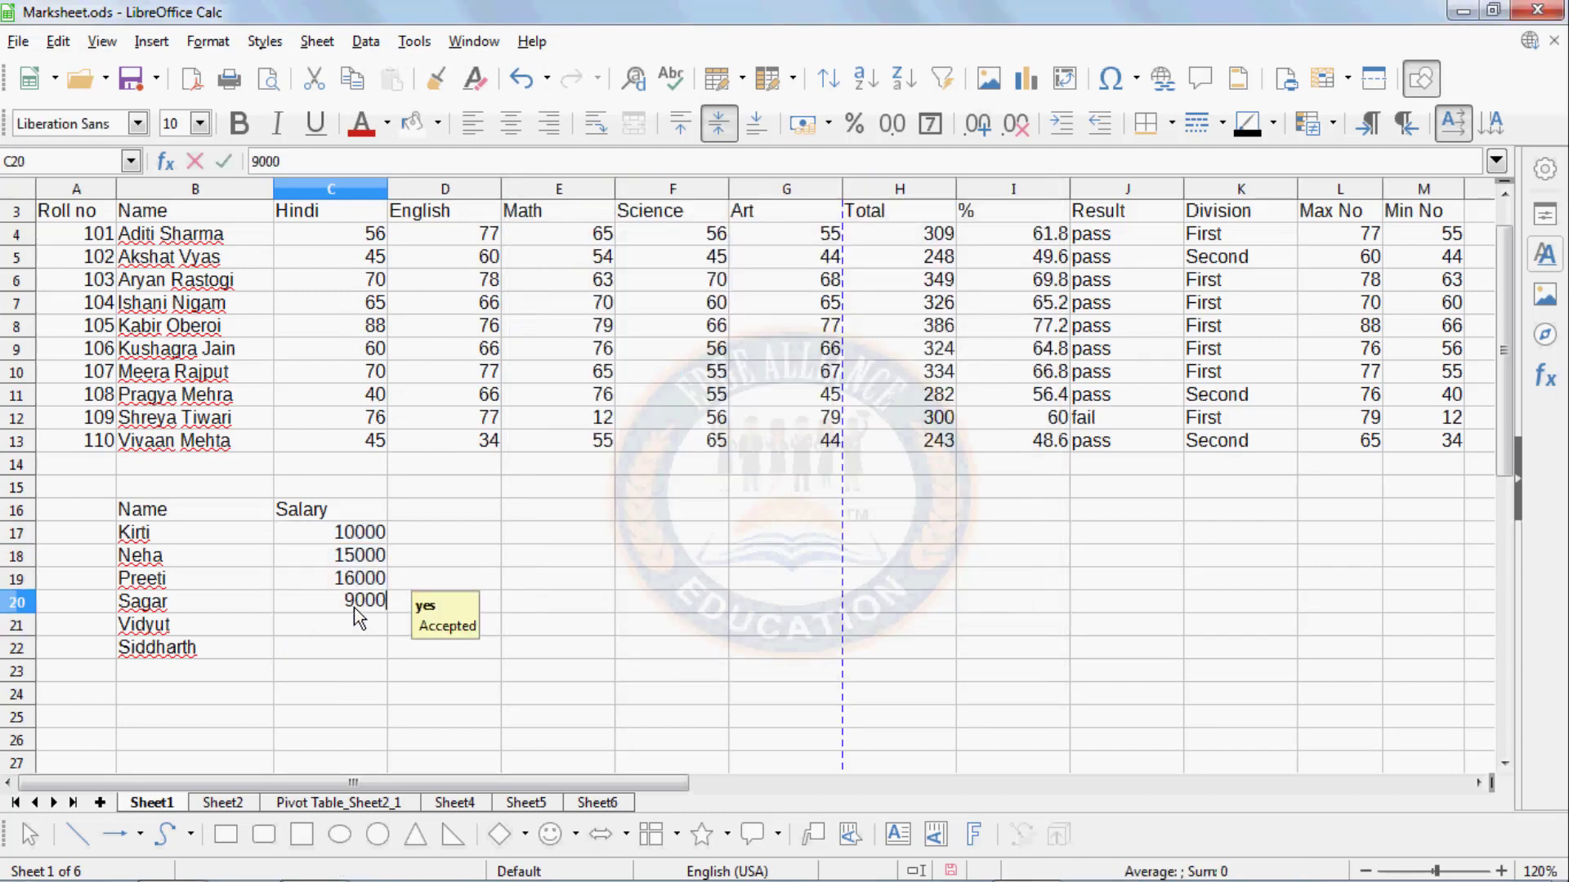
pyautogui.press('Return')
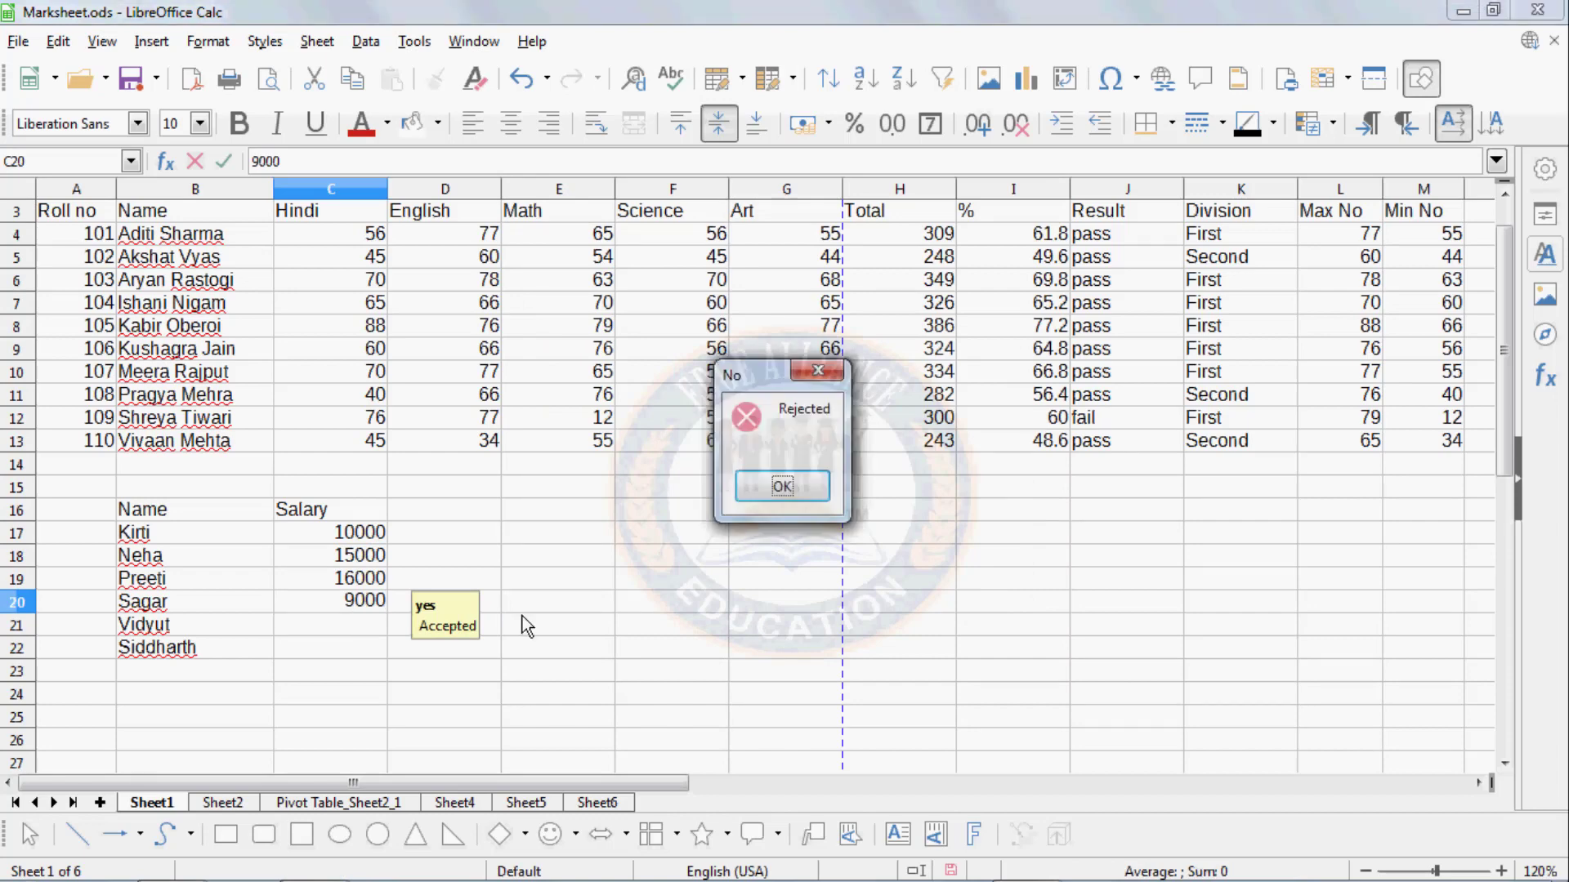
pyautogui.click(769, 498)
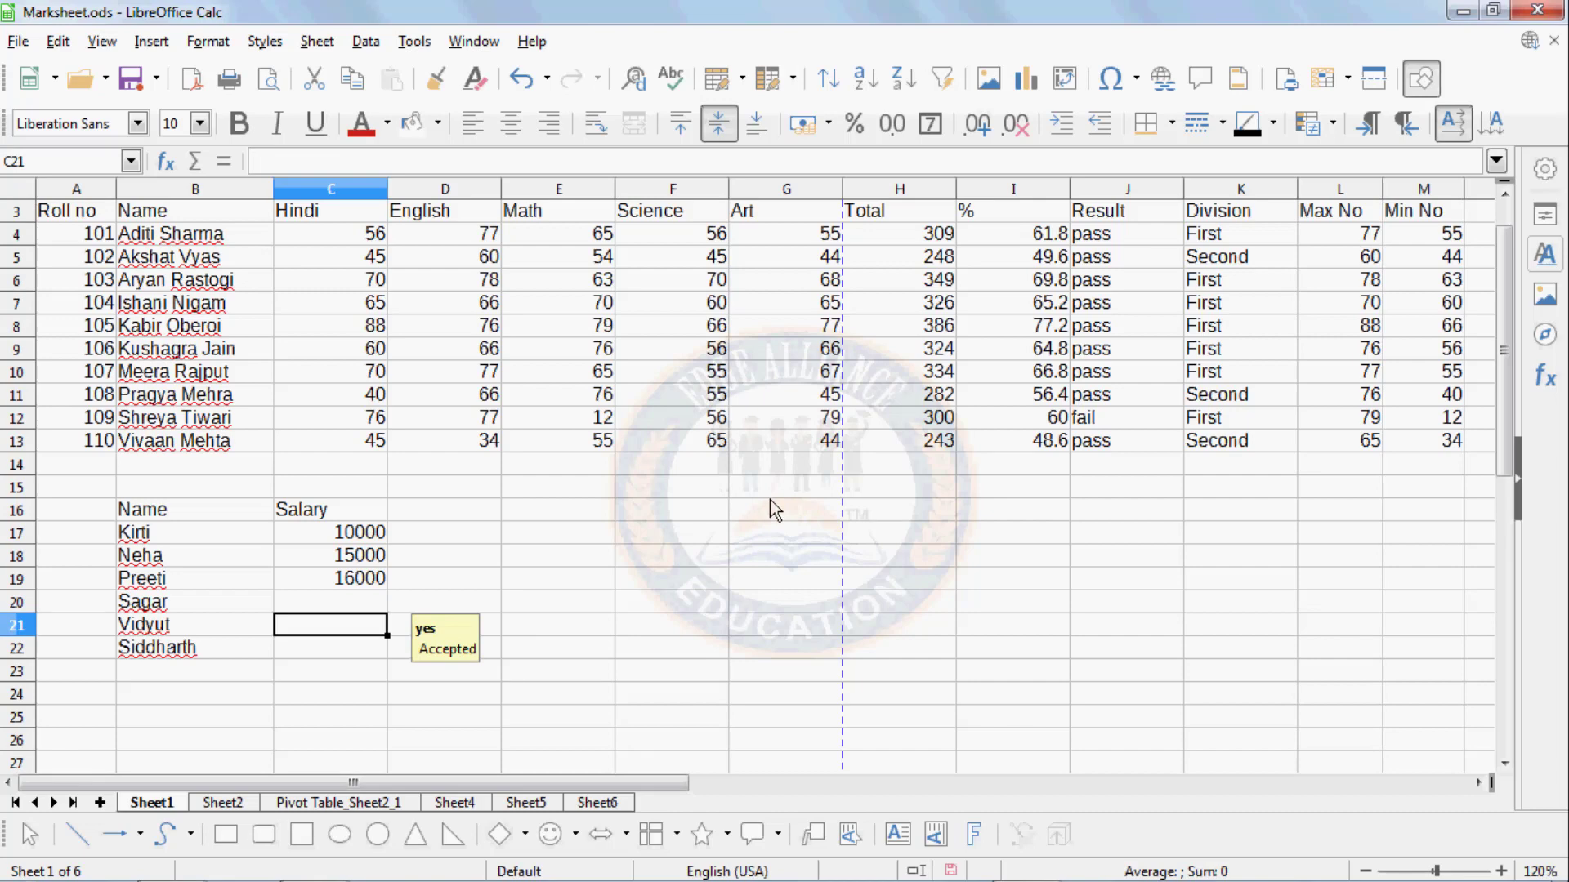
pyautogui.press('Up')
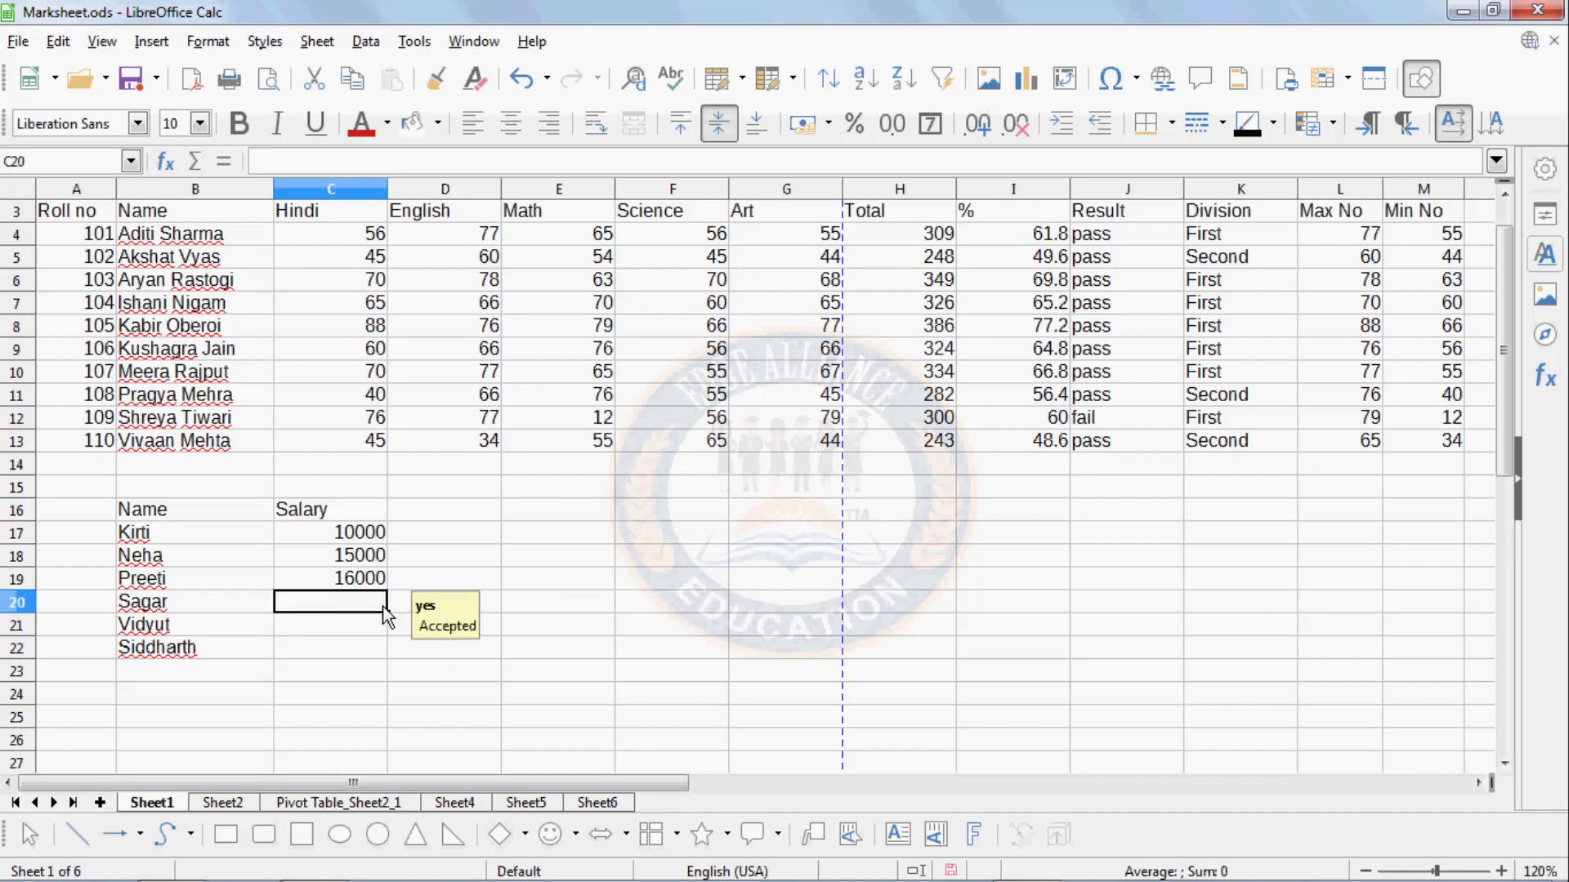
pyautogui.click(322, 627)
pyautogui.click(322, 650)
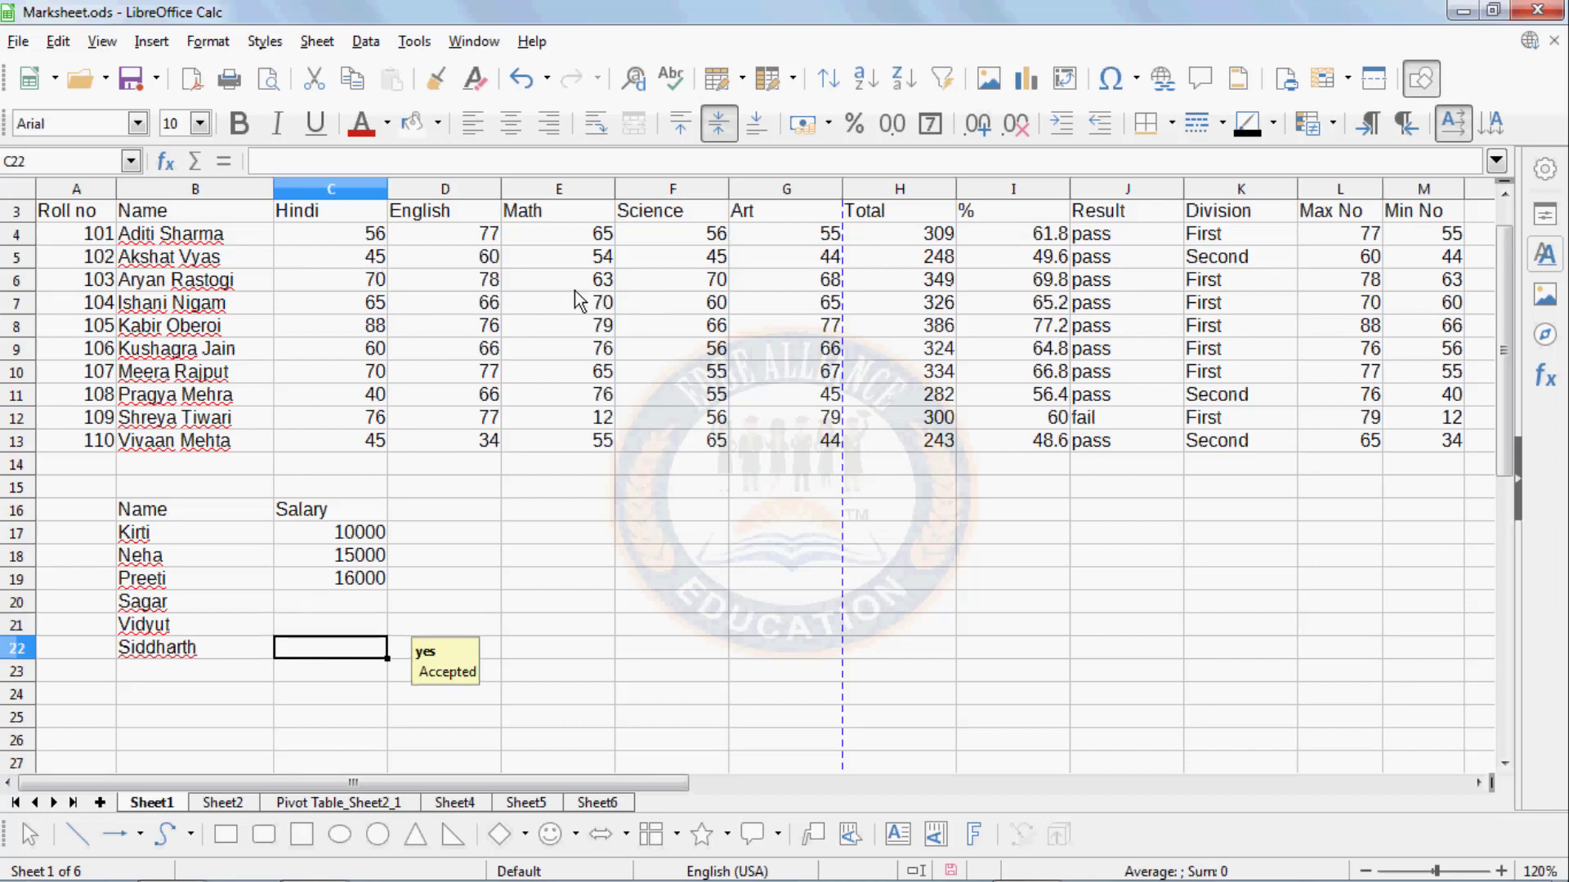
# - Define a validity rule for the marks in C4:G13 allowing whole numbers in a valid range from 50 to 80
pyautogui.moveTo(368, 235); pyautogui.dragTo(812, 444)
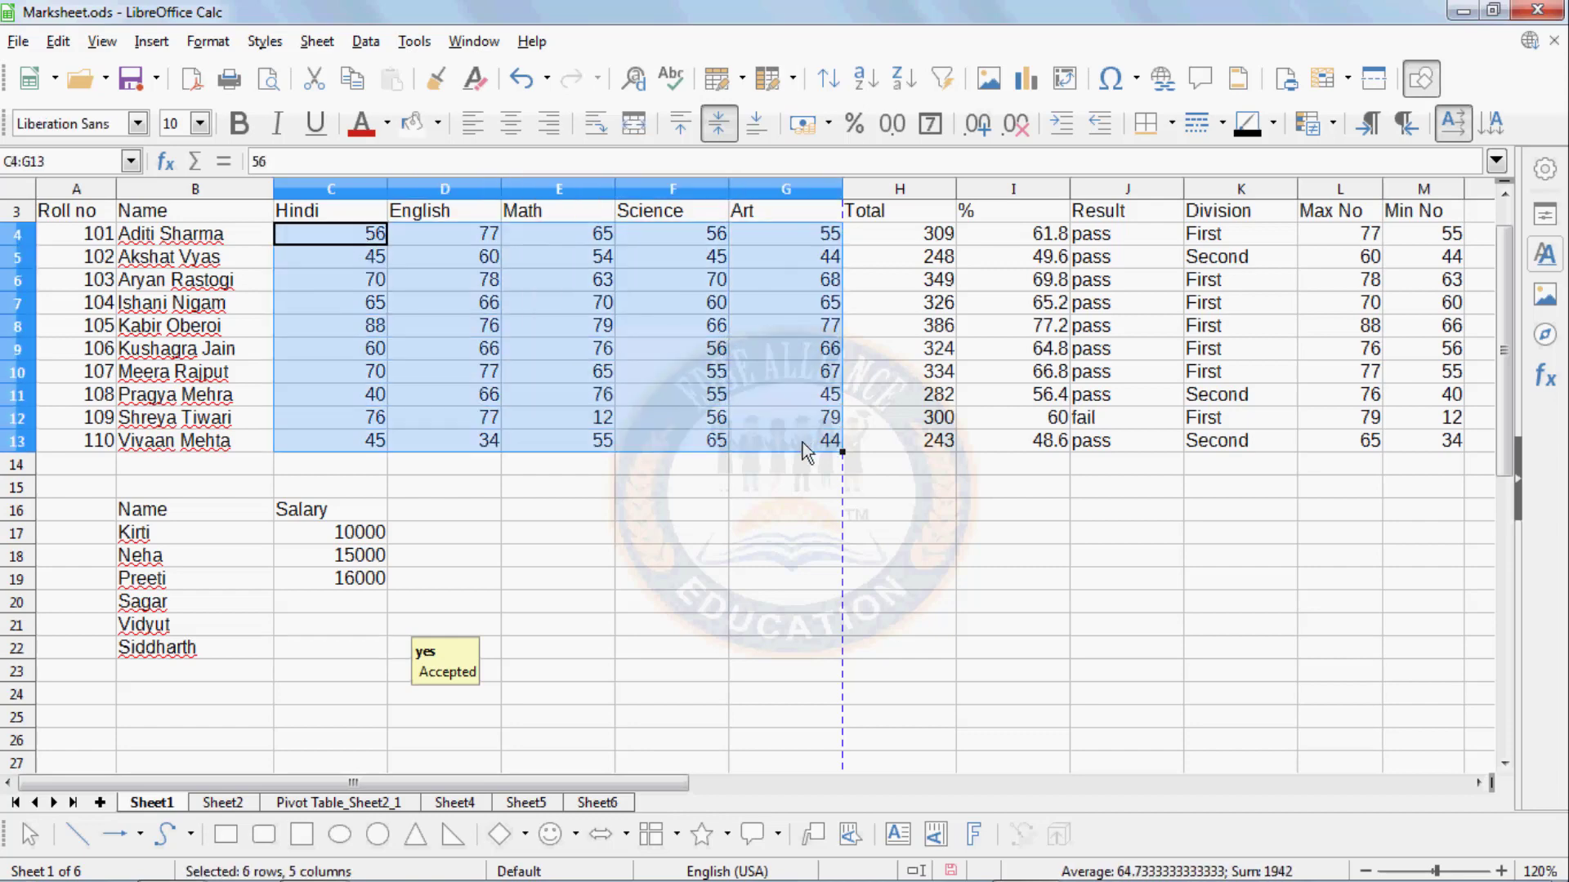
pyautogui.click(365, 42)
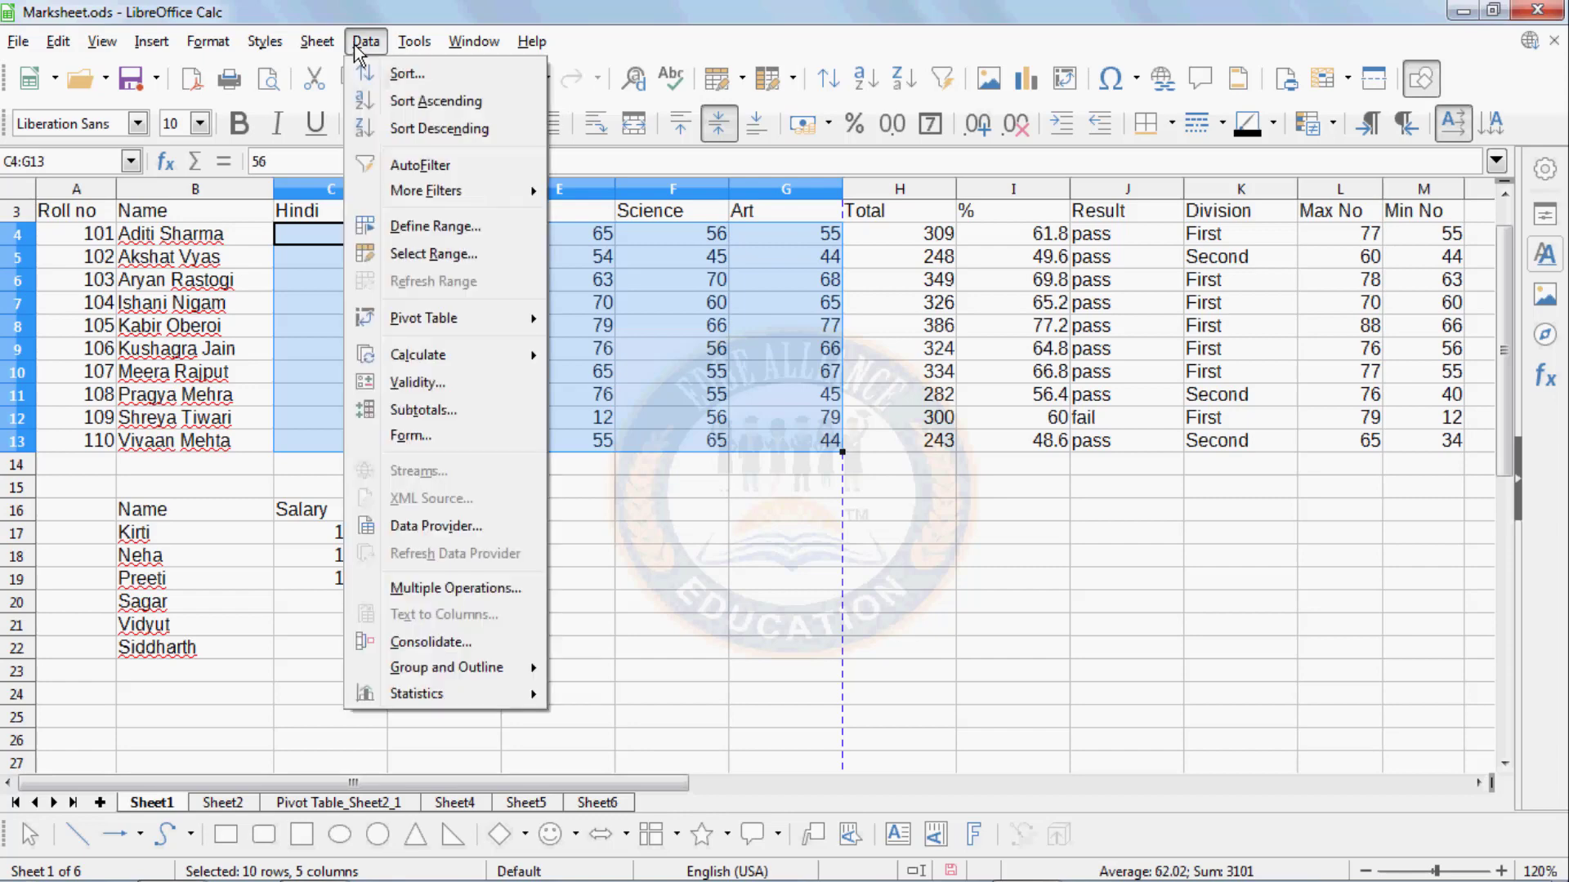
pyautogui.click(417, 381)
pyautogui.click(556, 239)
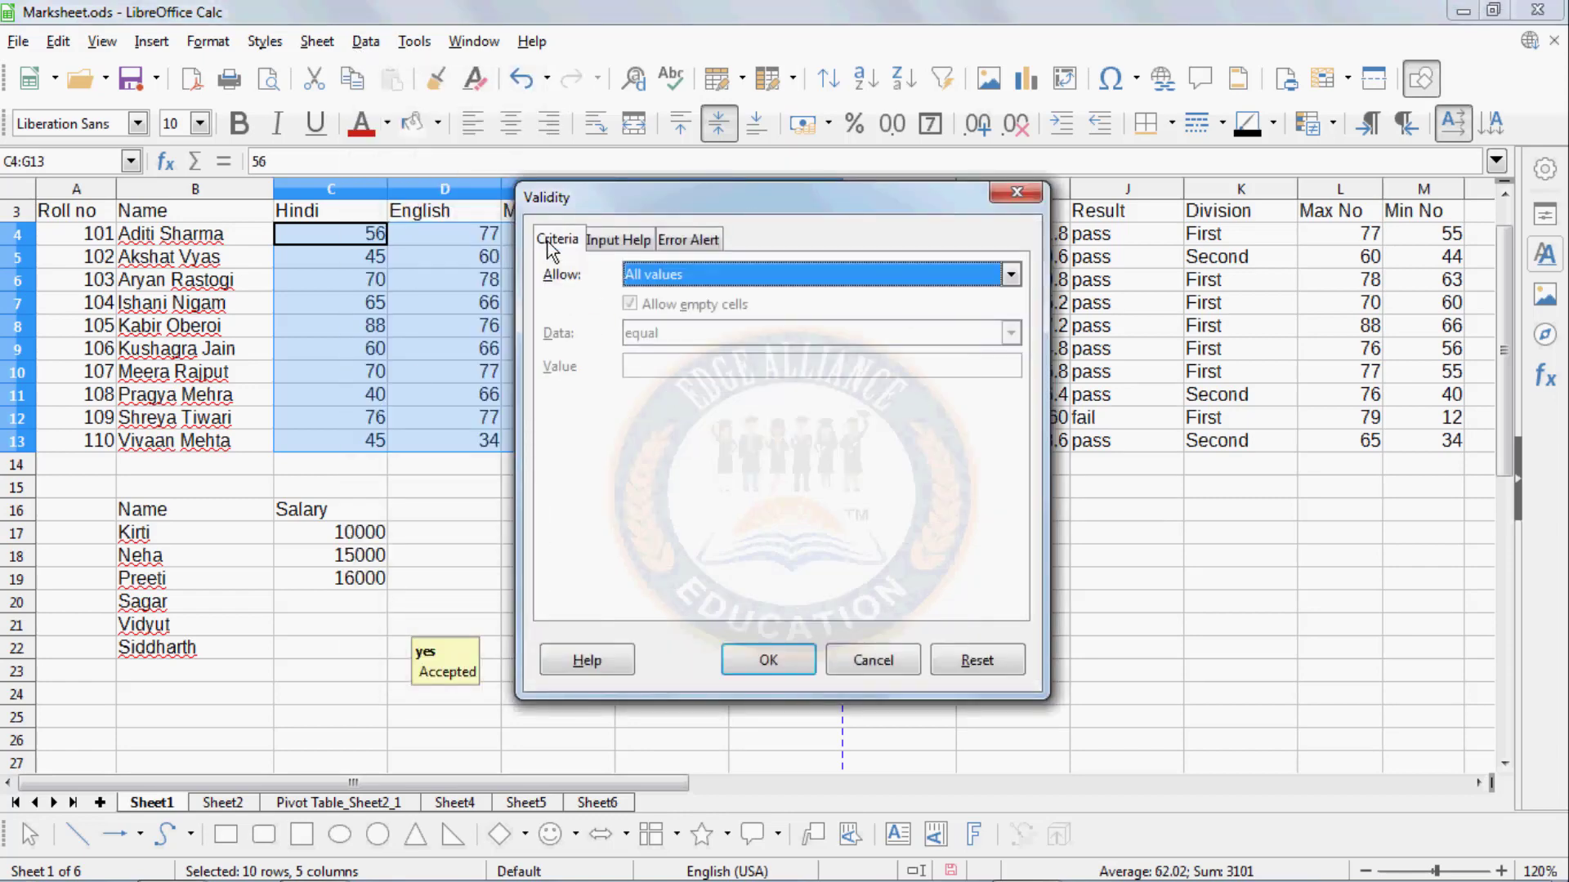
pyautogui.click(631, 273)
pyautogui.click(634, 317)
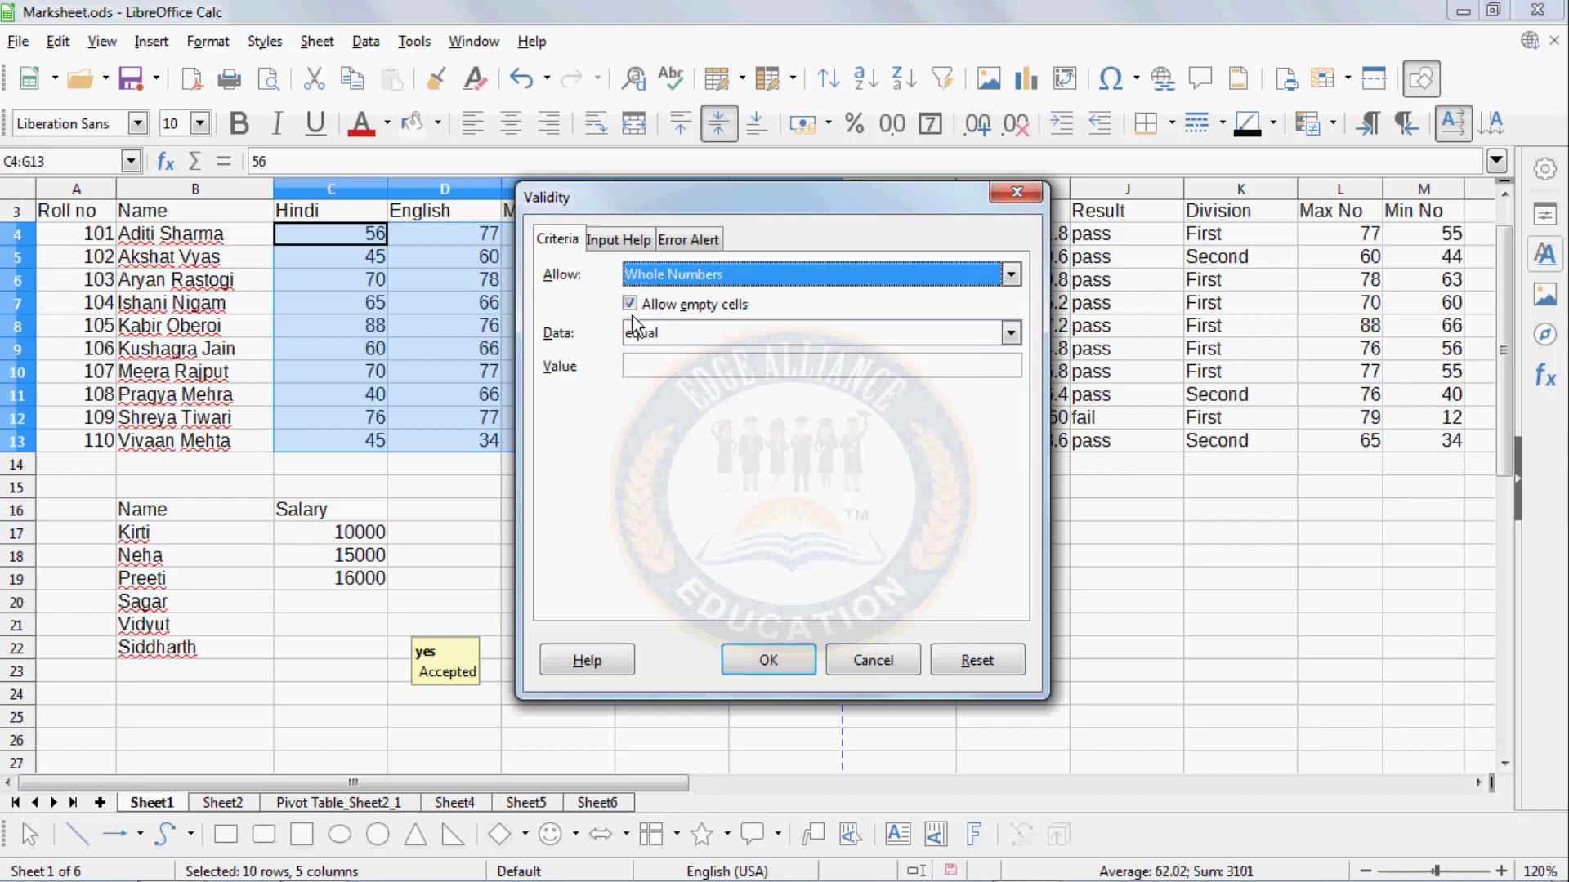
pyautogui.click(635, 333)
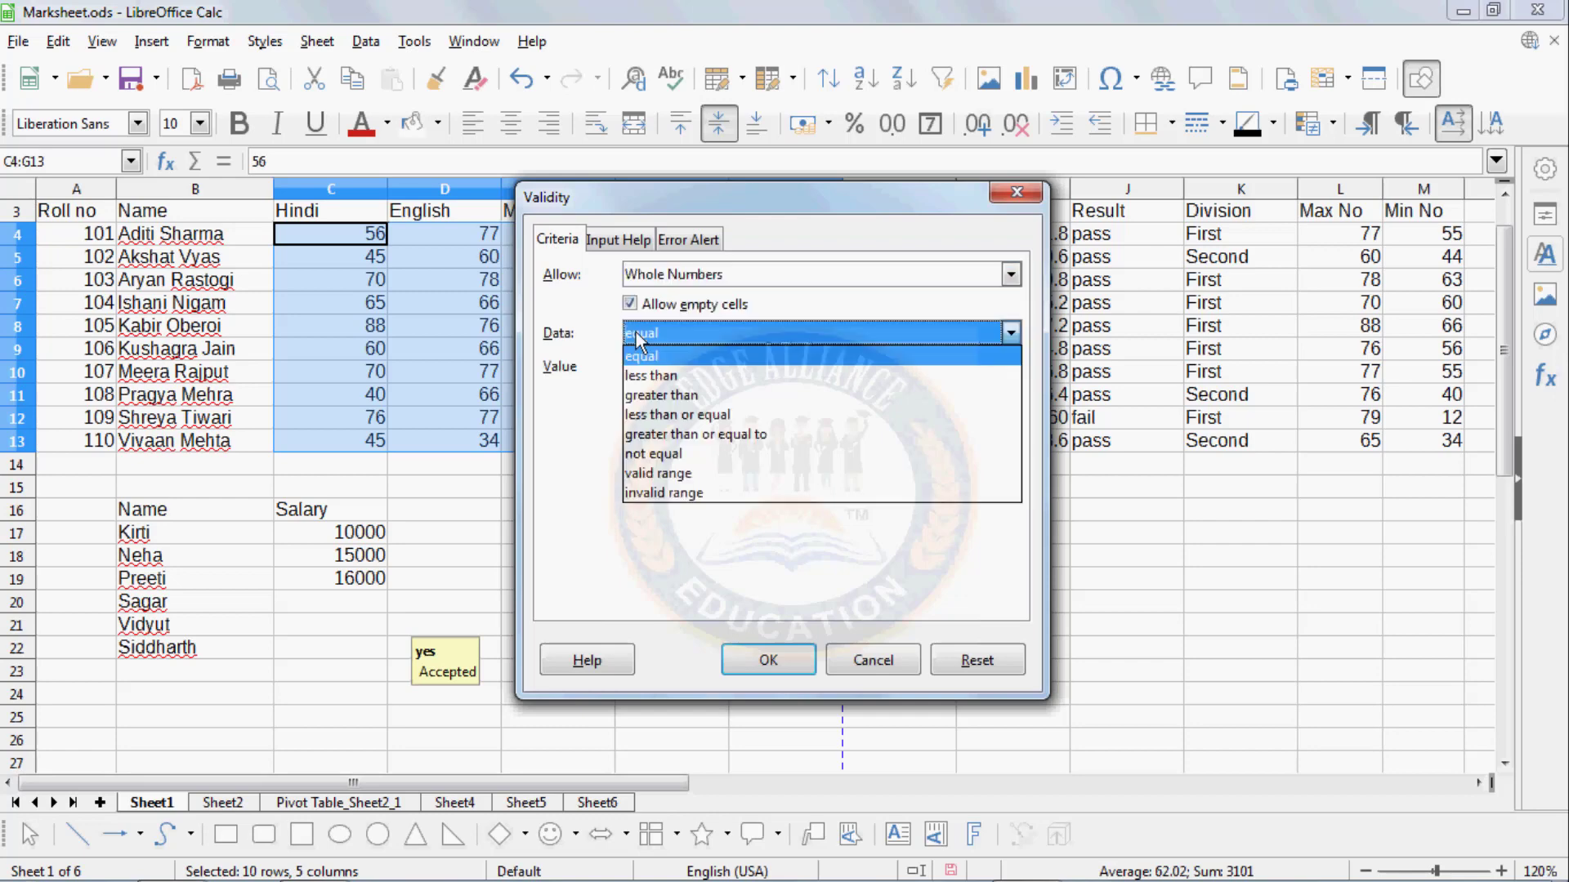
pyautogui.click(656, 472)
pyautogui.click(657, 368)
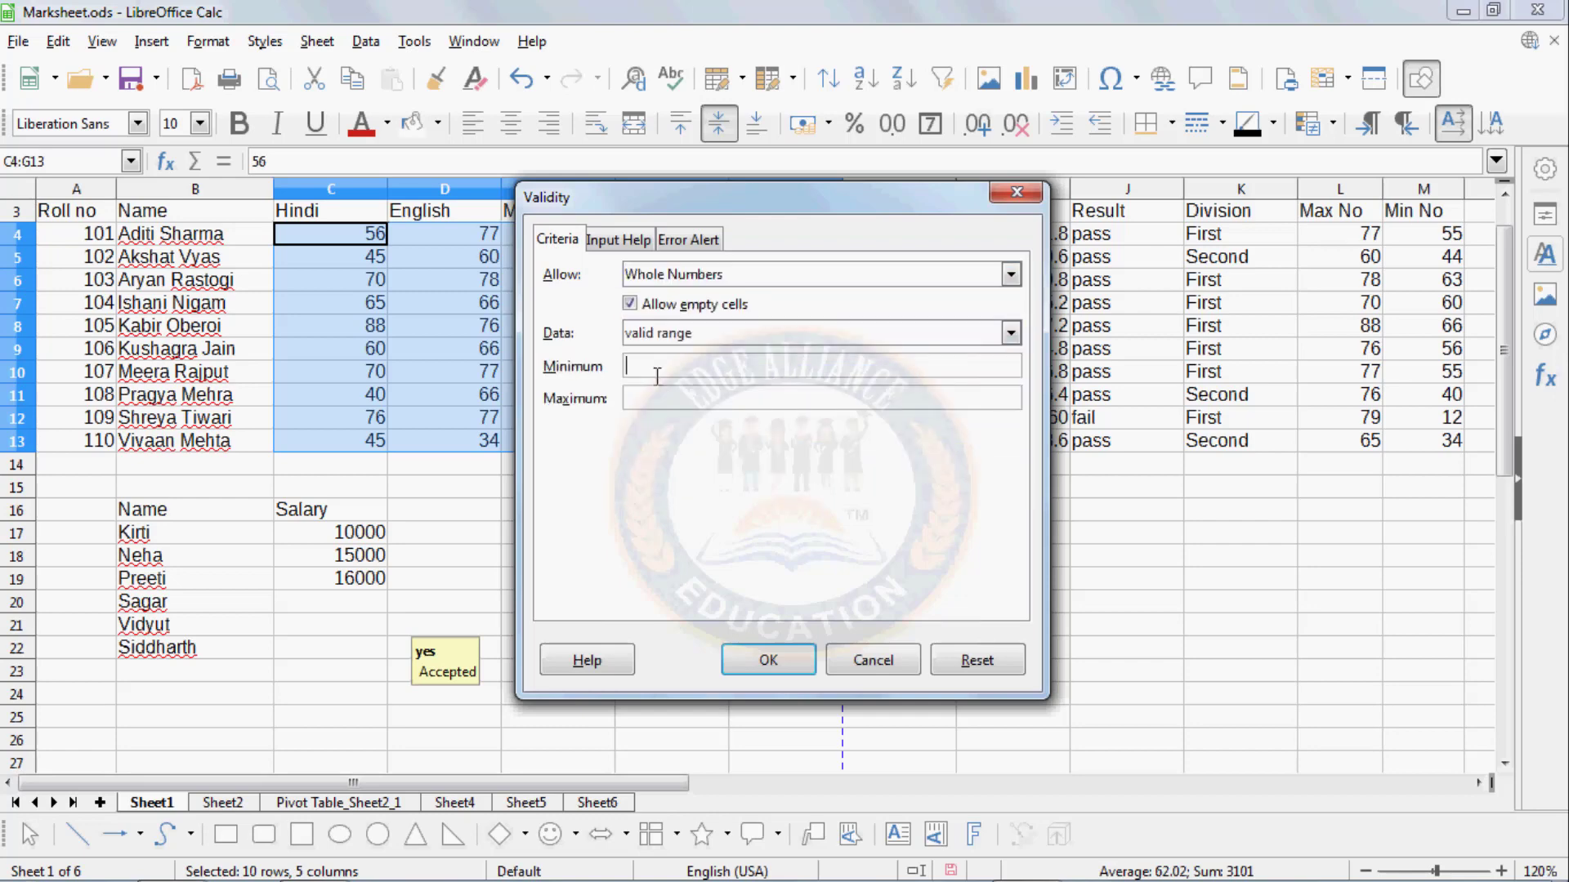
pyautogui.write('50')
pyautogui.click(655, 398)
pyautogui.write('80')
# - Add input help to the marks rule with the title "yes" and the text "OK"
pyautogui.click(636, 240)
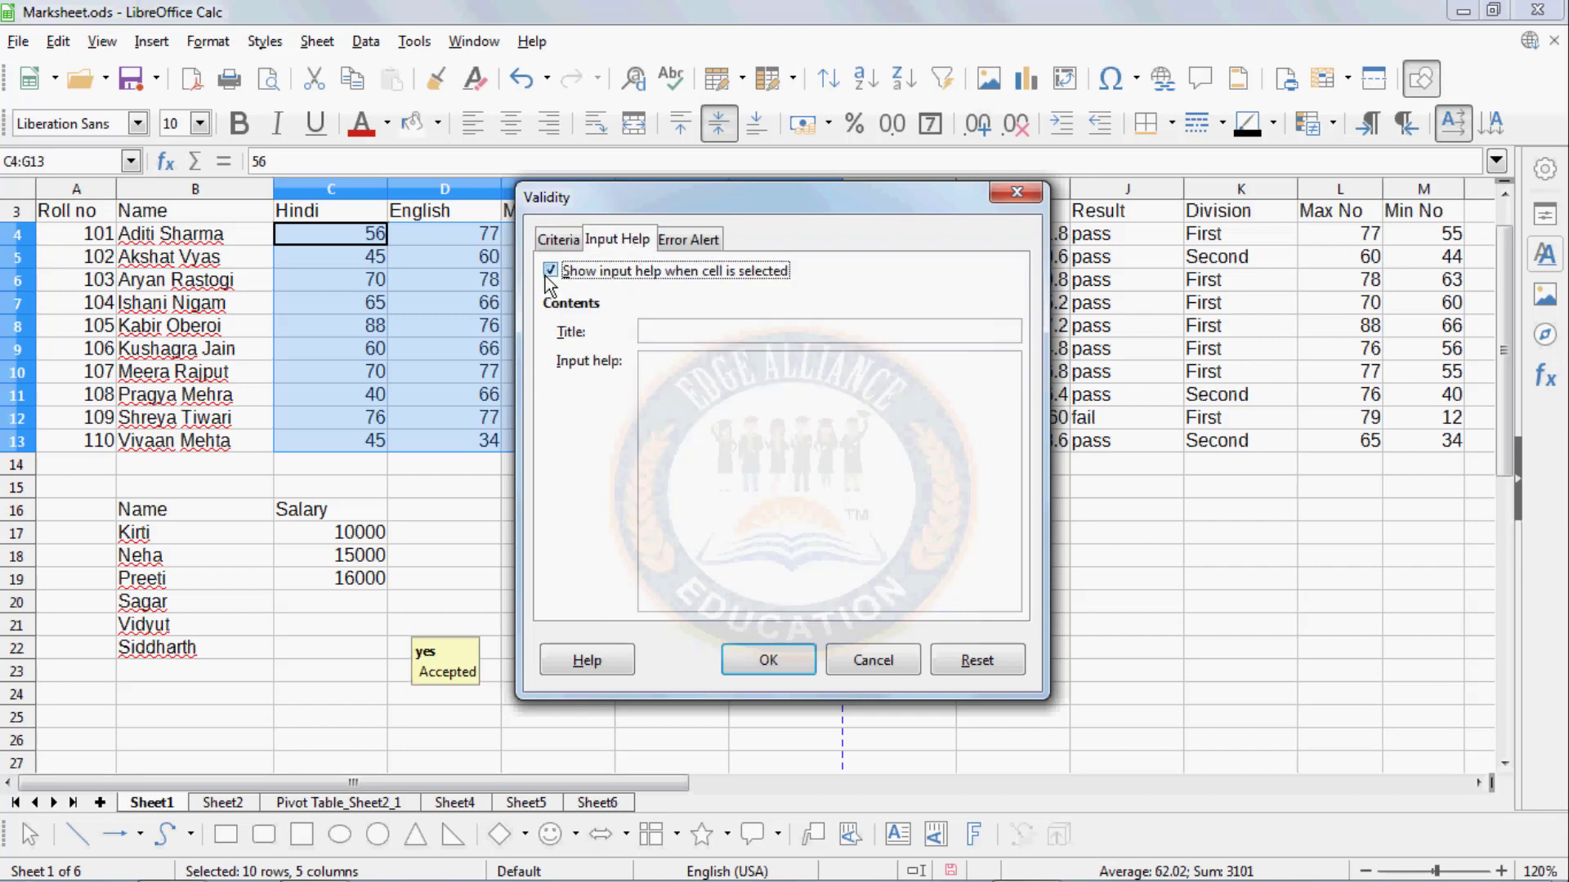
pyautogui.click(660, 331)
pyautogui.write('y')
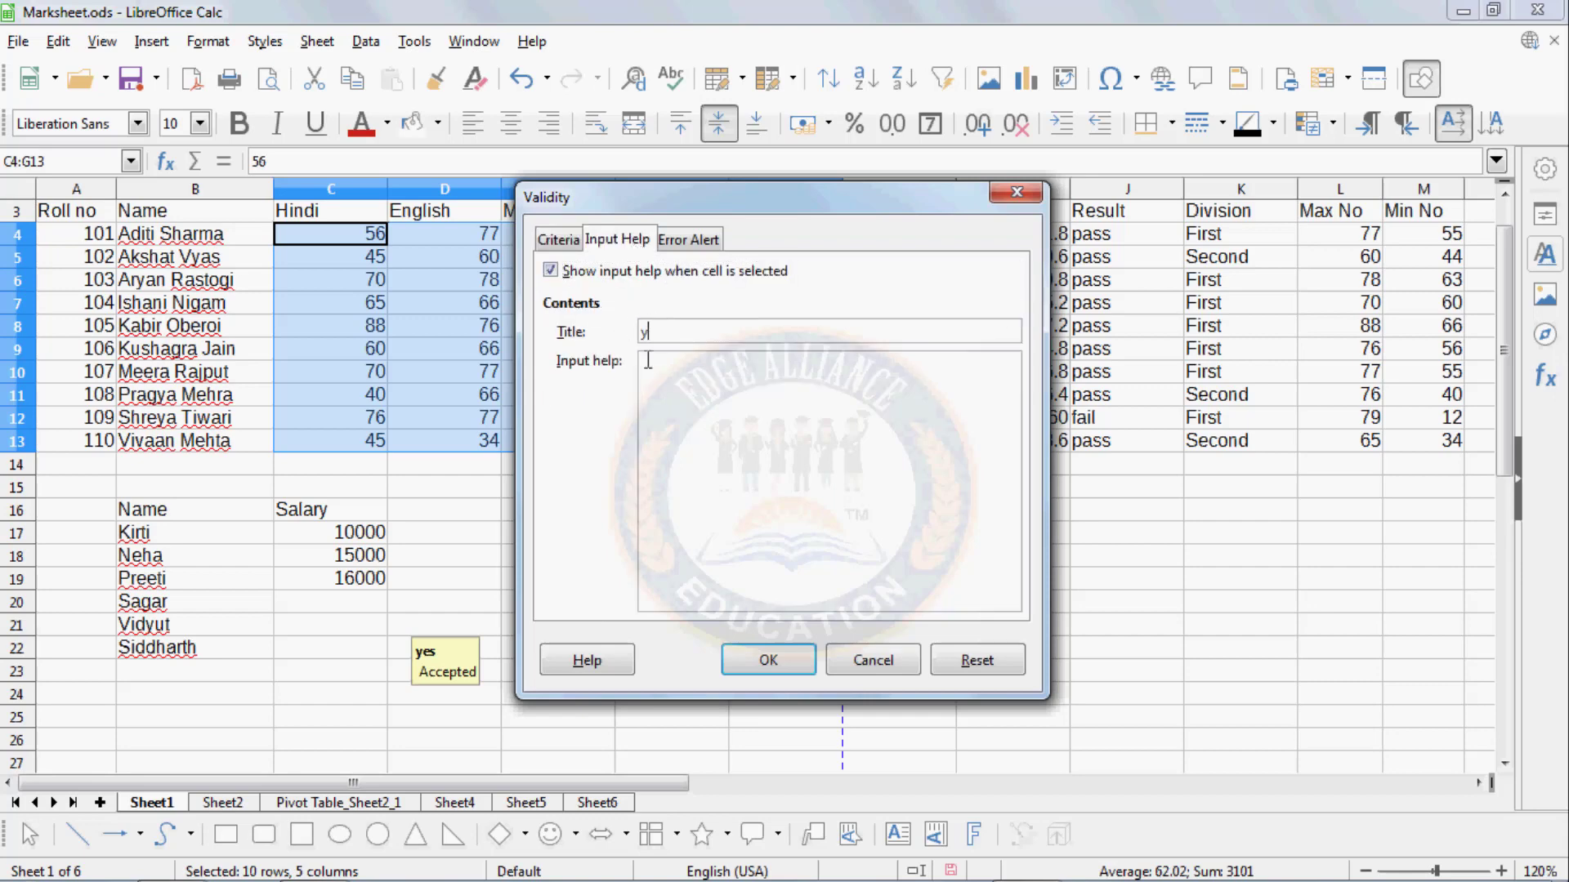
pyautogui.write('es')
pyautogui.click(650, 382)
pyautogui.write('OK')
# - Give the marks rule a Stop error alert titled "No" with the message "Wrong" and apply the rule
pyautogui.click(691, 240)
pyautogui.click(691, 374)
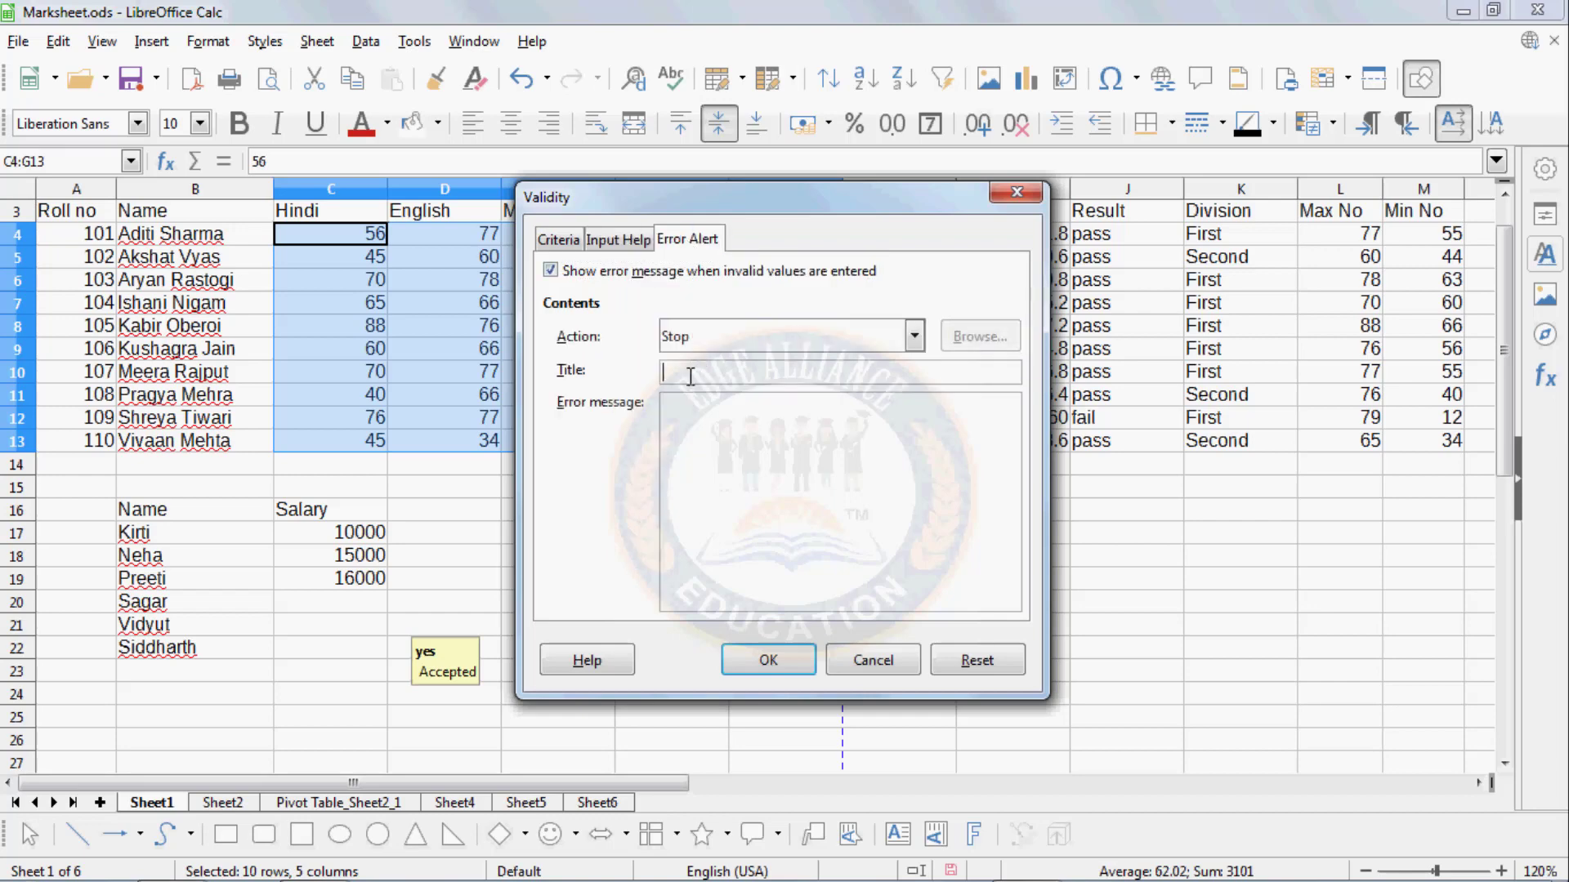
pyautogui.write('No')
pyautogui.click(682, 413)
pyautogui.write('Wrong')
pyautogui.click(768, 660)
# - Go through several Hindi, English and Math mark cells to check the input help shown for each
pyautogui.click(382, 327)
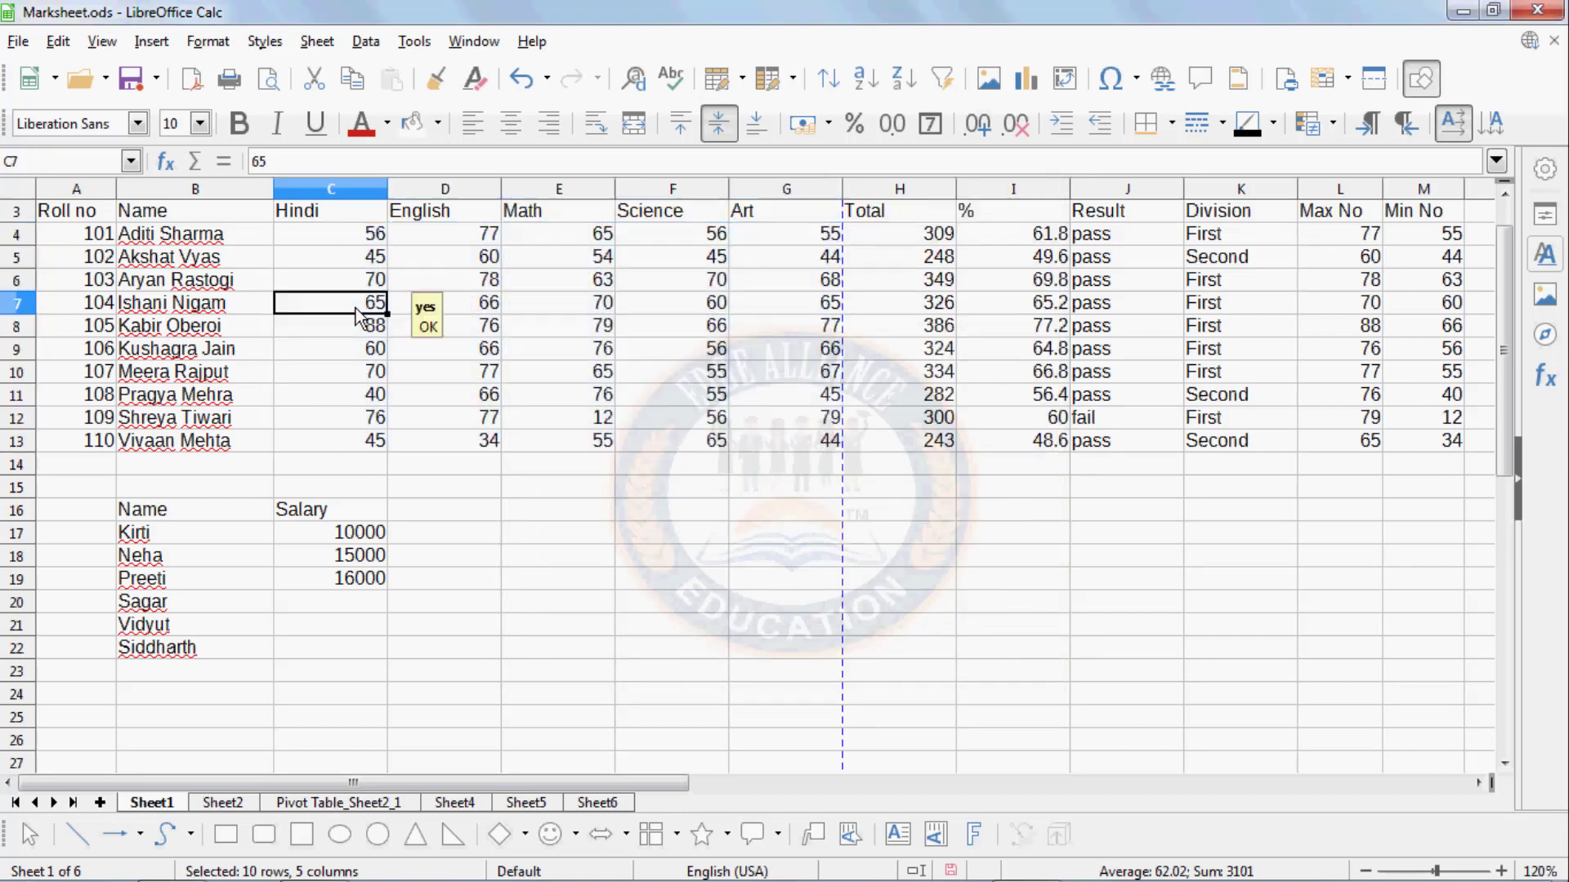
pyautogui.click(356, 348)
pyautogui.click(433, 394)
pyautogui.click(537, 395)
pyautogui.click(581, 351)
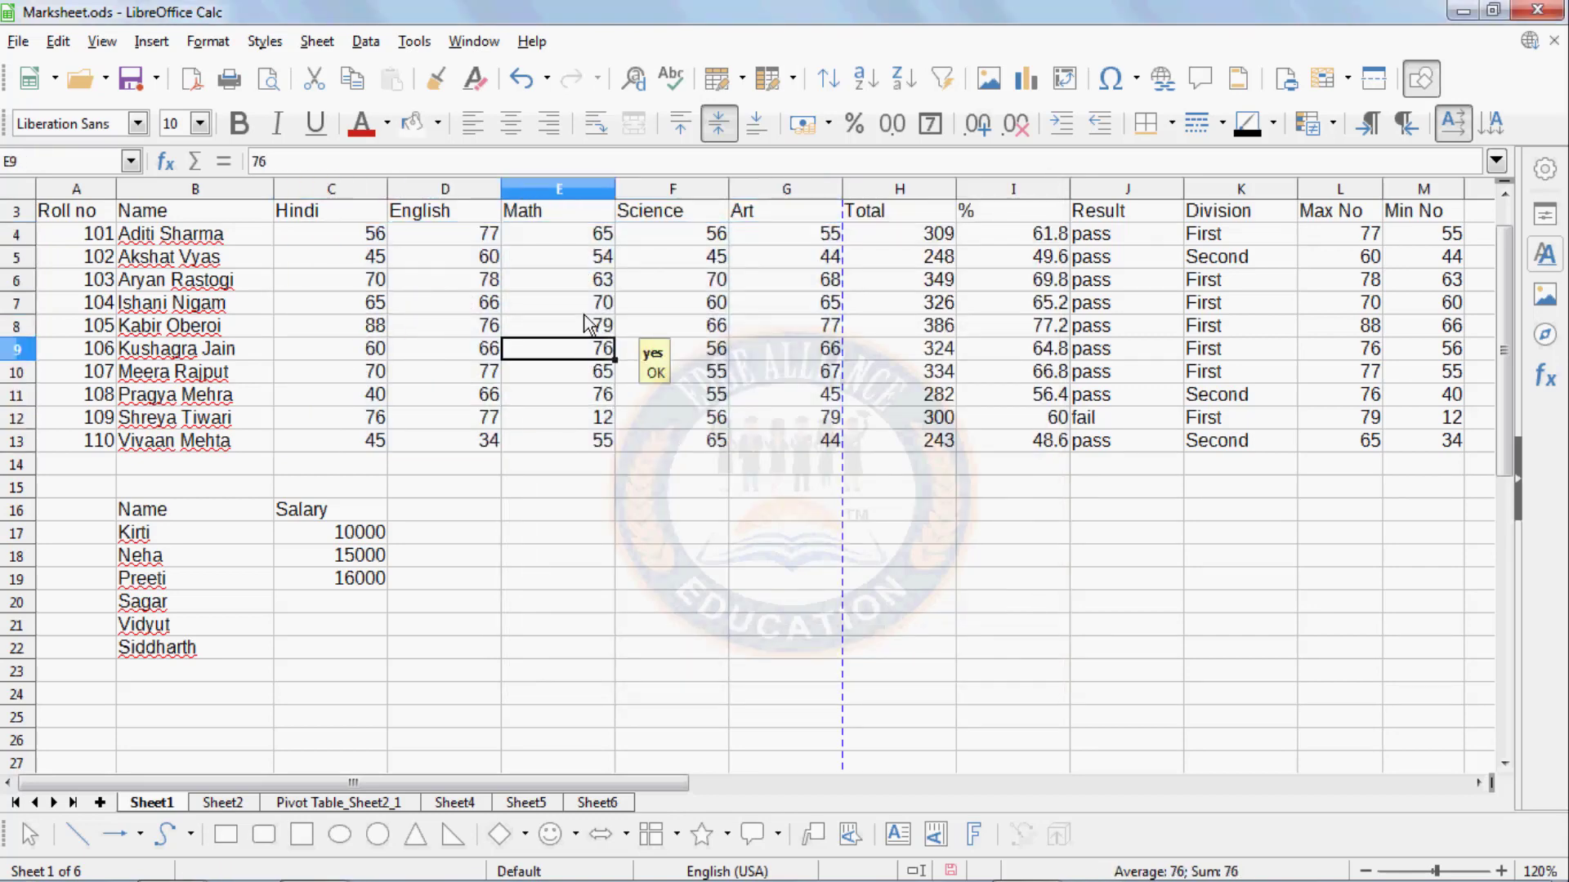
pyautogui.click(584, 306)
pyautogui.click(584, 329)
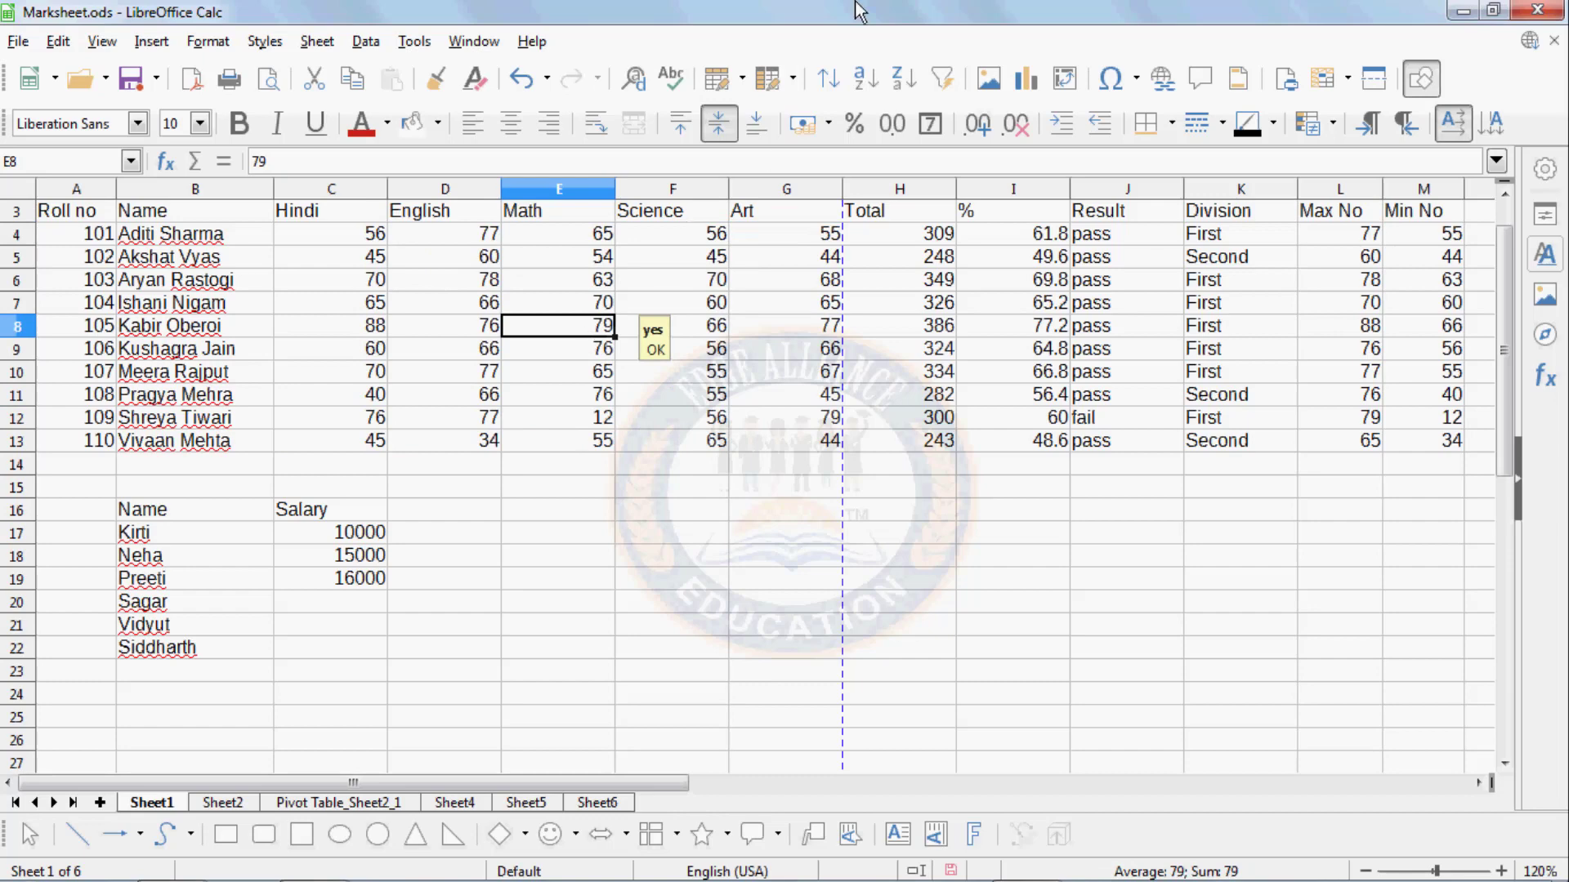
# - Test the marks rule by trying to enter 90 in Math cell E8, and dismiss the alert
pyautogui.write('90')
pyautogui.press('Return')
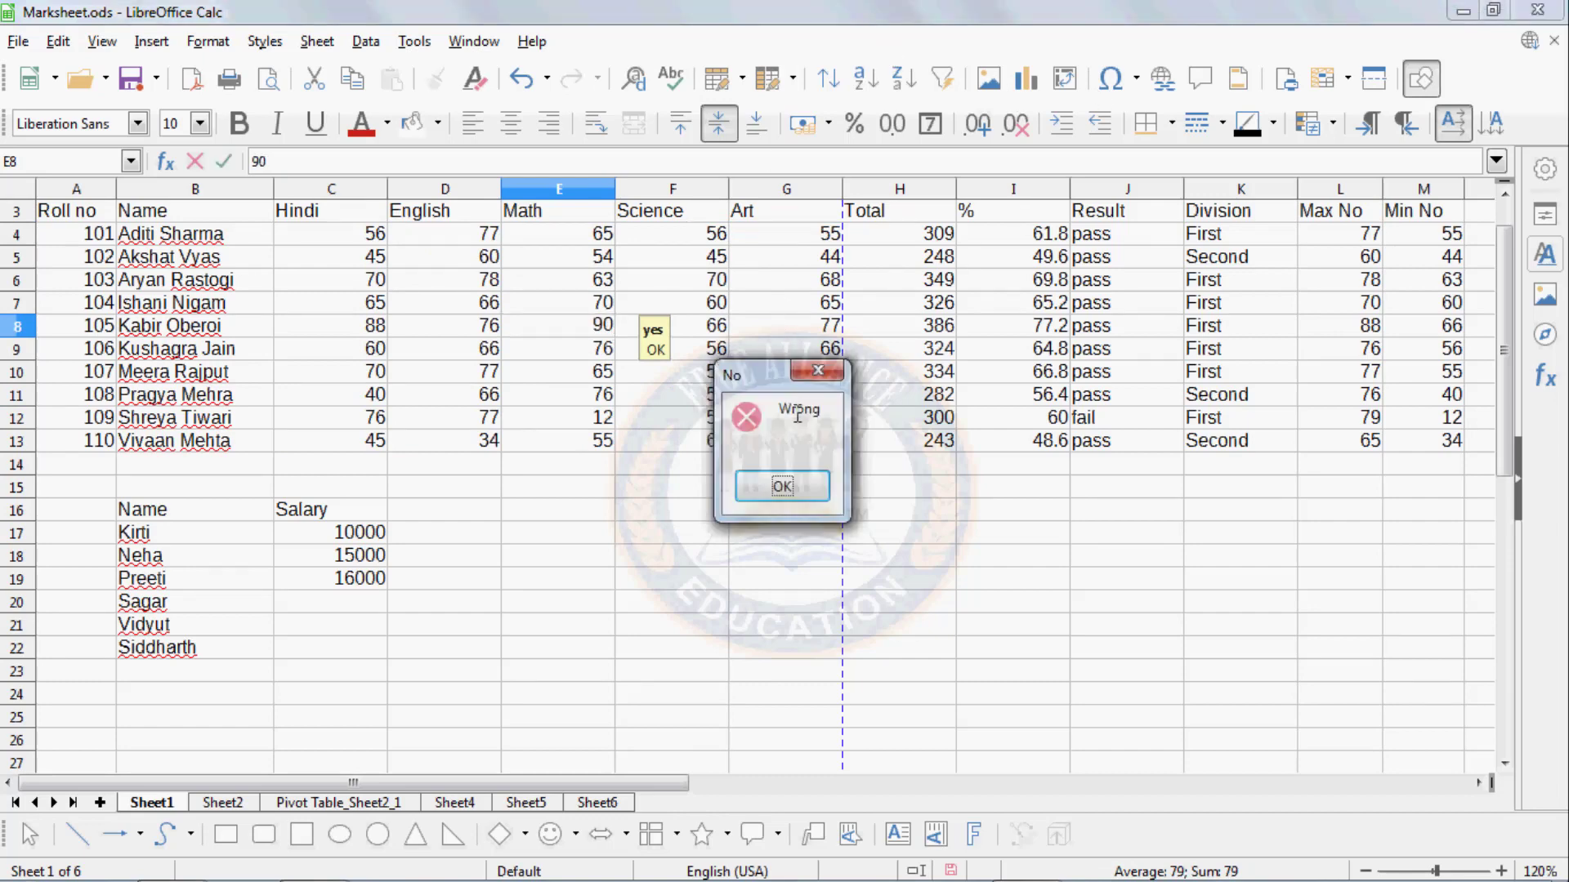
pyautogui.click(782, 487)
pyautogui.click(622, 326)
pyautogui.click(610, 323)
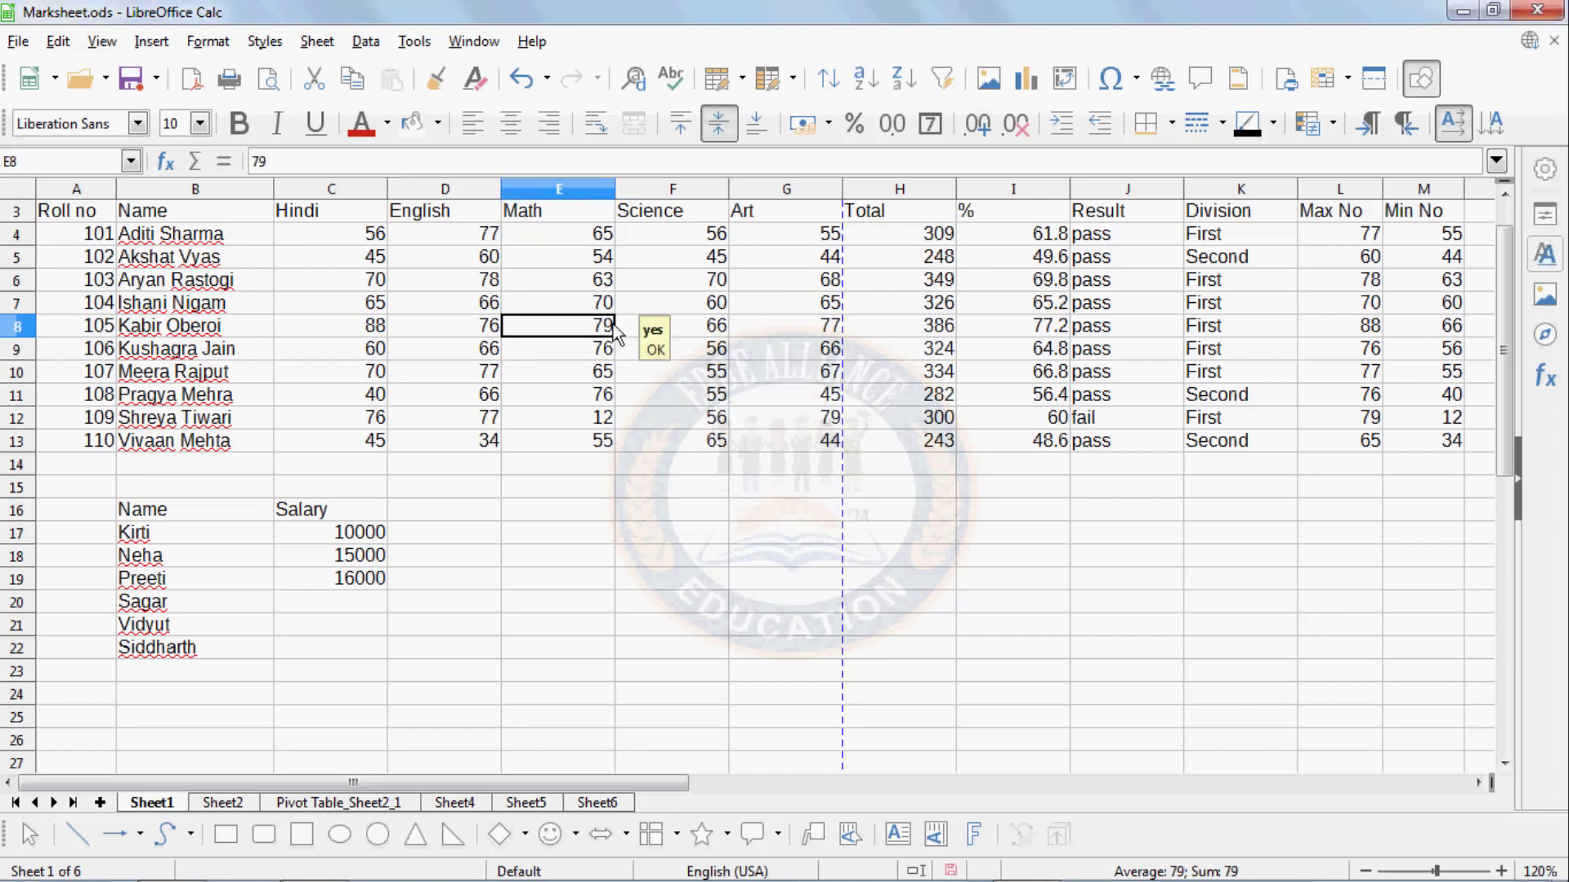
pyautogui.write('8')
pyautogui.click(628, 312)
pyautogui.press('Return')
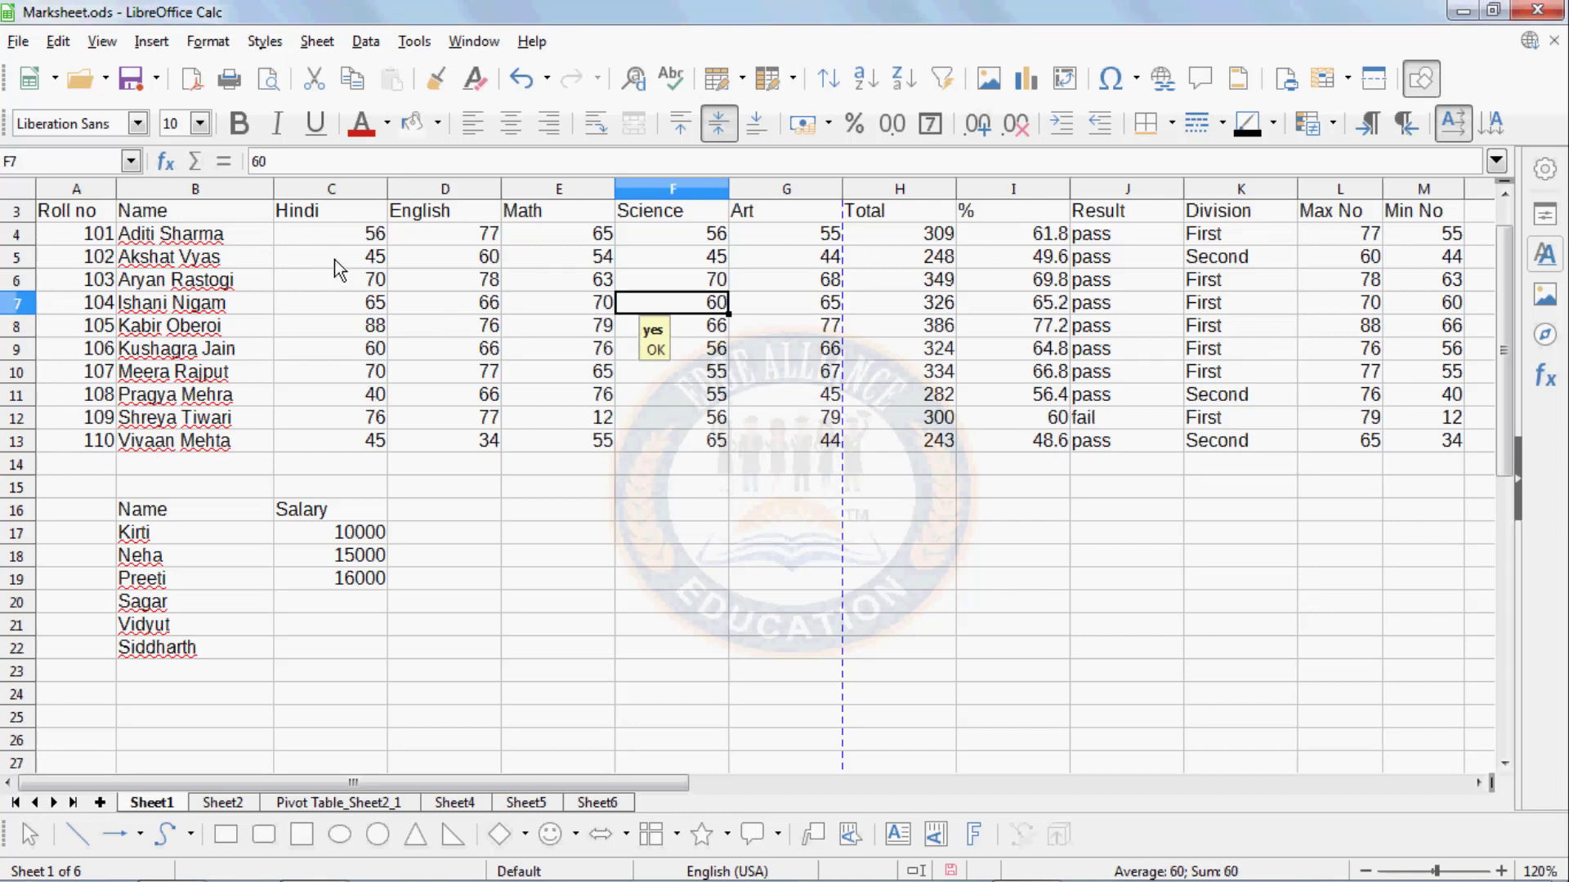
# - Remove the validity rule from marks C4:G13 by turning off the error alert and input help and allowing all values
pyautogui.moveTo(348, 234); pyautogui.dragTo(761, 443)
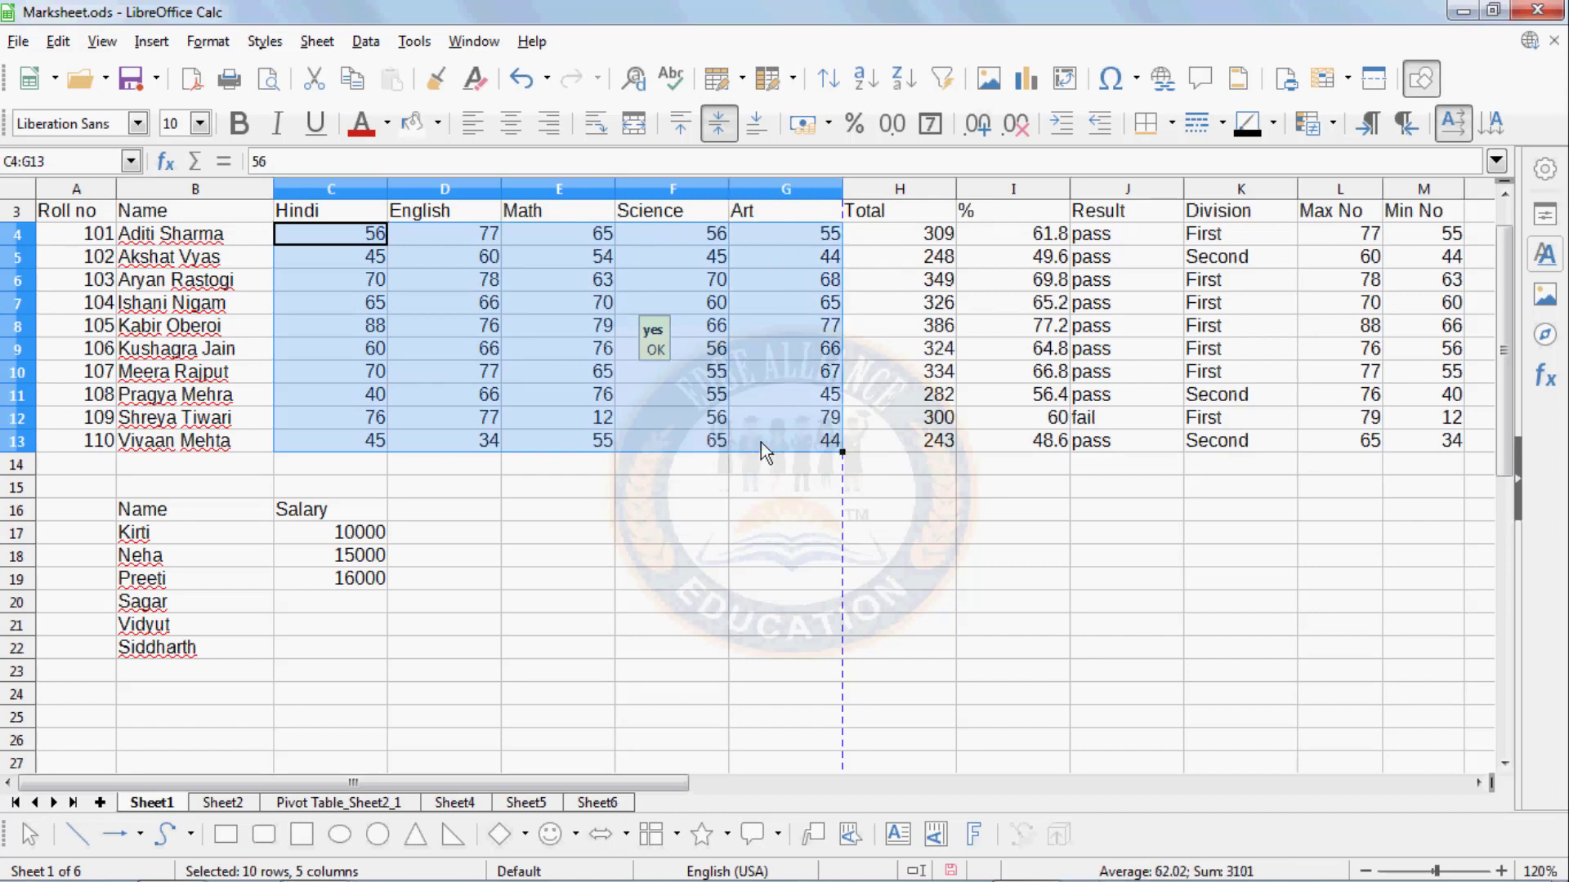
pyautogui.click(369, 46)
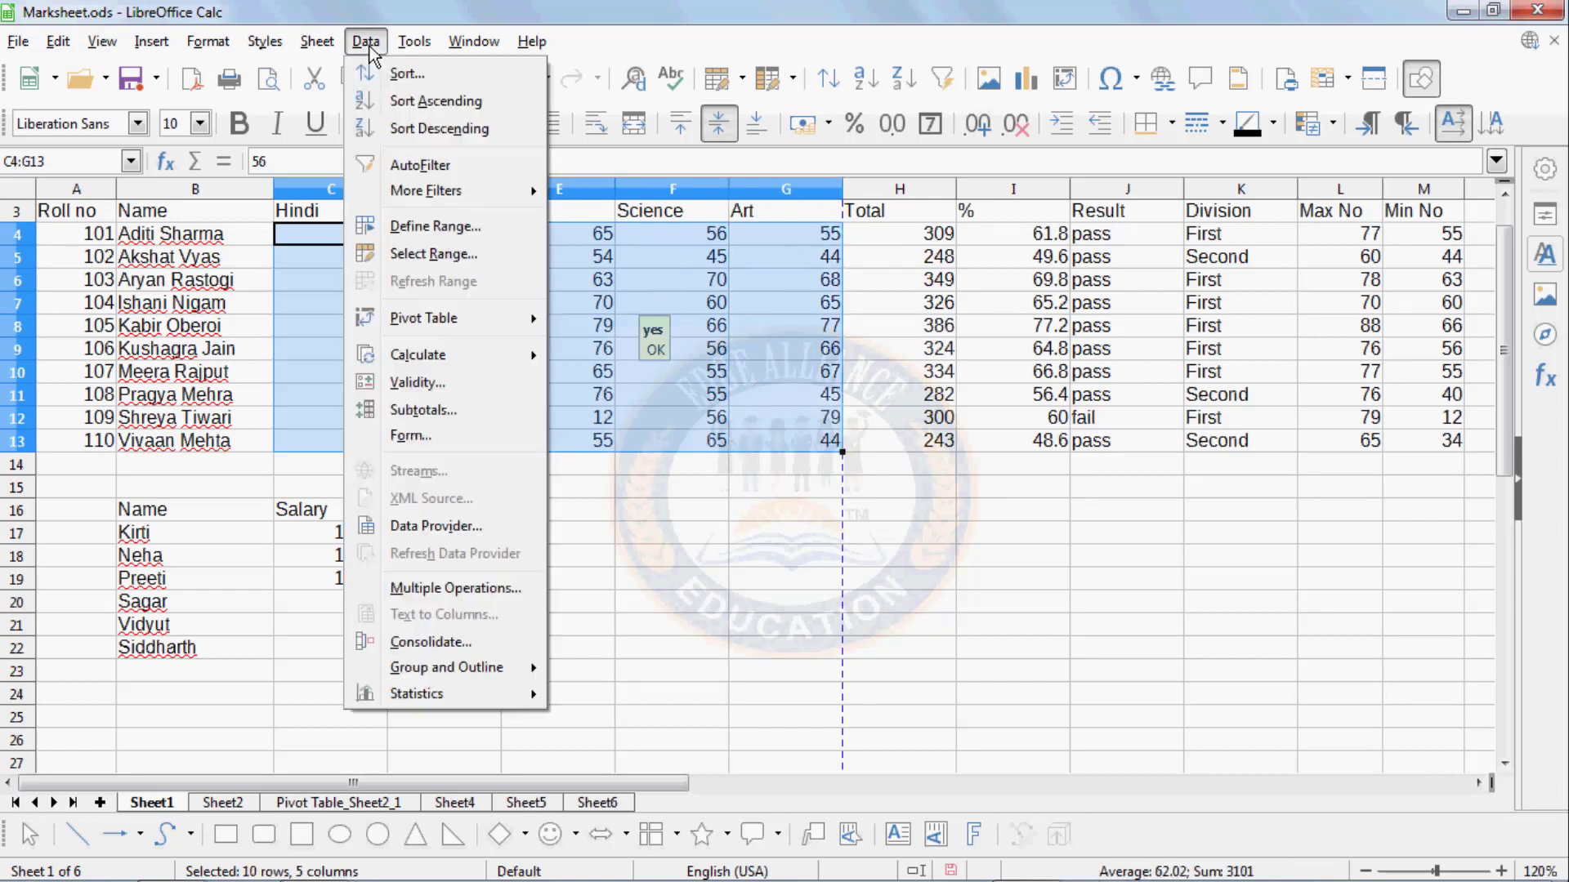
pyautogui.click(416, 382)
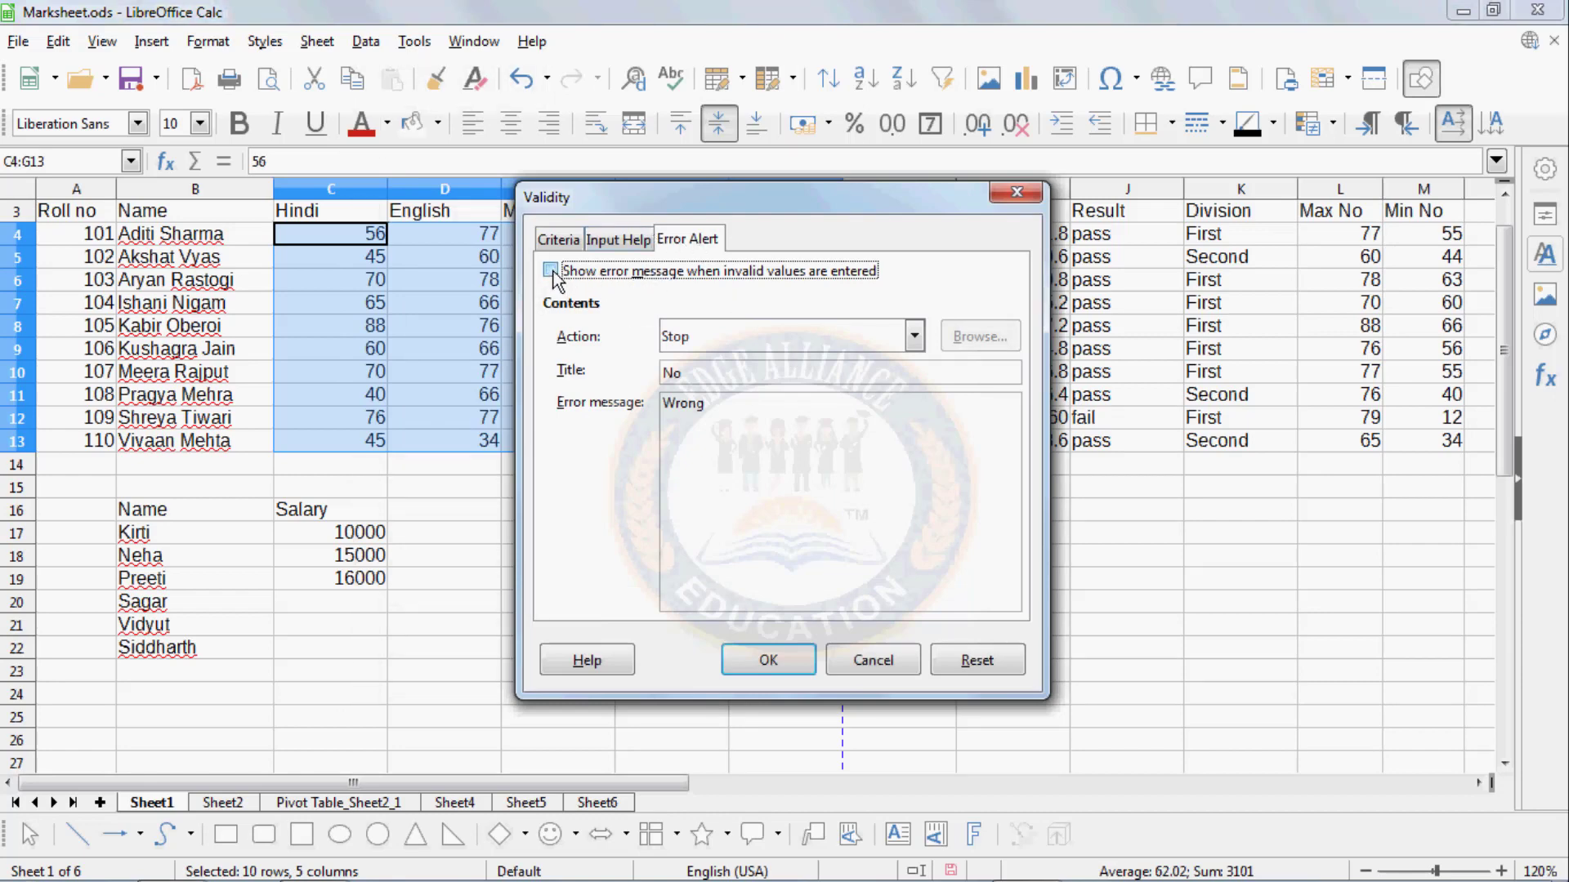
pyautogui.click(645, 240)
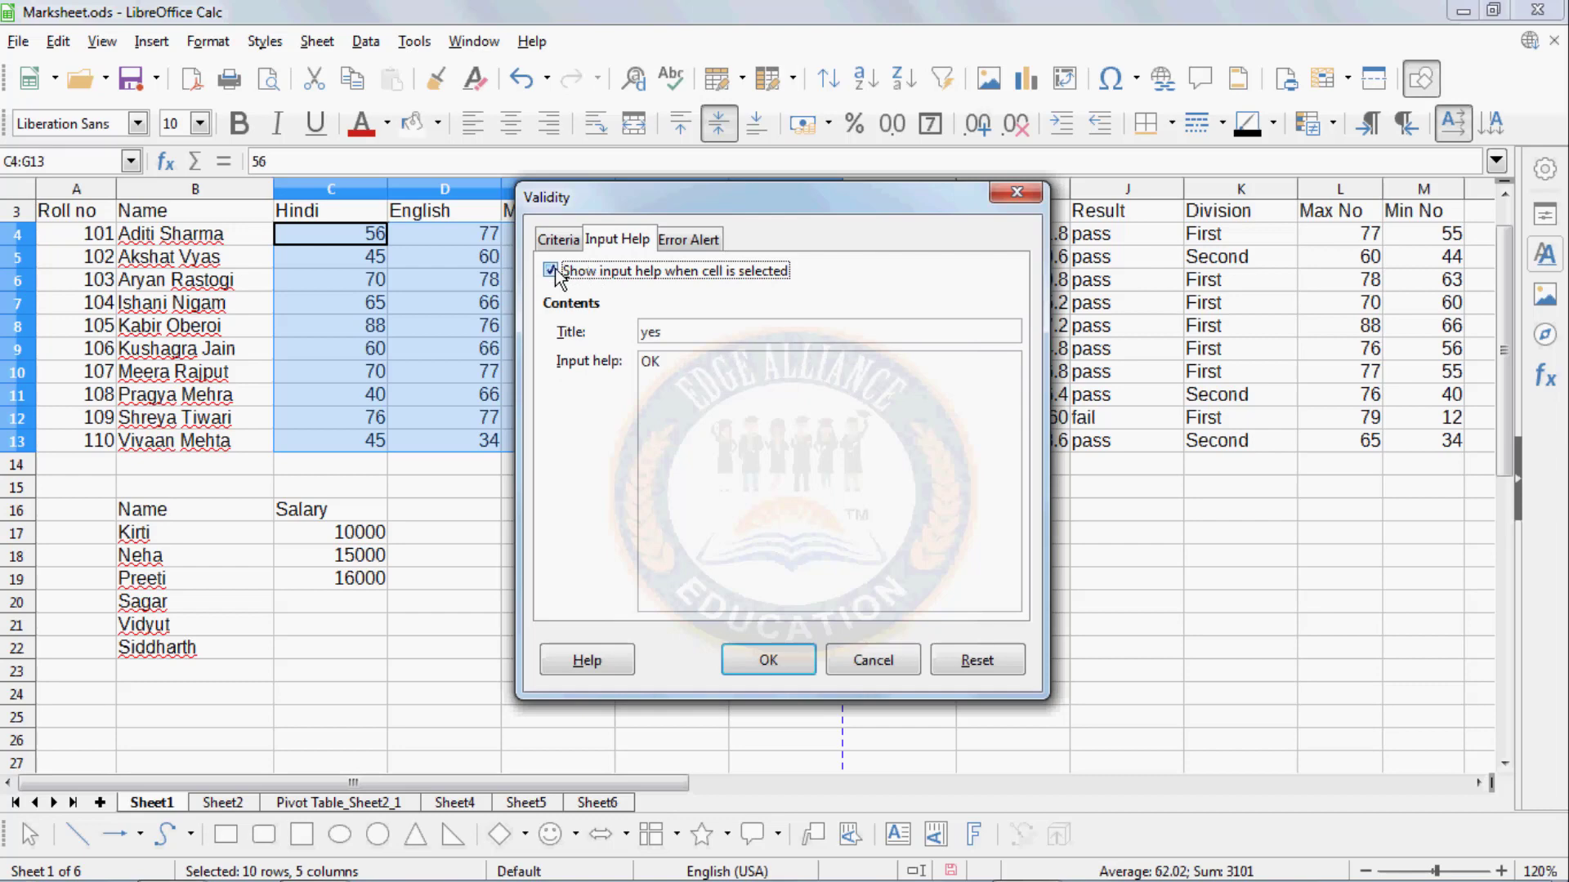
pyautogui.click(558, 239)
pyautogui.click(653, 276)
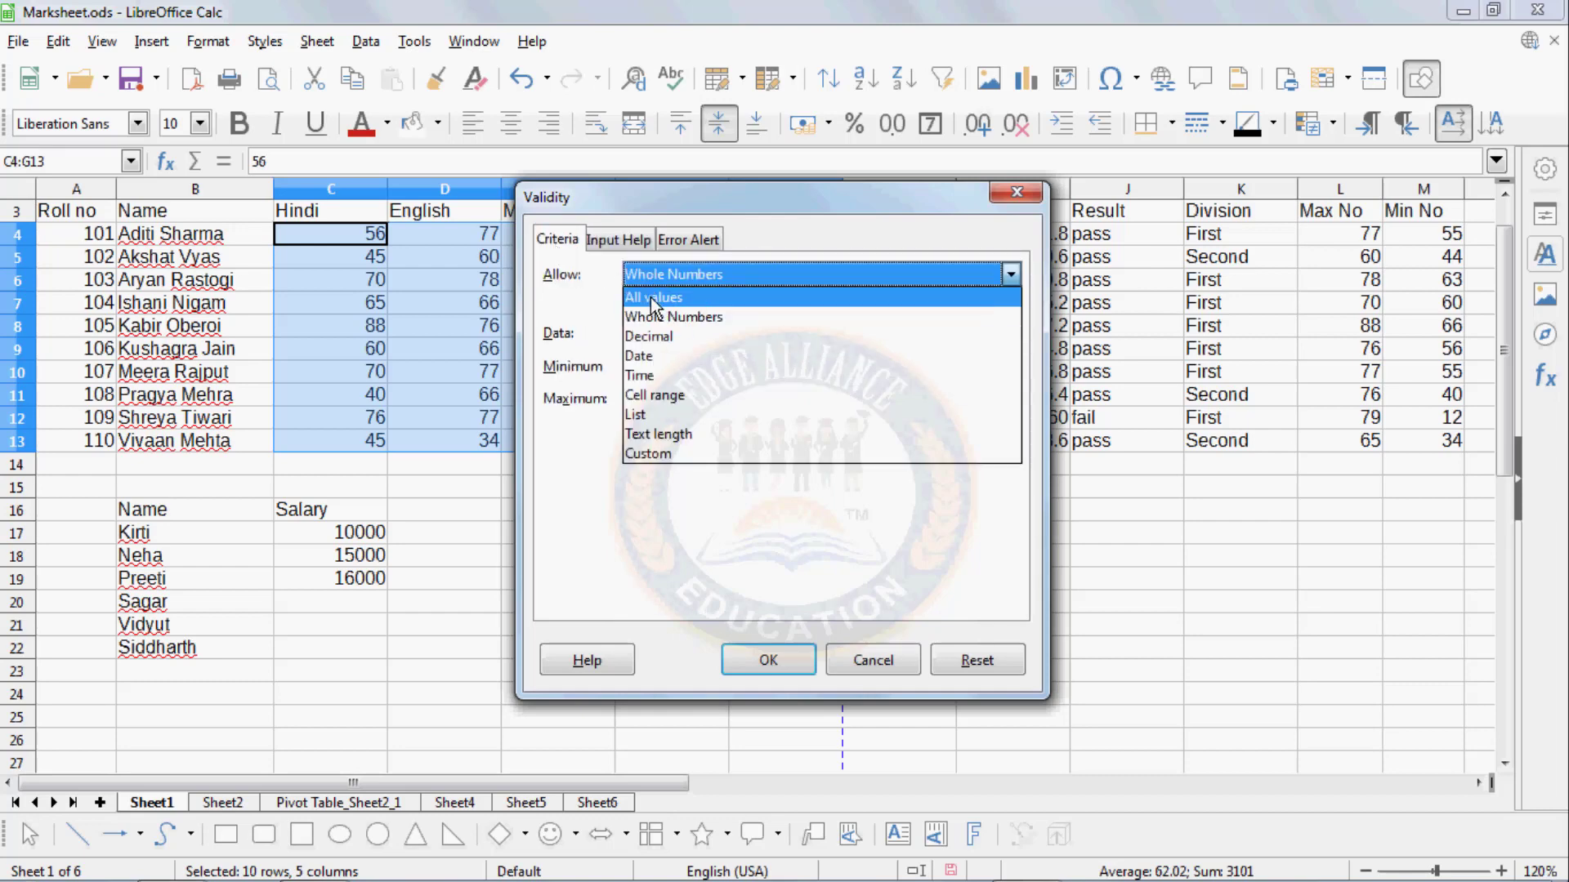
pyautogui.click(650, 297)
pyautogui.click(788, 649)
# - Go through mark cells in all five subject columns to check whether any input help still appears
pyautogui.click(564, 417)
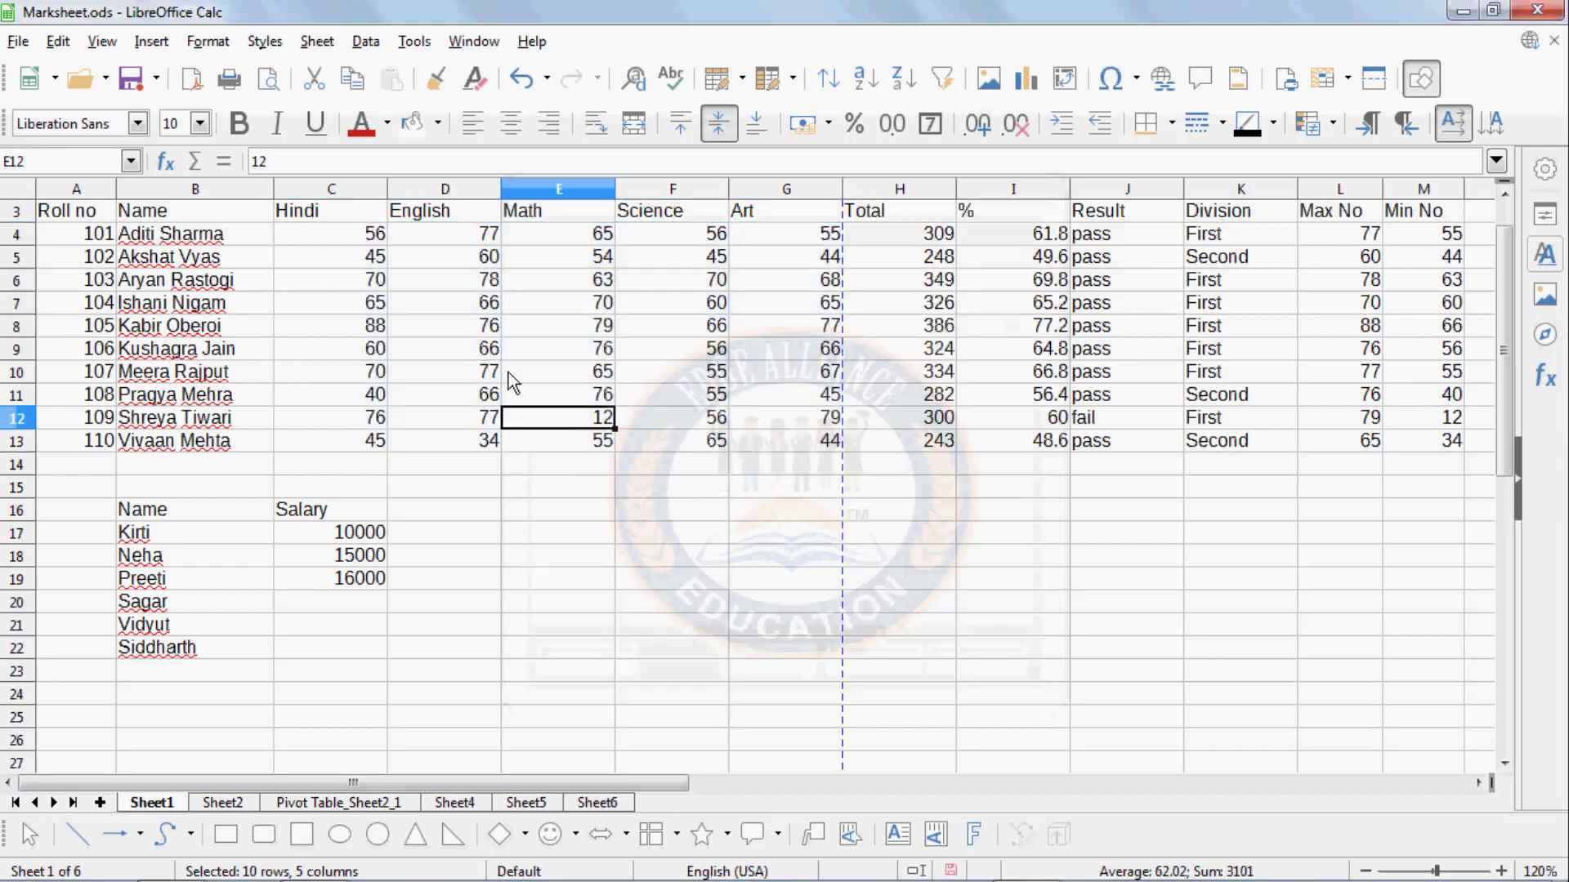
pyautogui.click(478, 351)
pyautogui.click(372, 218)
pyautogui.click(364, 285)
pyautogui.click(384, 367)
pyautogui.click(462, 381)
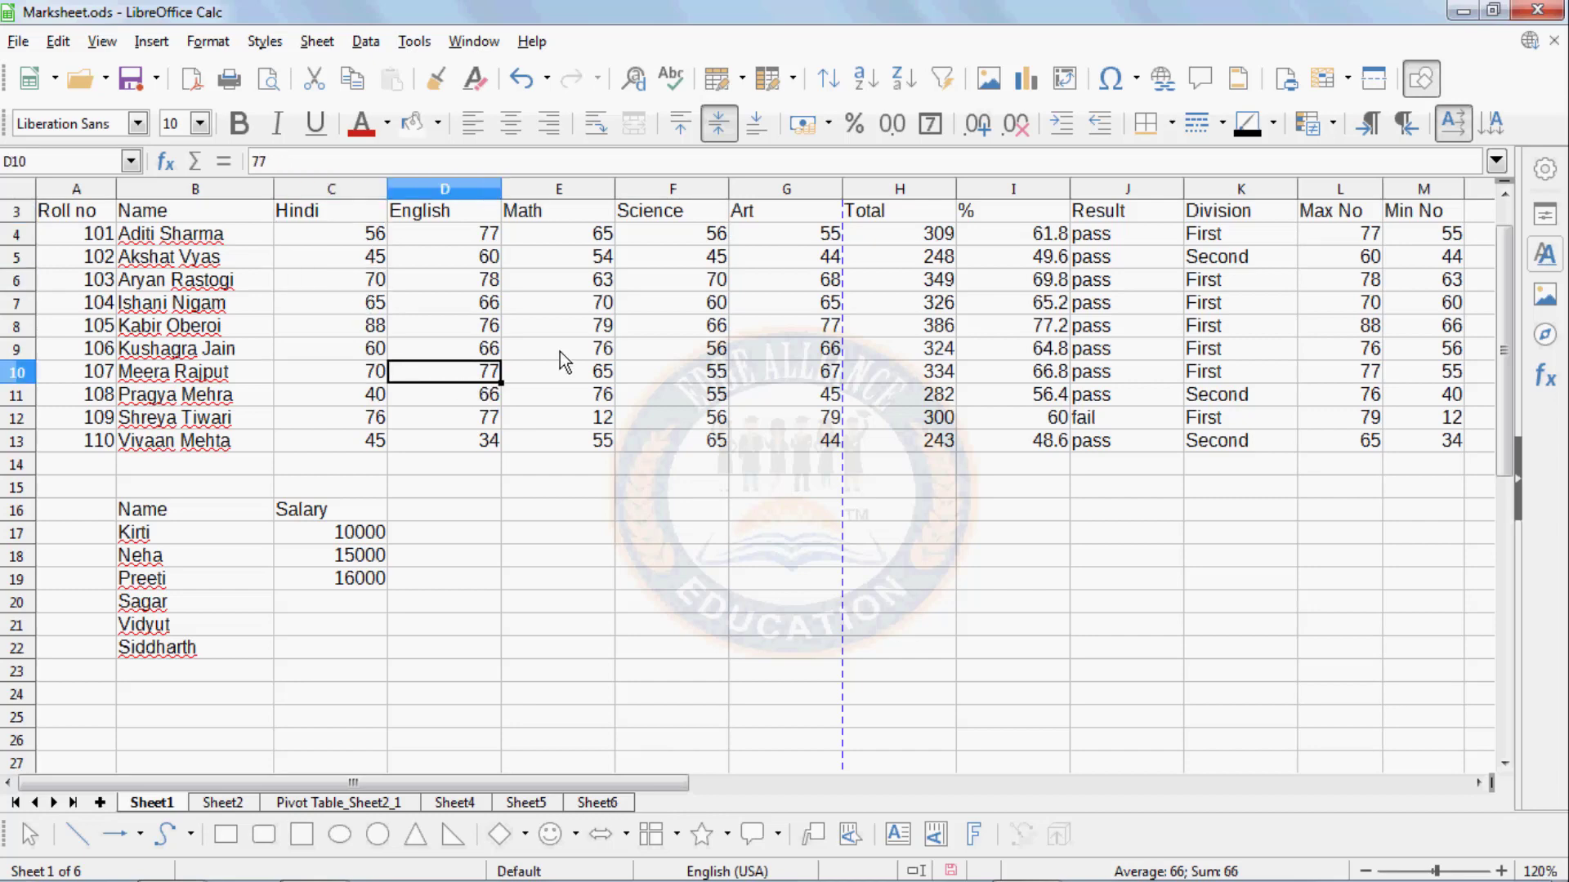
pyautogui.click(560, 349)
pyautogui.click(649, 305)
pyautogui.click(670, 258)
pyautogui.click(780, 258)
pyautogui.click(763, 374)
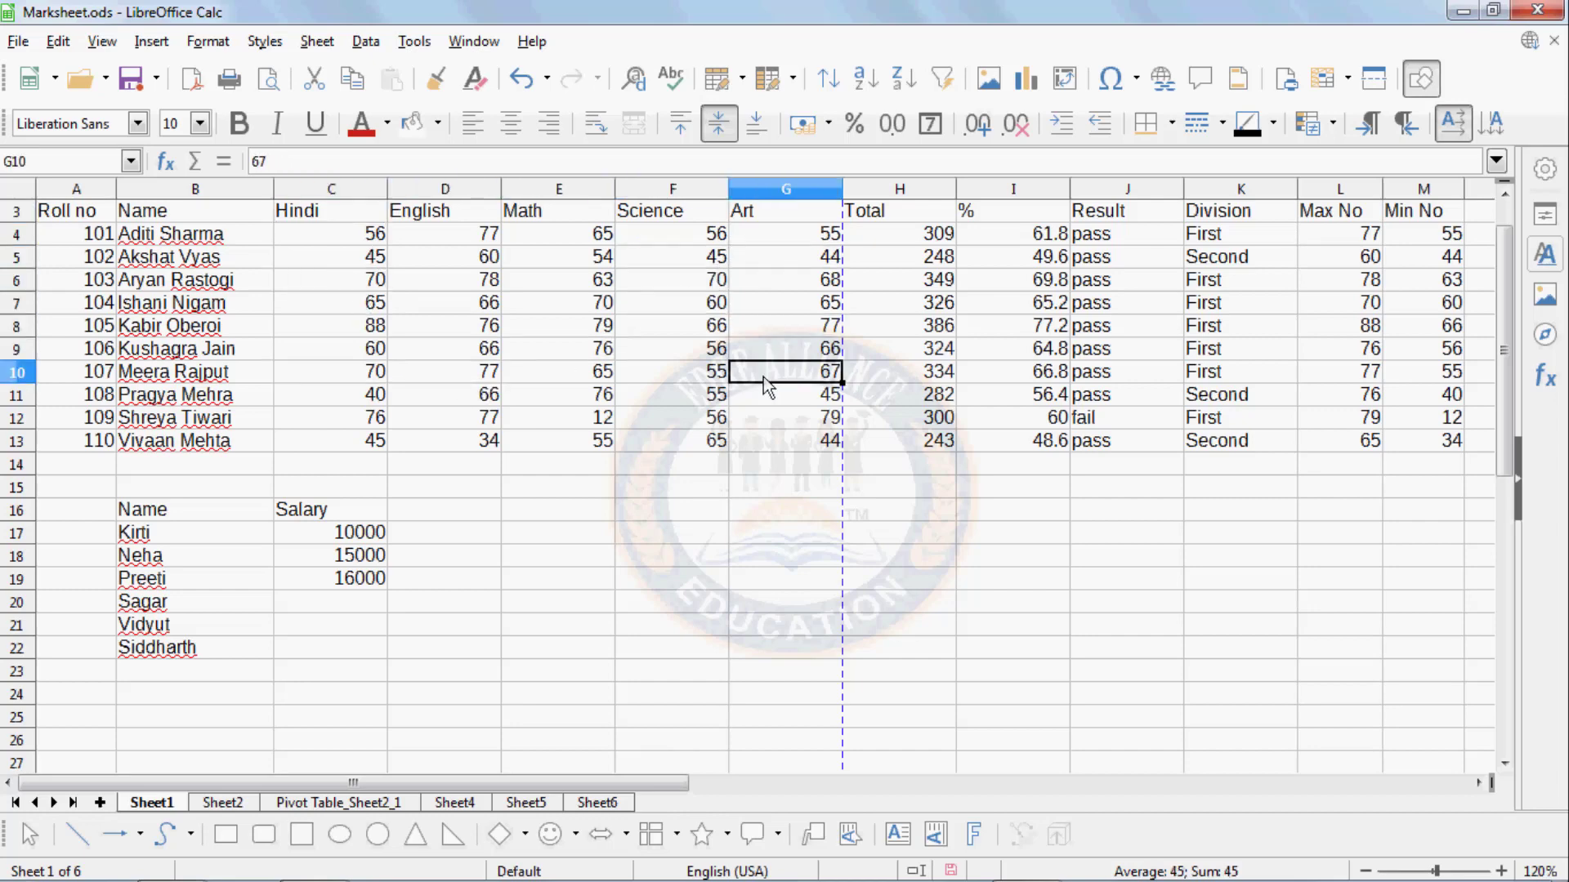
pyautogui.click(715, 398)
pyautogui.click(529, 399)
pyautogui.click(455, 398)
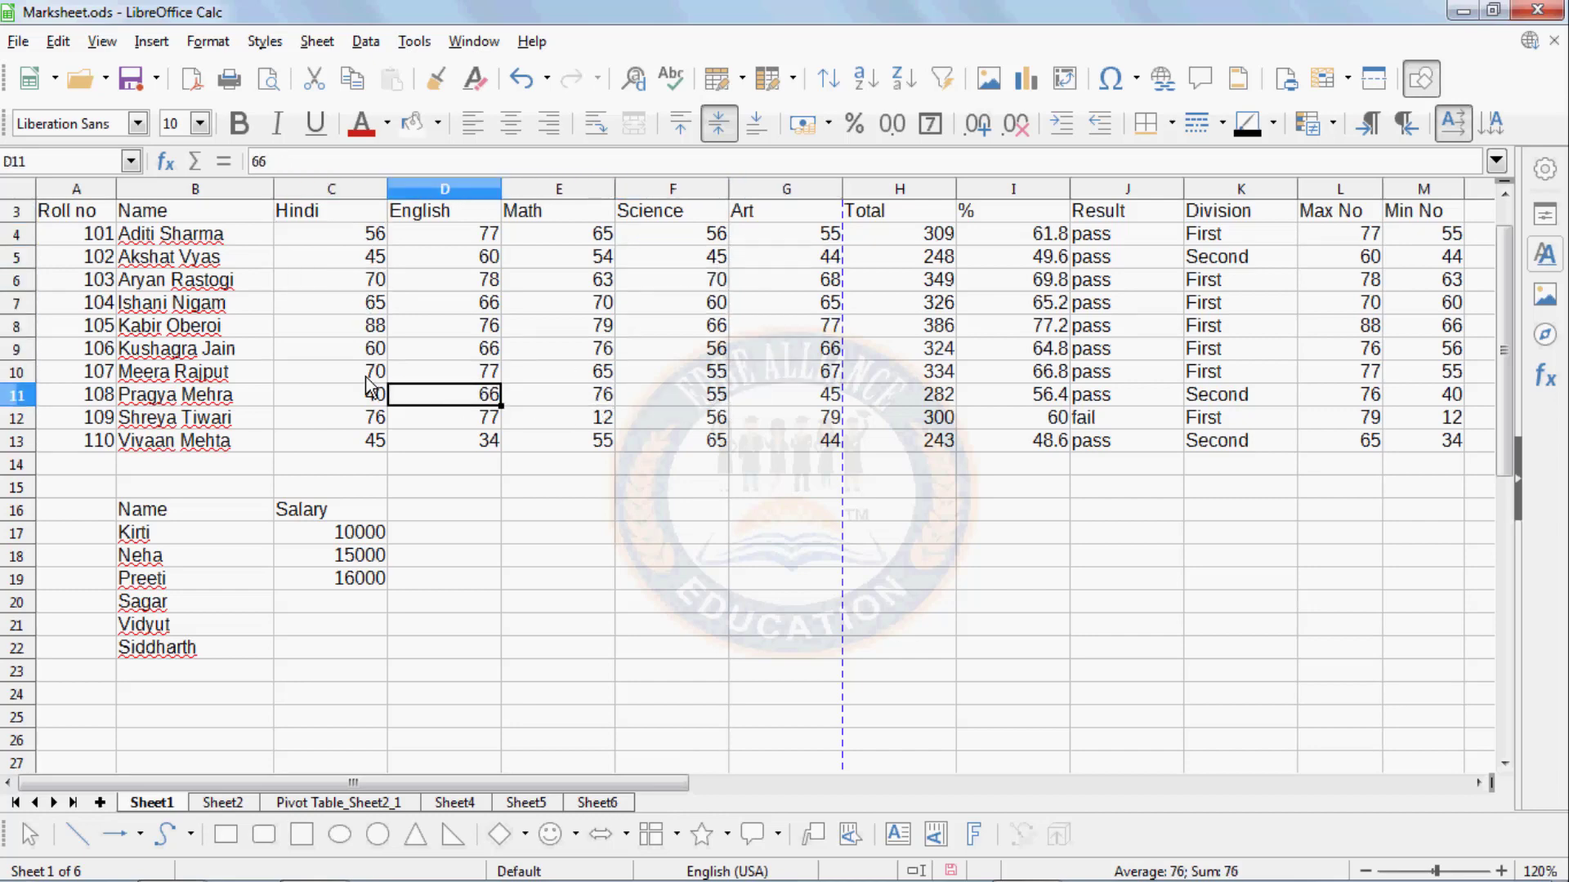
pyautogui.click(362, 376)
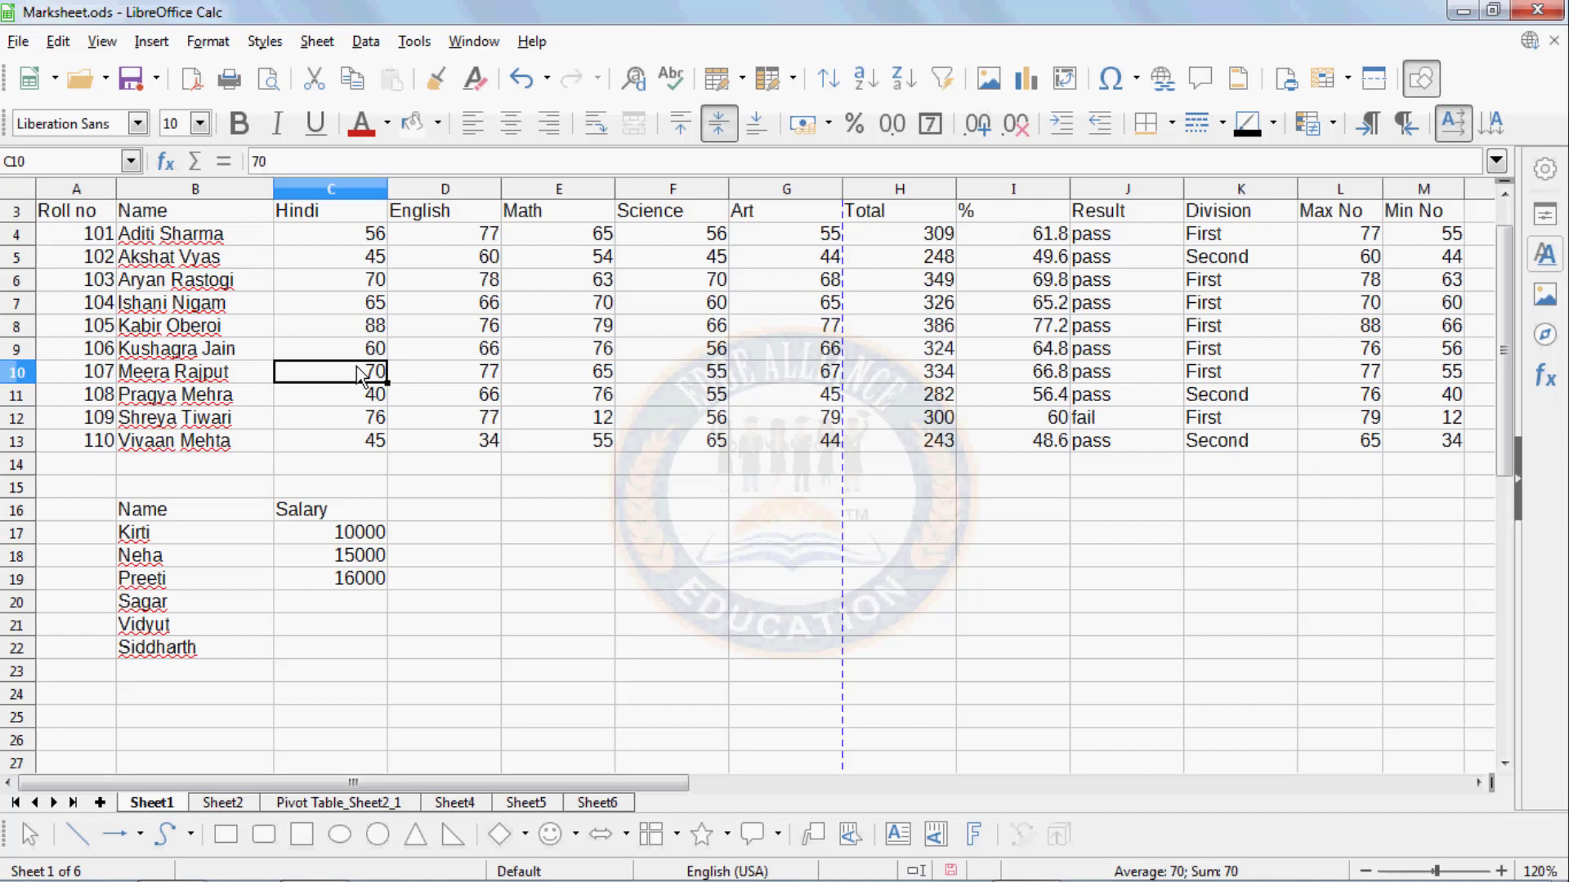
pyautogui.click(492, 605)
pyautogui.click(535, 515)
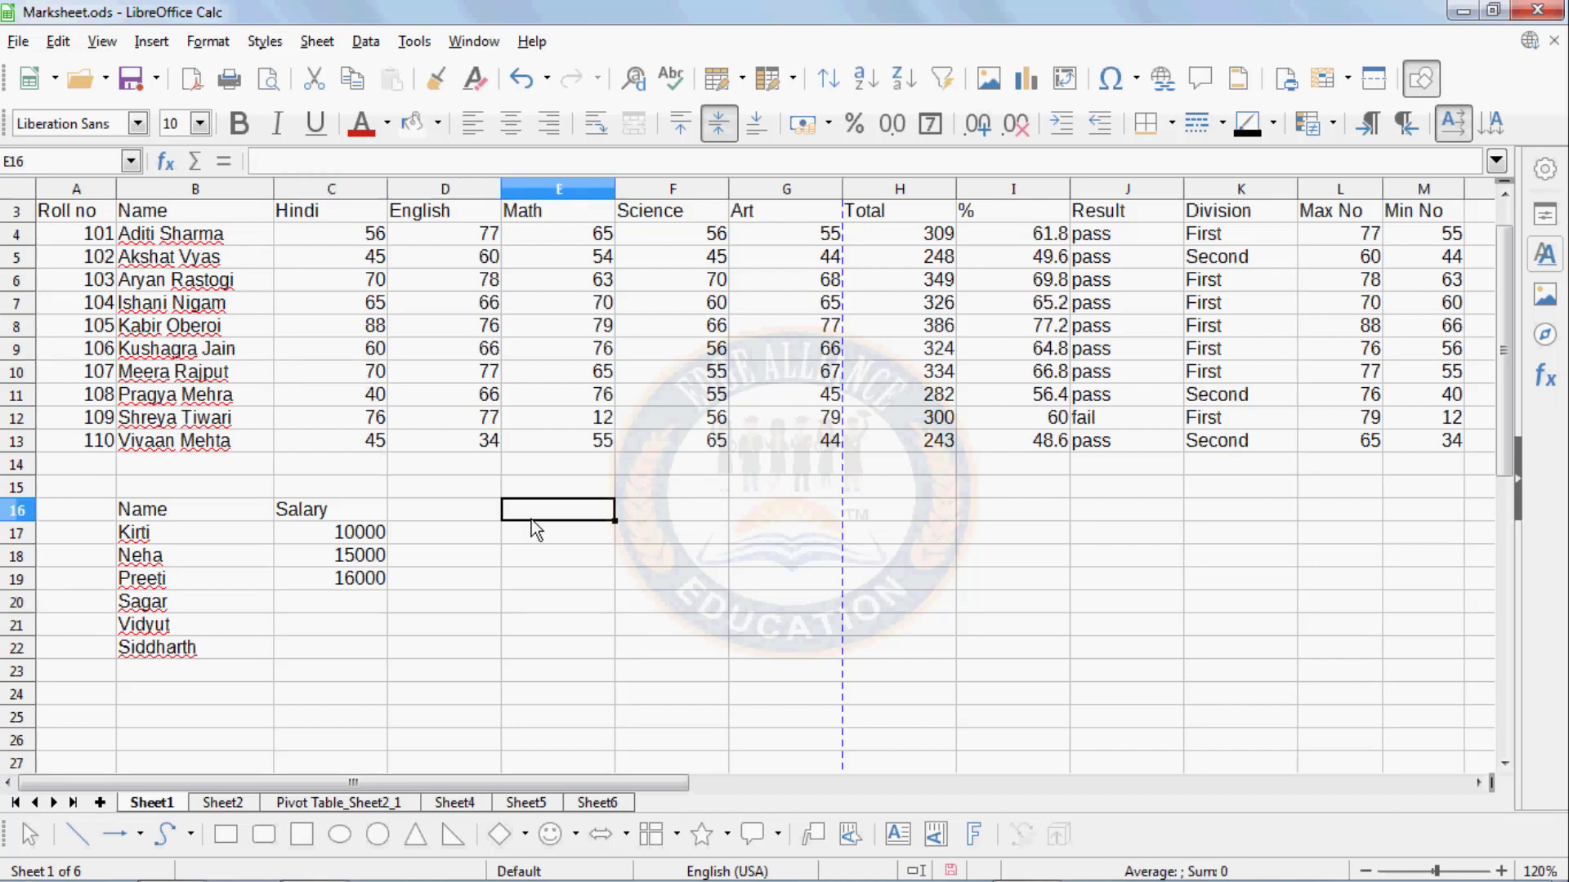
# - On Sheet6, sort the employee table M1:P20 by Post in ascending order
pyautogui.click(365, 42)
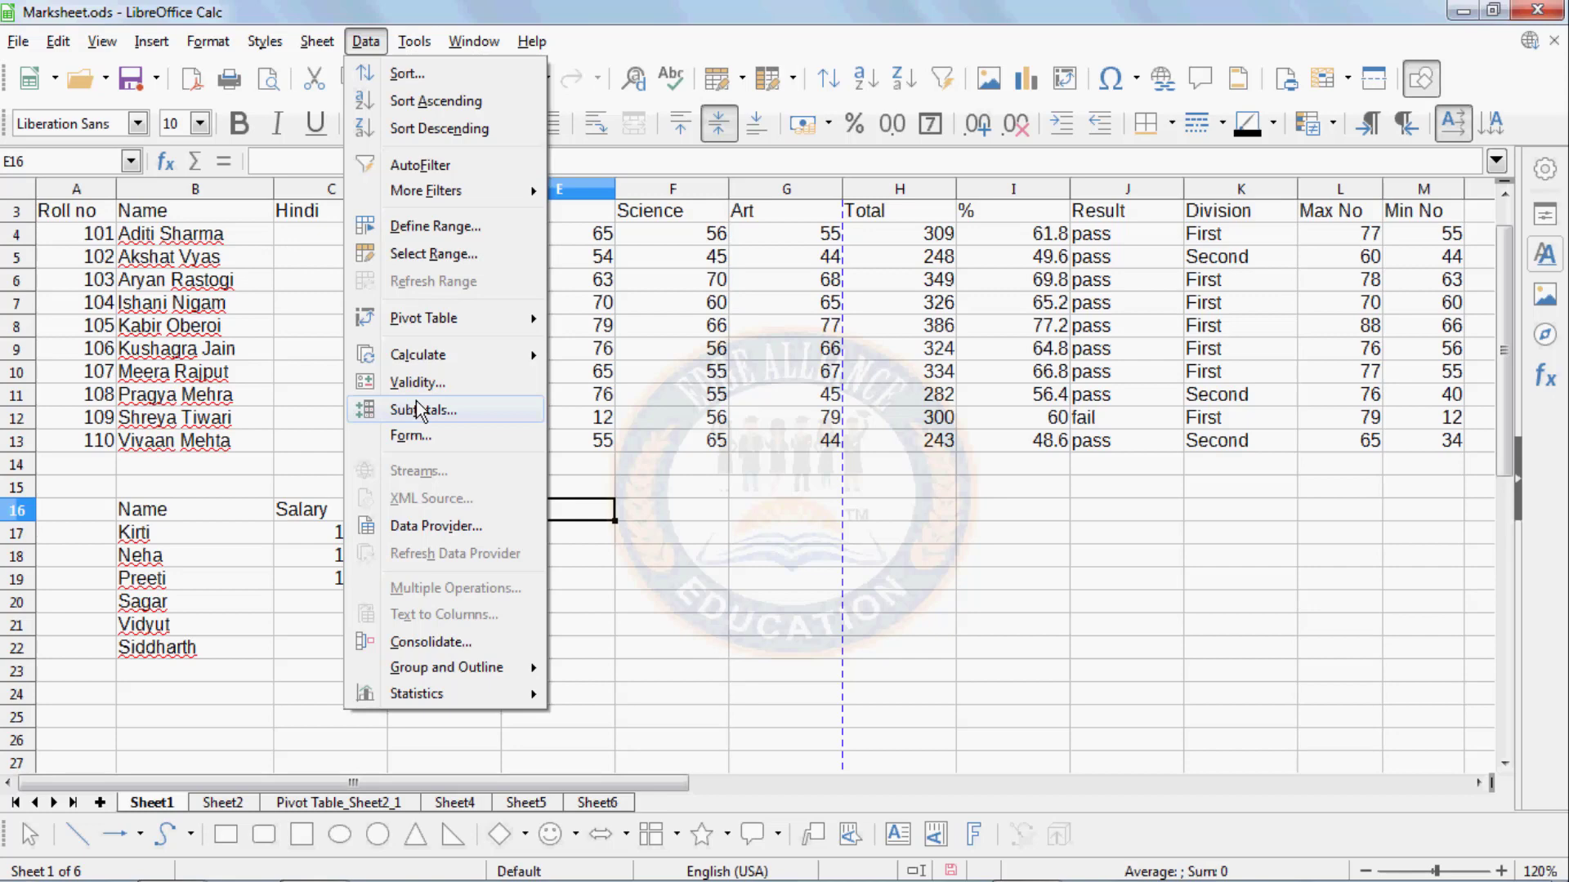
pyautogui.click(727, 665)
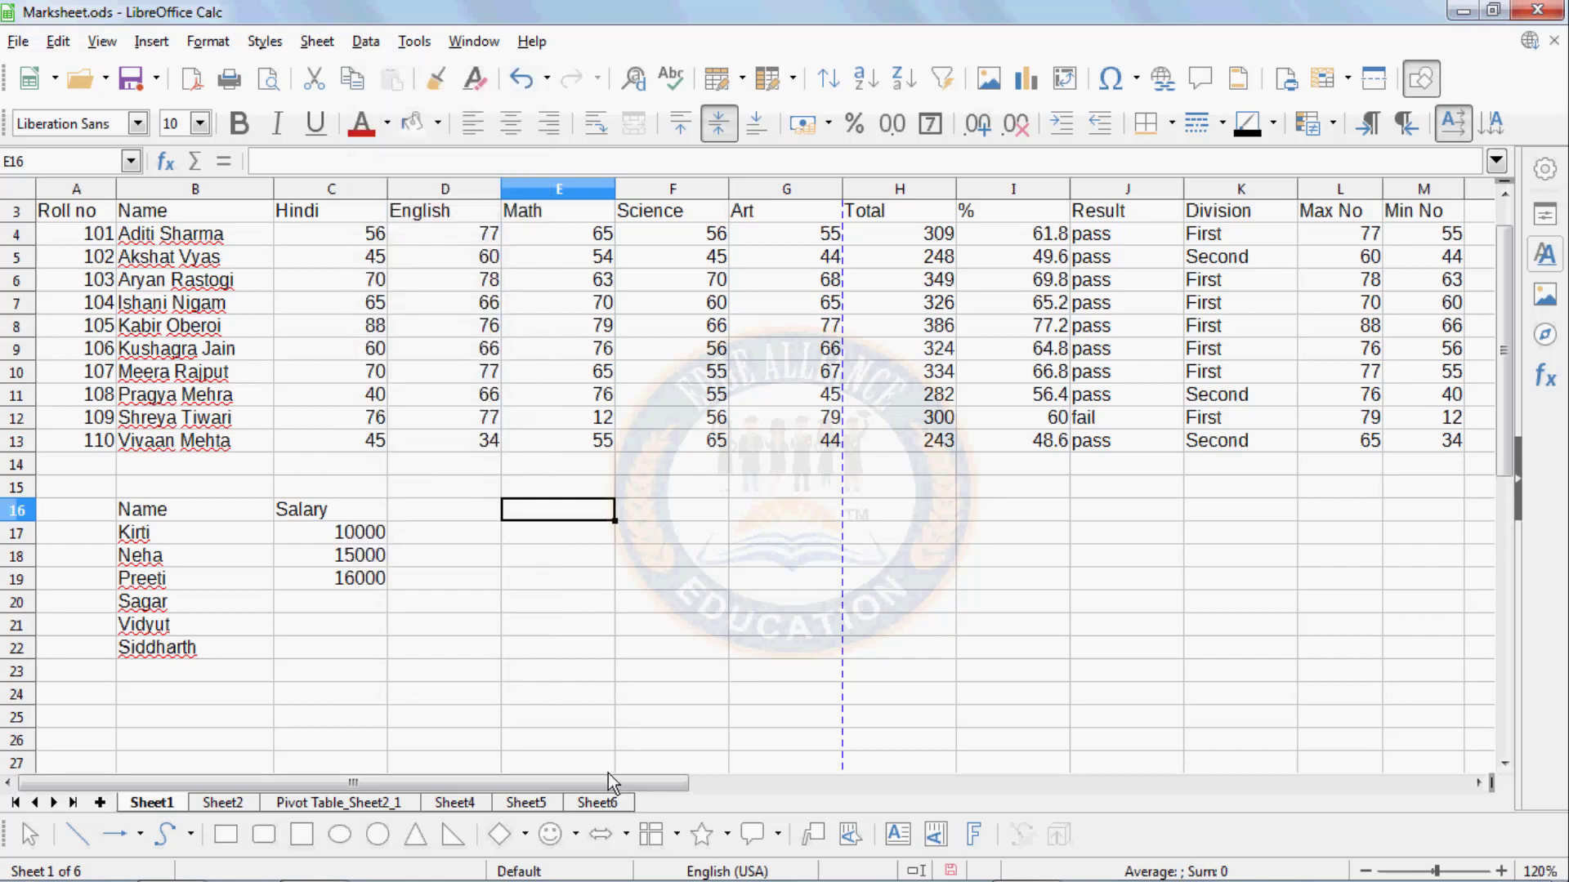
pyautogui.click(602, 805)
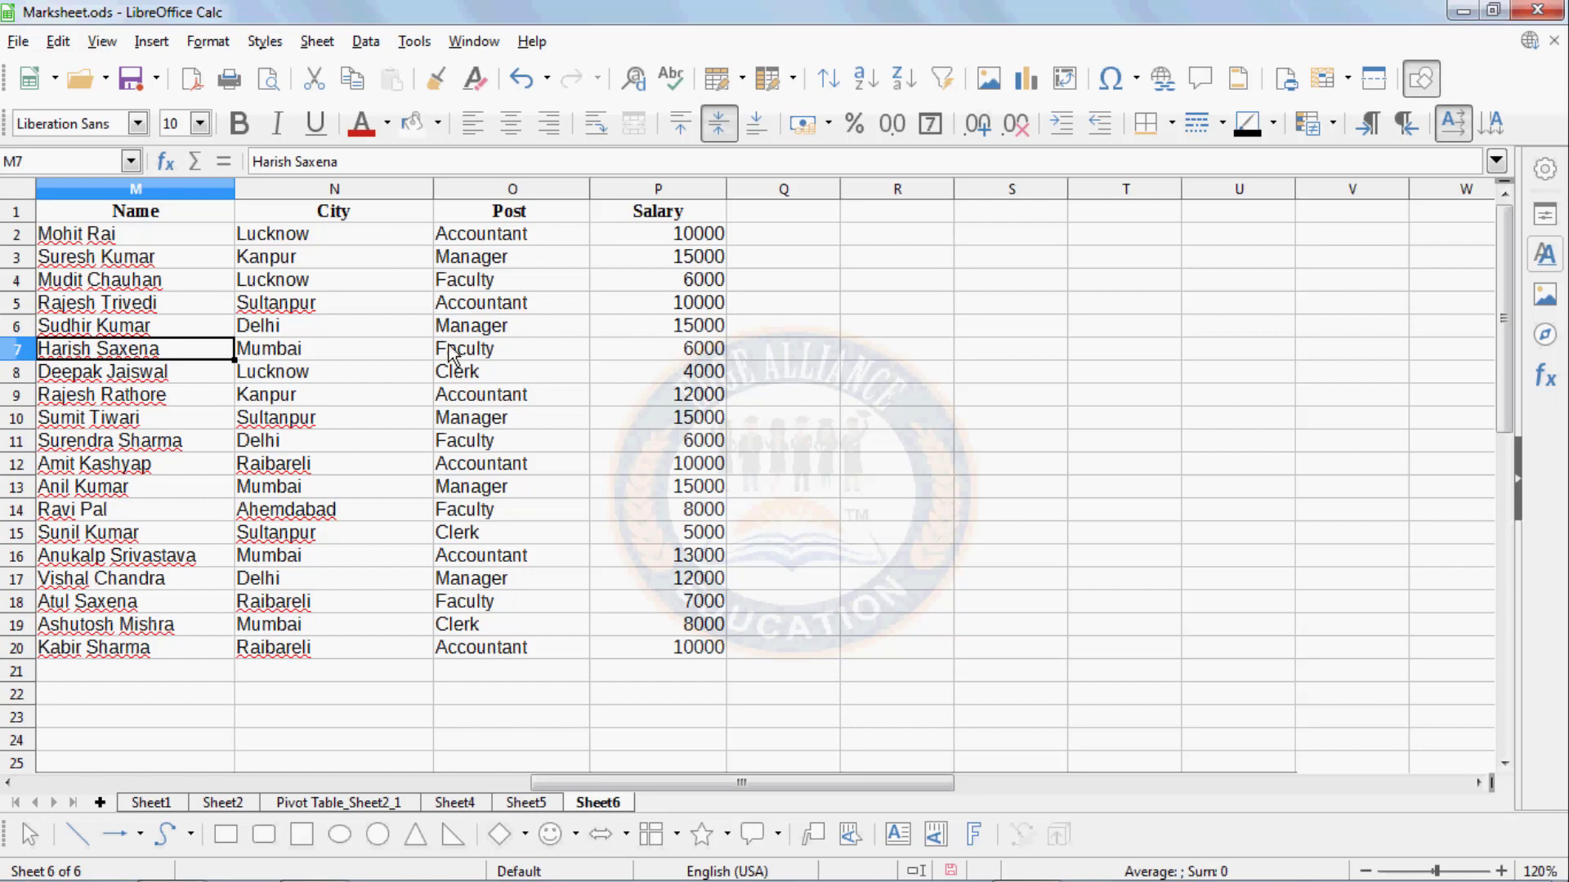
pyautogui.moveTo(214, 212); pyautogui.dragTo(629, 640)
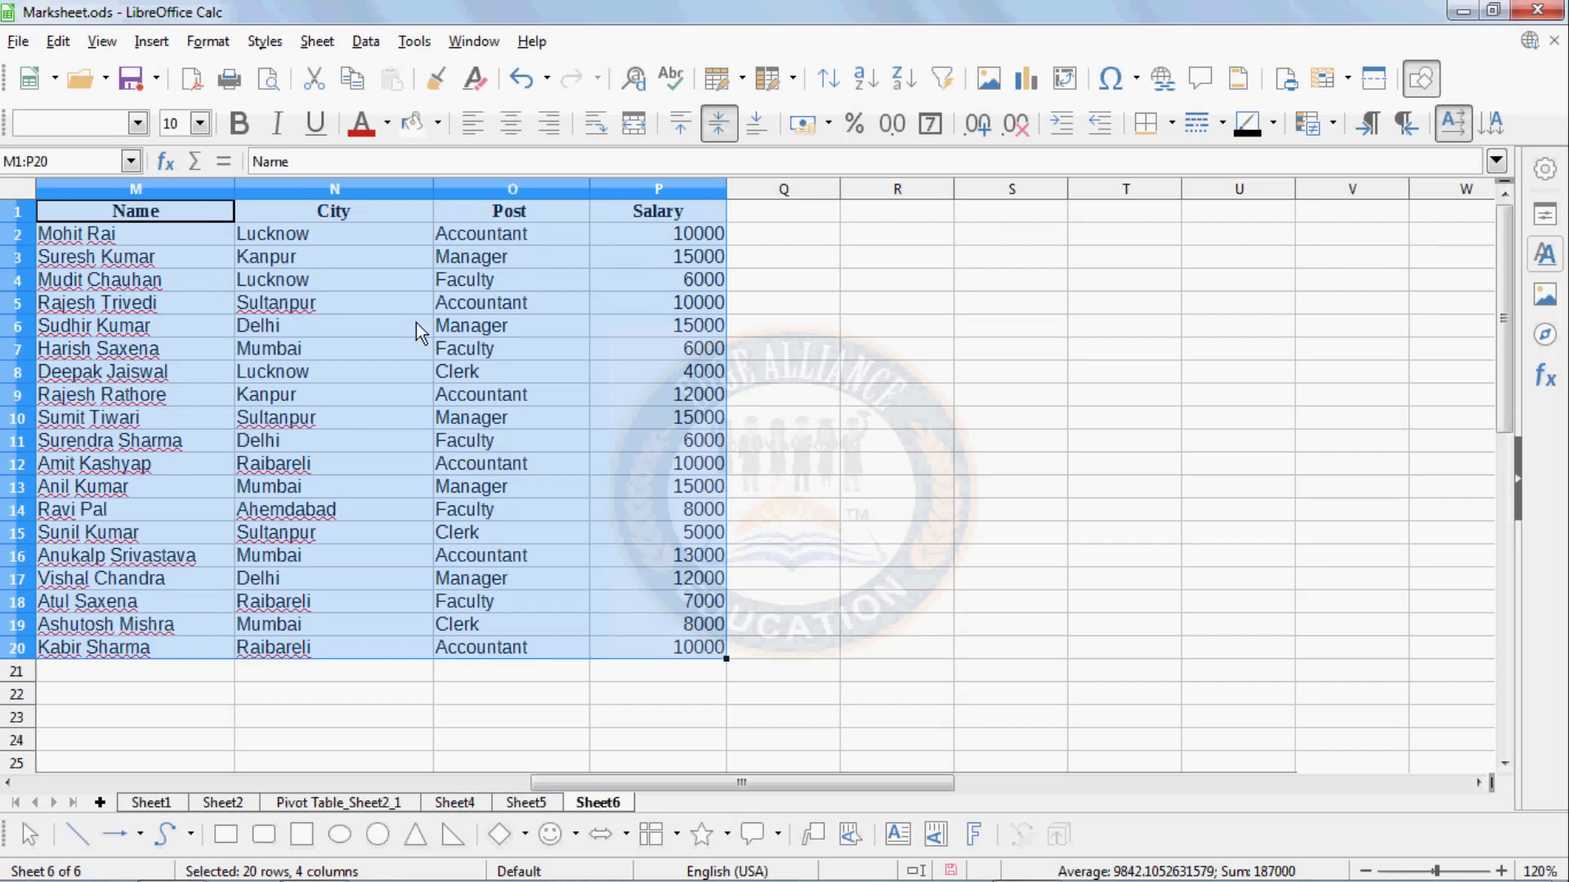
pyautogui.click(366, 43)
pyautogui.click(400, 74)
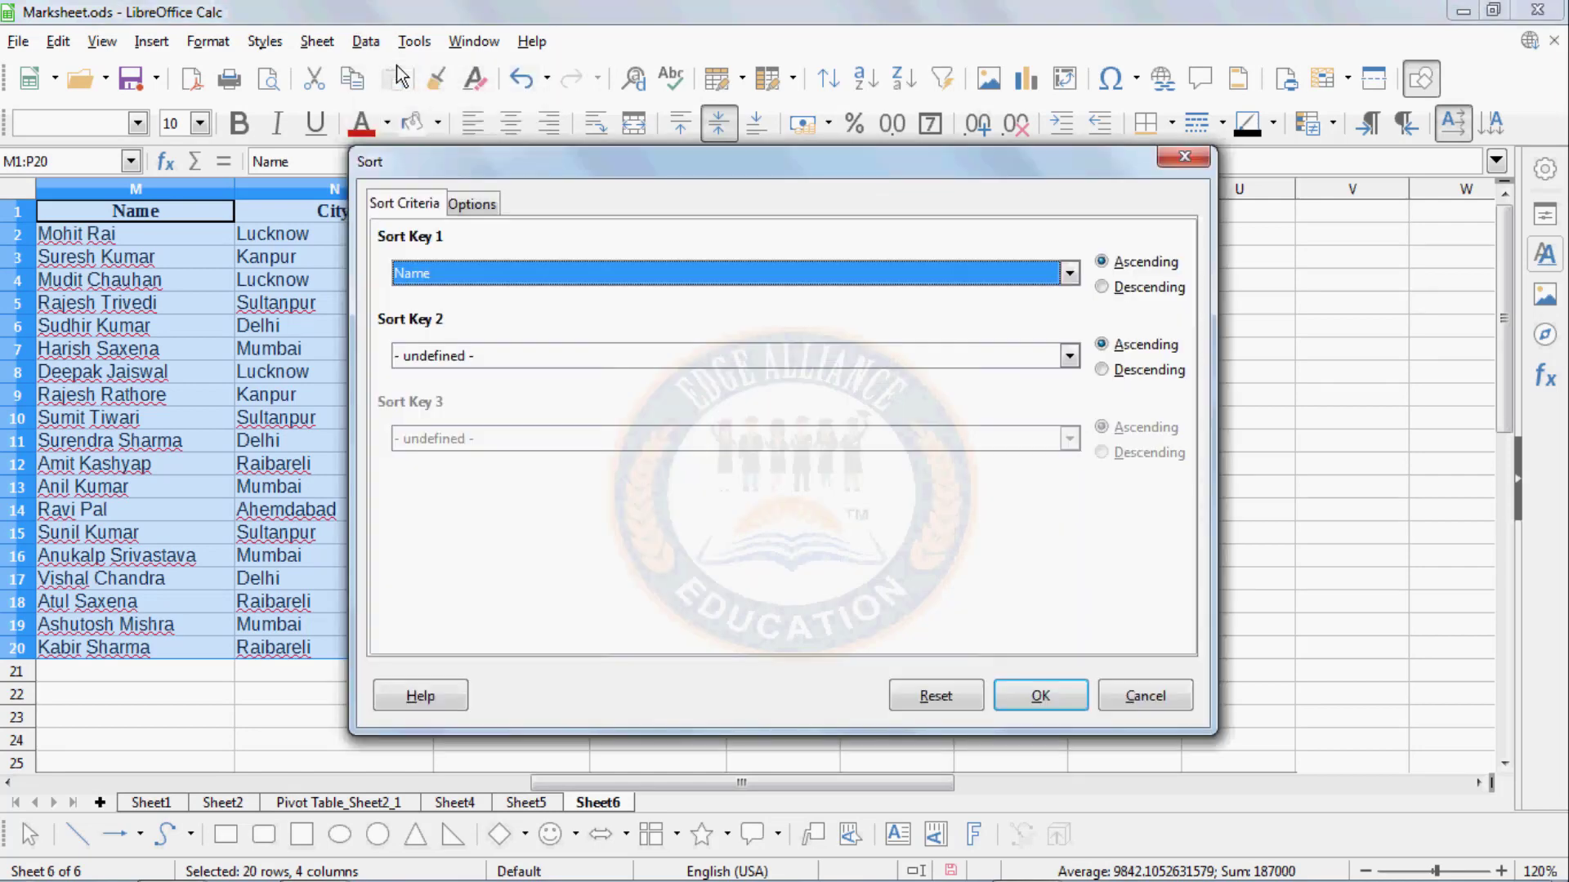
pyautogui.click(463, 271)
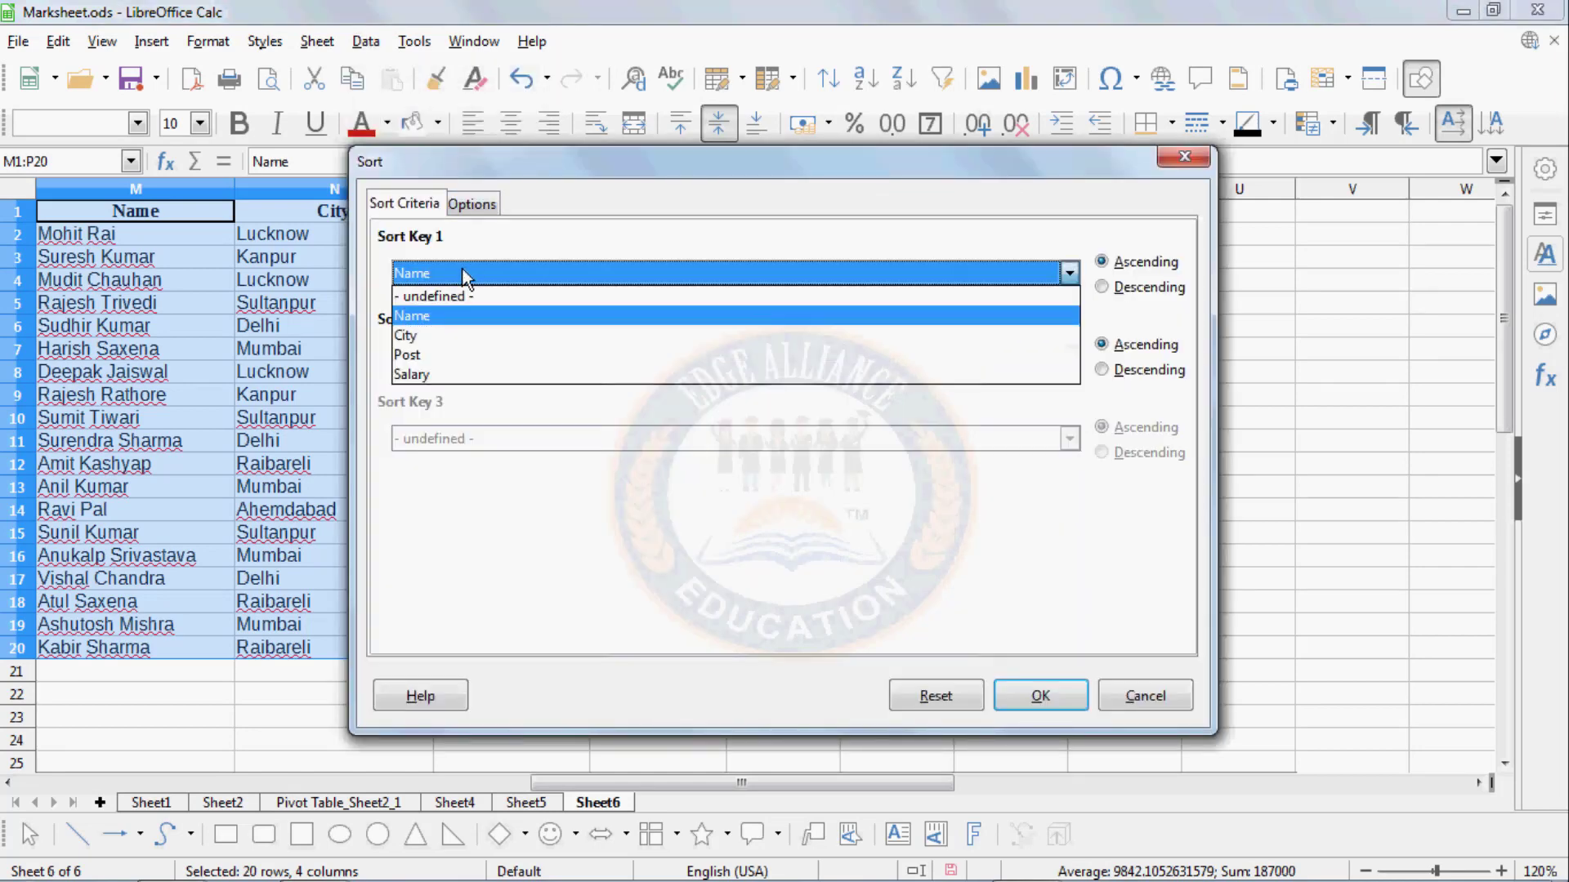
pyautogui.click(410, 356)
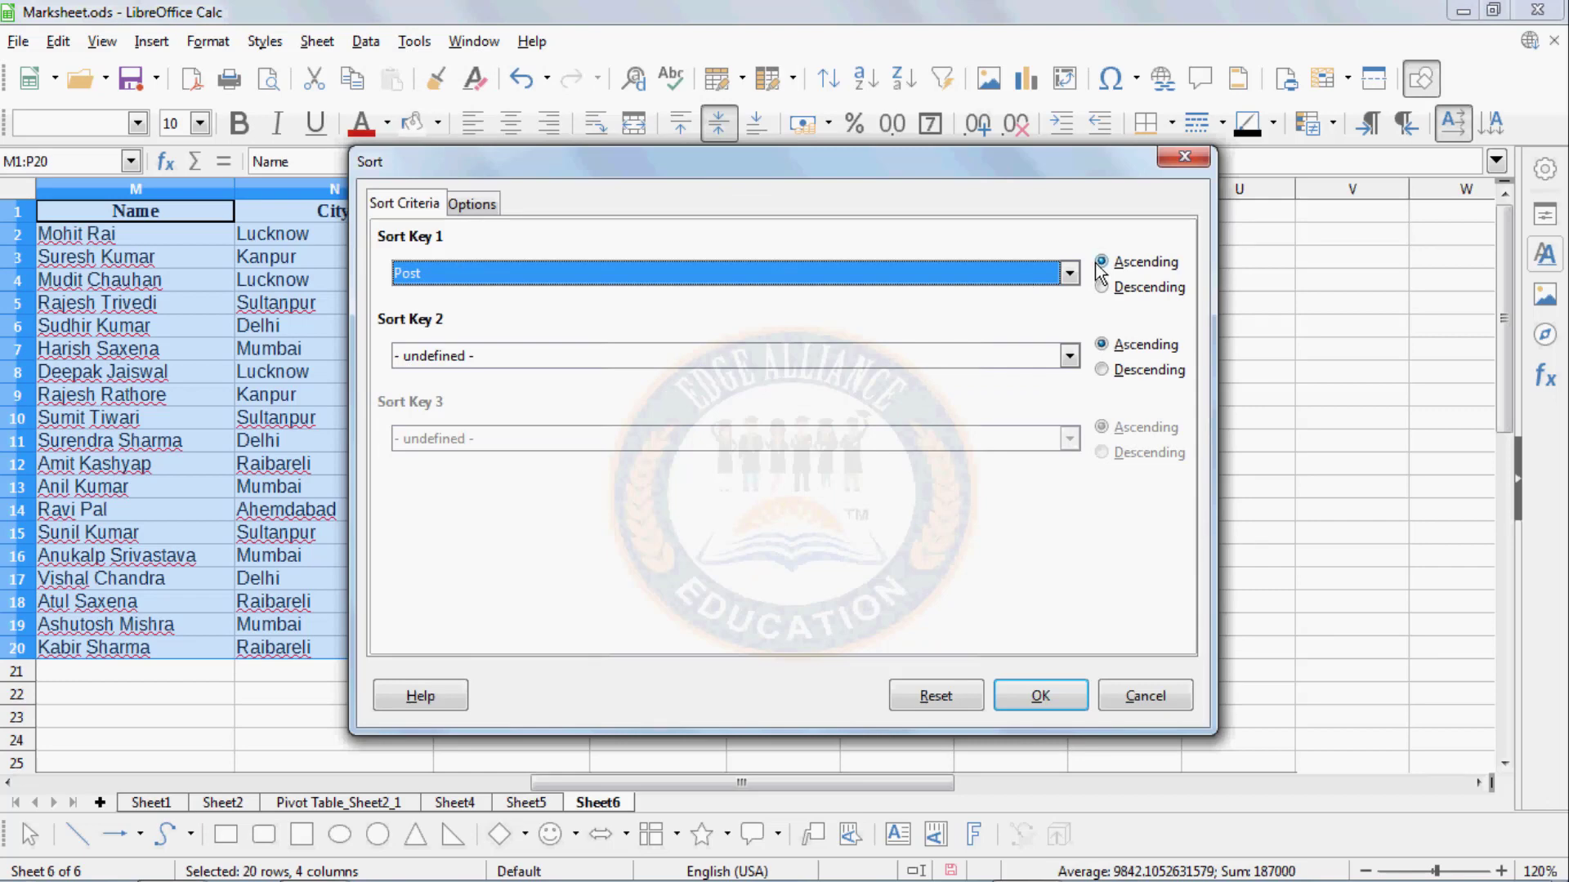
pyautogui.click(1040, 696)
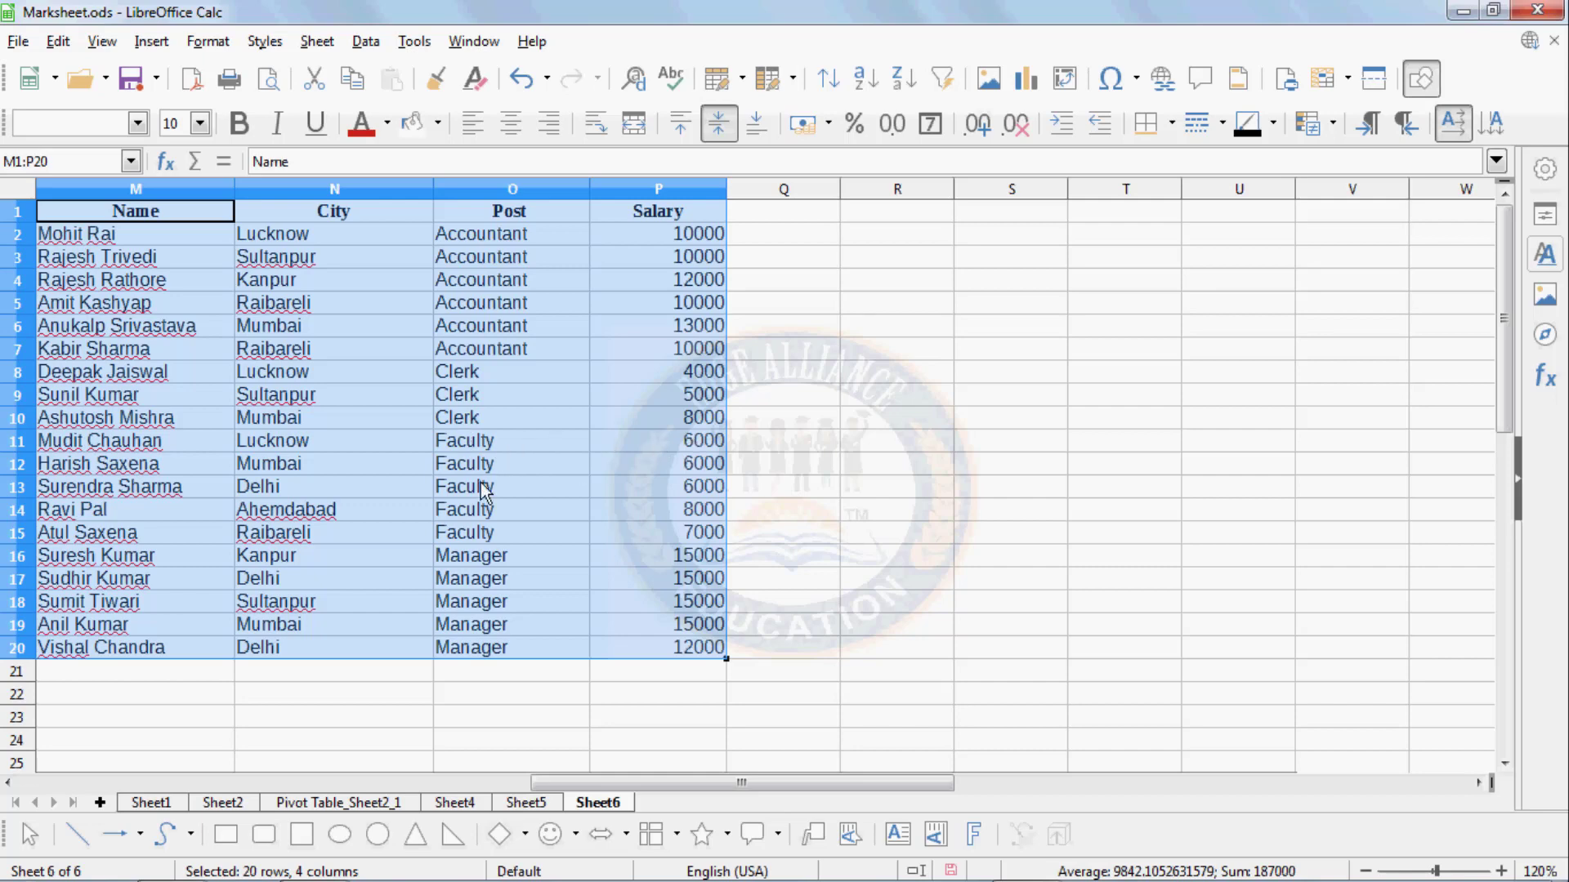
# - Add subtotals to the employee table, grouped by Post and calculating the Sum of Salary
pyautogui.click(414, 42)
pyautogui.moveTo(366, 42)
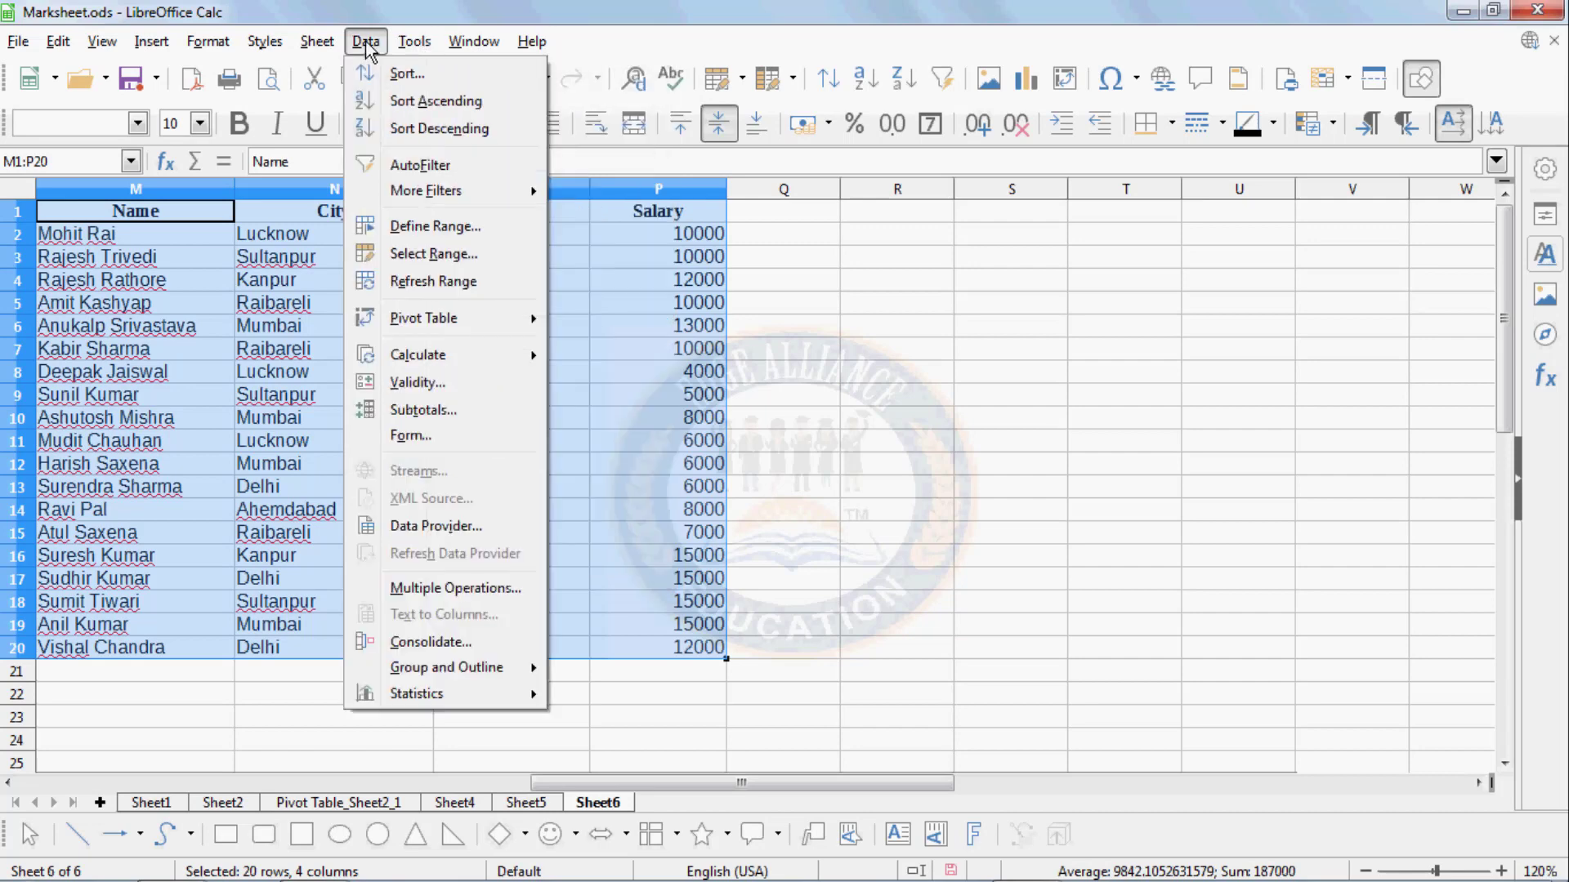
pyautogui.click(448, 413)
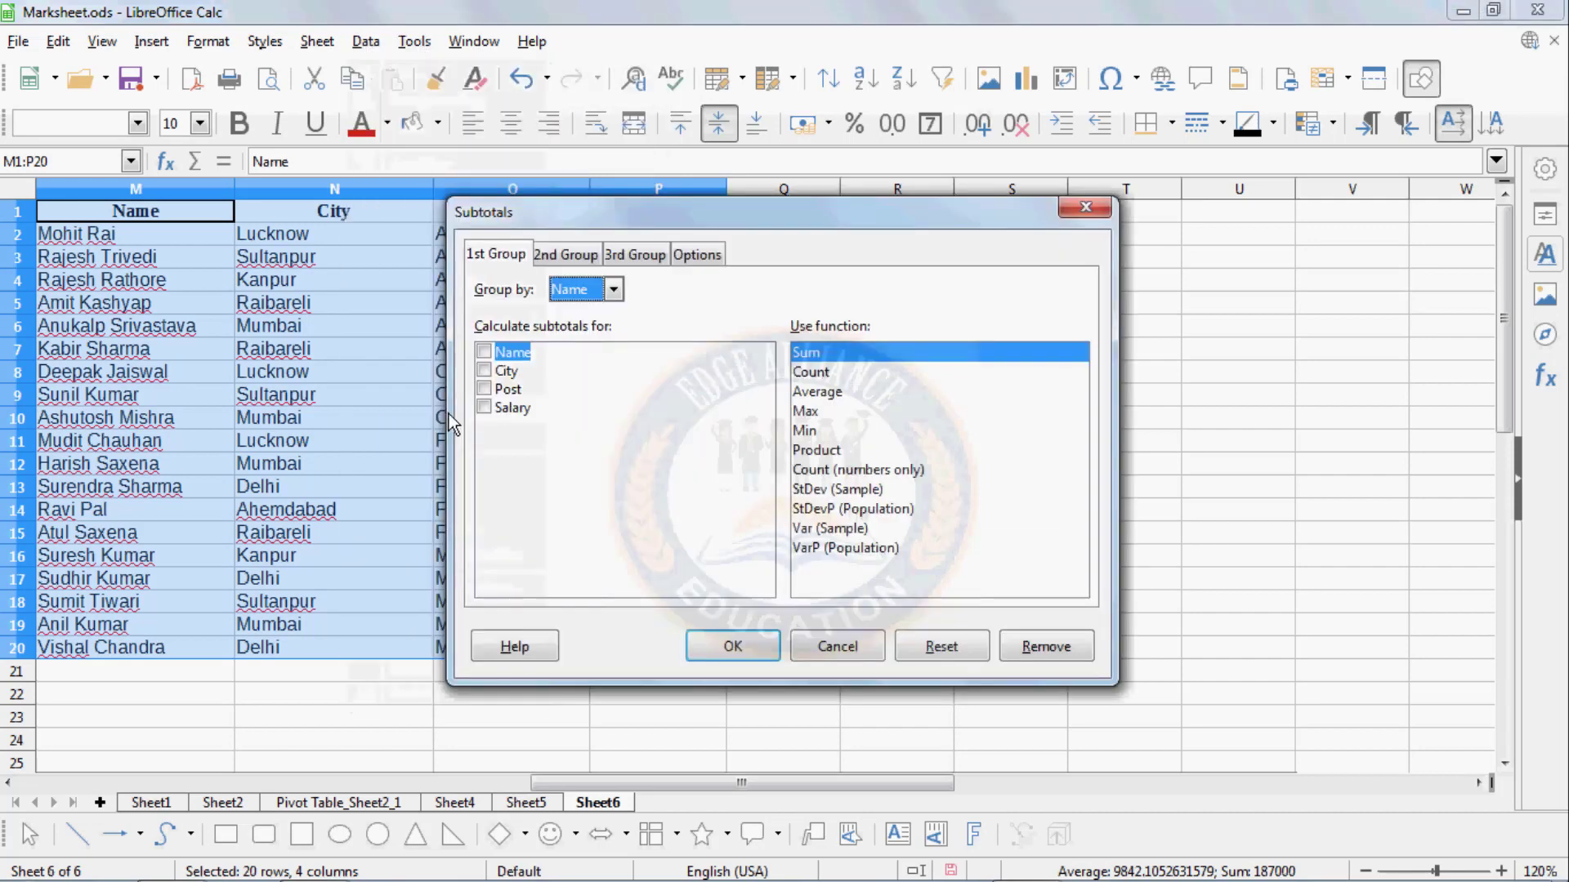
pyautogui.click(484, 390)
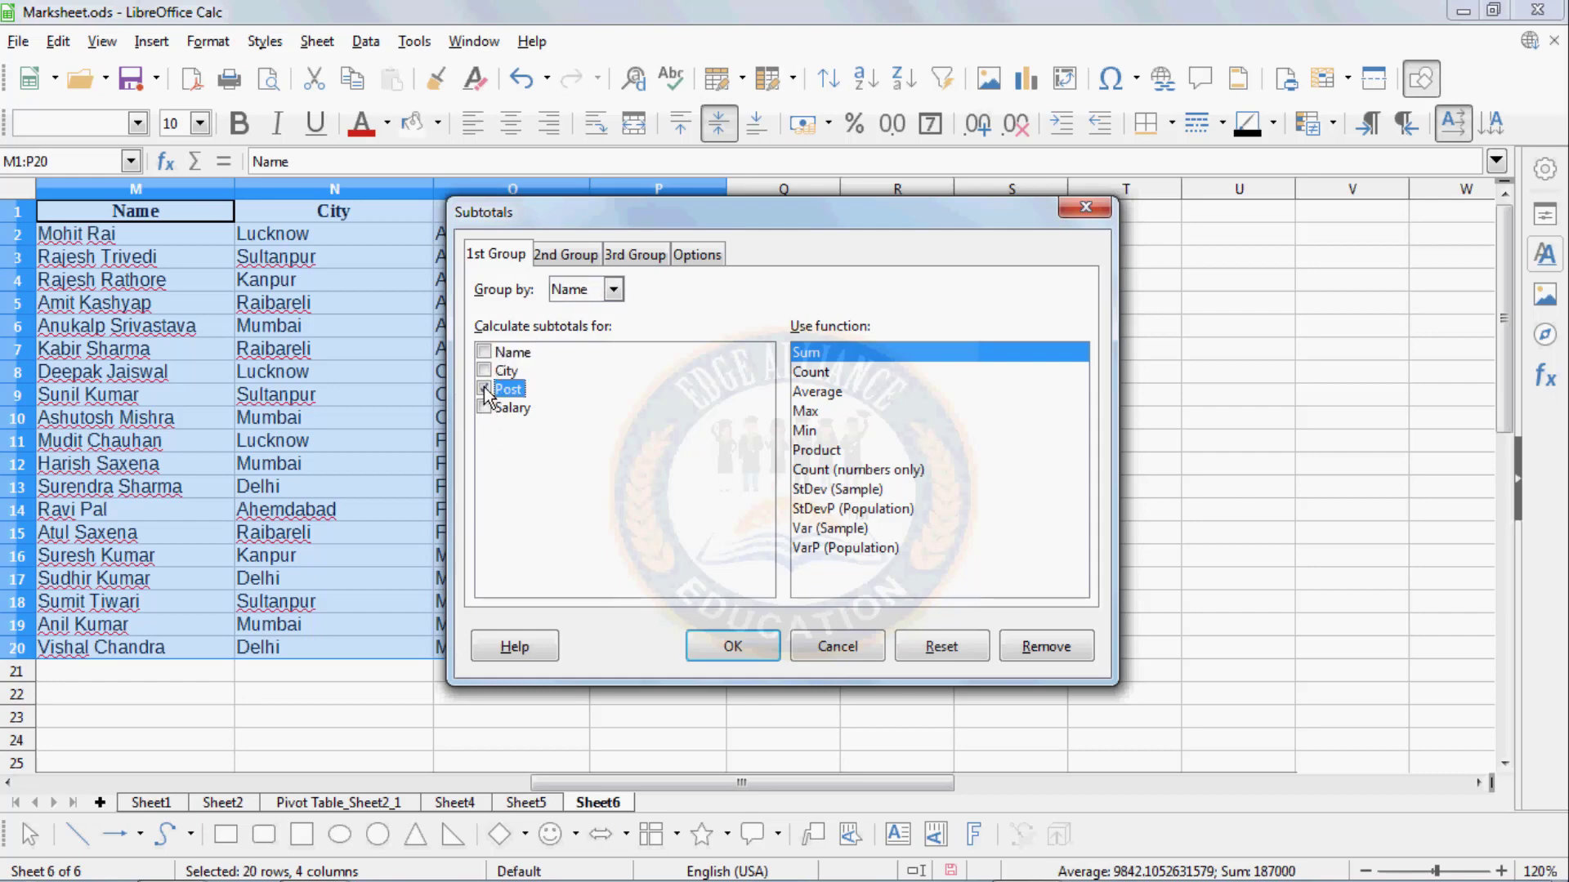
pyautogui.click(613, 290)
pyautogui.click(576, 372)
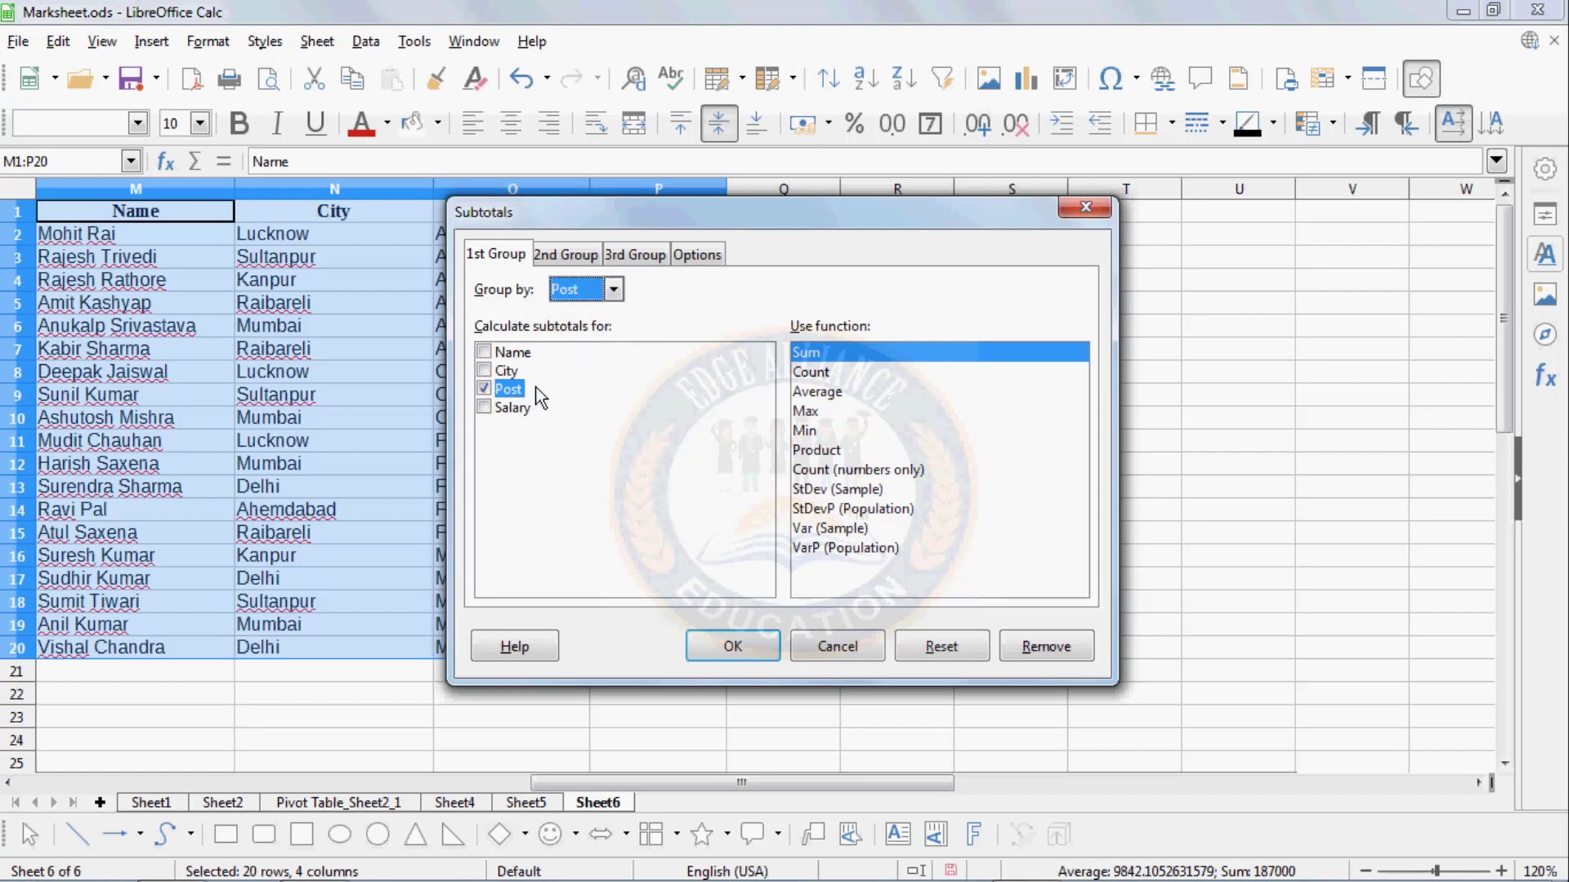
pyautogui.click(484, 390)
pyautogui.click(485, 408)
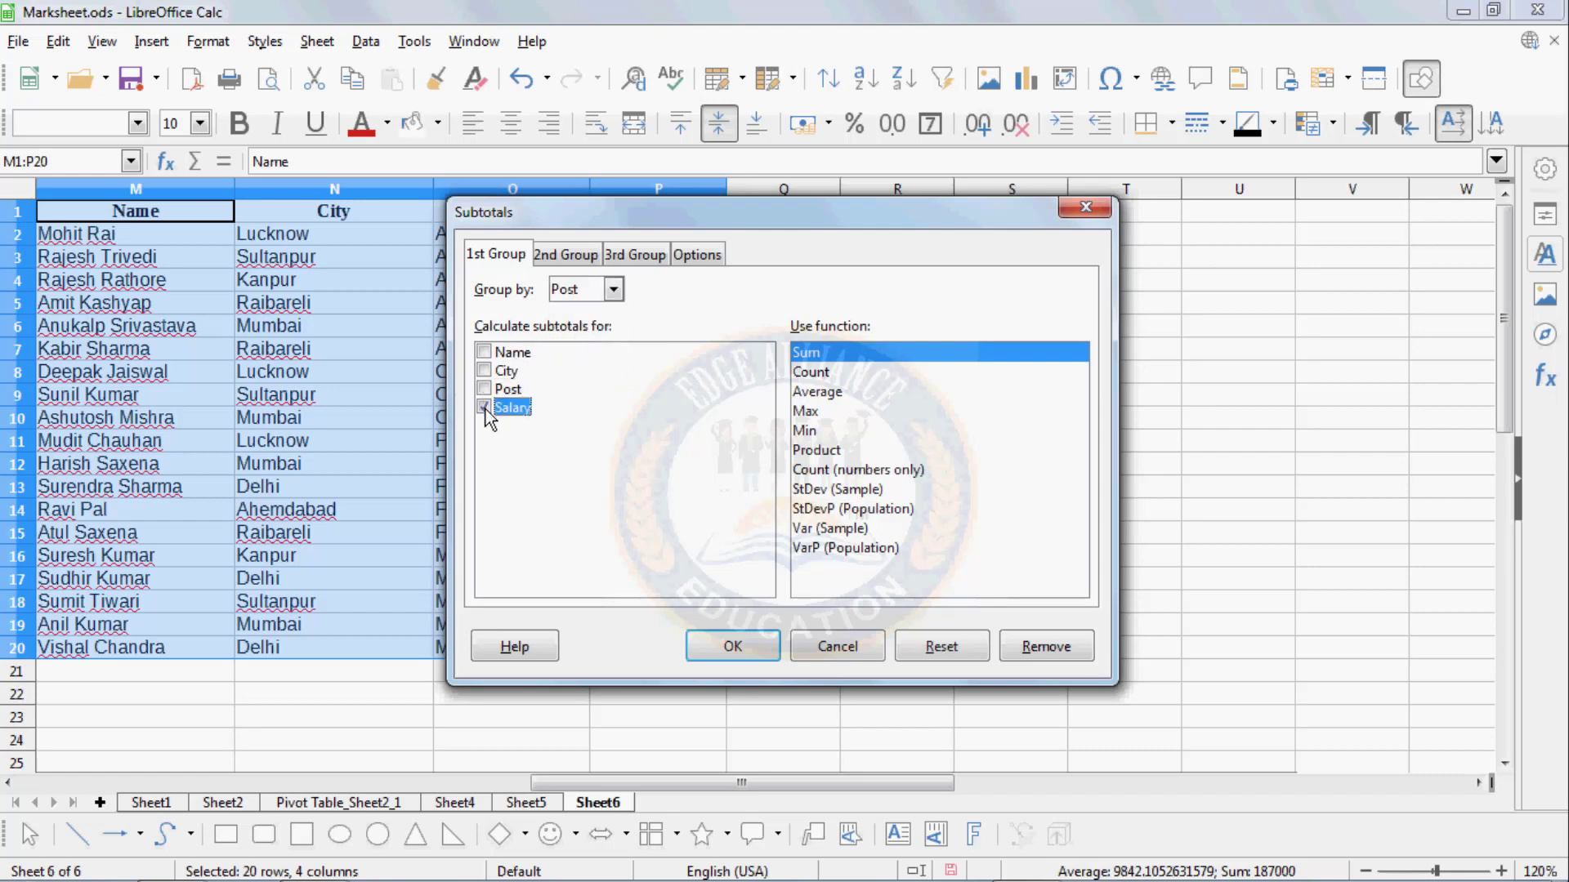
pyautogui.click(615, 290)
pyautogui.click(574, 373)
pyautogui.click(810, 353)
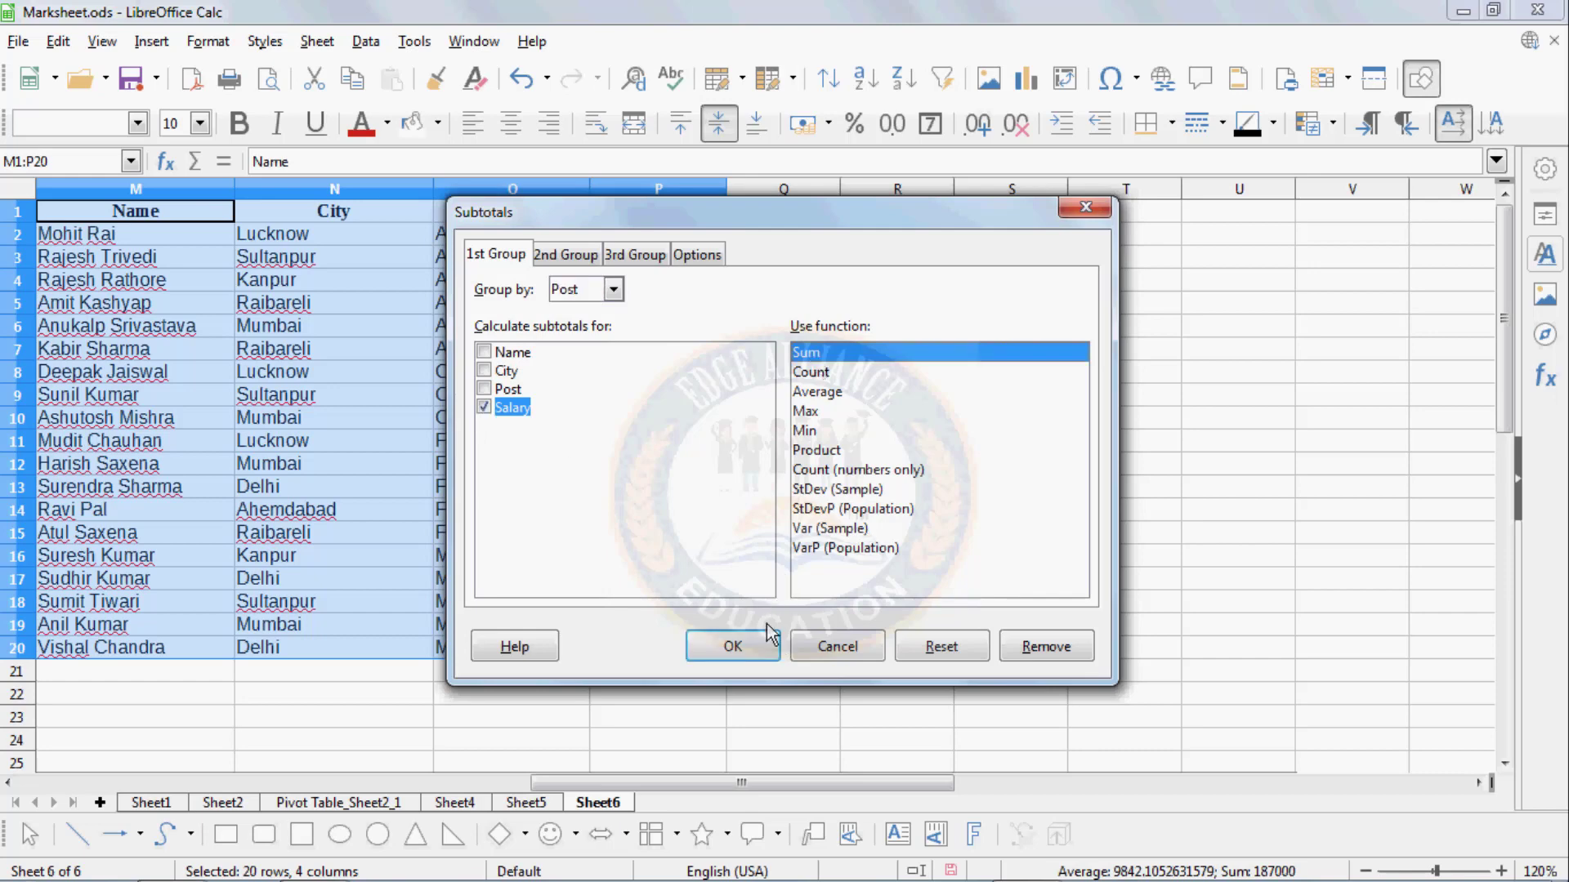
pyautogui.click(753, 646)
# - Turn on AutoCalculate so the Salary subtotals are computed, and review the sums for each post
pyautogui.click(572, 371)
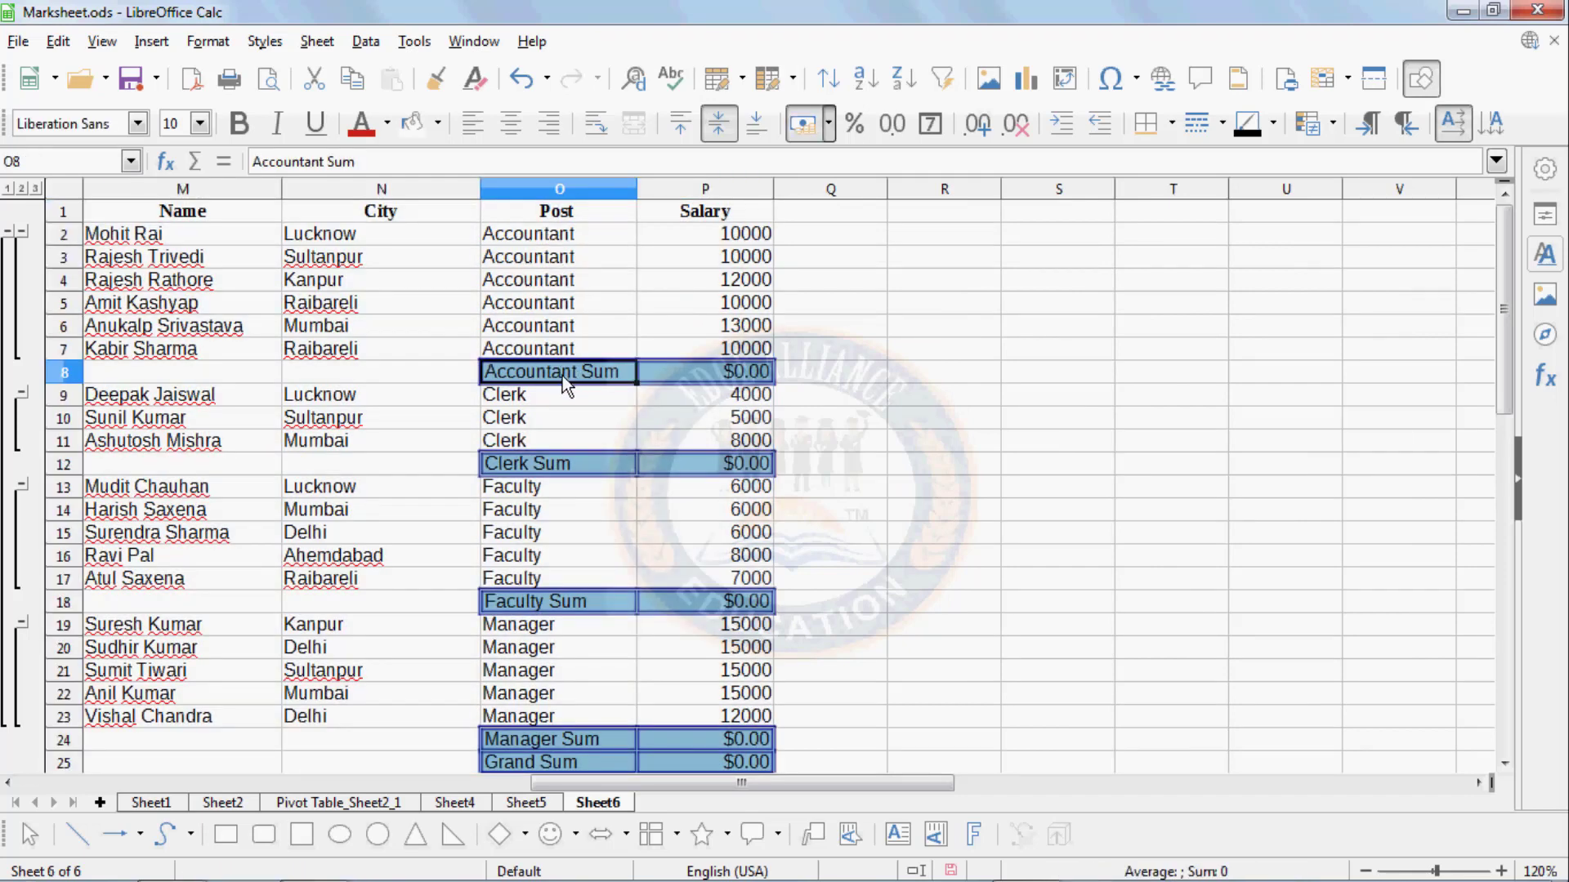
pyautogui.click(365, 41)
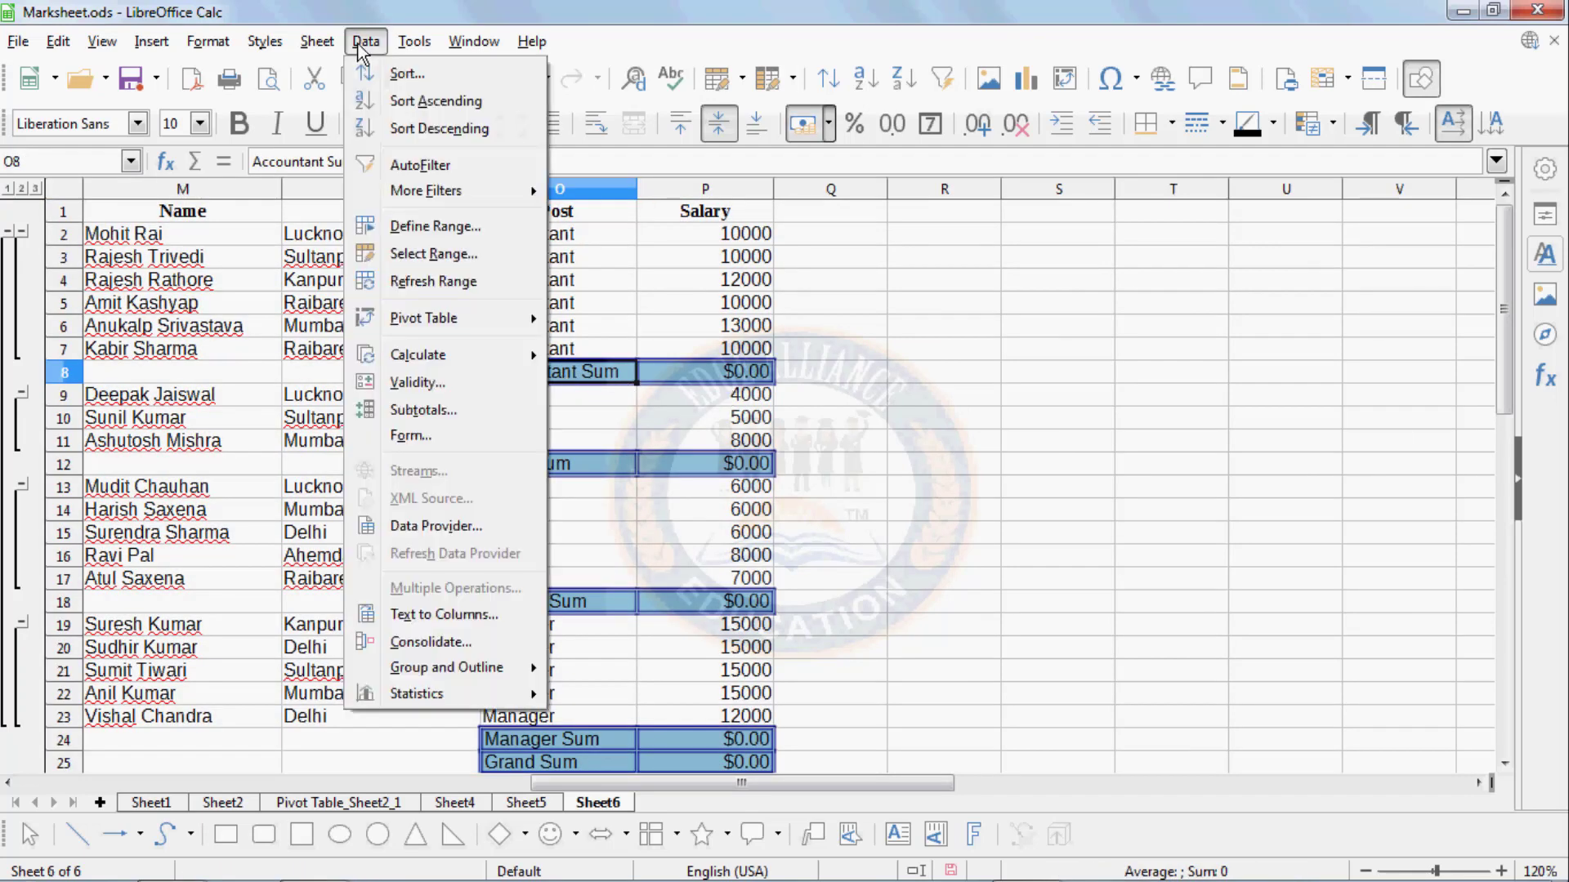
pyautogui.moveTo(412, 364)
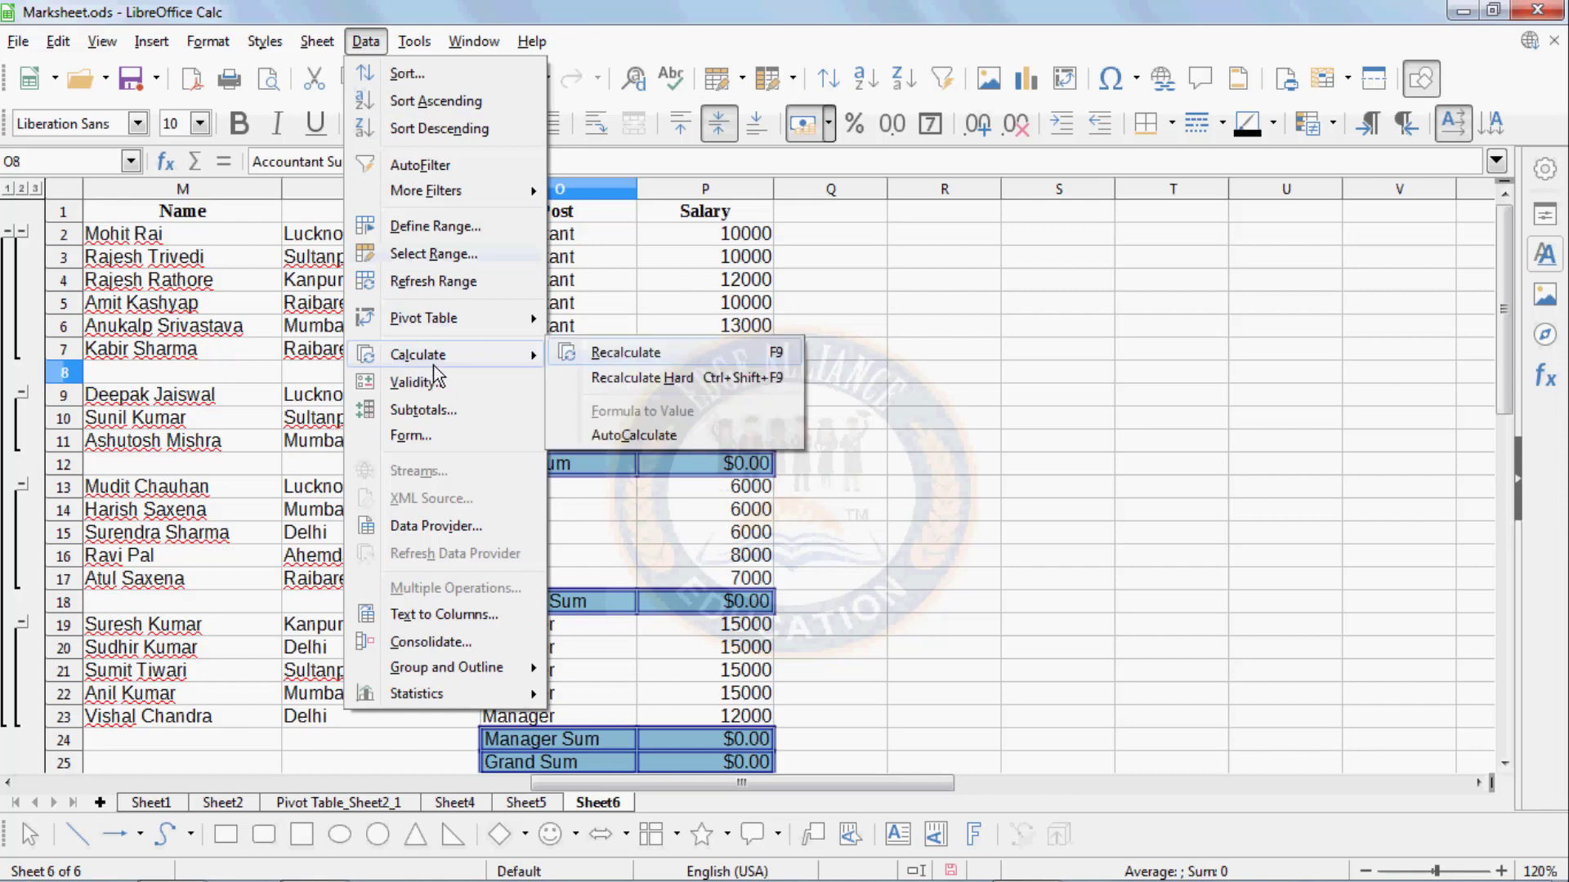
pyautogui.click(602, 437)
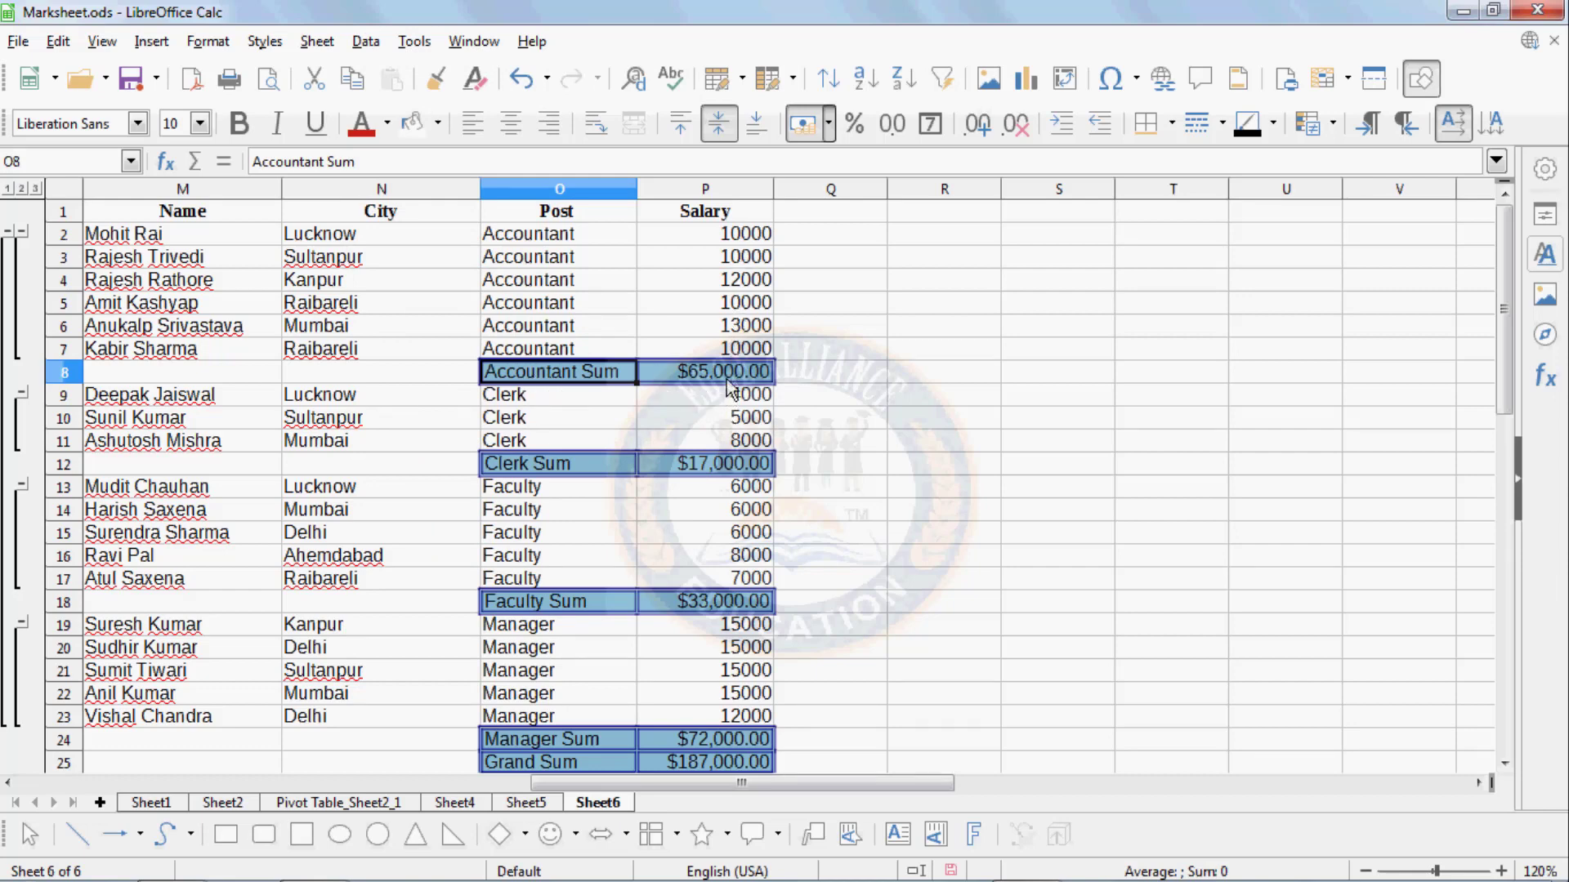
pyautogui.scroll(-2, 686, 445)
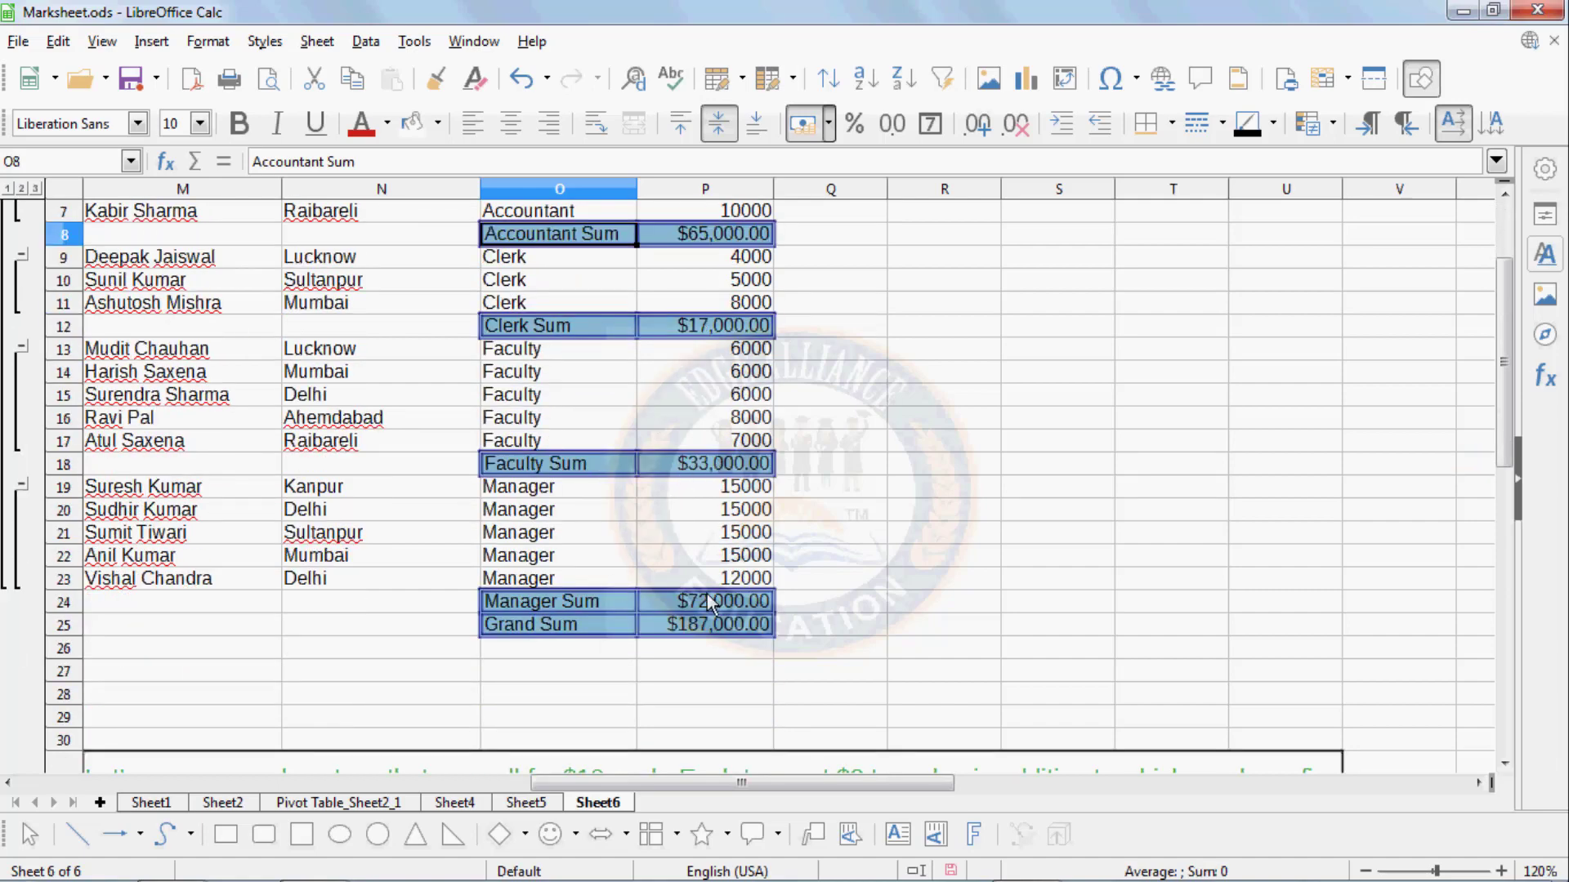
pyautogui.scroll(2, 703, 590)
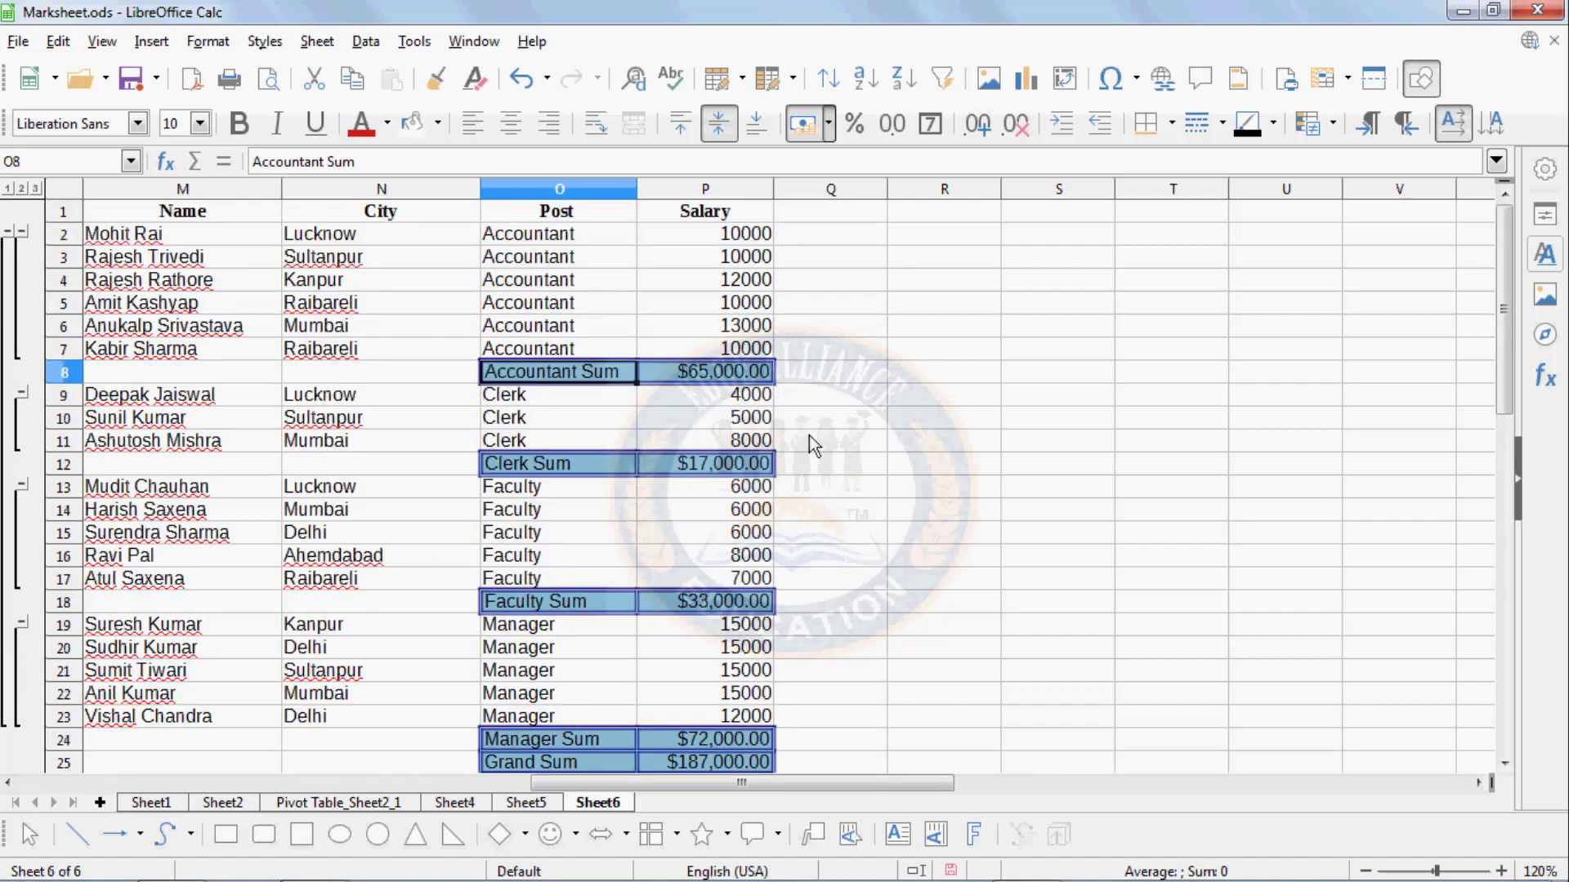
pyautogui.scroll(-3, 799, 557)
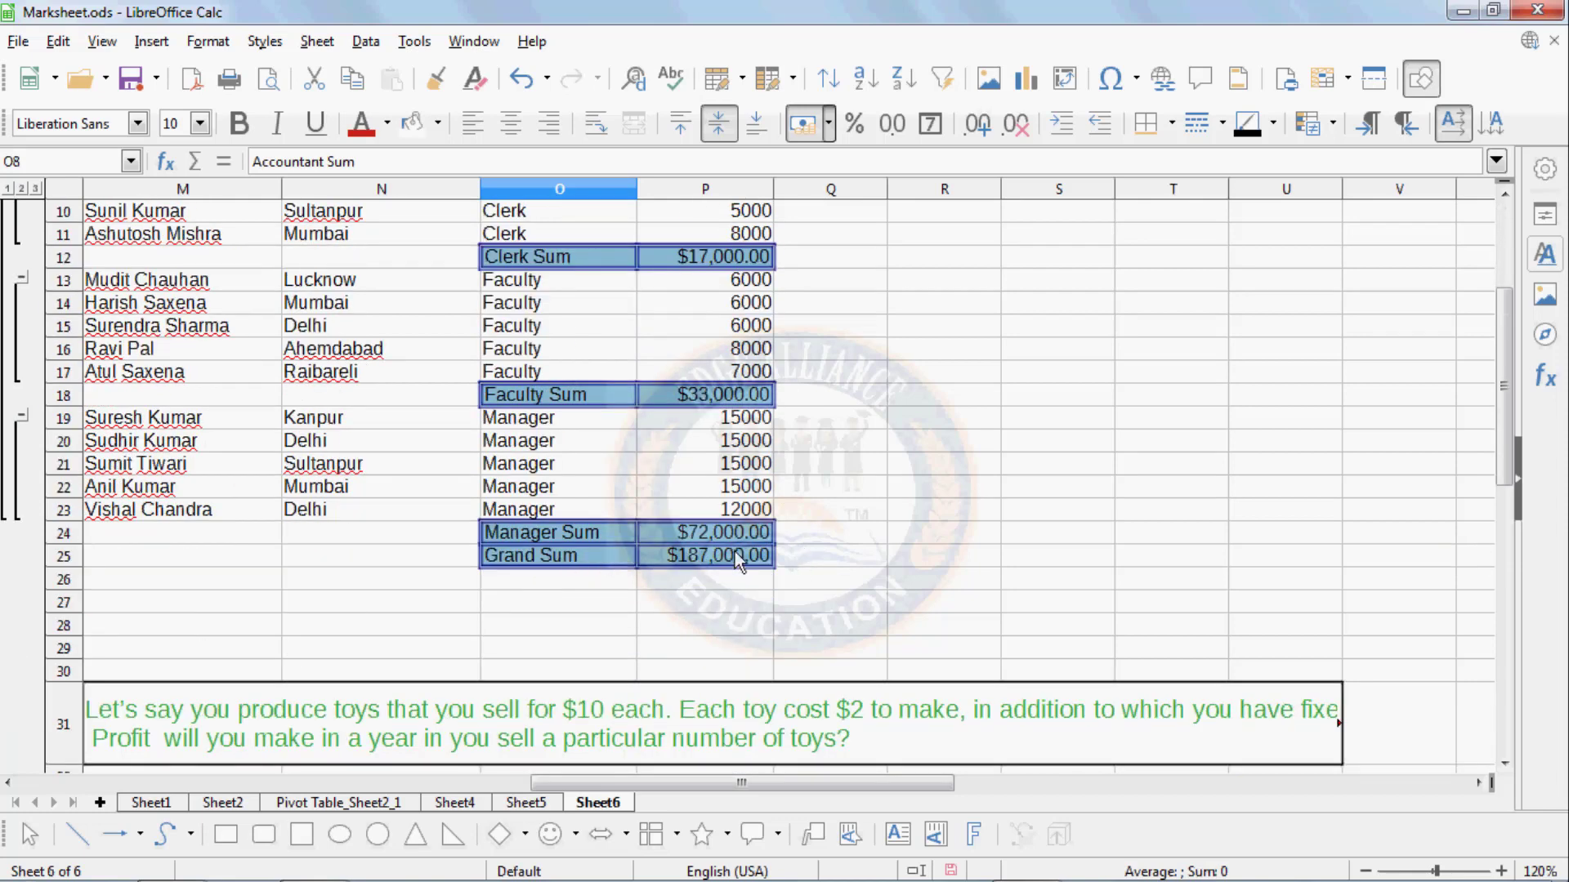
# - Remove the subtotals from the employee table on Sheet6
pyautogui.scroll(3, 734, 551)
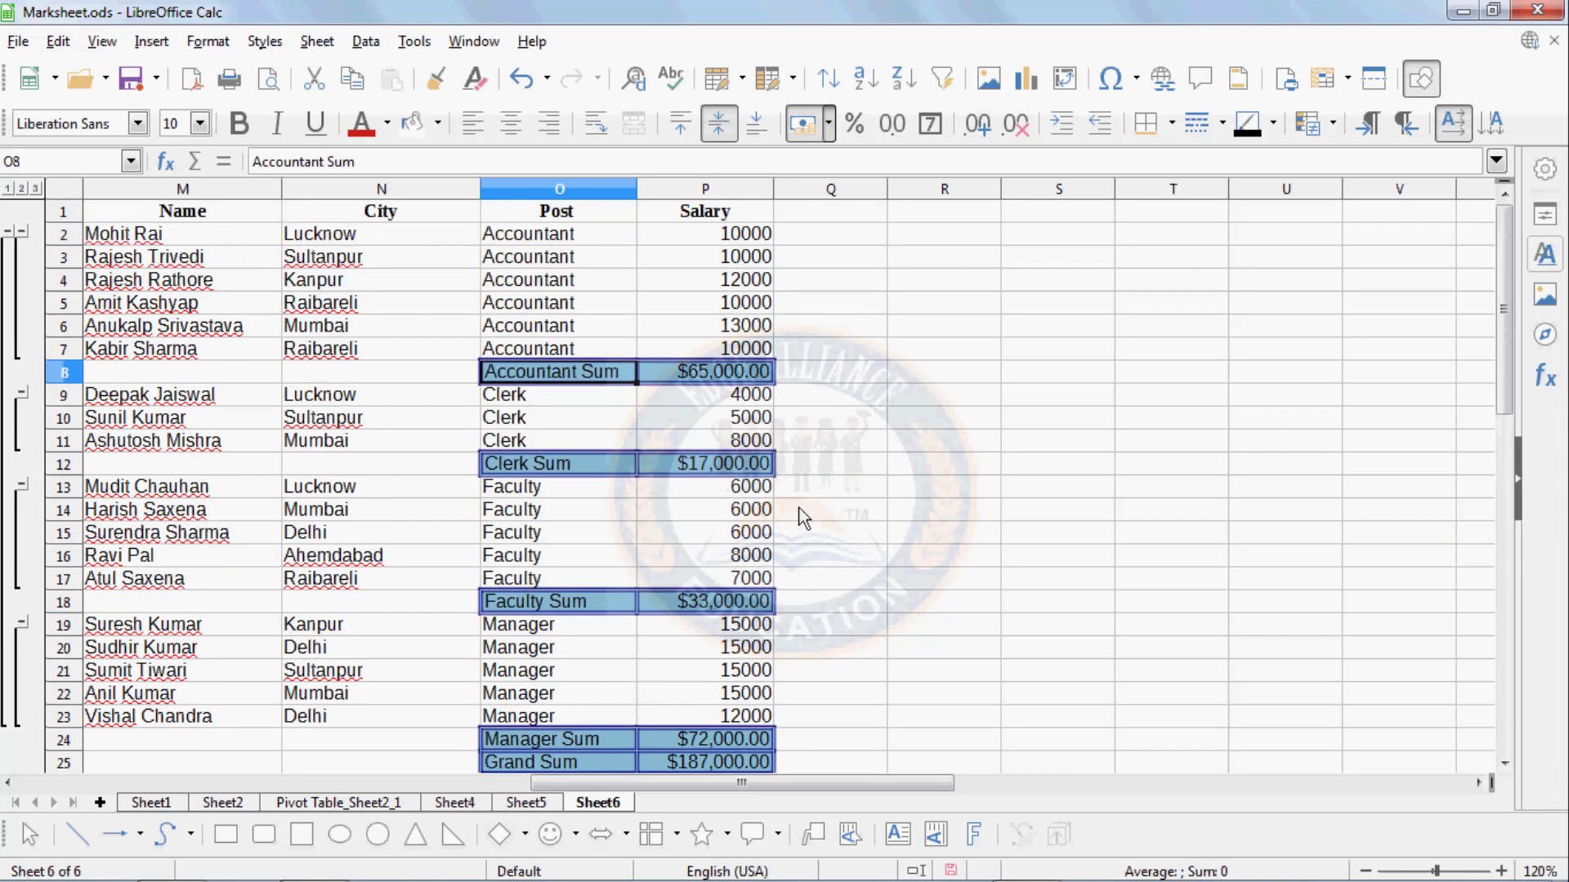
pyautogui.click(363, 43)
pyautogui.click(413, 415)
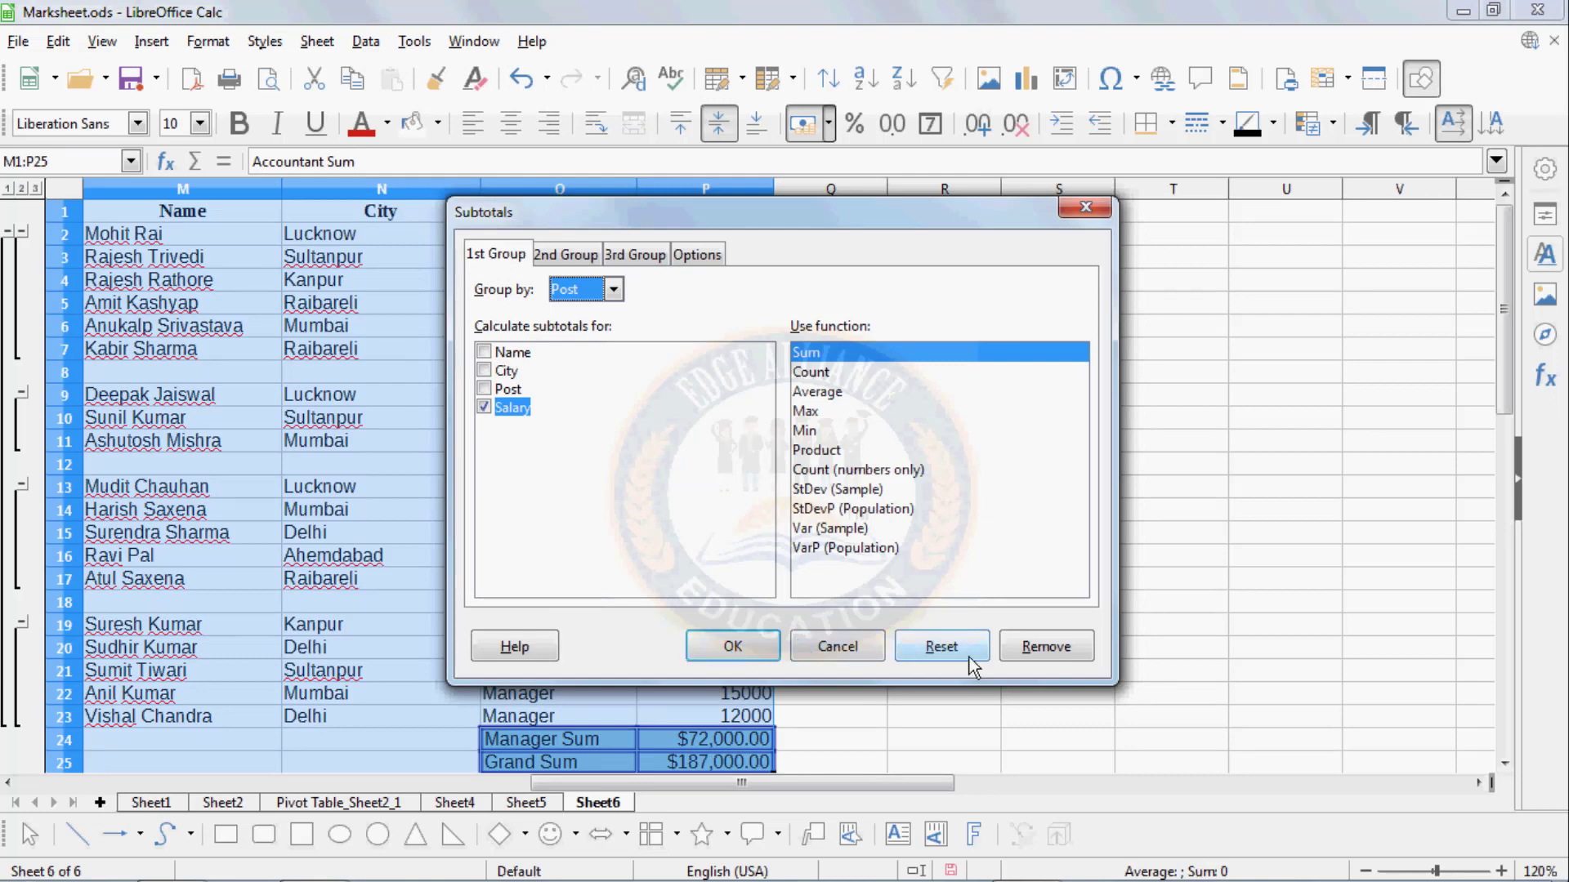
pyautogui.click(1036, 645)
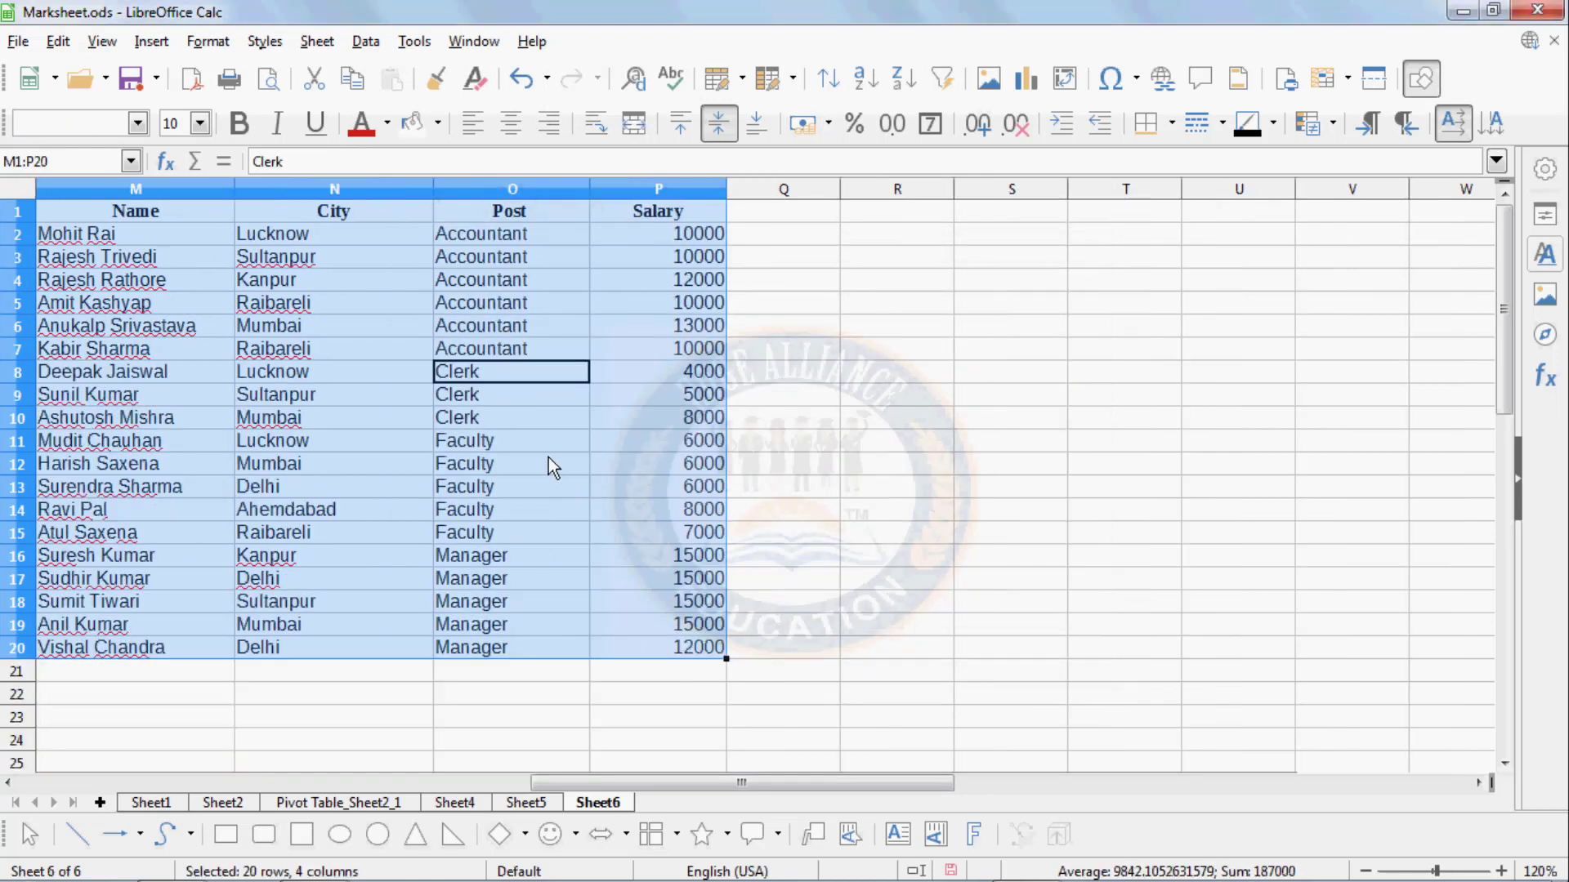
pyautogui.click(549, 459)
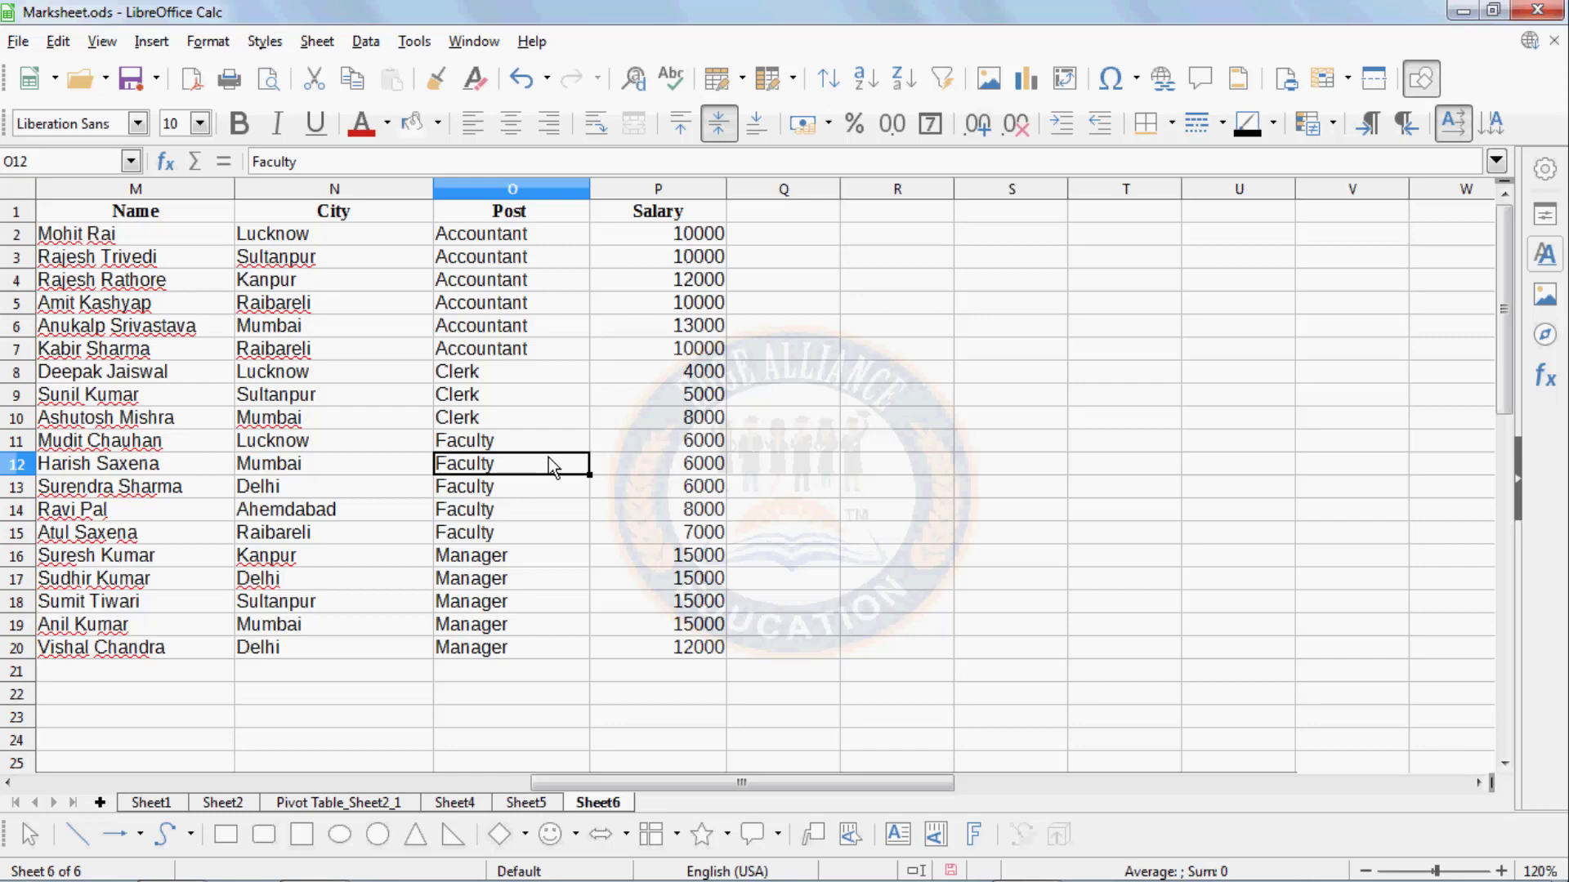
# - Open a data form for the employee table M1:P20
pyautogui.click(364, 42)
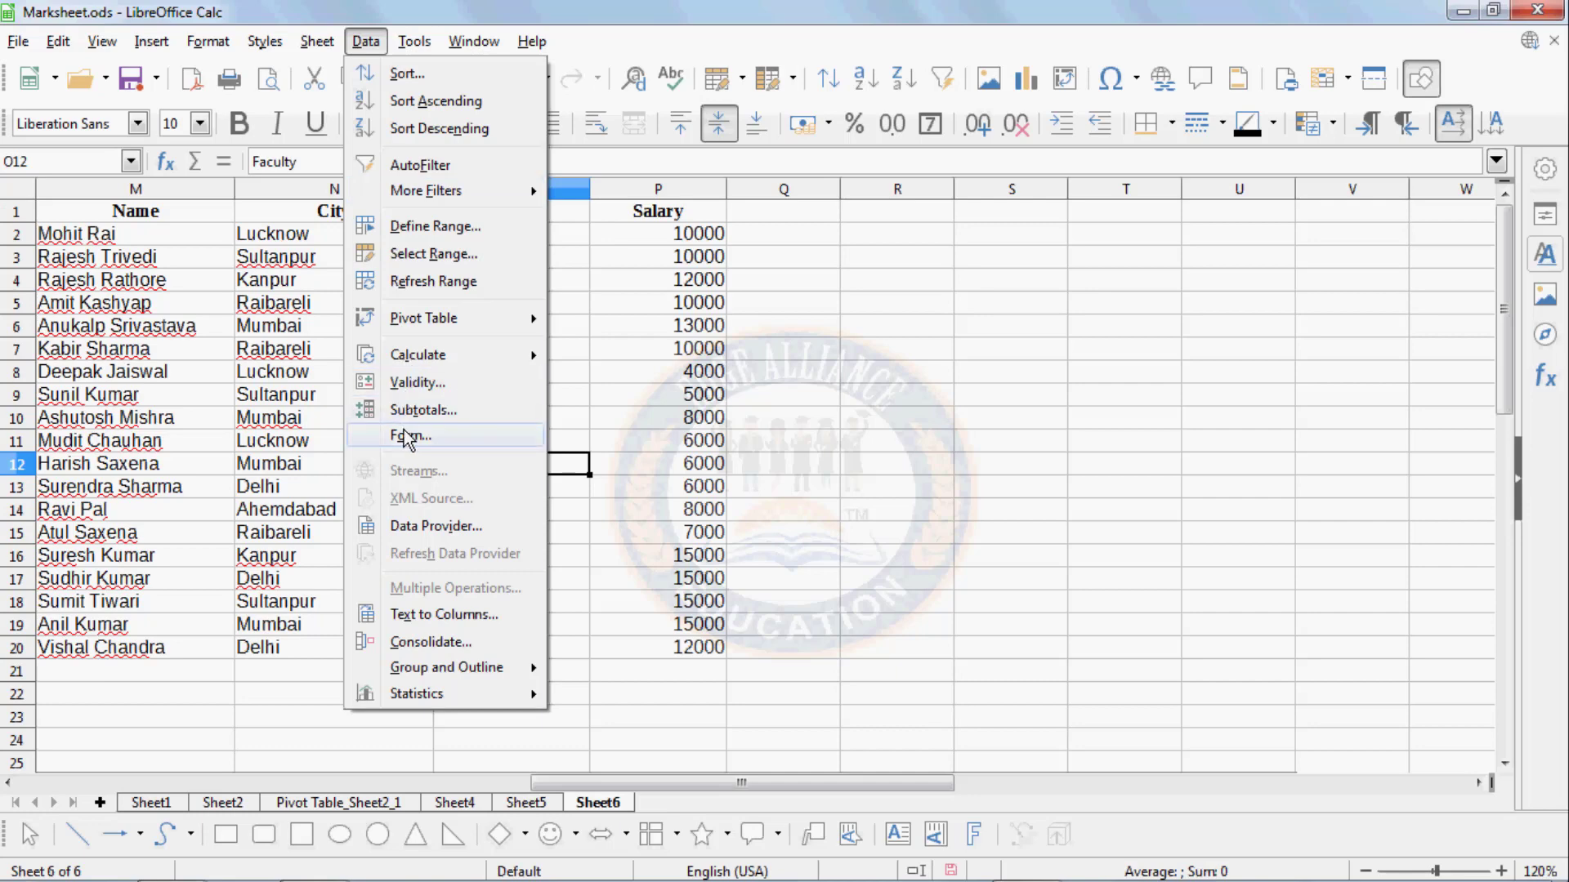
pyautogui.click(312, 463)
pyautogui.moveTo(198, 210); pyautogui.dragTo(675, 663)
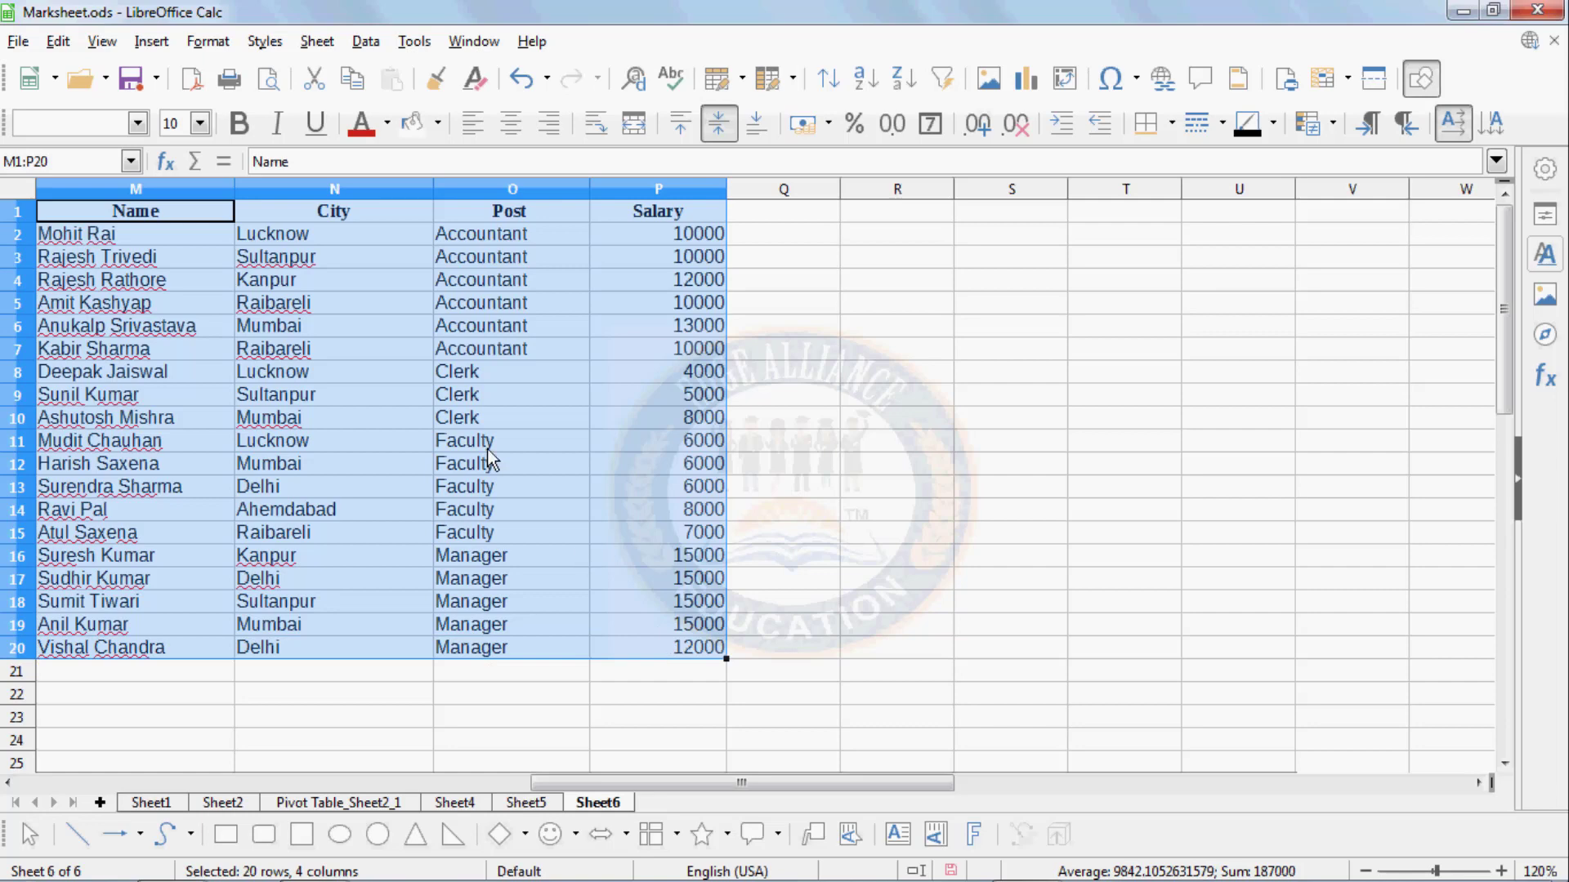
pyautogui.click(363, 42)
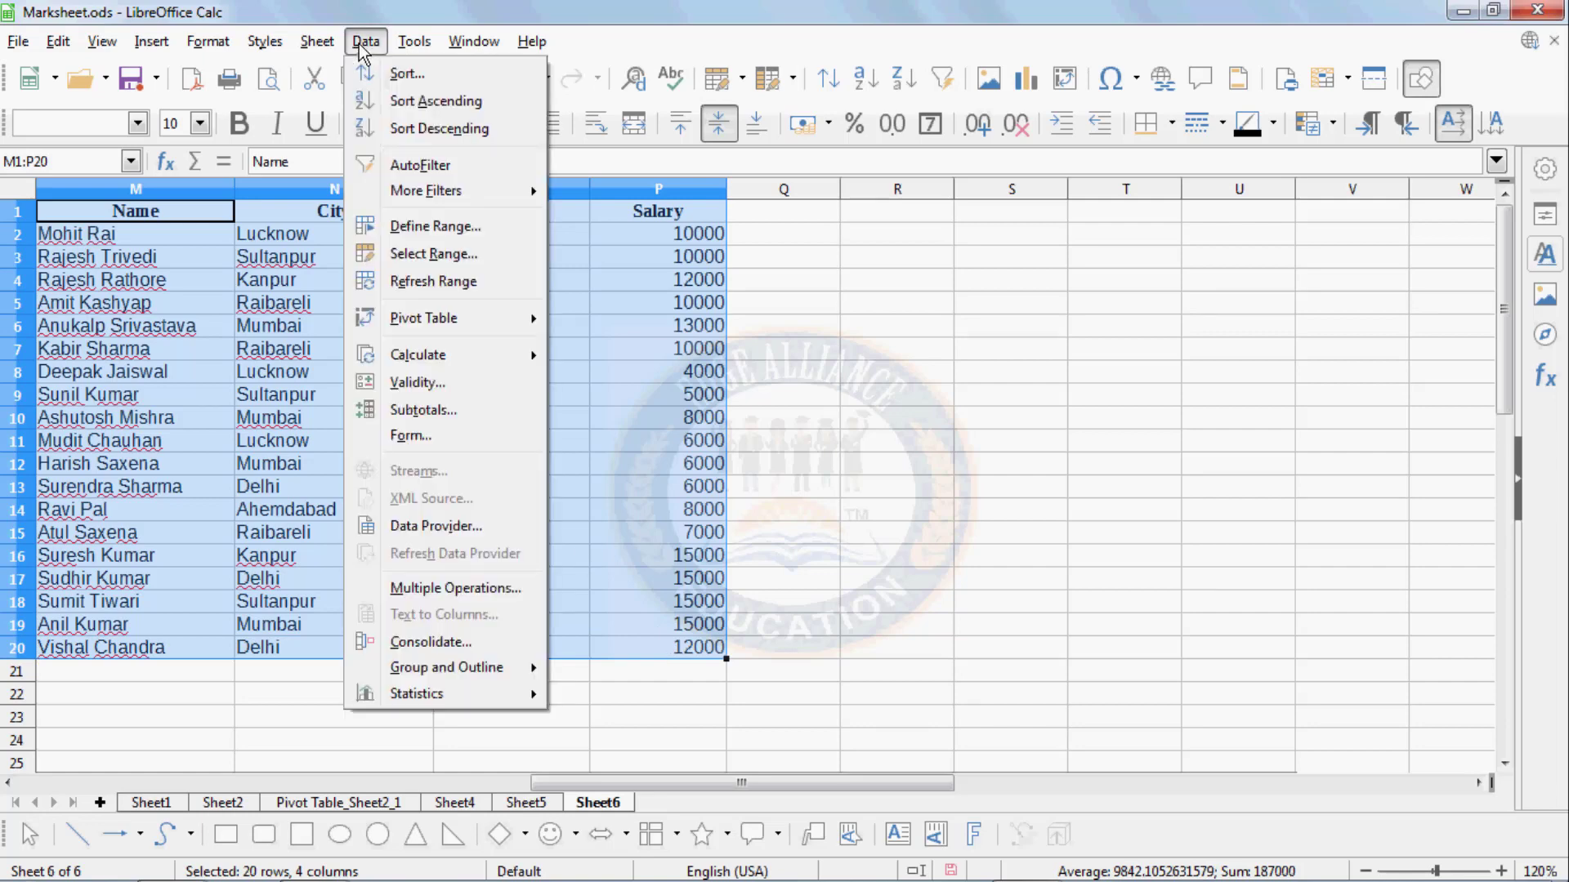
pyautogui.click(412, 435)
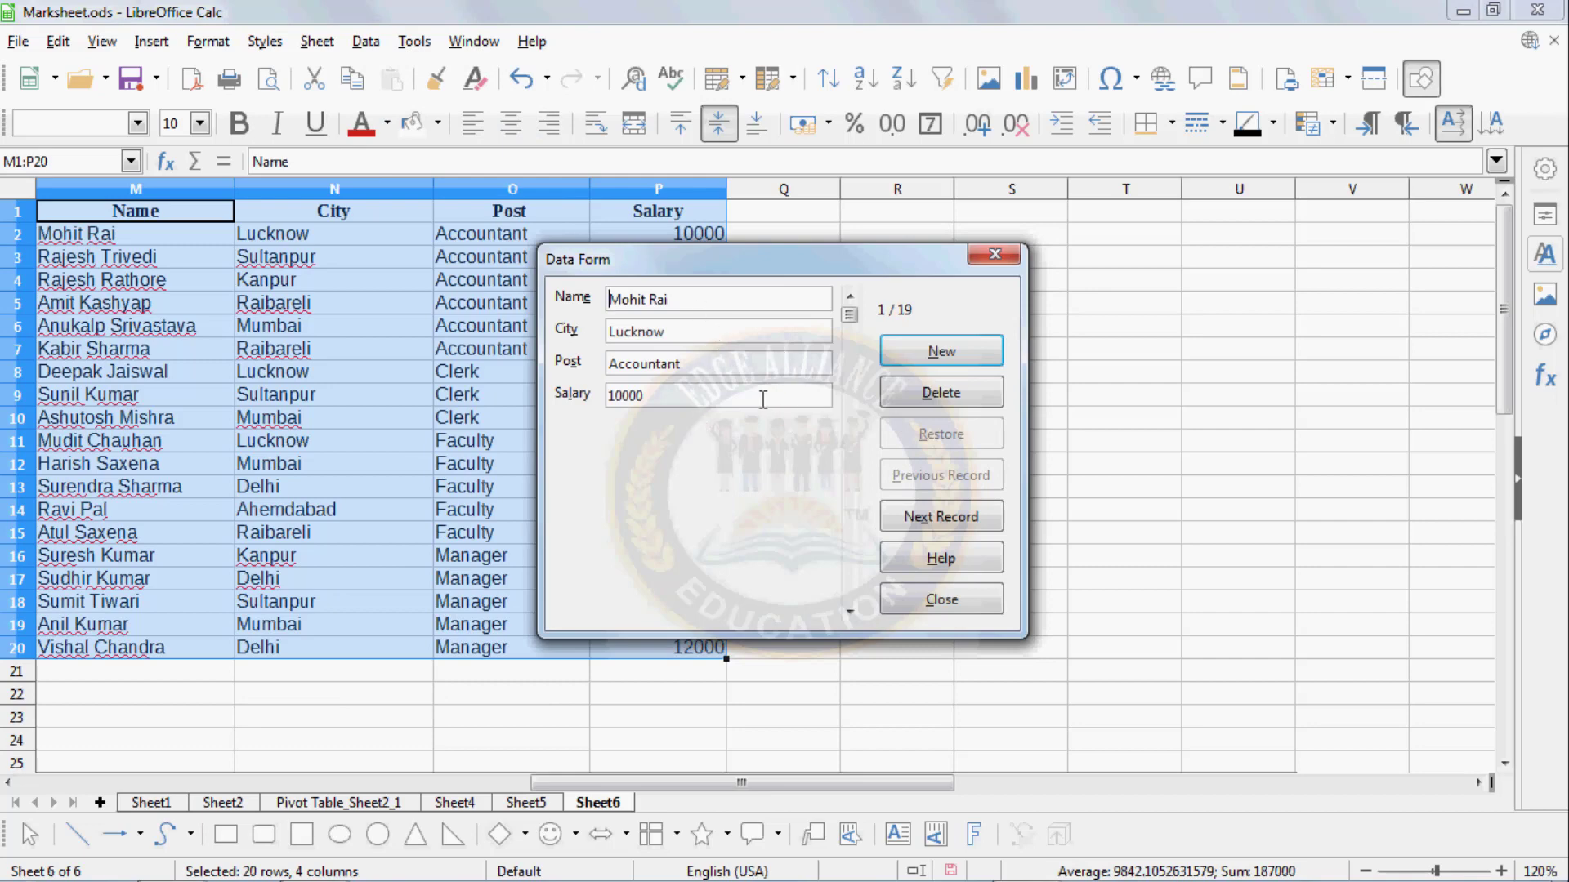
# - Go forward and back through the employee records in the data form and delete the third record
pyautogui.click(914, 520)
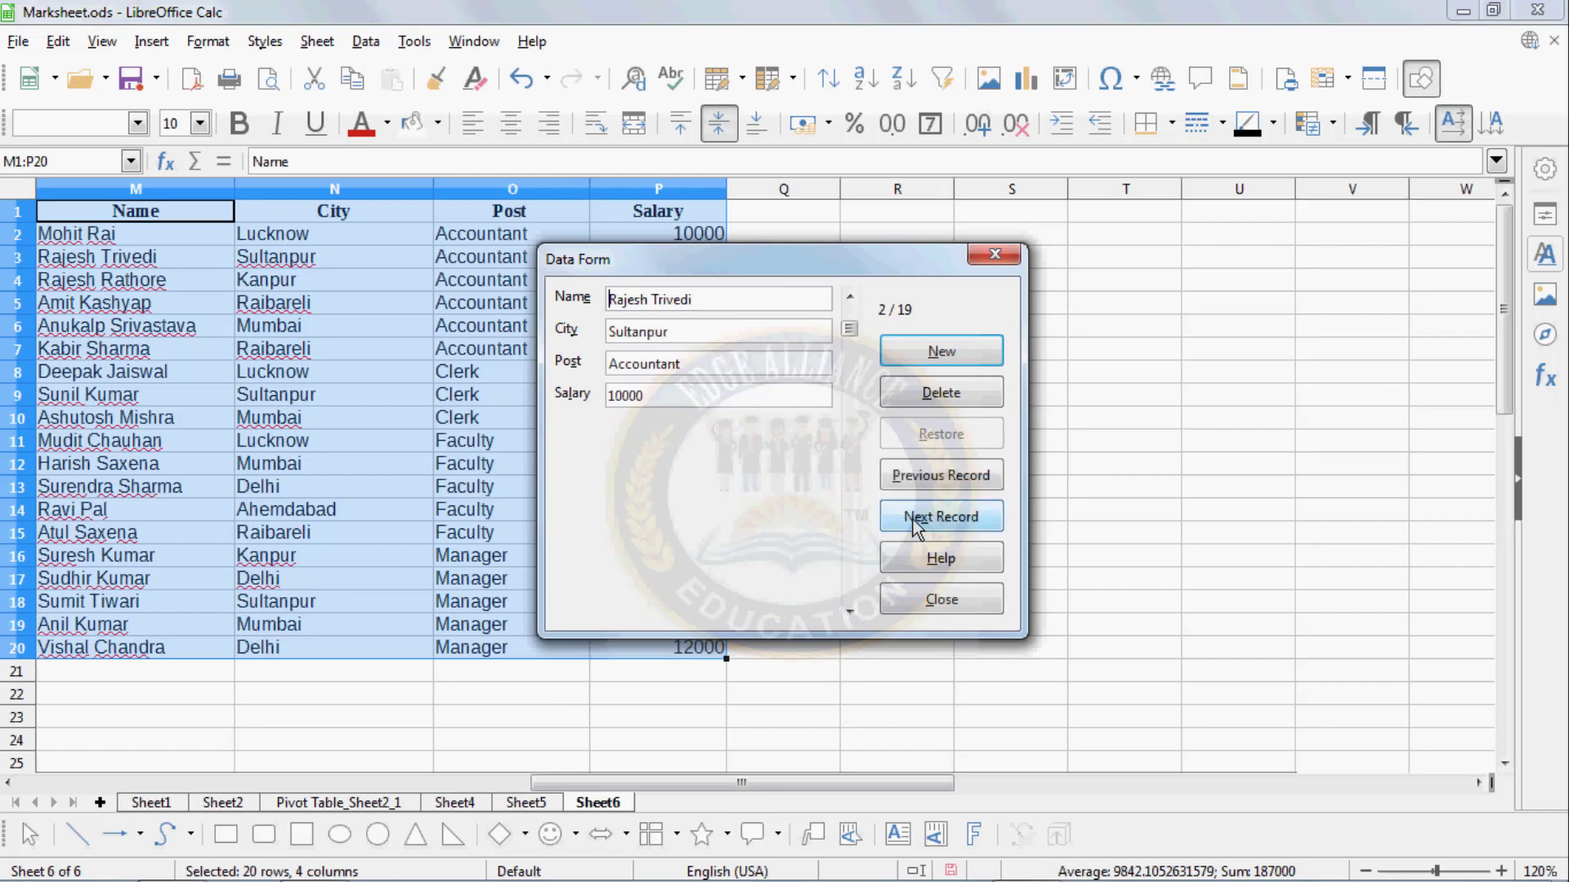
pyautogui.click(913, 519)
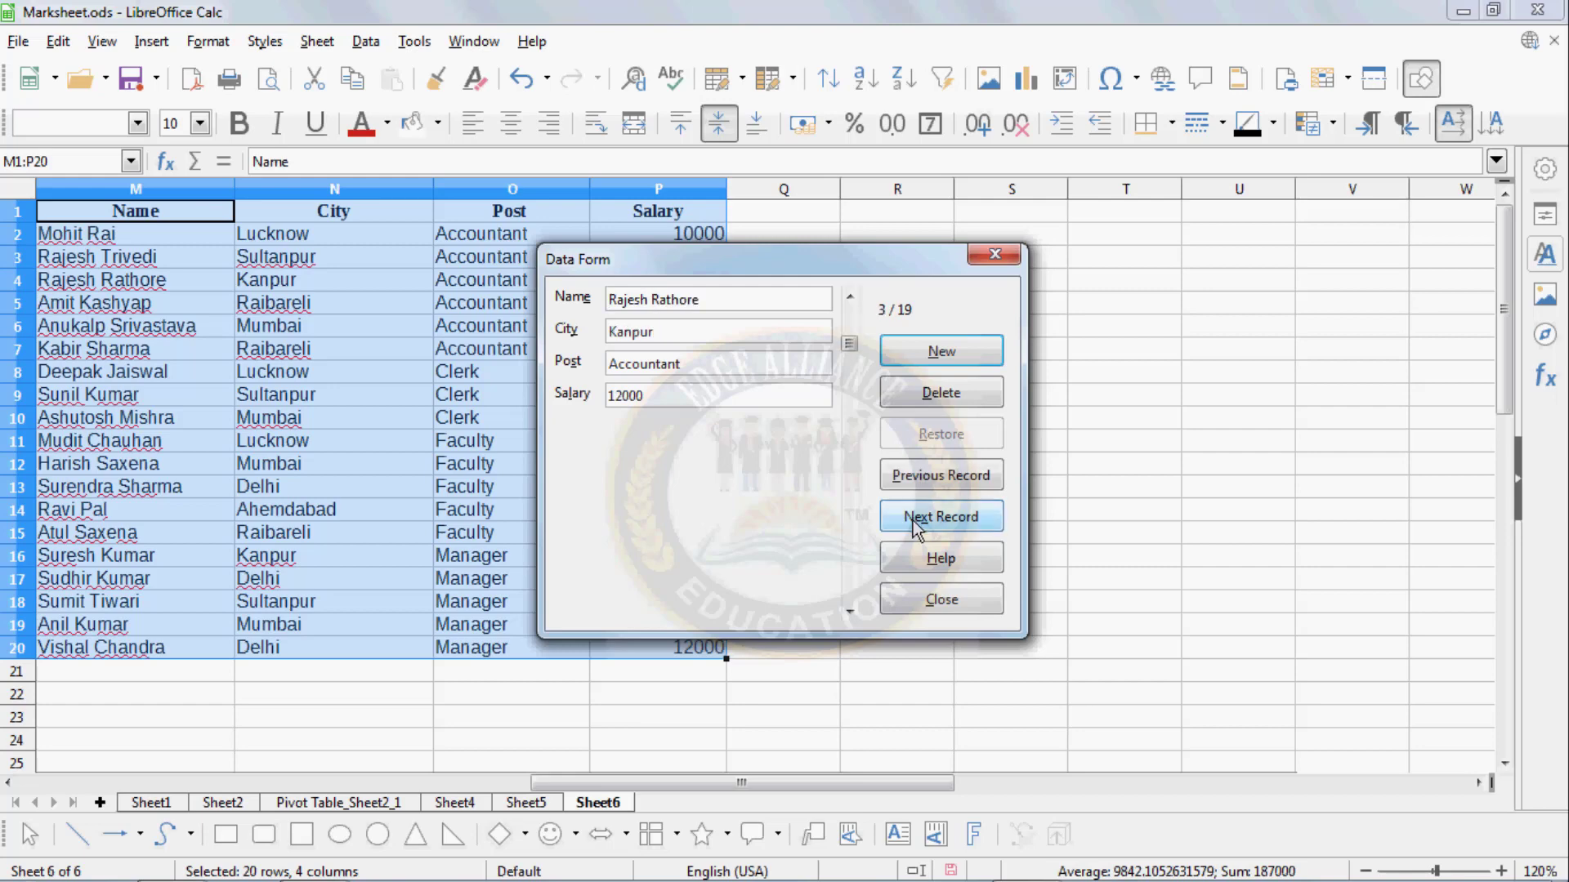
pyautogui.click(913, 521)
pyautogui.click(914, 521)
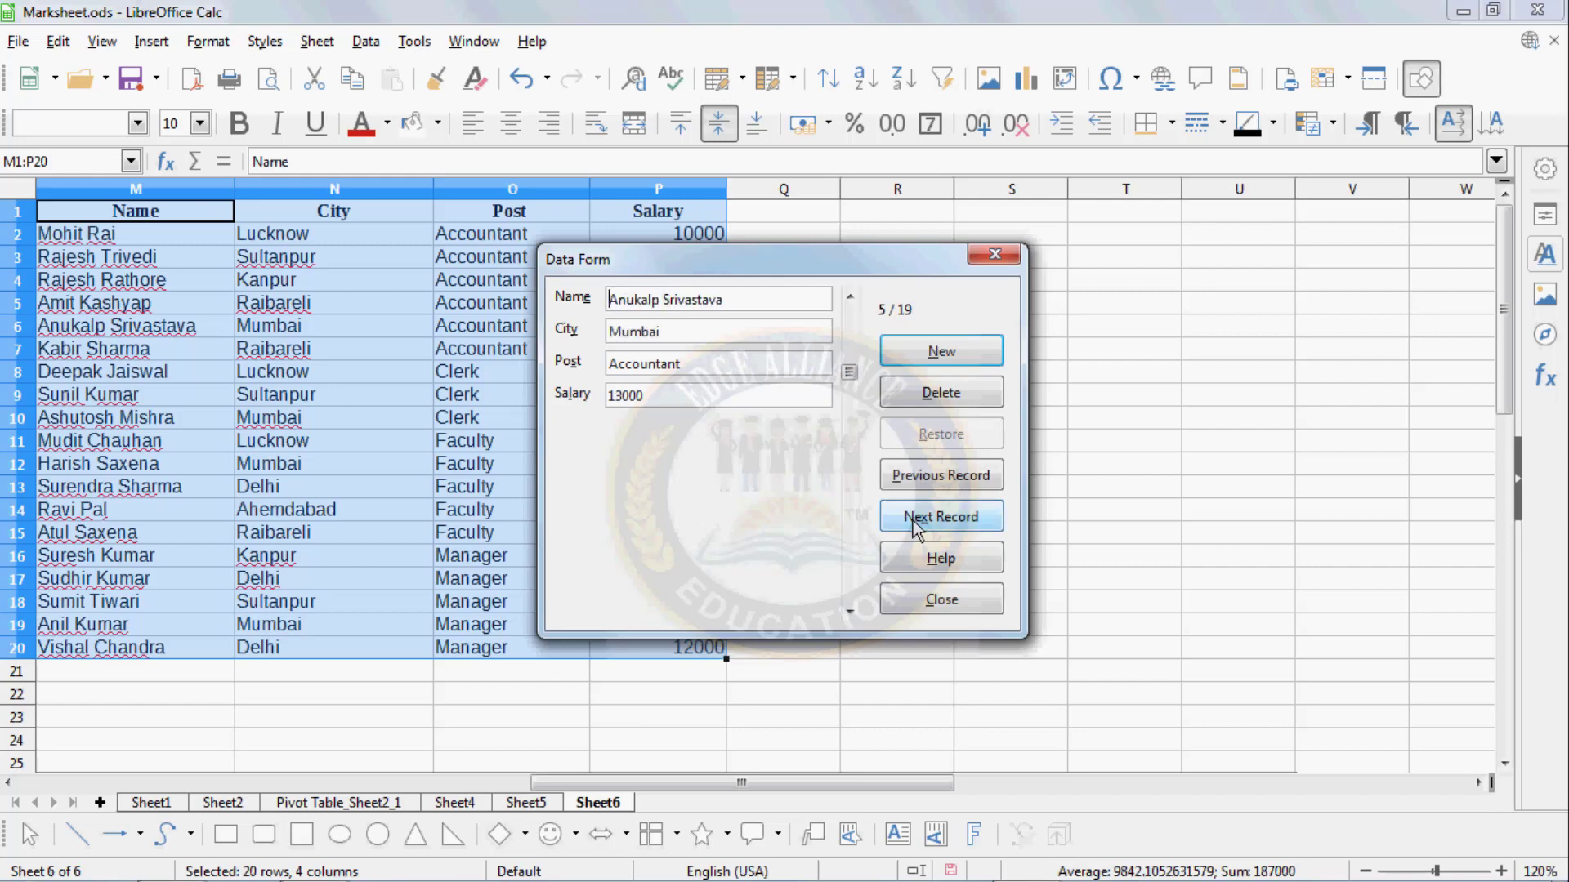
pyautogui.click(913, 472)
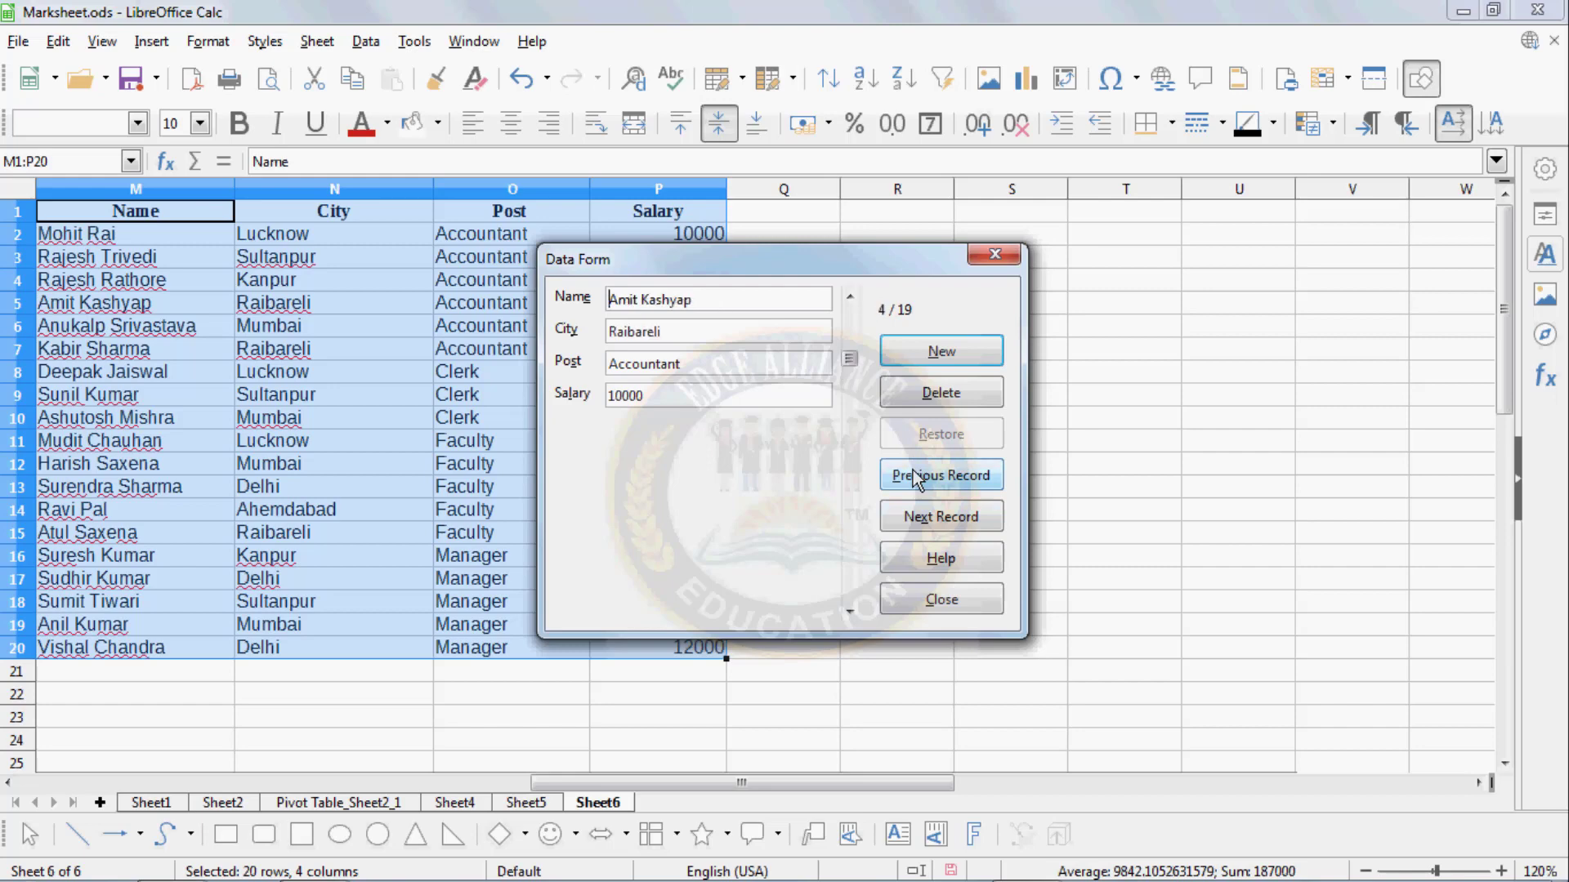
pyautogui.click(915, 478)
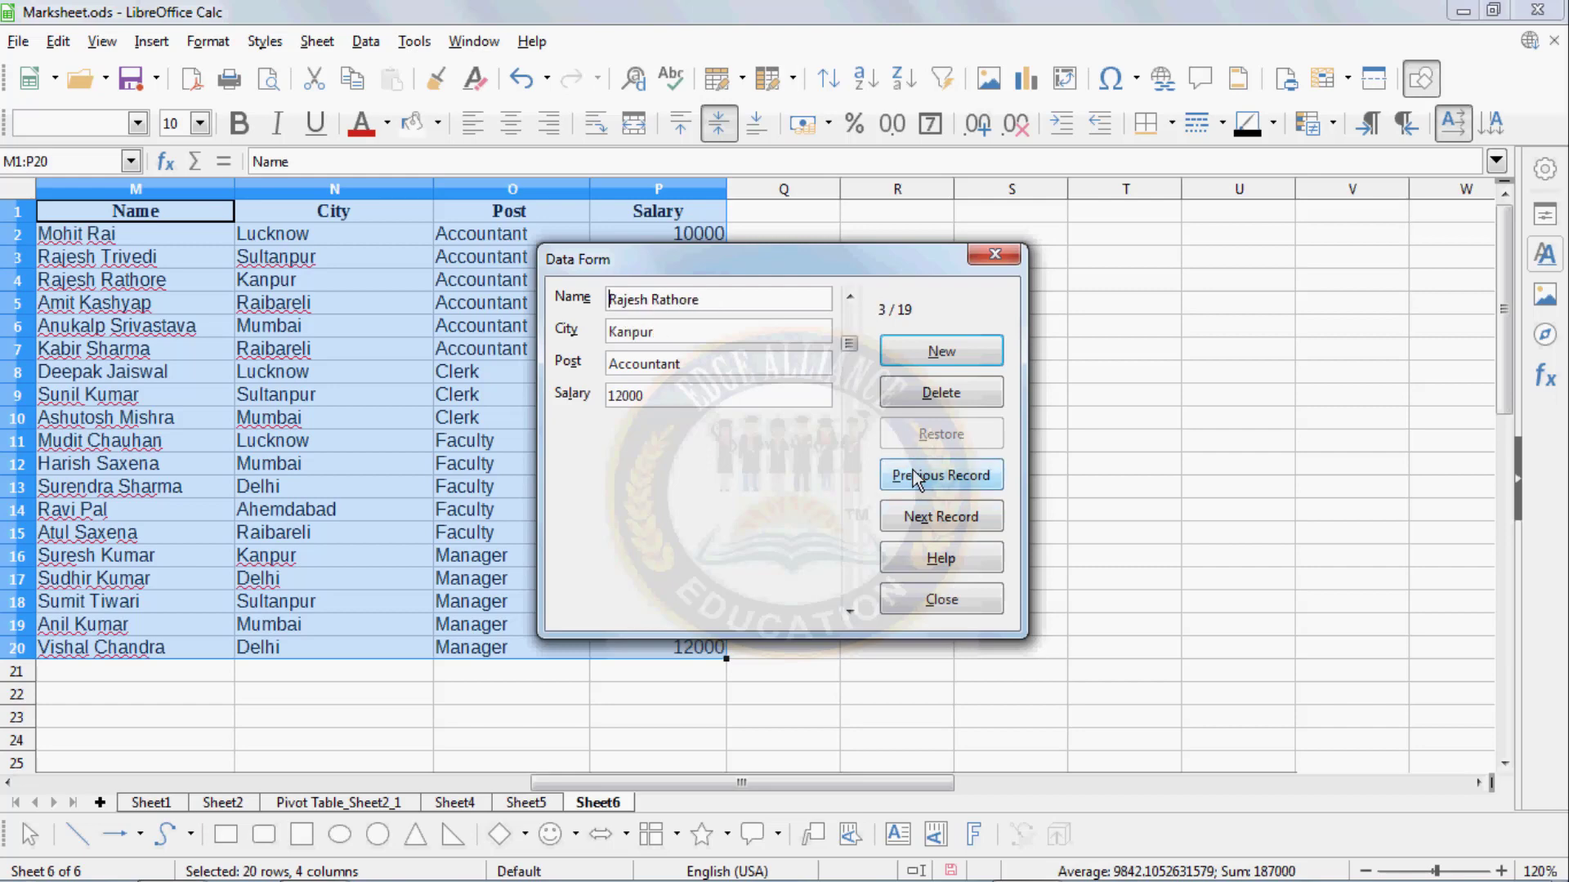
pyautogui.click(938, 398)
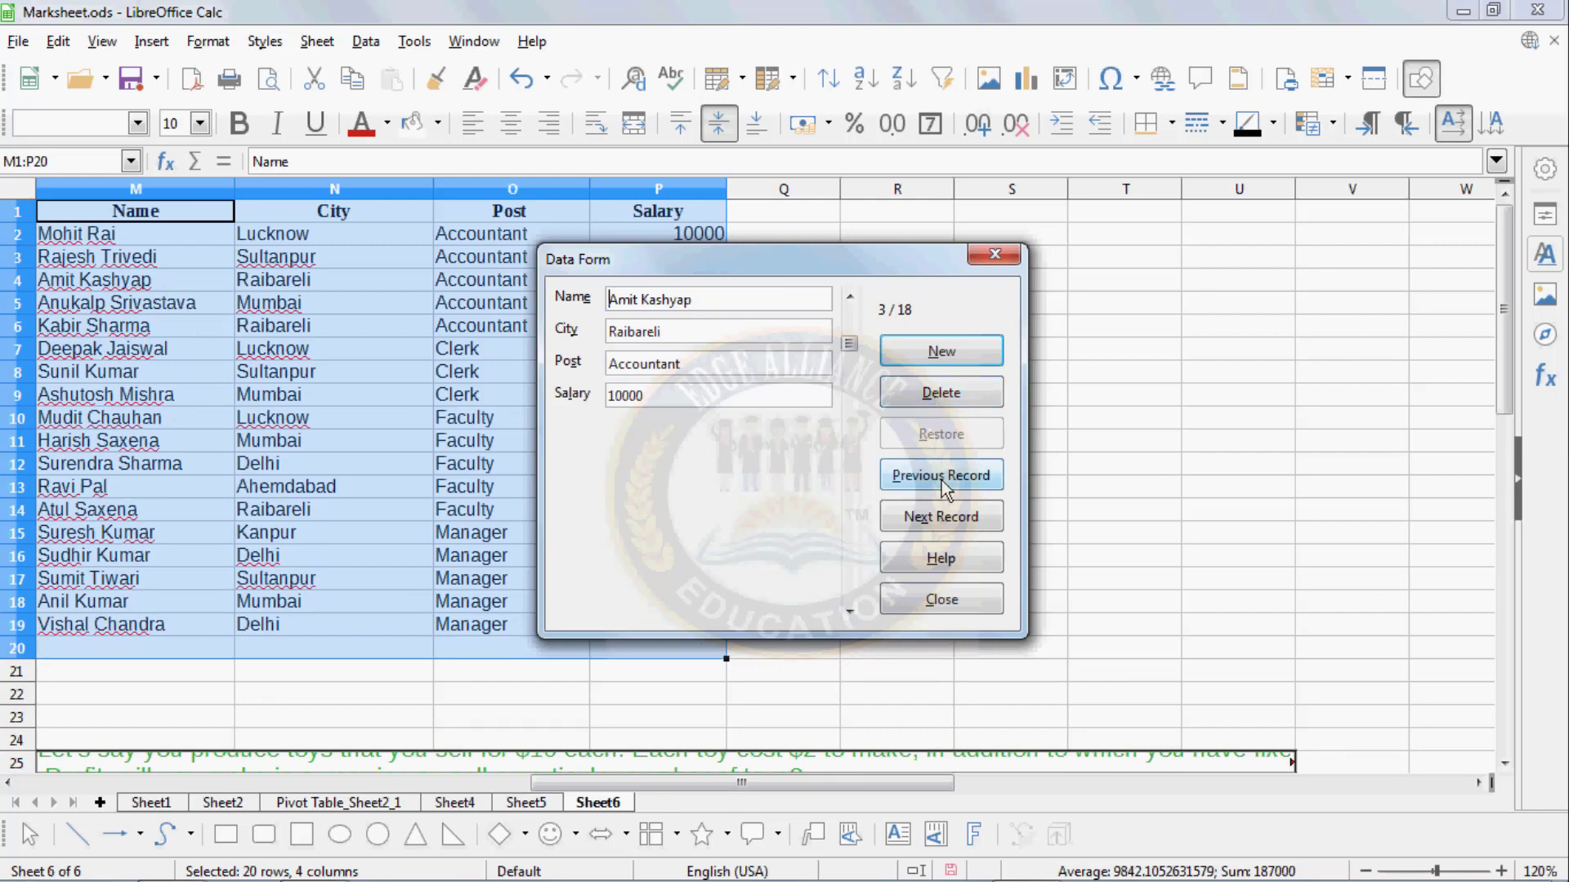
# - Start a new record in the data form with the employee's full name and the city Lucknow
pyautogui.click(942, 351)
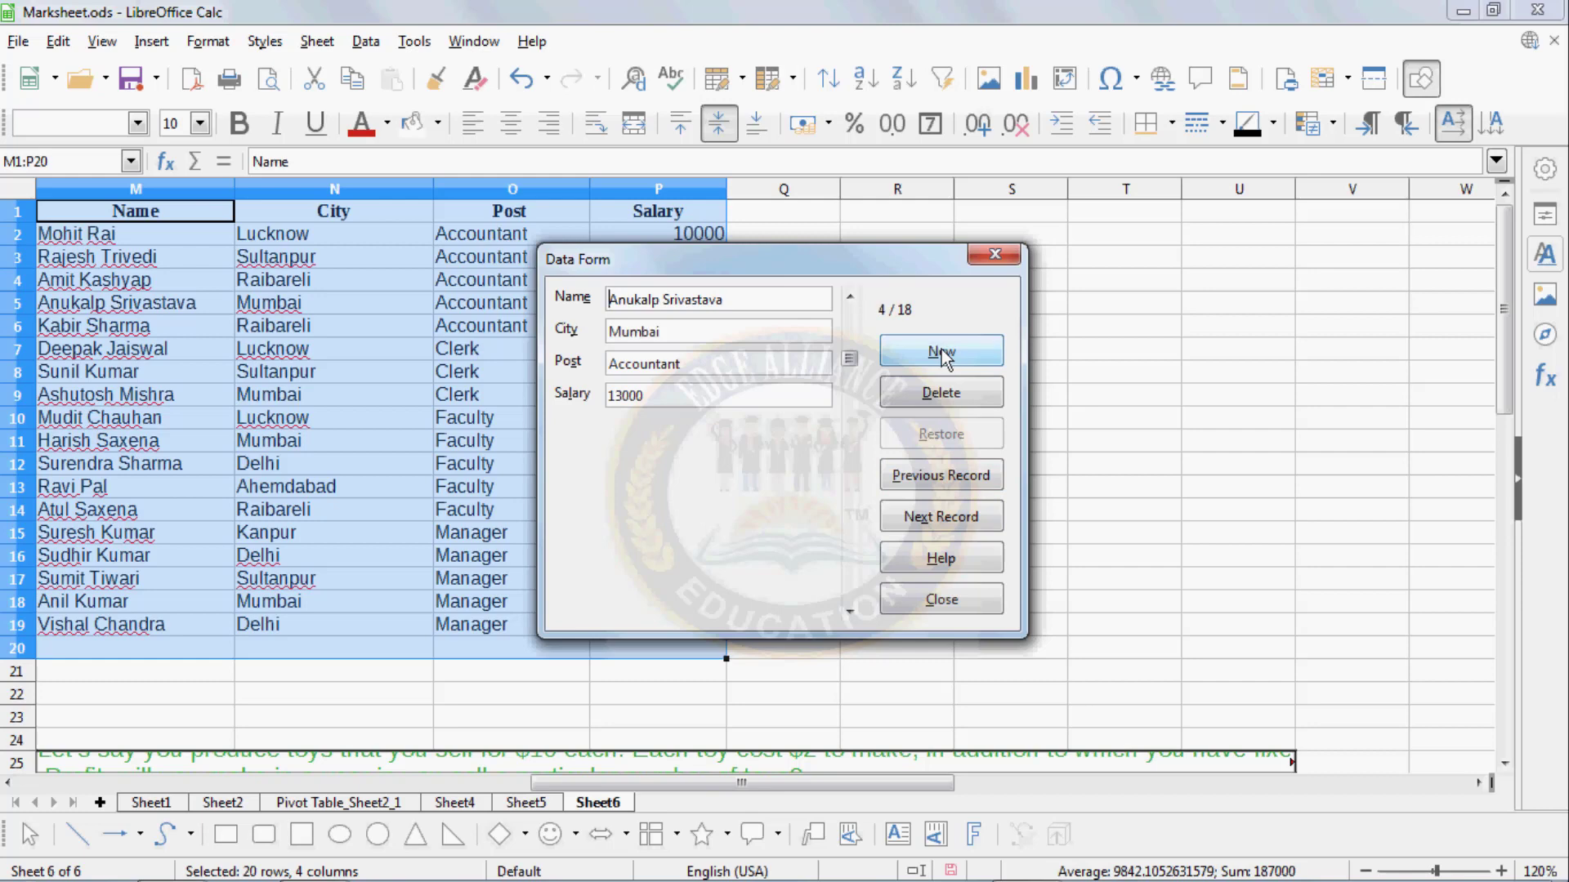
pyautogui.moveTo(850, 361); pyautogui.dragTo(851, 605)
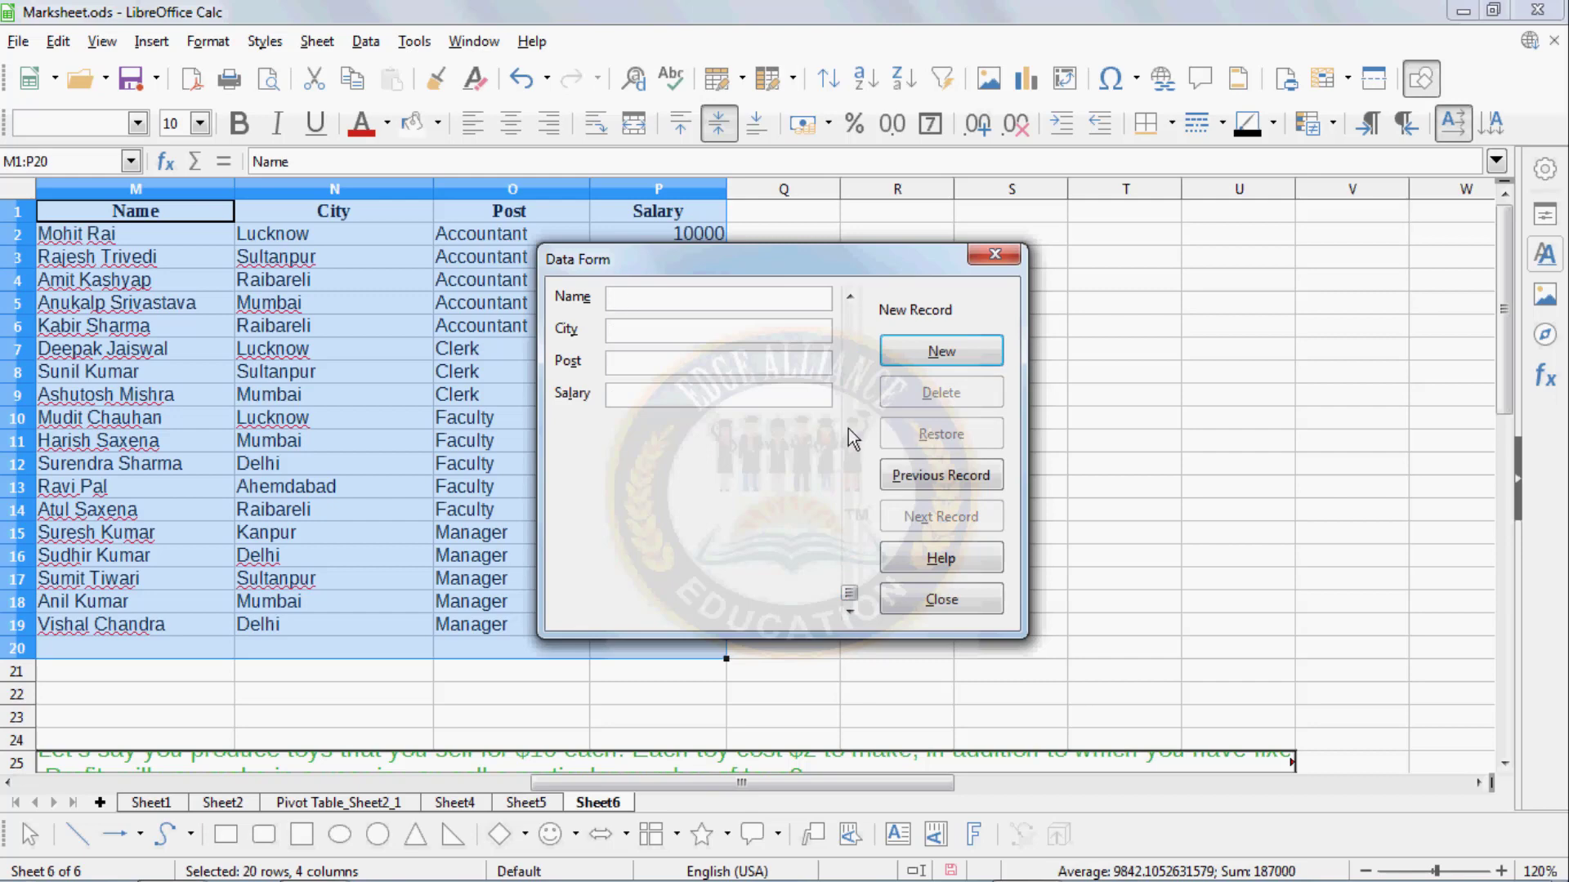
pyautogui.write('D')
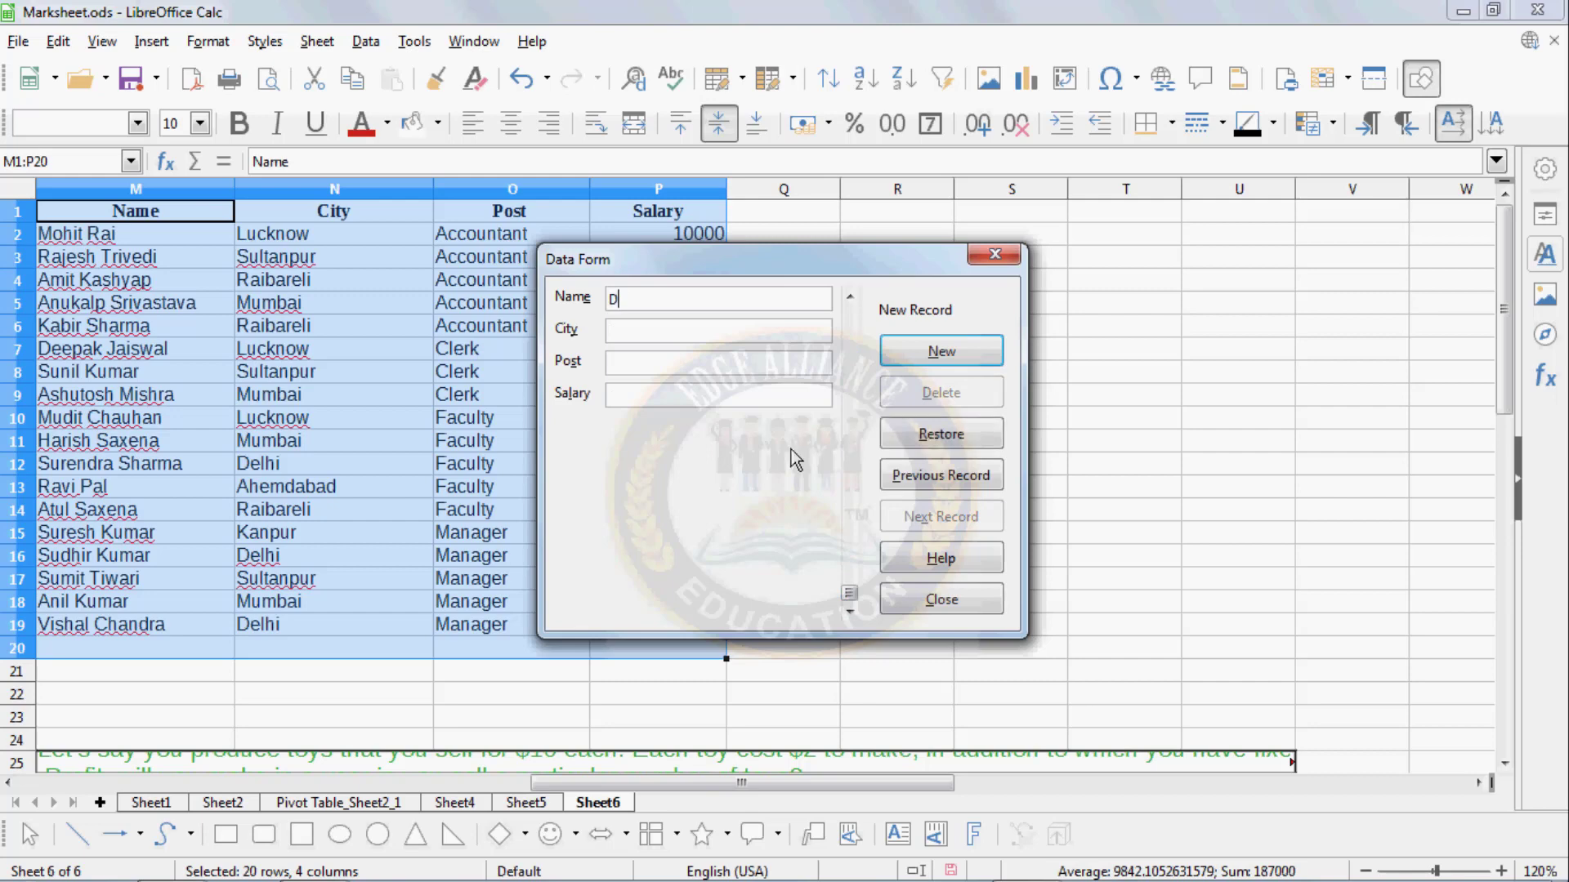
pyautogui.press('BackSpace')
pyautogui.write('Akshat Vyas')
pyautogui.click(725, 331)
pyautogui.write('Lucknow')
# - Set the new record's Post to Faculty and Salary to 15000, add it to the table and close the form
pyautogui.write('A')
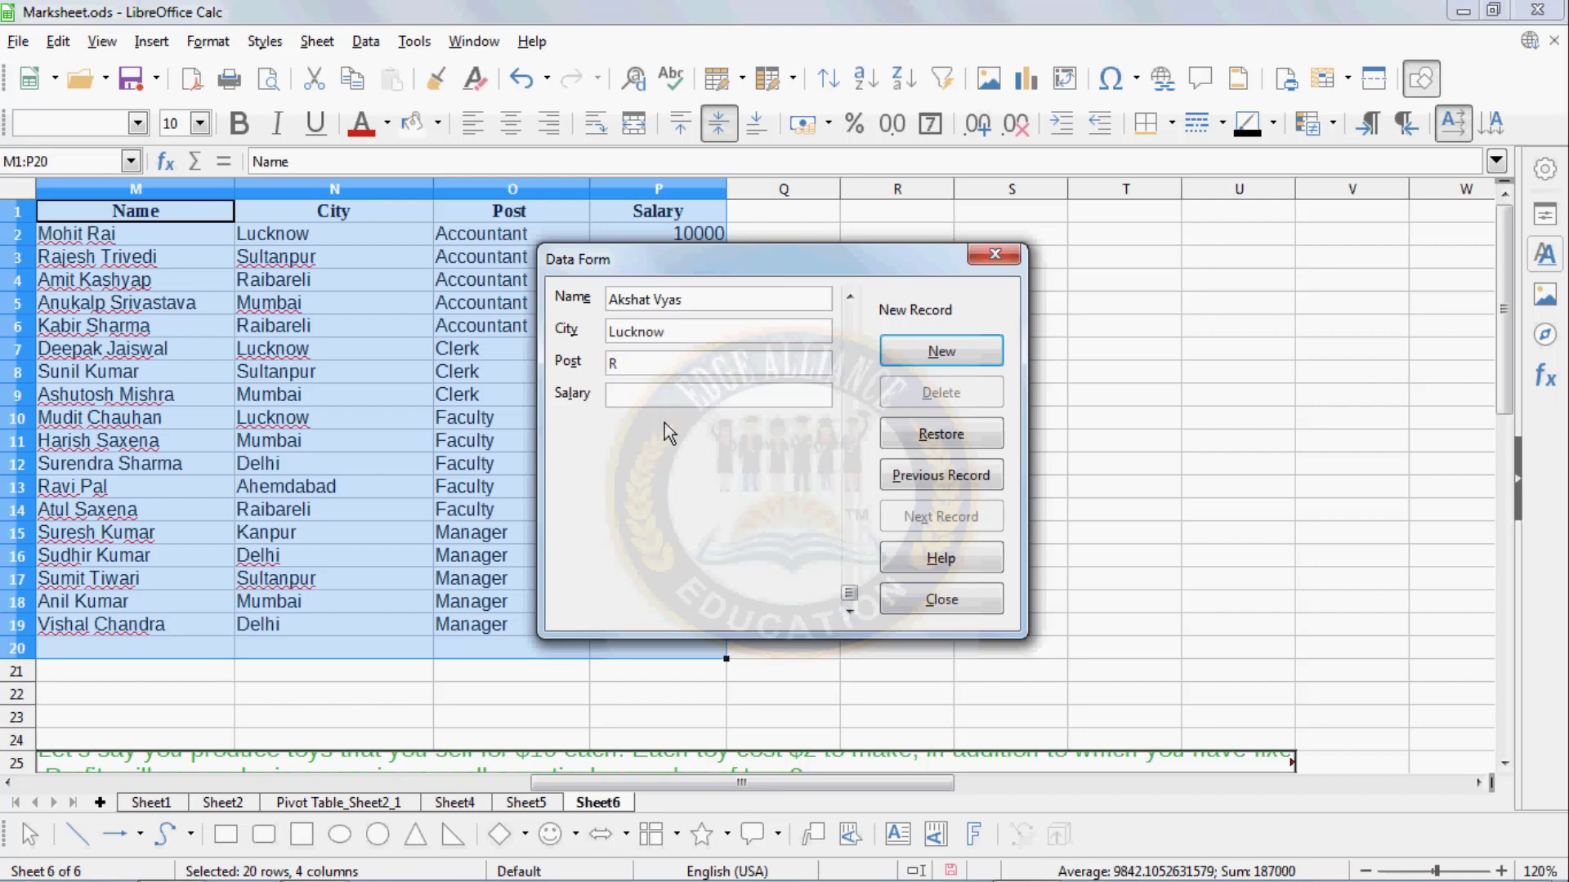
pyautogui.press('BackSpace')
pyautogui.write('Faculty')
pyautogui.click(650, 388)
pyautogui.write('15000')
pyautogui.click(980, 351)
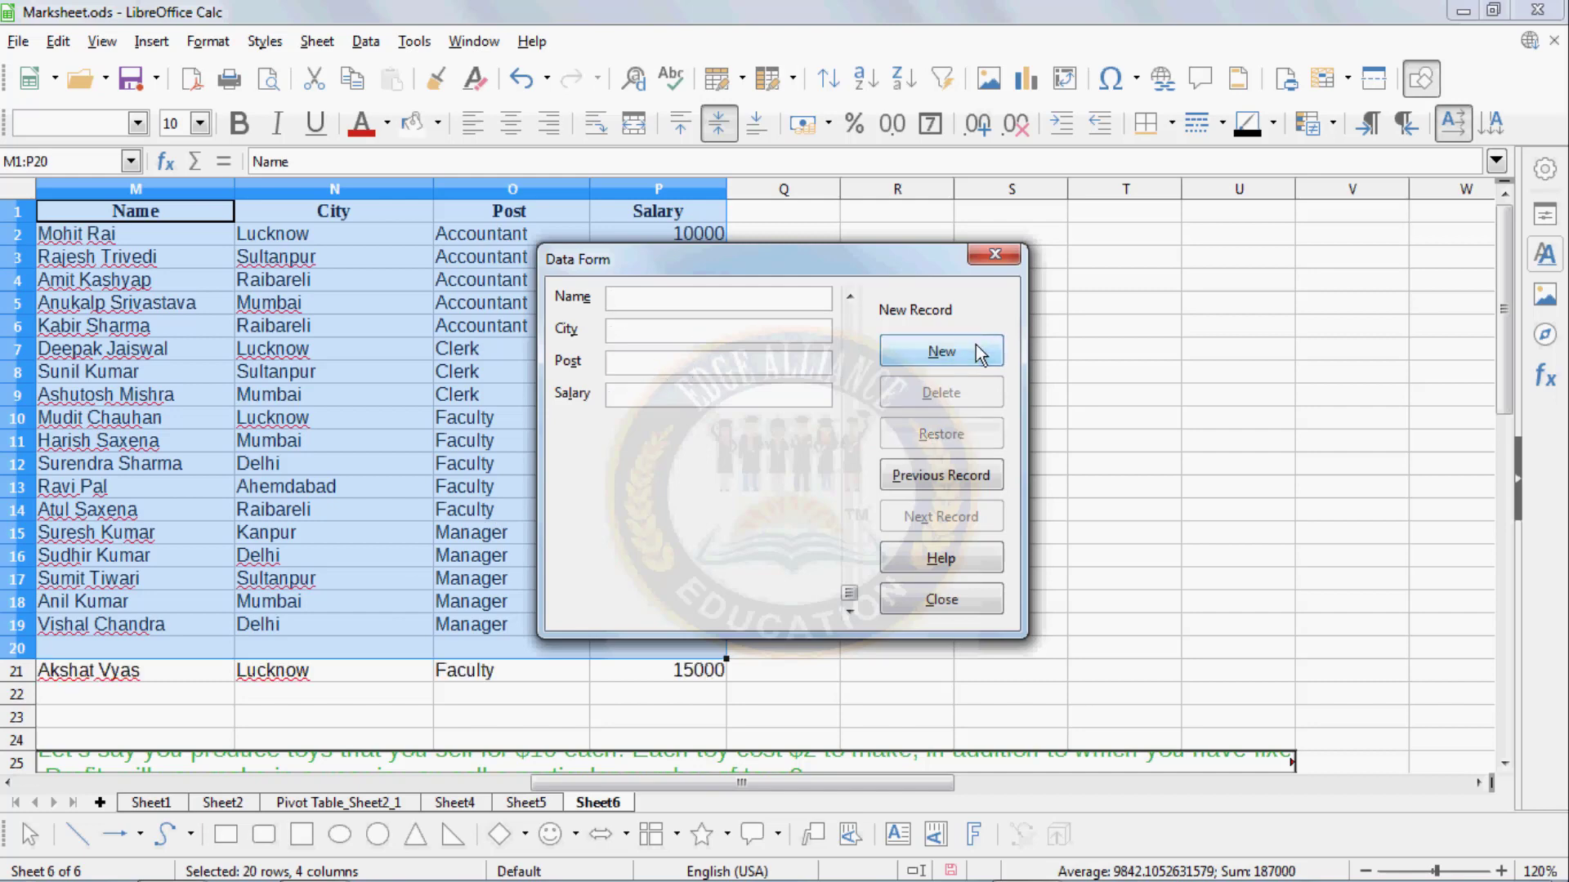
pyautogui.click(946, 601)
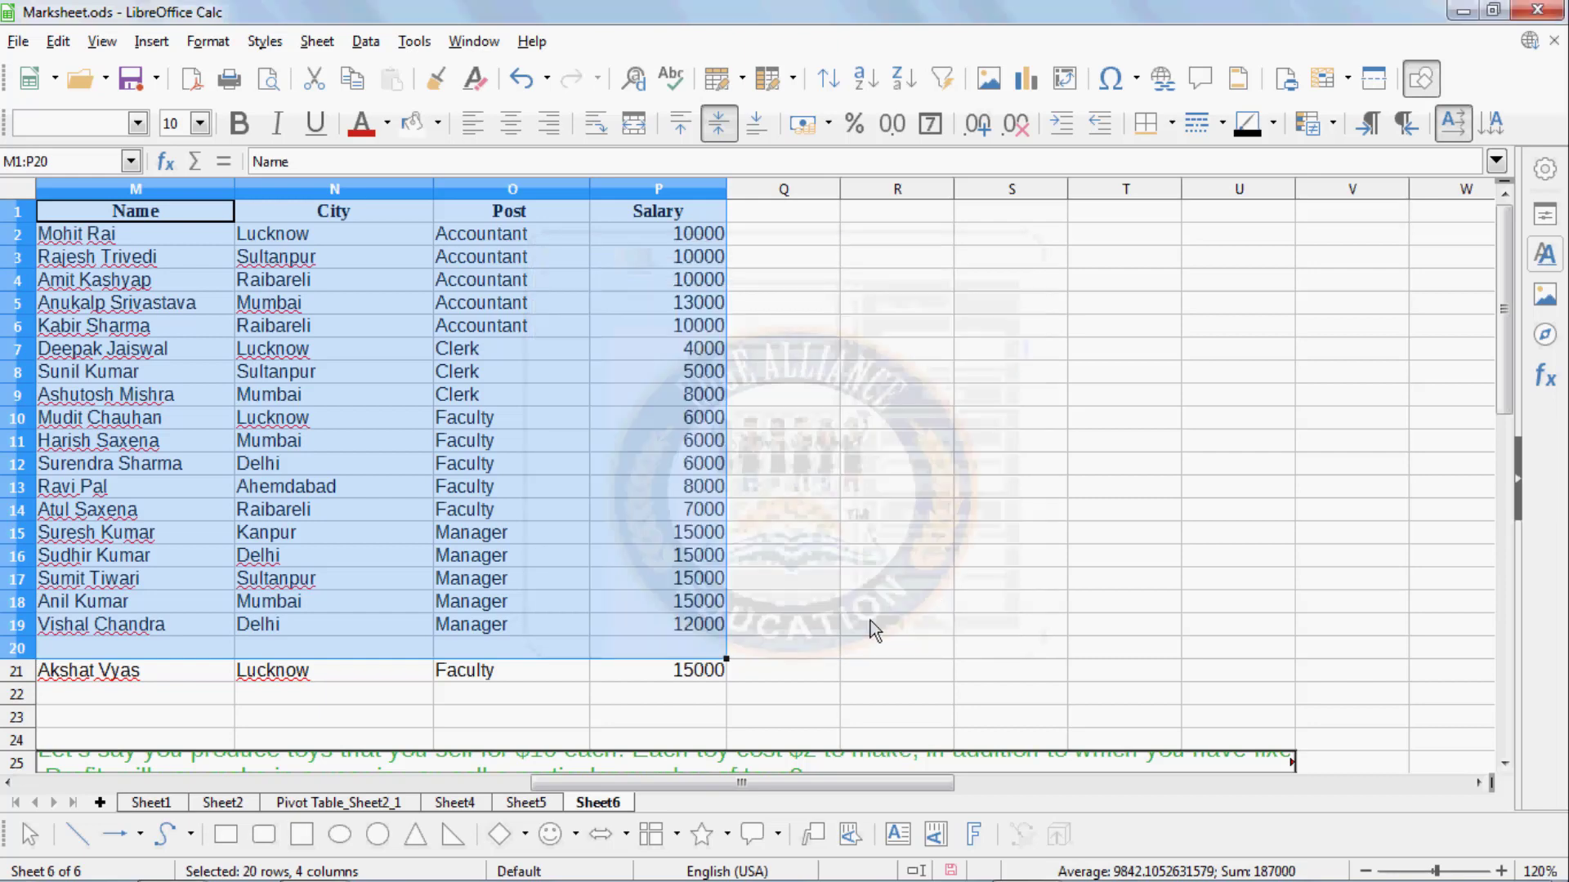
# - Move the new employee record from M21:P21 up into the empty row 20
pyautogui.click(303, 670)
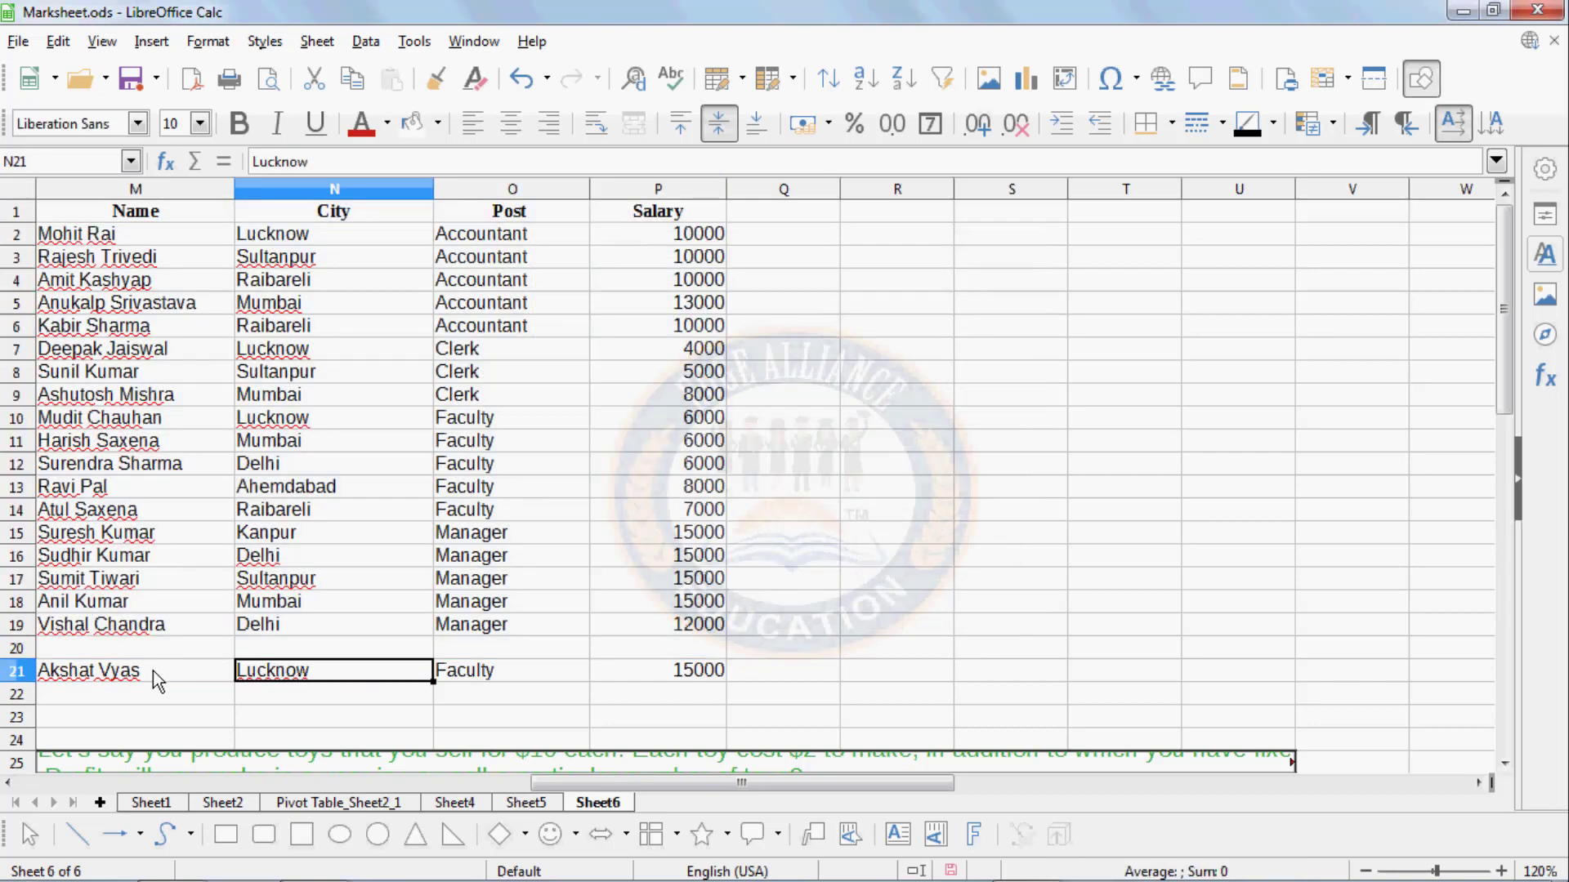
pyautogui.moveTo(154, 670); pyautogui.dragTo(693, 680)
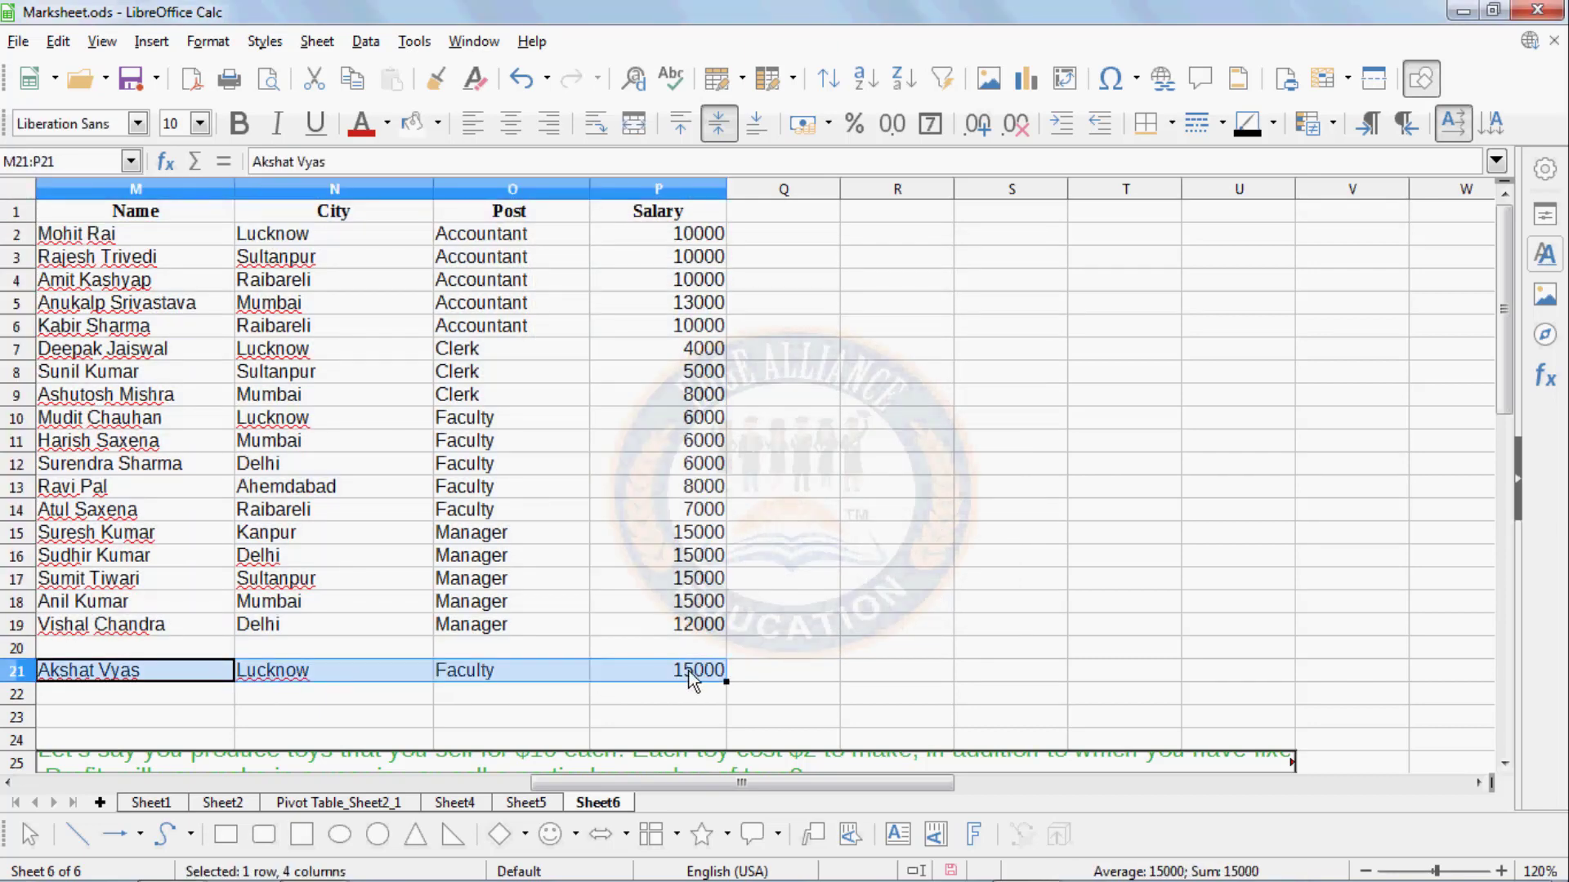
pyautogui.hotkey('ctrl', 'x')
pyautogui.click(189, 649)
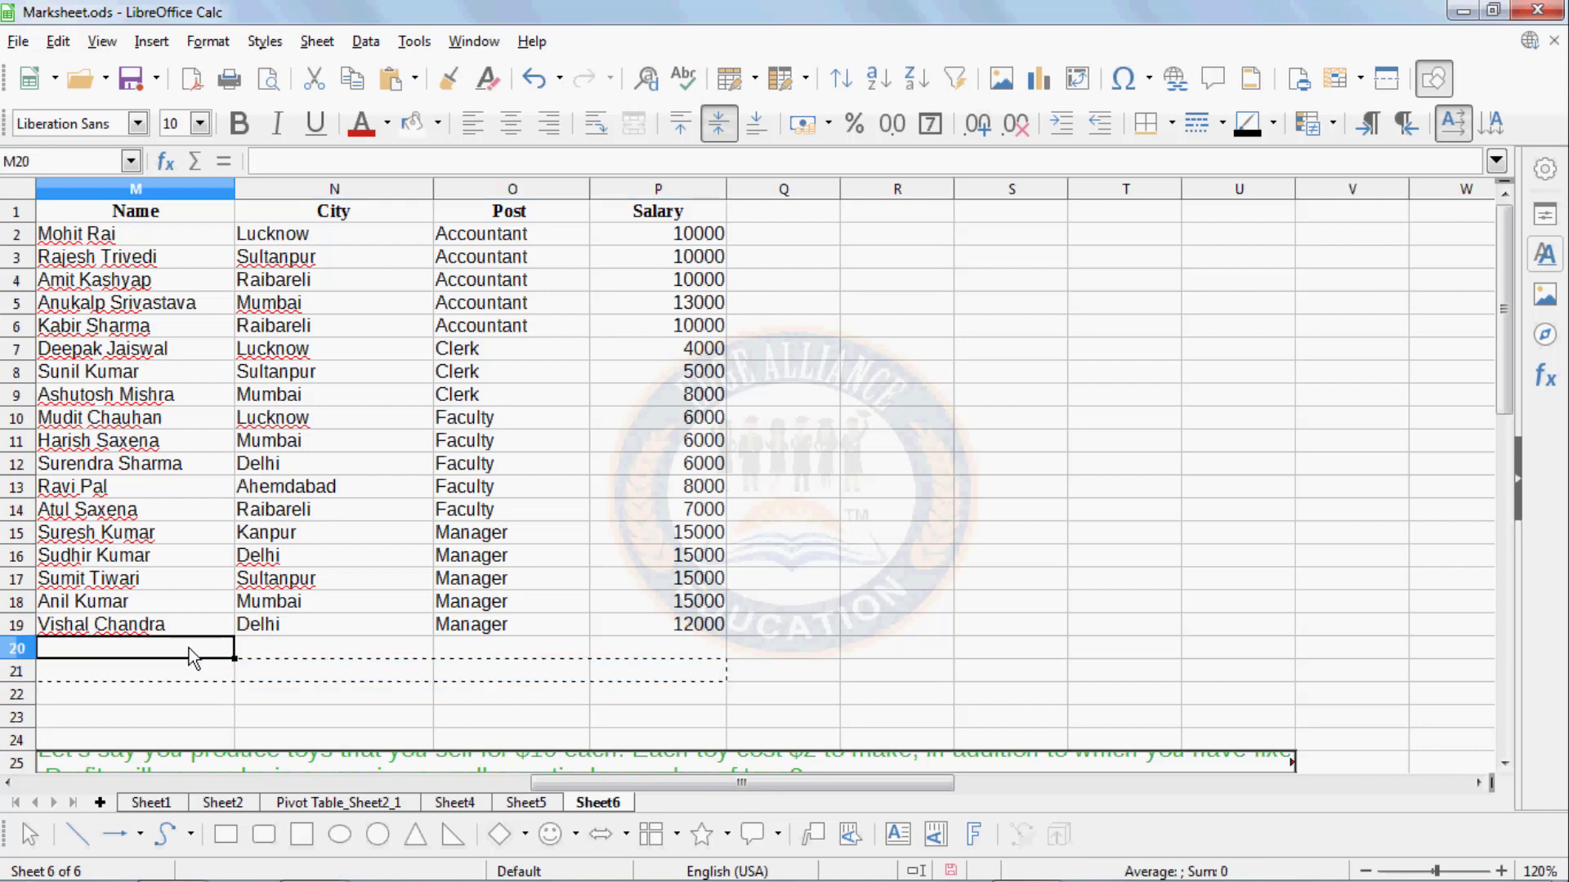
pyautogui.hotkey('ctrl', 'v')
pyautogui.click(203, 688)
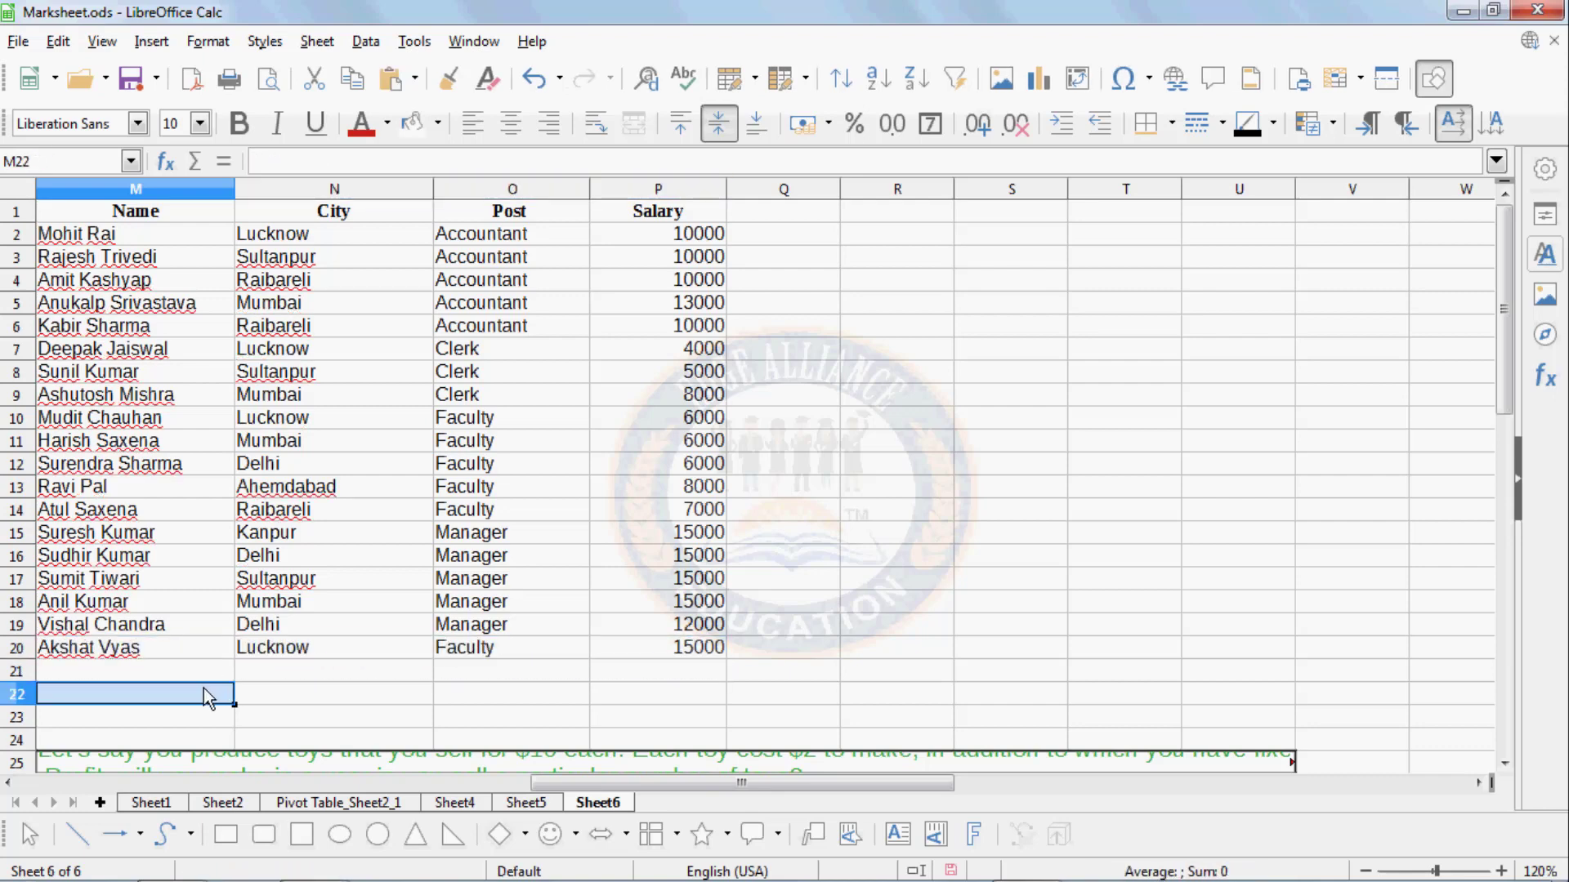
# - Look through the available data commands
pyautogui.click(365, 41)
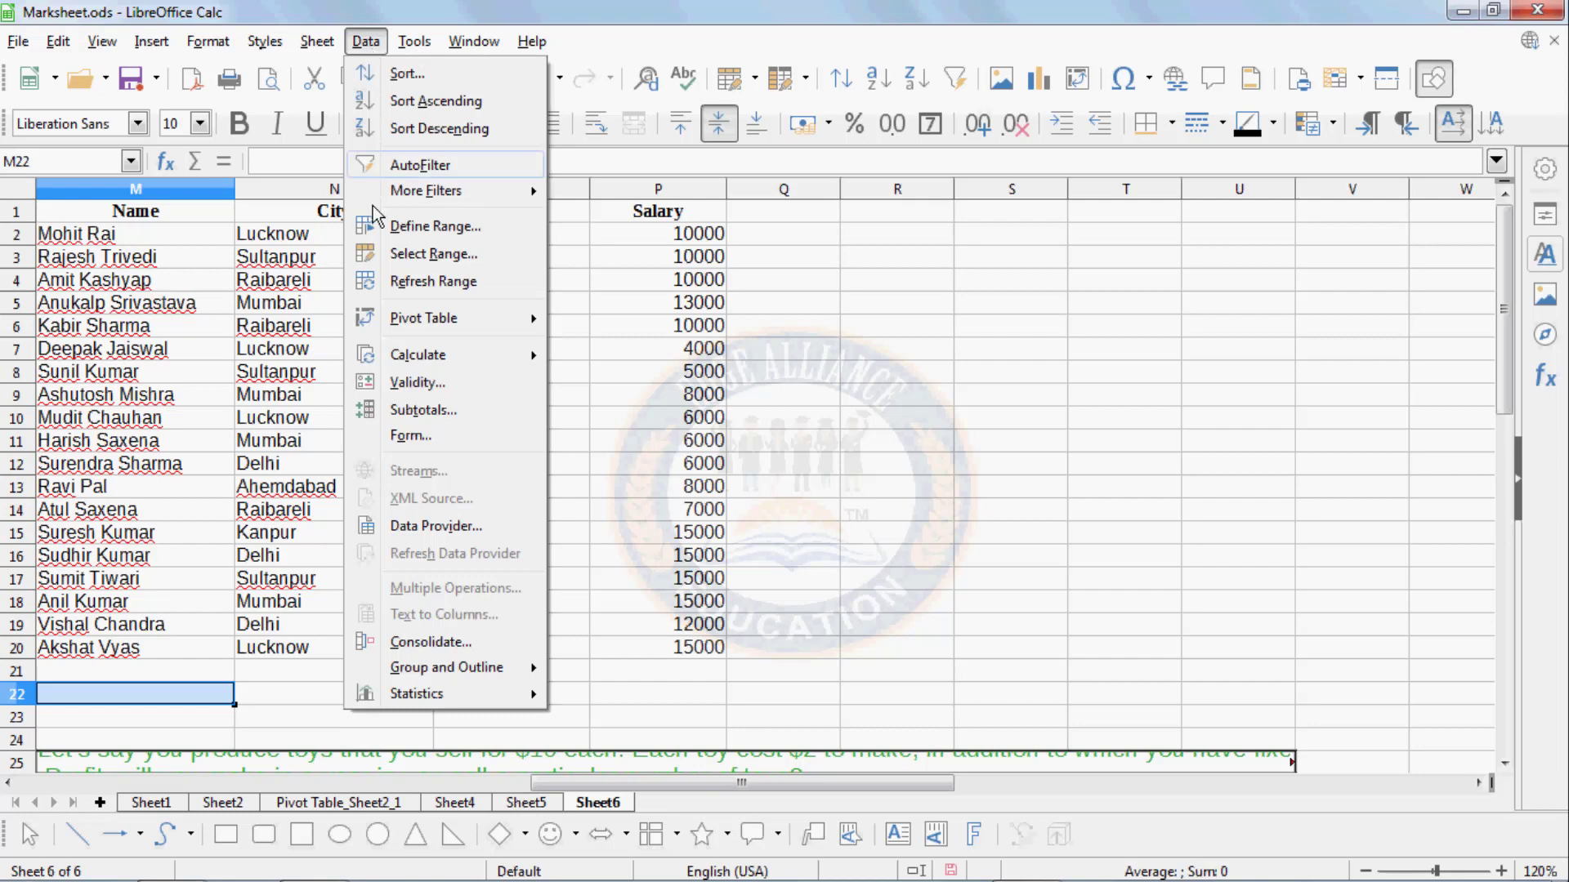